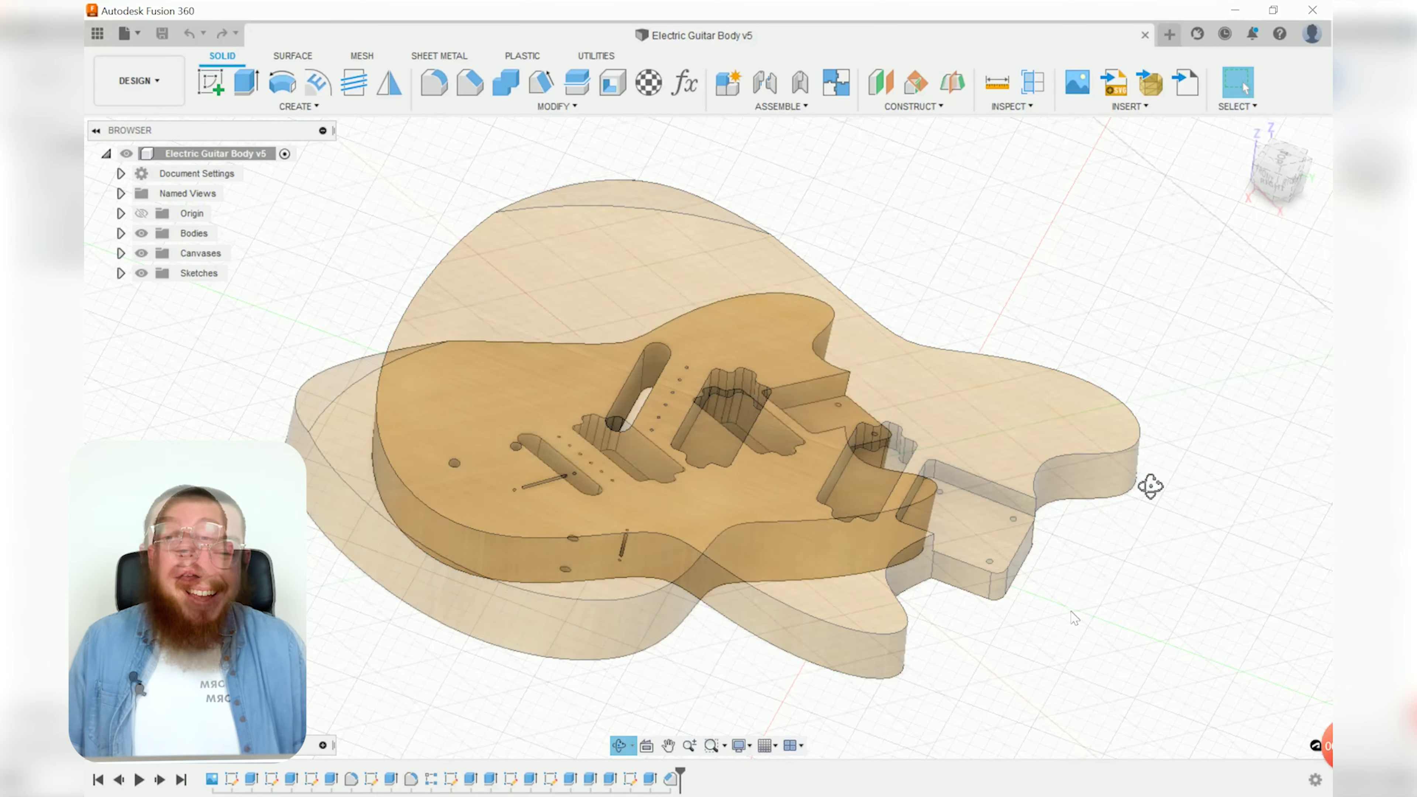
Examine the pickup cavities, the neck pocket and the through slot with its row of small holes on the guitar body's top.
shift+middle_drag(1152, 485, 1084, 564)
scroll(832, 503, up, 5)
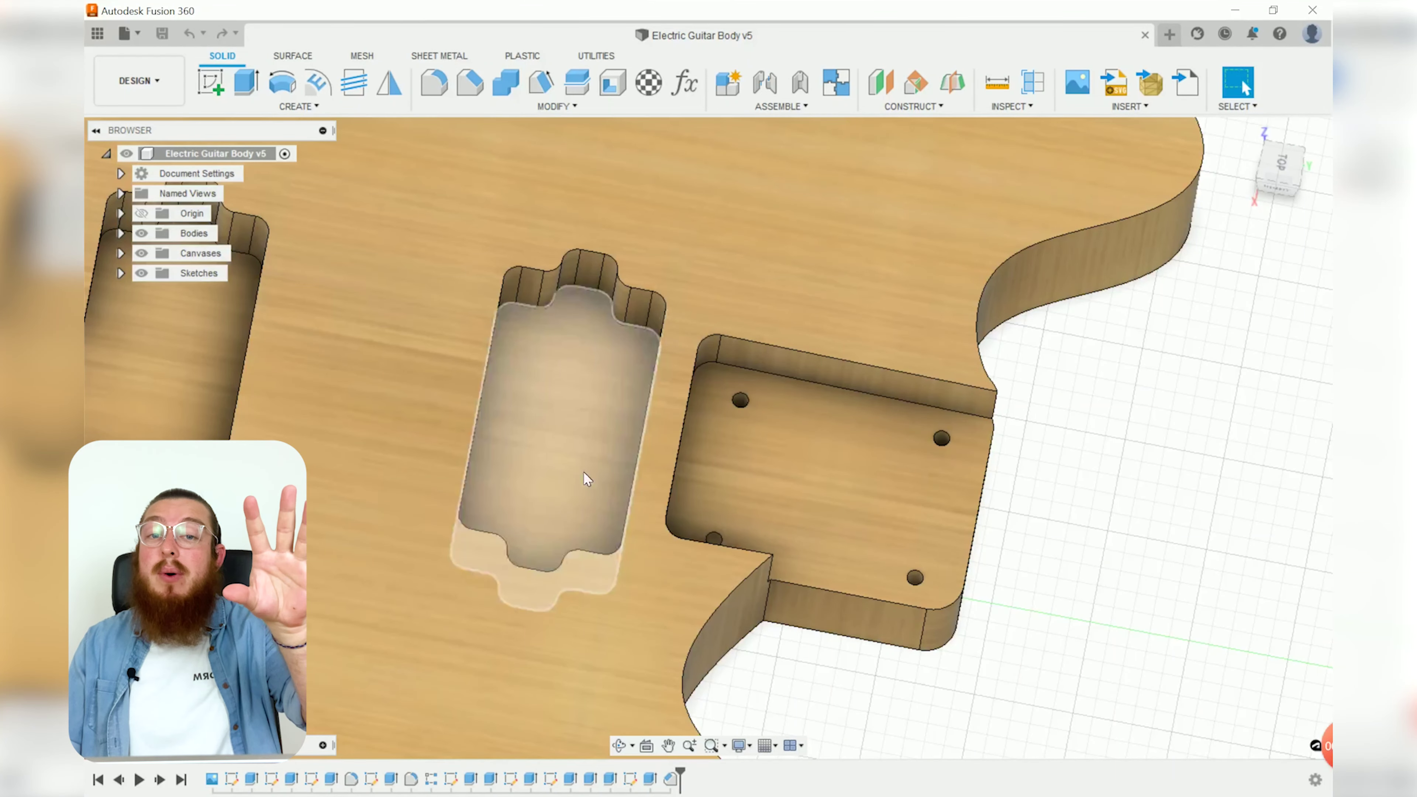
scroll(583, 472, down, 2)
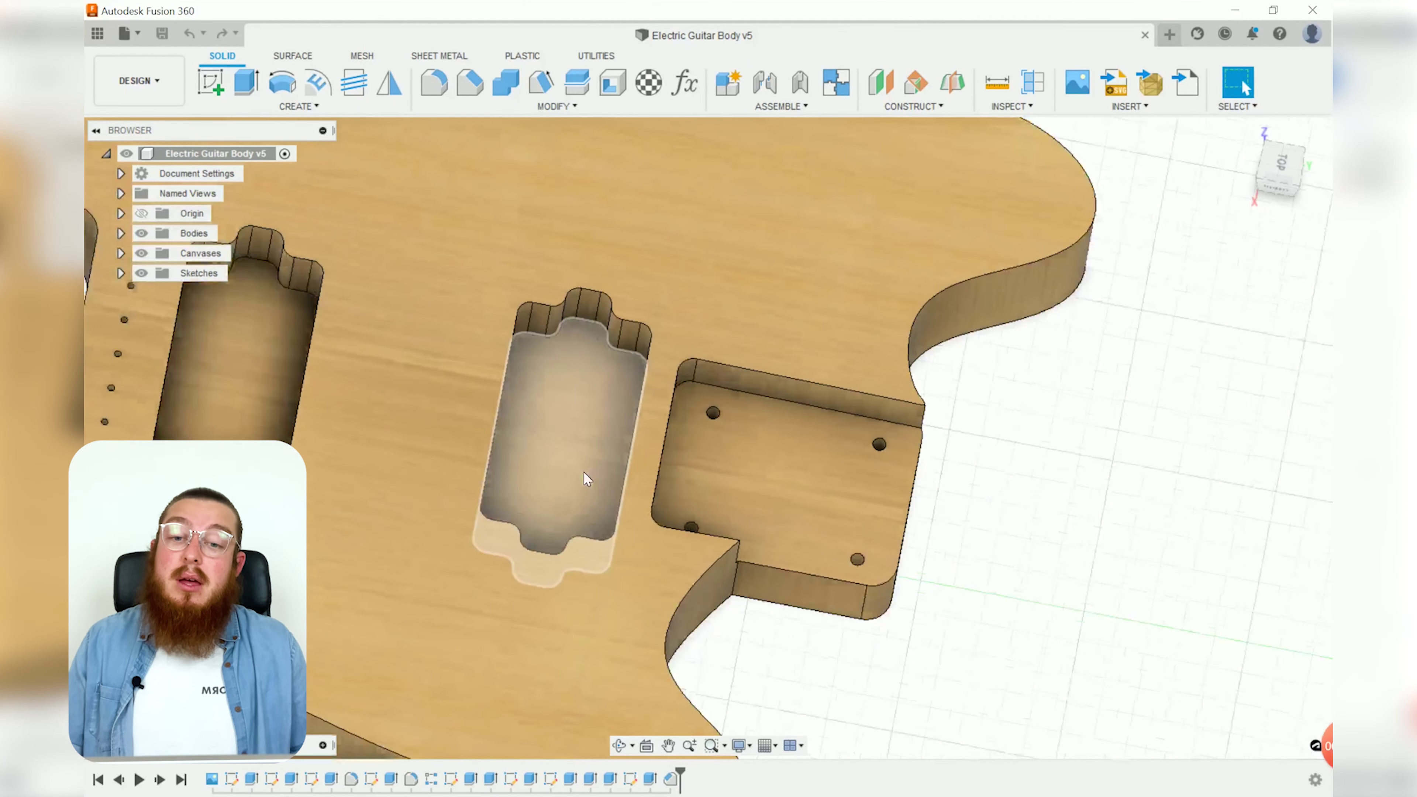
scroll(583, 473, down, 1)
scroll(583, 478, down, 1)
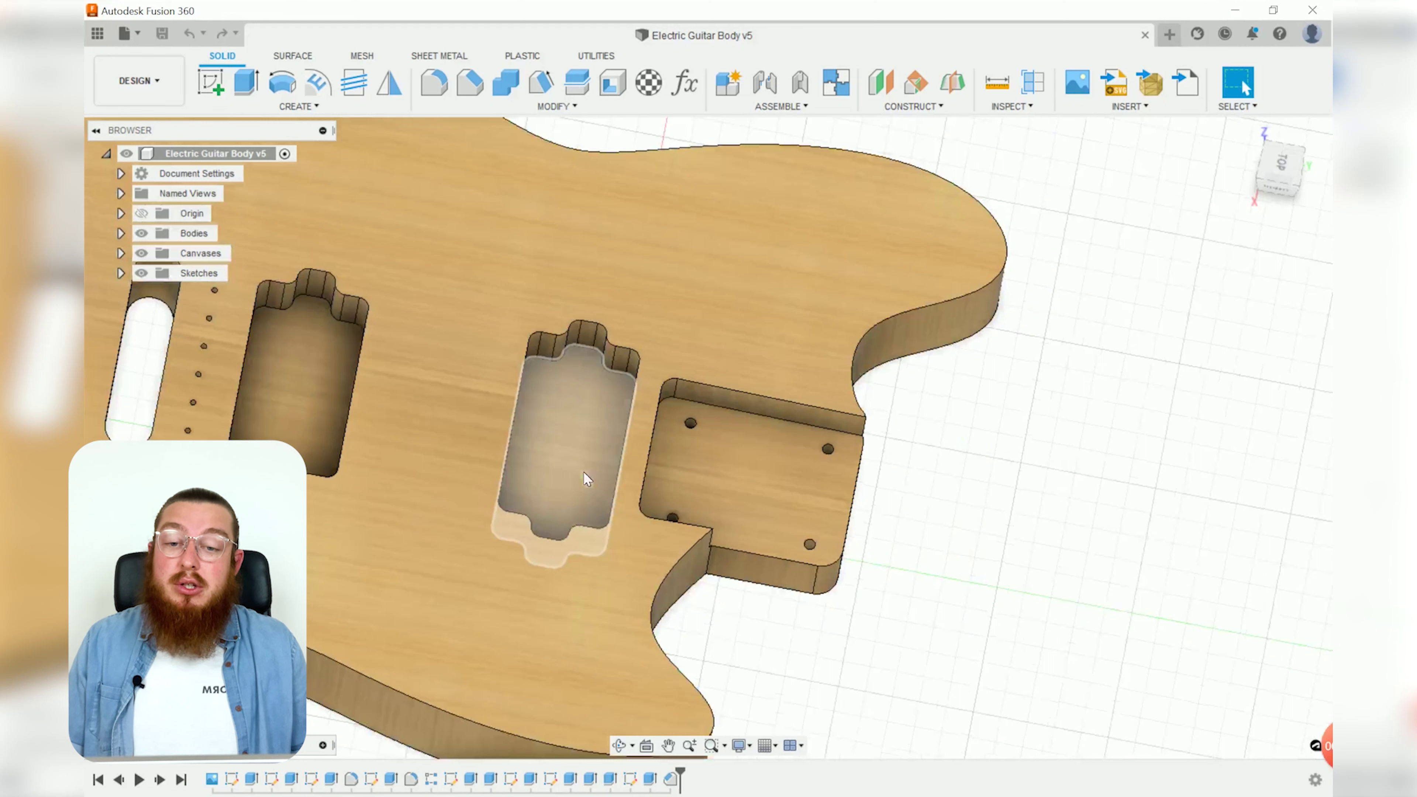
middle_drag(256, 401, 444, 427)
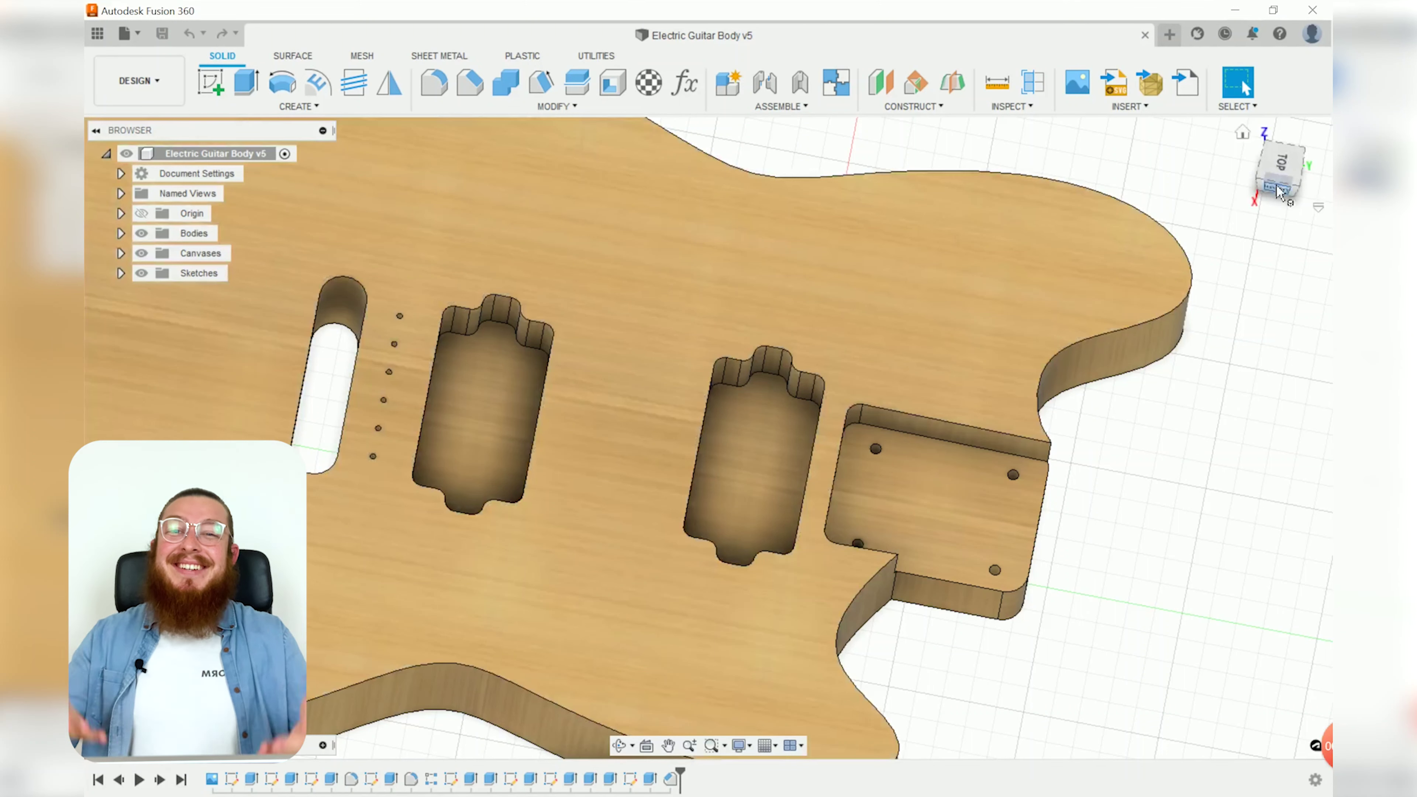
click(1285, 166)
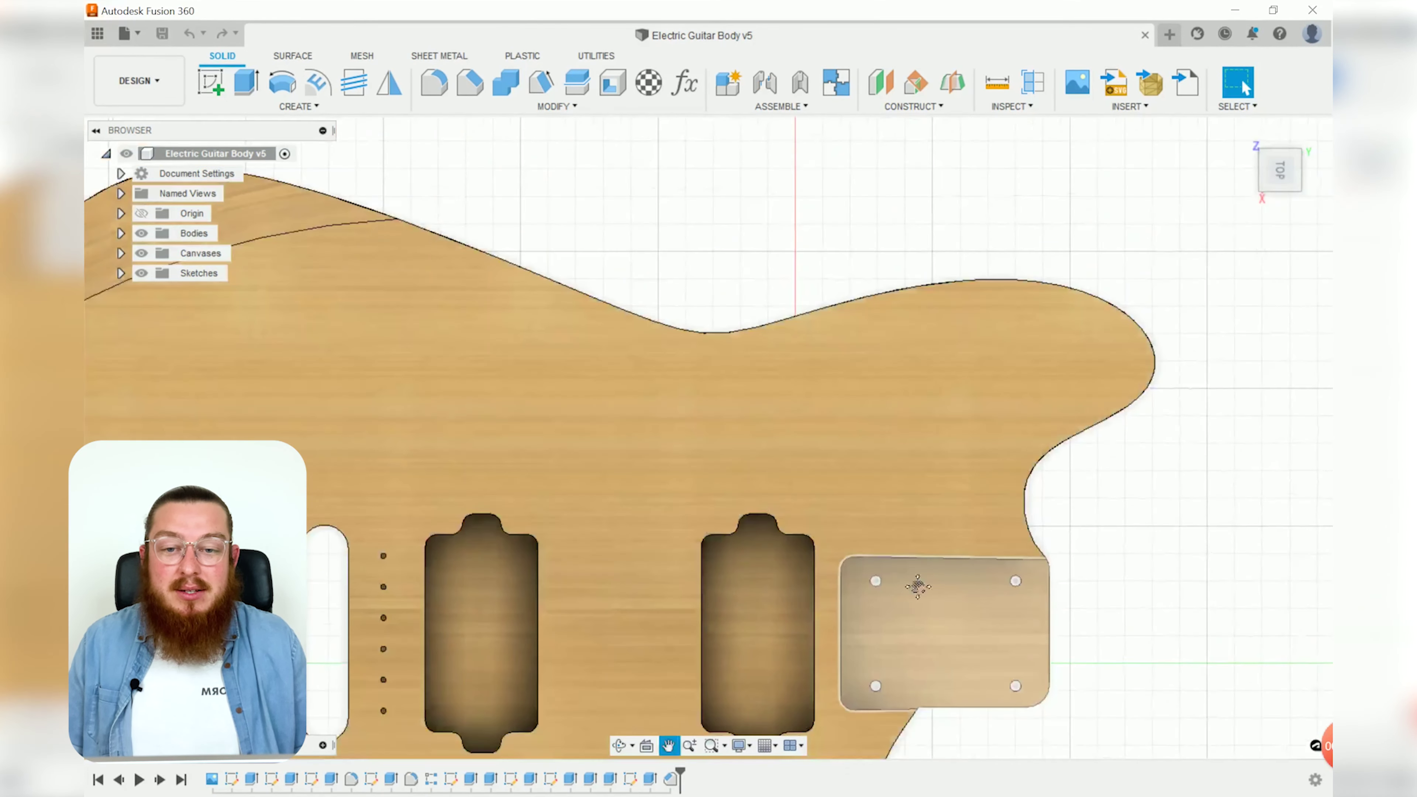
scroll(812, 406, up, 3)
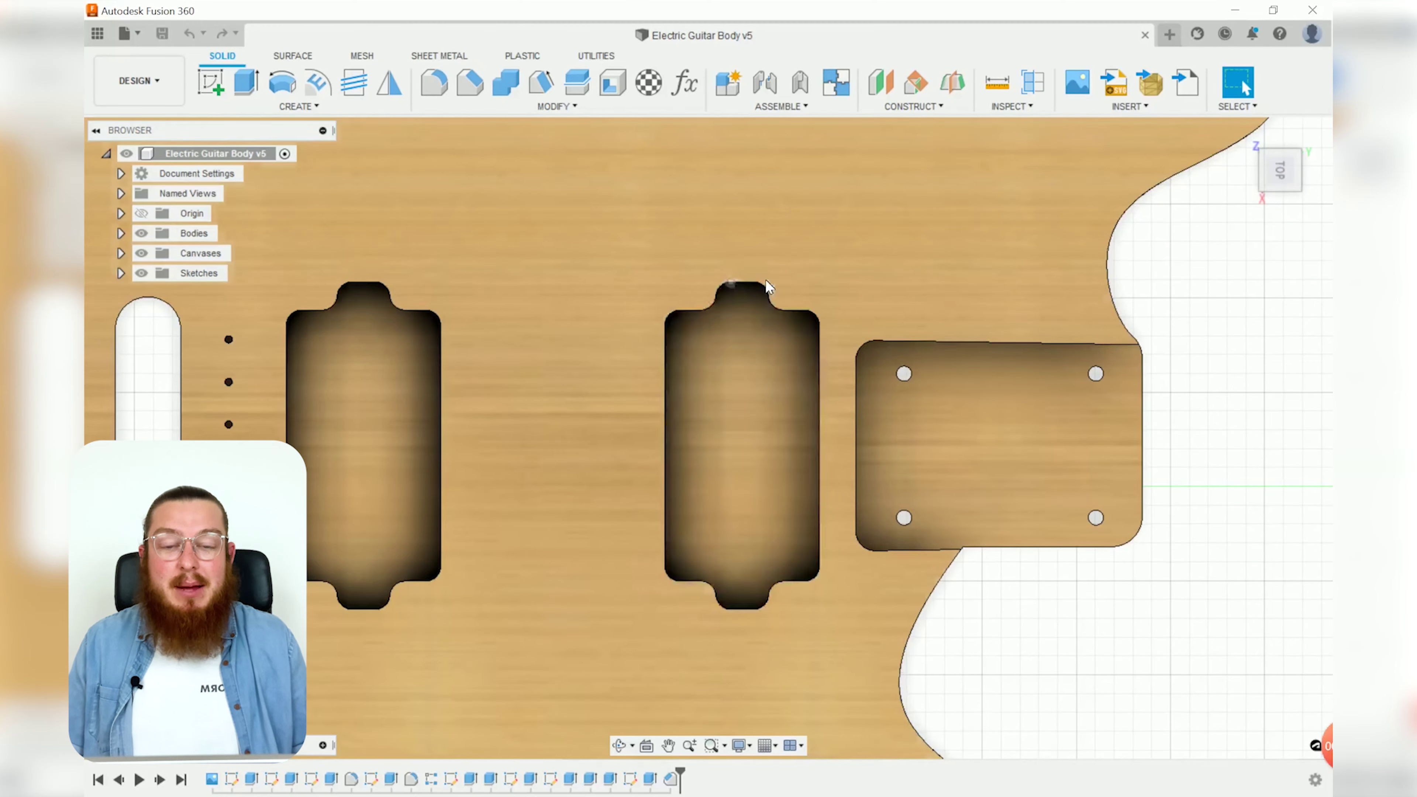
shift+middle_drag(1081, 658, 887, 474)
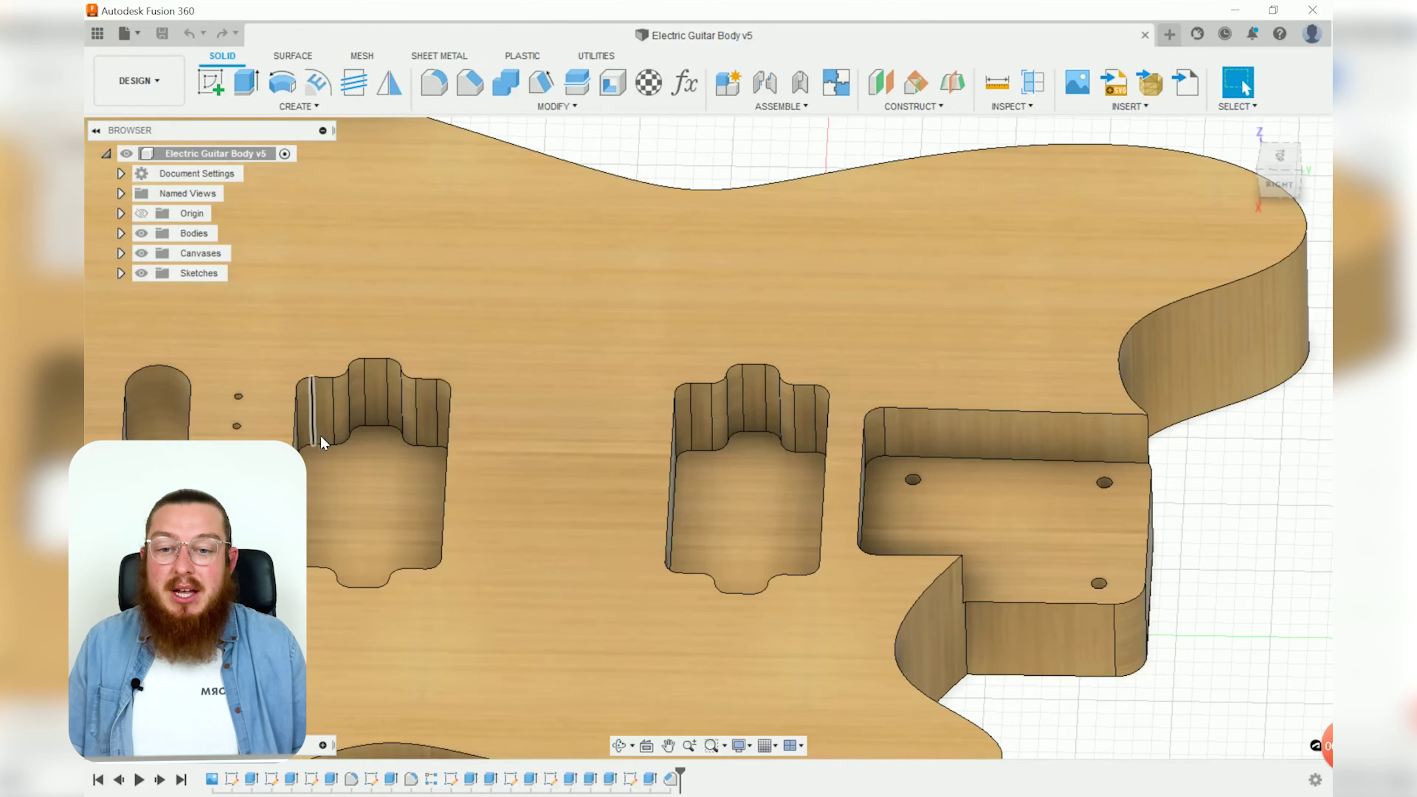
scroll(441, 472, down, 3)
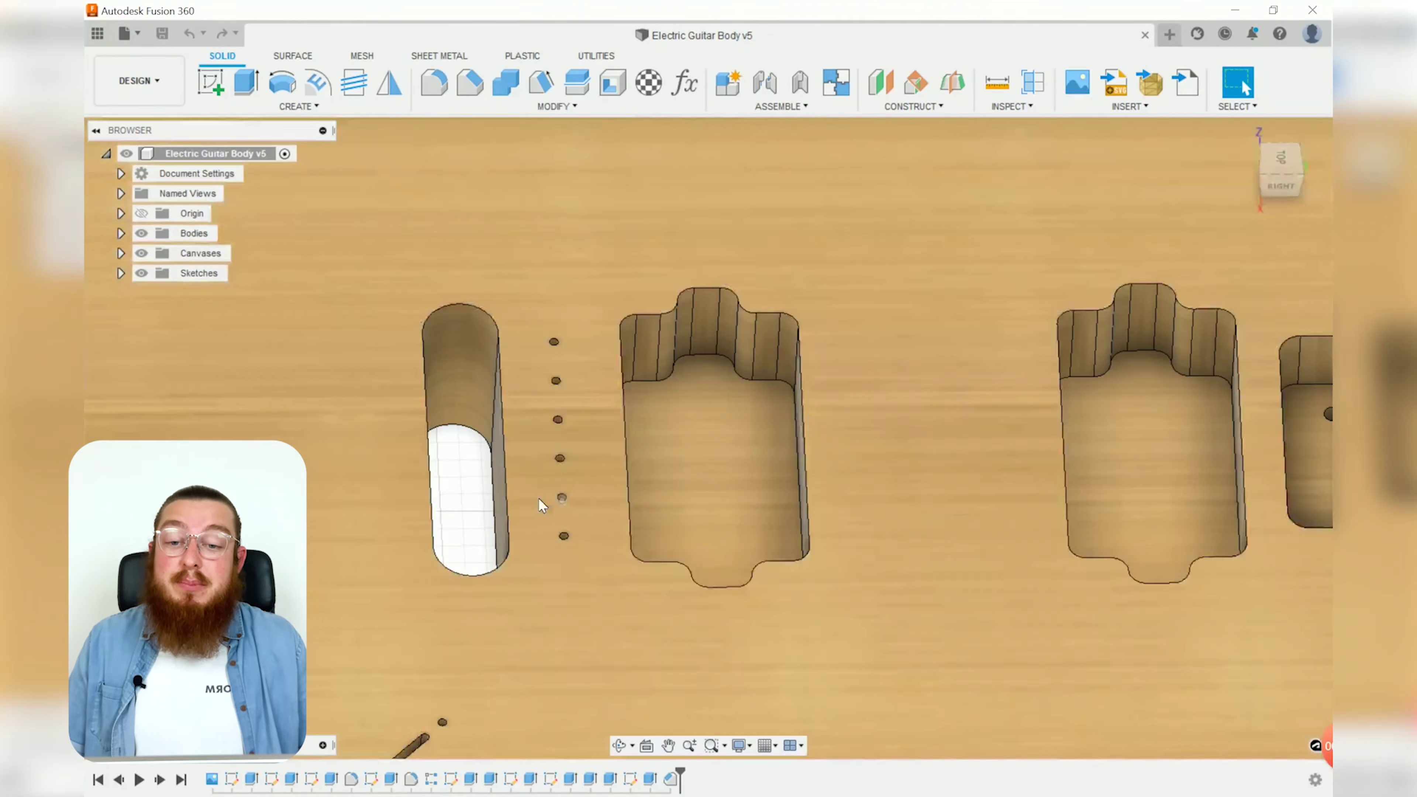
key(F4)
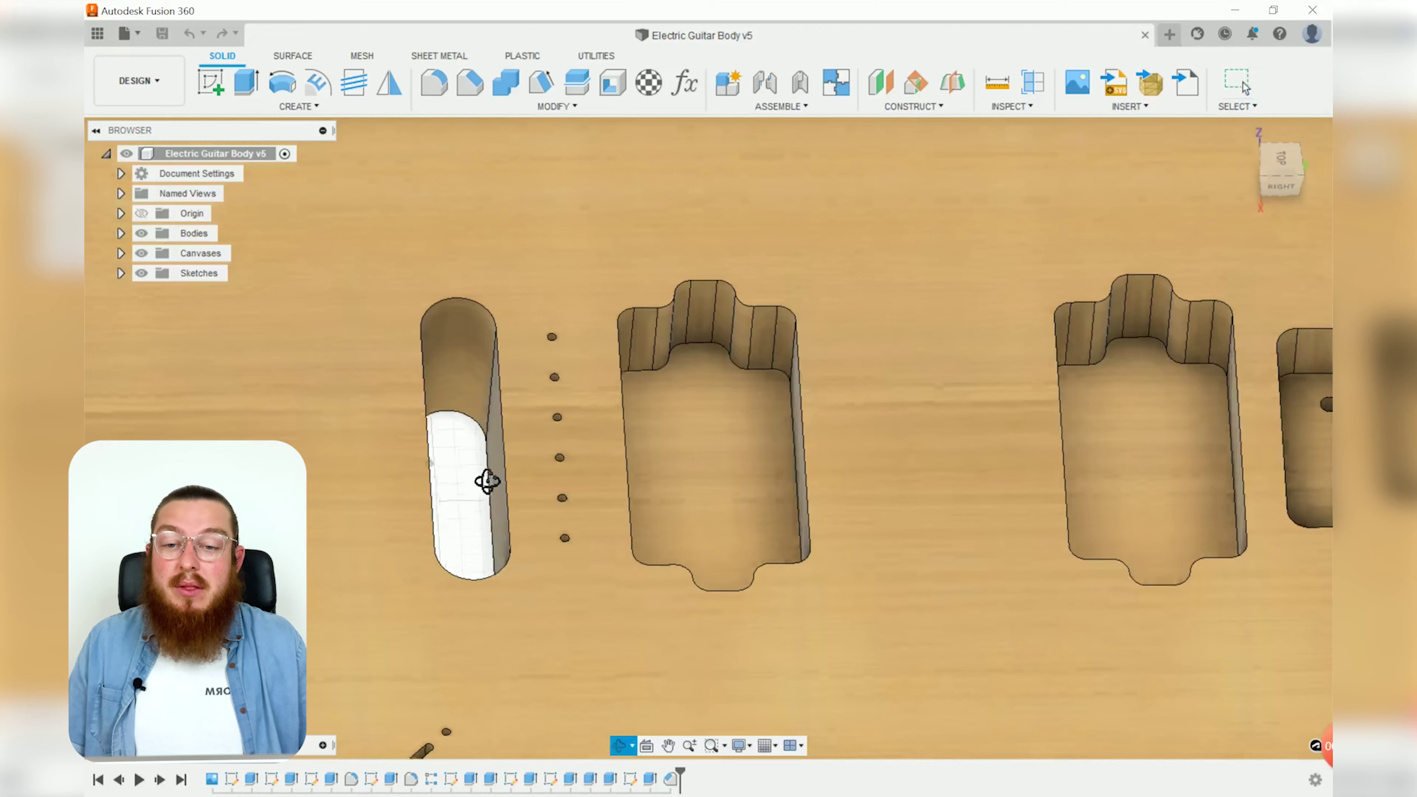
mouse_move(487, 482)
shift+middle_down()
mouse_move(484, 525)
mouse_move(472, 474)
shift+middle_up()
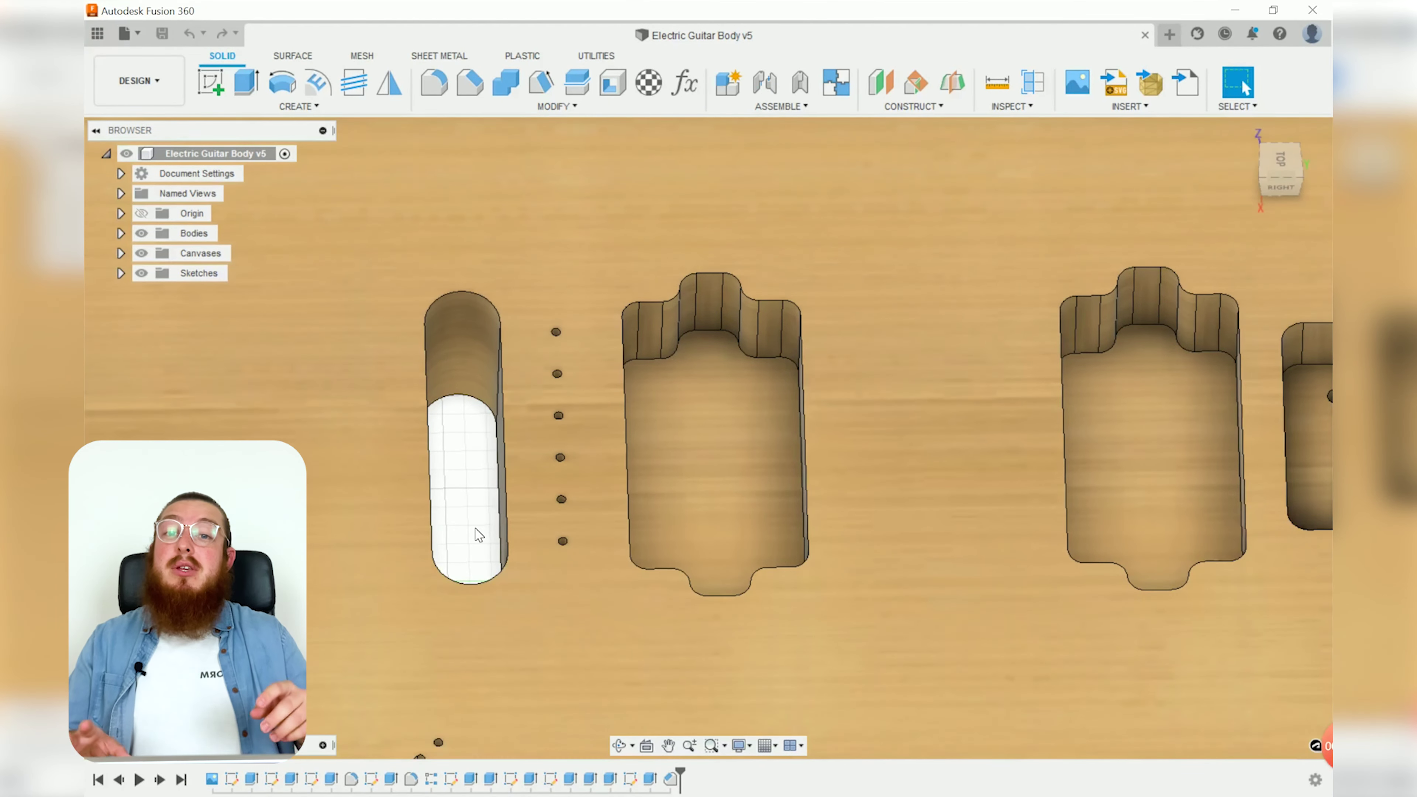
scroll(479, 536, down, 5)
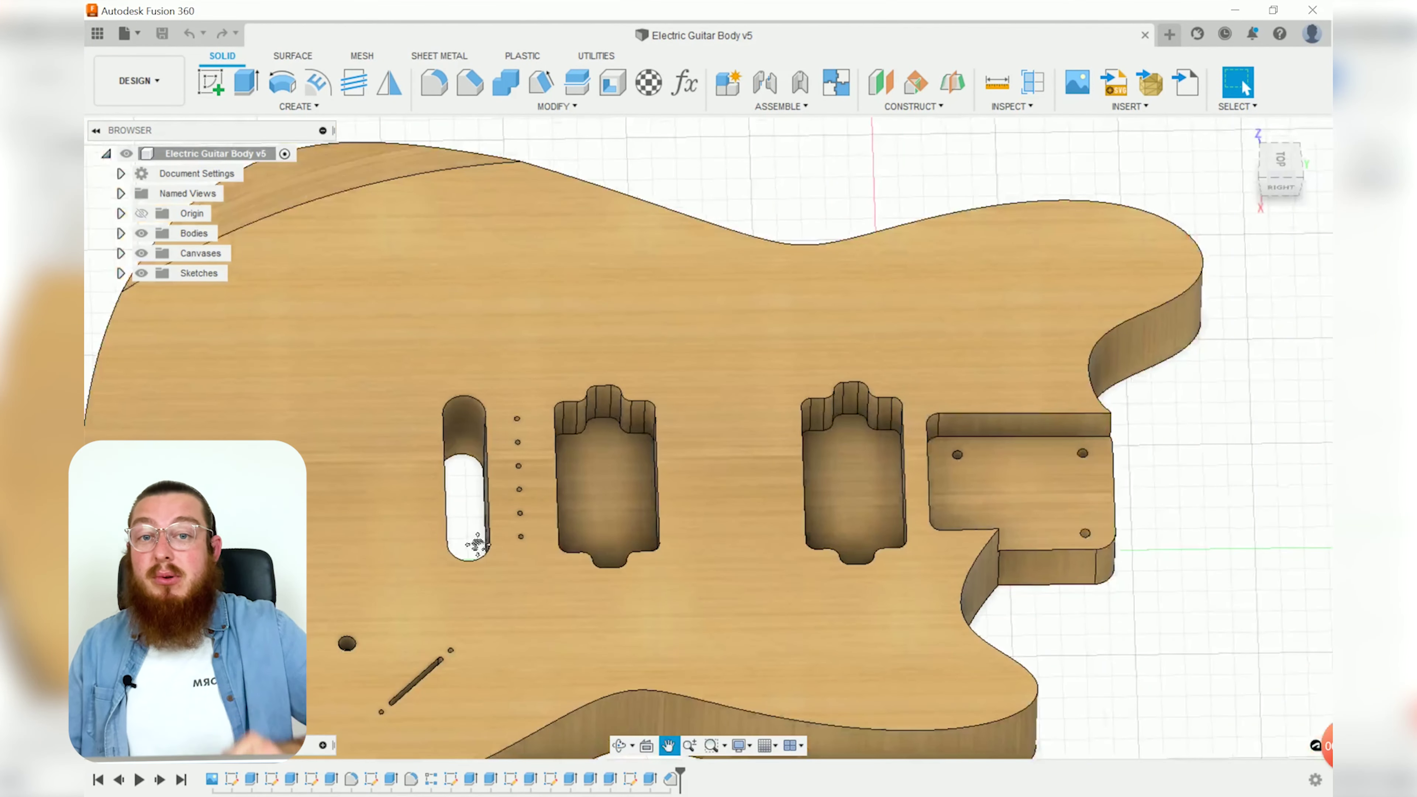
Examine the two control holes, the narrow switch slot with its screw holes, and the sloped arm contour on the guitar body's top.
drag(478, 545, 680, 294)
key(Escape)
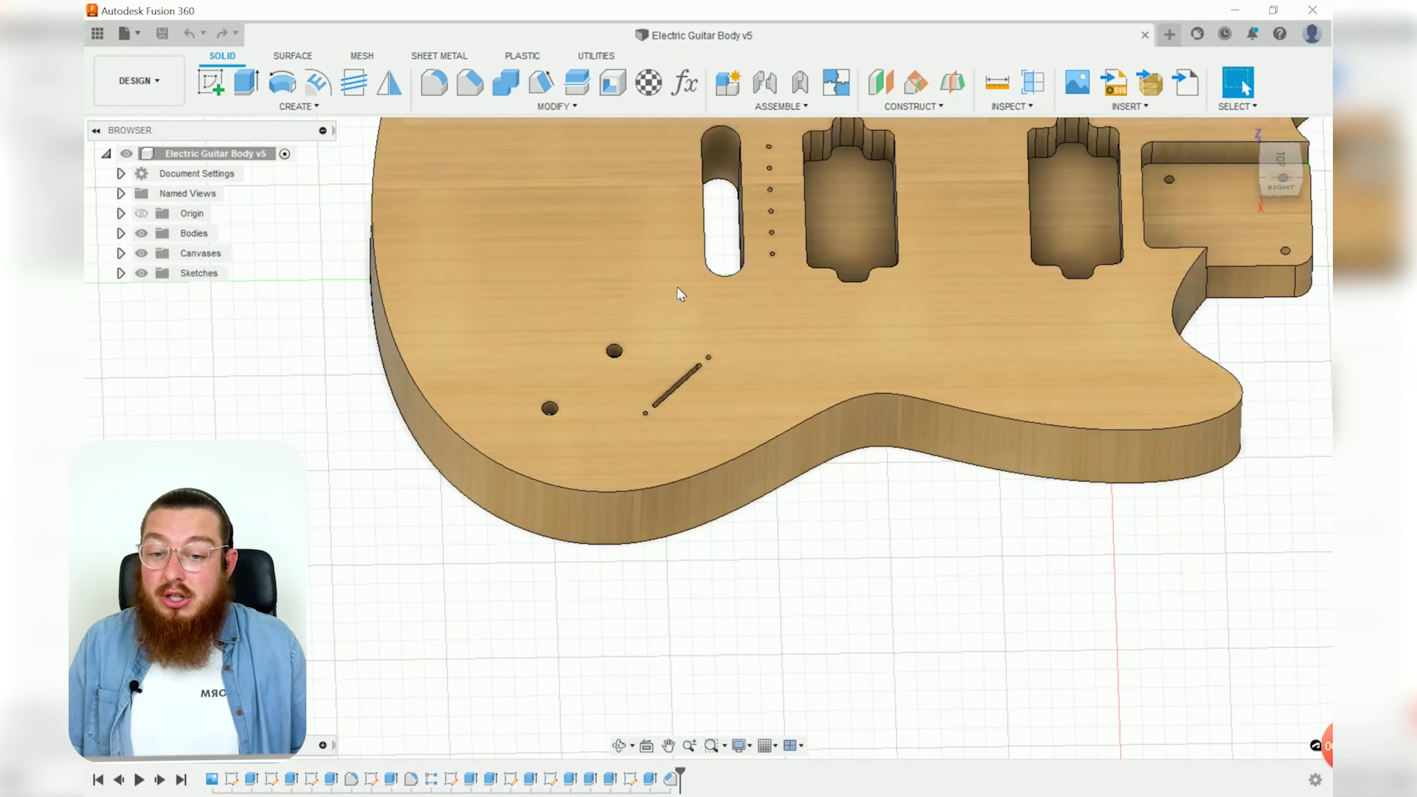
scroll(586, 361, up, 5)
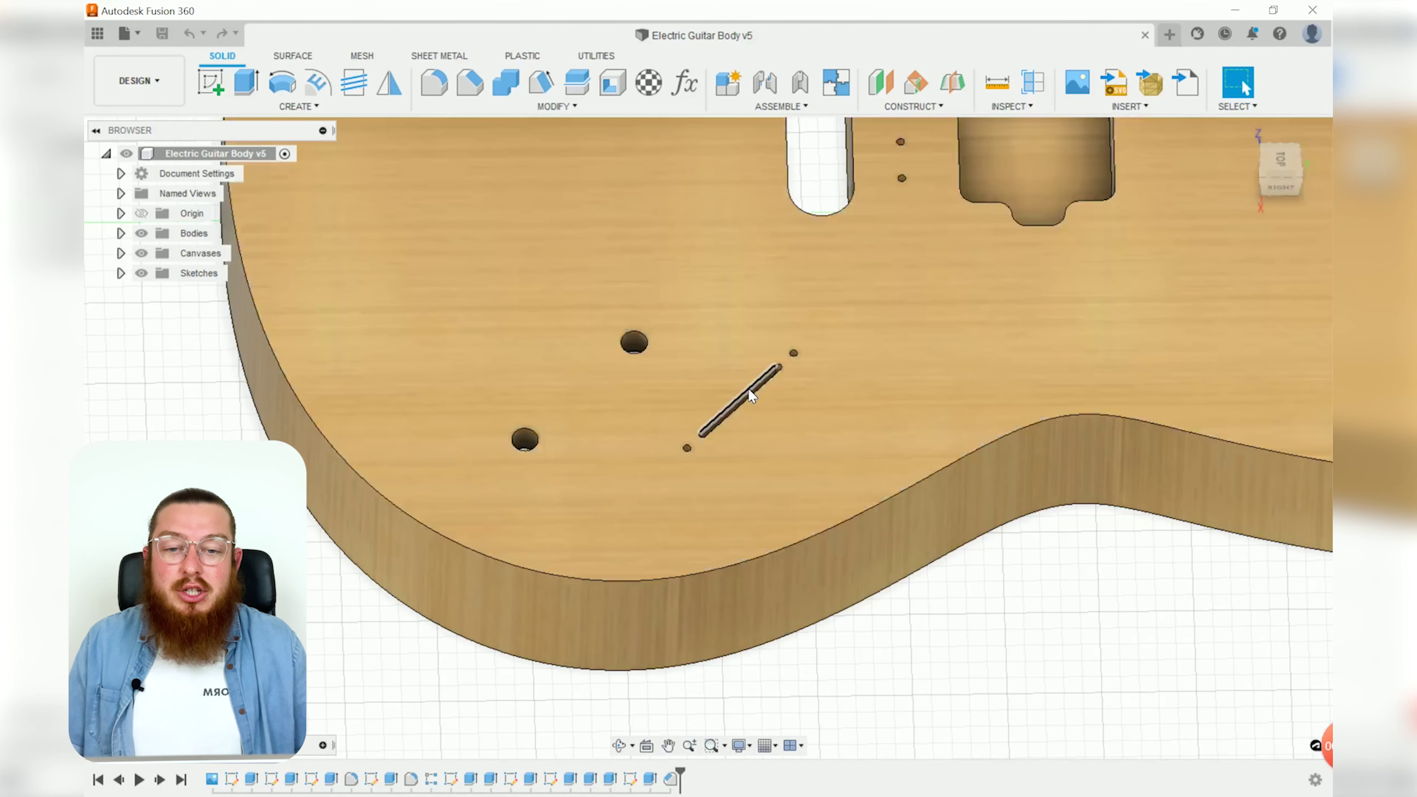
scroll(748, 389, up, 1)
scroll(748, 391, up, 2)
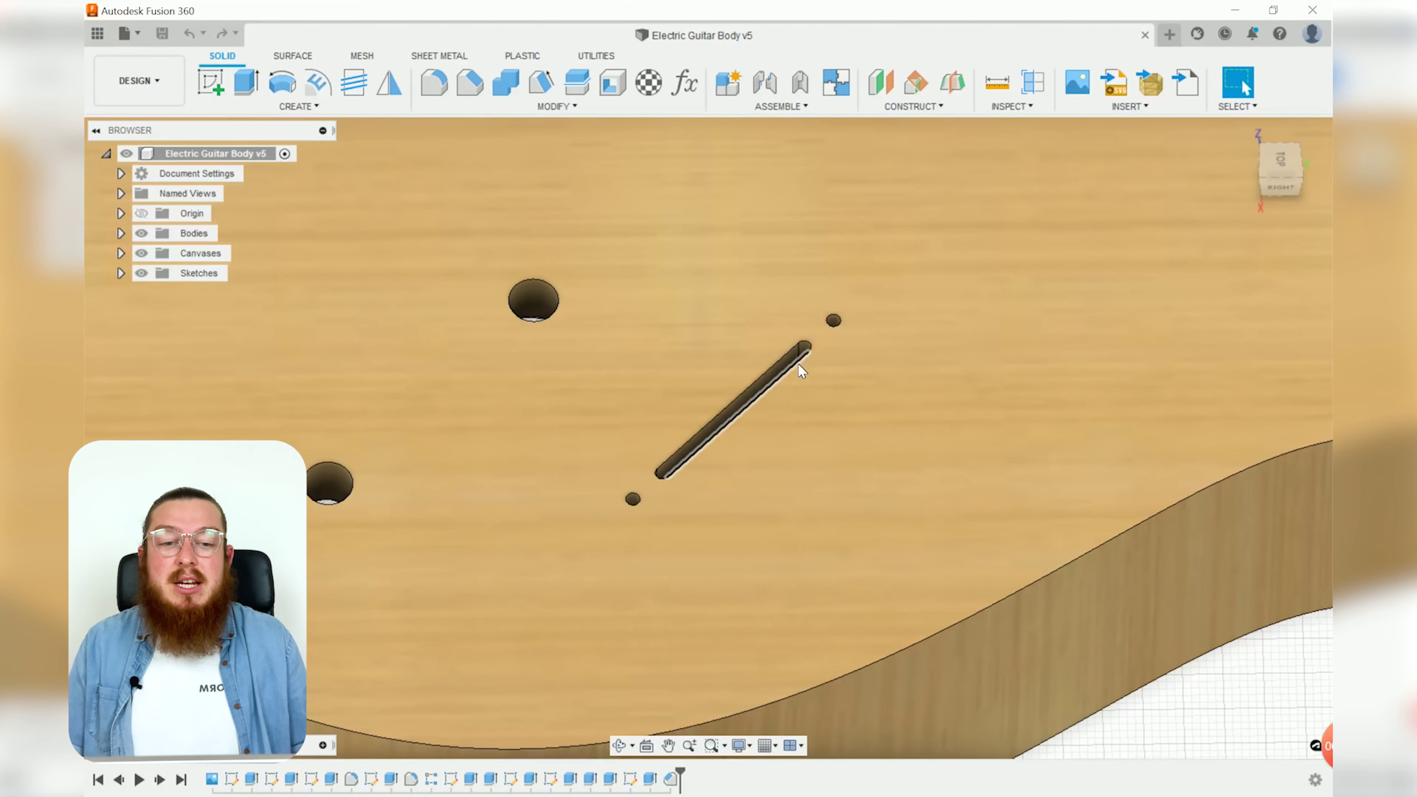
scroll(774, 385, down, 2)
scroll(775, 516, down, 4)
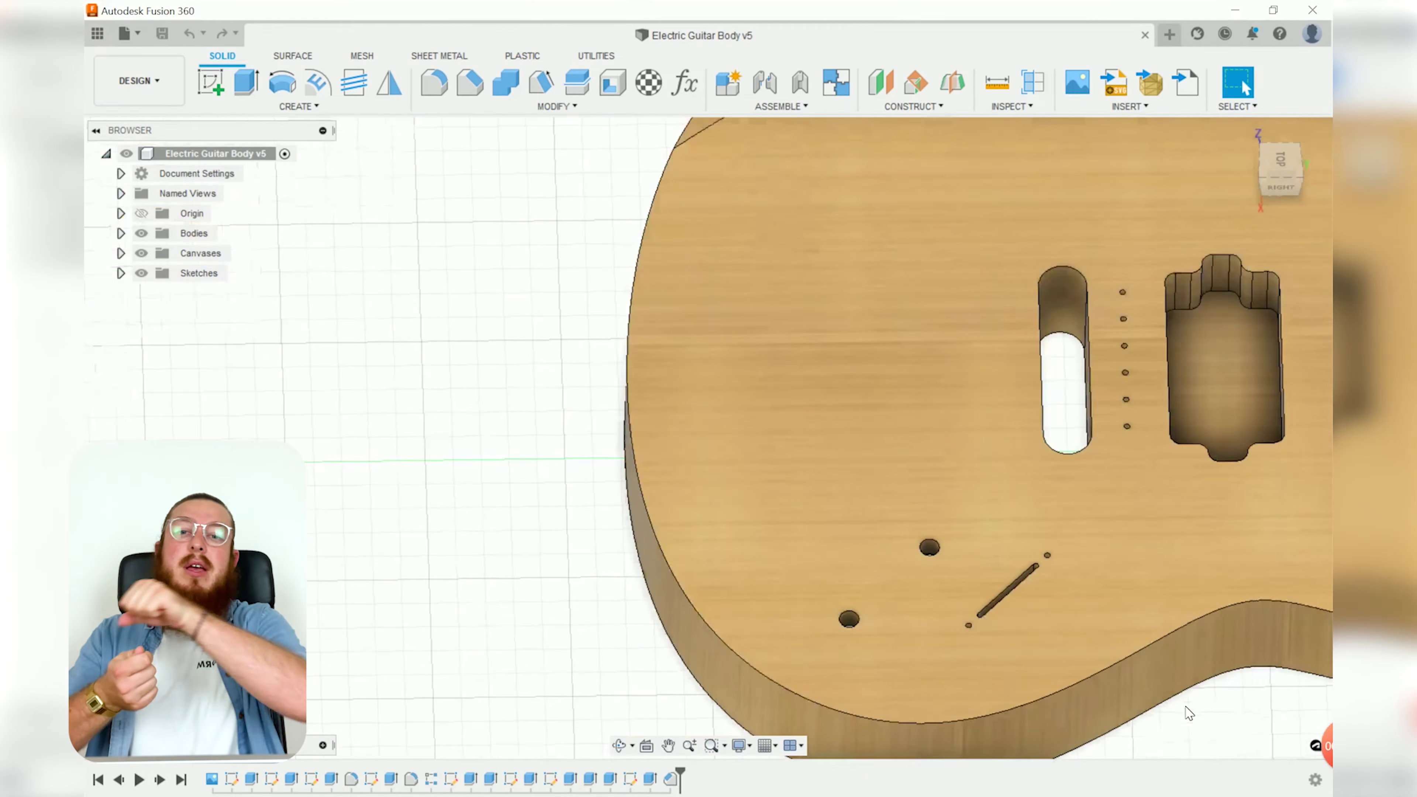
shift+middle_drag(758, 506, 857, 570)
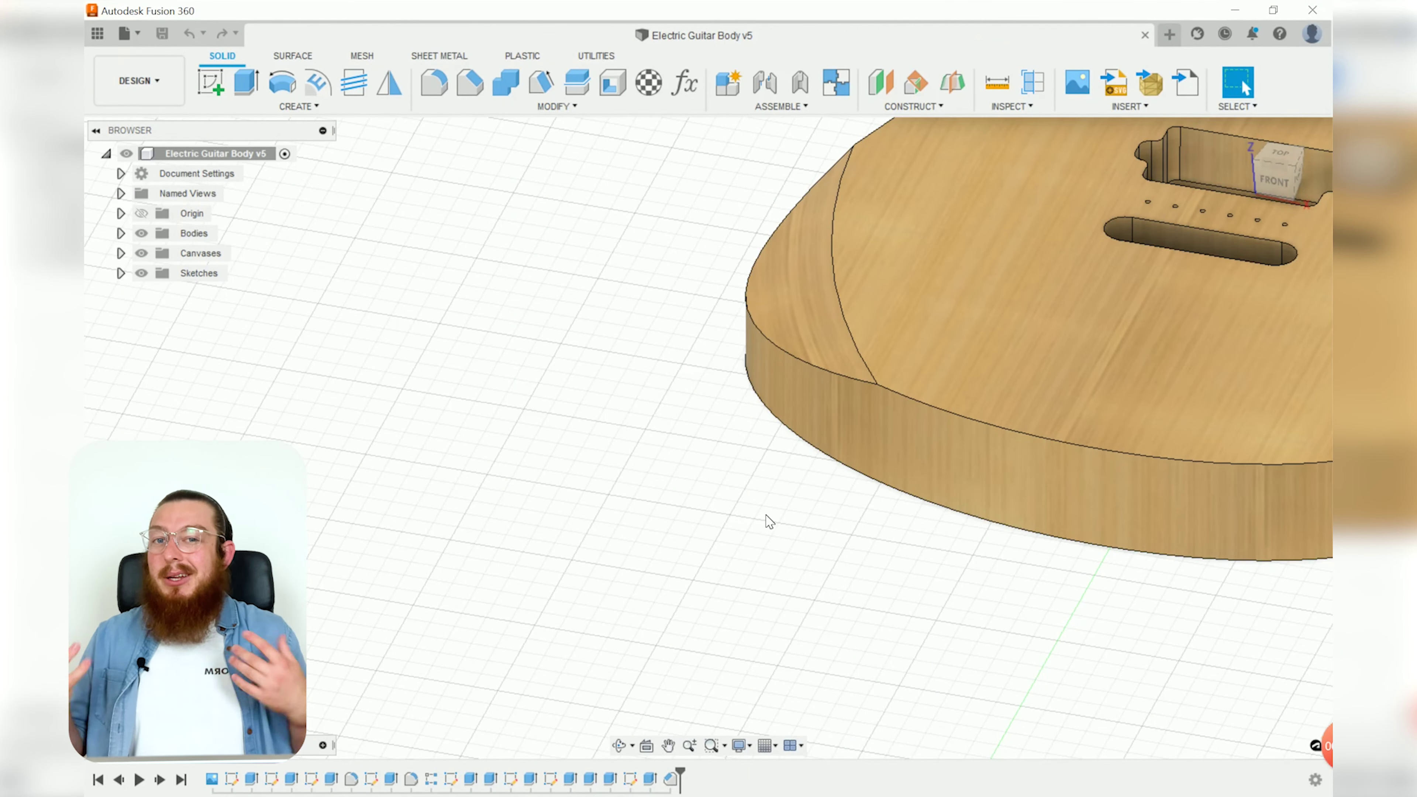
scroll(768, 521, down, 2)
middle_drag(770, 523, 664, 572)
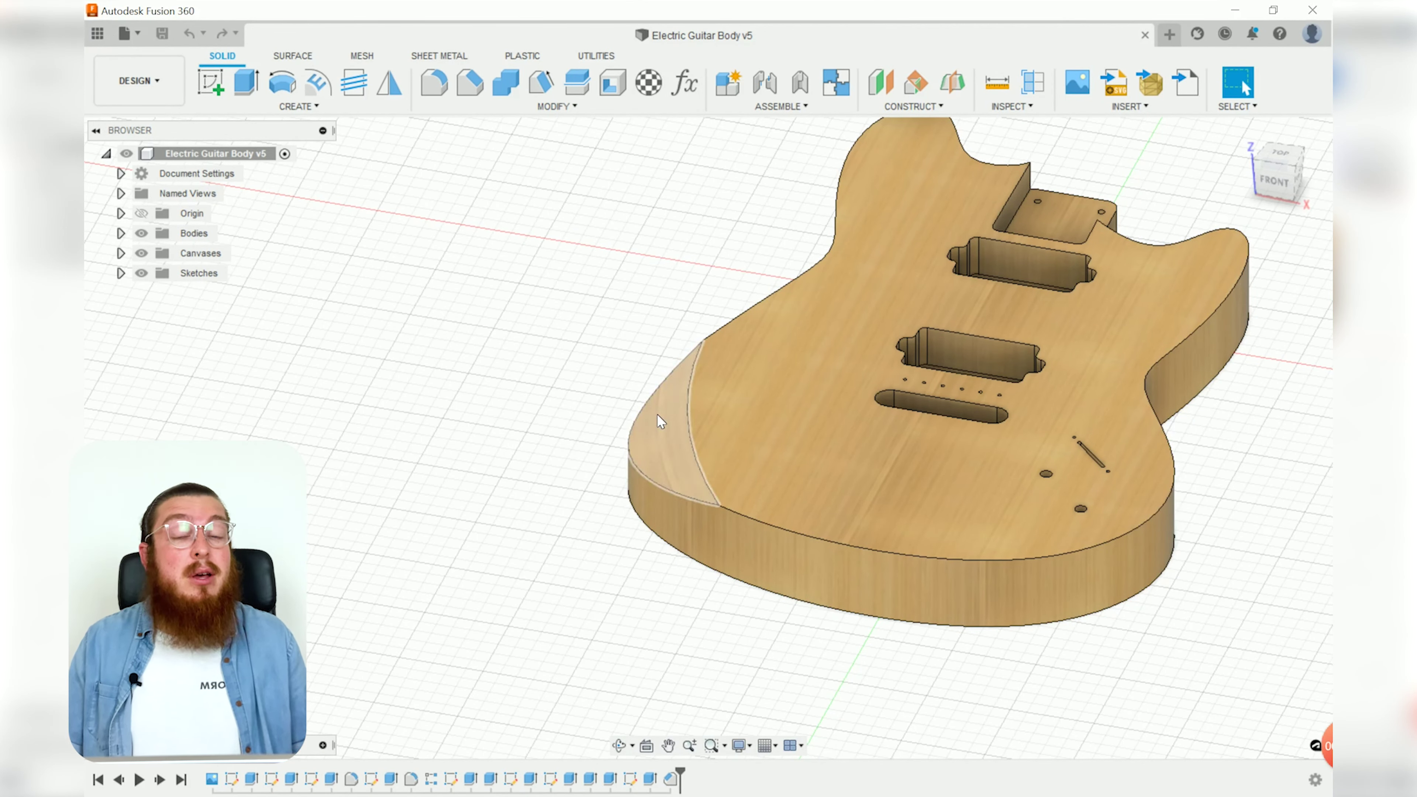
Examine the guitar body's underside: the neck screw holes, the through slot, and the control cavity with its recessed cover ledge and screw posts.
shift+middle_drag(1205, 693, 923, 450)
scroll(855, 376, up, 5)
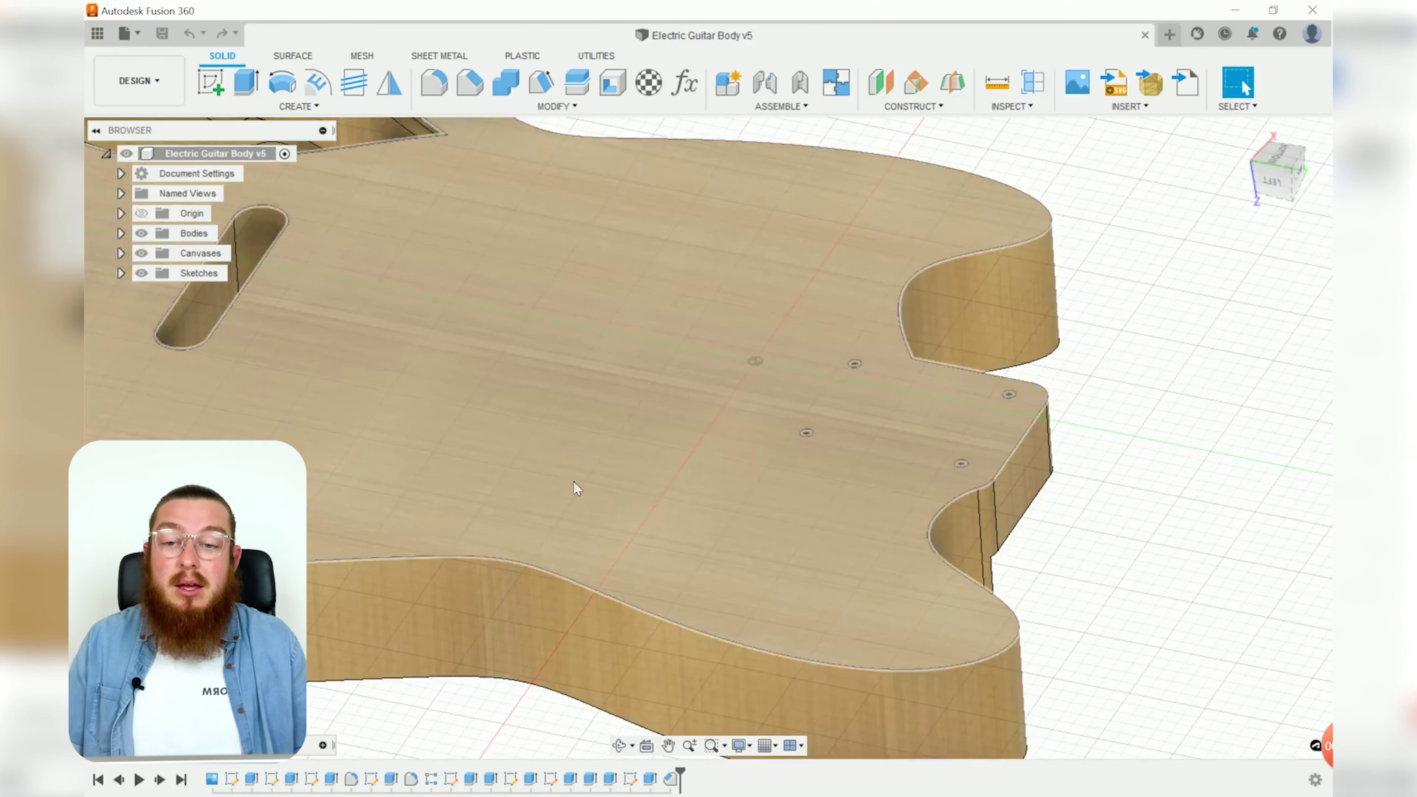
scroll(577, 488, down, 3)
middle_drag(578, 489, 1102, 661)
scroll(923, 577, up, 5)
mouse_move(888, 539)
shift+middle_down()
mouse_move(891, 589)
mouse_move(883, 522)
shift+middle_up()
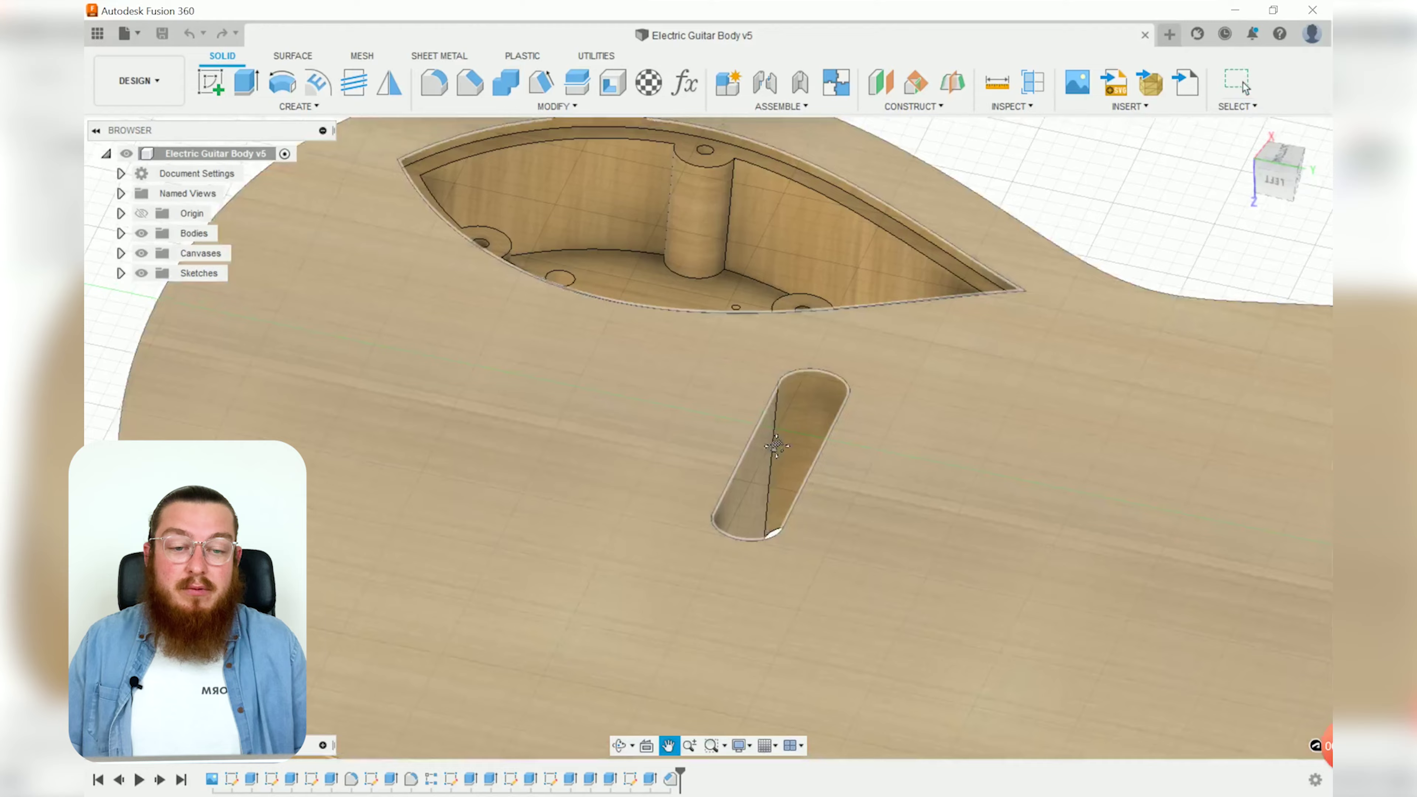
middle_drag(903, 466, 1092, 470)
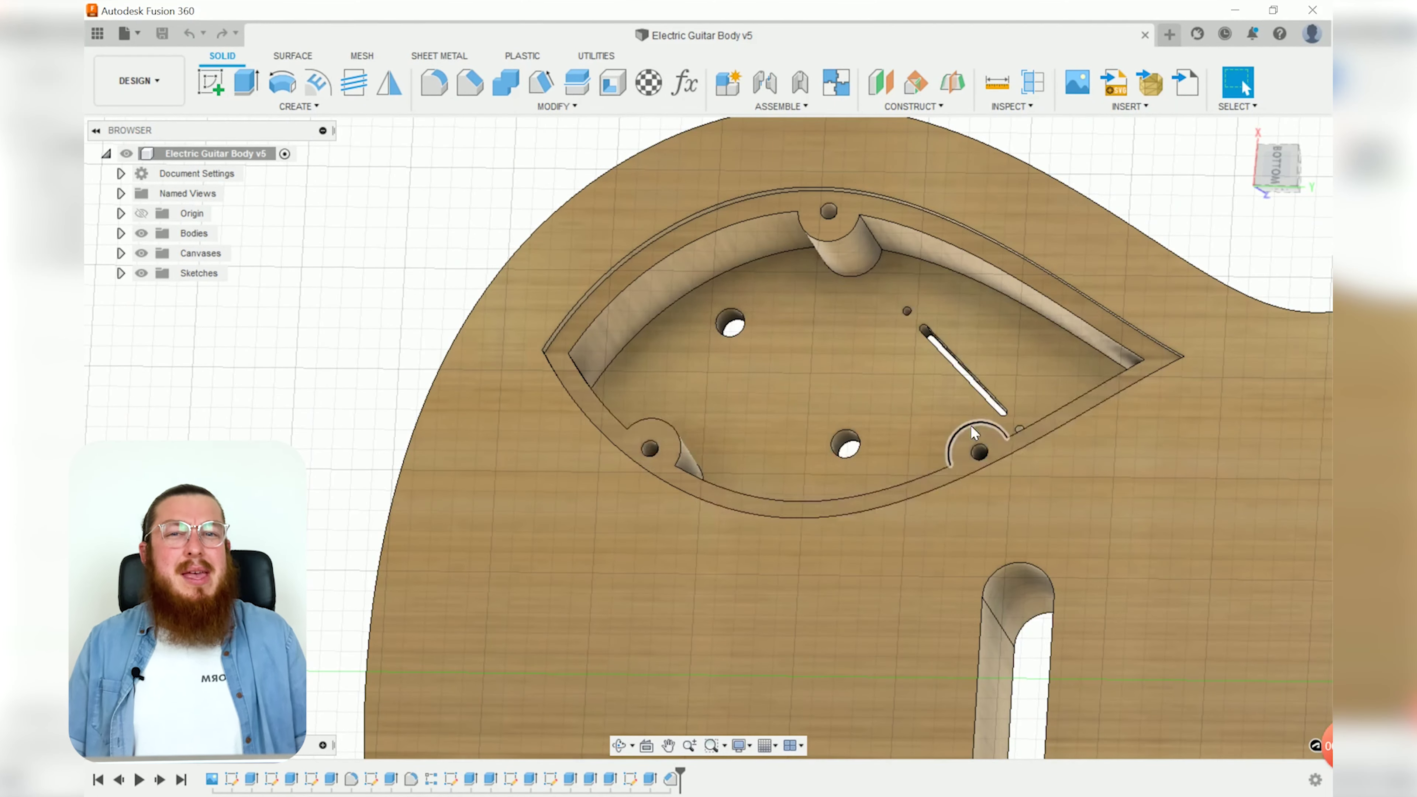
scroll(966, 382, down, 2)
shift+middle_drag(971, 363, 994, 404)
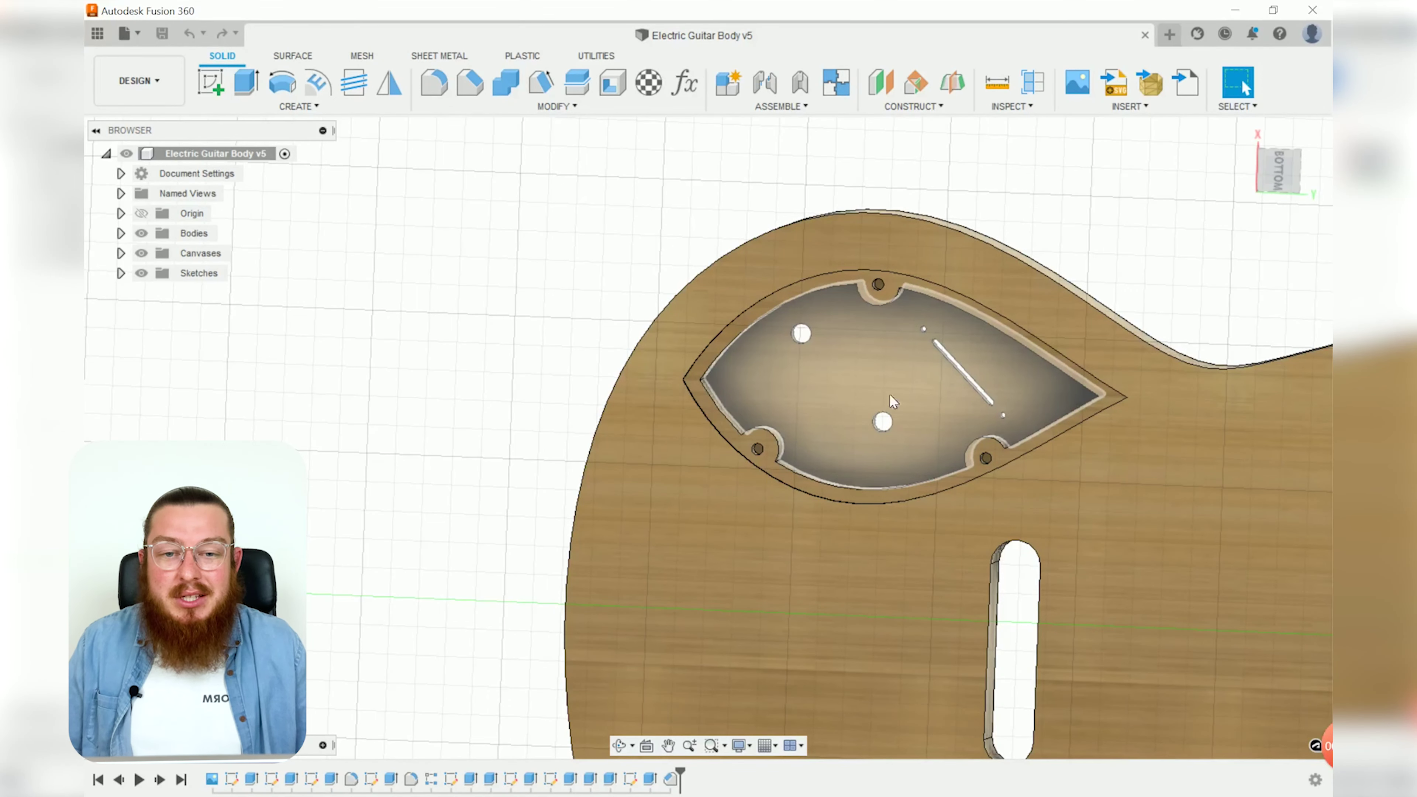
shift+middle_drag(873, 433, 865, 392)
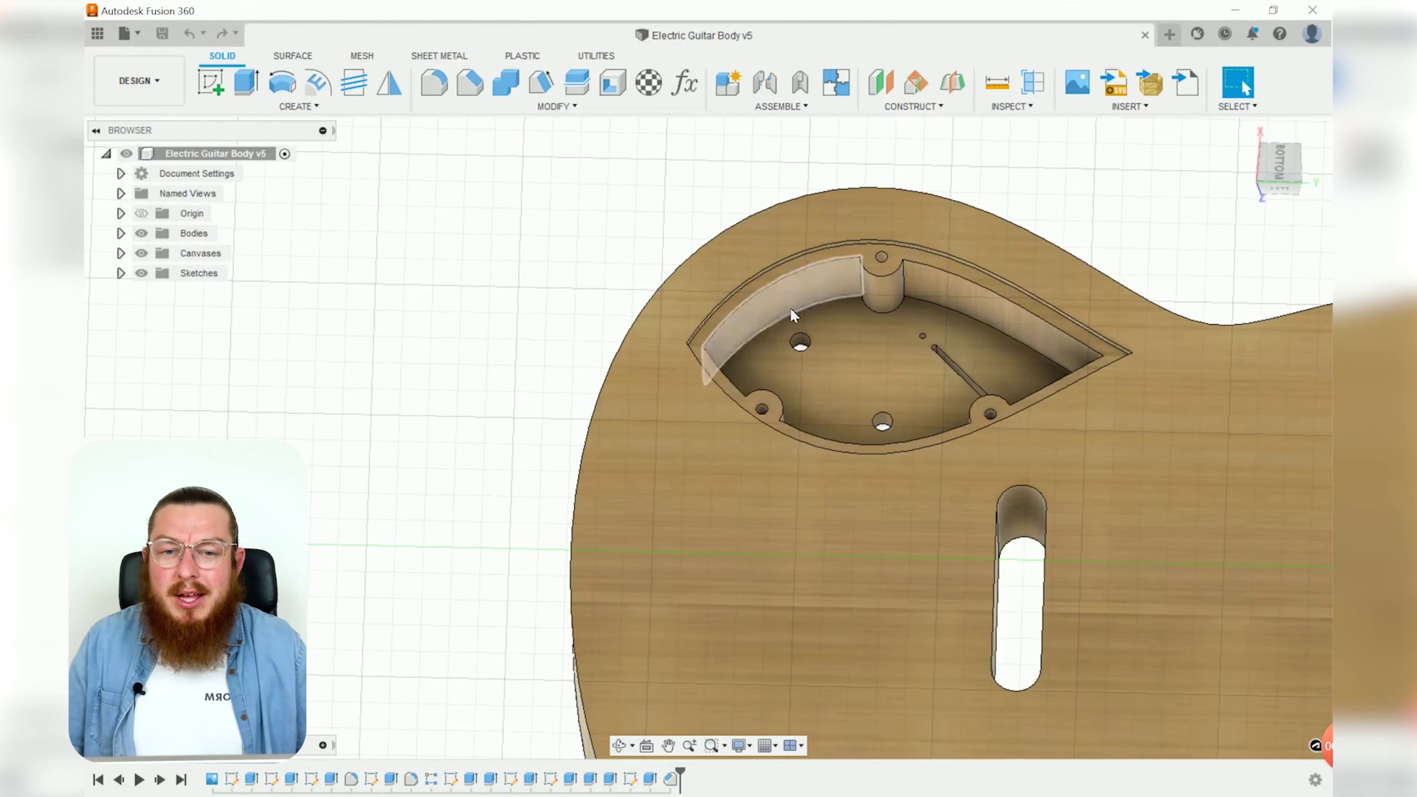
shift+middle_drag(789, 307, 820, 251)
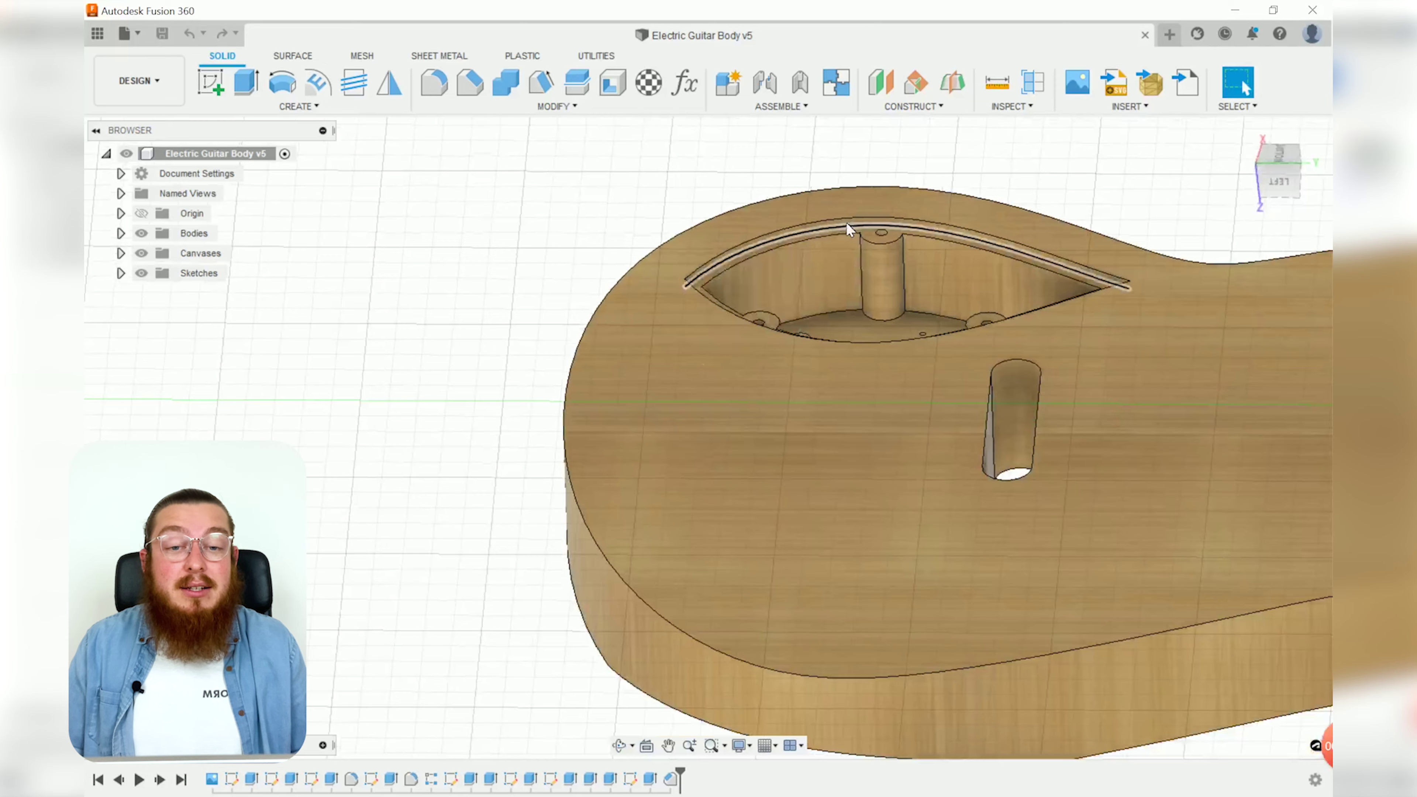
scroll(849, 224, up, 5)
shift+middle_drag(887, 246, 898, 287)
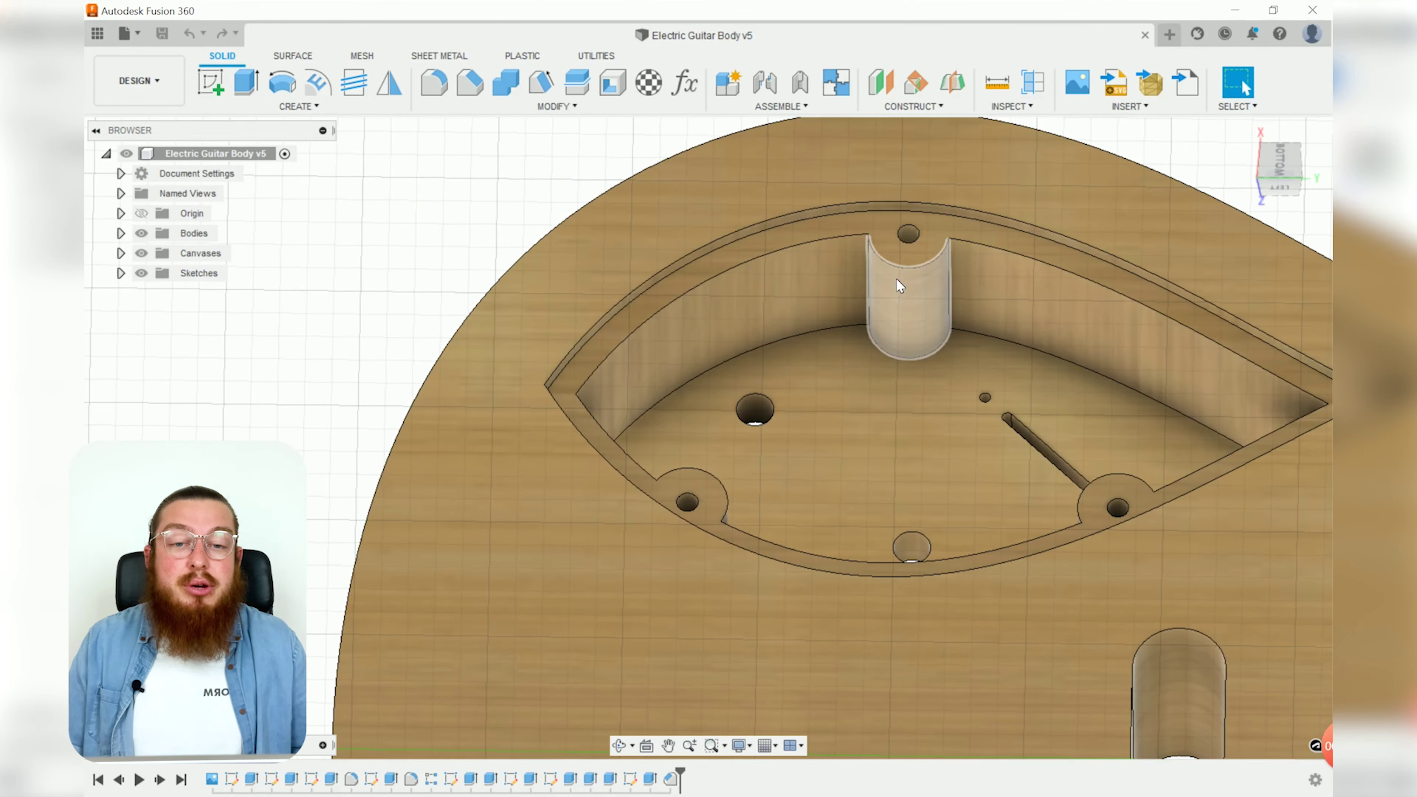
scroll(886, 254, down, 10)
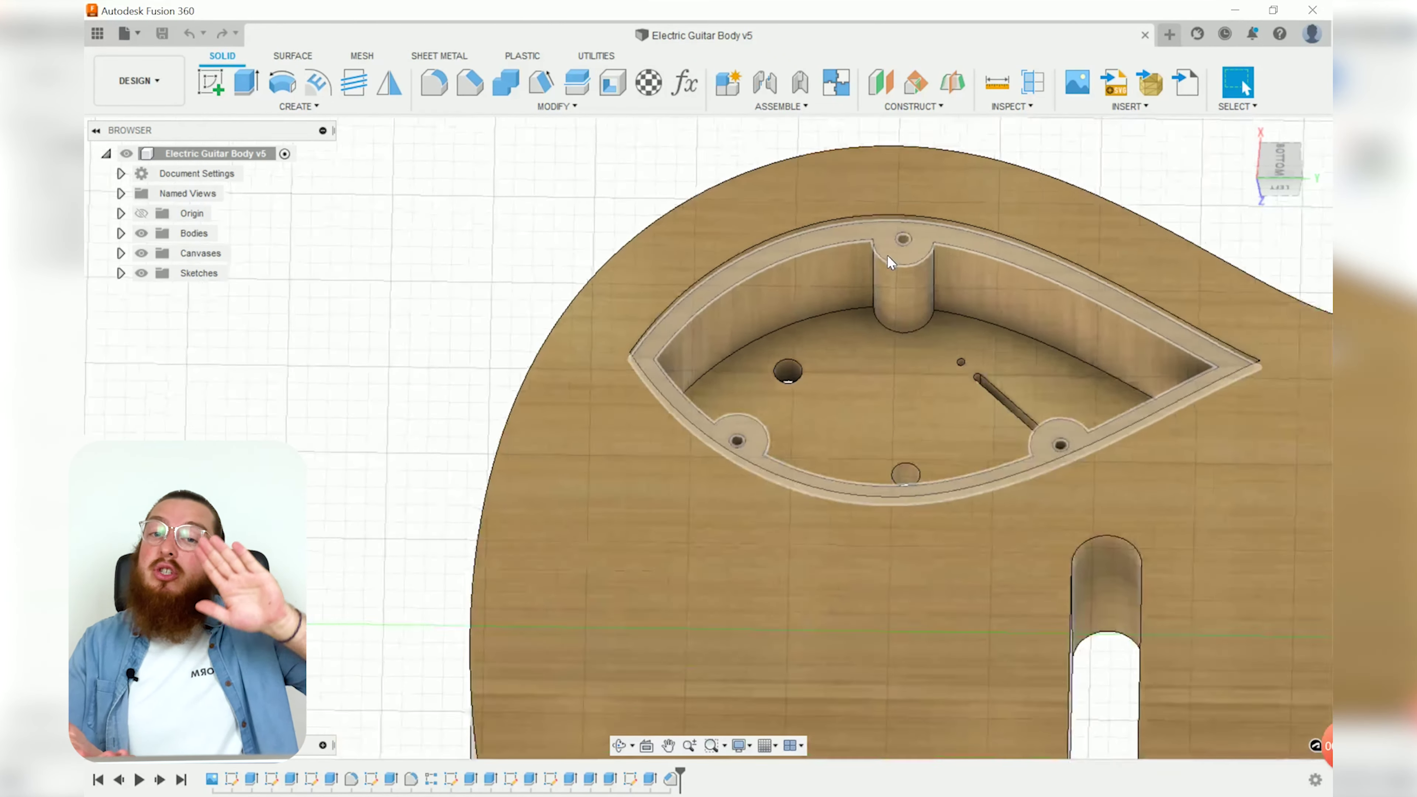
drag(1030, 276, 824, 277)
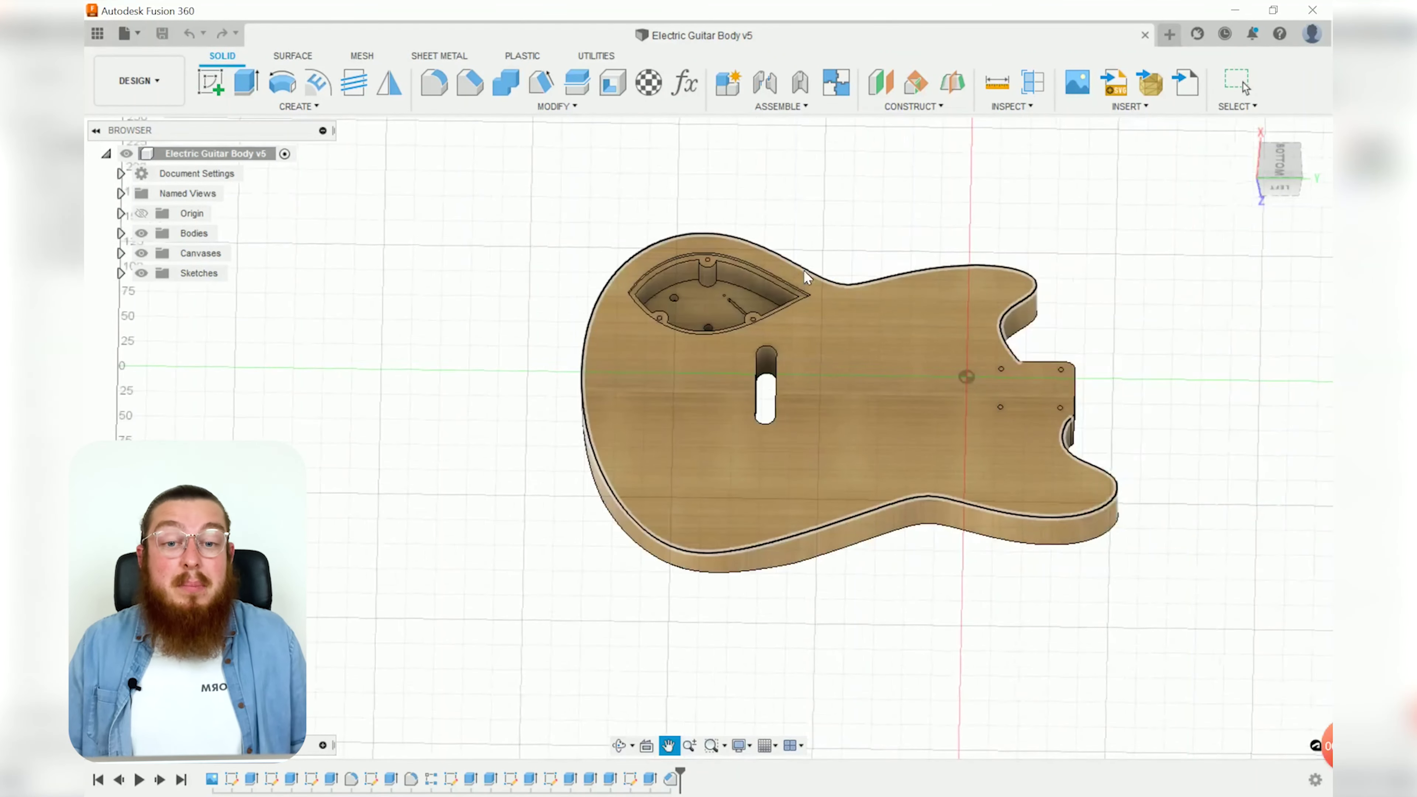
key(Escape)
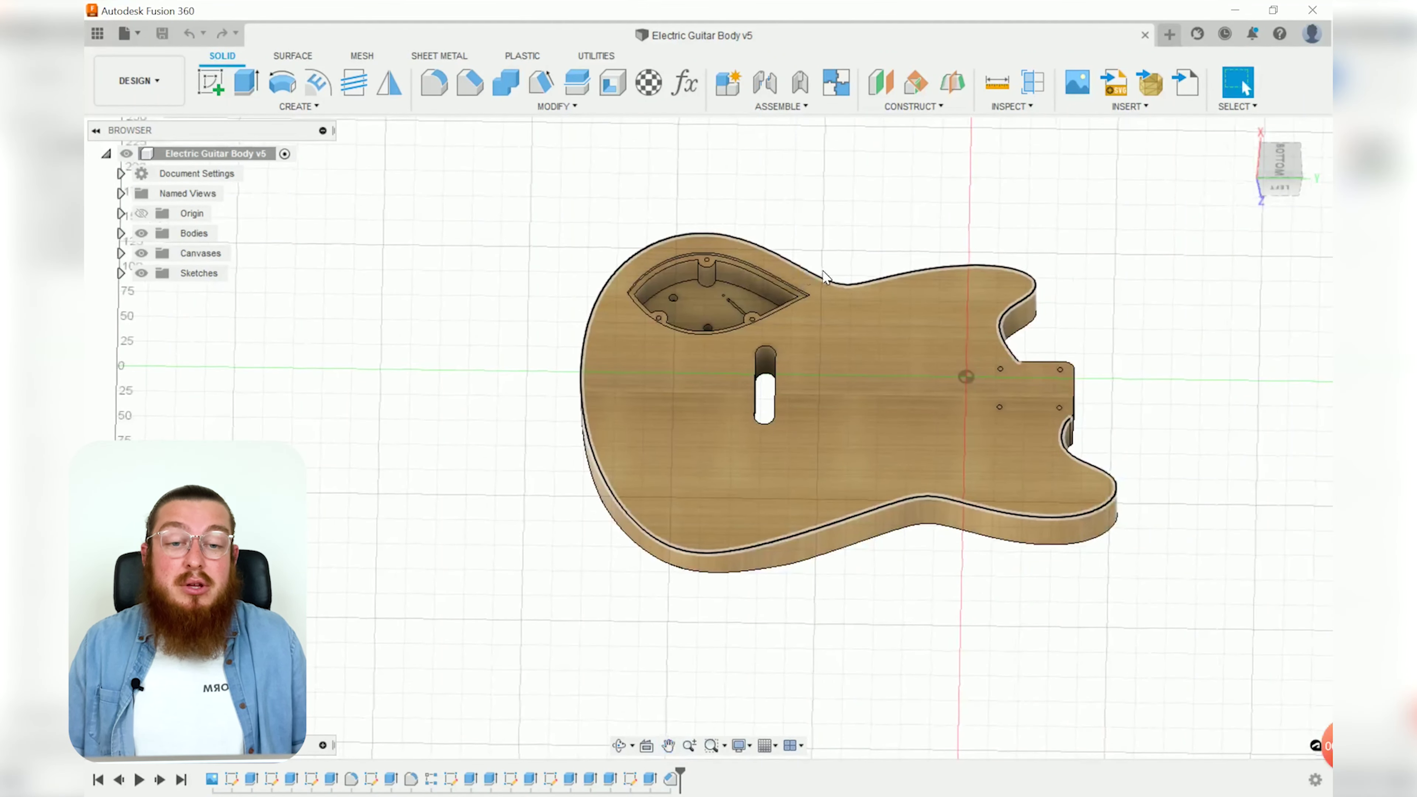
Examine the guitar body's thickness profile from the back view and its overall shape from several angles.
shift+middle_drag(1000, 247, 1029, 633)
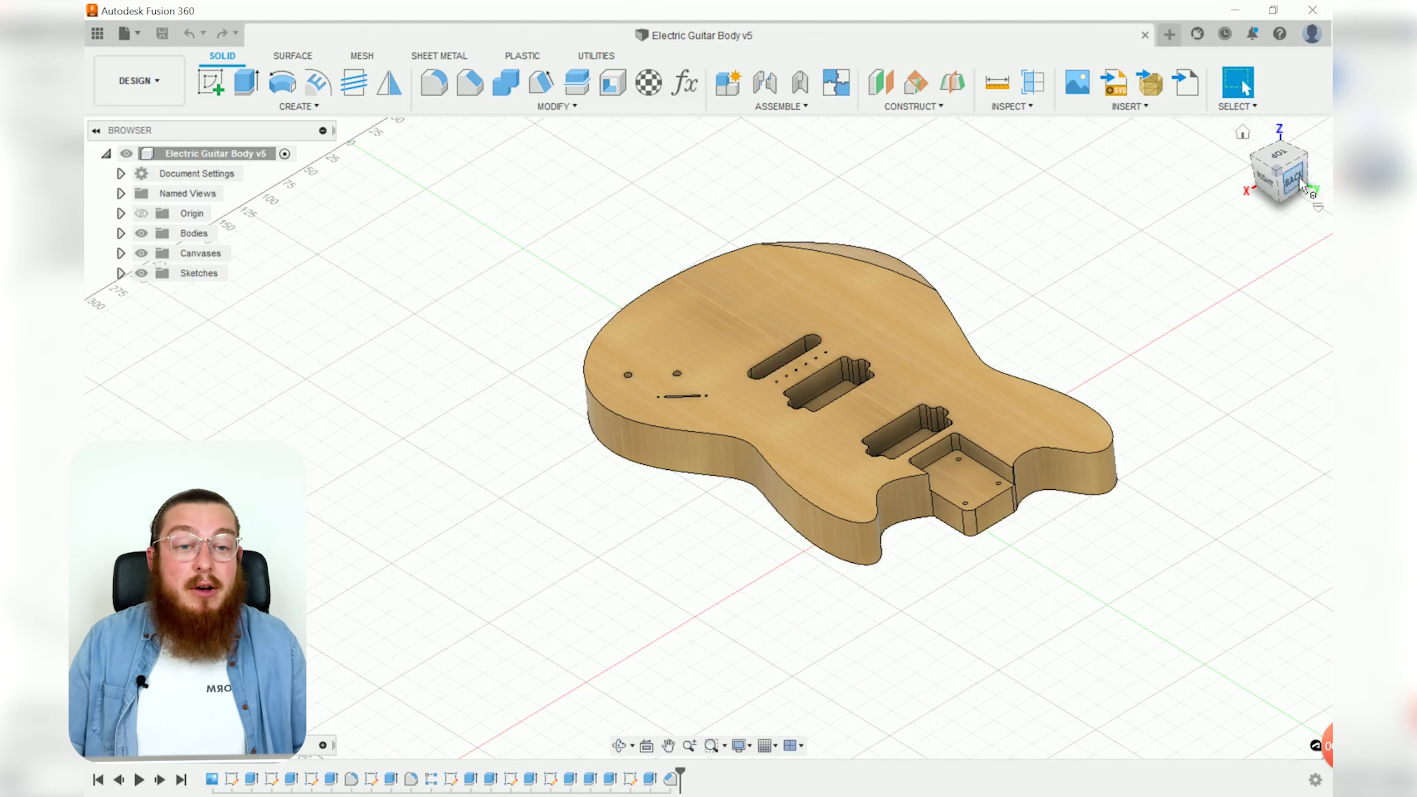
click(1288, 180)
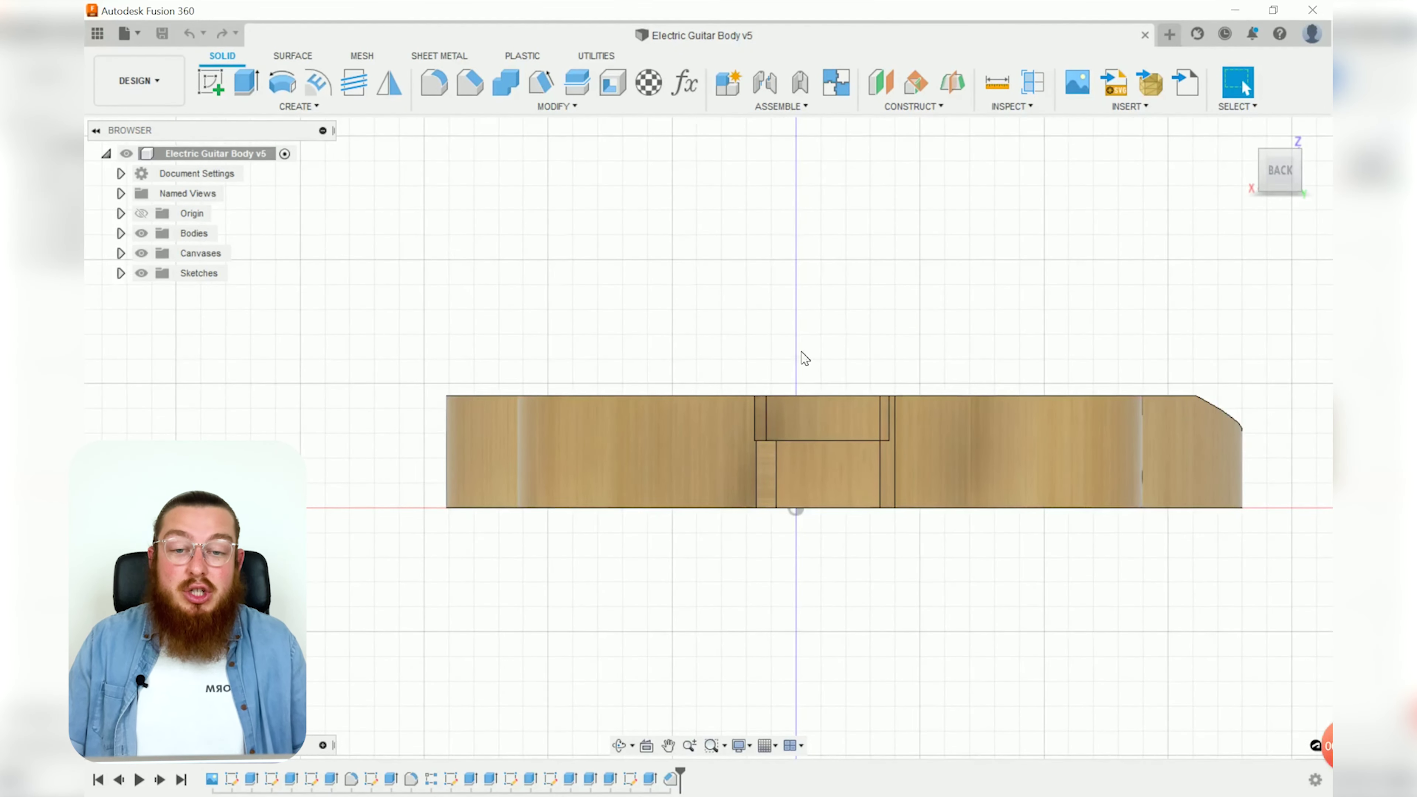
shift+middle_drag(800, 377, 612, 347)
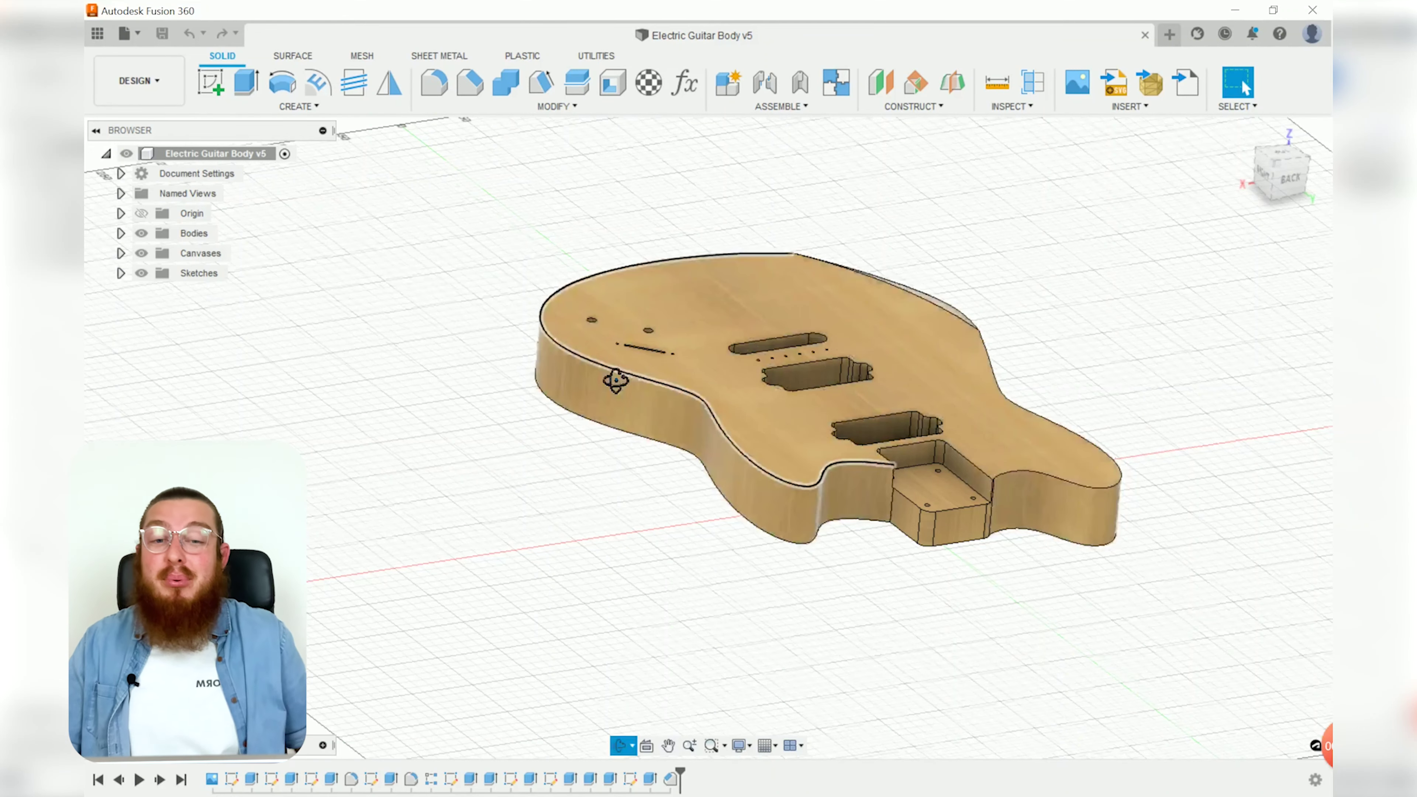
shift+middle_drag(619, 375, 615, 455)
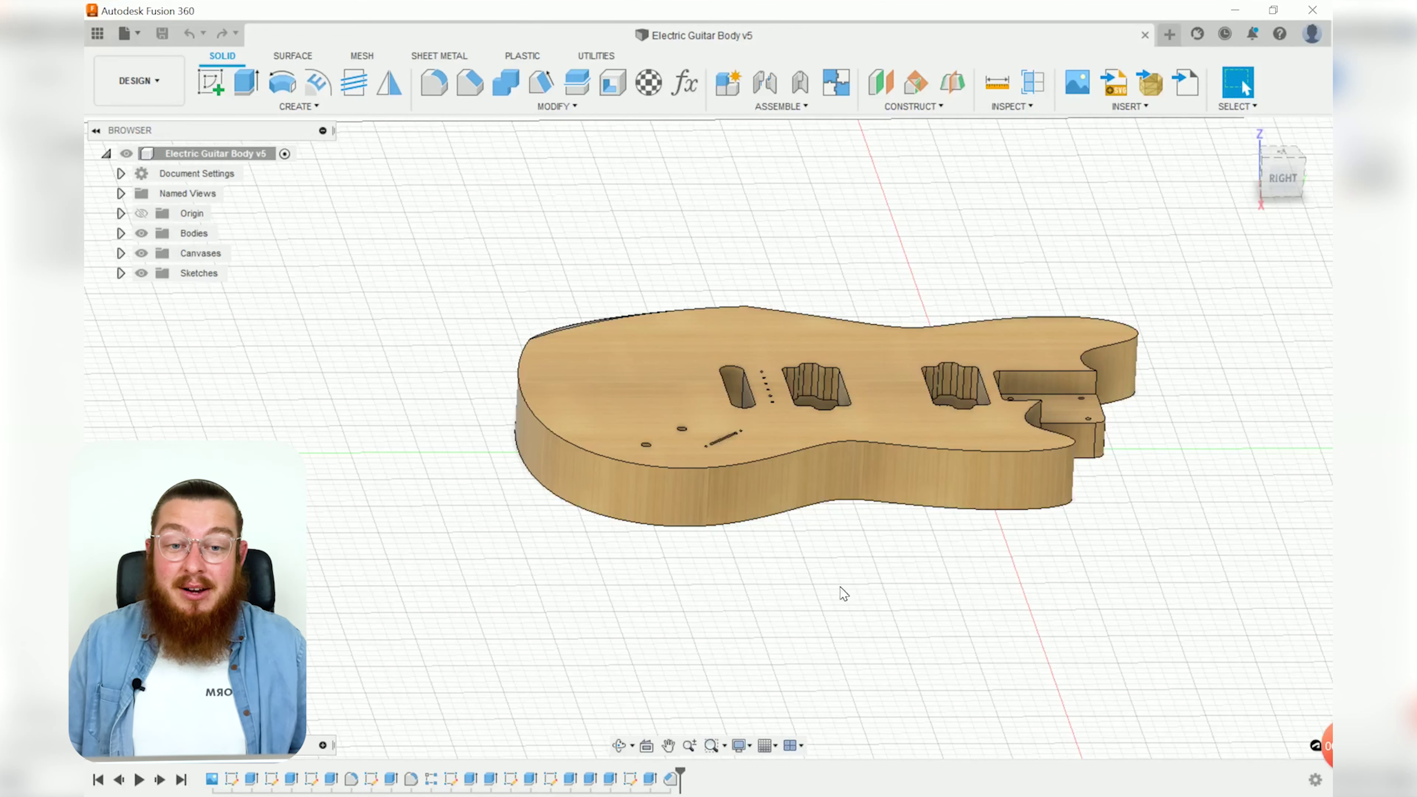
shift+middle_drag(842, 595, 1050, 349)
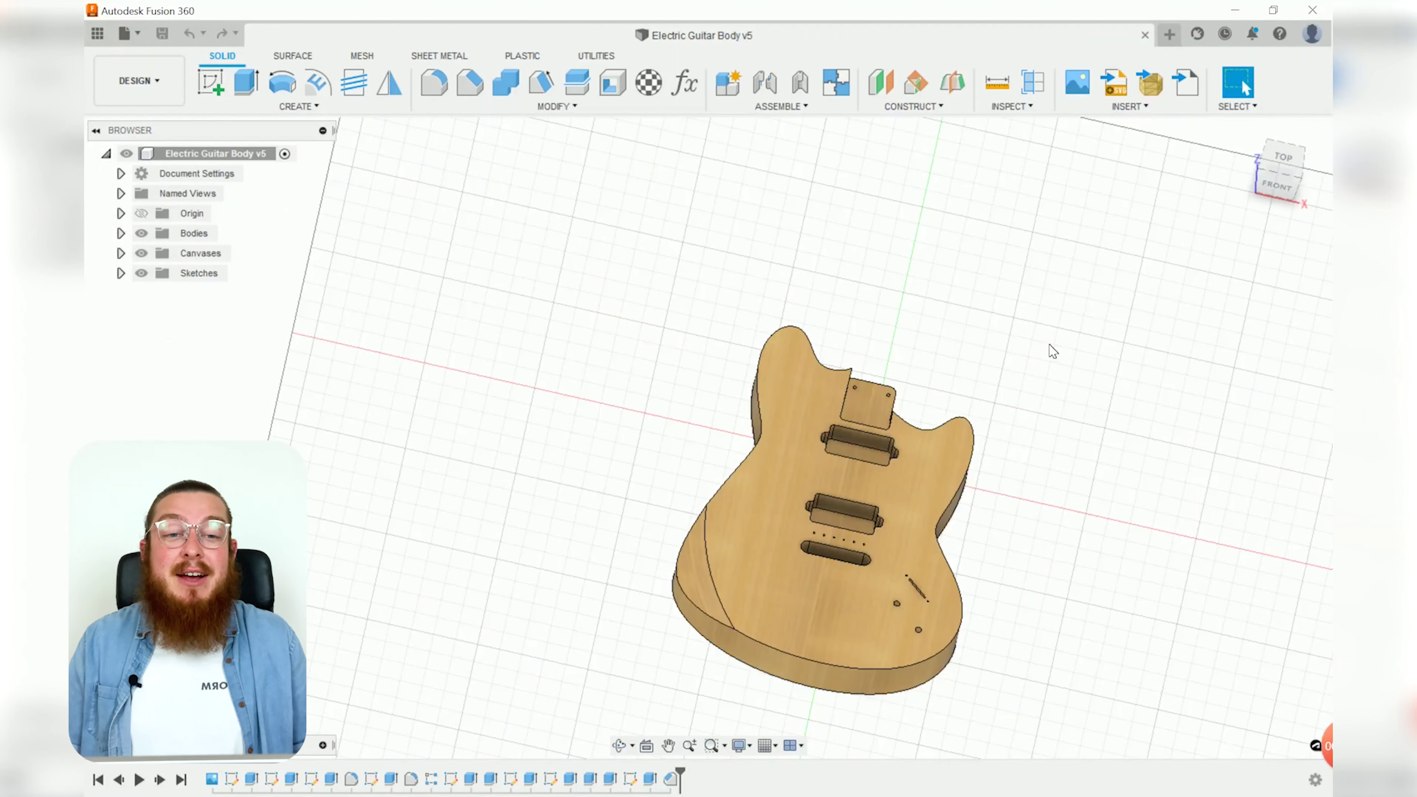
Close the finished guitar body document and set the new untitled design's units to millimeters.
click(1144, 35)
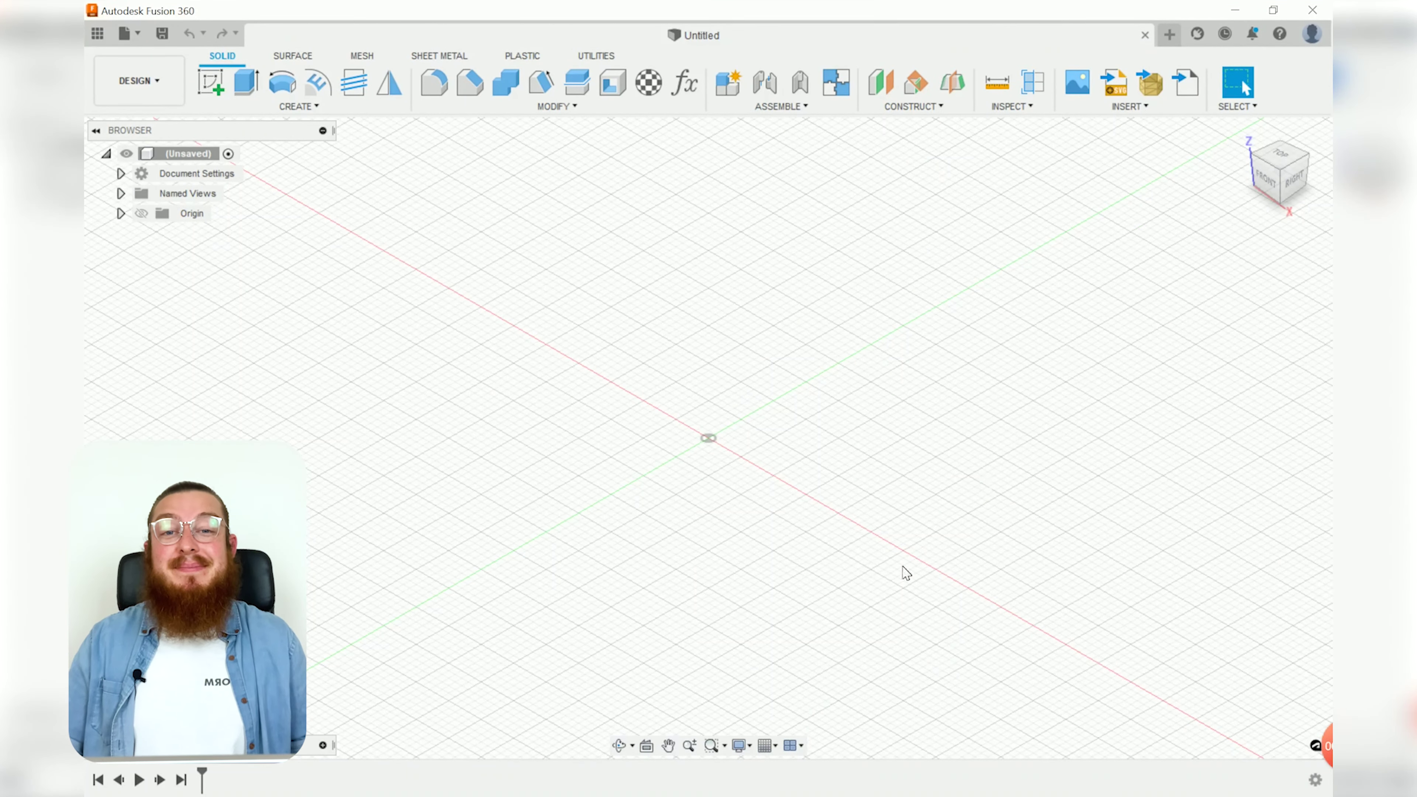
click(120, 173)
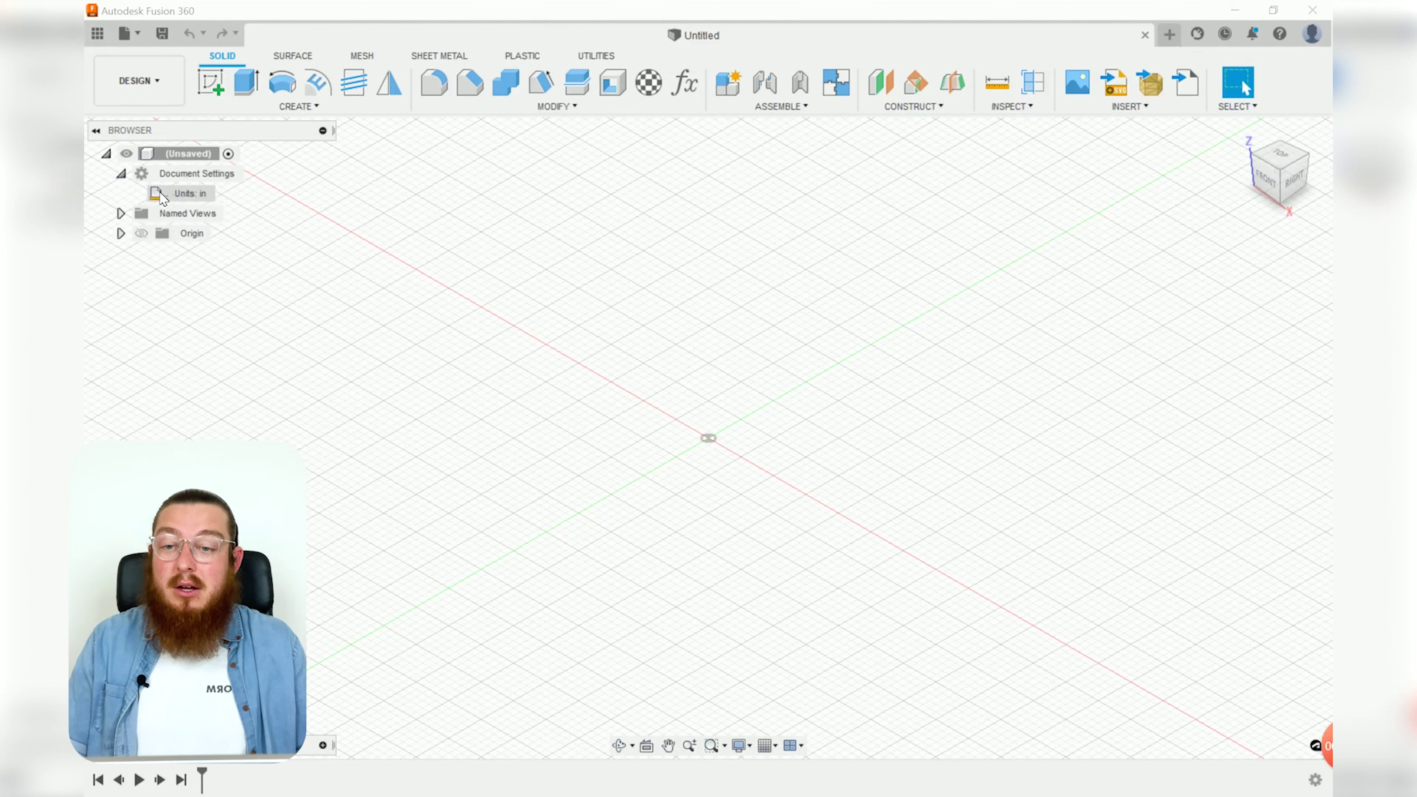
click(225, 193)
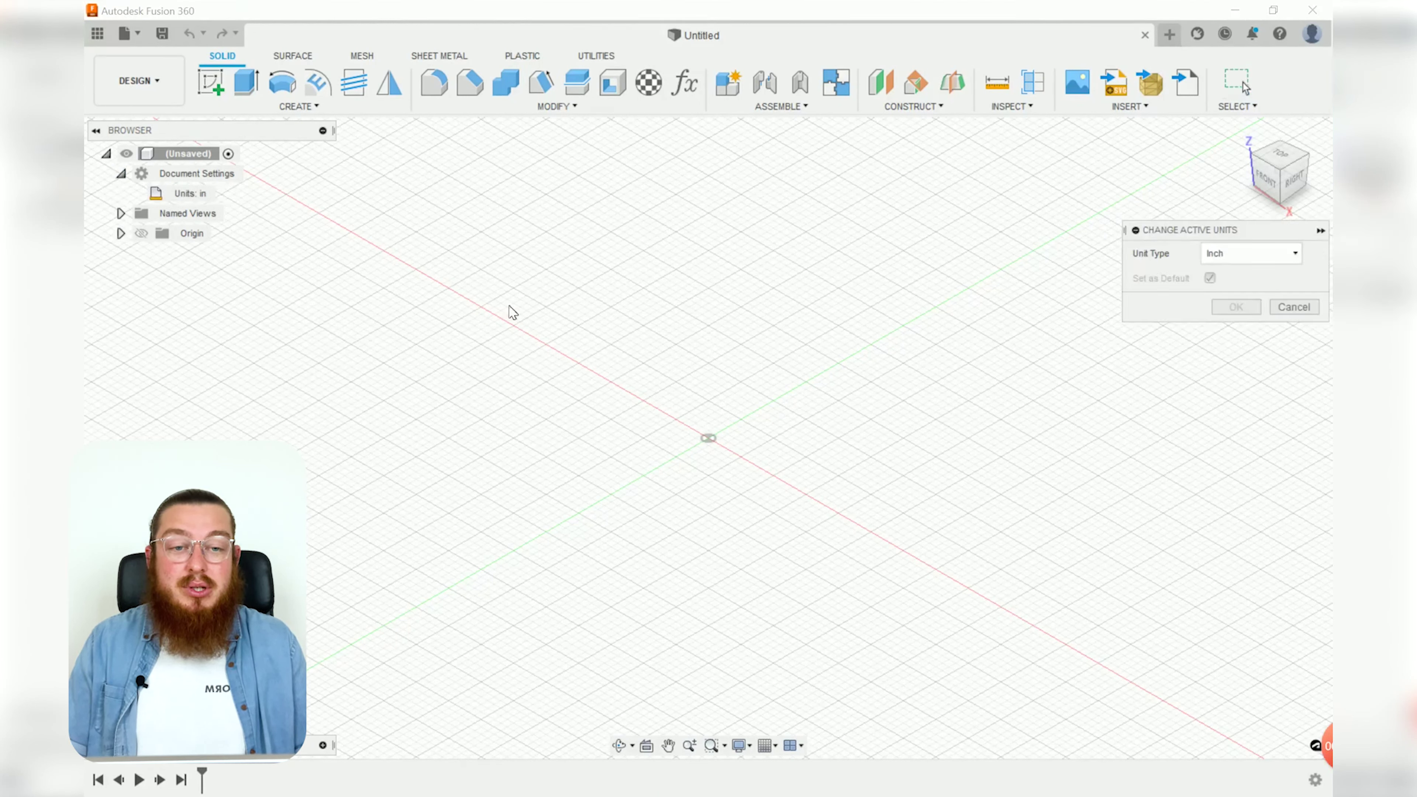
click(1210, 262)
click(1224, 277)
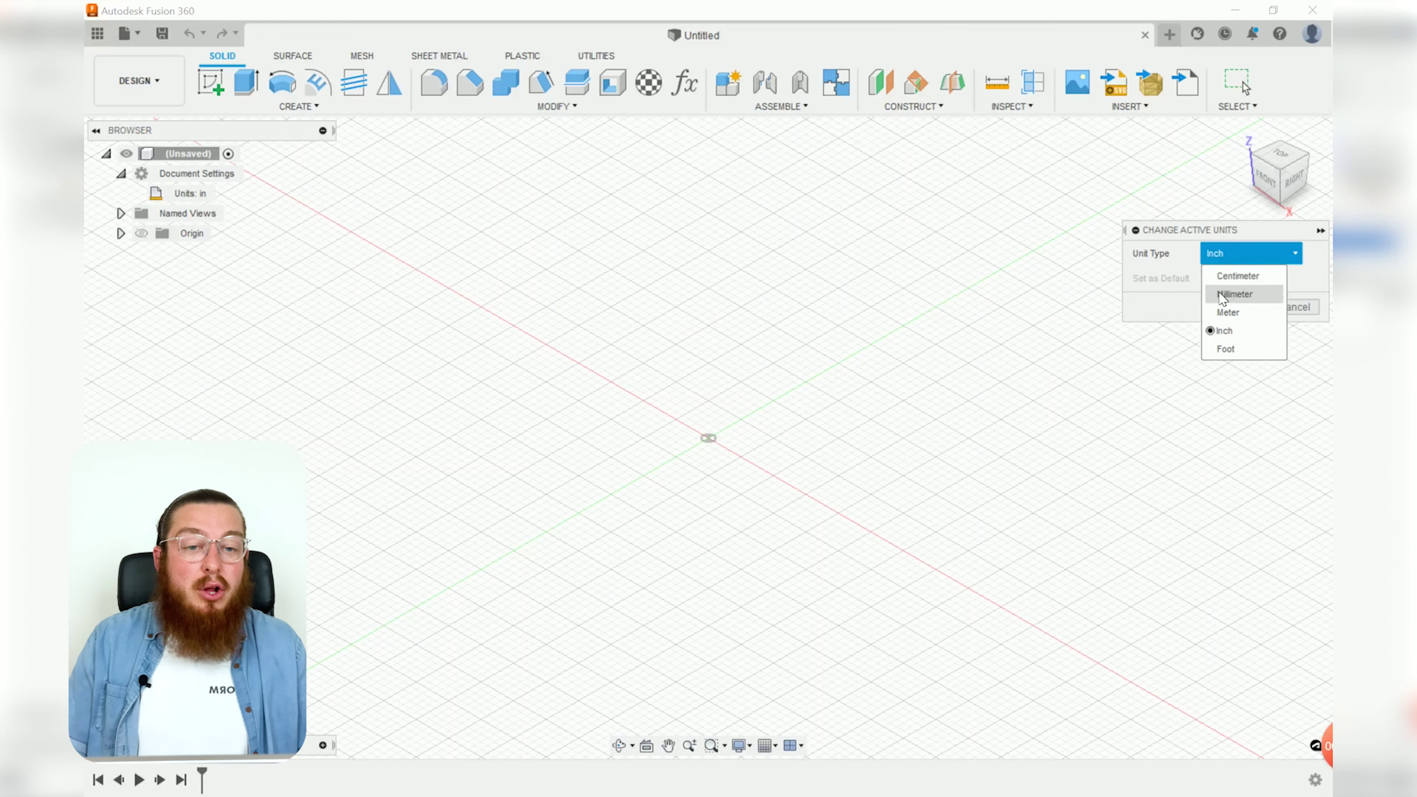
click(1236, 307)
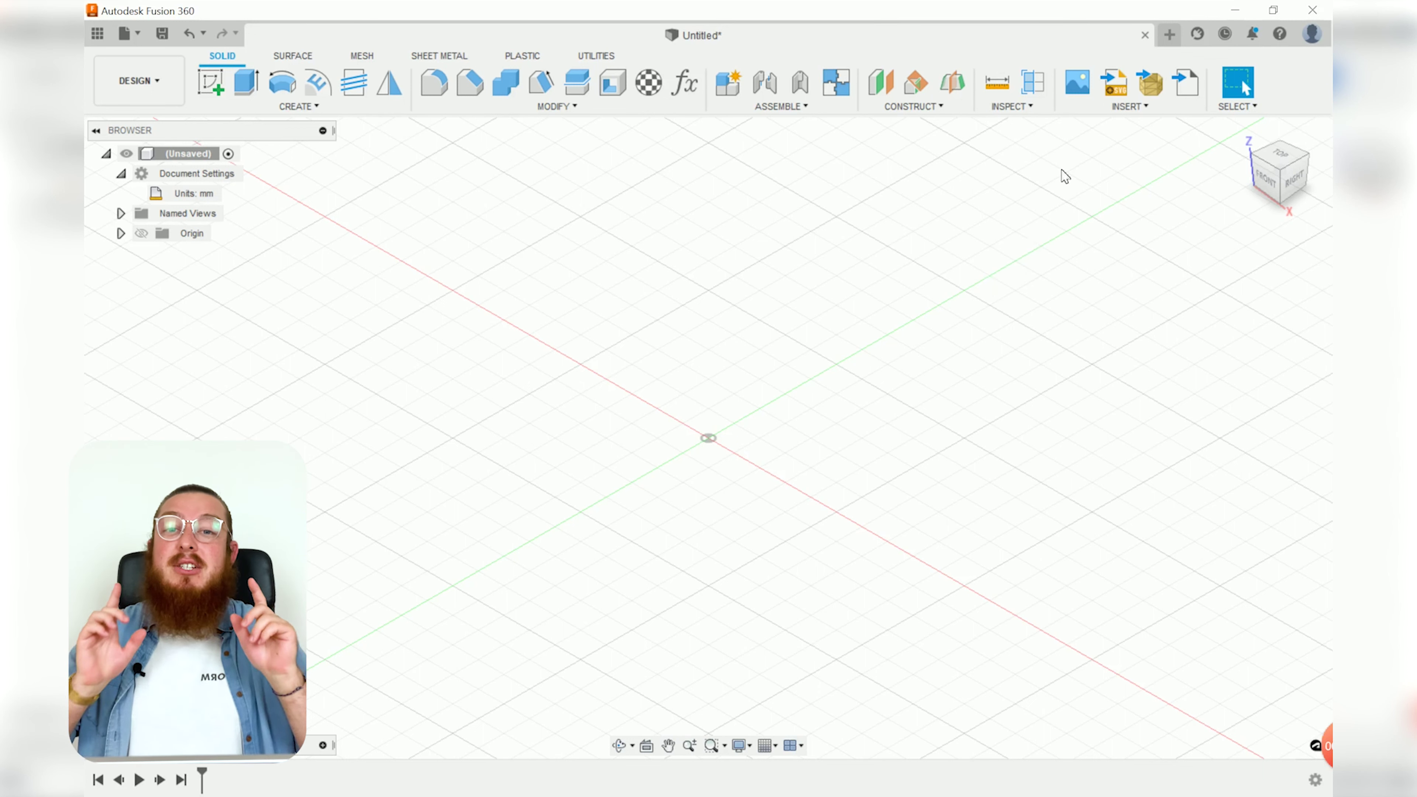
Insert the Electric Guitar Canvas image as a canvas on the XY plane.
click(1102, 116)
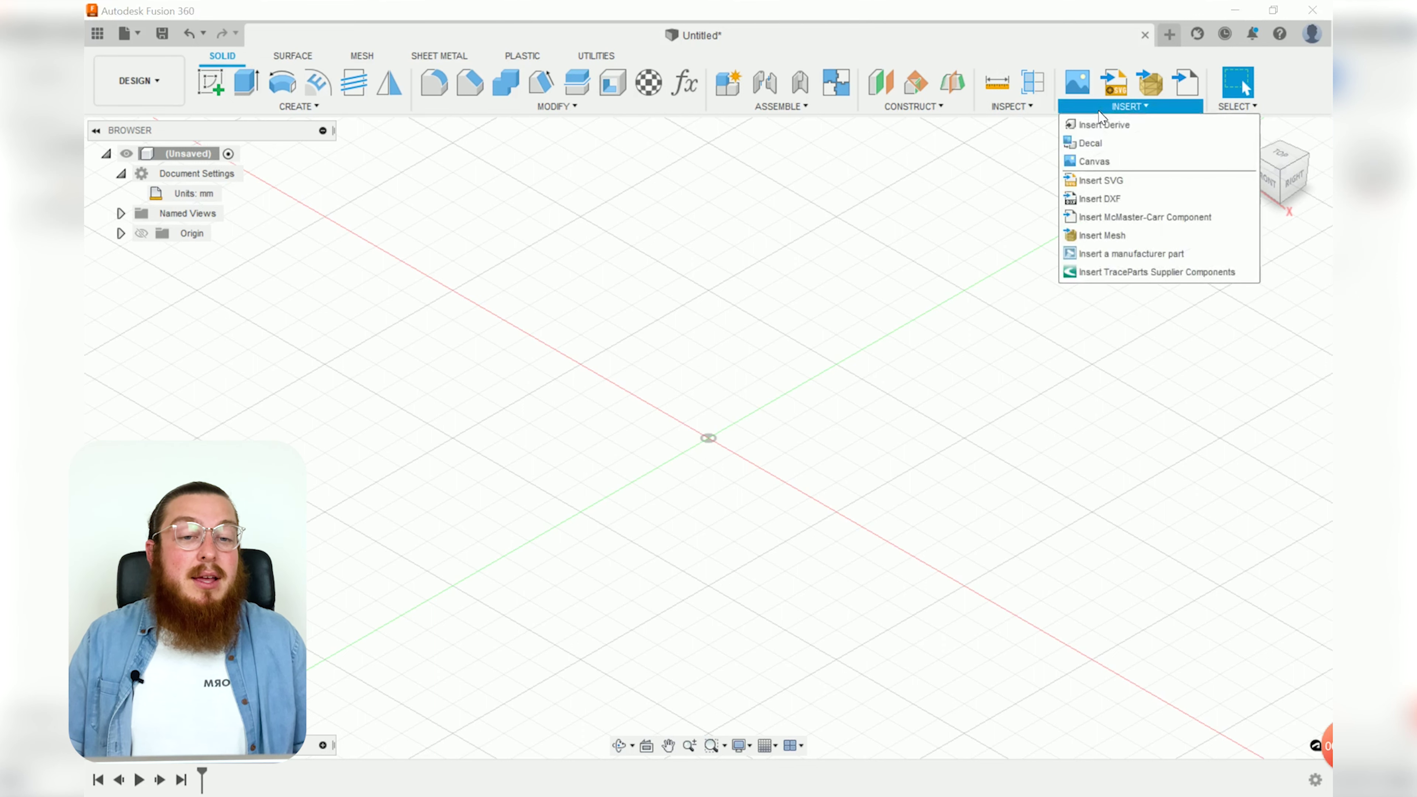
click(1107, 161)
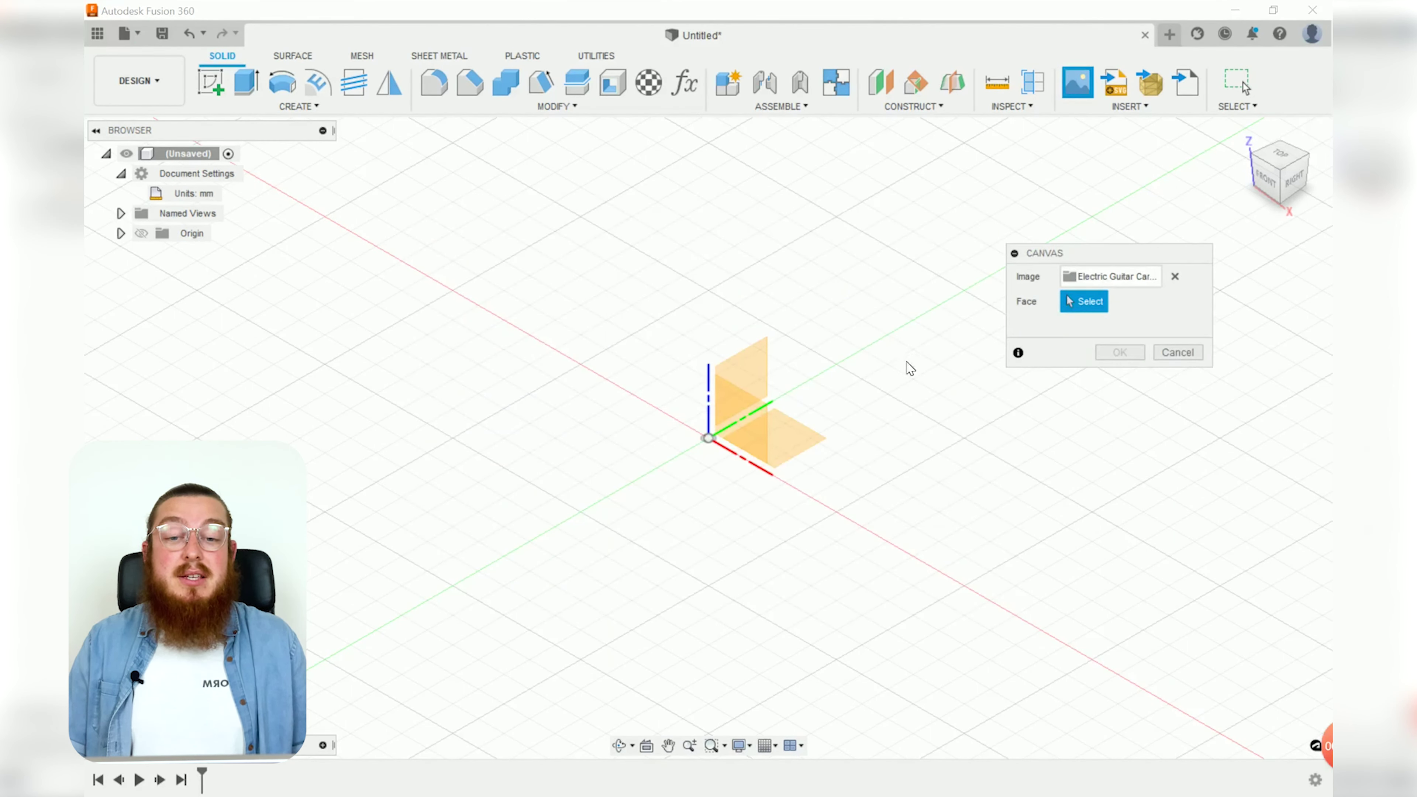
click(795, 438)
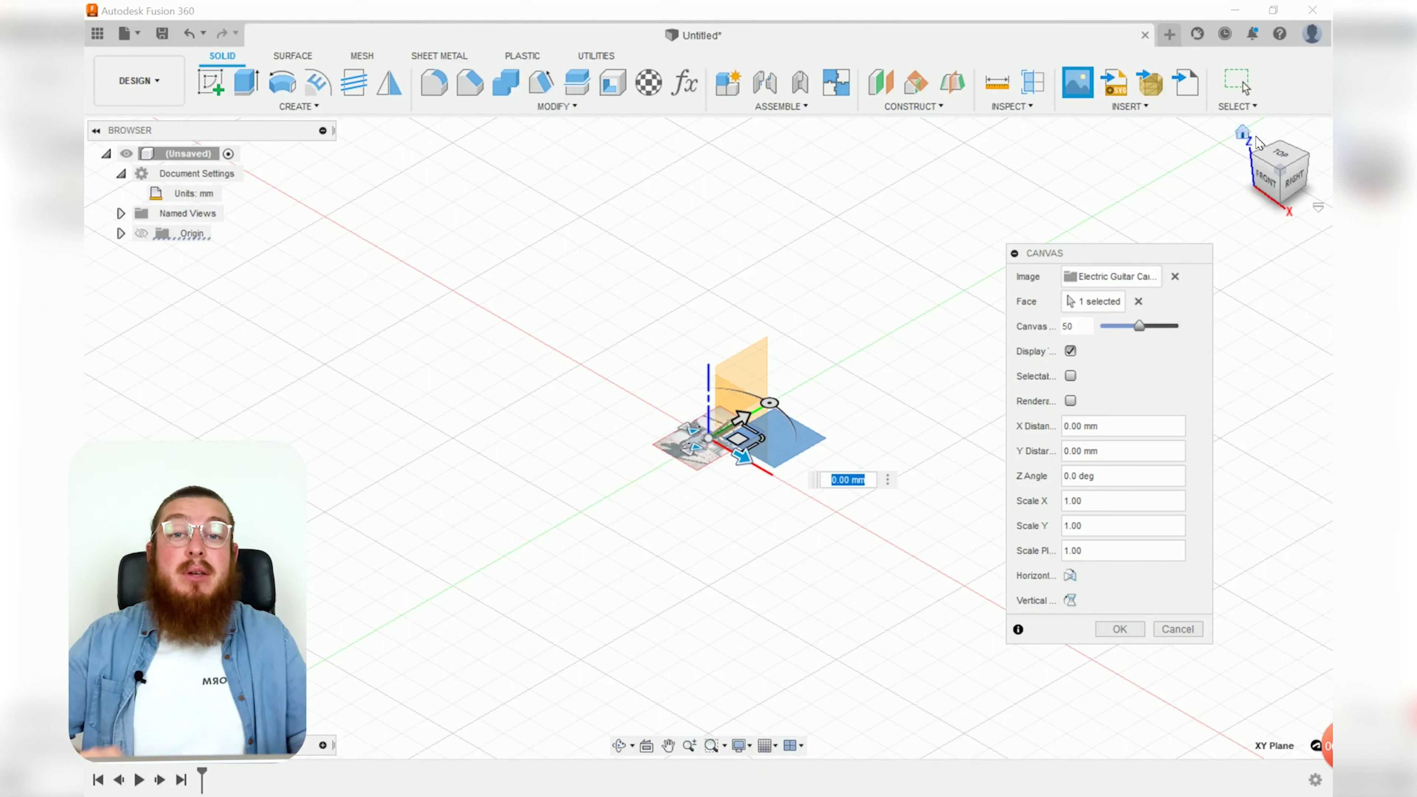
From the top view, rotate the canvas by -8.5 degrees to align the guitar neck with the vertical axis, and confirm the placement.
click(1290, 168)
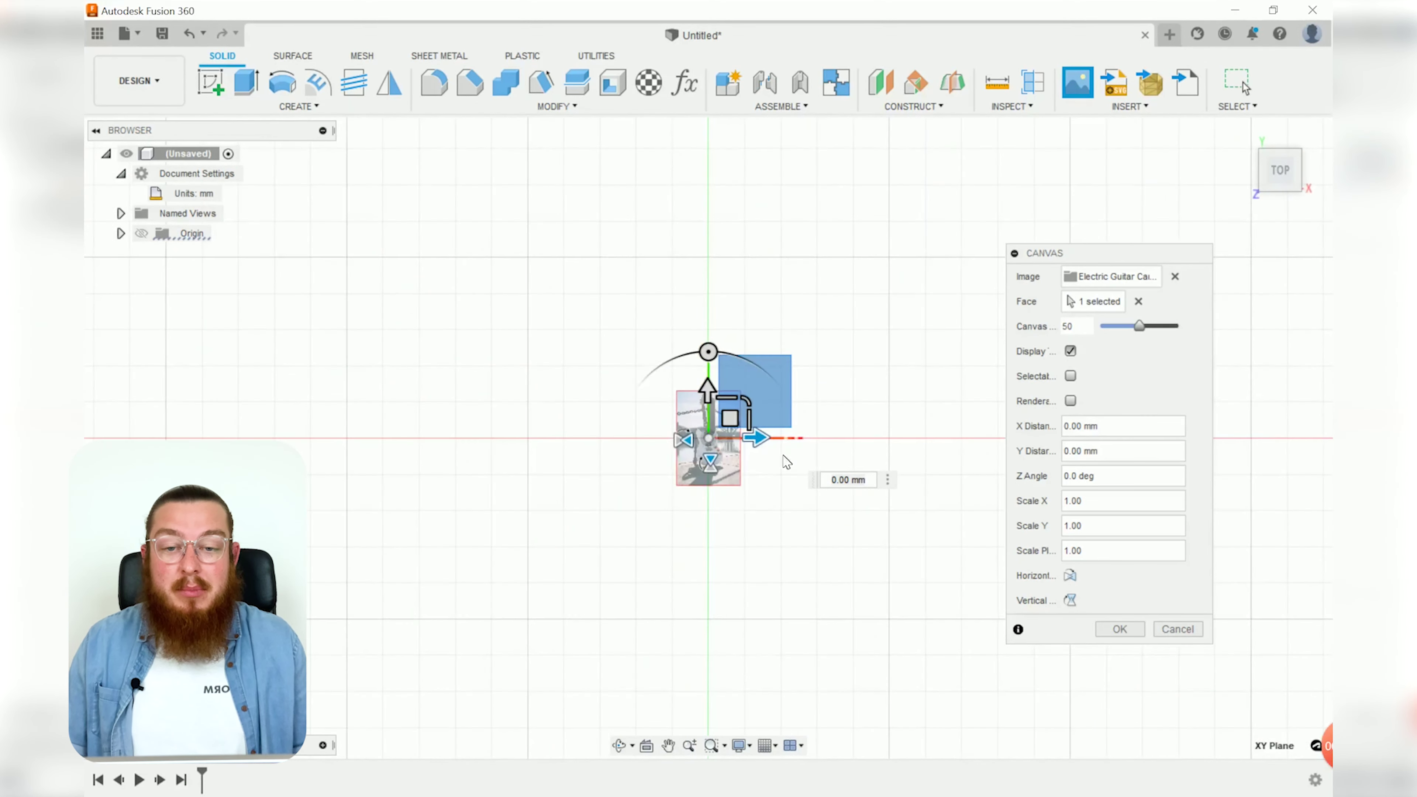
scroll(713, 444, up, 3)
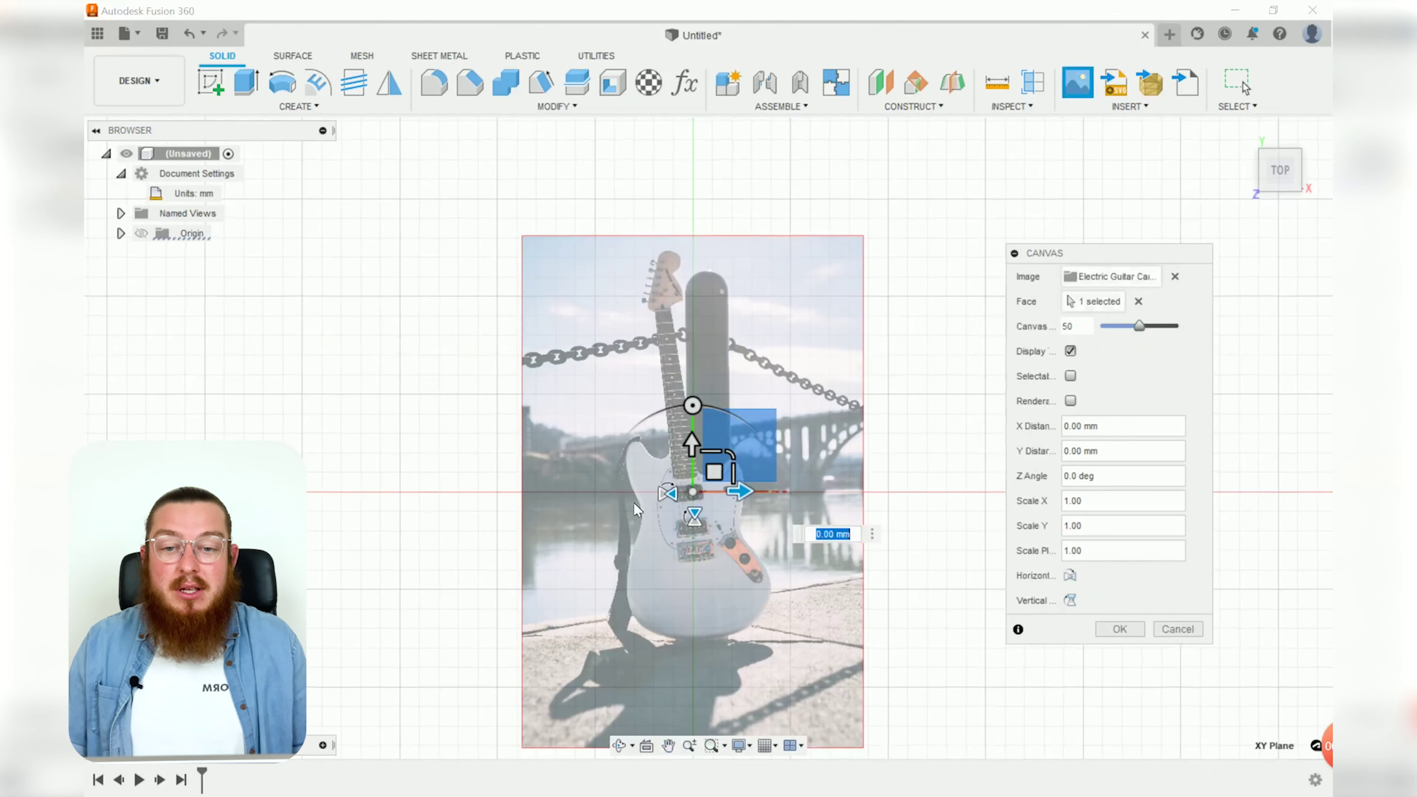
click(702, 416)
drag(703, 417, 772, 444)
click(1073, 476)
text(-8.5)
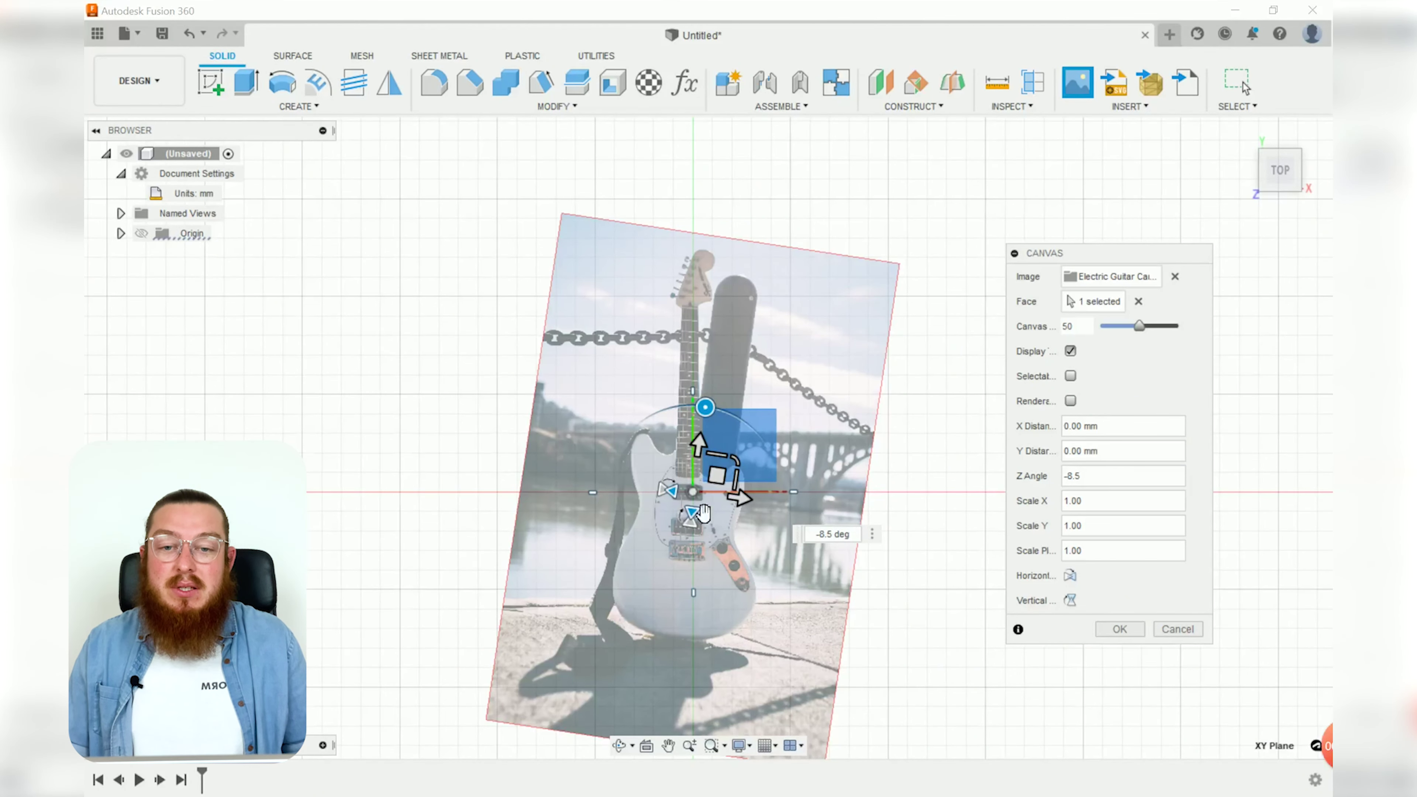
scroll(699, 495, up, 5)
scroll(713, 256, up, 3)
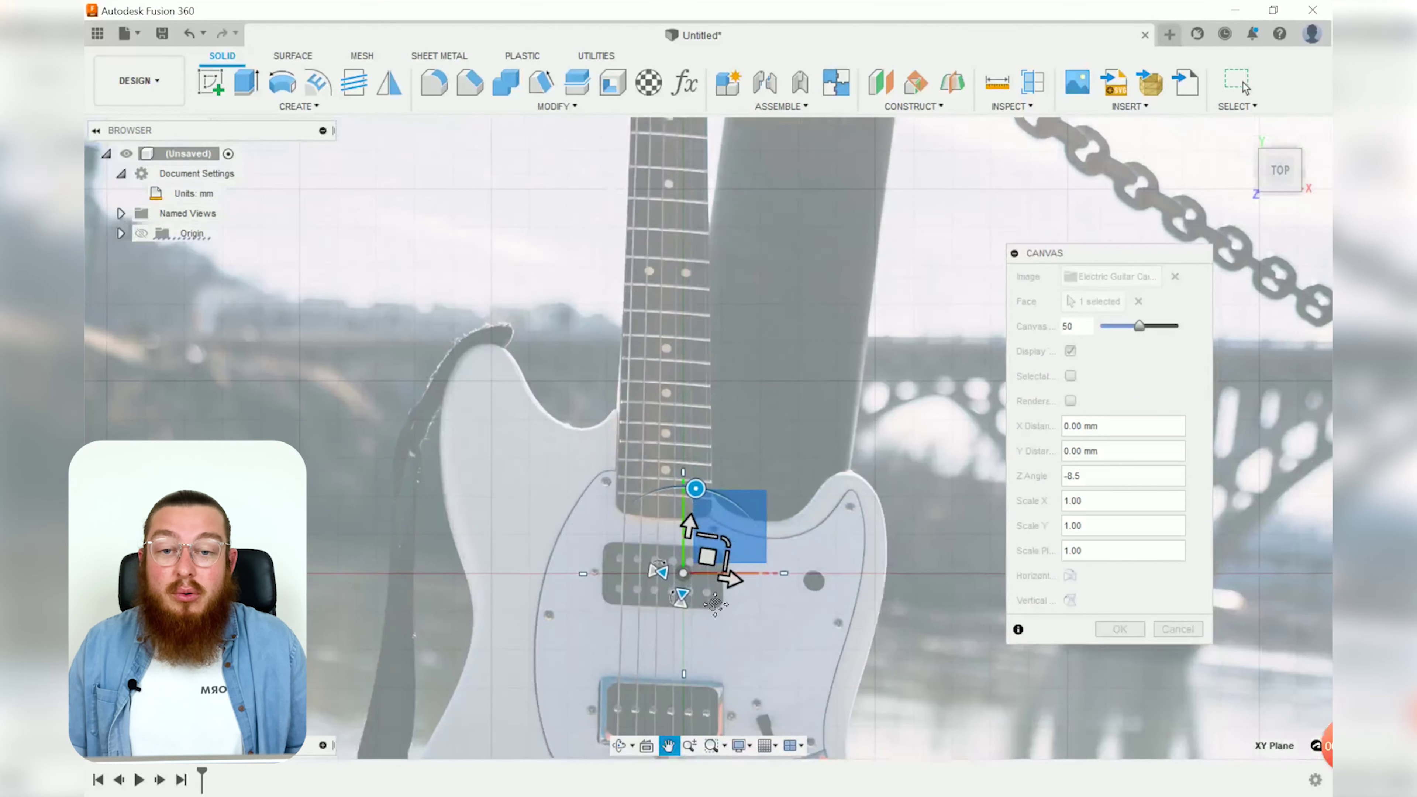
mouse_move(721, 279)
middle_down()
mouse_move(722, 573)
mouse_move(715, 289)
middle_up()
scroll(725, 391, down, 5)
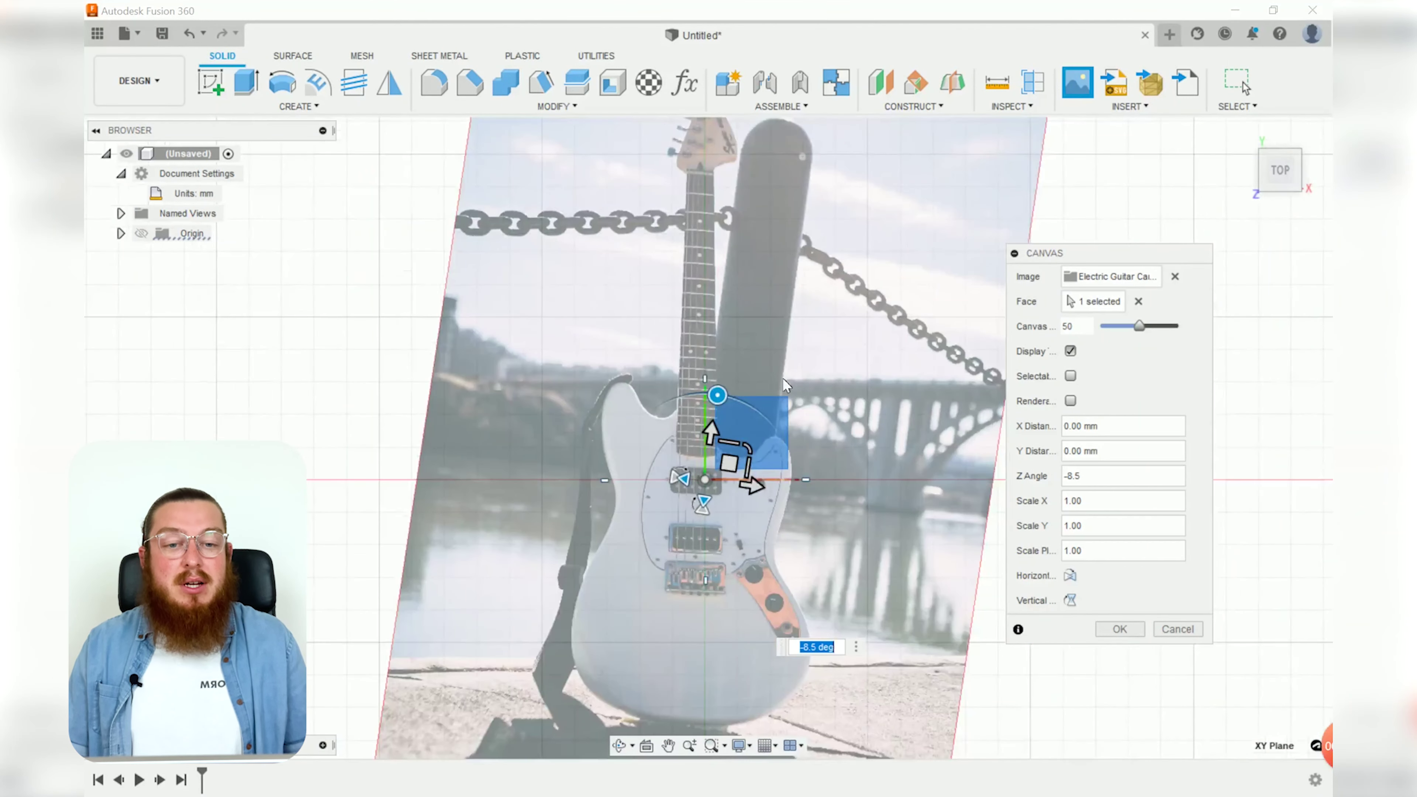
click(1120, 629)
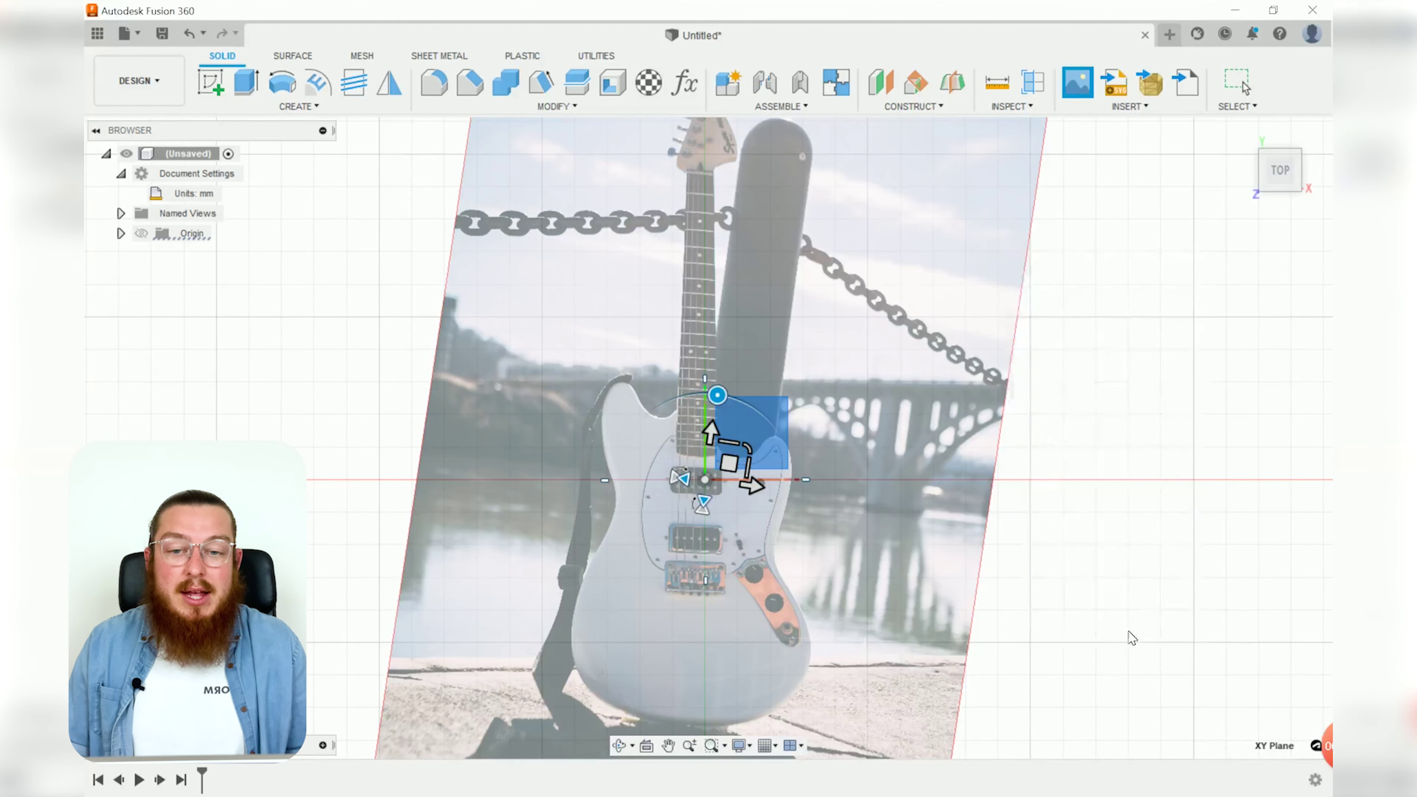
Start calibrating the guitar canvas, with the first reference point on the right edge of the lower body at its widest part.
scroll(814, 495, down, 5)
middle_drag(815, 496, 775, 419)
click(120, 252)
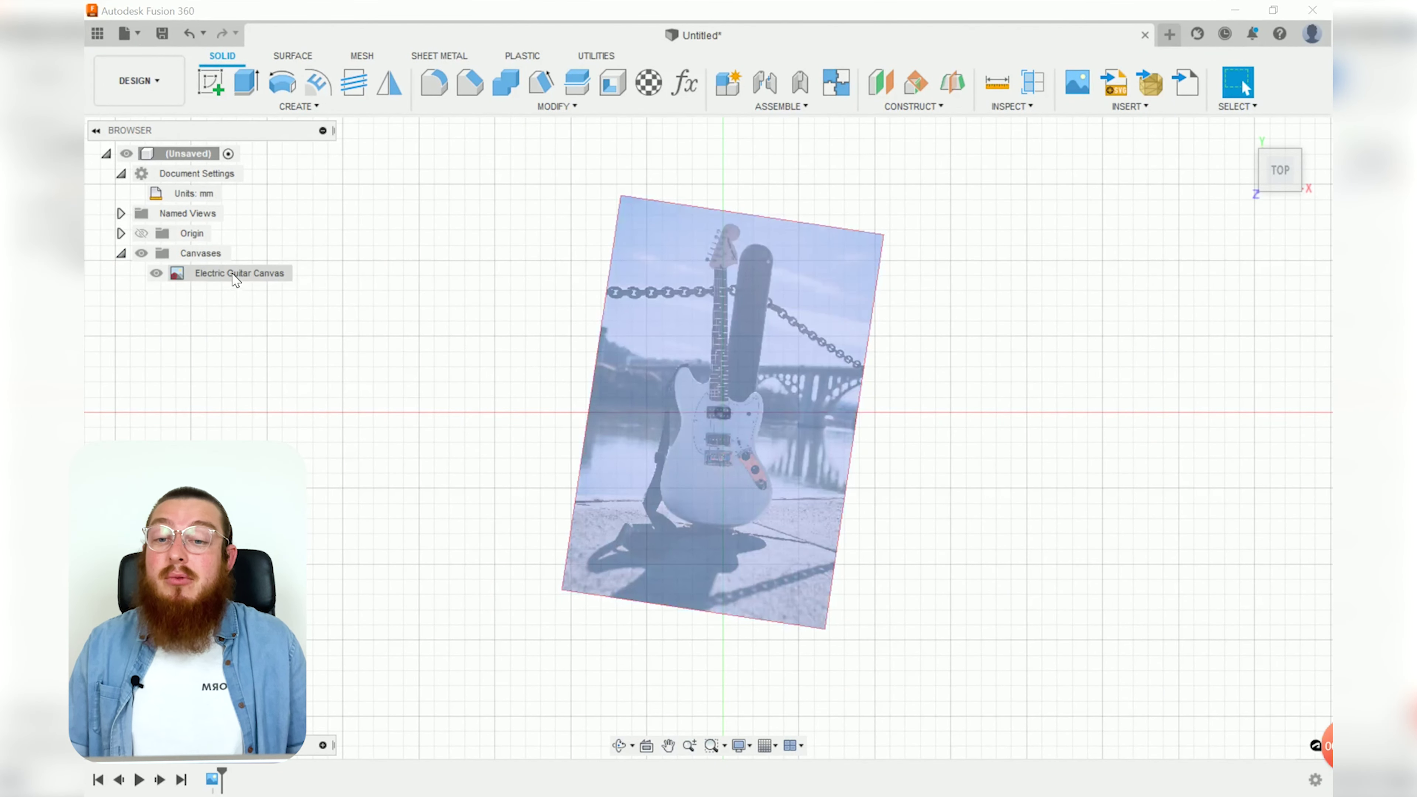
right_click(235, 280)
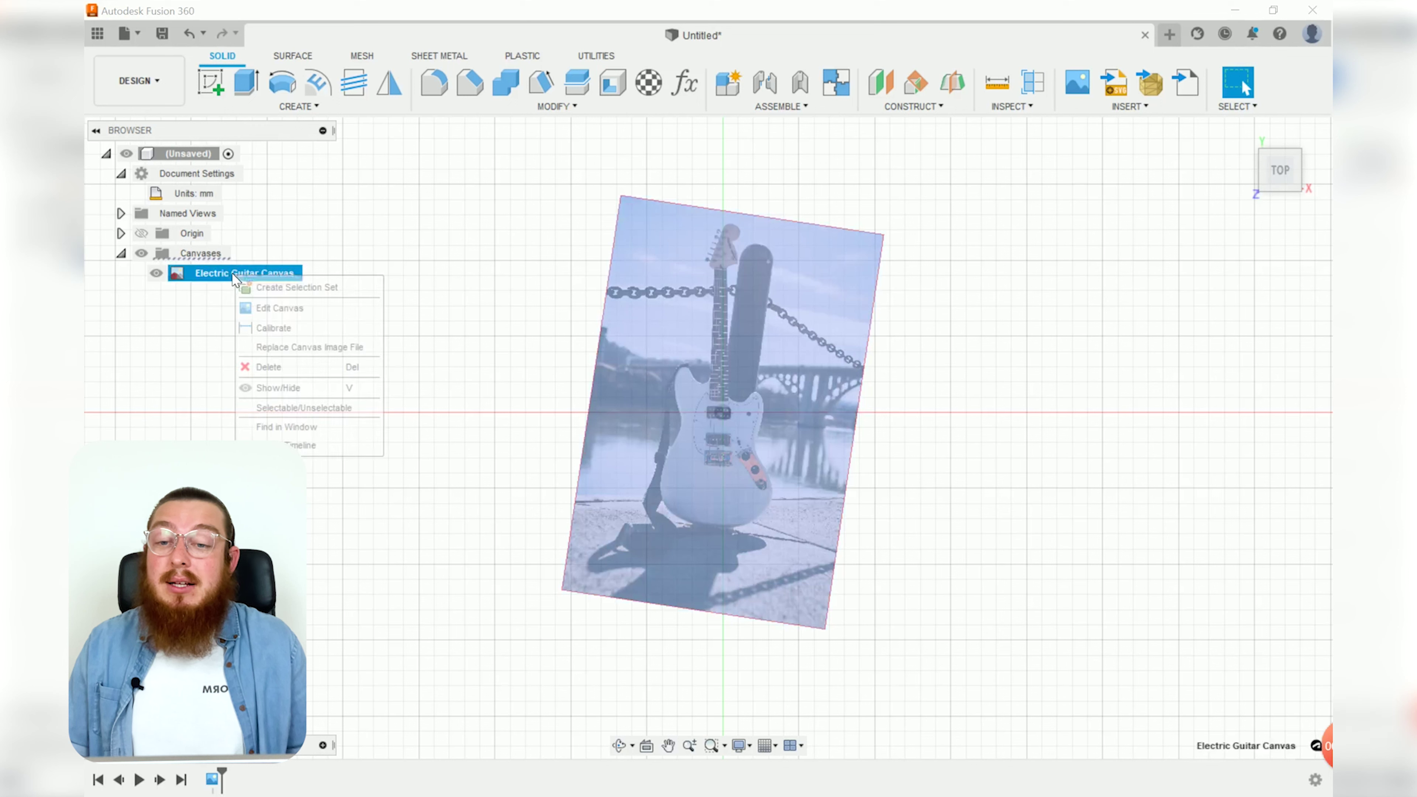
click(273, 328)
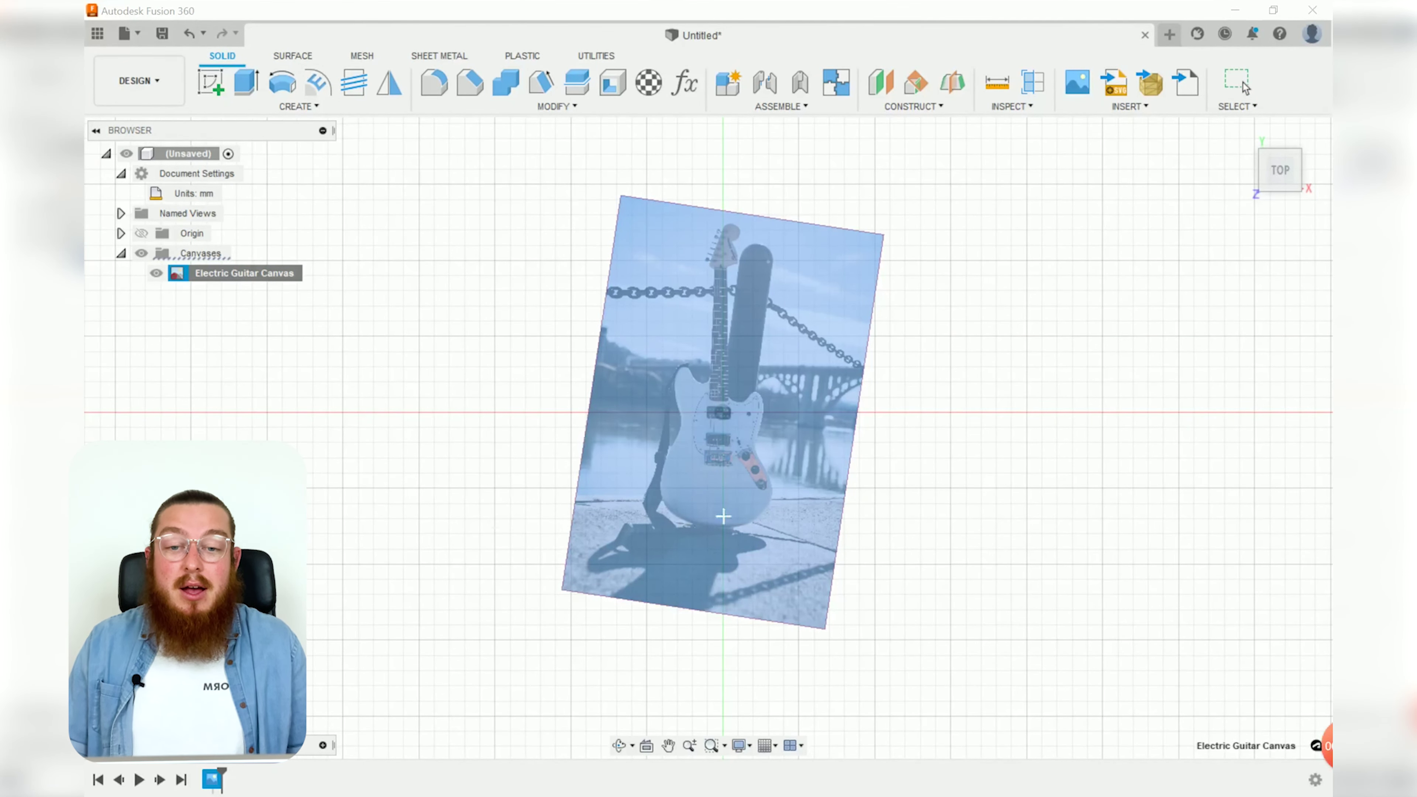
scroll(750, 410, up, 3)
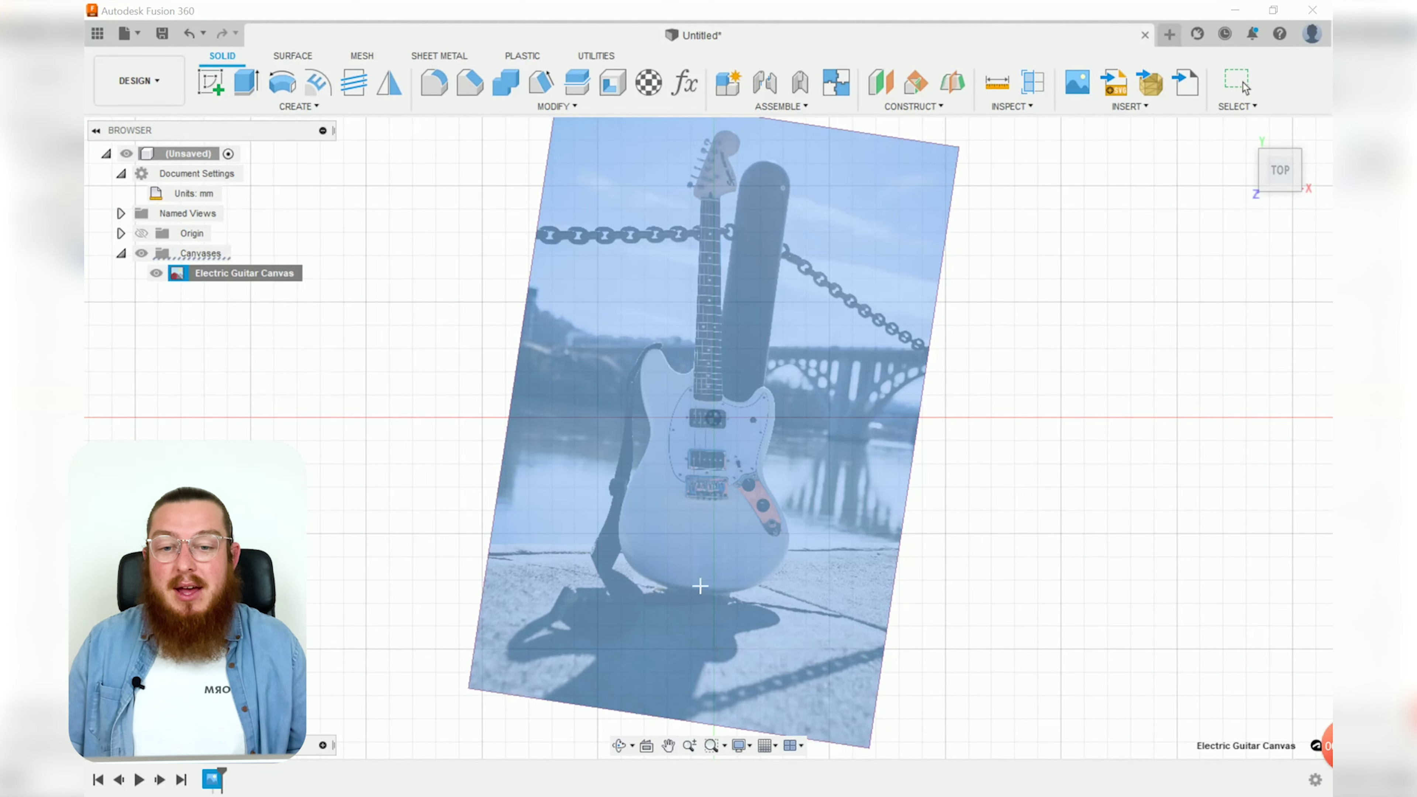
scroll(689, 575, up, 3)
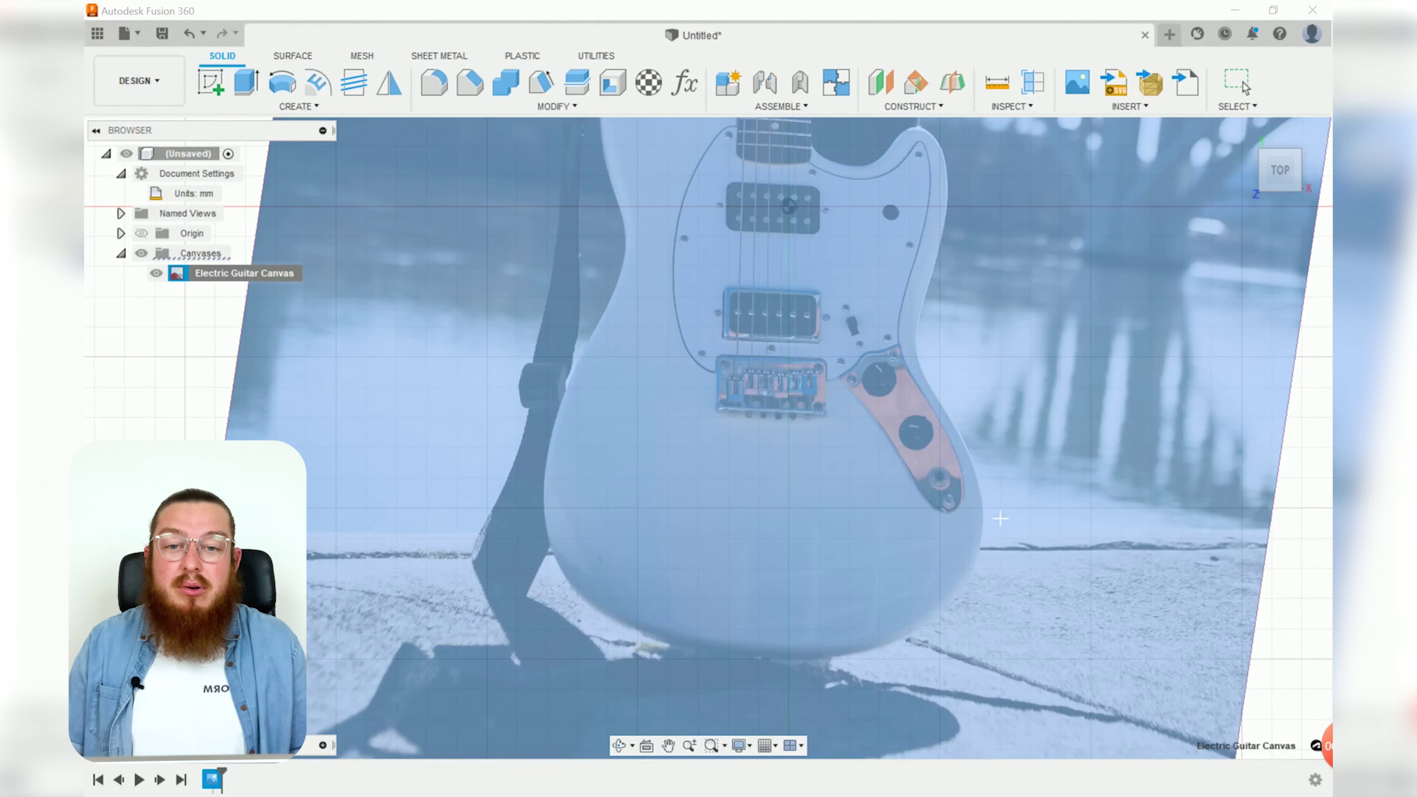
scroll(971, 519, up, 6)
scroll(968, 519, up, 1)
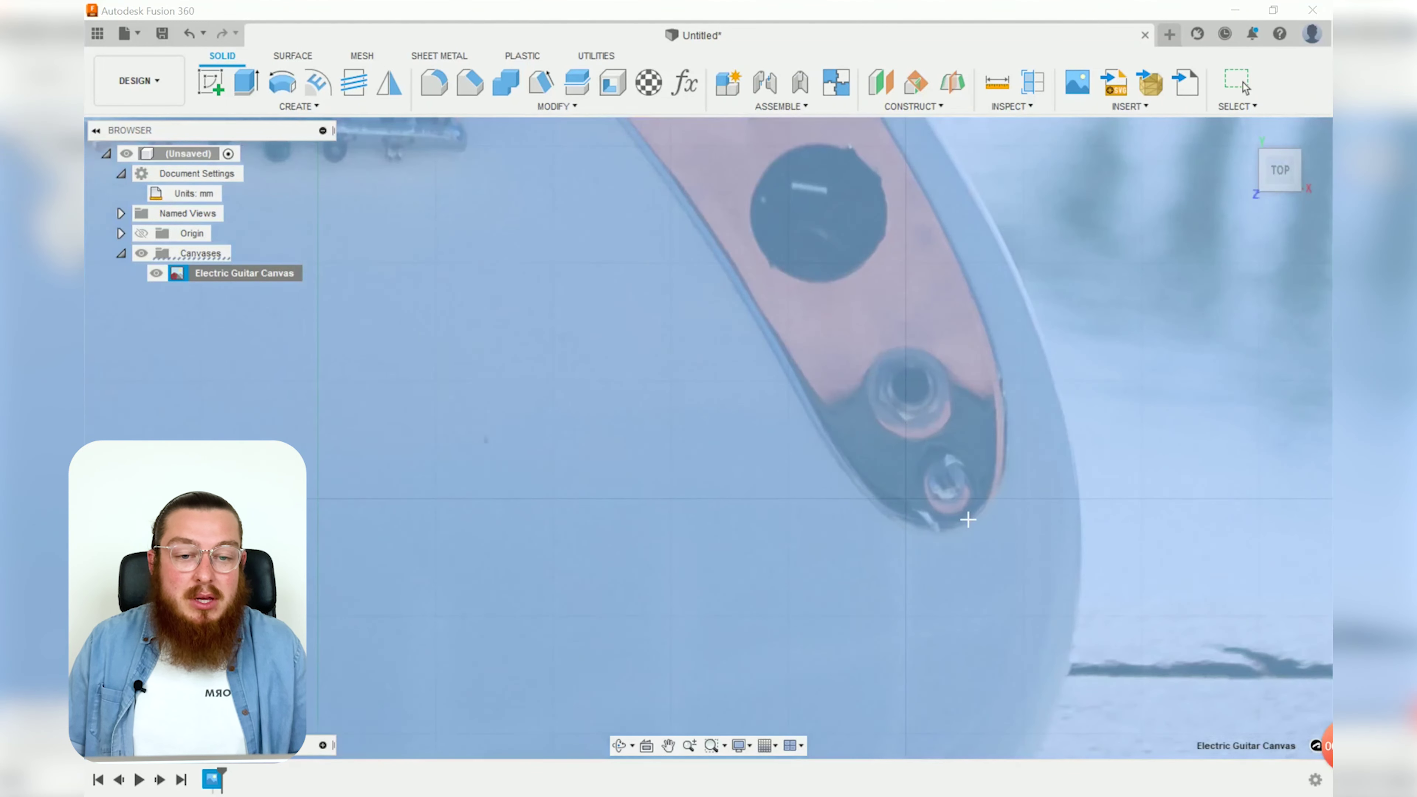
click(1091, 512)
Set the second calibration point on the opposite left edge of the lower body and calibrate the distance to 320 mm.
middle_drag(652, 522, 1345, 529)
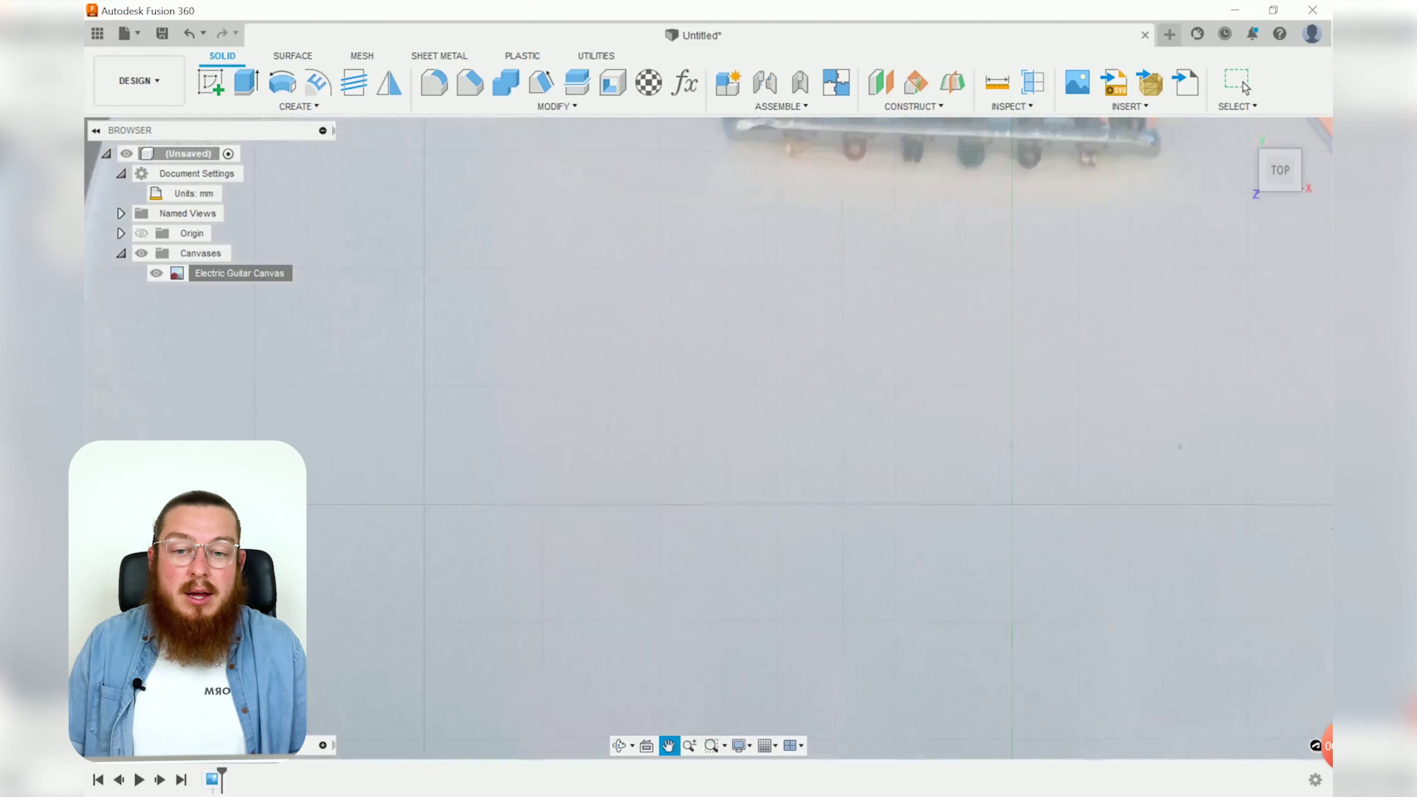
key(F6)
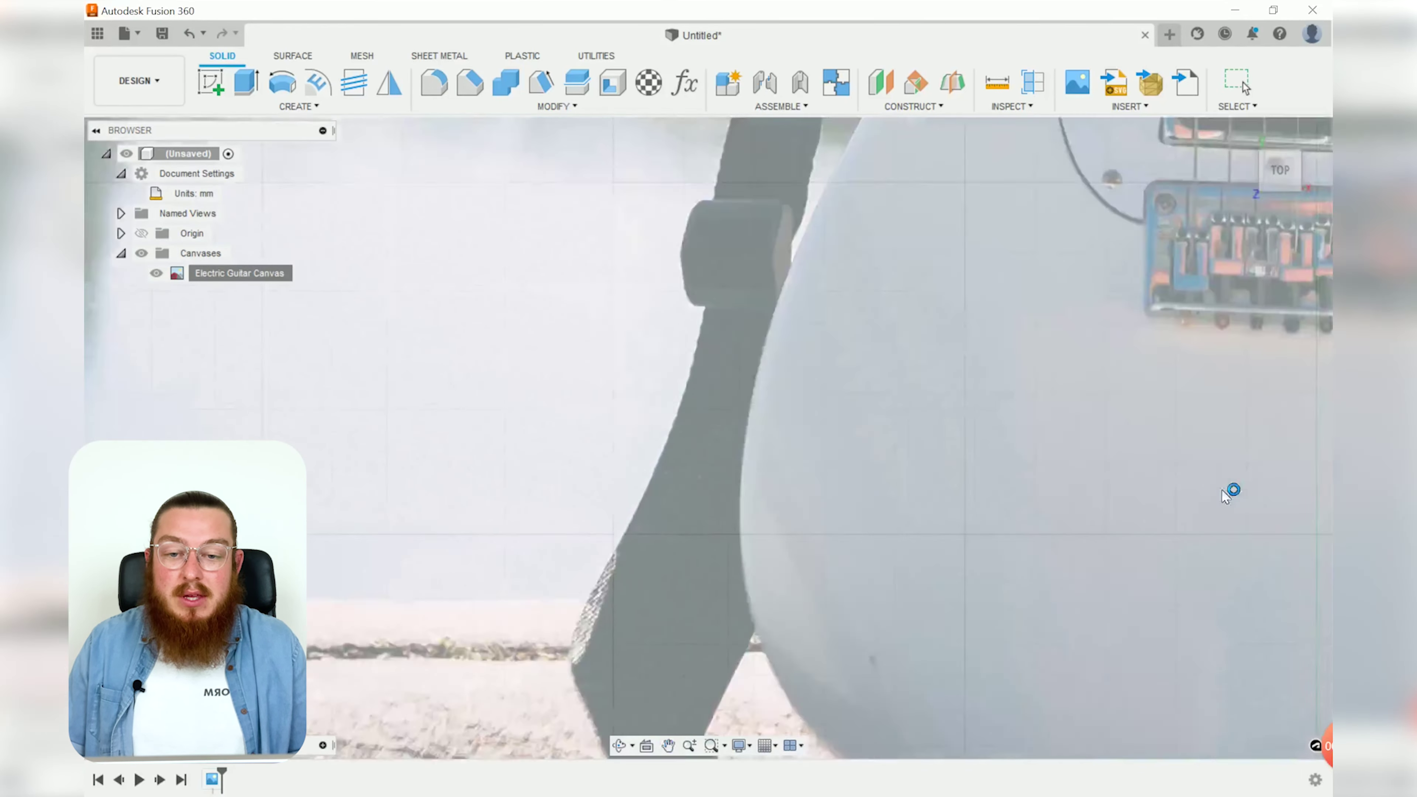
scroll(705, 562, up, 10)
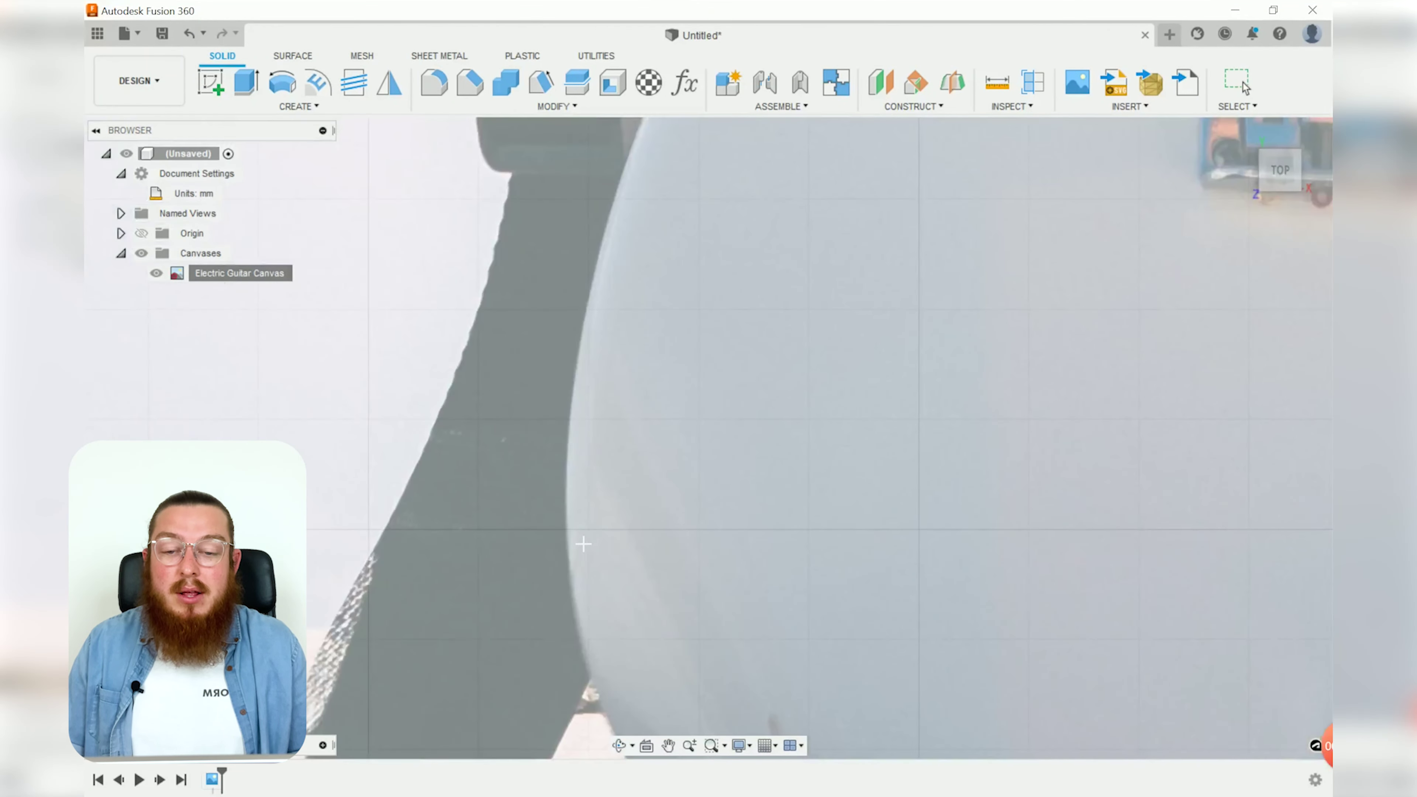
click(565, 528)
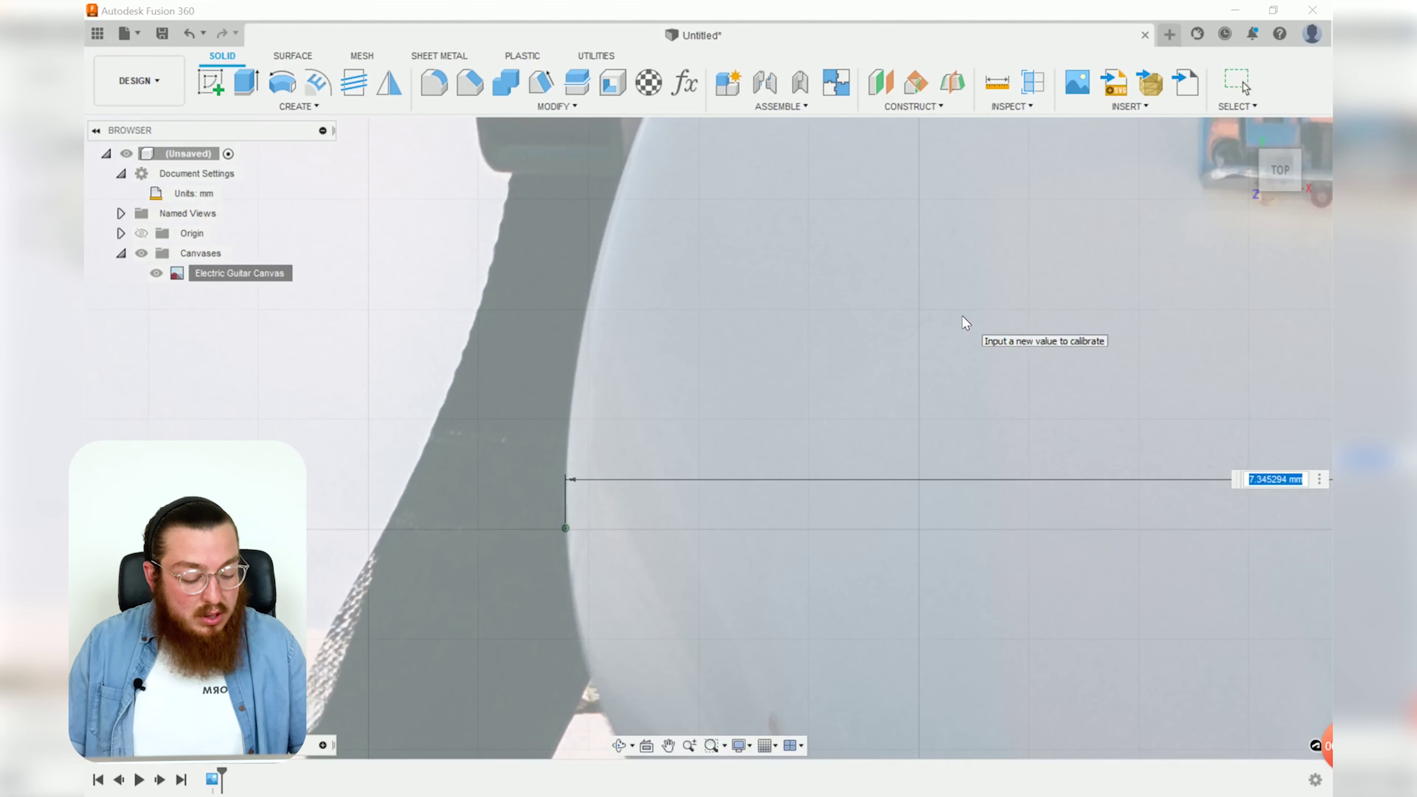
text(320)
key(Return)
scroll(766, 378, down, 10)
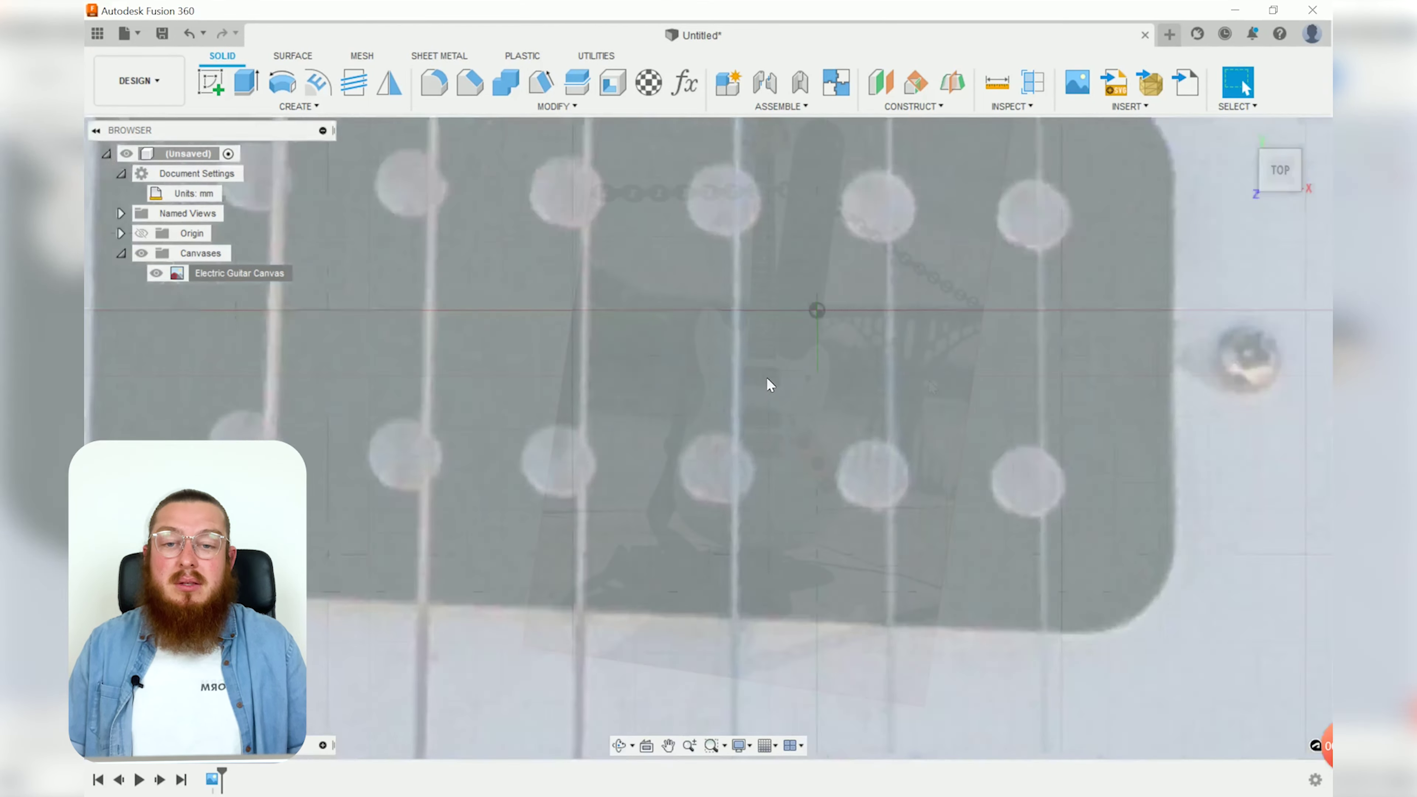
scroll(840, 368, up, 2)
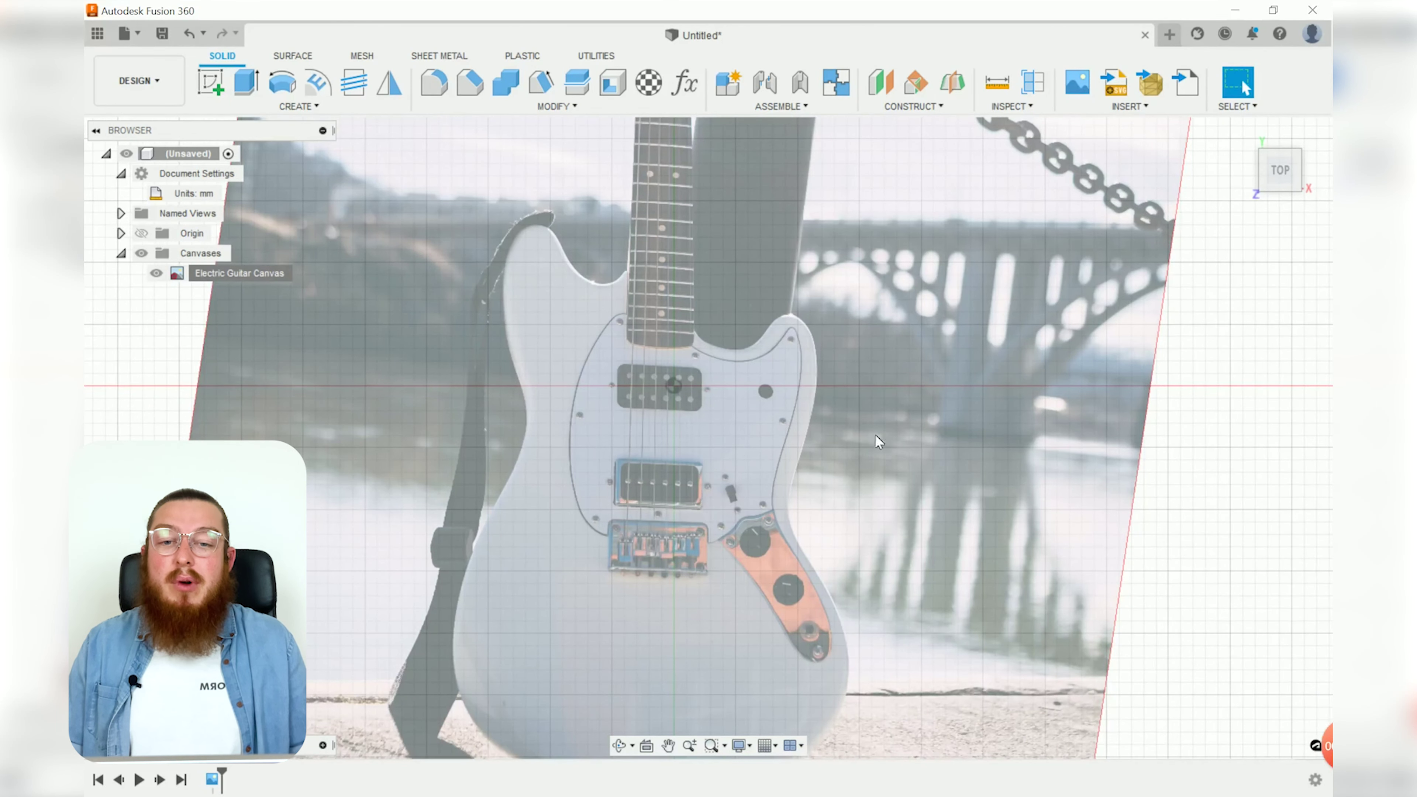
Start a new sketch on the XY plane over the calibrated guitar canvas.
scroll(710, 364, up, 1)
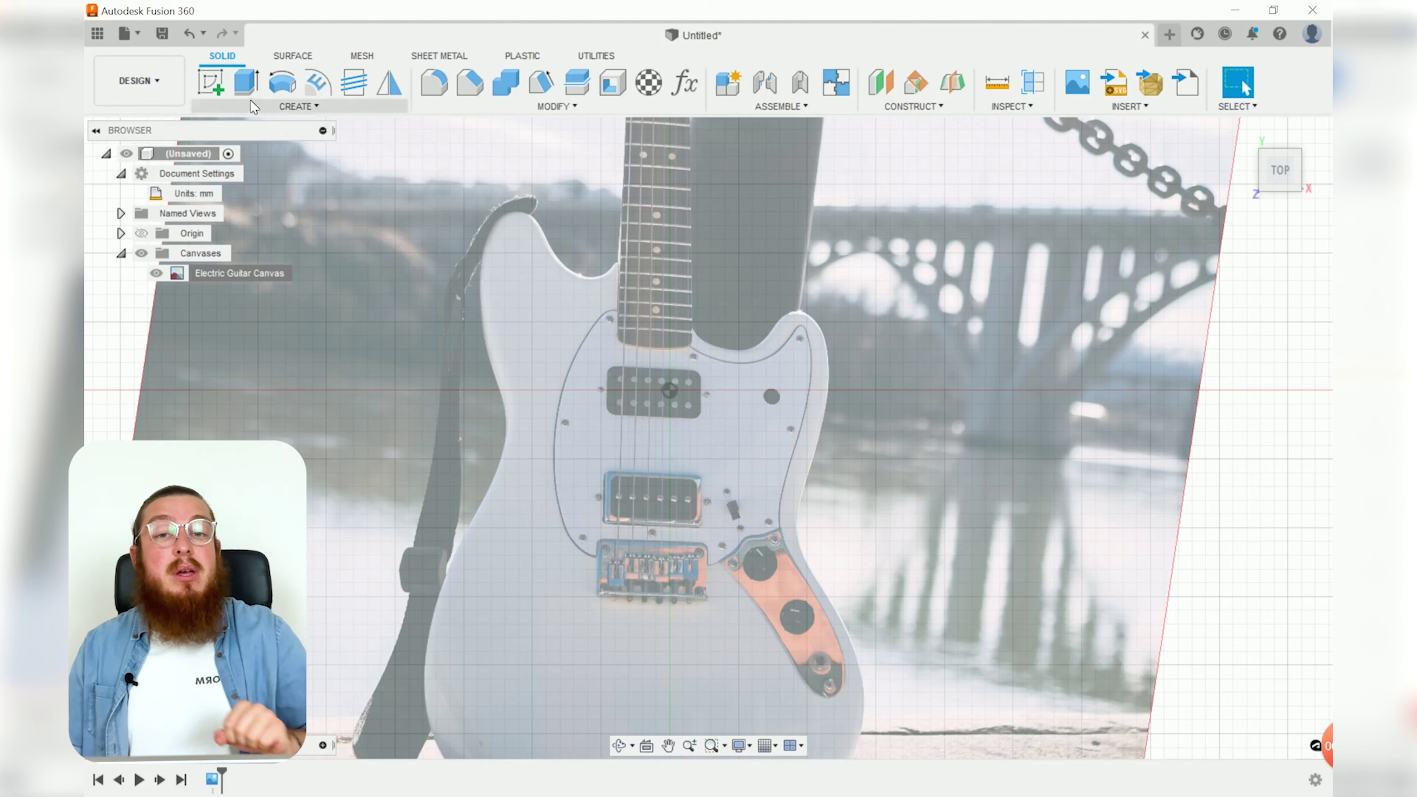
click(209, 78)
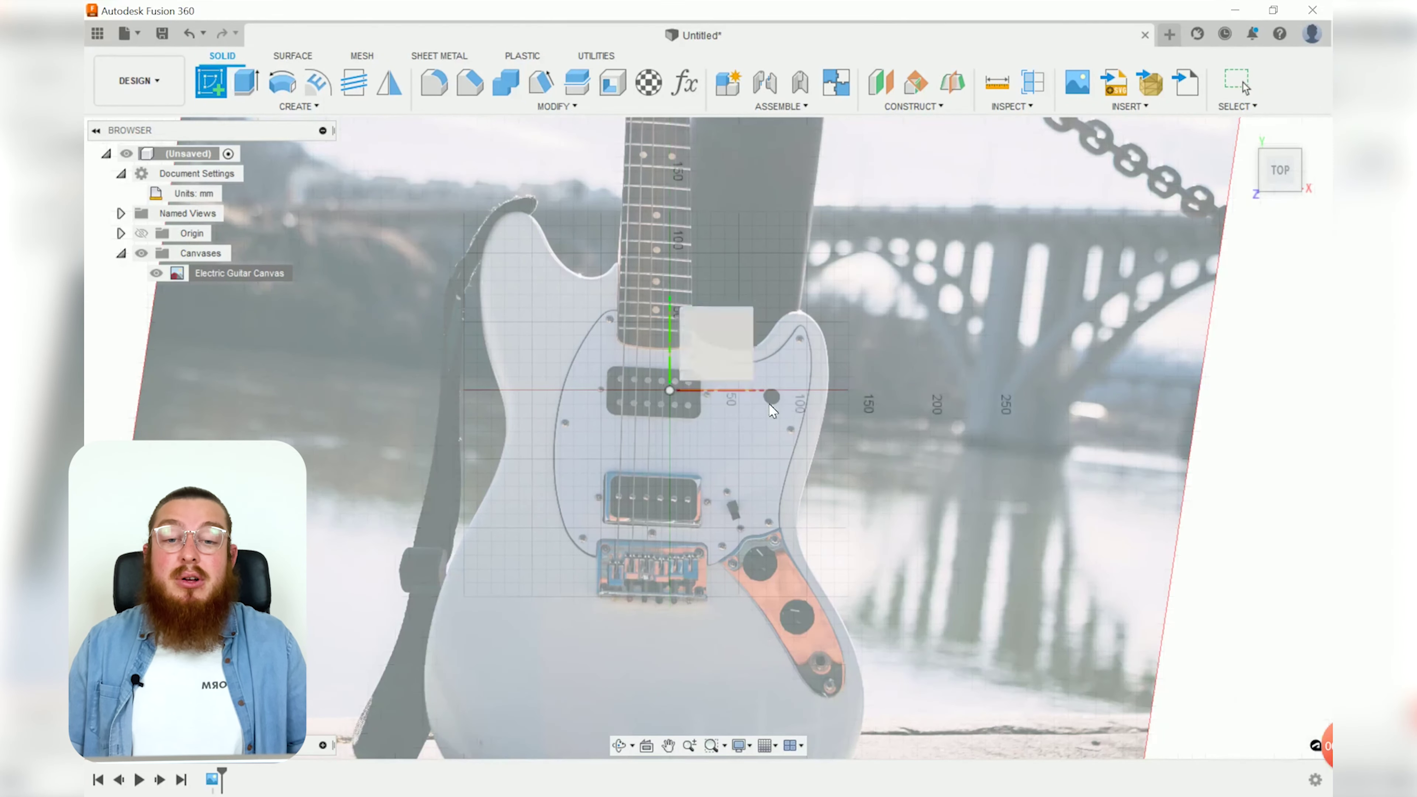
click(711, 329)
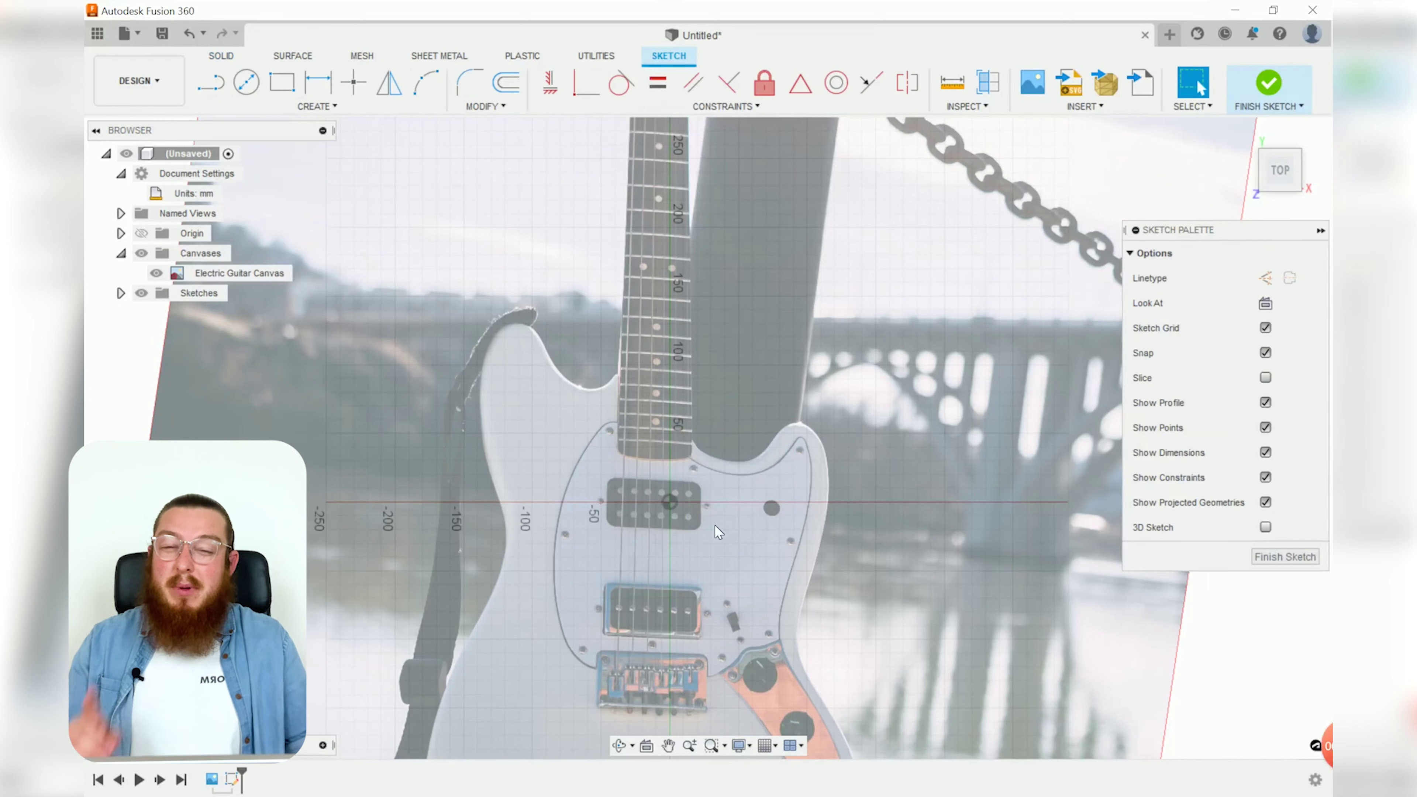
Place sketch points where the body meets the neck on each side, plus one on the neck's right edge level with the left point.
scroll(673, 517, up, 4)
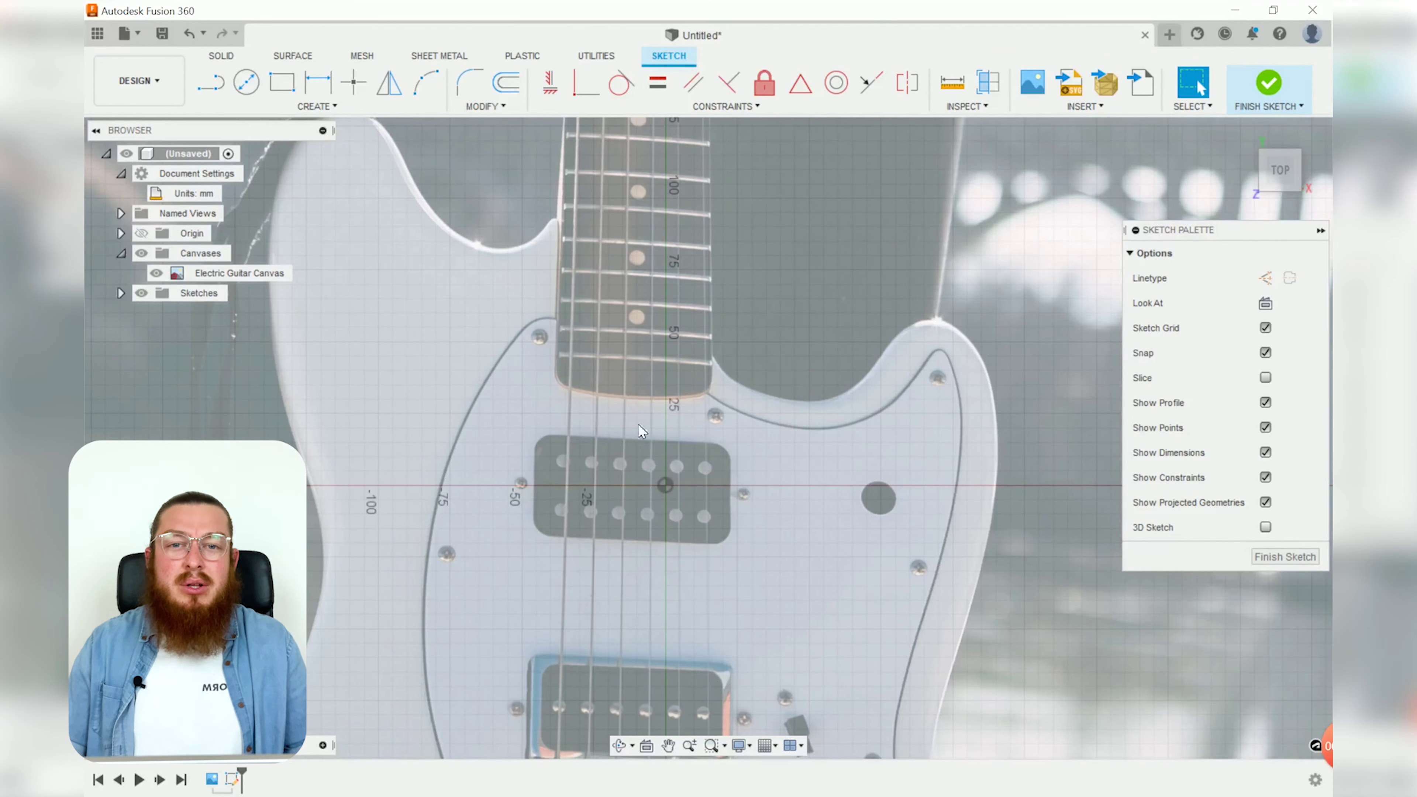
scroll(732, 540, down, 2)
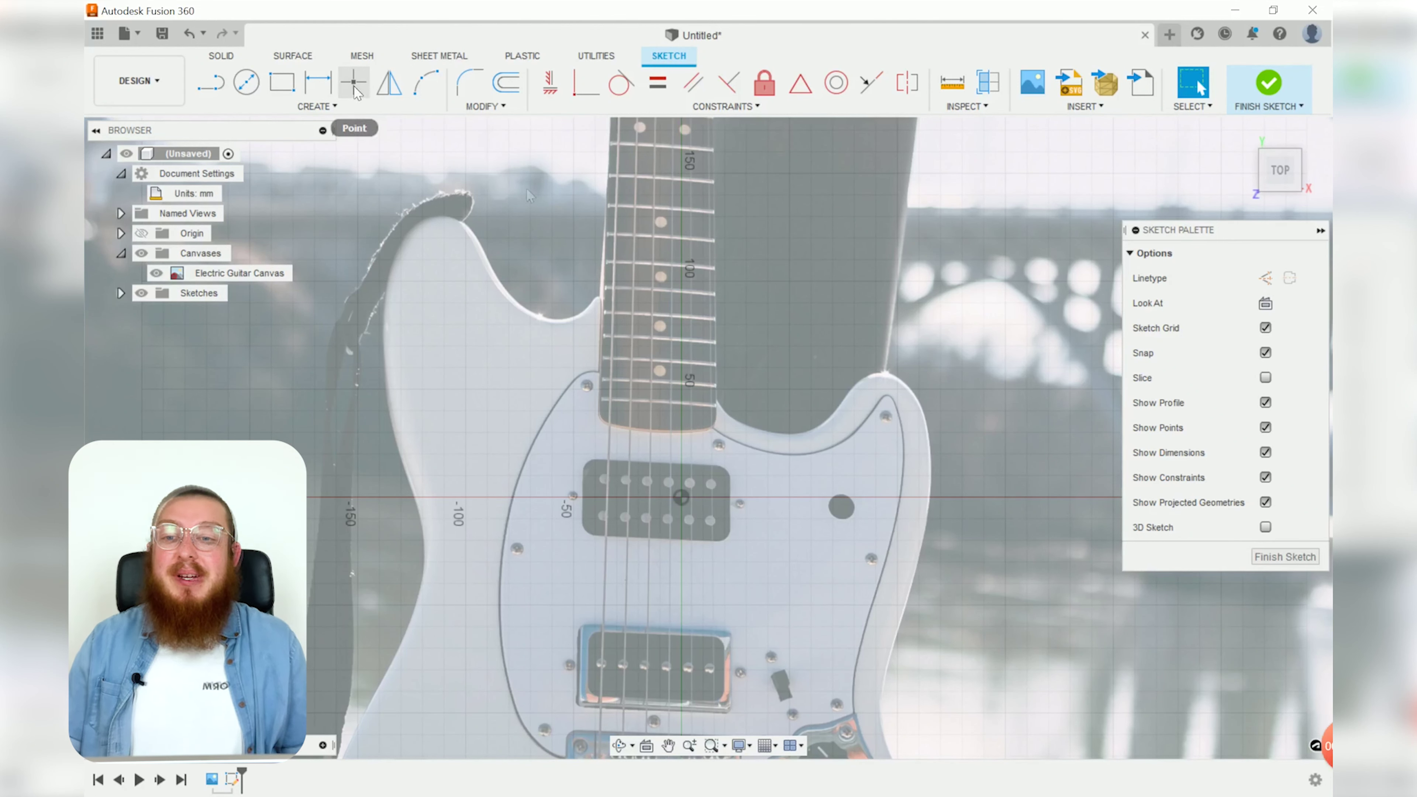
click(365, 89)
scroll(618, 296, up, 5)
scroll(618, 297, up, 4)
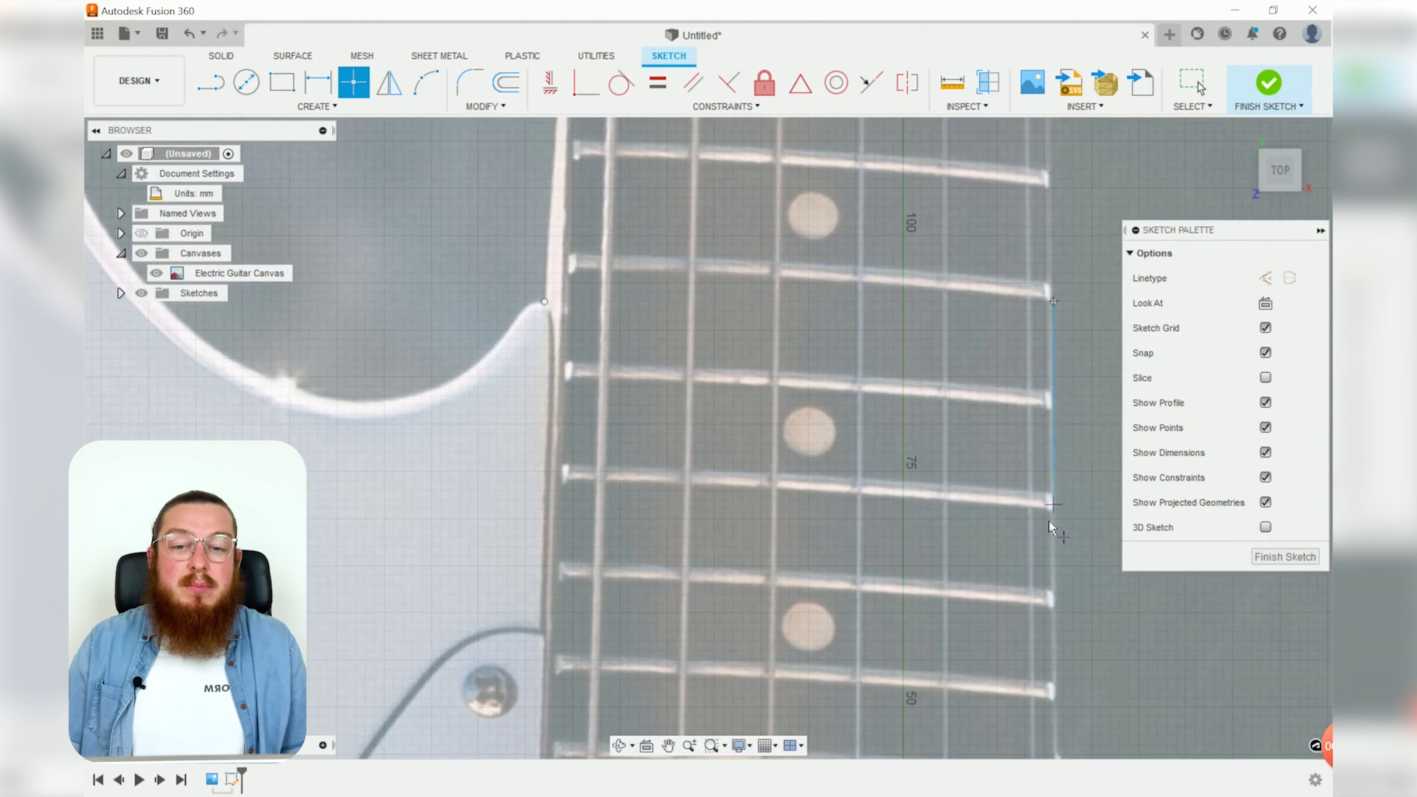
scroll(1049, 527, down, 3)
middle_drag(1048, 527, 984, 313)
click(992, 447)
scroll(862, 379, down, 2)
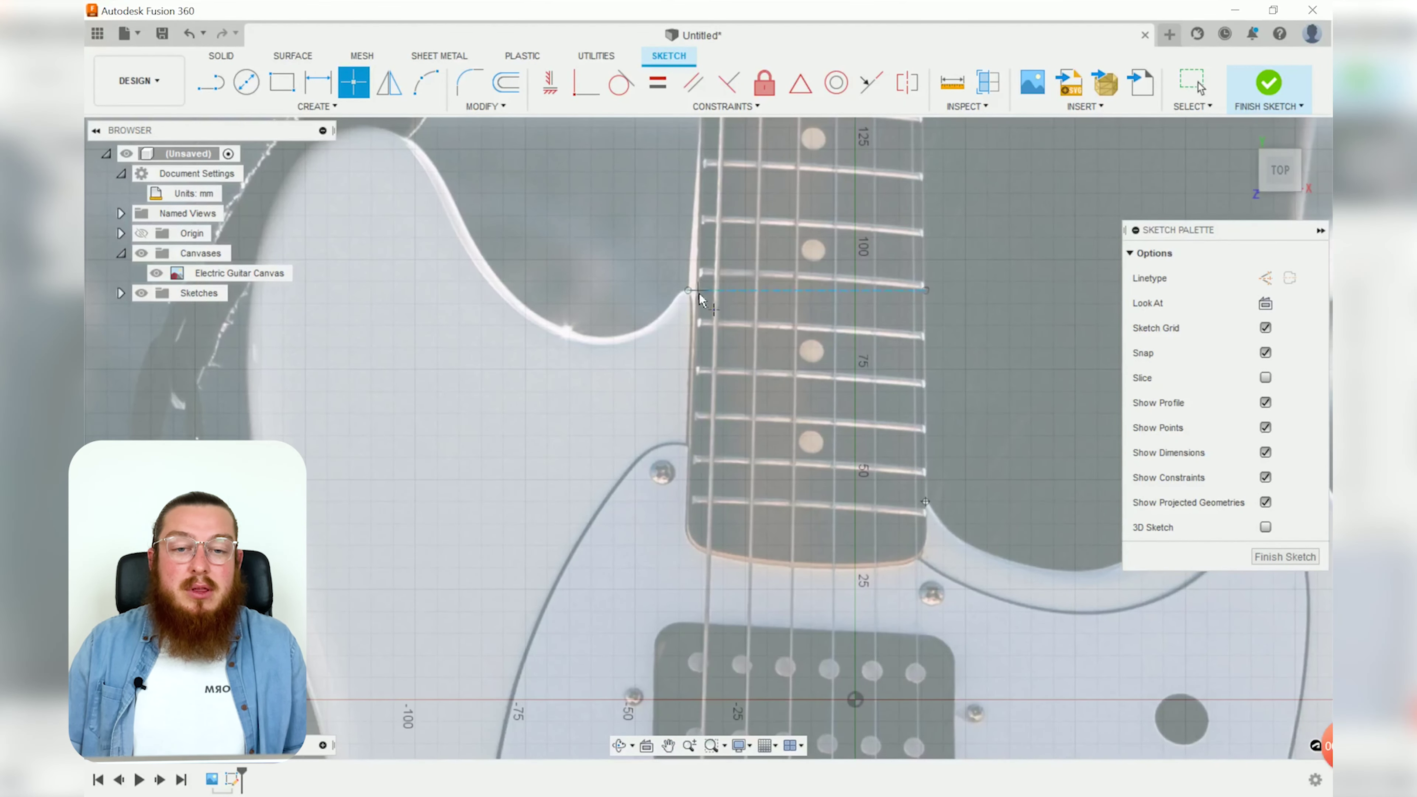
click(927, 290)
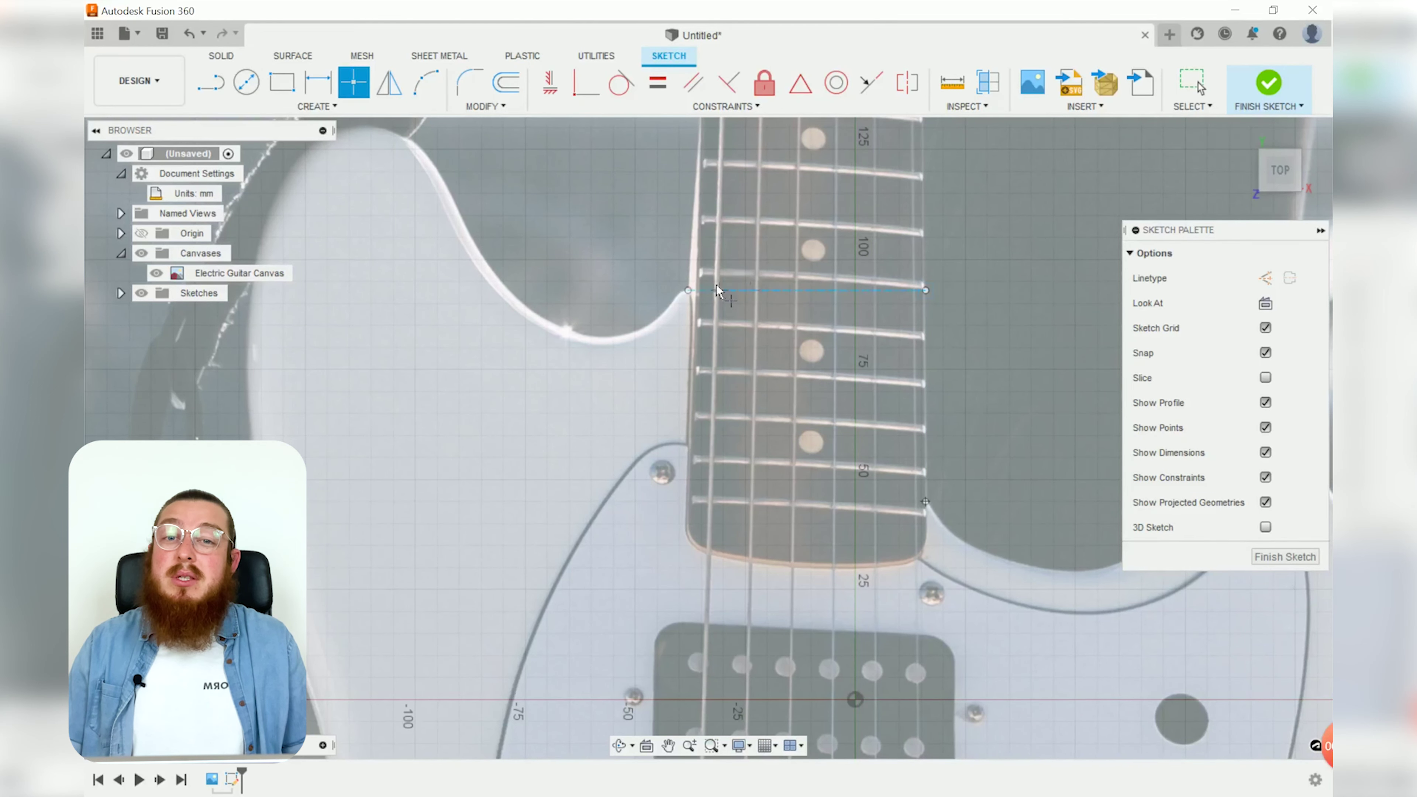
Place sketch points at the lowest point of the right cutaway and at the tip of the right horn.
scroll(959, 452, down, 3)
middle_drag(901, 481, 658, 414)
scroll(658, 416, up, 2)
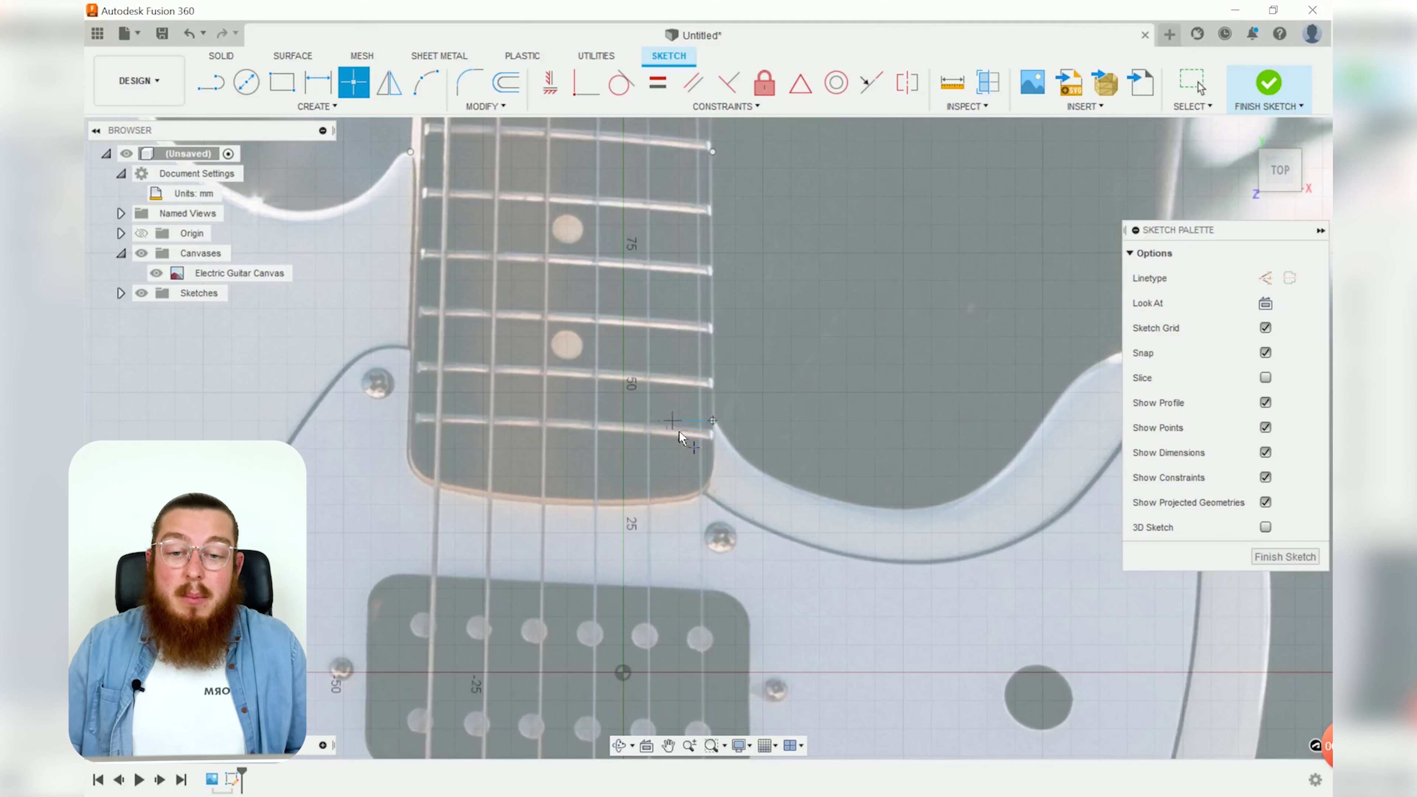
middle_drag(839, 442, 764, 430)
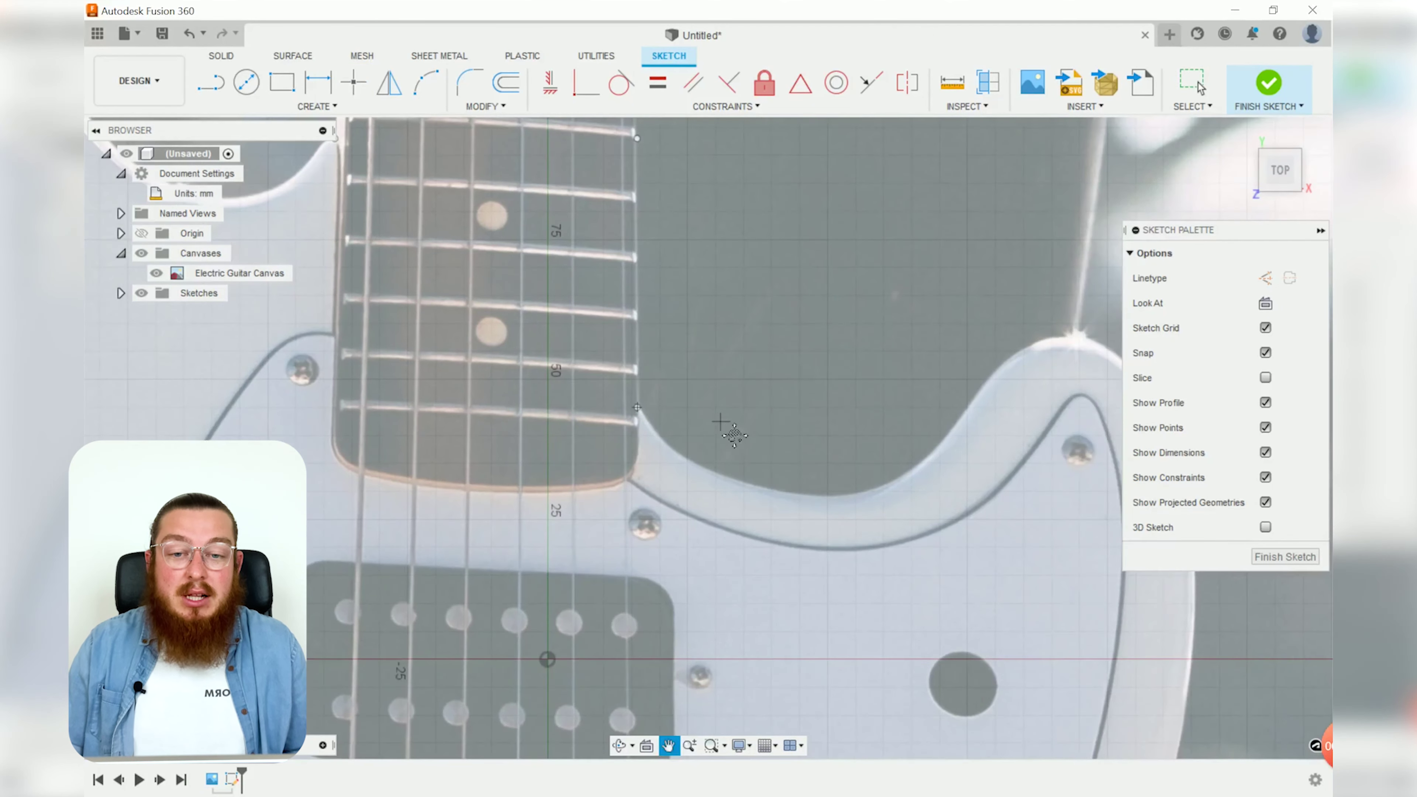
scroll(827, 494, up, 3)
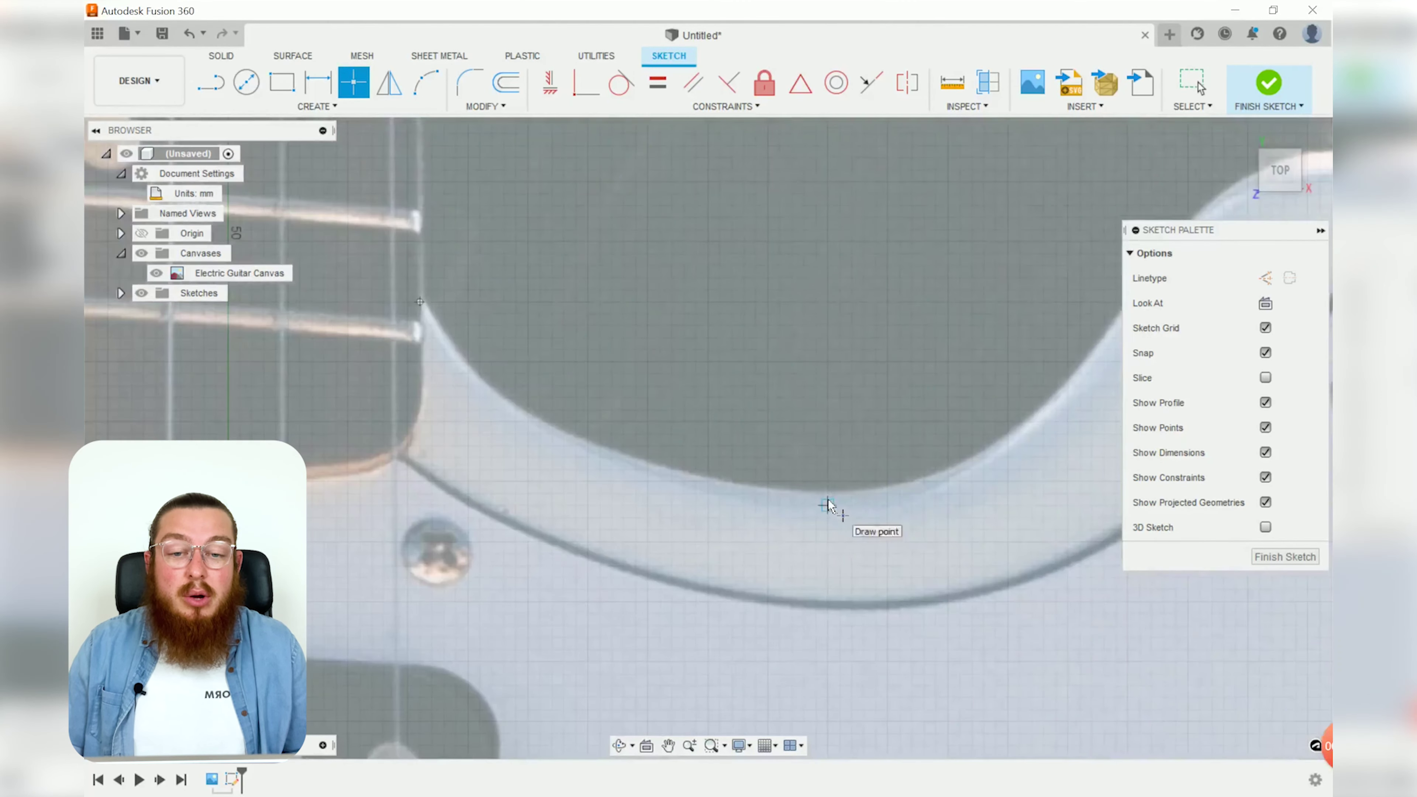
scroll(921, 352, down, 3)
scroll(711, 418, up, 3)
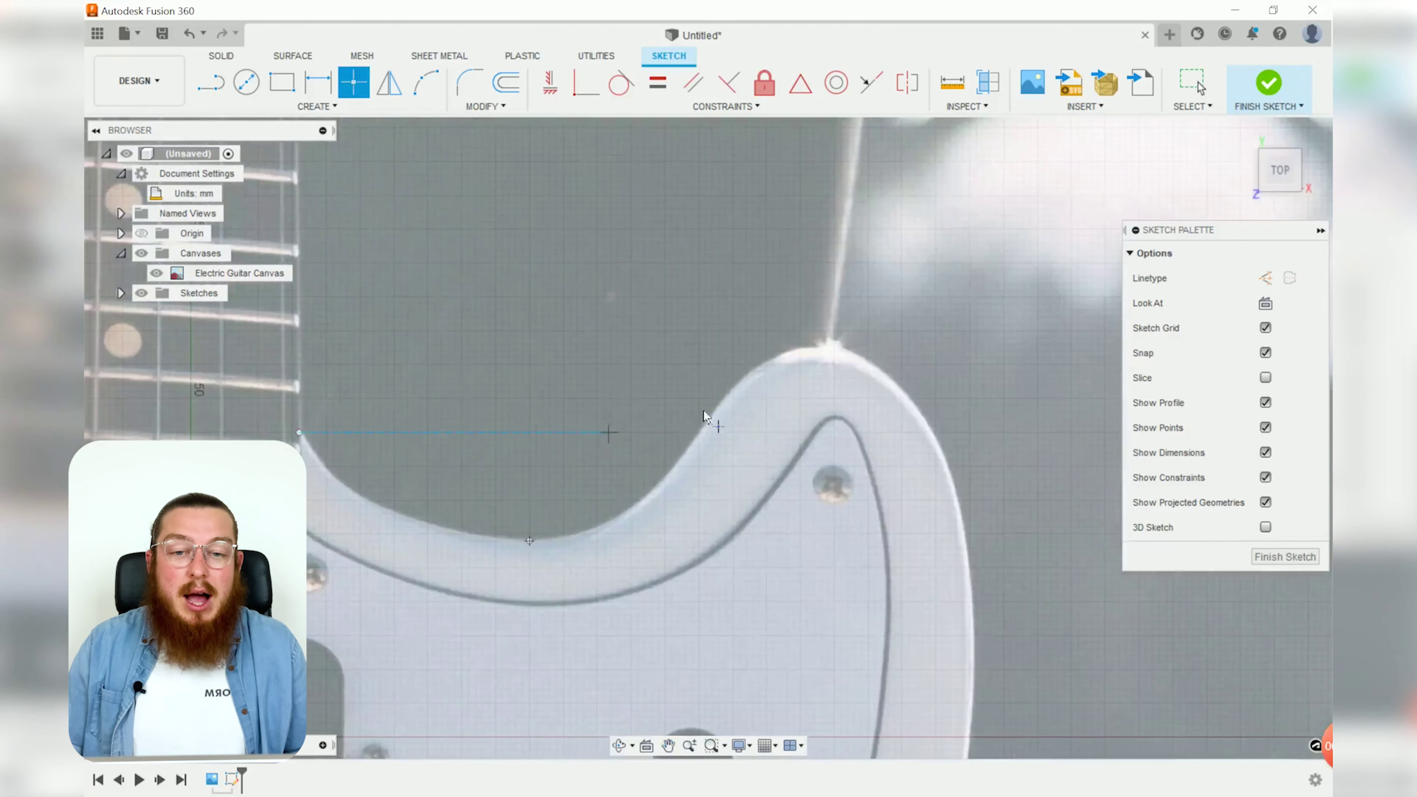
scroll(859, 354, up, 2)
scroll(859, 357, down, 5)
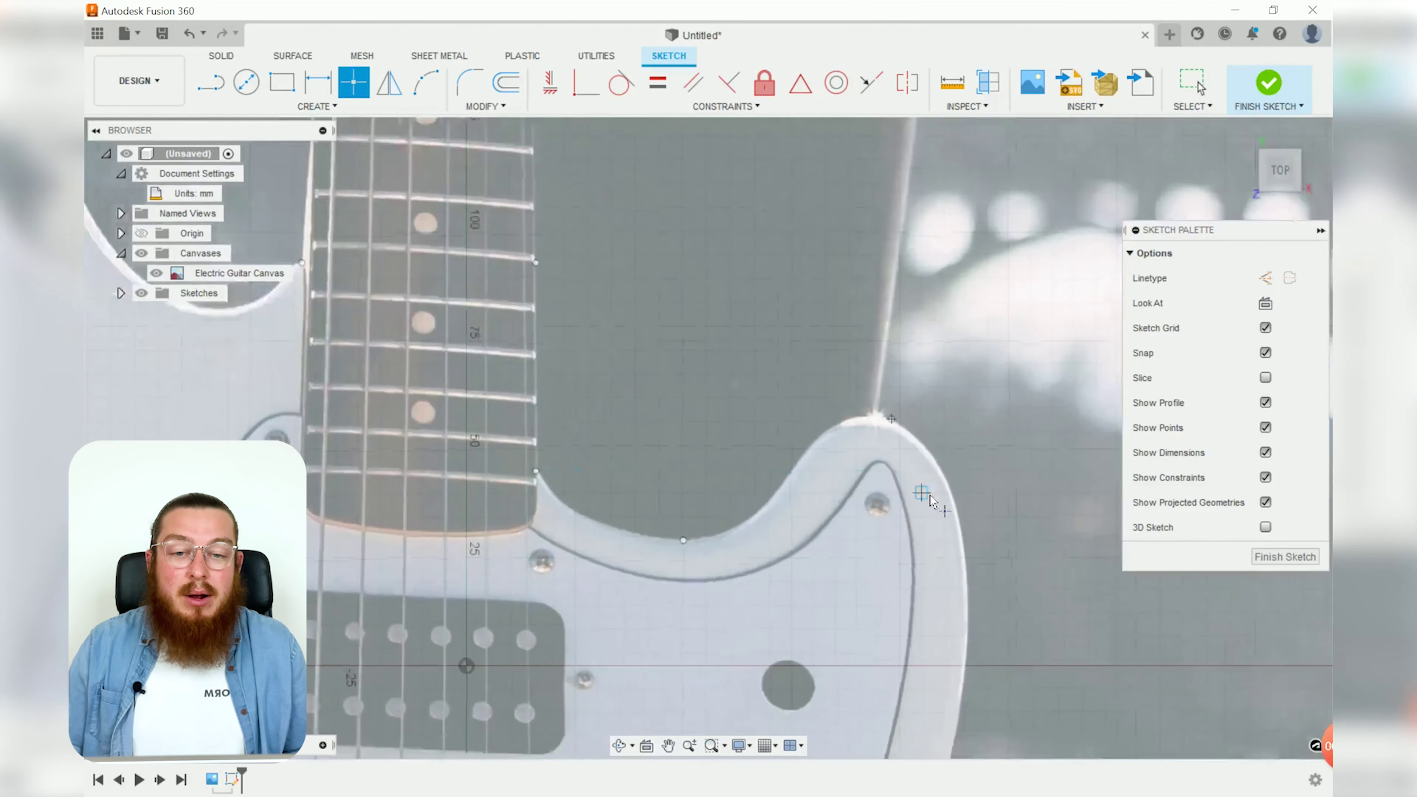
Place sketch points on the right body edge at the narrowest part of the waist and the widest part of the lower body.
scroll(926, 502, up, 2)
middle_drag(942, 592, 909, 201)
key(p)
scroll(848, 502, up, 3)
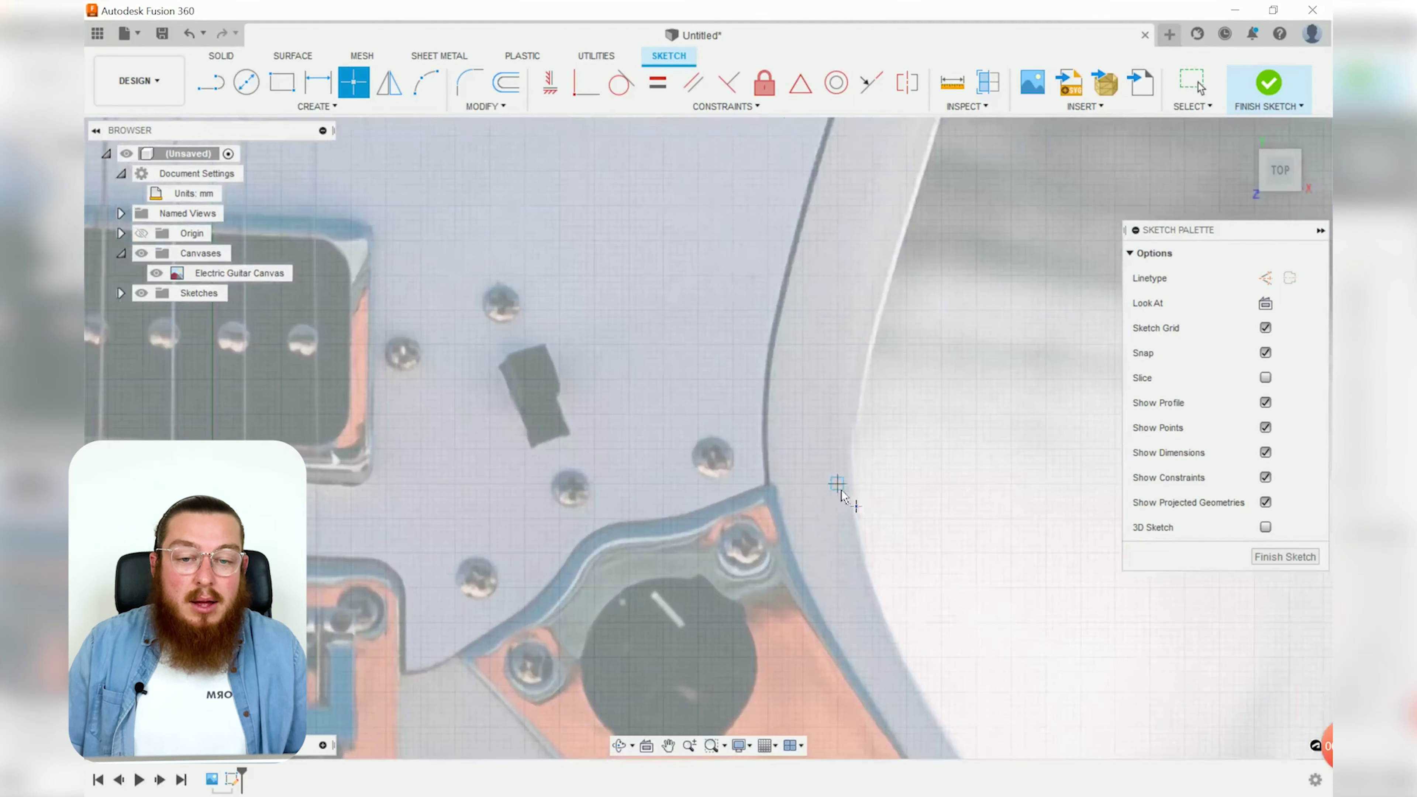
scroll(881, 480, down, 4)
middle_drag(907, 516, 822, 310)
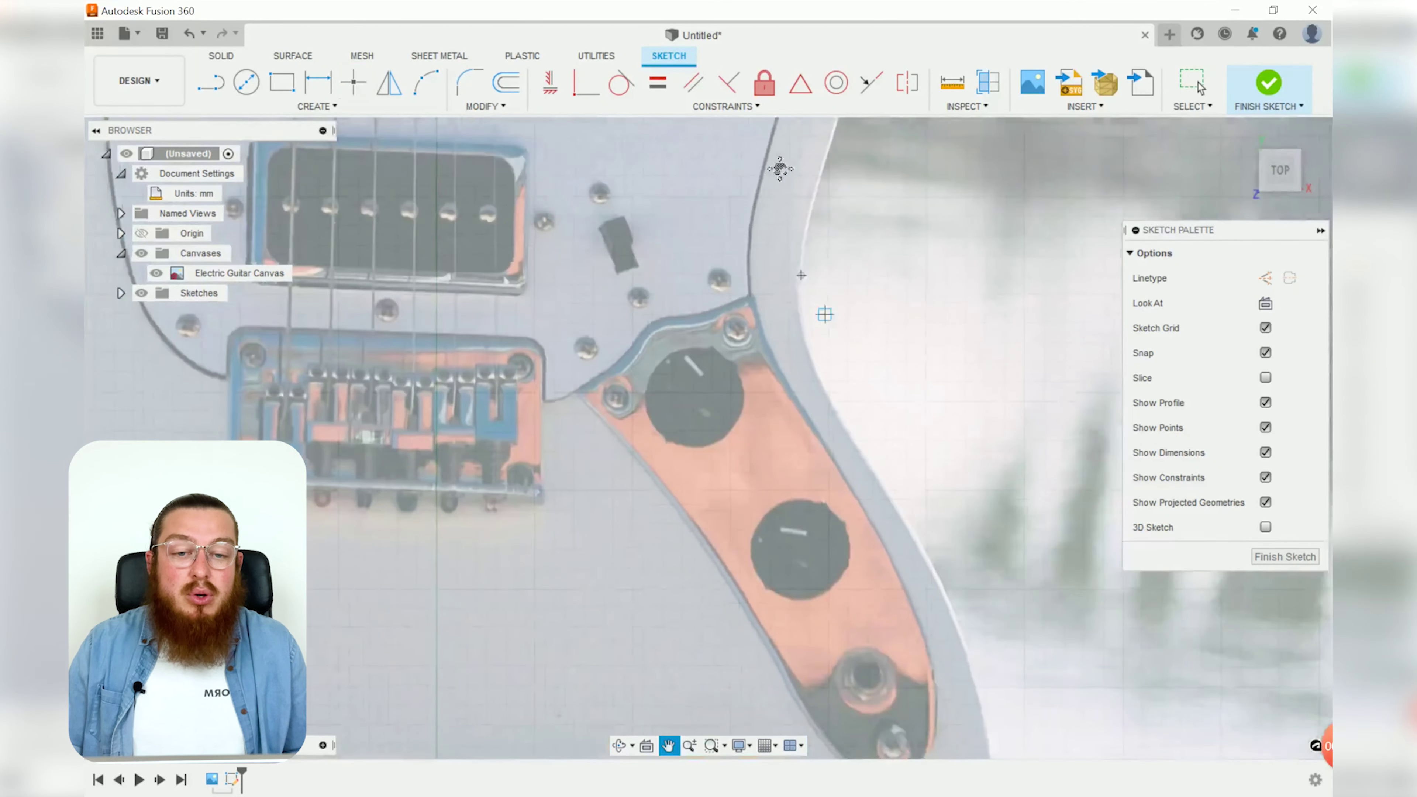
scroll(989, 625, down, 2)
middle_drag(990, 625, 899, 477)
scroll(922, 555, up, 3)
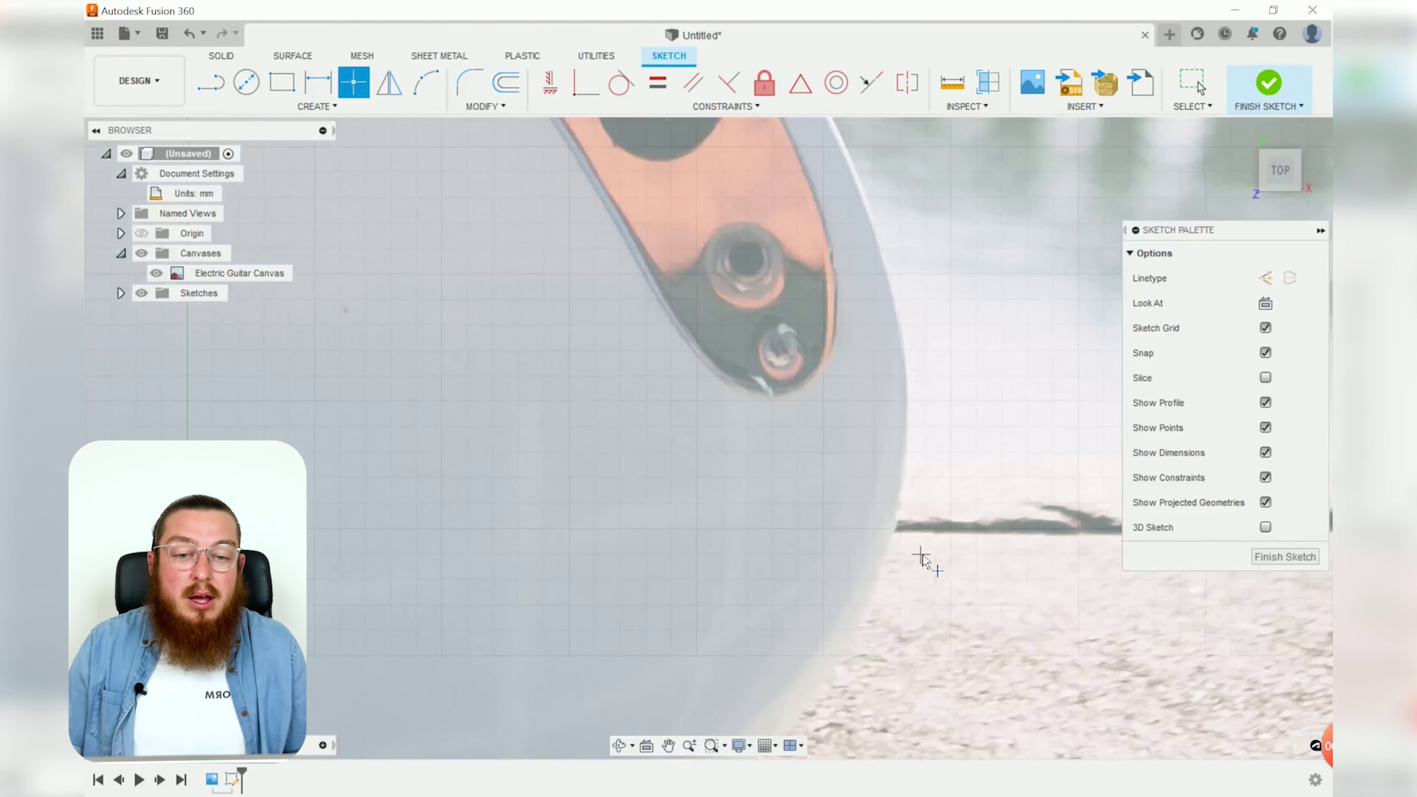
scroll(898, 533, down, 3)
Place sketch points at the bottom edge of the body and at the widest part of its lower left side.
scroll(879, 410, up, 4)
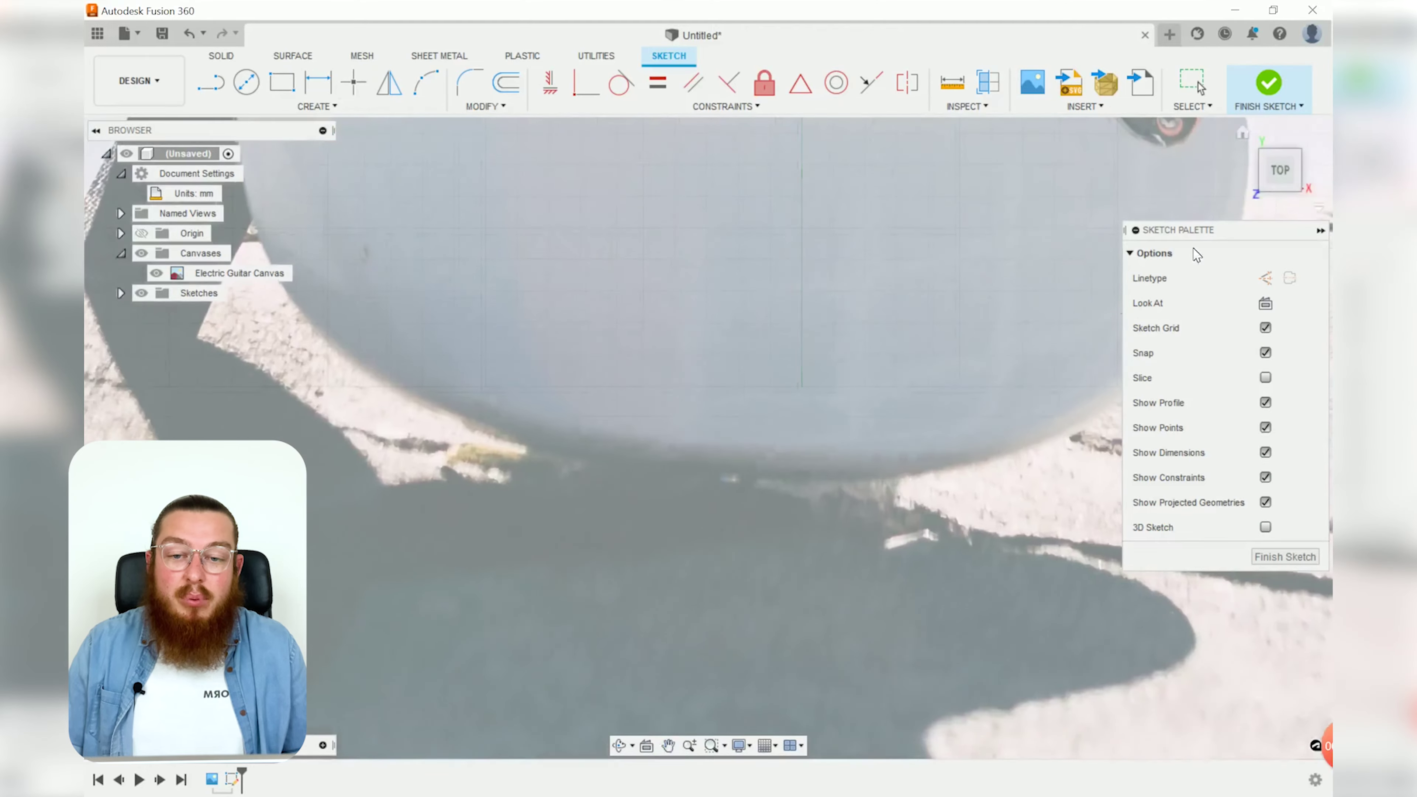
scroll(725, 465, up, 3)
click(700, 485)
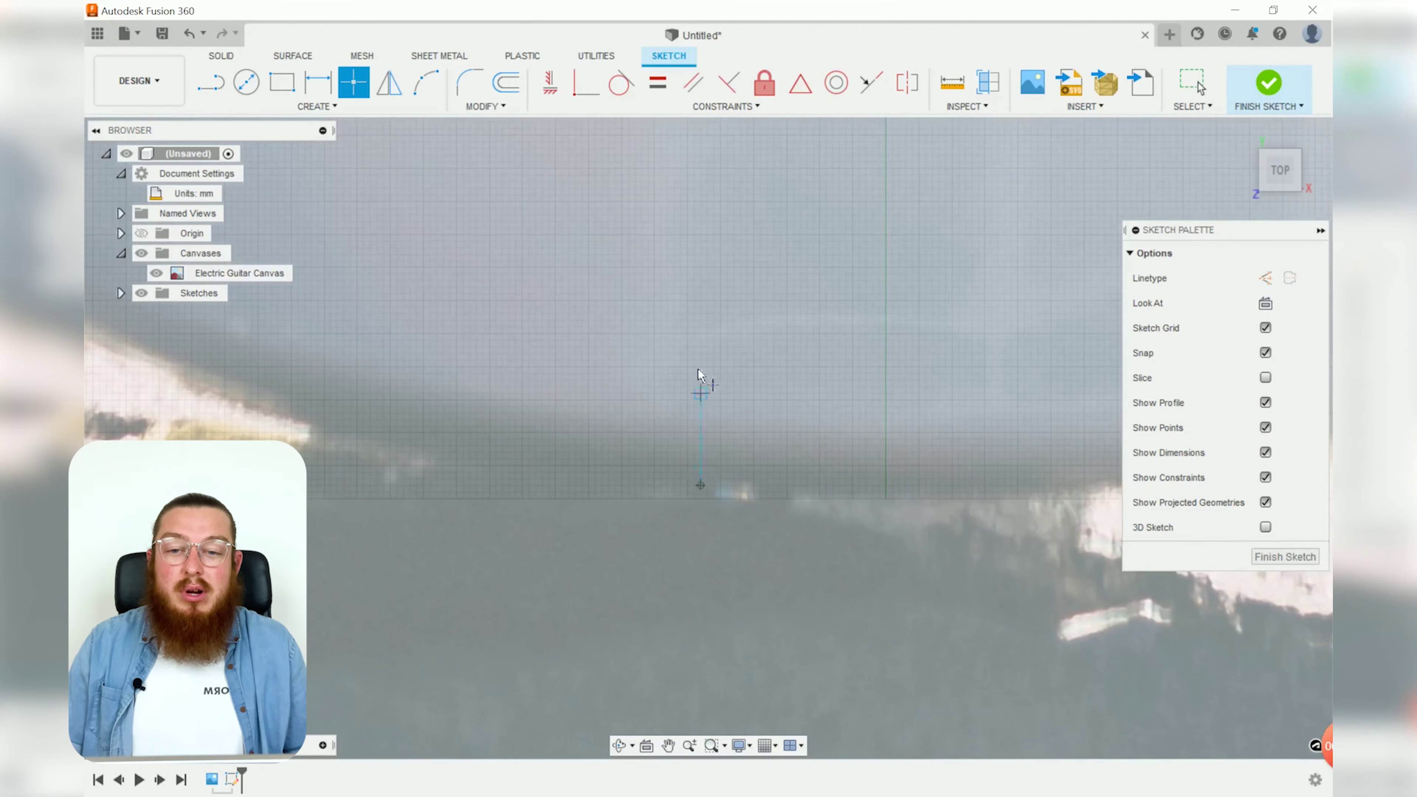
scroll(493, 341, down, 5)
middle_drag(497, 342, 522, 351)
scroll(521, 351, down, 5)
scroll(594, 405, up, 5)
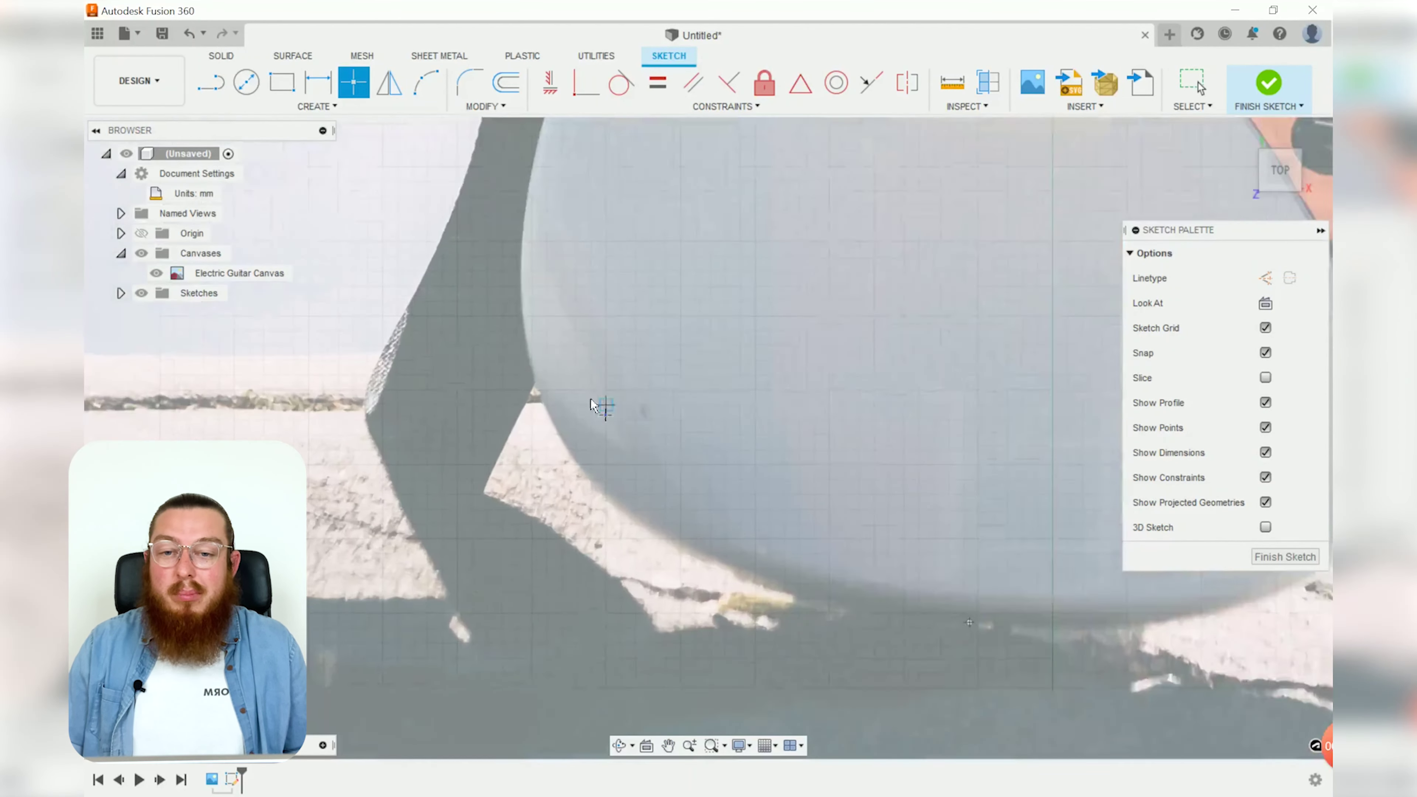
scroll(614, 268, down, 5)
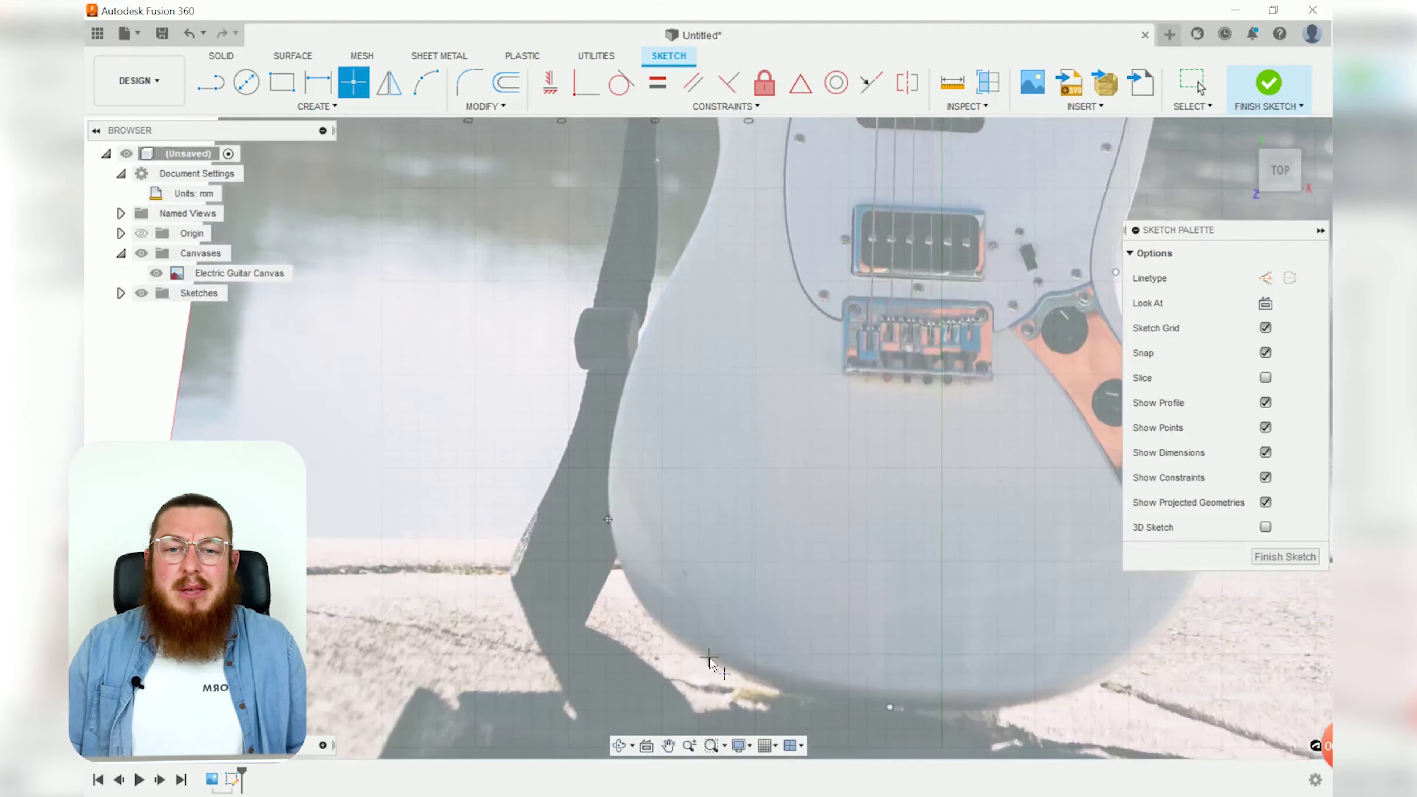
Place a sketch point on the left body edge at the narrowest part of the waist.
scroll(718, 386, up, 3)
mouse_move(718, 387)
middle_down()
mouse_move(758, 480)
mouse_move(763, 536)
middle_up()
scroll(768, 418, up, 3)
click(764, 375)
scroll(751, 226, down, 2)
middle_drag(751, 226, 752, 555)
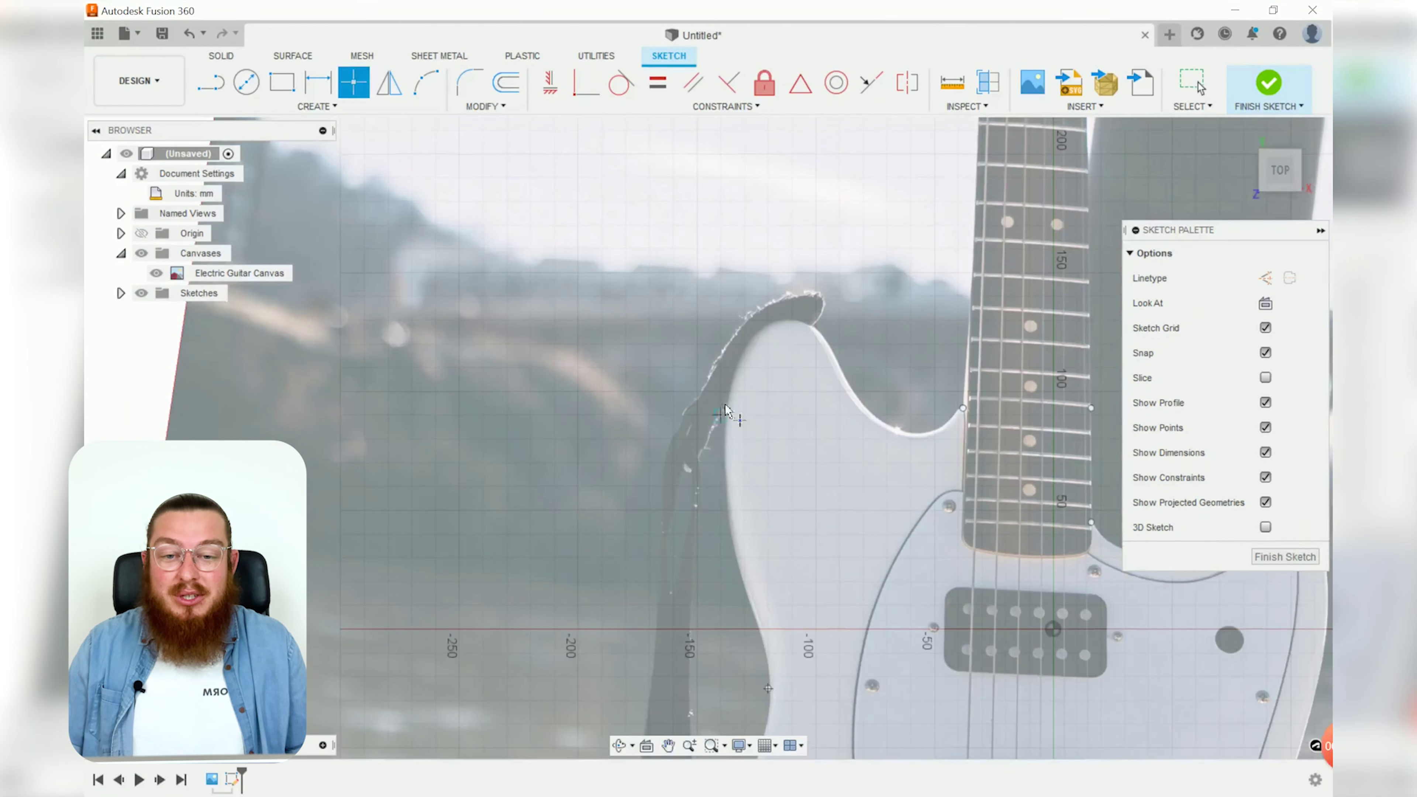
Place sketch points on the left horn's outer edge, at its tip, and at the lowest point of the left cutaway.
scroll(722, 420, up, 3)
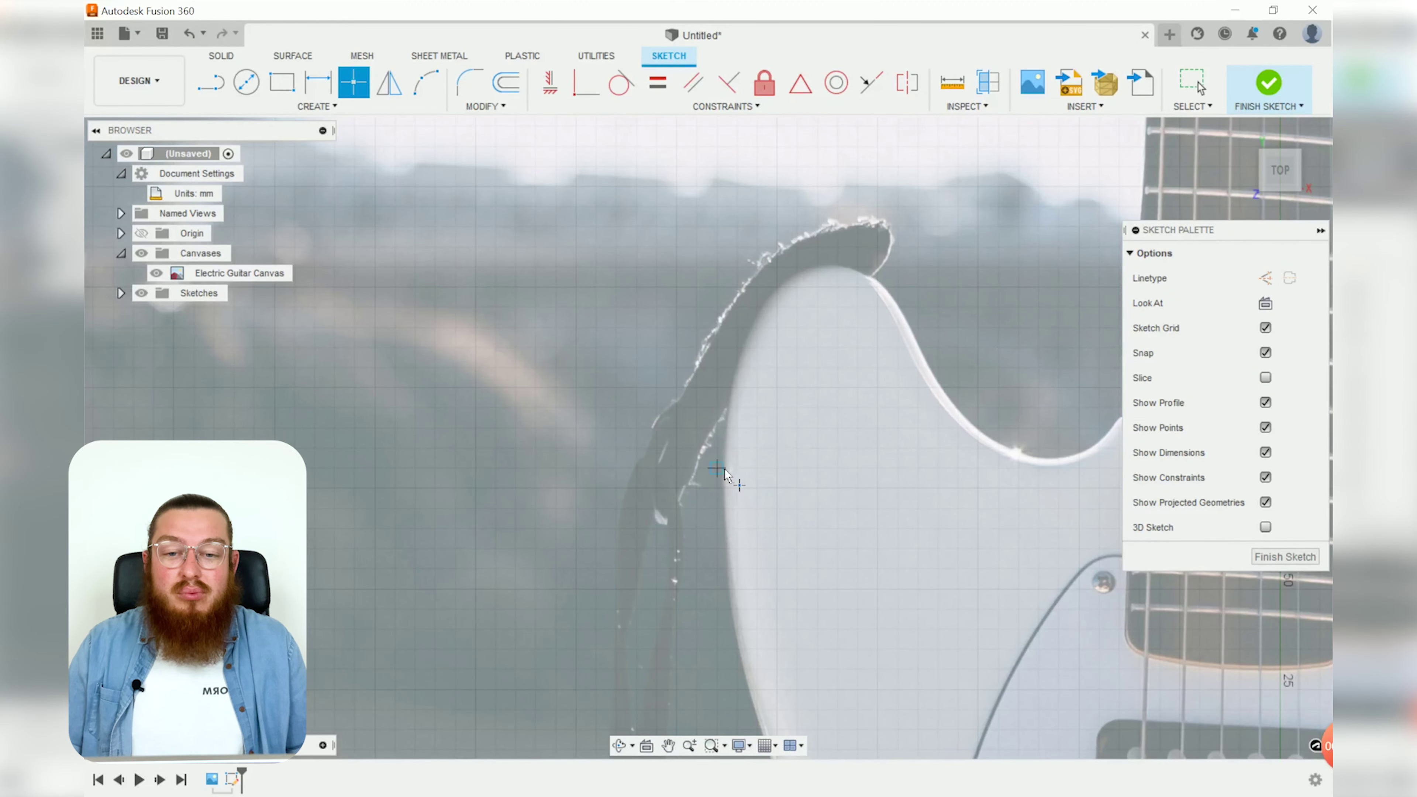
scroll(814, 293, up, 3)
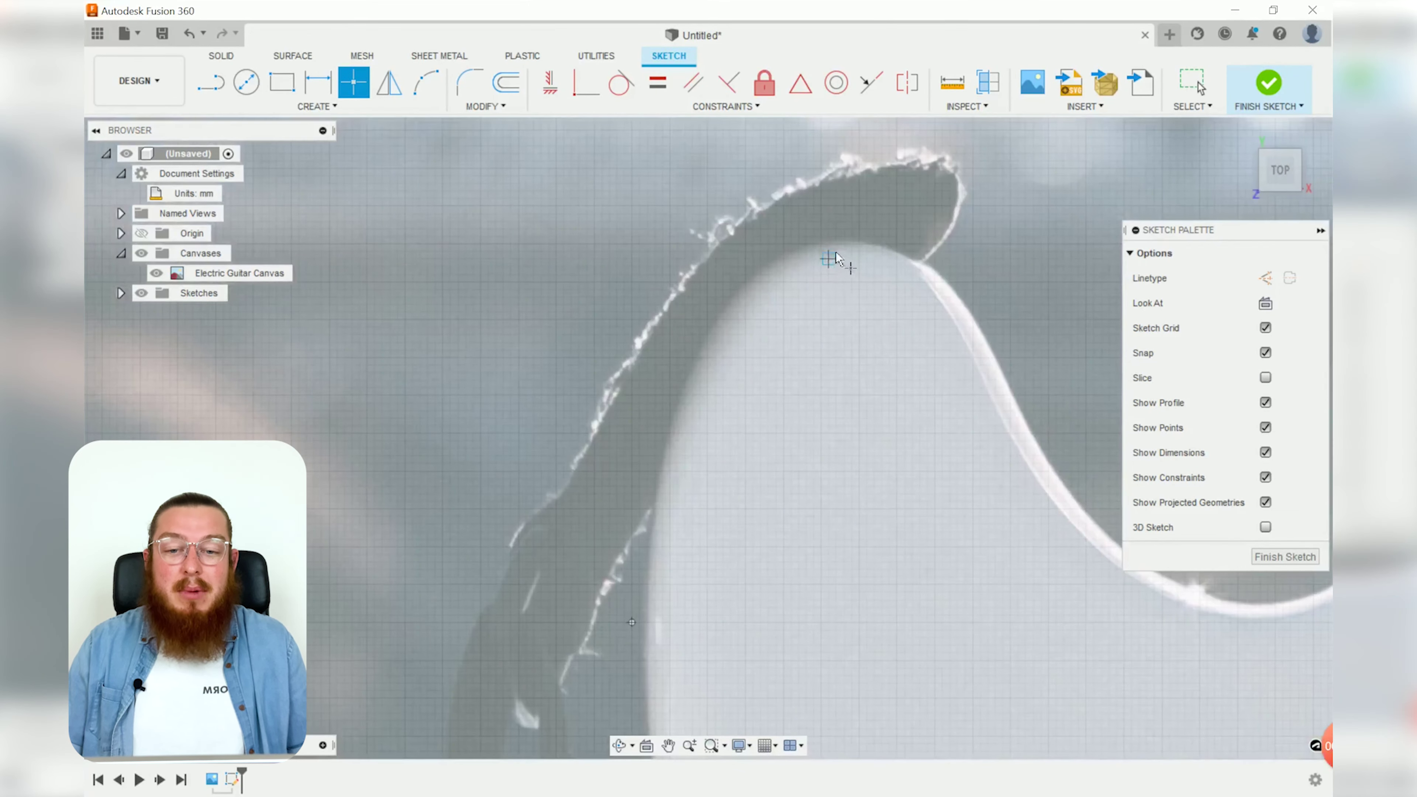
scroll(946, 475, down, 3)
middle_drag(949, 490, 579, 310)
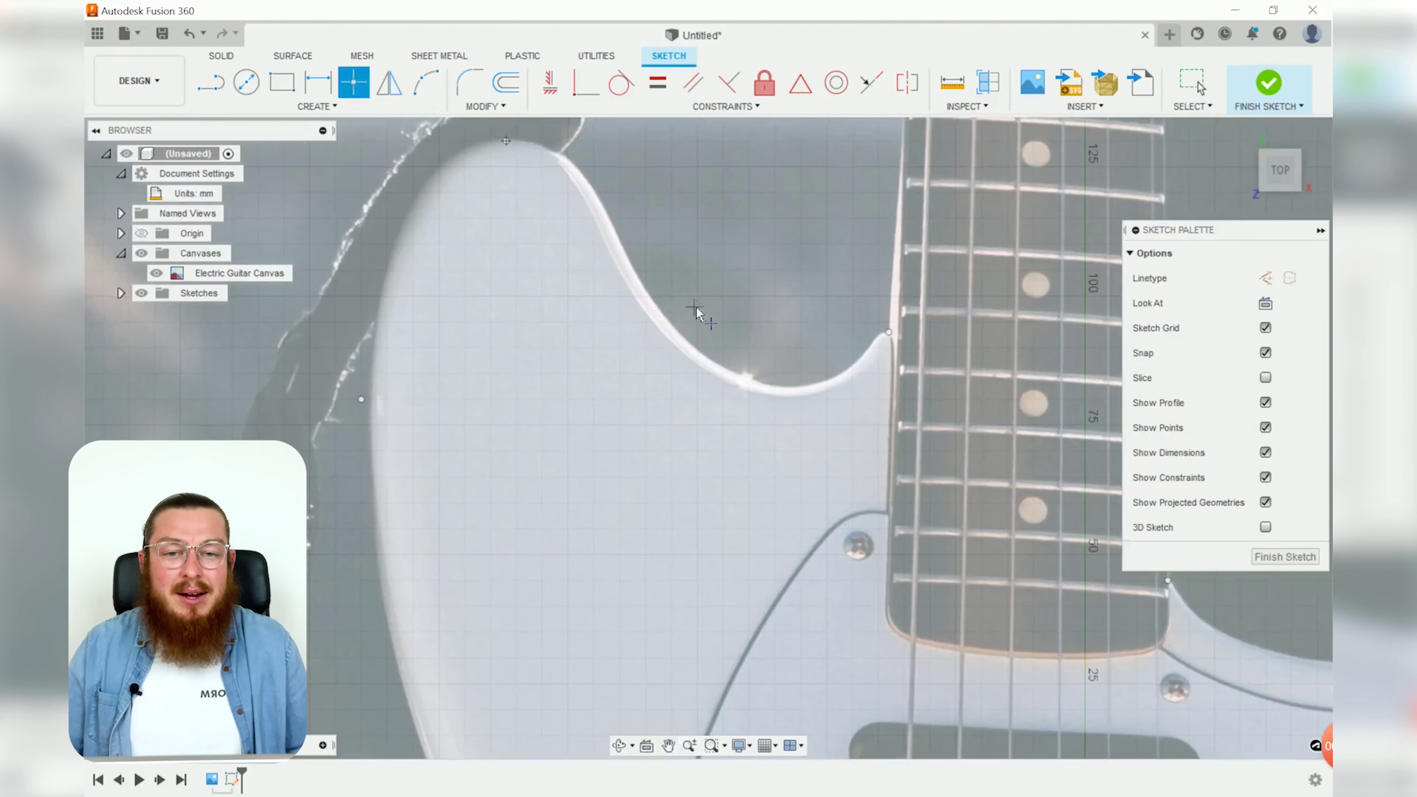
scroll(705, 322, up, 2)
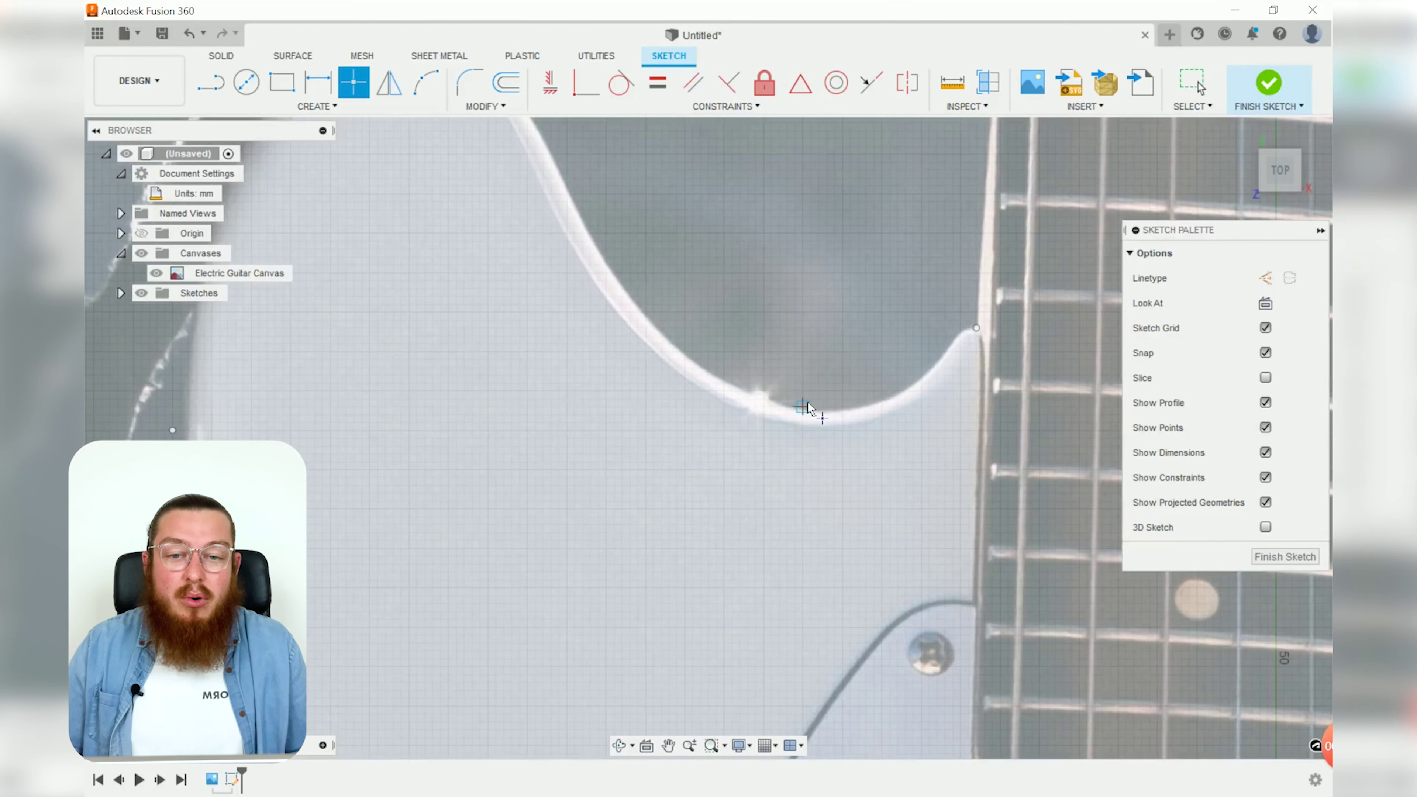
click(803, 407)
scroll(667, 516, down, 2)
mouse_move(664, 516)
middle_down()
mouse_move(750, 333)
mouse_move(724, 222)
middle_up()
key(Escape)
Move the left waist sketch point onto the guitar body's edge.
scroll(608, 625, up, 3)
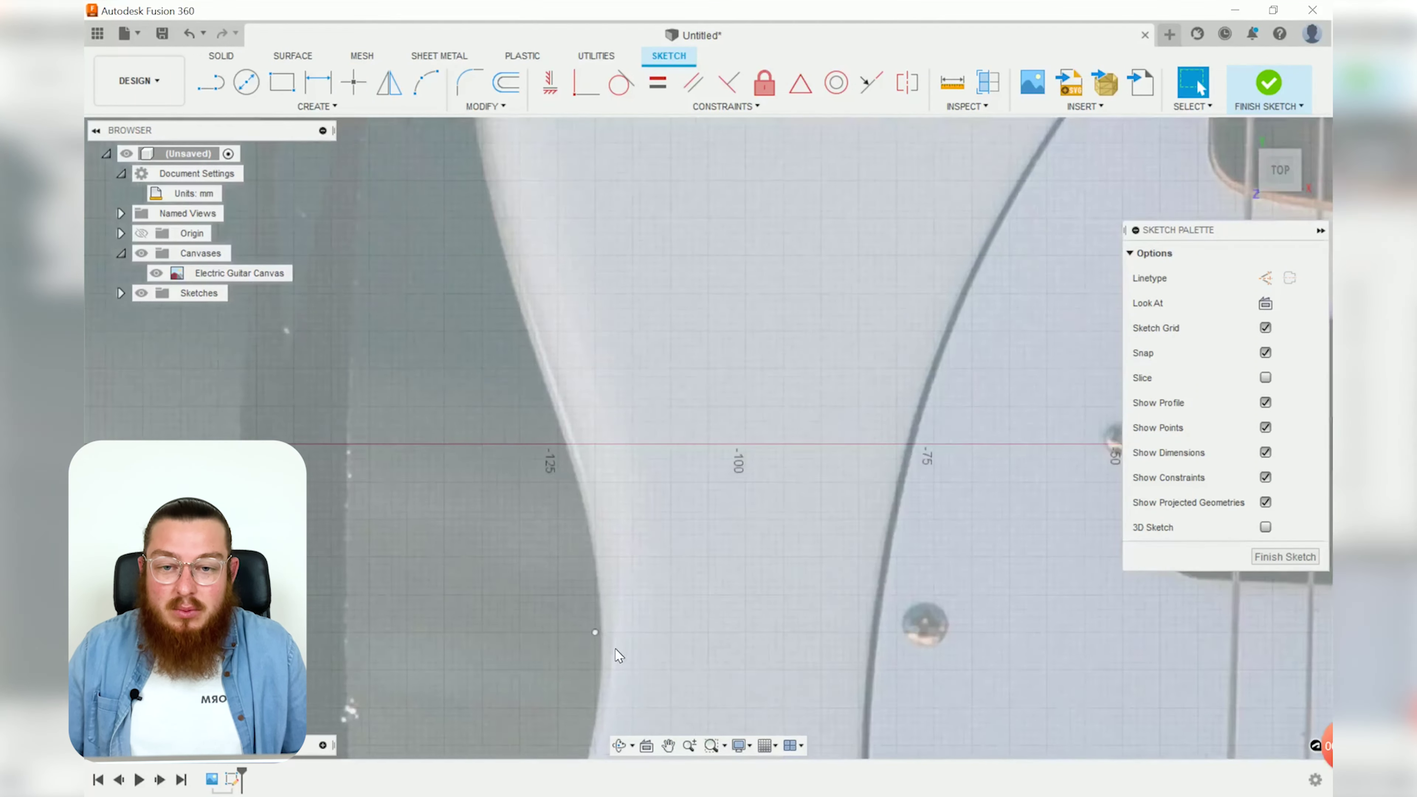
middle_drag(628, 653, 634, 426)
scroll(634, 426, up, 2)
click(612, 383)
scroll(736, 356, down, 8)
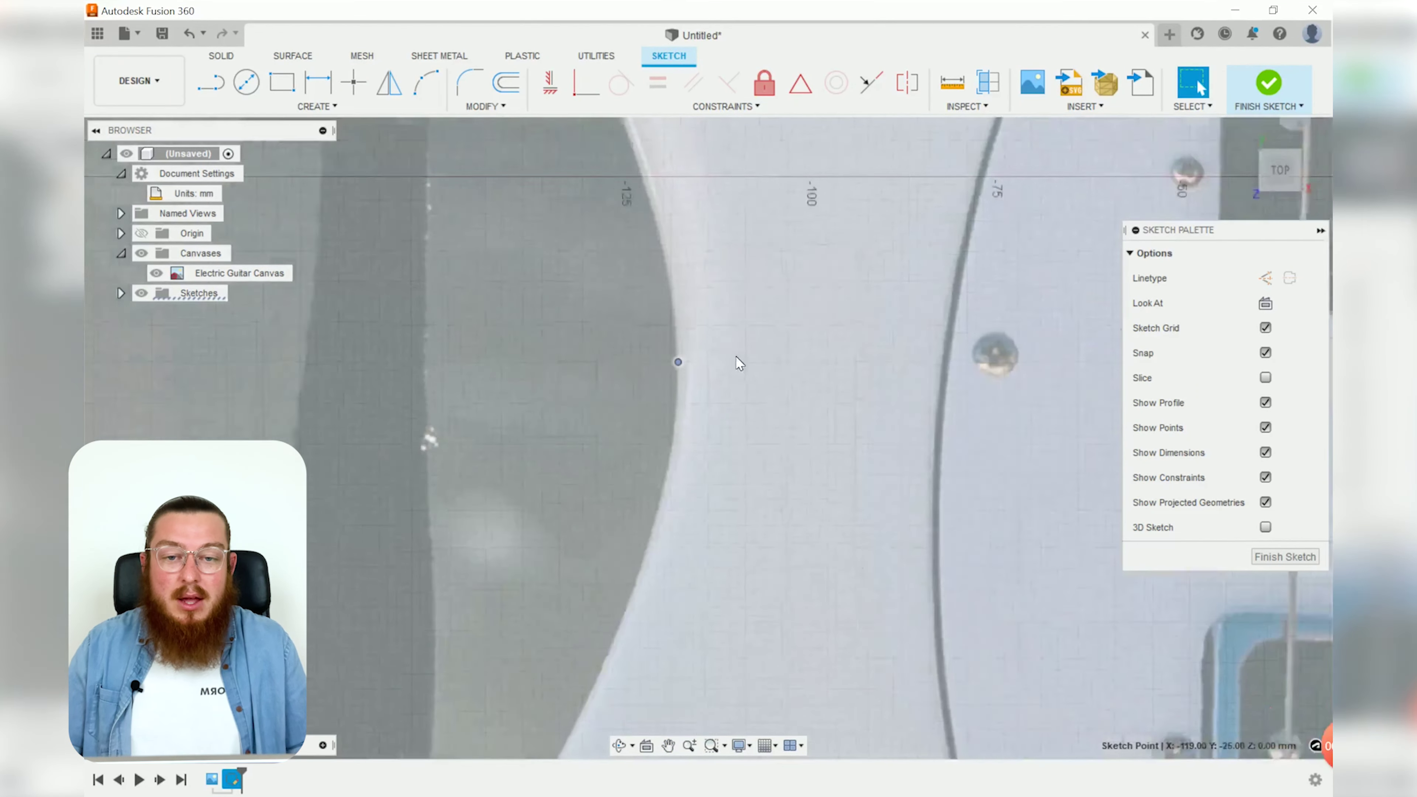
click(818, 366)
Select all the sketch points around the guitar body and apply a Fix constraint to them.
scroll(840, 380, down, 1)
scroll(840, 380, down, 4)
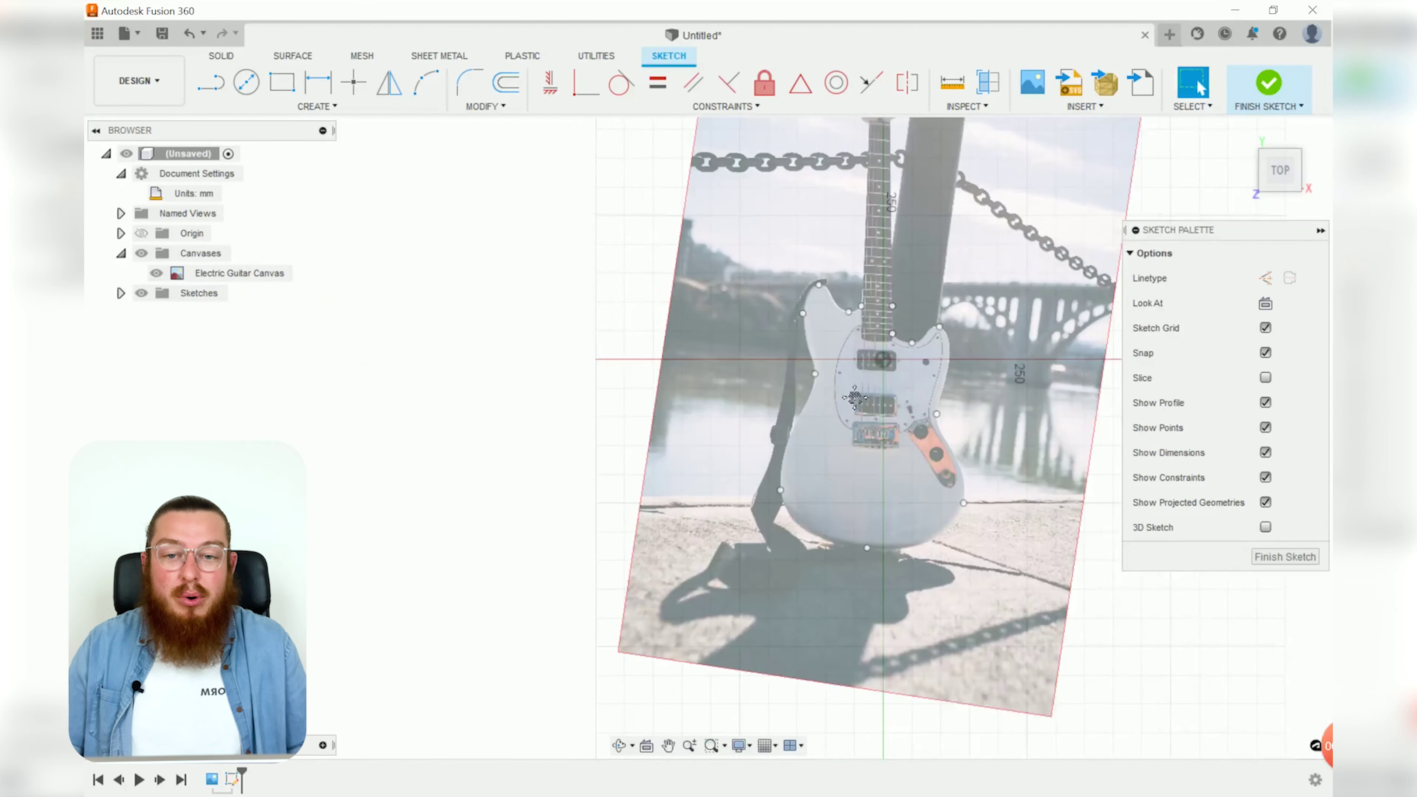
mouse_move(619, 243)
mouse_down()
mouse_move(733, 414)
mouse_move(878, 577)
mouse_up()
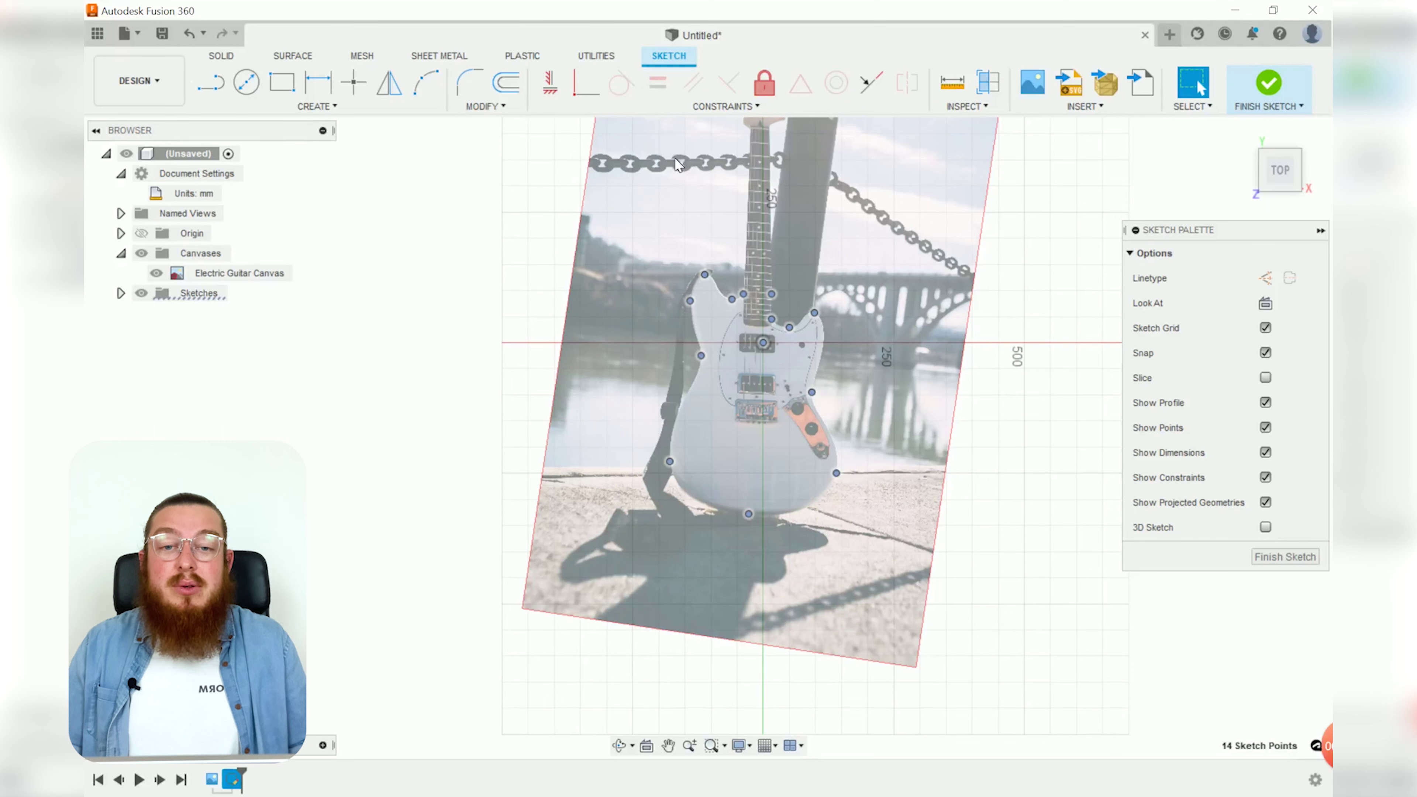
click(764, 83)
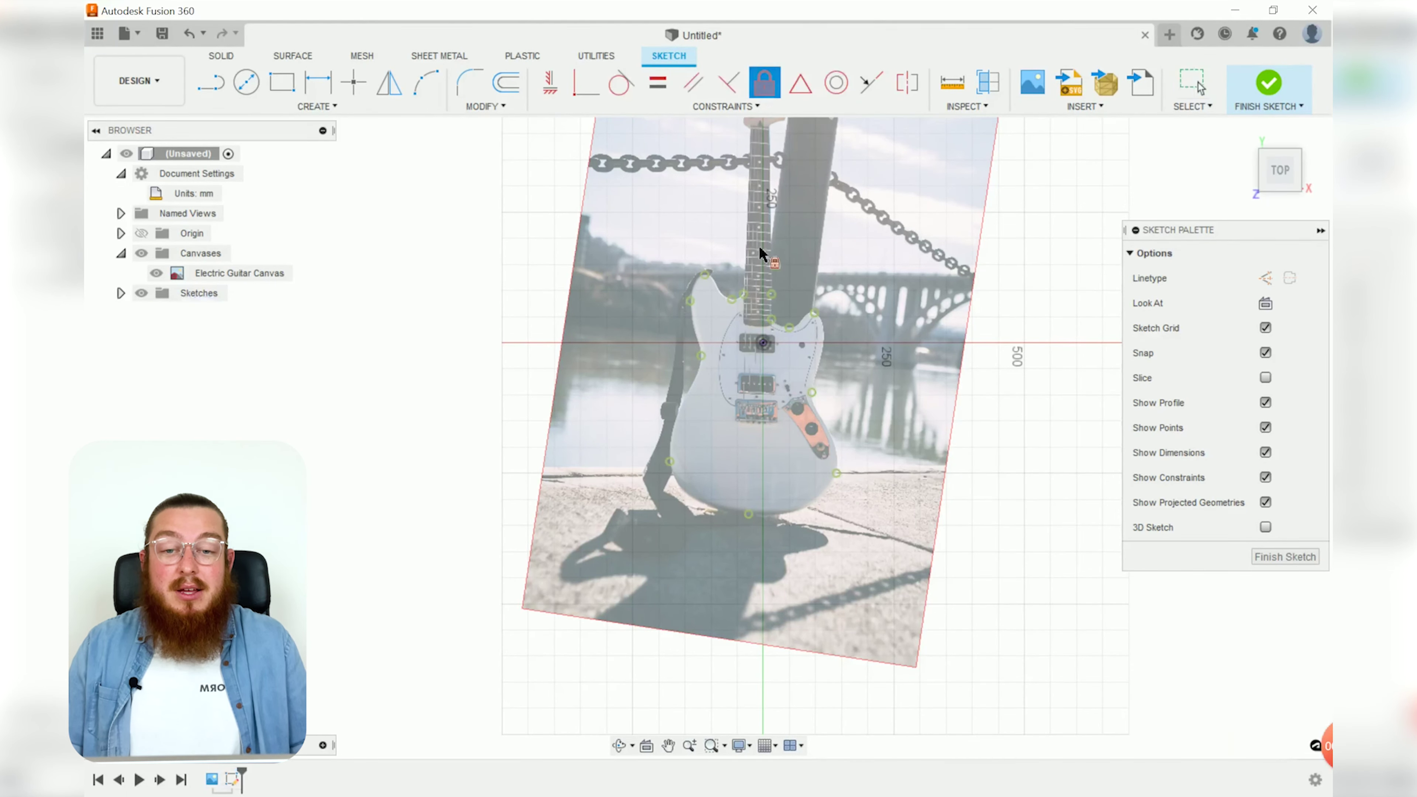
scroll(795, 342, up, 4)
key(Escape)
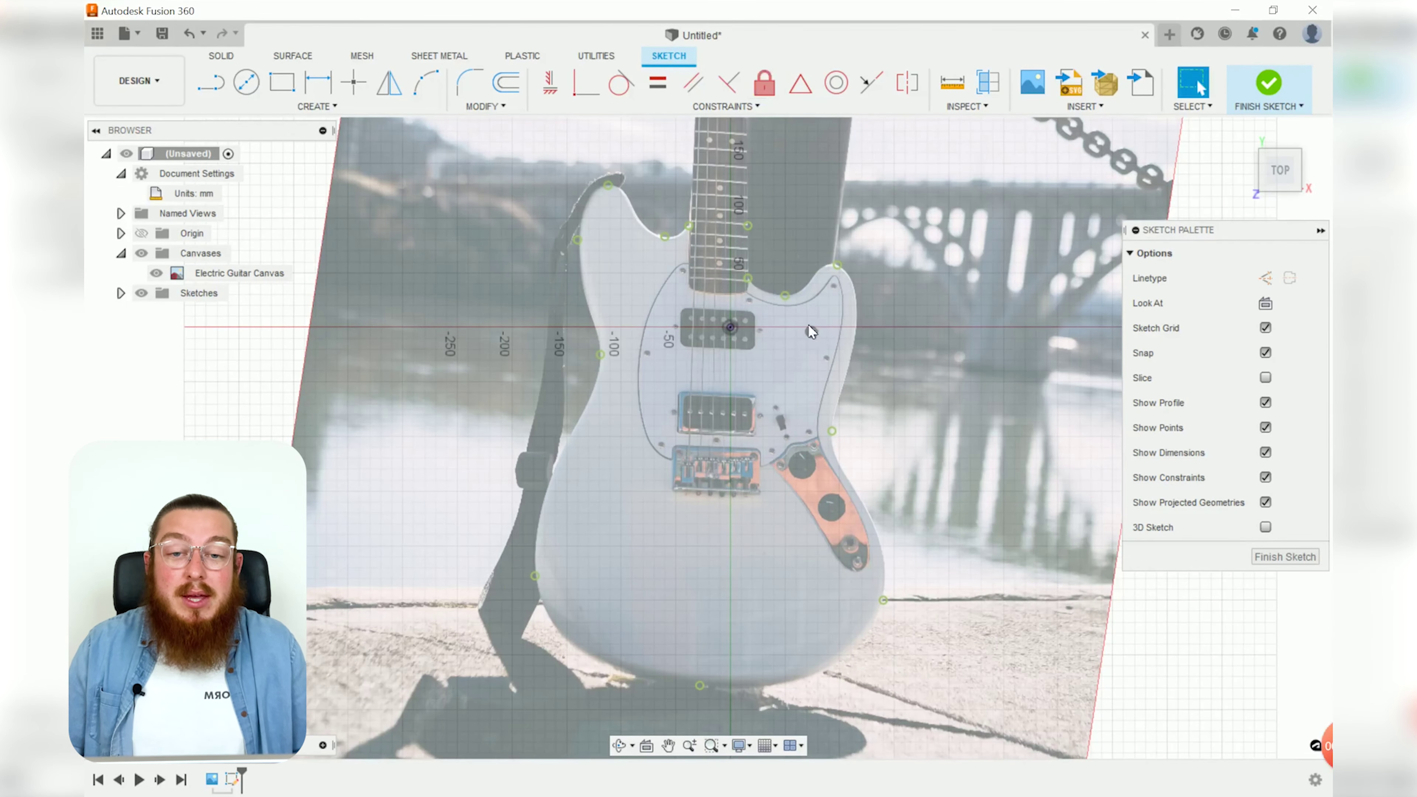
Draw lines from the left neck joint point across the neck to its right edge, then down to the right neck joint point.
scroll(768, 305, up, 3)
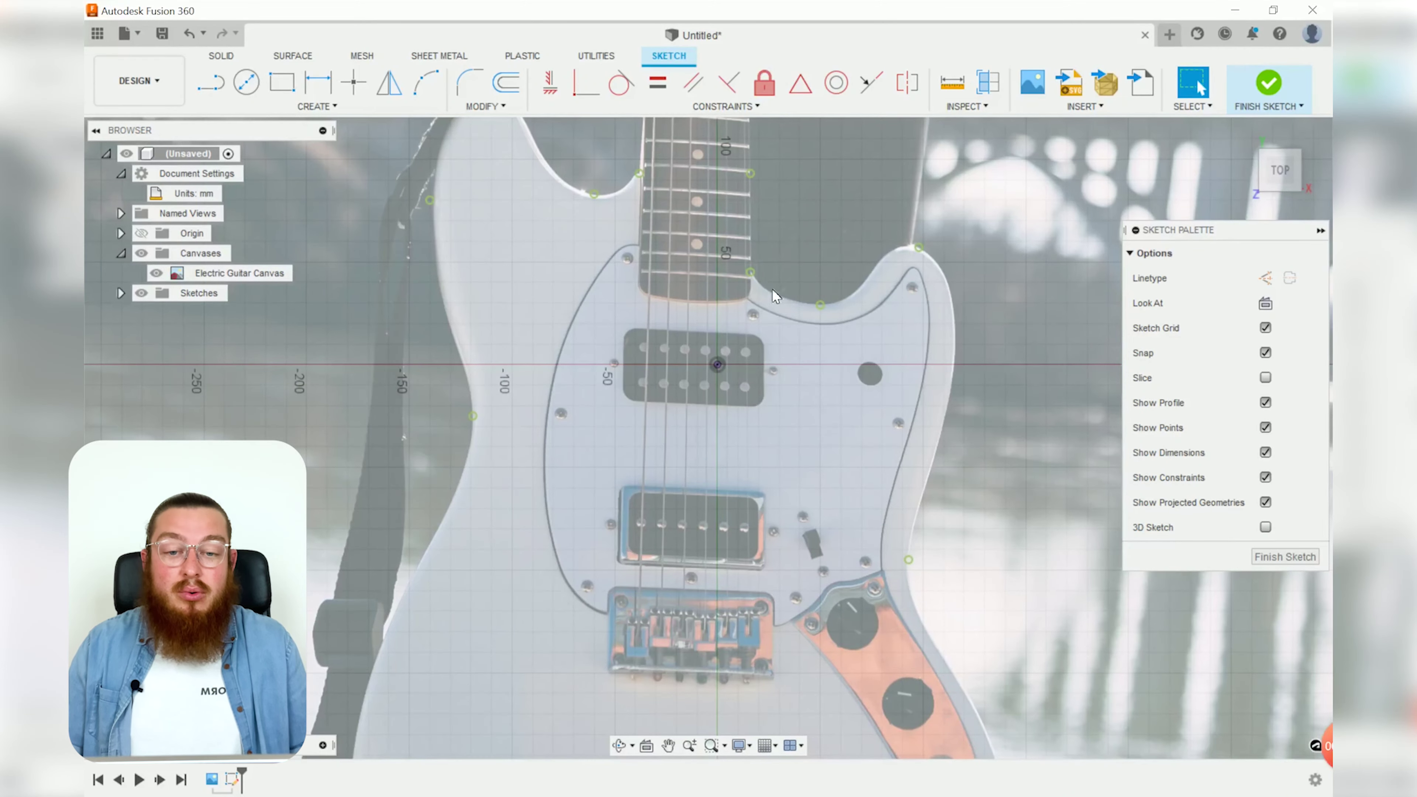
scroll(771, 289, down, 2)
middle_drag(986, 333, 968, 406)
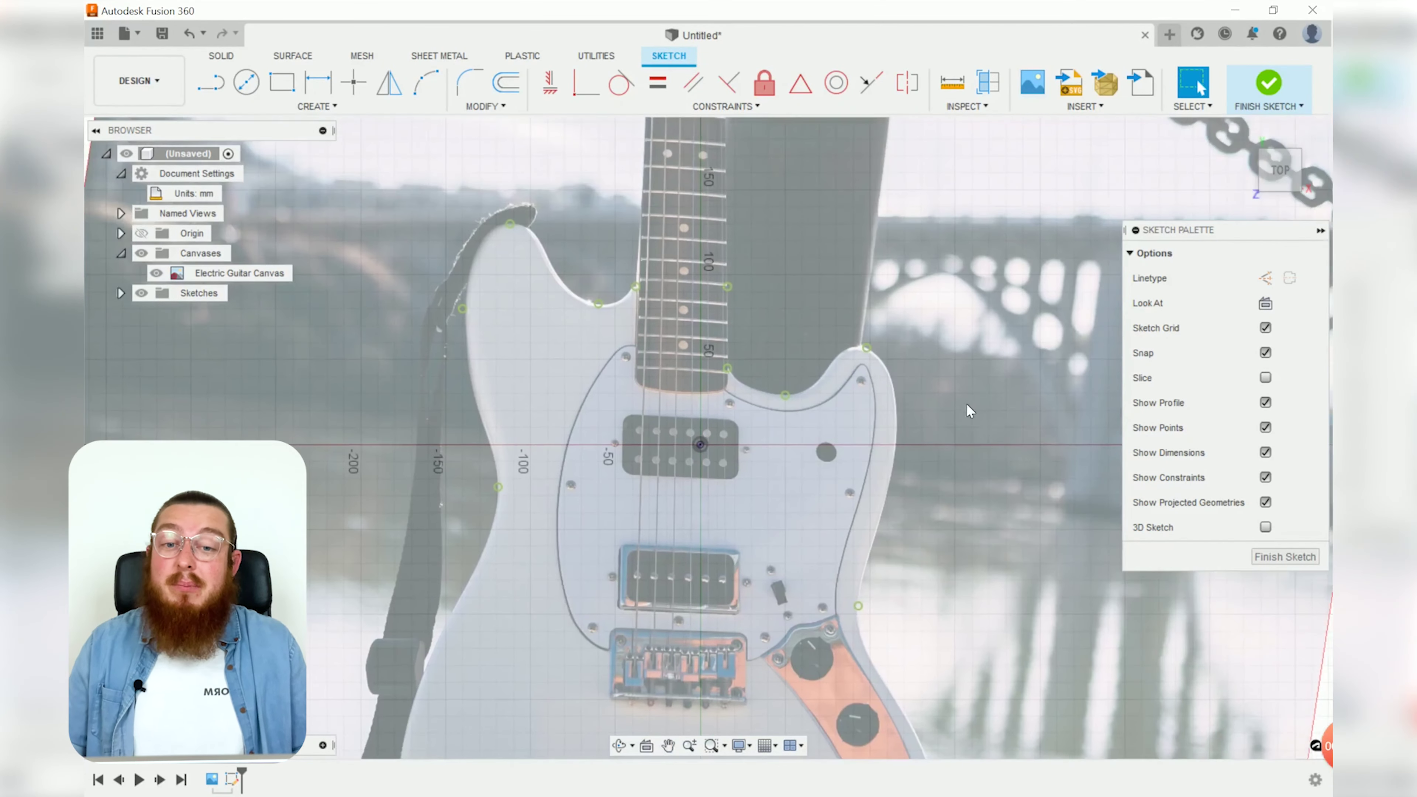
scroll(743, 337, up, 2)
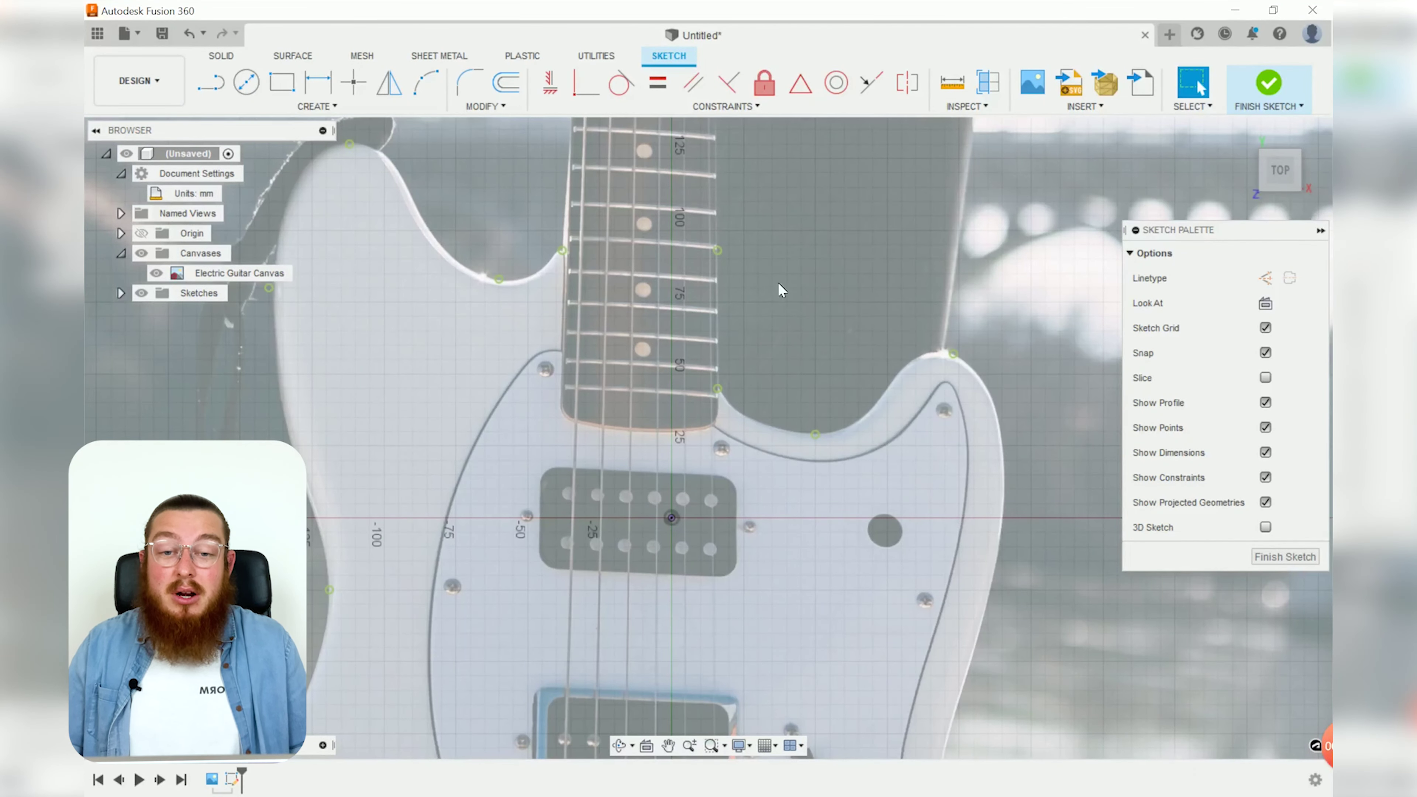
scroll(643, 312, up, 1)
key(l)
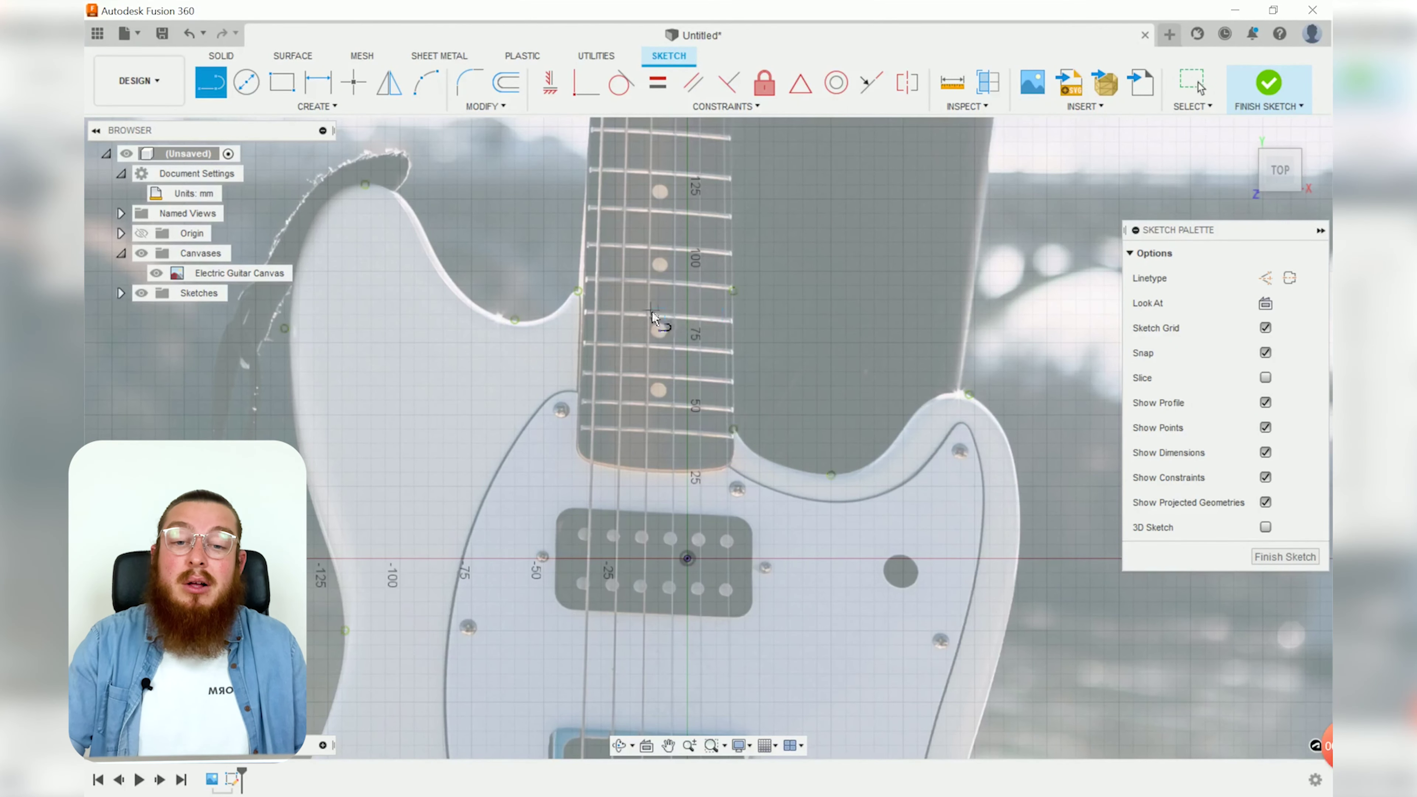
click(578, 292)
click(734, 291)
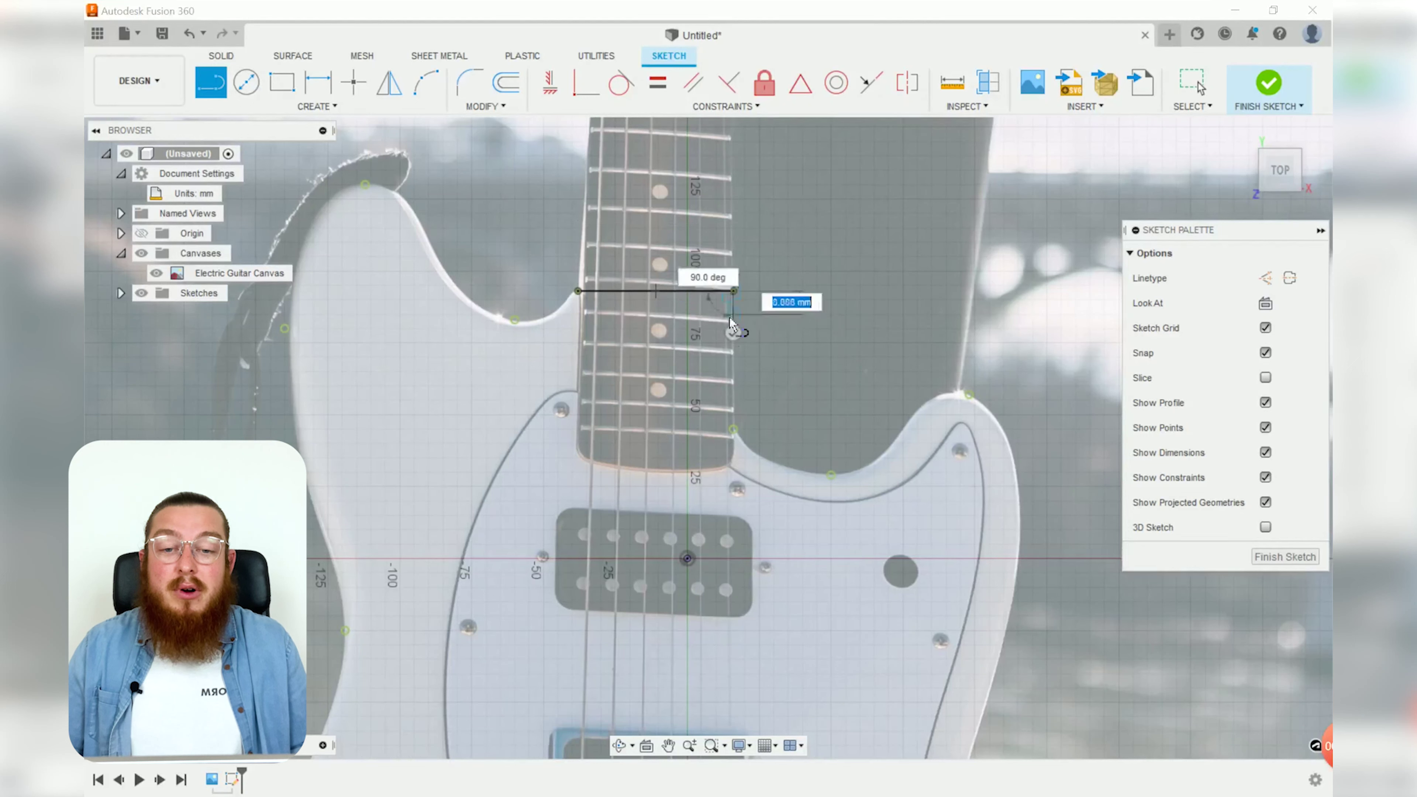
click(733, 429)
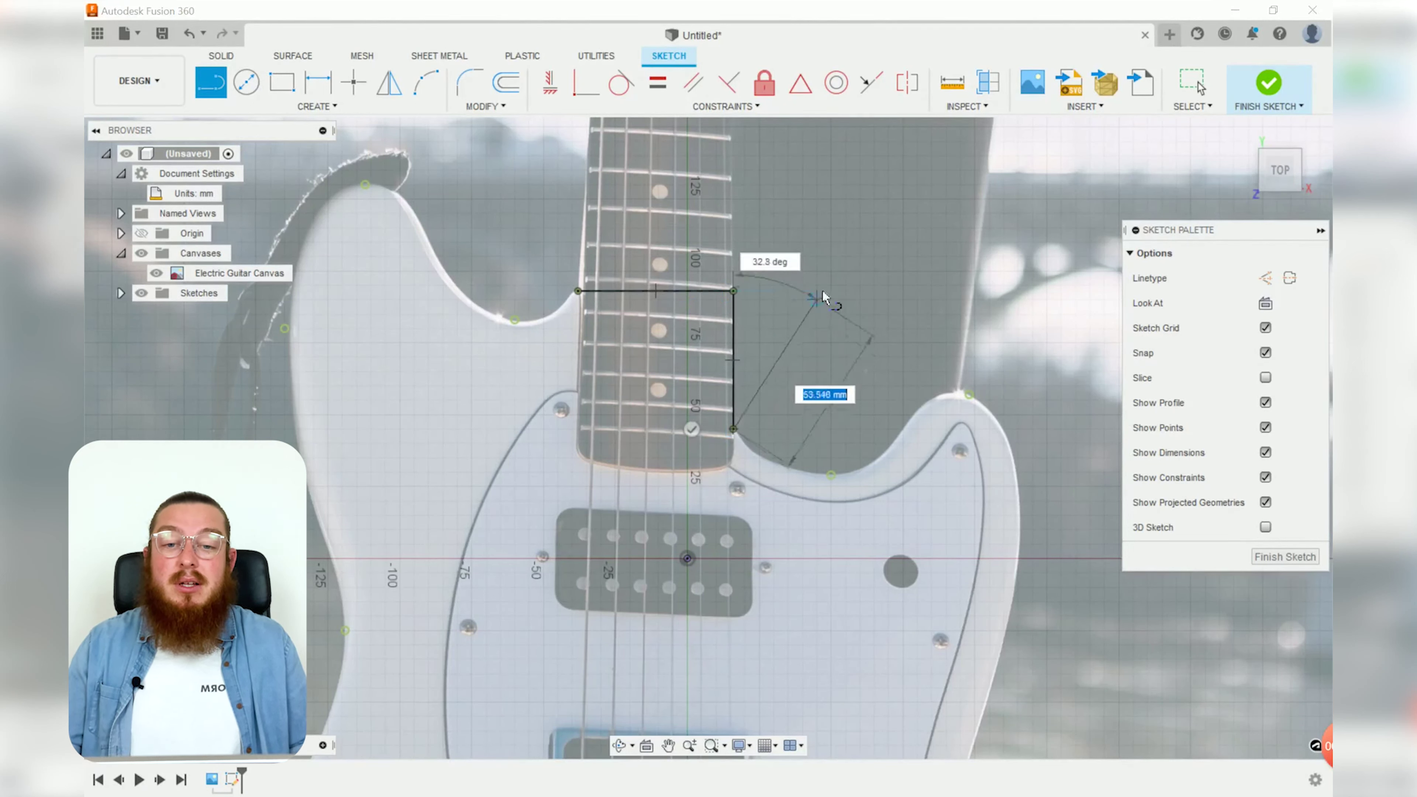
key(Escape)
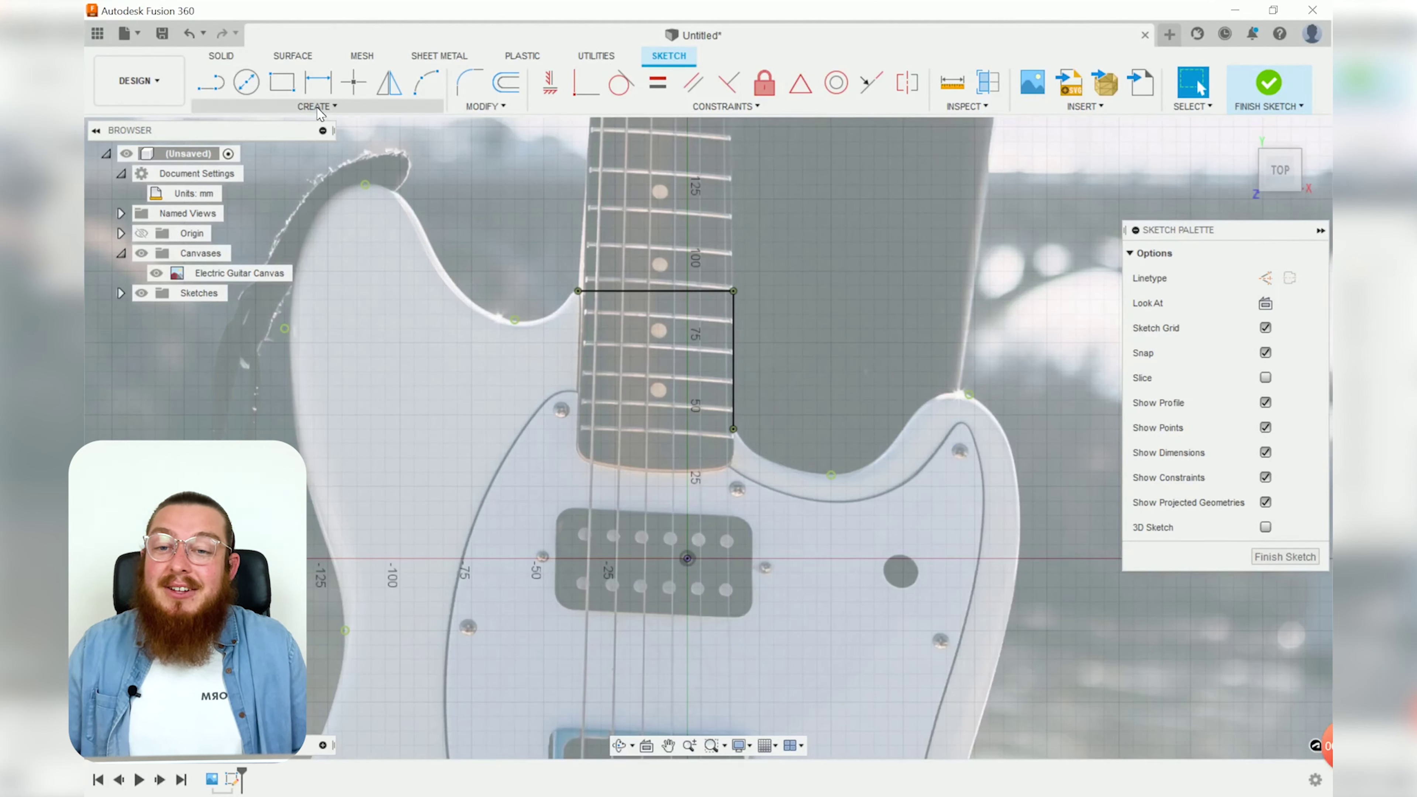
Start a fit point spline at the right neck joint, passing through the right cutaway, right horn tip, right waist and right lower bout points.
click(316, 107)
mouse_move(245, 257)
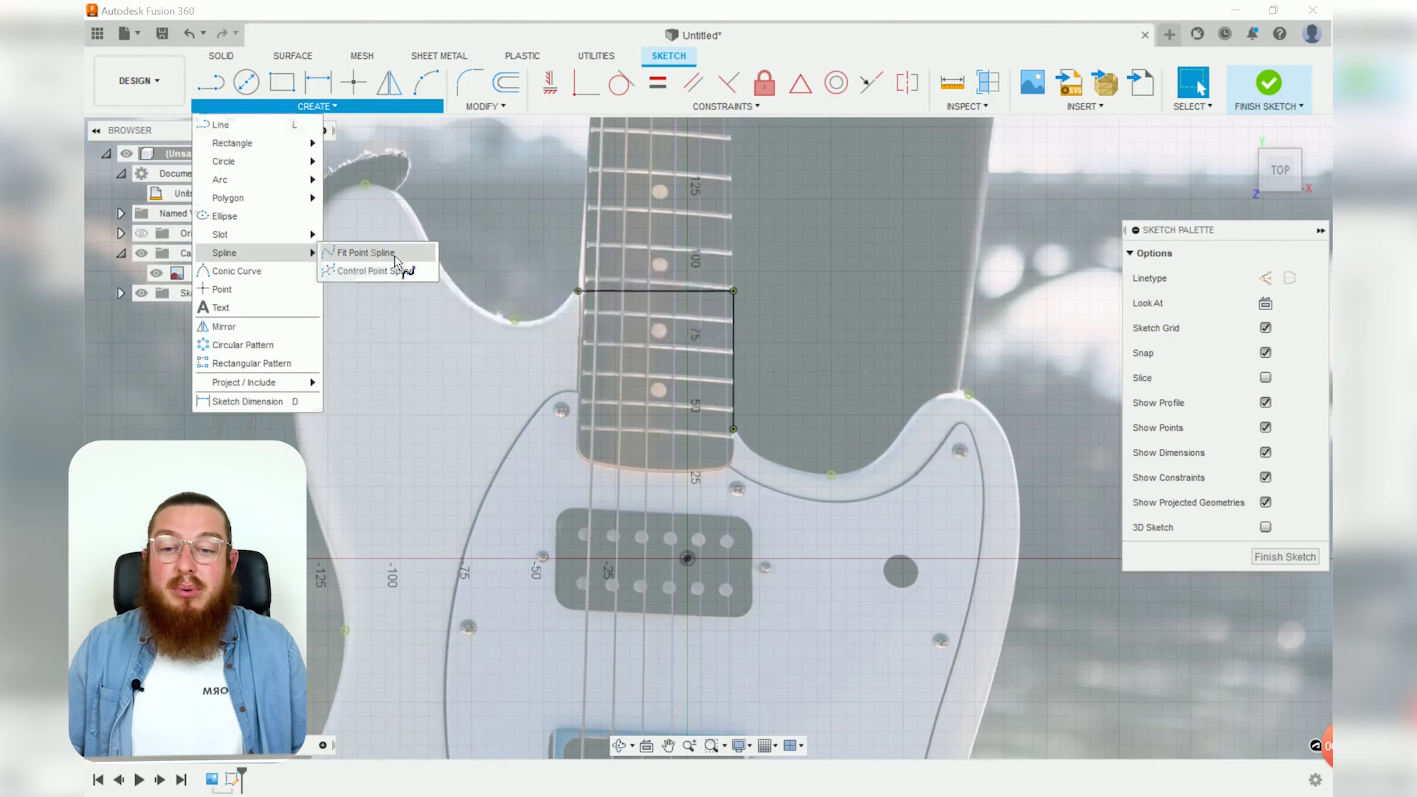
click(390, 271)
scroll(846, 496, up, 3)
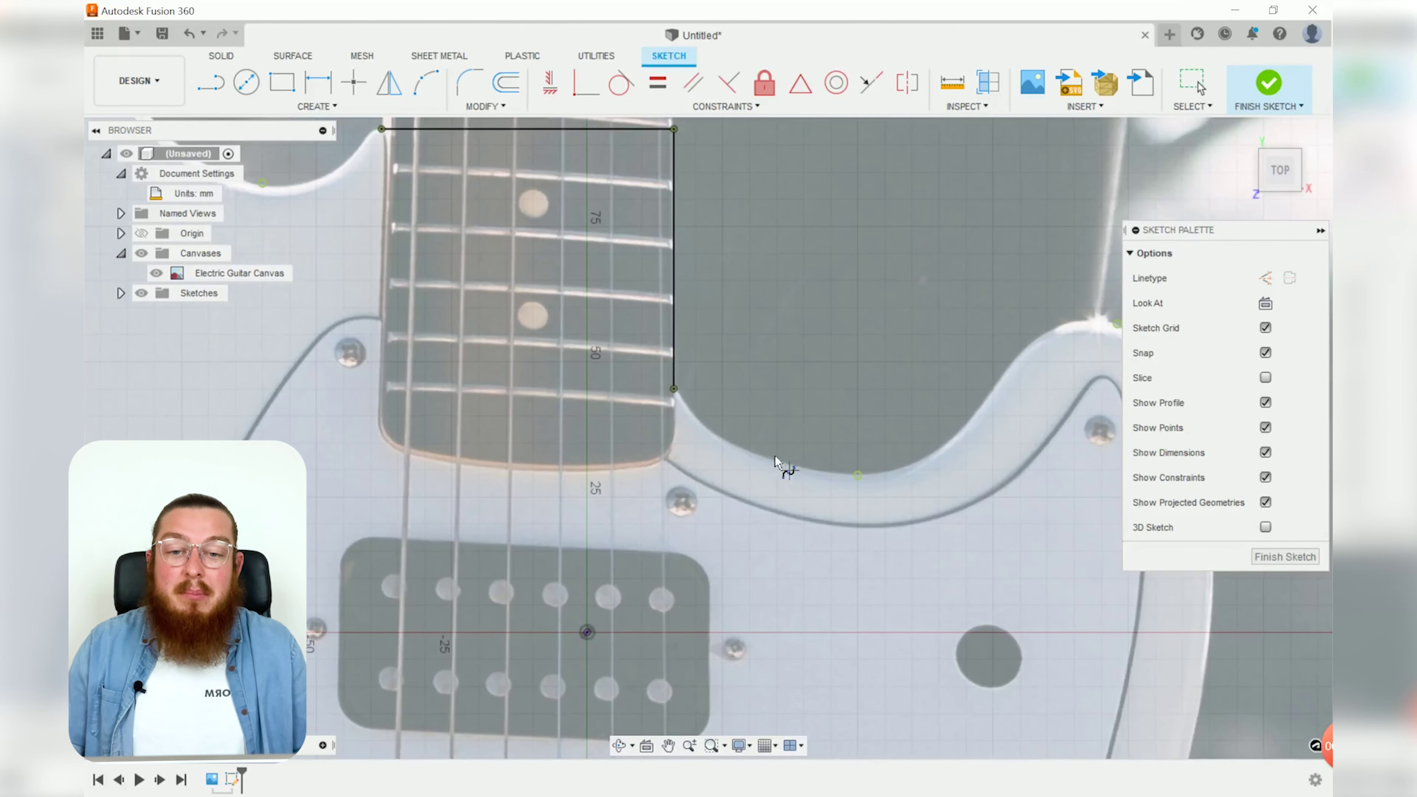
click(673, 389)
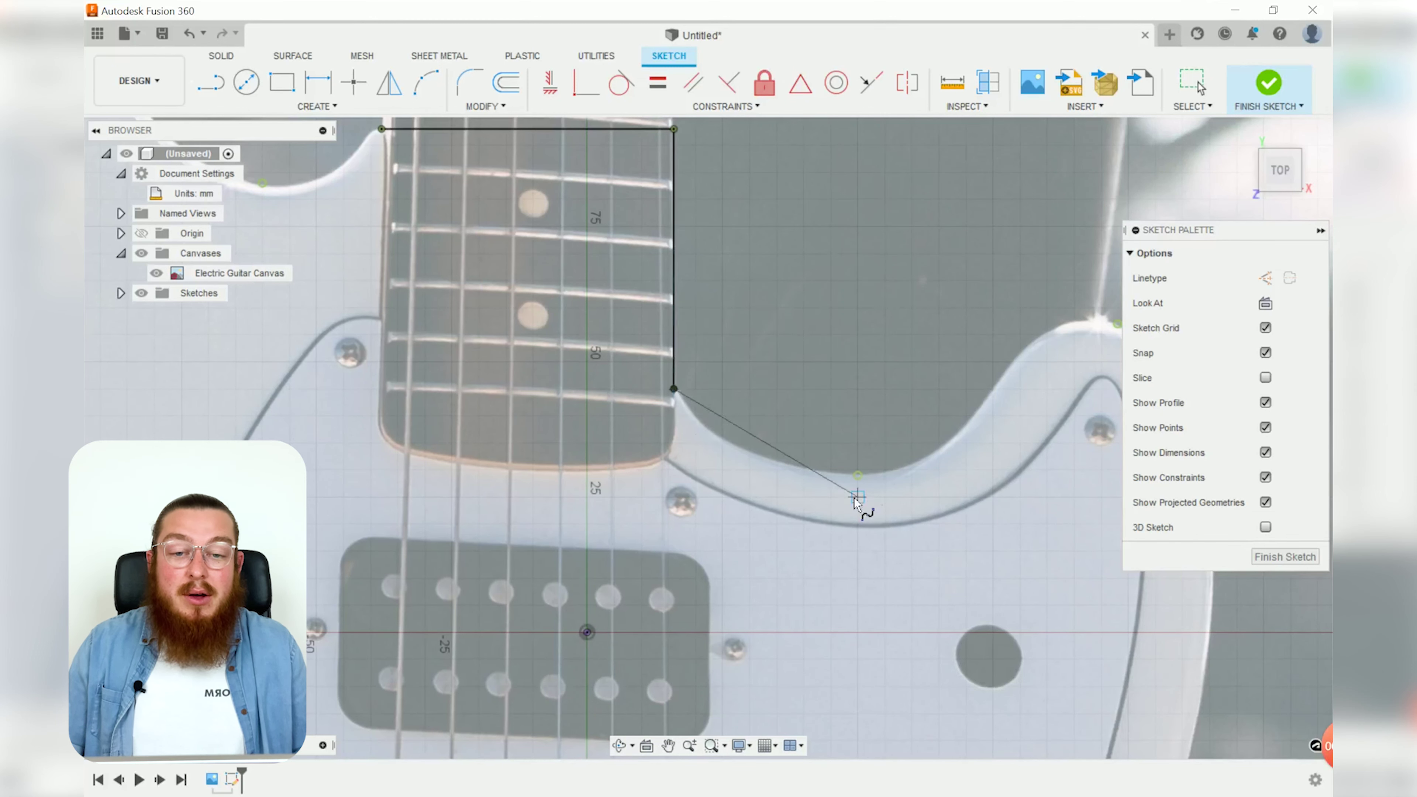
click(857, 474)
middle_drag(938, 385, 692, 383)
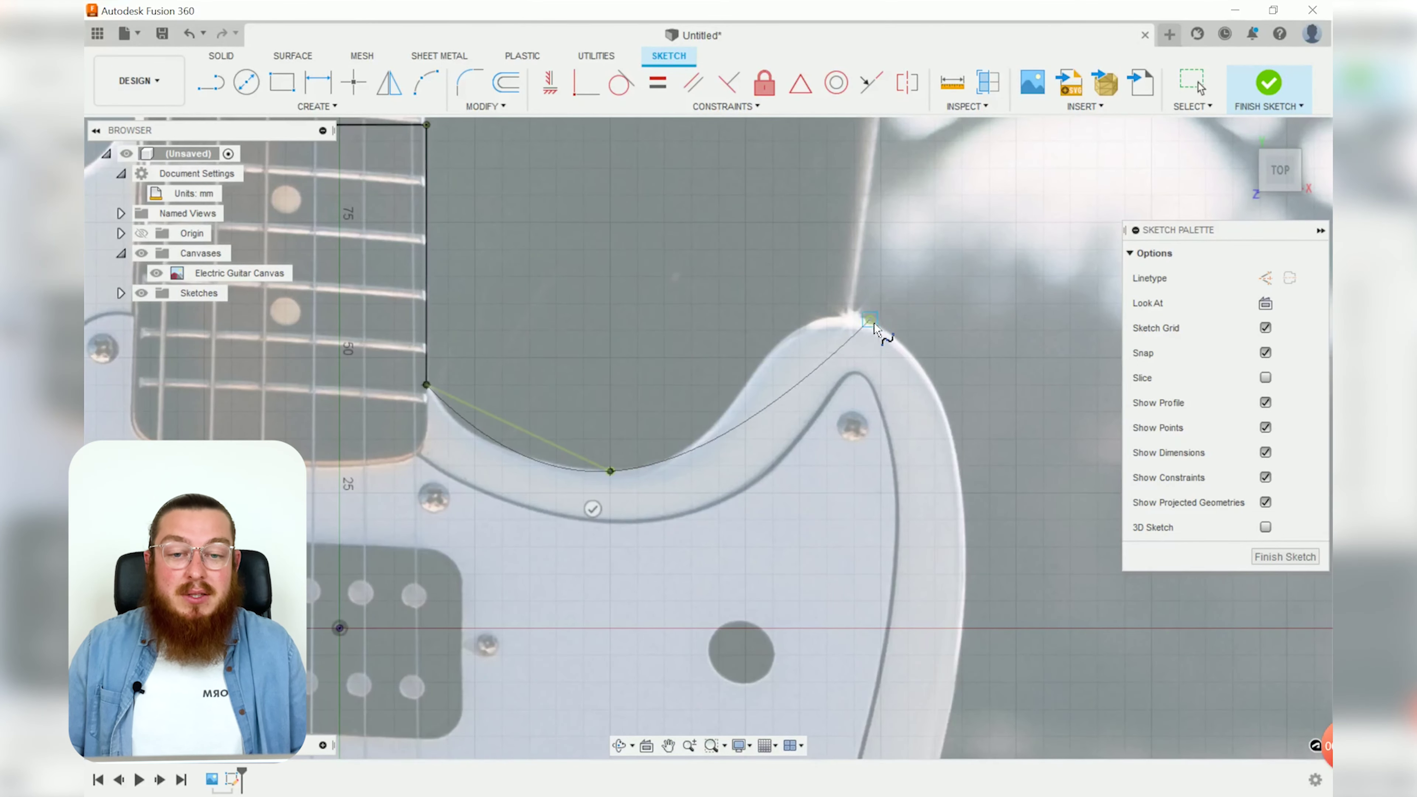
click(872, 321)
middle_drag(899, 603, 797, 200)
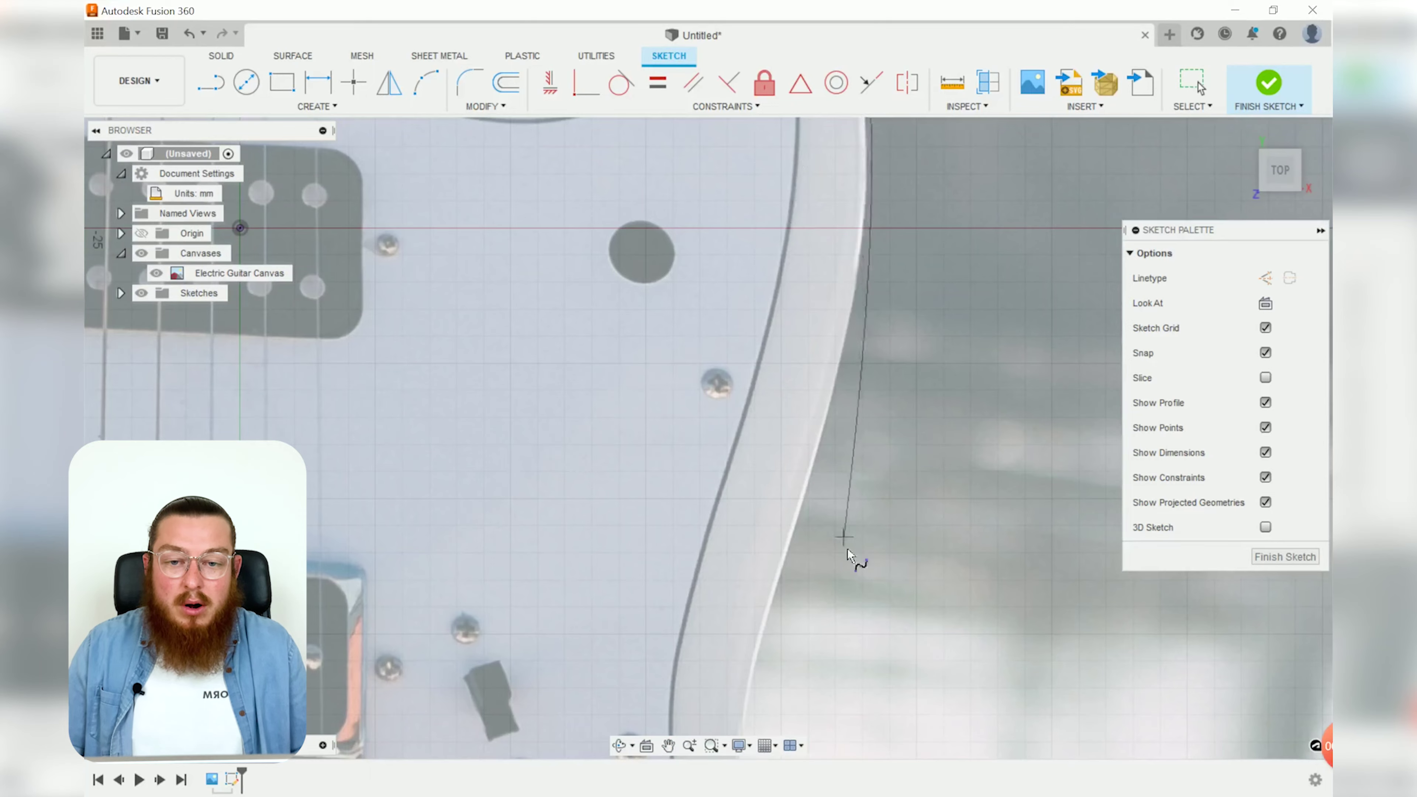
scroll(847, 544, down, 1)
middle_drag(847, 539, 838, 274)
click(752, 451)
scroll(873, 589, down, 2)
middle_drag(873, 588, 831, 111)
click(890, 491)
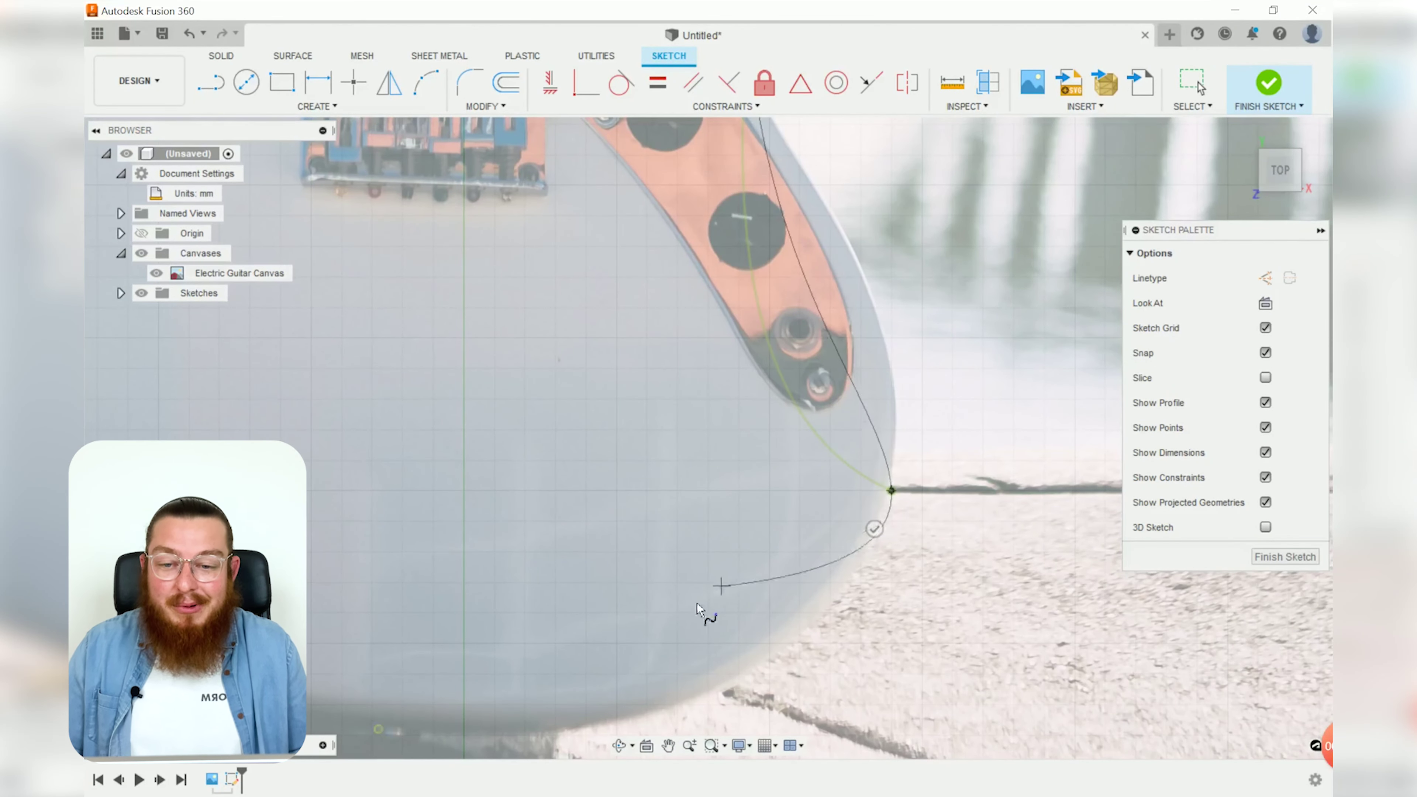
Continue the spline through the bottom, left lower bout, left waist, left horn and left cutaway points, ending it at the left neck joint.
middle_drag(606, 674, 937, 494)
click(664, 551)
middle_drag(327, 420, 598, 567)
click(481, 405)
middle_drag(551, 149, 513, 626)
click(623, 262)
middle_drag(621, 235, 614, 614)
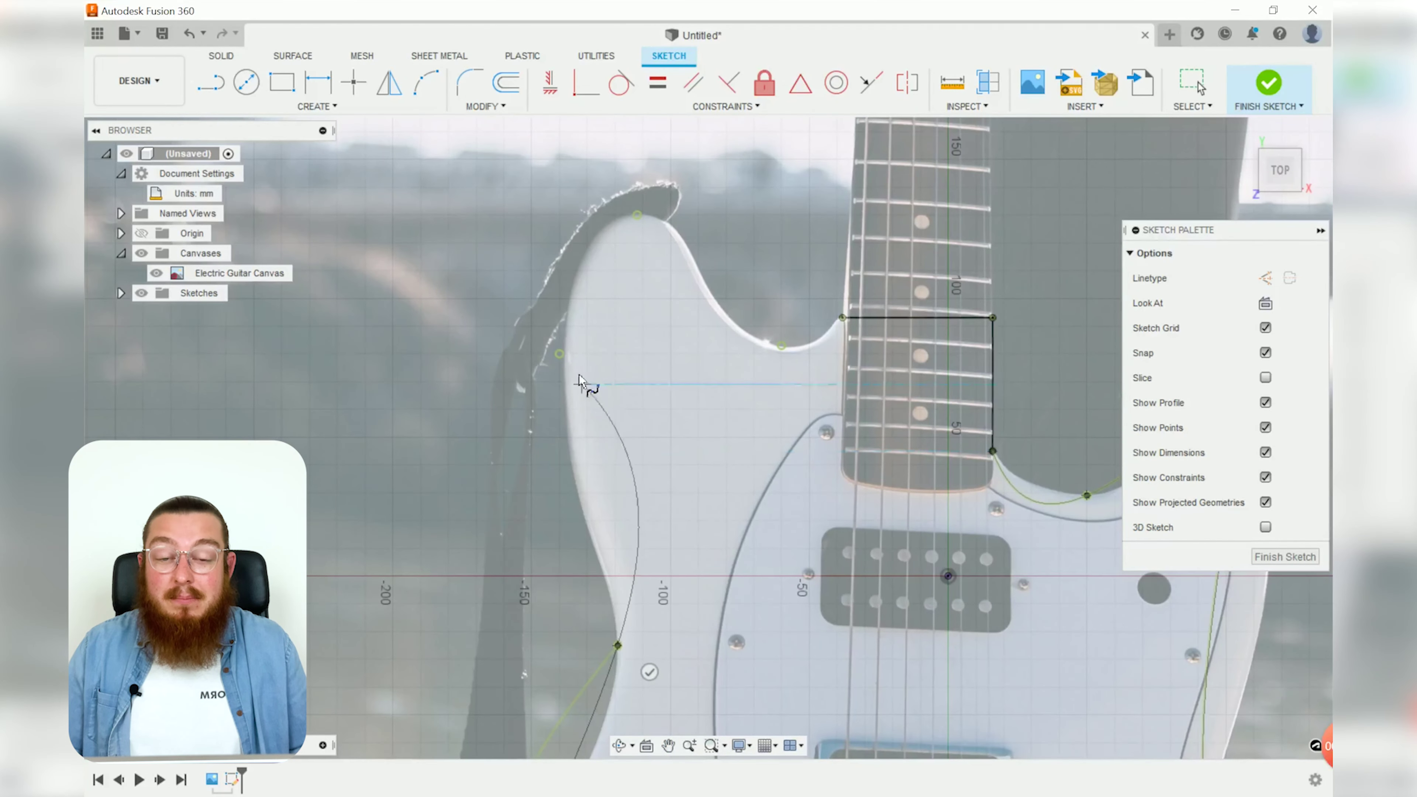
click(559, 354)
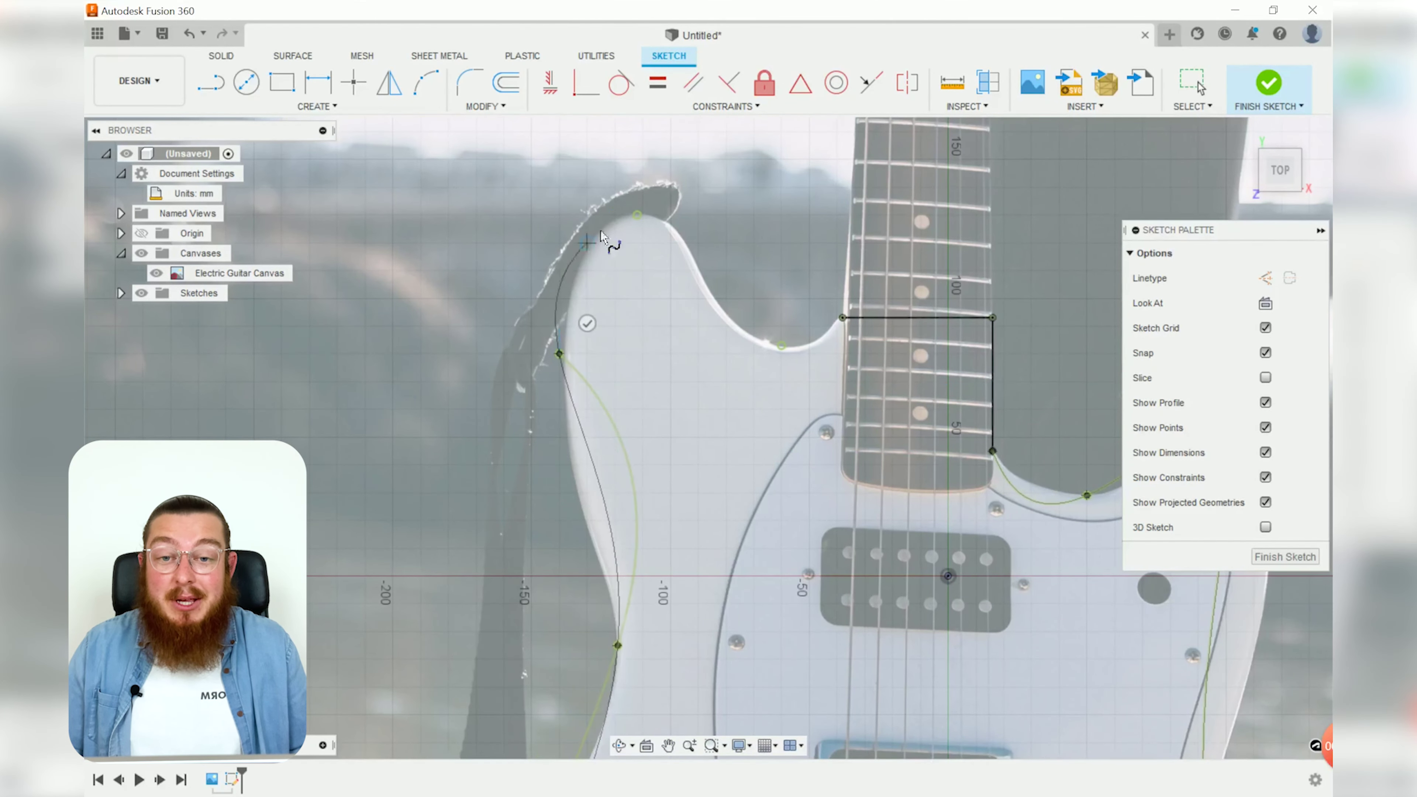
click(637, 215)
click(843, 318)
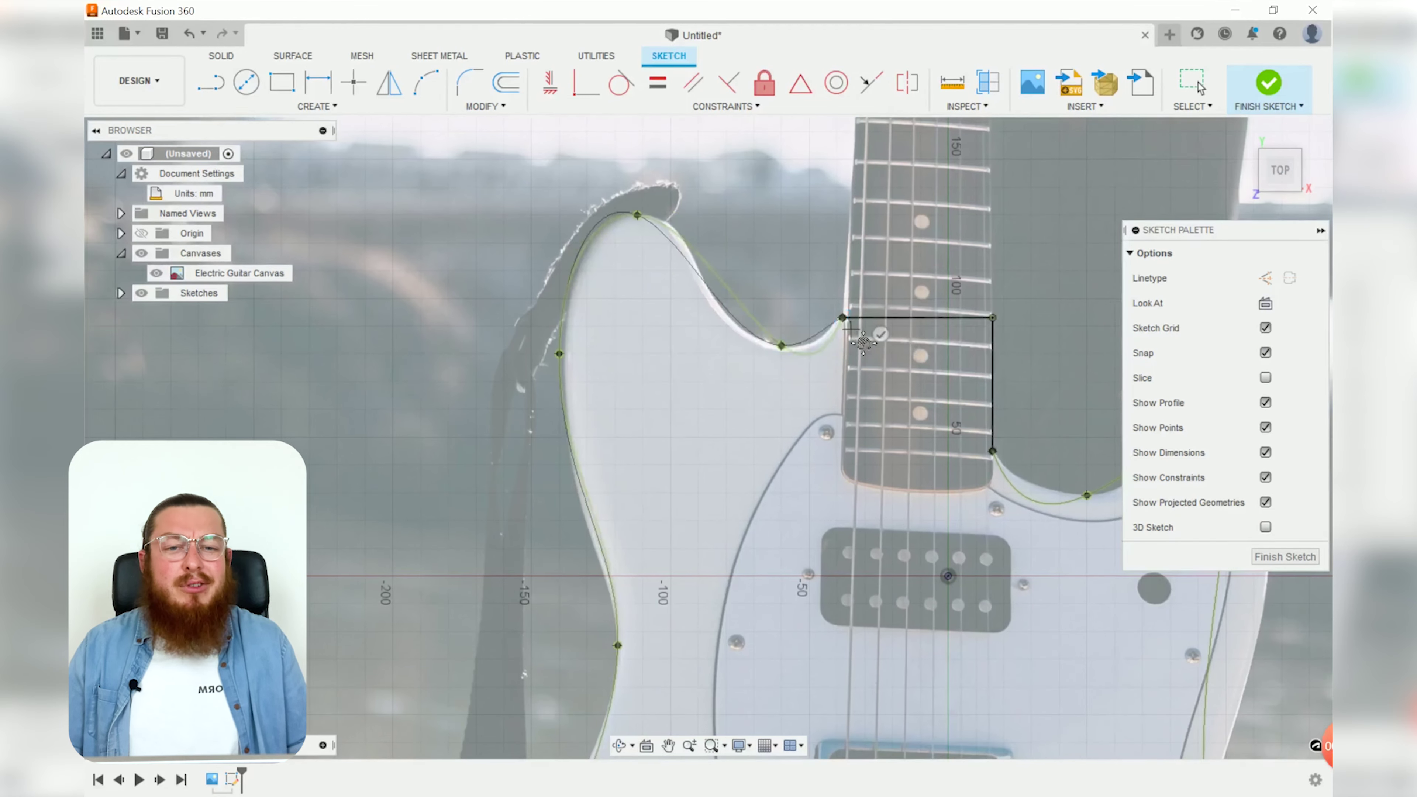
scroll(893, 323, up, 3)
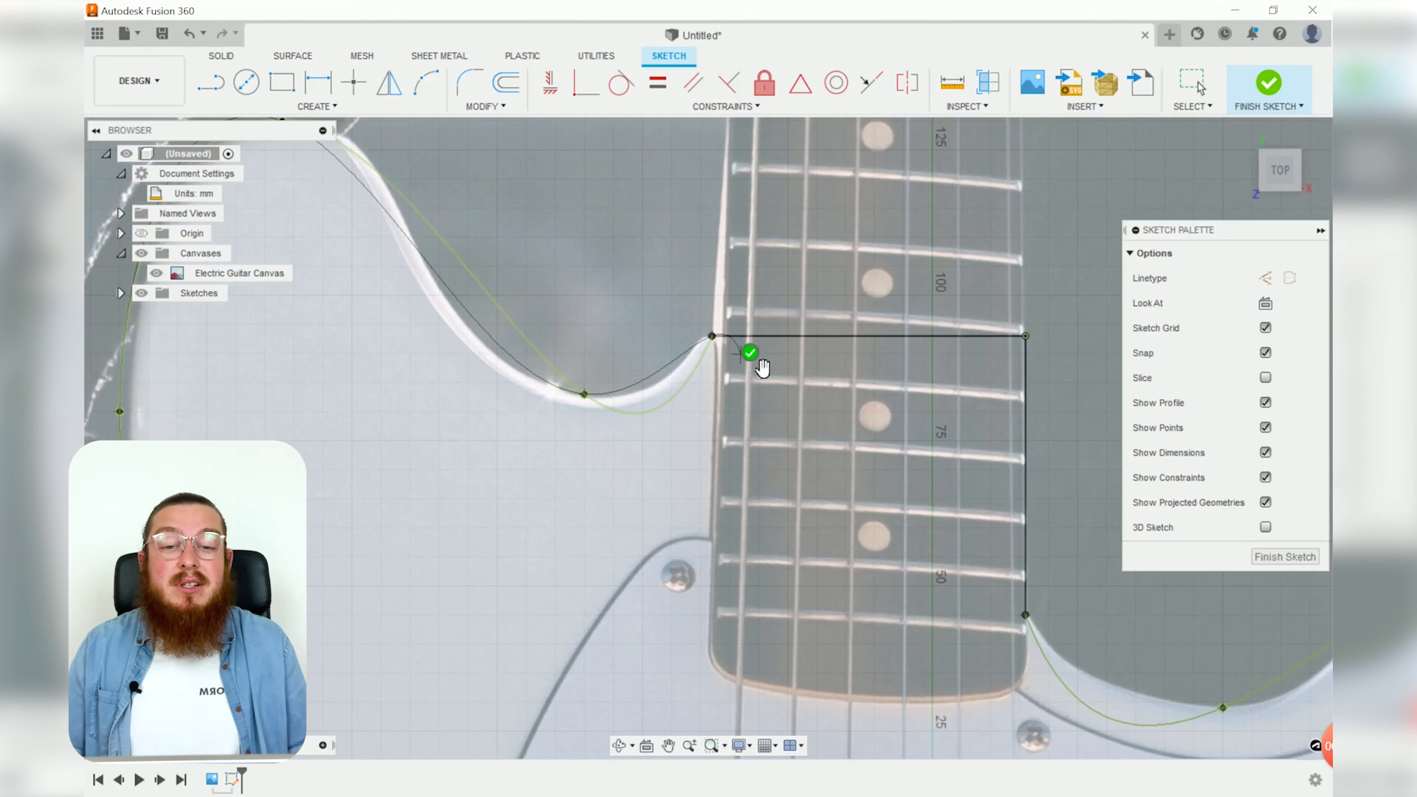
click(758, 360)
scroll(806, 438, down, 4)
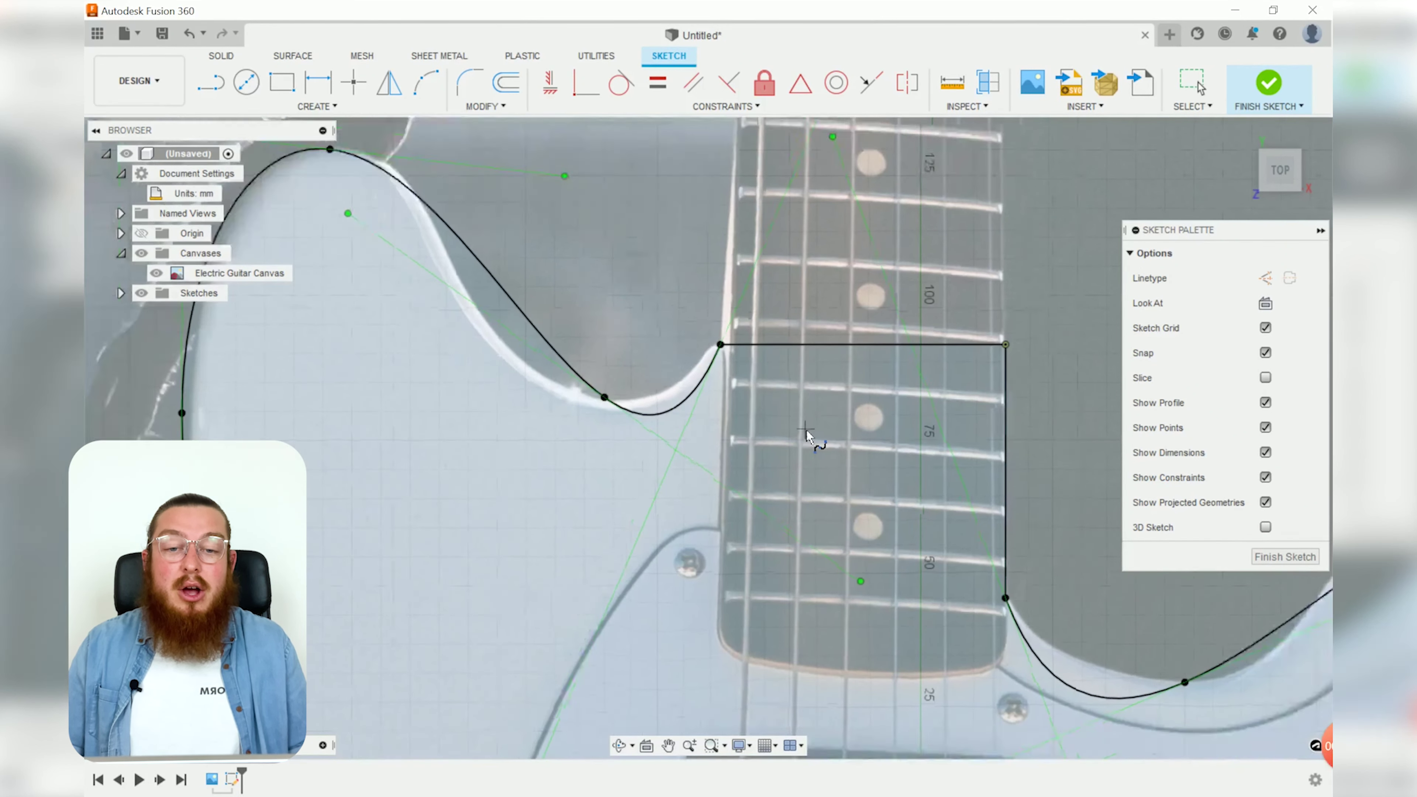
key(Escape)
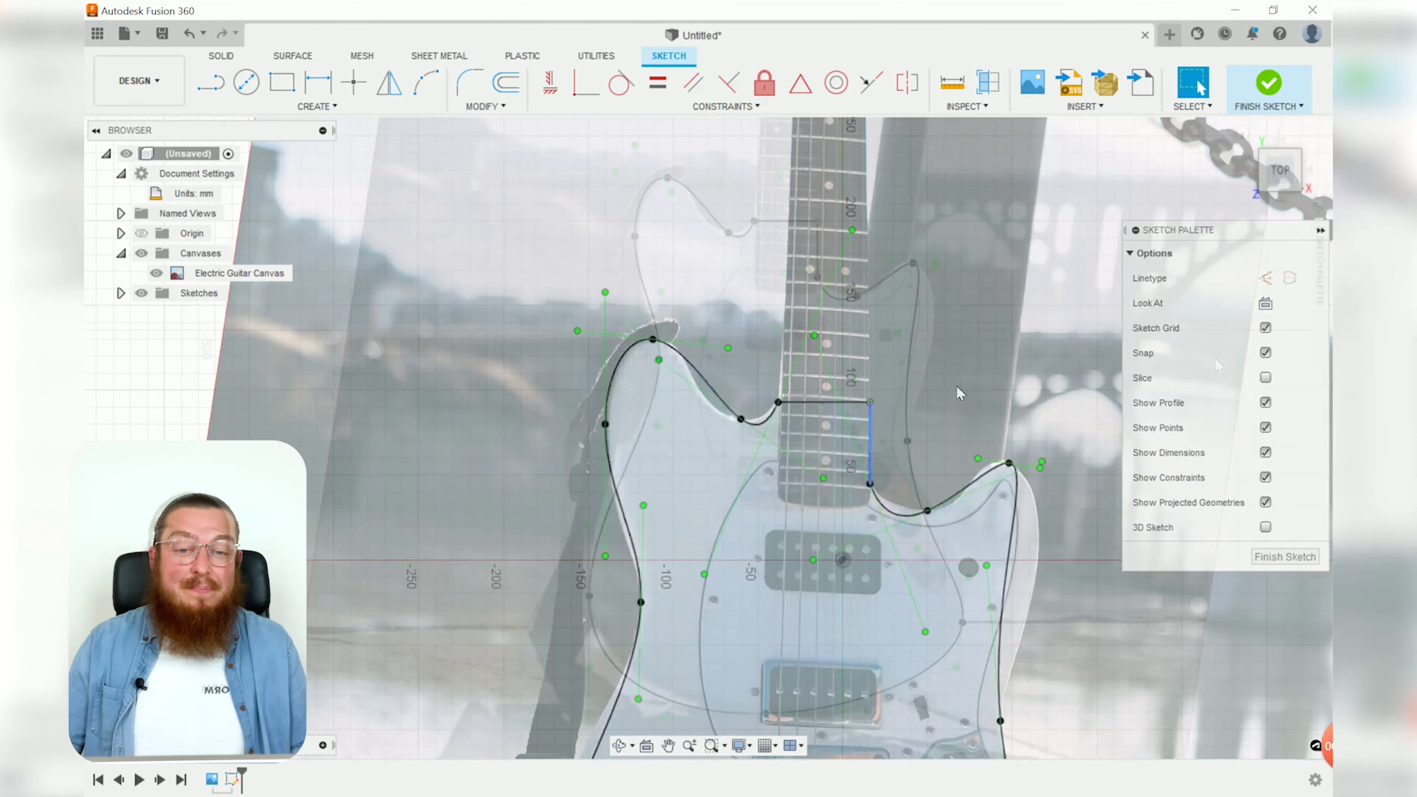
Adjust the spline's tangent handle at the right neck joint to about X 21, Y 27 mm, fitting the curve to the cutaway.
scroll(934, 342, up, 4)
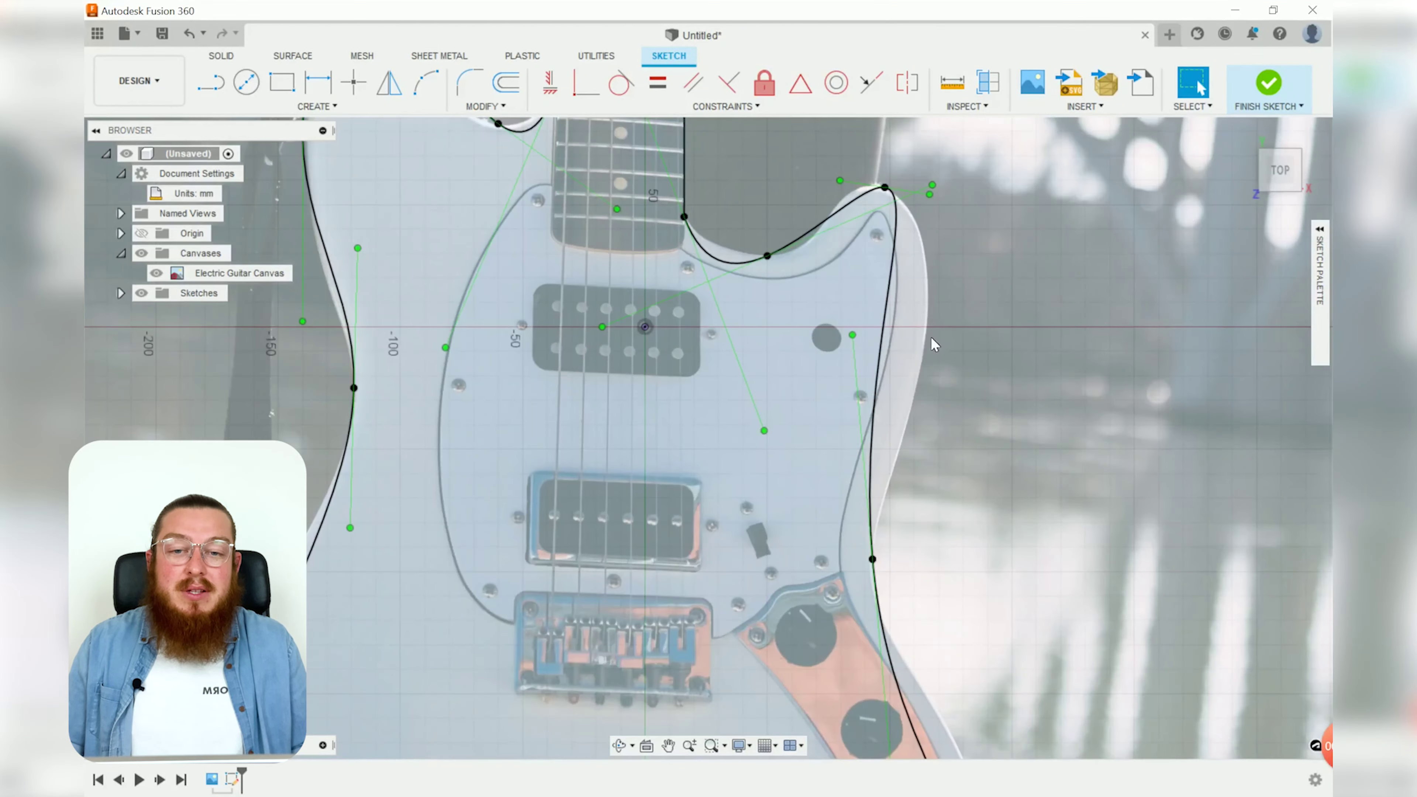
scroll(761, 349, up, 3)
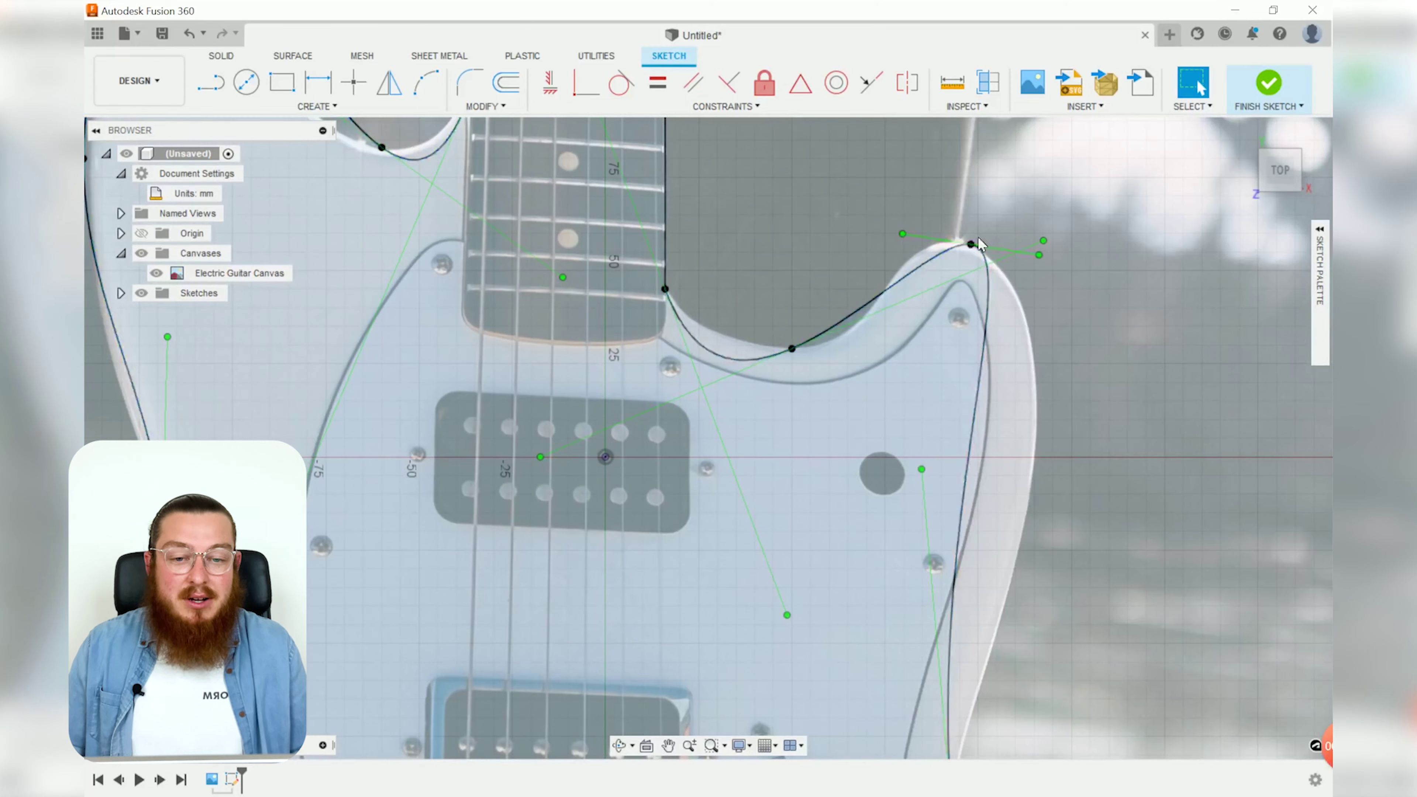
scroll(1043, 511, down, 5)
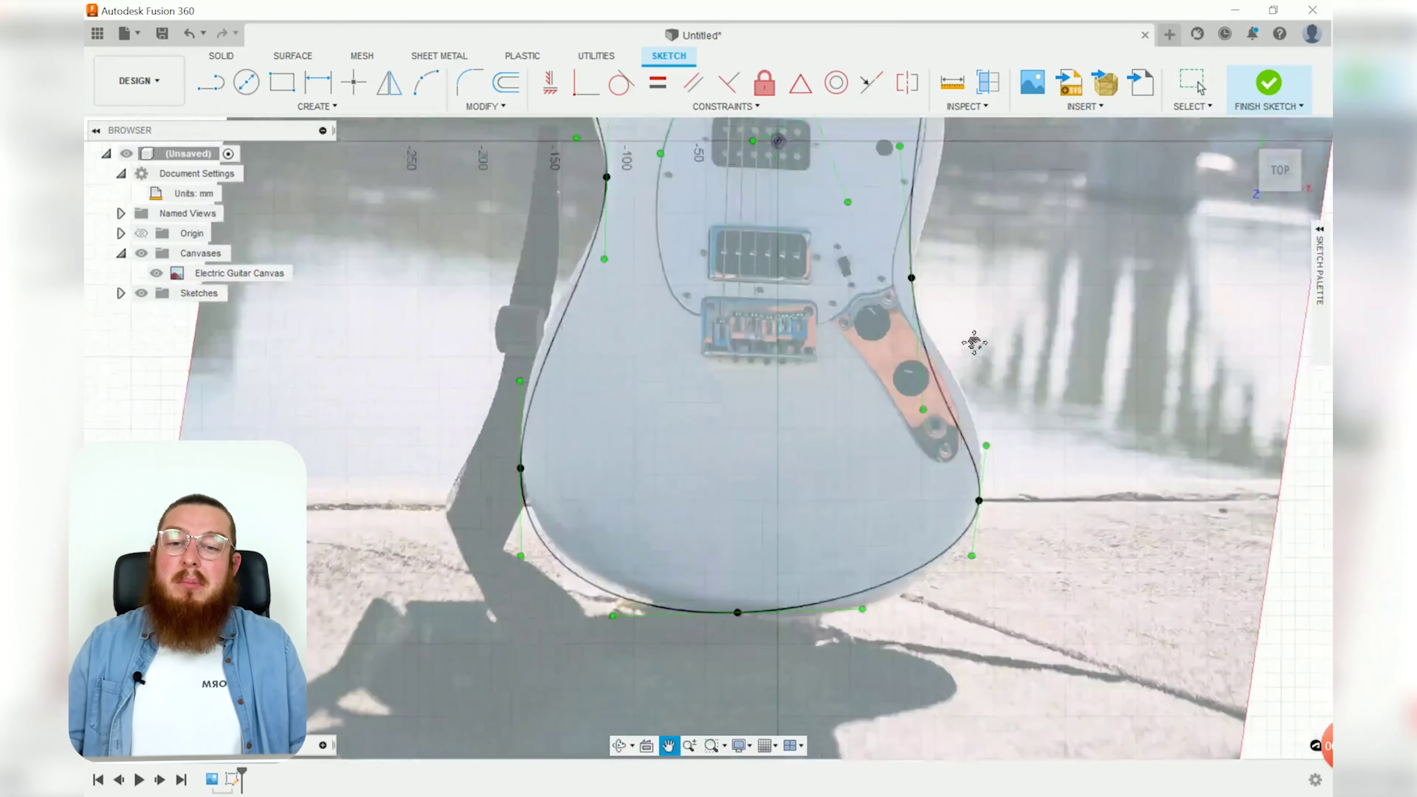
middle_drag(1115, 301, 1122, 539)
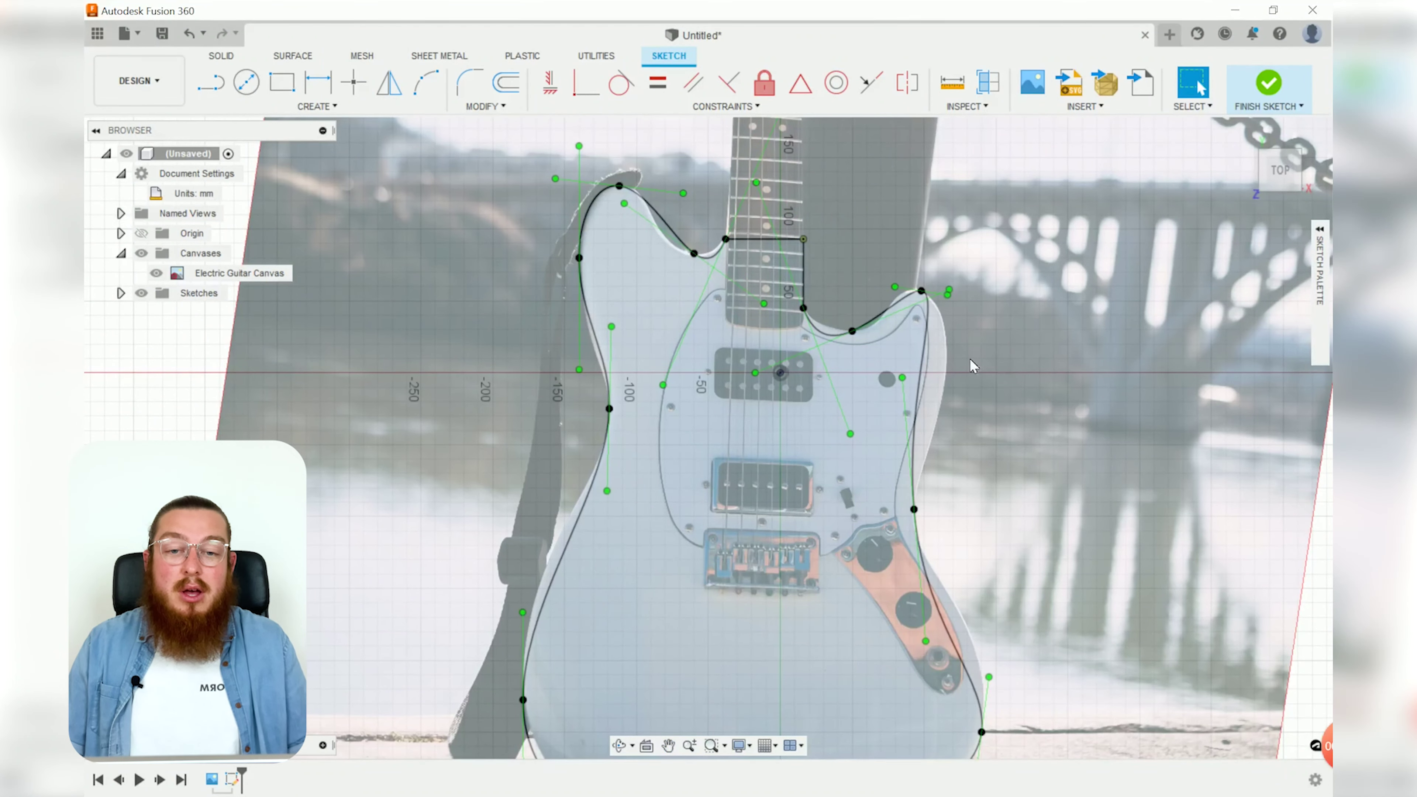
scroll(831, 332, up, 5)
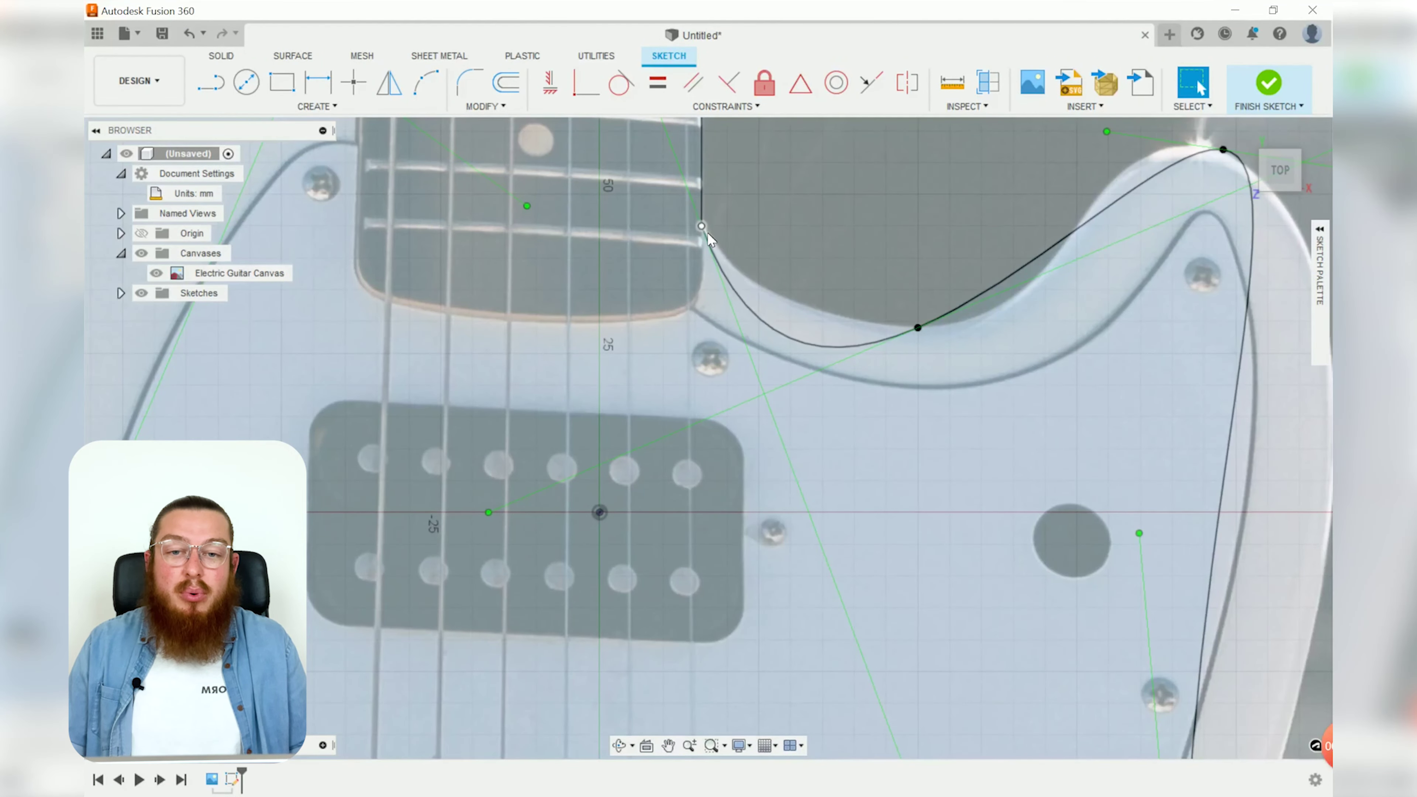
click(701, 226)
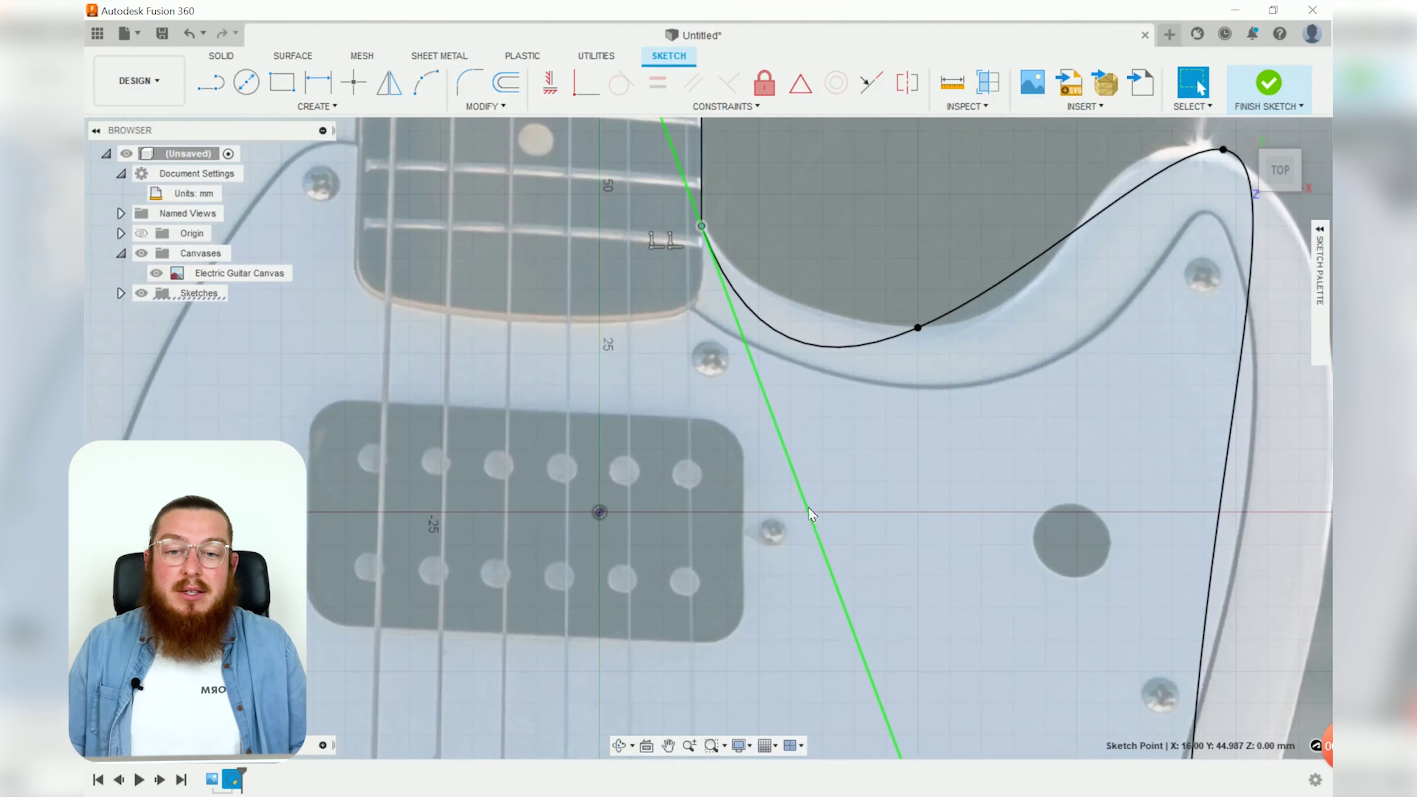
scroll(782, 390, down, 3)
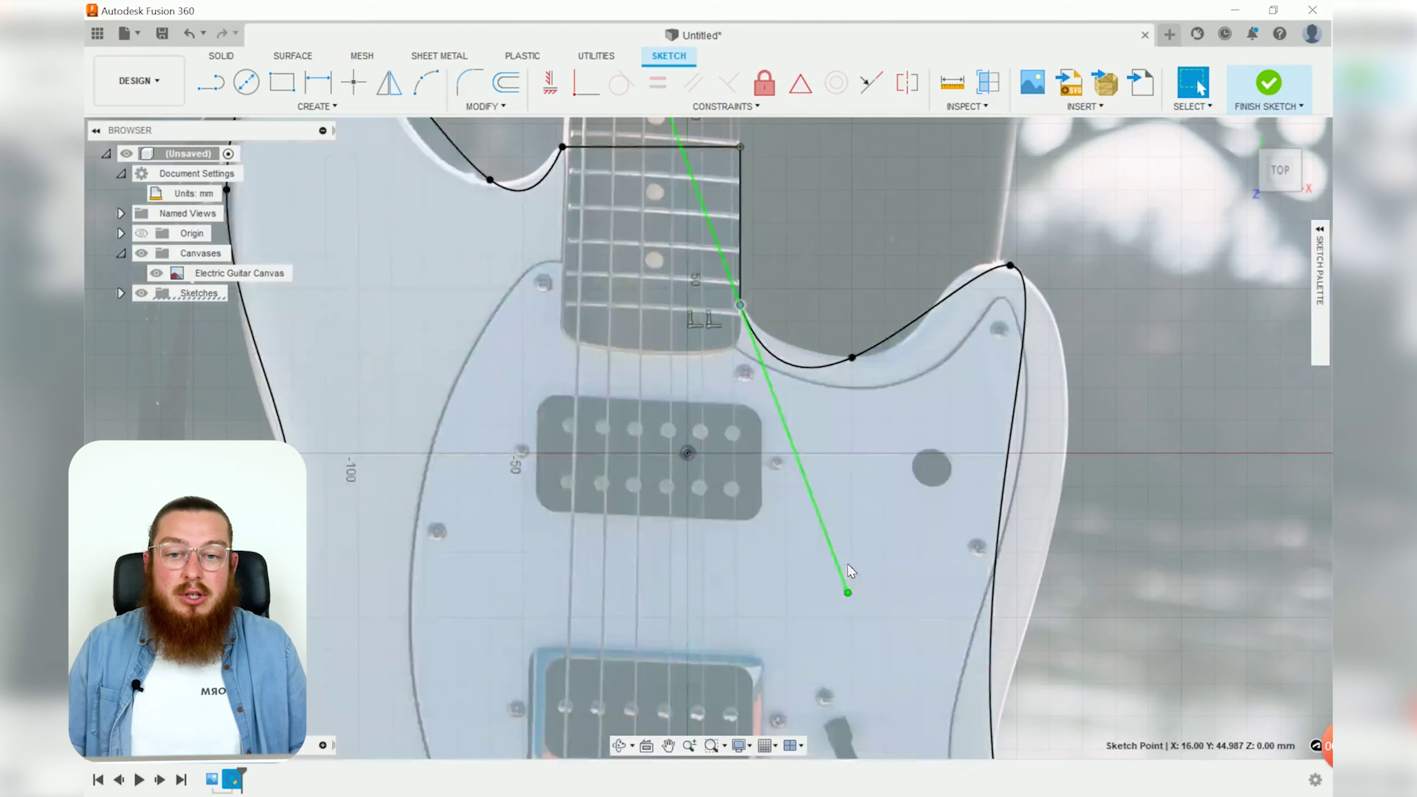
drag(847, 592, 778, 350)
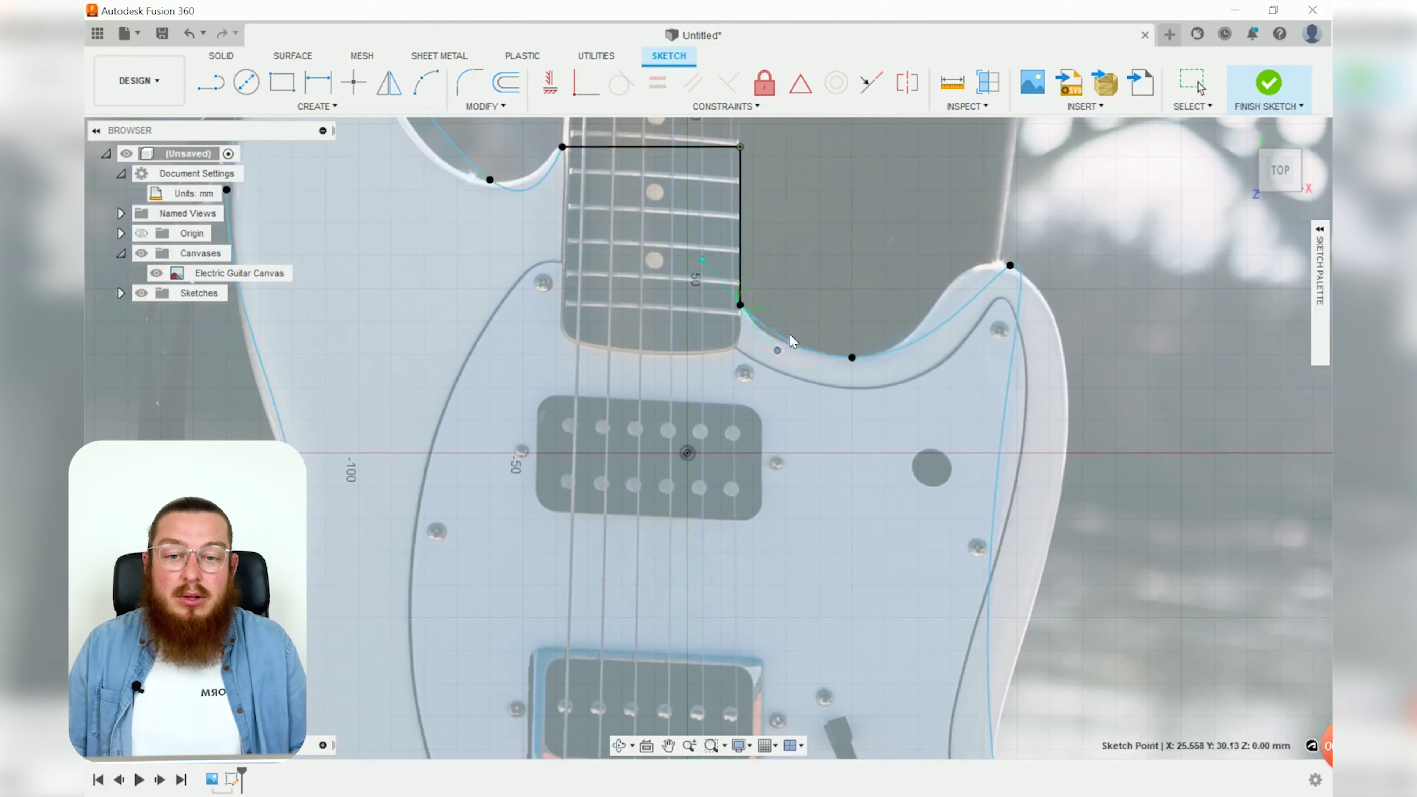
scroll(784, 349, up, 3)
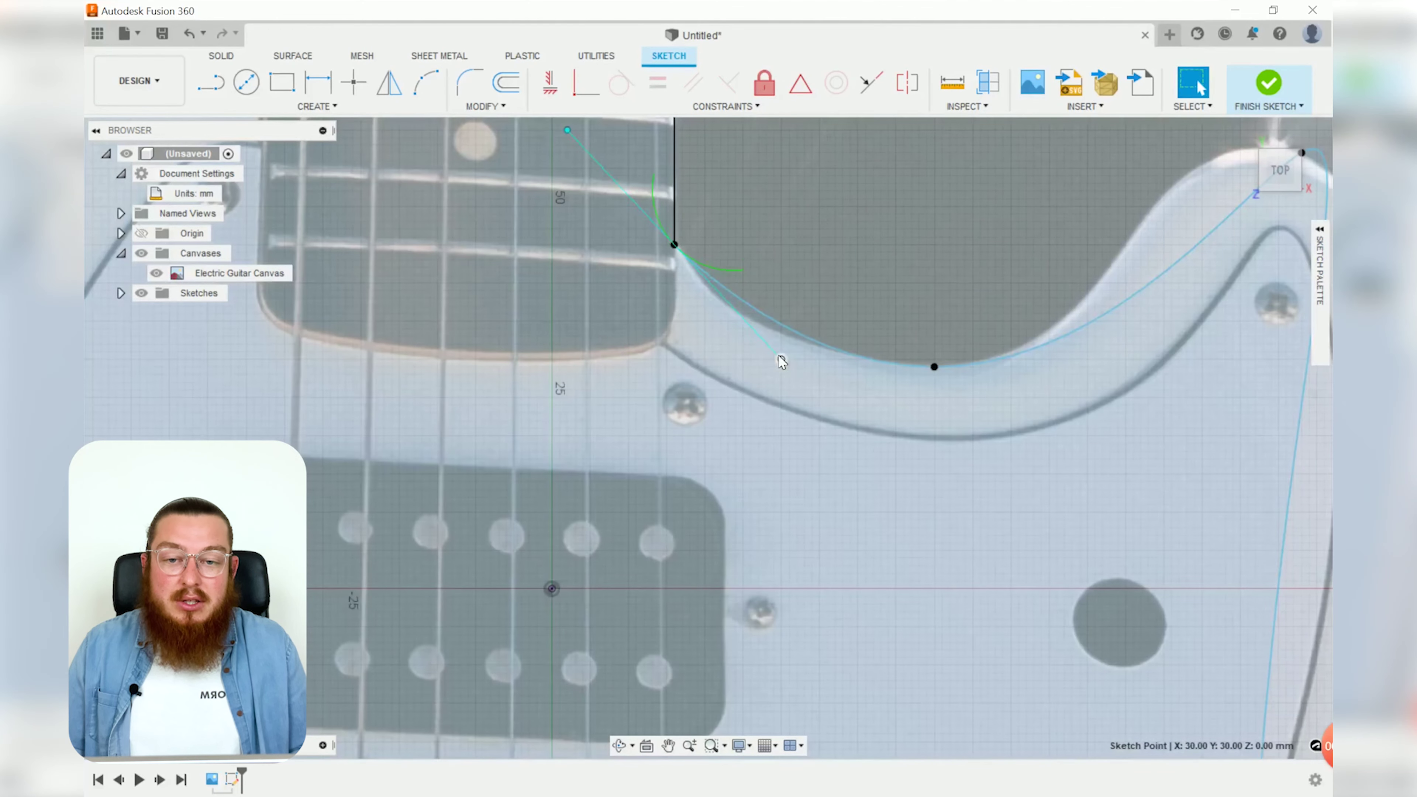
drag(780, 359, 718, 382)
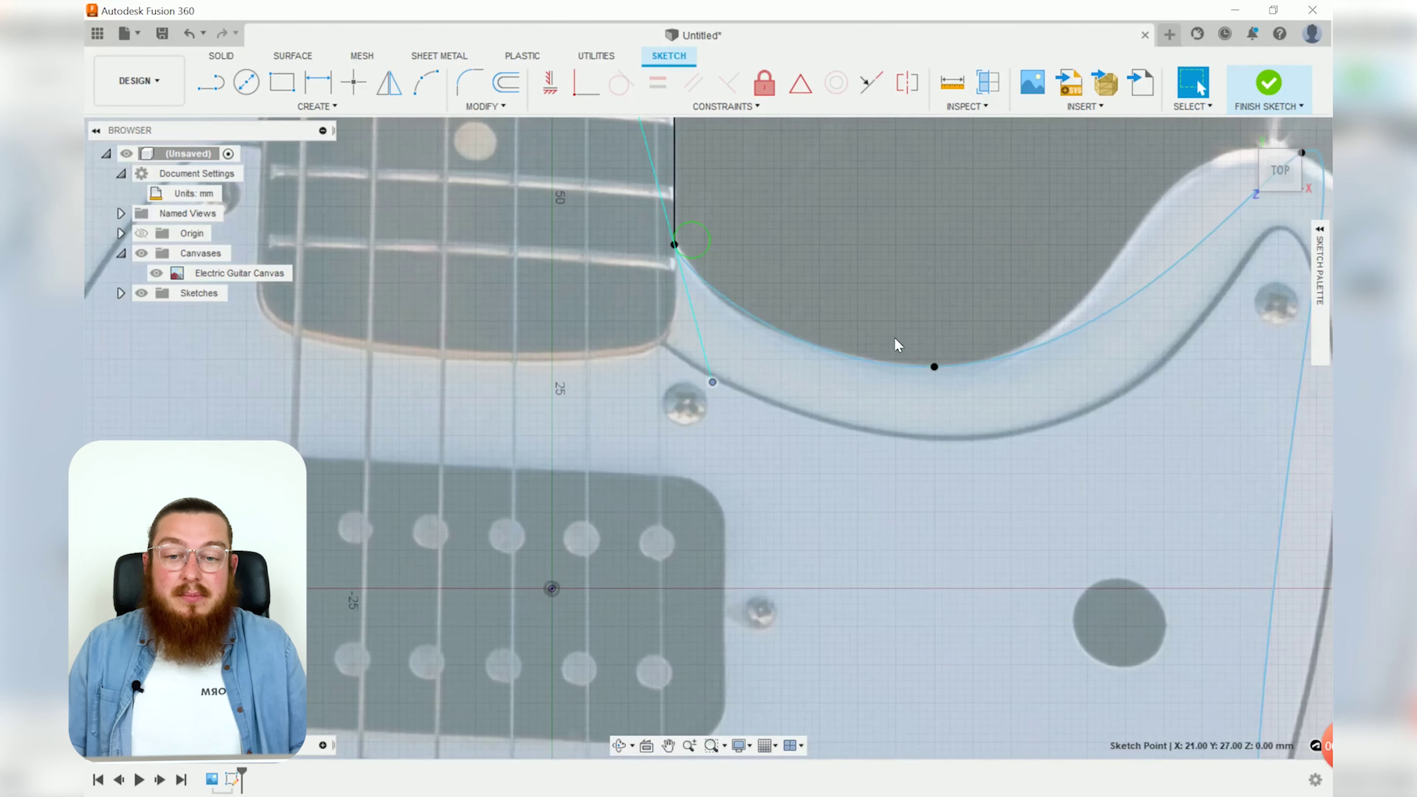
Tilt the tangent handle at the right cutaway's lowest point, placing its outer end at about X 113, Y 37 mm.
middle_drag(894, 338, 711, 363)
click(750, 385)
click(750, 391)
scroll(833, 399, down, 3)
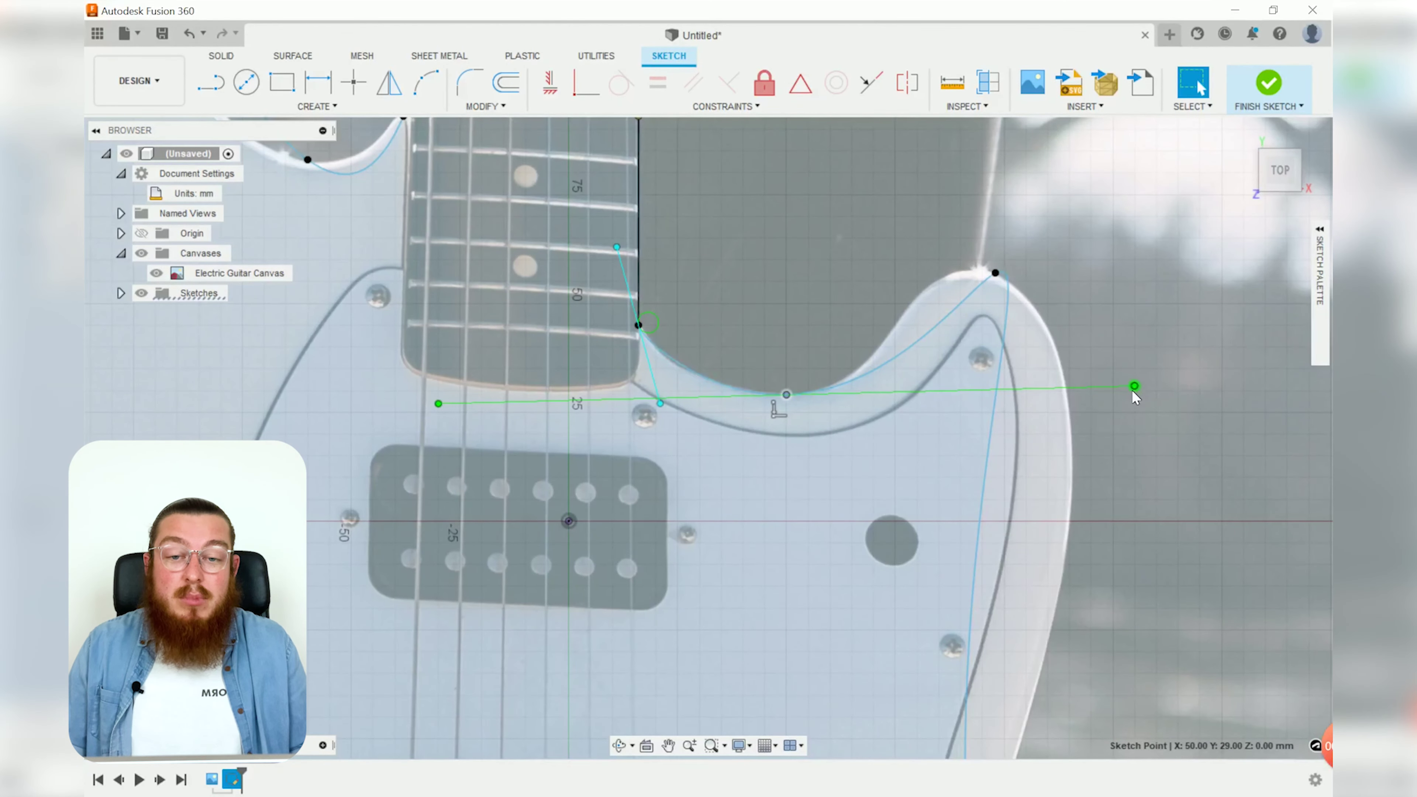
drag(1134, 386, 1058, 364)
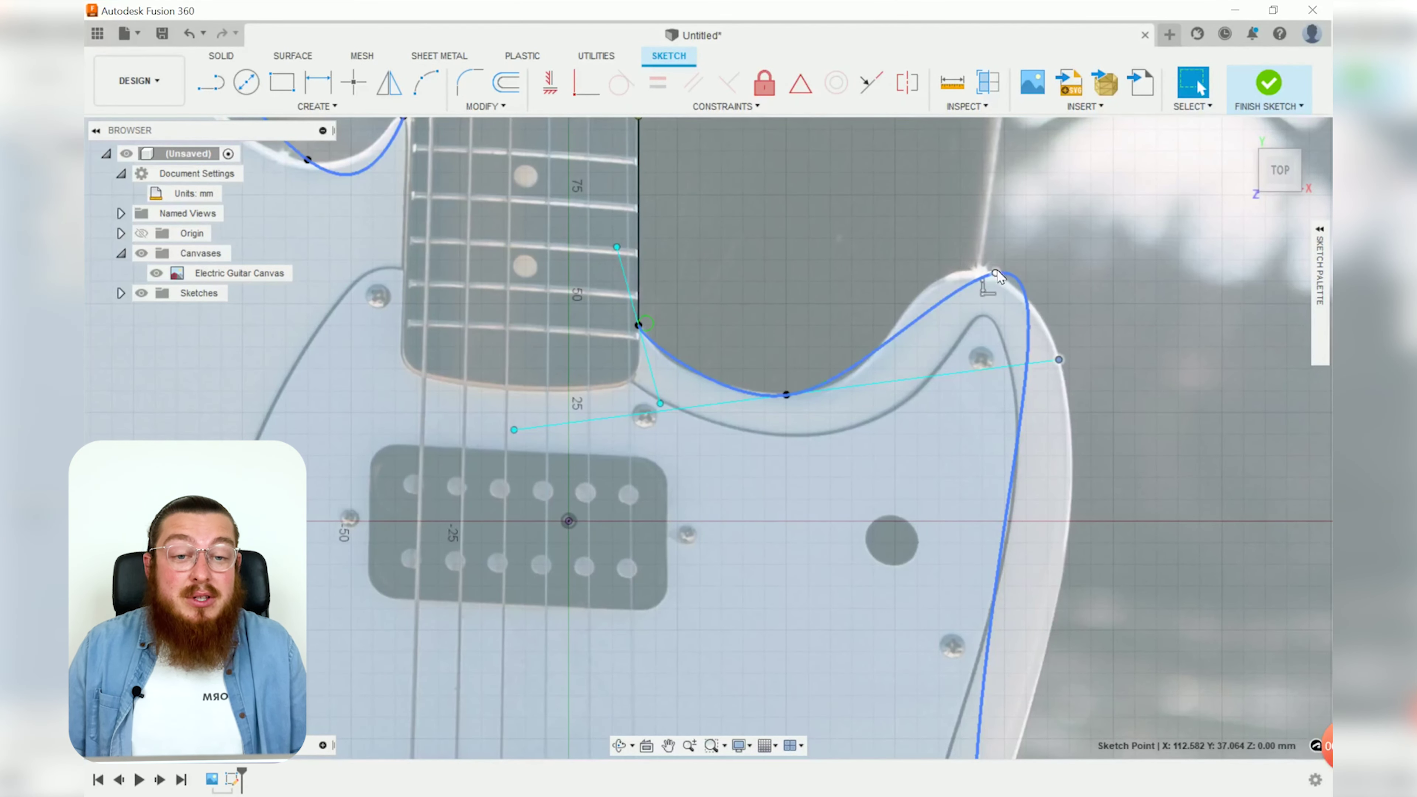
Lengthen the tangent handle at the right horn tip to about X 130, Y 45 mm so the spline wraps around the horn.
click(996, 273)
drag(1053, 291, 1135, 325)
scroll(1115, 323, up, 4)
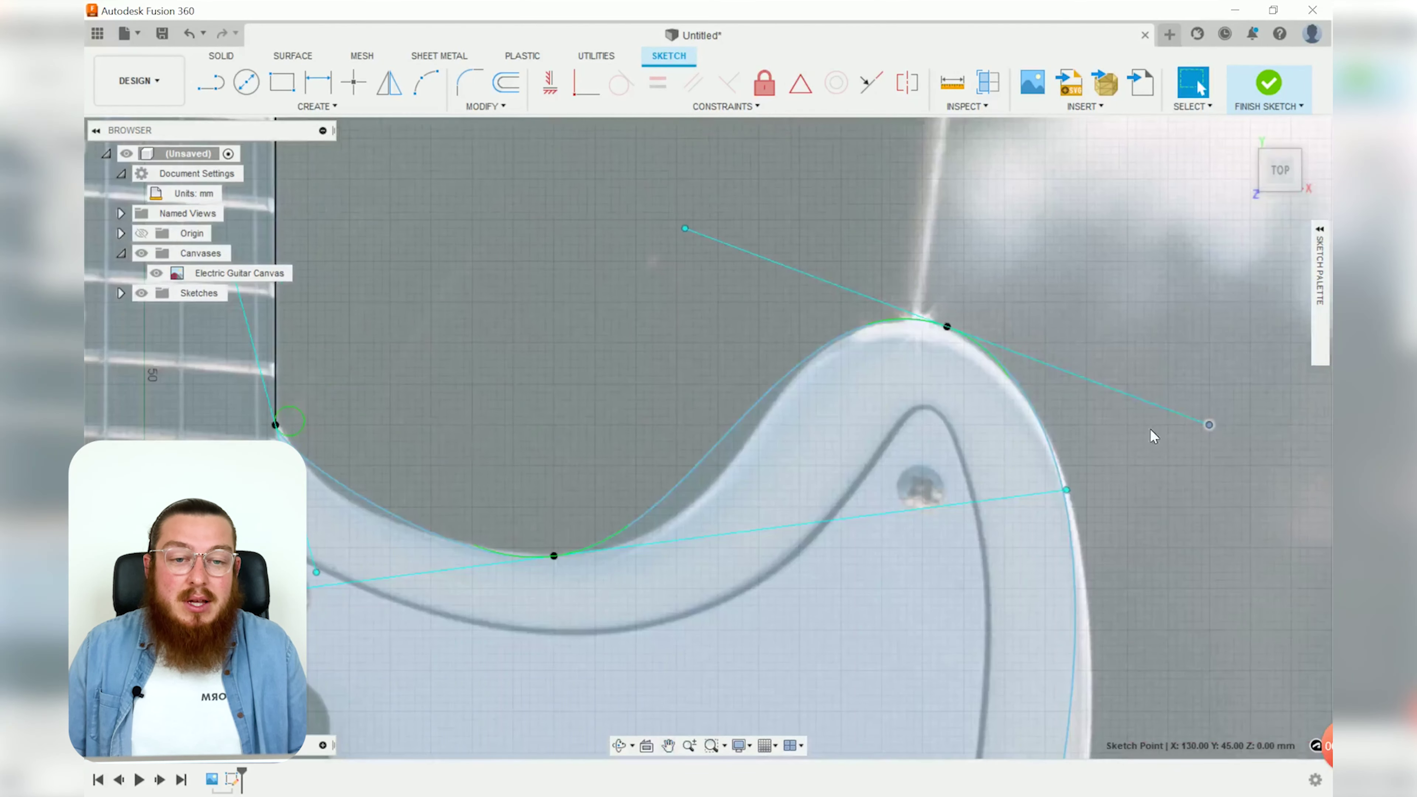
Adjust the spline's tangent handles along the right waist and right lower bout to match the guitar body's edge.
middle_drag(1171, 529, 1018, 158)
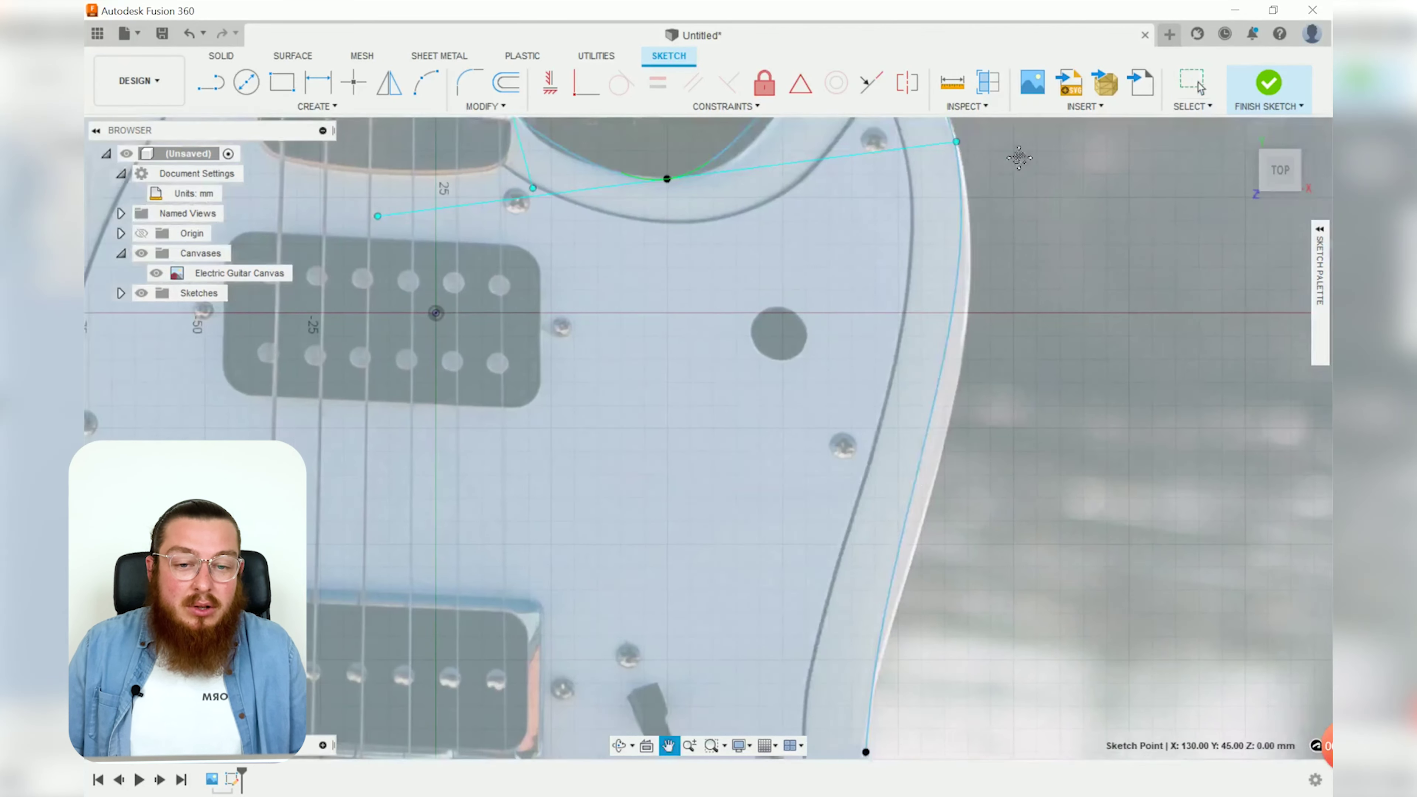
scroll(931, 529, down, 5)
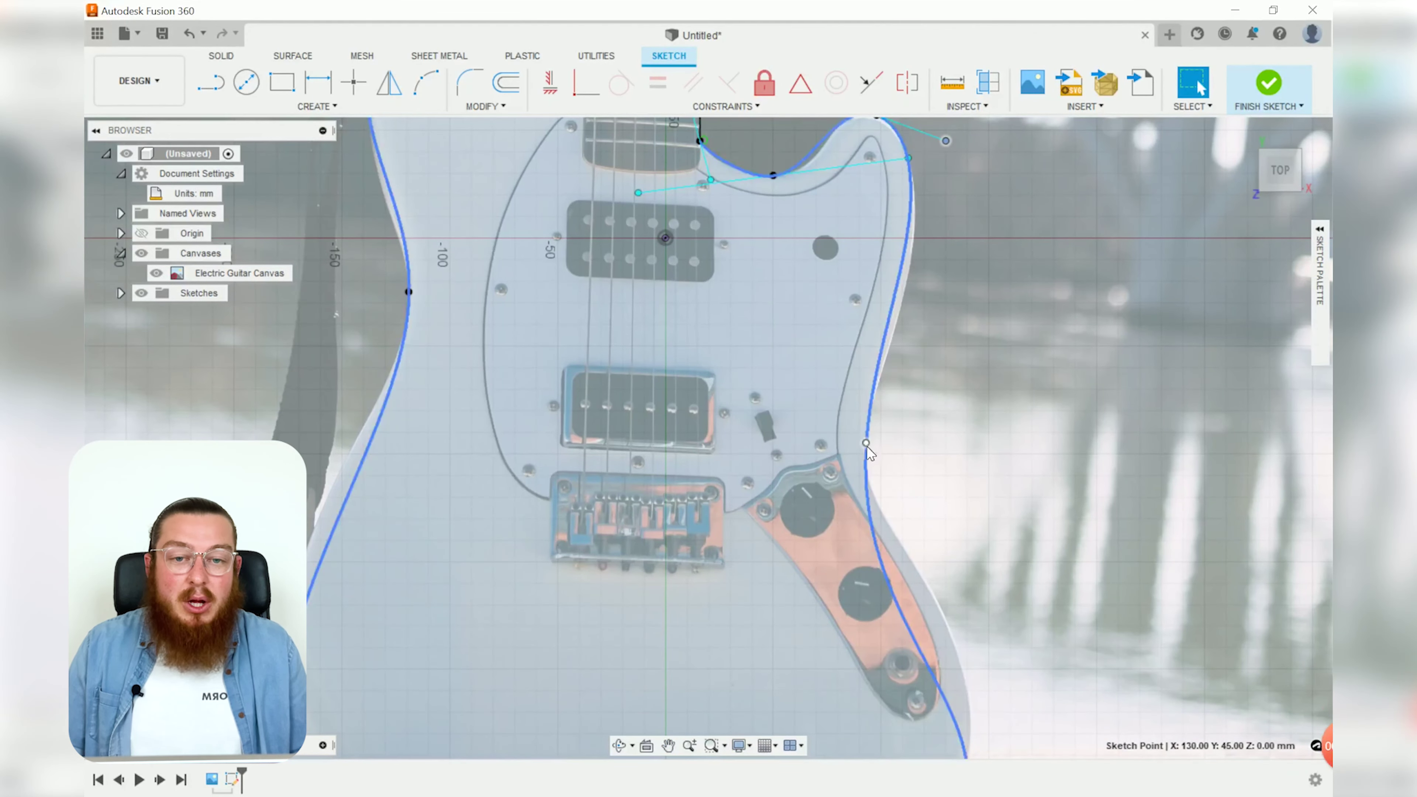
click(866, 444)
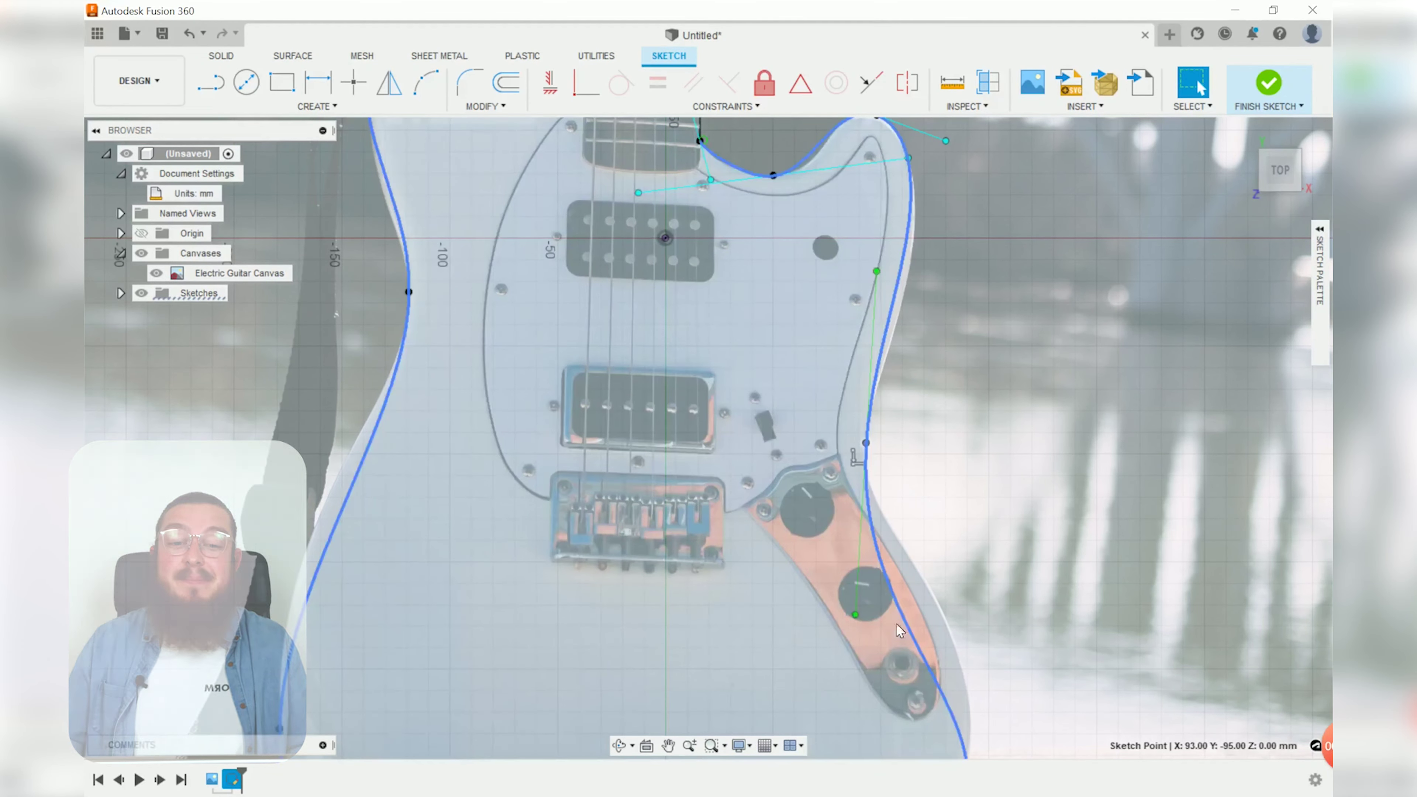
scroll(895, 623, up, 3)
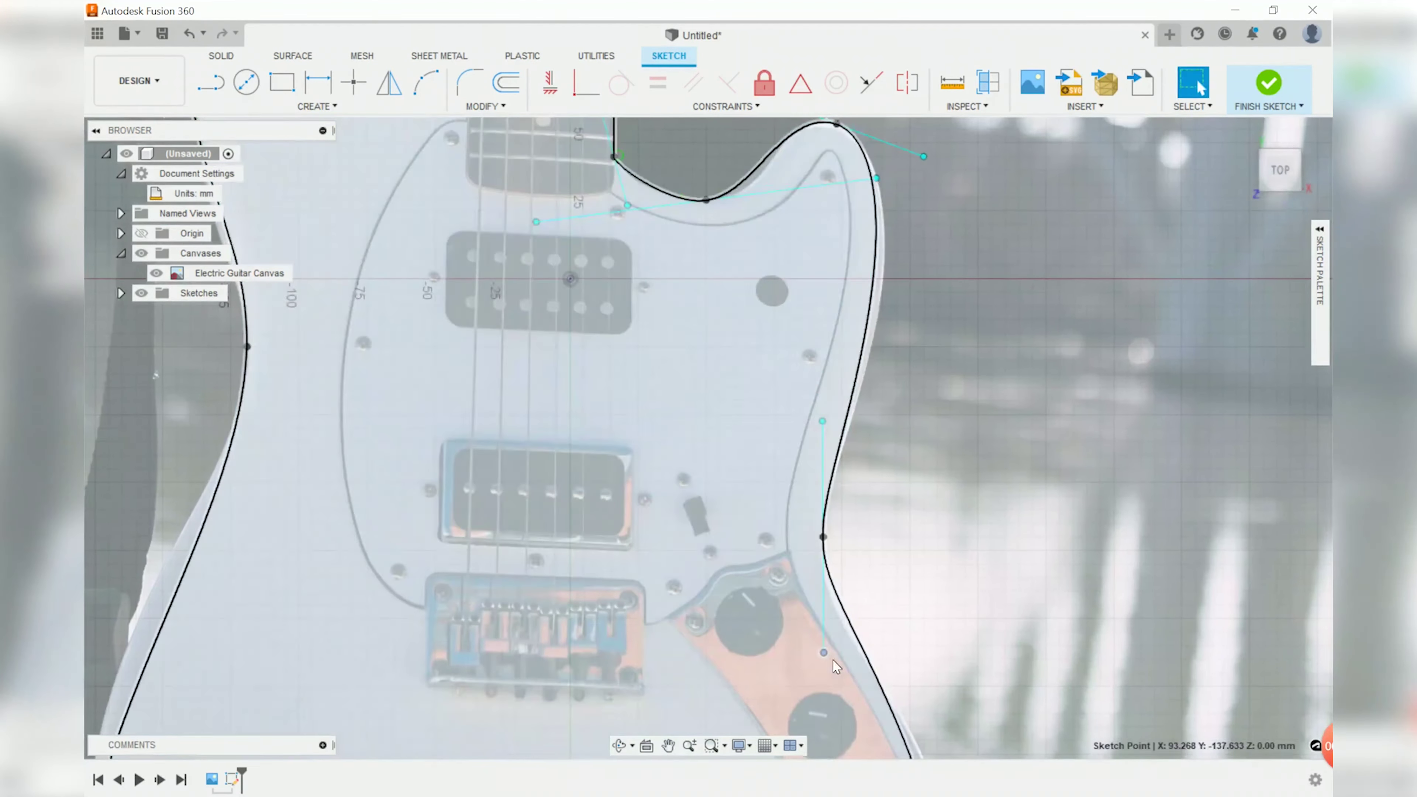
scroll(832, 659, down, 3)
middle_drag(832, 659, 794, 328)
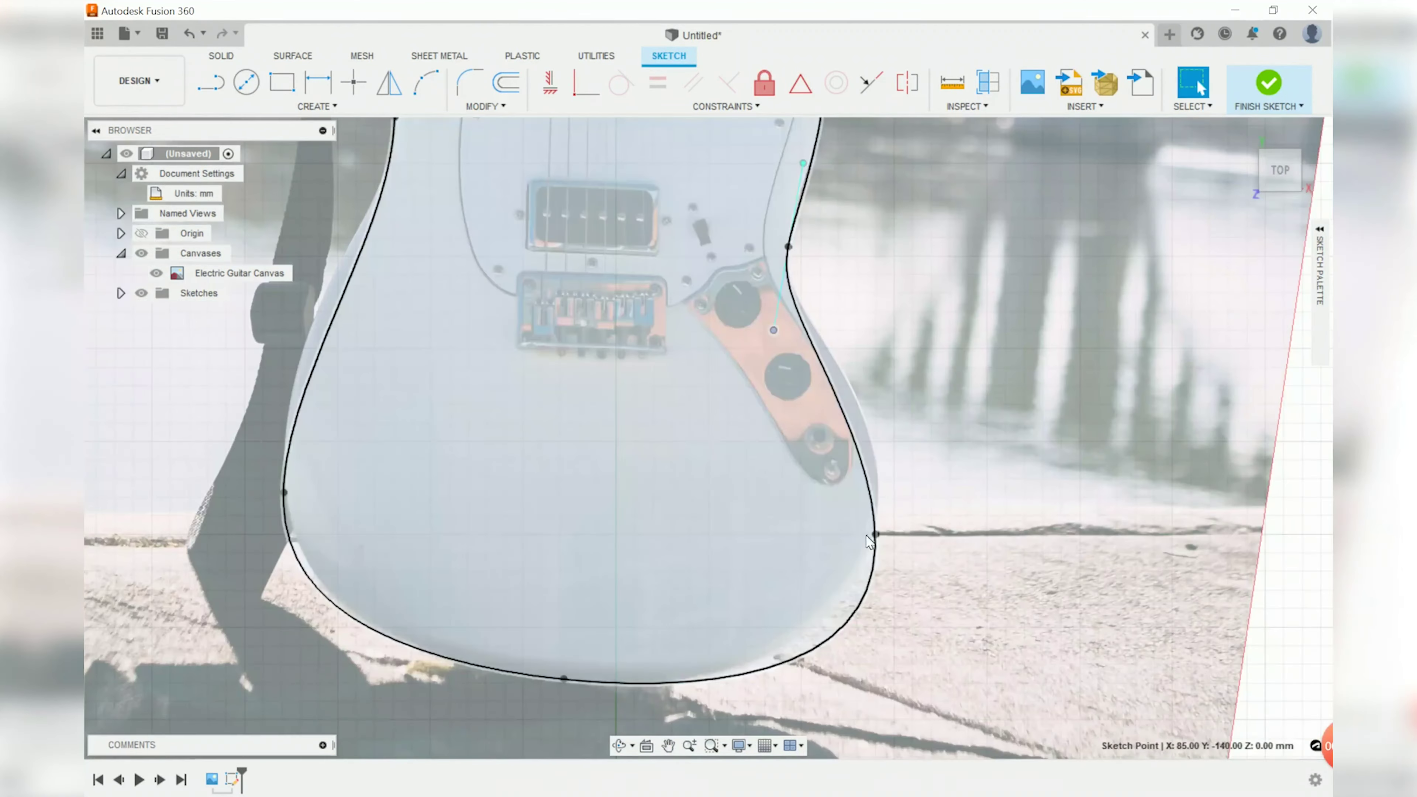
scroll(854, 526, up, 3)
drag(812, 658, 836, 668)
Adjust the tangent handles at the body's bottom point and left lower bout point to follow the canvas outline.
middle_drag(474, 703, 906, 548)
click(881, 564)
drag(1080, 579, 1096, 586)
click(497, 317)
middle_drag(498, 316, 671, 522)
drag(676, 662, 680, 681)
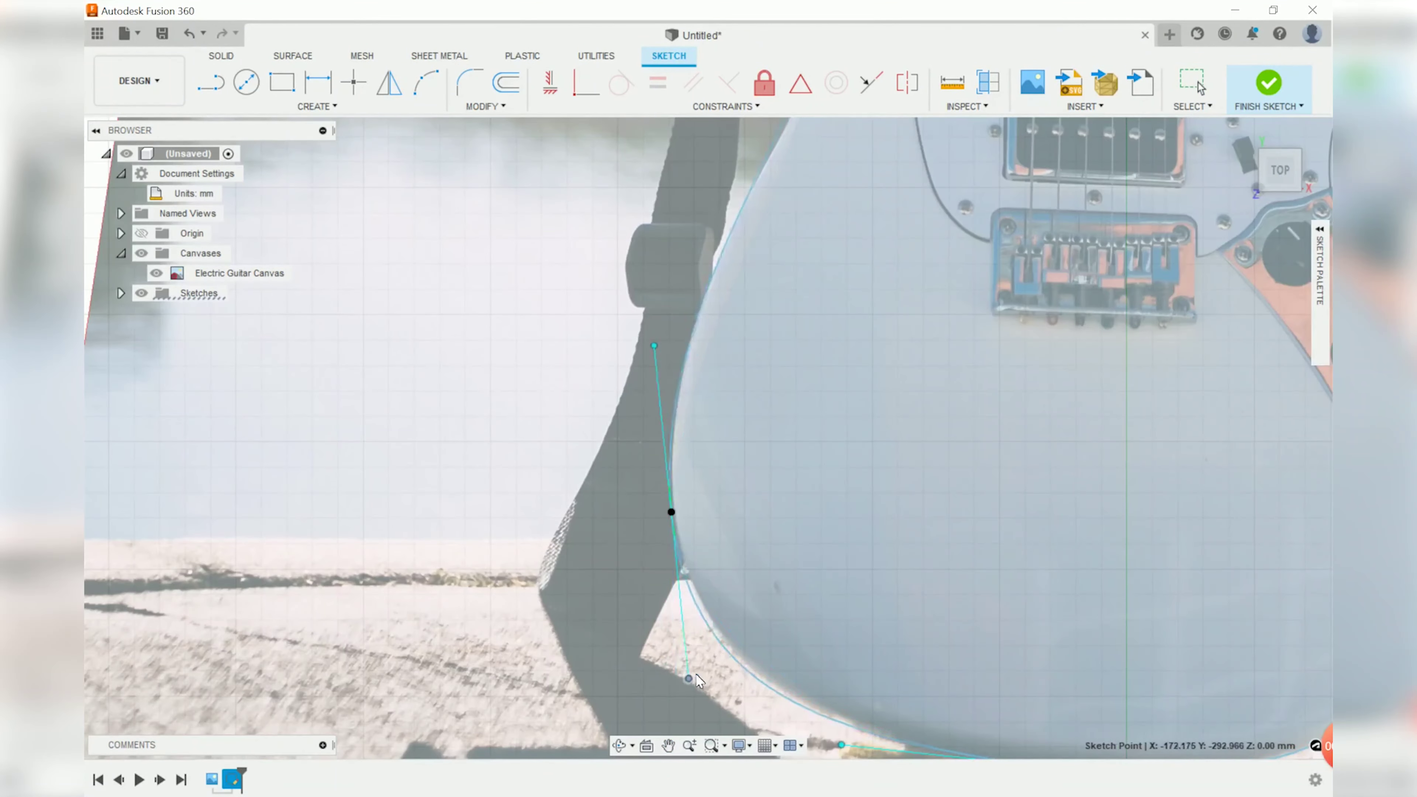
Adjust the tangent handles at the left waist and the left horn's outer edge to follow the body outline.
middle_drag(781, 167, 659, 533)
click(695, 377)
middle_drag(669, 381, 645, 457)
drag(653, 591, 667, 570)
middle_drag(663, 312, 658, 541)
scroll(642, 413, up, 3)
scroll(591, 329, down, 3)
mouse_move(596, 162)
mouse_down()
mouse_move(612, 147)
mouse_move(597, 170)
mouse_up()
Adjust the tangent handles at the left horn tip and the left cutaway's lowest point to match the canvas.
scroll(719, 319, up, 3)
click(648, 197)
drag(845, 203, 823, 187)
click(883, 407)
drag(1143, 514, 1130, 419)
Refine the right neck joint and right cutaway handles, moving the cutaway handle's outer end to about X 135, Y 40 mm.
middle_drag(1227, 559, 763, 459)
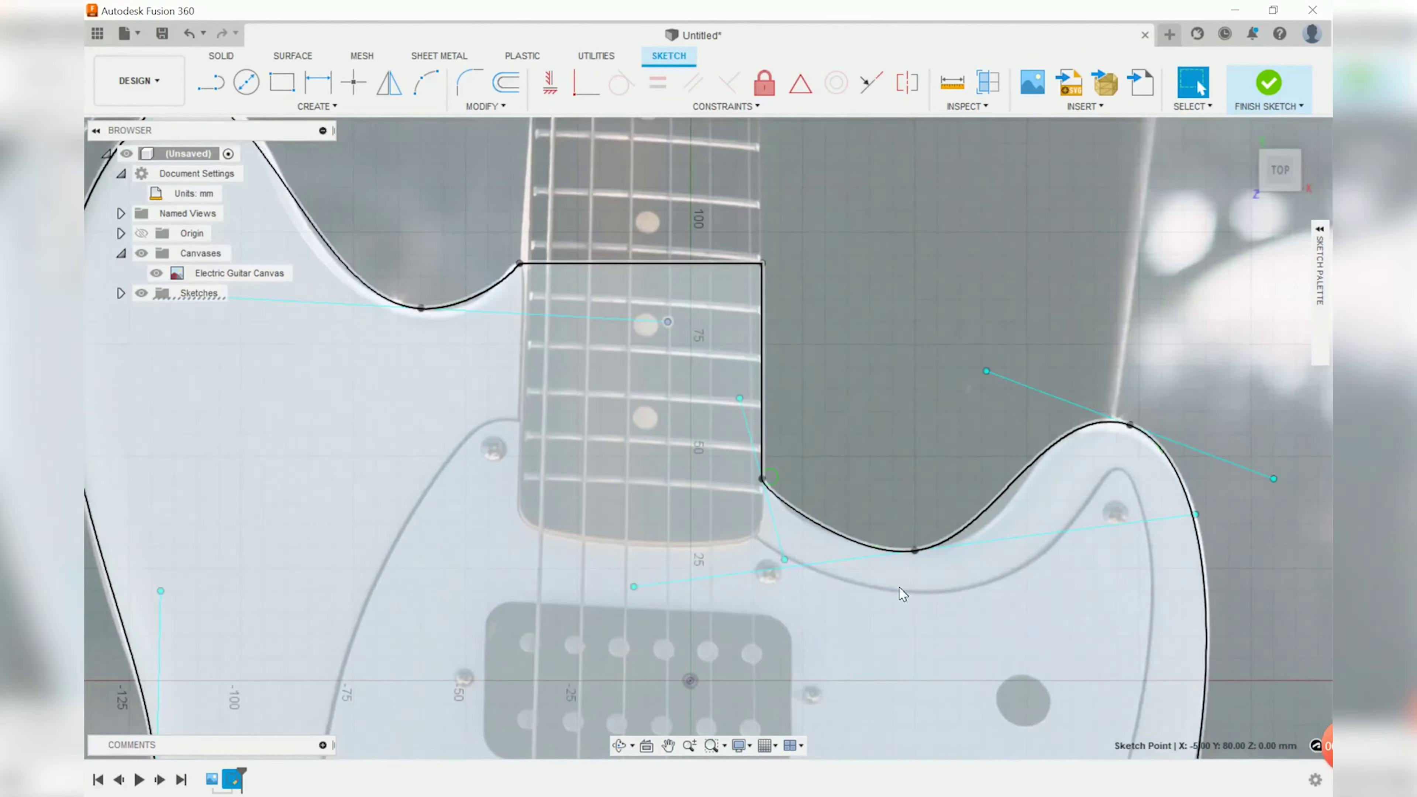
scroll(907, 599, up, 3)
click(914, 481)
scroll(955, 602, down, 2)
middle_drag(955, 602, 670, 607)
drag(958, 488, 977, 444)
drag(498, 568, 470, 506)
drag(721, 325, 726, 323)
drag(977, 444, 1067, 472)
scroll(1065, 472, down, 3)
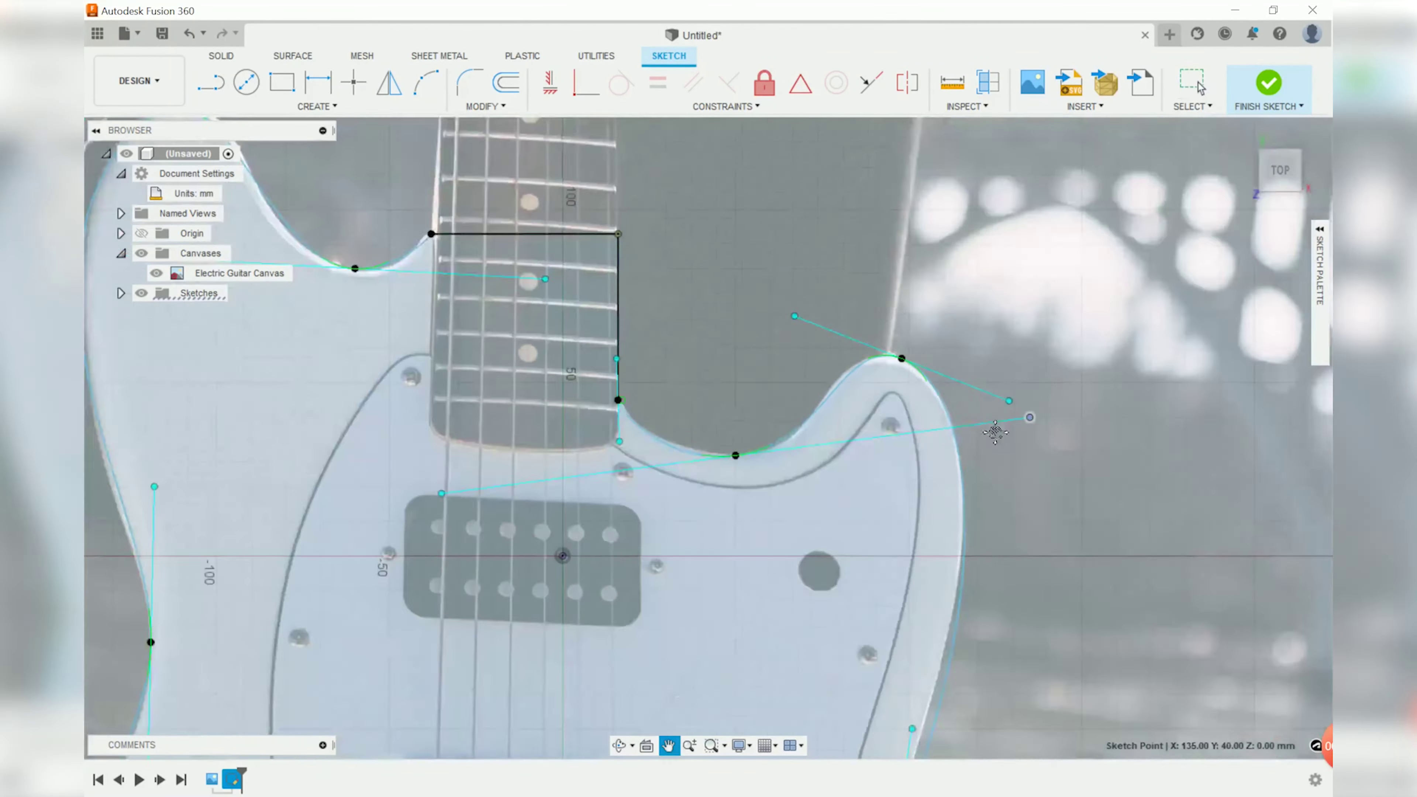
Refine the tangent handles on the right side of the body, from the waist down to the lower bout.
middle_drag(996, 430, 869, 241)
drag(784, 538, 768, 455)
scroll(767, 455, down, 3)
middle_drag(836, 659, 803, 458)
middle_drag(847, 551, 813, 385)
drag(845, 525, 838, 471)
Shorten the tangent handle at the body's bottom point so the spline follows the lower edge, and check the whole outline.
scroll(770, 485, down, 1)
middle_drag(773, 502, 958, 208)
drag(633, 562, 719, 575)
scroll(936, 623, down, 3)
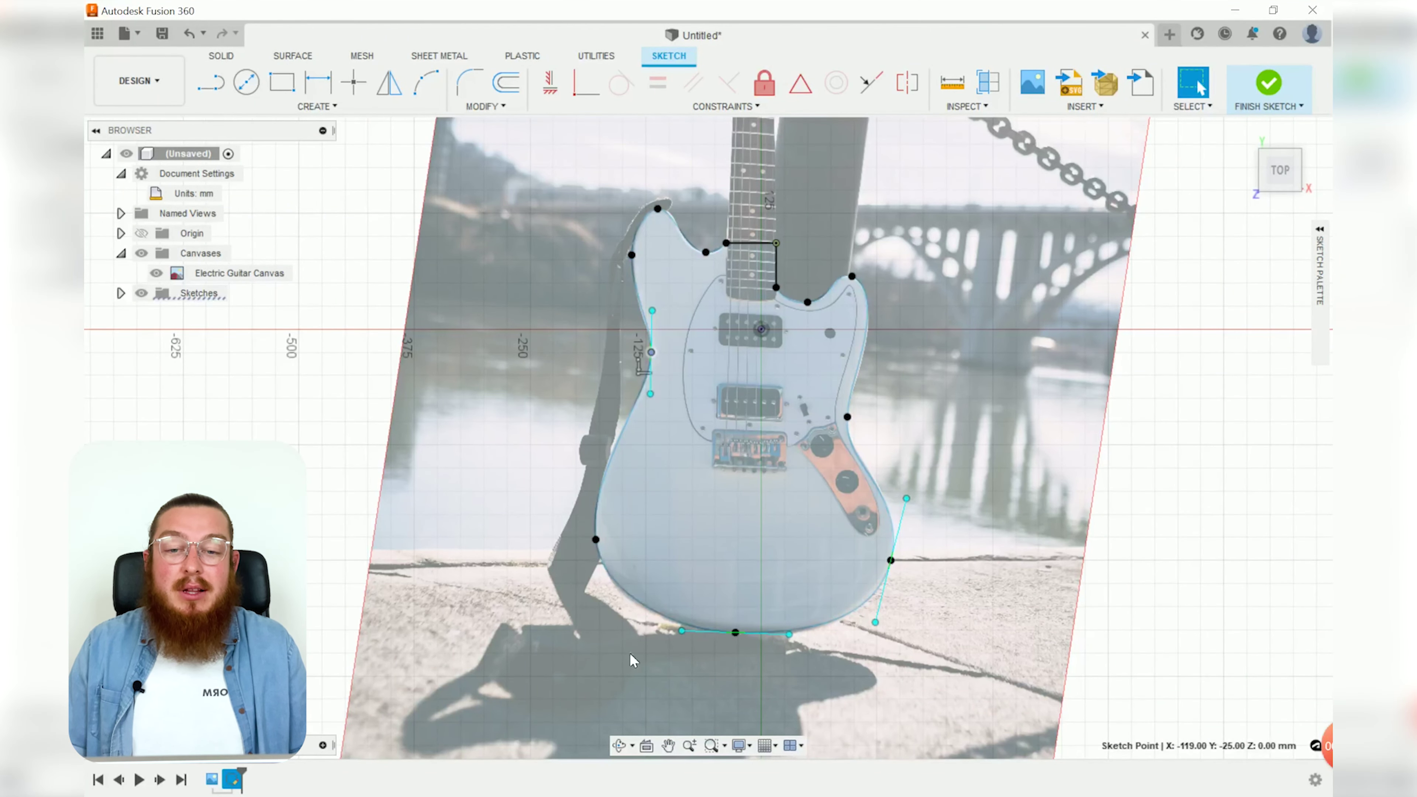
scroll(642, 391, up, 3)
middle_drag(662, 368, 477, 312)
scroll(762, 333, down, 3)
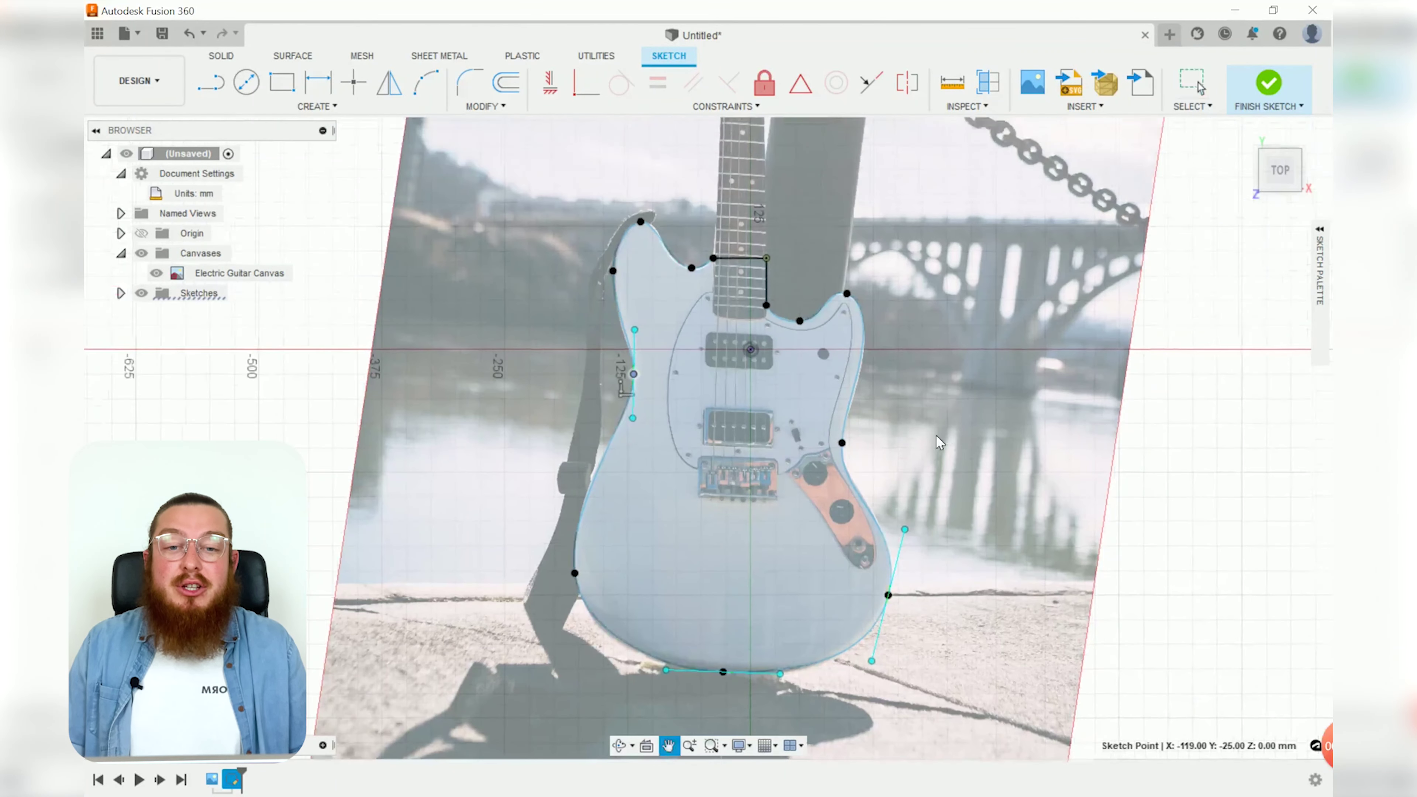
Lock the entire guitar body outline with a Fix constraint and finish the sketch.
drag(1010, 176, 509, 724)
click(770, 82)
click(1203, 217)
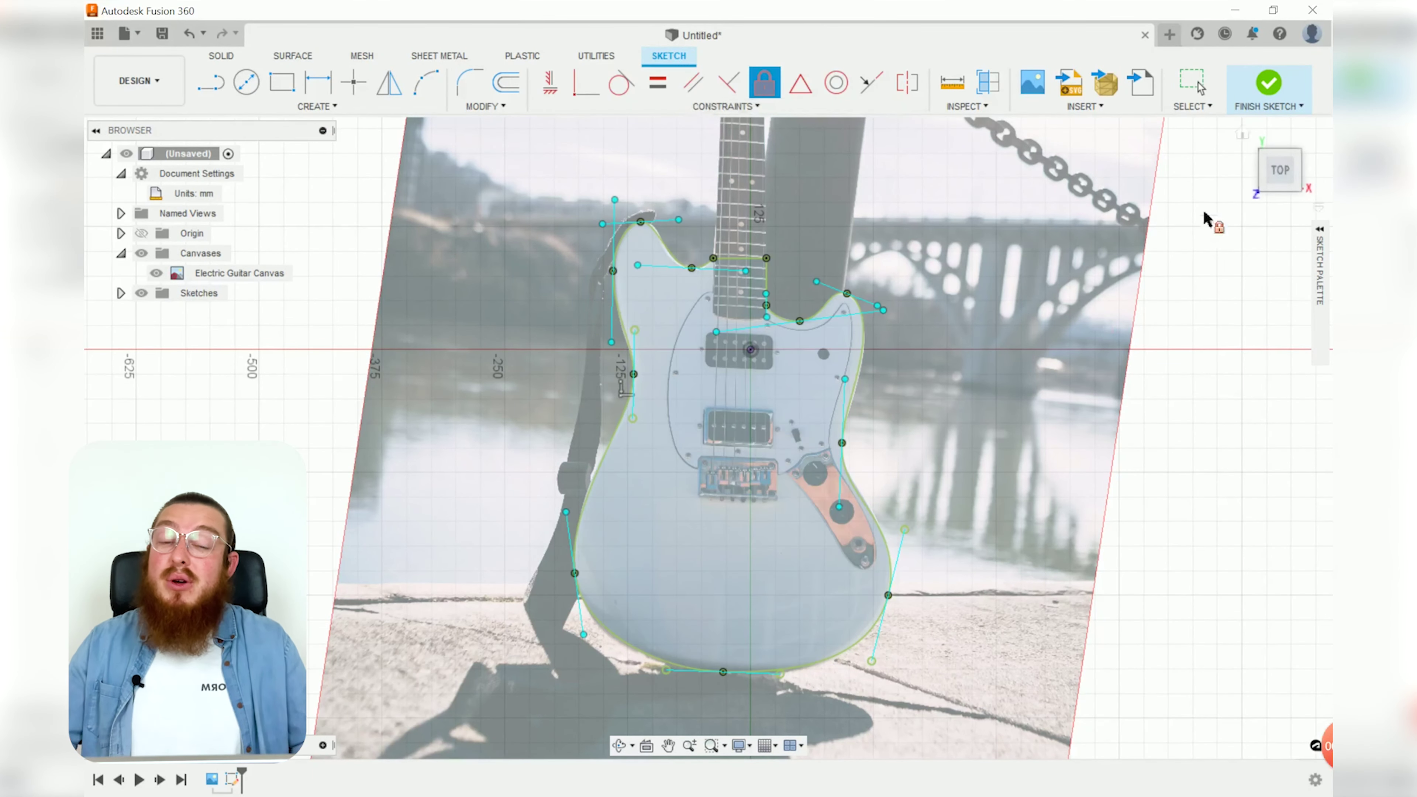
click(1266, 86)
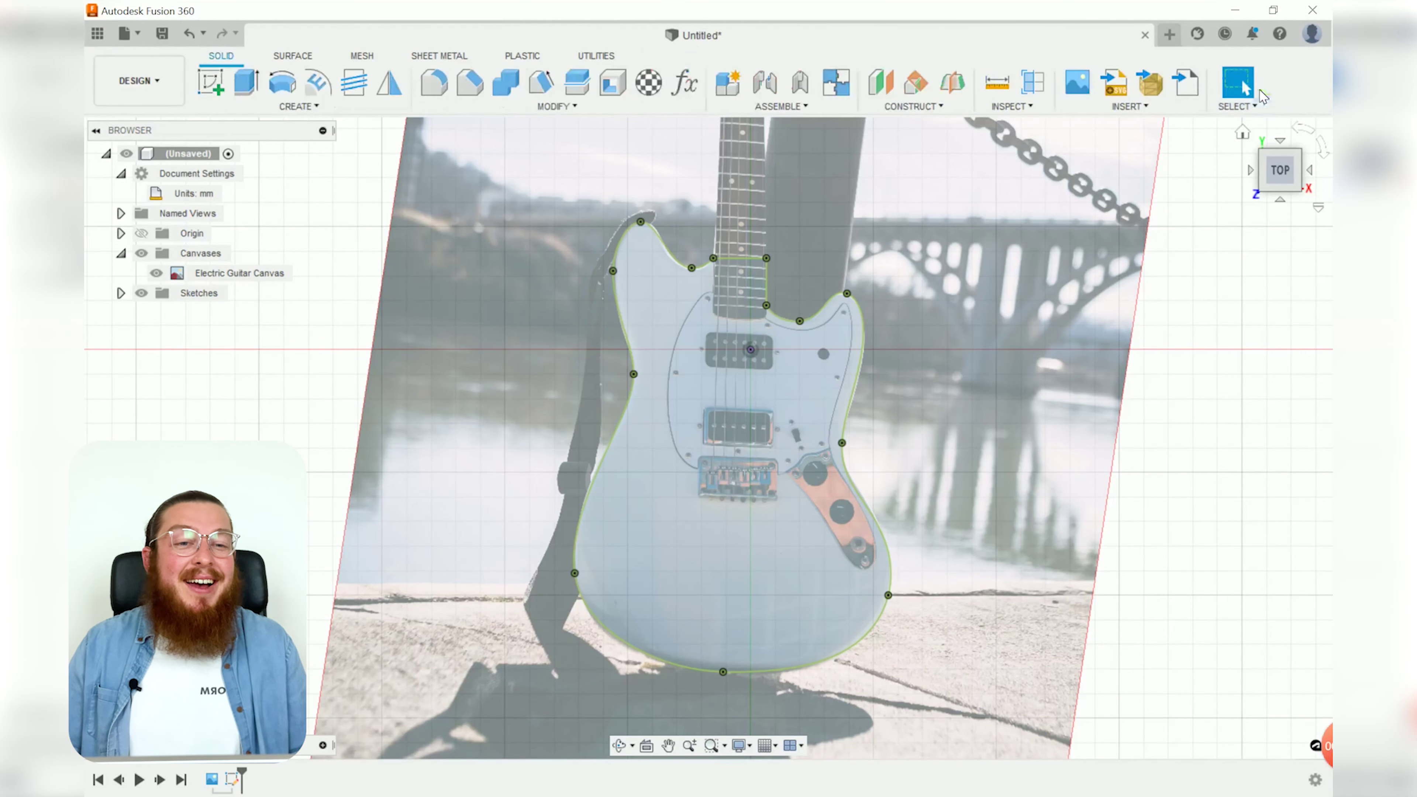
Extrude the guitar body profile 45 mm into a solid and hide the Electric Guitar Canvas.
shift+middle_drag(1004, 363, 775, 474)
text(e)
text(45)
key(Return)
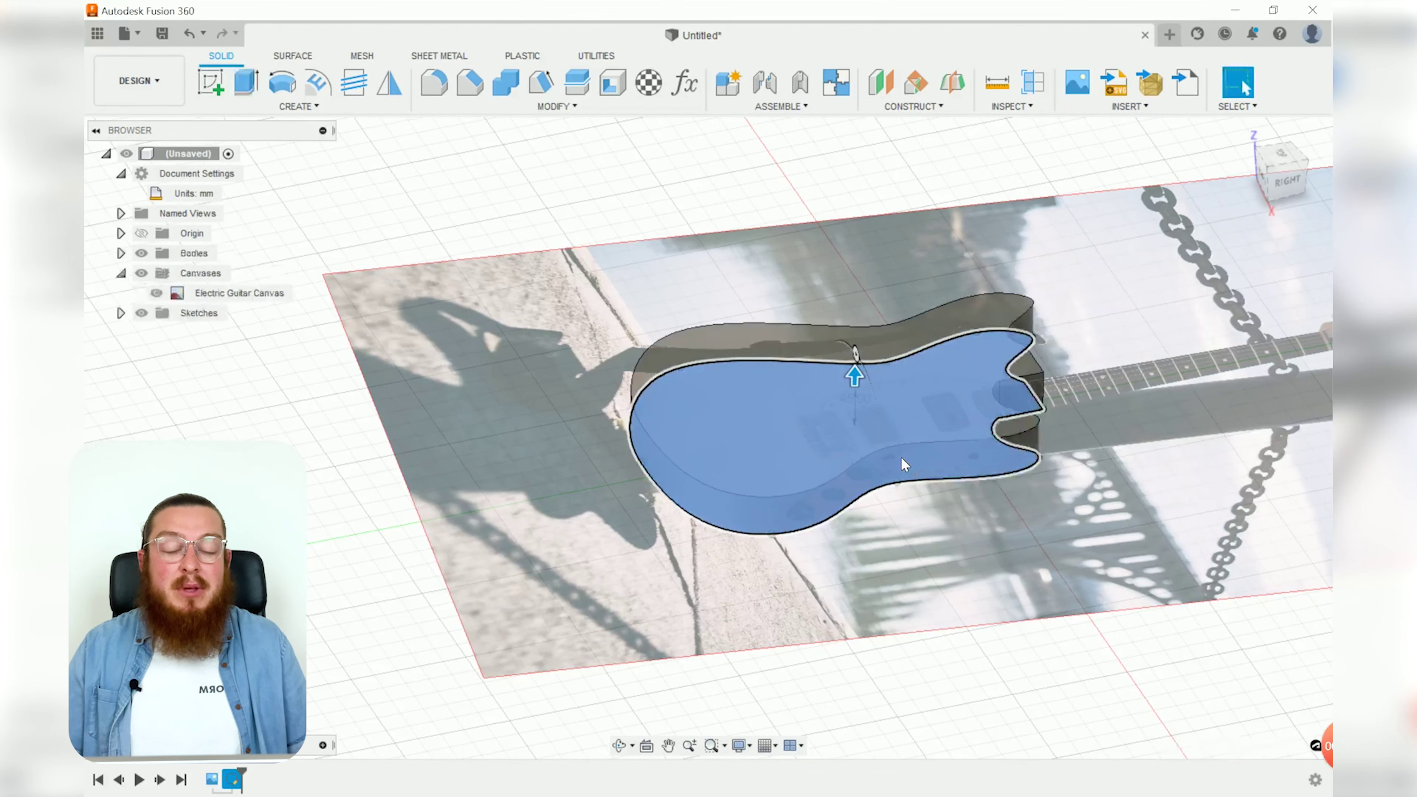
shift+middle_drag(868, 404, 914, 509)
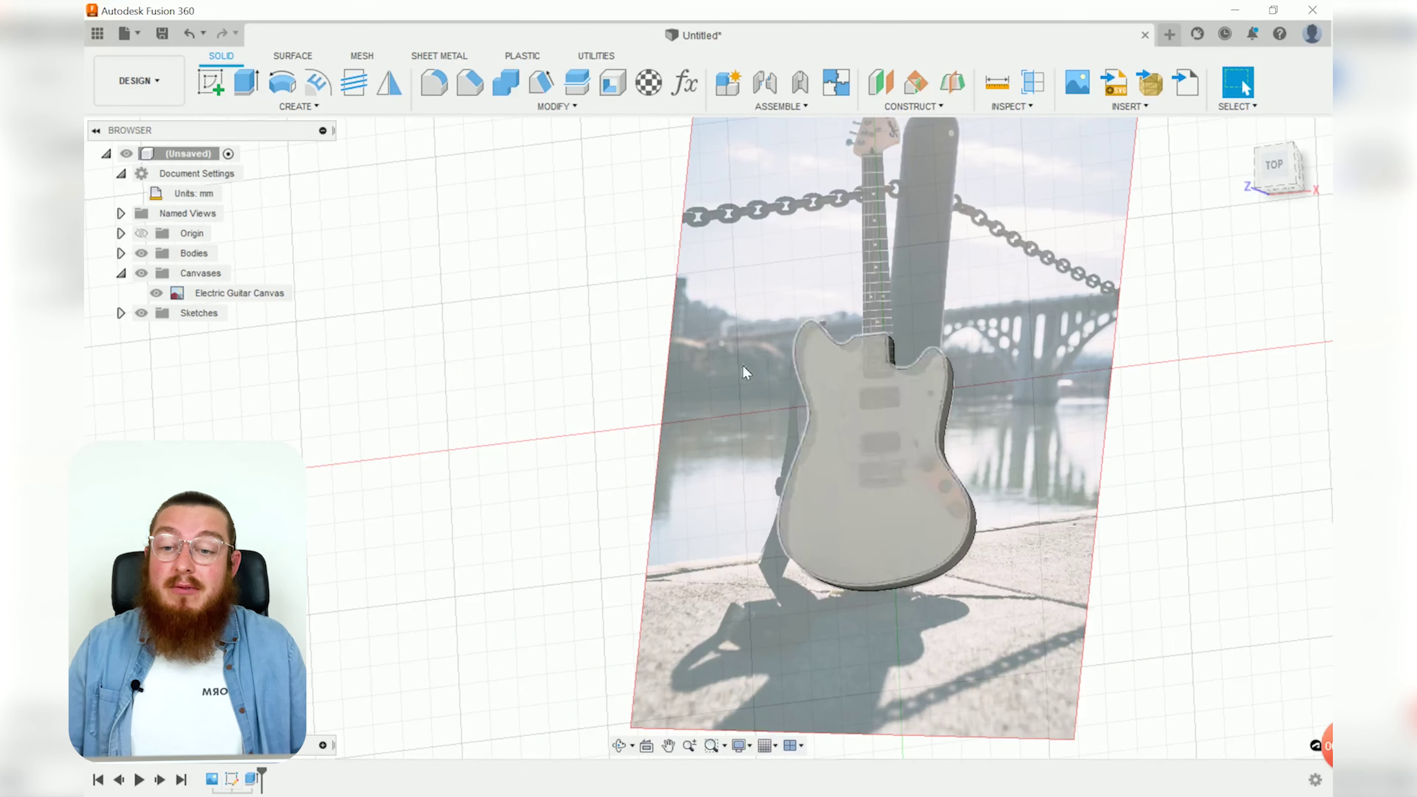
click(156, 293)
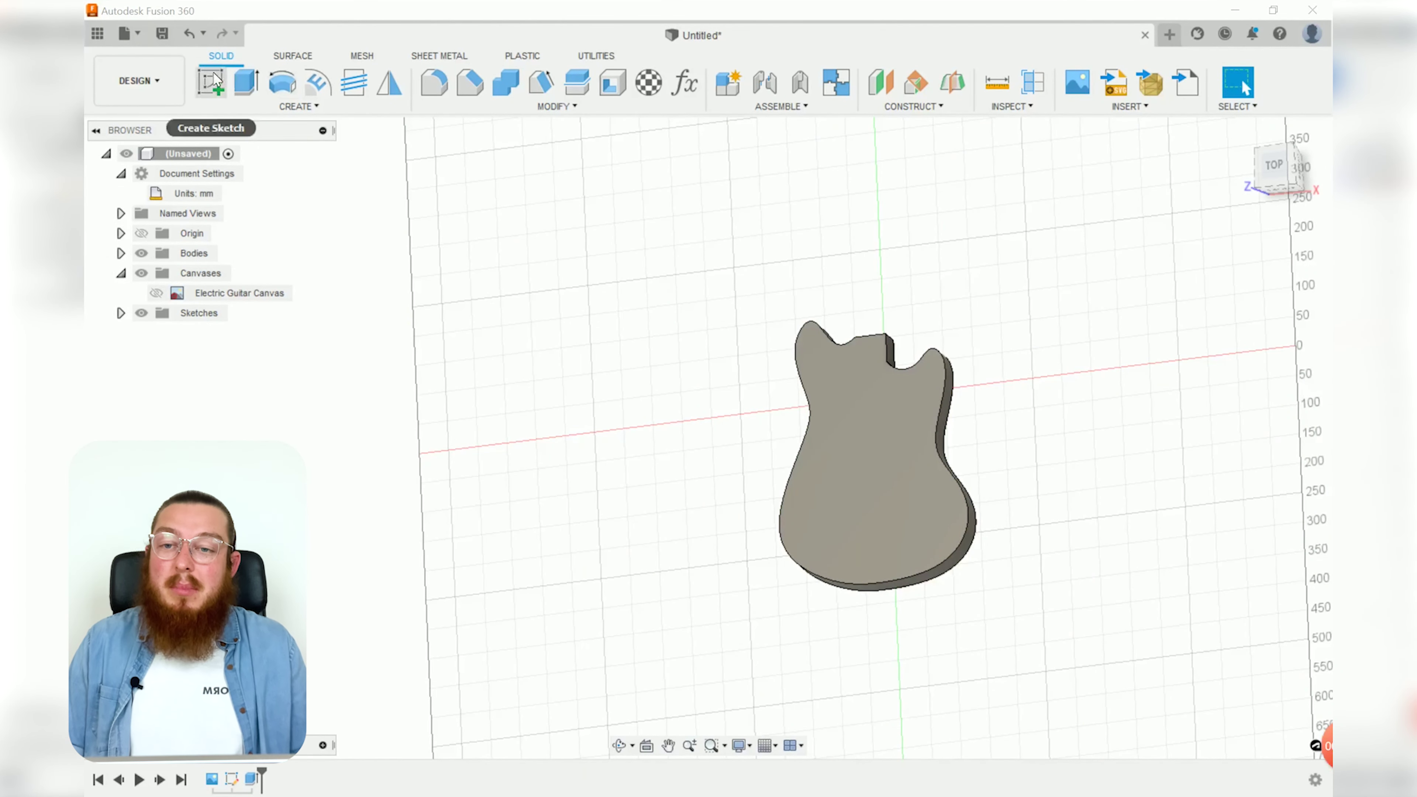
On a new XY plane sketch, draw the neck pocket from the neck joint's two corners, widening to a bottom edge about 88 mm away.
click(212, 71)
click(920, 335)
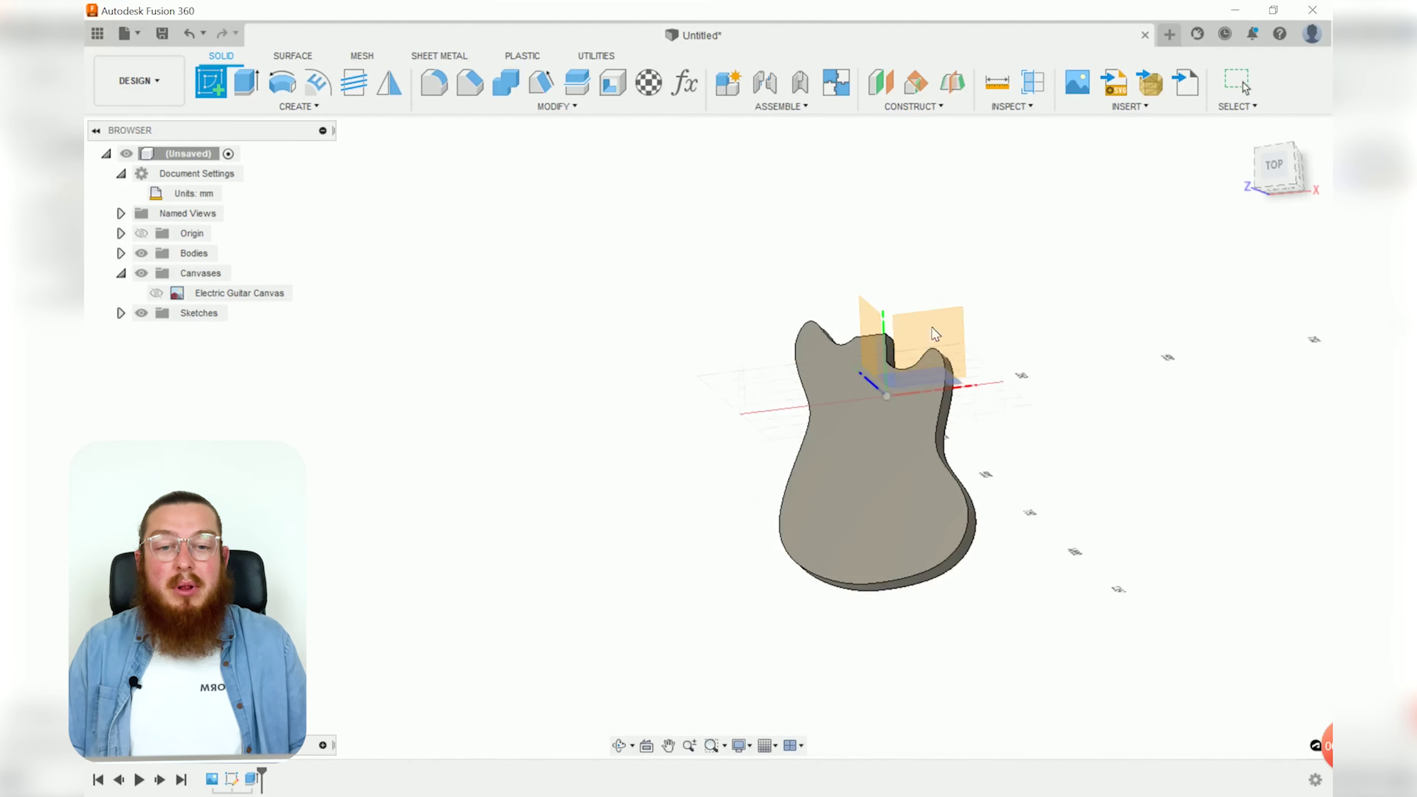
scroll(693, 317, up, 6)
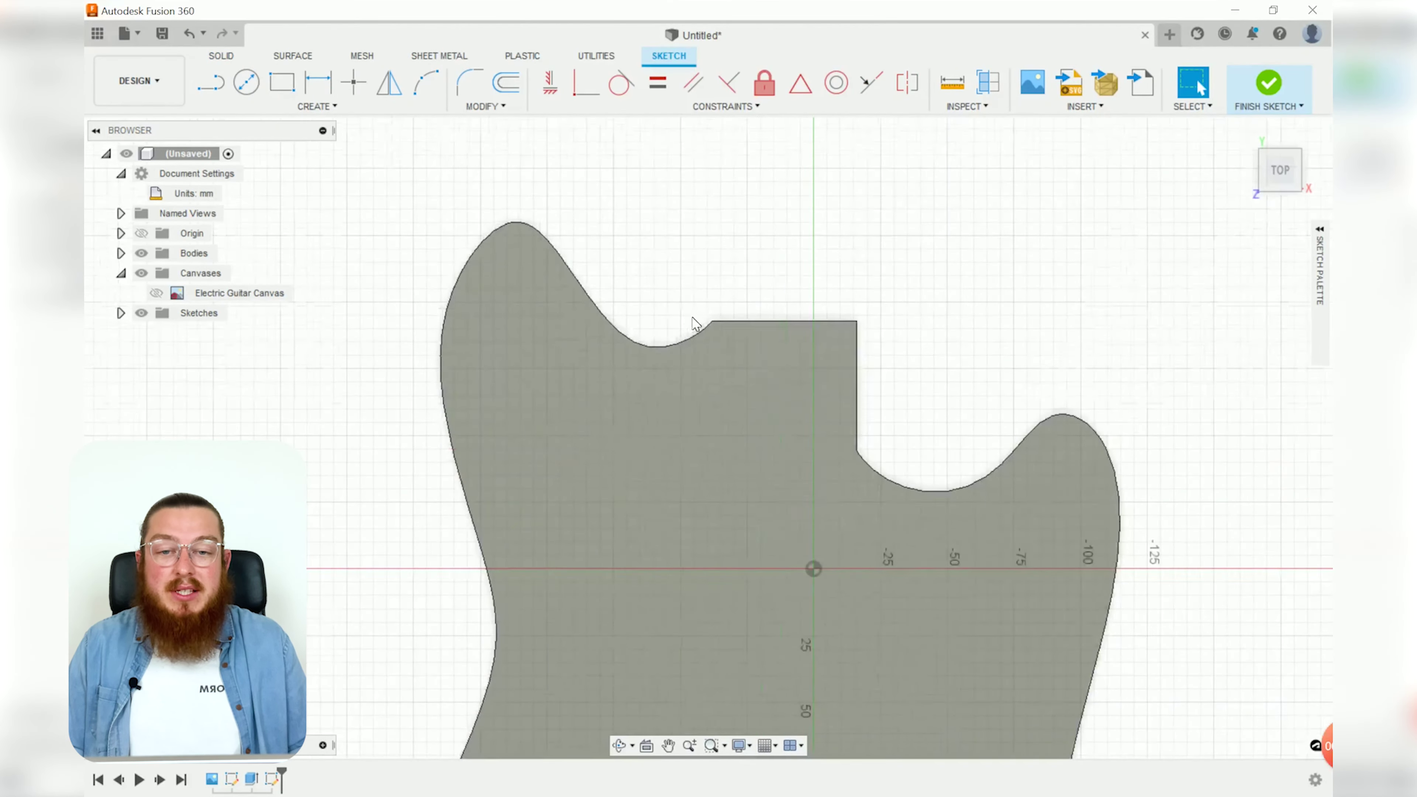
middle_drag(927, 233, 819, 204)
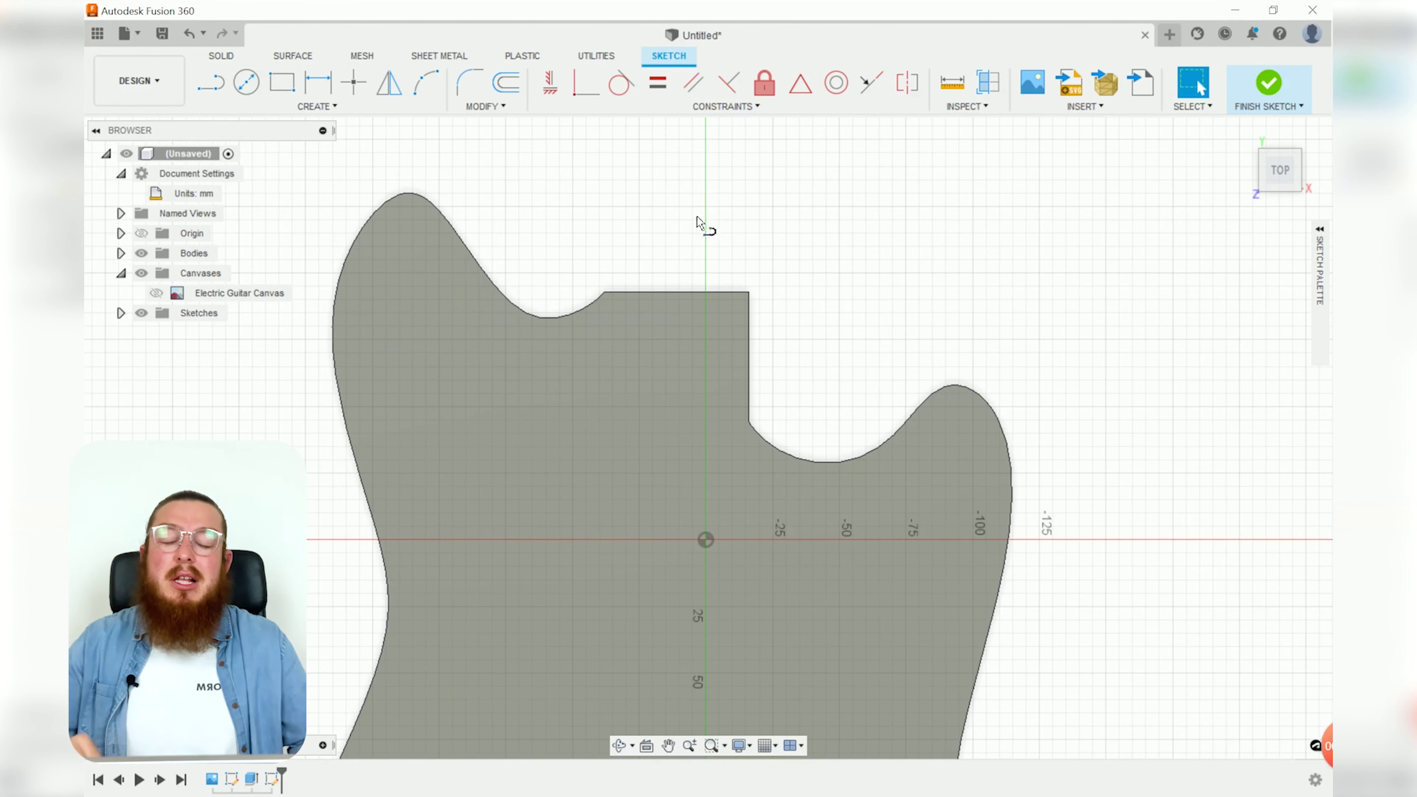
key(l)
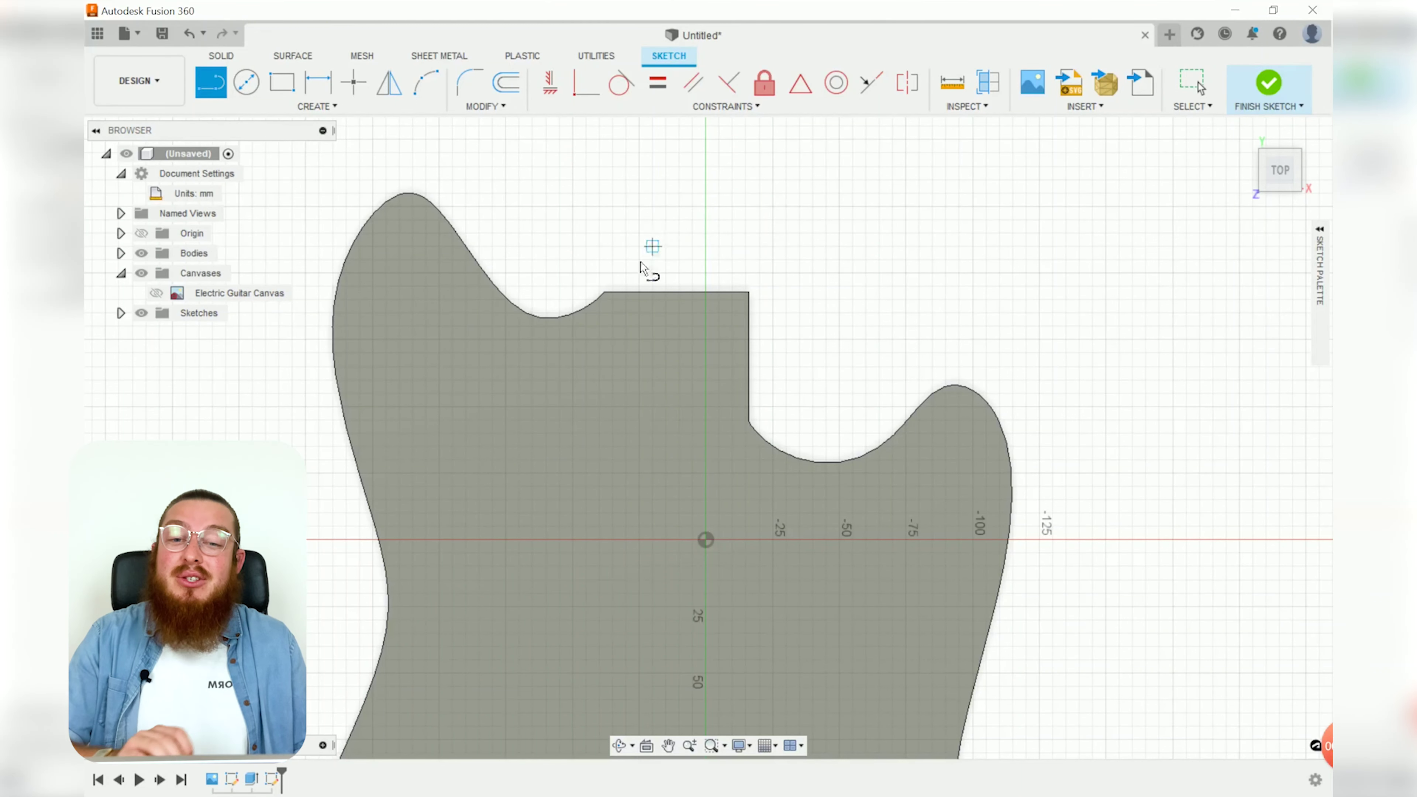
scroll(638, 281, up, 2)
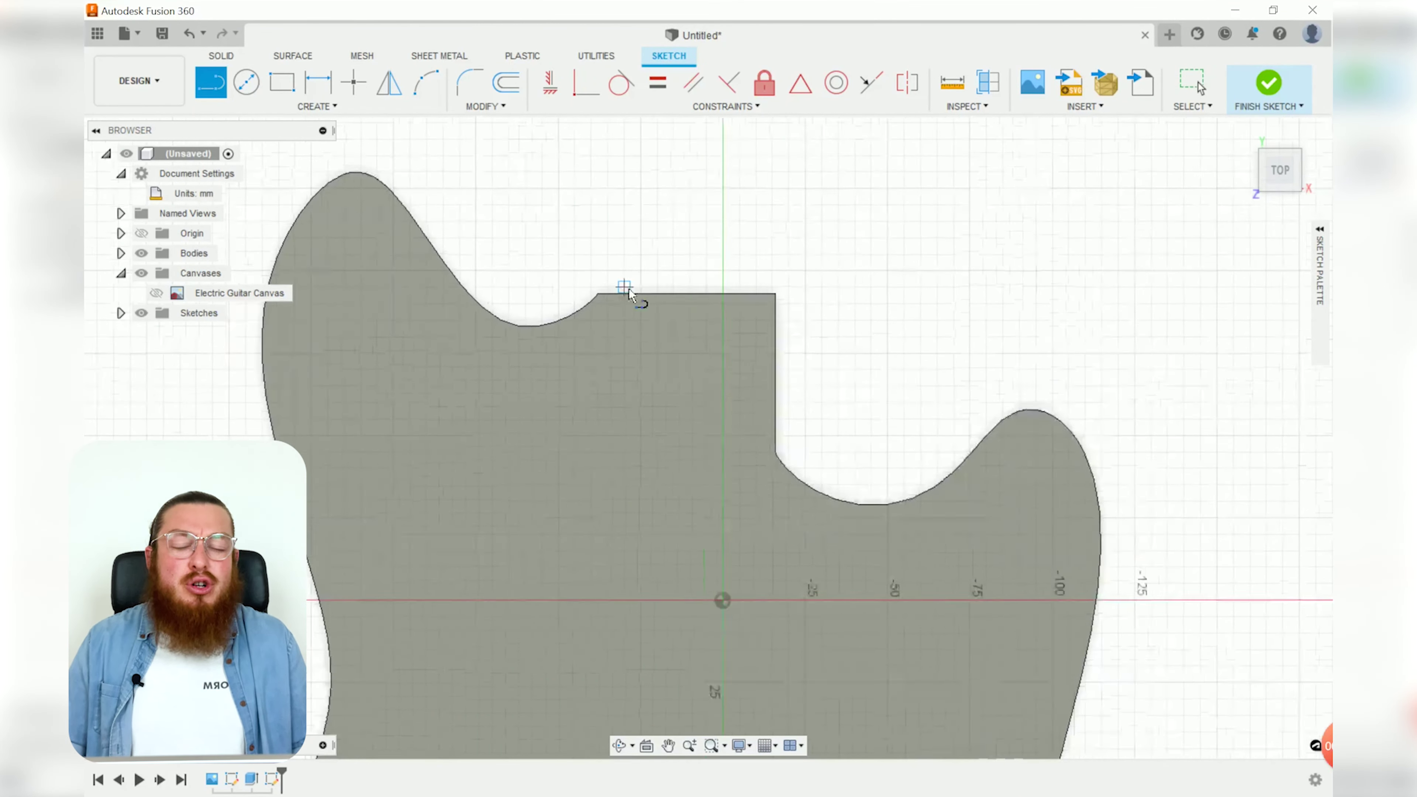
click(596, 297)
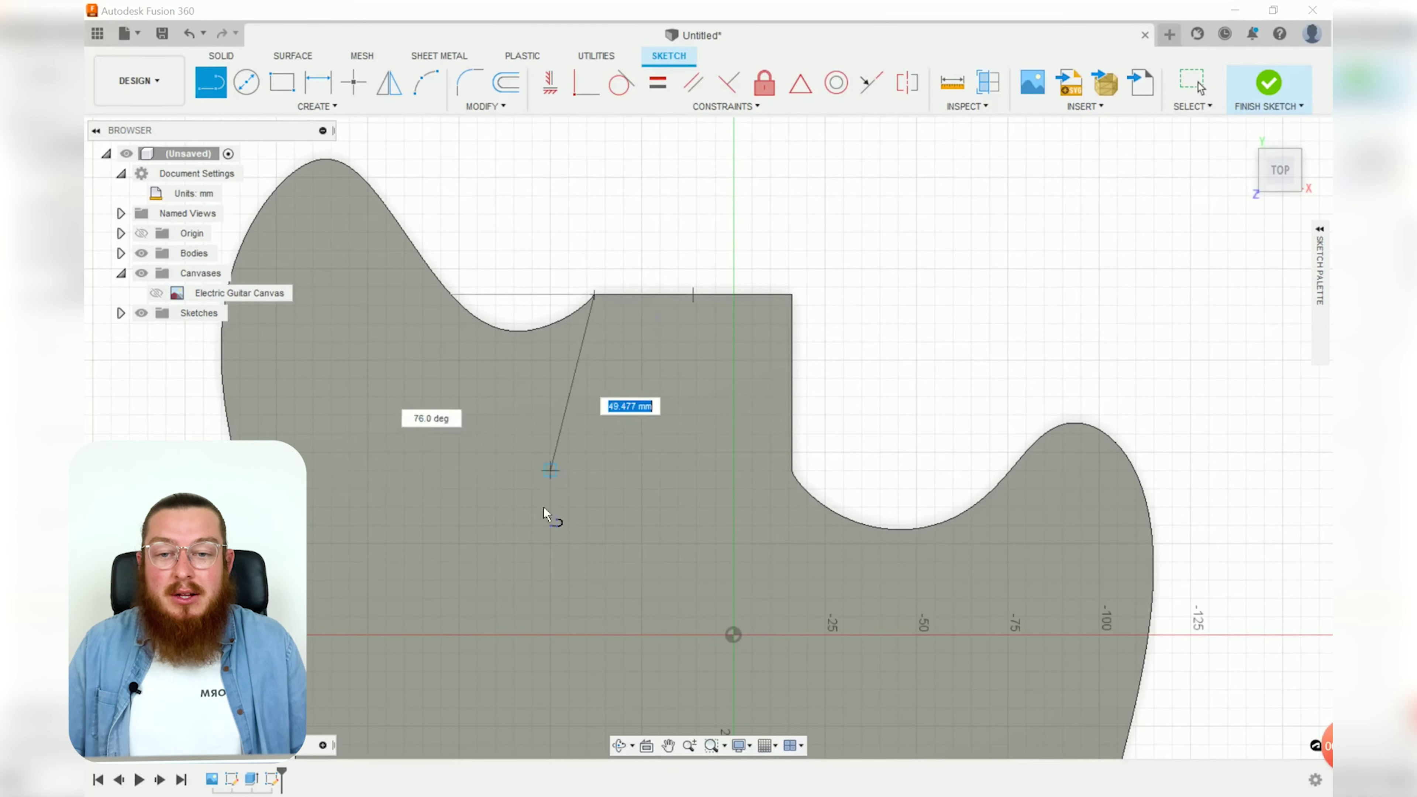
click(534, 616)
click(861, 616)
click(800, 302)
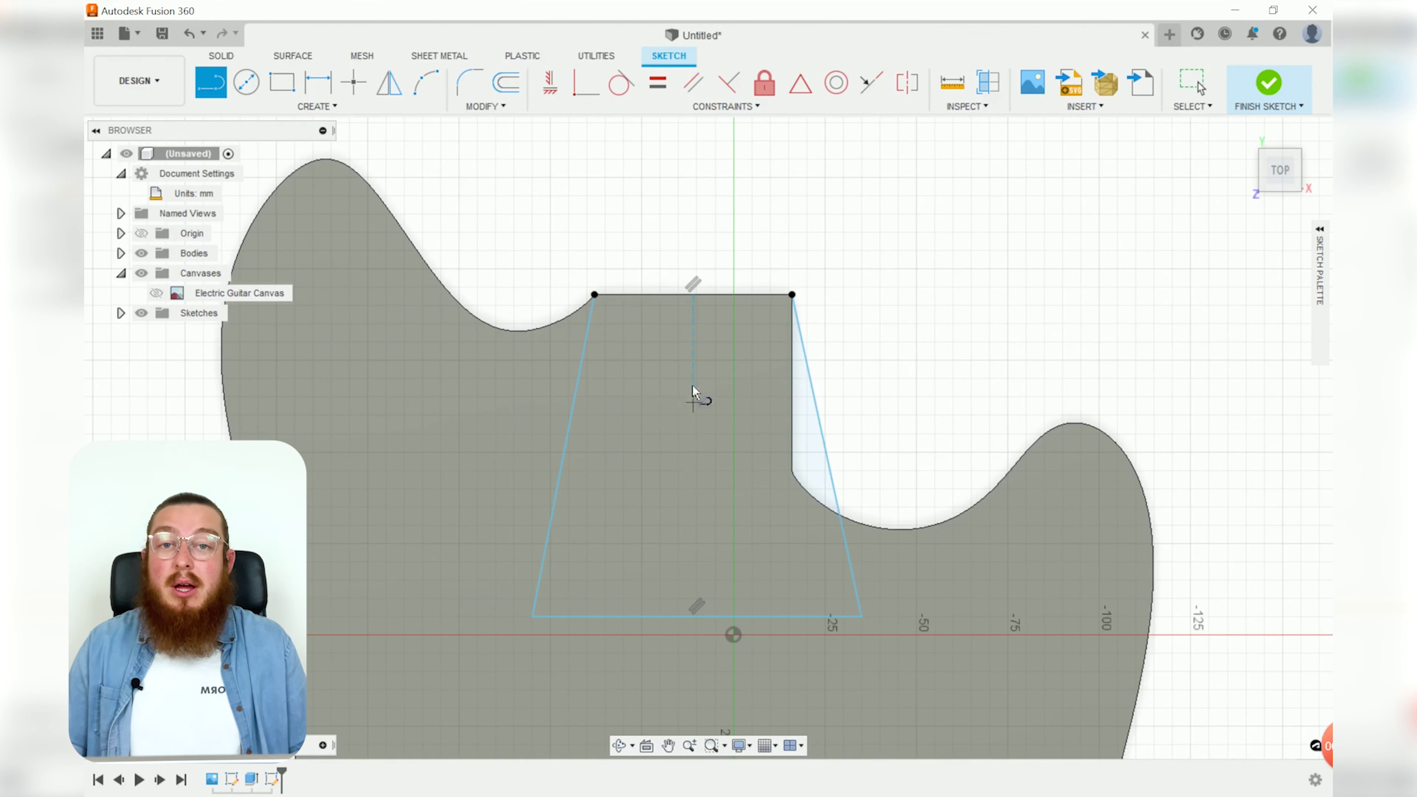
Draw a vertical centre line from the midpoint of the neck joint edge down to the pocket's bottom edge.
scroll(706, 298, up, 4)
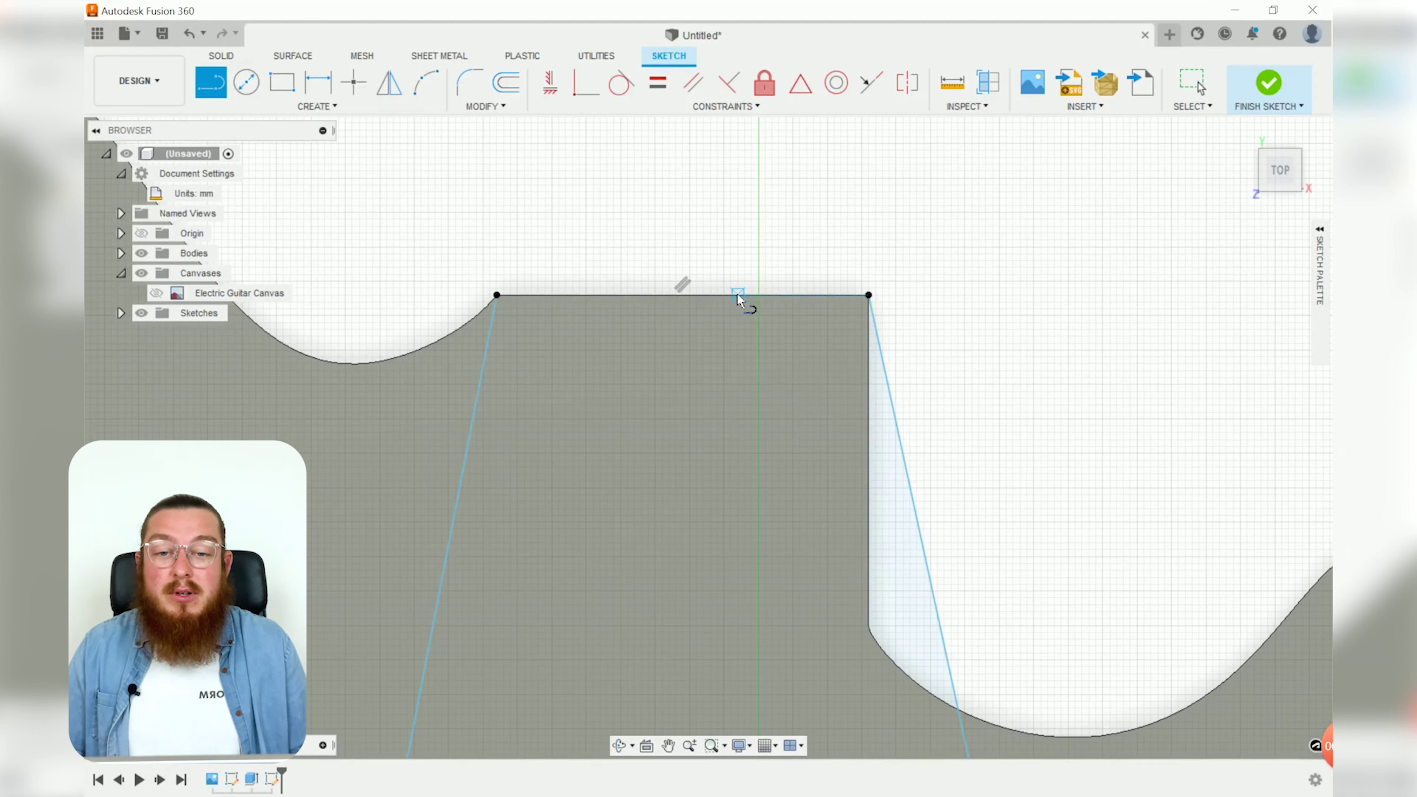
click(682, 297)
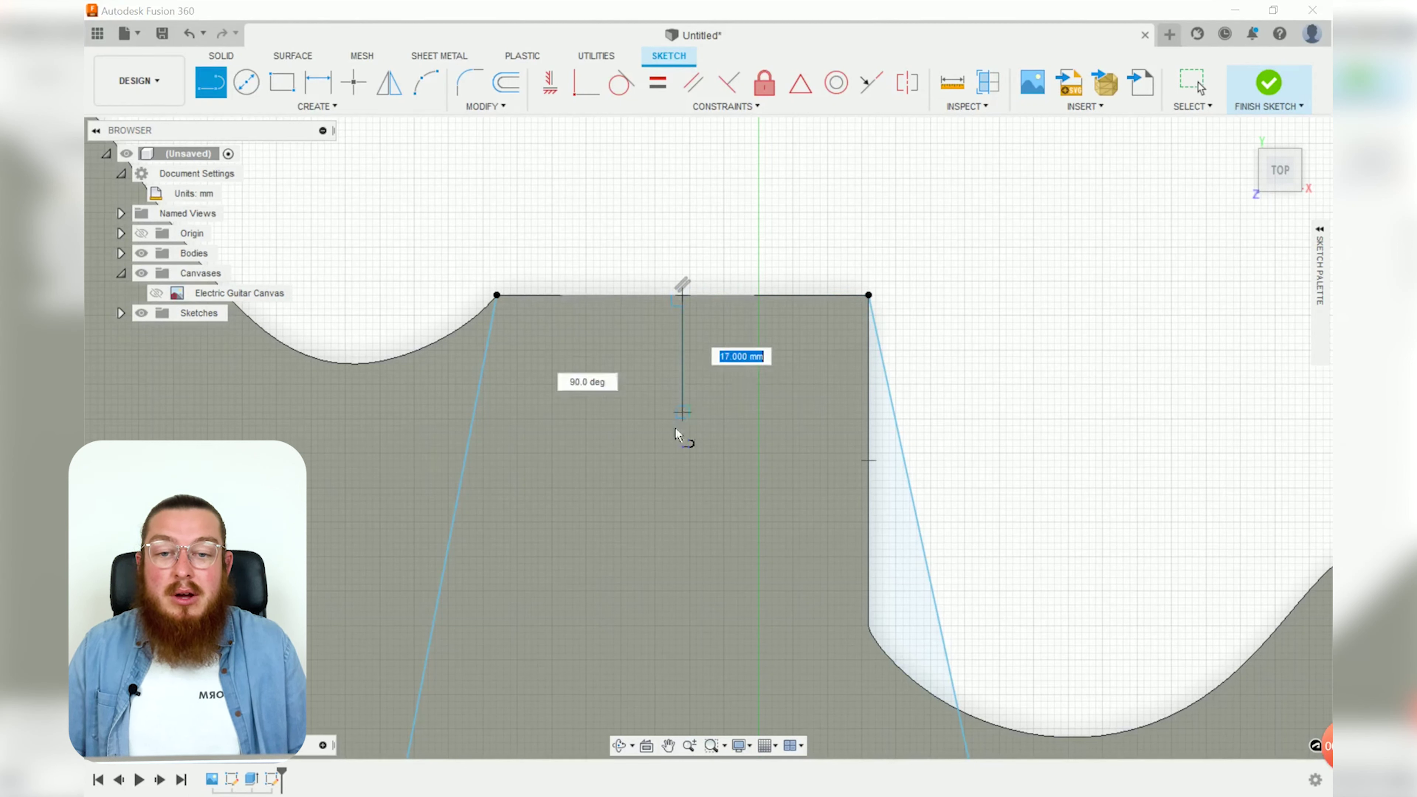
scroll(679, 530, down, 1)
scroll(679, 533, down, 2)
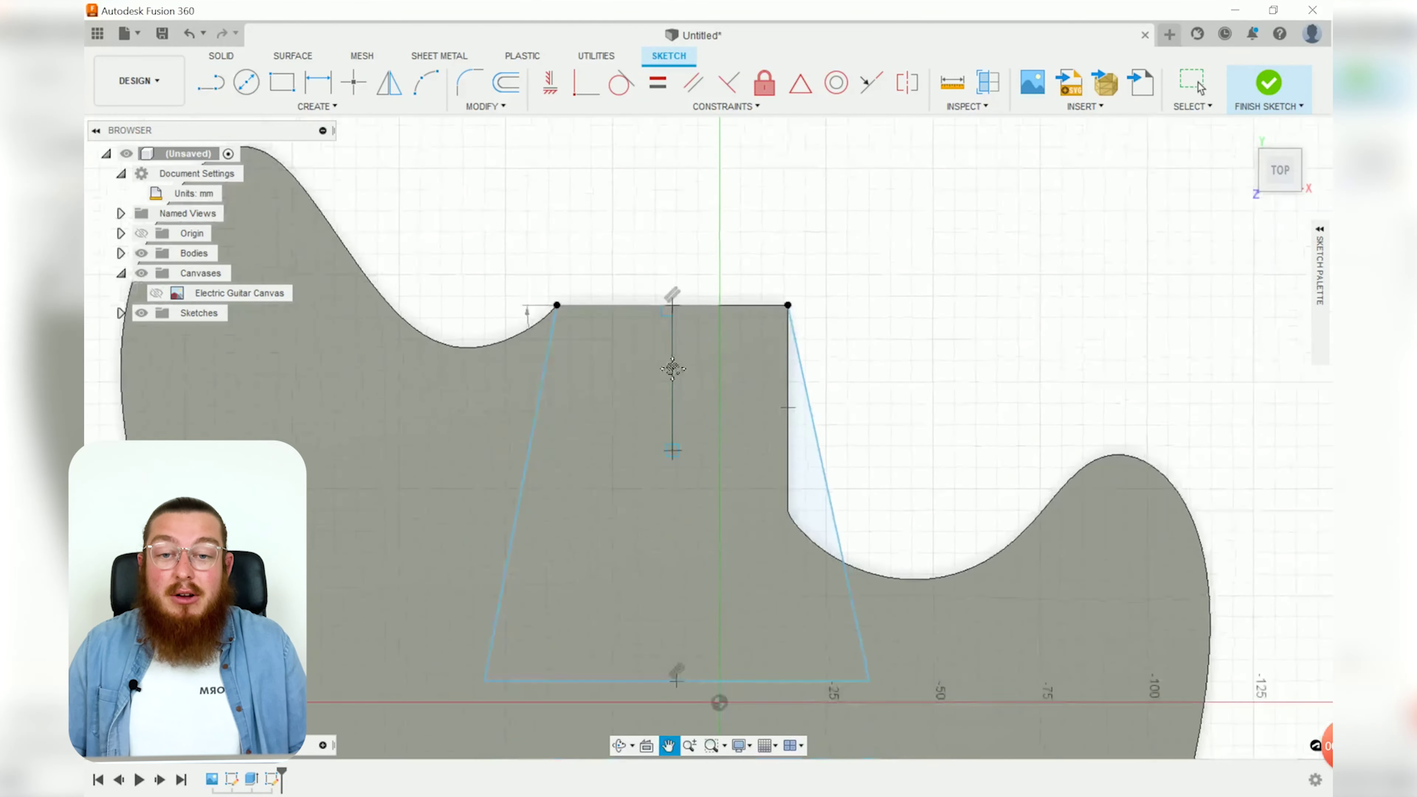
middle_drag(672, 444, 672, 329)
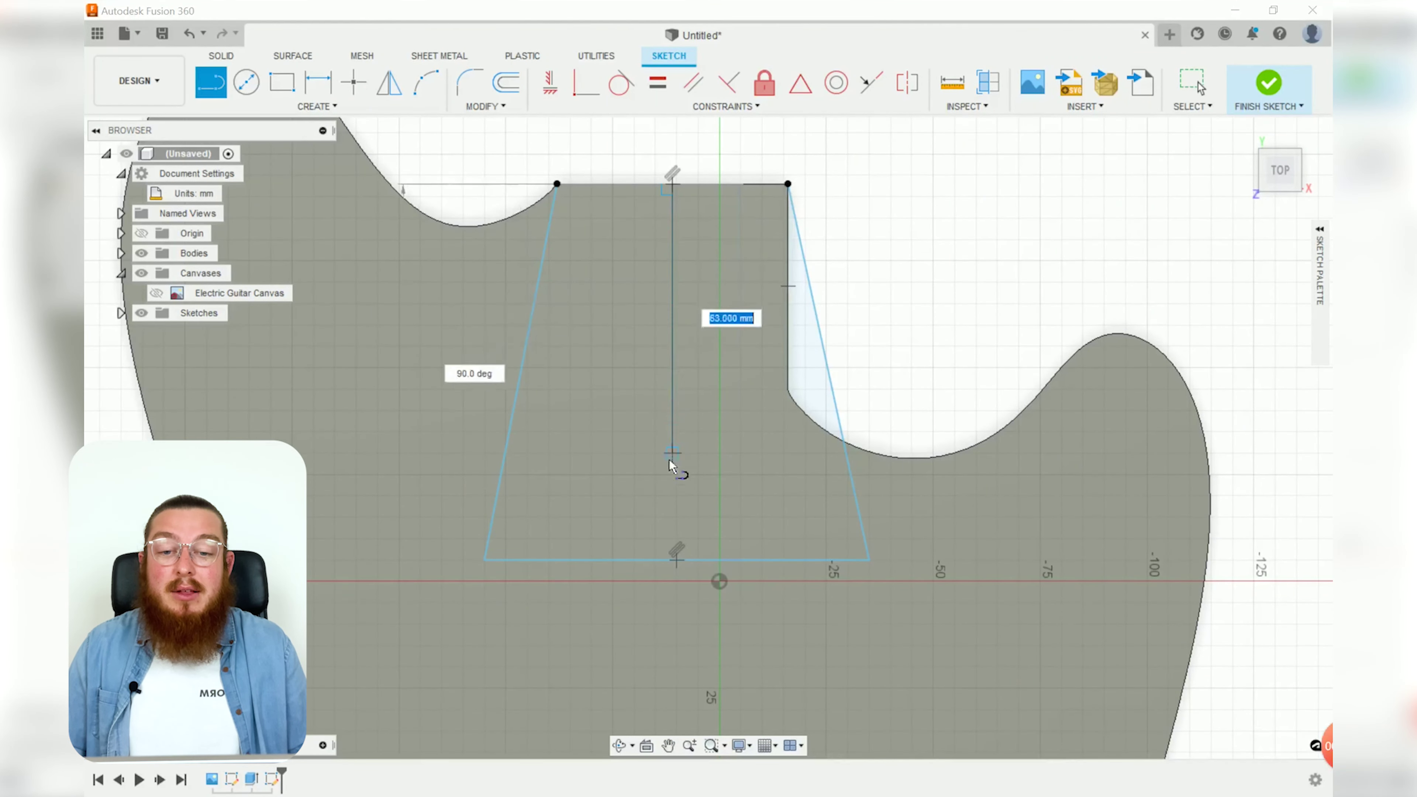
double_click(674, 560)
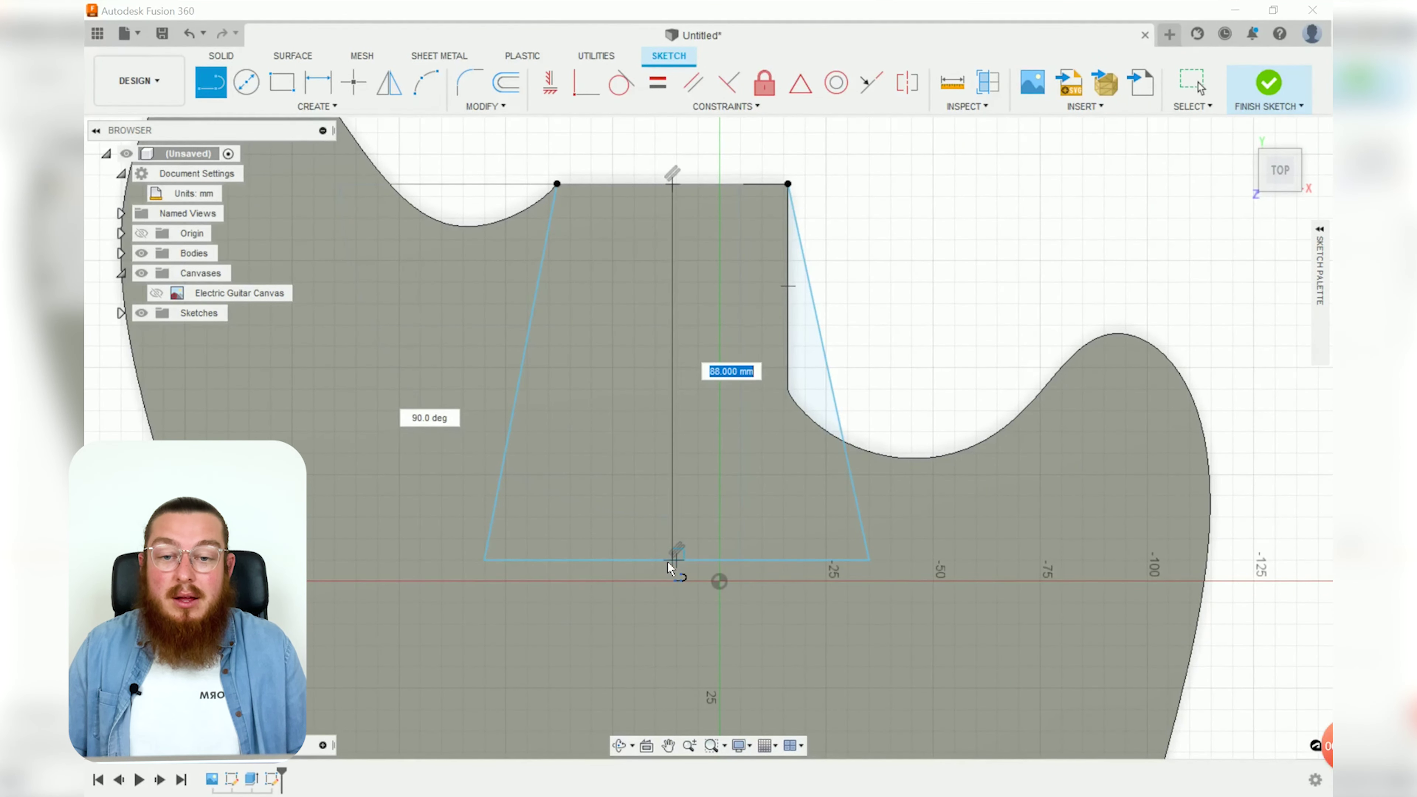
key(Escape)
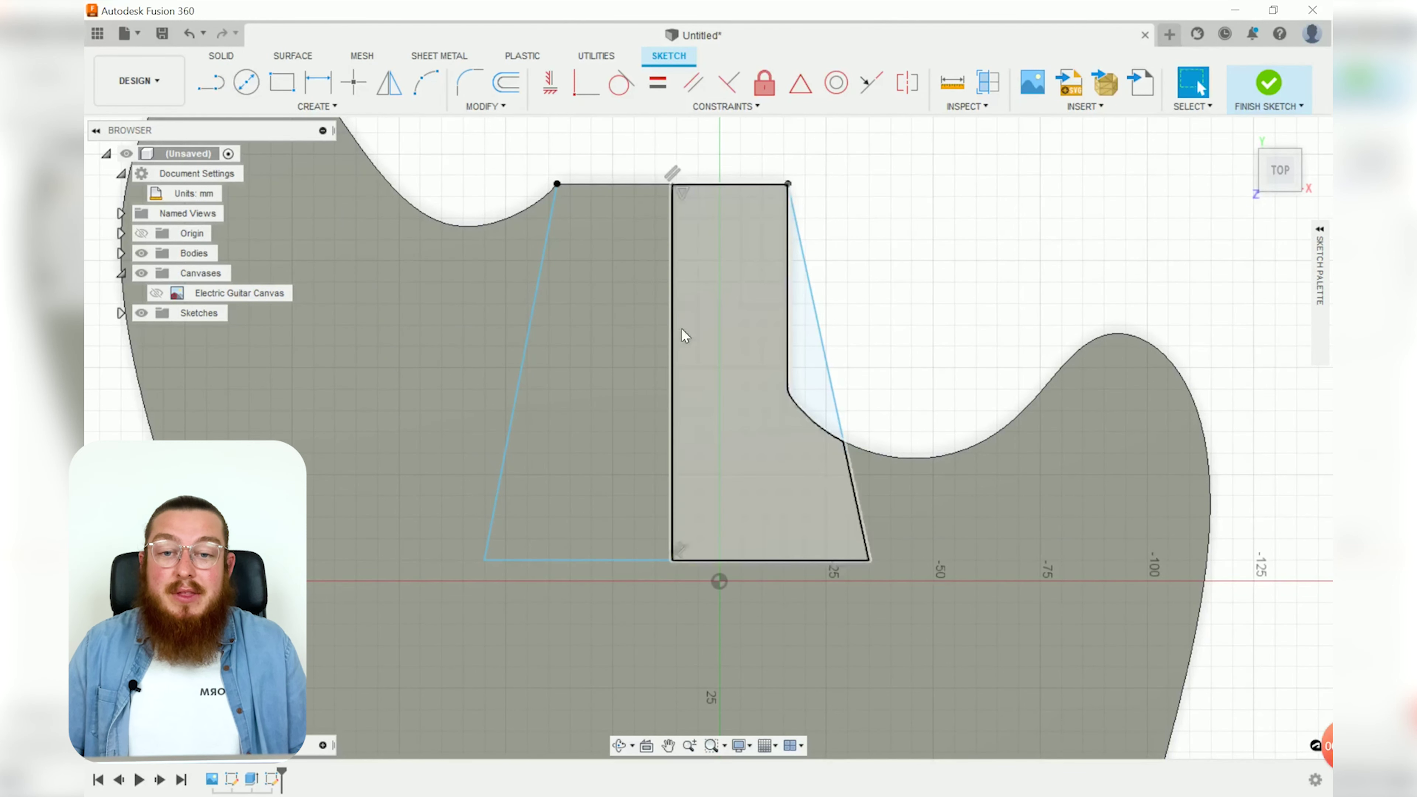
Try a vertical constraint on the pocket's centre line and convert the line to construction geometry.
click(672, 329)
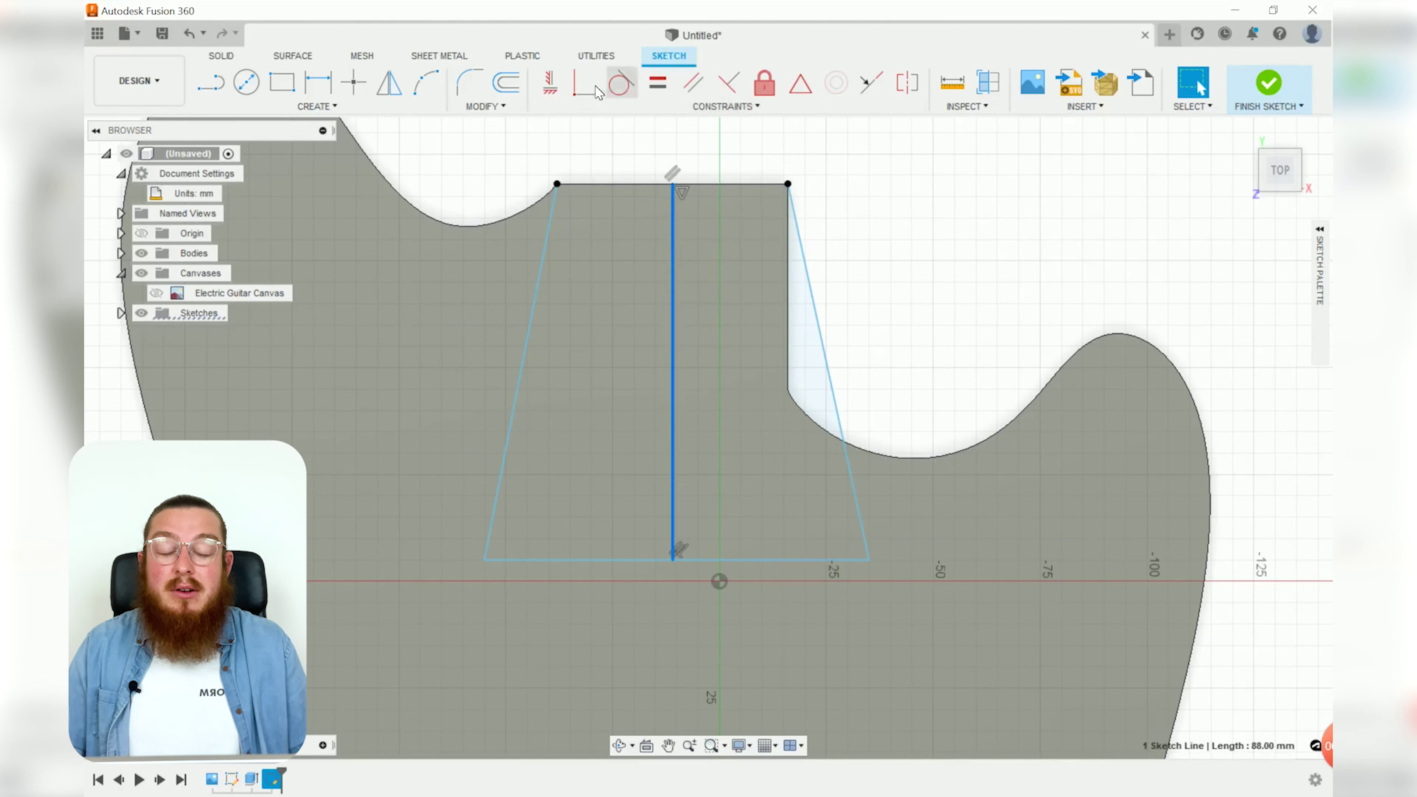
click(550, 83)
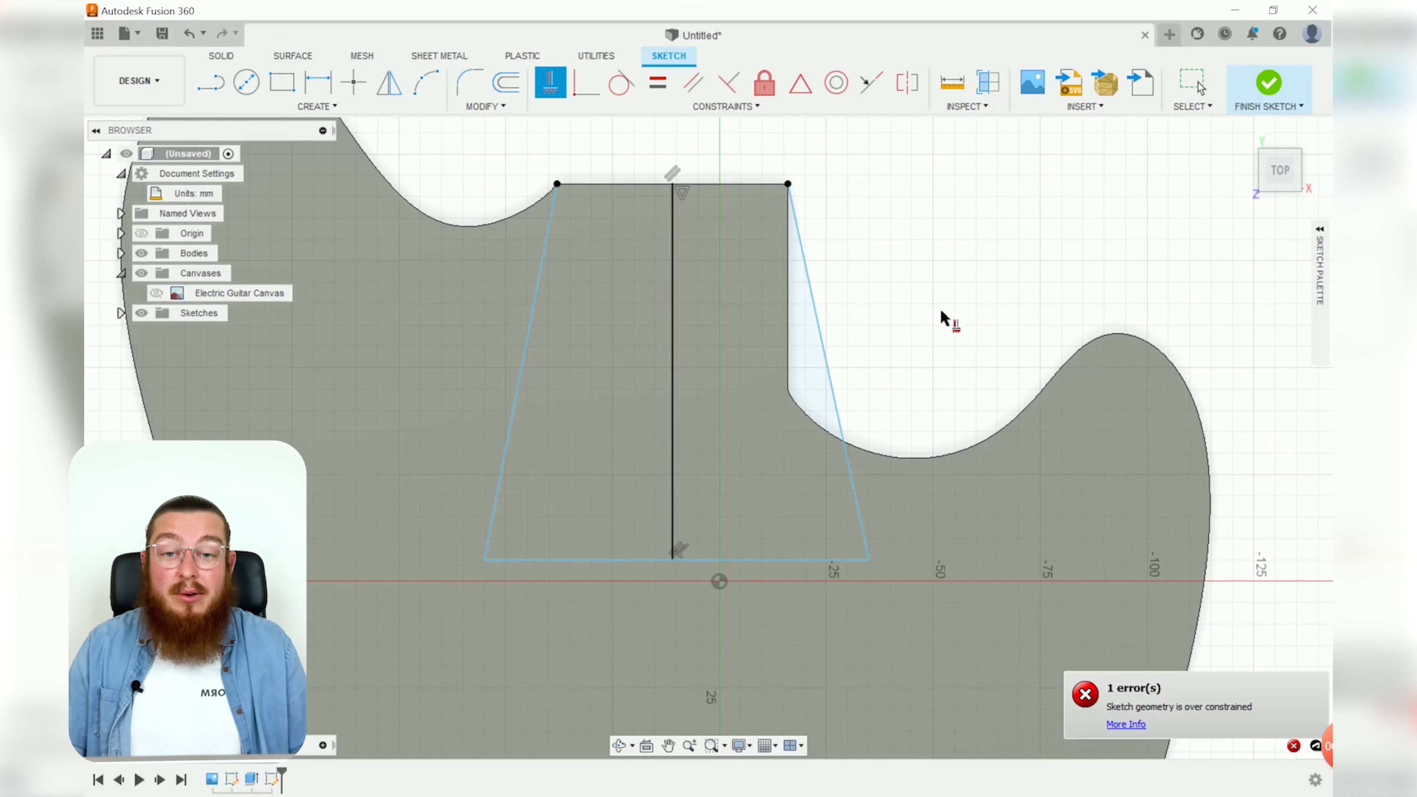
key(Escape)
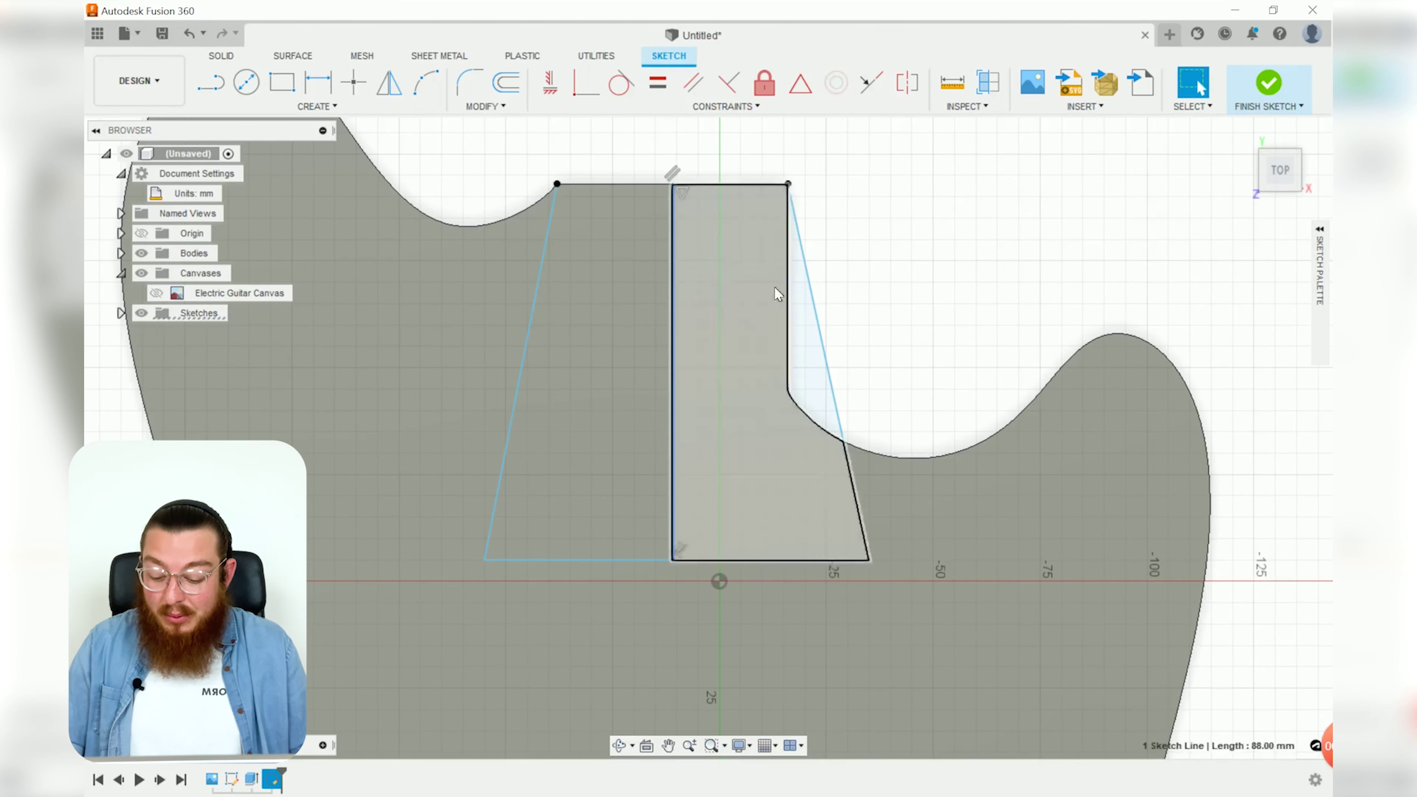
click(896, 263)
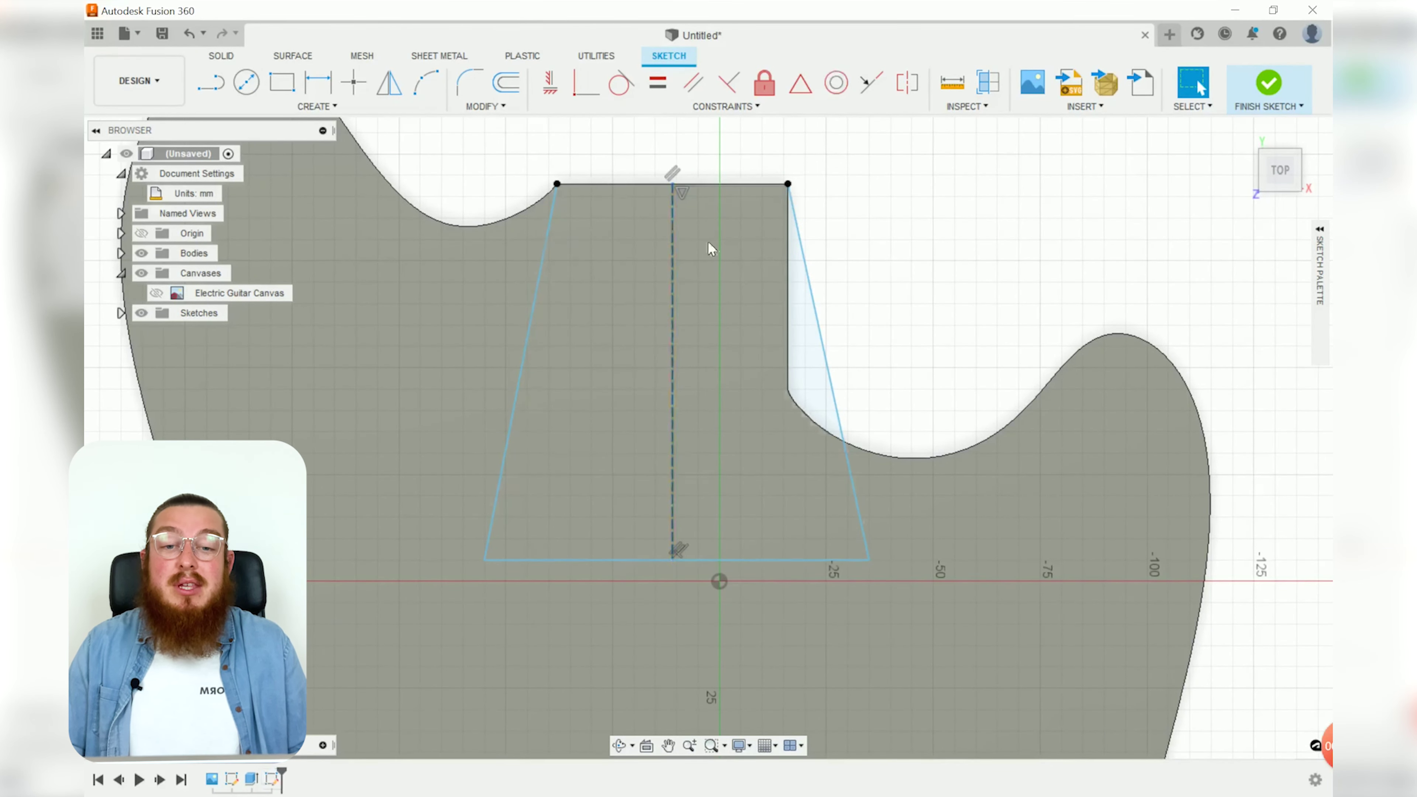
Make the pocket's two slanted sides symmetric about the construction centre line.
click(906, 87)
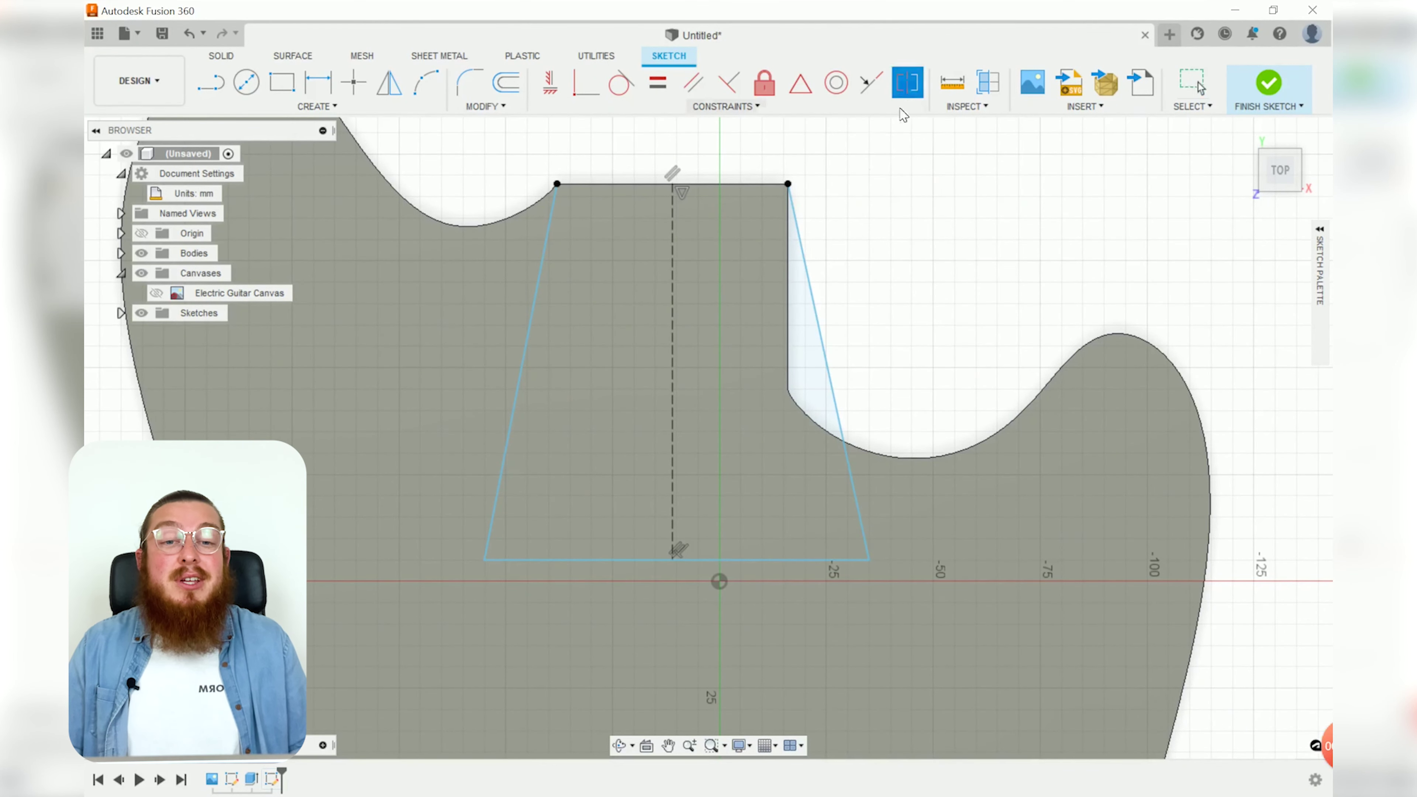
click(537, 298)
click(810, 293)
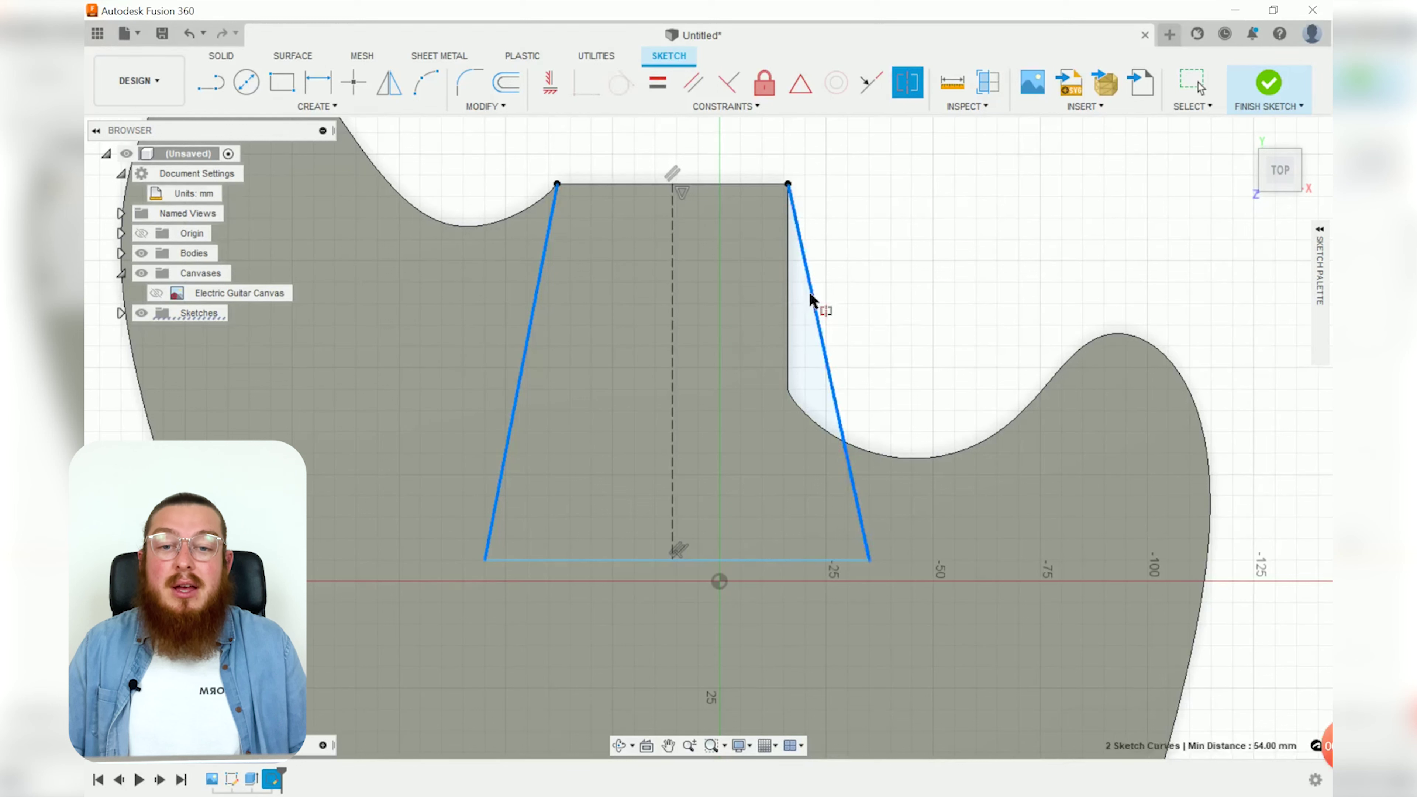
click(673, 286)
key(Escape)
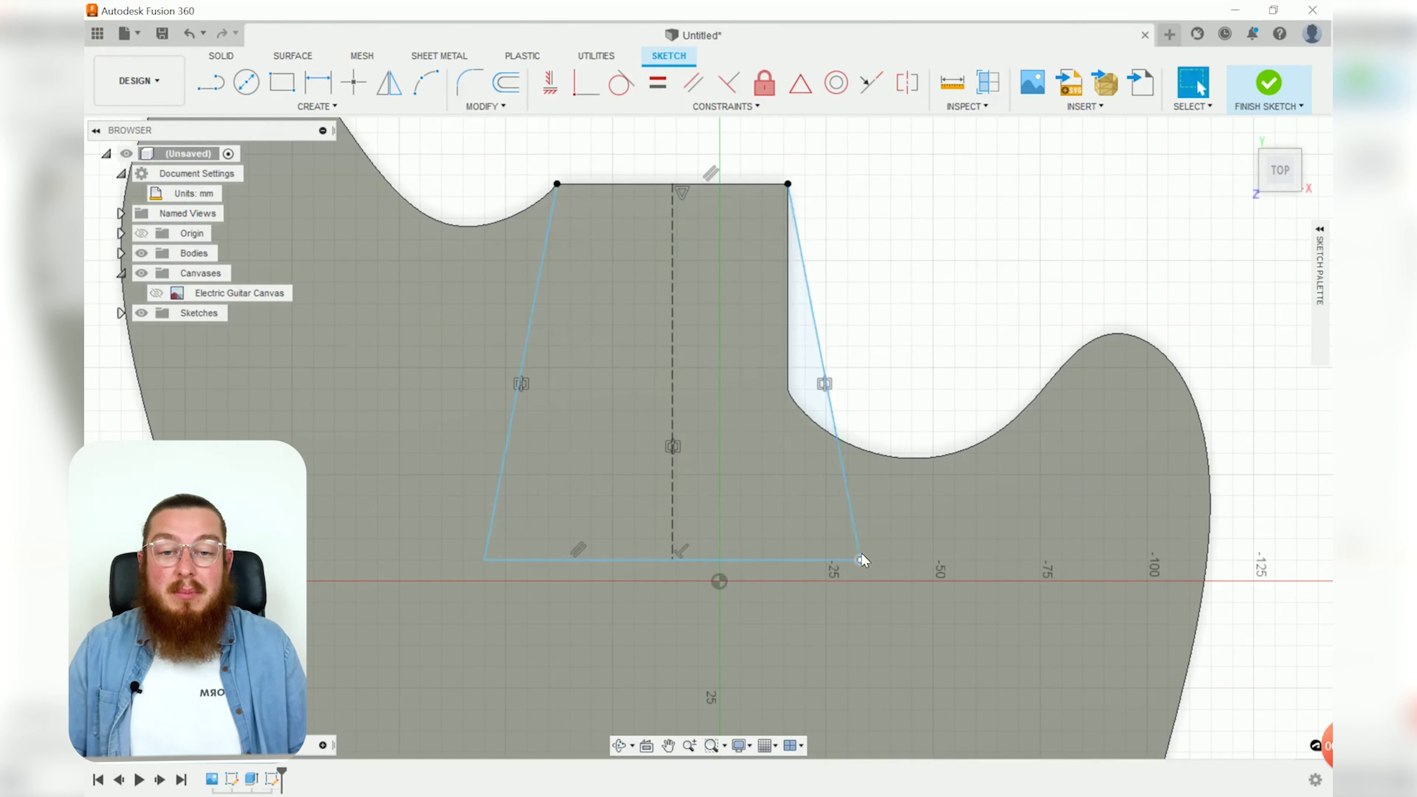
Pull the pocket's bottom corner slightly downward and dimension the pocket's depth at 76 mm.
mouse_move(860, 561)
mouse_down()
mouse_move(913, 560)
mouse_move(857, 570)
mouse_up()
key(d)
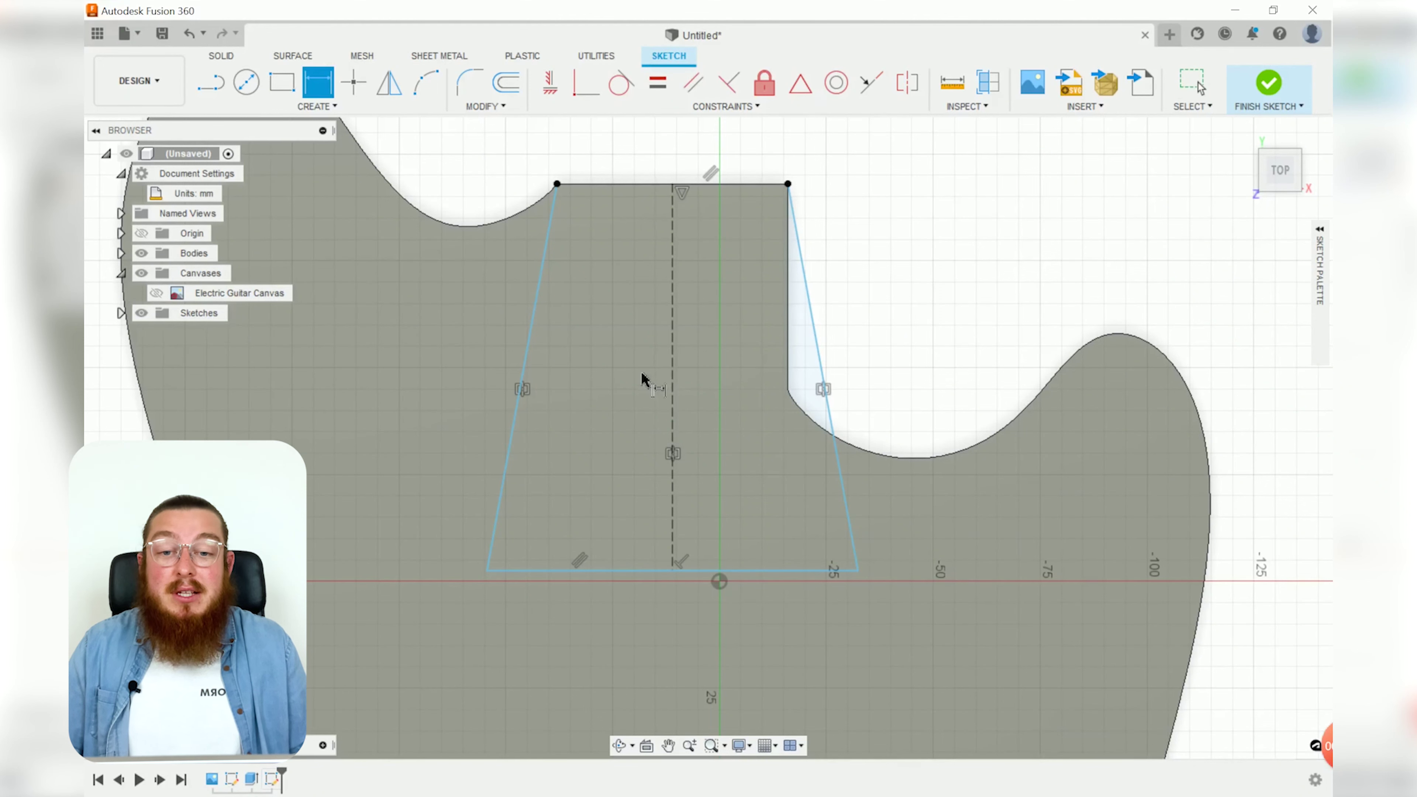
click(672, 372)
click(739, 375)
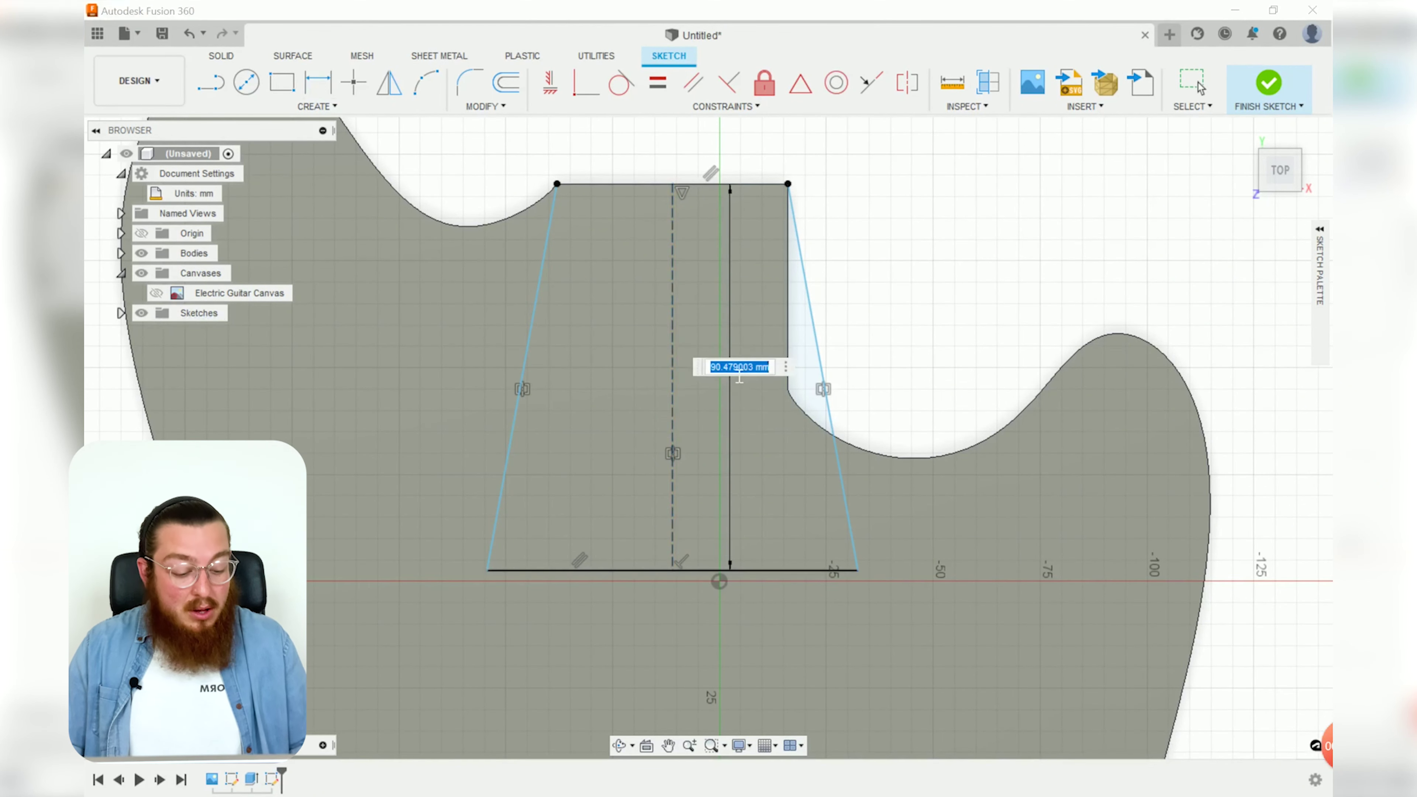
key(Return)
Dimension the angle between the pocket's two slanted sides at 1.8 degrees.
scroll(729, 367, down, 6)
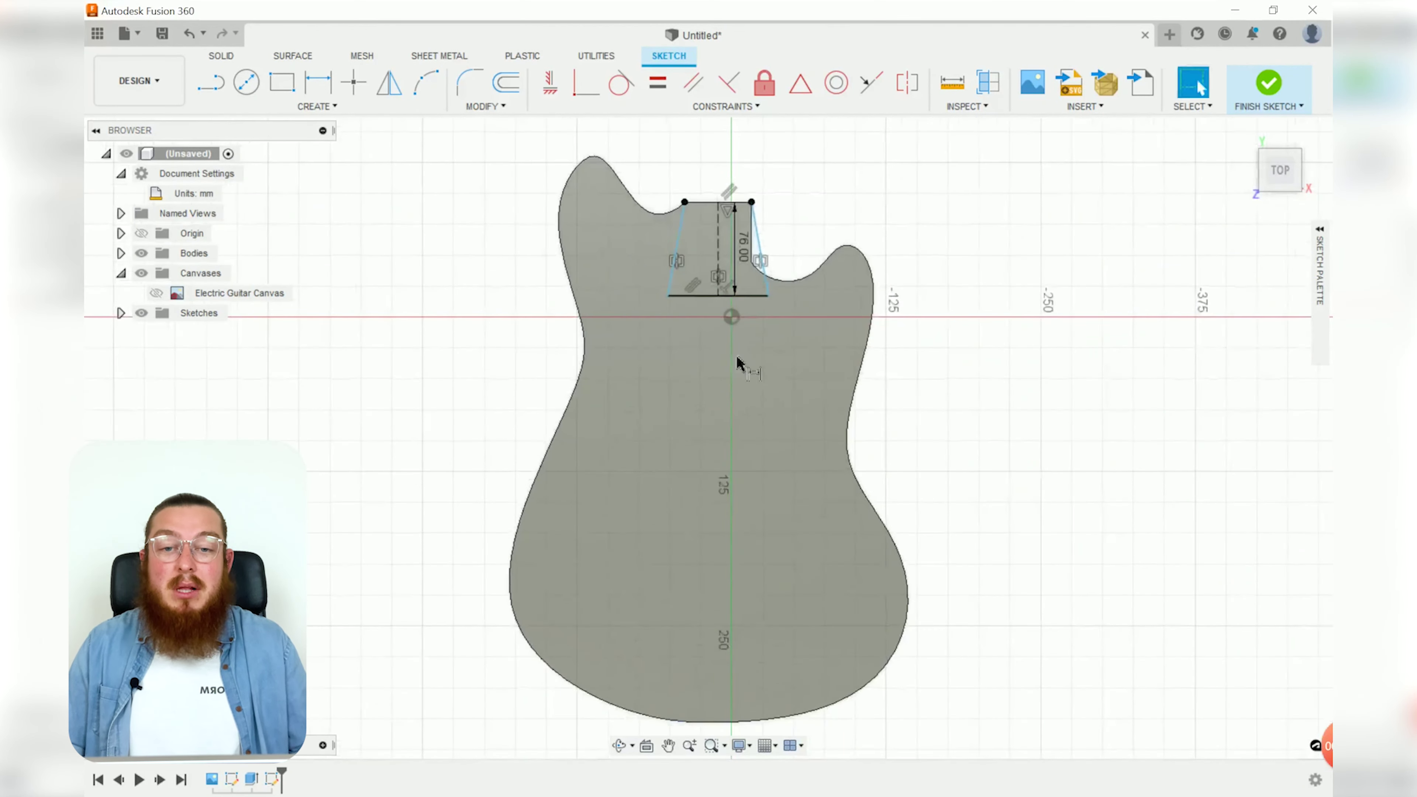
scroll(748, 301, up, 3)
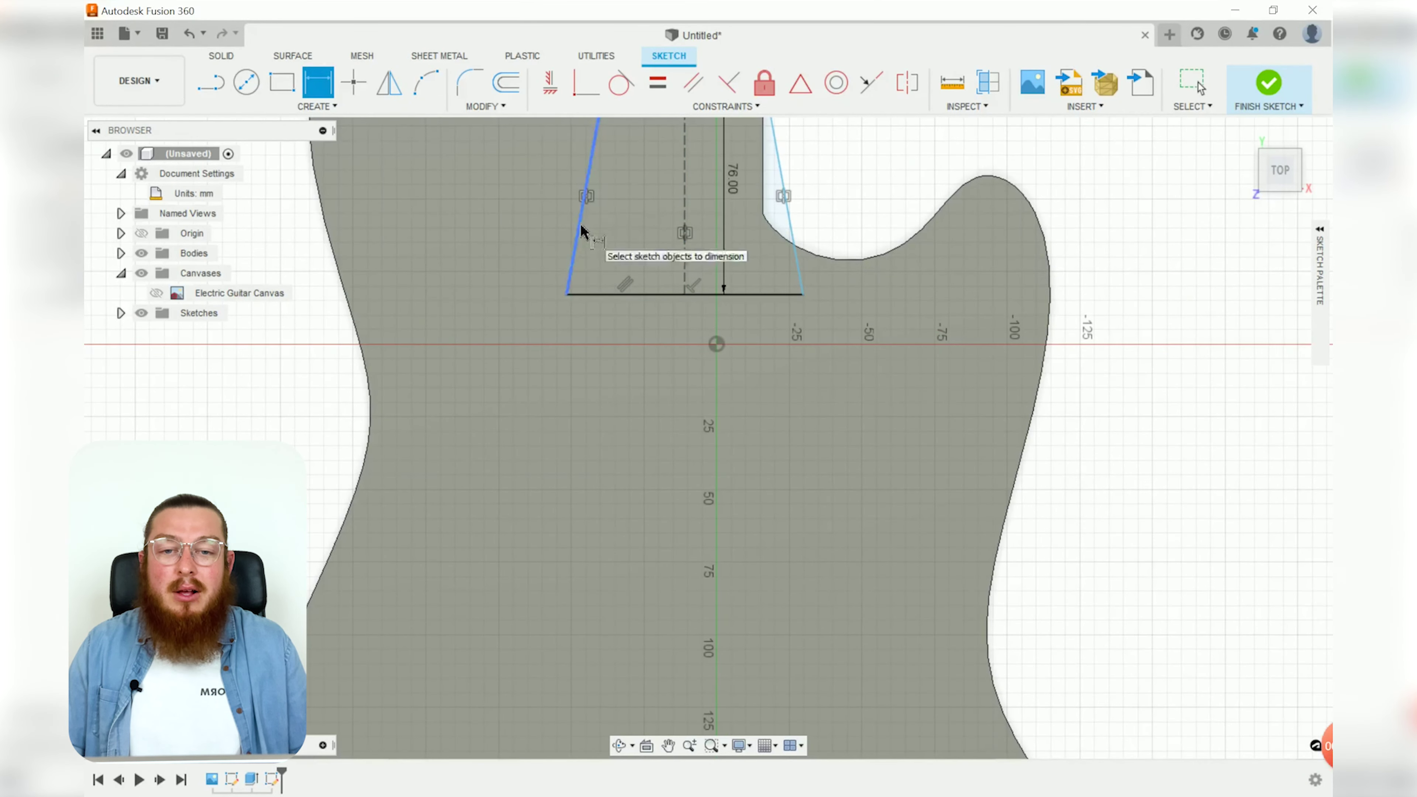
click(720, 253)
text(1)
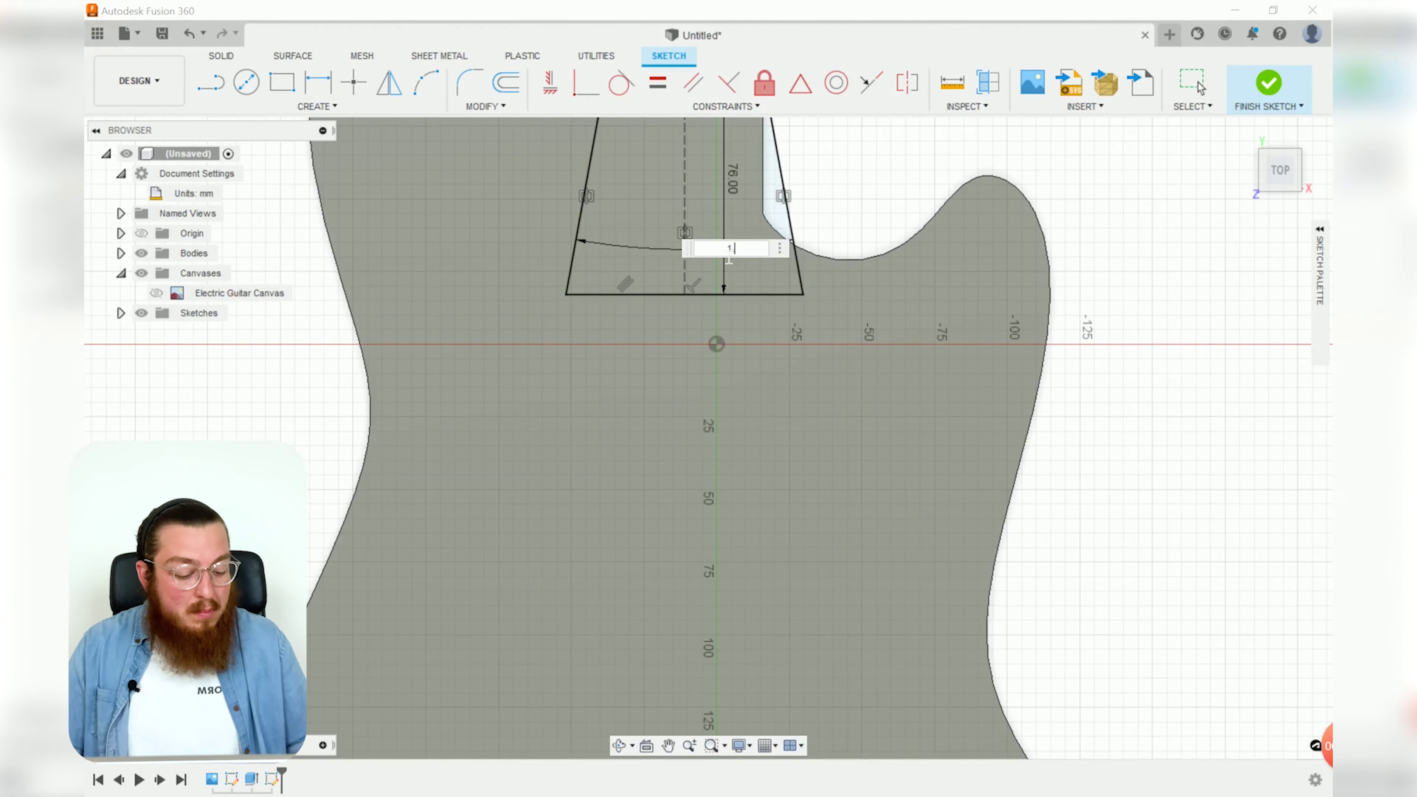
text(8)
key(Return)
middle_drag(721, 253, 715, 512)
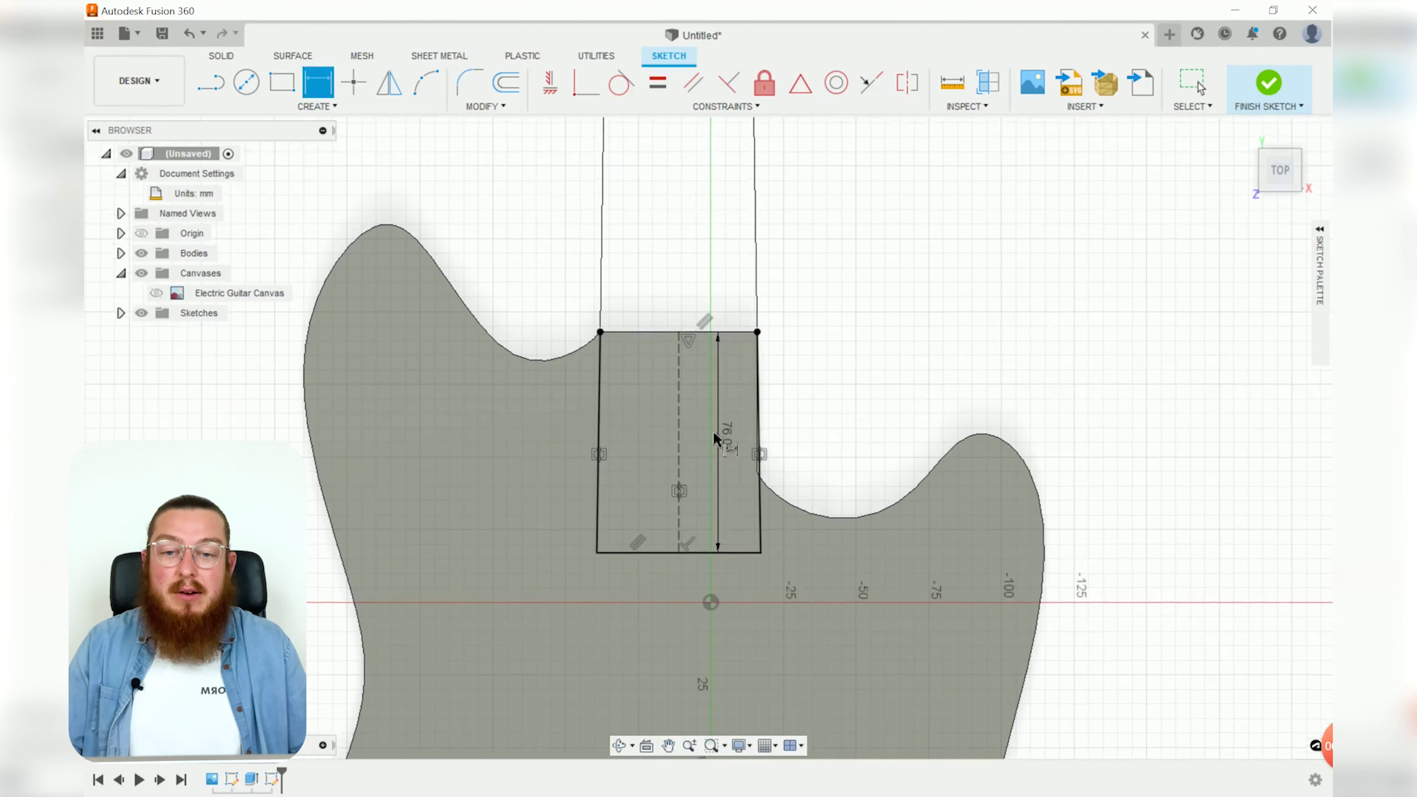
scroll(714, 405, up, 3)
key(Escape)
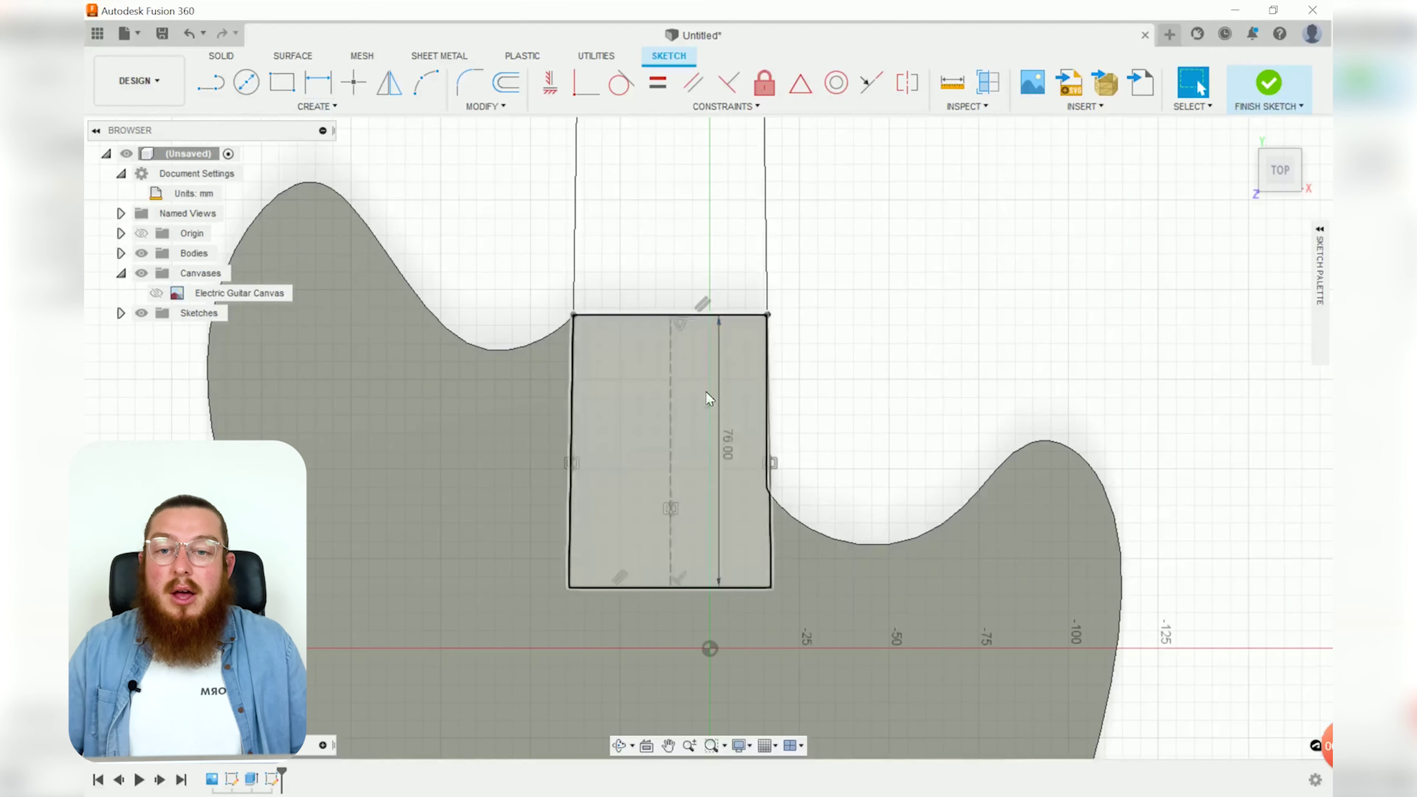
Fillet both bottom corners of the neck pocket sketch with a 5 mm radius.
click(474, 89)
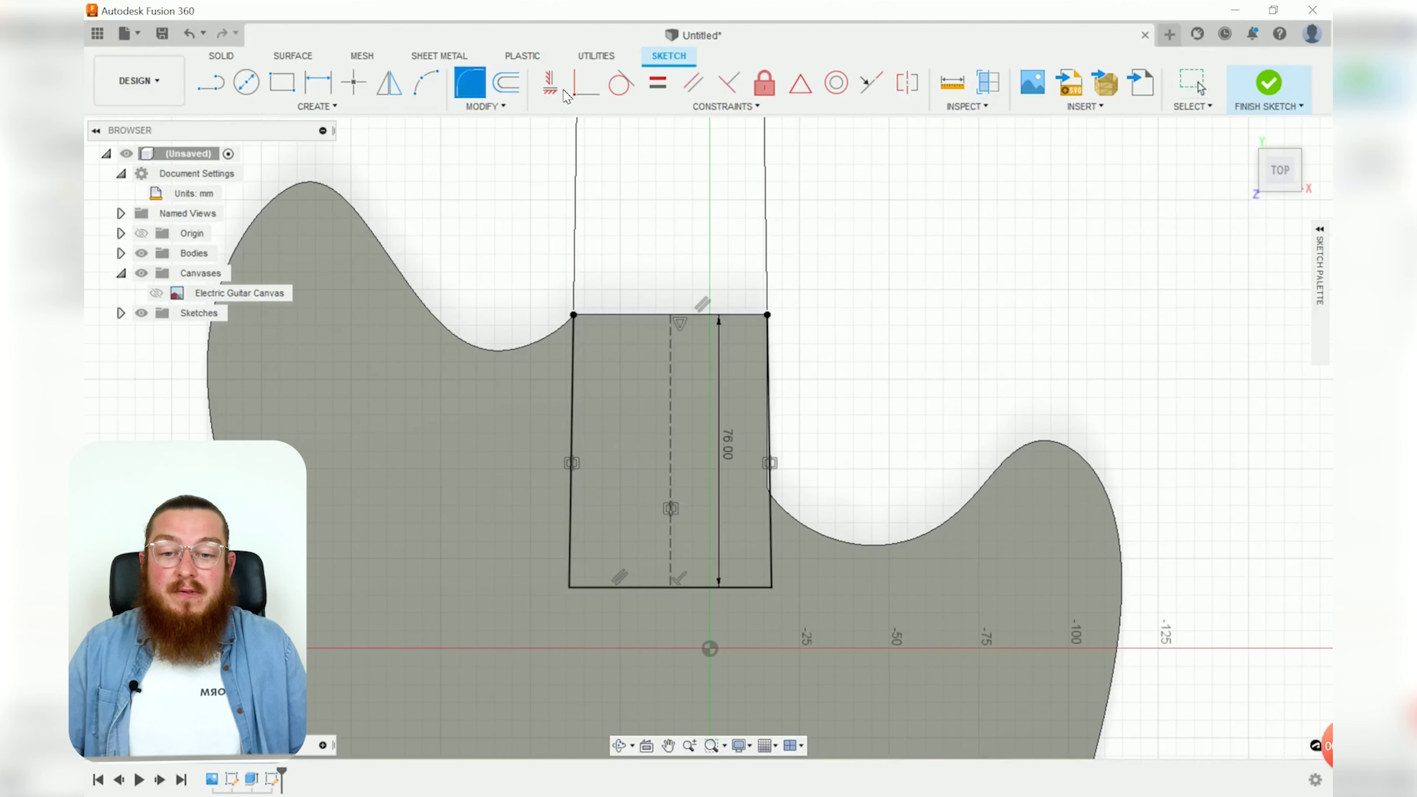
click(574, 583)
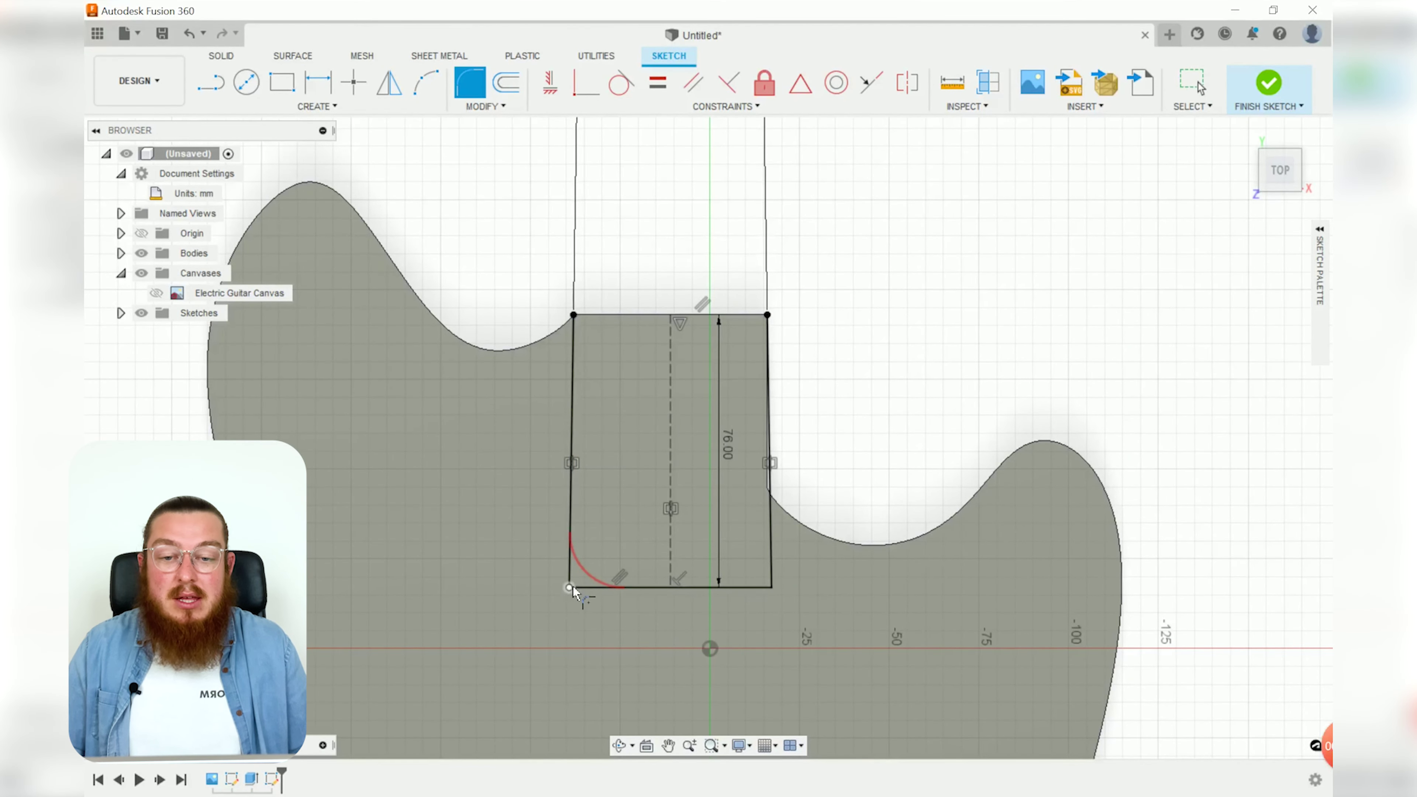
click(775, 583)
text(5)
key(Return)
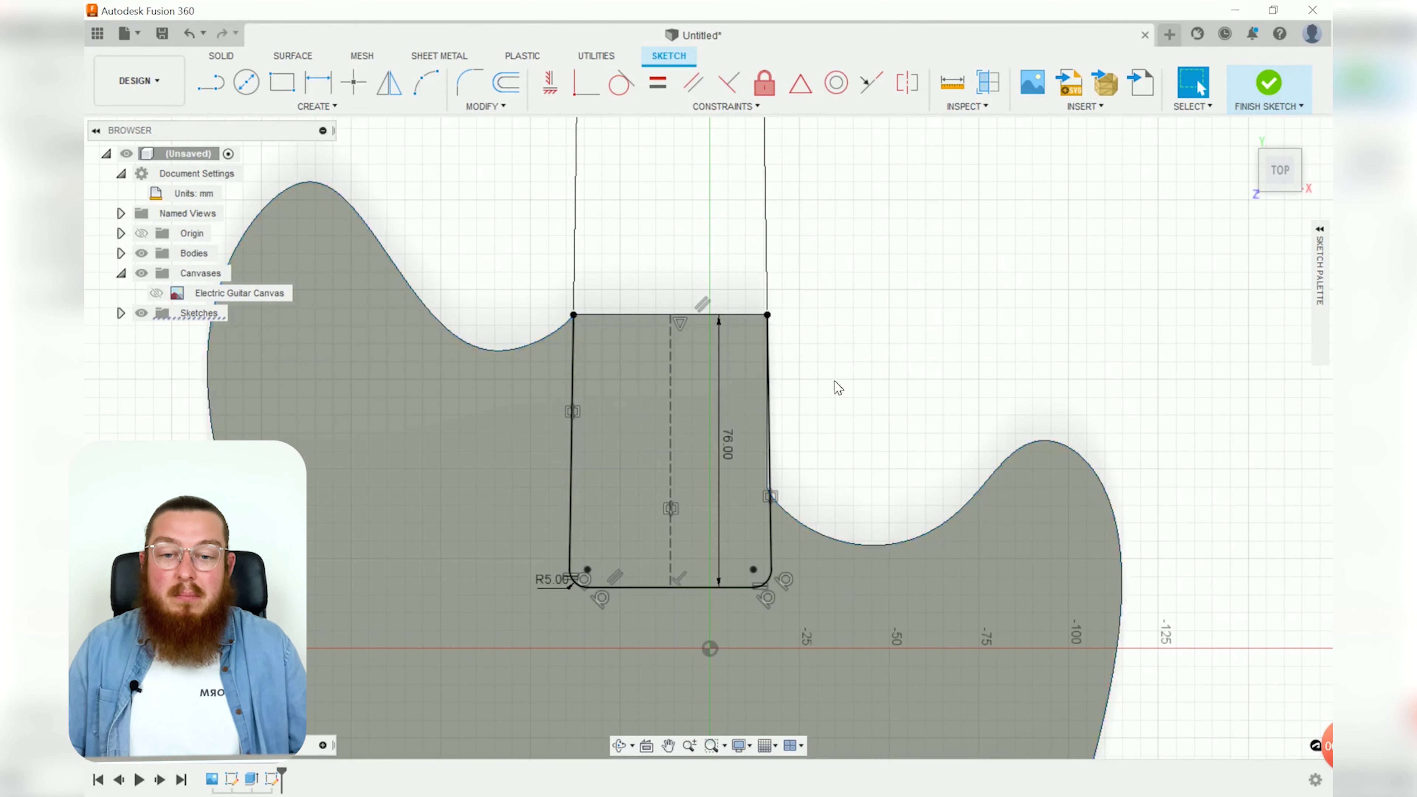
Finish the pocket sketch and extrude its profile -18 mm as a cut into the guitar body.
click(1269, 80)
shift+middle_drag(939, 334, 823, 358)
scroll(823, 357, down, 5)
shift+middle_drag(875, 307, 760, 398)
key(e)
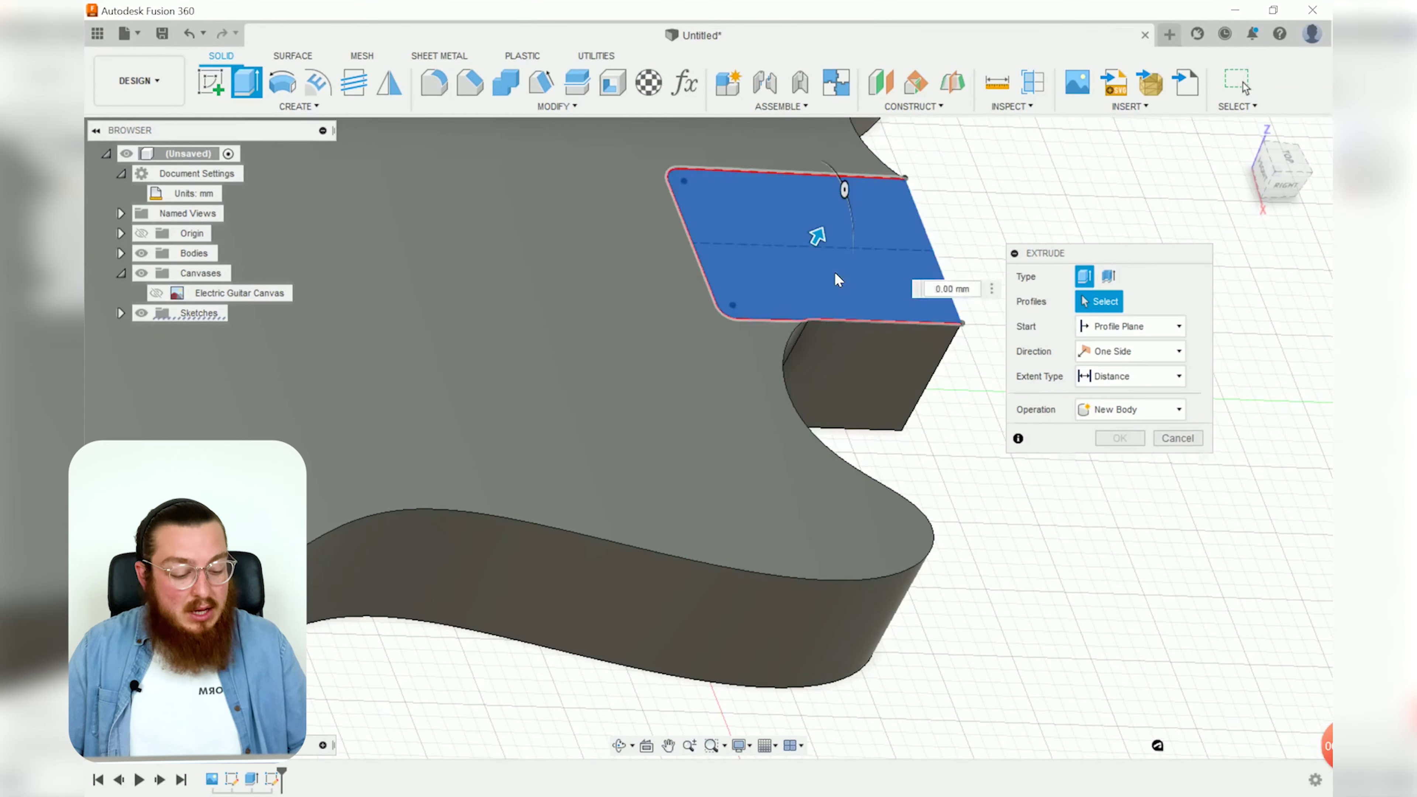
click(838, 279)
text(-18)
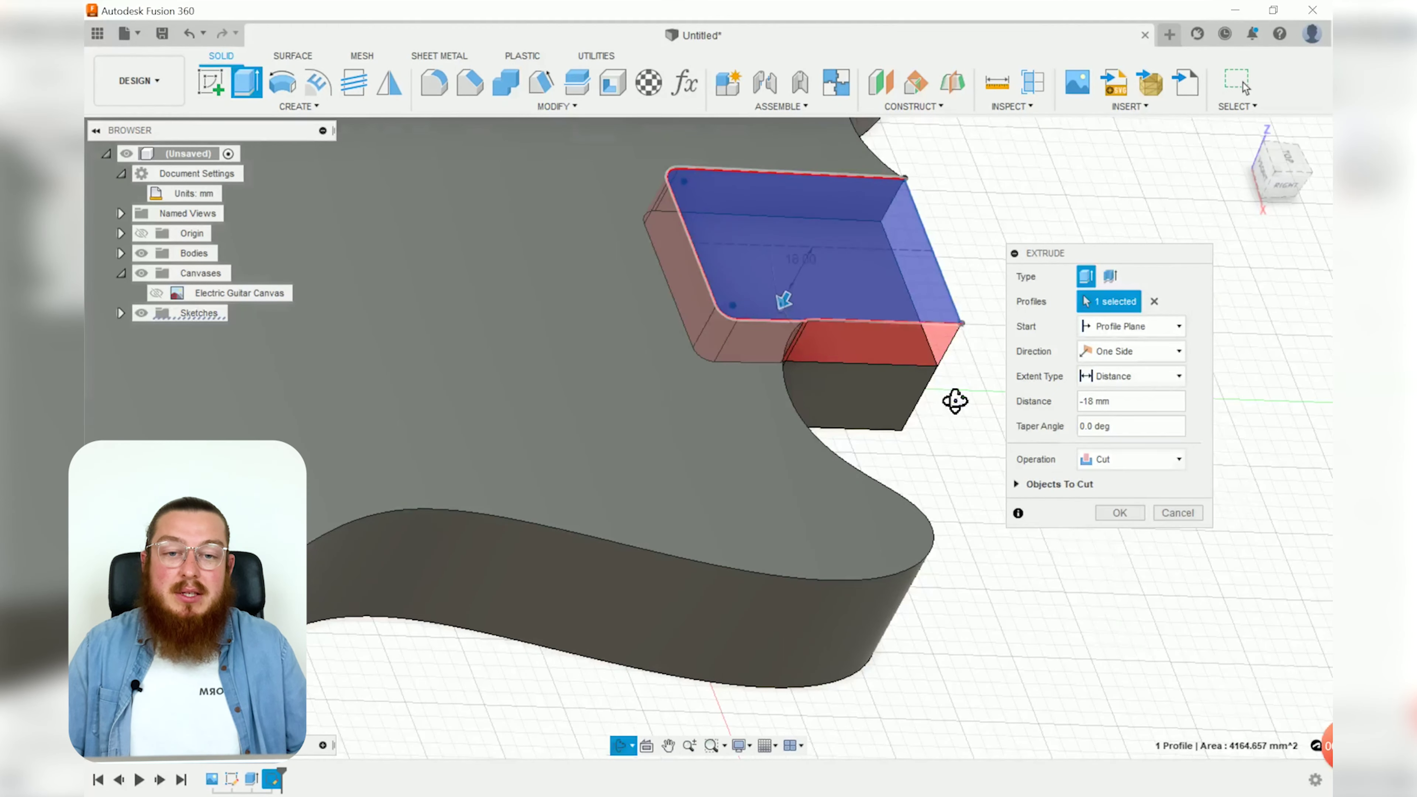
shift+middle_drag(955, 401, 779, 403)
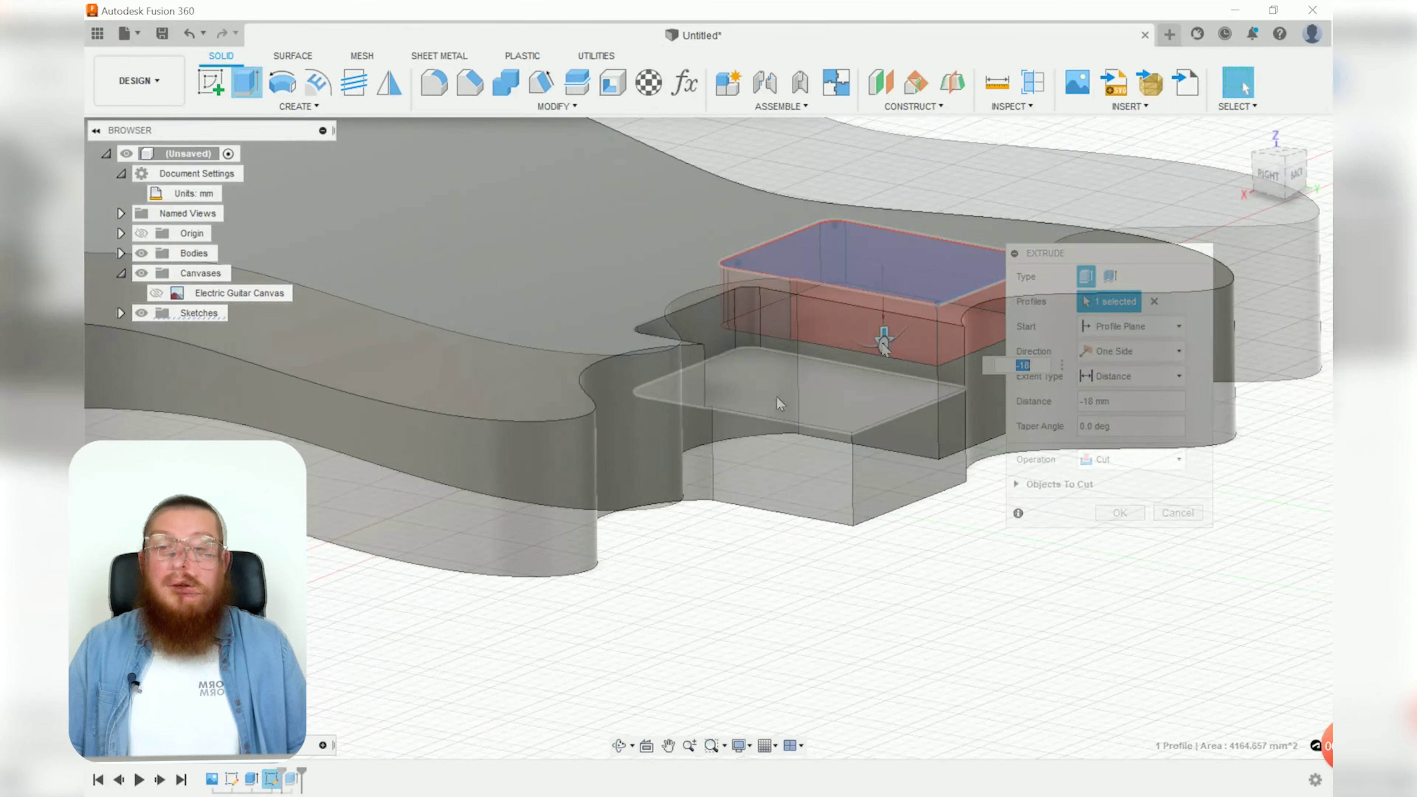
key(Return)
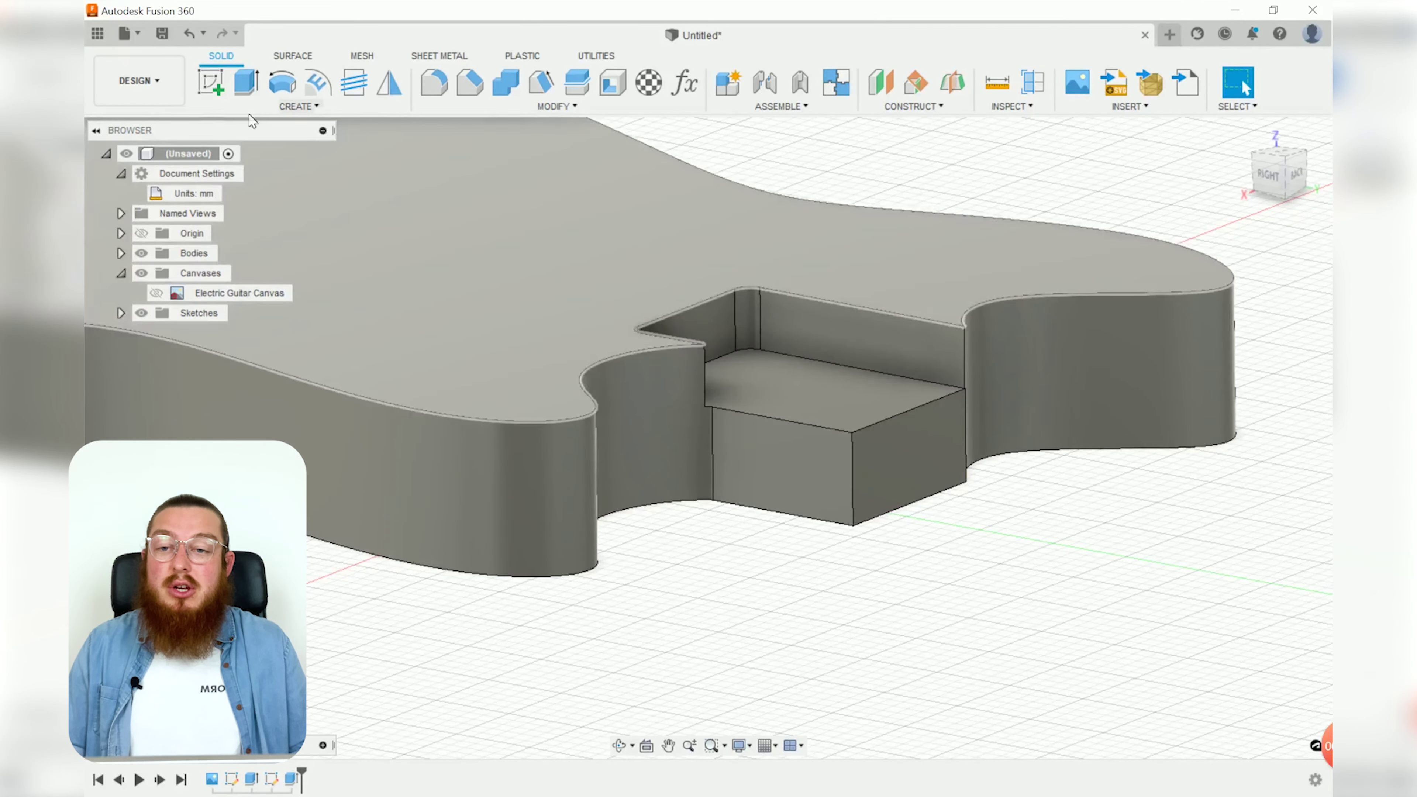
Start a sketch on the pocket floor and draw a 76 mm construction centre line between the midpoints of its end edges.
click(214, 83)
click(788, 392)
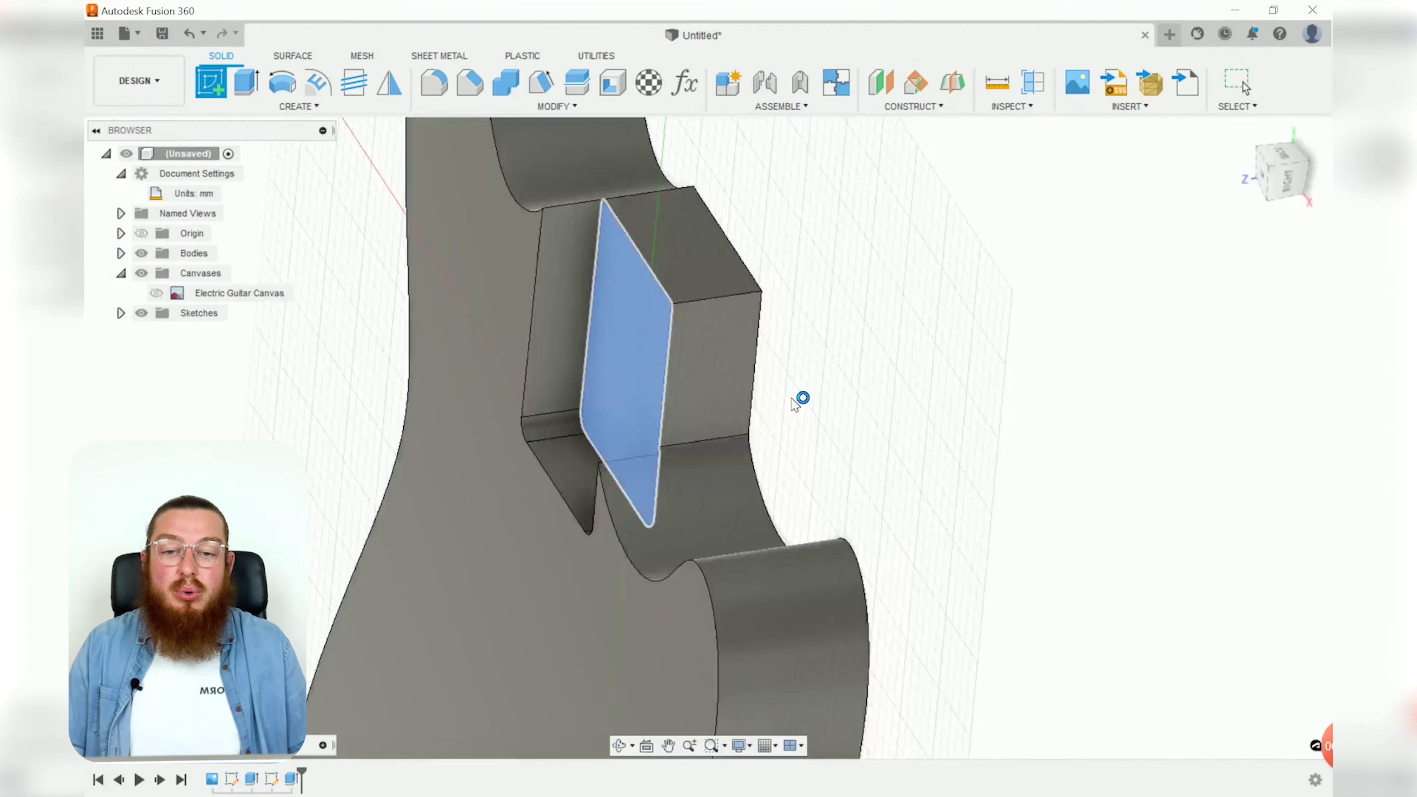
key(l)
scroll(725, 309, up, 2)
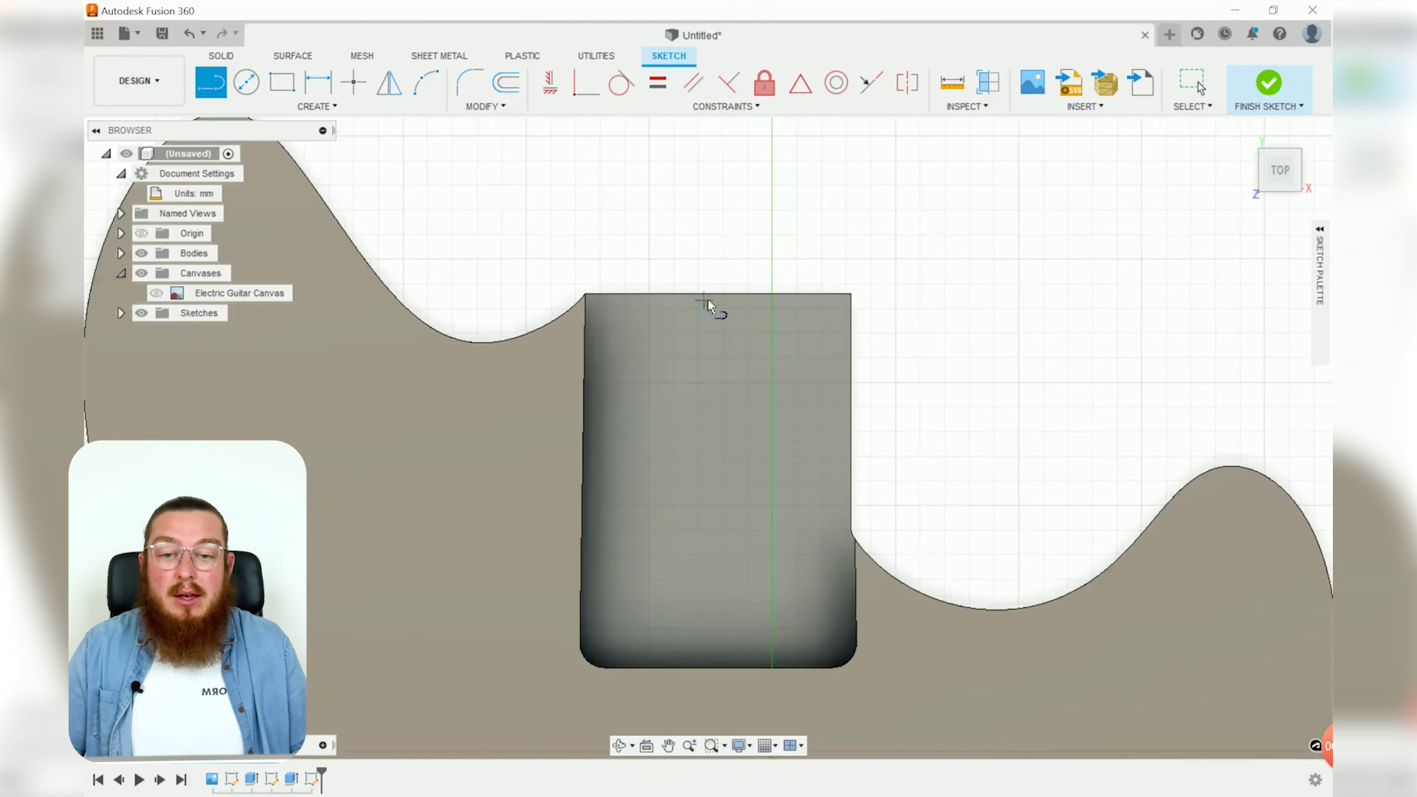
click(717, 294)
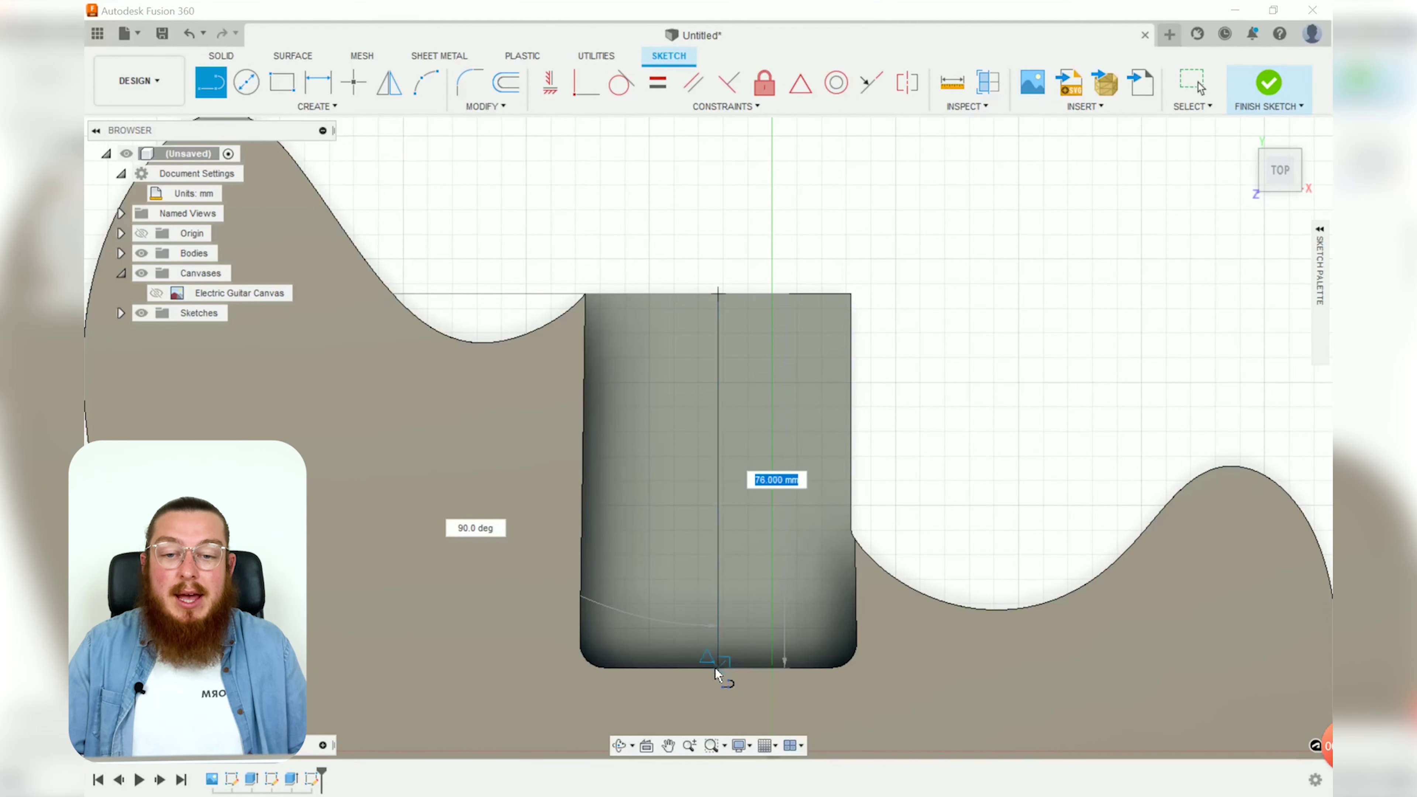
click(718, 667)
key(Escape)
click(720, 511)
key(x)
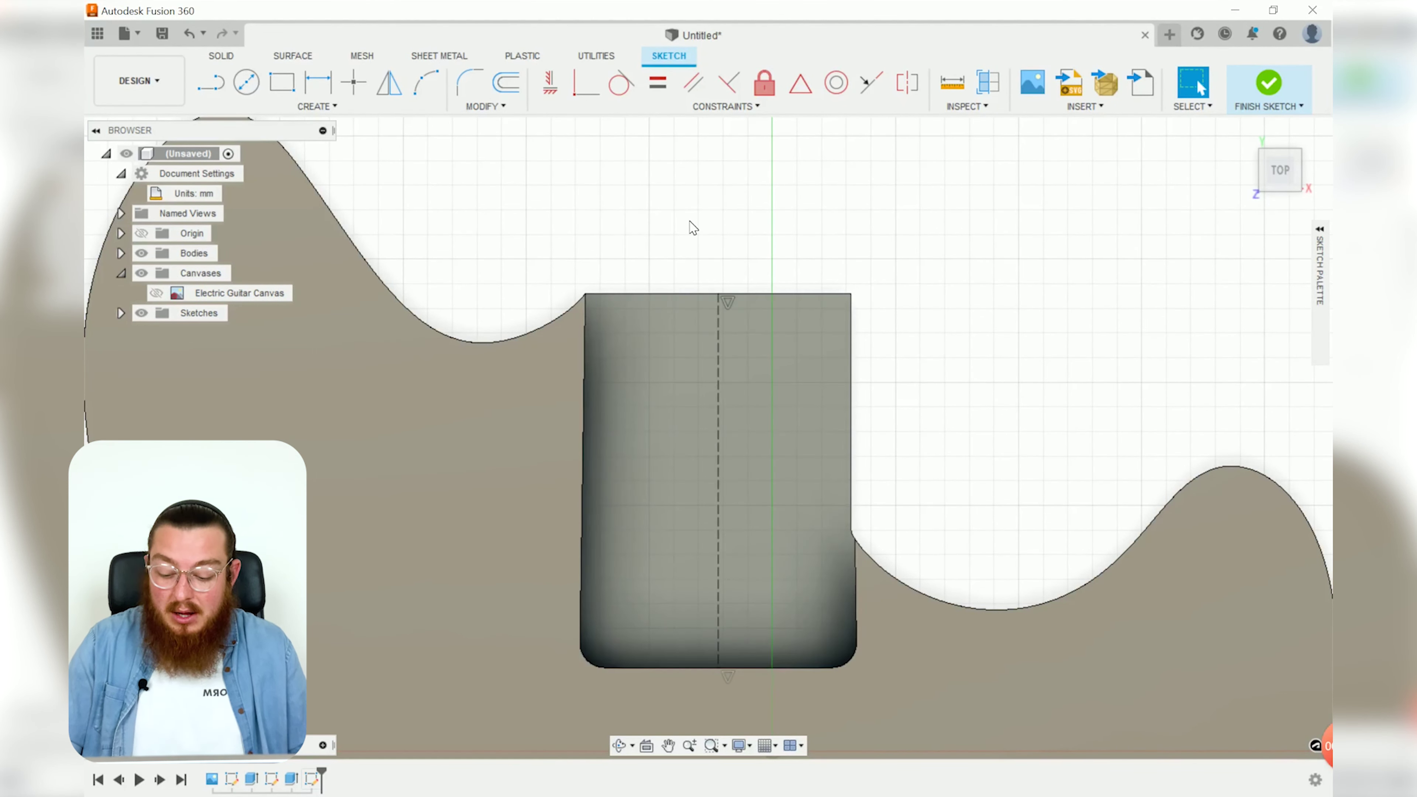
Sketch two circles about 10 mm across near the upper and lower corners beside the centre line and make them equal.
key(c)
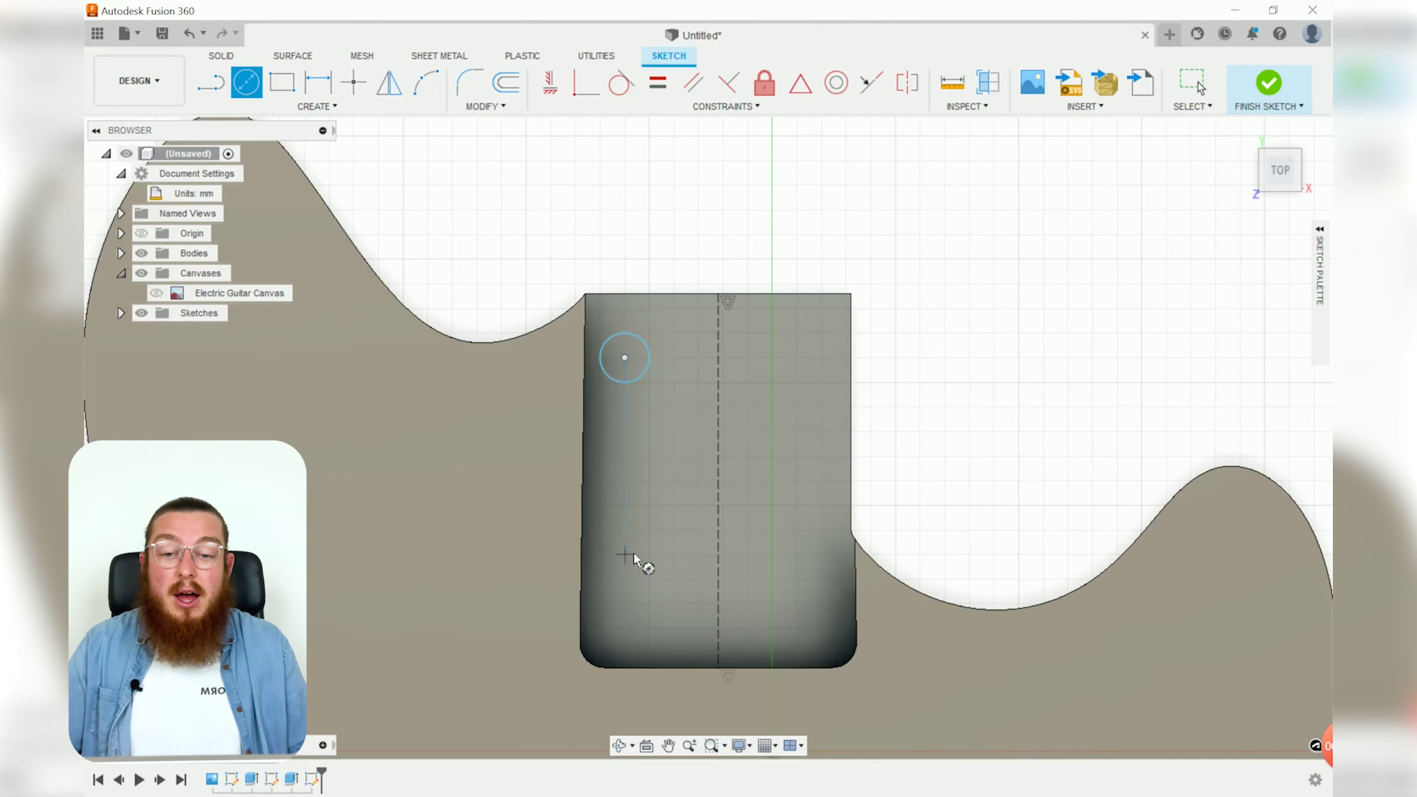
click(624, 554)
key(Escape)
click(647, 371)
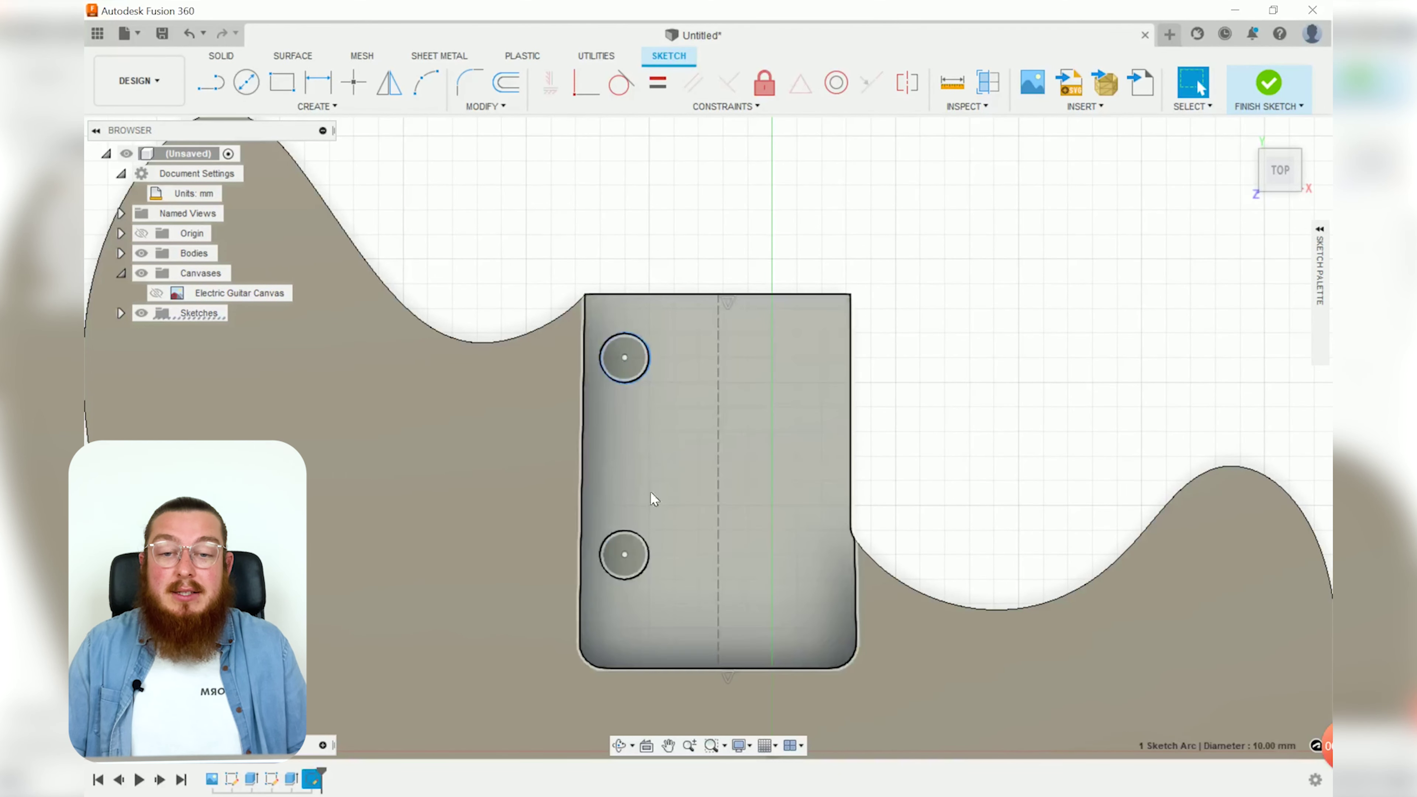
ctrl+click(644, 538)
click(658, 84)
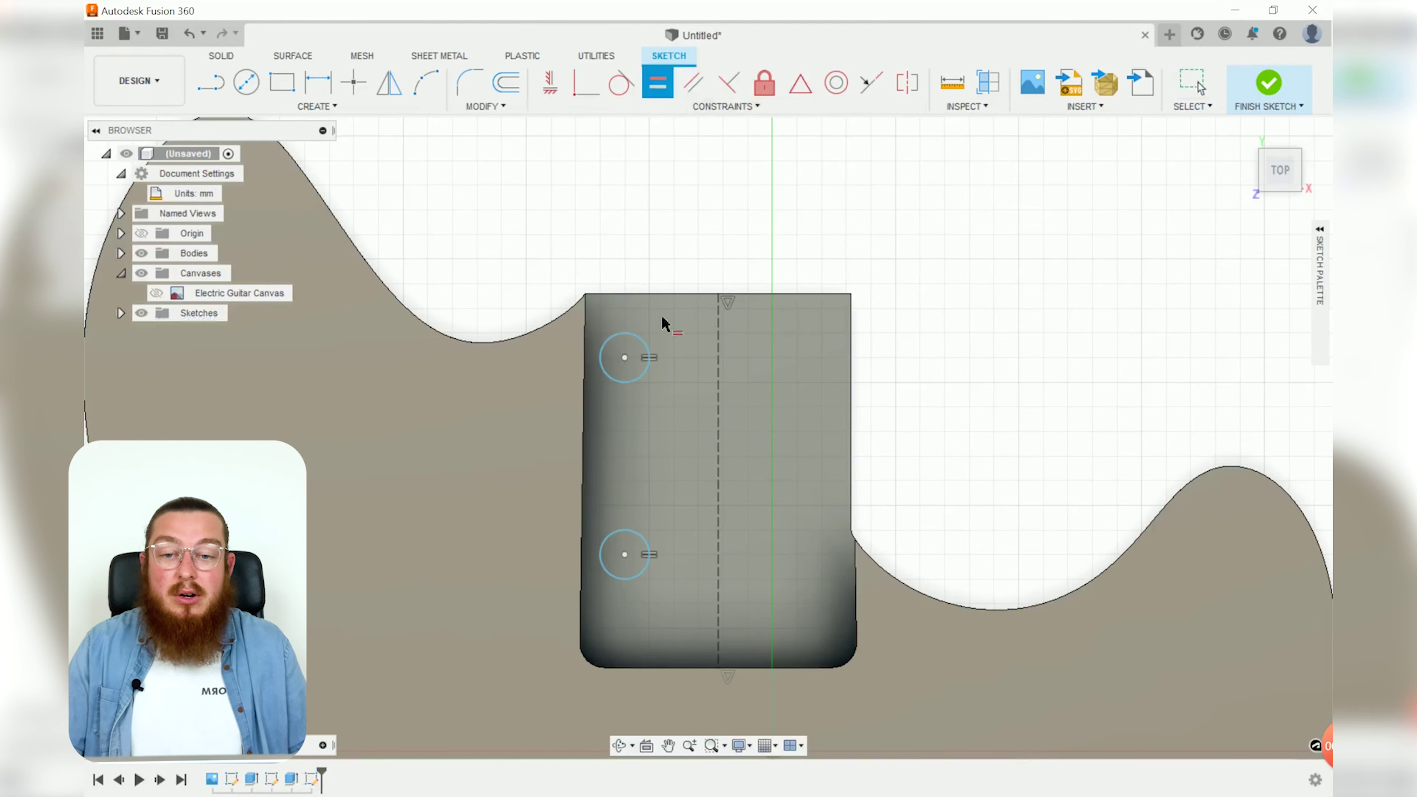
key(Escape)
Align the two circle centres vertically and shift the circles slightly toward the centre line.
click(625, 357)
ctrl+click(624, 555)
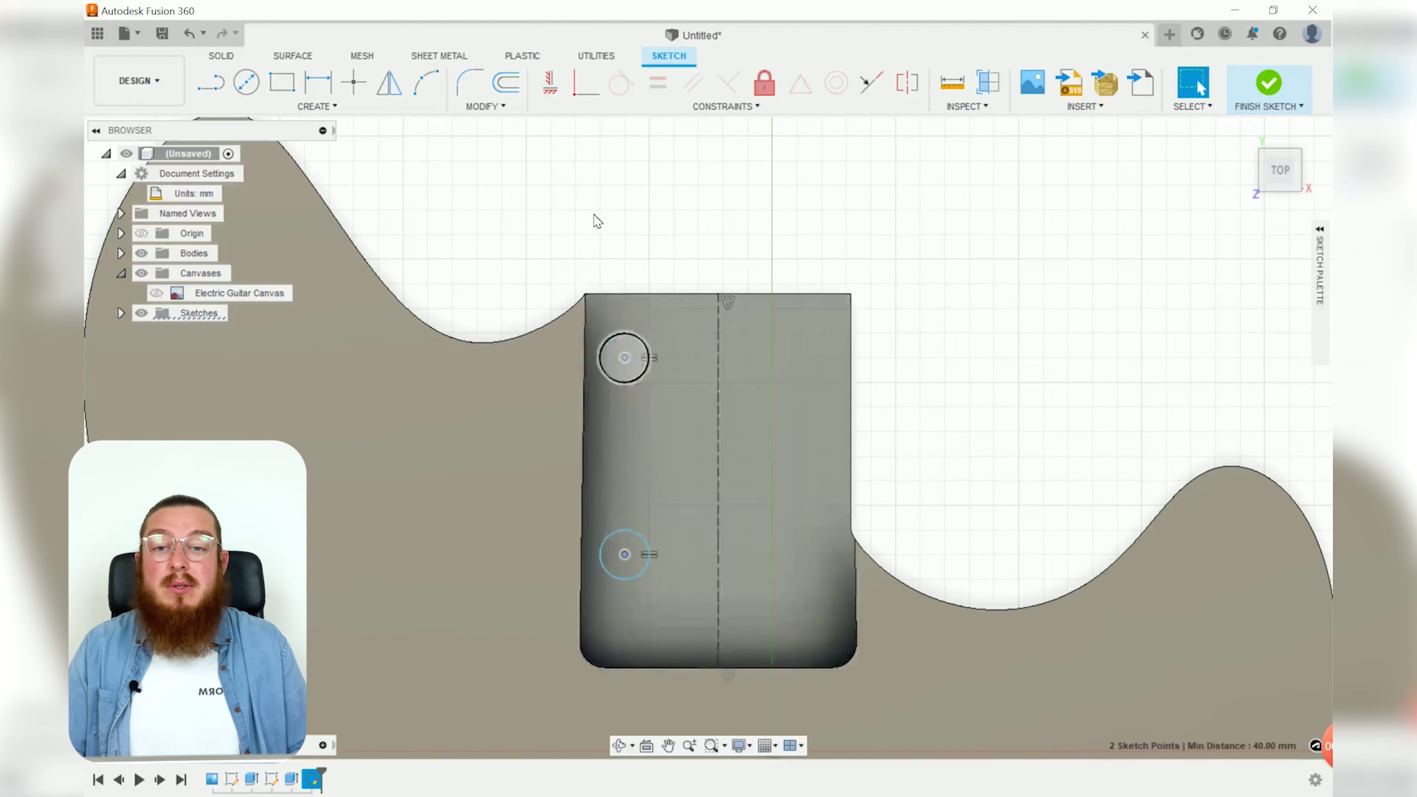
click(558, 89)
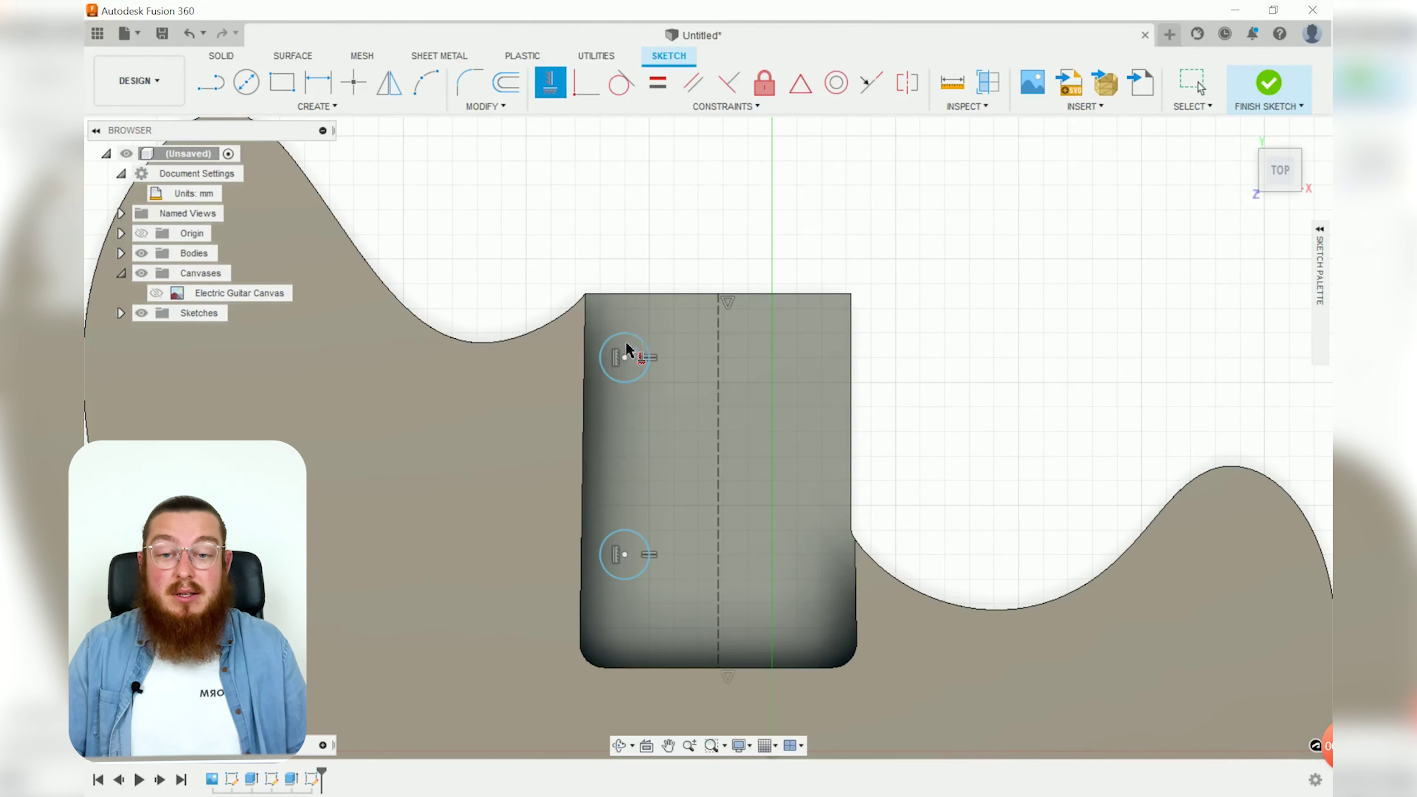
click(624, 356)
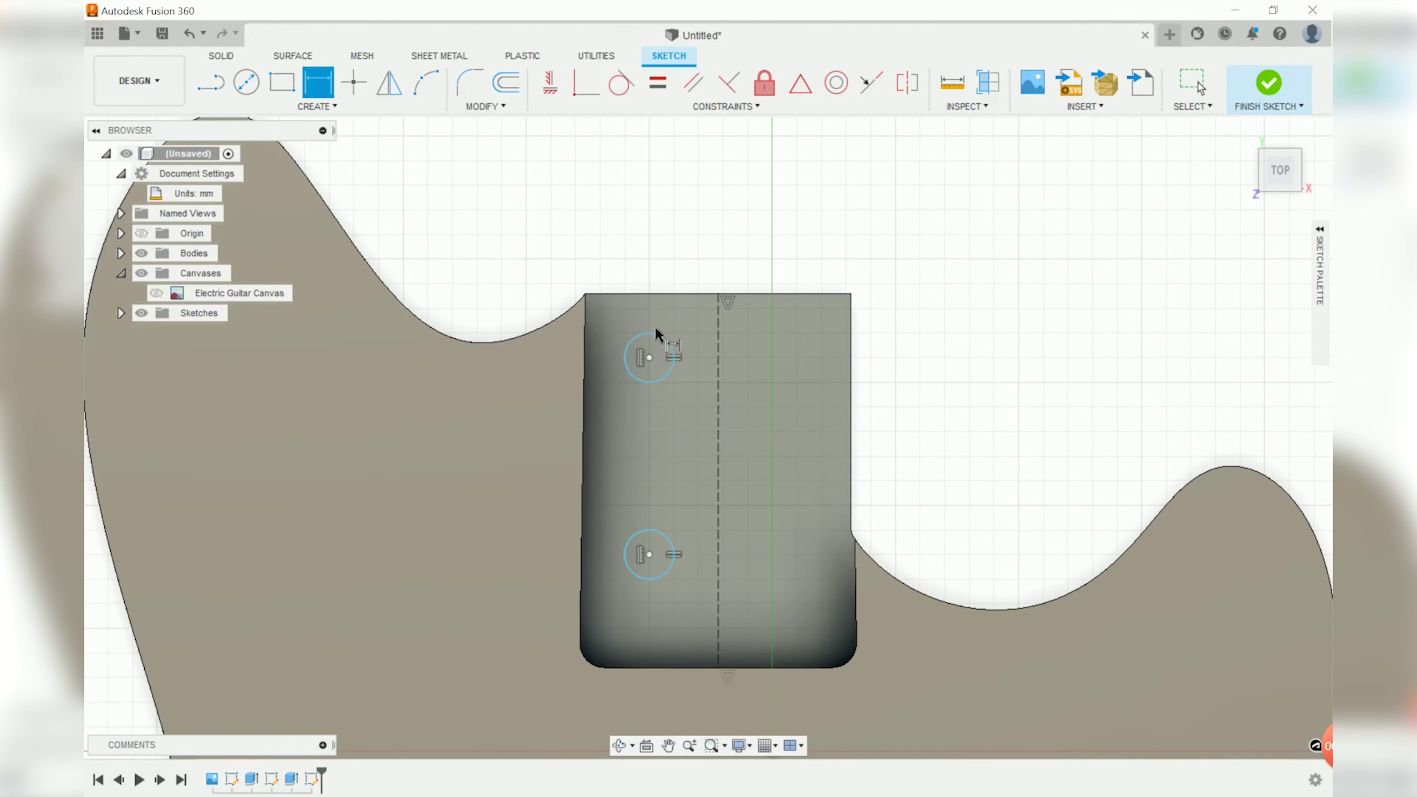
Dimension the upper circle's diameter at 4 mm and its distance from the centre line at 19.1 mm.
click(625, 358)
click(663, 291)
text(4)
key(Return)
click(650, 357)
click(718, 424)
click(694, 223)
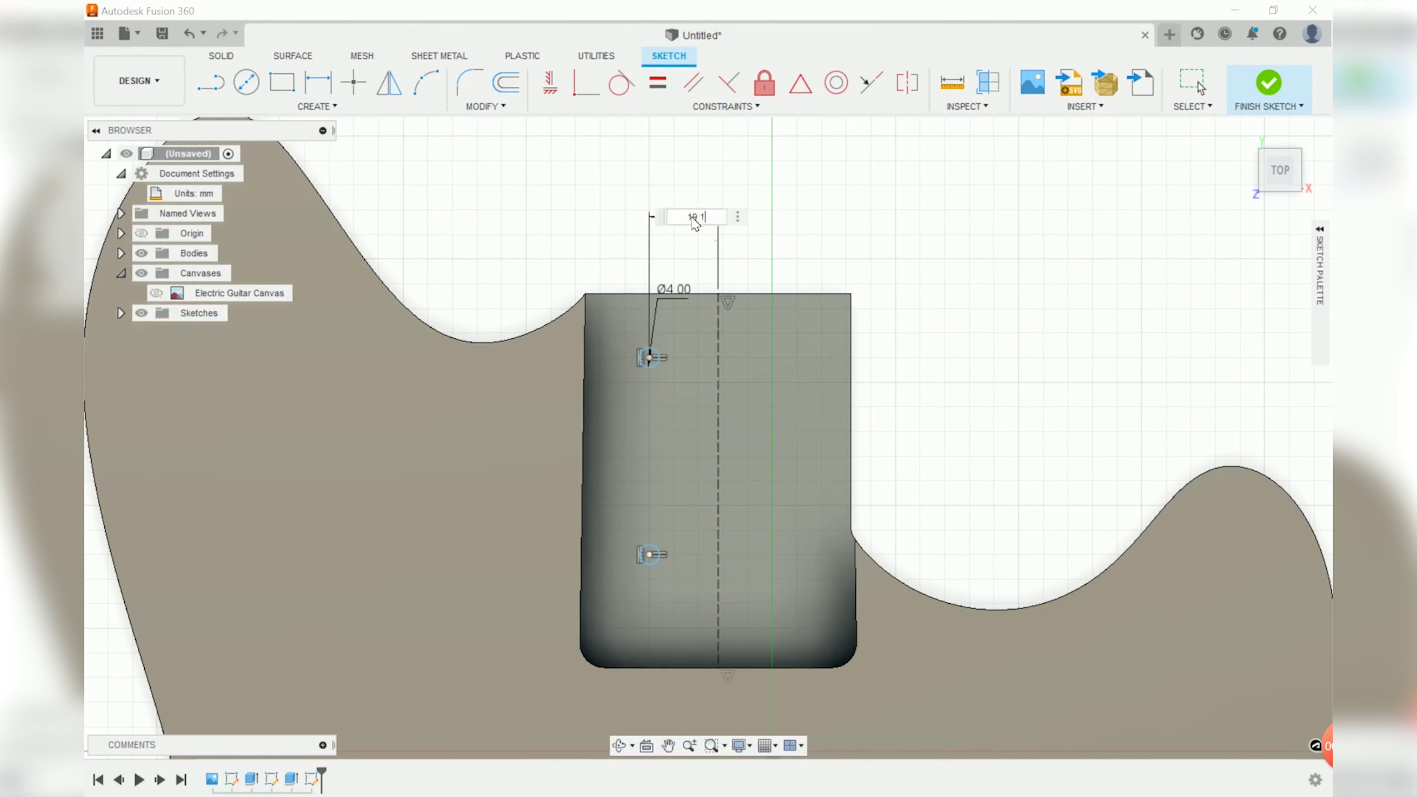
key(Return)
Dimension the circles' centre spacing at 50.9 mm and the lower circle's distance from the pocket's closed end at 12.8 mm.
click(632, 356)
click(623, 554)
click(660, 494)
text(50.9)
key(Return)
click(625, 604)
click(675, 667)
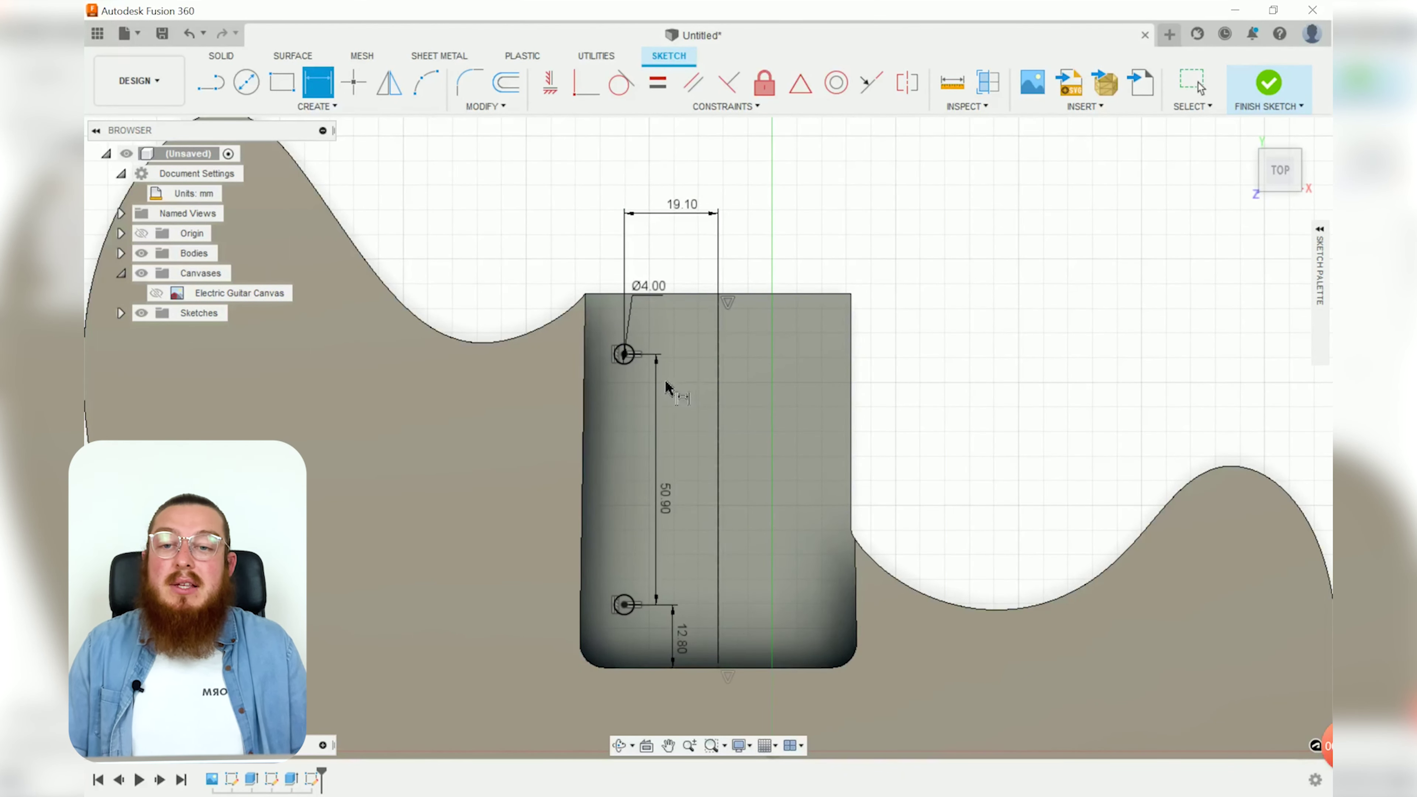
Mirror both screw-hole circles across the construction centre line and finish the sketch.
click(388, 83)
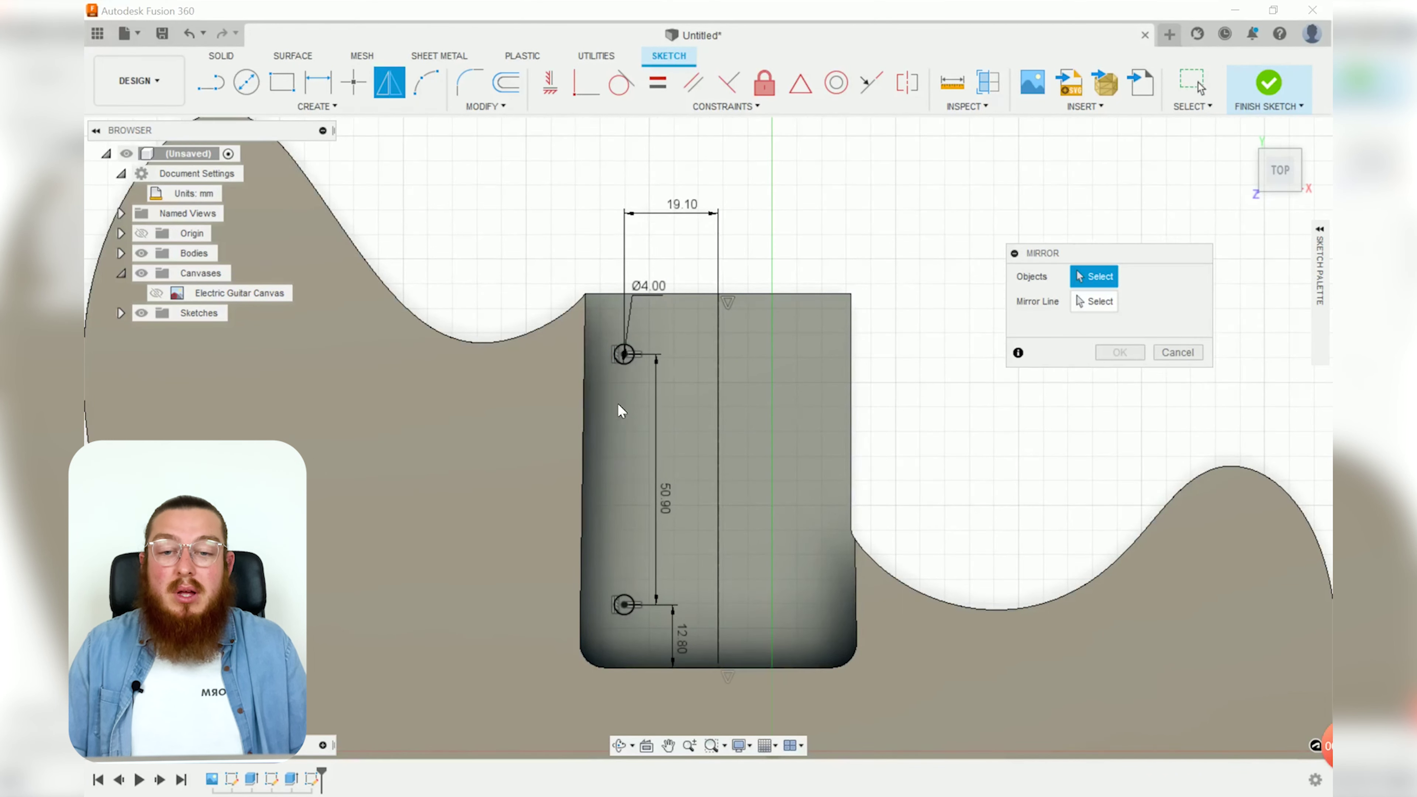
scroll(634, 356, up, 3)
click(636, 361)
middle_drag(672, 575, 676, 440)
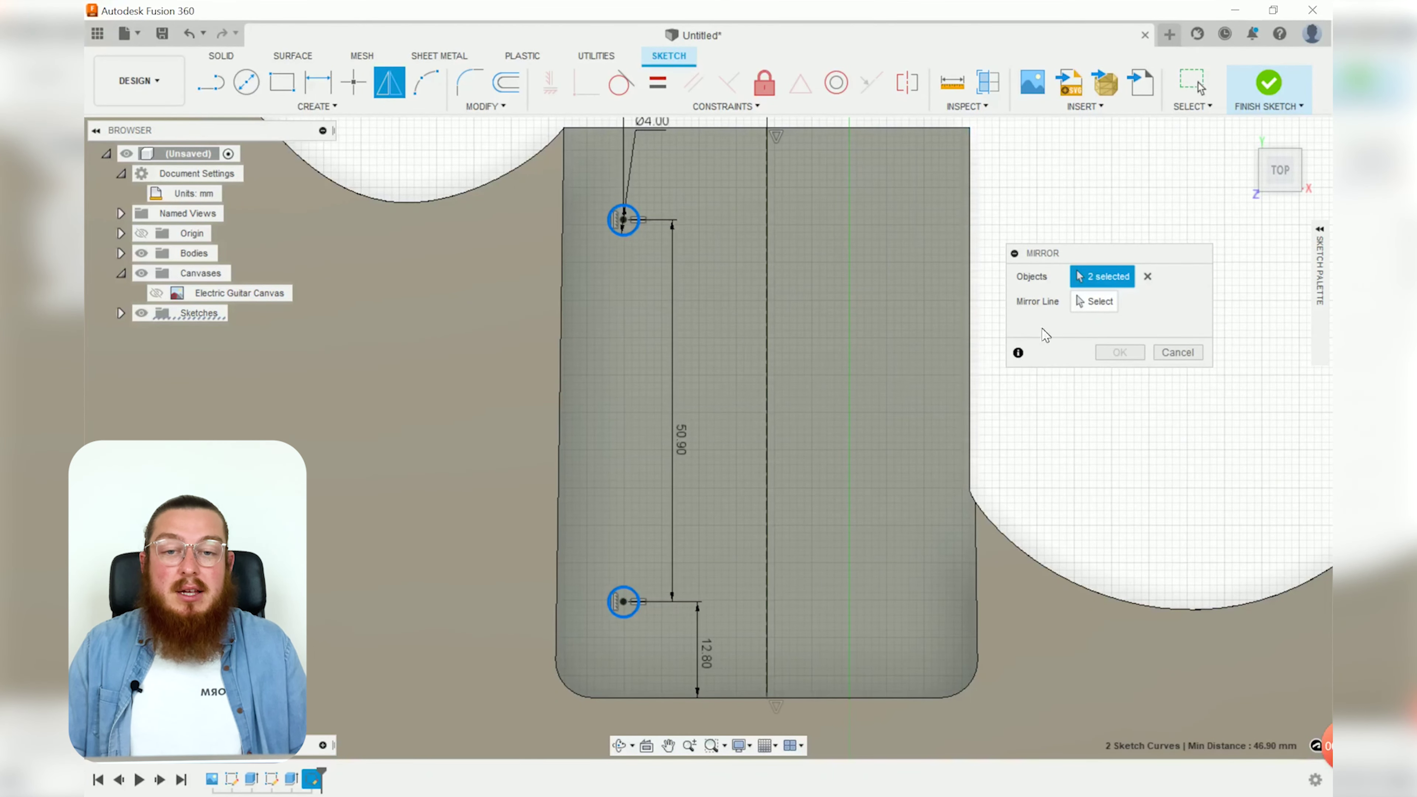
click(1091, 304)
click(767, 285)
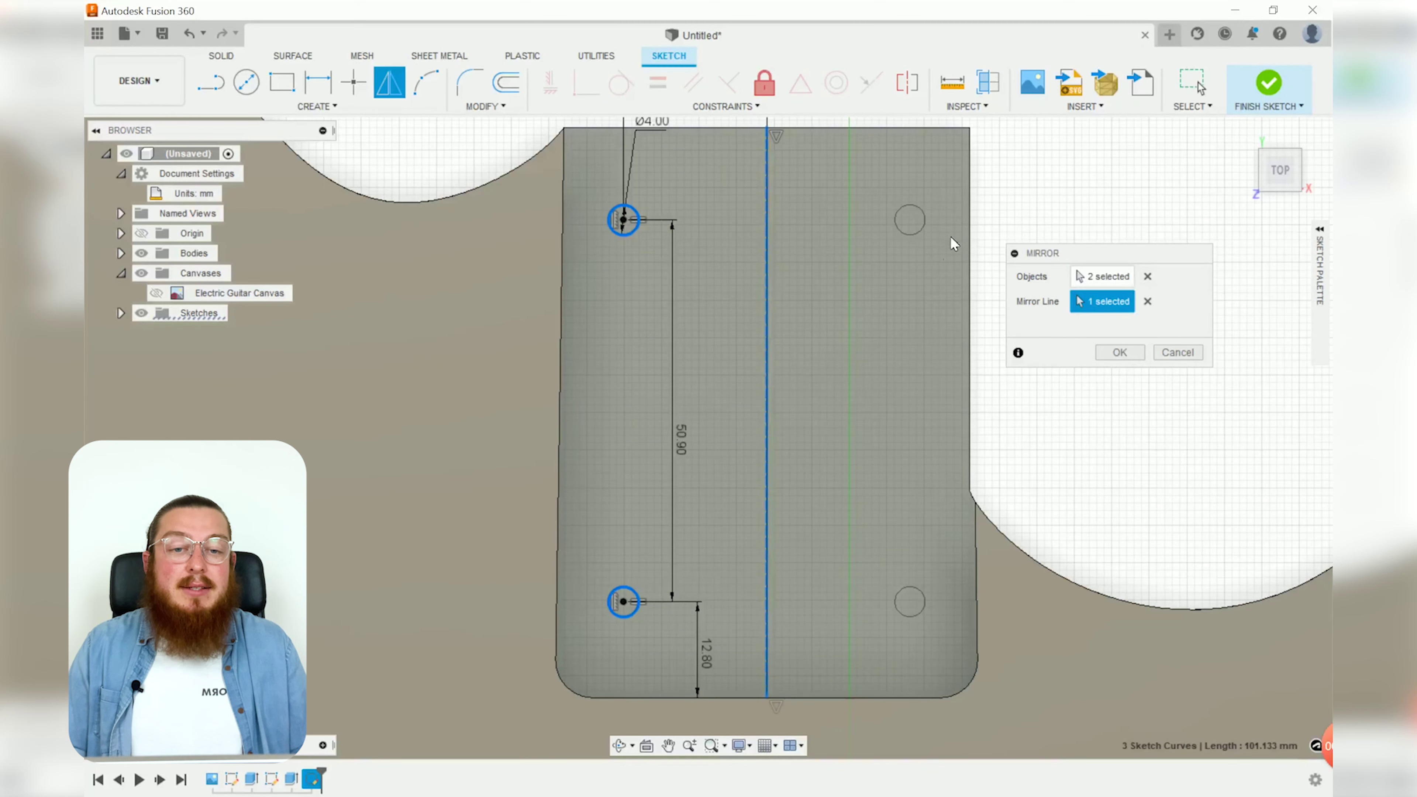
click(1123, 355)
click(1271, 85)
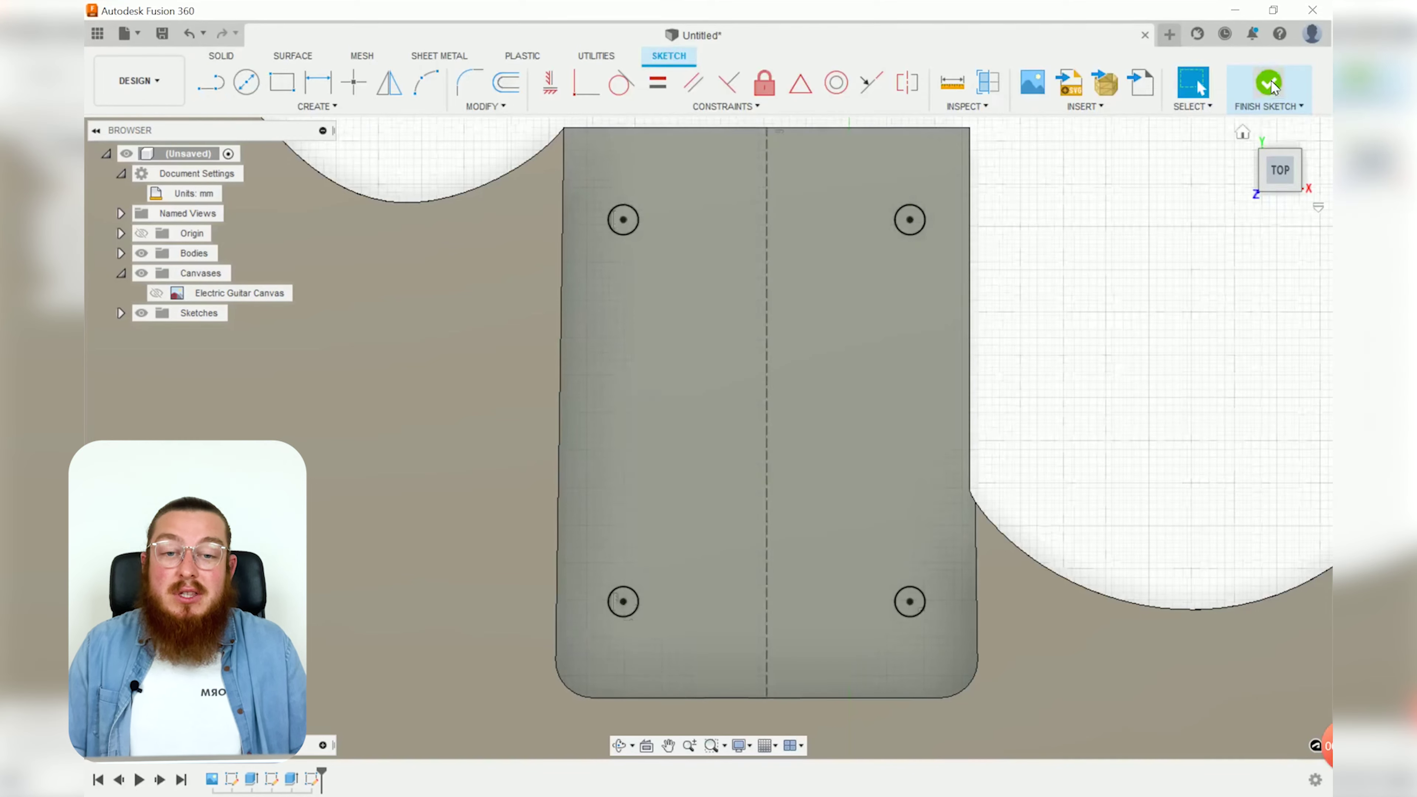
Extrude the four circles downward as a cut with extent All to make screw holes through the body.
key(e)
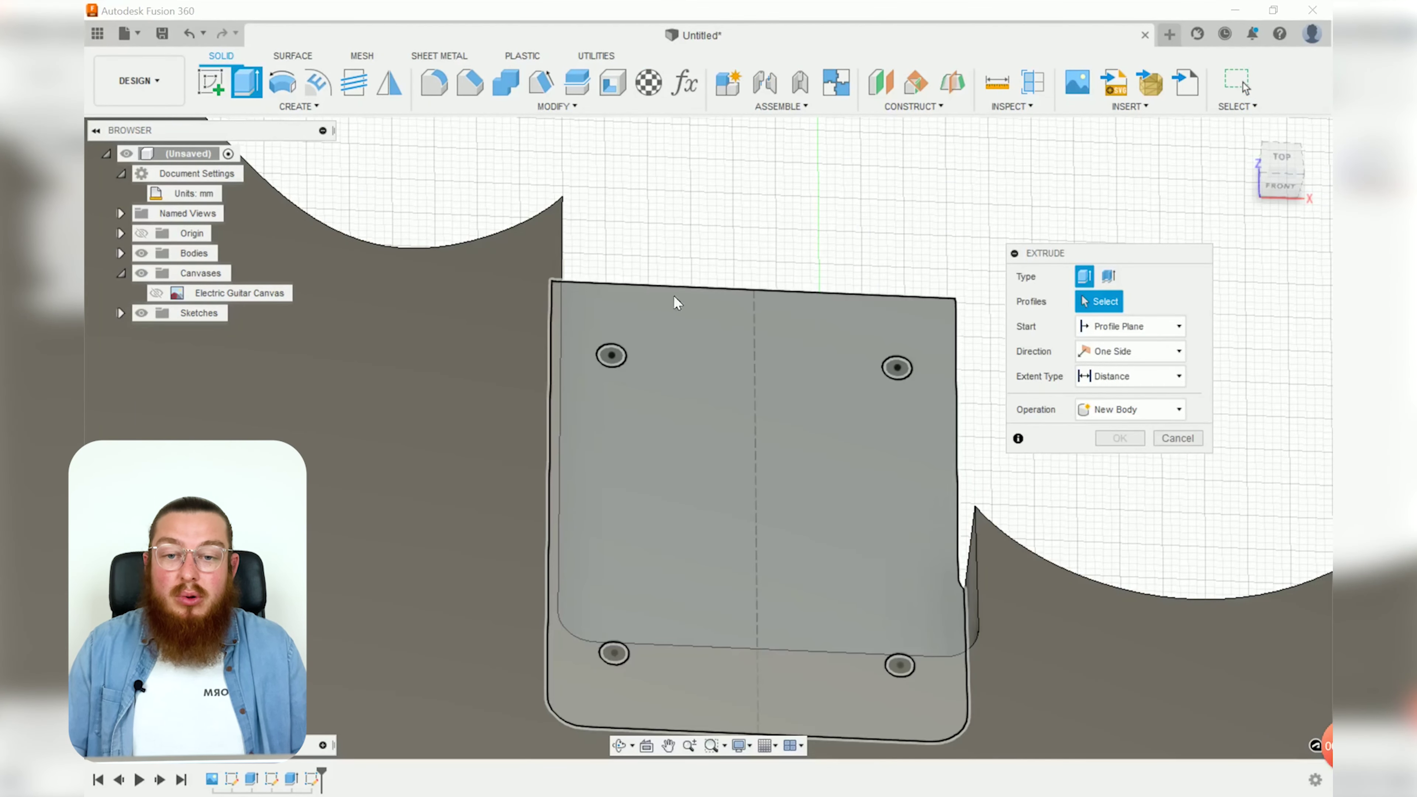
click(609, 363)
click(895, 367)
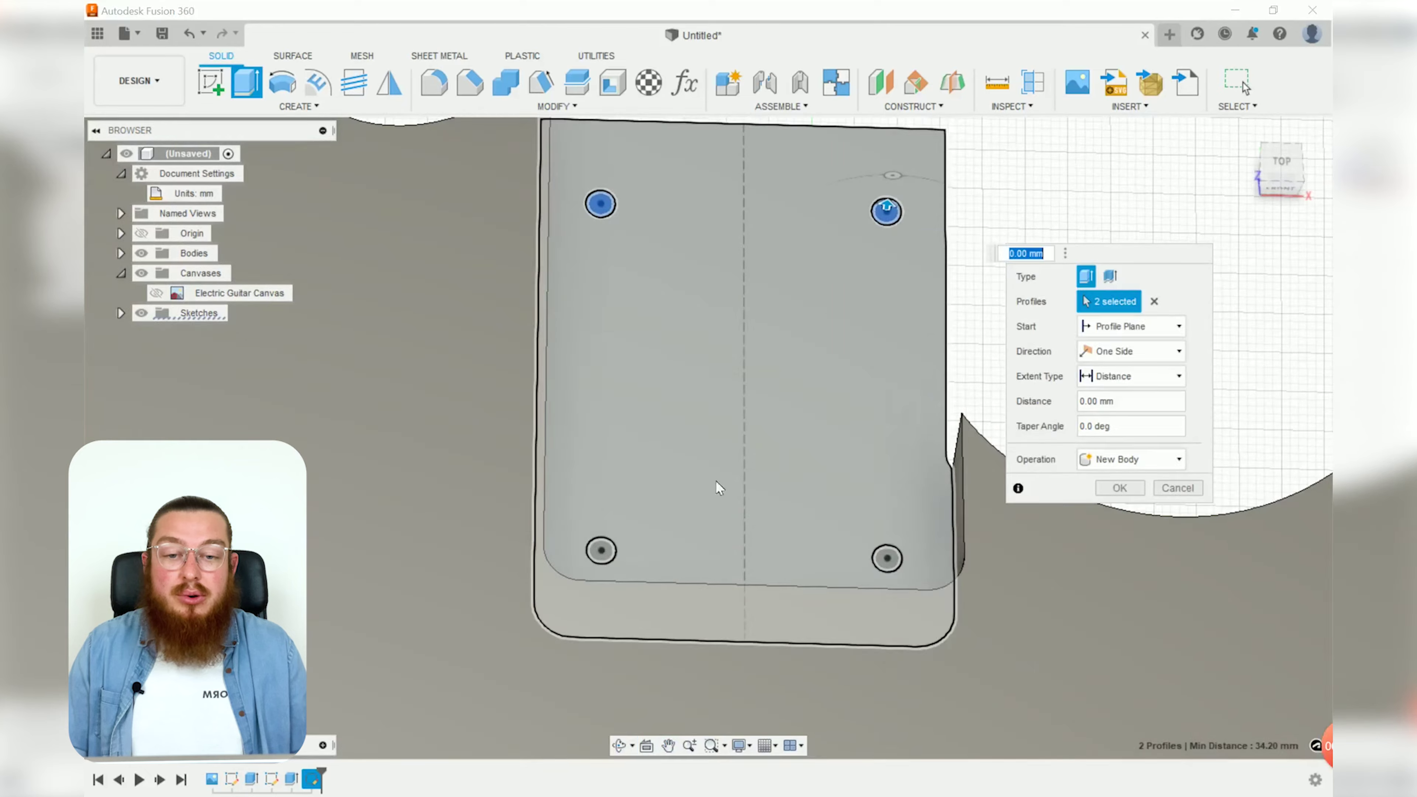
click(600, 550)
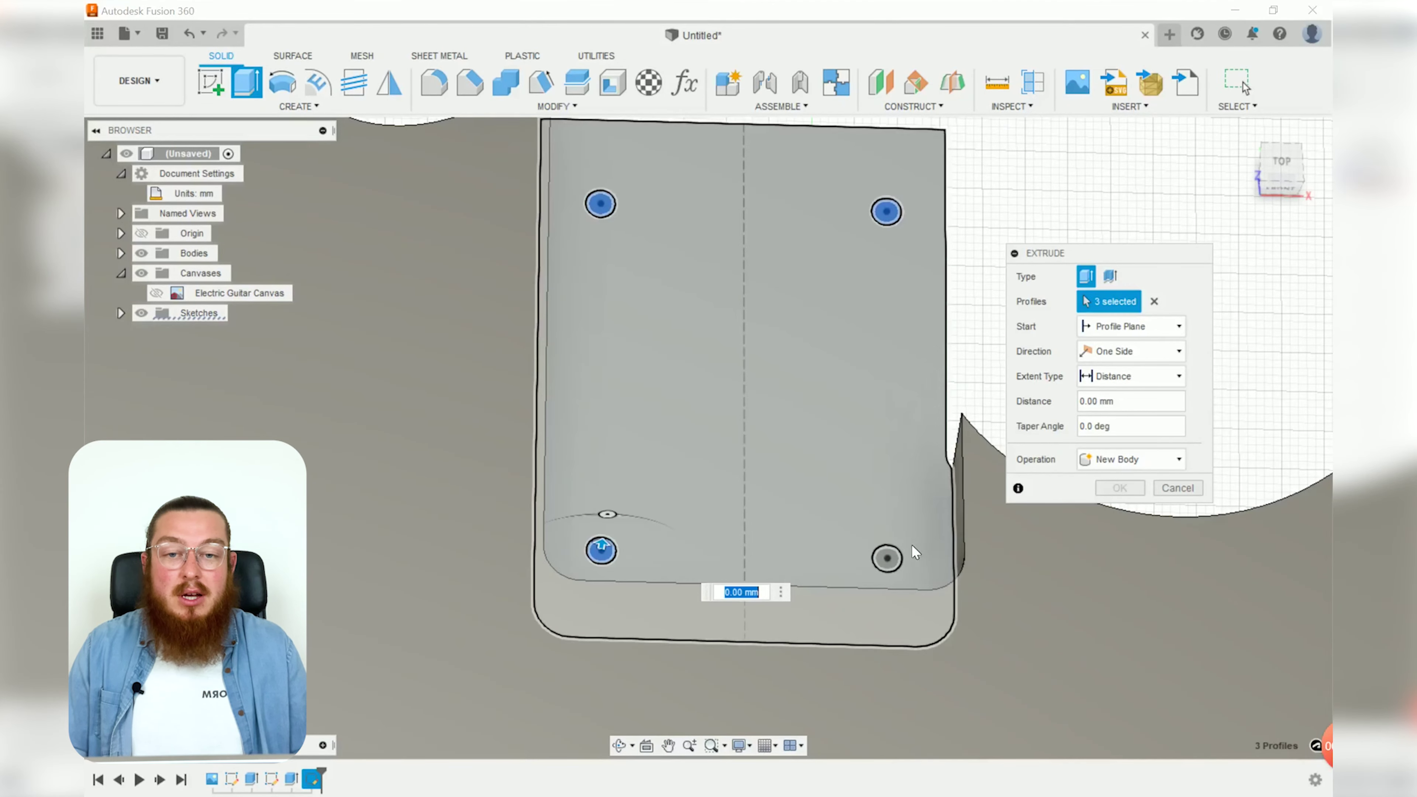
click(887, 558)
shift+middle_drag(887, 558, 780, 168)
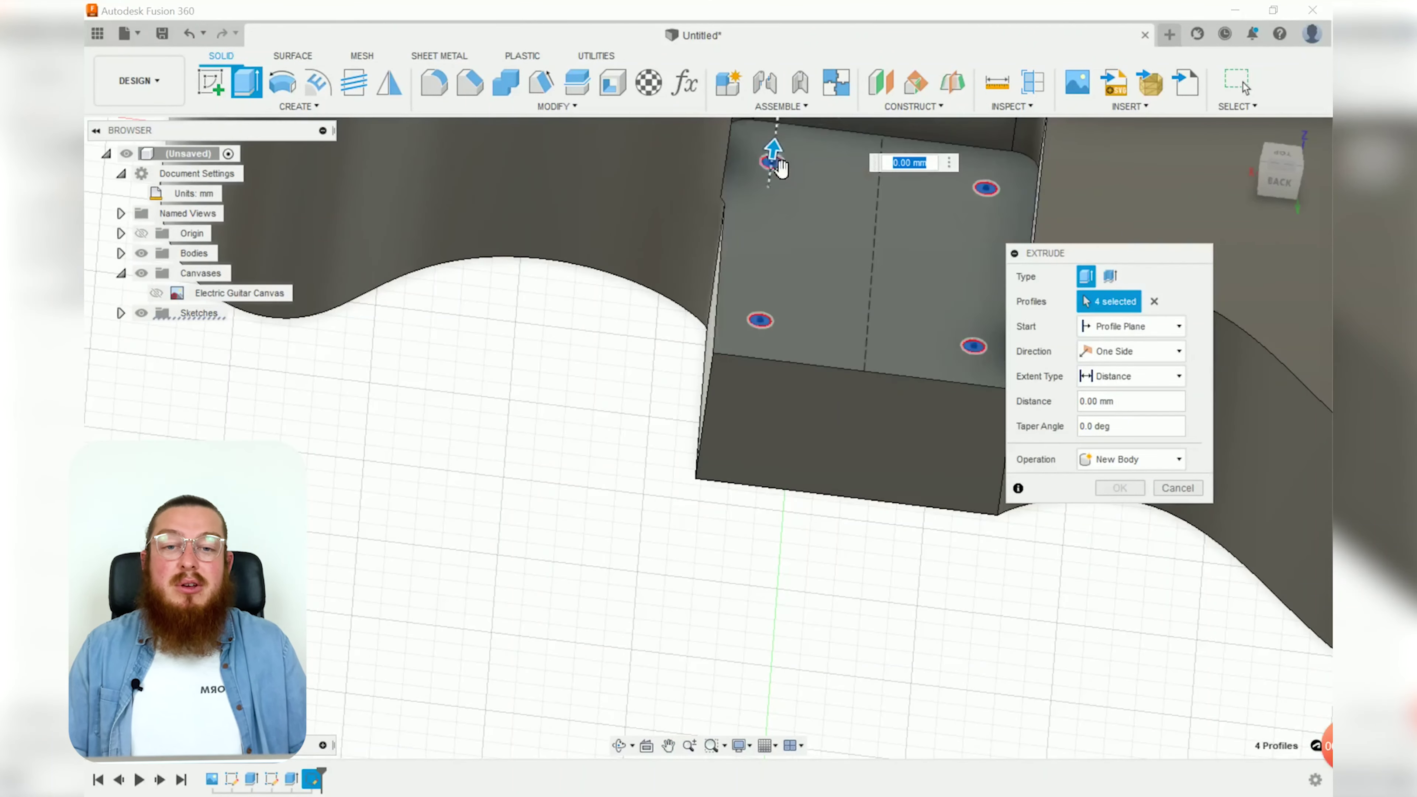
drag(780, 169, 739, 406)
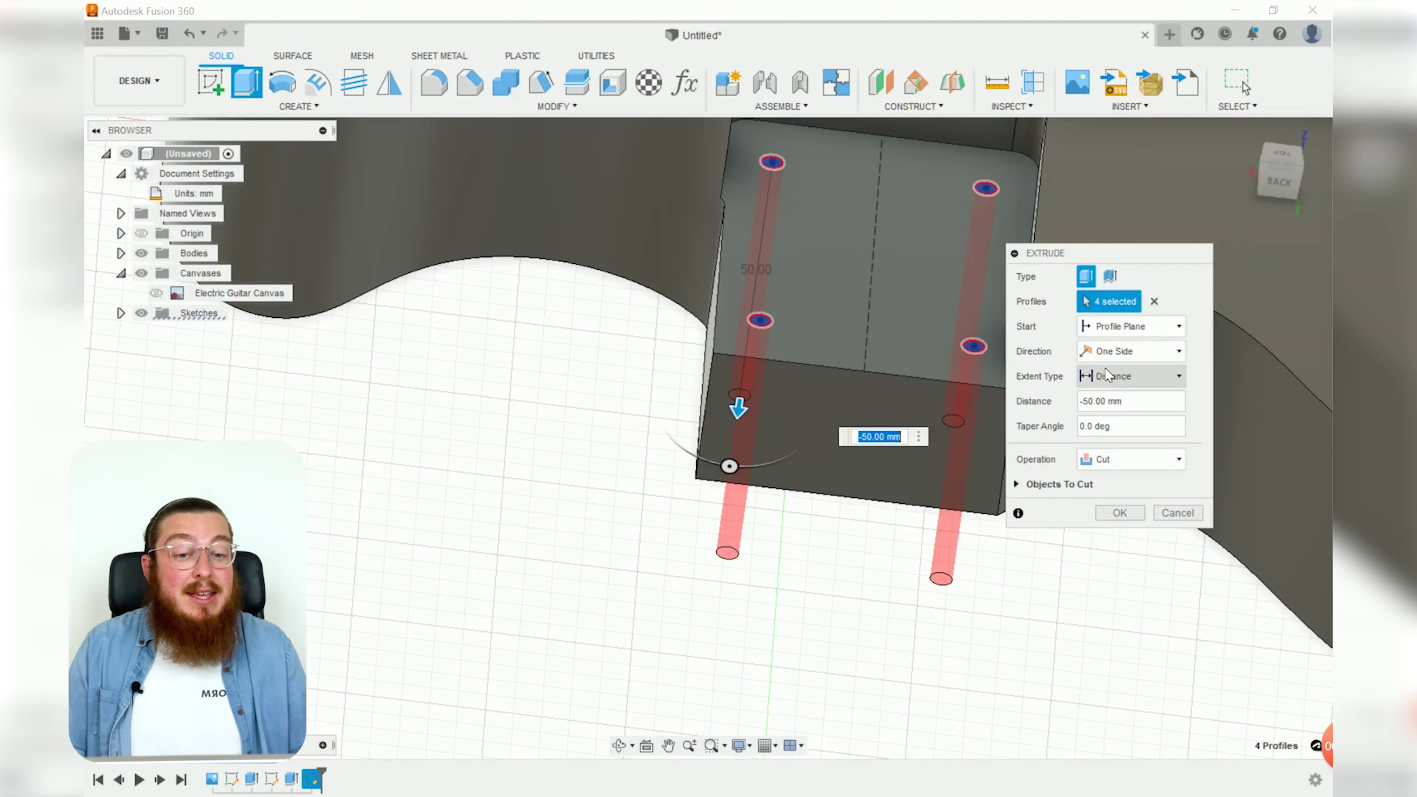
click(1107, 375)
click(1099, 414)
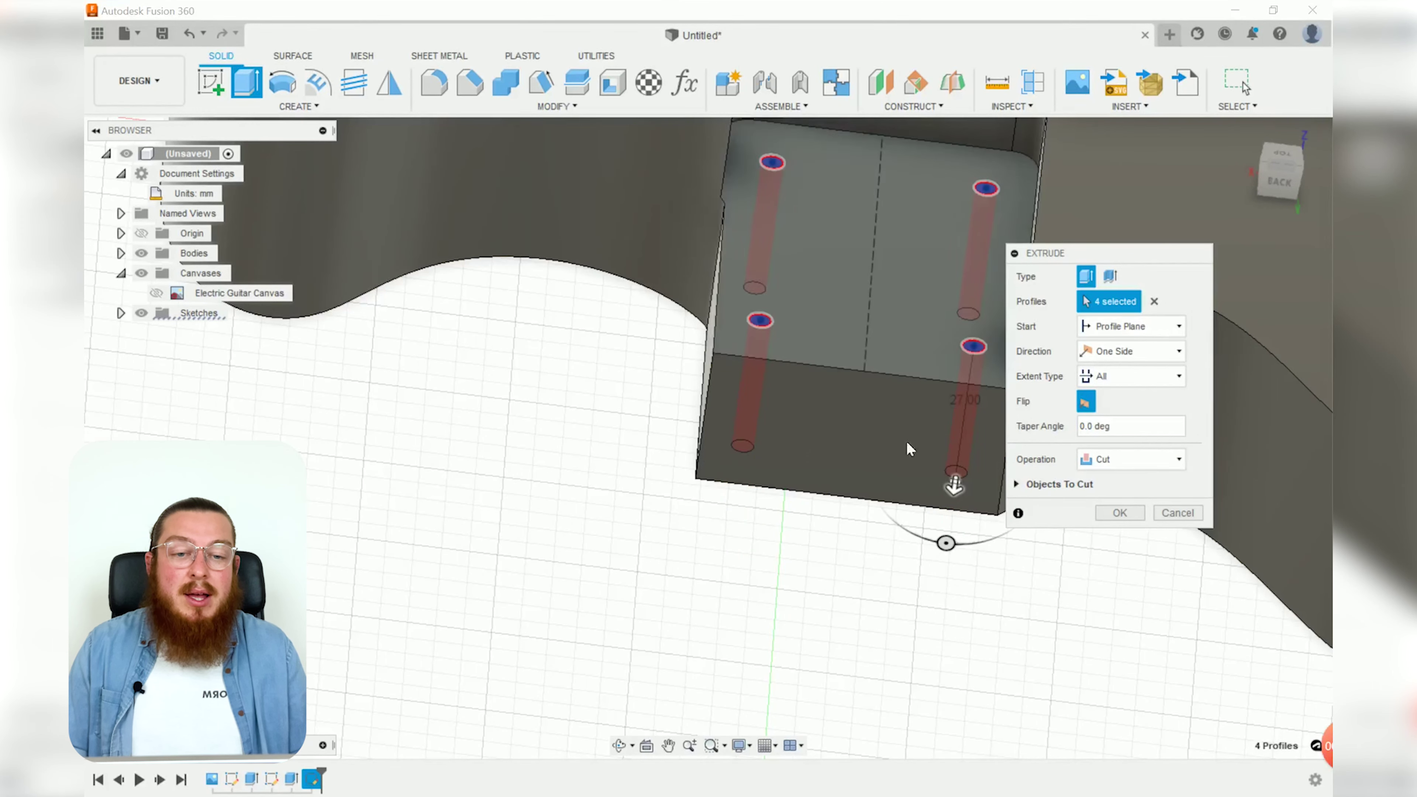
click(1120, 513)
shift+middle_drag(1106, 497, 969, 617)
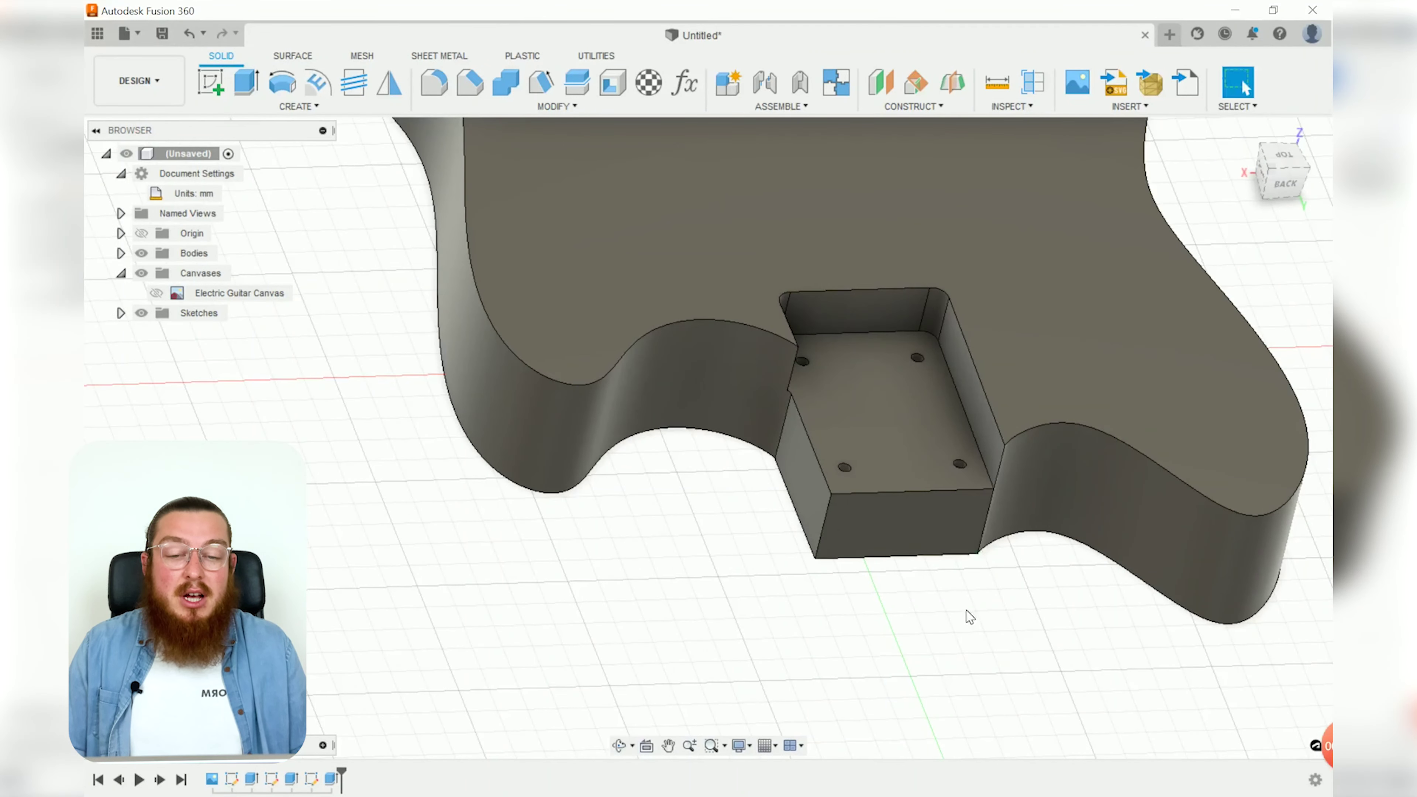
Examine the vertical corner edges at the open end of the neck pocket up close.
click(831, 535)
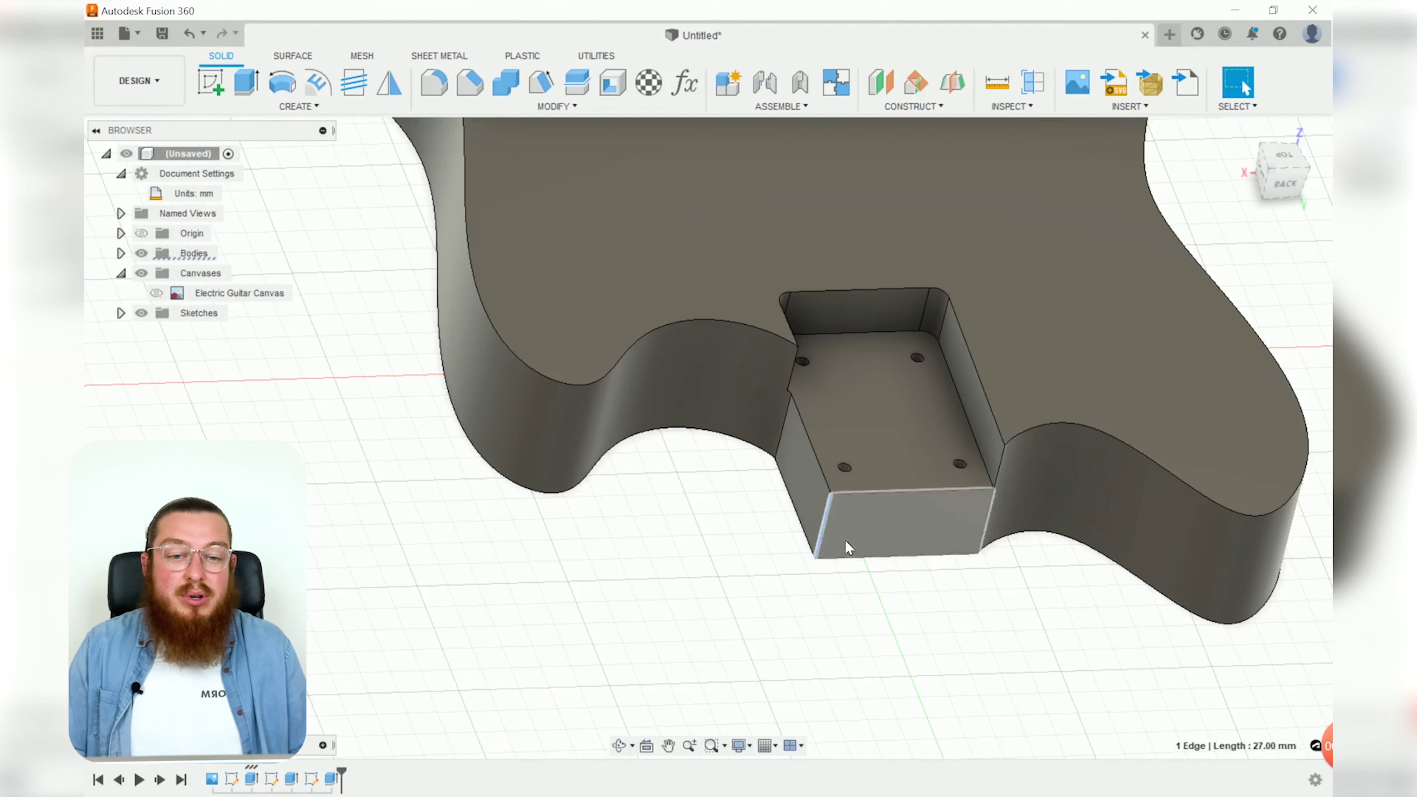
scroll(1004, 519, up, 5)
shift+middle_drag(1031, 538, 1072, 550)
scroll(1002, 522, up, 4)
scroll(980, 550, up, 3)
scroll(969, 541, down, 2)
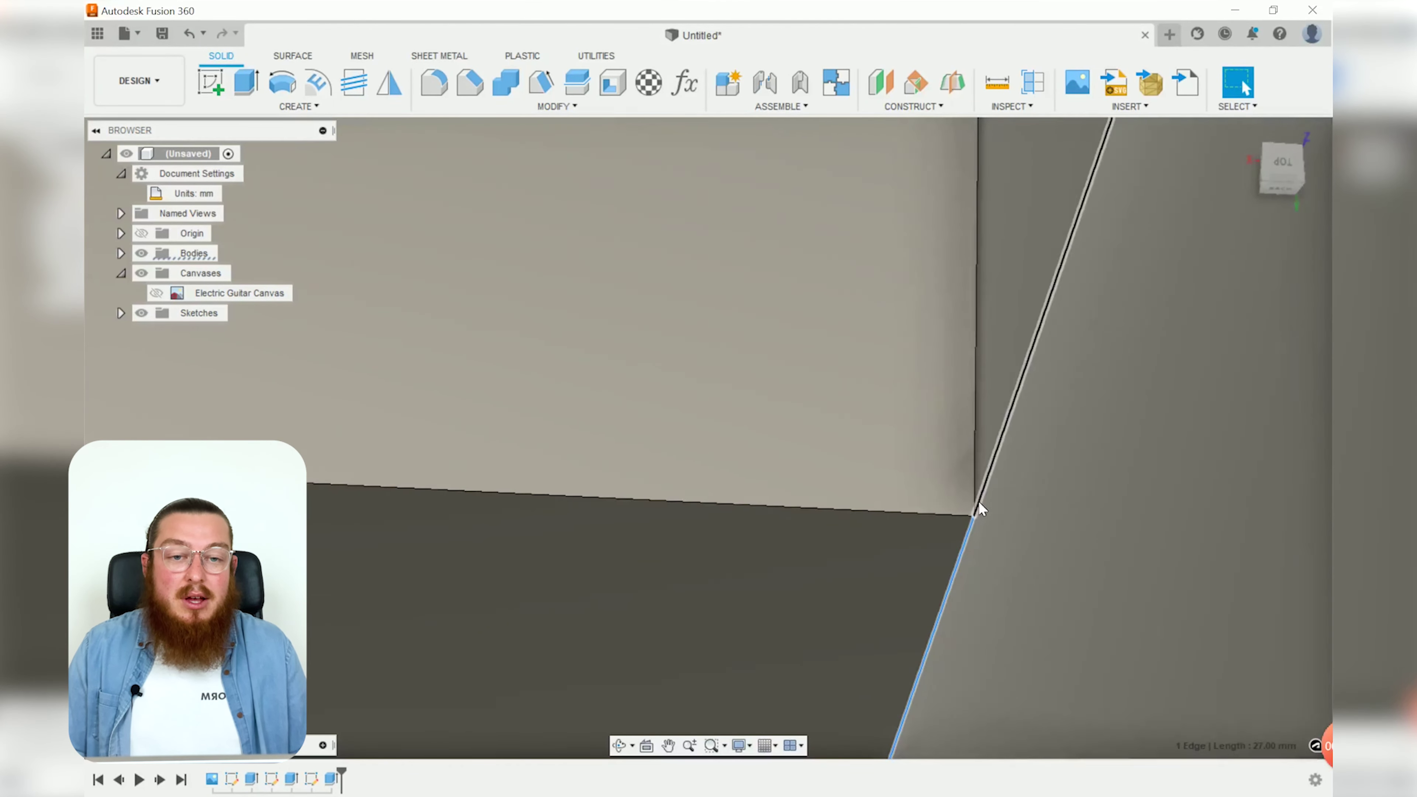
scroll(1059, 579, down, 5)
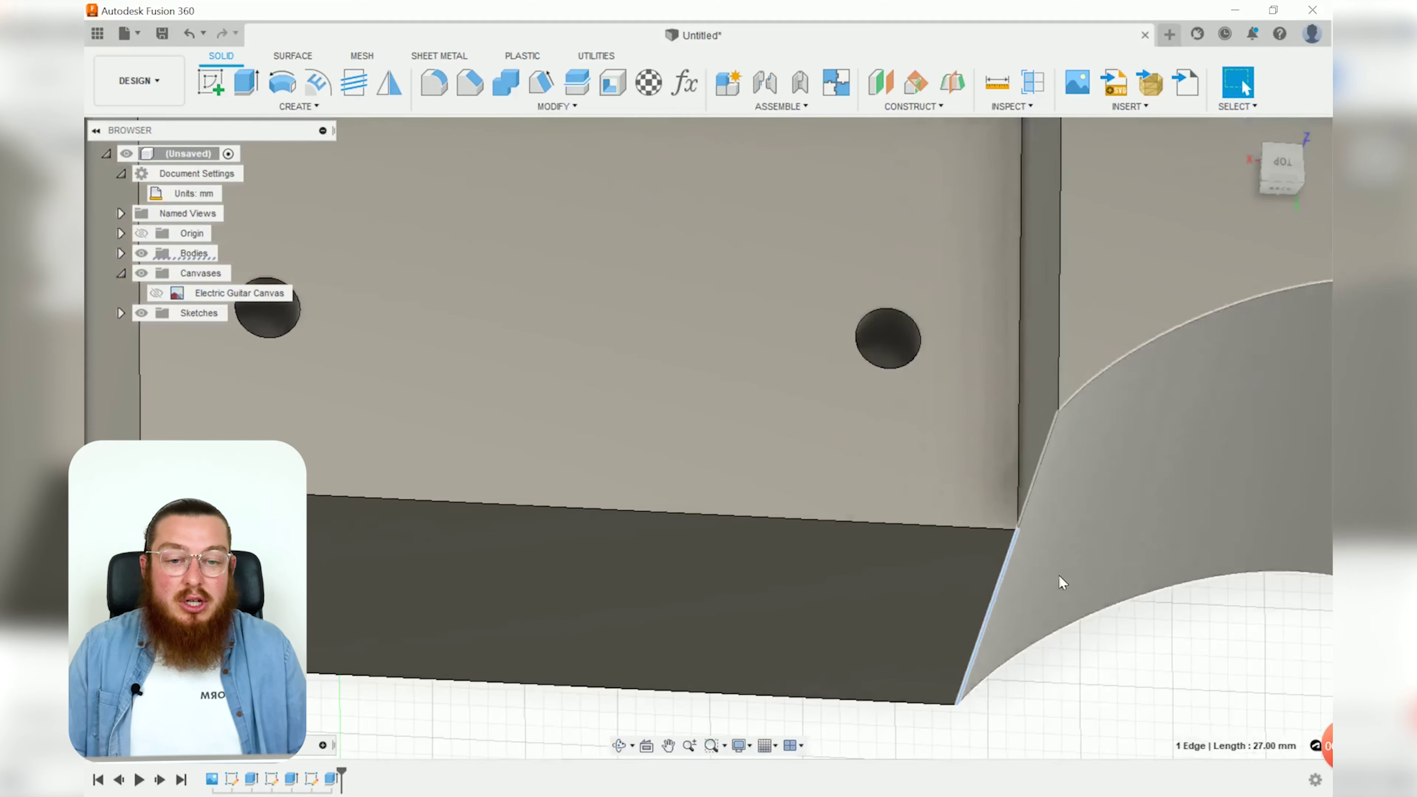
scroll(1101, 673, down, 3)
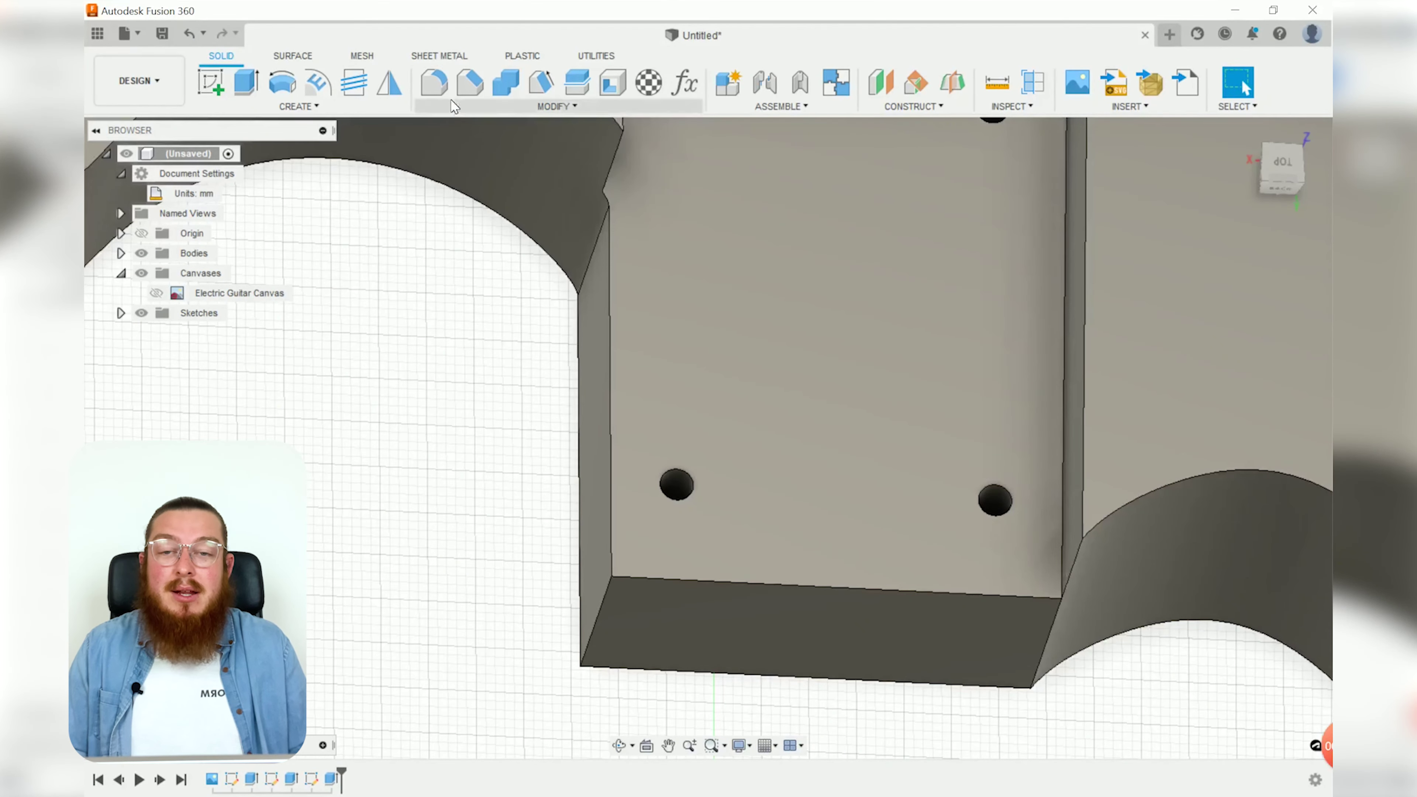
Fillet the two vertical corner edges at the open end of the neck pocket.
click(435, 85)
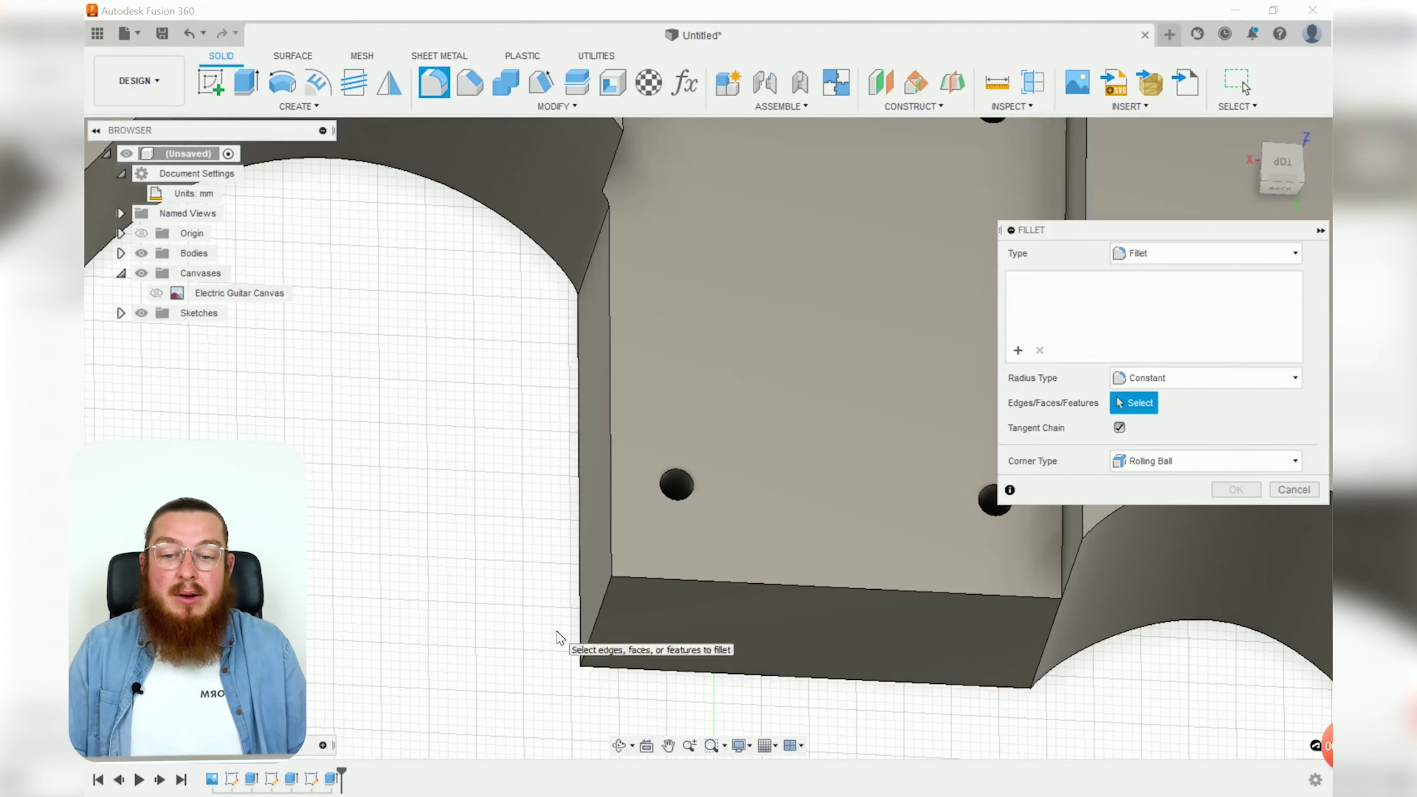
click(600, 623)
shift+middle_drag(750, 507, 556, 458)
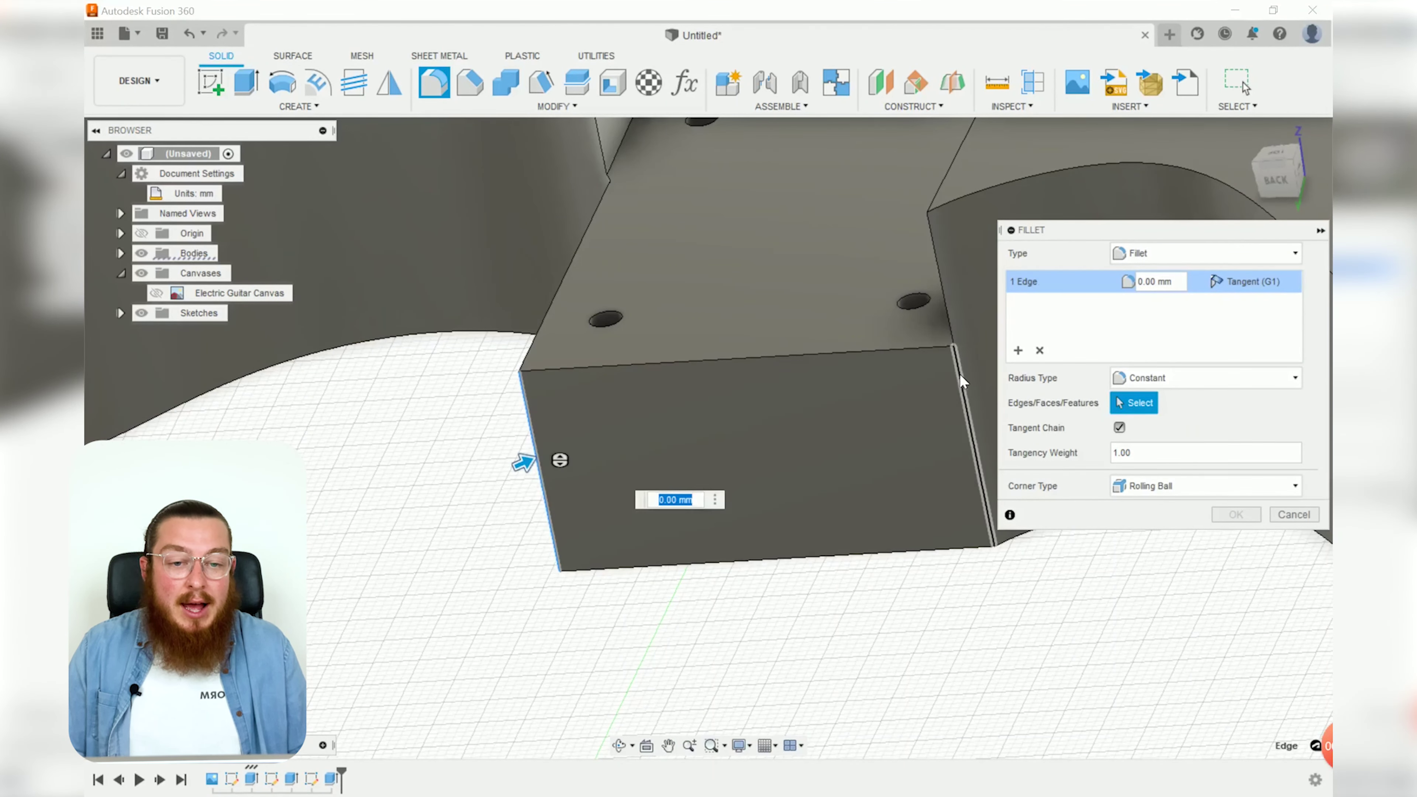
click(947, 380)
shift+middle_drag(831, 374, 800, 316)
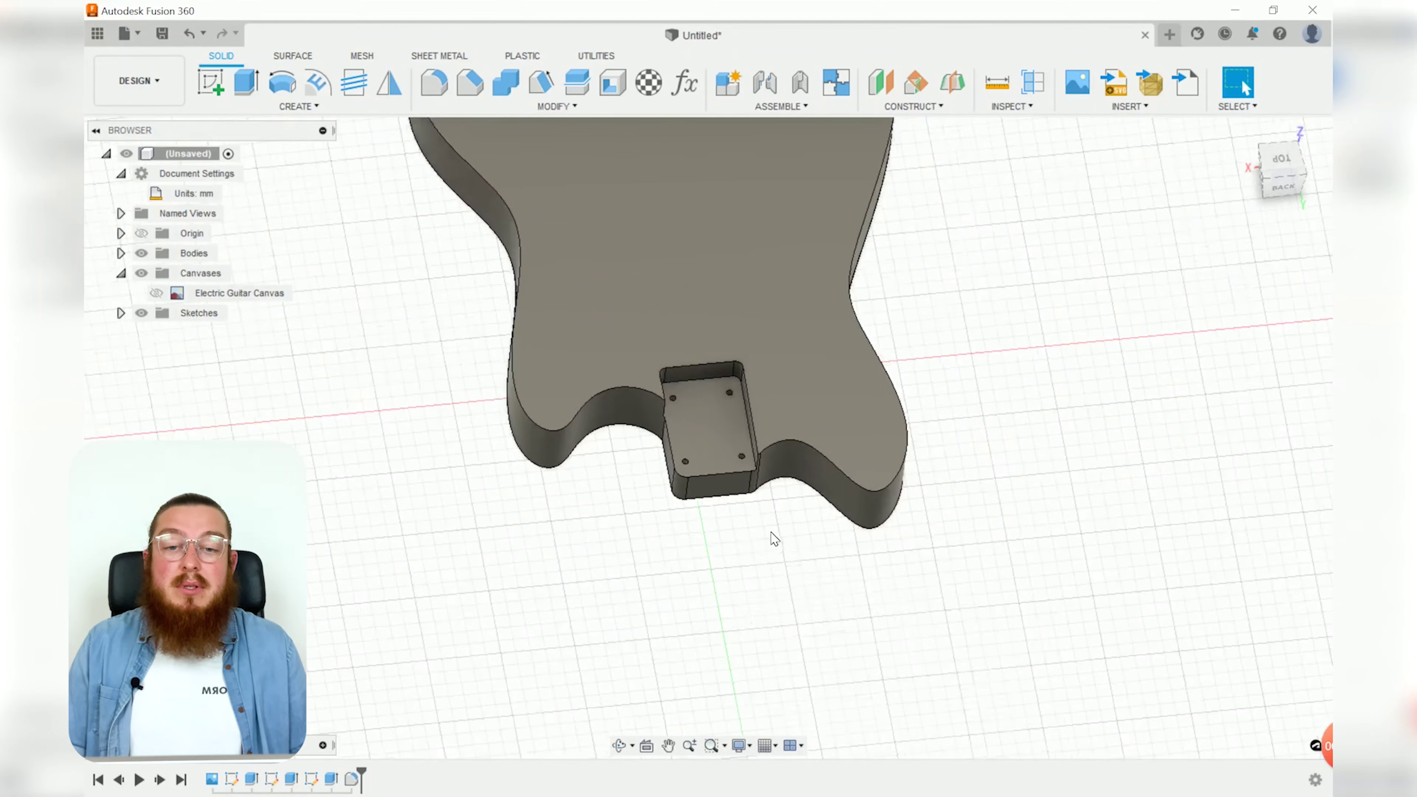
shift+middle_drag(773, 544, 1100, 444)
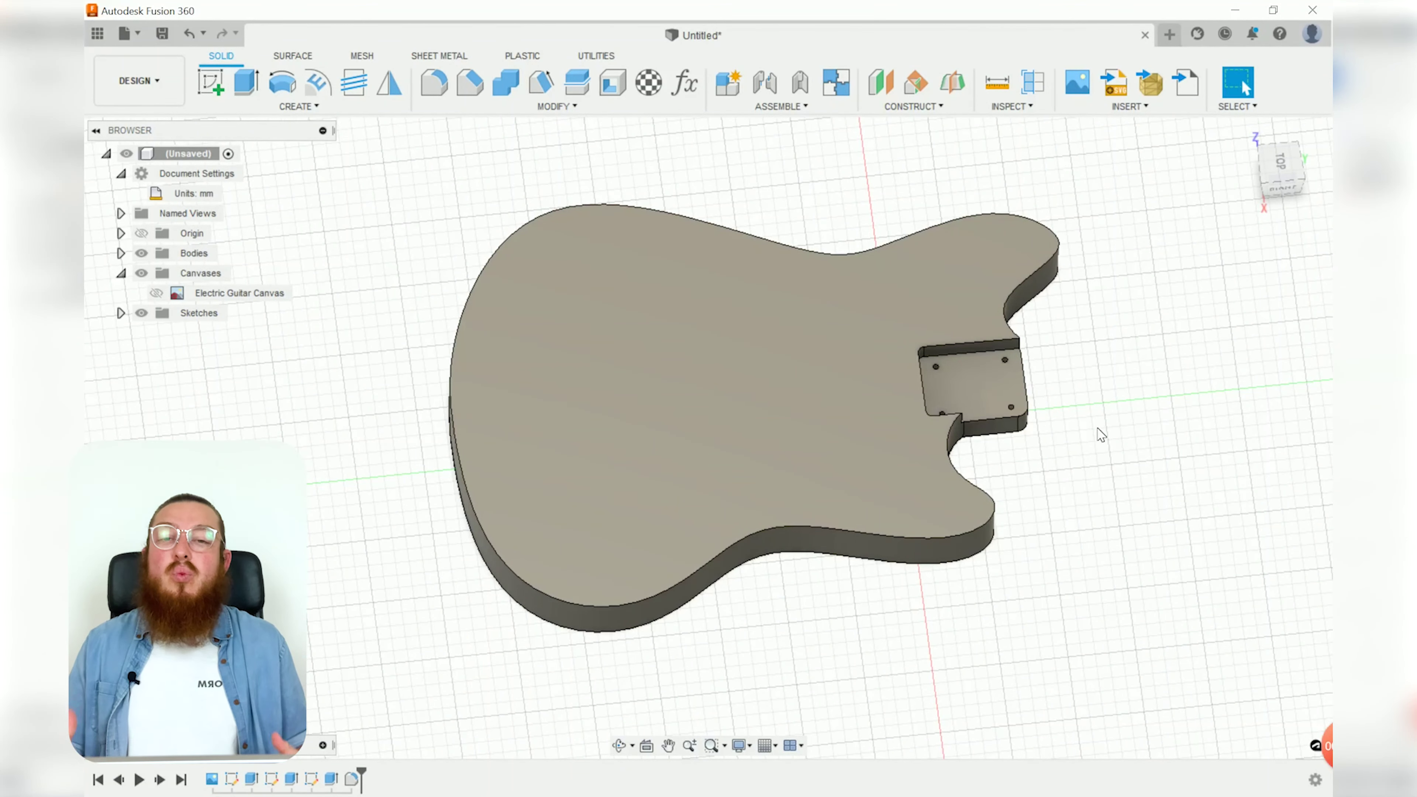
Apply the Bamboo Light - Semigloss wood appearance to the guitar body.
key(a)
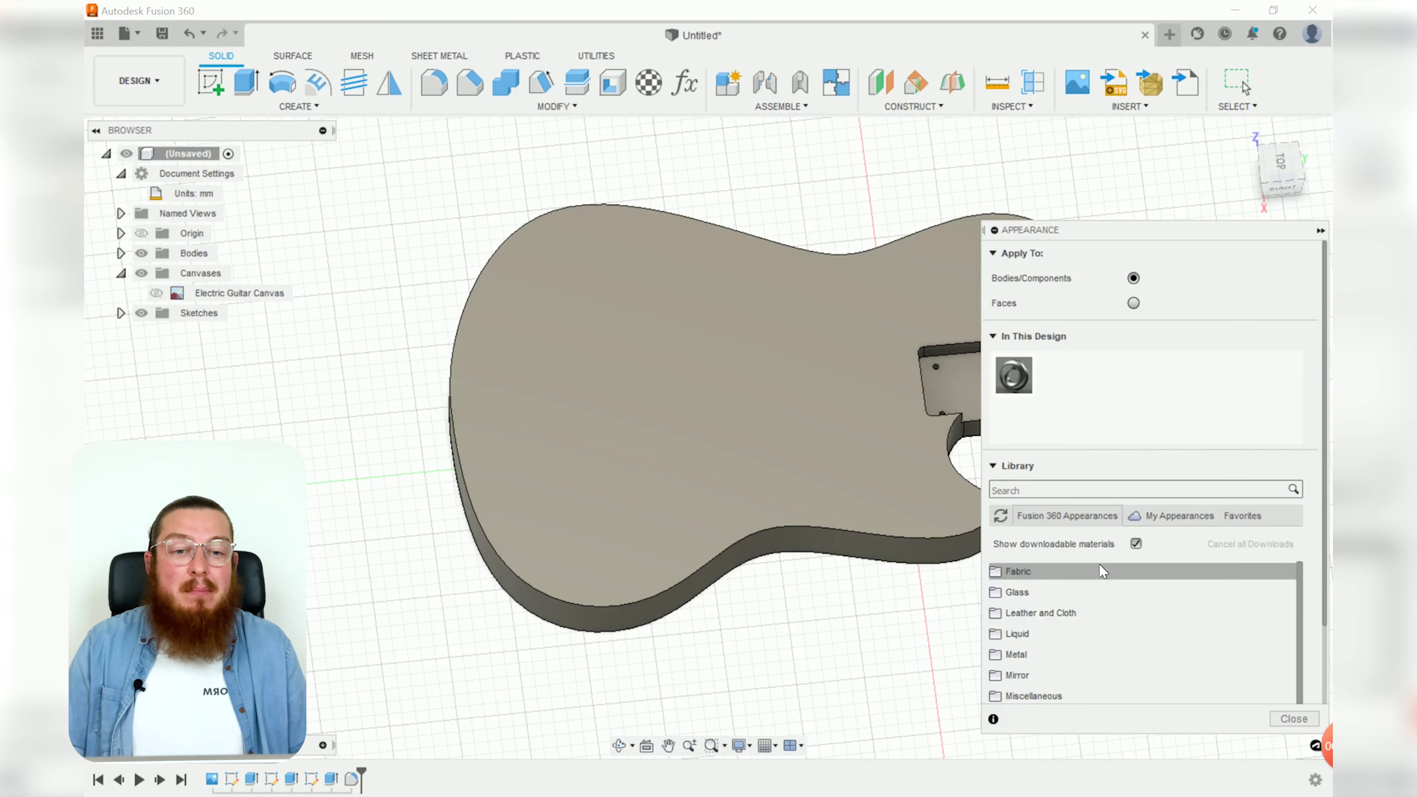
scroll(1076, 617, down, 5)
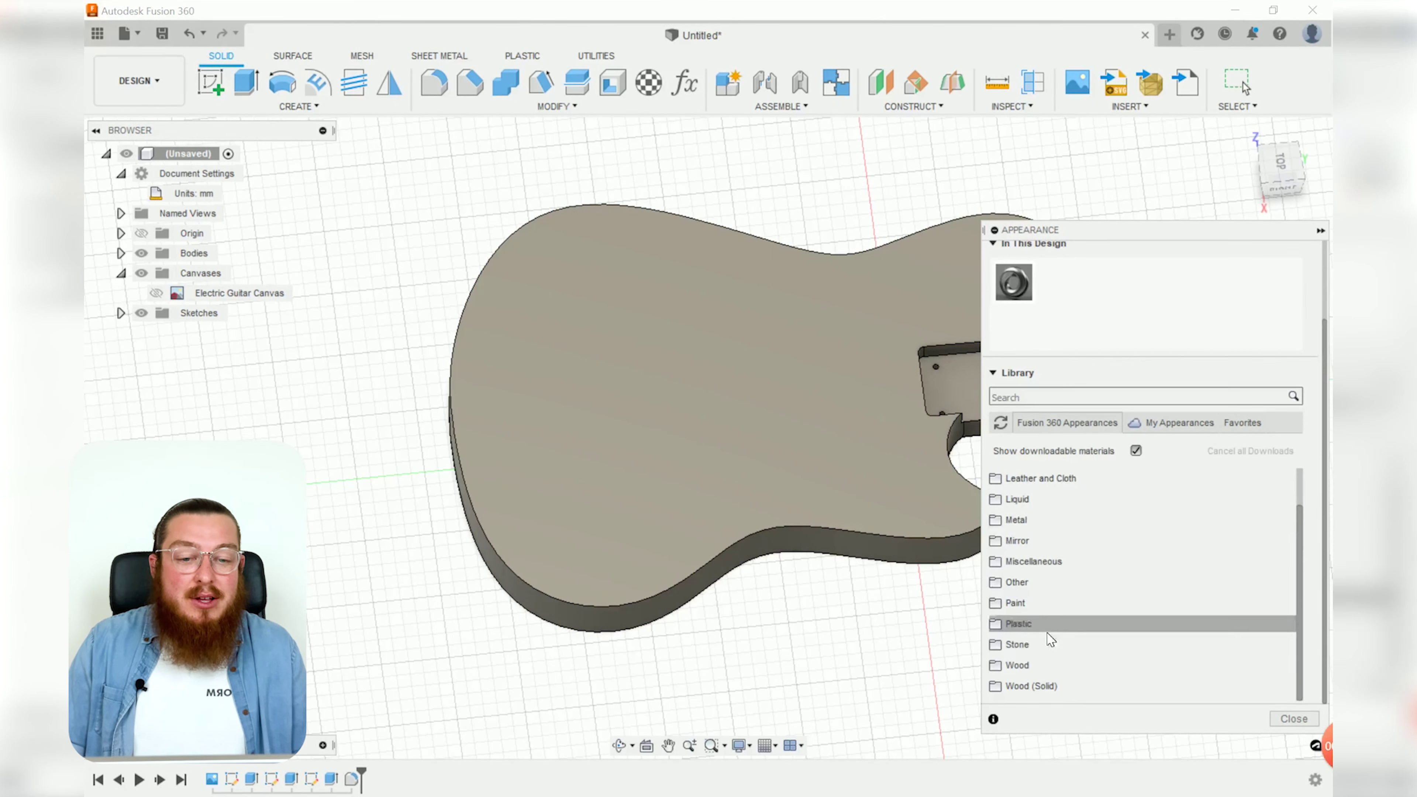
scroll(1071, 614, down, 3)
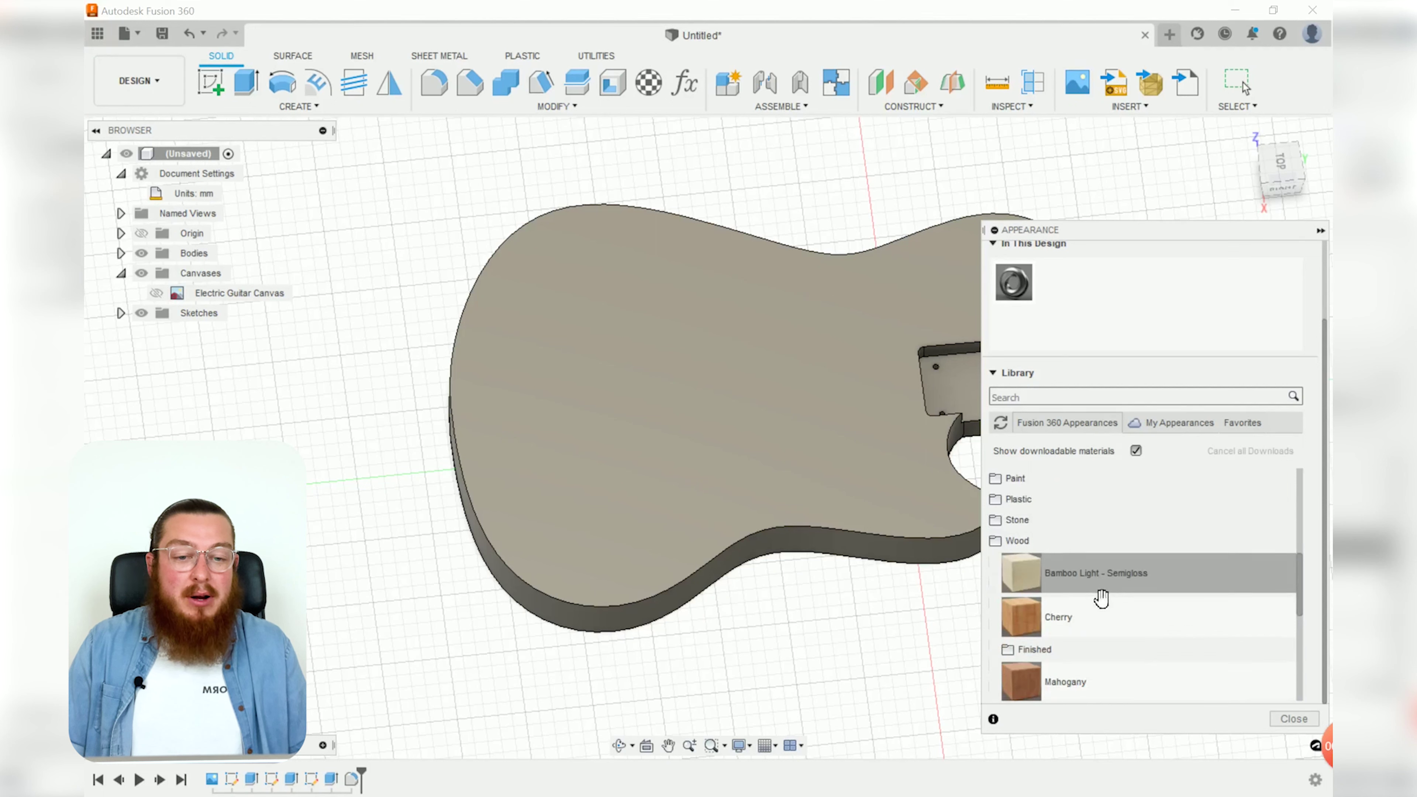
drag(1045, 555, 753, 412)
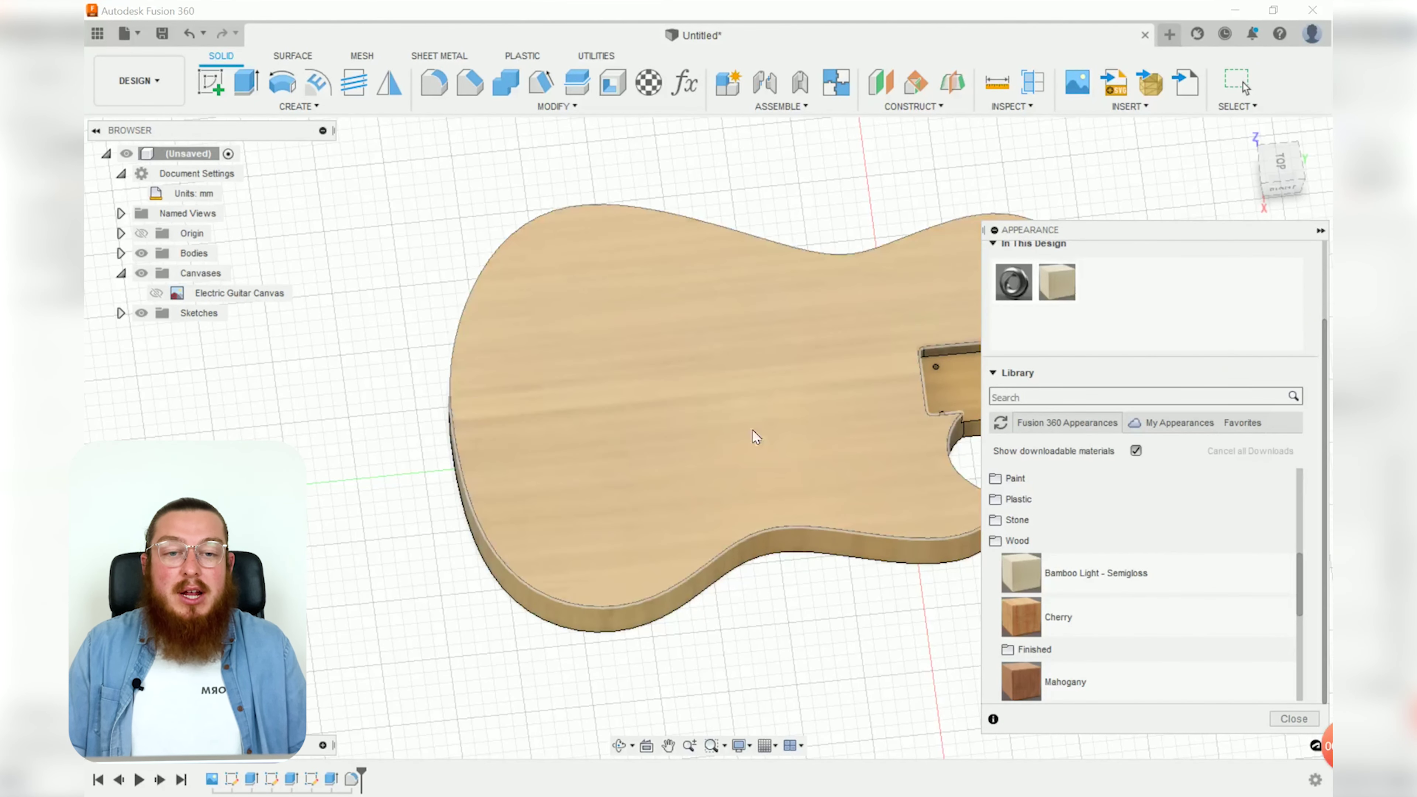
Set the texture scale of the bamboo appearance to 41.
double_click(1062, 286)
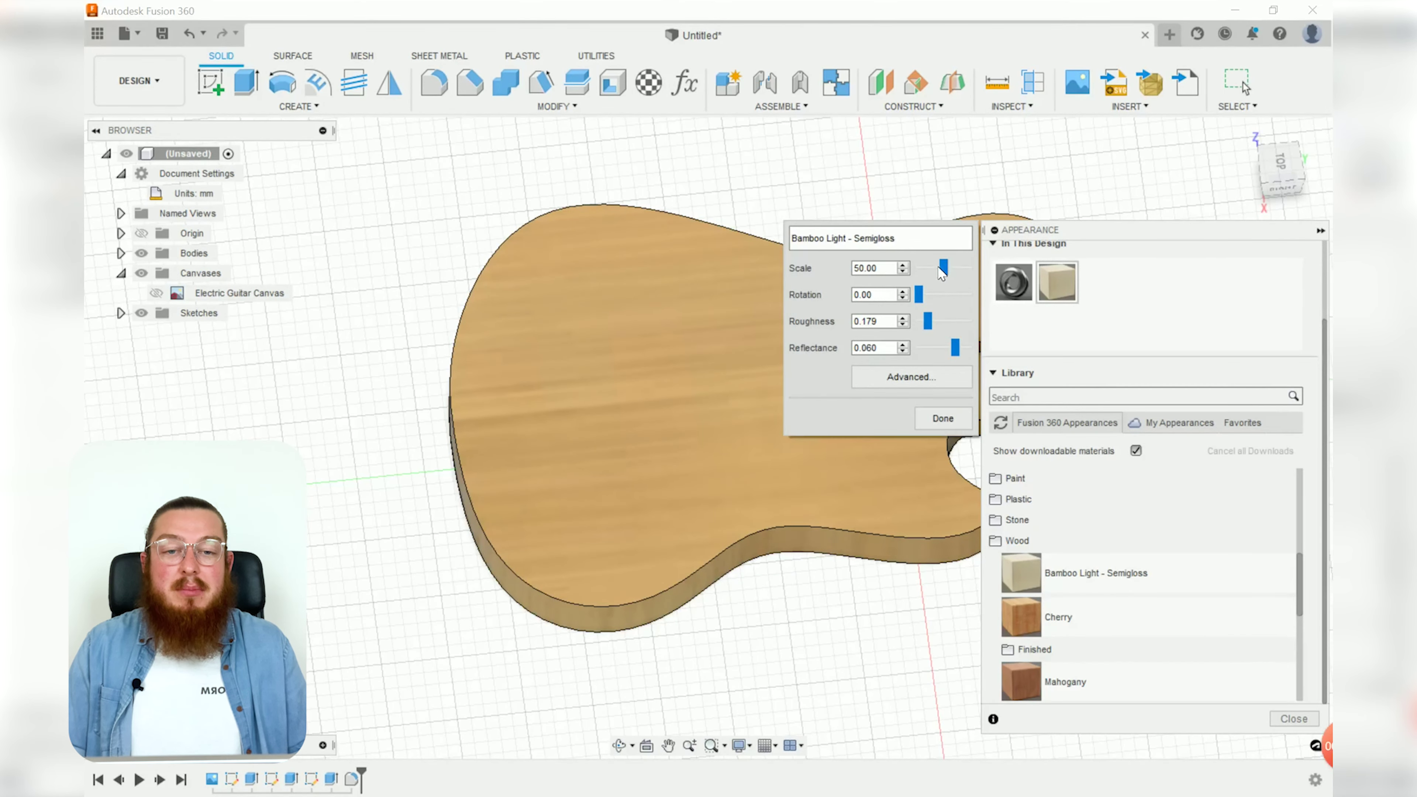
drag(947, 273, 940, 274)
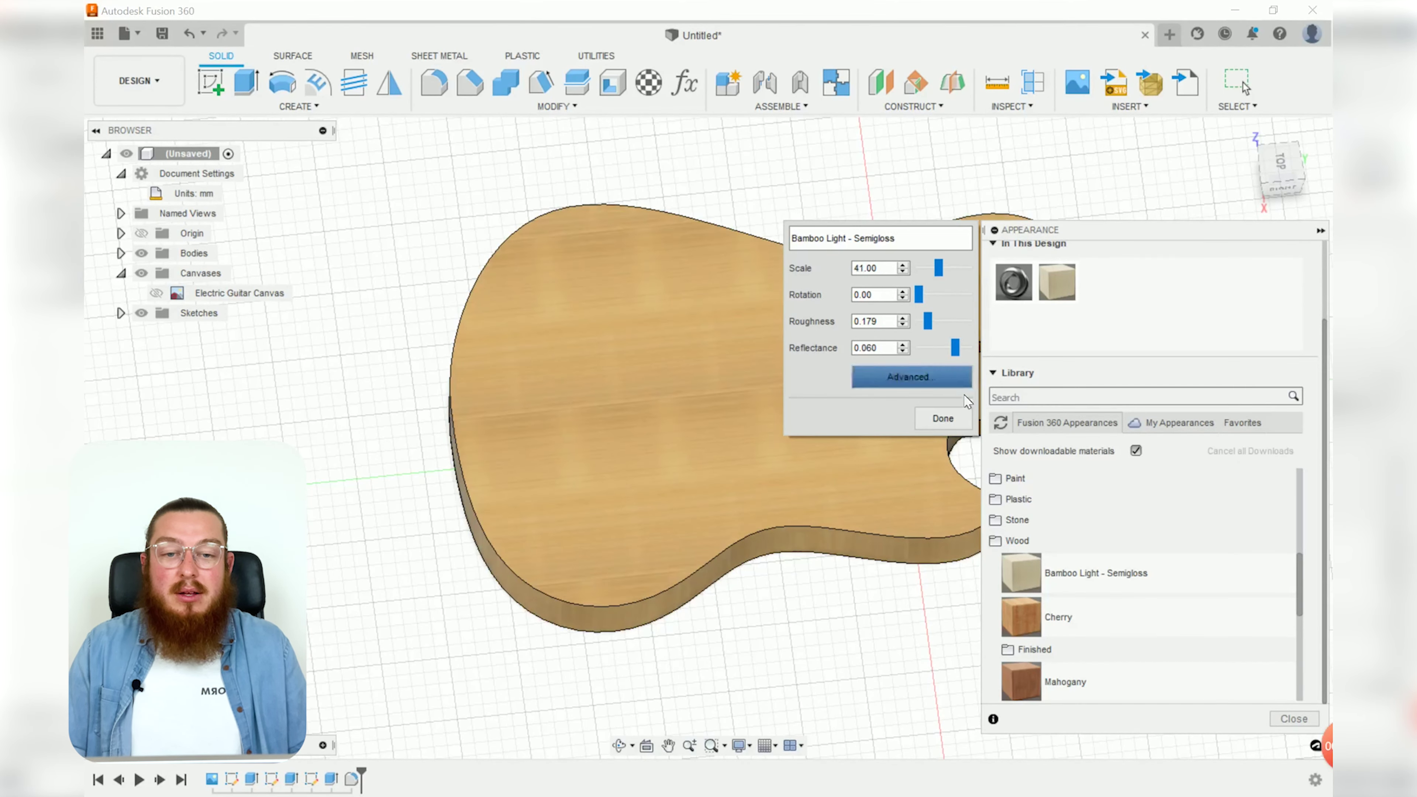
click(946, 426)
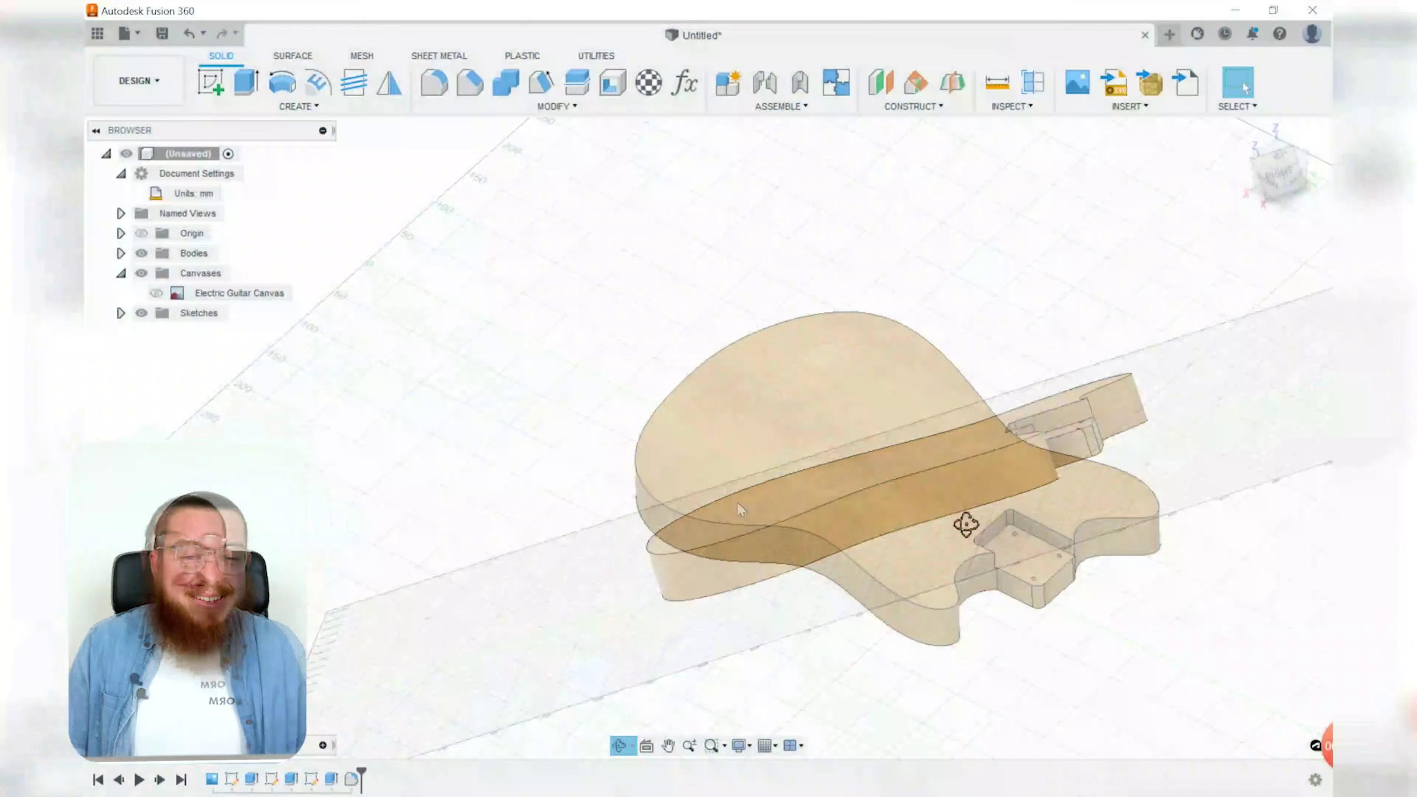
Start a sketch on the body's top face and draw a construction centre line about 102 mm long straight down from the neck pocket edge's midpoint.
shift+middle_drag(964, 522, 806, 753)
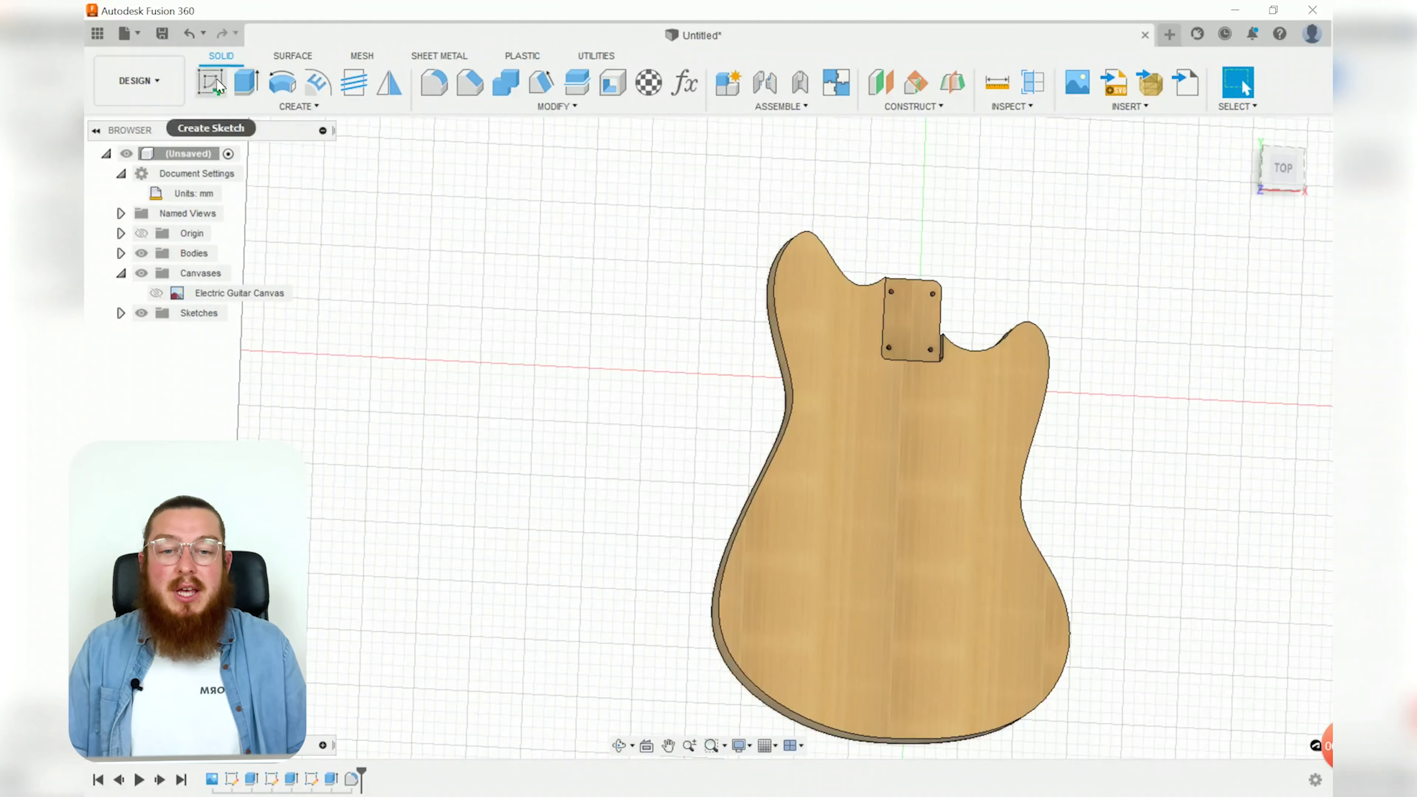
click(831, 486)
click(873, 524)
scroll(746, 316, up, 3)
scroll(727, 161, up, 3)
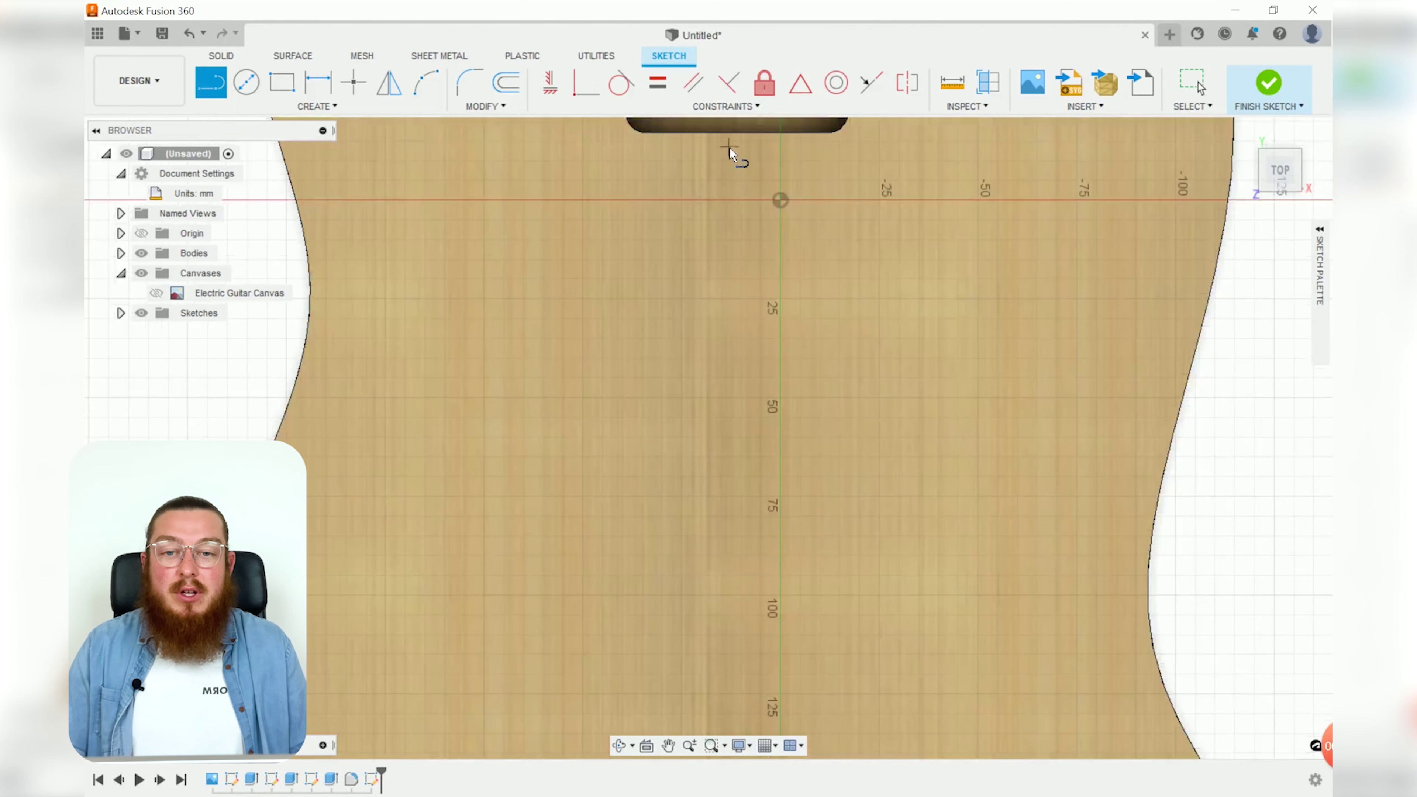
middle_drag(731, 139, 747, 292)
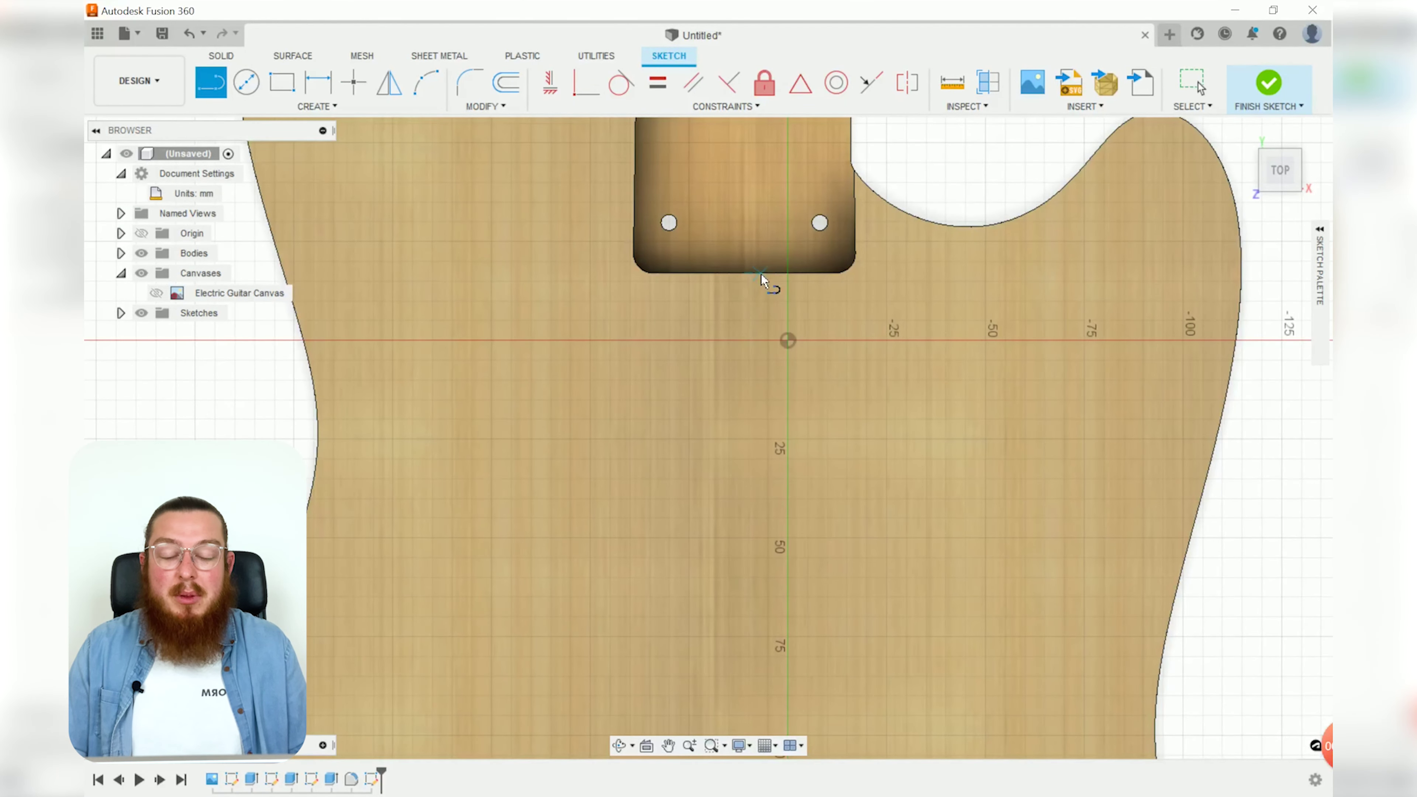
scroll(731, 530, down, 3)
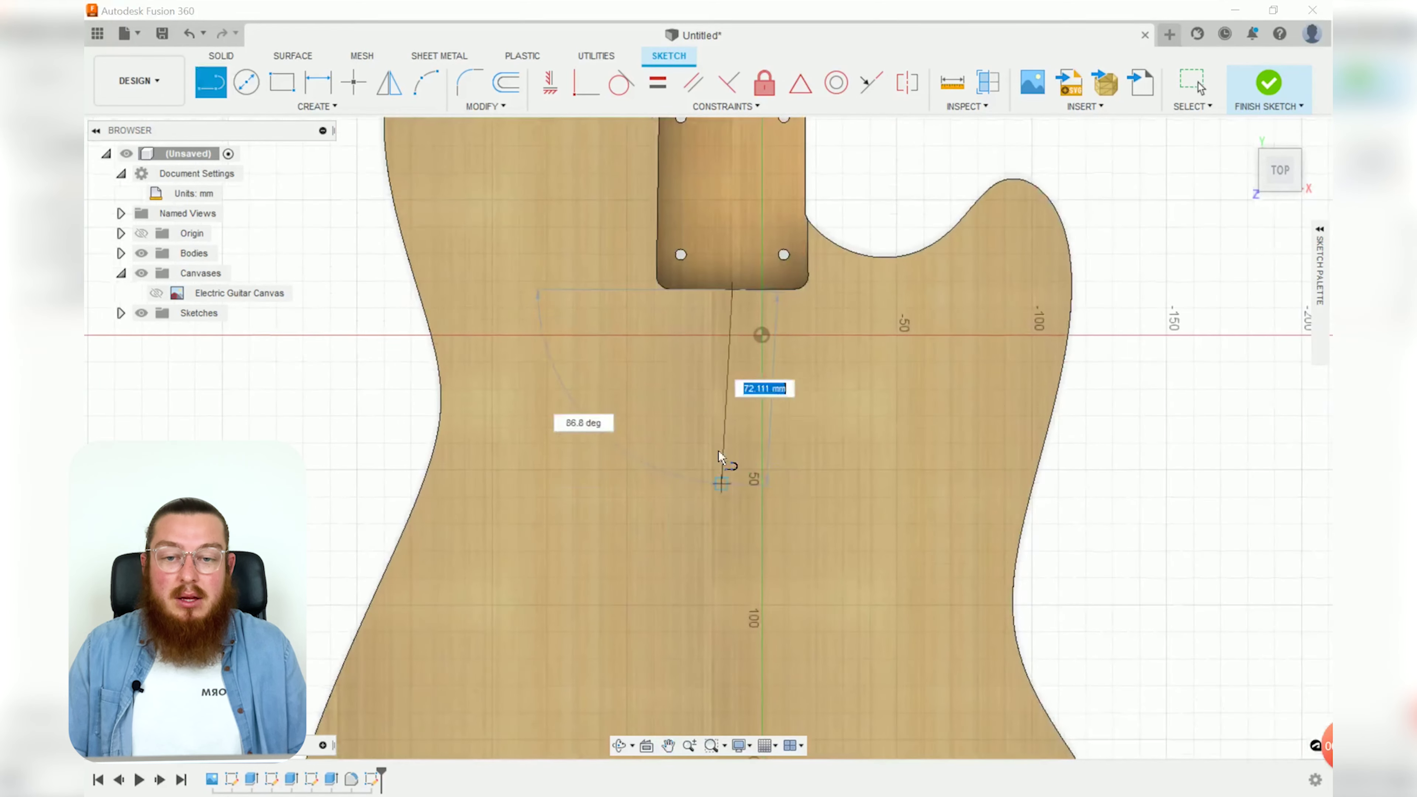
click(732, 563)
key(Escape)
click(732, 548)
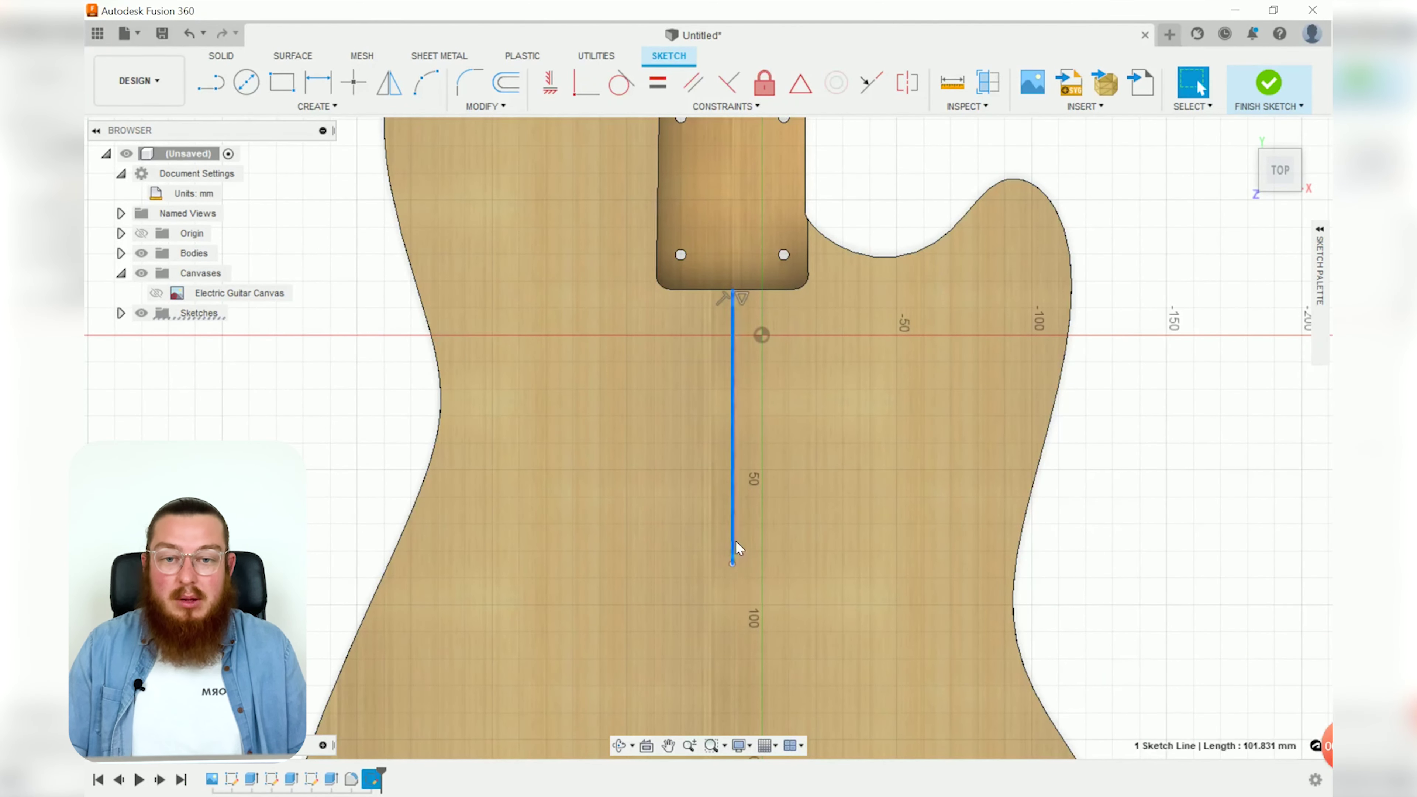
key(x)
key(l)
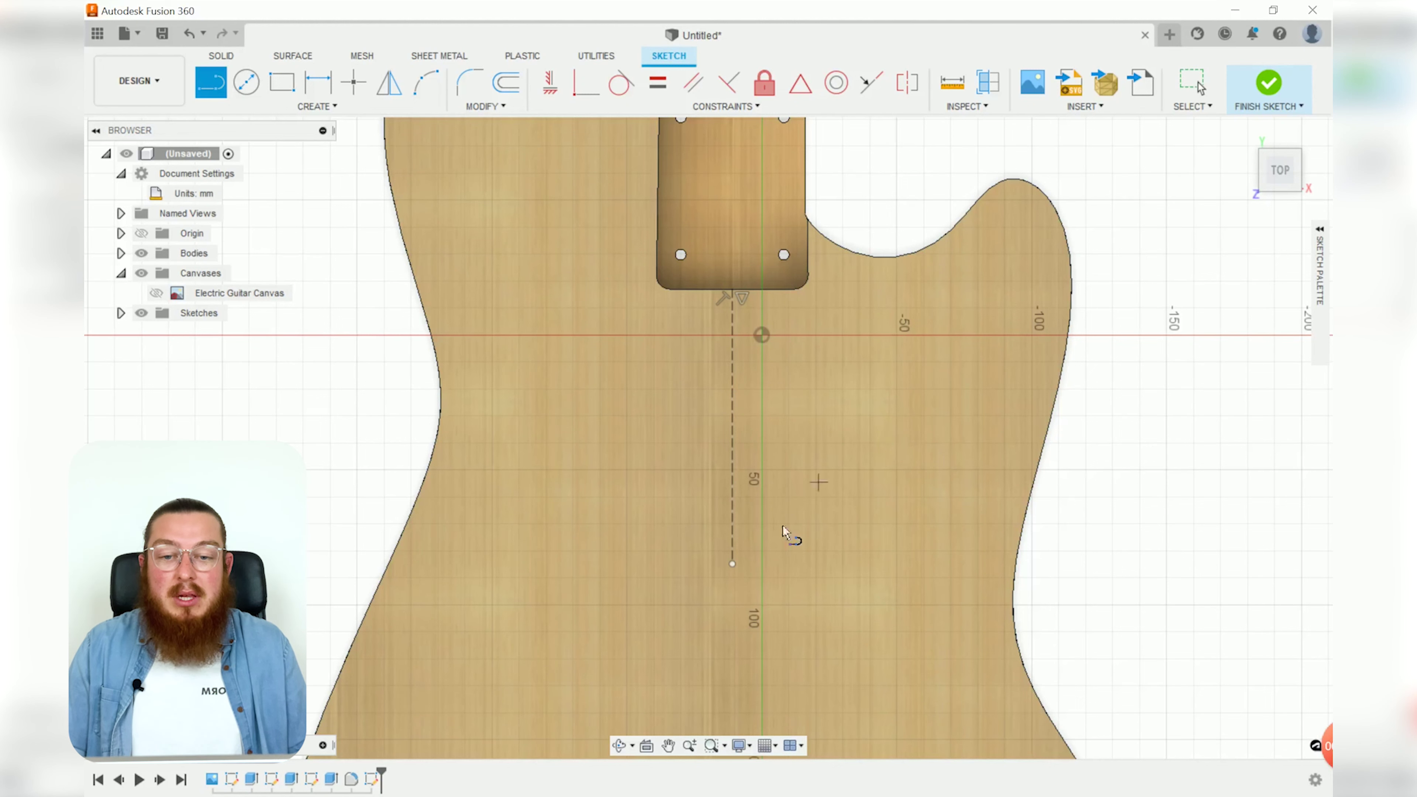
Sketch a stepped half outline with a protruding side tab, about 51 mm wide at its main edges, starting and ending on the construction centre line.
click(871, 564)
click(870, 512)
click(933, 512)
click(933, 444)
click(880, 444)
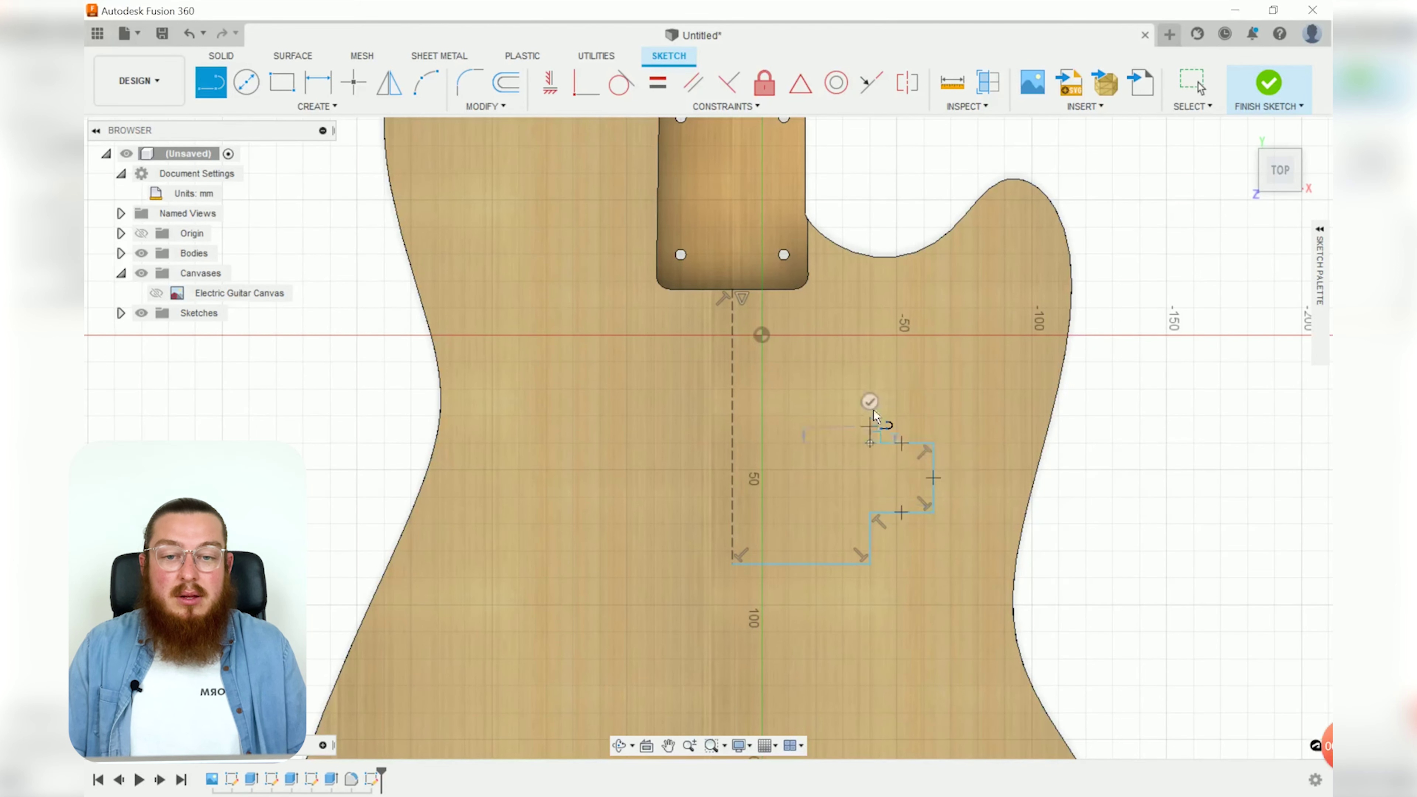
click(870, 389)
click(733, 389)
key(Escape)
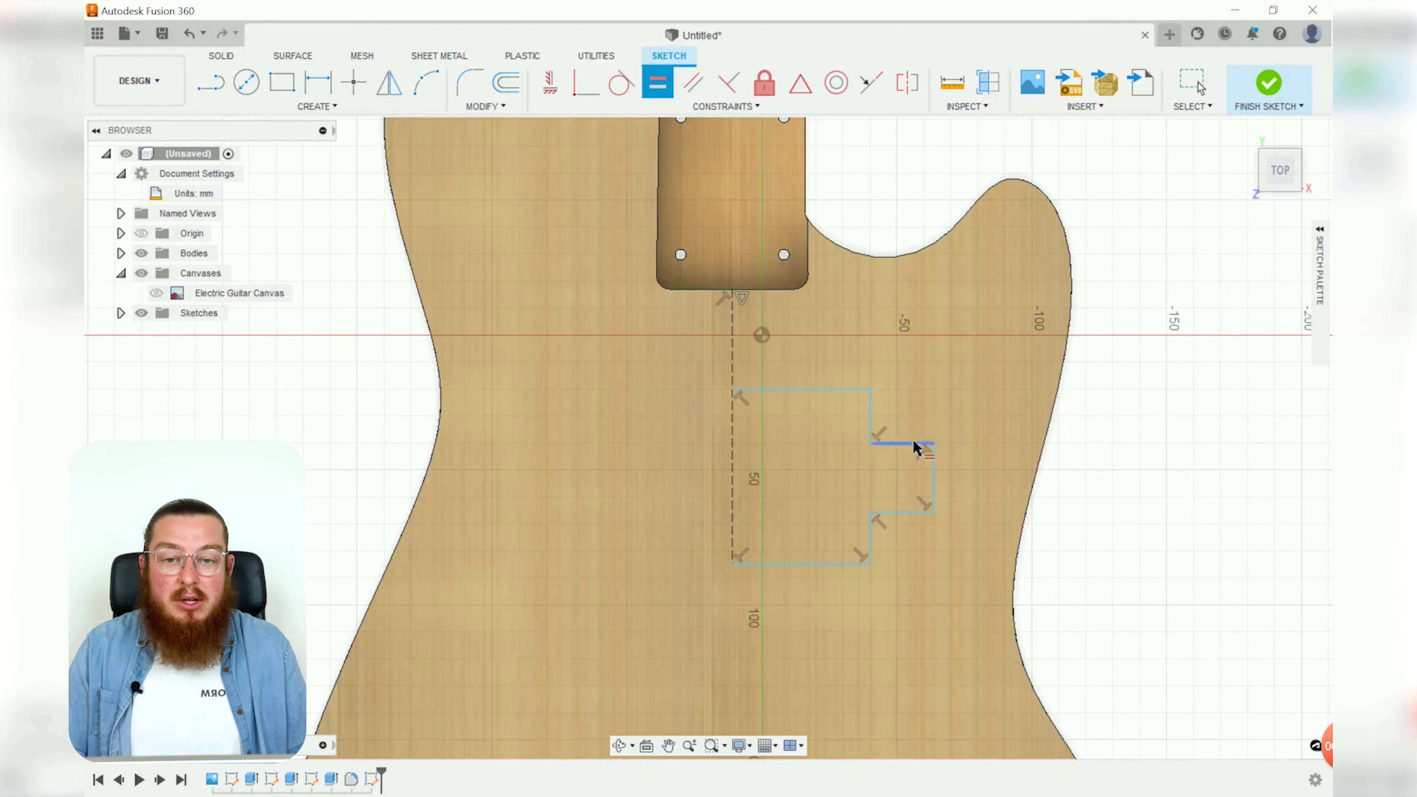
Constrain the two short vertical edges above and below the tab to be equal and collinear, and test by moving the tab's edge.
scroll(915, 446, up, 4)
click(798, 330)
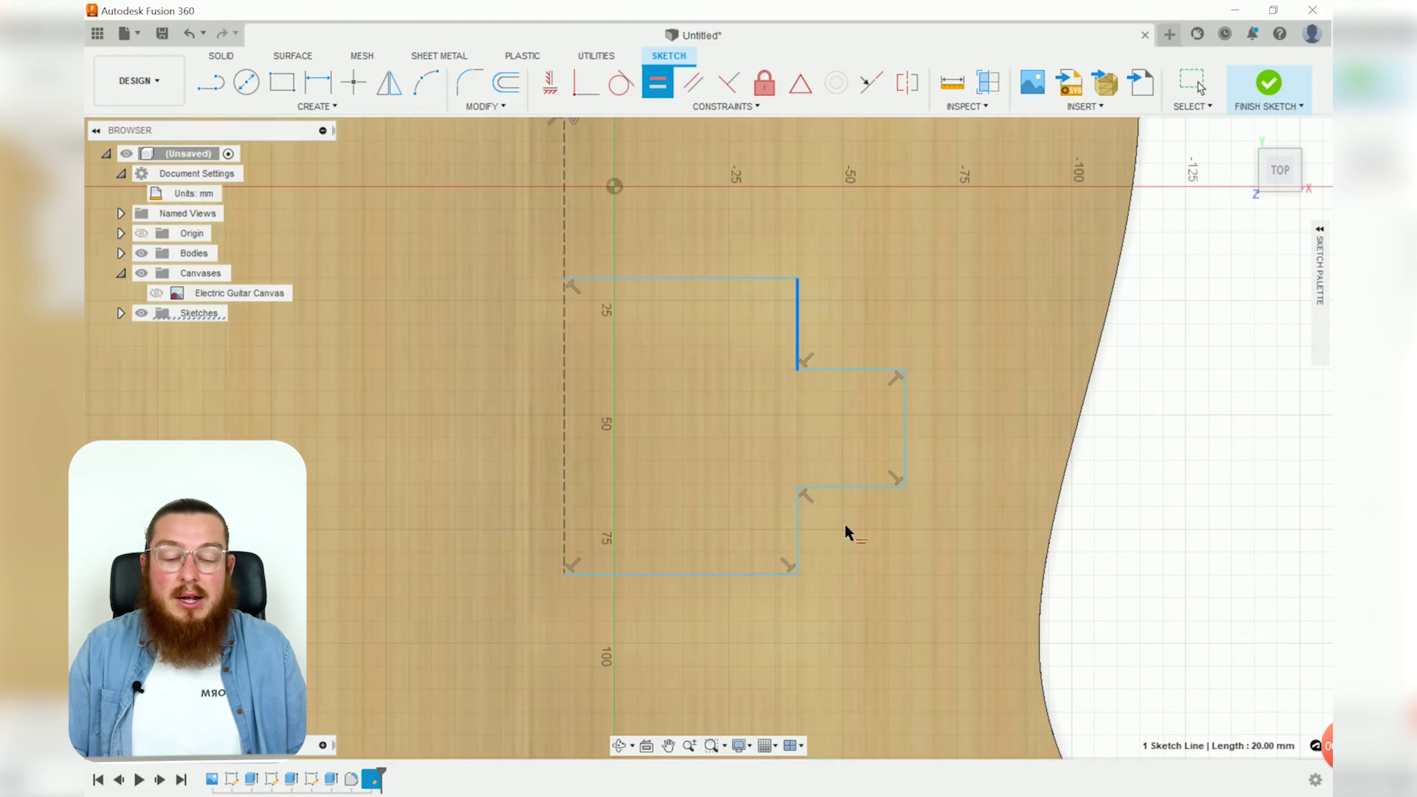
click(798, 540)
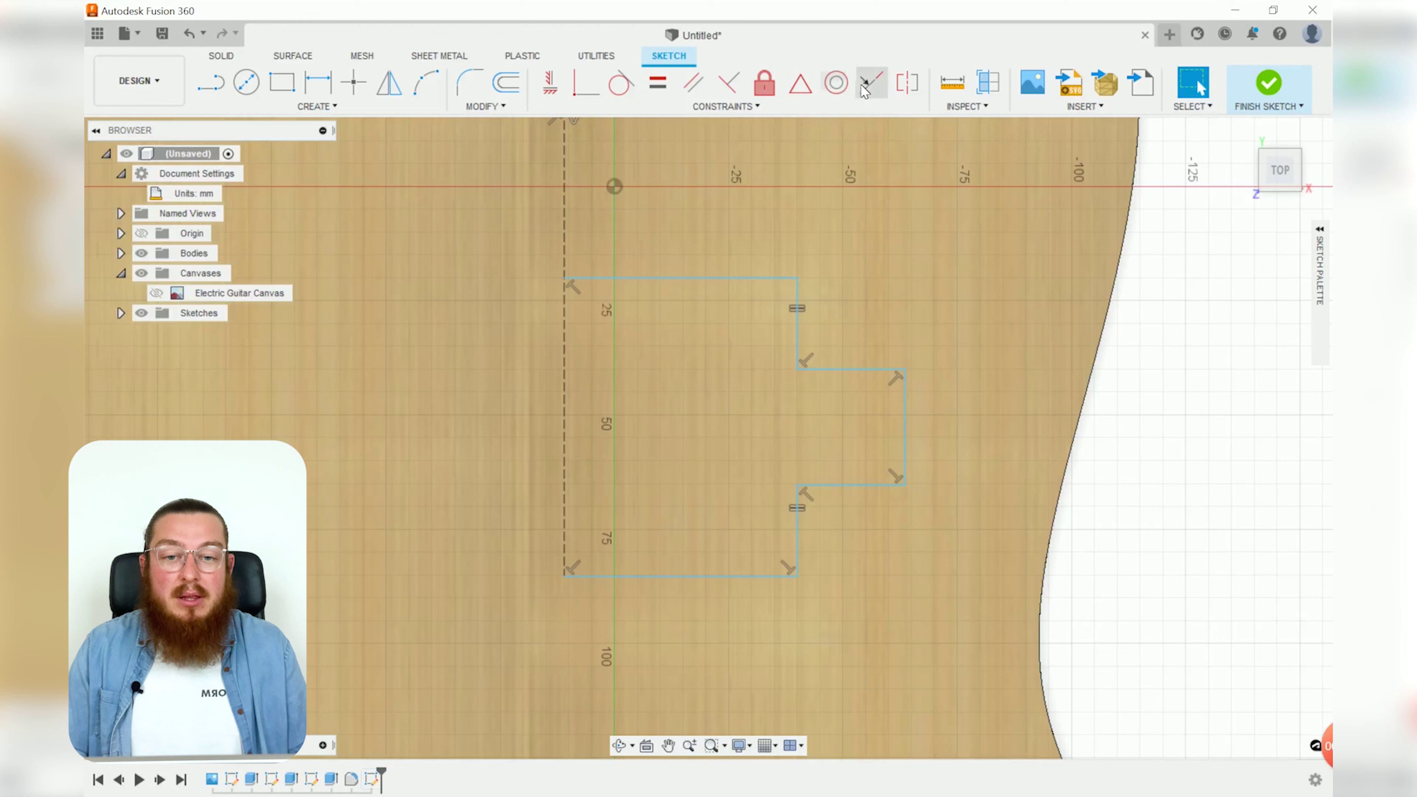
click(871, 83)
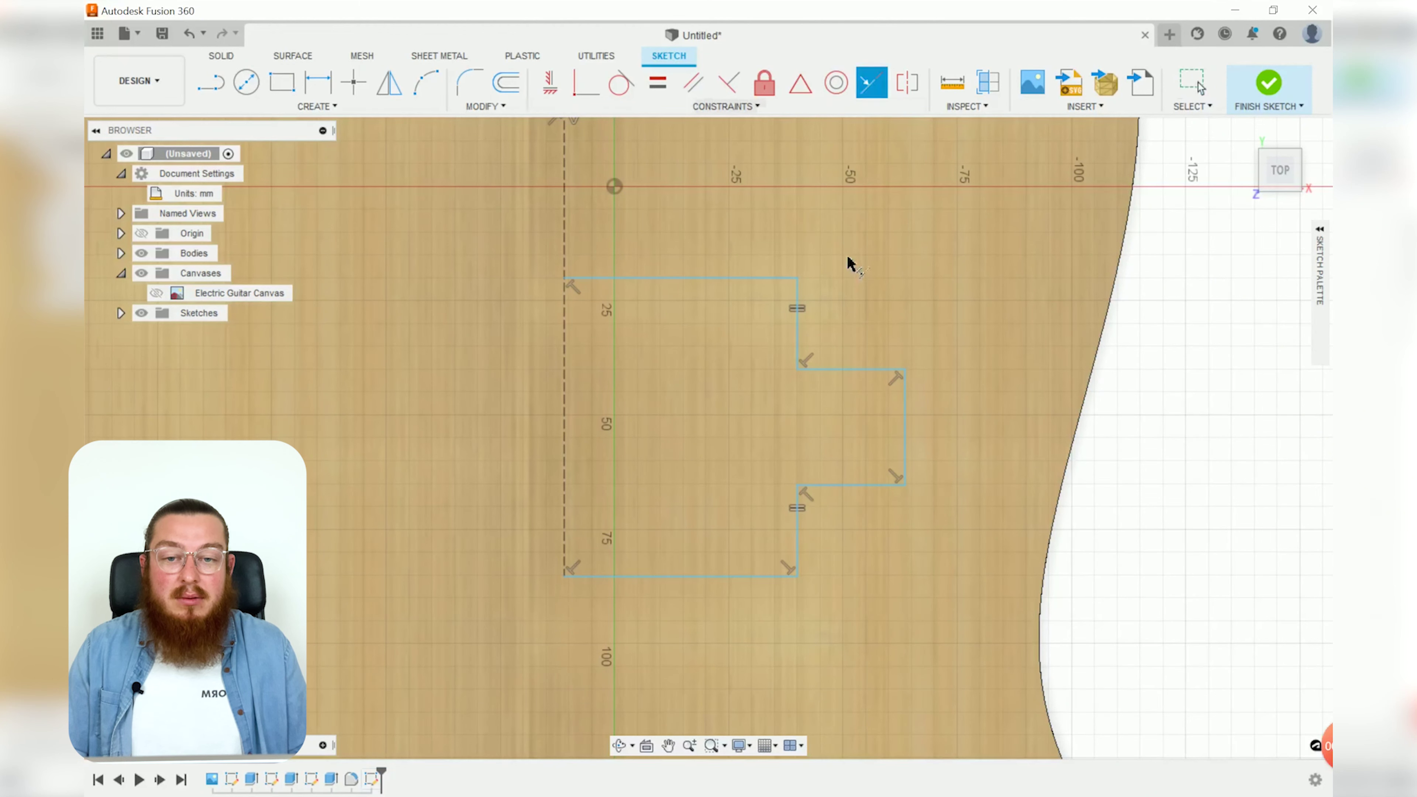
click(794, 312)
click(797, 542)
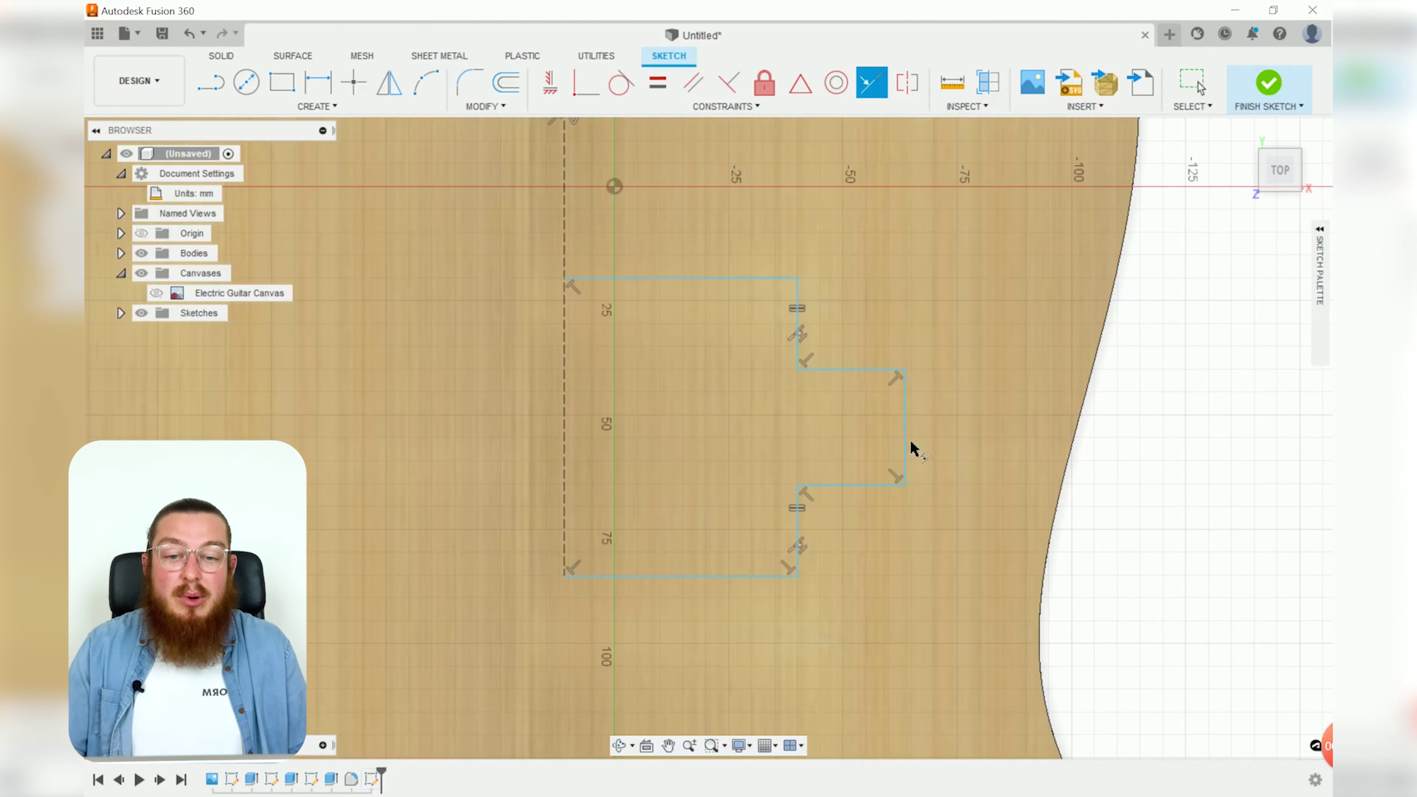
key(Escape)
mouse_move(816, 484)
mouse_down()
mouse_move(822, 426)
mouse_move(828, 498)
mouse_move(832, 481)
mouse_up()
Dimension the gap between the neck pocket's inner edge and the outline's upper edge to 9.7 mm.
key(d)
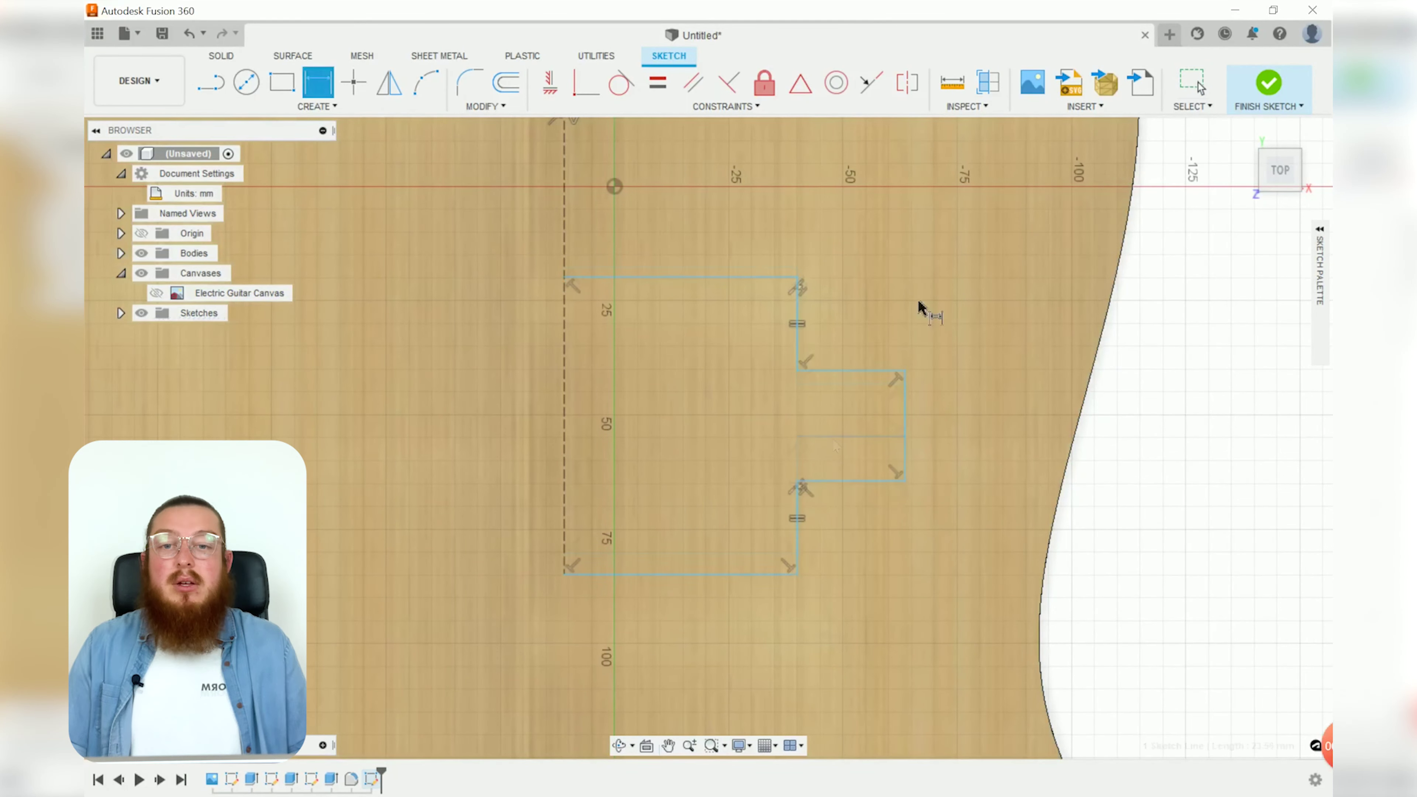
middle_drag(931, 320, 1020, 467)
click(784, 417)
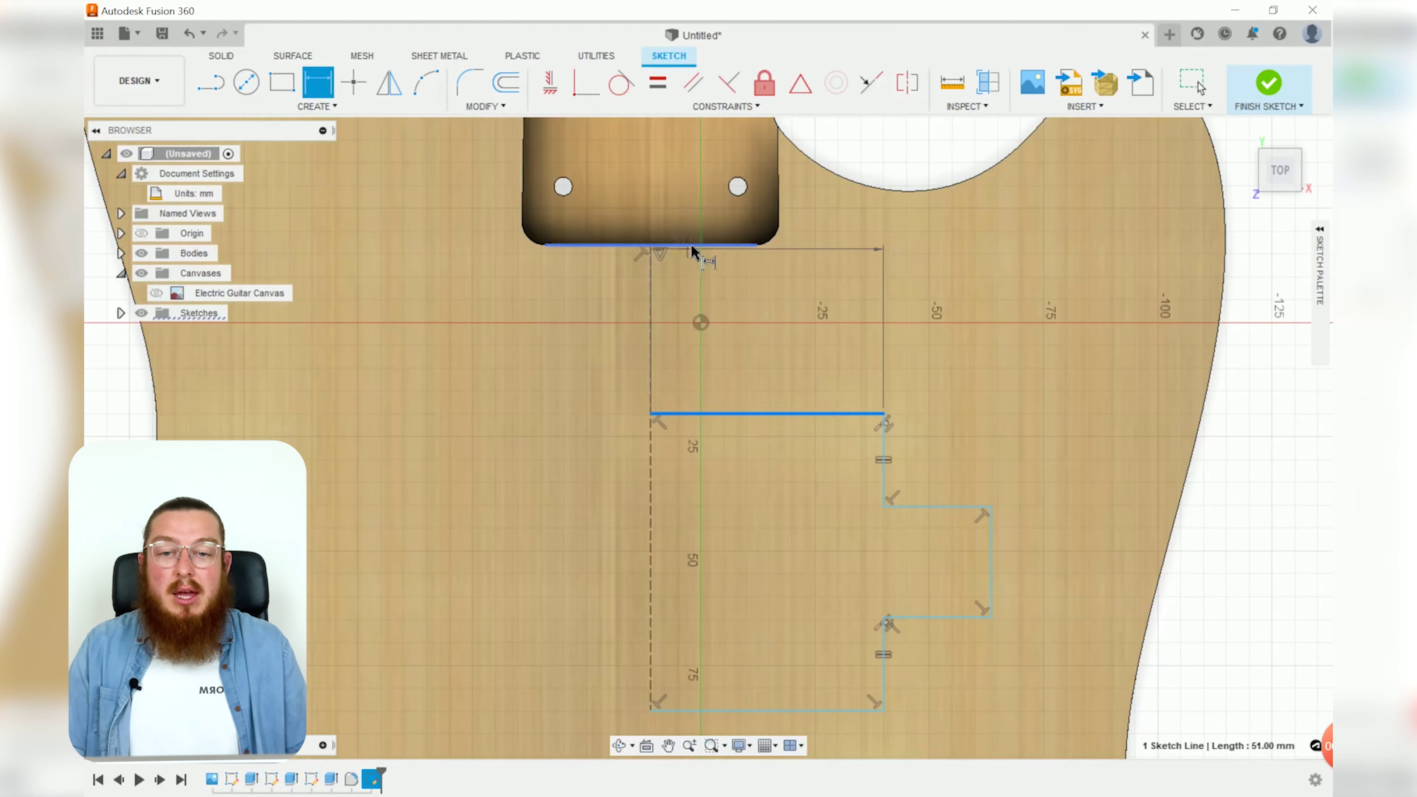
click(692, 246)
click(700, 301)
text(9.7)
key(Return)
scroll(701, 306, down, 3)
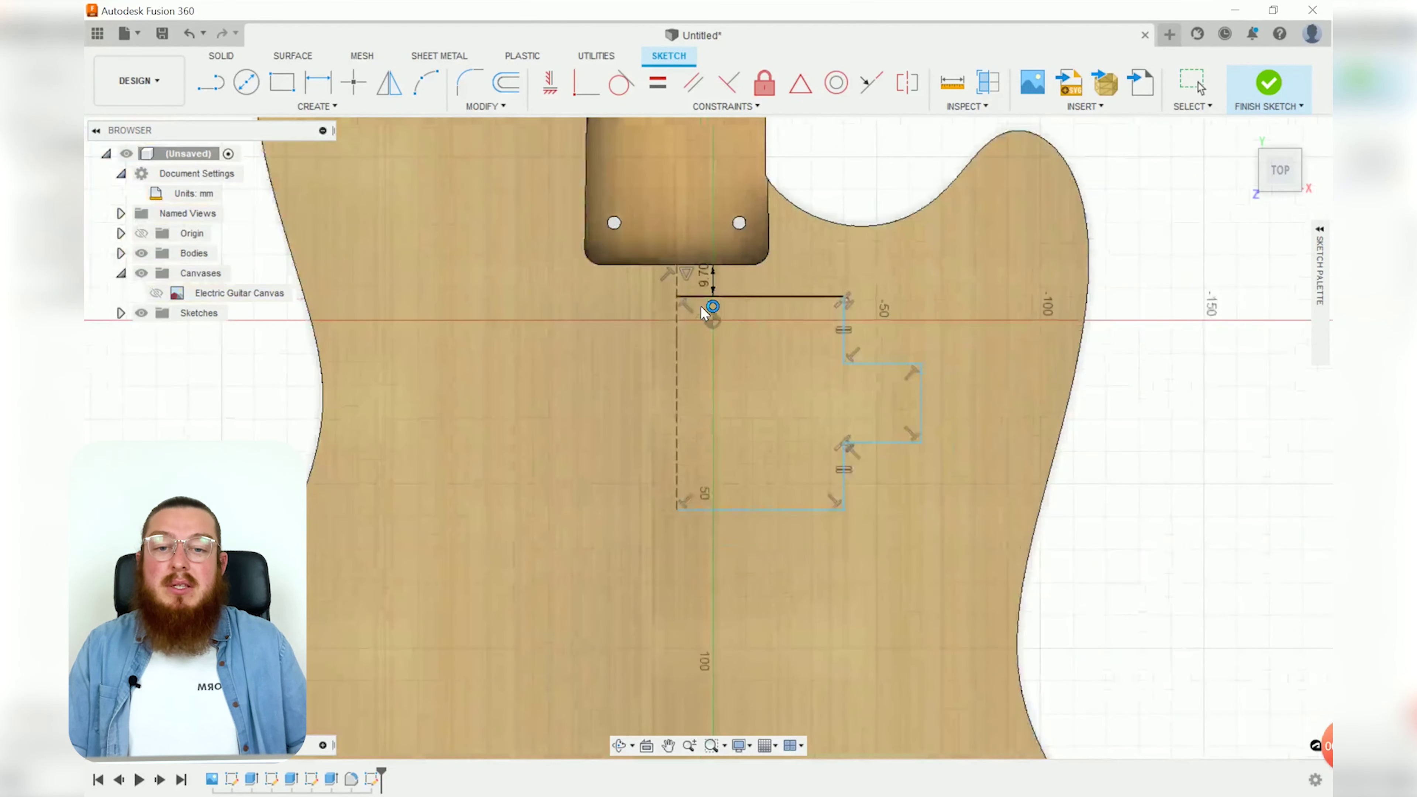
scroll(708, 308, down, 5)
scroll(719, 310, up, 8)
Dimension the tab's outer edge 43.5 mm from the centre line and pull the short vertical edges inward to about 30 mm from it.
key(d)
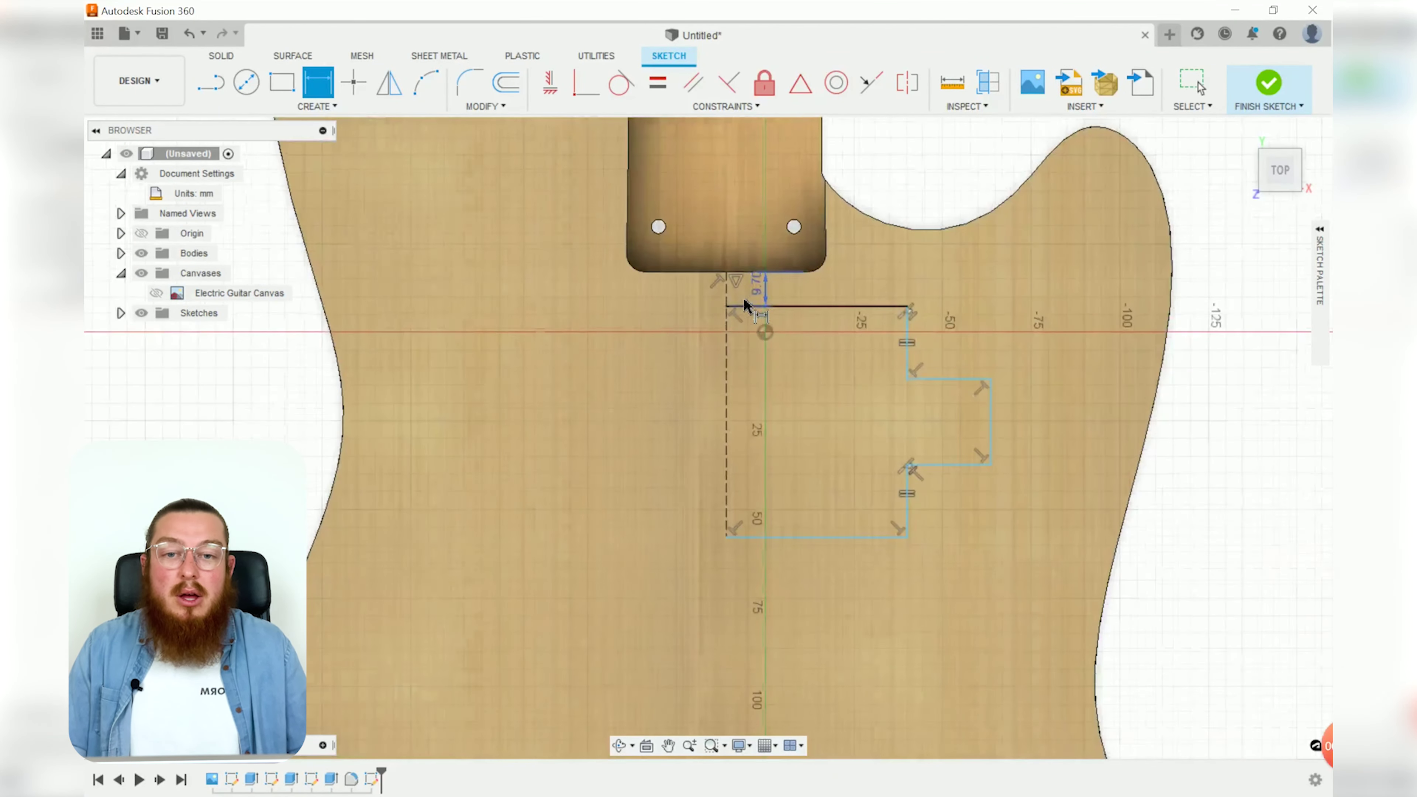
click(726, 349)
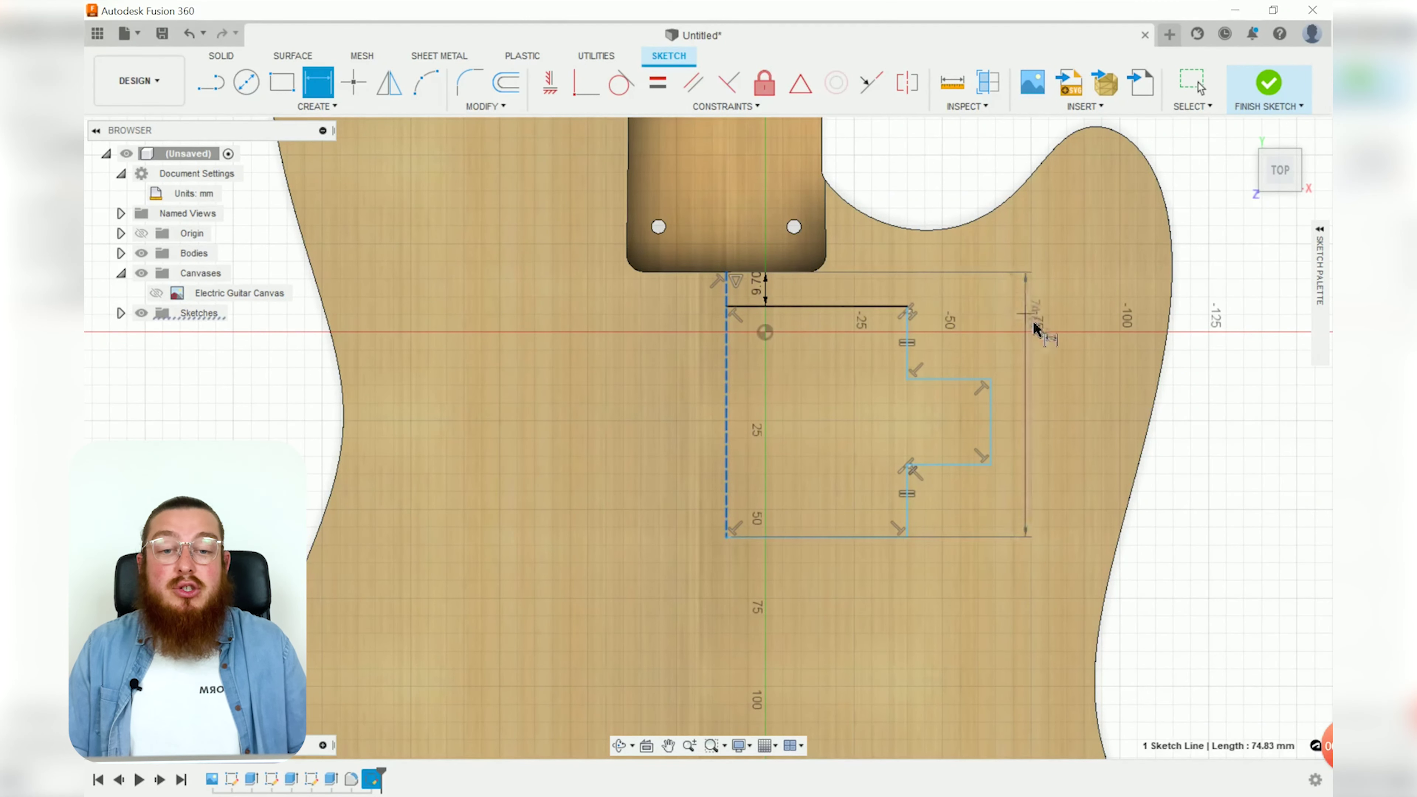
click(991, 419)
click(967, 275)
key(Return)
scroll(926, 380, up, 3)
key(Escape)
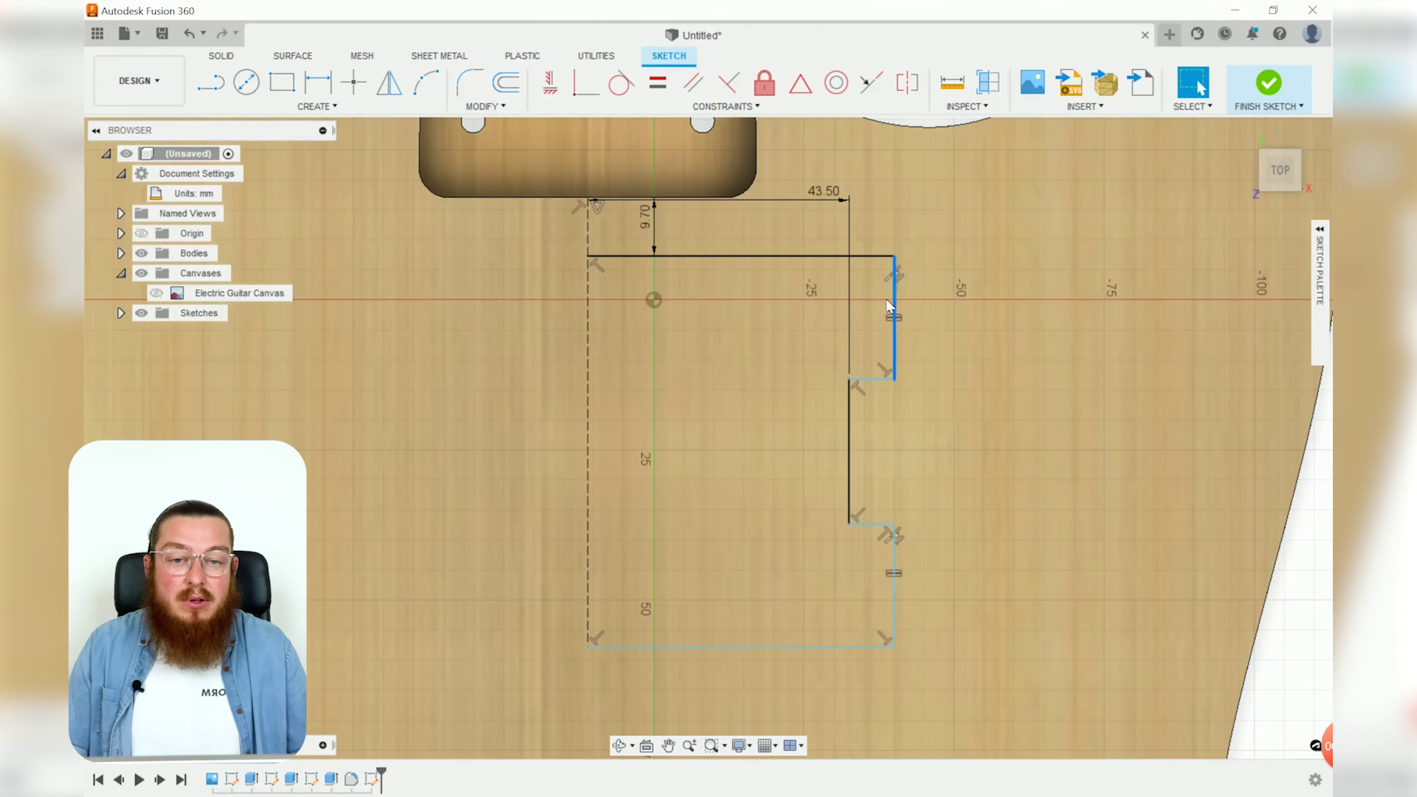
drag(889, 304, 771, 306)
Dimension the tab's outer edge to 14 mm and the short vertical edge below the tab to 13.5 mm.
key(d)
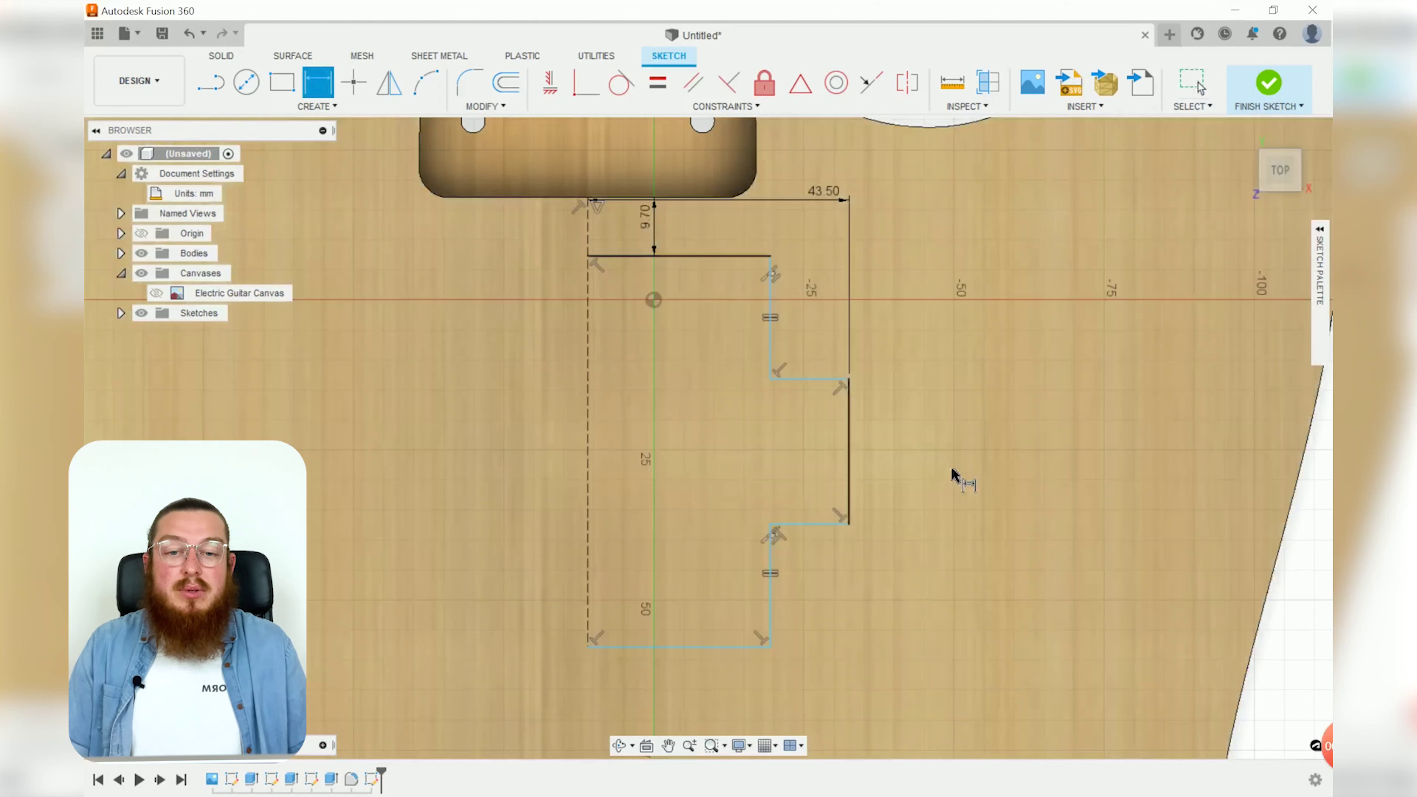
click(849, 449)
click(929, 450)
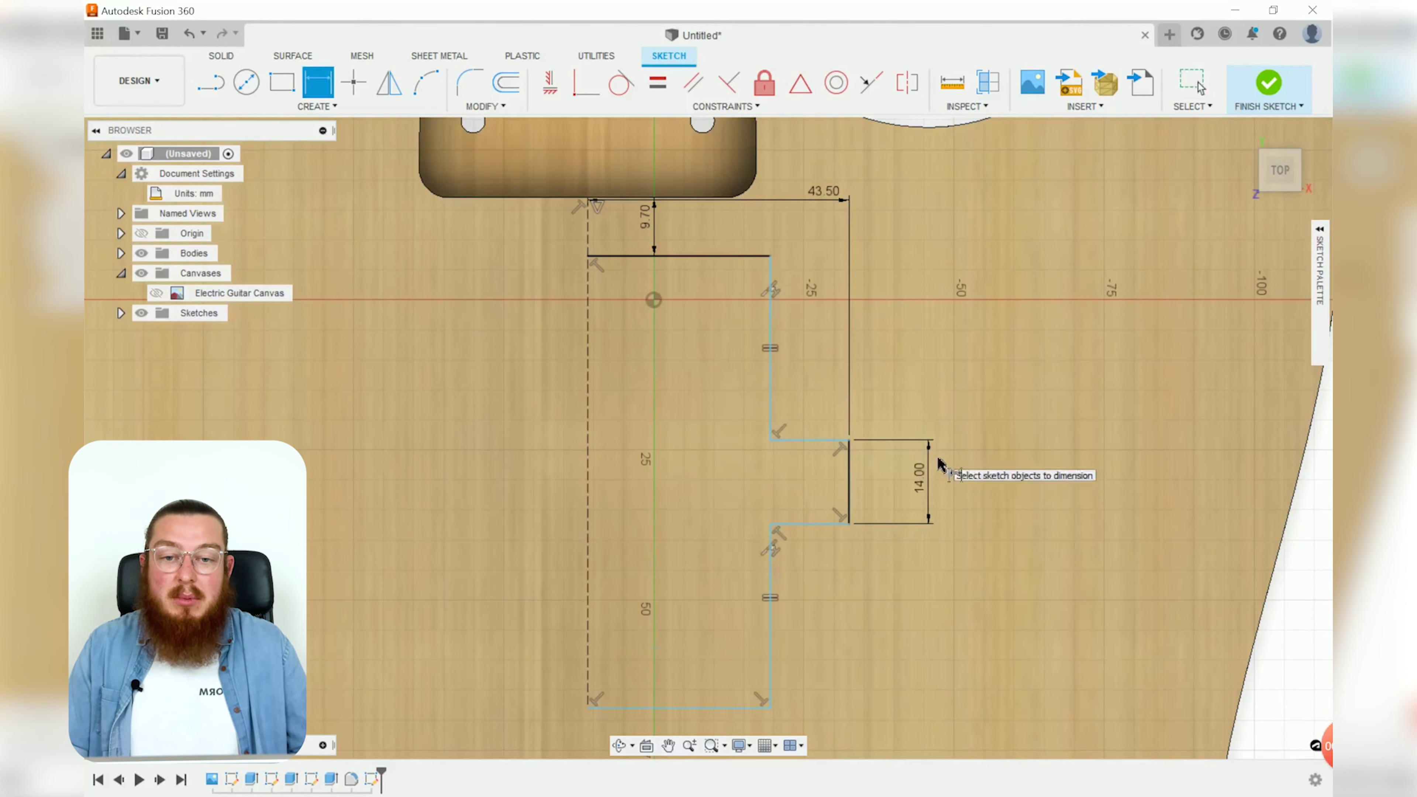
click(771, 634)
click(848, 628)
text(13.5)
key(Return)
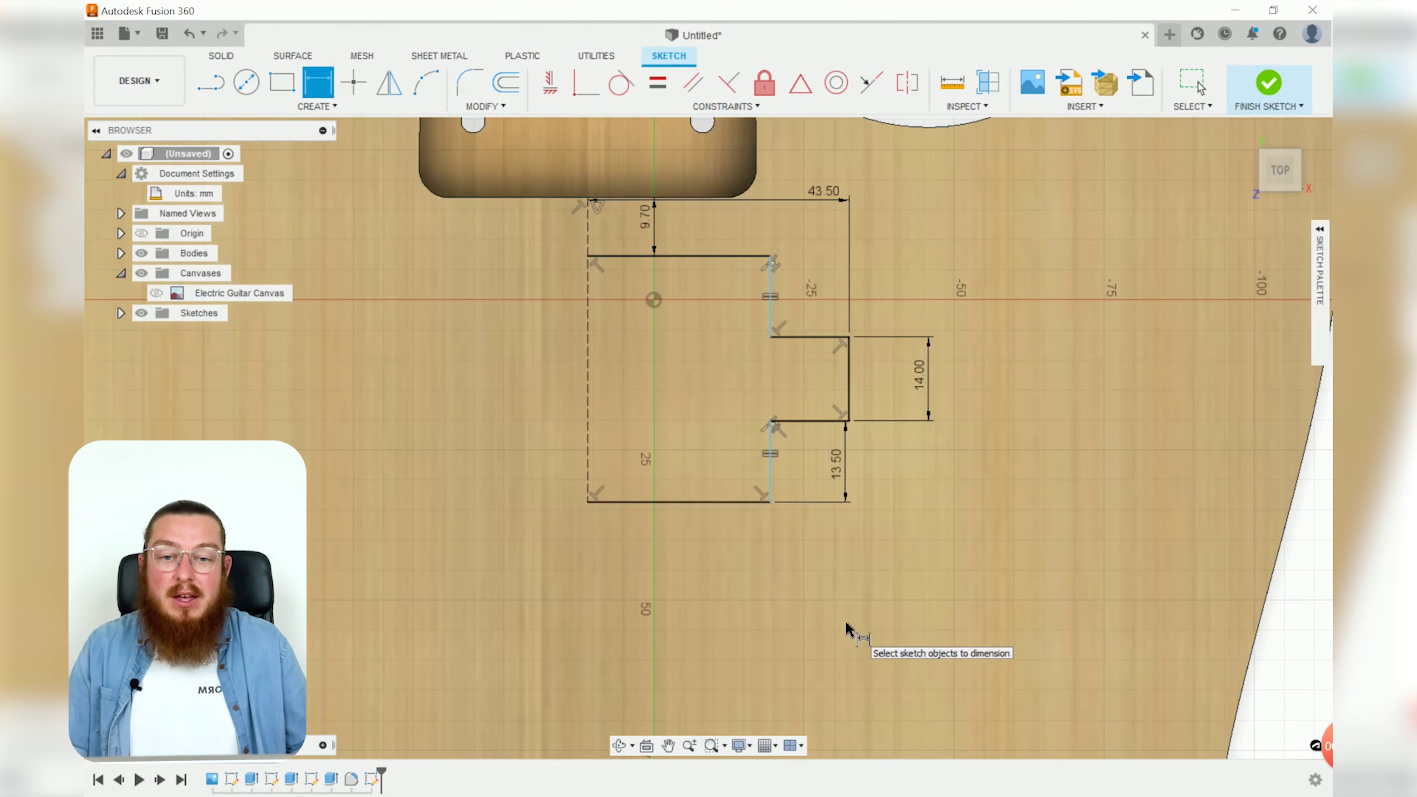
Set the length of the half outline's lower edge to 36 mm.
click(670, 506)
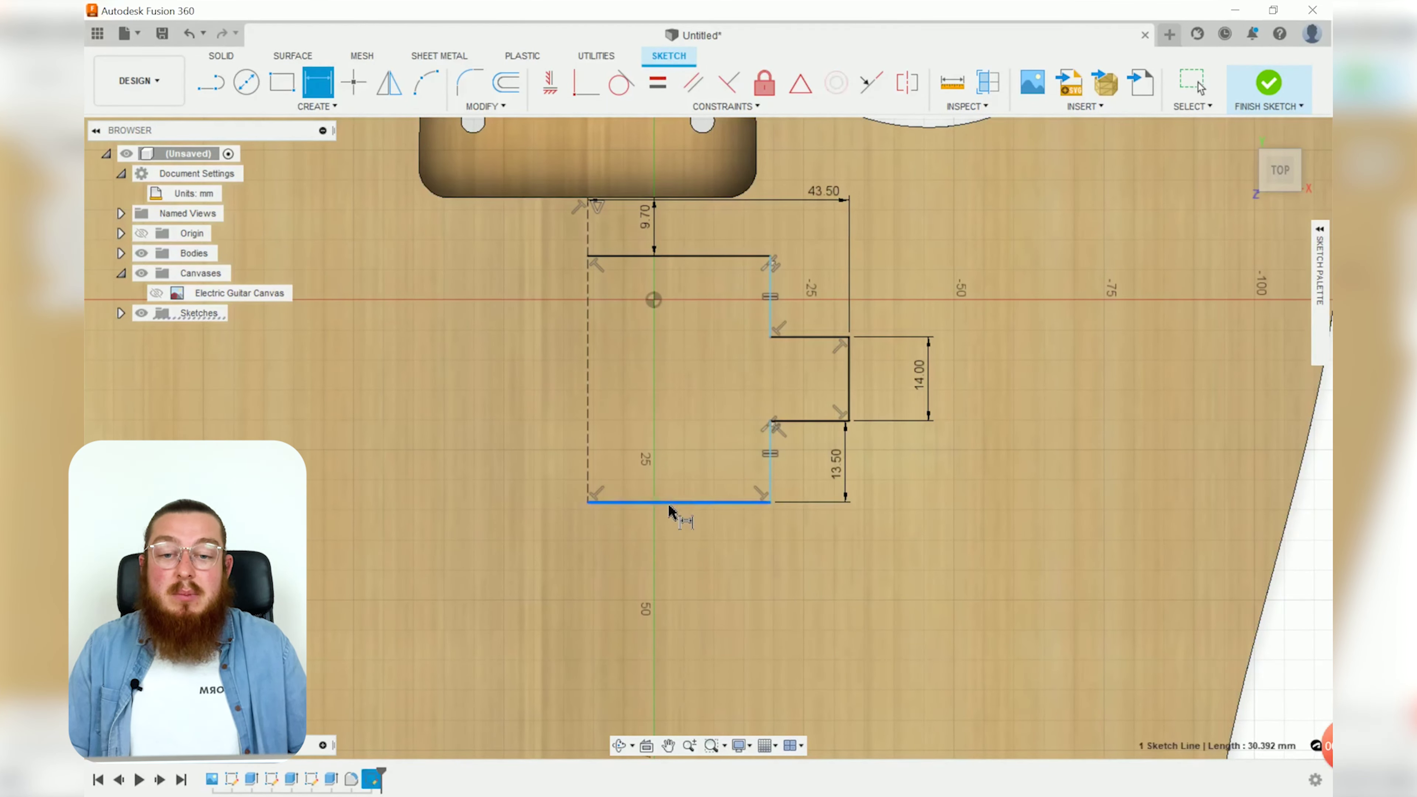
click(675, 551)
text(36)
key(Return)
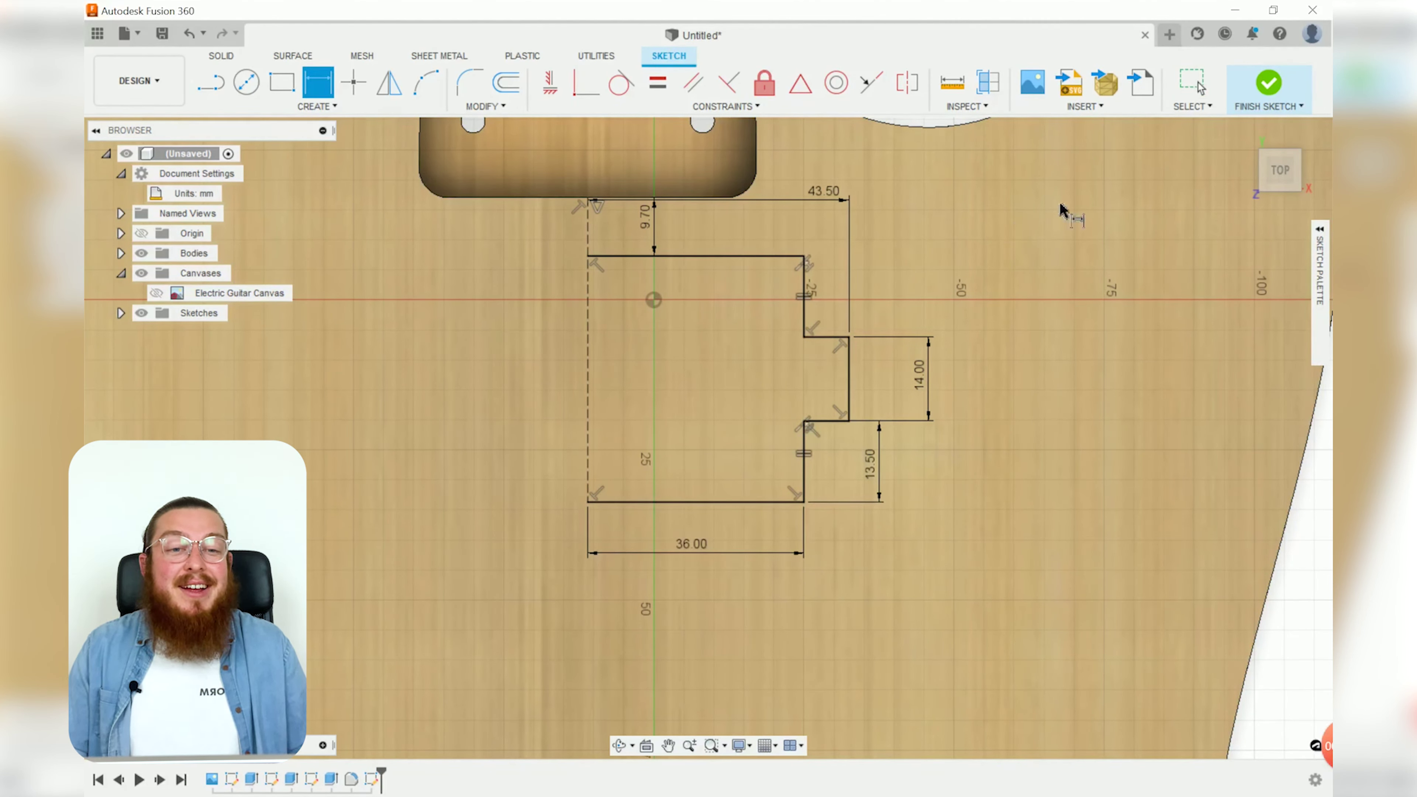
Mirror the half outline across the construction centre line and finish the sketch.
click(390, 85)
mouse_move(974, 588)
mouse_down()
mouse_move(814, 377)
mouse_move(646, 214)
mouse_move(593, 215)
mouse_up()
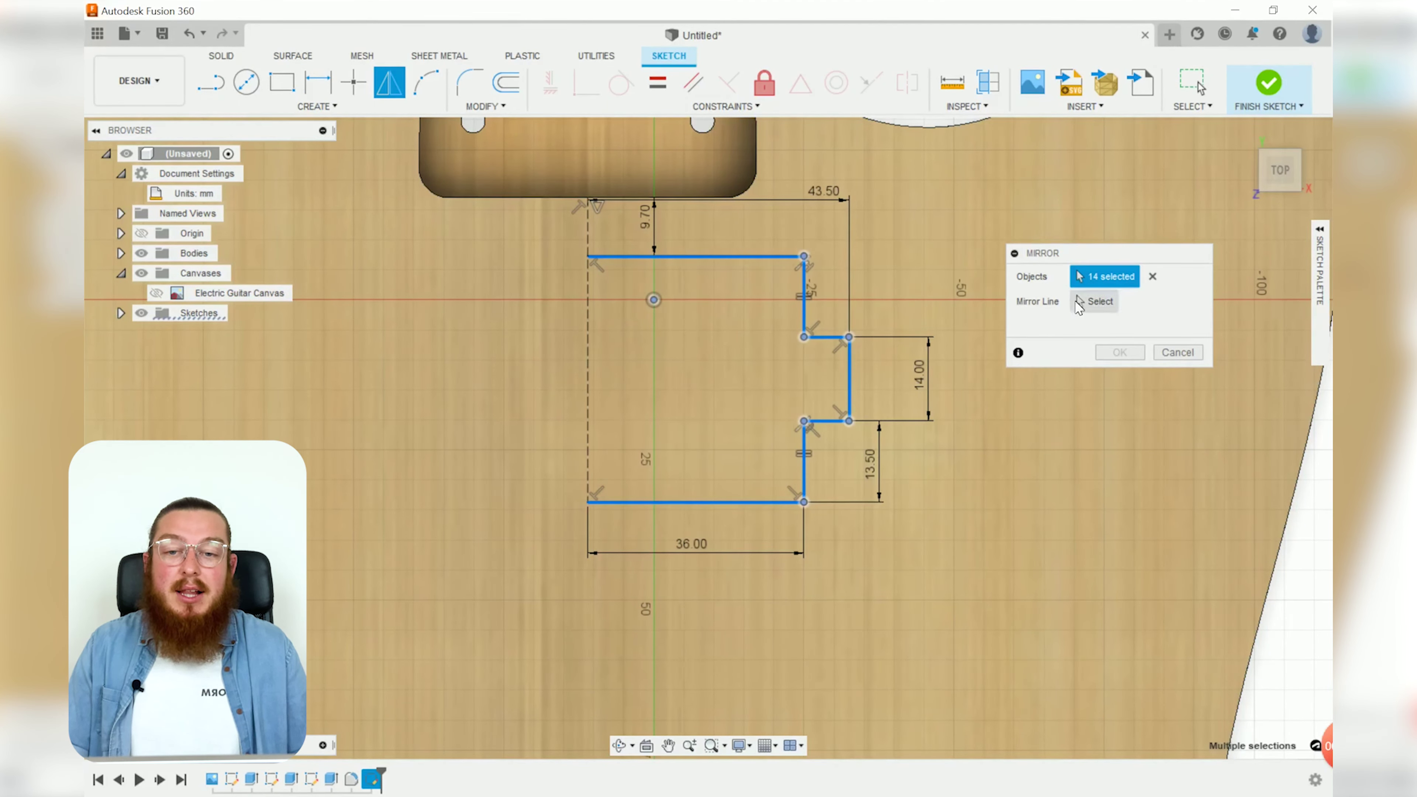
click(1076, 300)
click(586, 365)
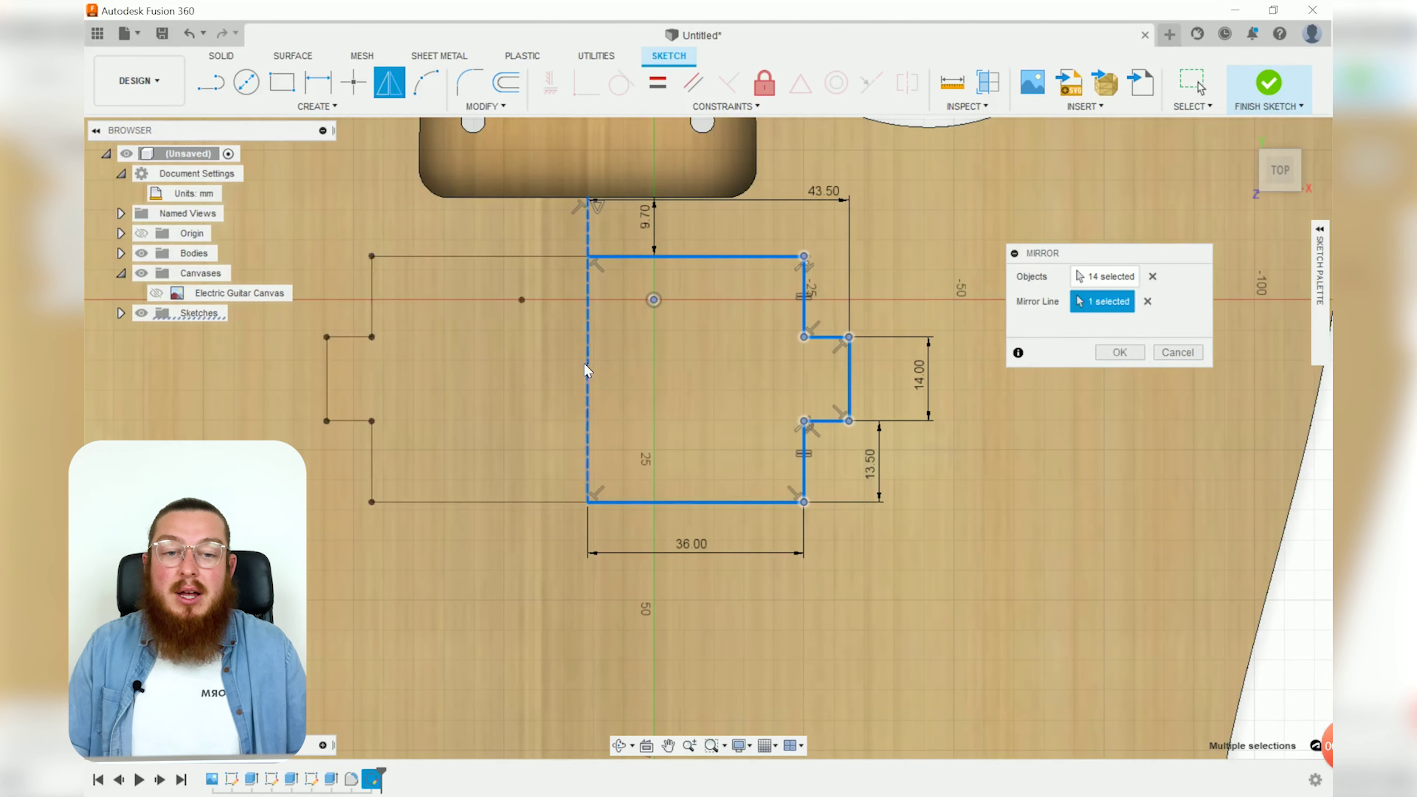
click(1098, 356)
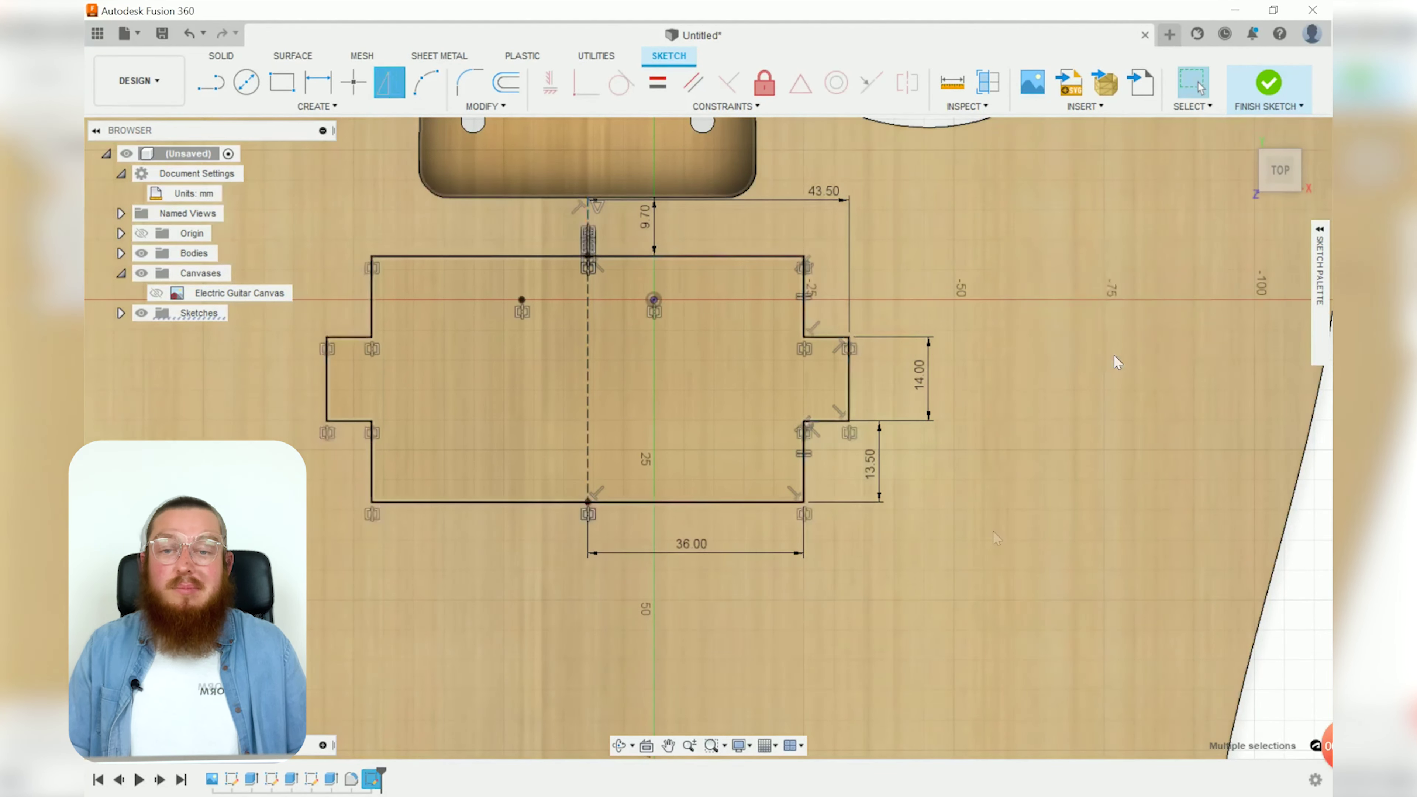
click(1268, 94)
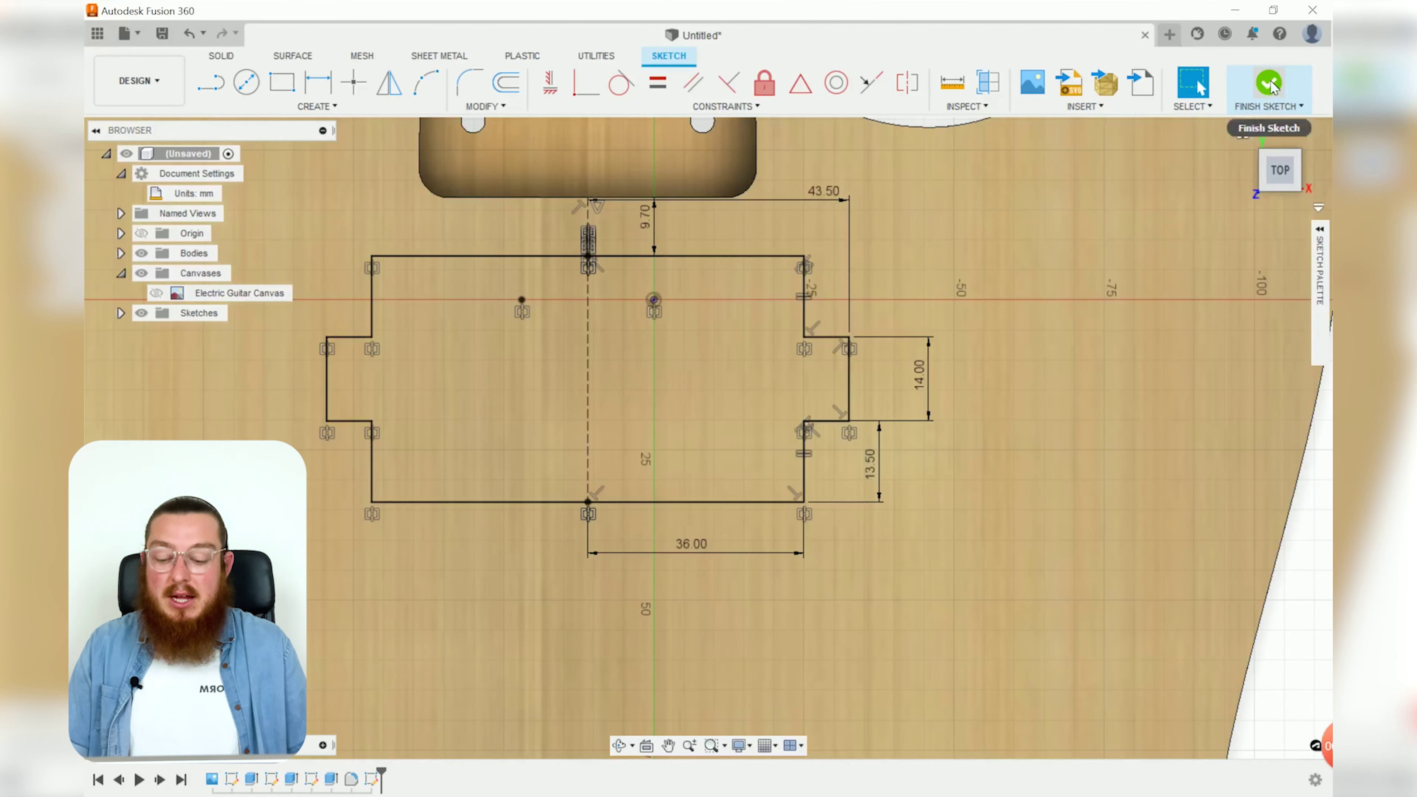
Extrude the stepped outline below the neck pocket -25 mm to cut a cavity into the guitar body.
key(e)
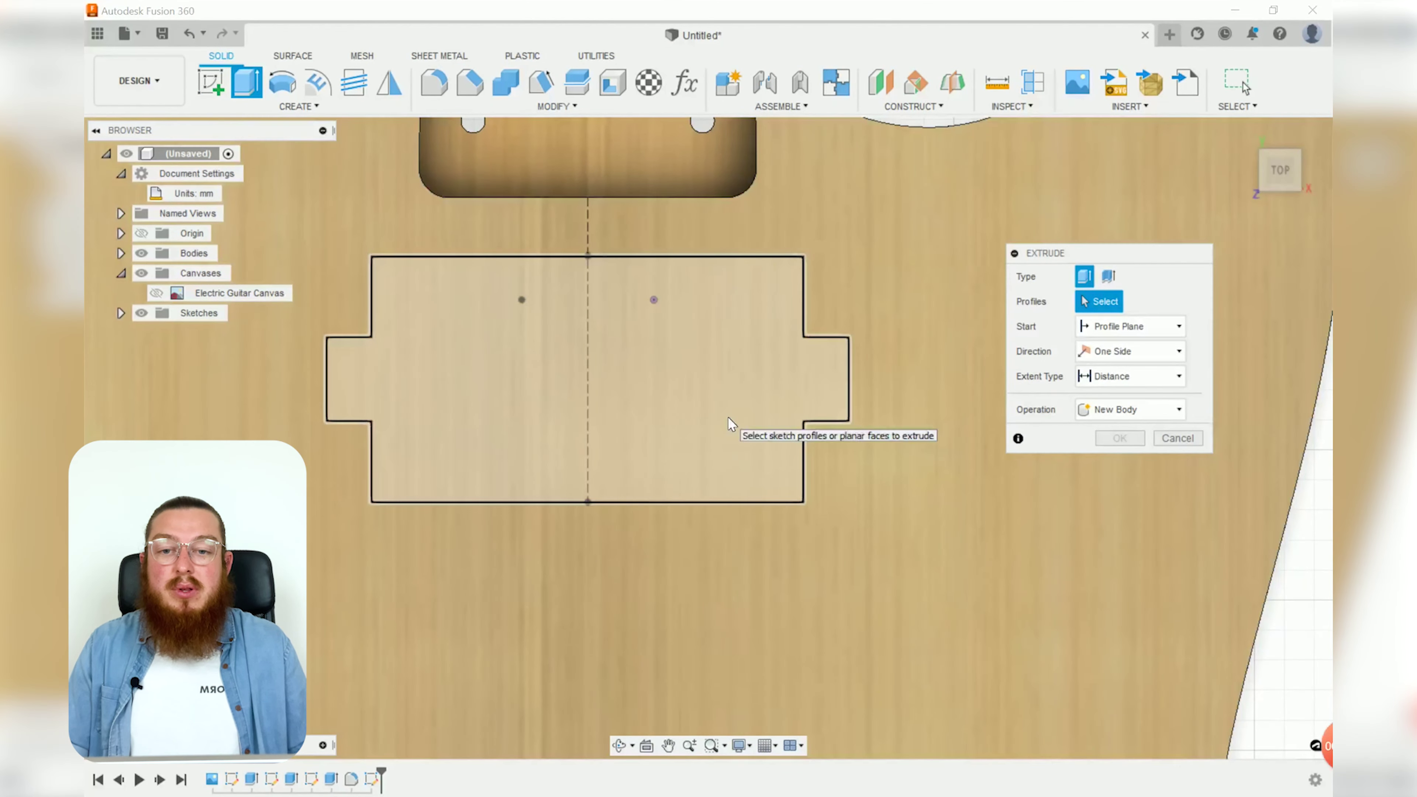
click(727, 423)
shift+middle_drag(835, 547, 839, 463)
text(-25)
key(Return)
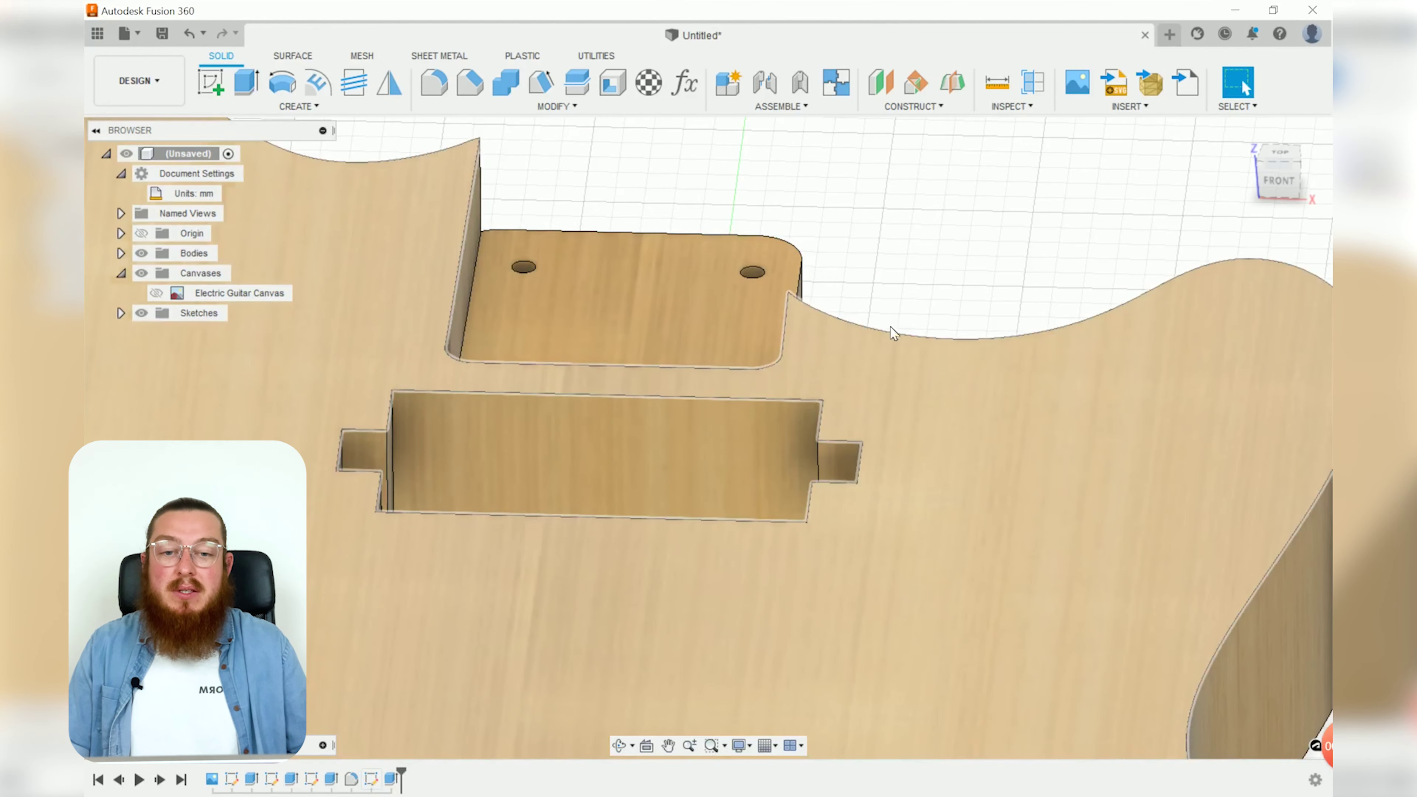
shift+middle_drag(895, 329, 379, 431)
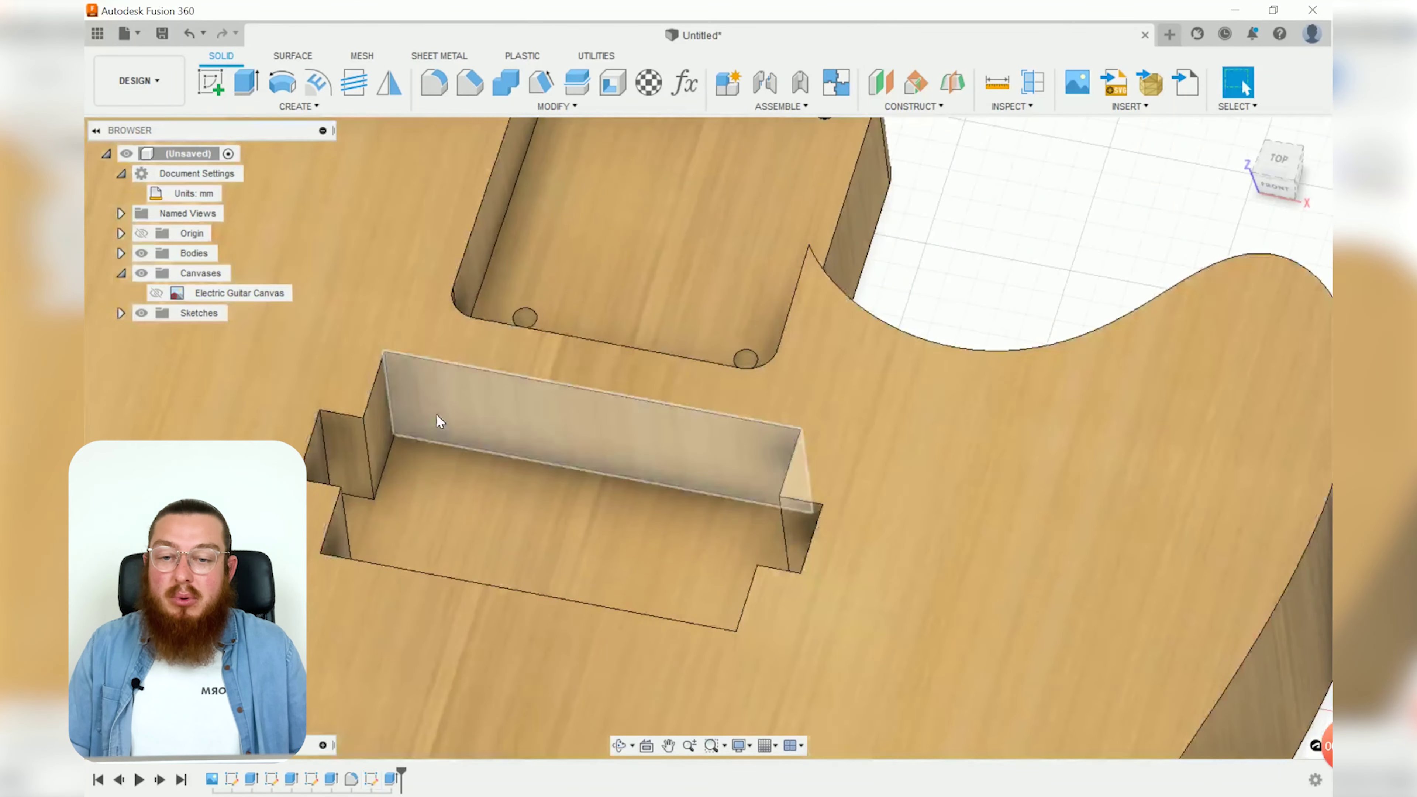
Fillet all 12 vertical corner edges of the stepped cavity with a 4 mm radius.
scroll(390, 394, up, 3)
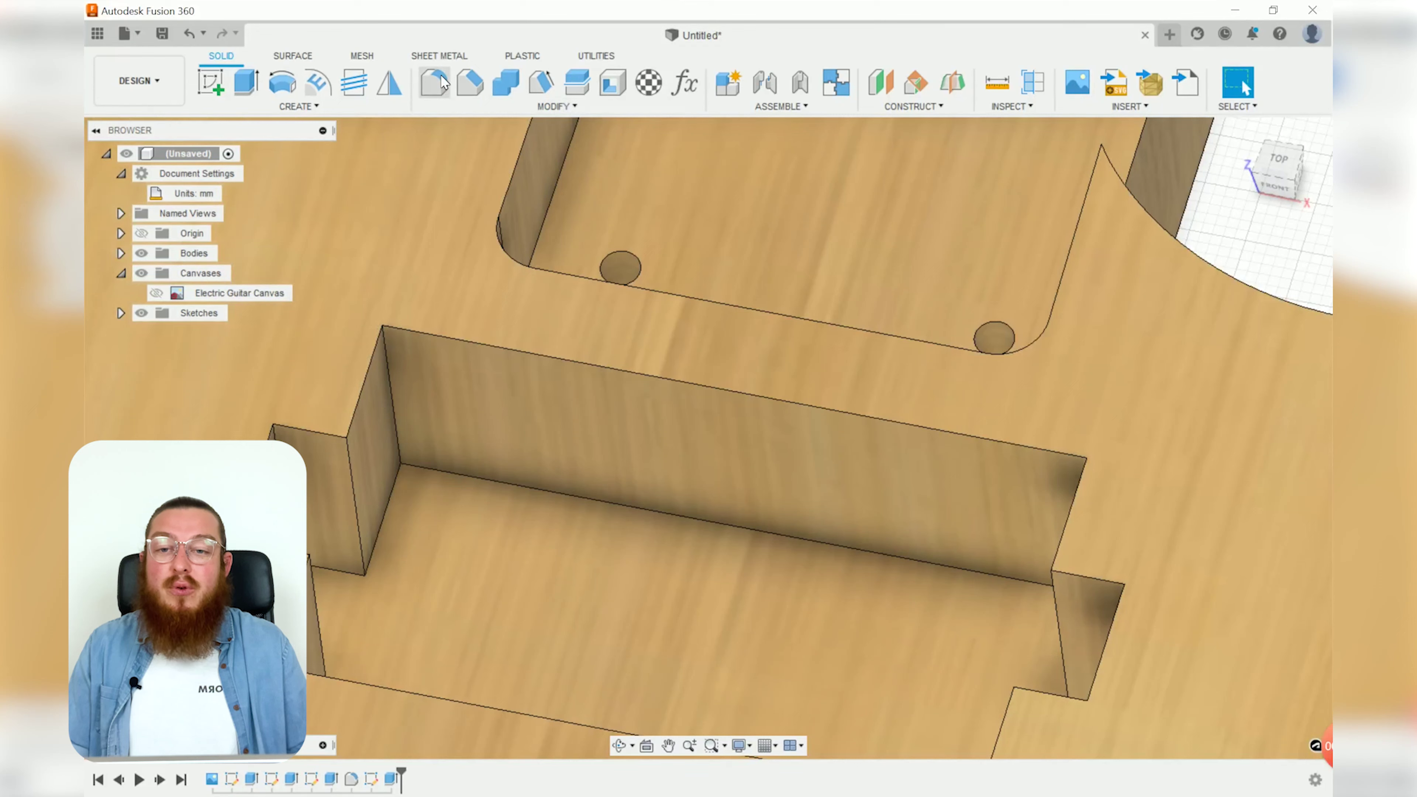
click(446, 82)
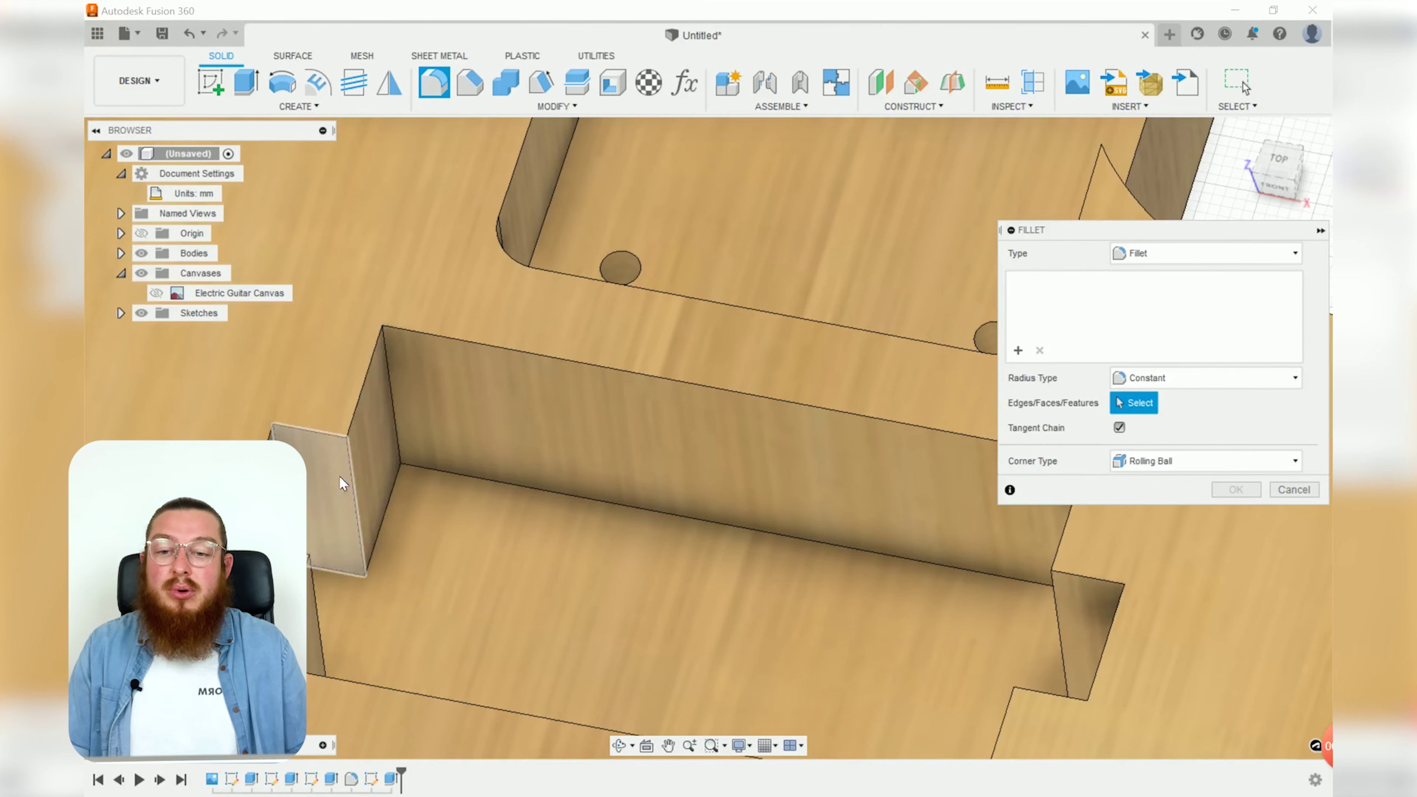
scroll(569, 523, down, 5)
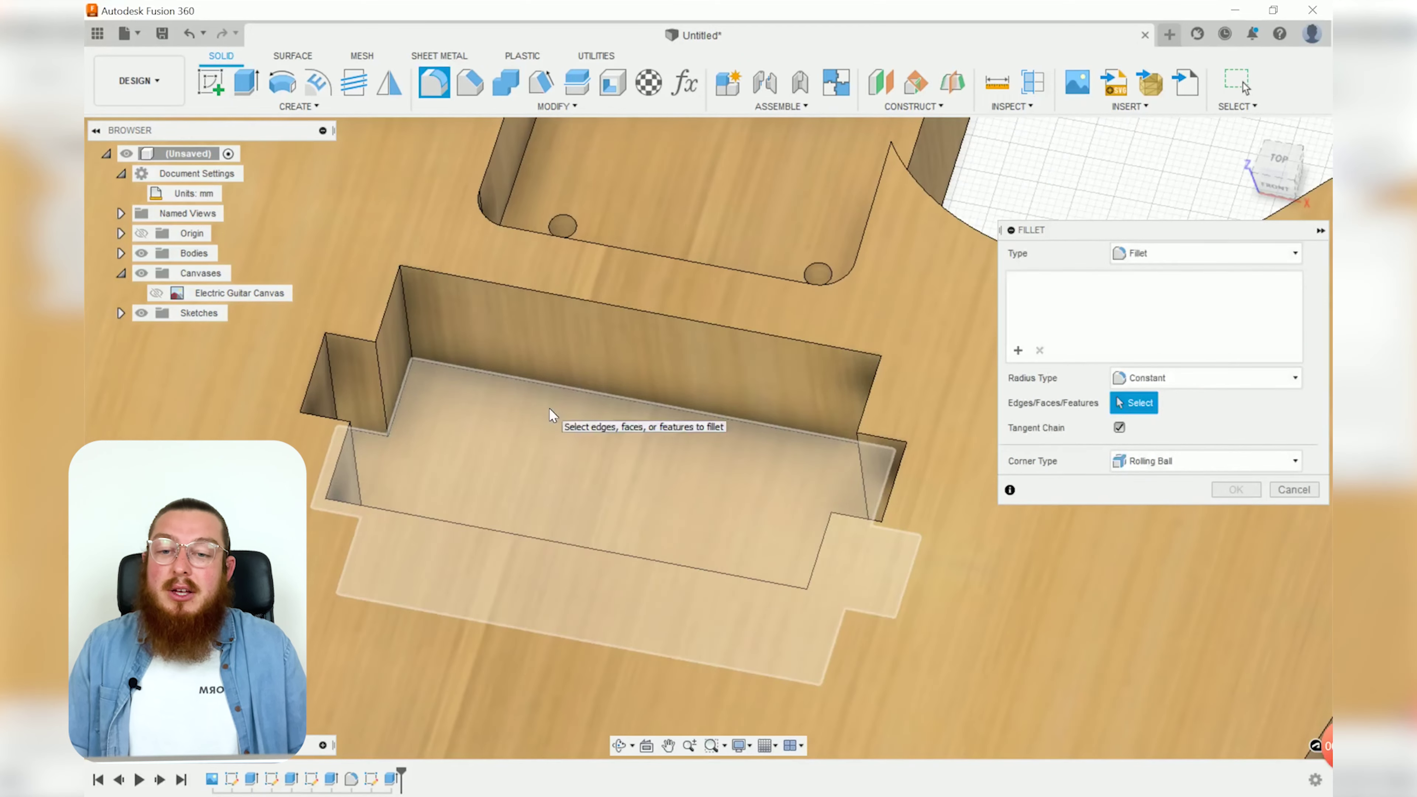
click(405, 304)
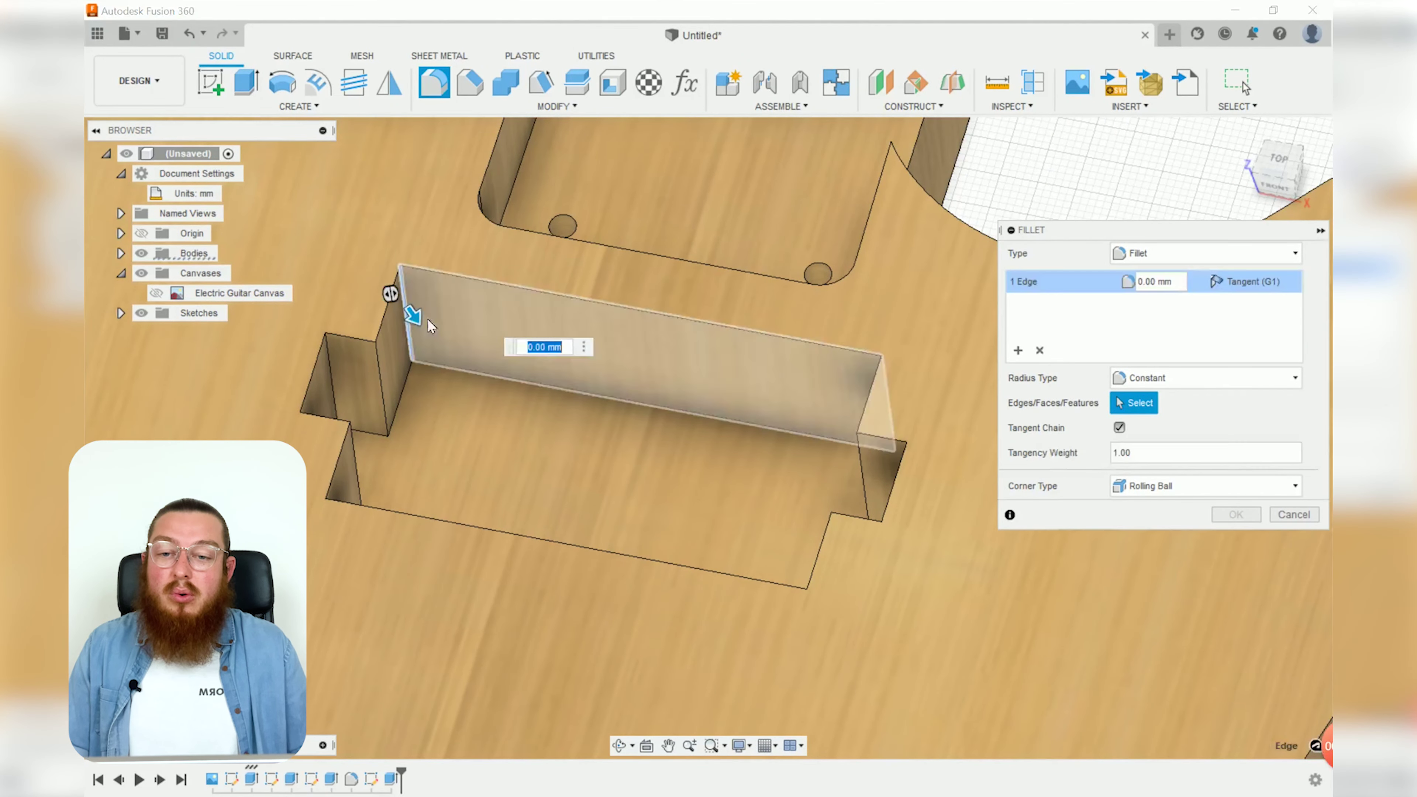
click(383, 372)
click(330, 372)
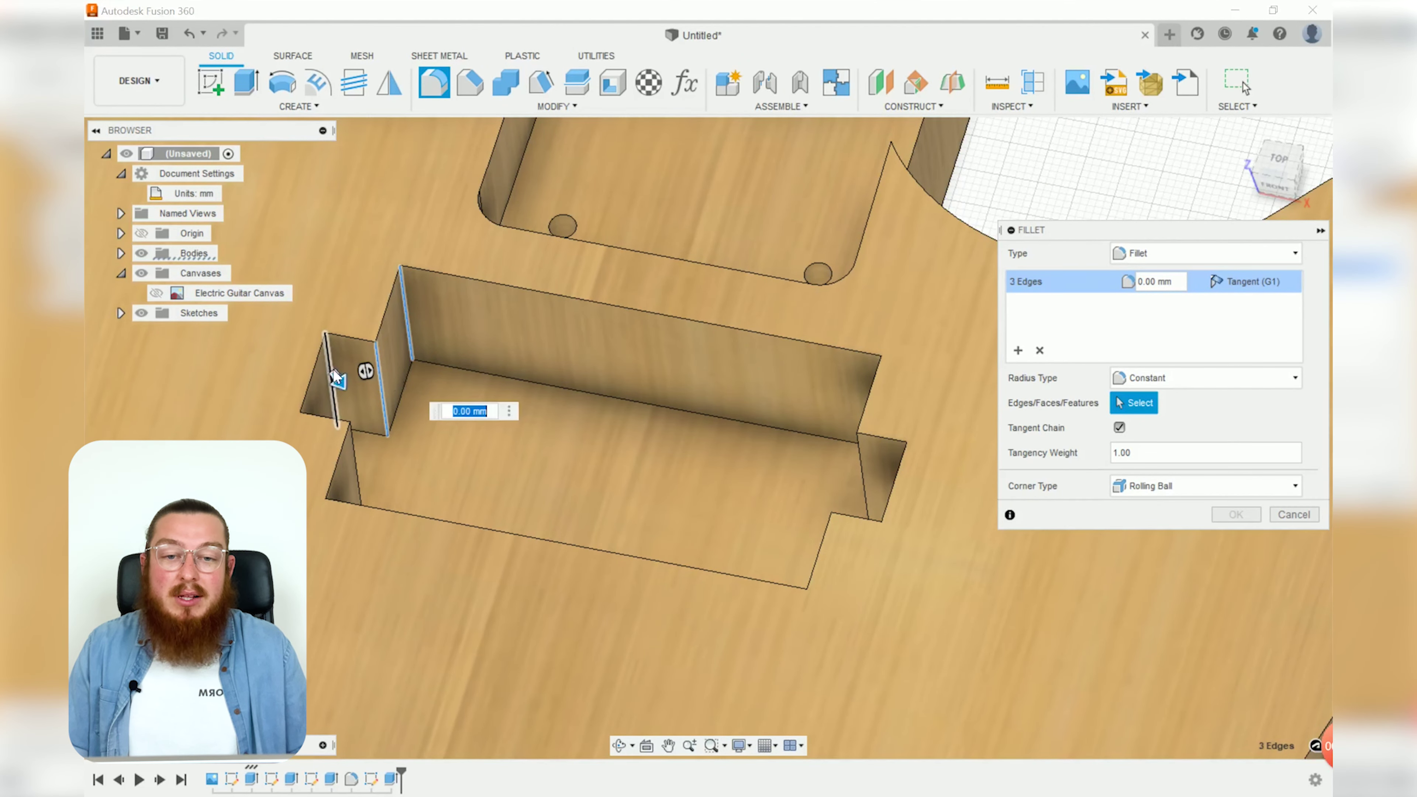
click(860, 474)
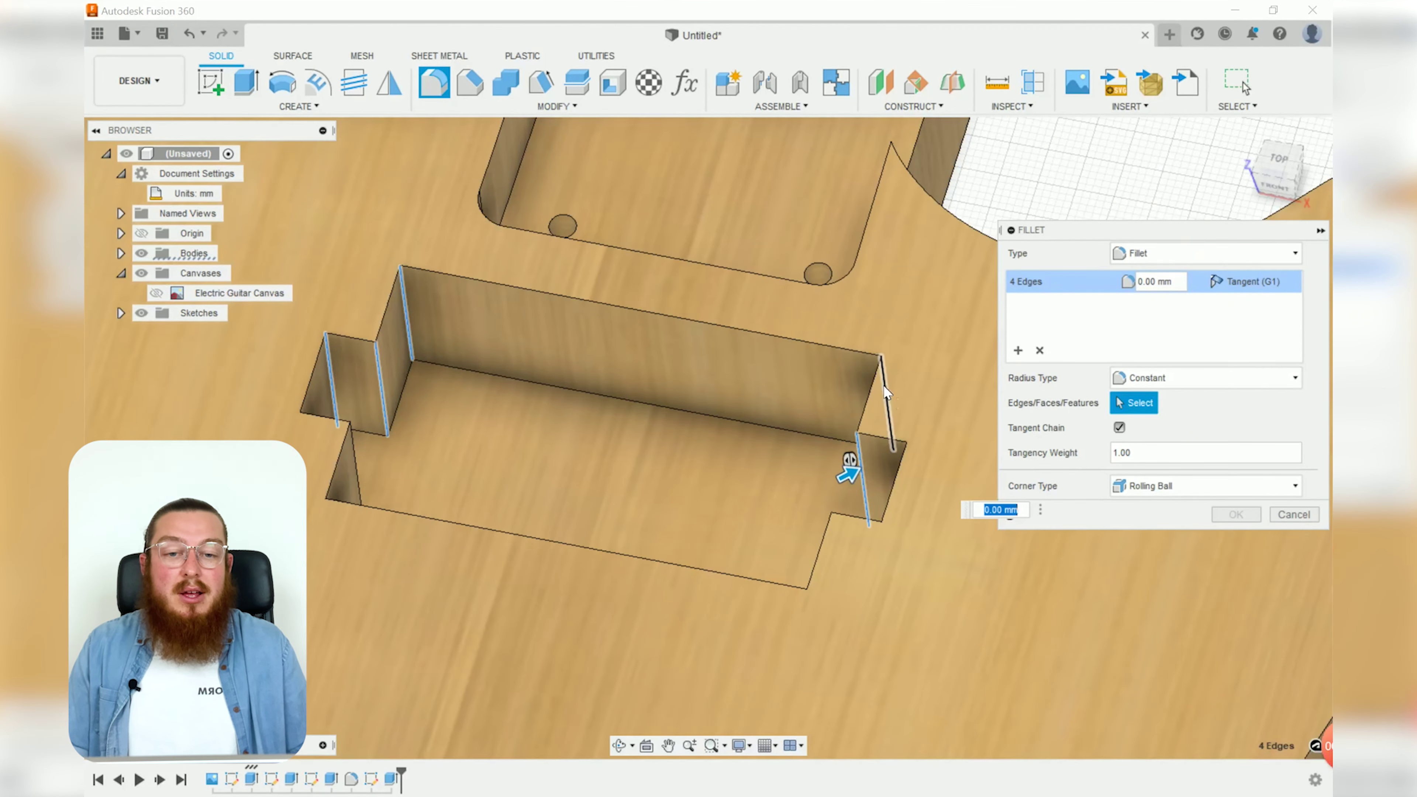
click(884, 385)
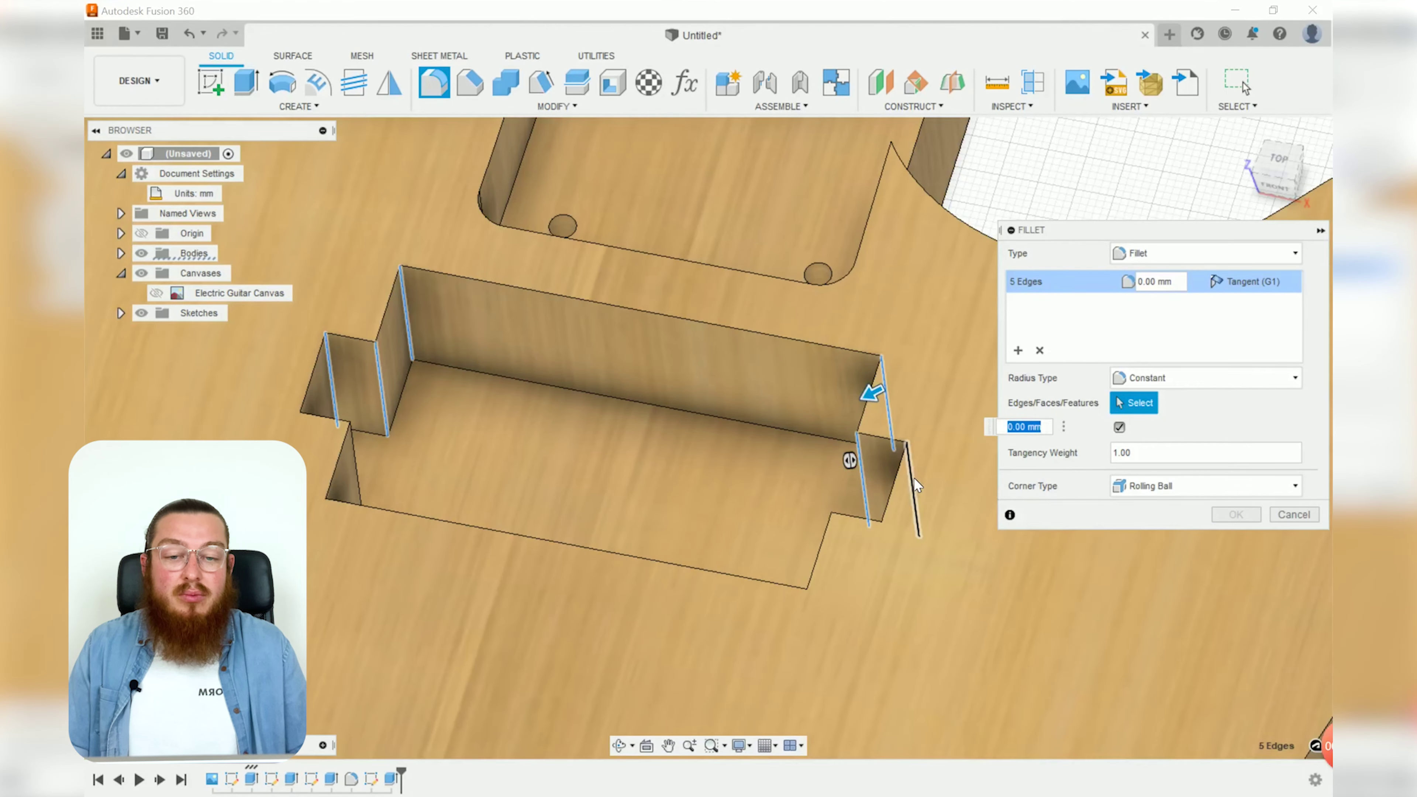
click(913, 477)
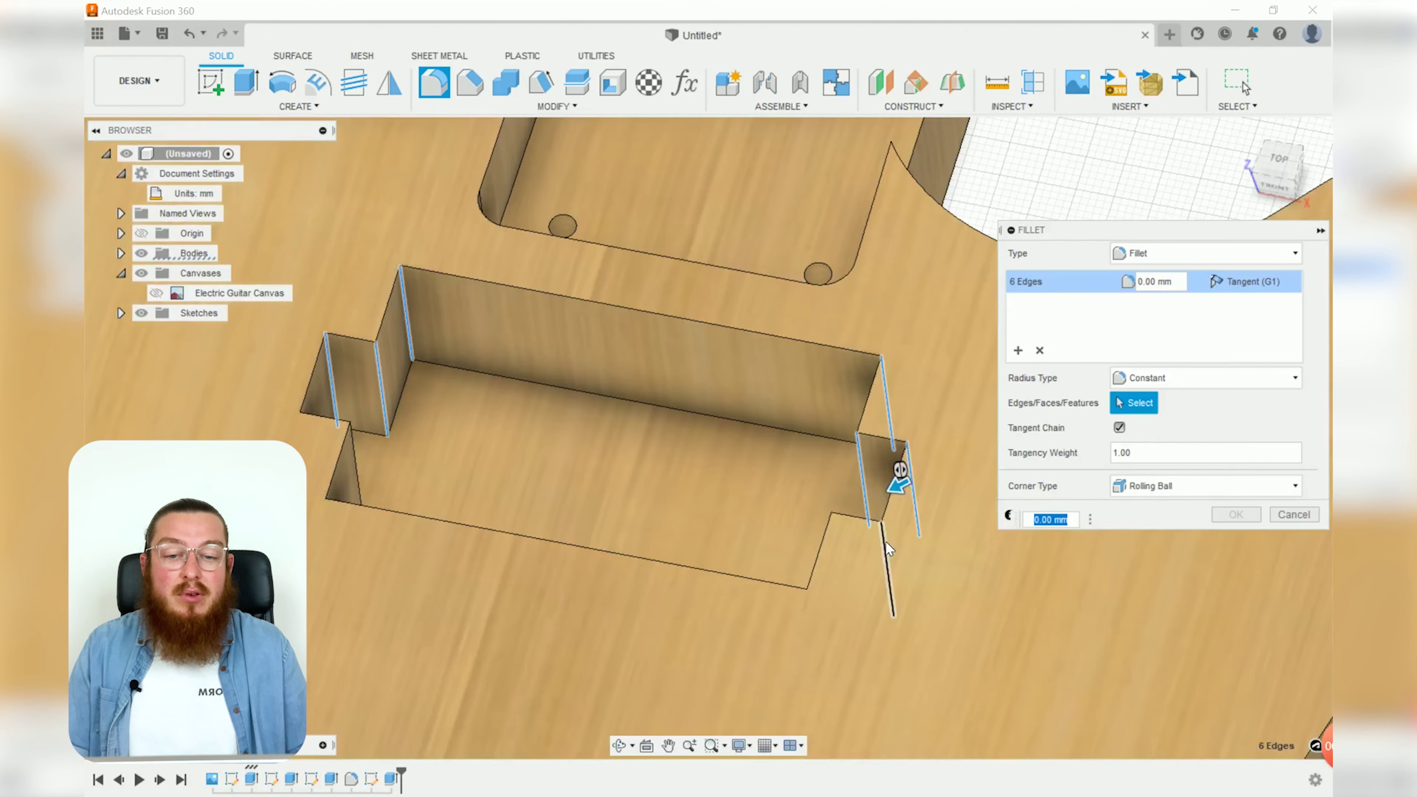
click(886, 541)
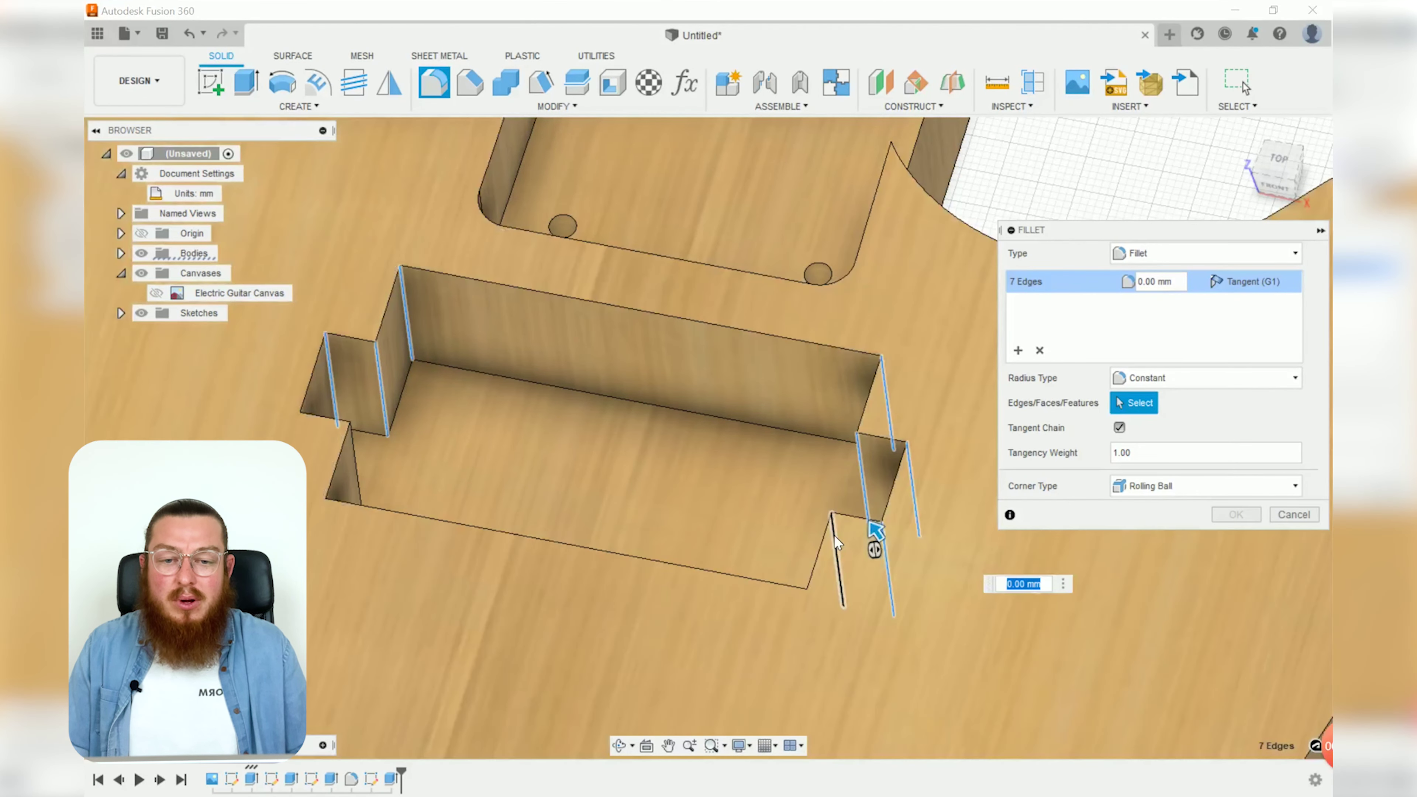
click(834, 535)
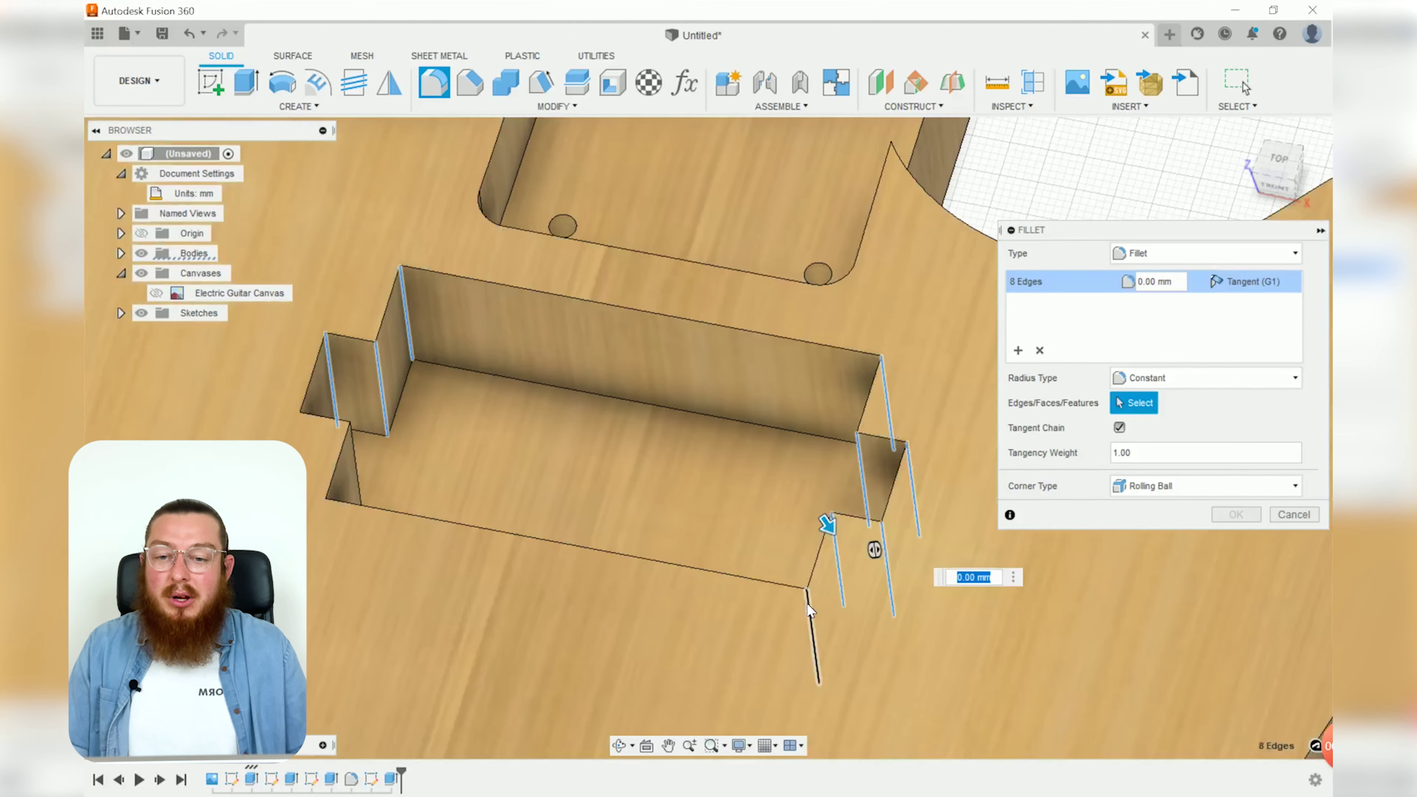
click(807, 603)
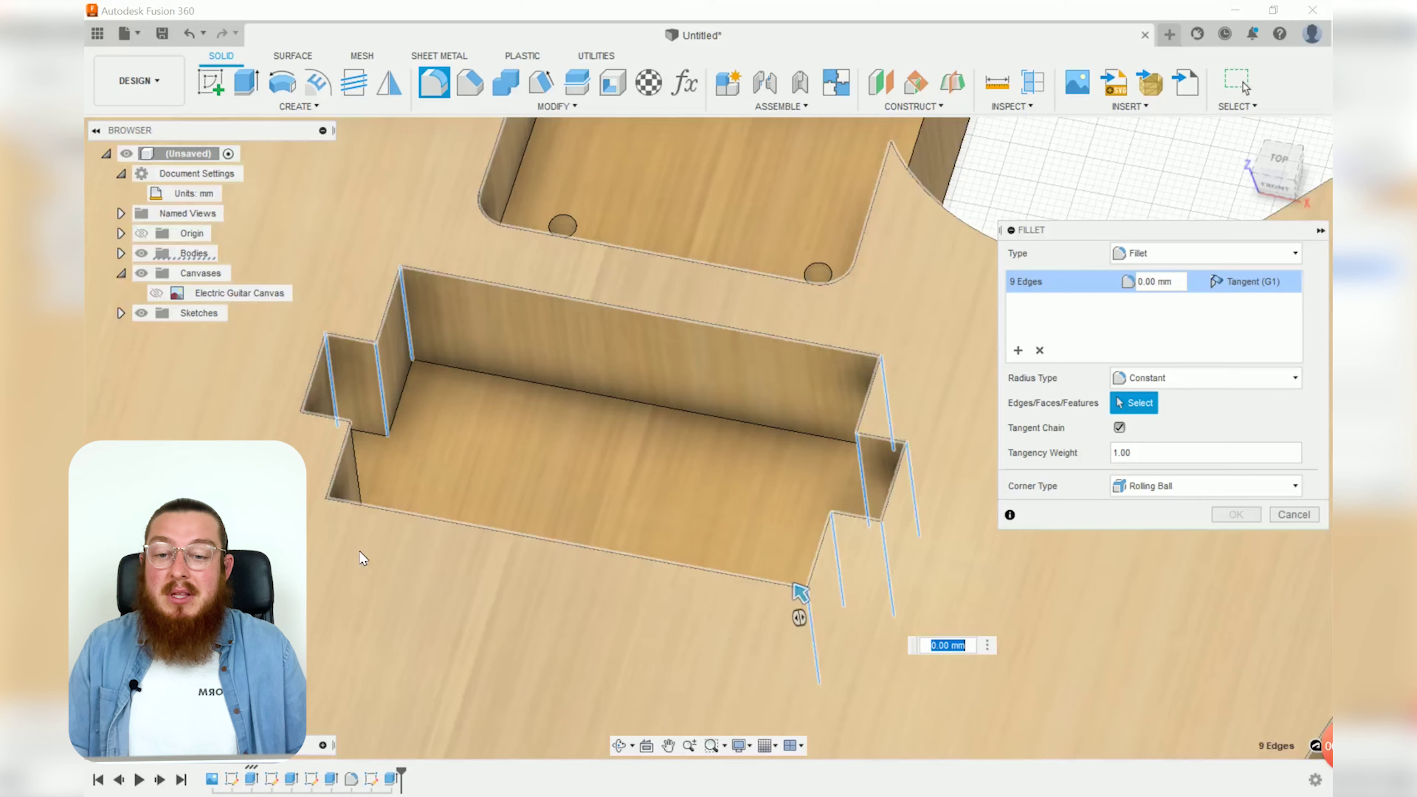
click(333, 530)
click(357, 455)
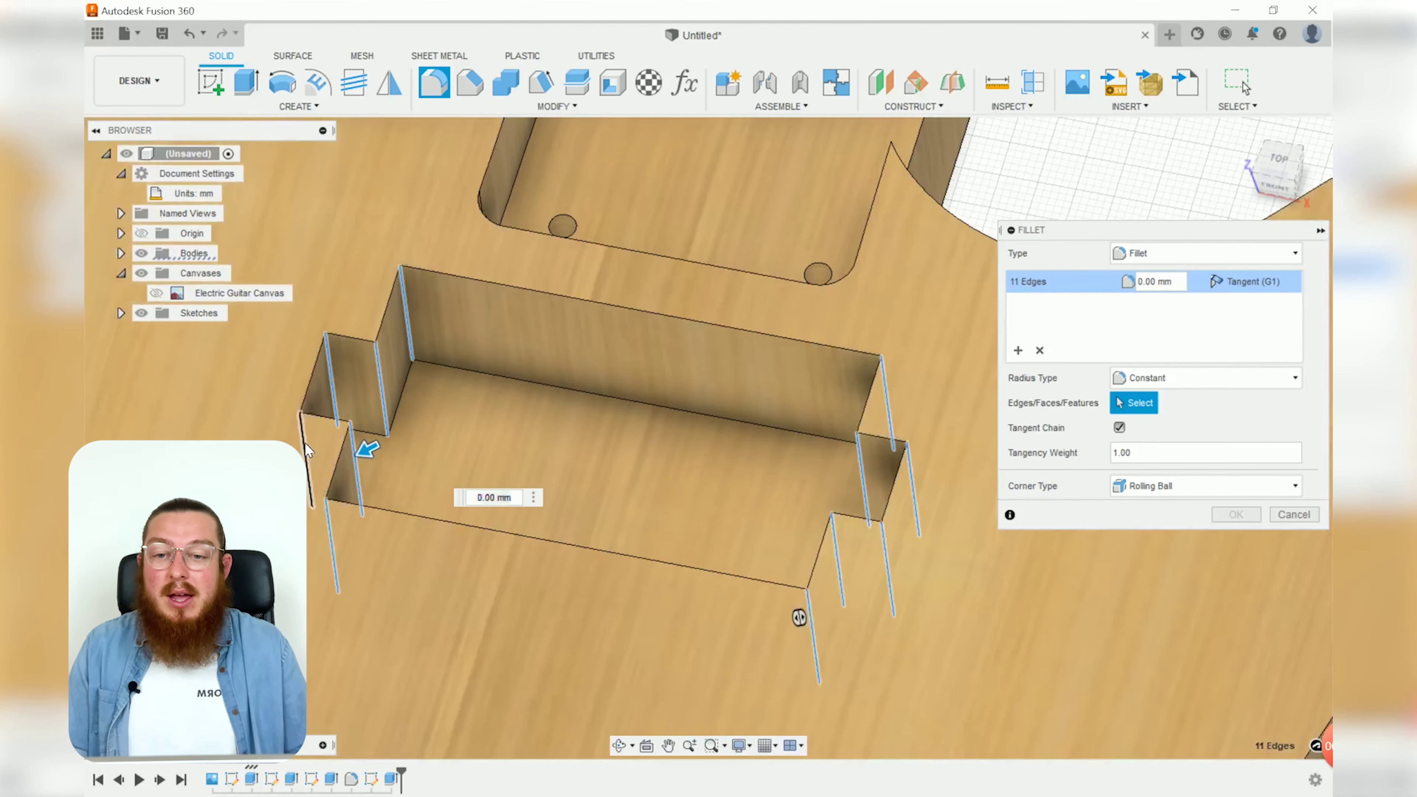
click(305, 443)
text(4)
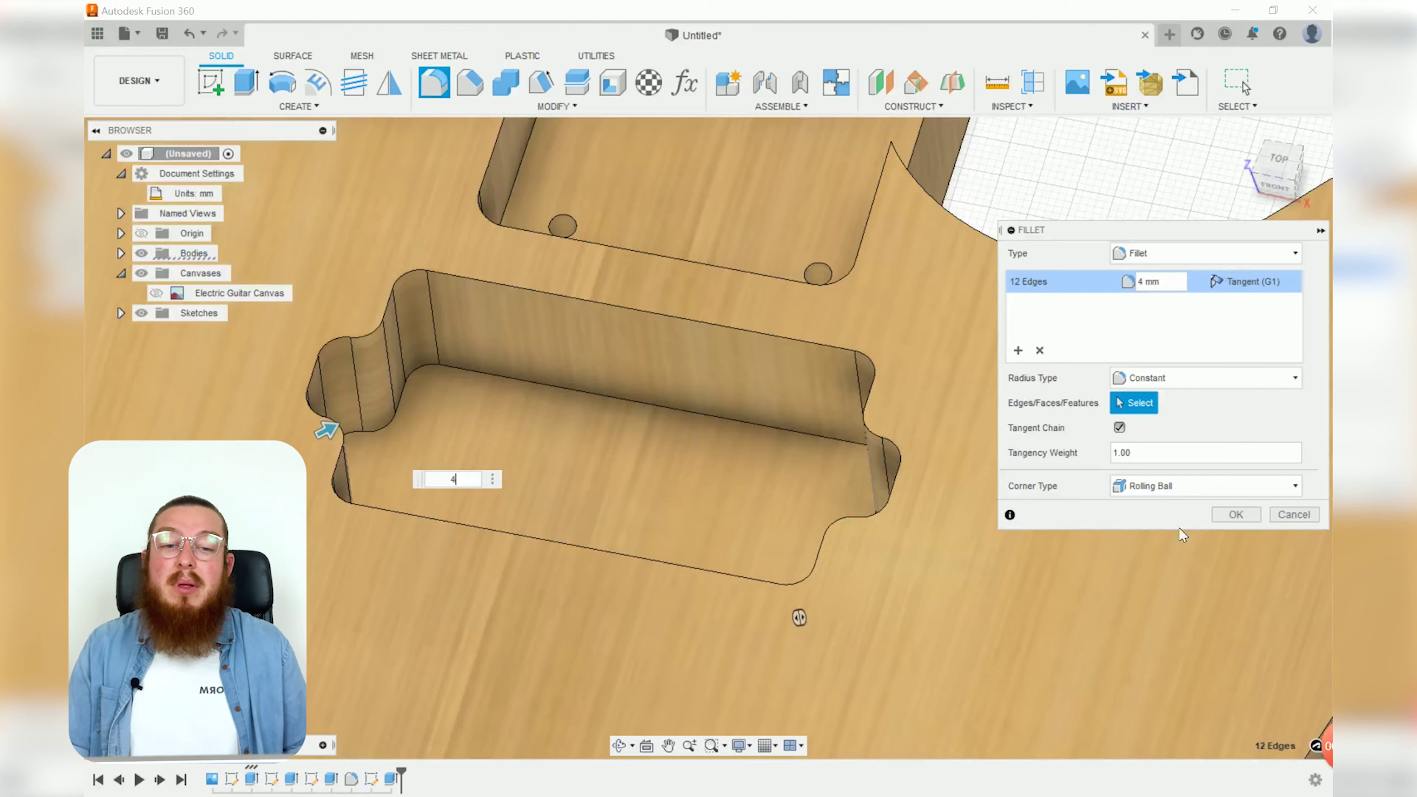
click(1244, 514)
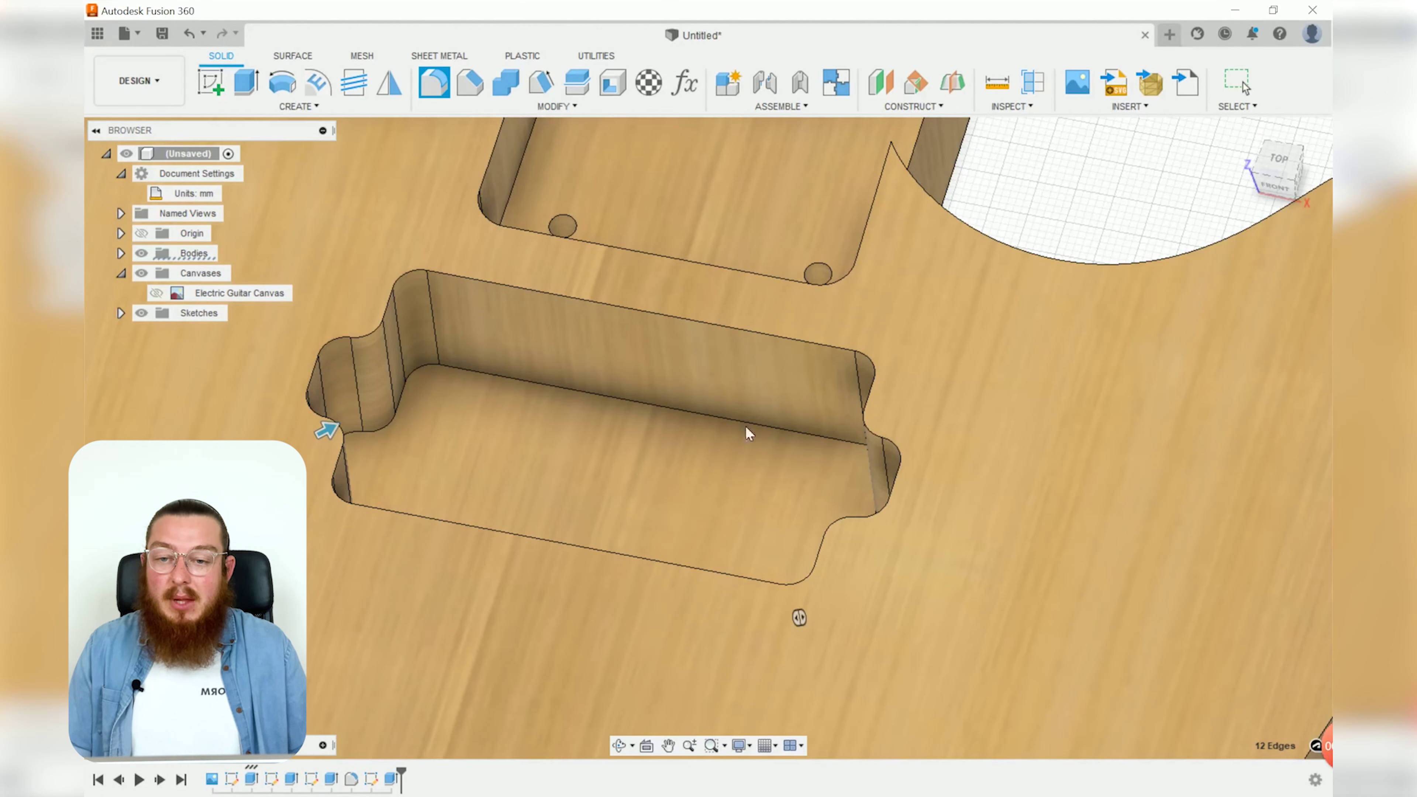
key(Escape)
Start a rectangular pattern of type Features with the cavity's extrude cut and its corner fillet as objects.
scroll(698, 586, down, 5)
shift+middle_drag(750, 579, 693, 611)
scroll(764, 605, down, 3)
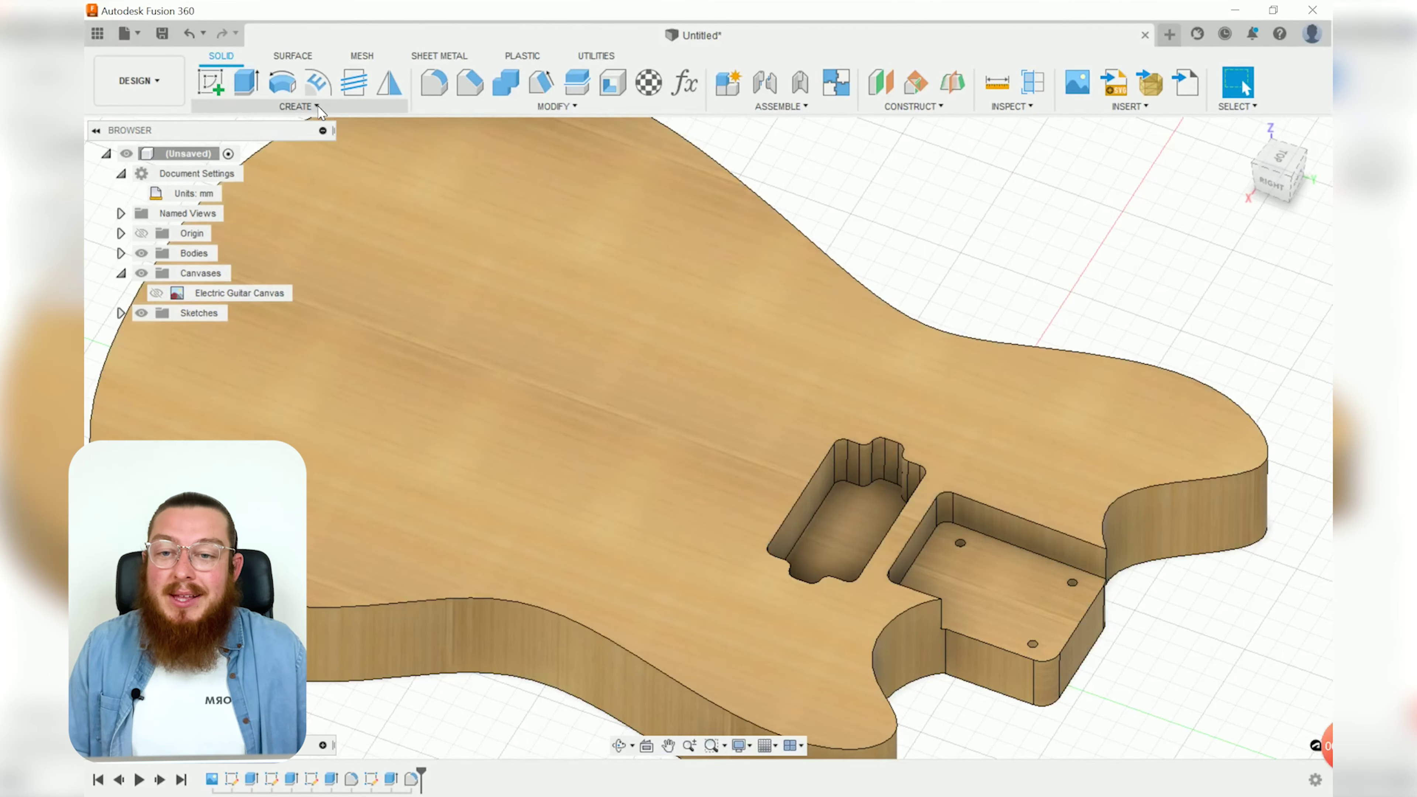
click(319, 108)
mouse_move(334, 516)
click(474, 516)
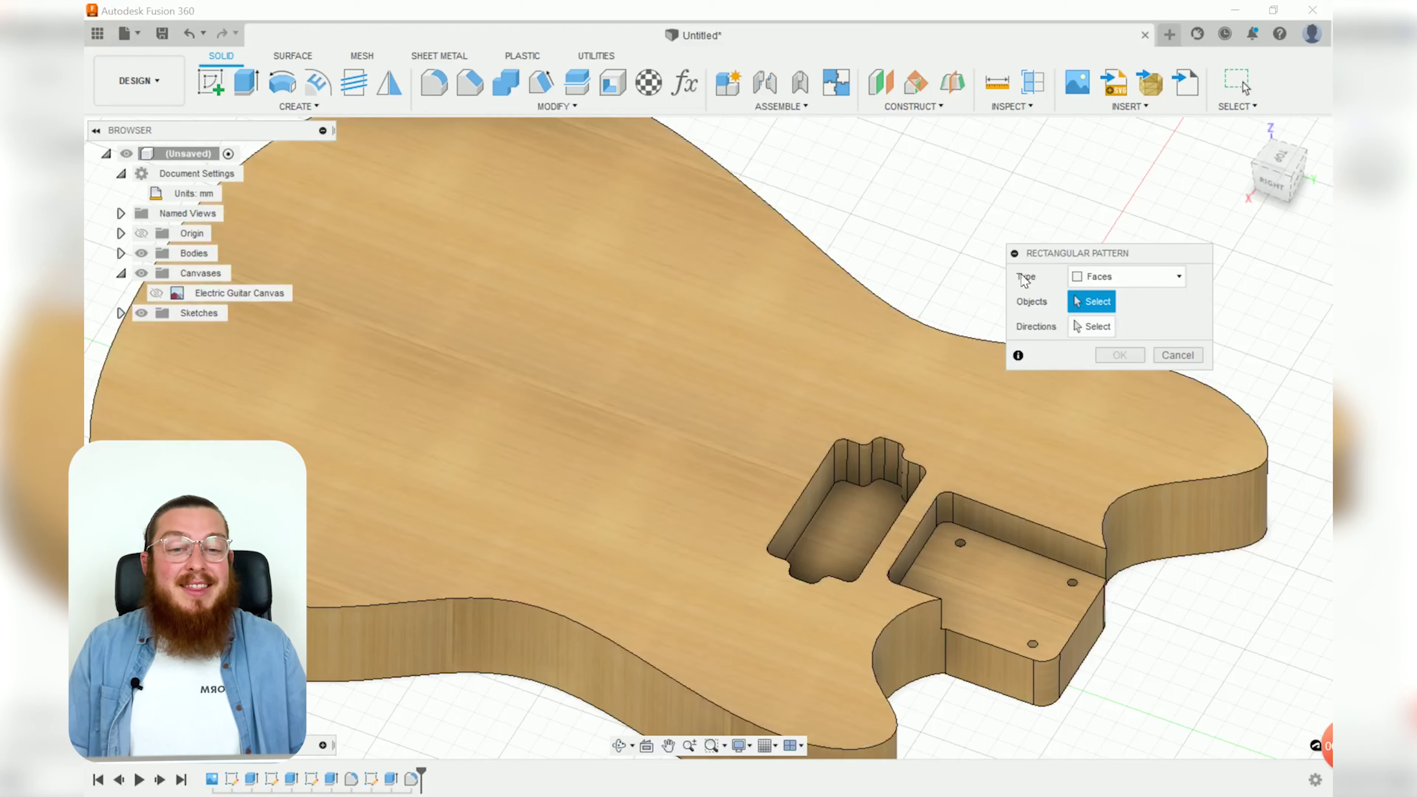
click(1108, 277)
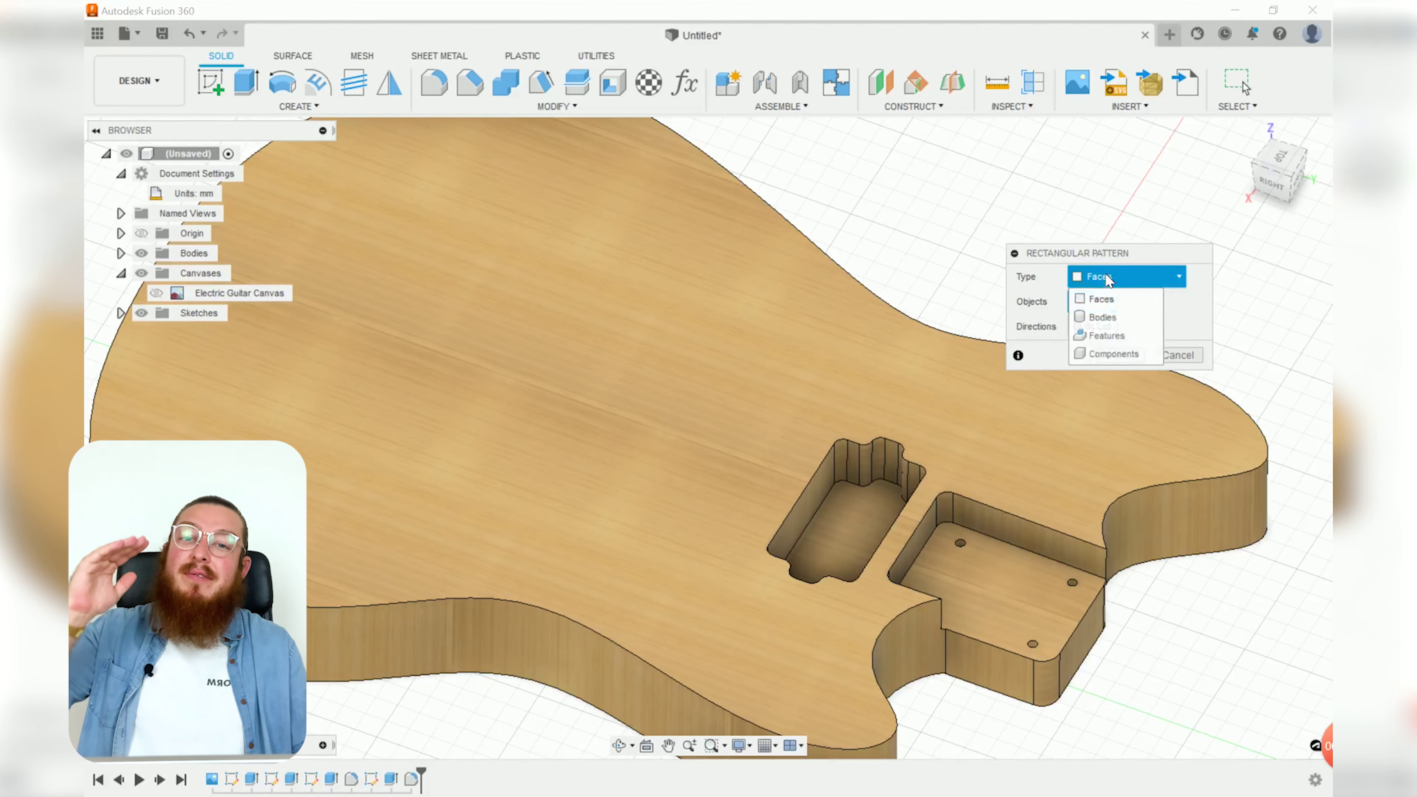
click(1106, 336)
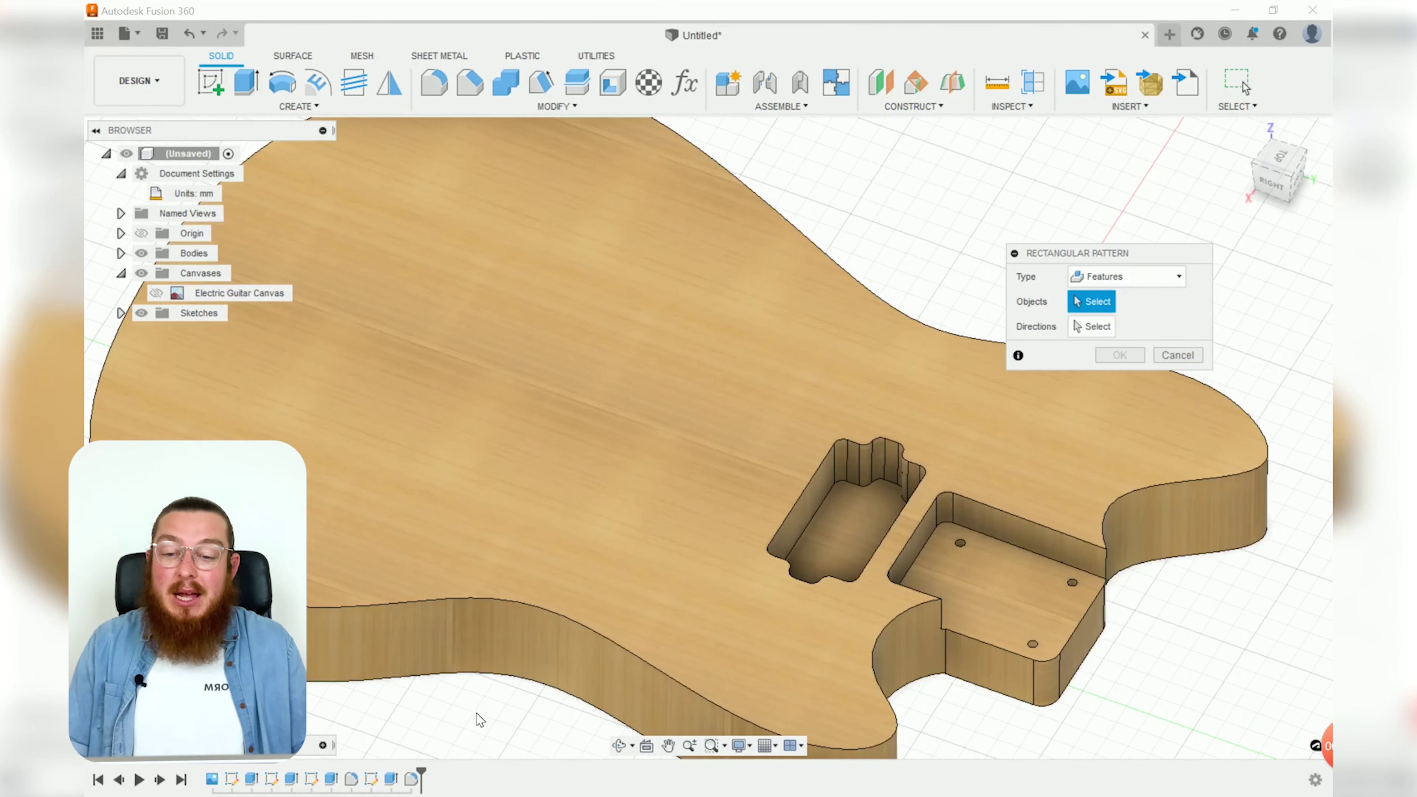
click(391, 777)
click(412, 778)
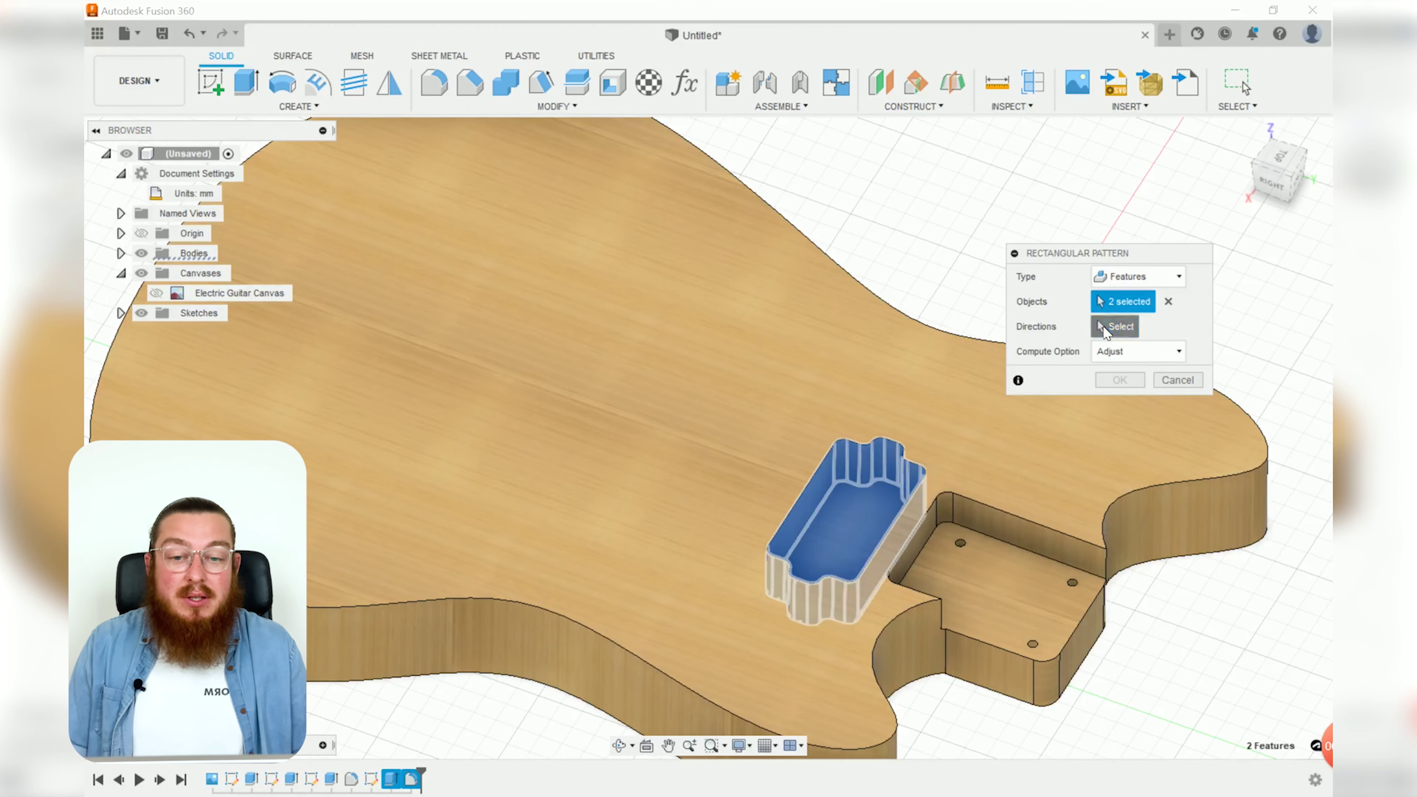
Set the pattern direction to the origin axis running along the length of the guitar body.
click(1111, 327)
scroll(497, 433, down, 2)
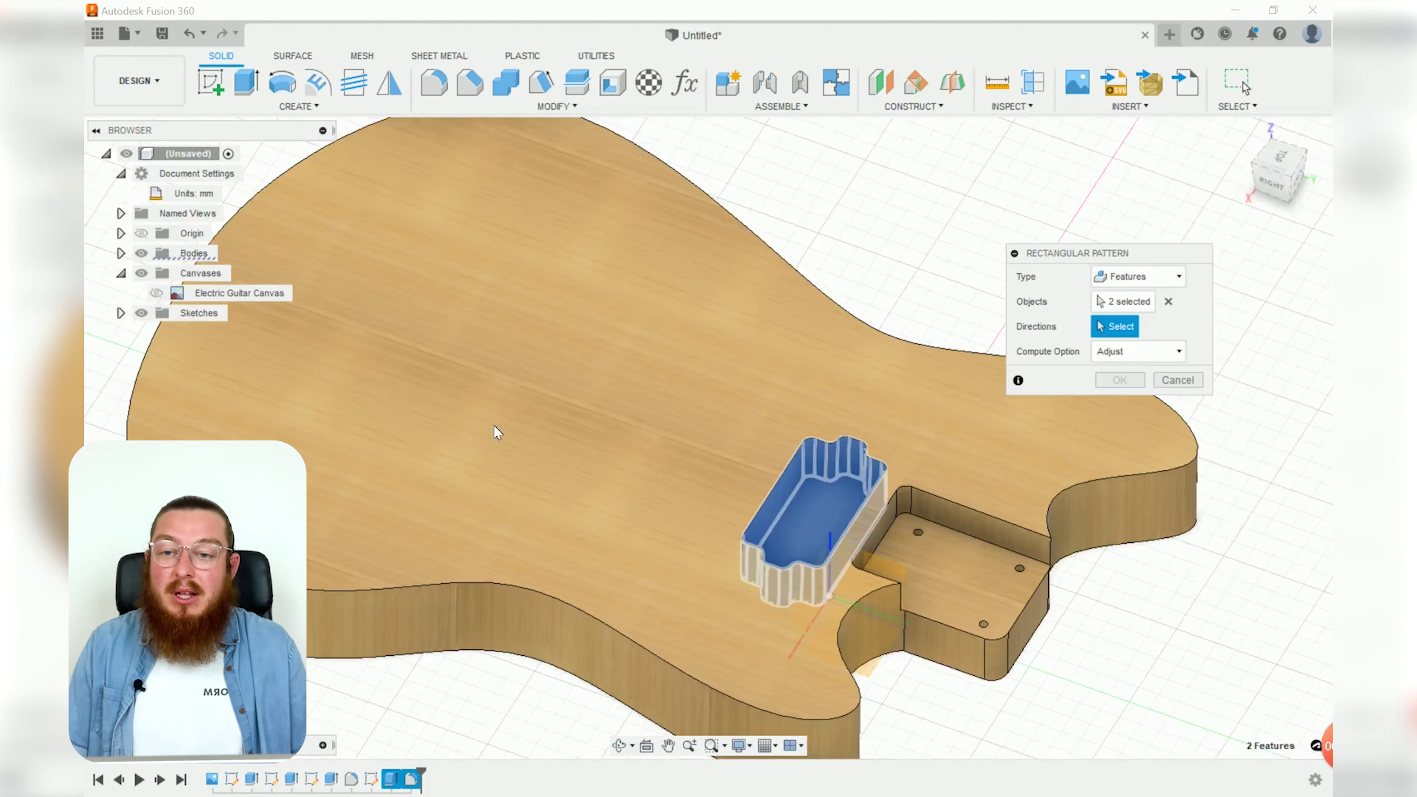
scroll(513, 463, down, 2)
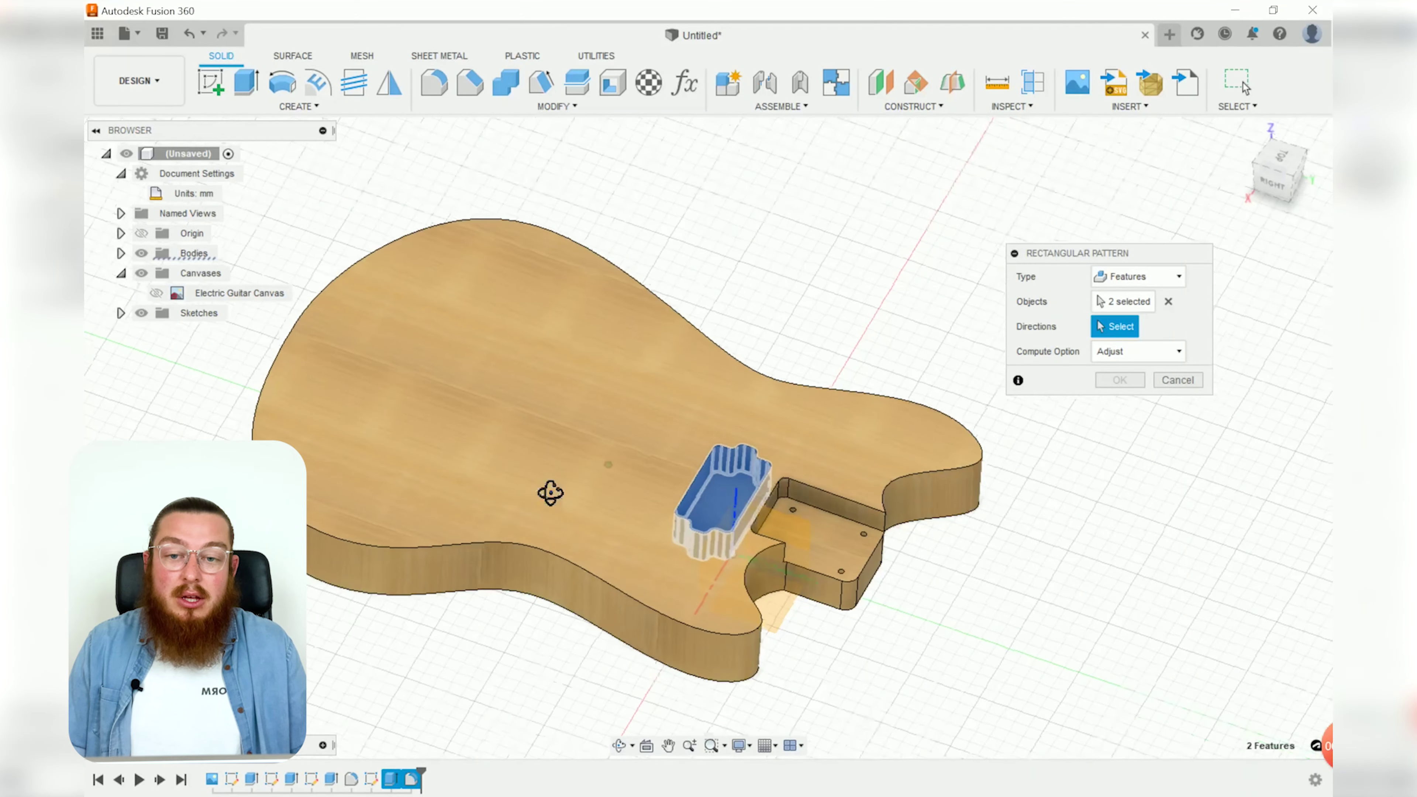
shift+middle_drag(547, 497, 614, 524)
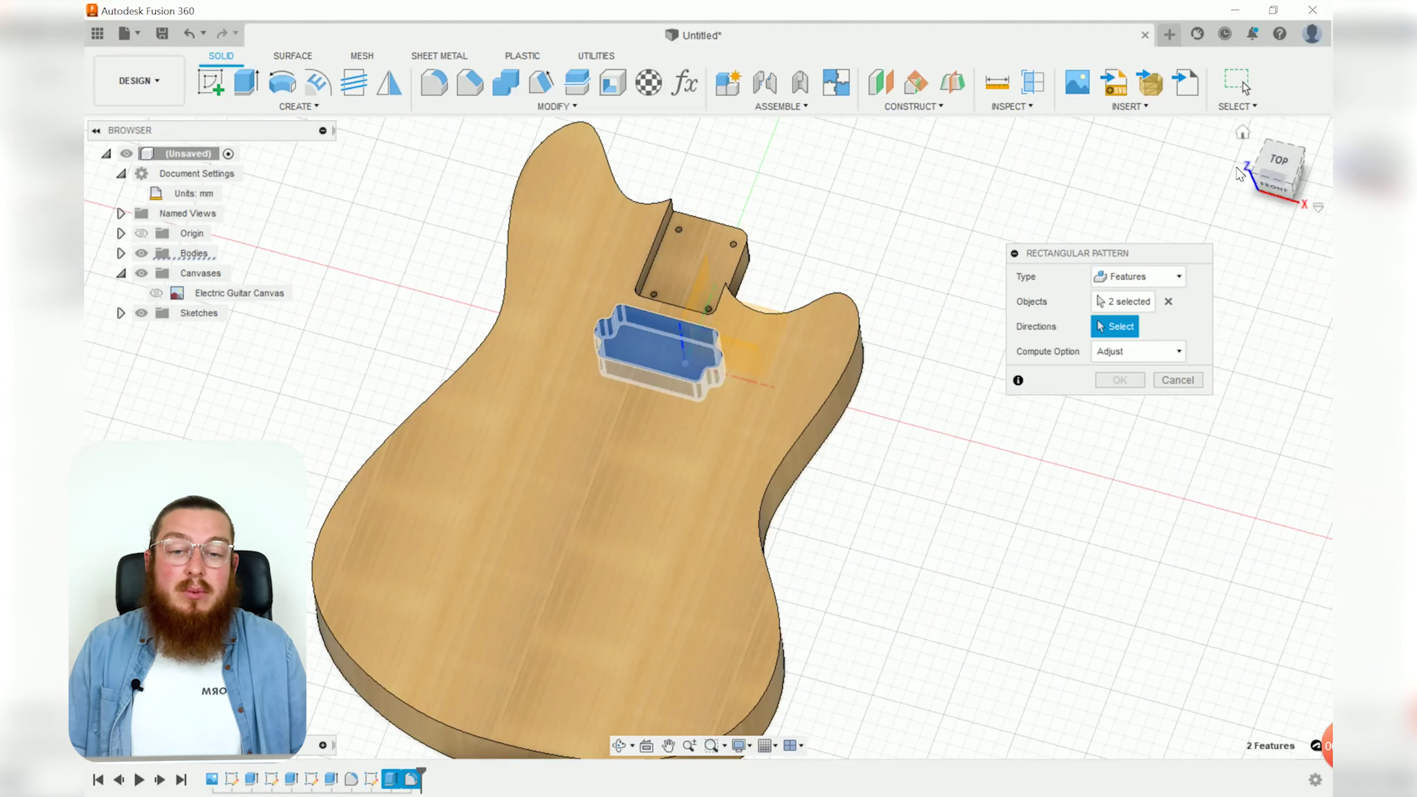
scroll(933, 391, down, 5)
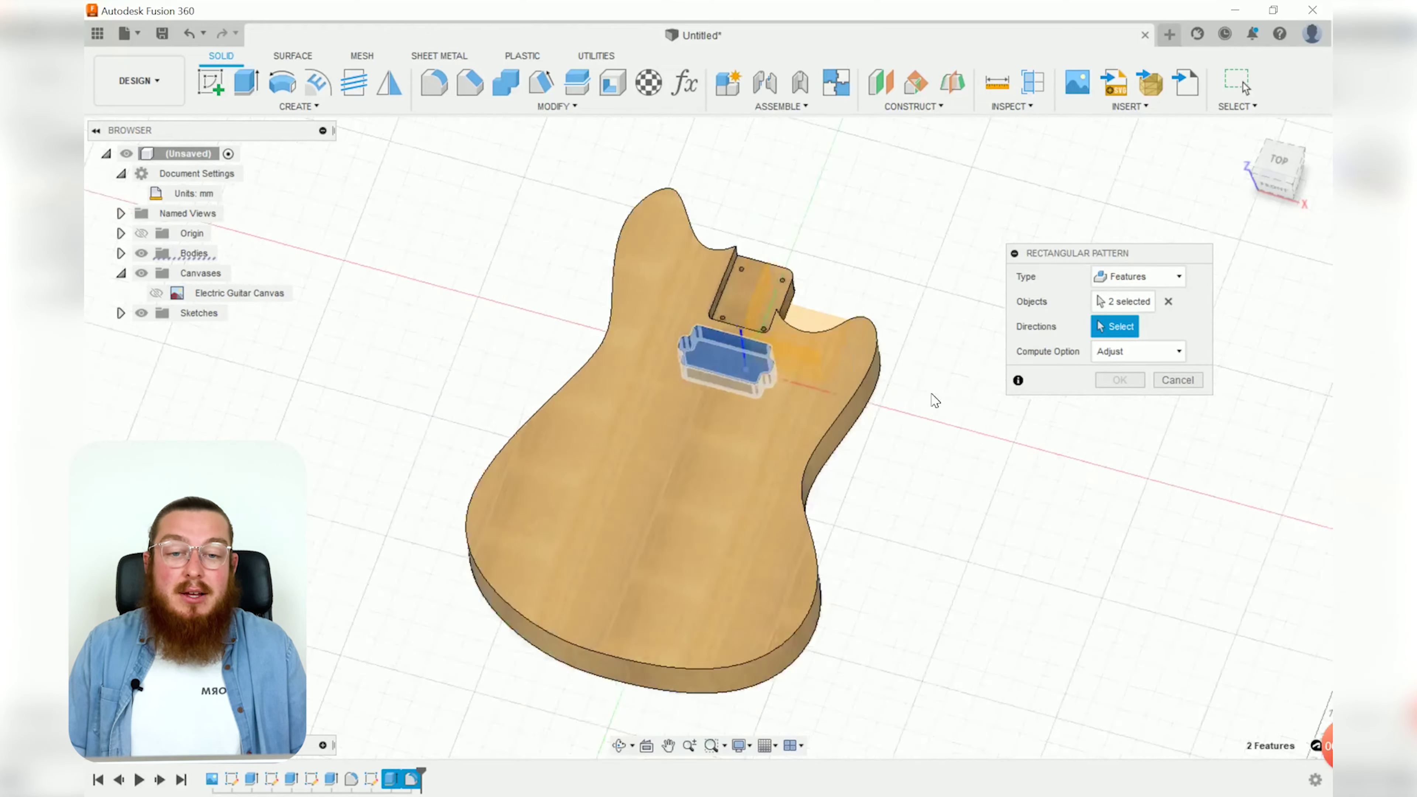
scroll(870, 307, up, 1)
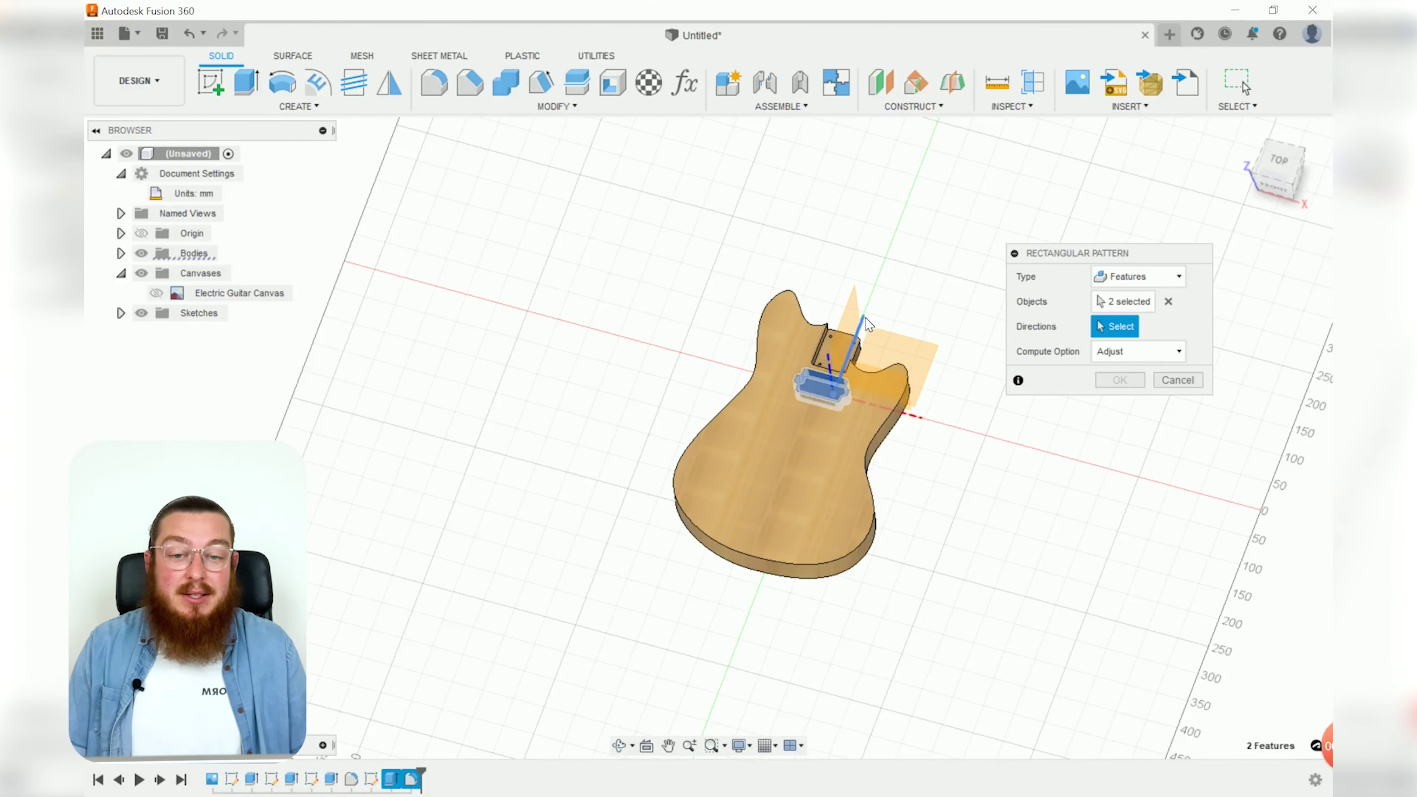
click(865, 320)
Set the pattern quantity to 2 and the extent distance to 100.5 mm toward the body's lower end, and apply it.
scroll(837, 402, up, 3)
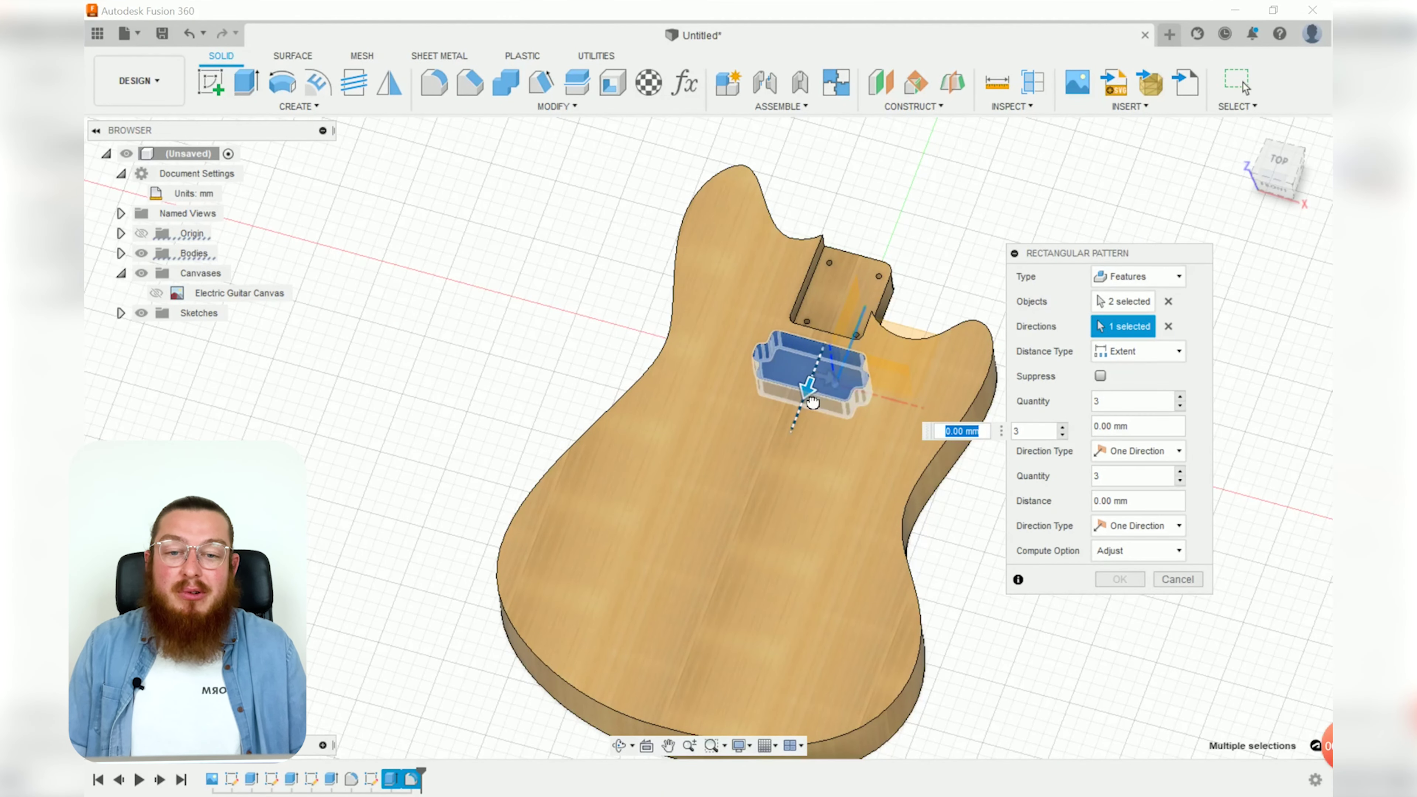
drag(812, 402, 727, 594)
key(Tab)
click(977, 616)
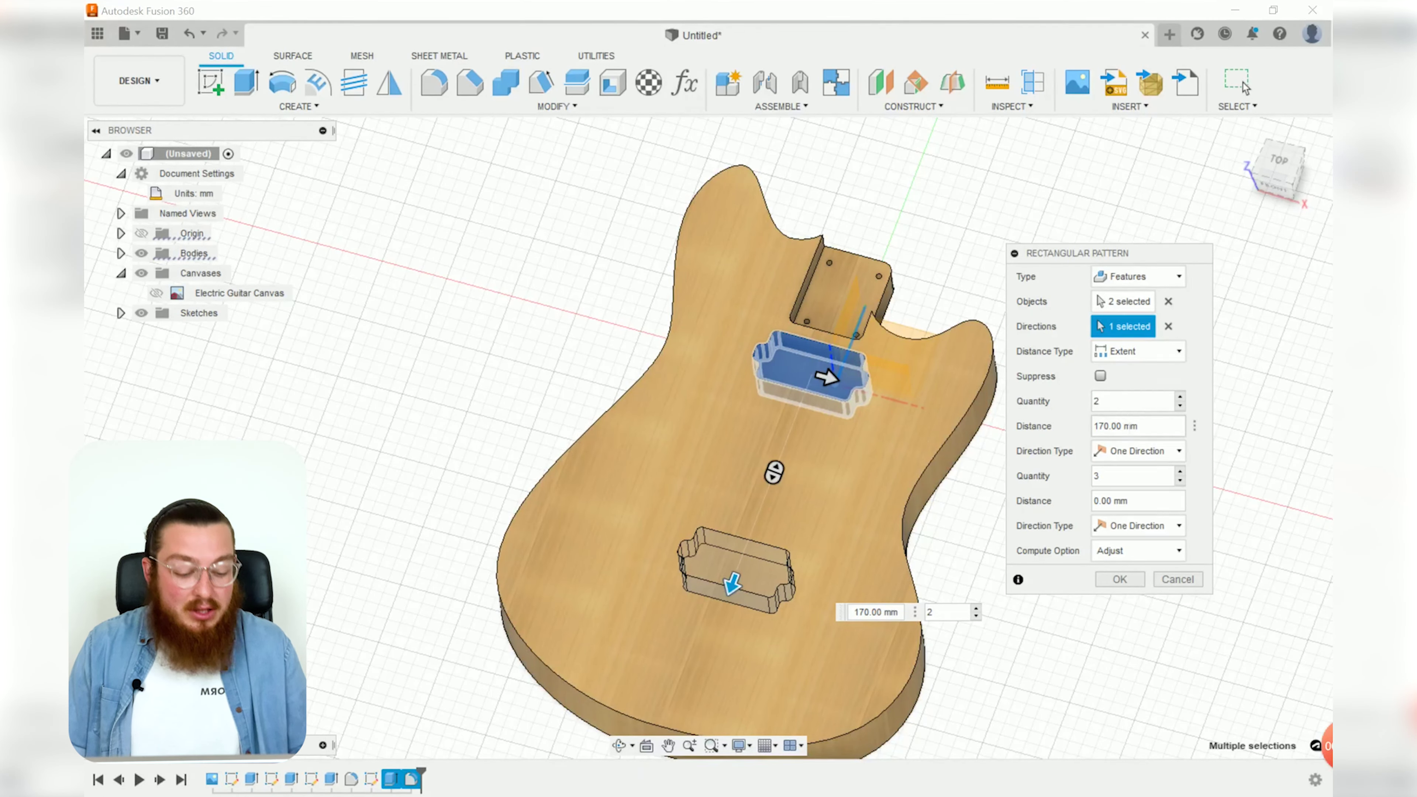
click(1138, 426)
text(100.5)
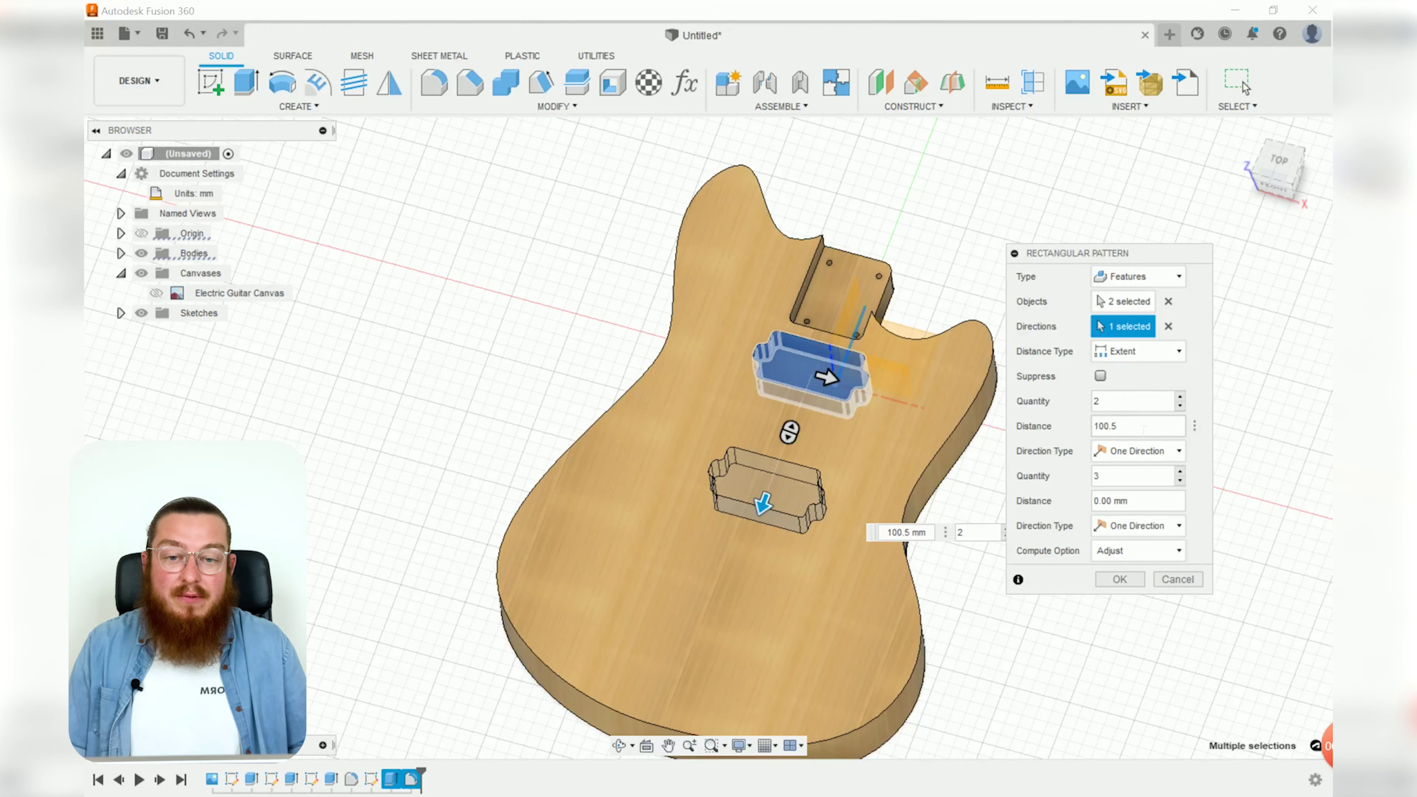
key(Return)
Start a new sketch on the top face of the guitar body.
shift+middle_drag(1058, 552, 1014, 667)
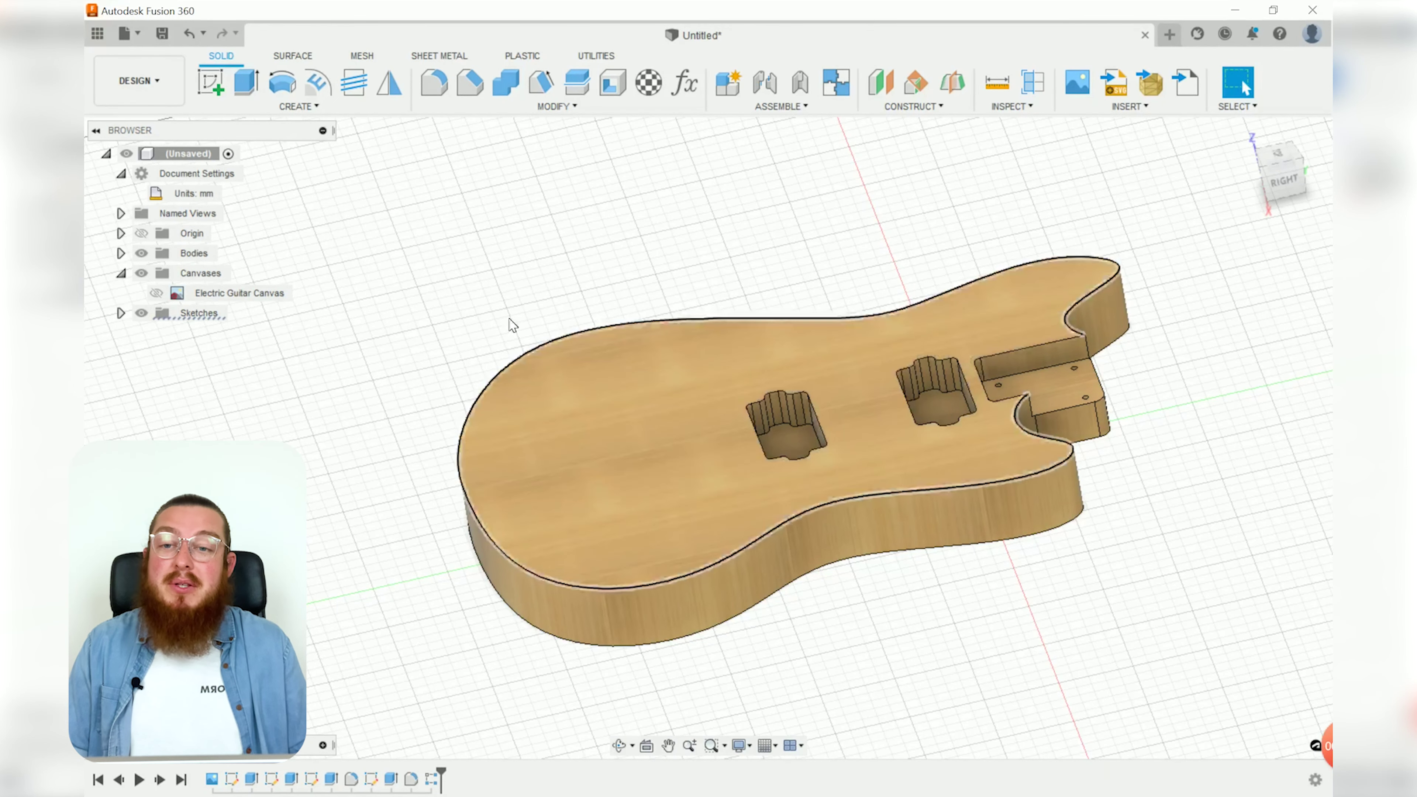
click(216, 92)
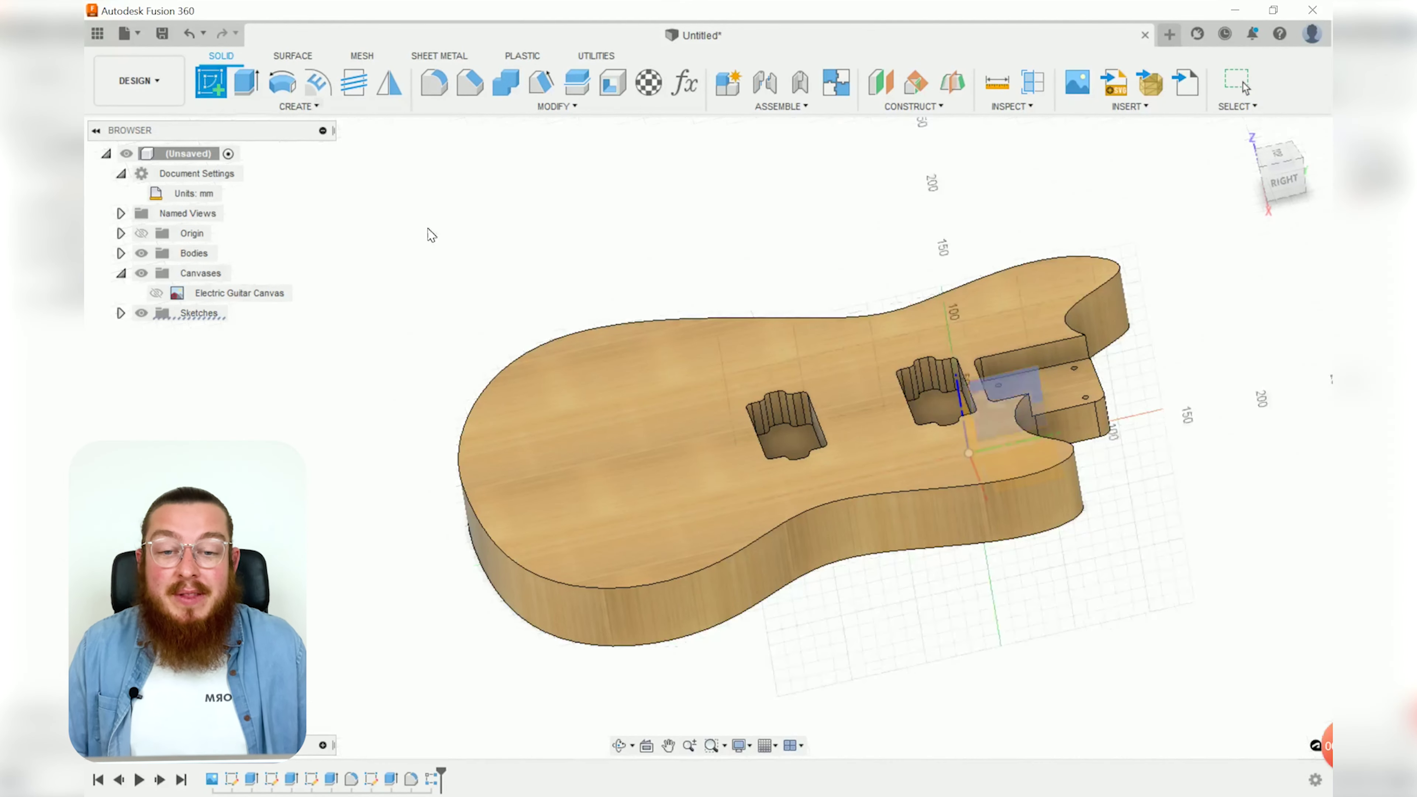
click(611, 454)
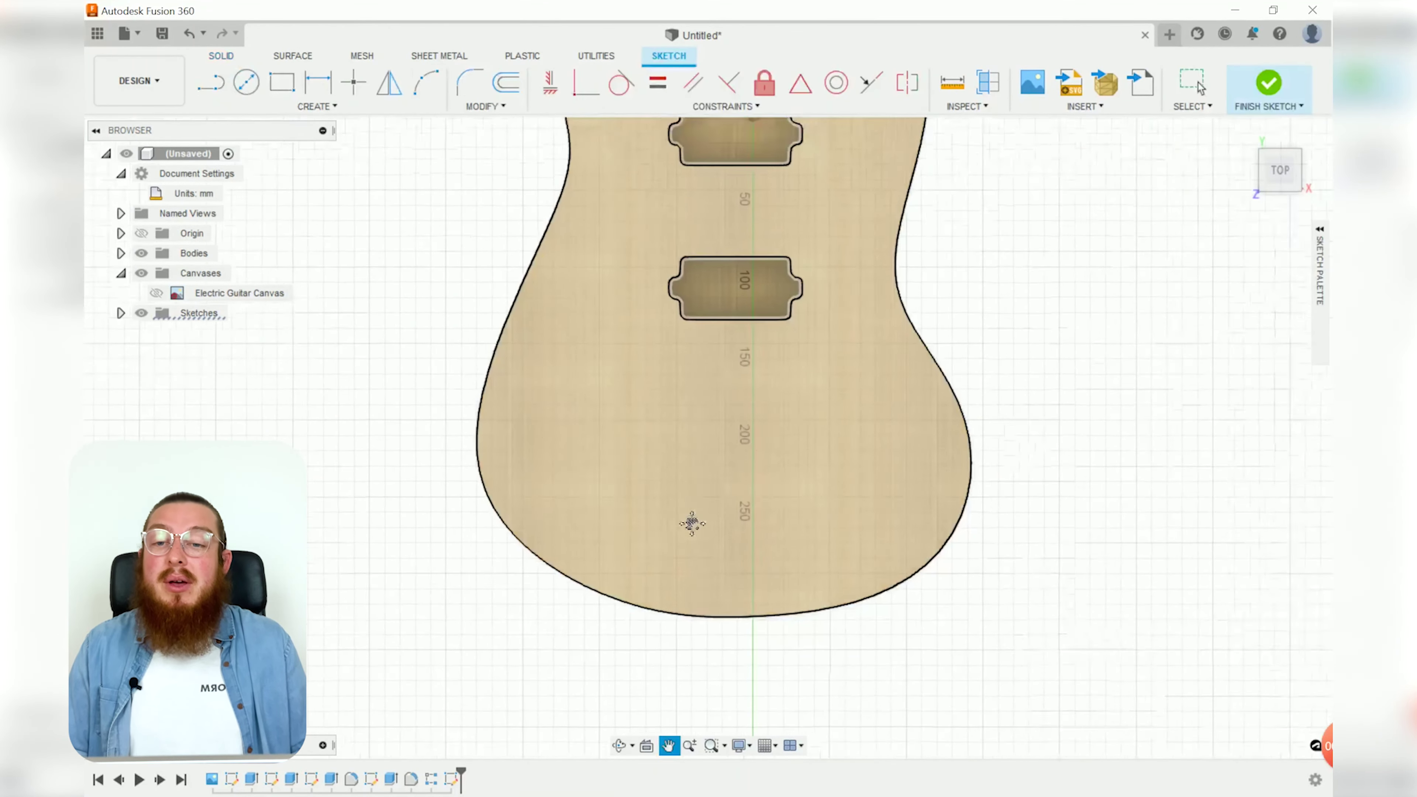
Draw a horizontal overall slot about 96 mm long between the lower pickup cavity and the body's lower end.
click(319, 109)
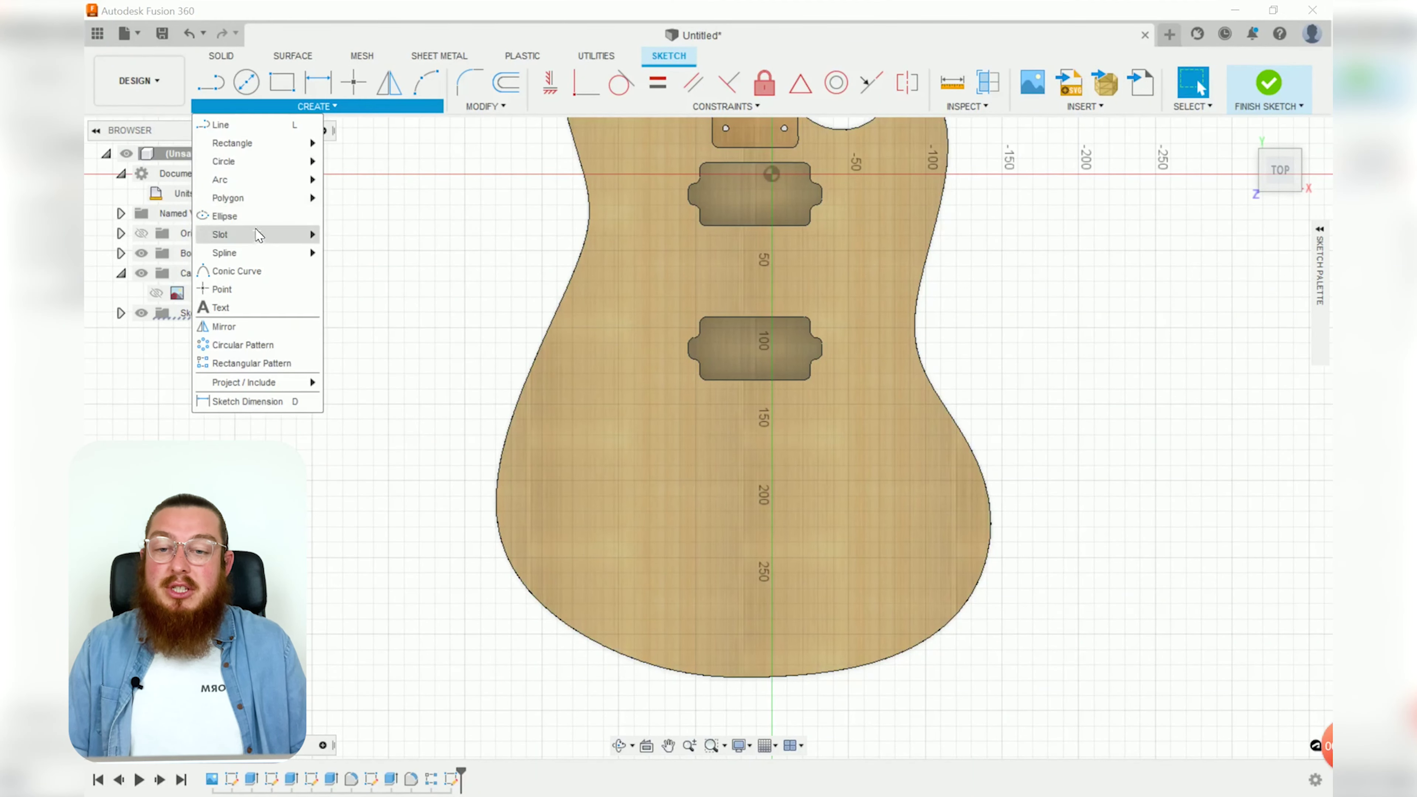
mouse_move(276, 235)
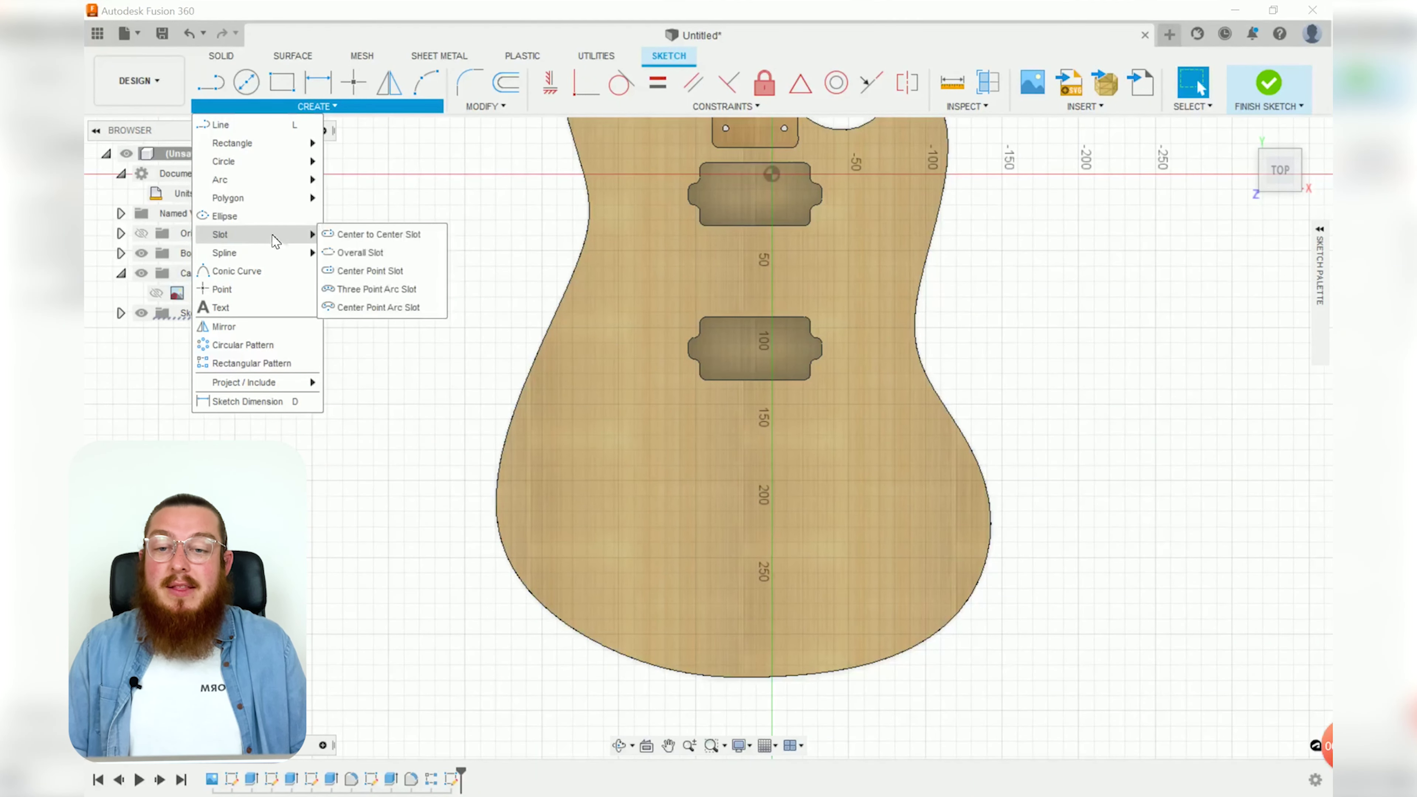
click(348, 256)
scroll(715, 468, up, 3)
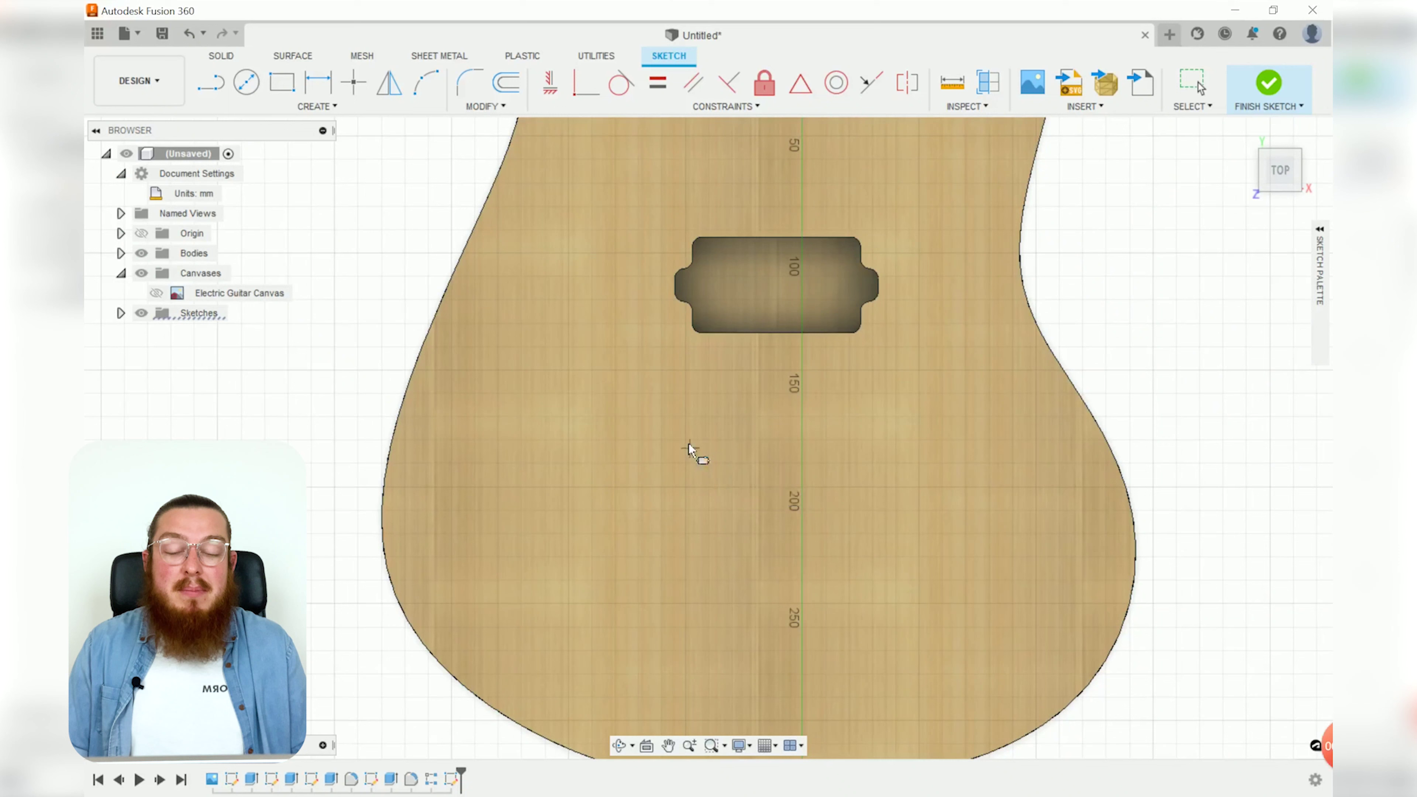
click(671, 428)
click(896, 428)
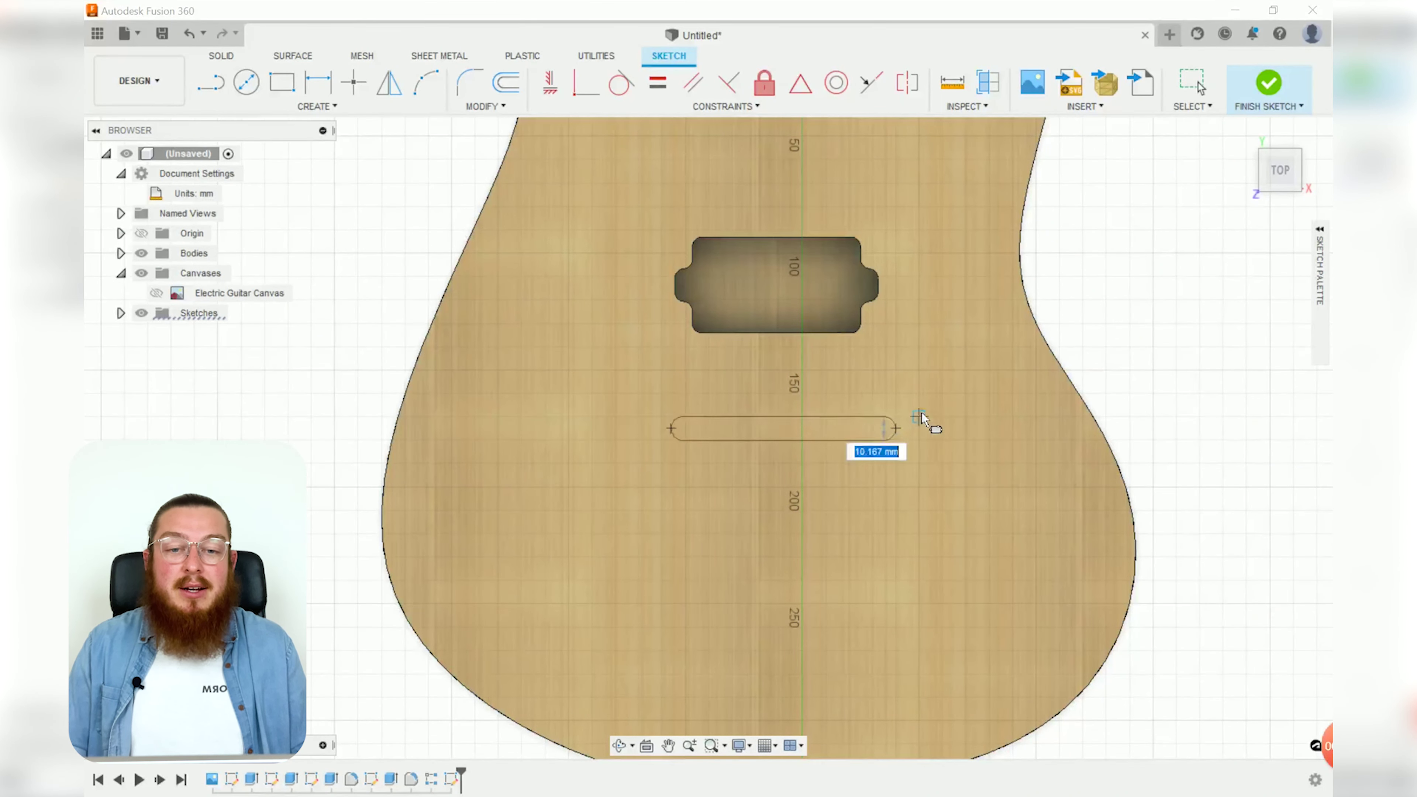
click(940, 397)
key(Escape)
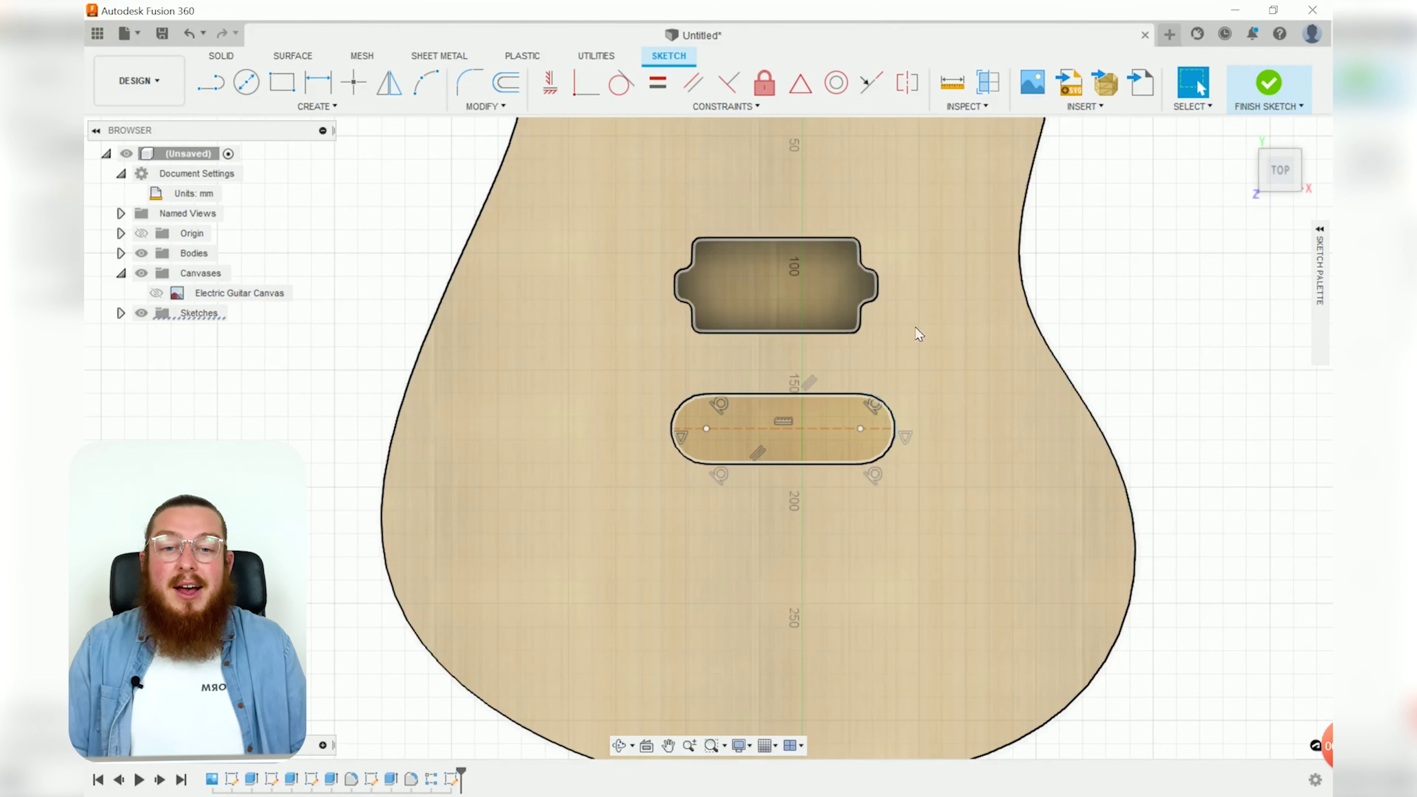
Dimension the gap between the lower pickup cavity's bottom edge and the slot's upper line as 28 mm.
key(d)
scroll(831, 352, up, 2)
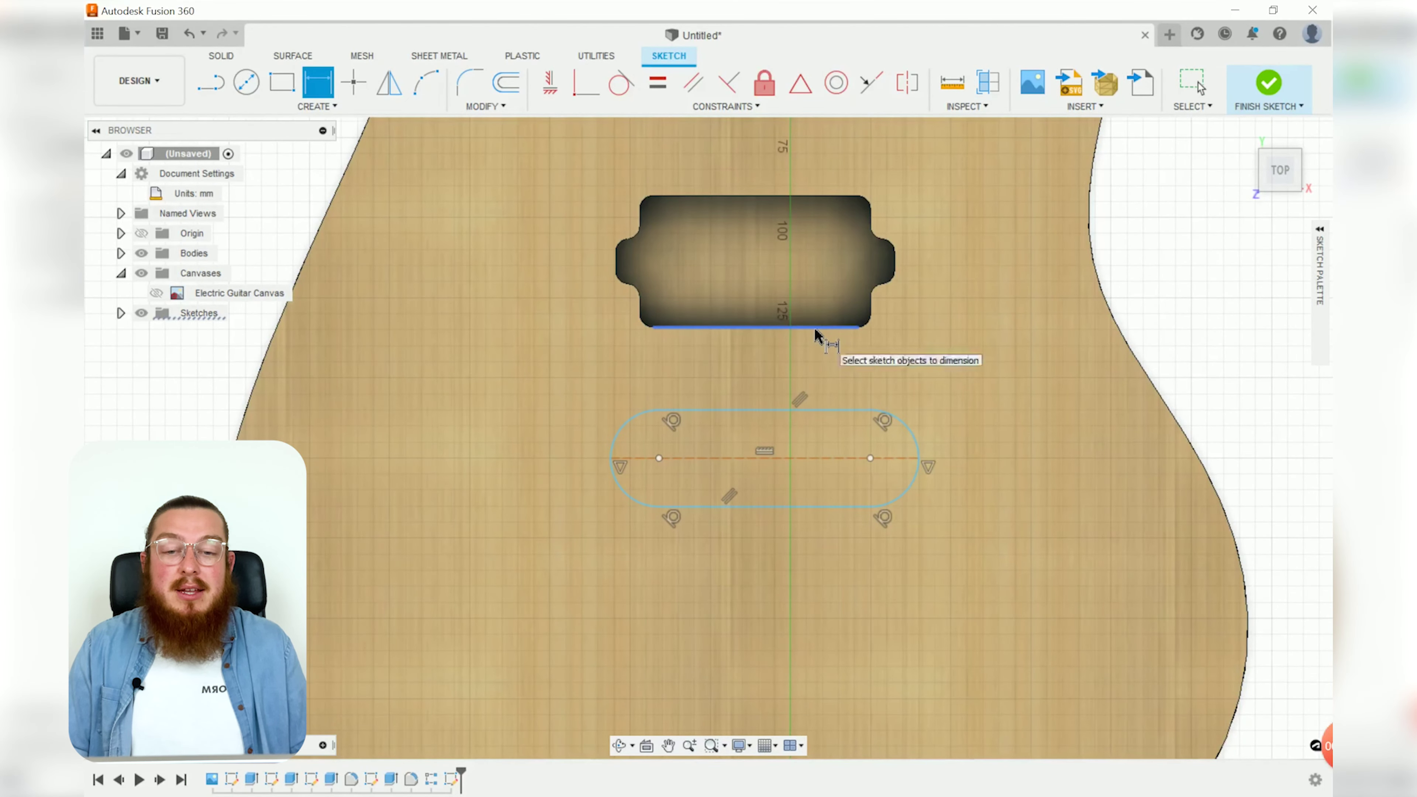
click(815, 334)
click(813, 411)
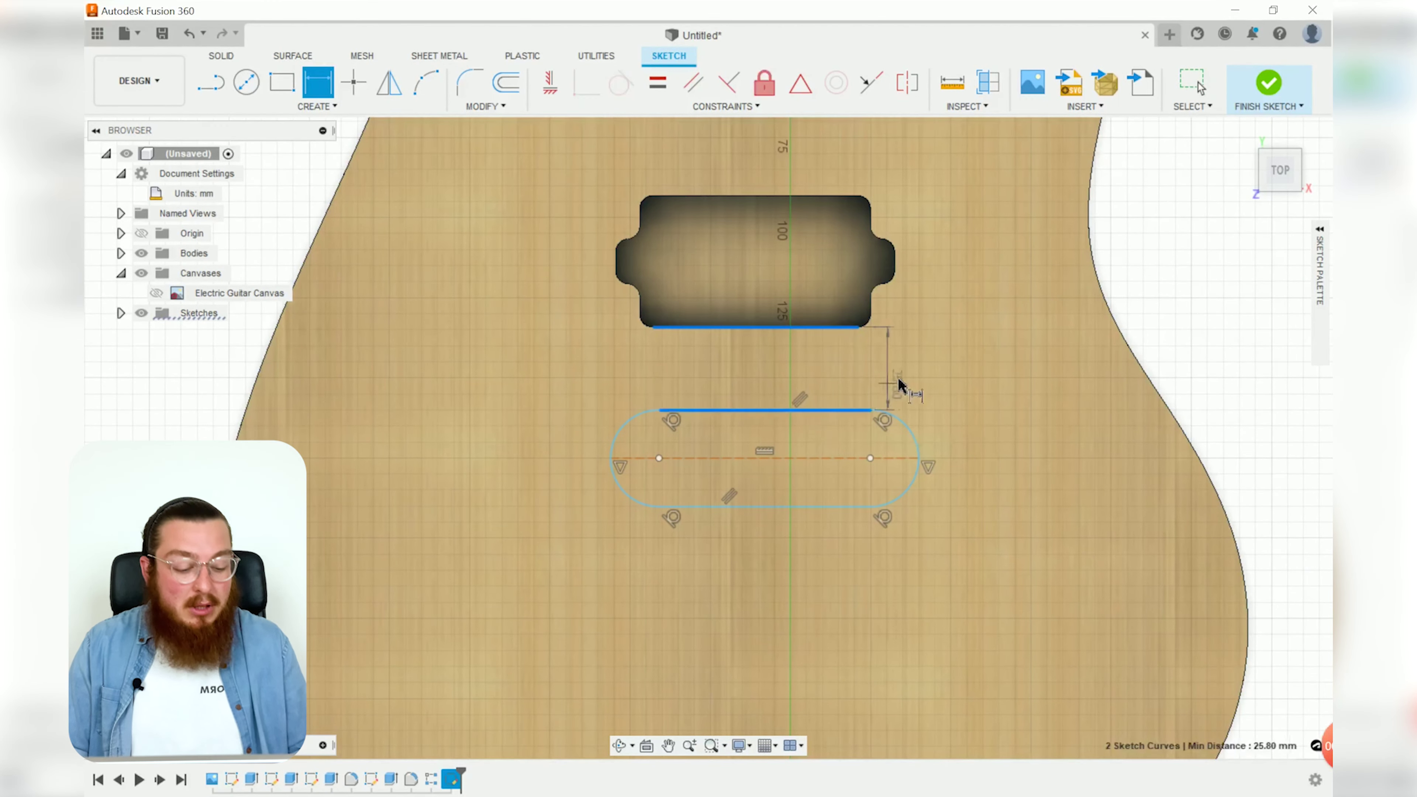
click(925, 370)
text(1)
key(Return)
Dimension the slot's overall length along its centerline as 79 mm.
scroll(929, 375, down, 5)
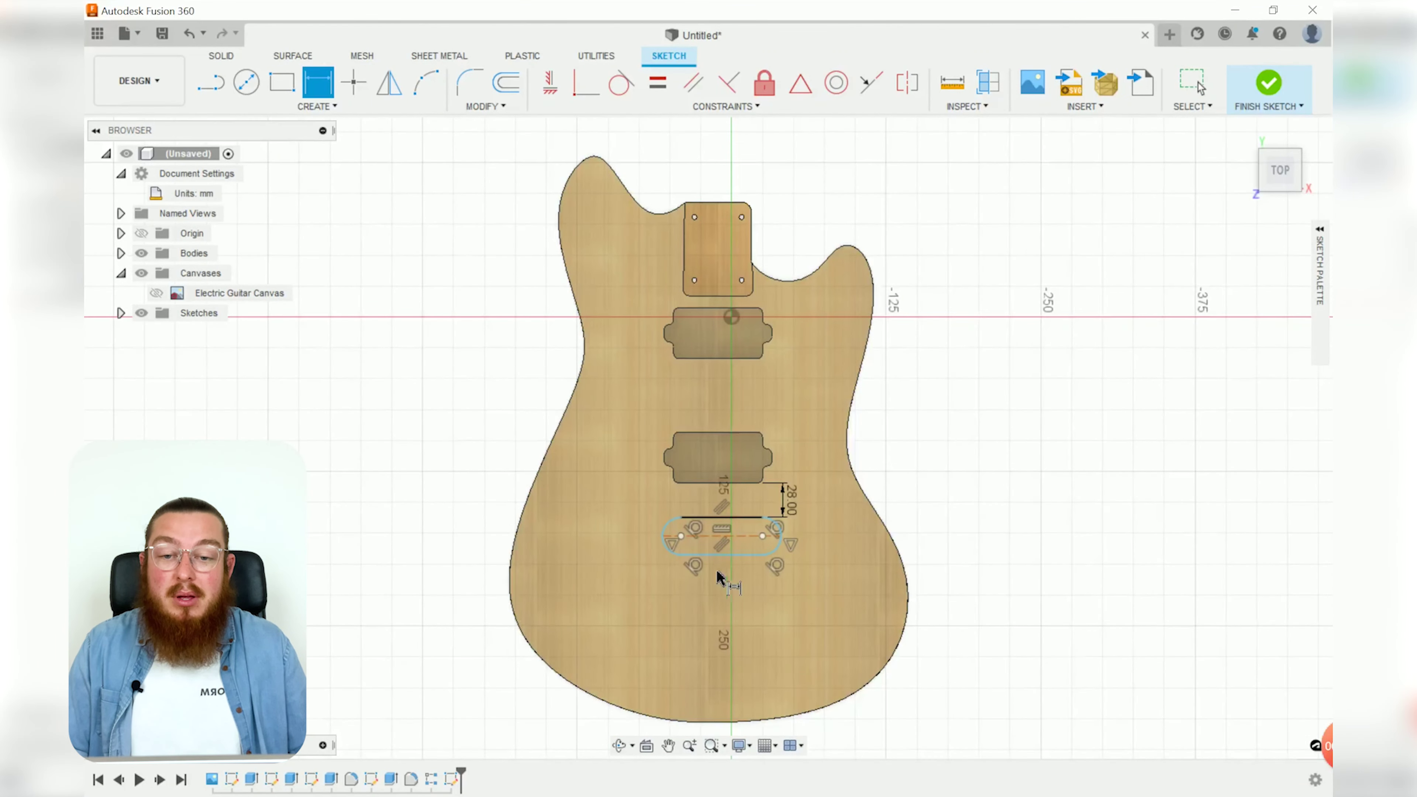
scroll(718, 578, up, 5)
click(672, 488)
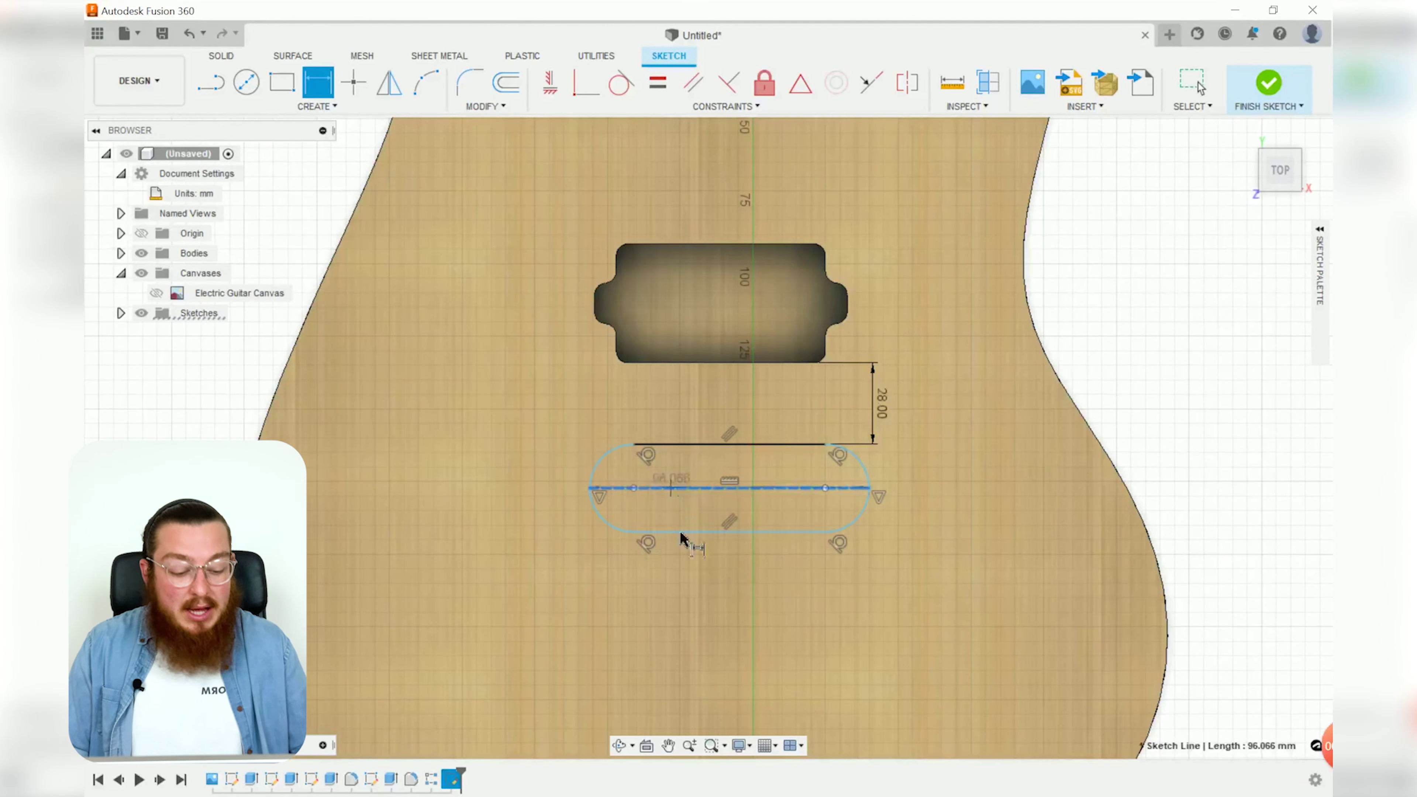
click(692, 610)
text(79)
key(Return)
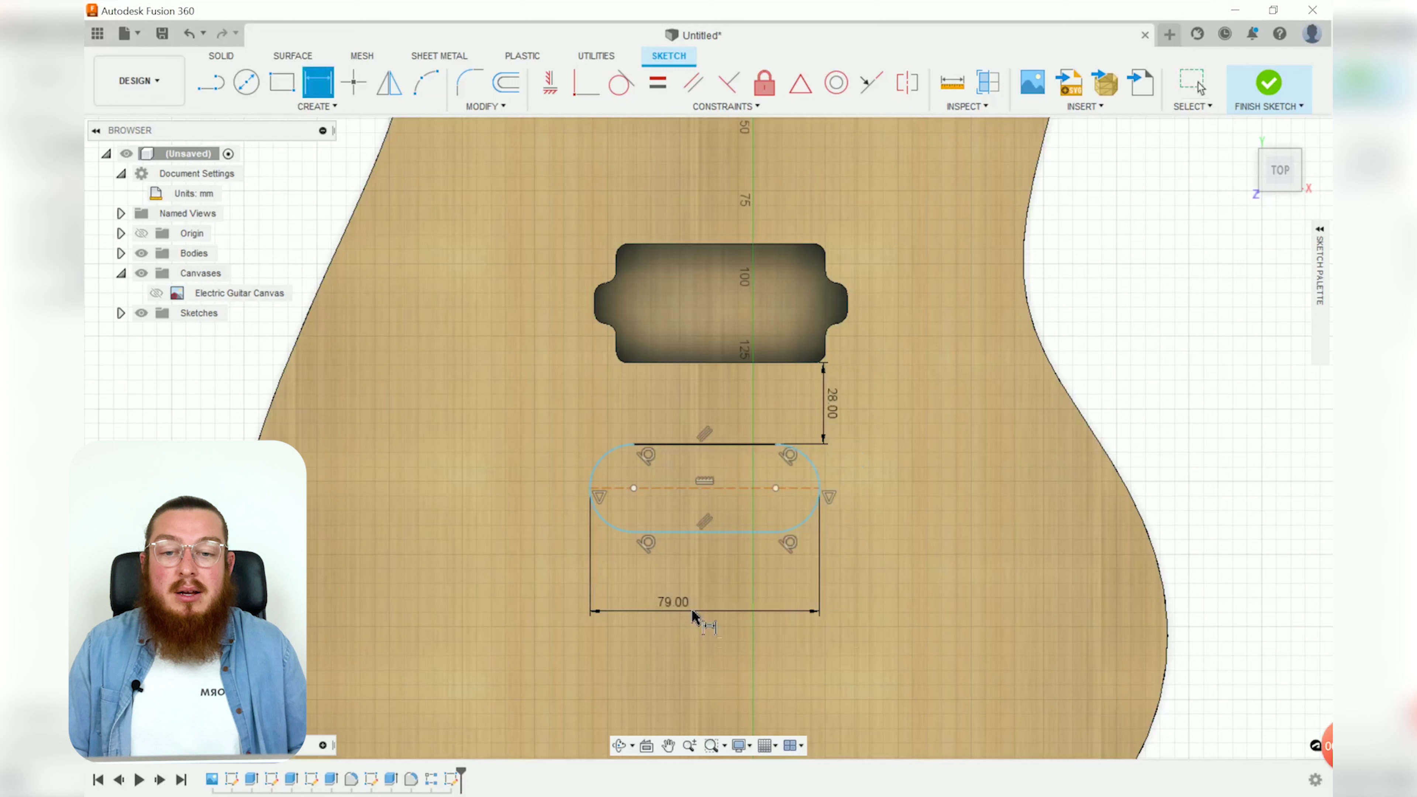
Dimension the slot's width between its two straight sides as 17.4 mm.
click(664, 445)
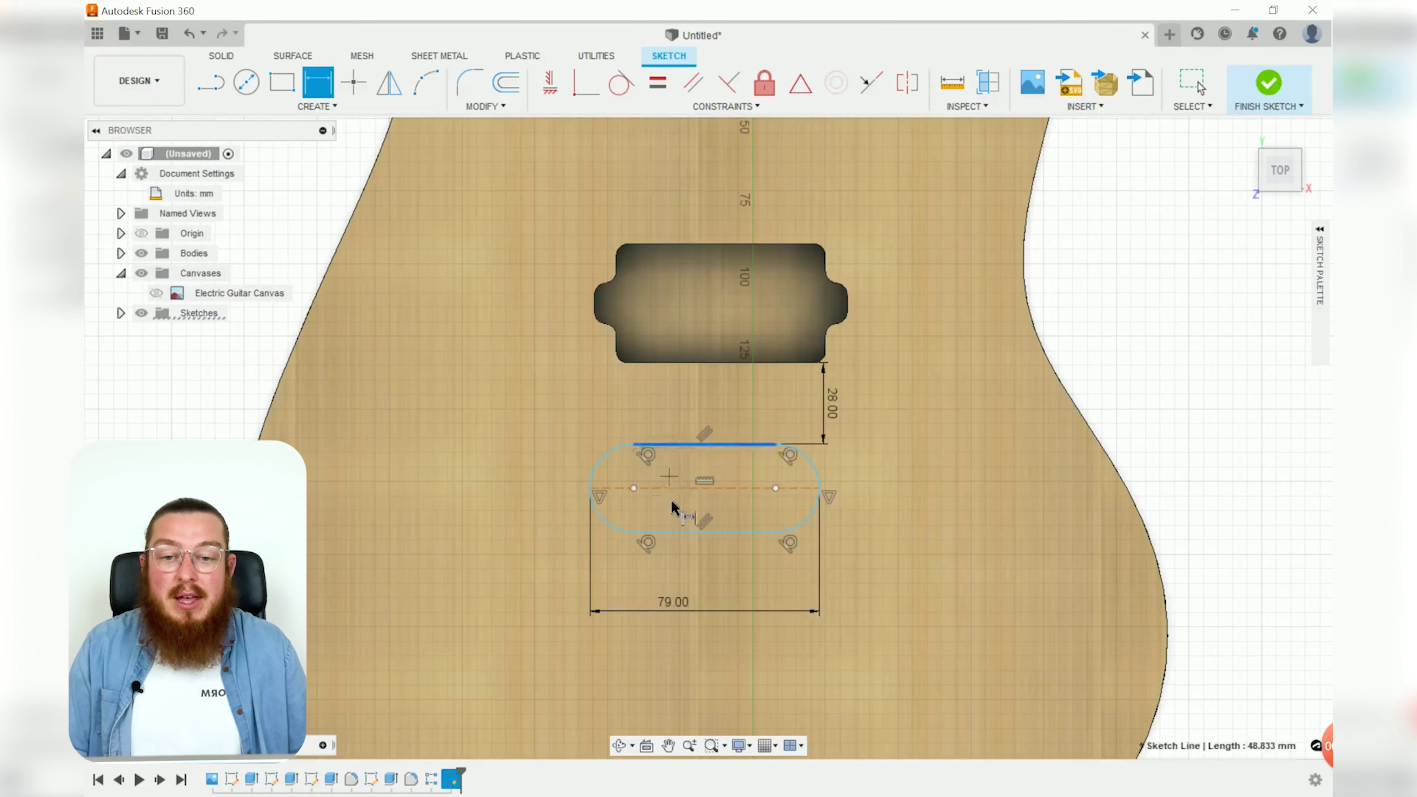
click(673, 531)
click(526, 499)
text(17)
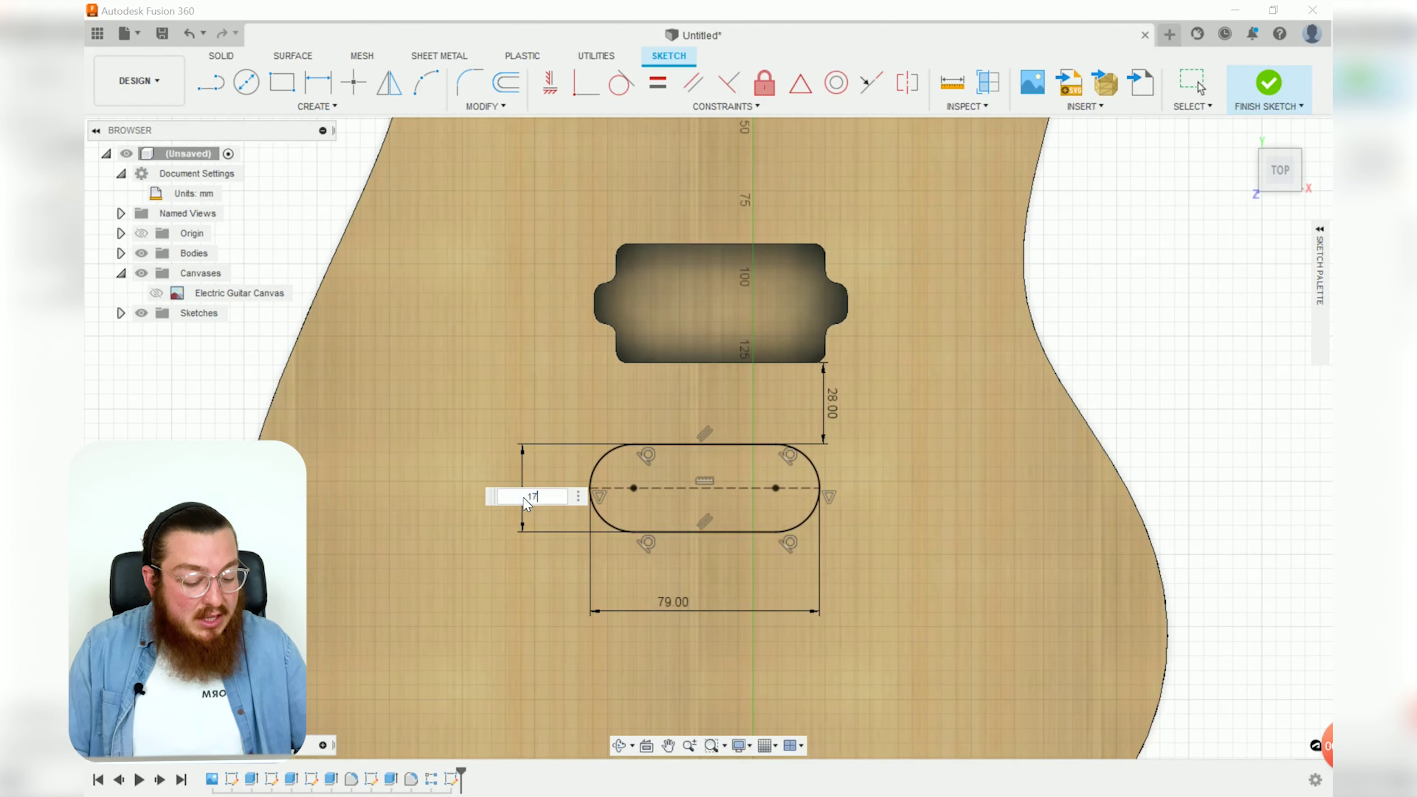
text(.4)
key(Return)
key(Escape)
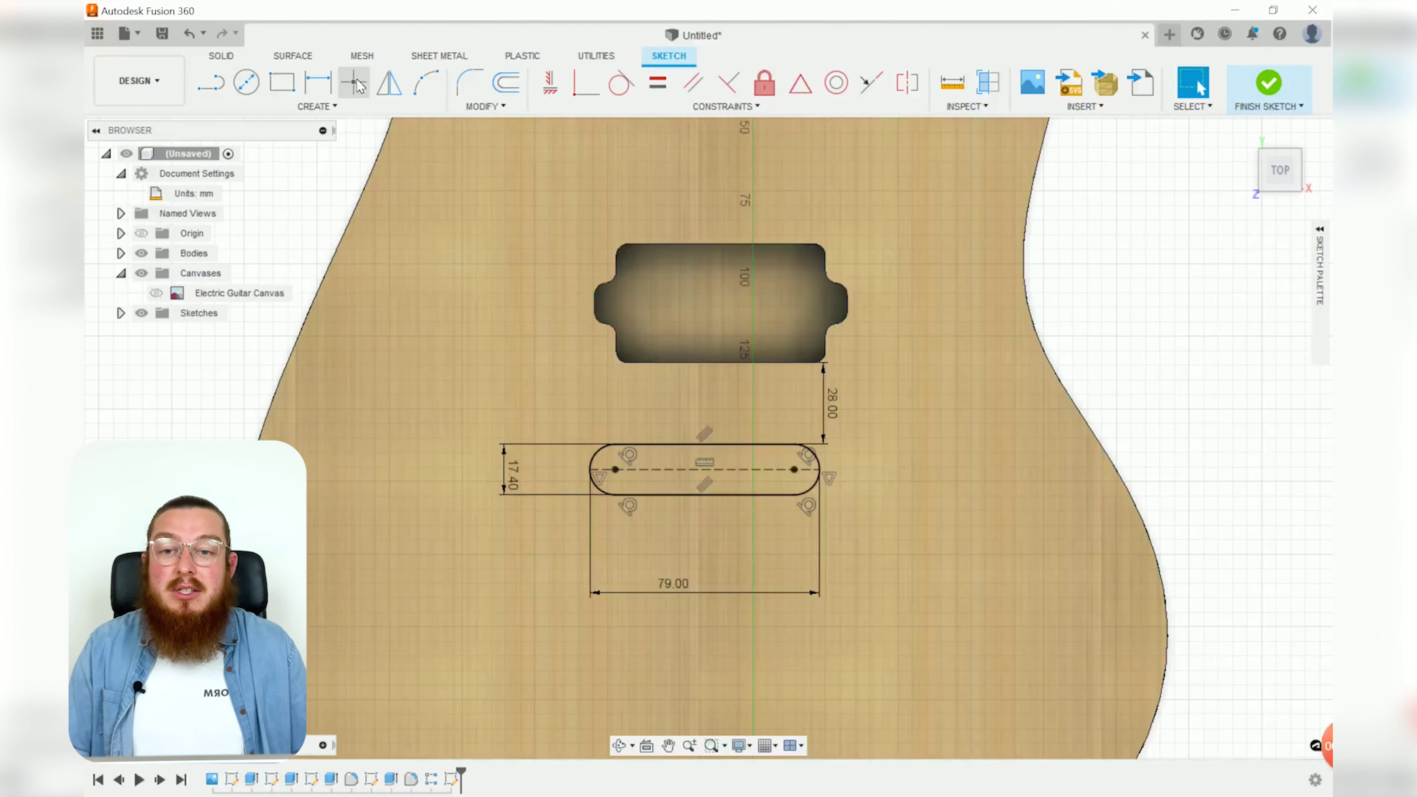
Place sketch points at the midpoint of the slot's centerline and at the midpoint of the lower pickup cavity's bottom edge.
click(353, 82)
scroll(781, 368, up, 4)
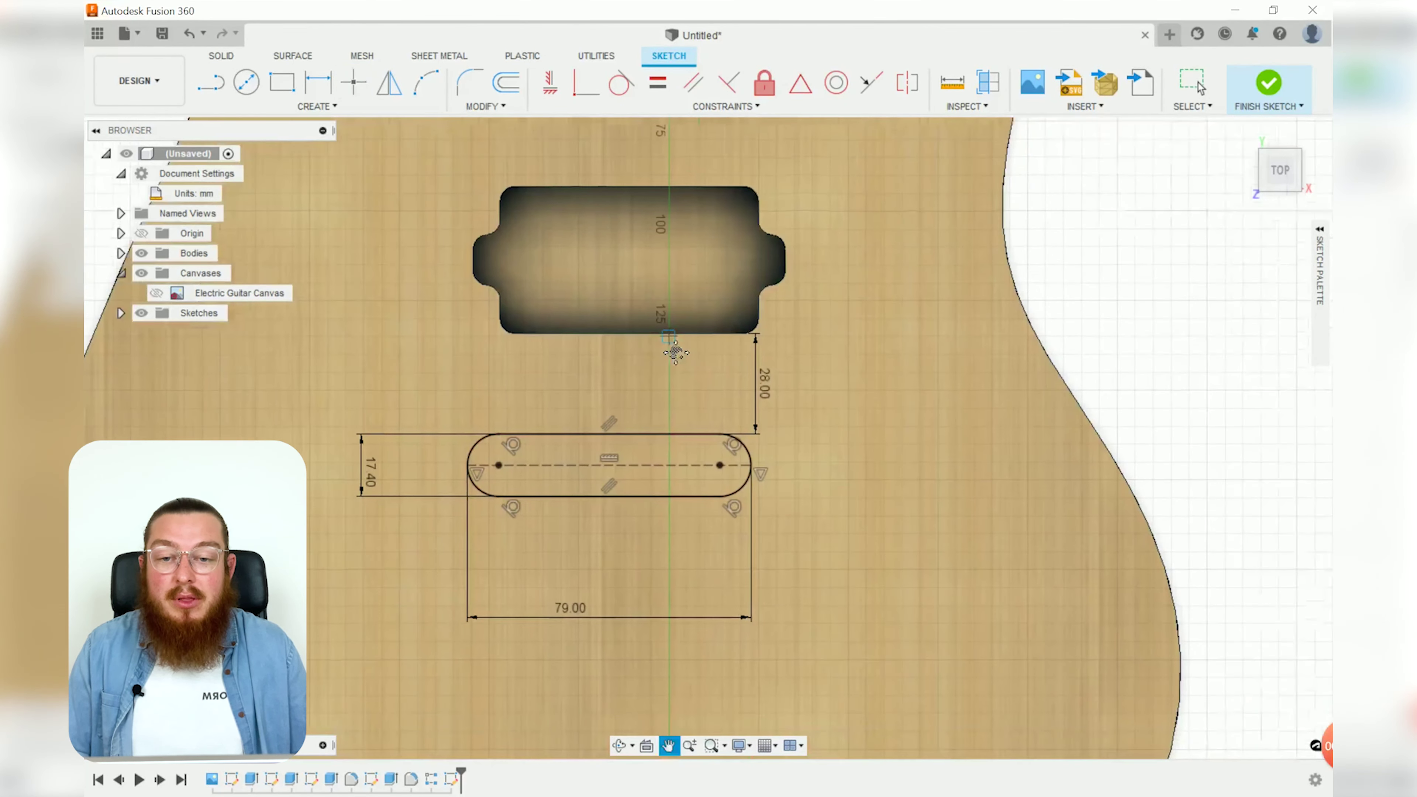
click(599, 459)
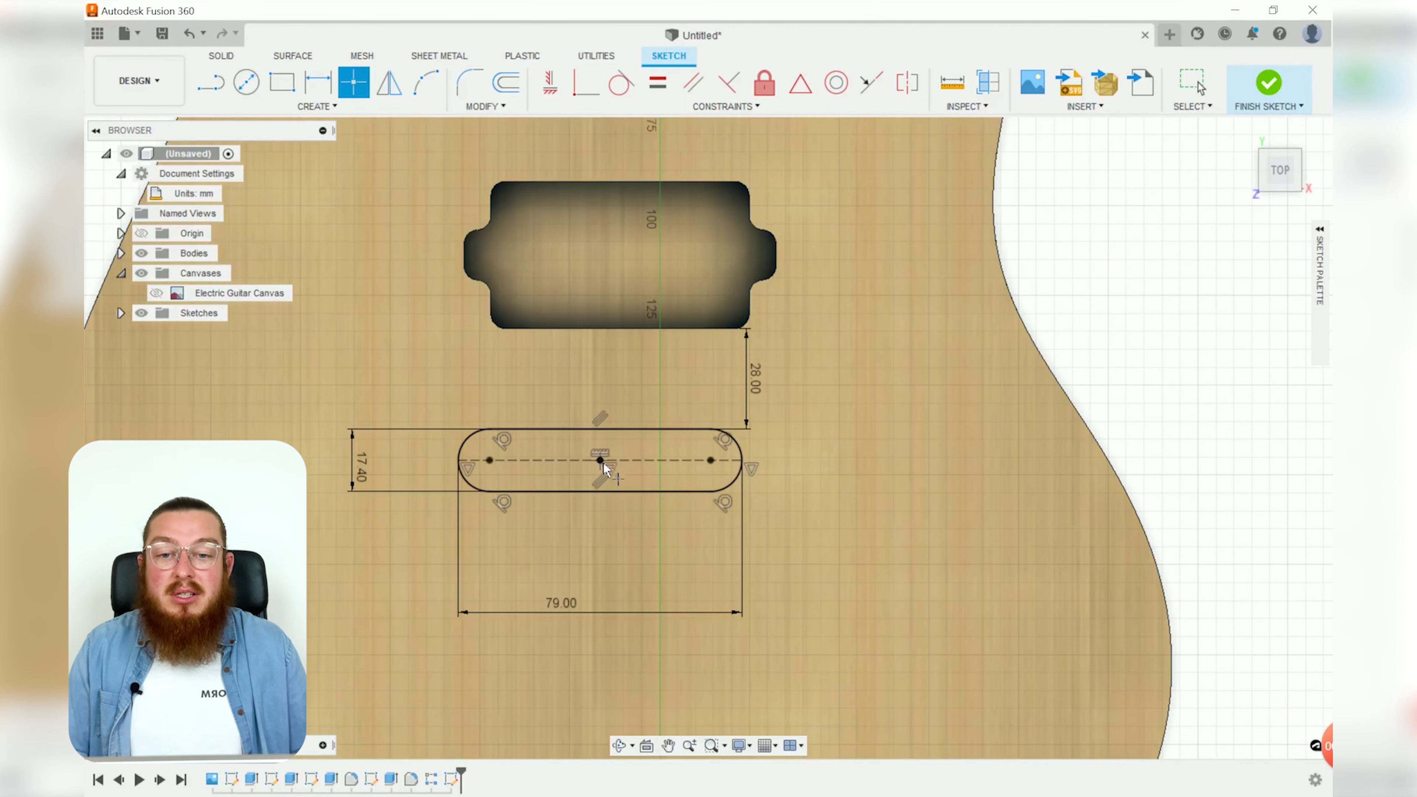
click(619, 329)
key(Escape)
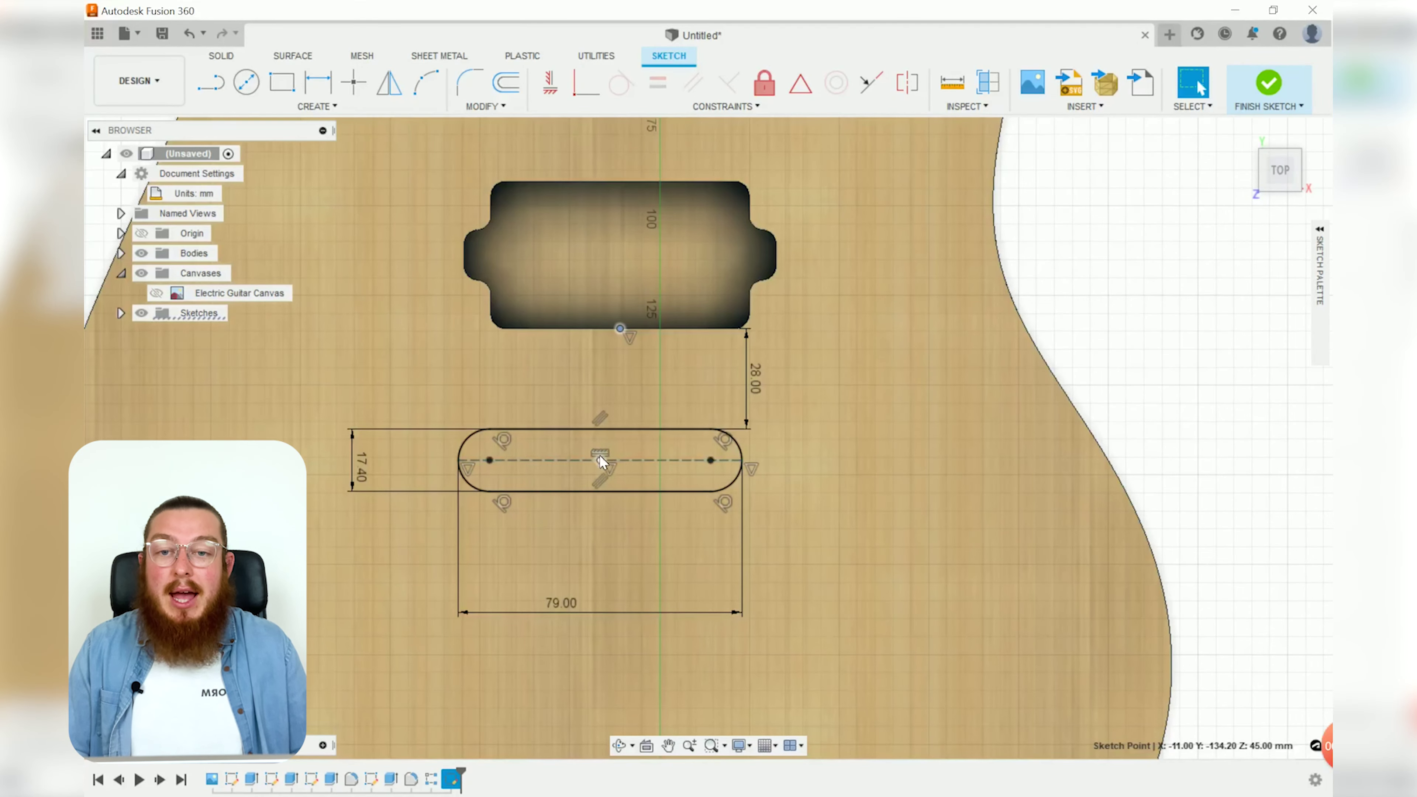
Align the slot's midpoint with the cavity edge's midpoint using a Horizontal/Vertical constraint.
ctrl+click(599, 459)
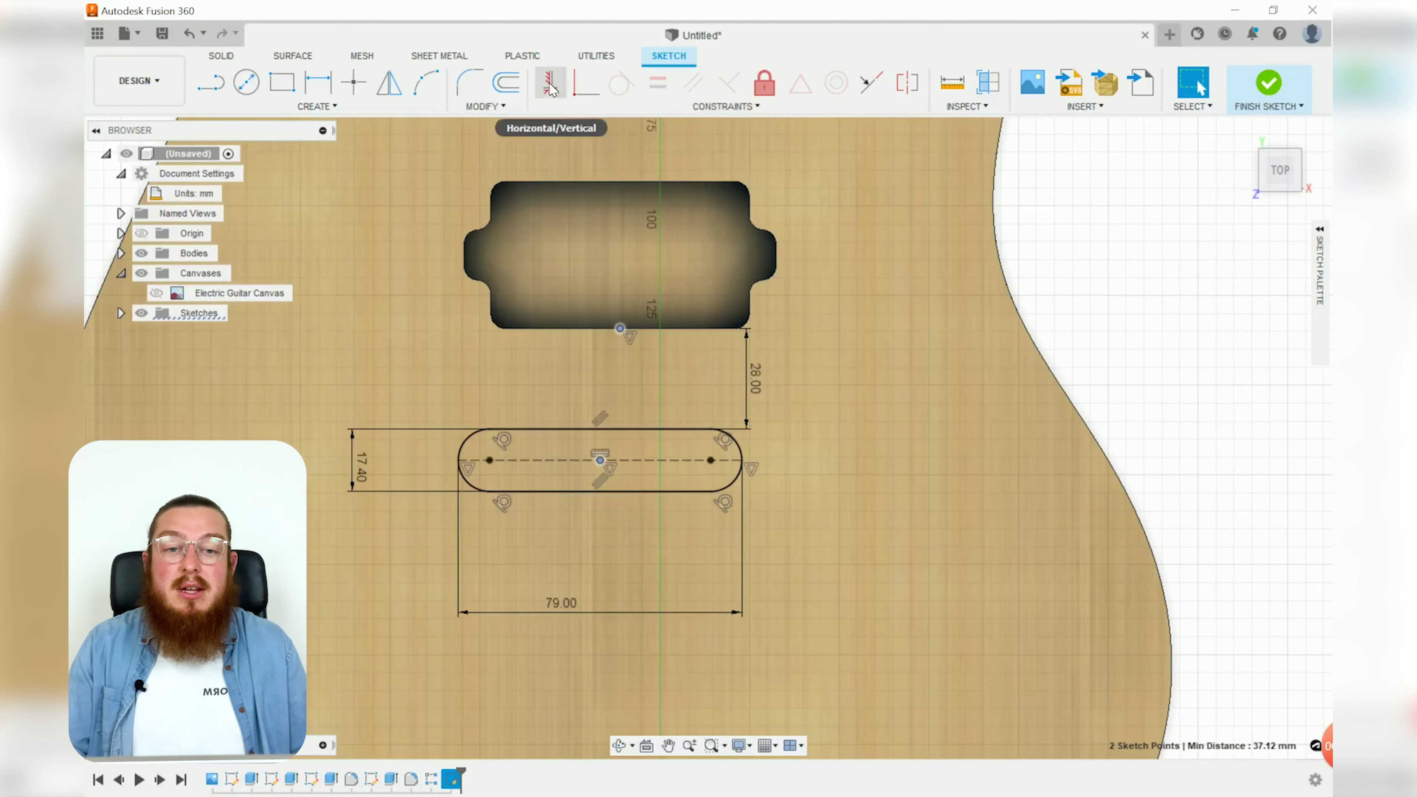
click(549, 87)
key(Escape)
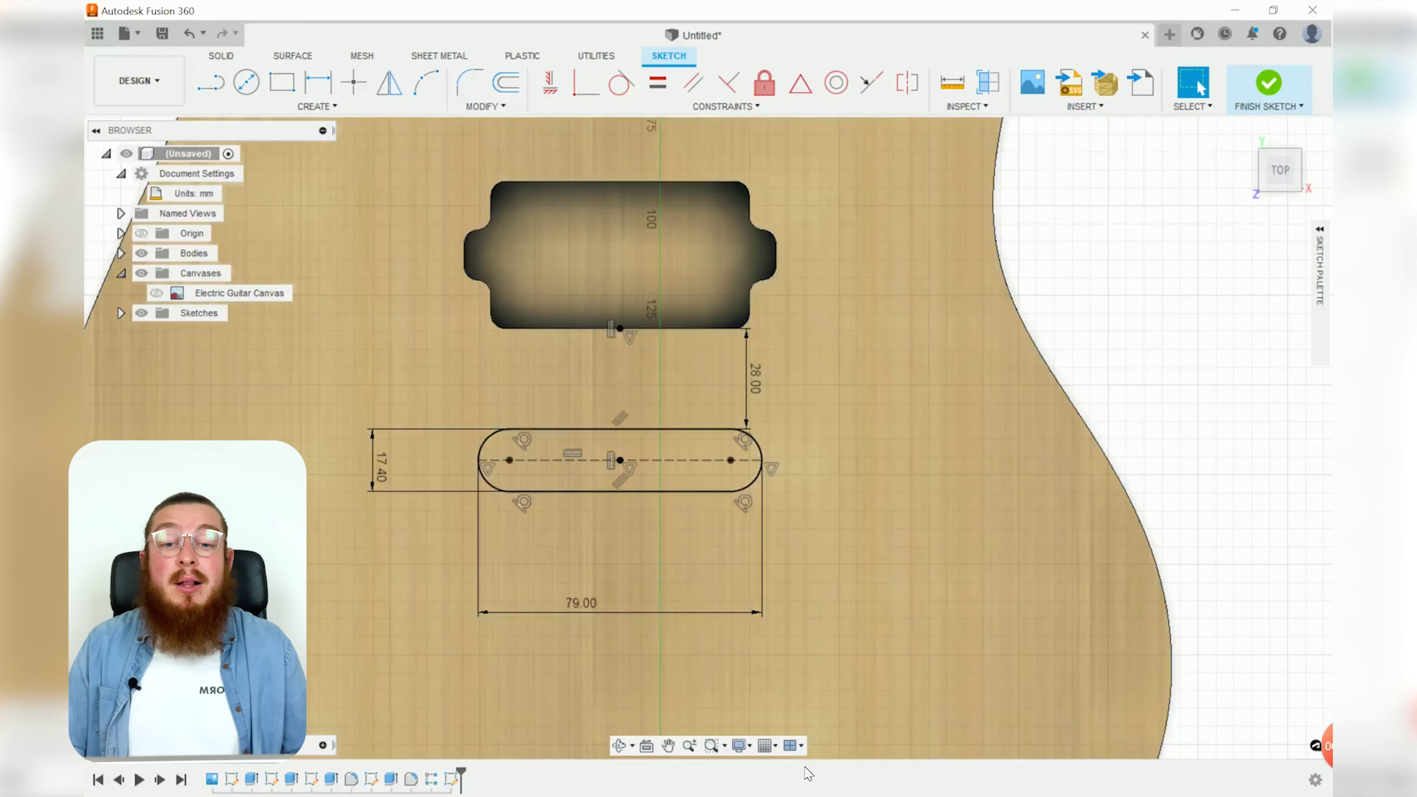
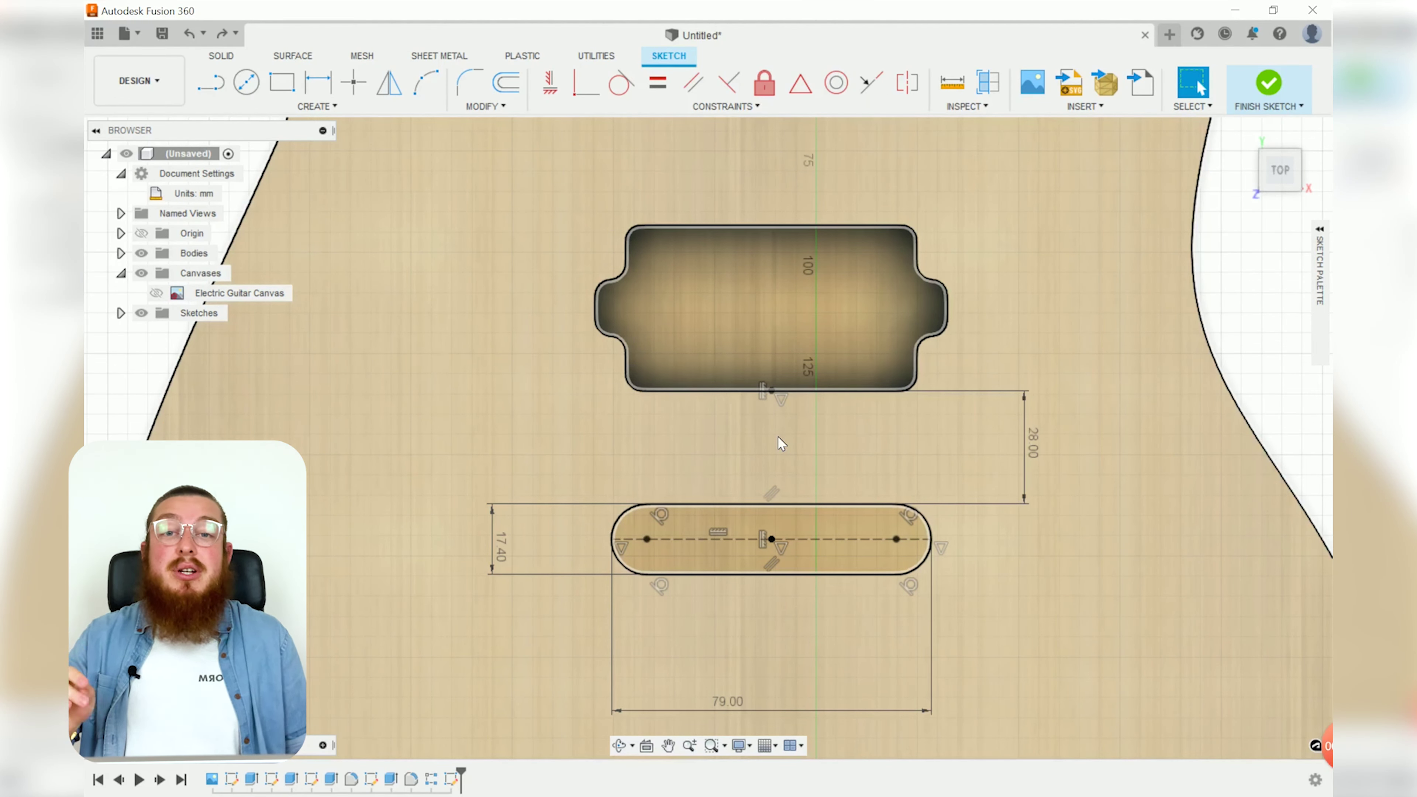
Draw a 2 mm diameter circle in the gap between the cavity and the slot, above the slot's left end.
key(c)
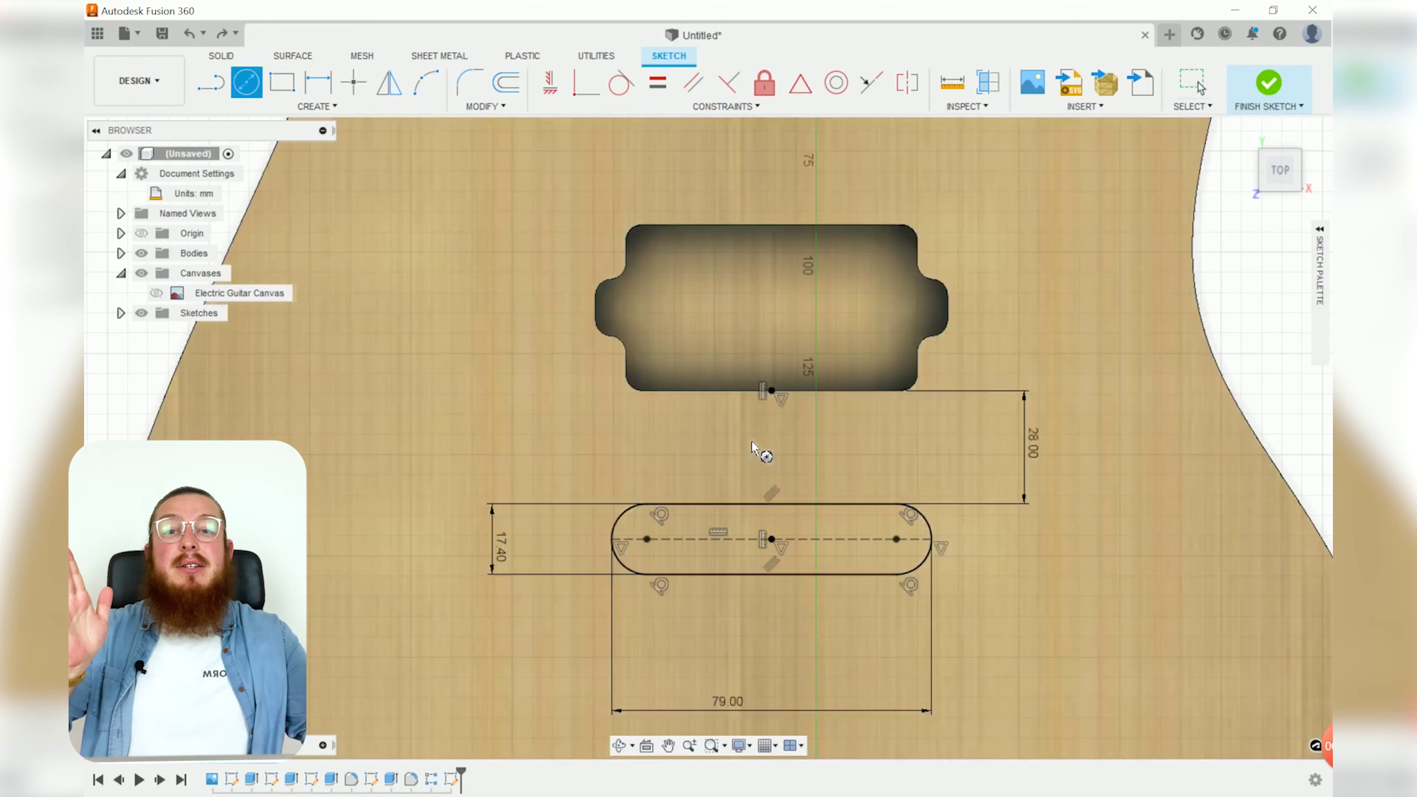
click(626, 441)
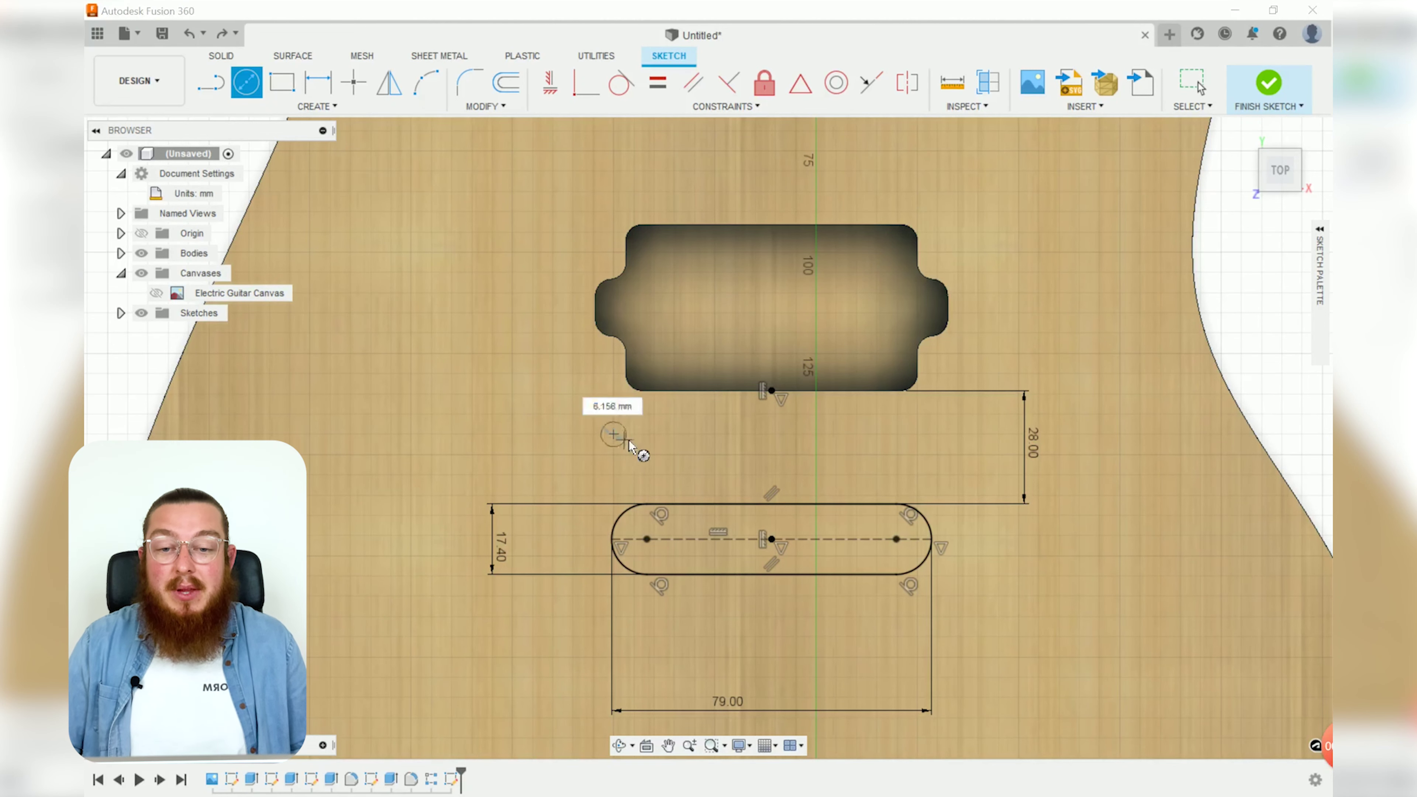
text(2)
key(Return)
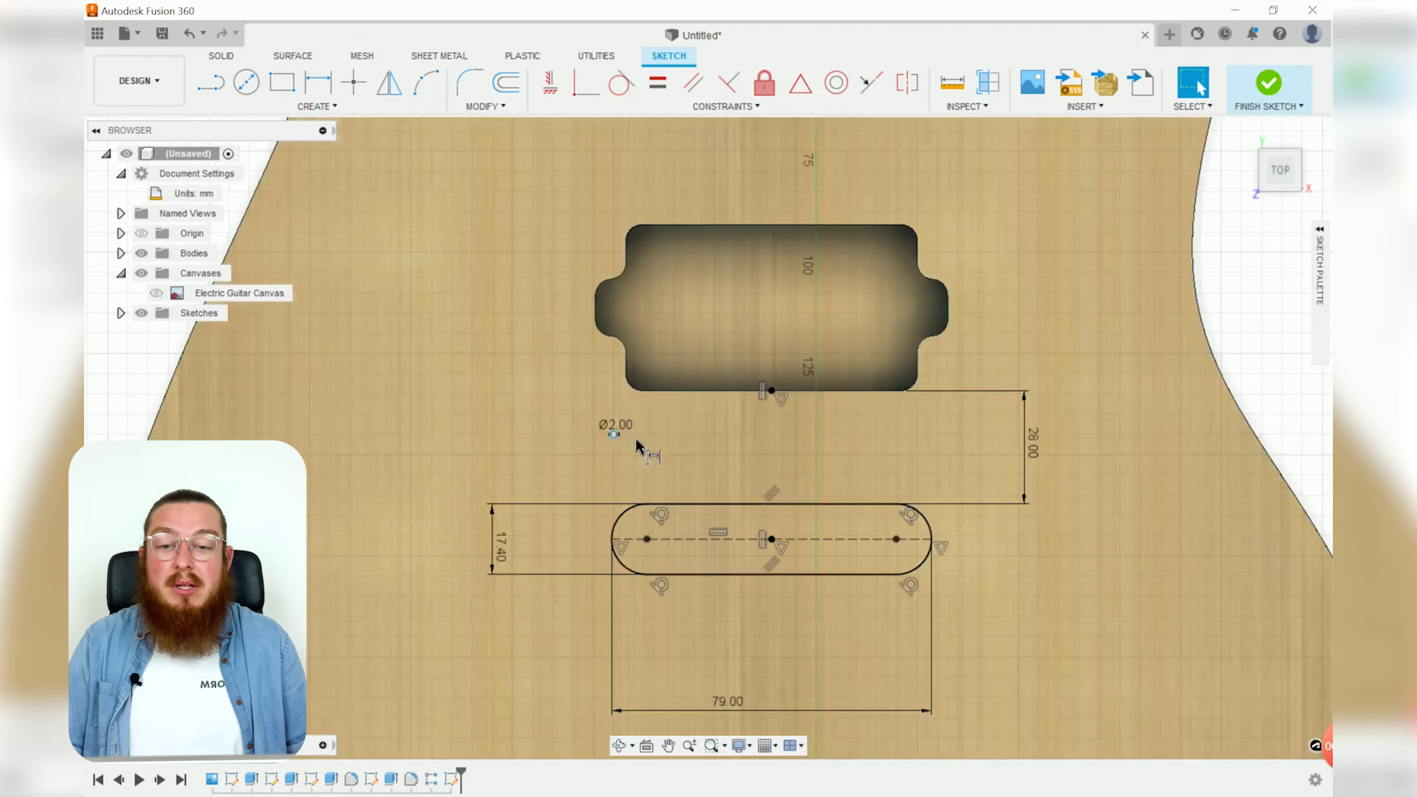
Dimension the distance from the small circle's center to the slot's upper line as 12.7 mm.
key(d)
scroll(612, 446, up, 3)
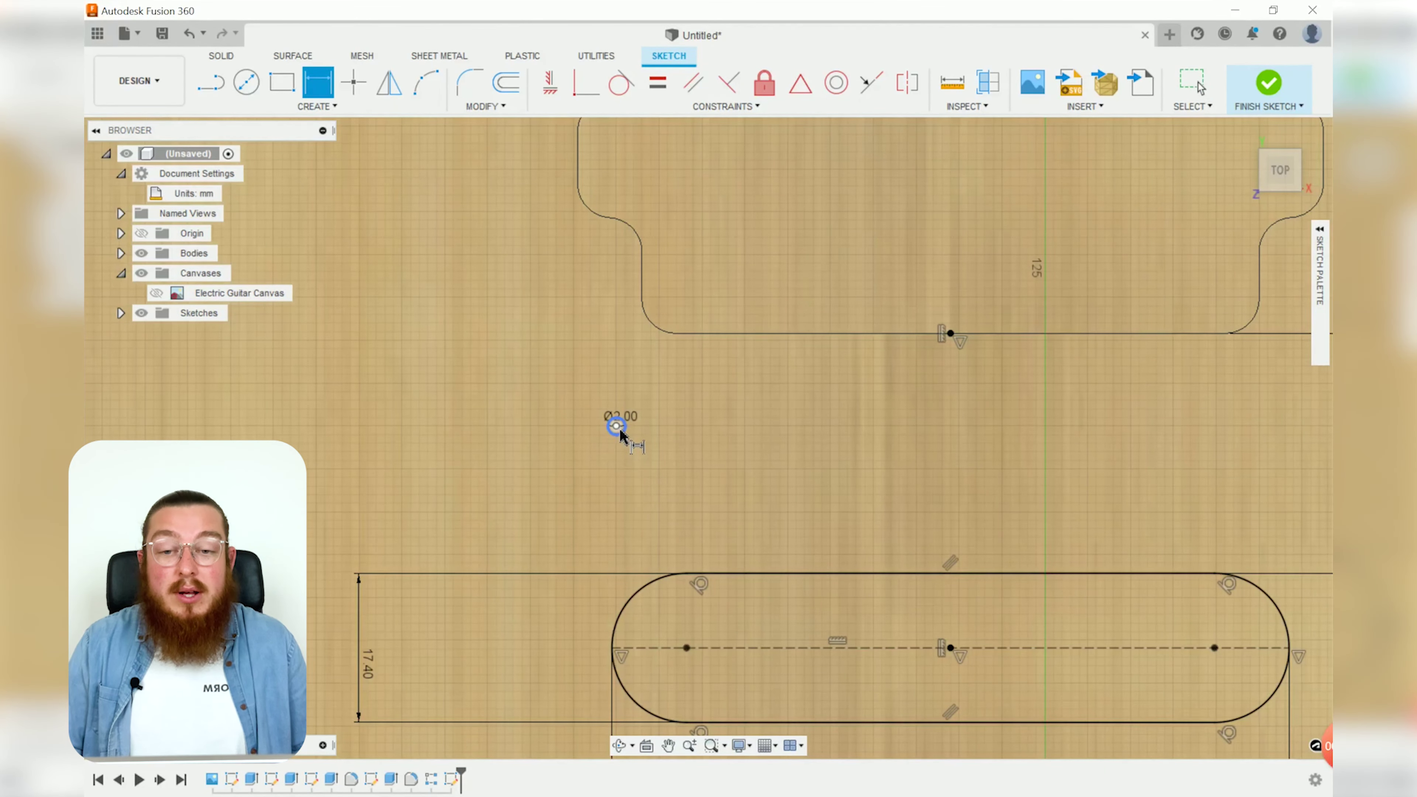
click(617, 429)
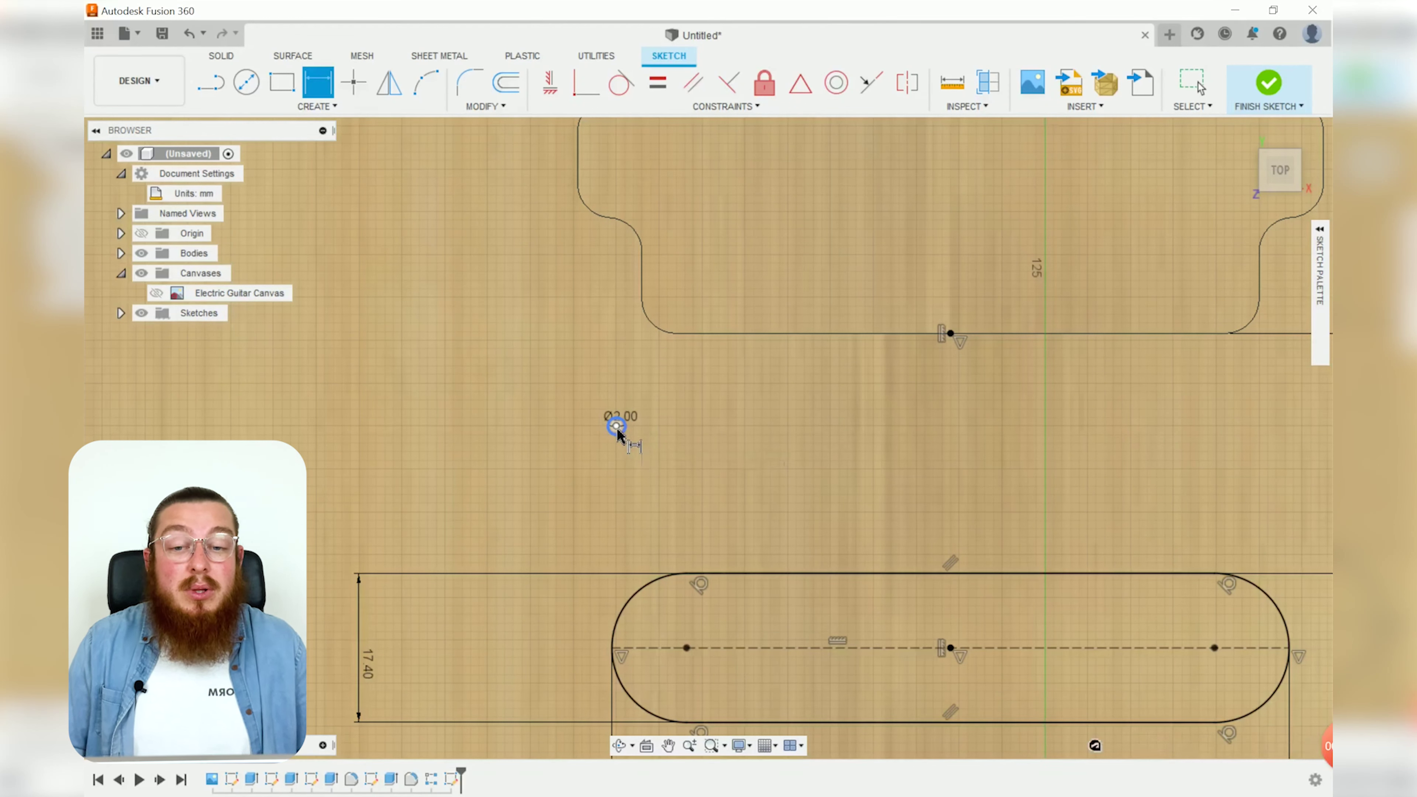
click(713, 573)
click(491, 517)
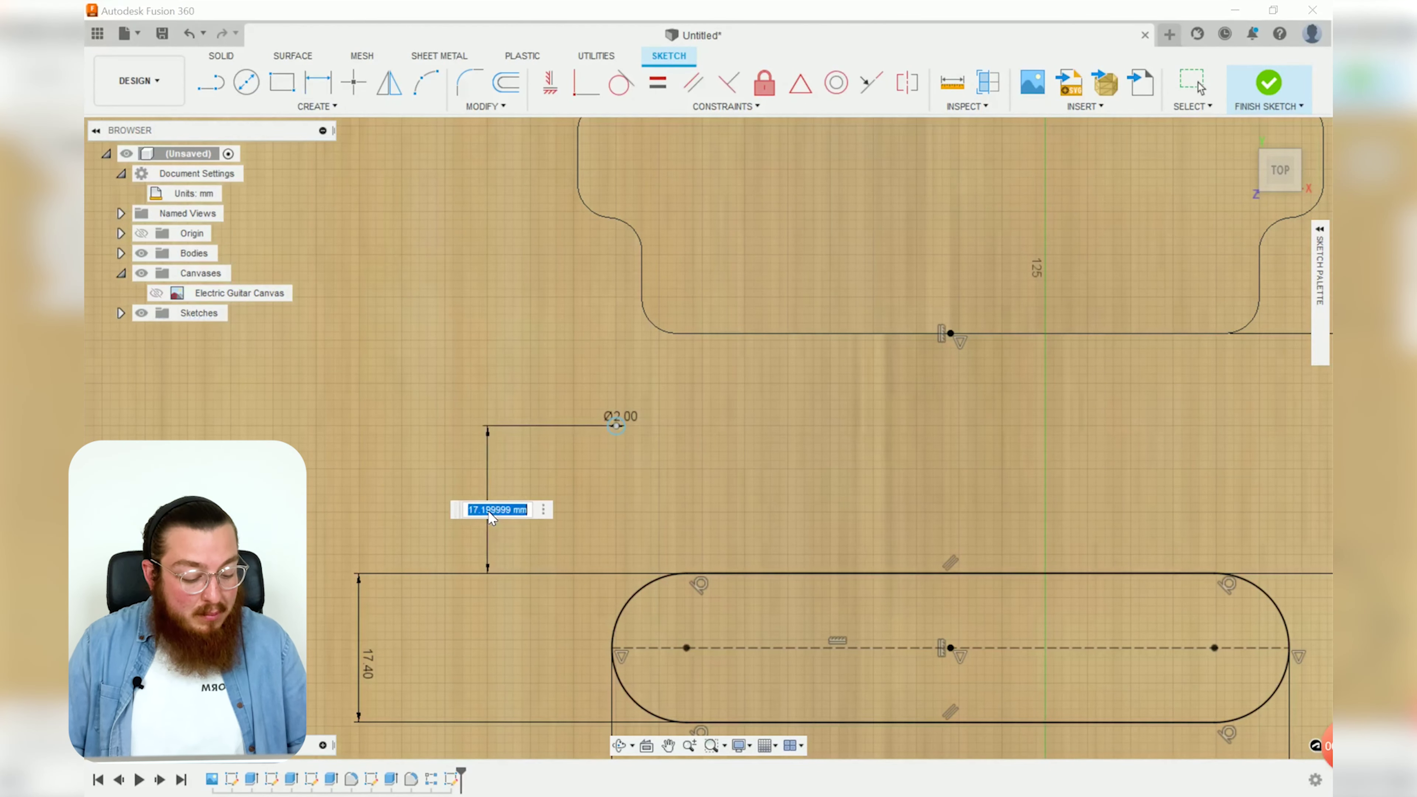
text(12.7)
key(Return)
key(Escape)
Create a rectangular sketch pattern of the 2 mm circle along the slot's length with quantity 6 and an extent distance of -56.4 mm.
scroll(358, 168, down, 2)
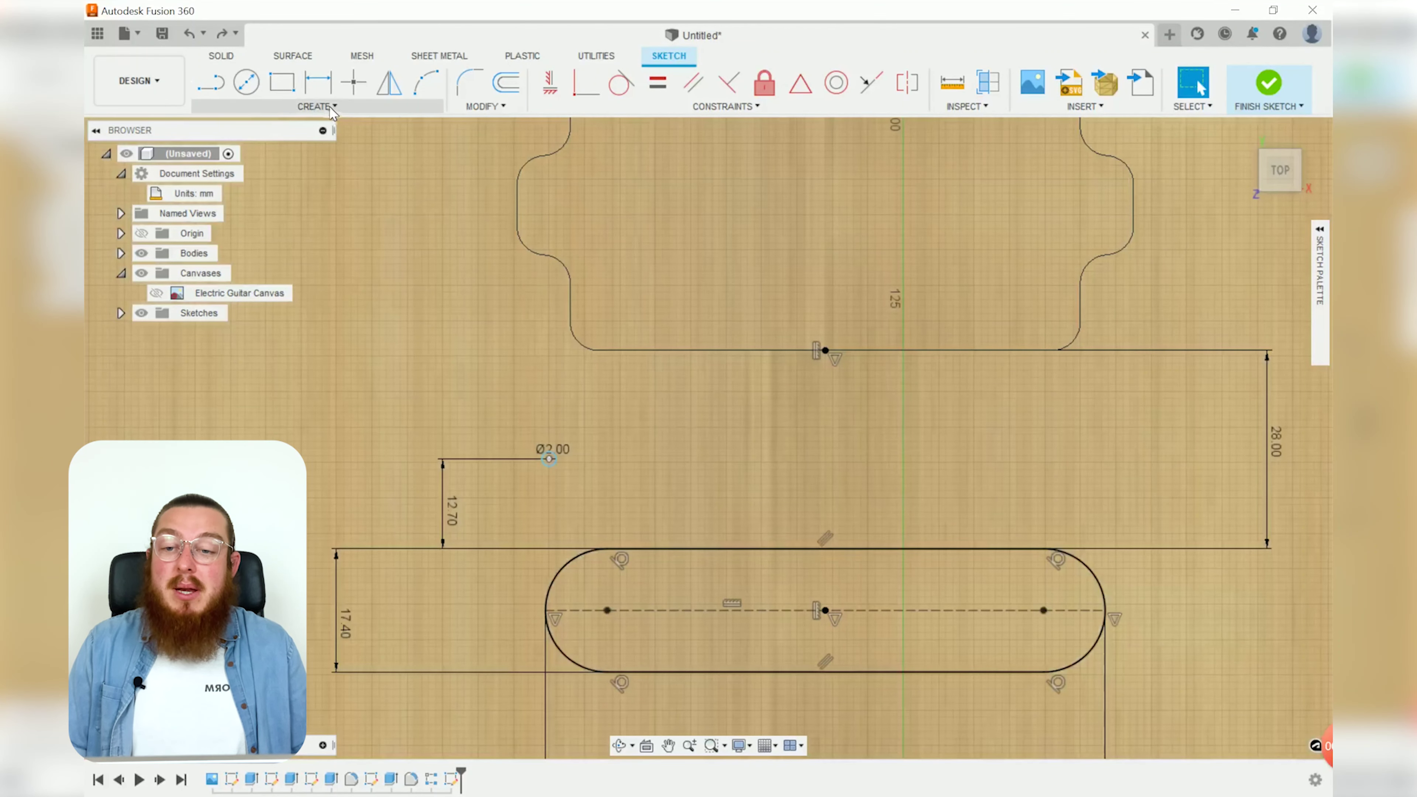
click(333, 110)
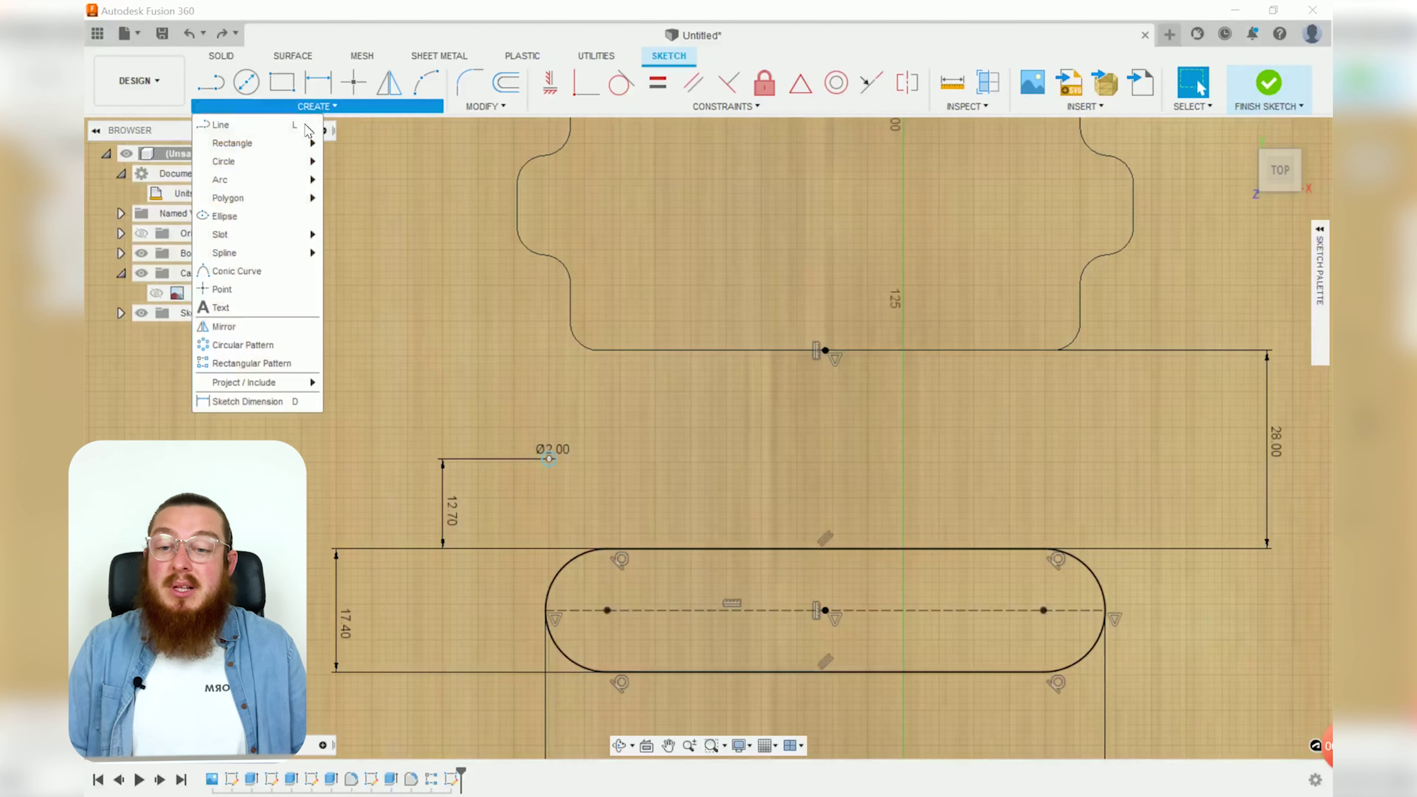
click(254, 364)
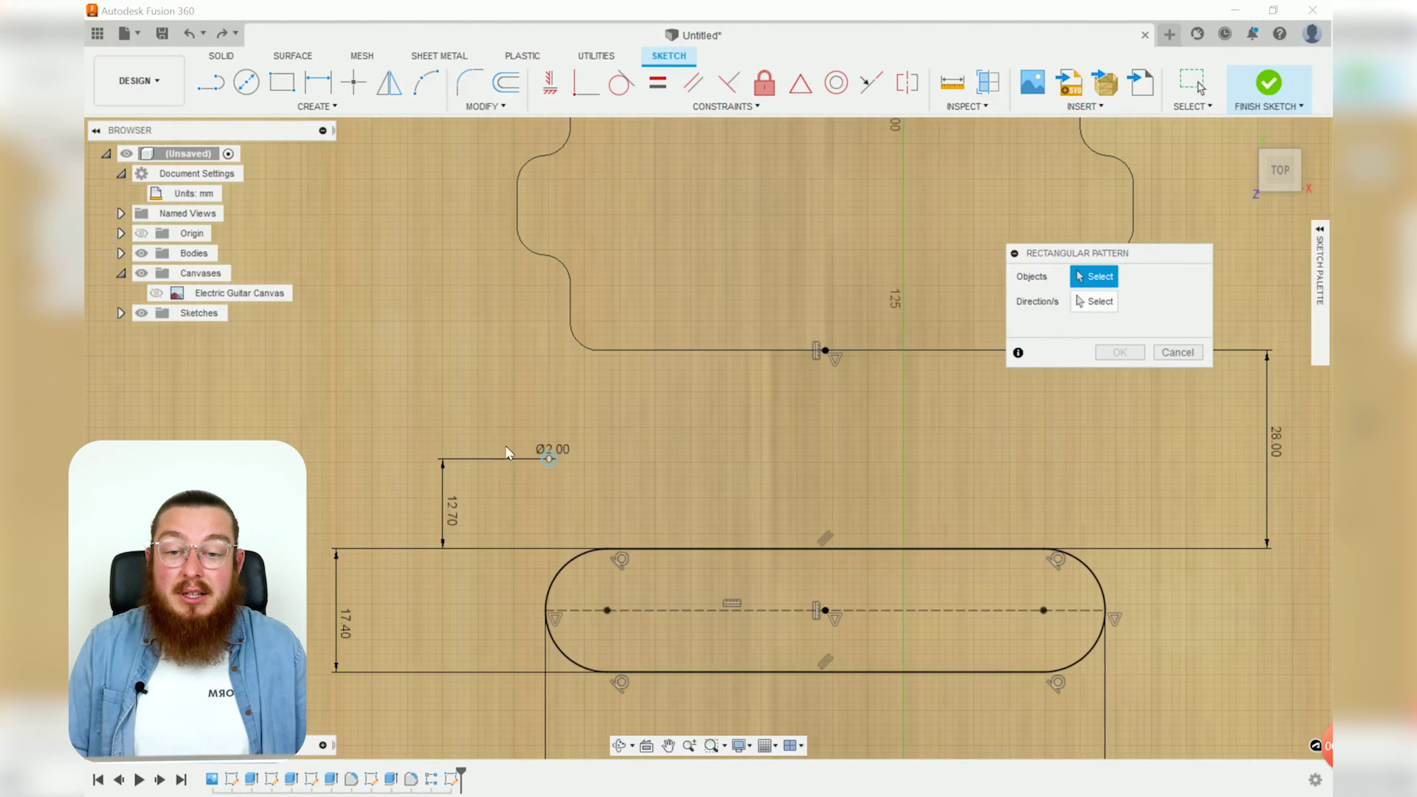
scroll(509, 453, up, 3)
click(528, 445)
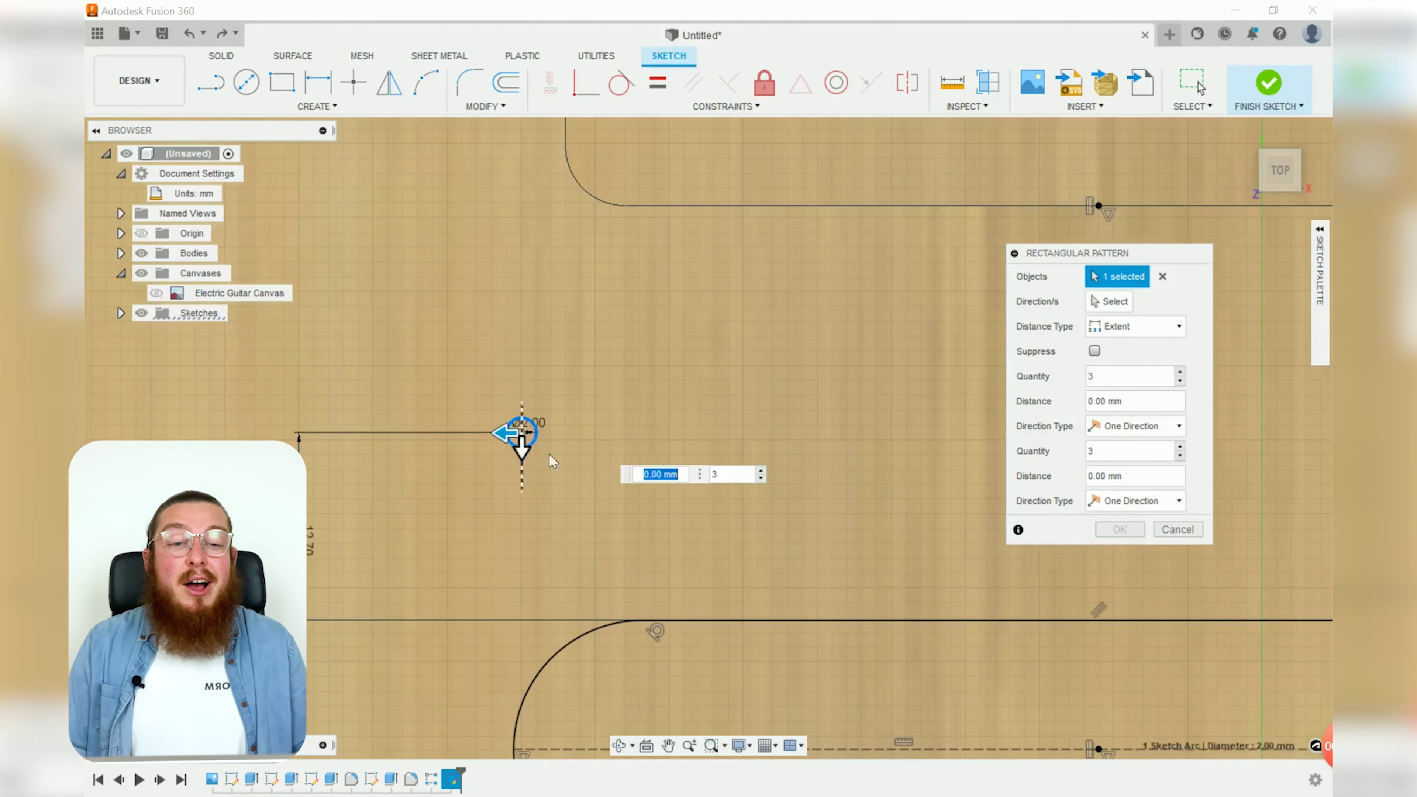
drag(528, 453, 870, 433)
double_click(1147, 402)
text(-56.4)
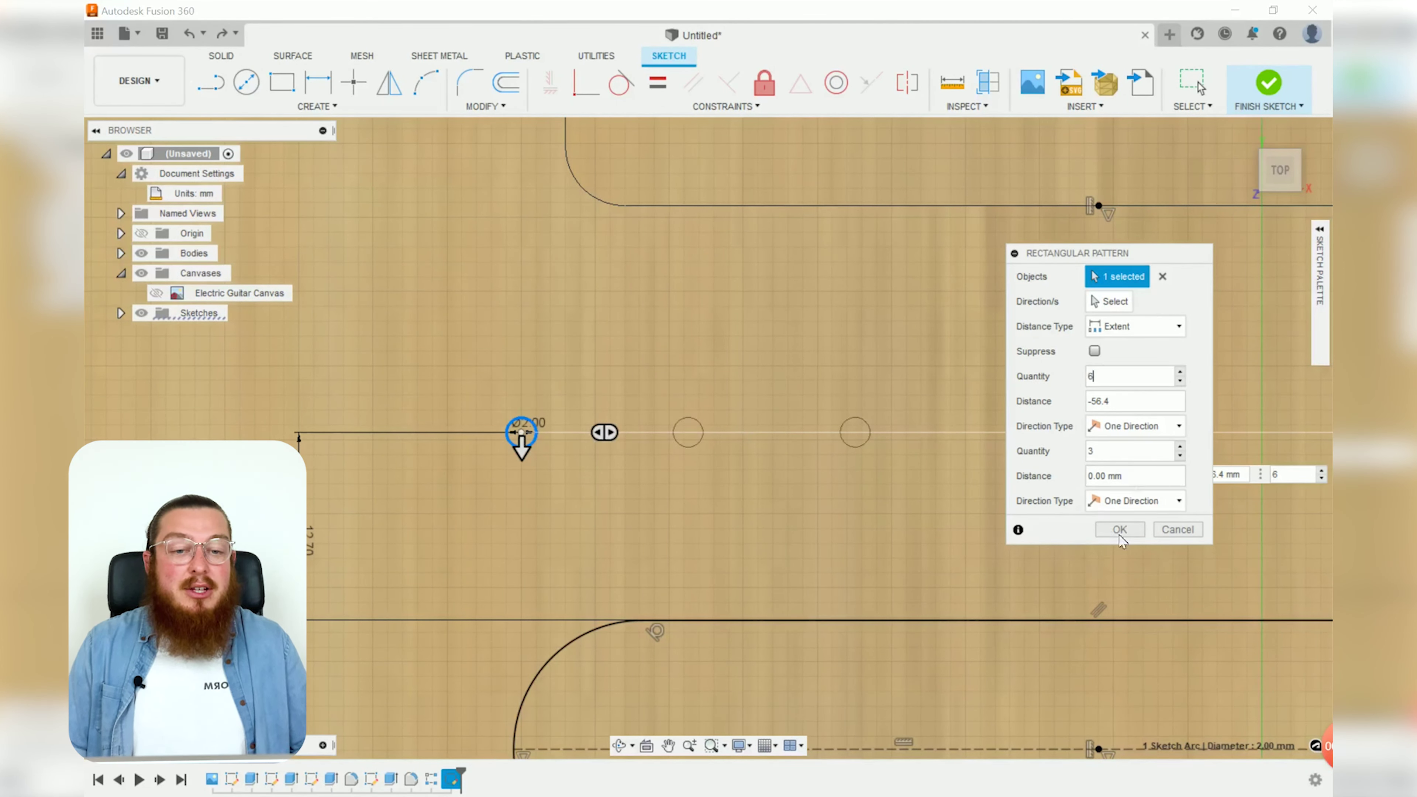
key(Return)
Draw a line between the centers of the third and fourth small circles and convert it to construction.
scroll(1062, 548, down, 3)
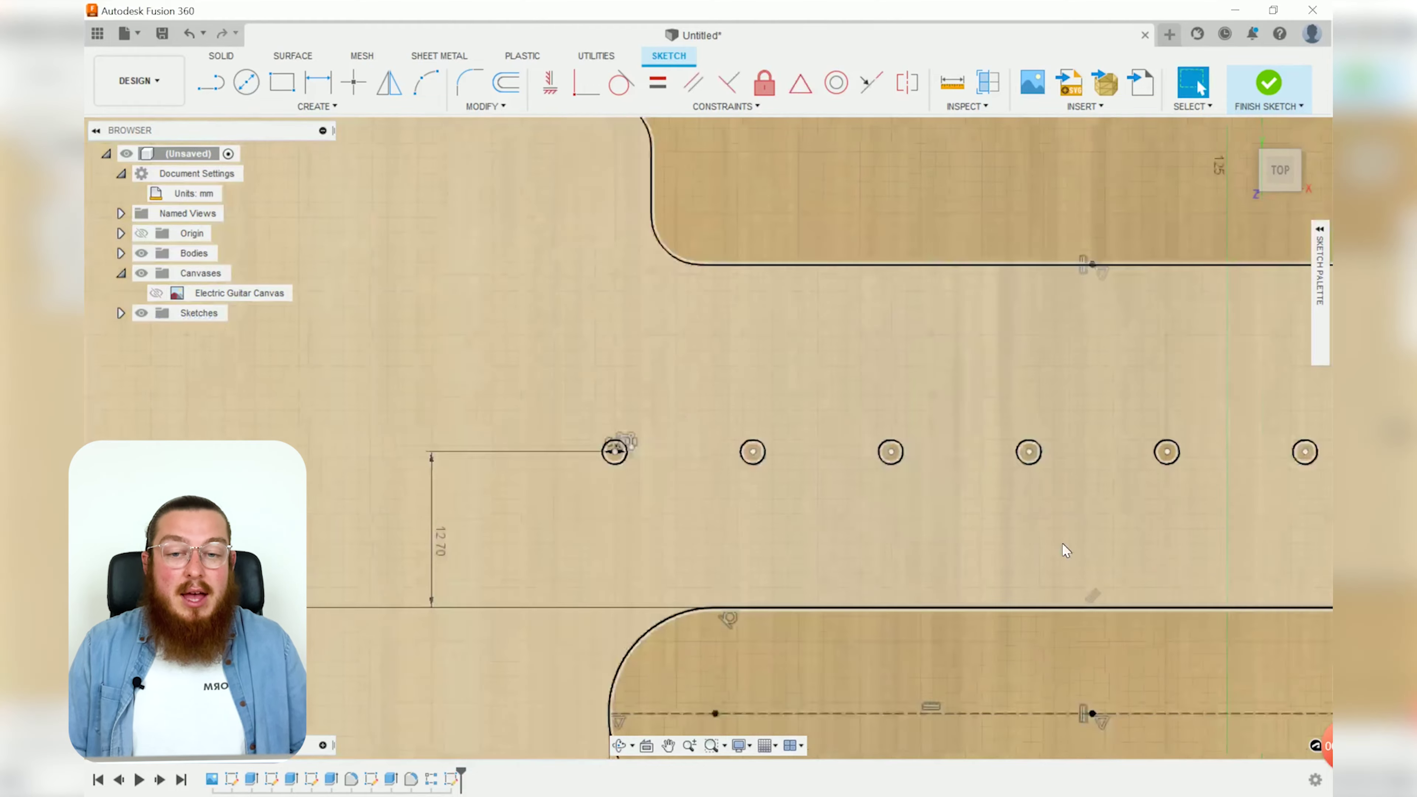
mouse_move(936, 458)
mouse_down()
mouse_move(1203, 456)
mouse_move(818, 483)
mouse_move(1085, 481)
mouse_move(996, 481)
mouse_move(1042, 483)
mouse_up()
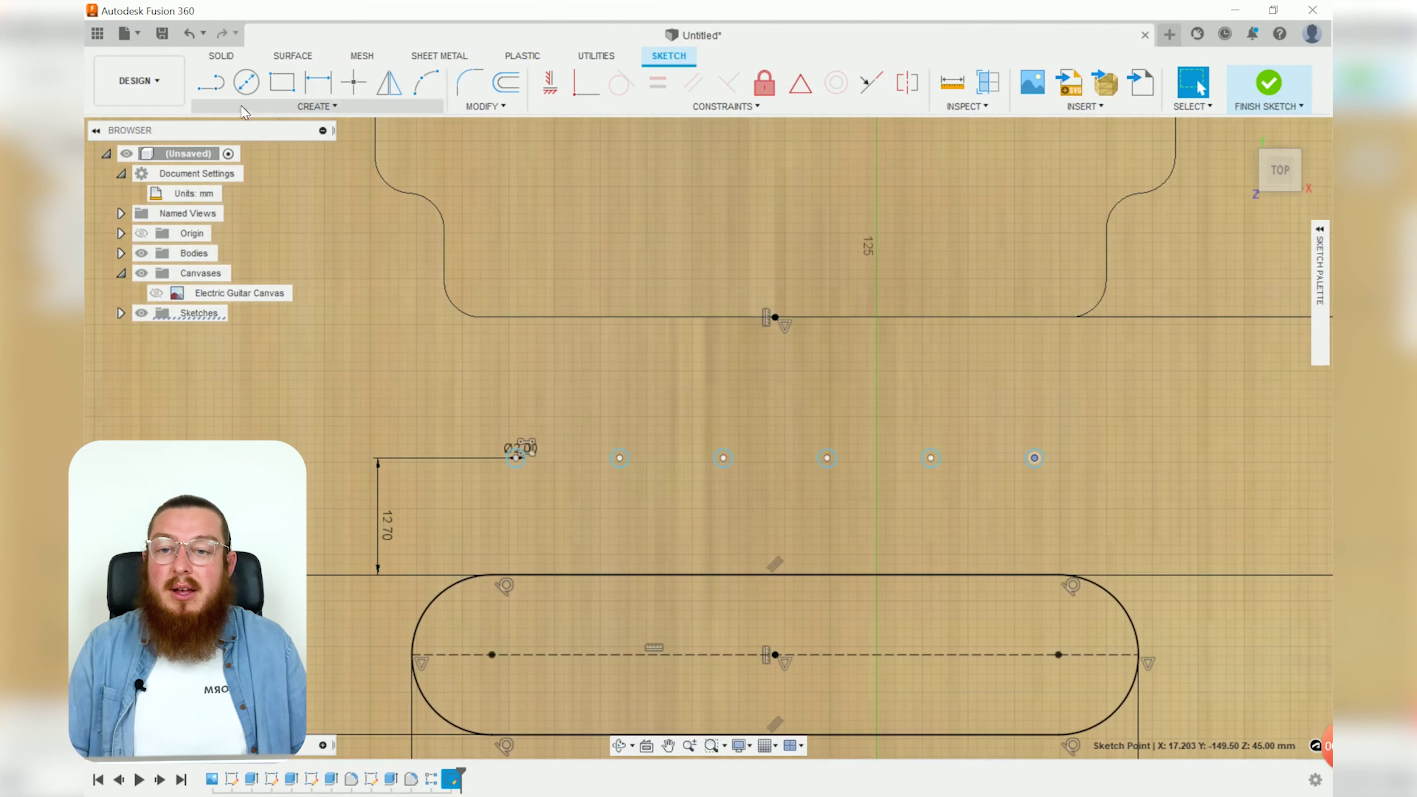
click(214, 90)
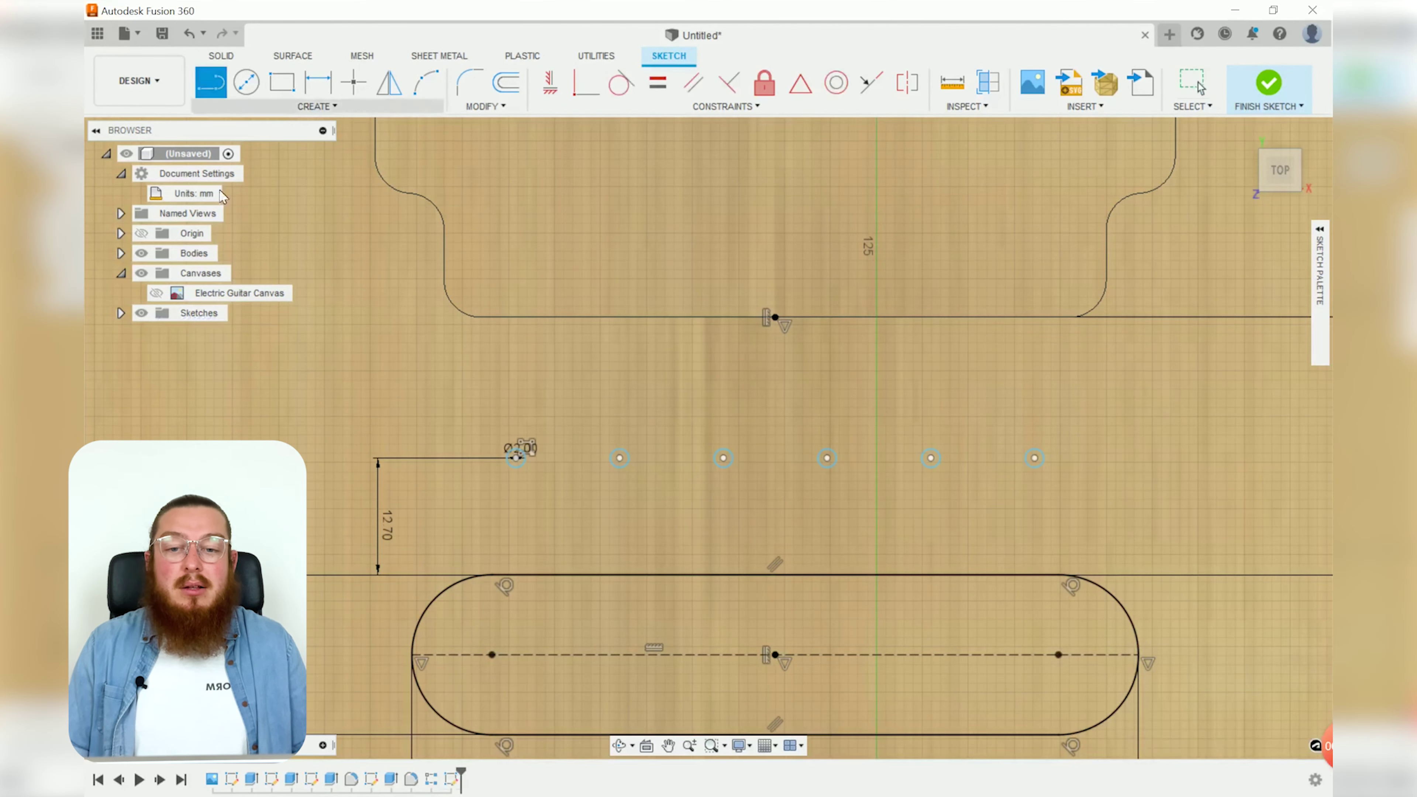
scroll(736, 484, up, 3)
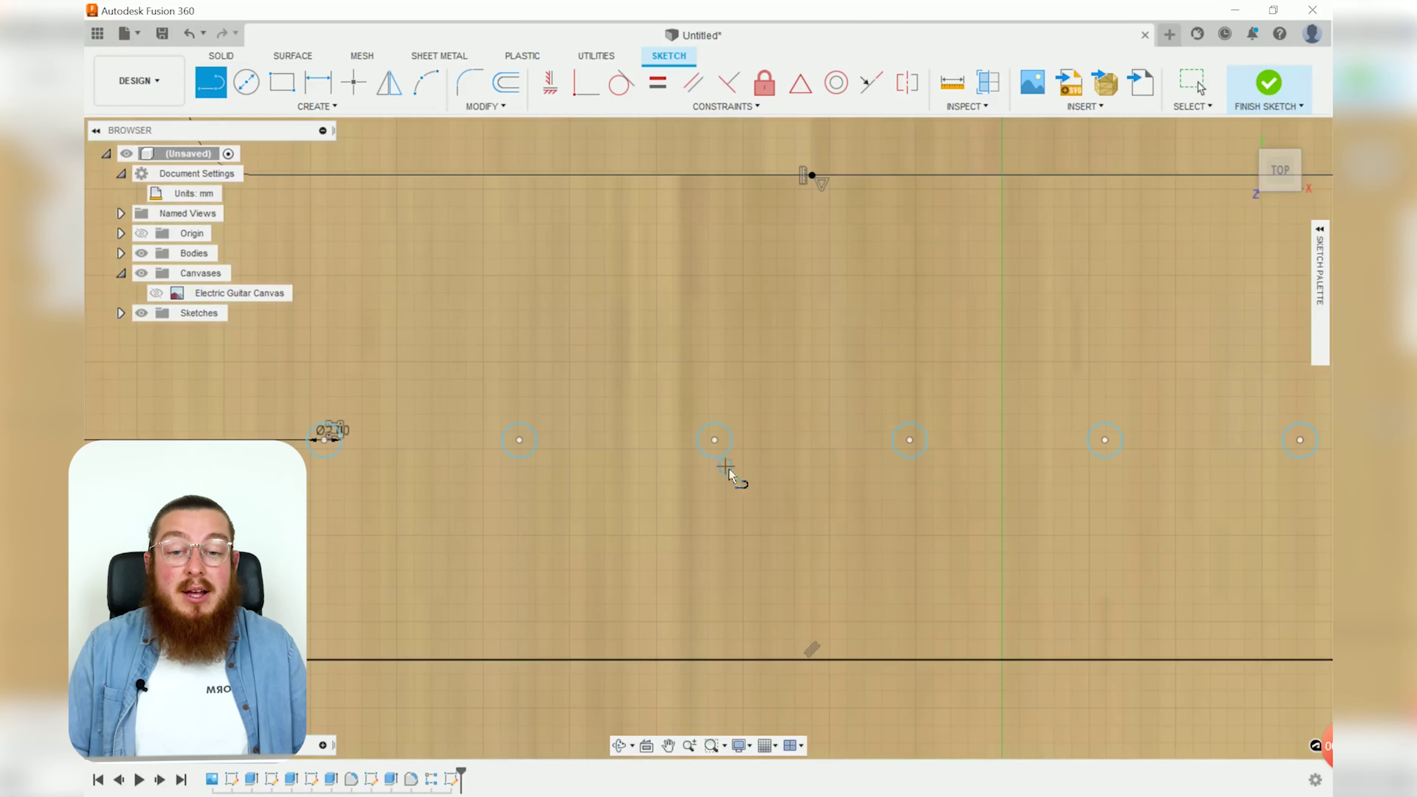
click(715, 440)
click(909, 441)
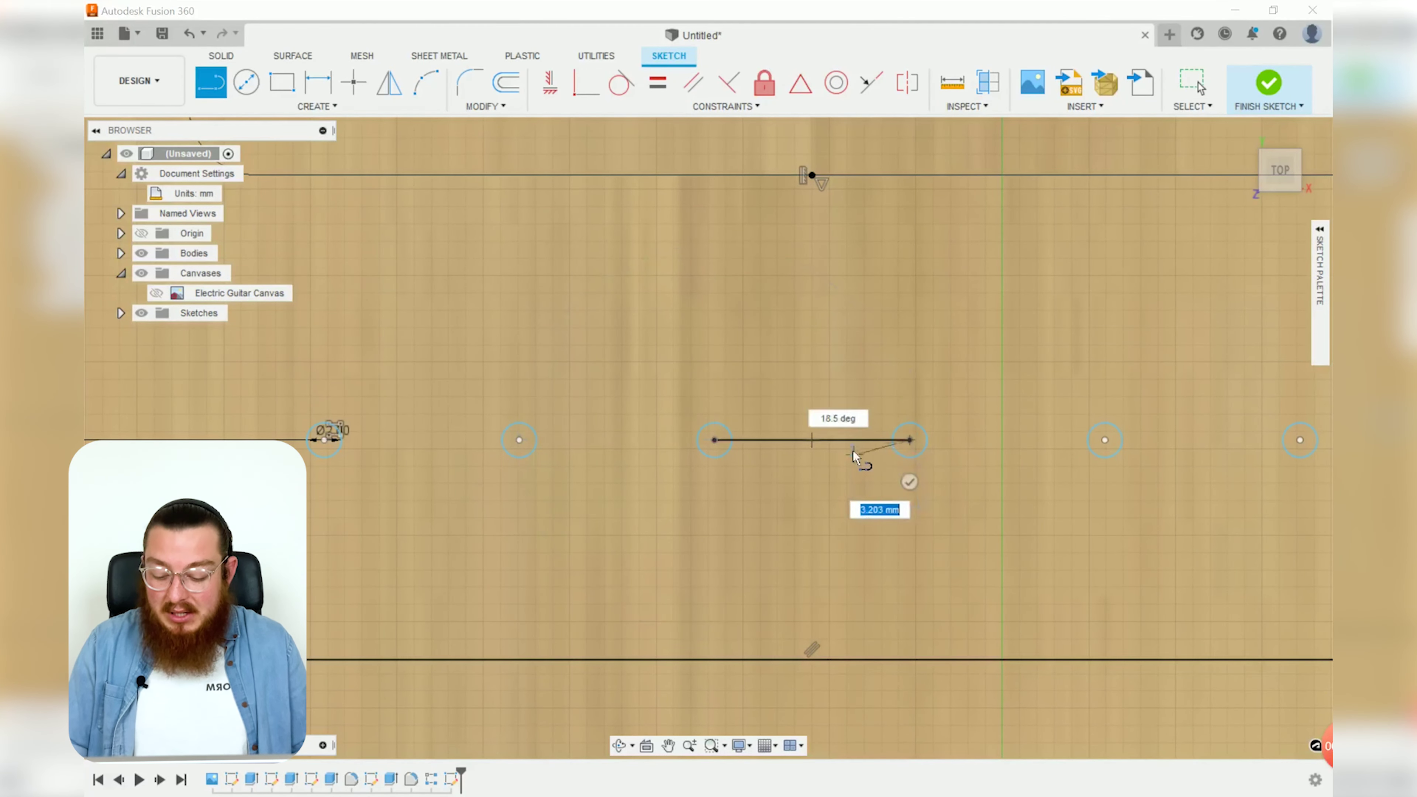
key(Escape)
click(851, 438)
key(x)
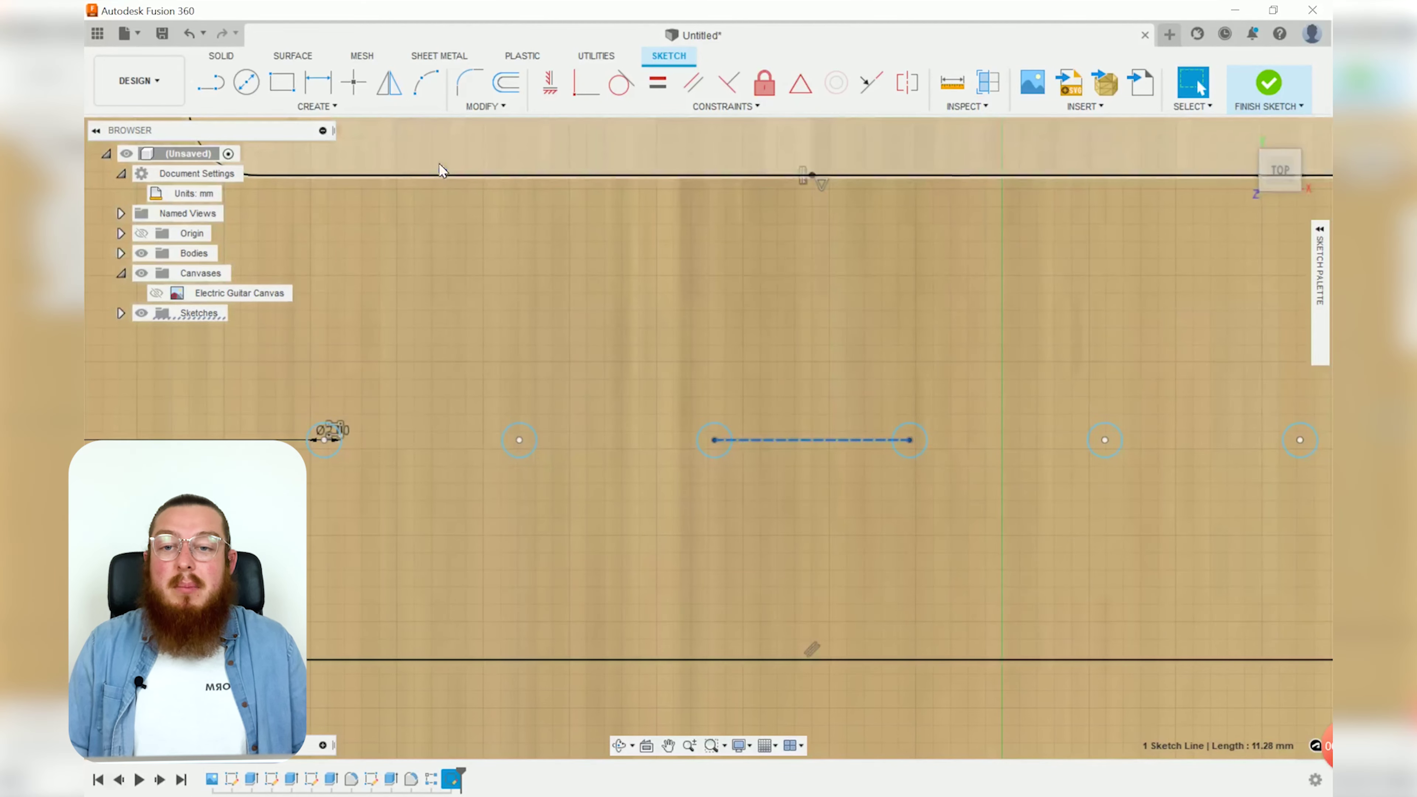
Place a sketch point at the midpoint of the construction line between the two middle circles.
click(353, 82)
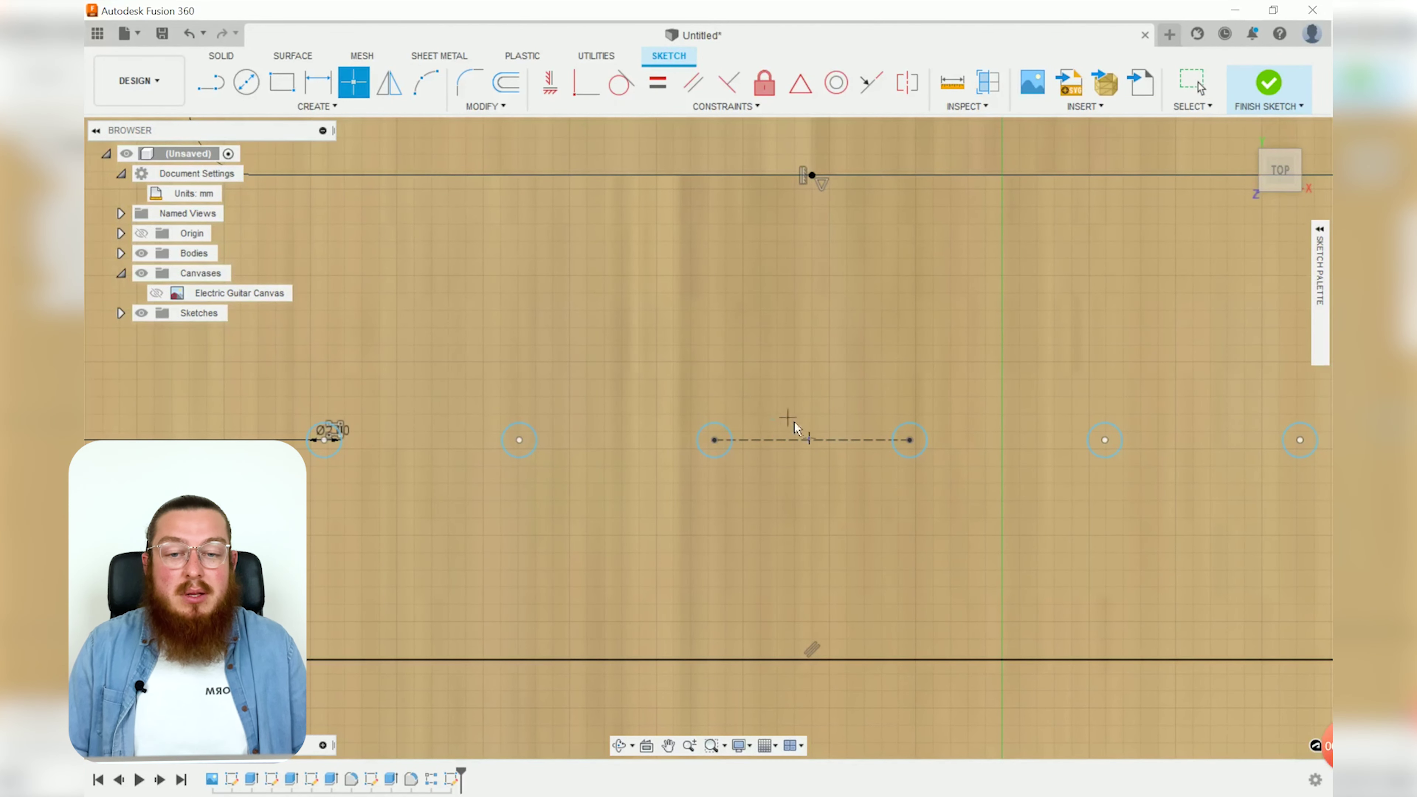
click(811, 441)
key(Escape)
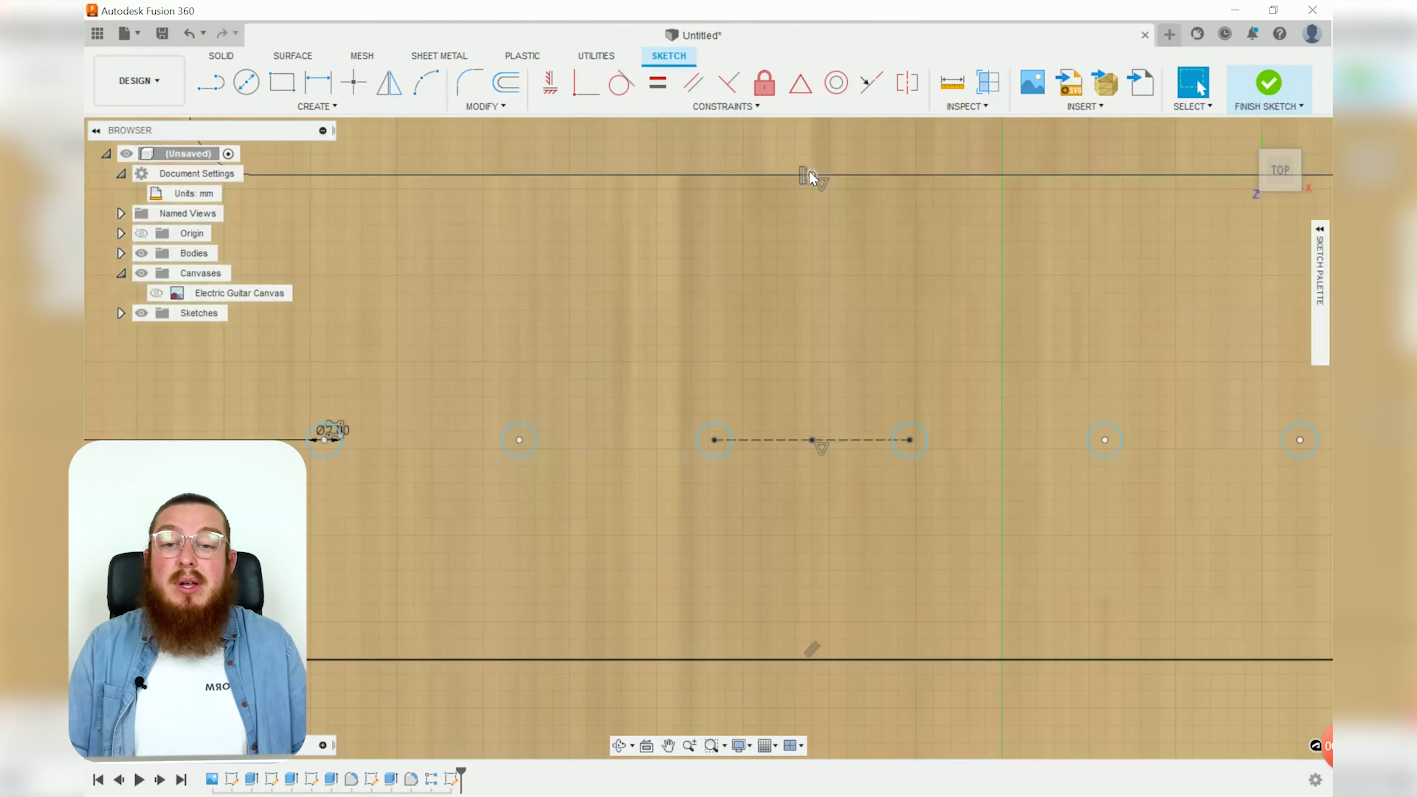
Align the construction line's midpoint with the cavity edge's midpoint using a Horizontal/Vertical constraint and finish the sketch.
click(812, 175)
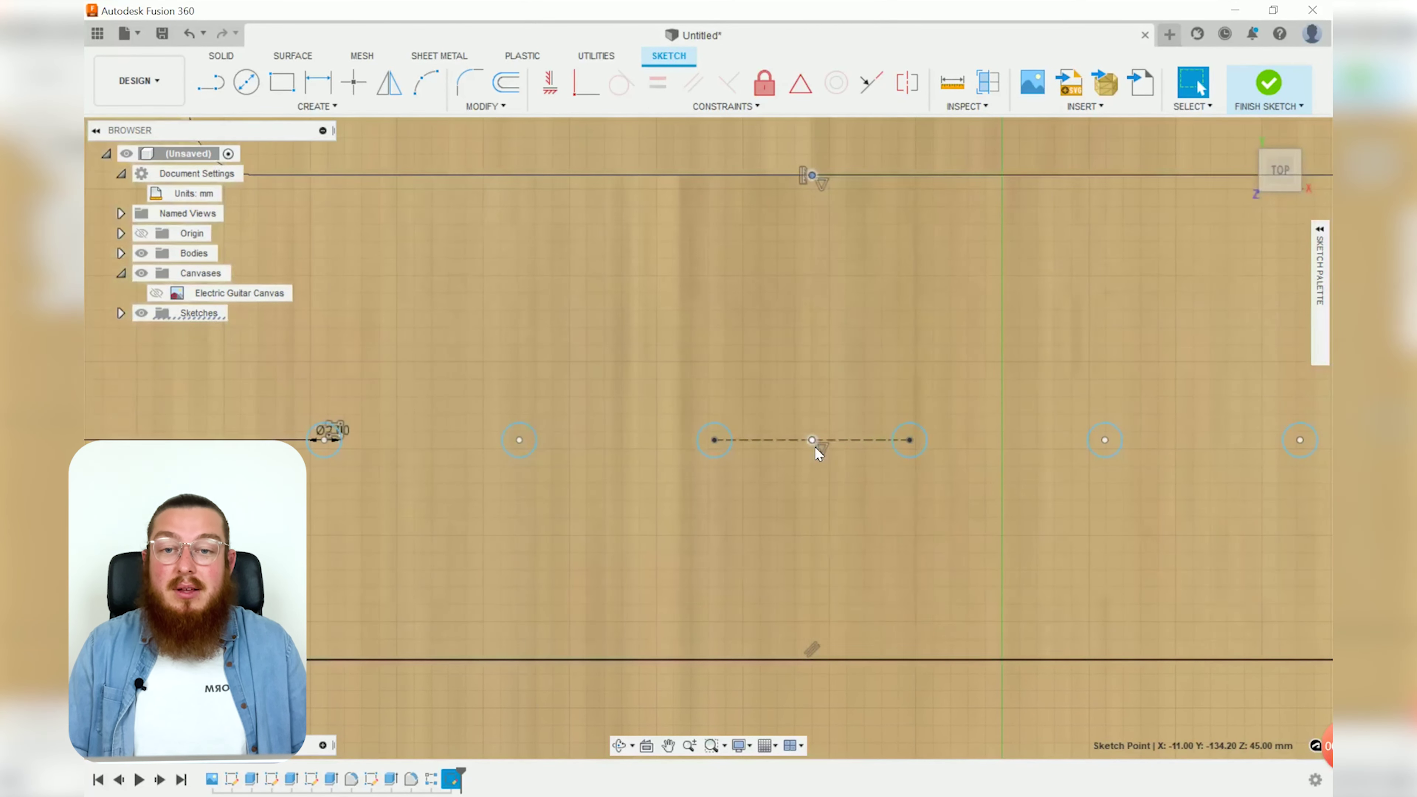
click(812, 440)
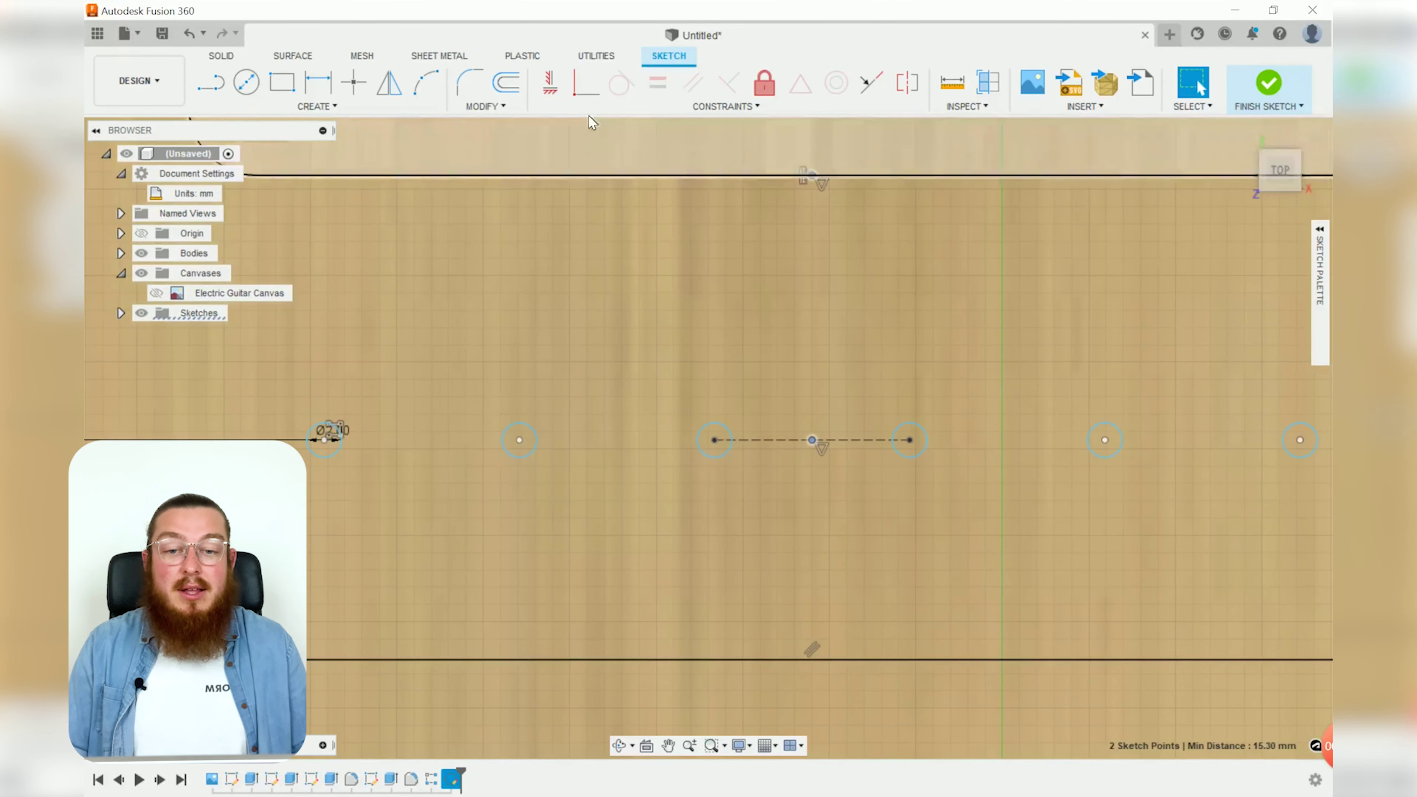
click(564, 95)
scroll(535, 346, down, 5)
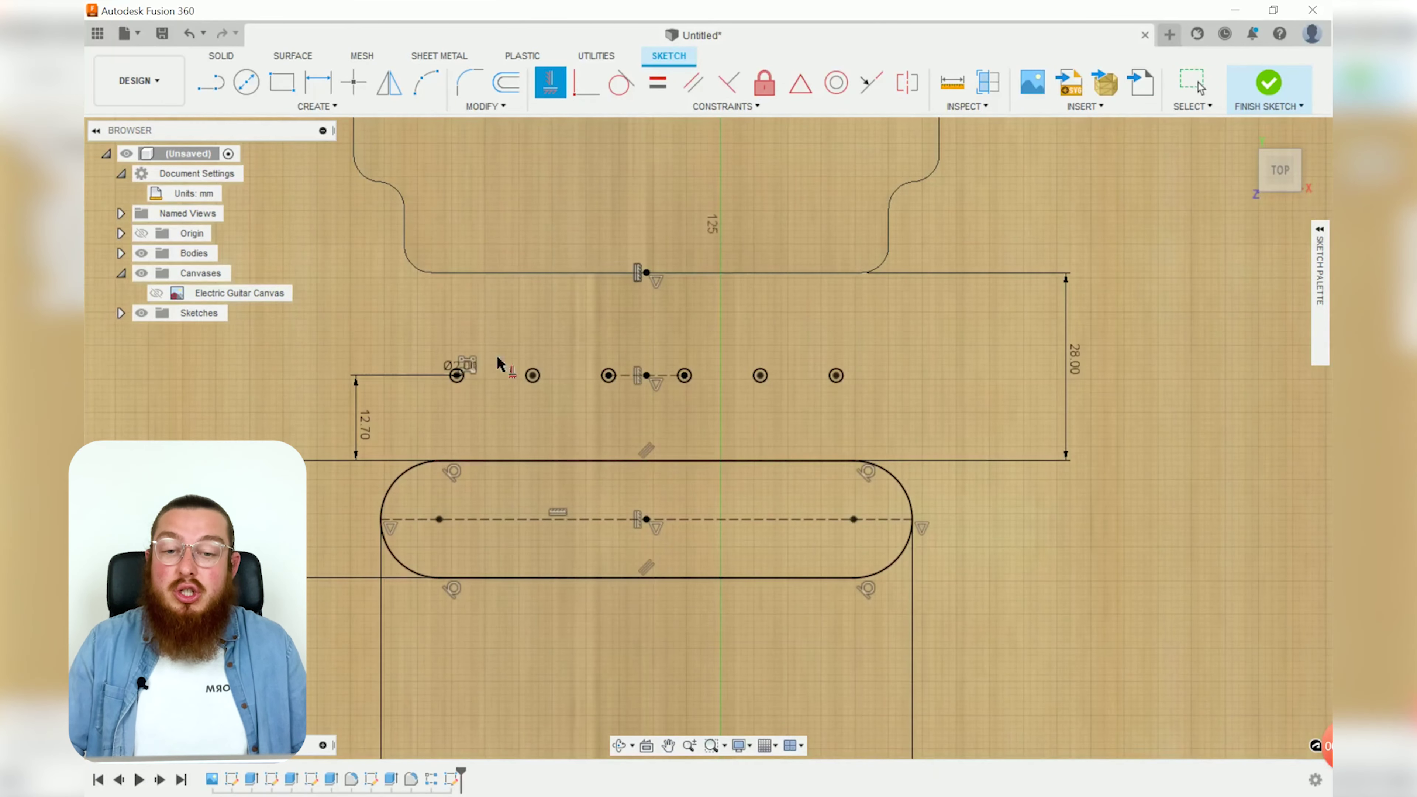
key(Escape)
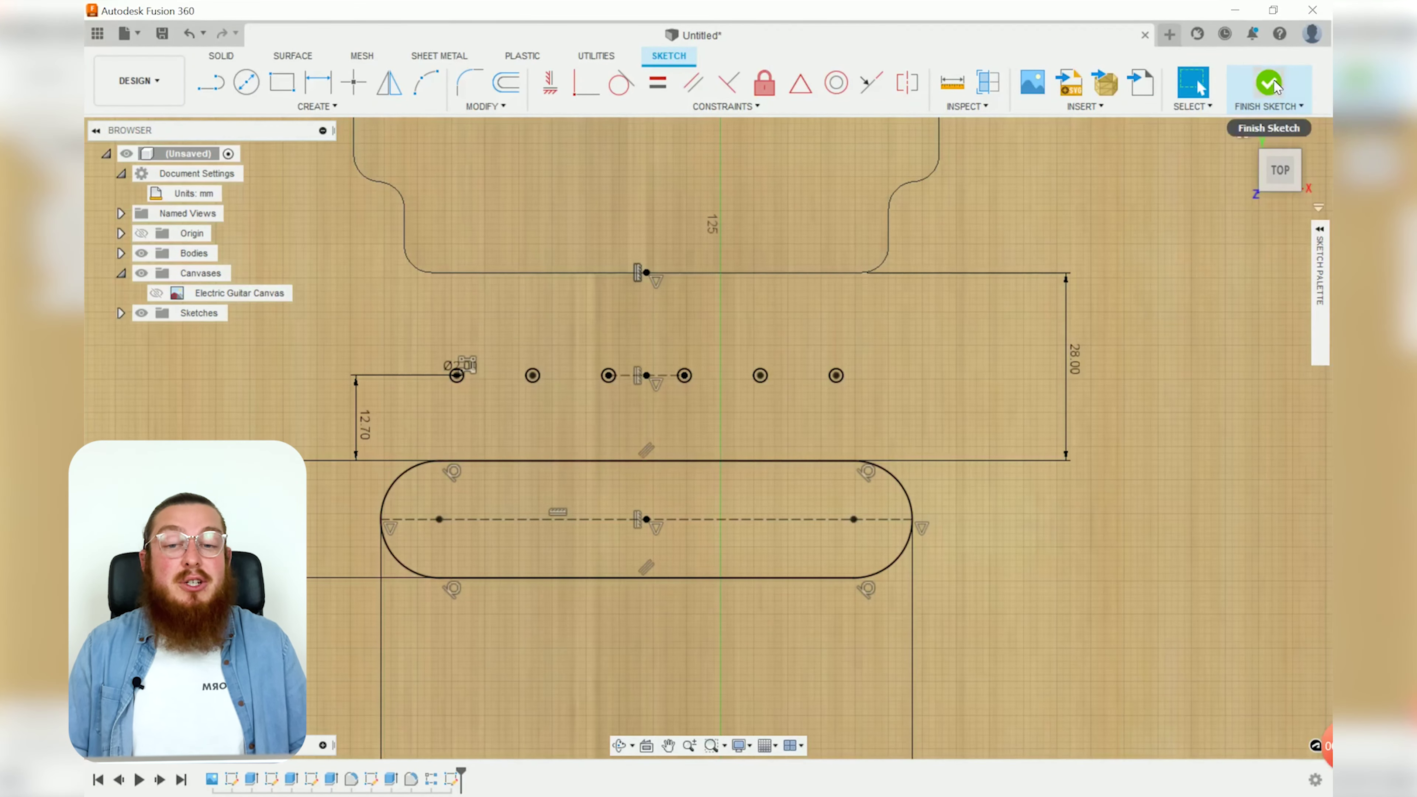
click(1268, 83)
Extrude all six 2 mm circle profiles by -15 mm as a cut into the guitar body.
shift+middle_drag(1062, 582, 1043, 541)
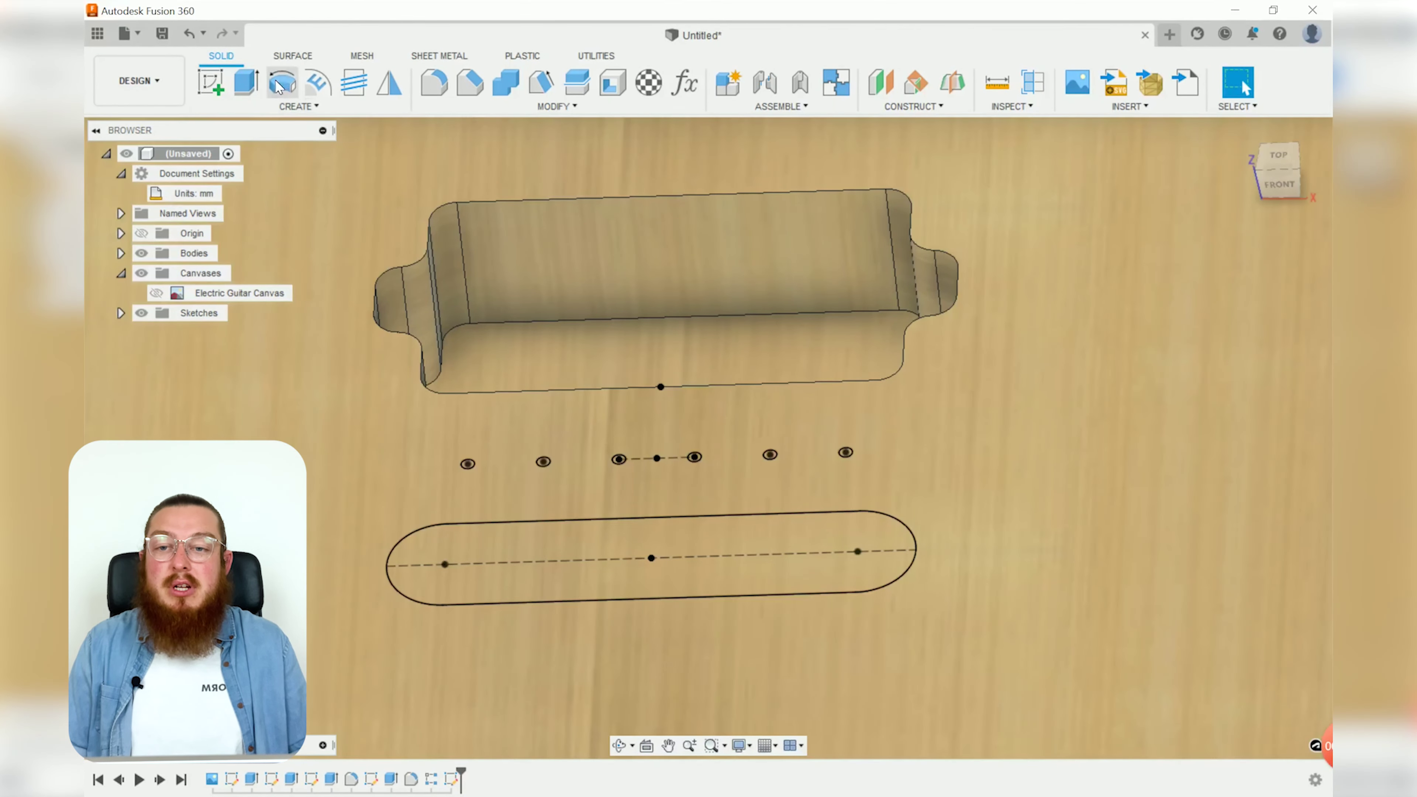
click(248, 83)
scroll(468, 465, up, 5)
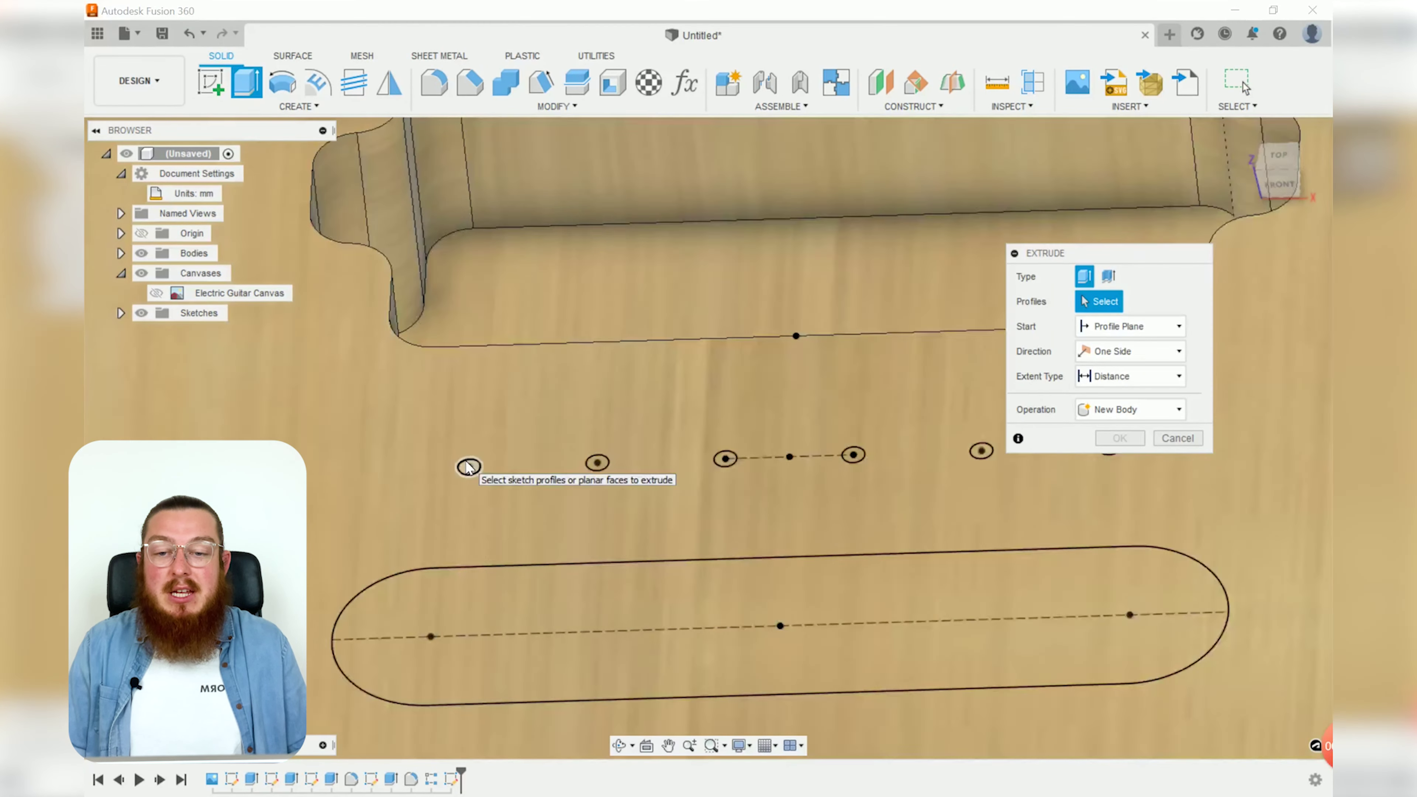
click(468, 468)
click(667, 466)
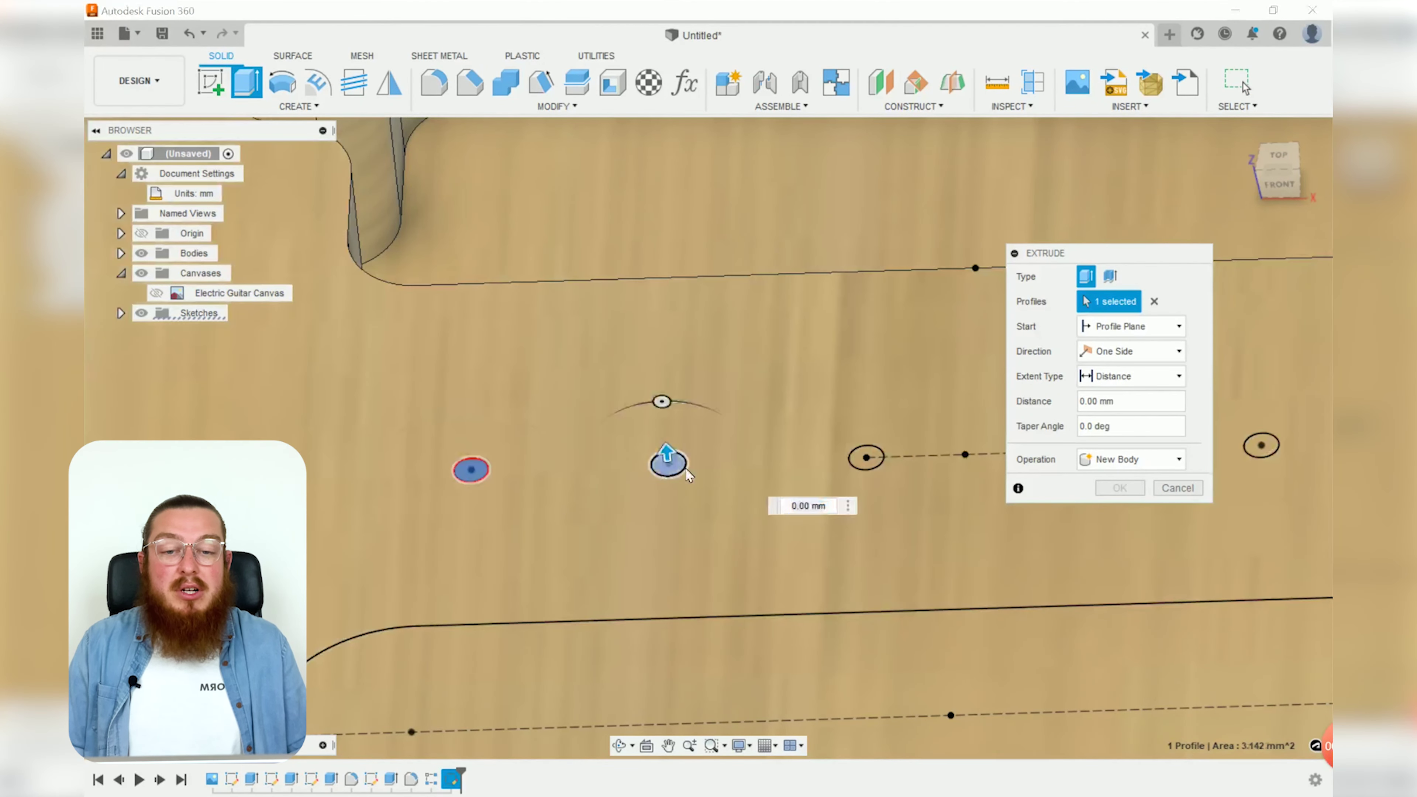
click(866, 459)
middle_drag(898, 502, 390, 497)
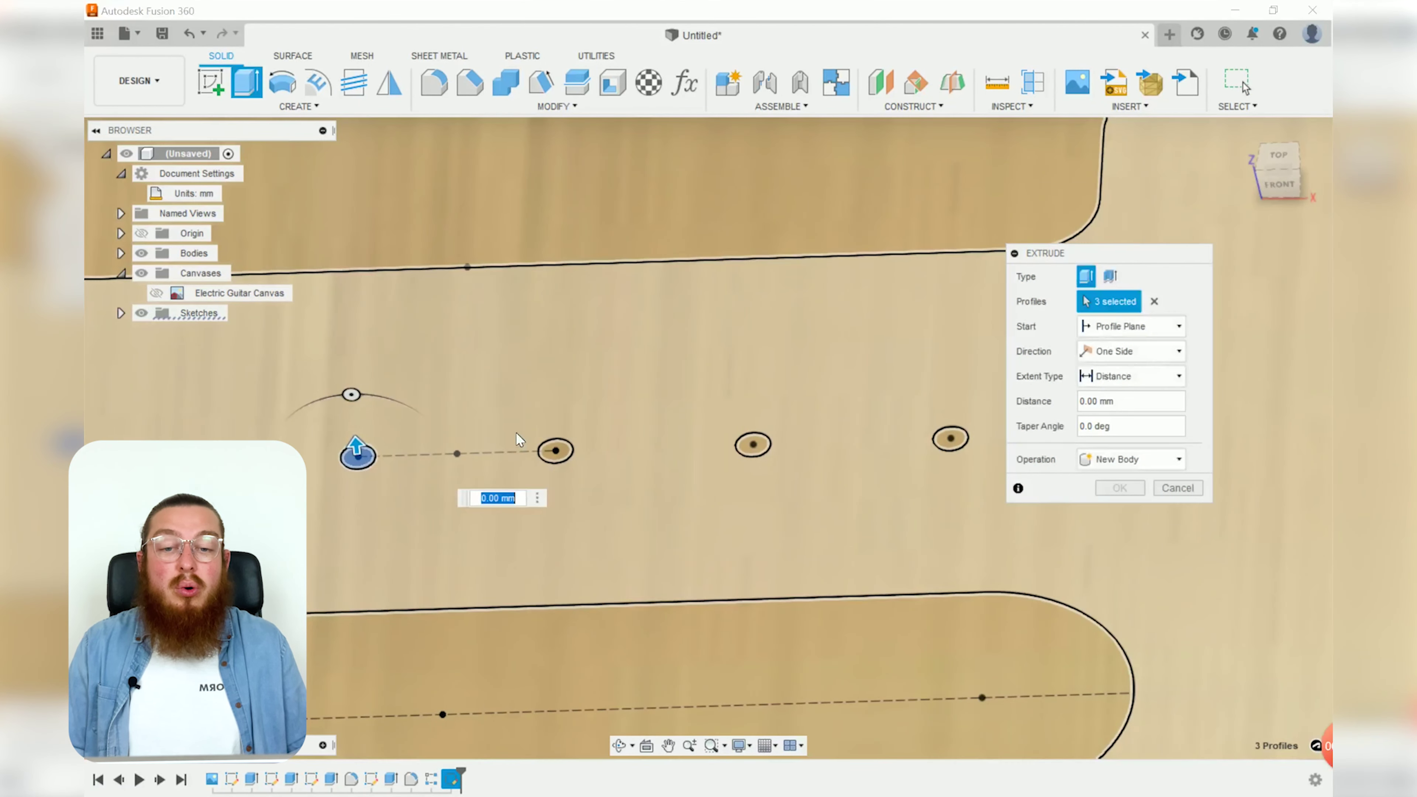
click(554, 450)
click(753, 445)
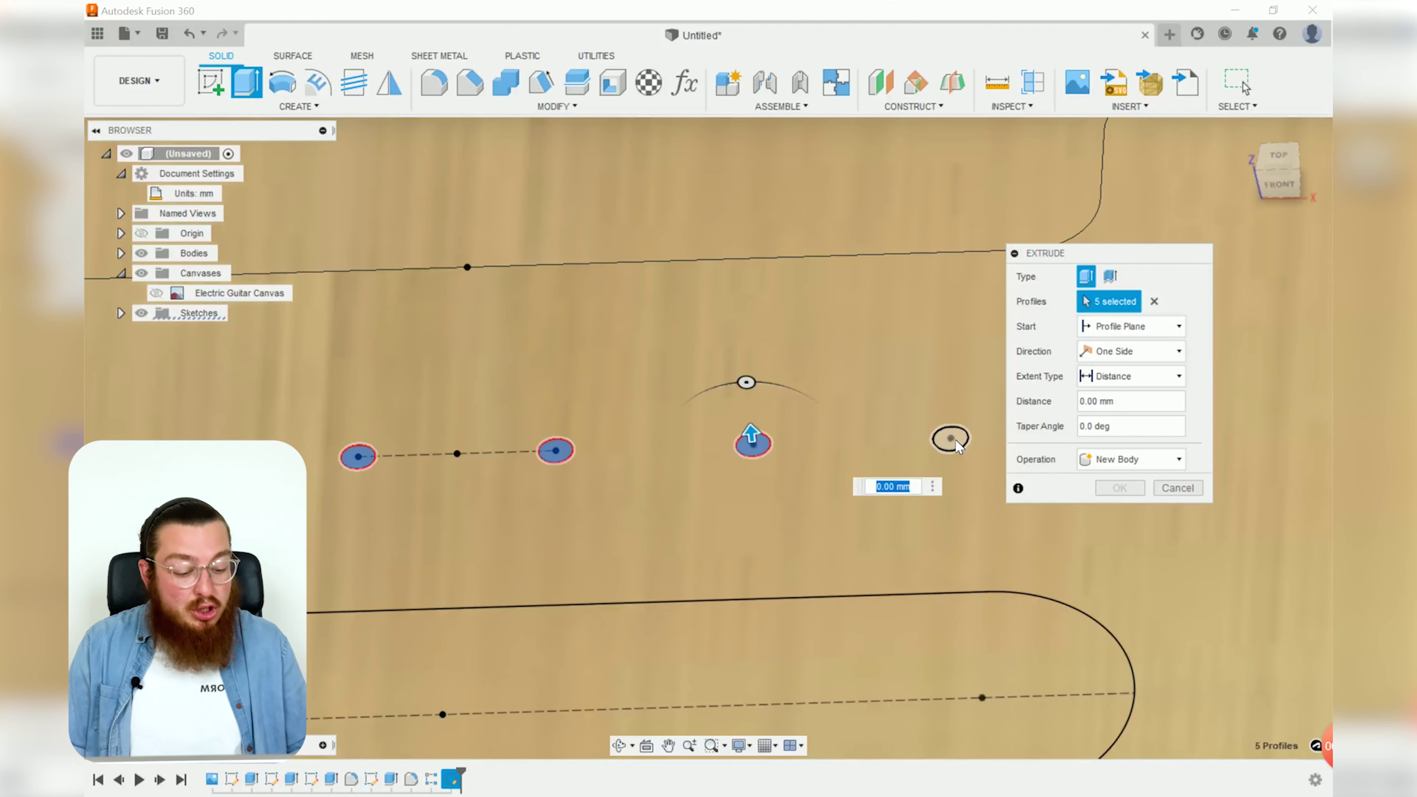
click(950, 437)
text(-15)
scroll(804, 505, down, 5)
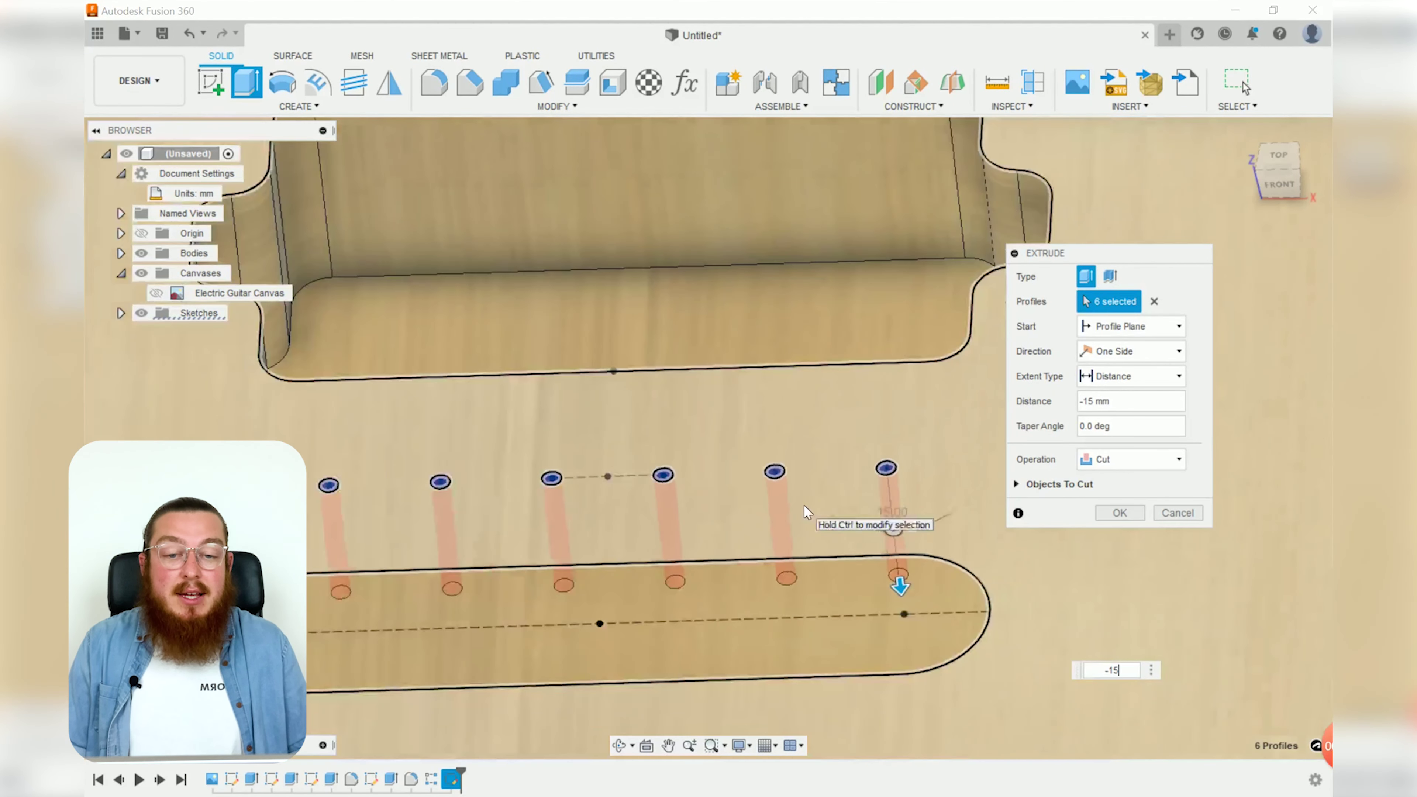
click(1120, 512)
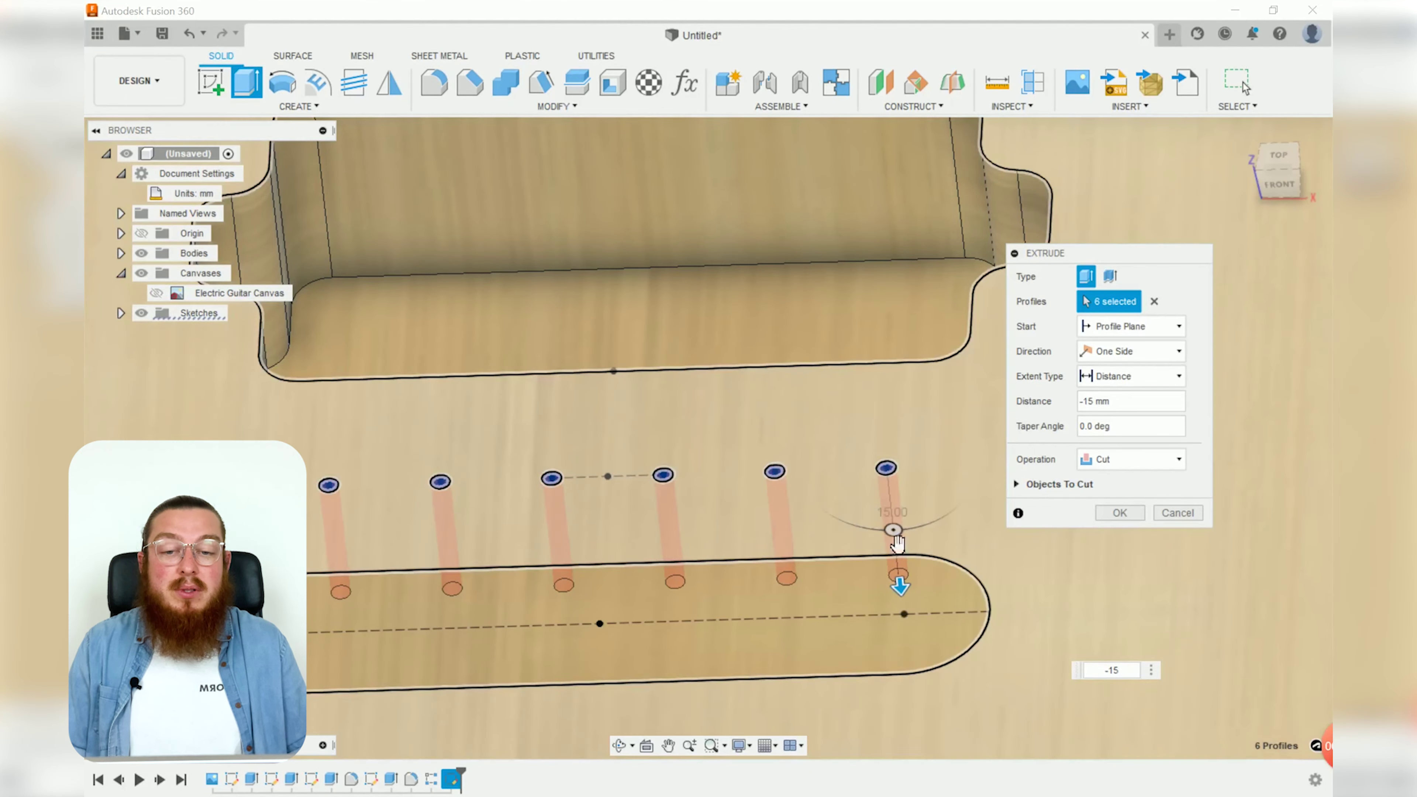
click(1121, 513)
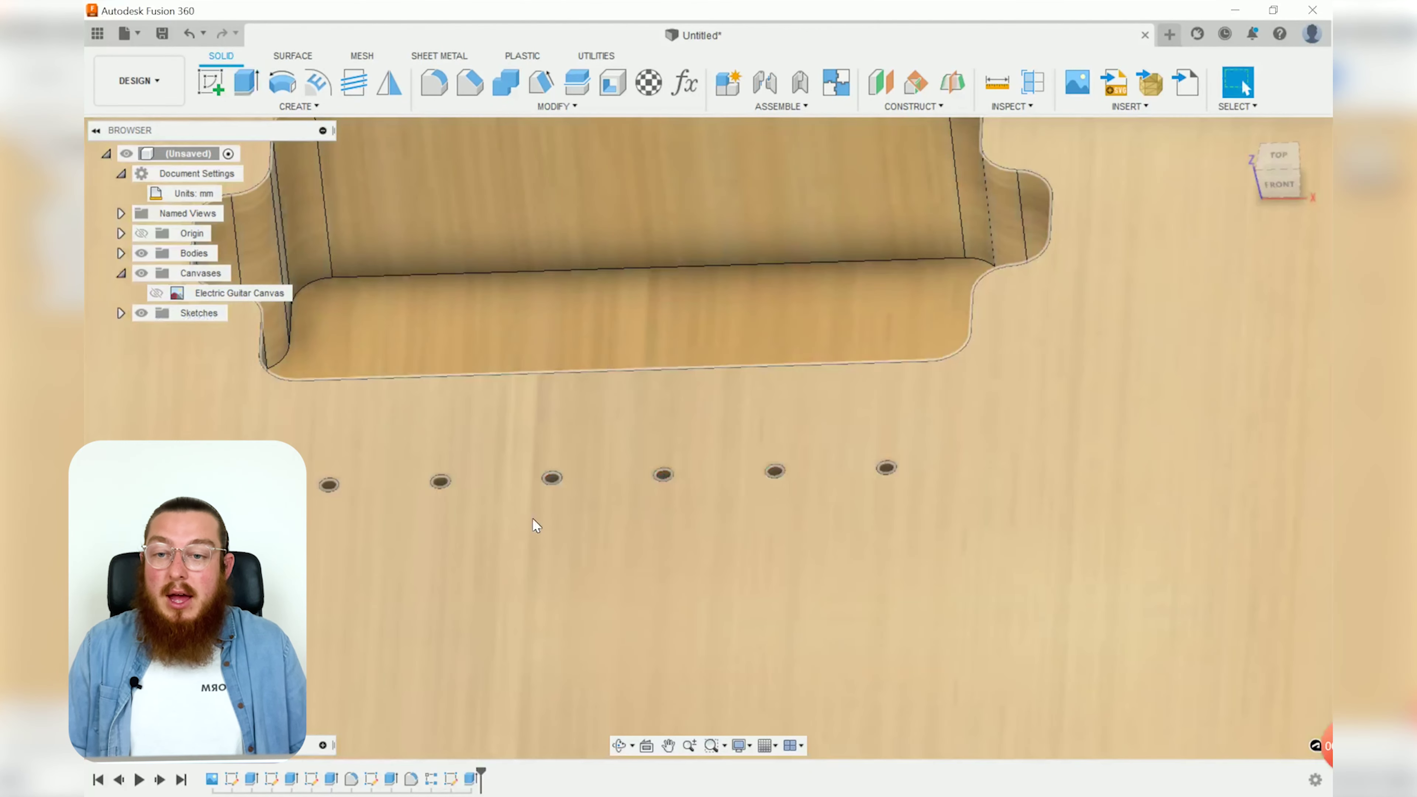
Show Sketch6 and cut its slot profile through the whole body with Extrude, using the extent type All.
scroll(537, 521, down, 3)
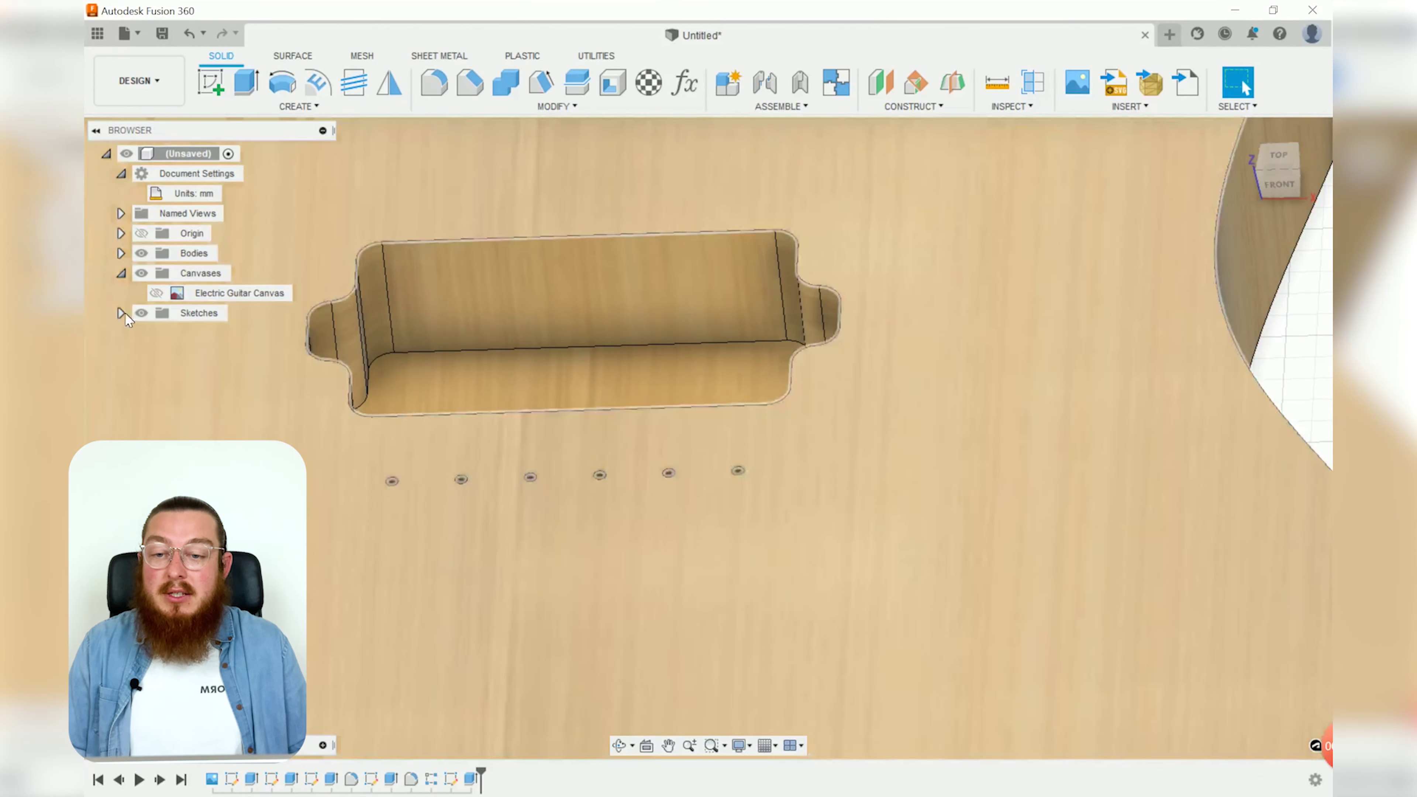
click(120, 313)
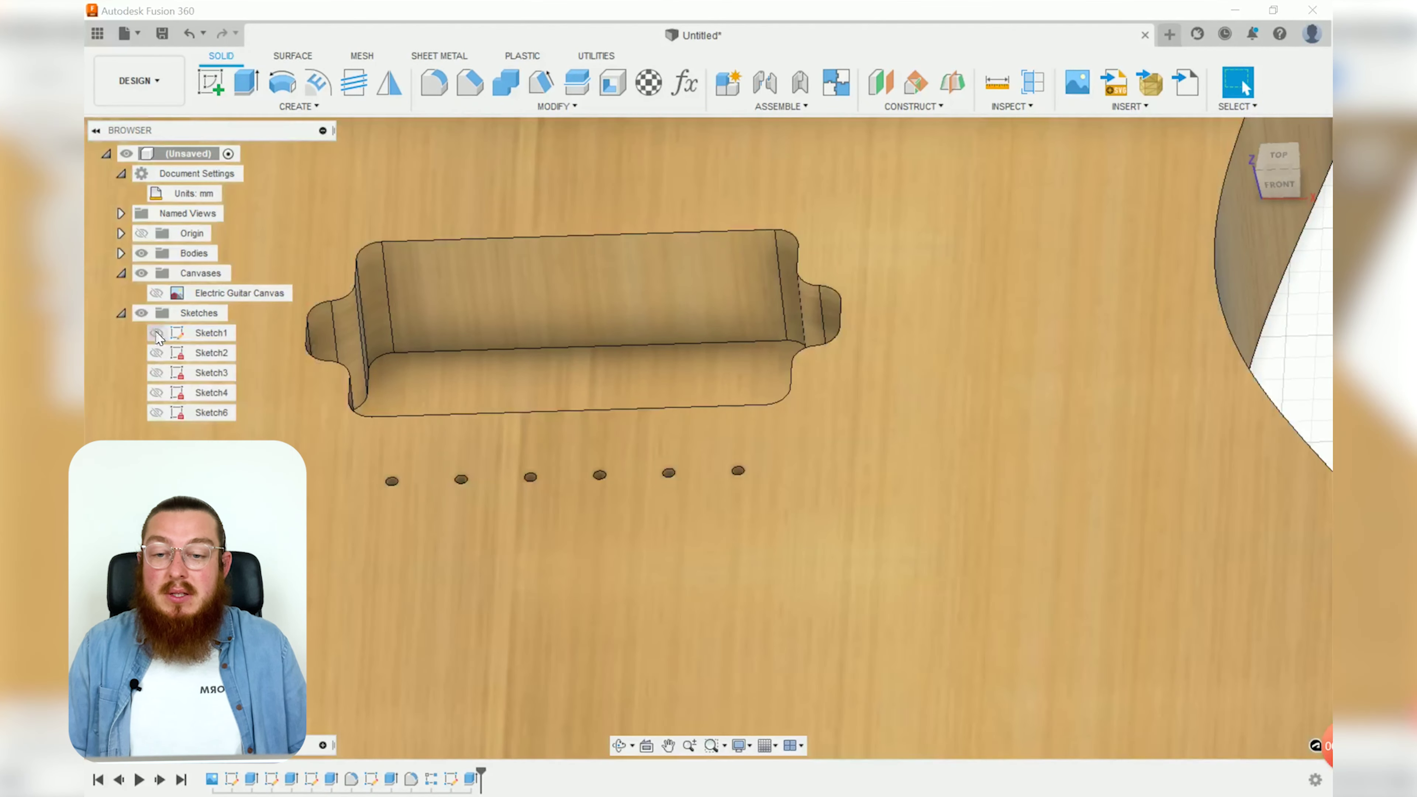
click(156, 413)
click(246, 83)
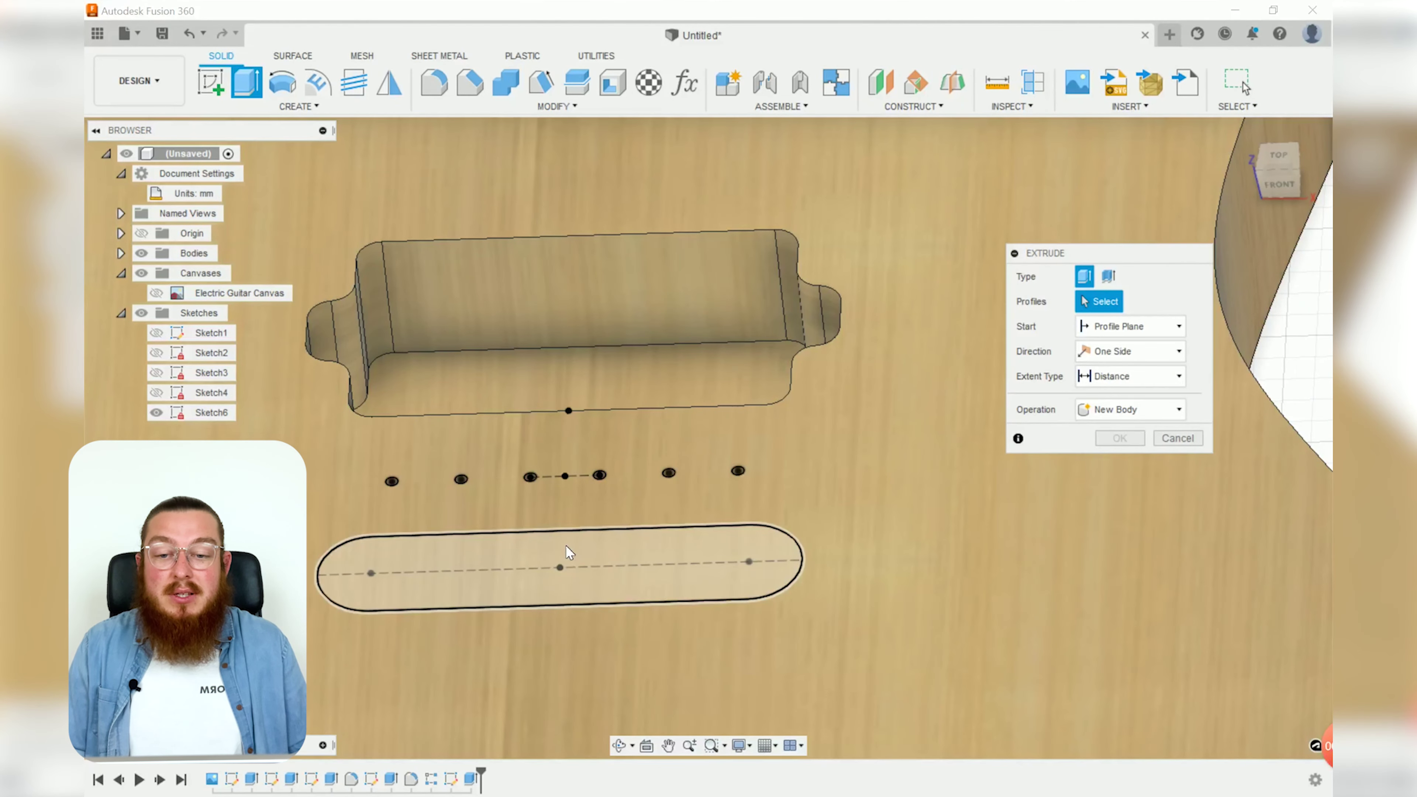
click(567, 551)
drag(560, 563, 574, 690)
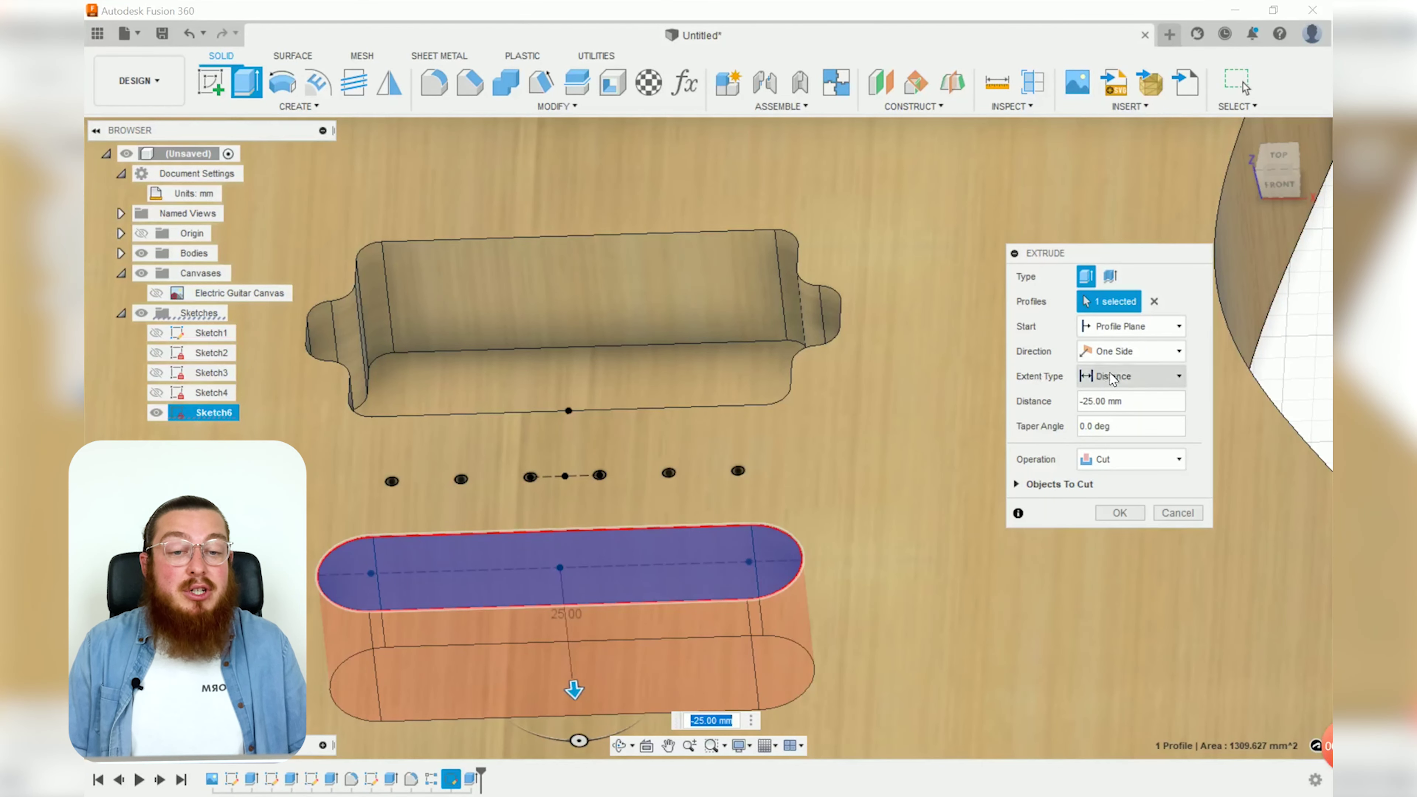
click(1122, 376)
click(1103, 435)
scroll(1092, 519, down, 5)
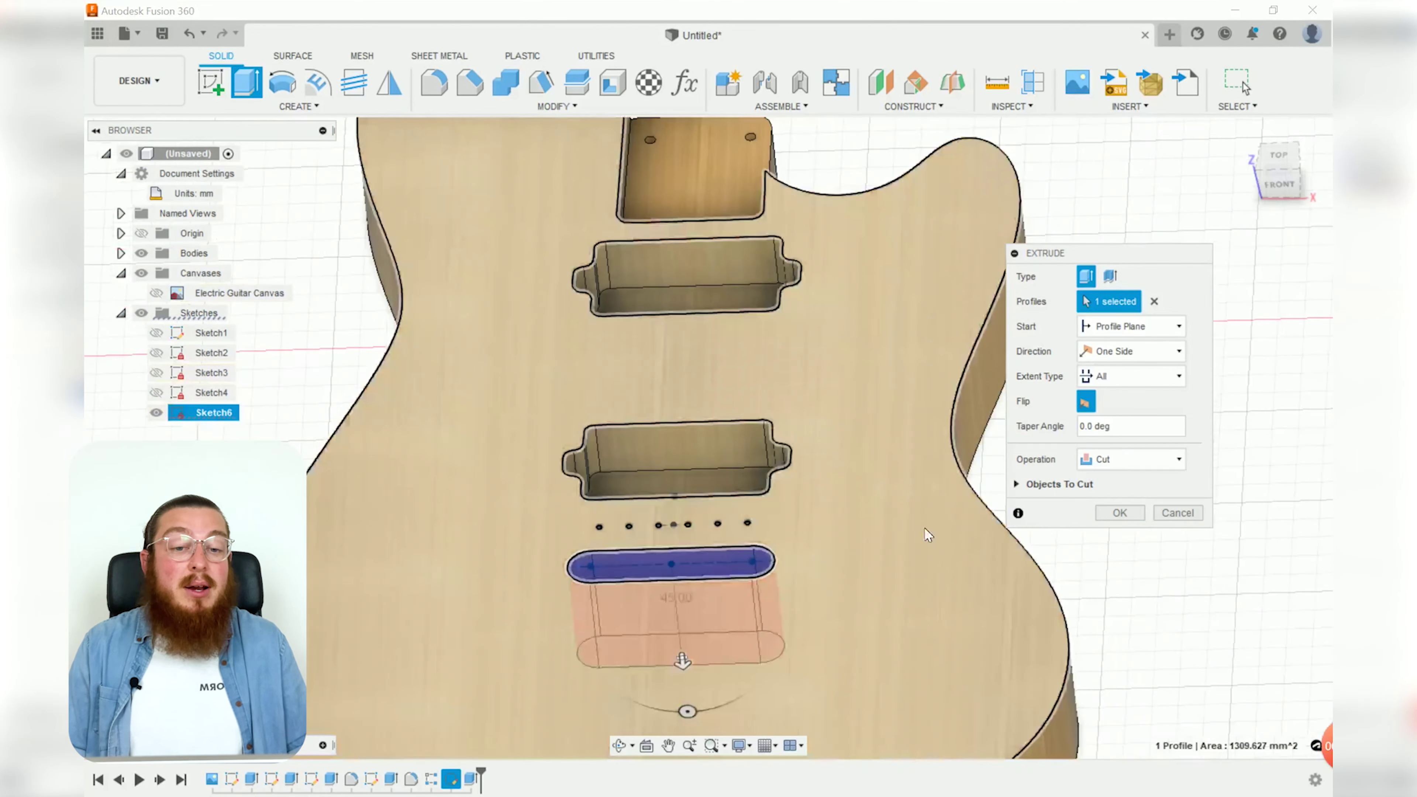
click(1118, 513)
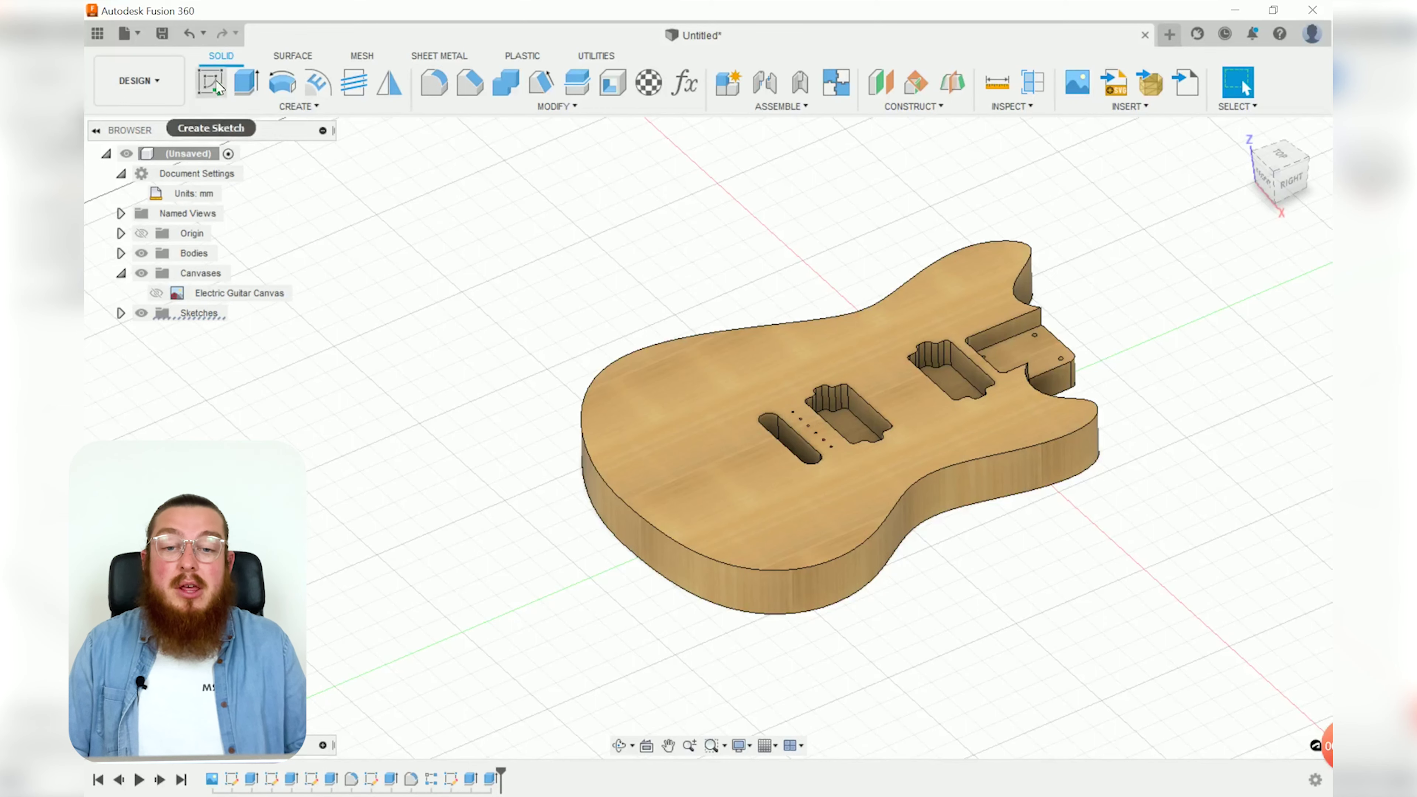
Start a new sketch on the top face of the guitar body.
click(211, 81)
click(681, 471)
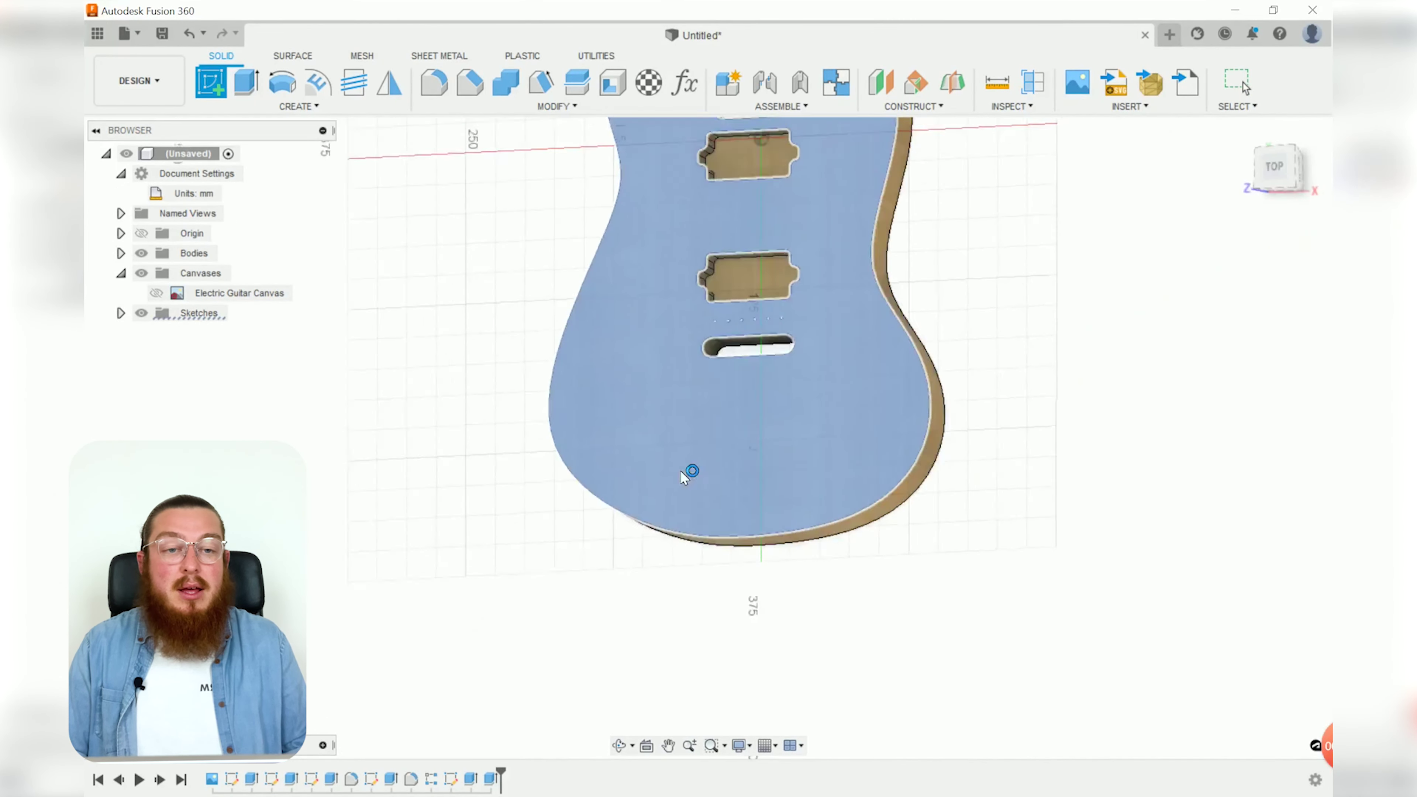
click(1324, 160)
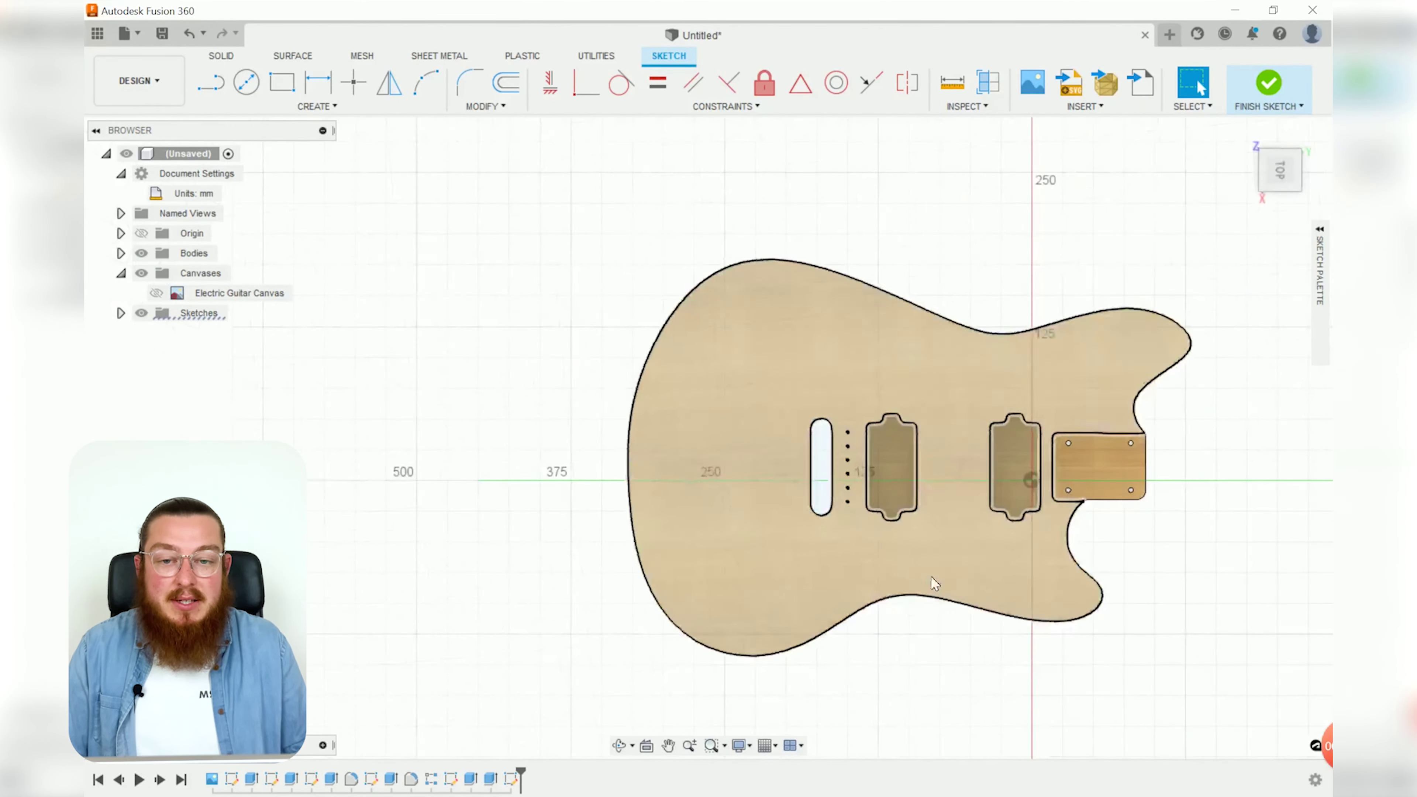
scroll(857, 642, up, 3)
scroll(742, 547, down, 1)
Sketch four circles of different sizes for the controls on the lower half of the body, beside the bridge slot.
key(c)
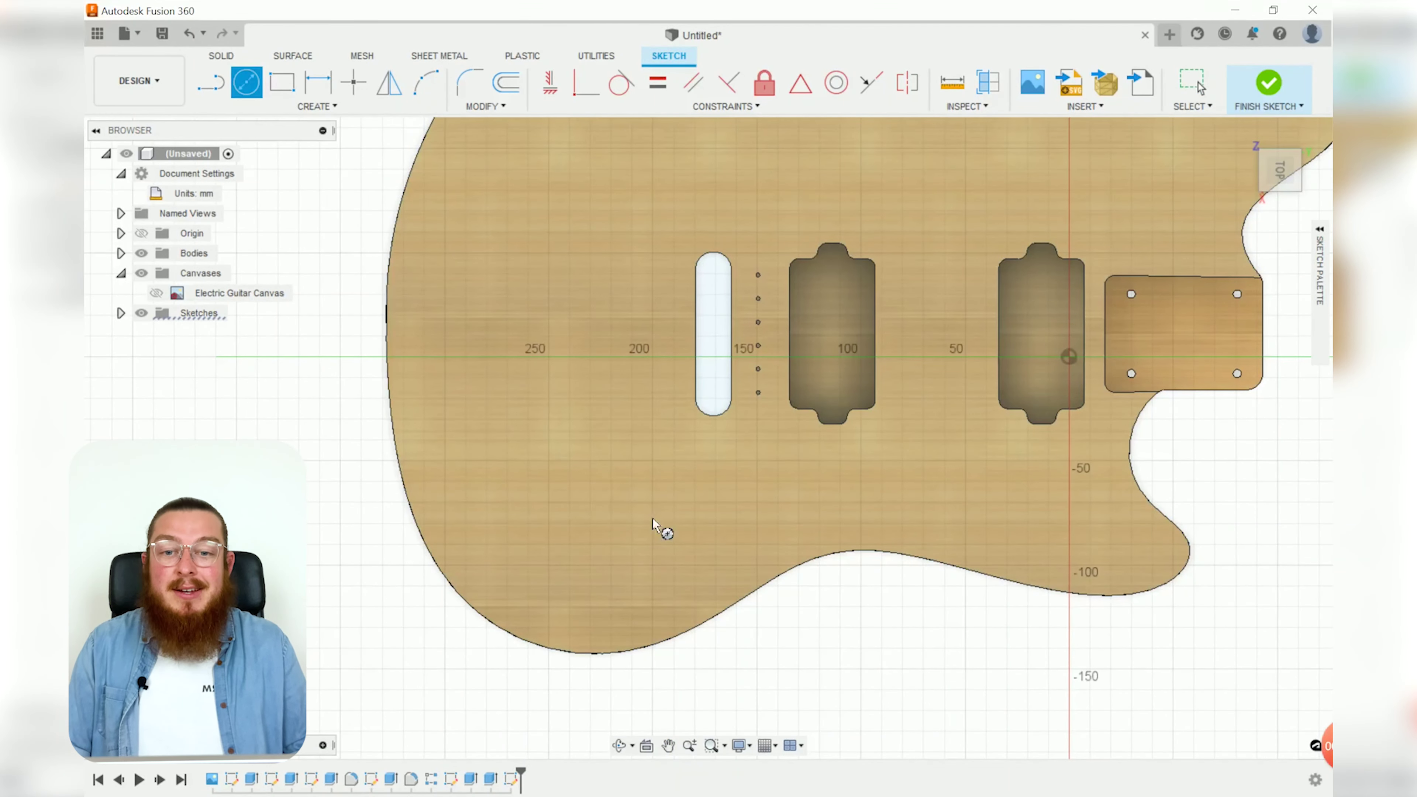
click(611, 460)
click(548, 523)
click(572, 527)
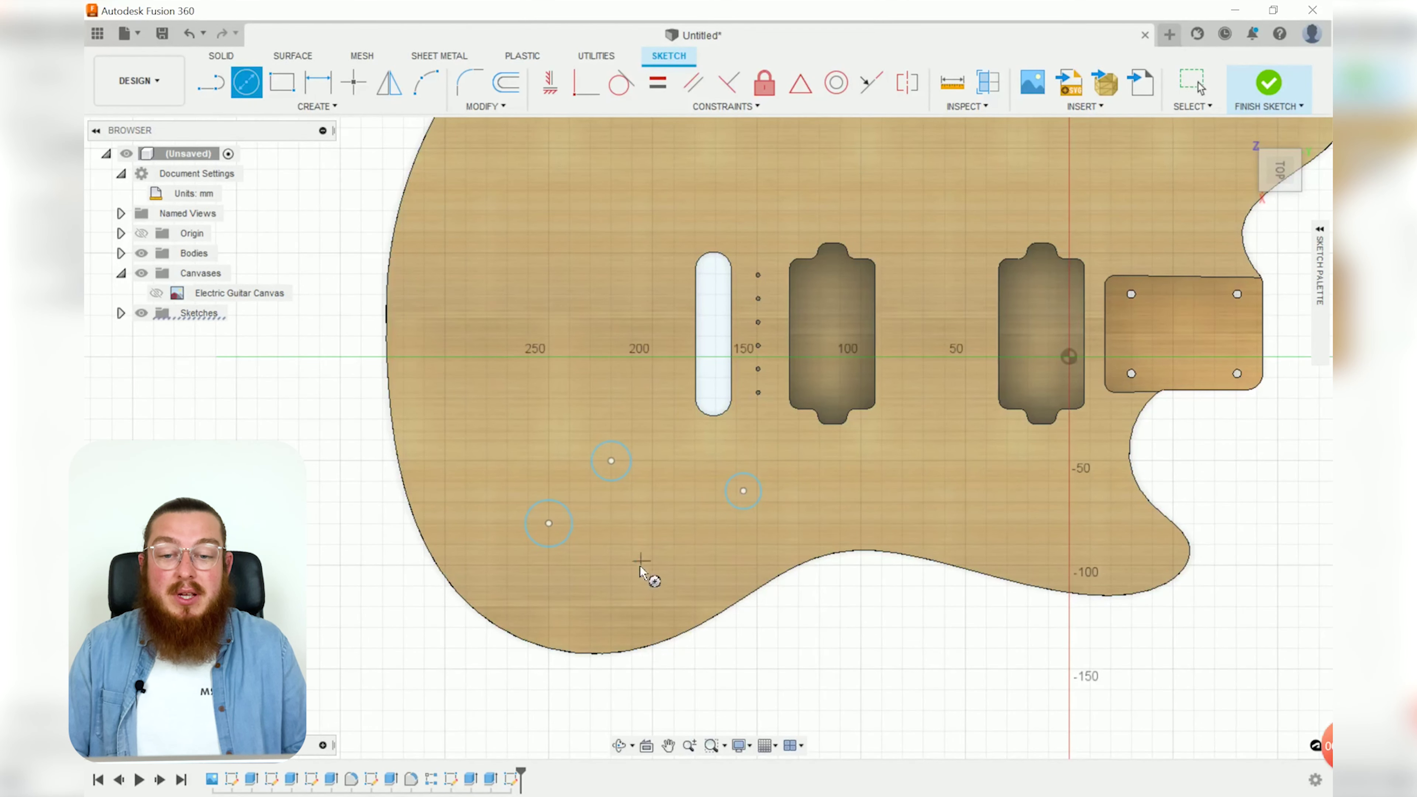
click(633, 586)
click(641, 594)
key(Escape)
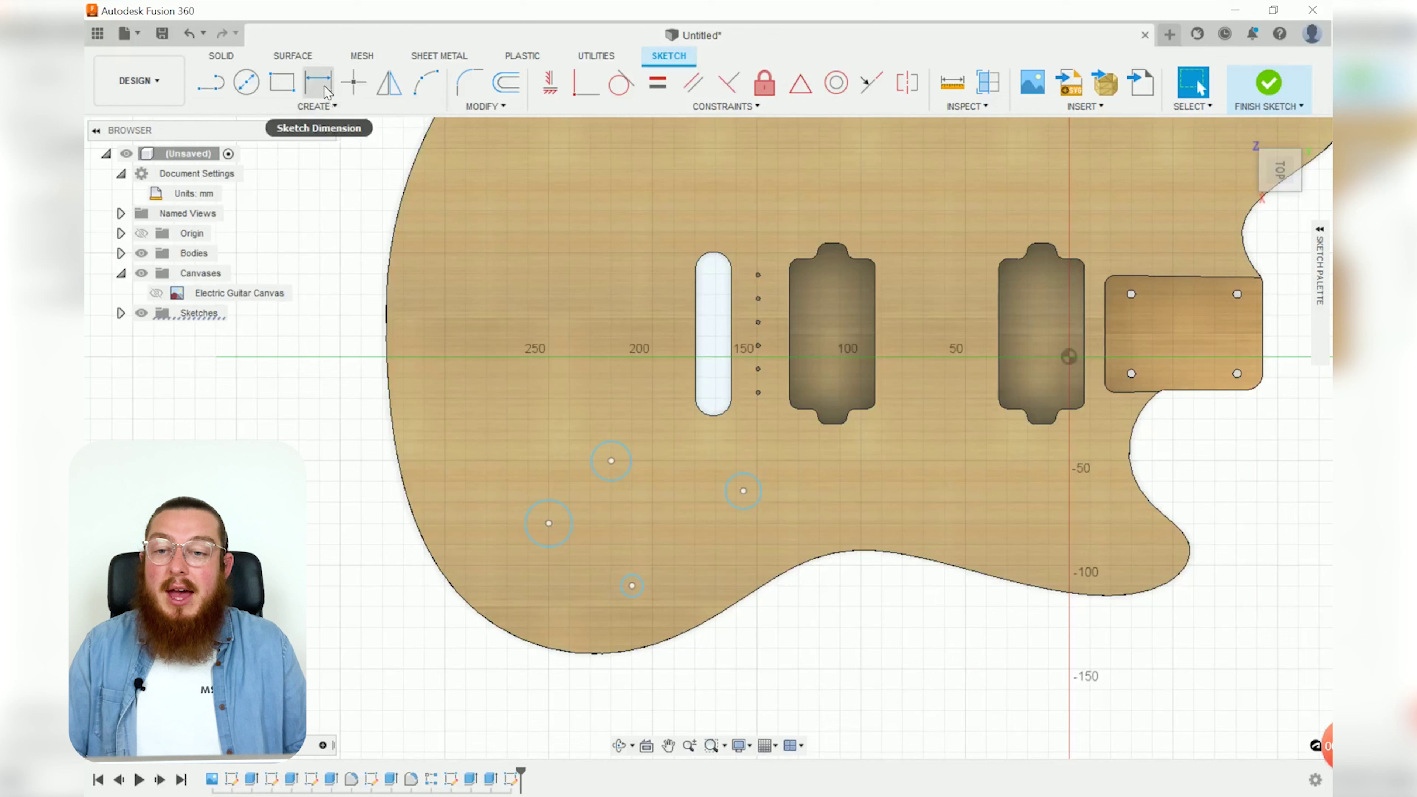
Draw a diagonal center-to-center slot between the circle nearest the pickup cavity and the smallest circle.
click(317, 106)
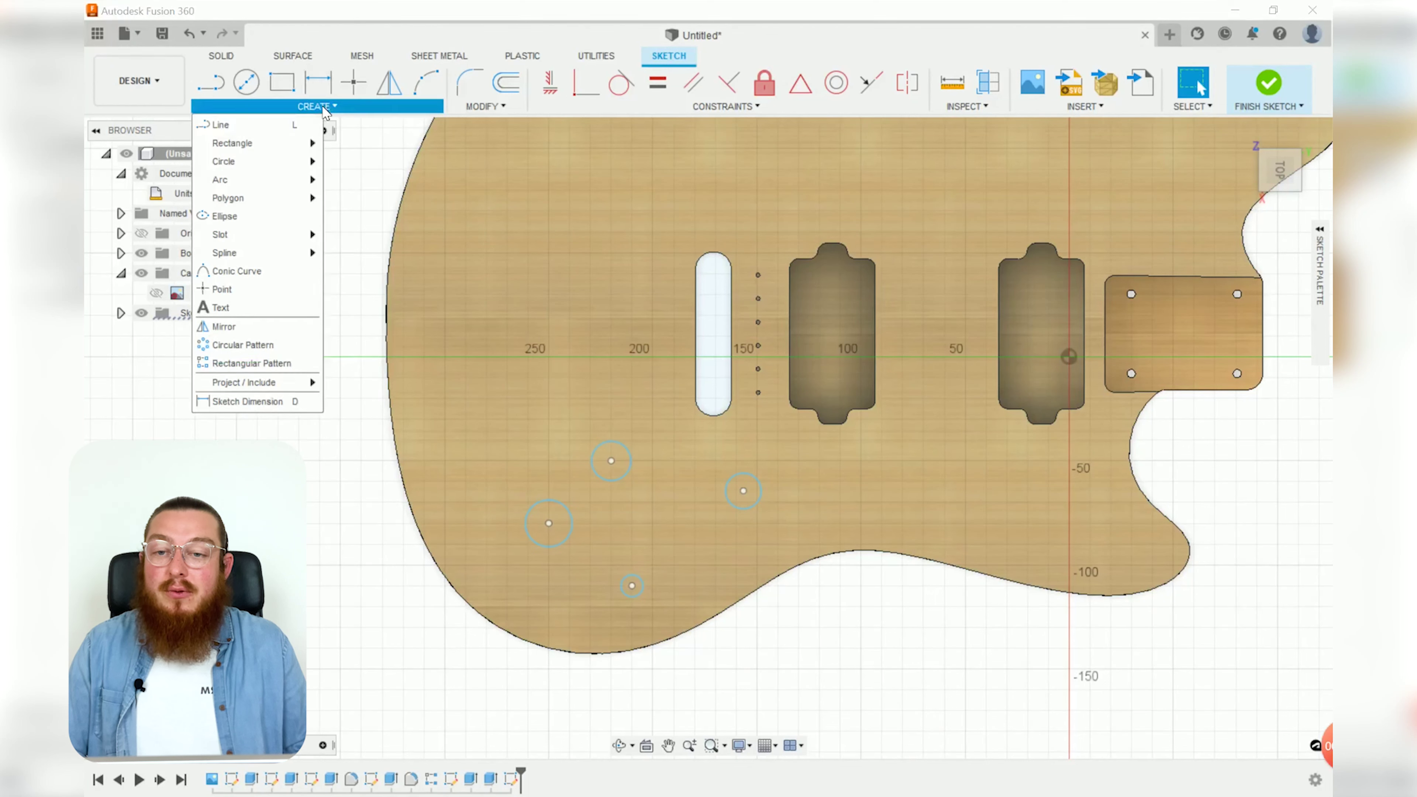
mouse_move(231, 234)
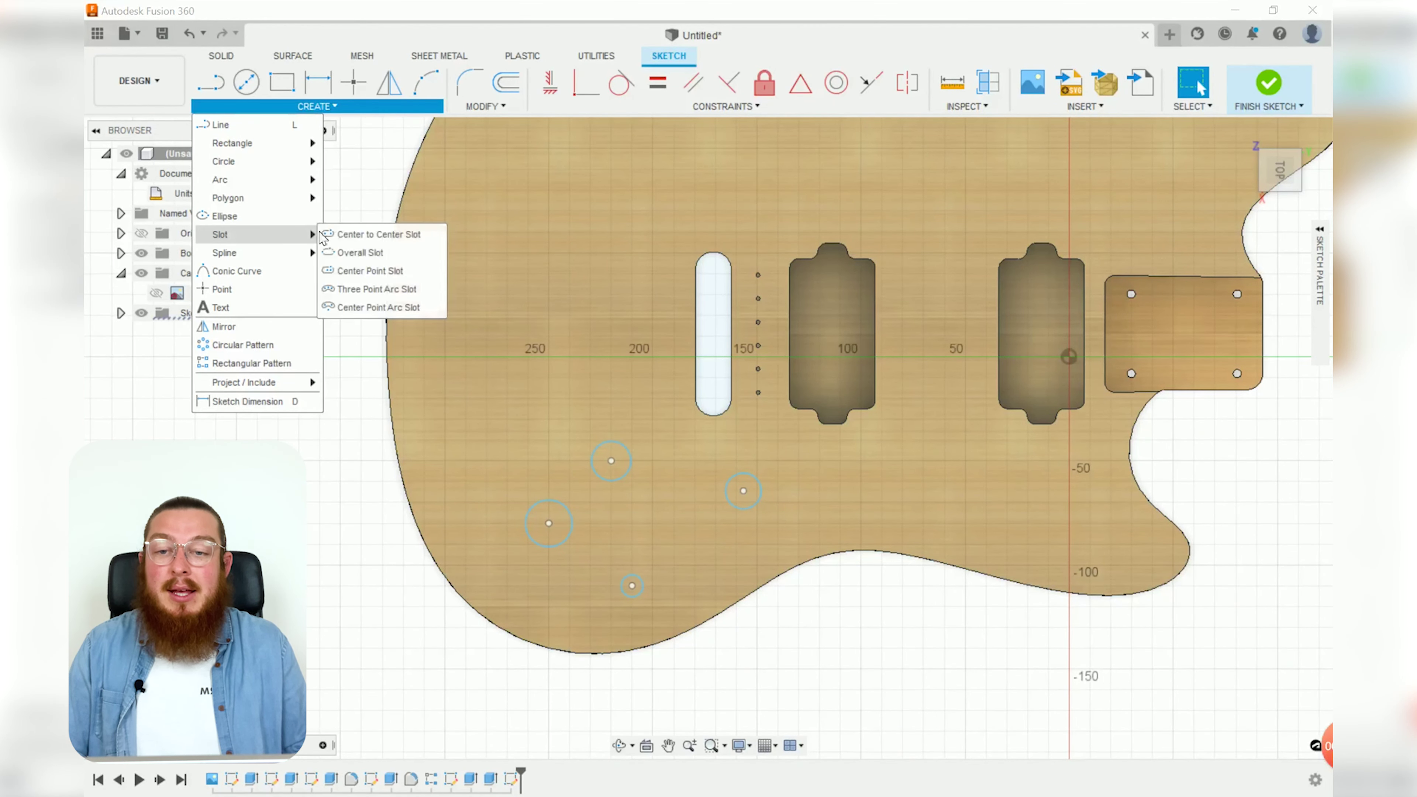
click(369, 235)
scroll(716, 587, up, 5)
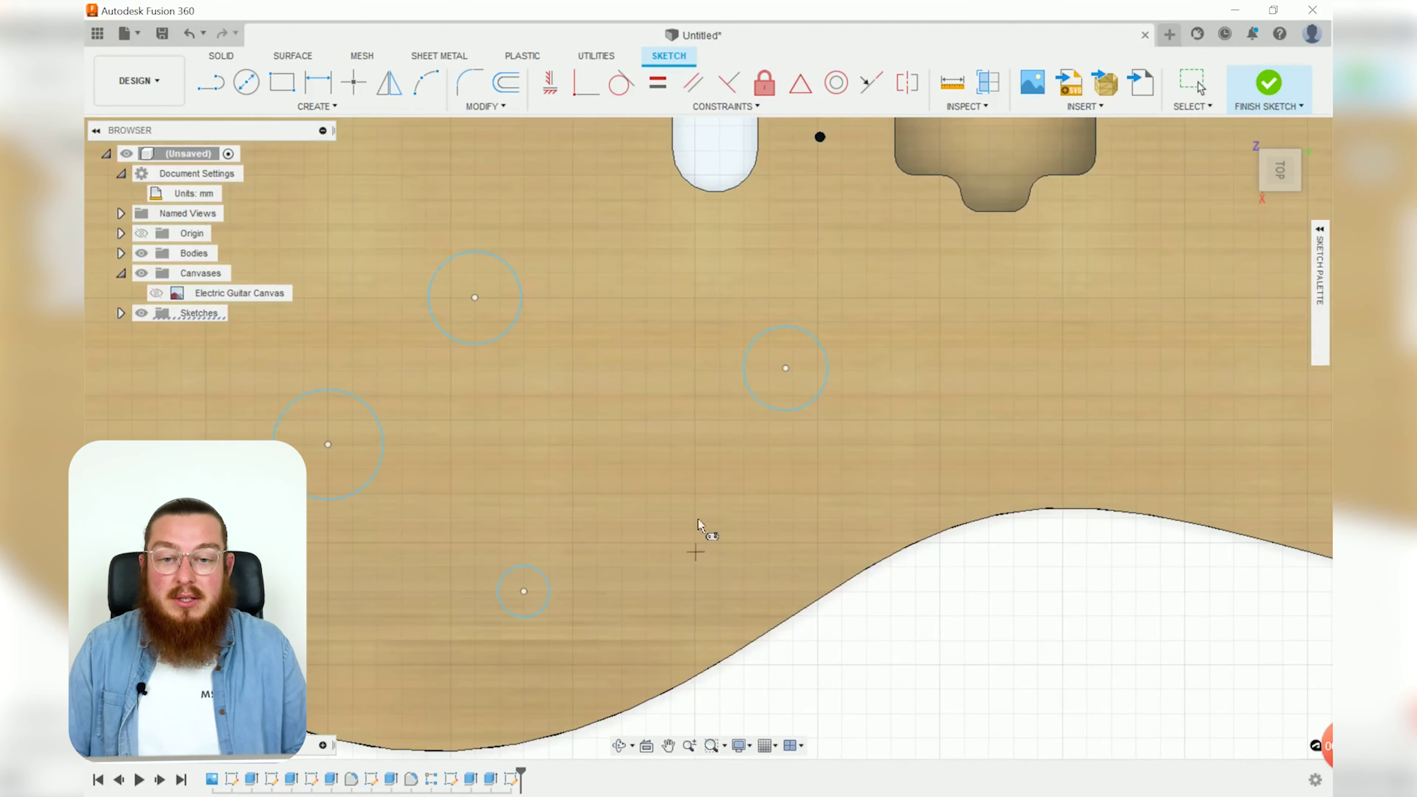
click(719, 420)
click(585, 563)
click(599, 589)
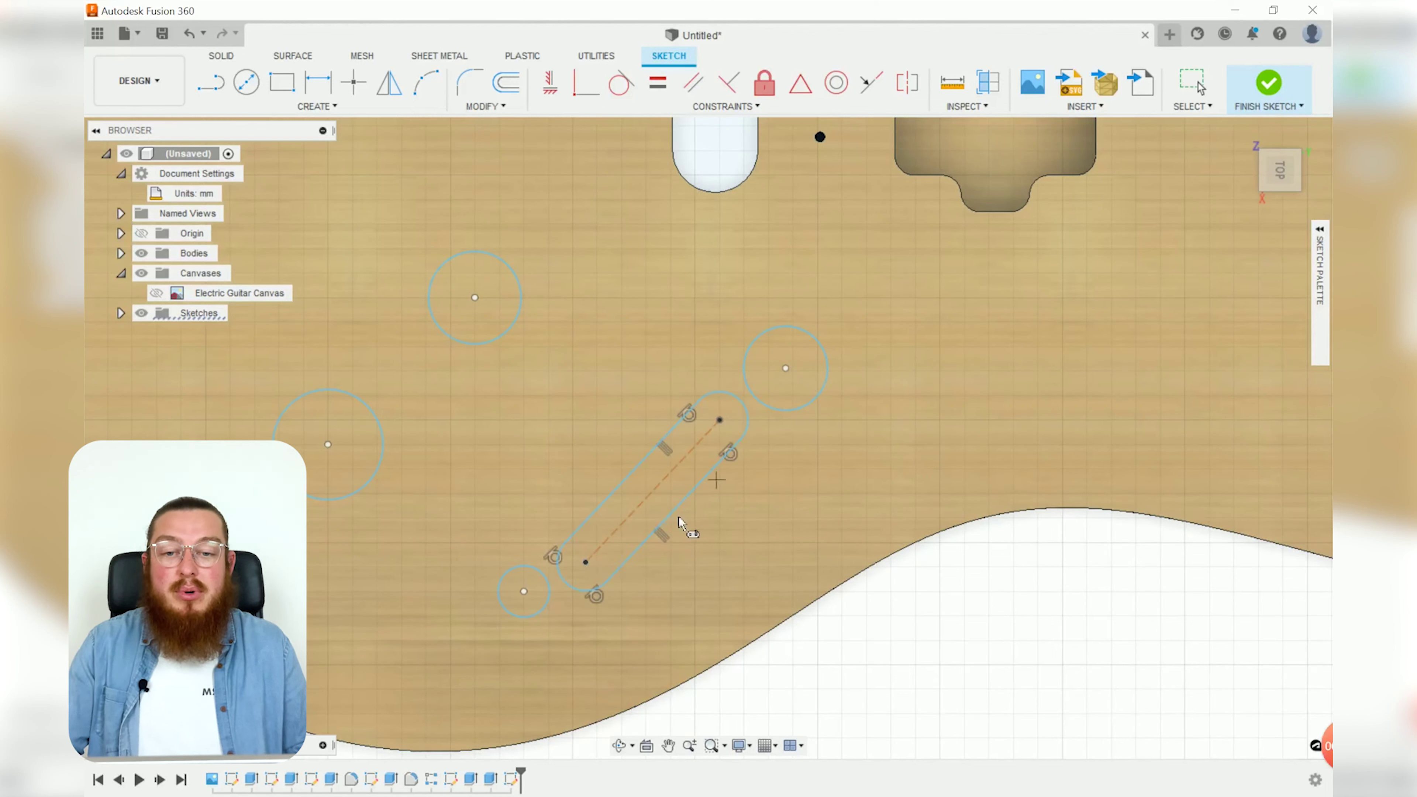
Constrain the two control circles to equal size, and do the same for the two circles at the switch slot's ends.
key(Escape)
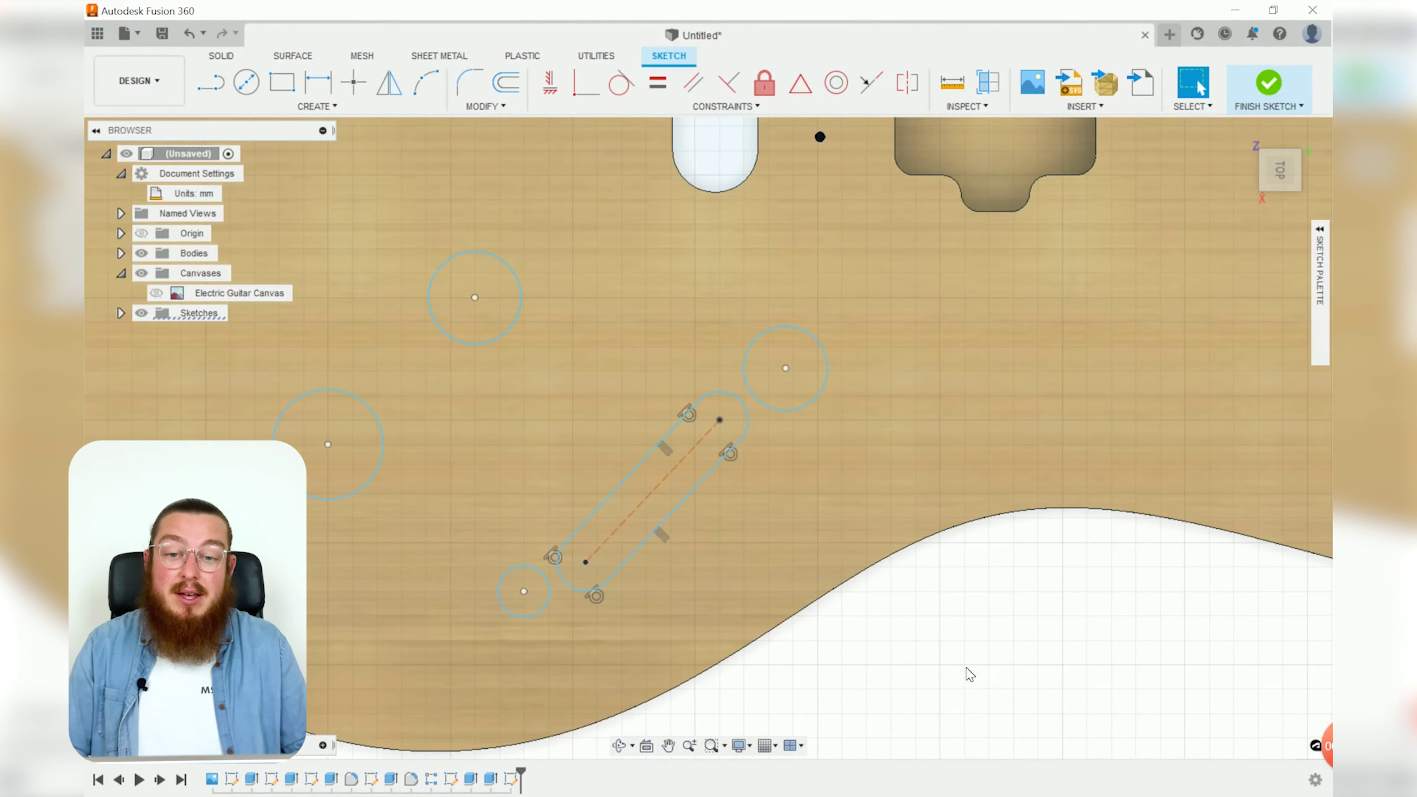
scroll(958, 655, down, 3)
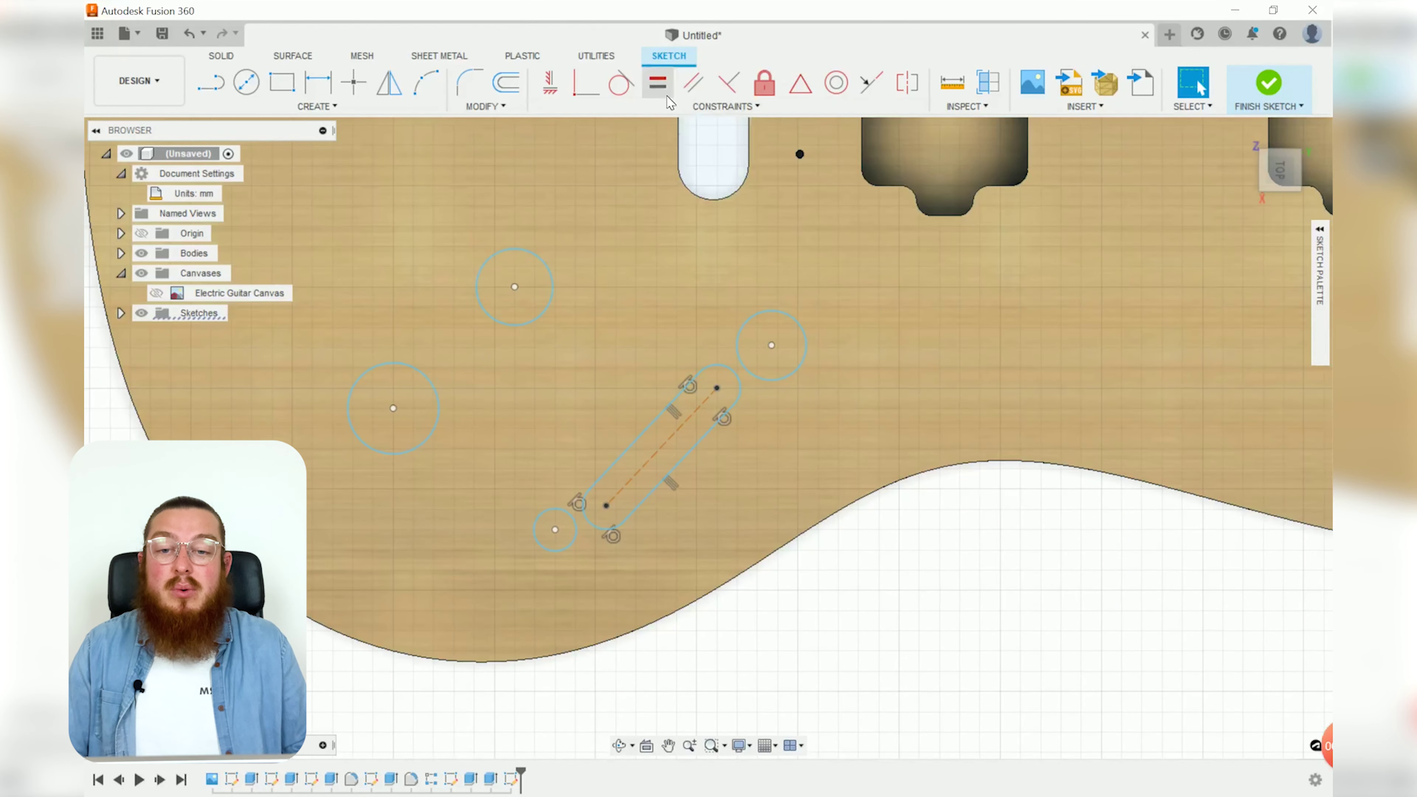
click(657, 83)
click(525, 248)
click(426, 375)
click(747, 370)
click(563, 510)
Apply Coincident constraints so both slot-end circle centres lie in line with the switch slot's centreline.
click(587, 83)
click(771, 345)
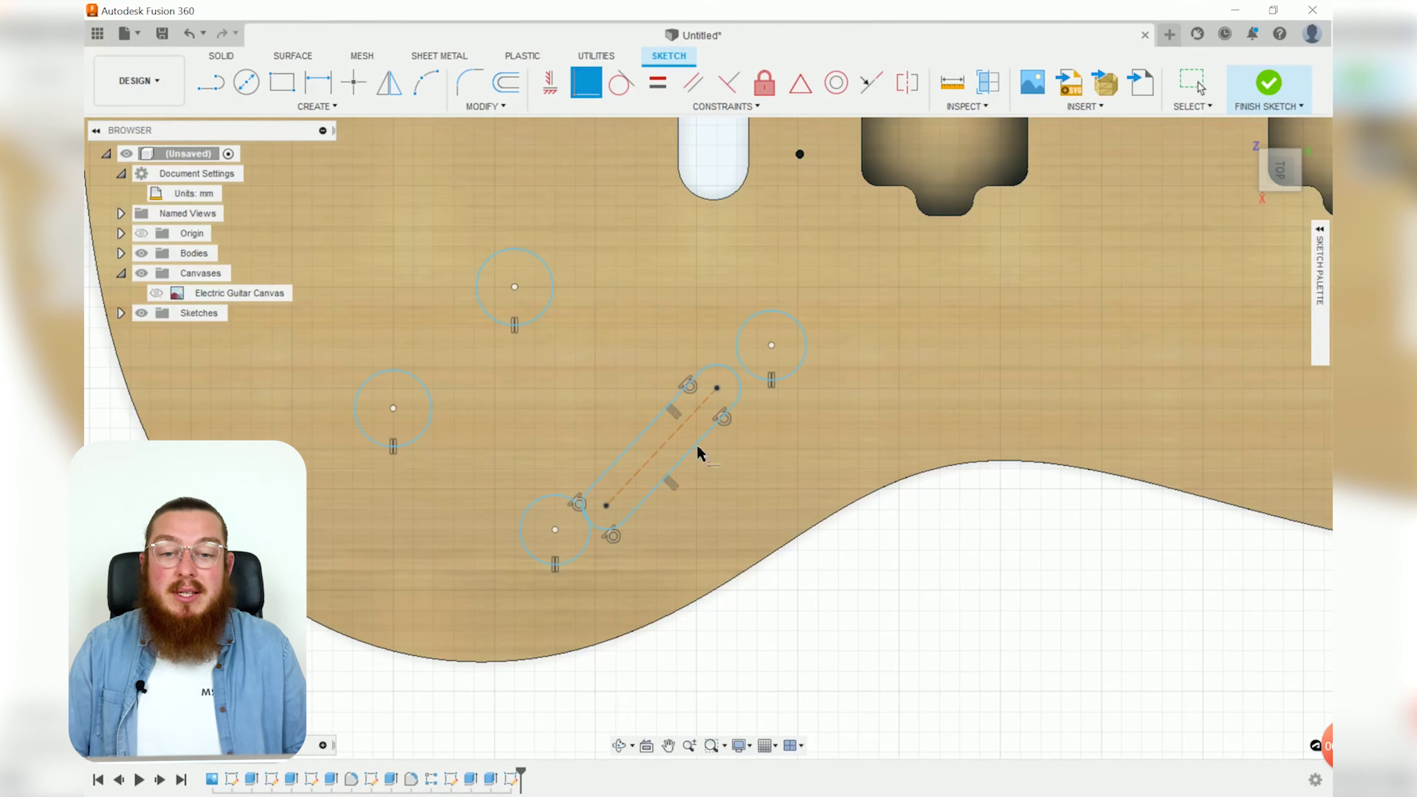
click(692, 421)
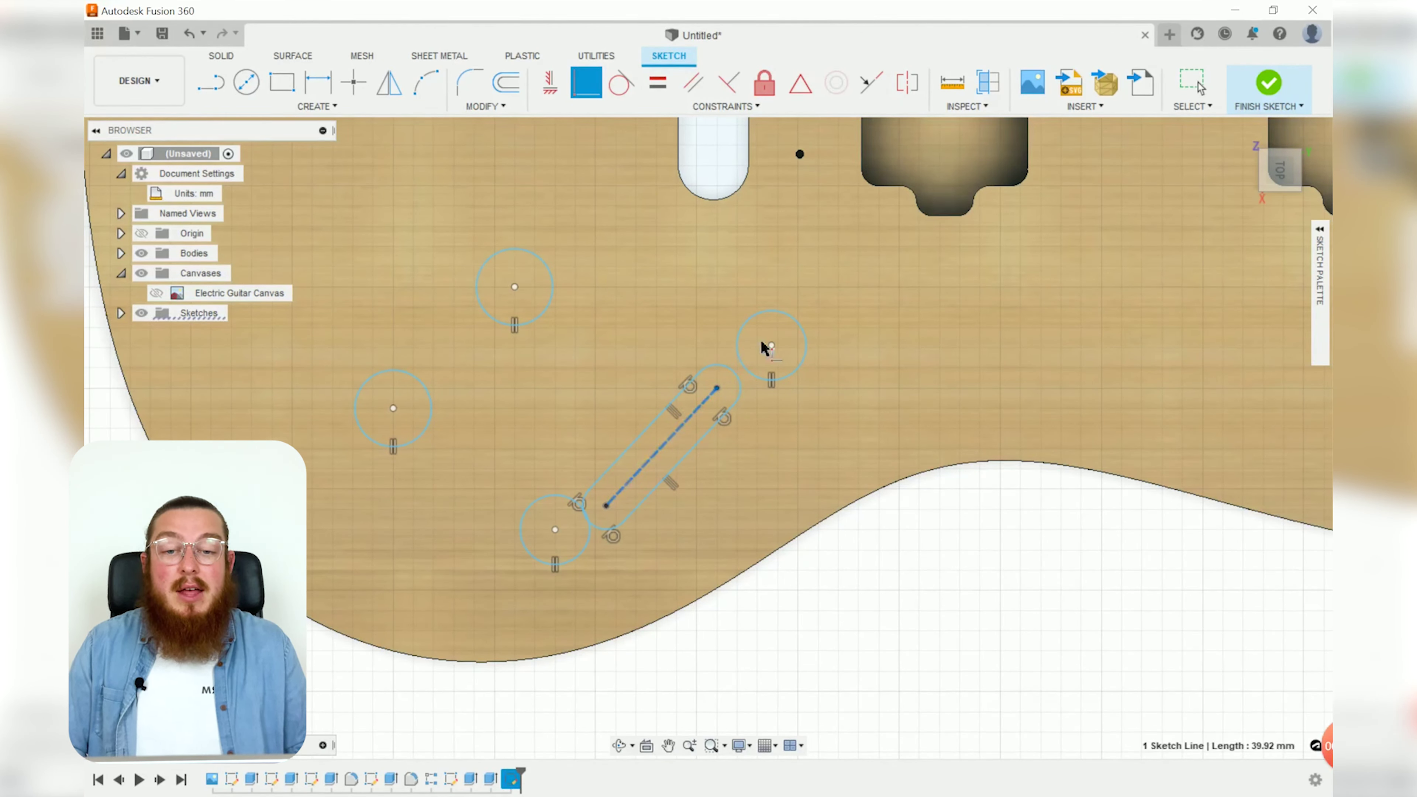
click(772, 346)
click(648, 464)
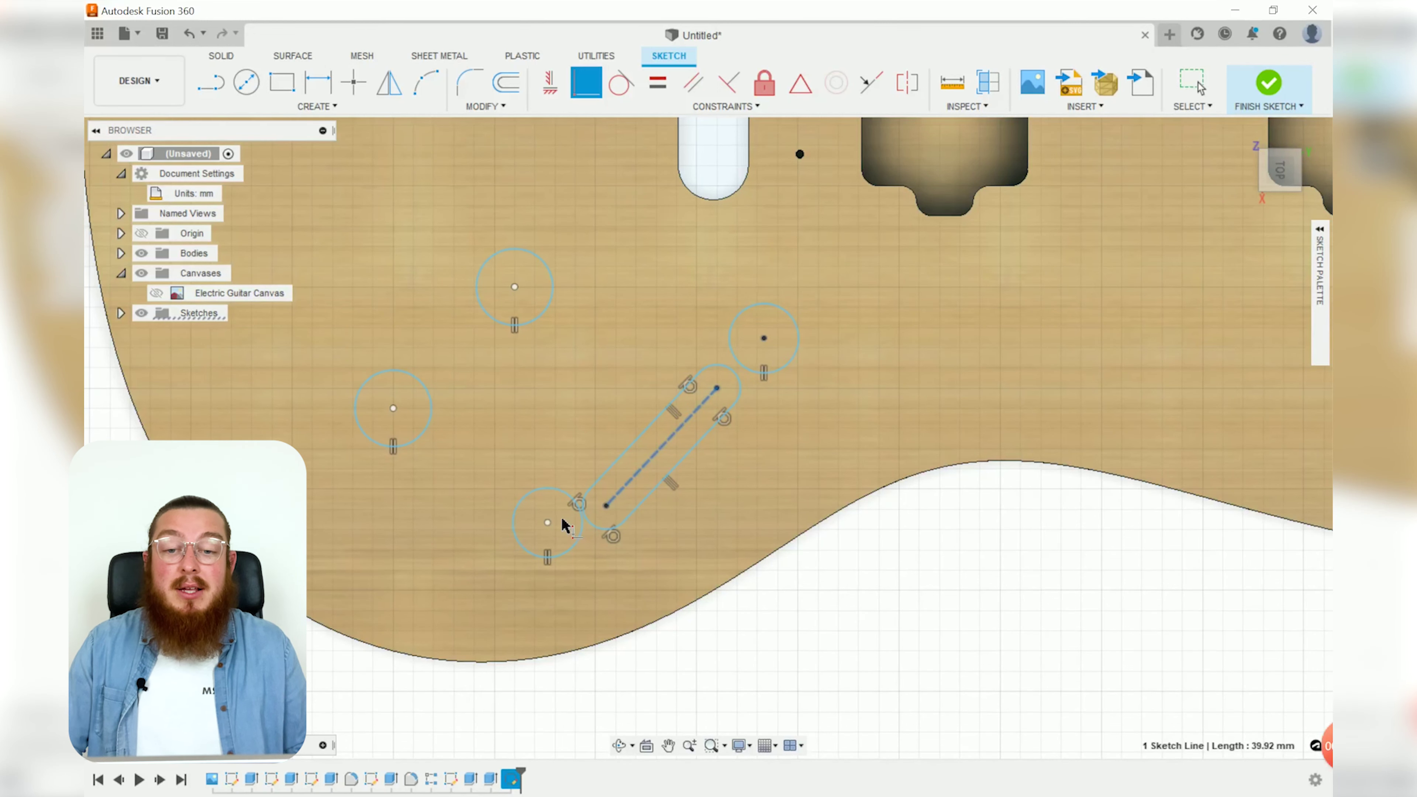
click(547, 522)
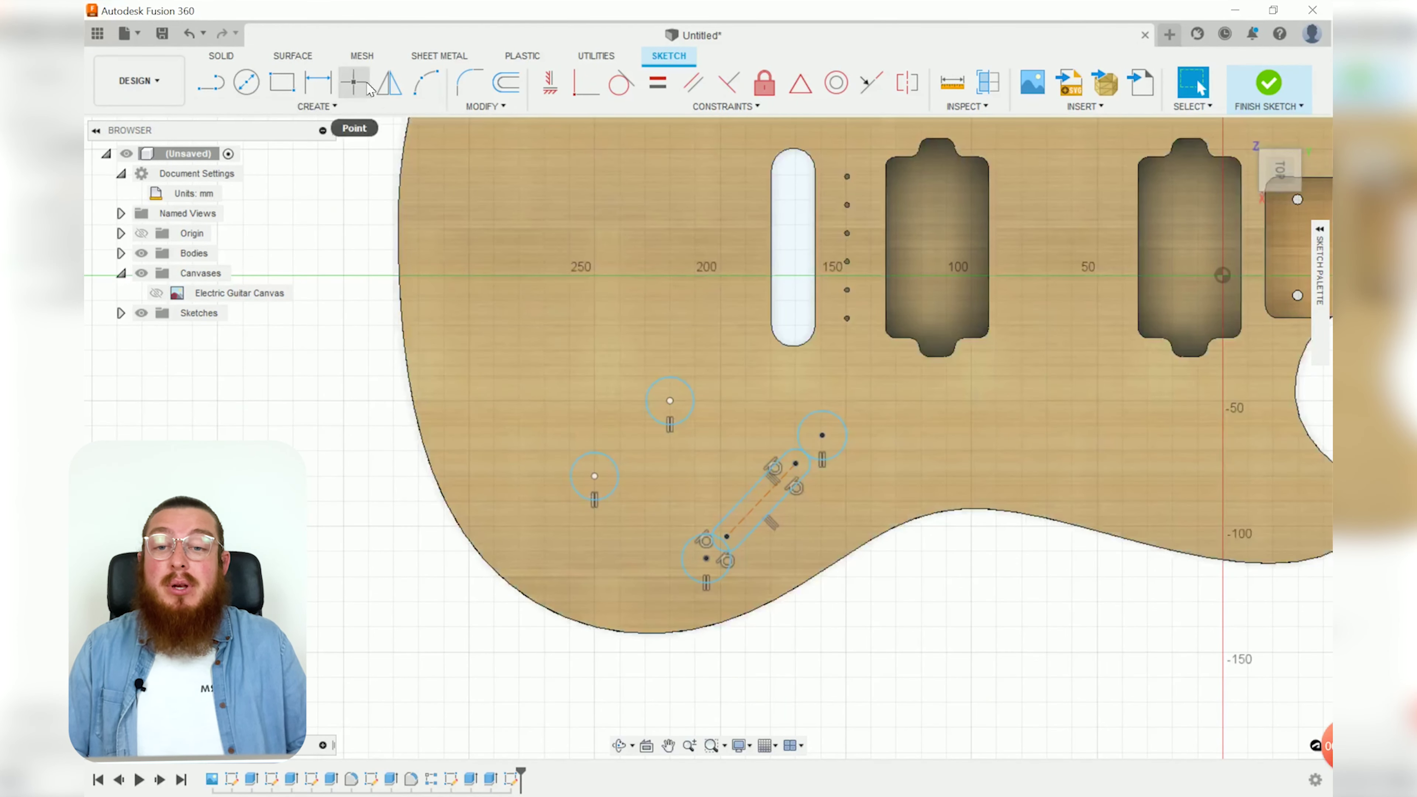
Place a sketch point at the midpoint of the bridge slot's long edge facing away from the pickups.
click(355, 83)
scroll(779, 222, up, 2)
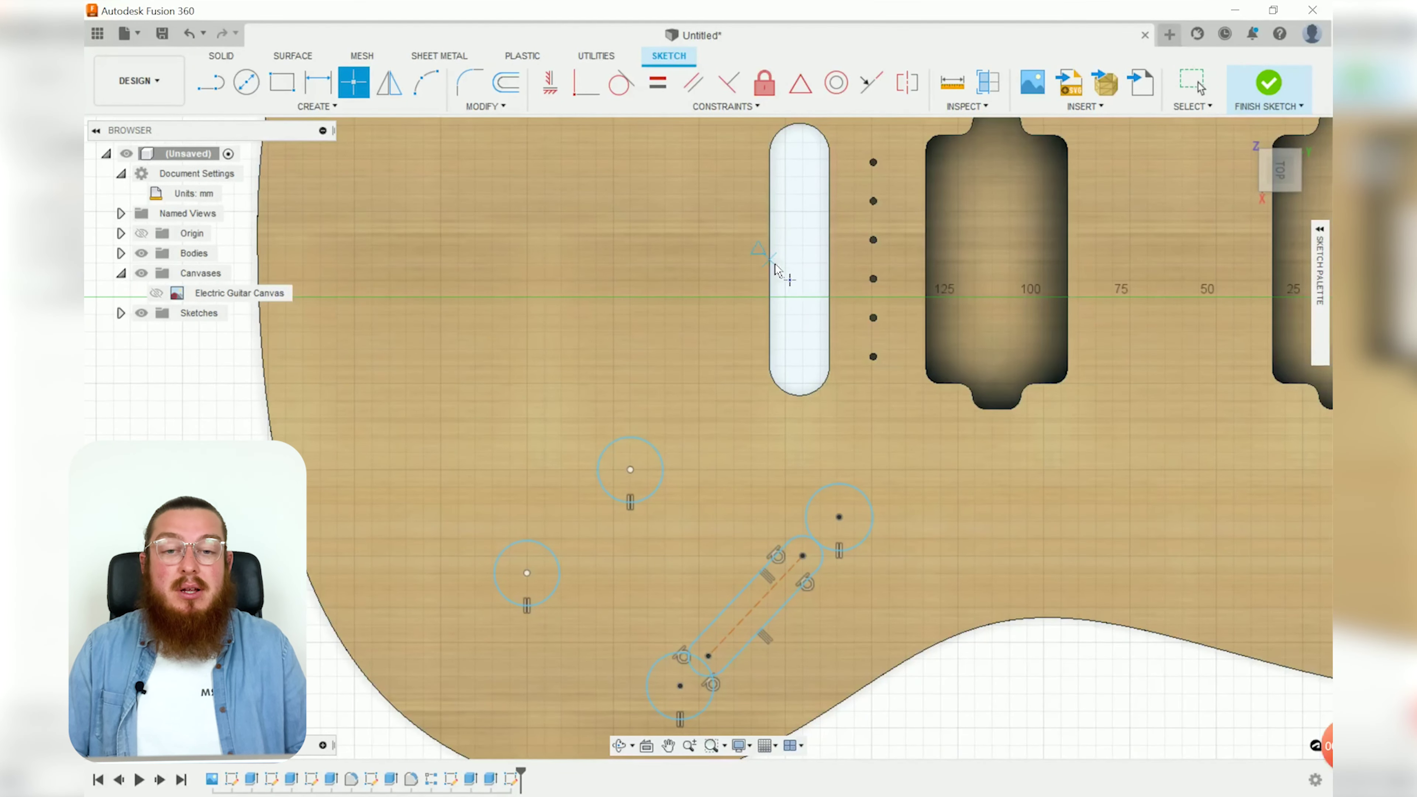
key(Escape)
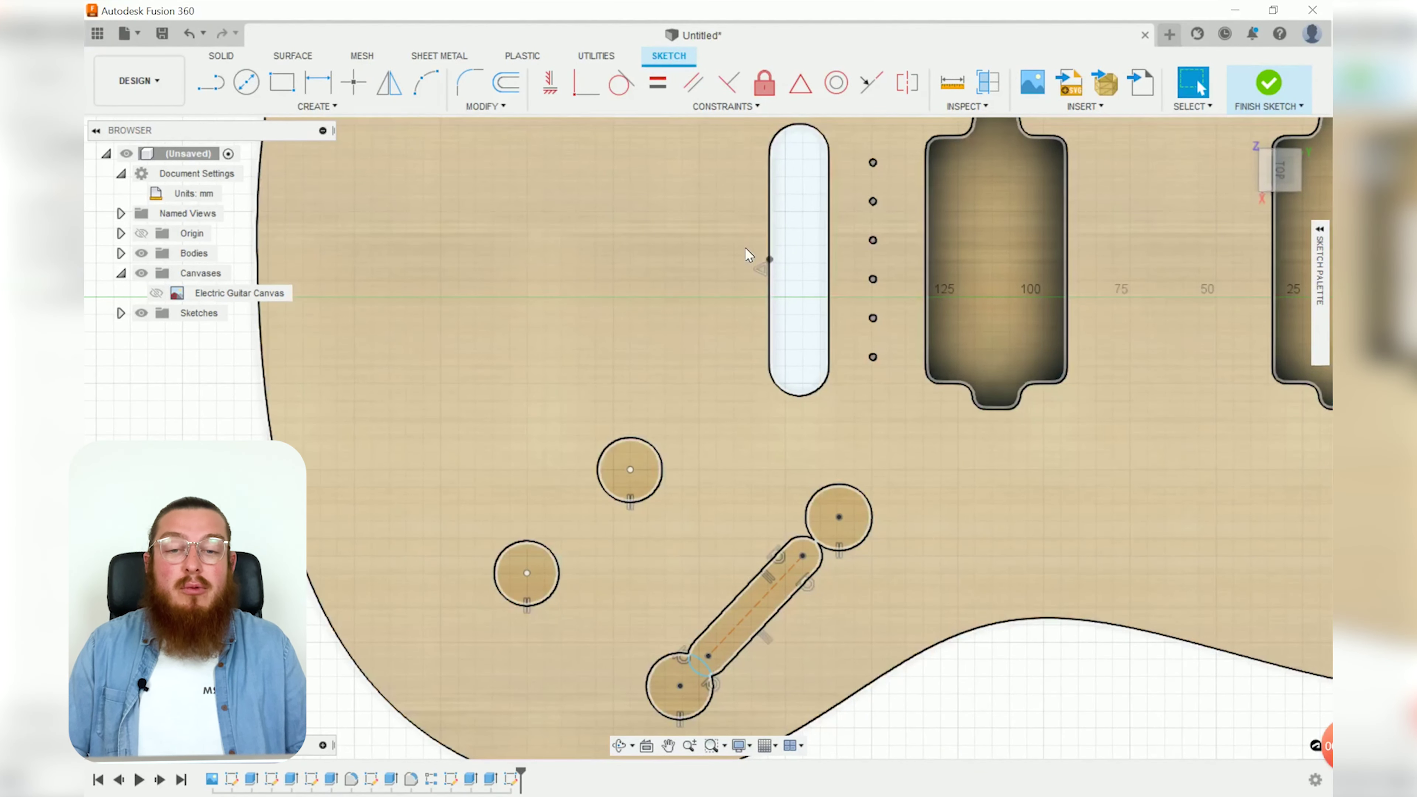
Align the centre of the switch circle nearest the bridge slot vertically with the new midpoint using the Horizontal/Vertical constraint.
click(551, 83)
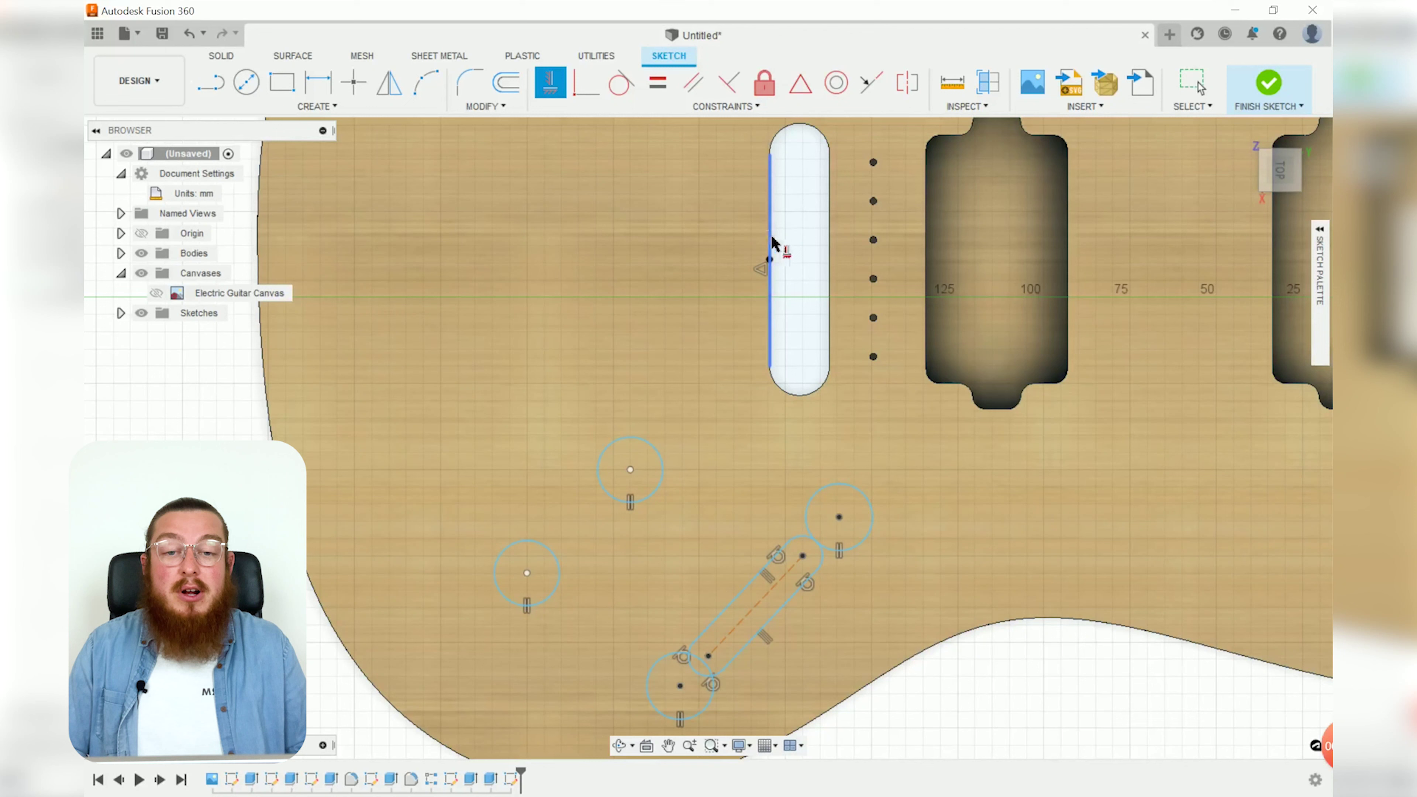
click(770, 261)
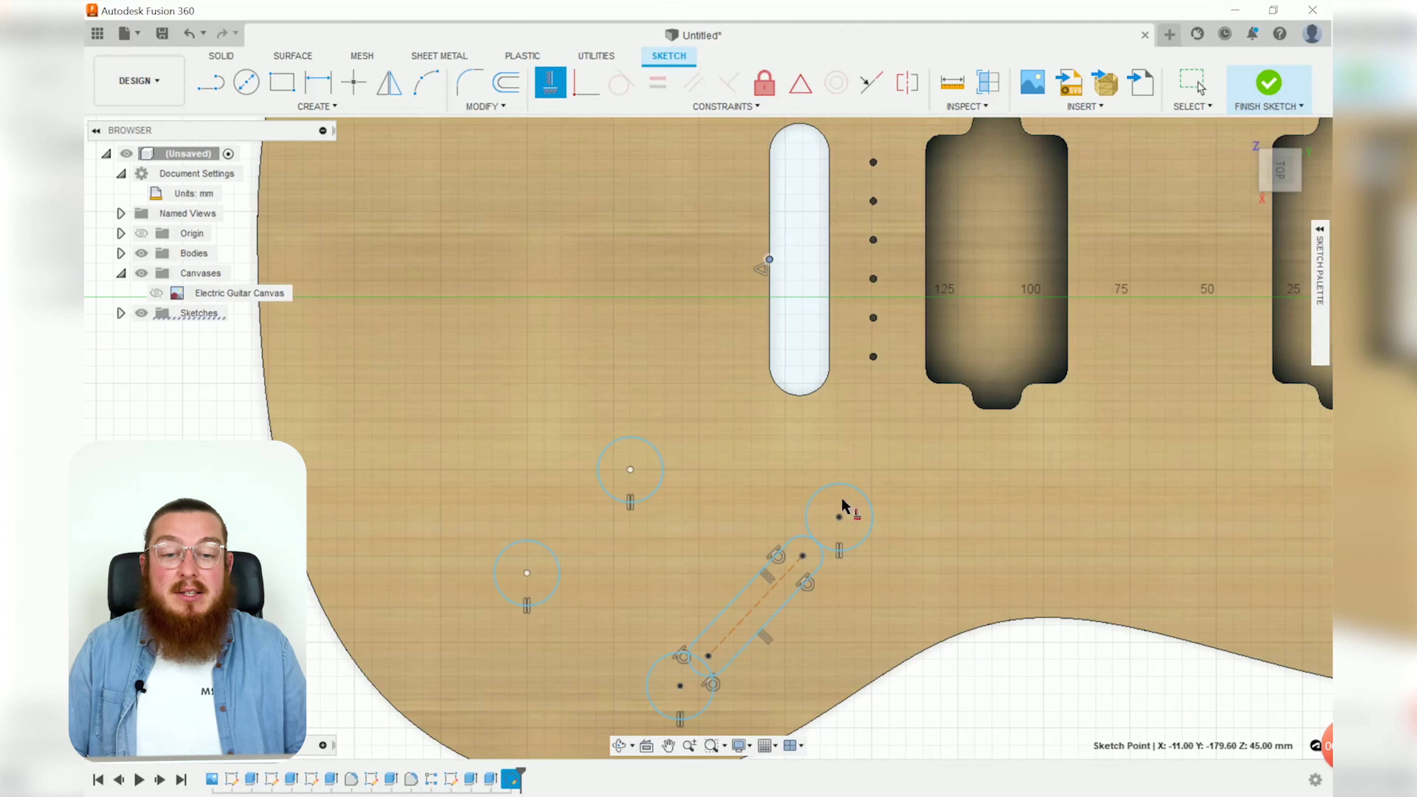
click(840, 518)
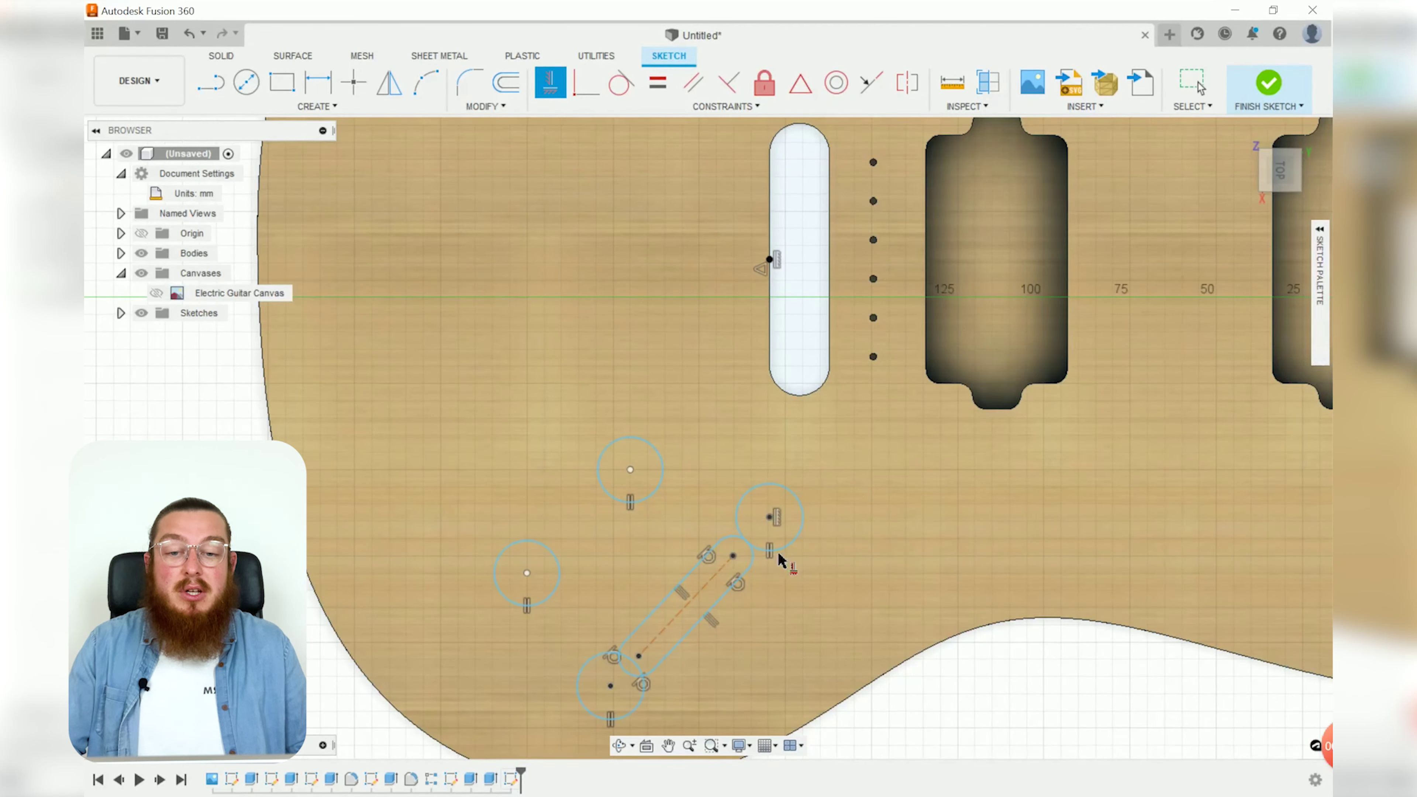
key(Escape)
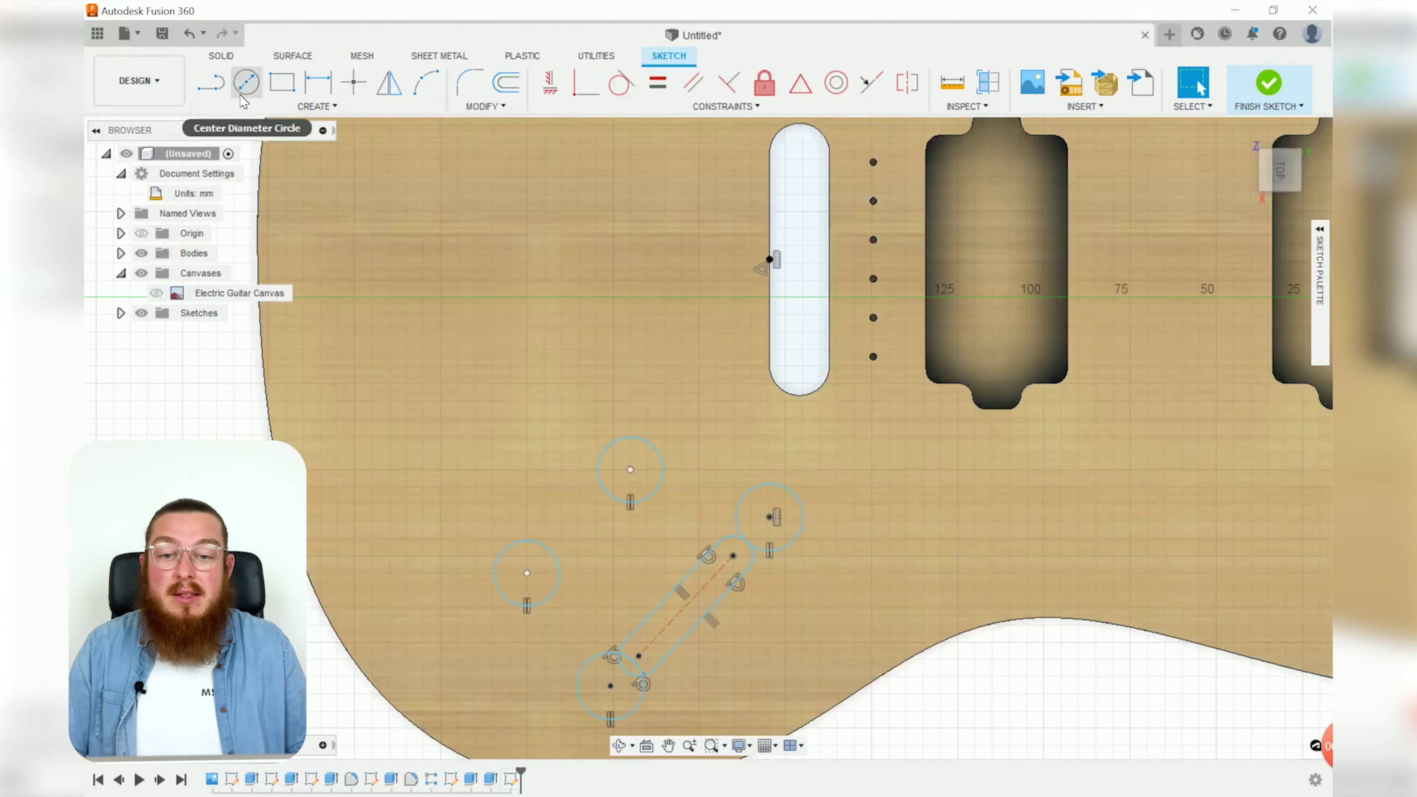
Draw a line between the centres of the two control circles and convert it to construction.
click(211, 82)
middle_drag(622, 481, 640, 266)
scroll(639, 266, up, 1)
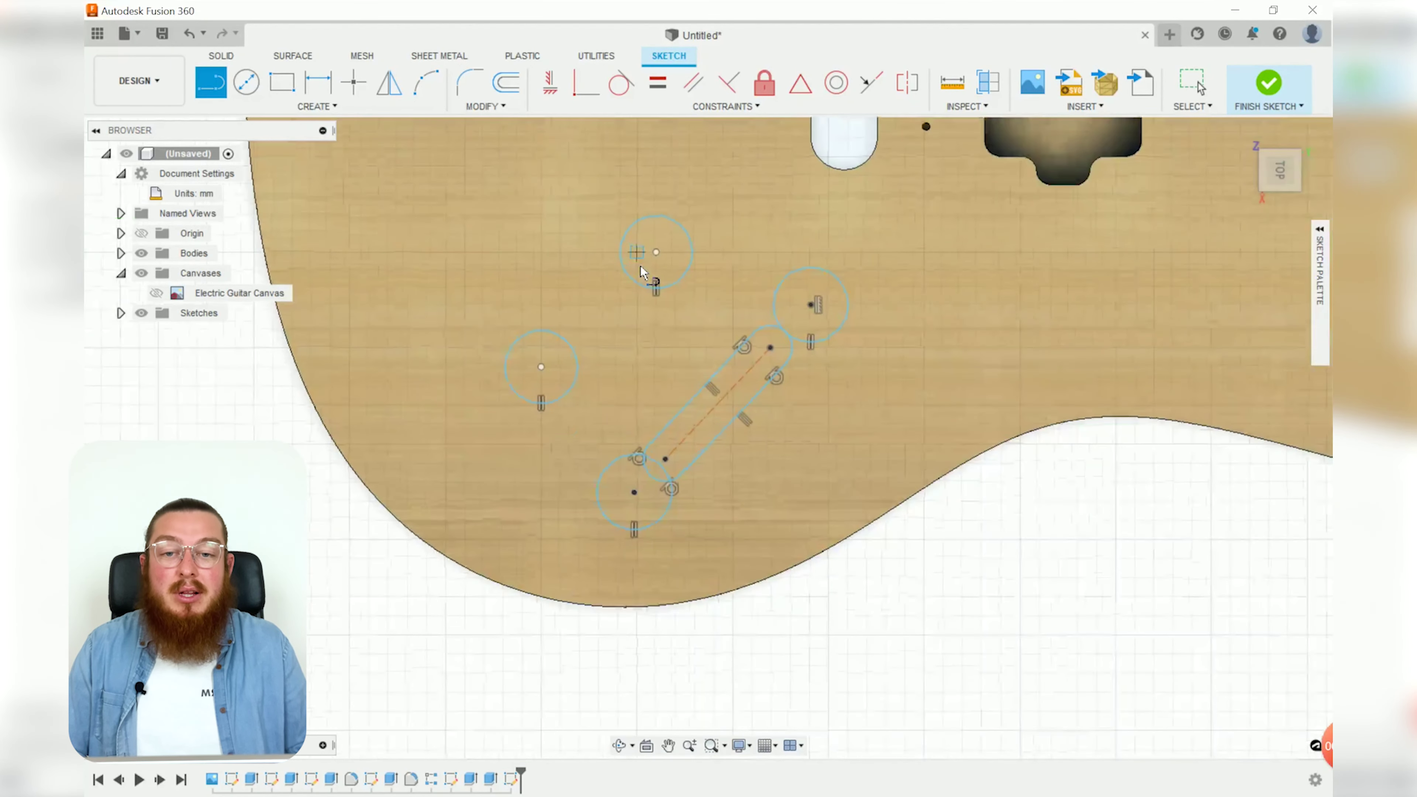
scroll(640, 266, up, 2)
click(496, 422)
key(Escape)
click(562, 339)
key(x)
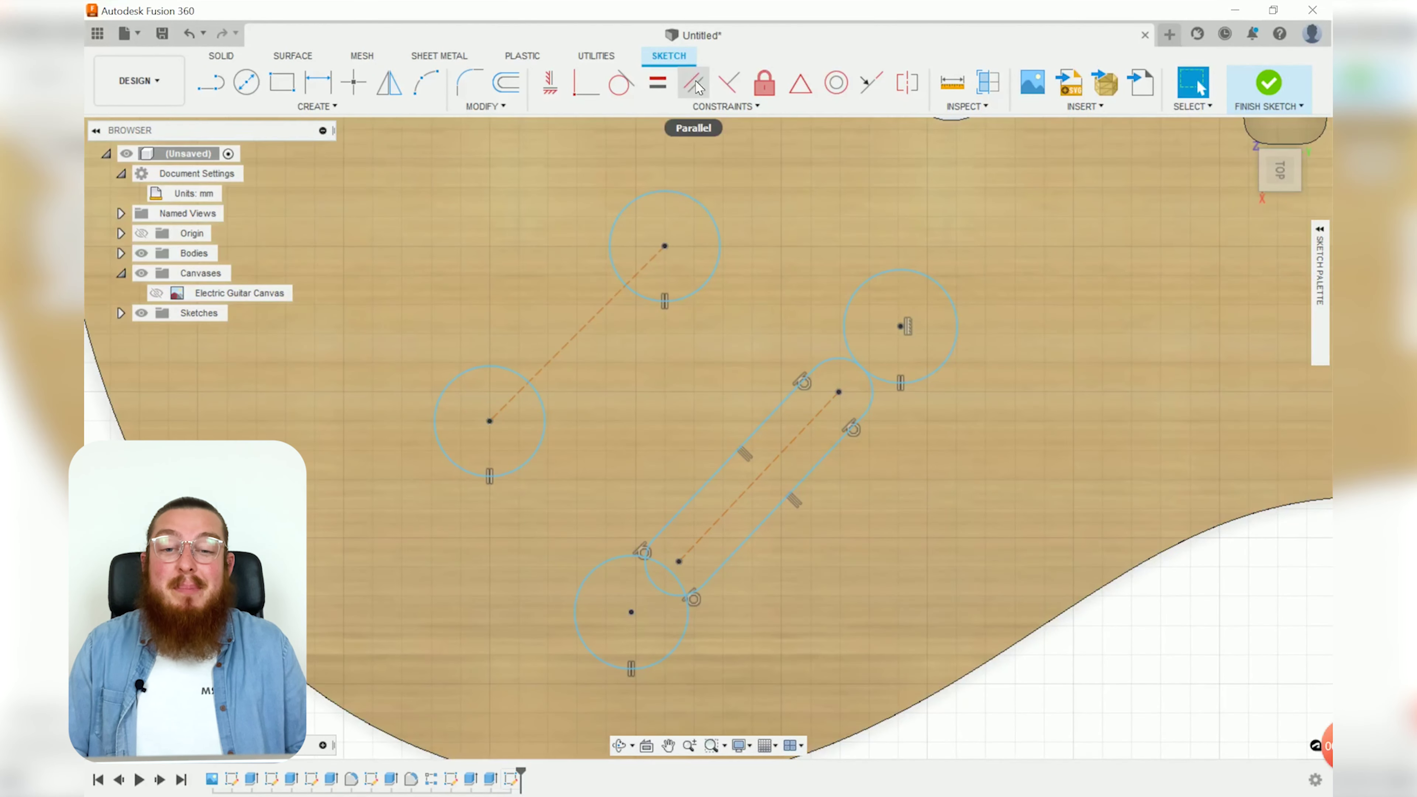
Make the construction line parallel to the switch slot's centreline and shift the upper switch circle slightly towards the bridge slot.
click(693, 83)
click(614, 306)
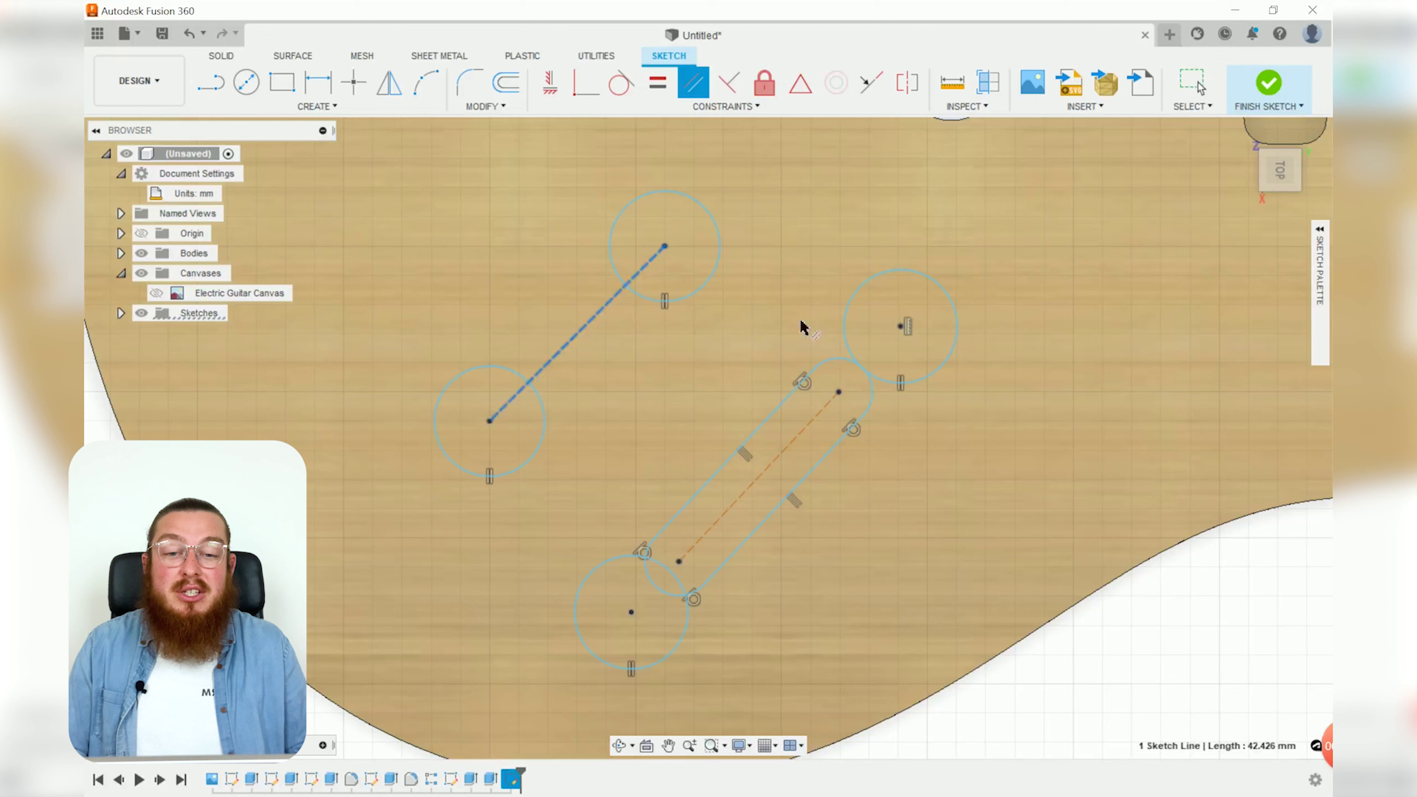
click(807, 429)
key(Escape)
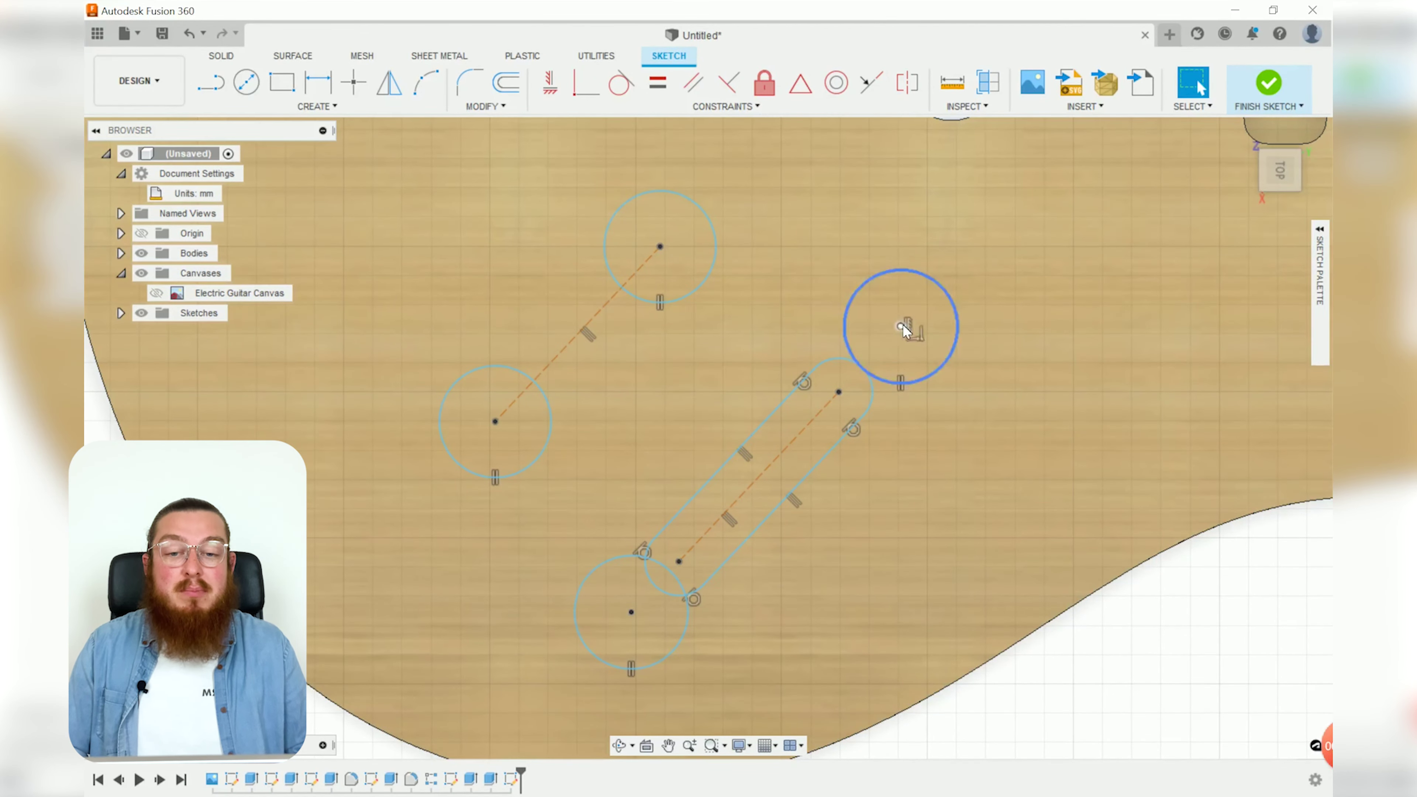
drag(900, 326, 900, 304)
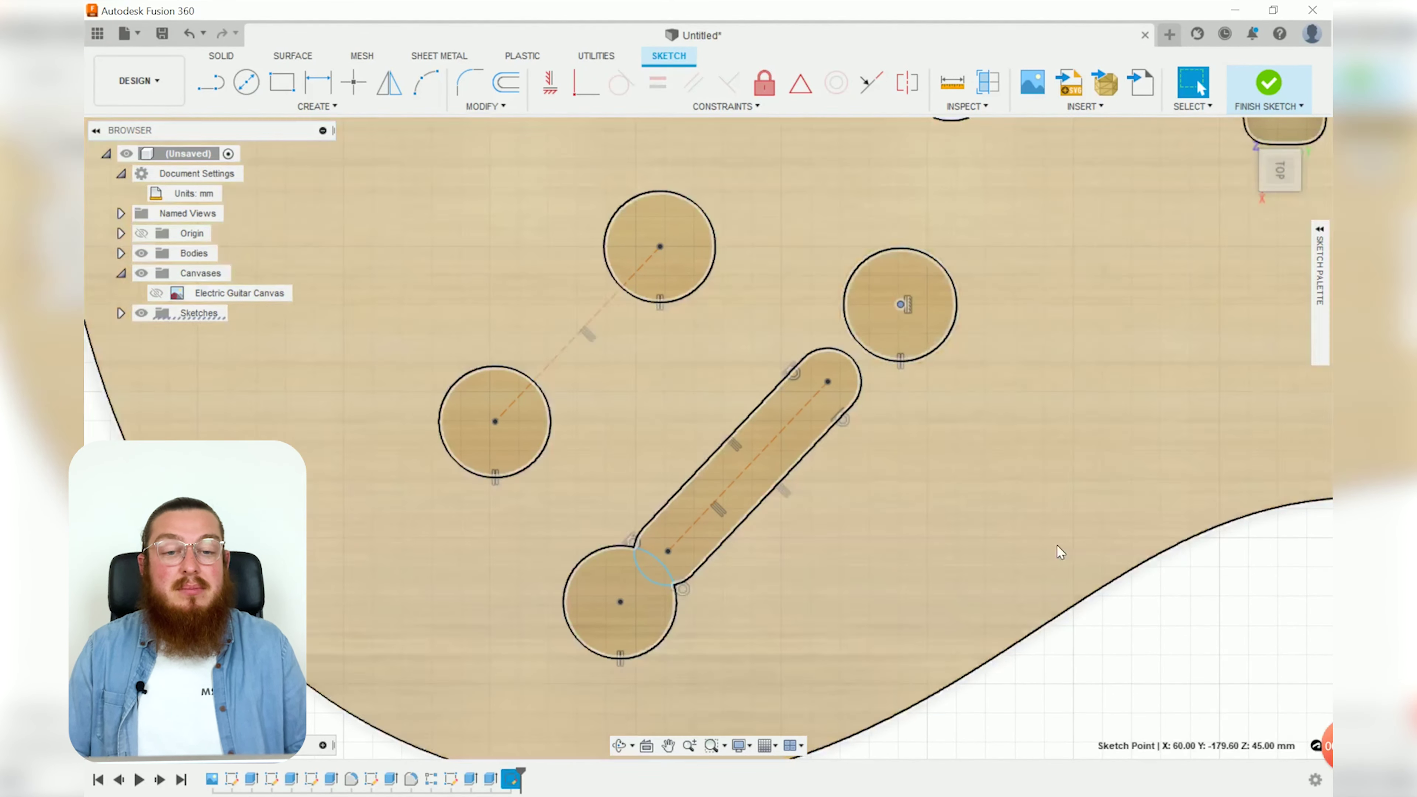
Dimension the construction line at 42 mm, the control circle at 7 mm diameter, and its horizontal offset from the bridge-slot point at 42 mm.
key(ctrl+a)
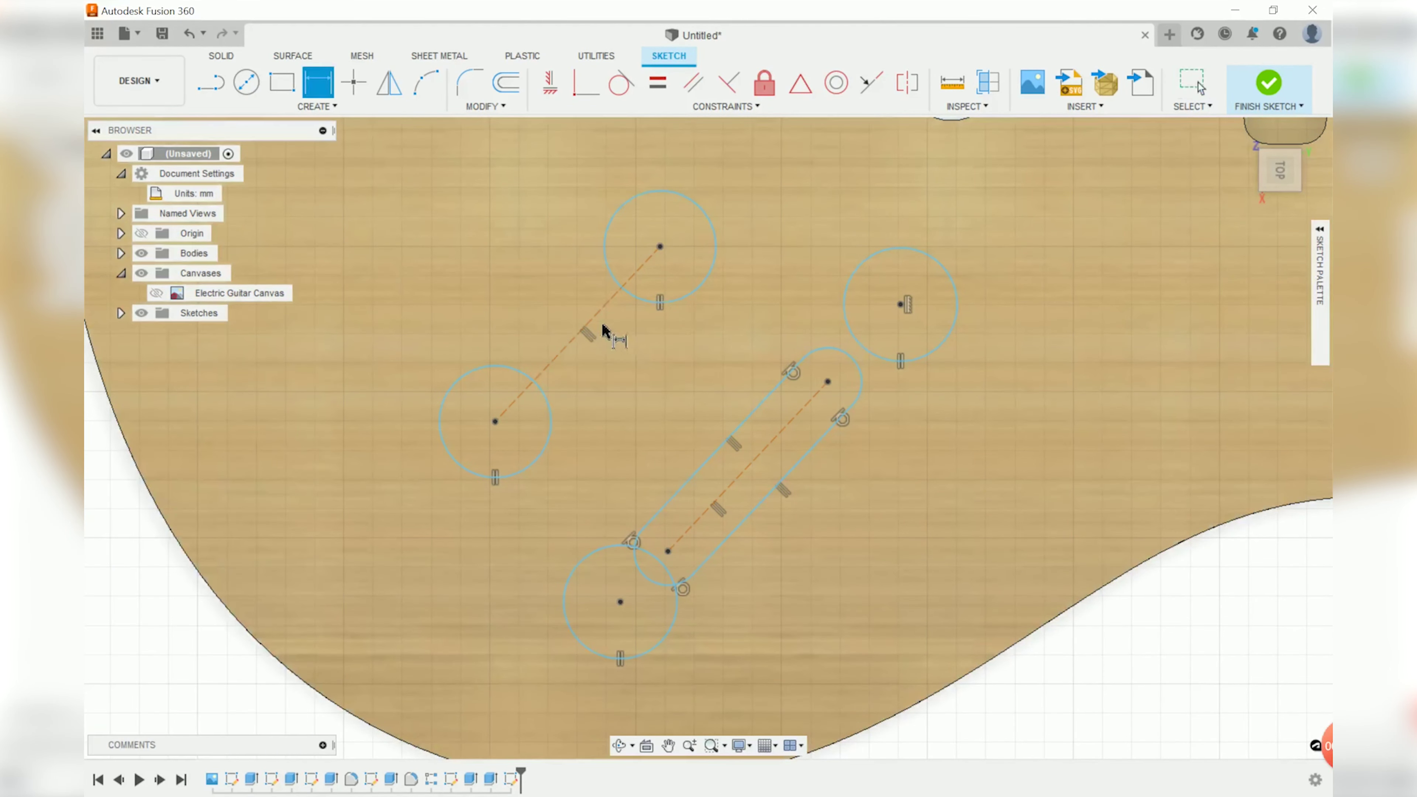
key(d)
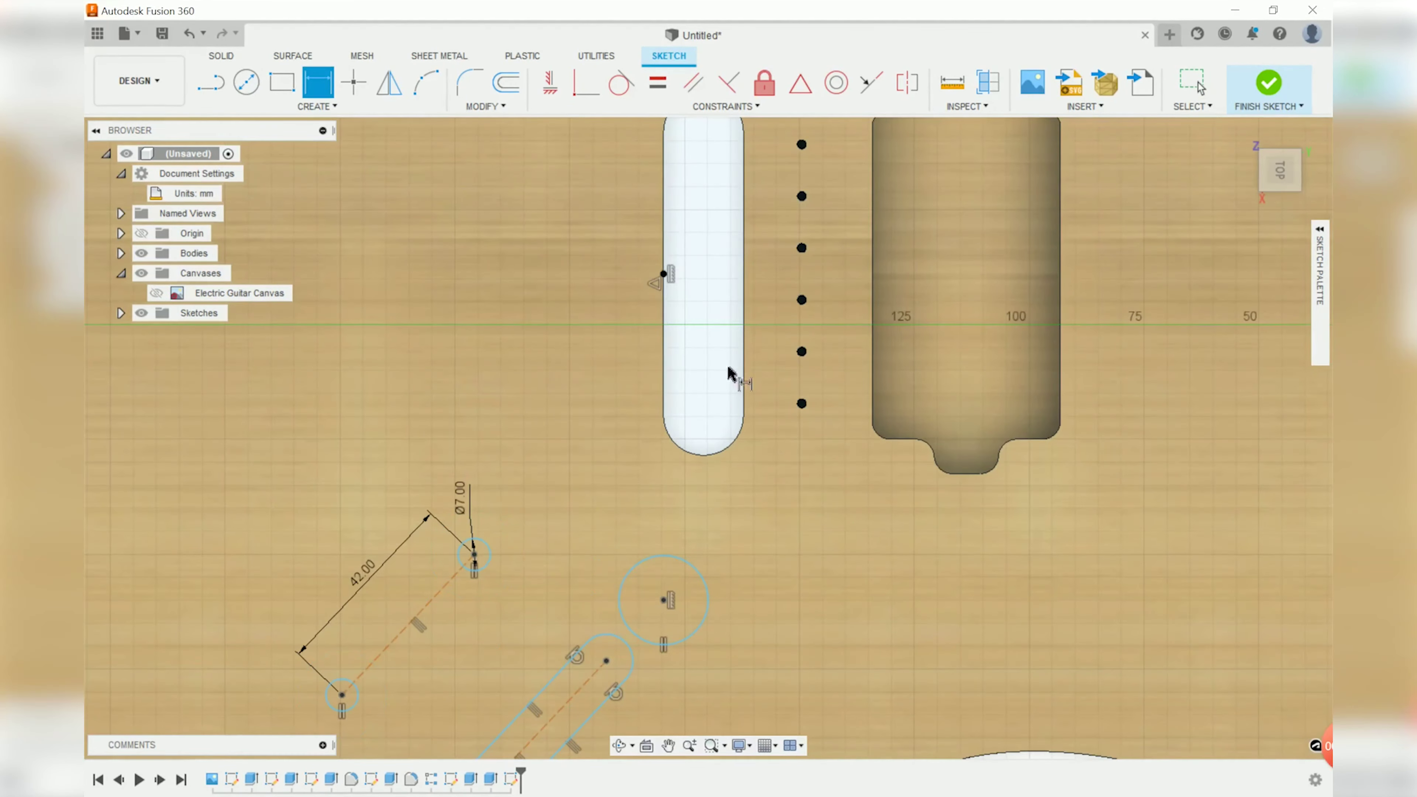
click(663, 273)
click(607, 225)
text(42)
key(Return)
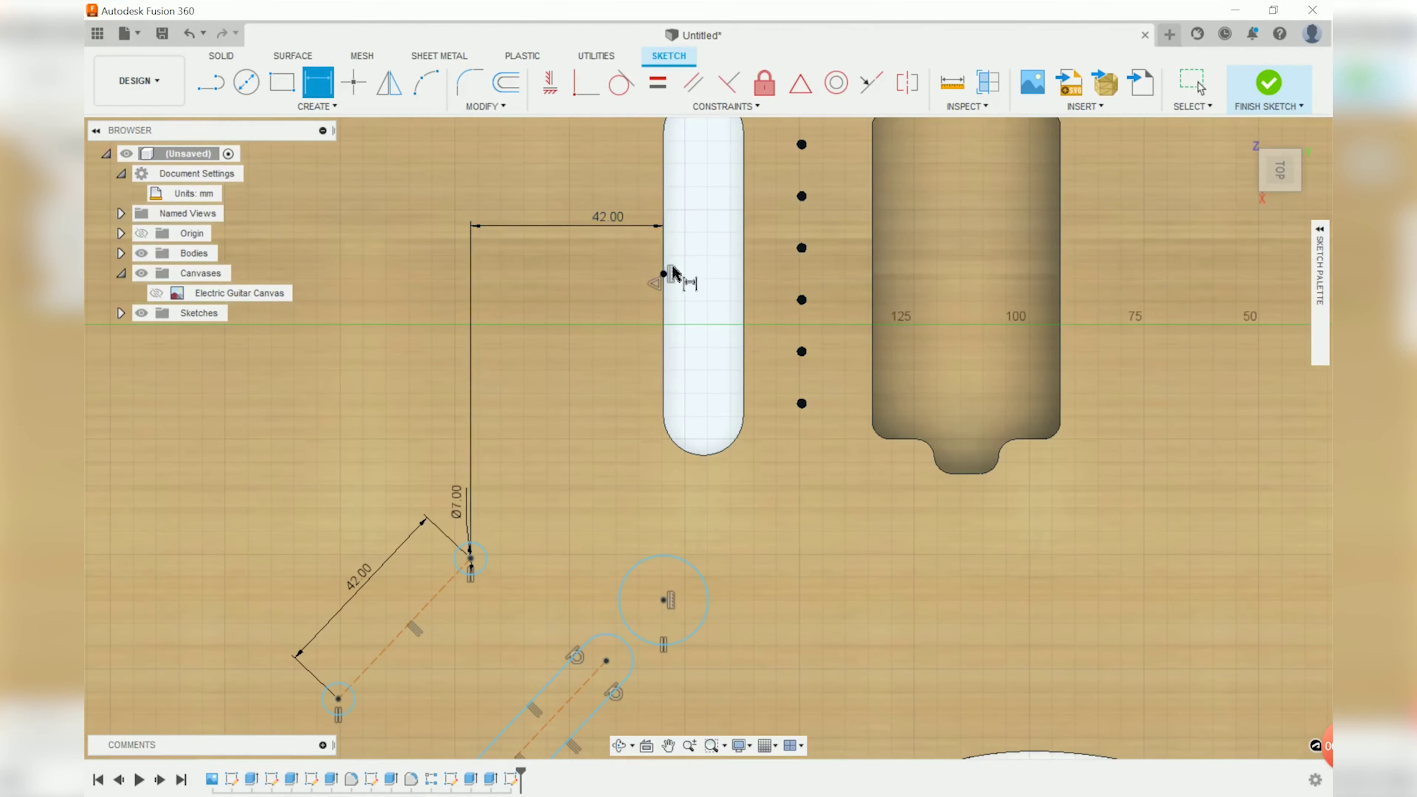
Dimension the control circle's vertical distance from the bridge-slot point and set the construction line's angle to the bridge slot edge to 45°.
click(471, 557)
click(663, 273)
click(395, 424)
text(d)
click(516, 468)
click(709, 279)
click(664, 414)
text(45)
key(Return)
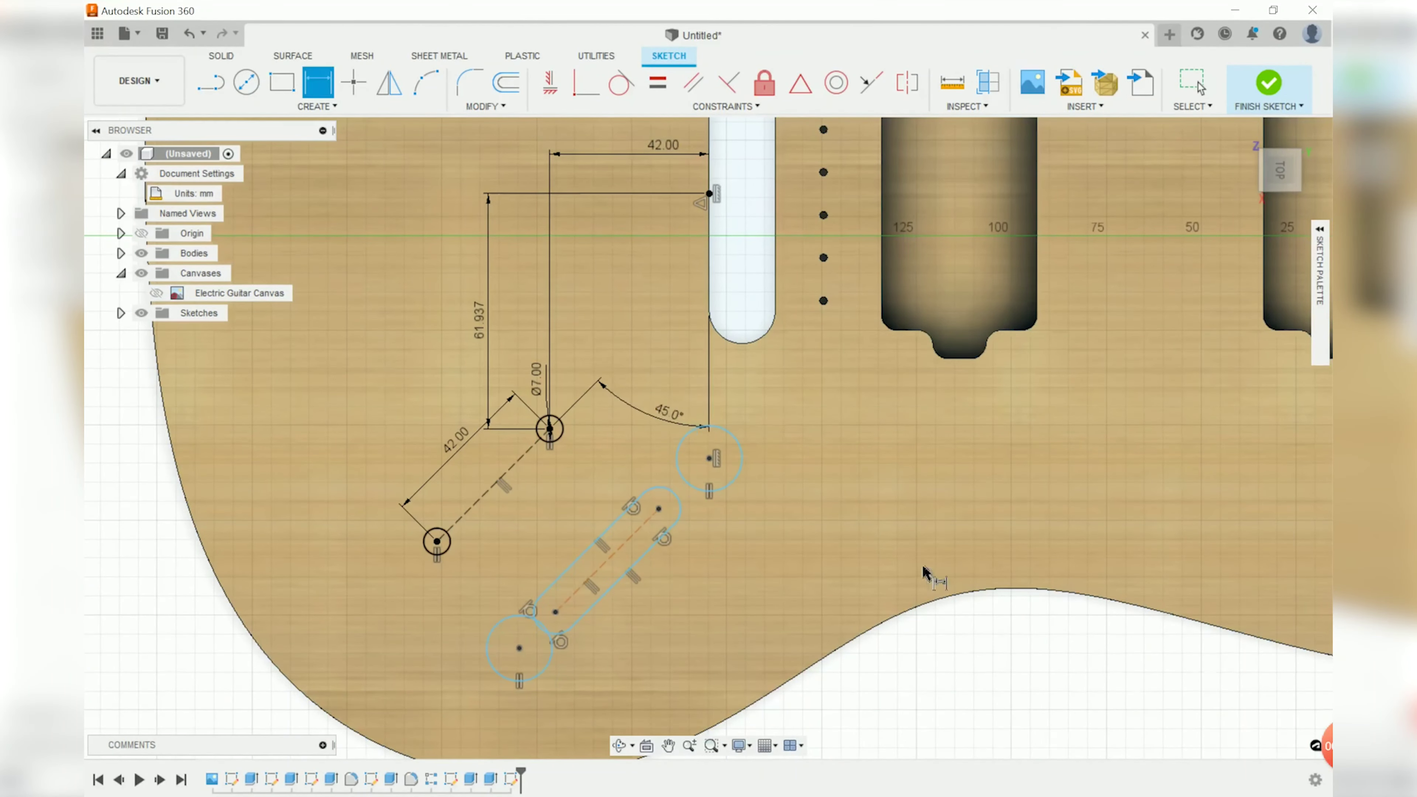
Set the control circle's vertical distance from the bridge-slot point to 78 mm and reposition the angle dimension.
double_click(480, 316)
text(78)
key(Return)
drag(695, 424, 678, 384)
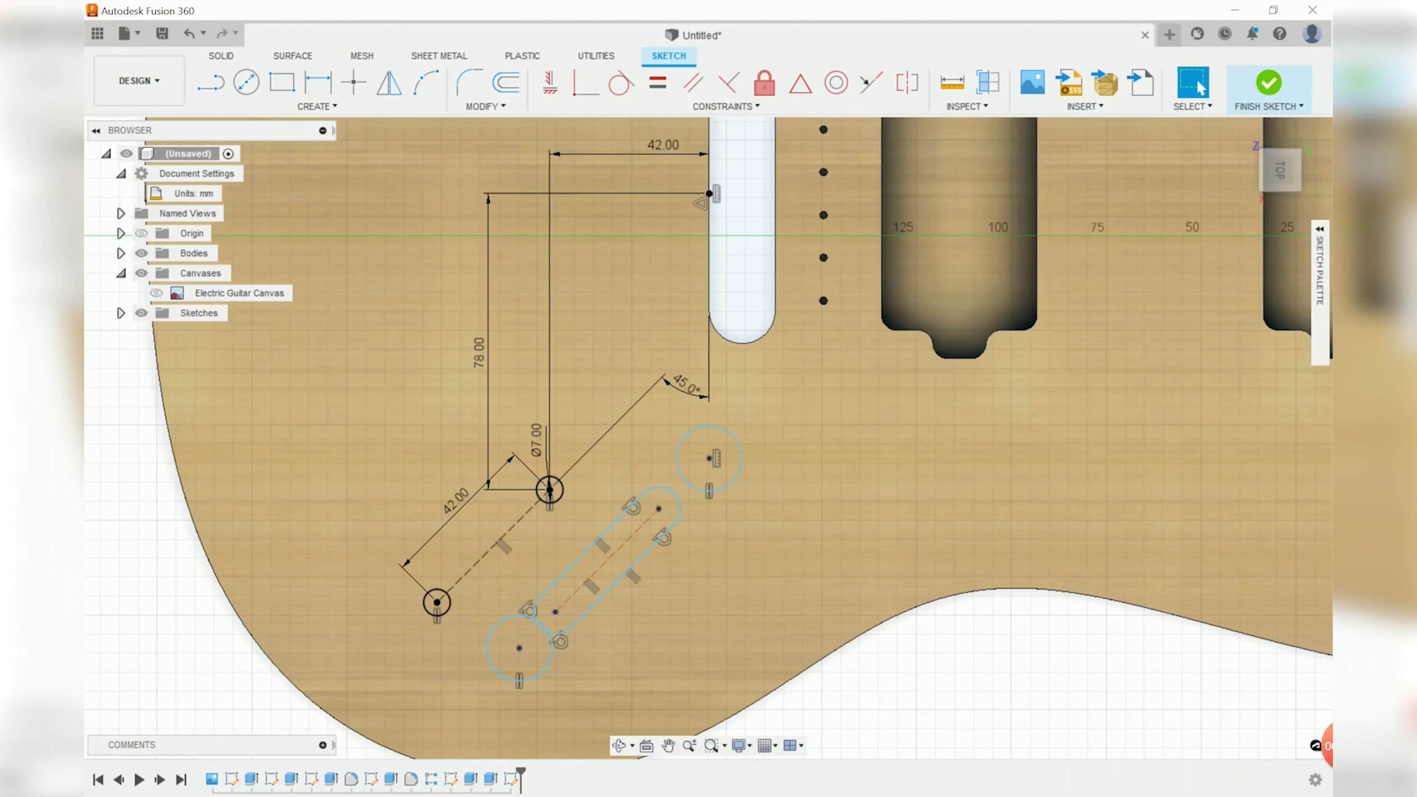
Dimension the distance from each switch-slot end centre to its neighbouring circle's centre at 6 mm.
scroll(576, 553, up, 4)
key(d)
click(733, 470)
click(825, 374)
click(863, 514)
text(6)
key(Return)
middle_drag(541, 678, 559, 451)
click(486, 504)
click(576, 563)
text(6)
key(Return)
Dimension the switch circles at 2 mm diameter, the slot 2 mm wide and 29 mm between centres, and its upper circle 82 mm below the bridge-slot point.
click(477, 564)
click(470, 597)
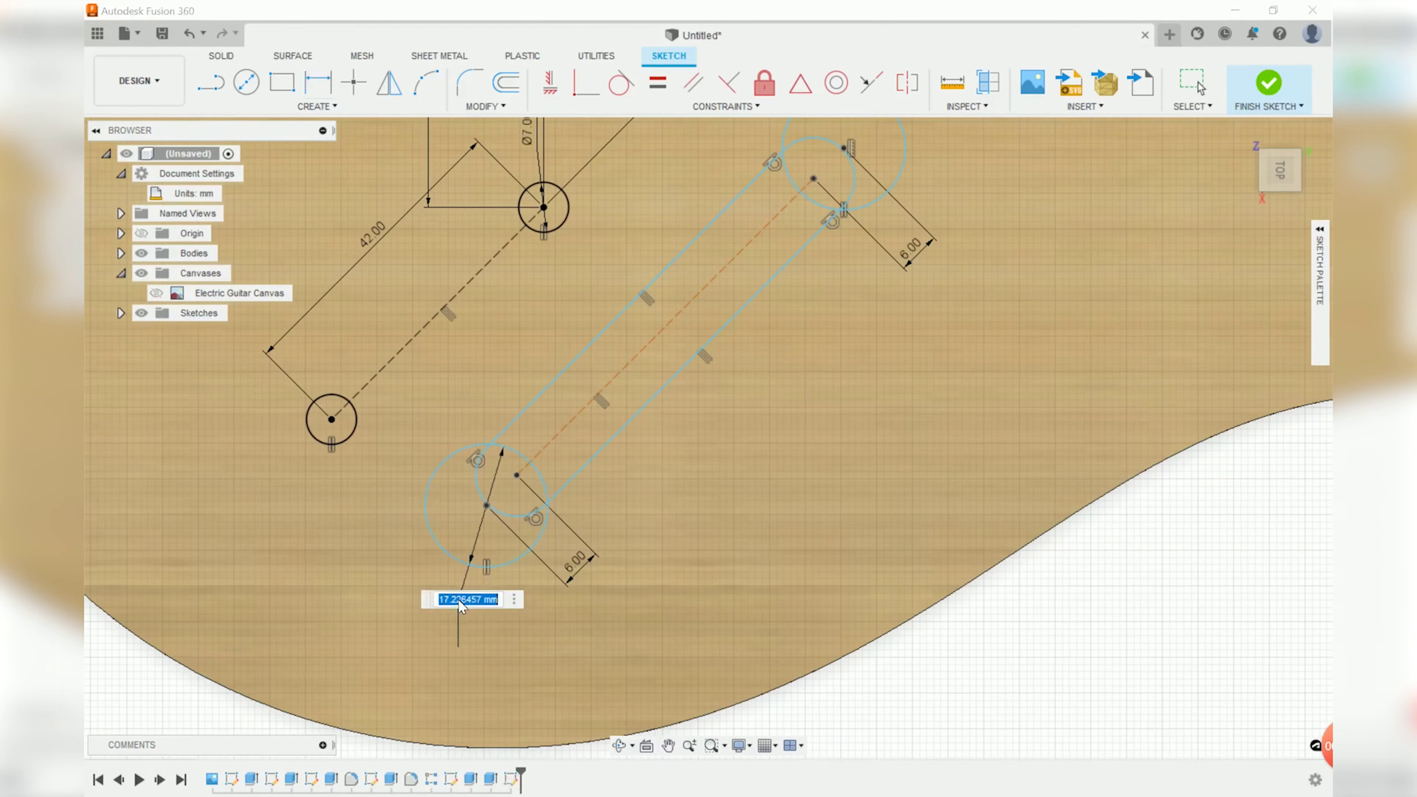
text(2)
scroll(829, 554, down, 5)
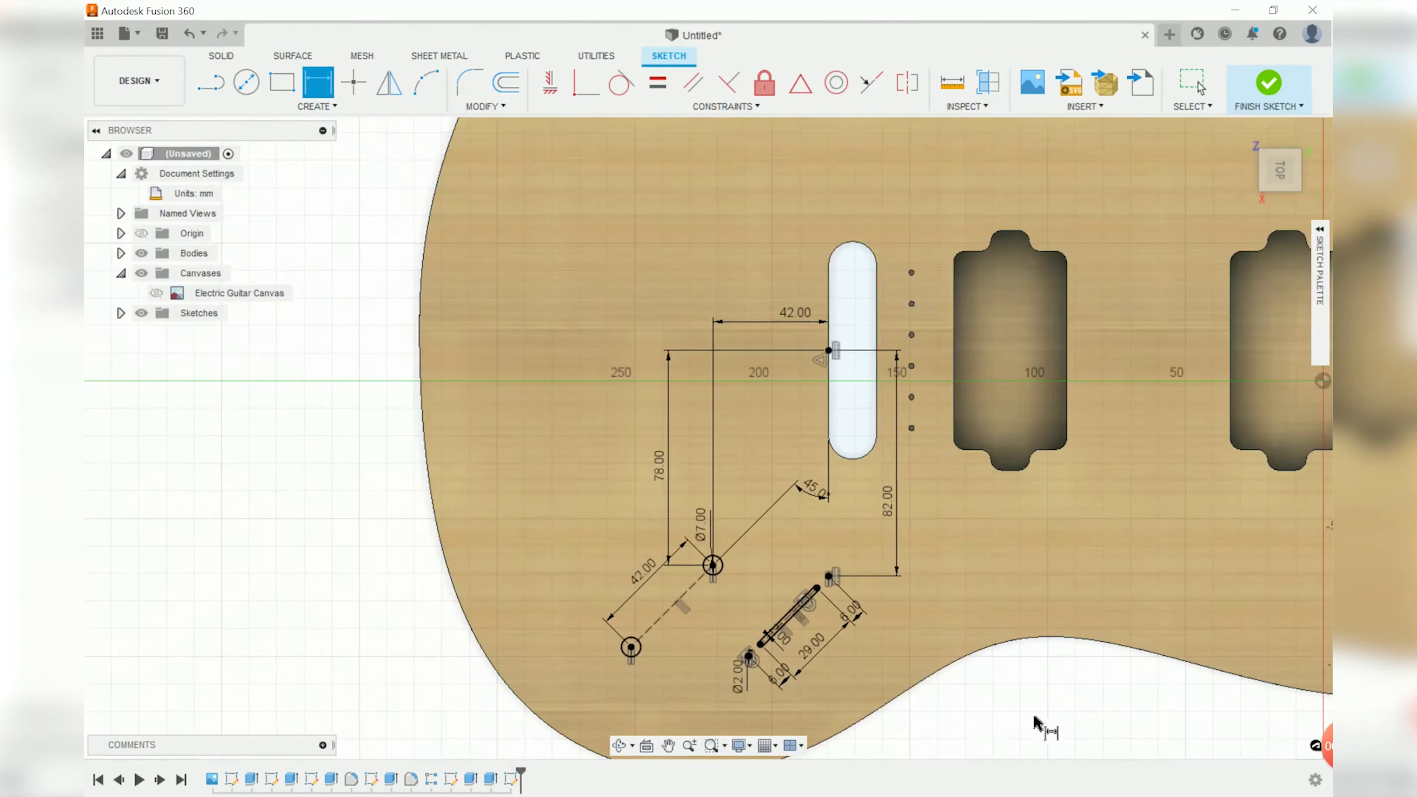
Move the slot width and small-circle diameter dimensions clear of the switch slot.
scroll(1033, 716, up, 4)
key(Escape)
drag(541, 504, 491, 427)
drag(534, 580, 506, 621)
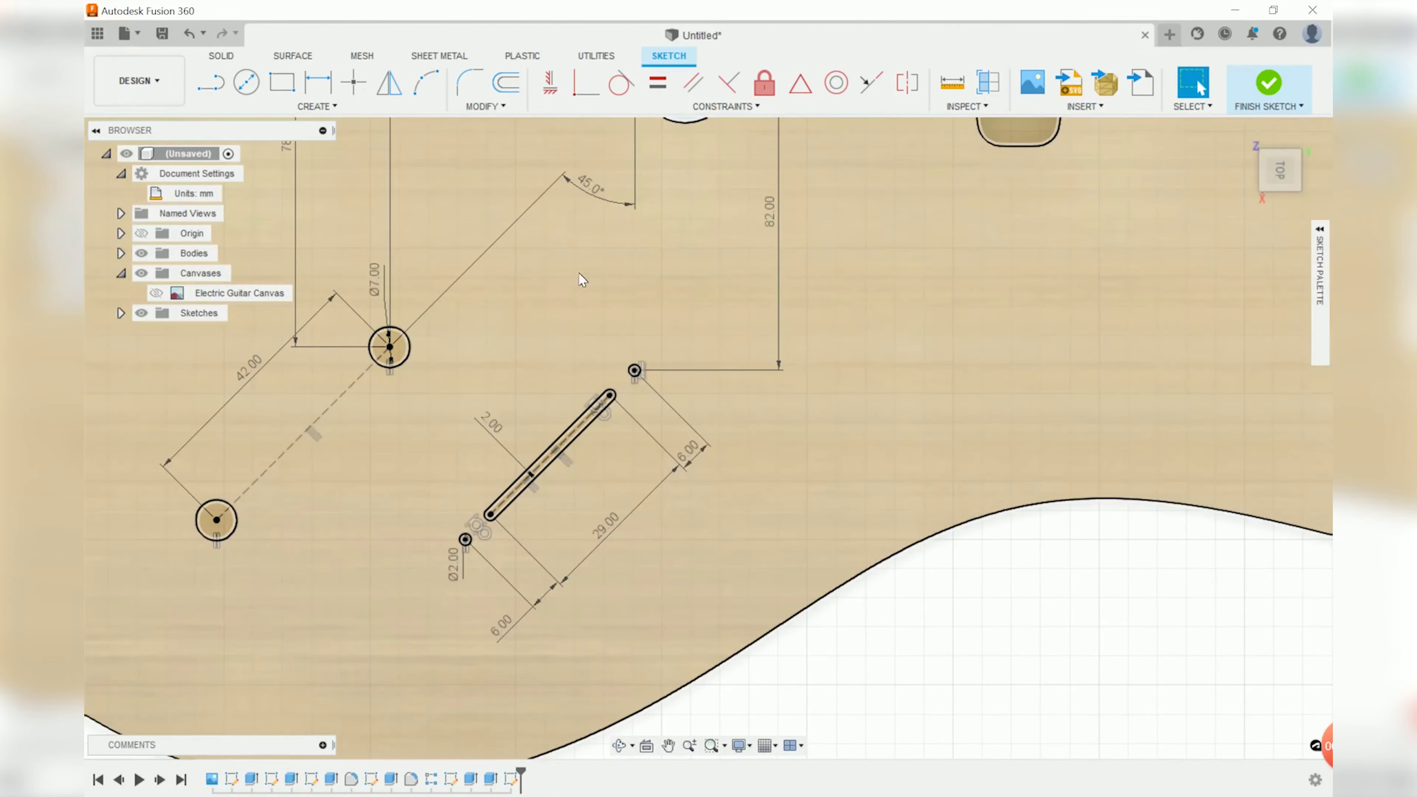
Reposition the 7 mm diameter and 78 mm distance dimensions so they sit clear of the other control-hole geometry.
middle_drag(582, 281, 927, 436)
drag(625, 289, 812, 263)
drag(709, 436, 655, 360)
middle_drag(952, 556, 857, 569)
scroll(858, 569, down, 2)
scroll(945, 657, up, 2)
middle_drag(945, 657, 1099, 647)
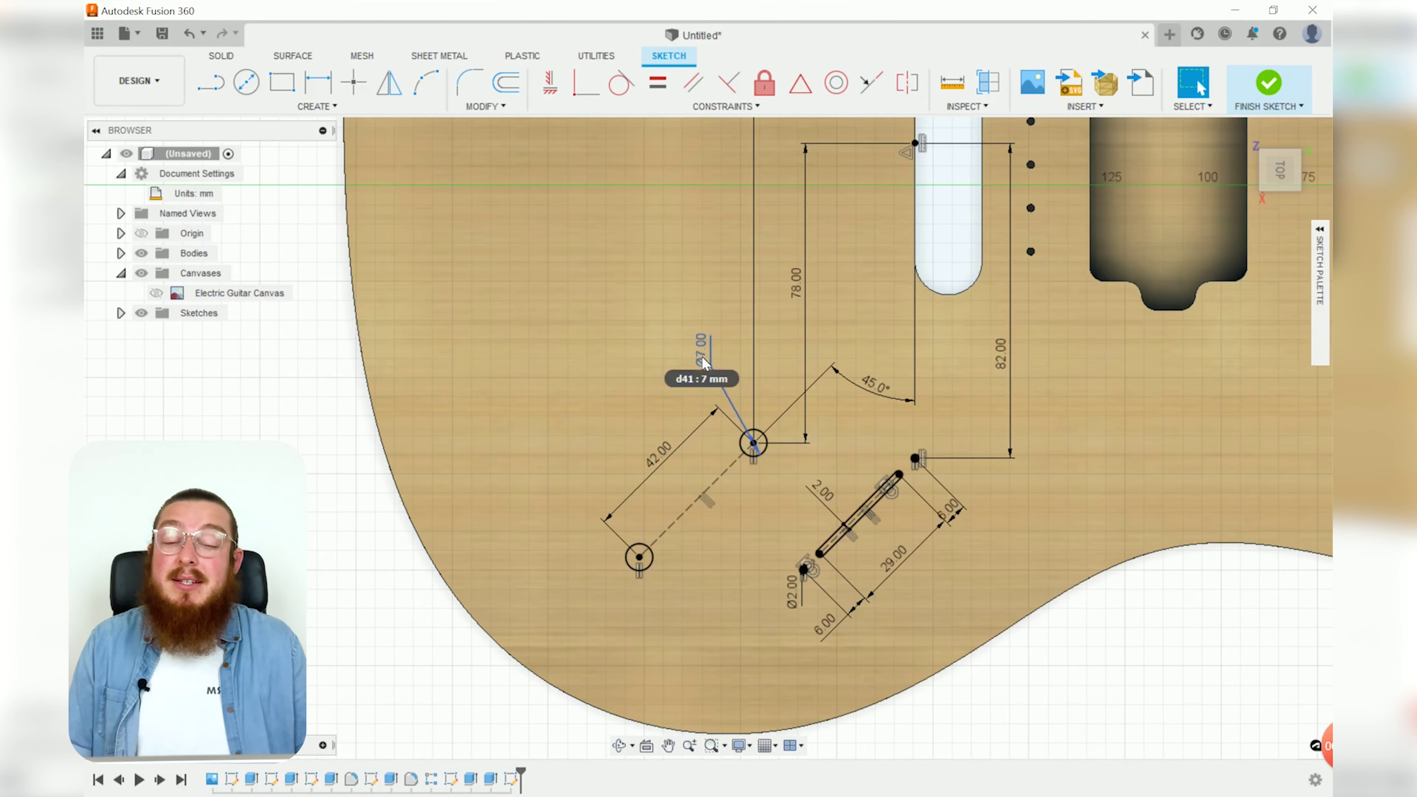
middle_drag(699, 289, 642, 350)
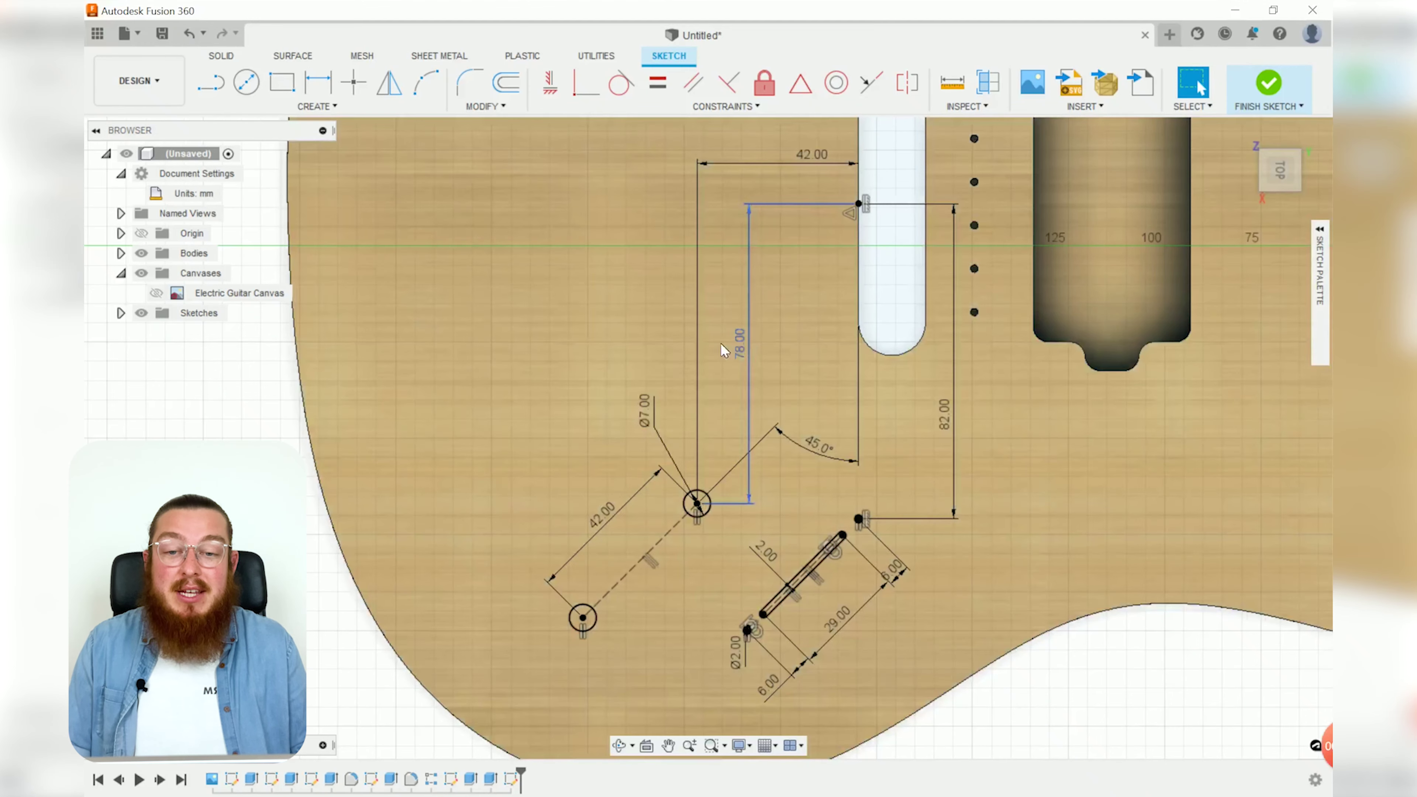
drag(720, 344, 595, 329)
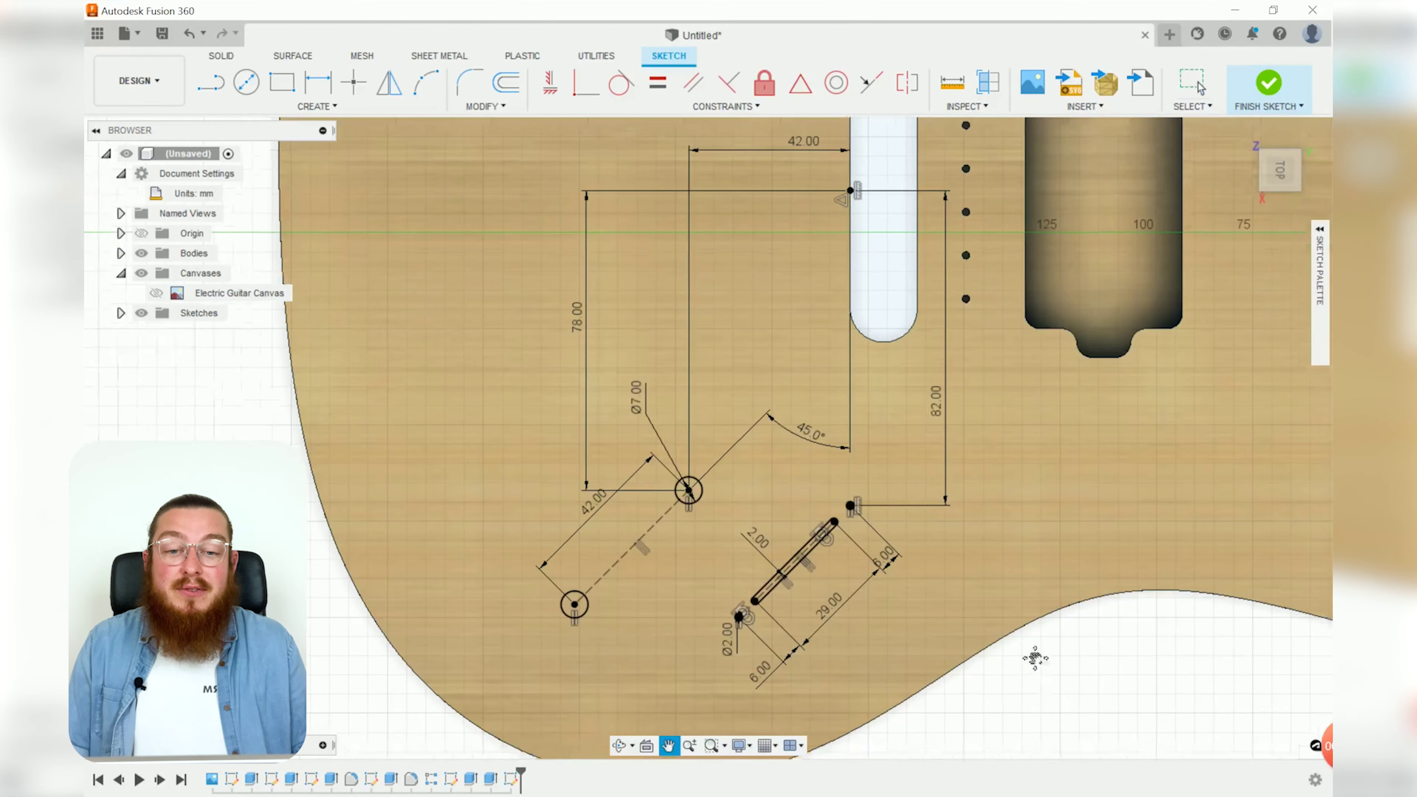
Examine the dimensions of the switch slot and the two small circles at its ends.
middle_drag(1034, 655, 1015, 579)
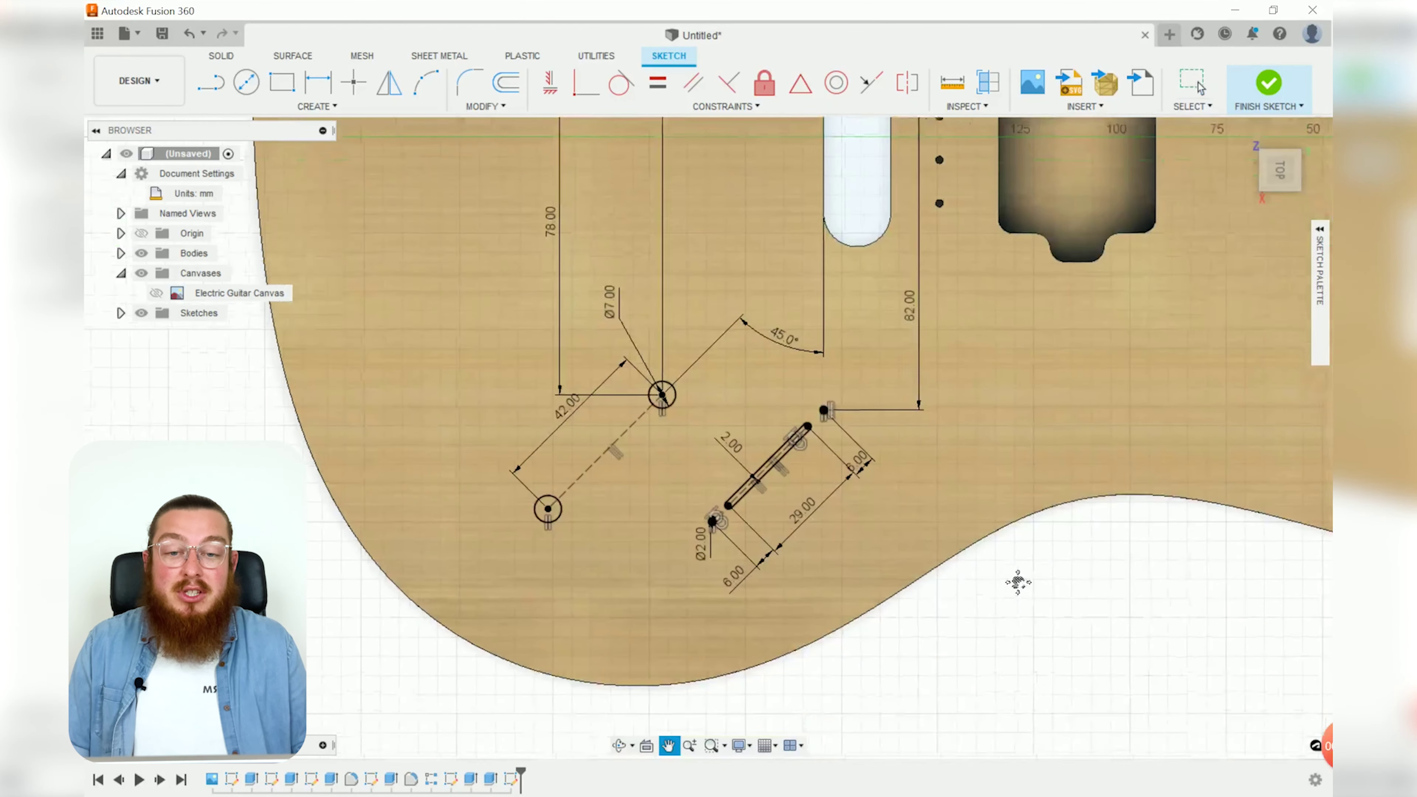
scroll(854, 528, up, 3)
middle_drag(858, 561, 849, 598)
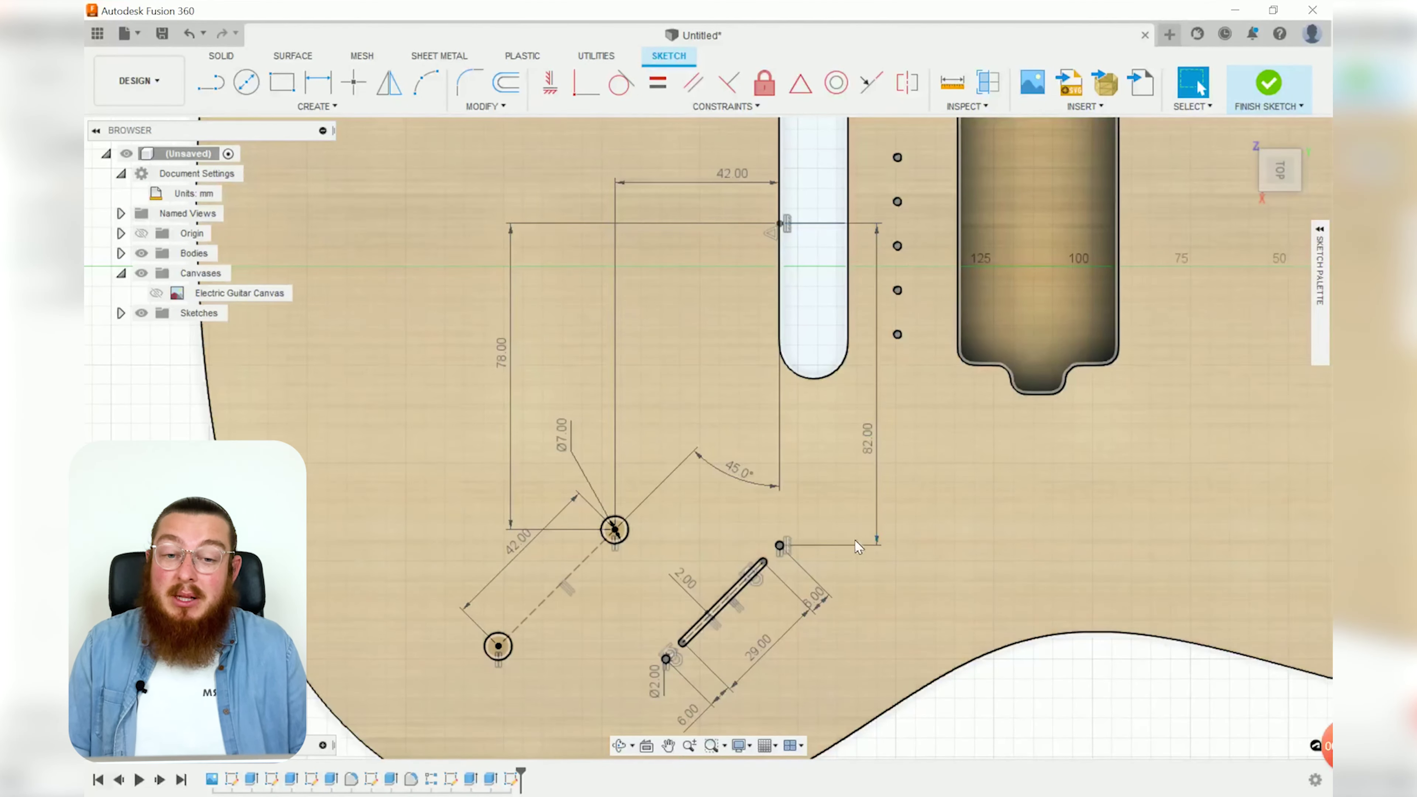
middle_drag(864, 585, 884, 441)
scroll(827, 459, up, 3)
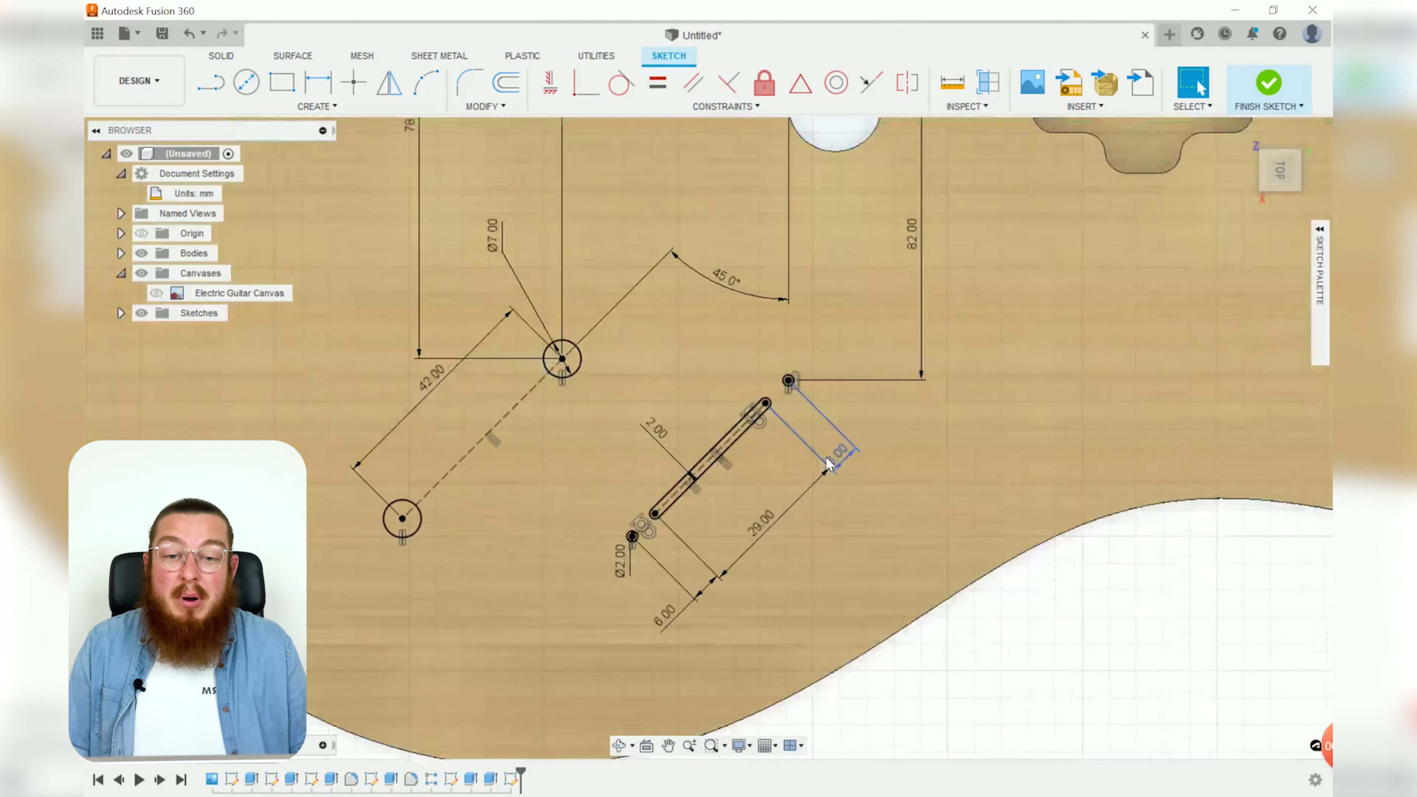
scroll(827, 458, up, 2)
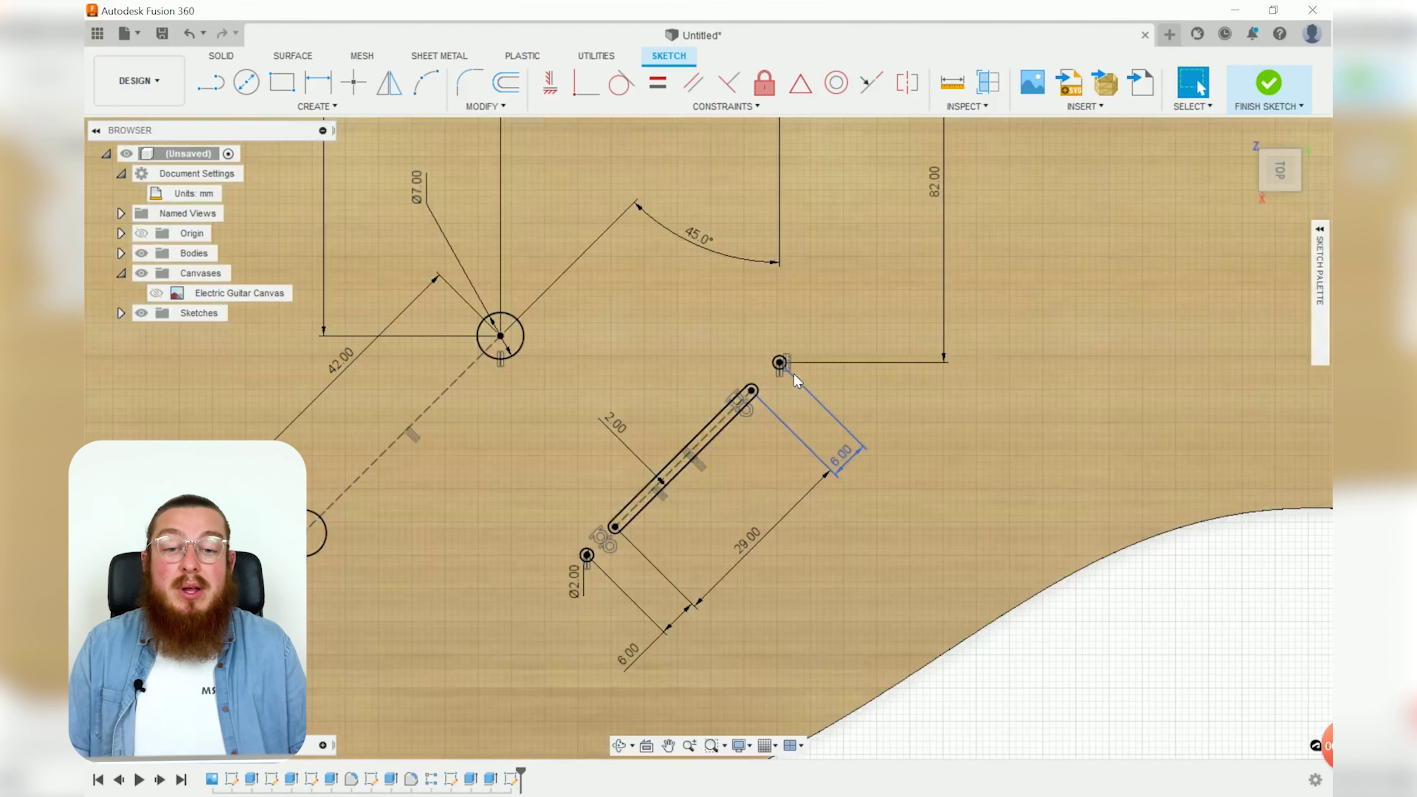
scroll(750, 391, up, 4)
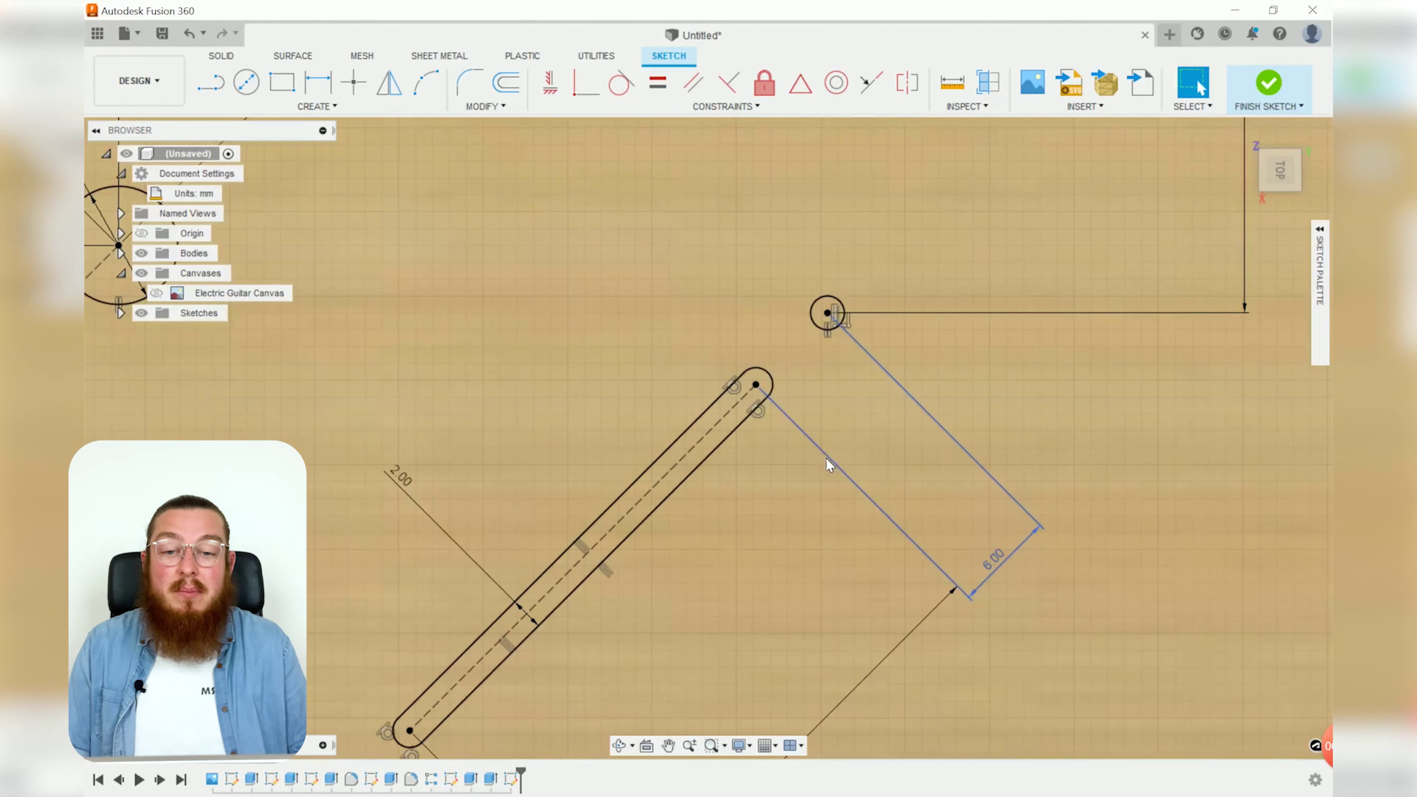
middle_drag(829, 465, 920, 319)
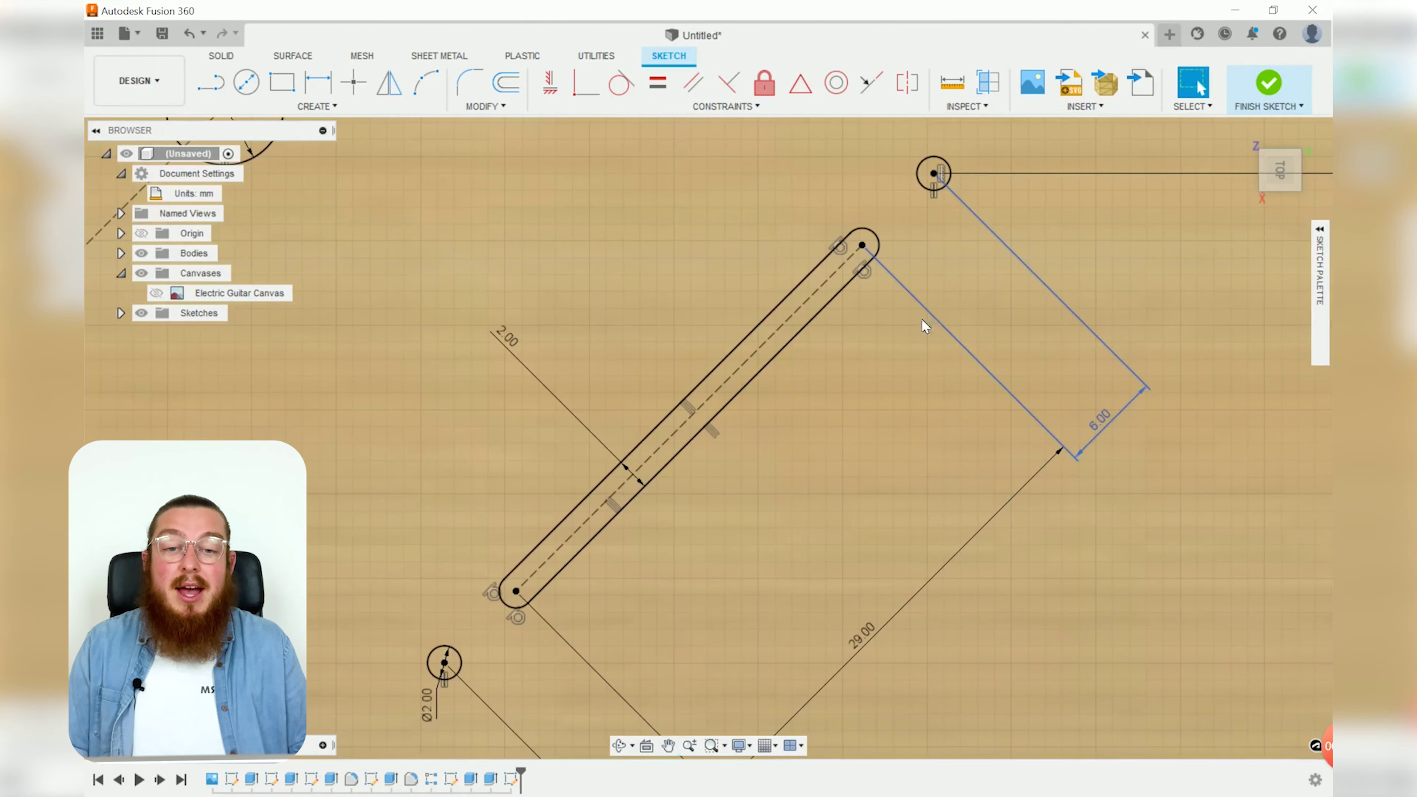
scroll(875, 257, down, 1)
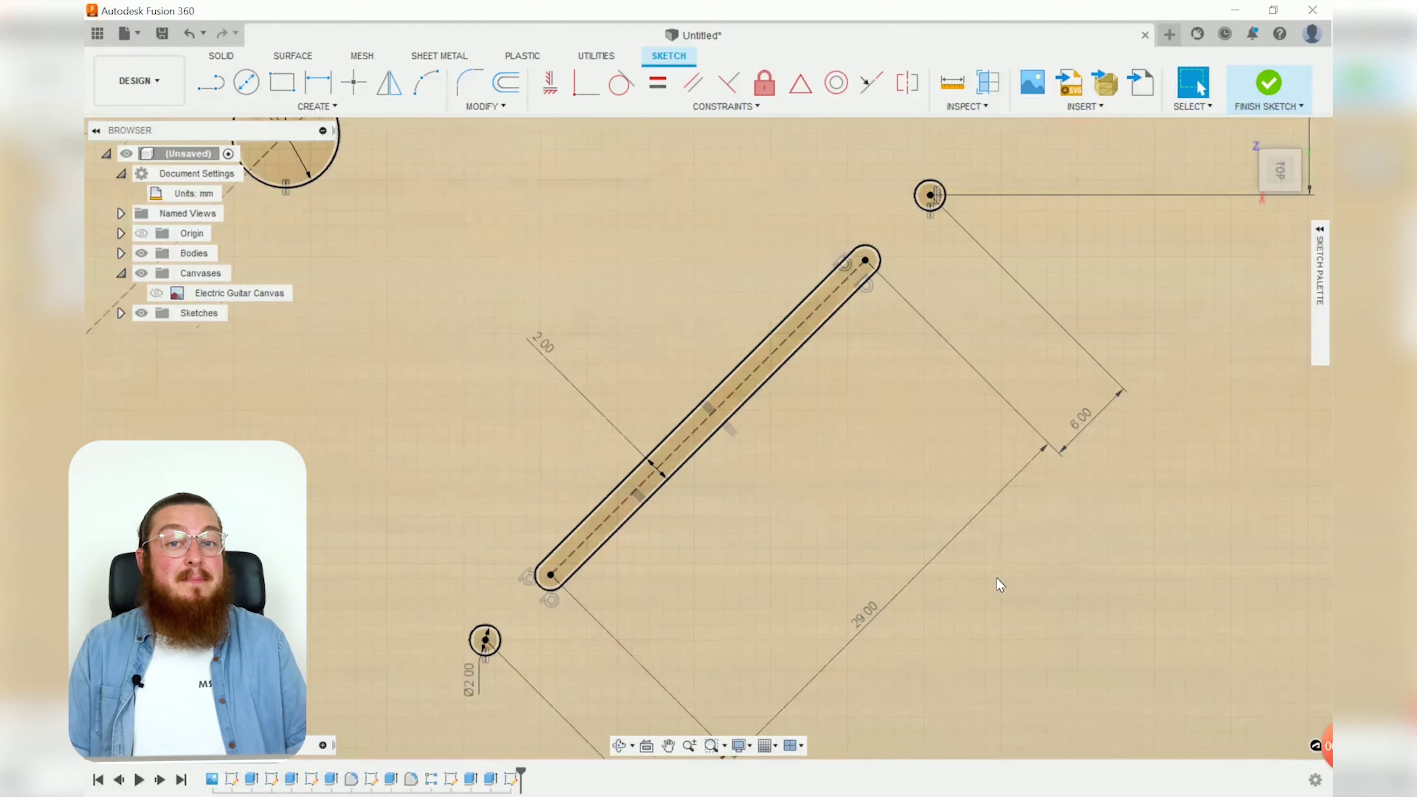
Finish the control-hole and switch-slot sketch.
scroll(973, 575, down, 5)
scroll(962, 555, down, 3)
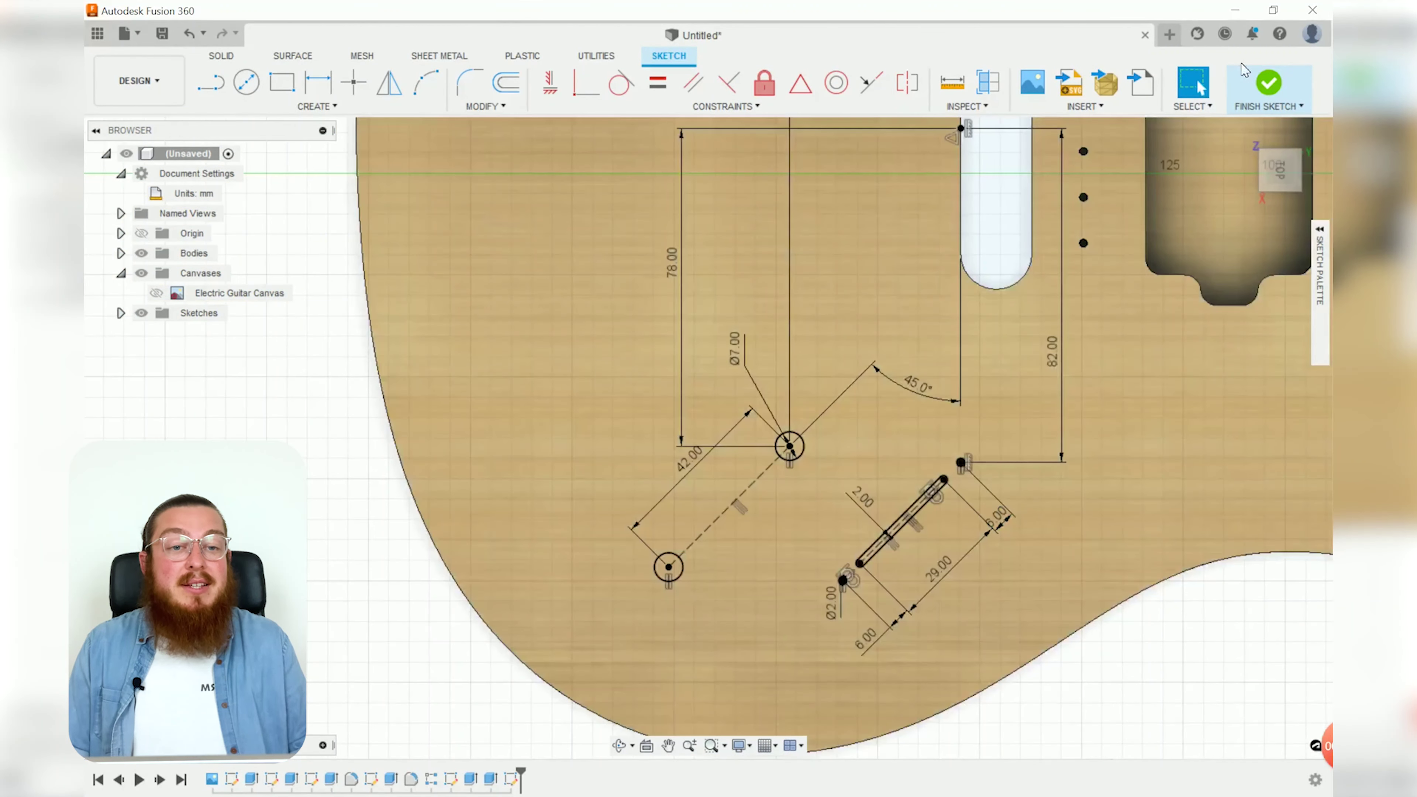
click(1254, 90)
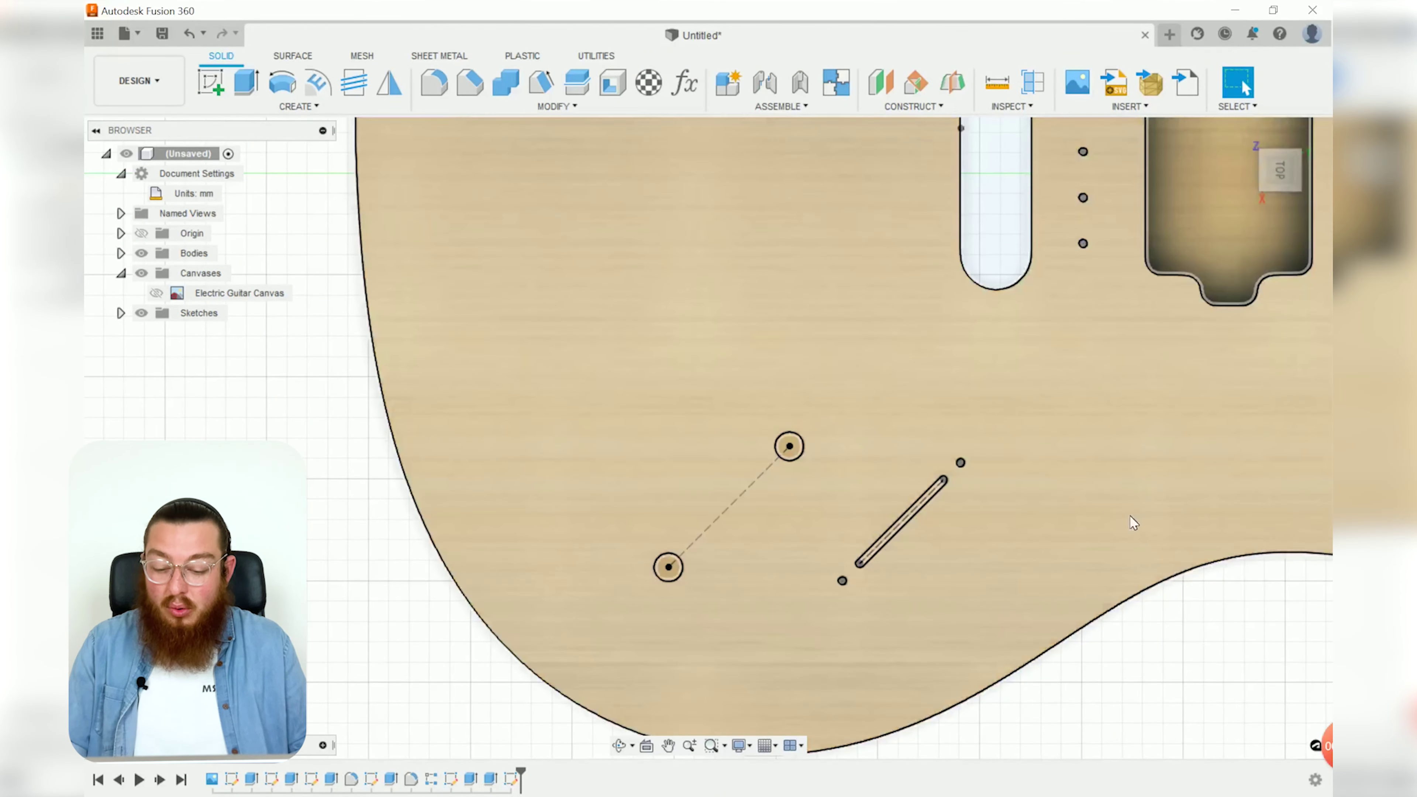
Extrude-cut the two control holes, the switch slot and its two small end circles through the entire guitar body.
key(e)
scroll(962, 519, up, 6)
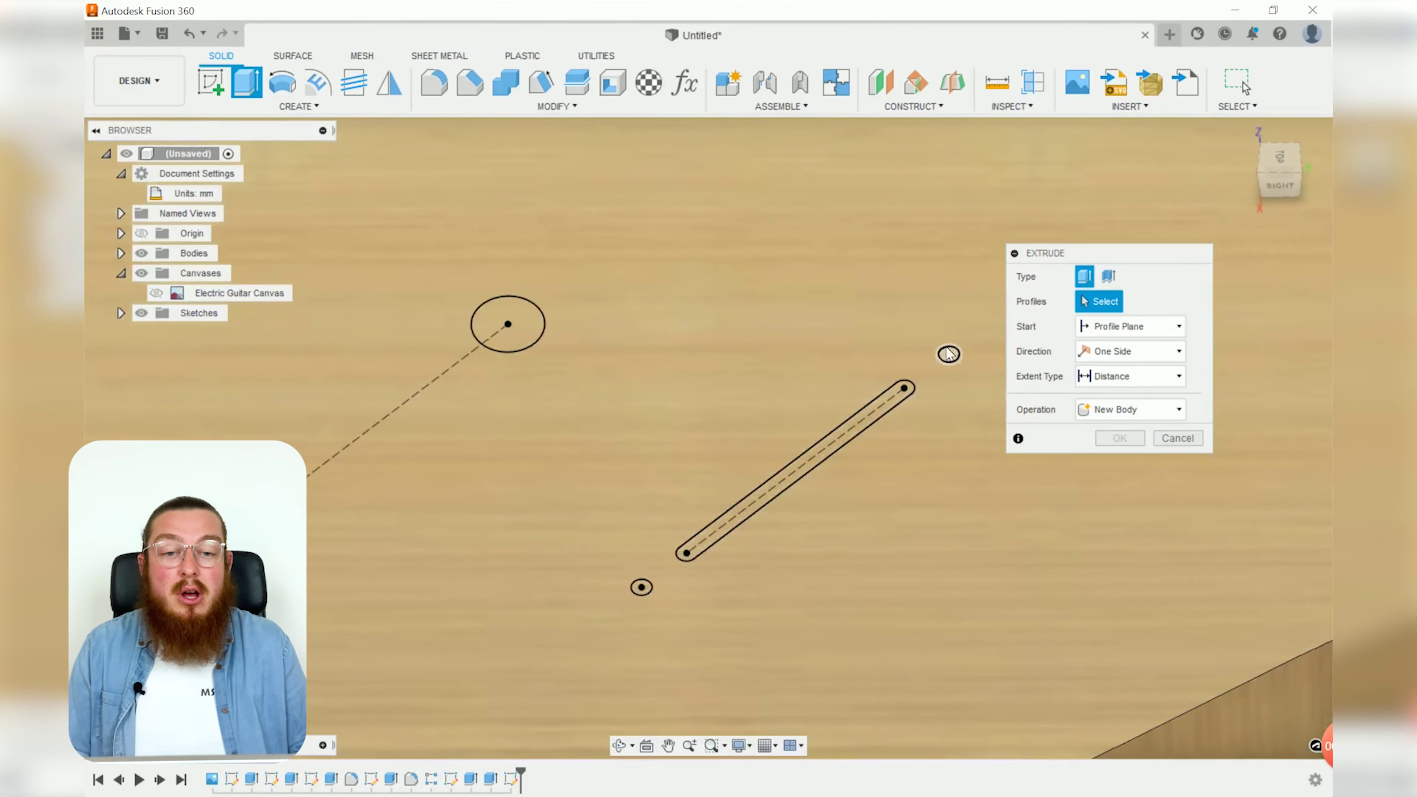
click(950, 355)
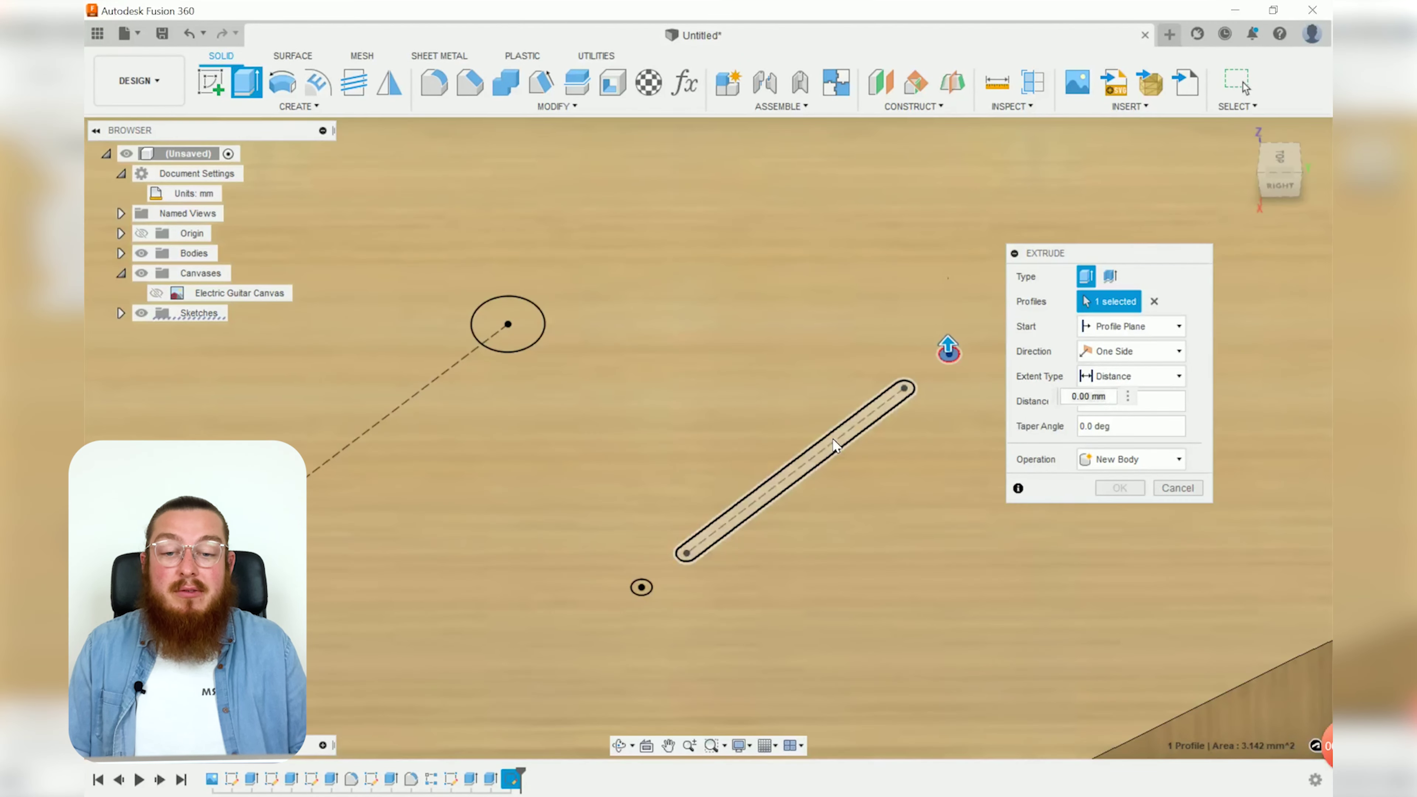
click(828, 441)
click(641, 587)
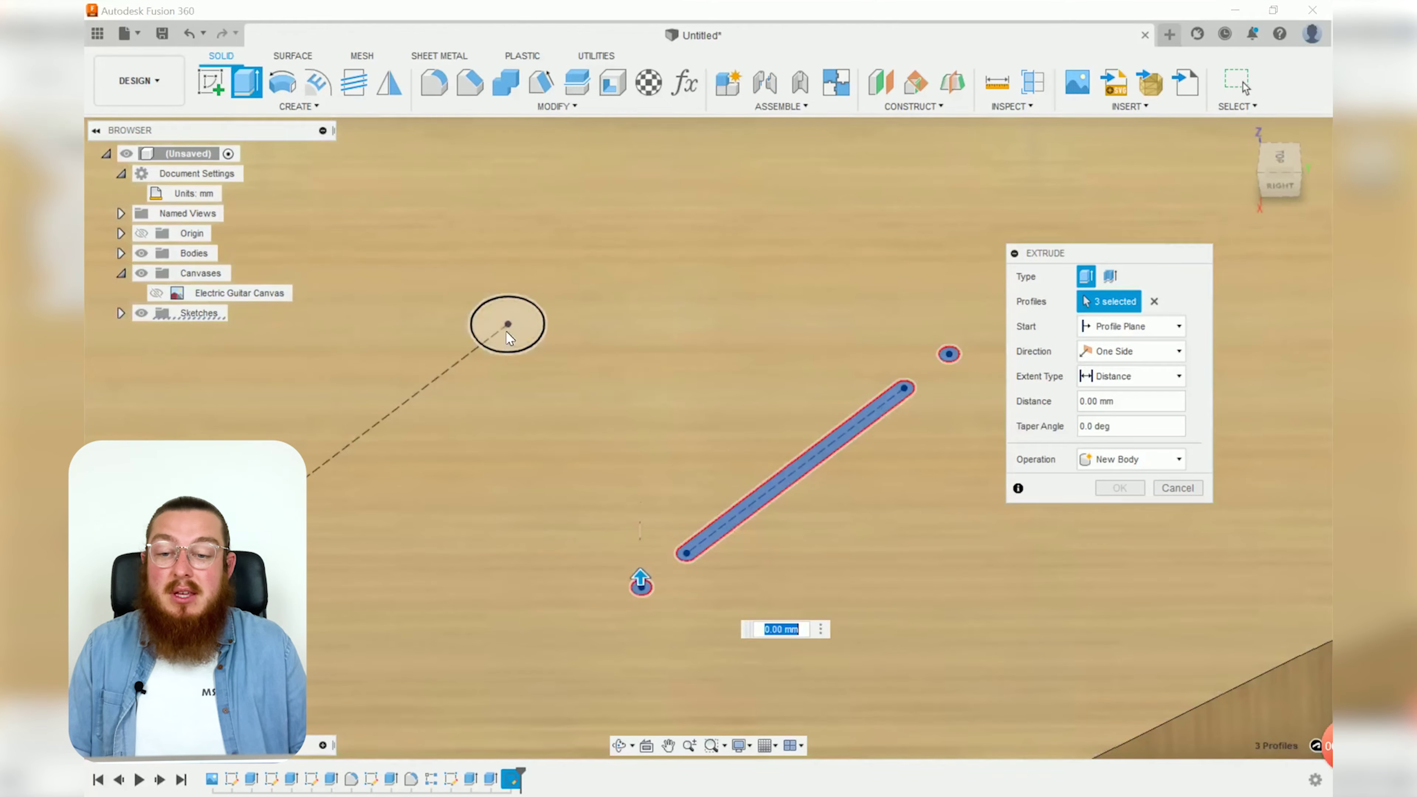
click(509, 337)
click(505, 314)
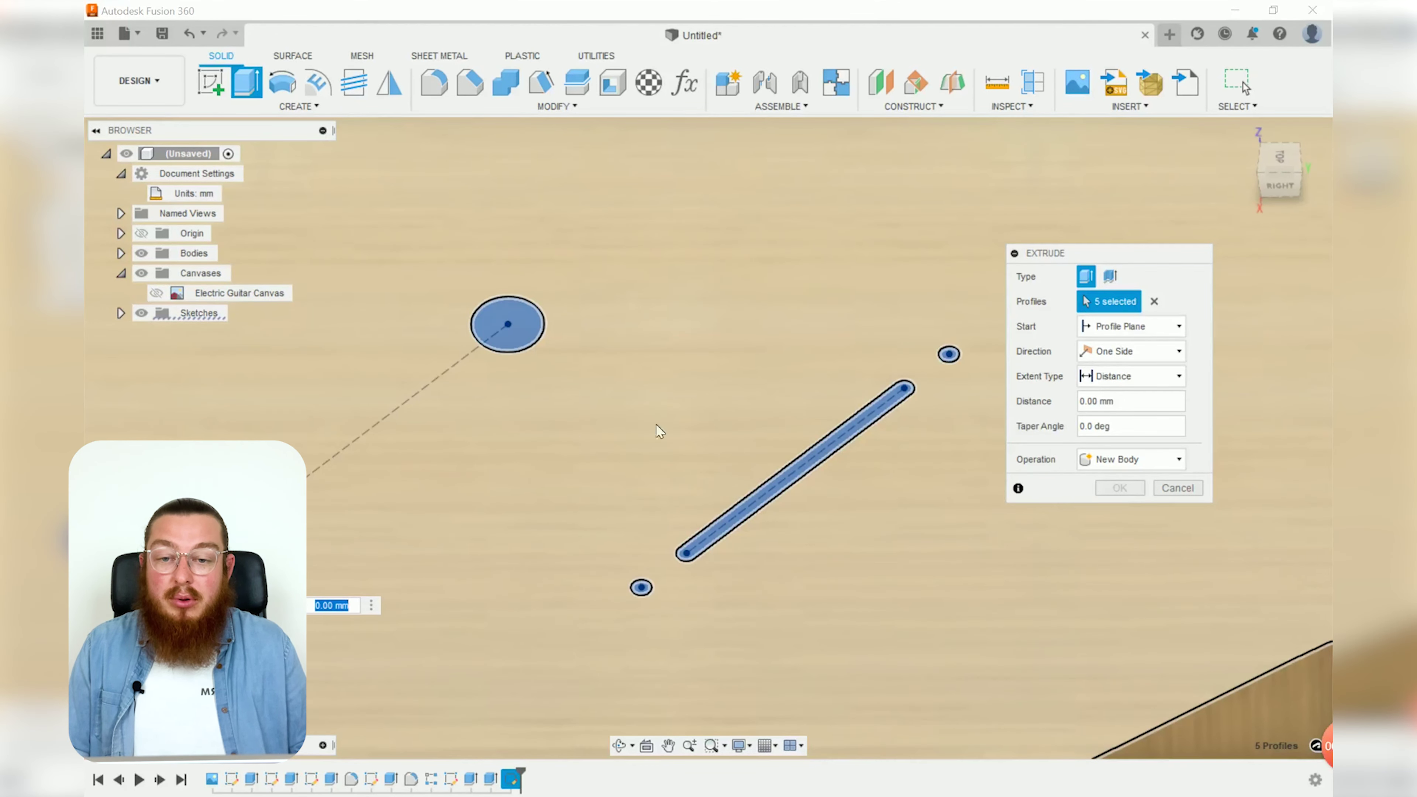
scroll(685, 425, down, 5)
drag(491, 474, 494, 592)
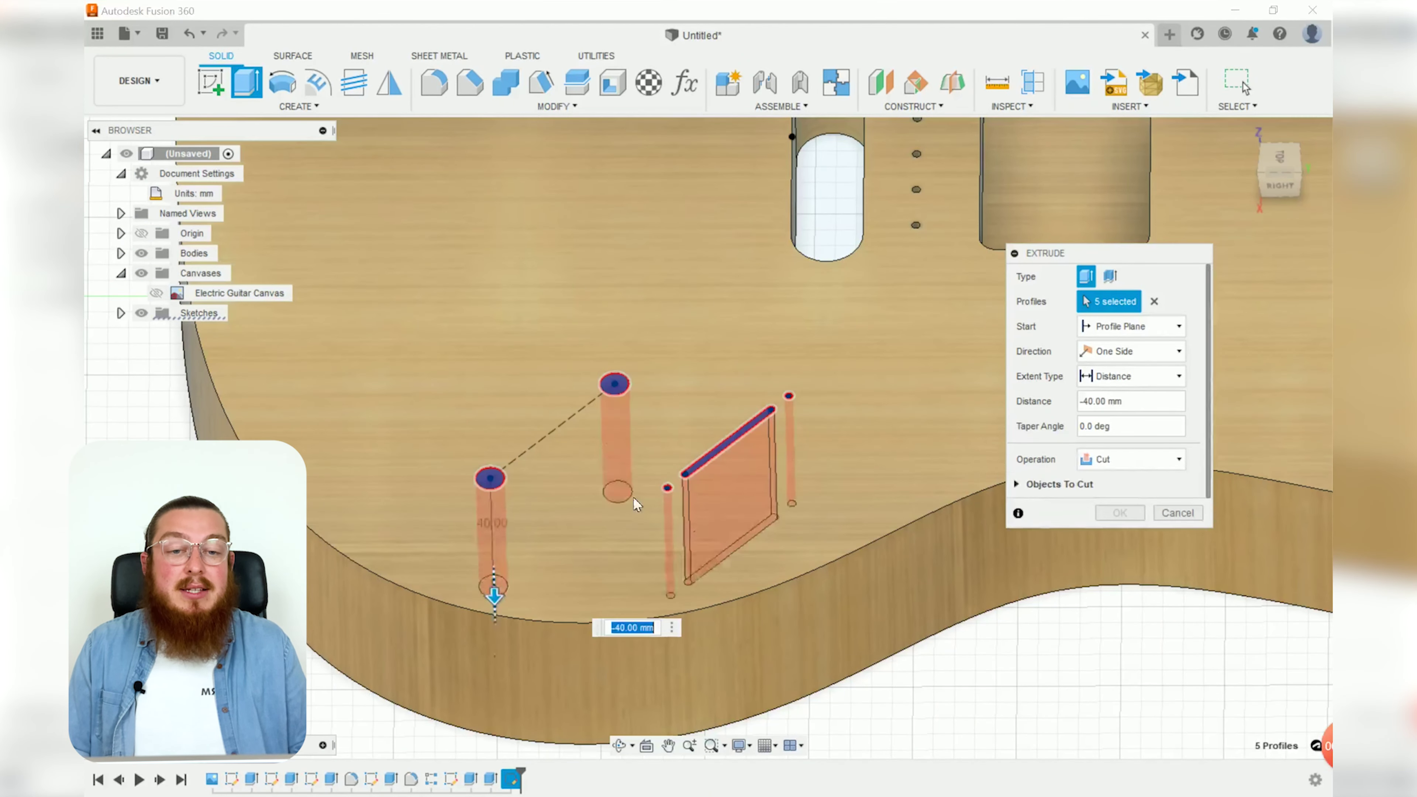
click(1096, 382)
click(1114, 436)
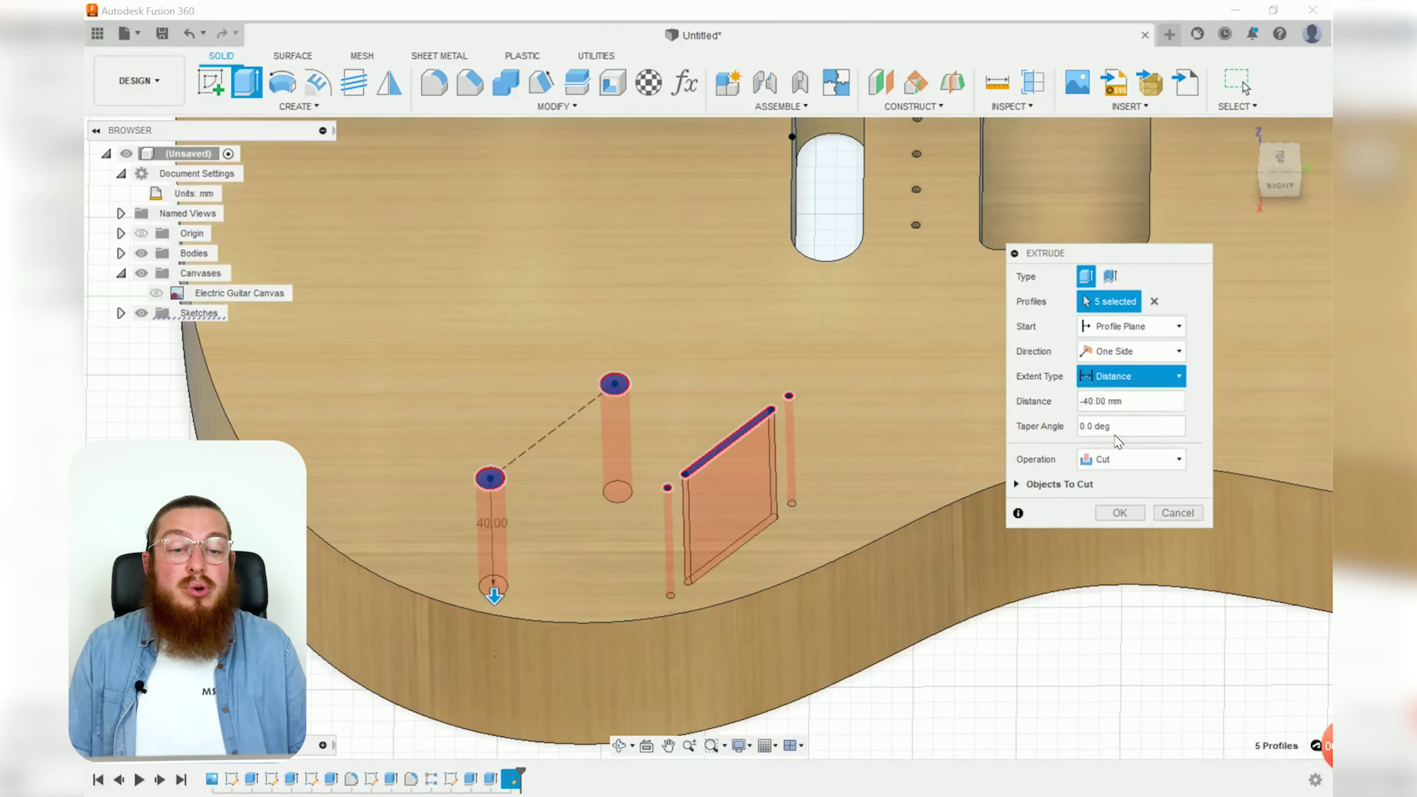
click(1119, 512)
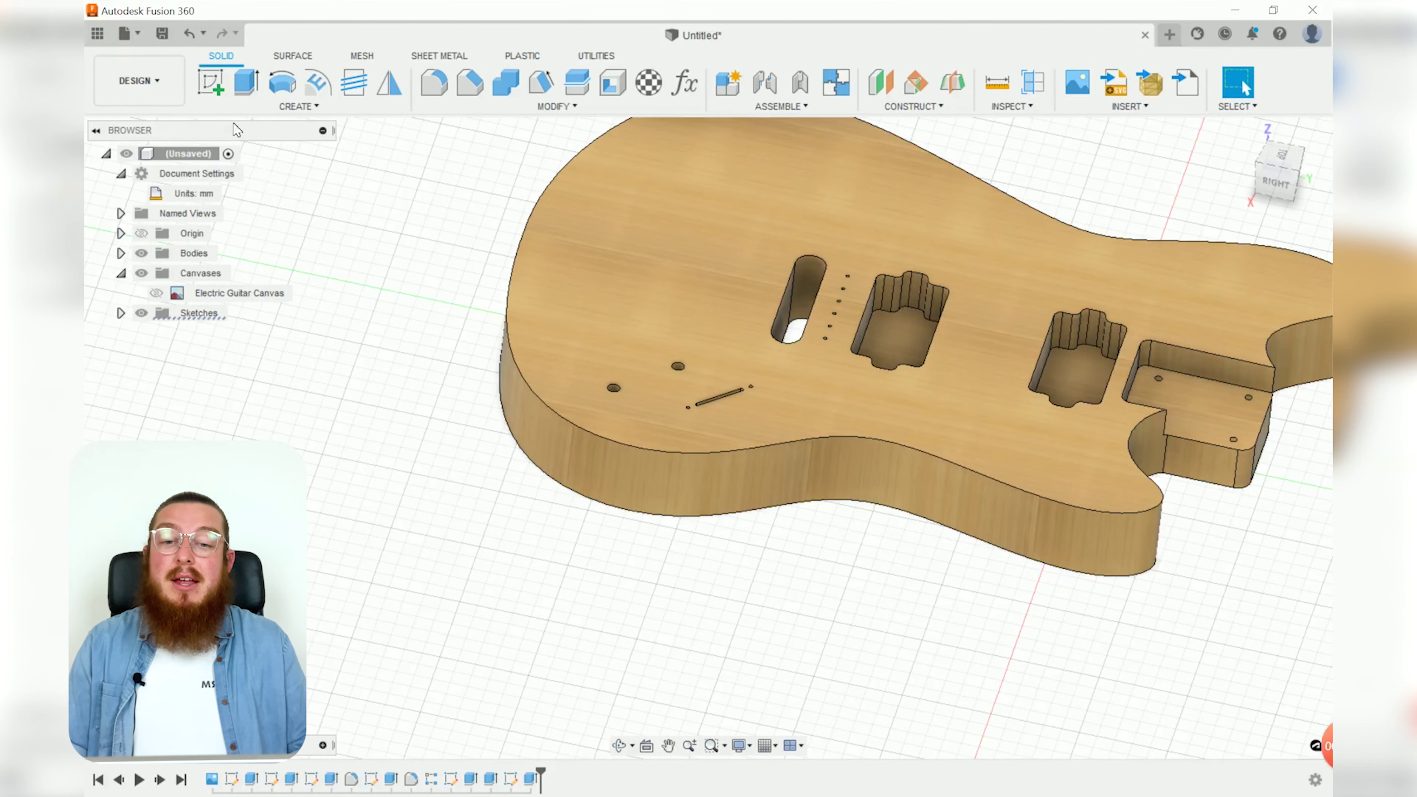
Start a new sketch on the back face of the guitar body.
shift+middle_drag(636, 643, 694, 422)
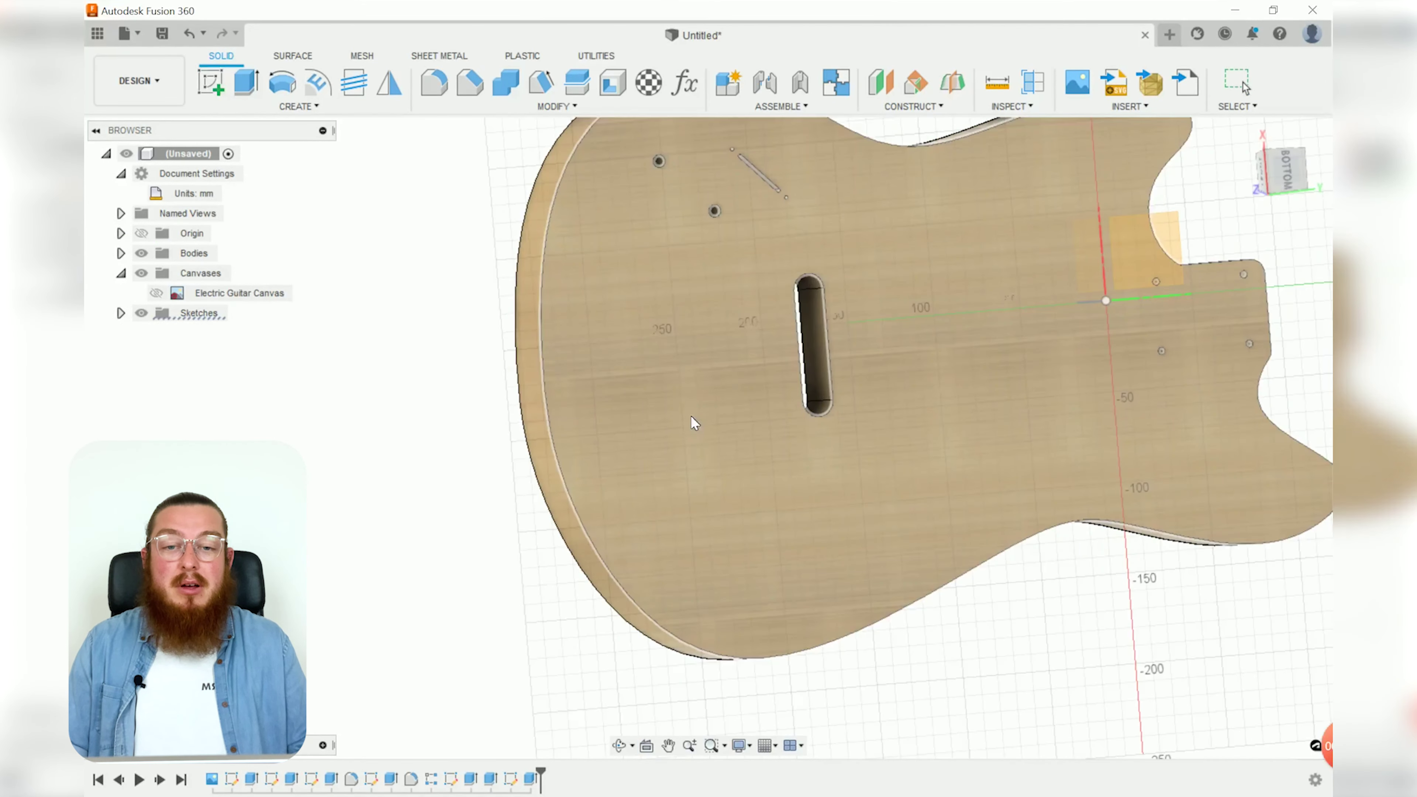
click(676, 385)
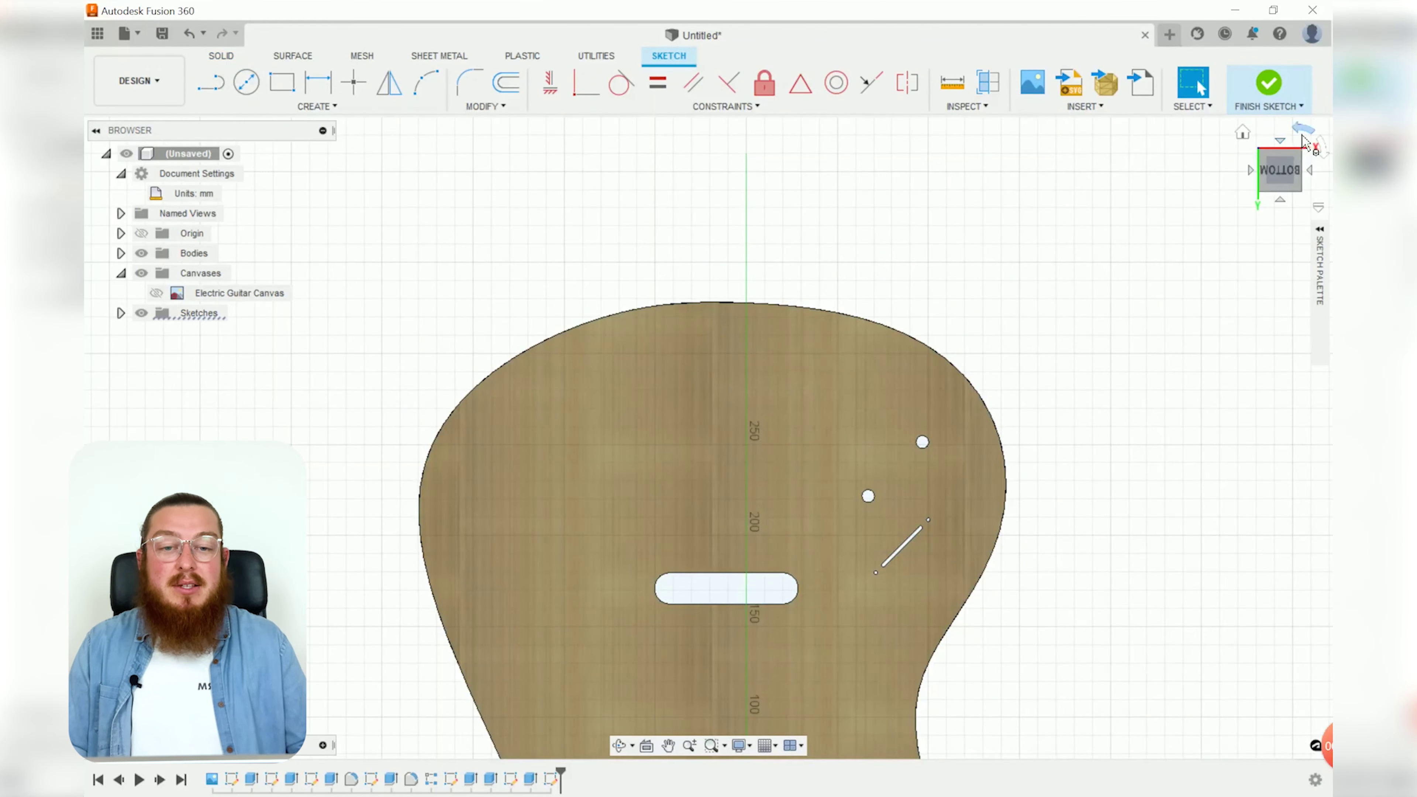
click(1303, 134)
scroll(833, 282, up, 3)
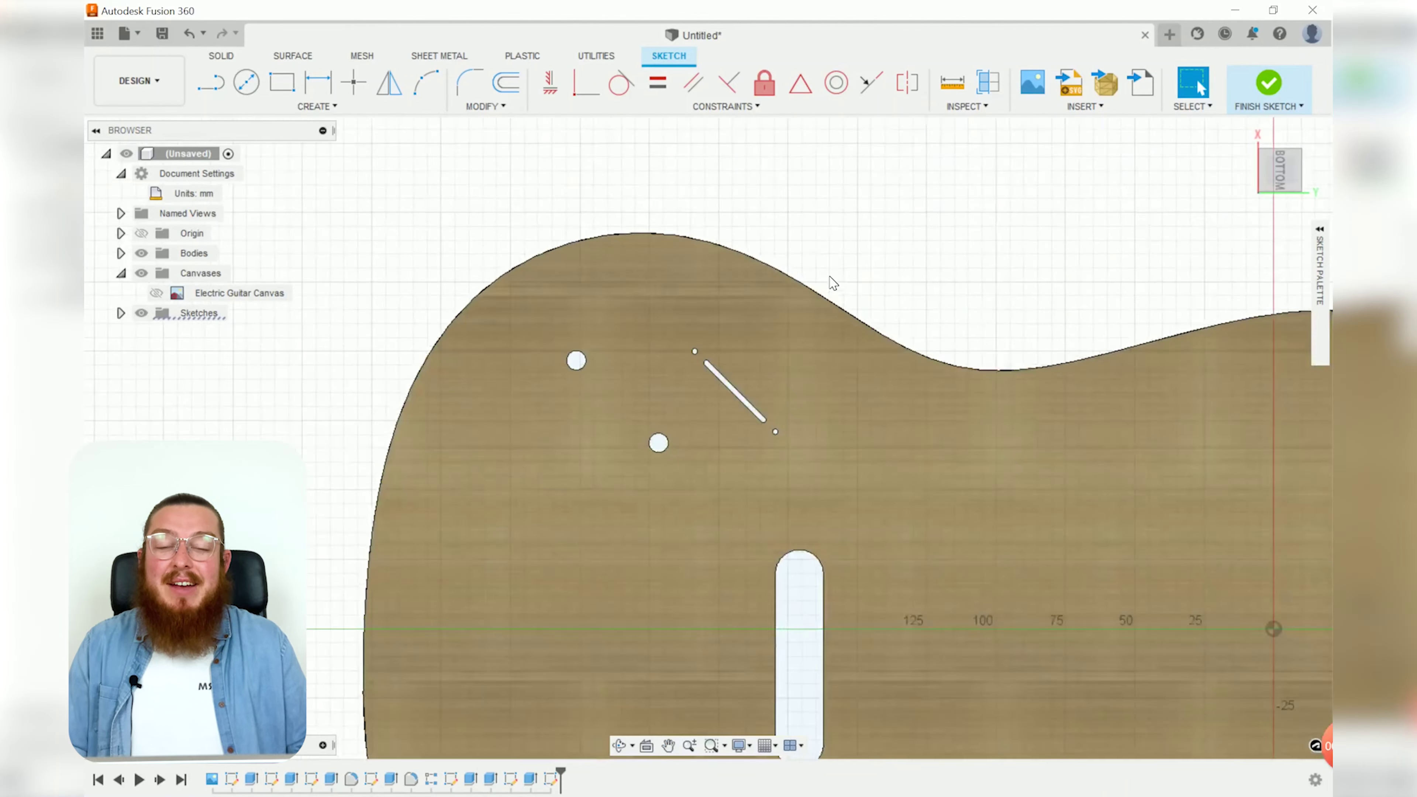
scroll(833, 283, up, 2)
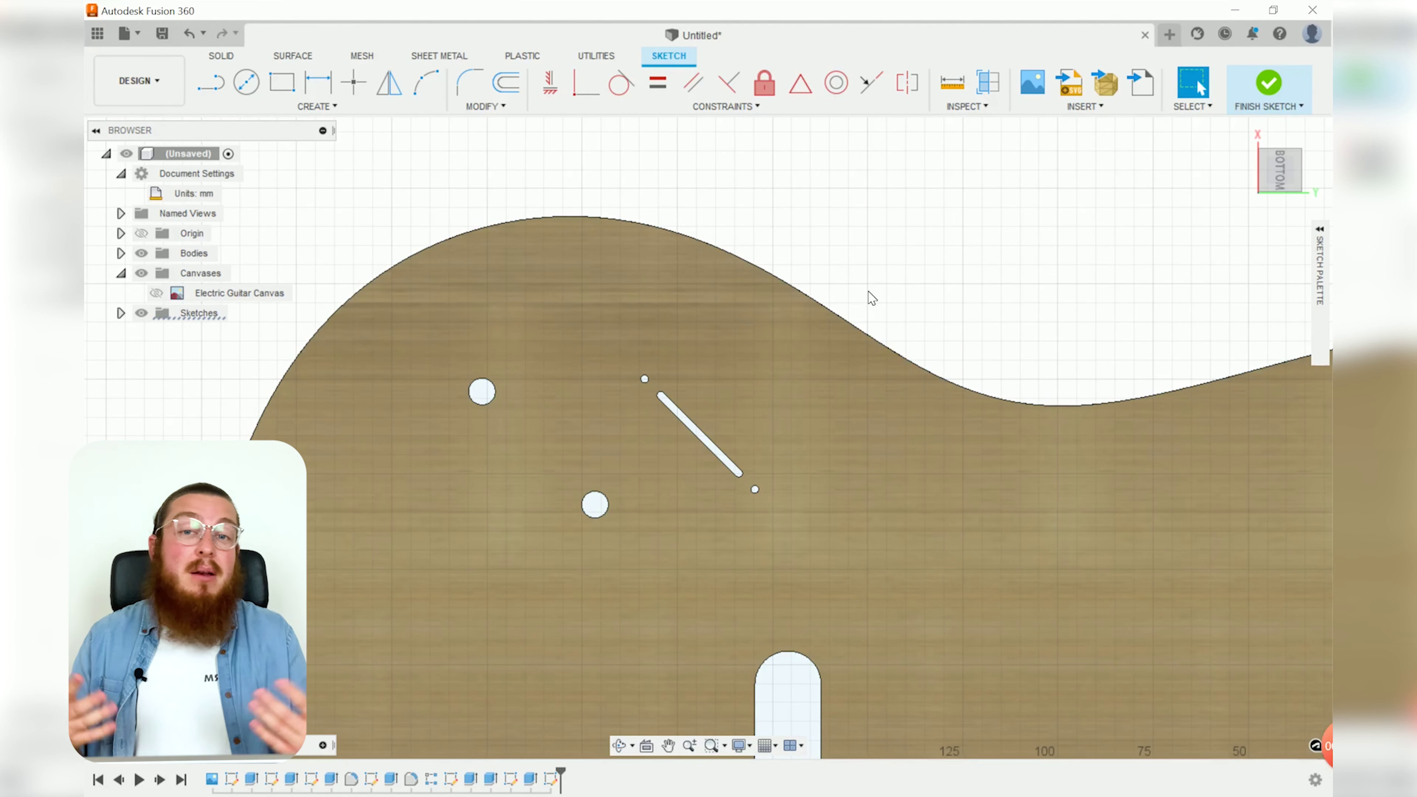
Offset the body's outer edge 20 mm inward, setting the offset position to -20 mm.
key(o)
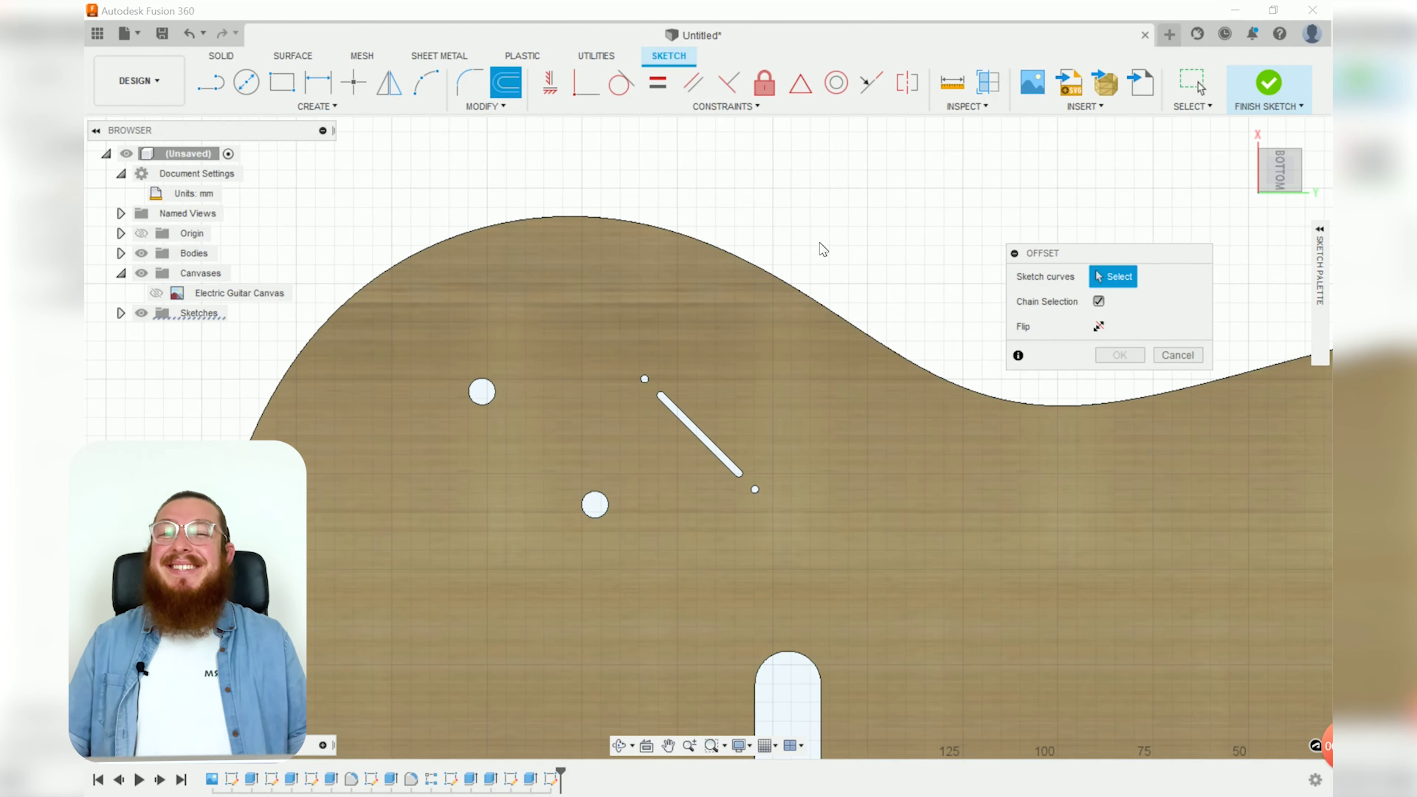
click(697, 238)
text(-20)
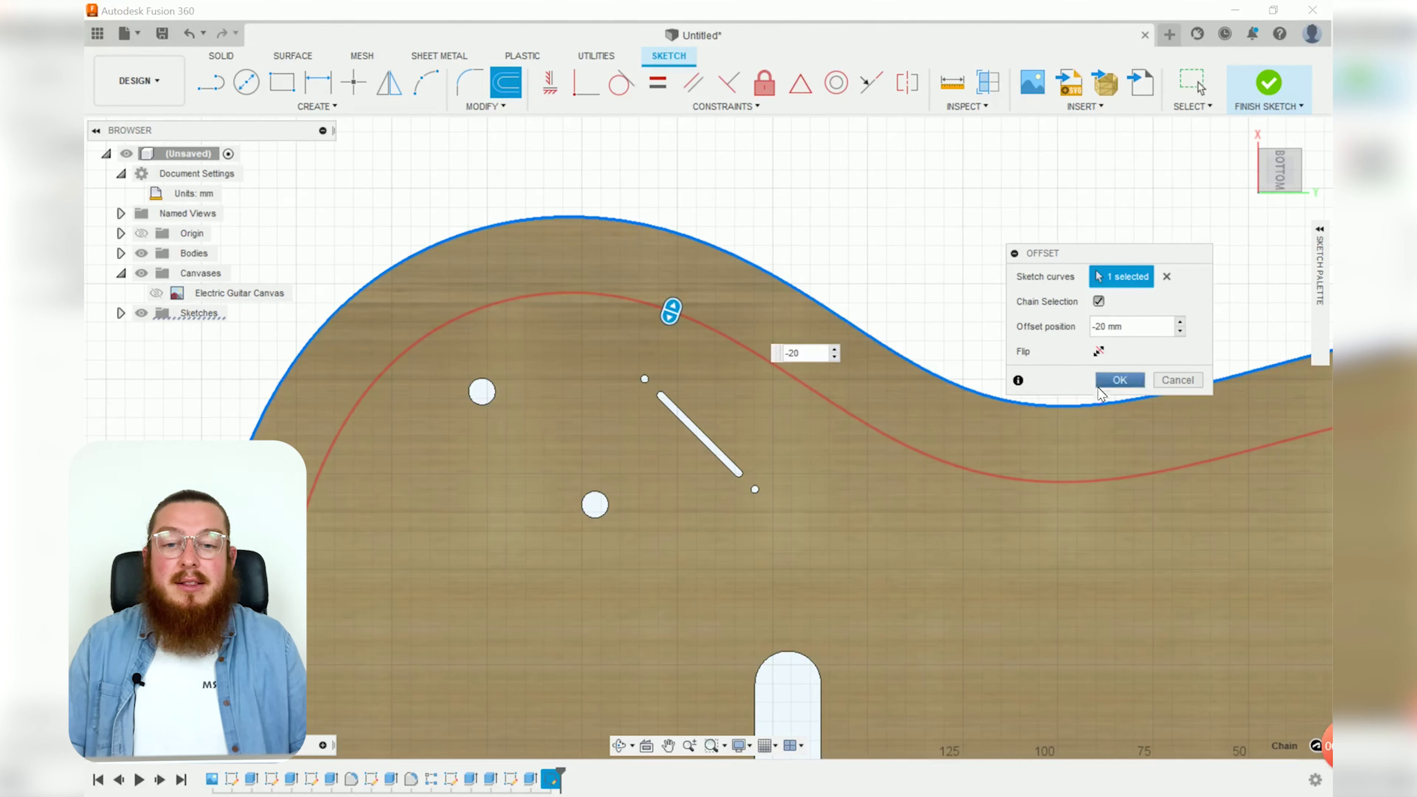
click(1112, 380)
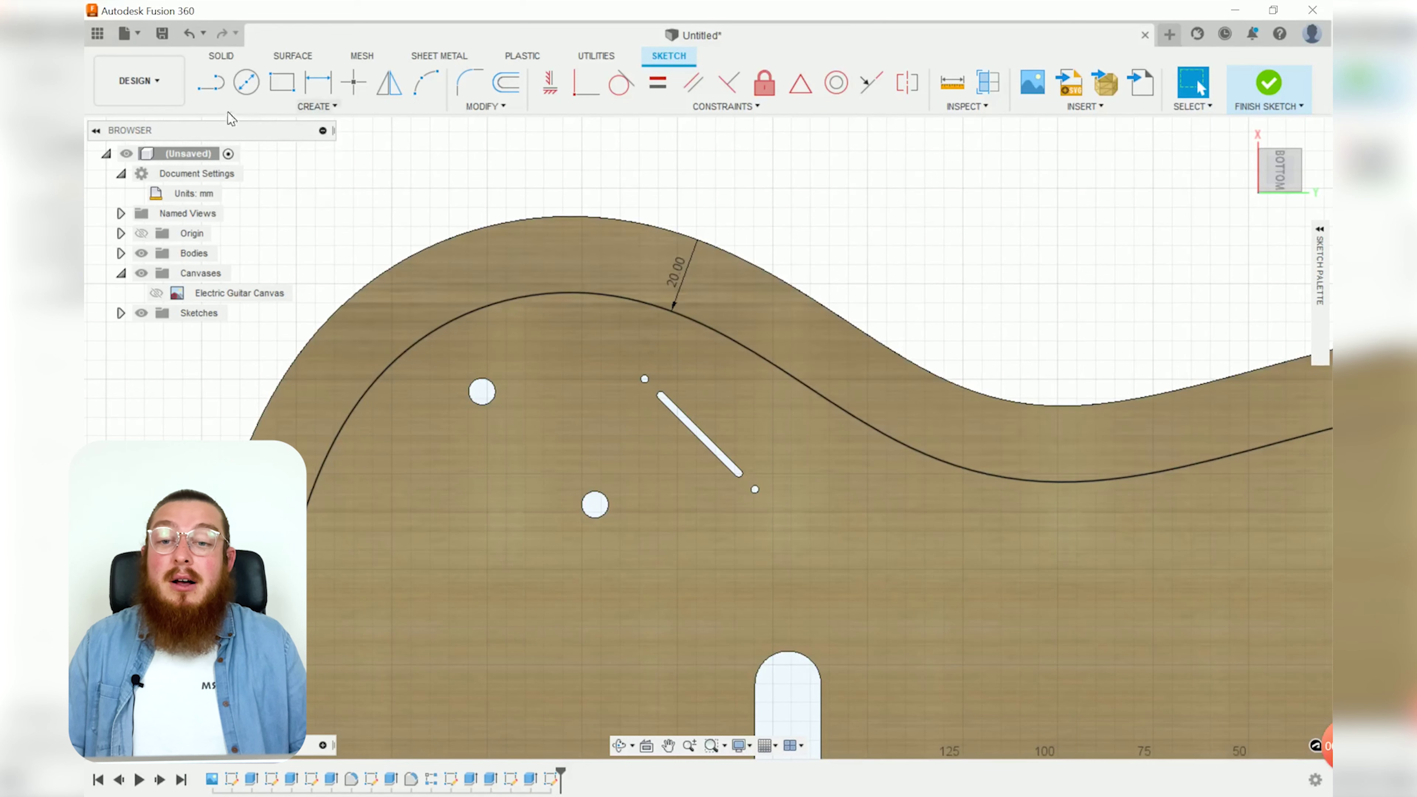
Draw a horizontal line about 145 mm long across the control area between two points on the offset curve, and make it construction.
key(l)
click(336, 438)
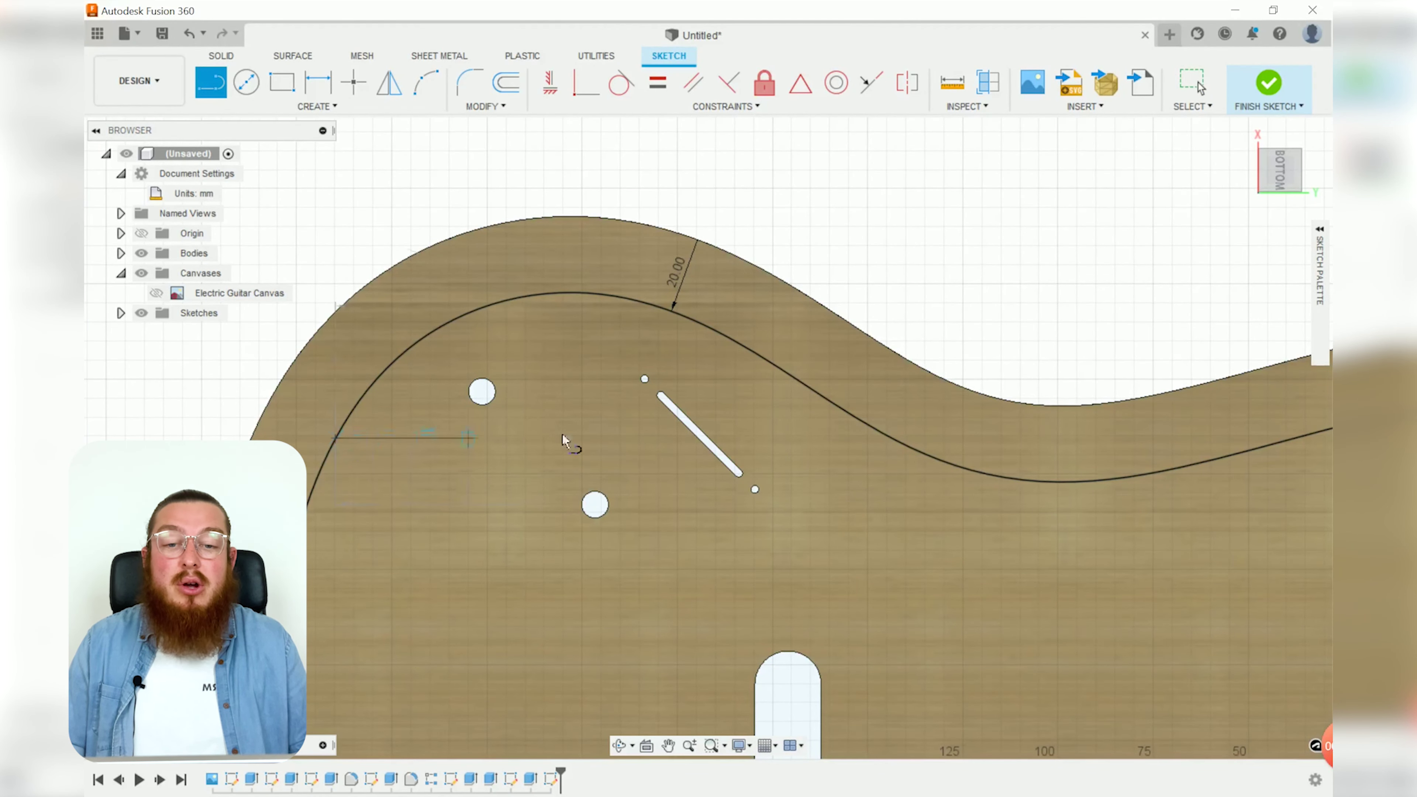
click(891, 439)
key(Escape)
click(801, 438)
key(x)
click(936, 259)
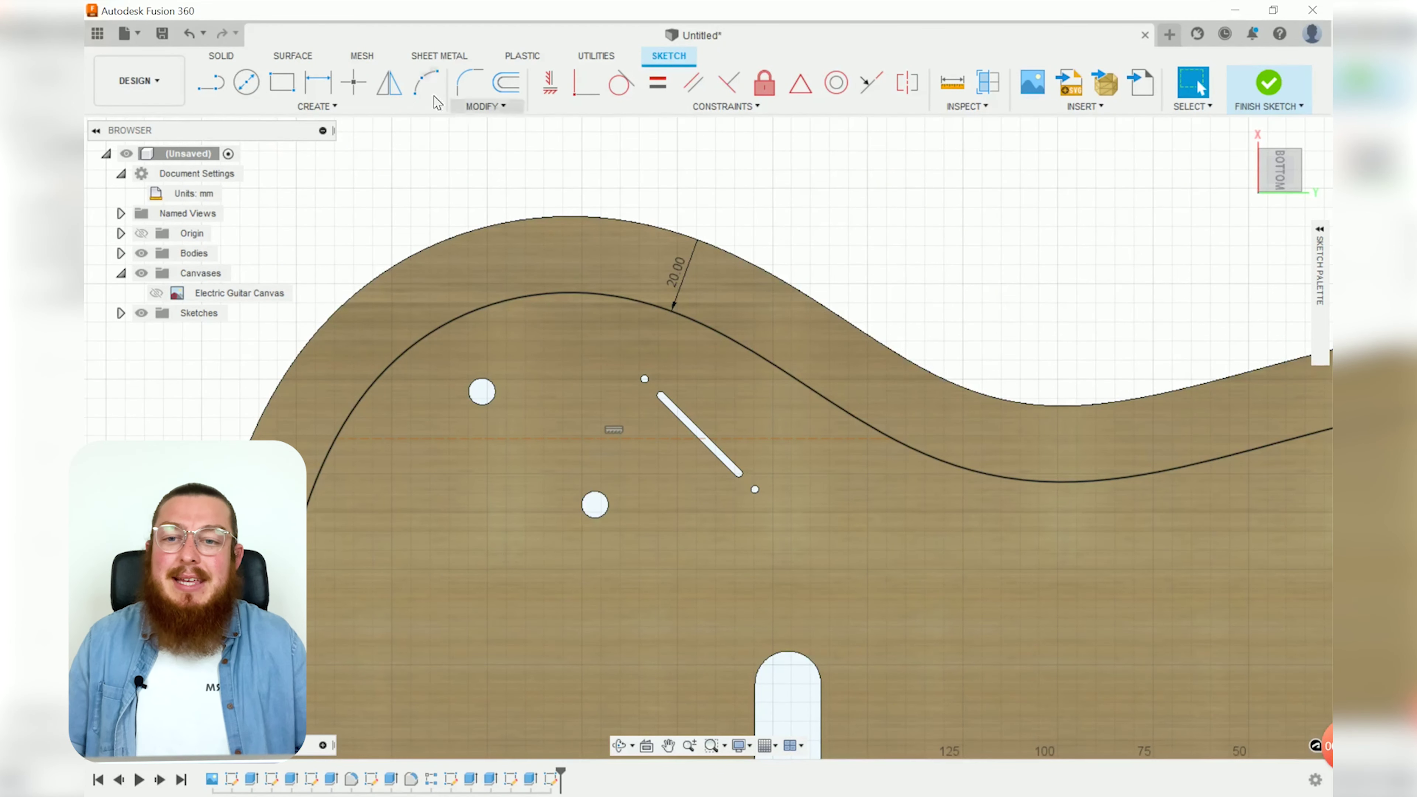
Mirror the 20 mm offset curve about the horizontal construction line.
click(389, 83)
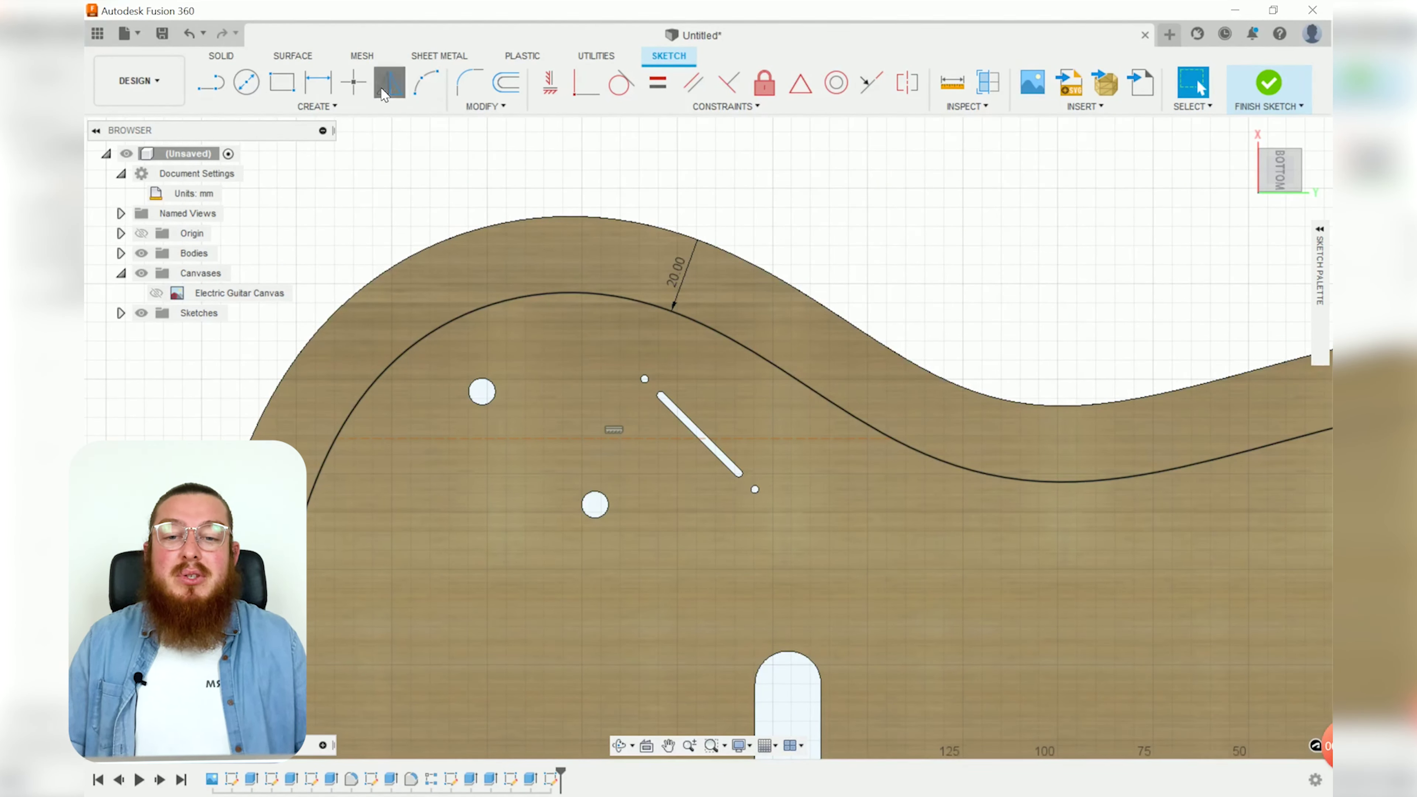
click(594, 290)
click(1082, 301)
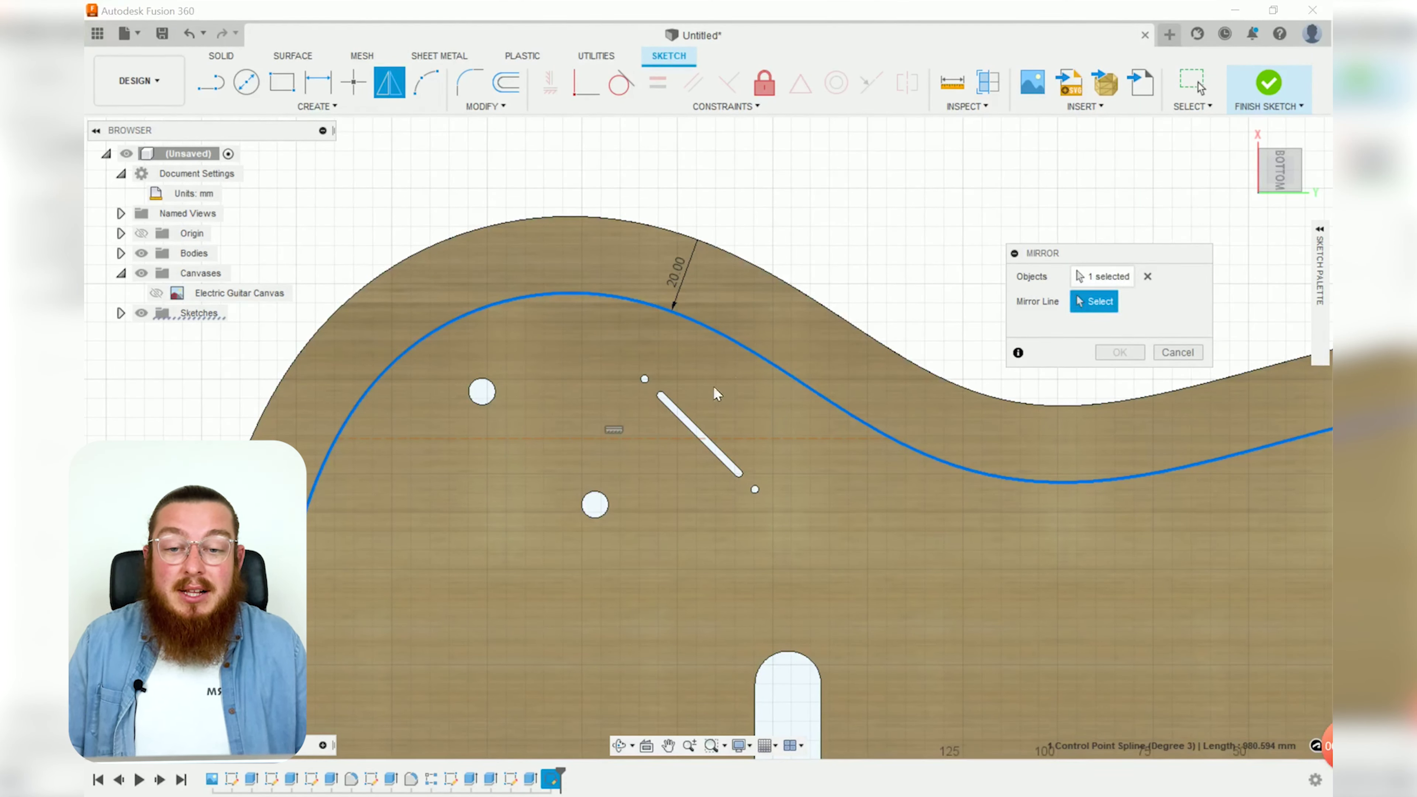
click(625, 438)
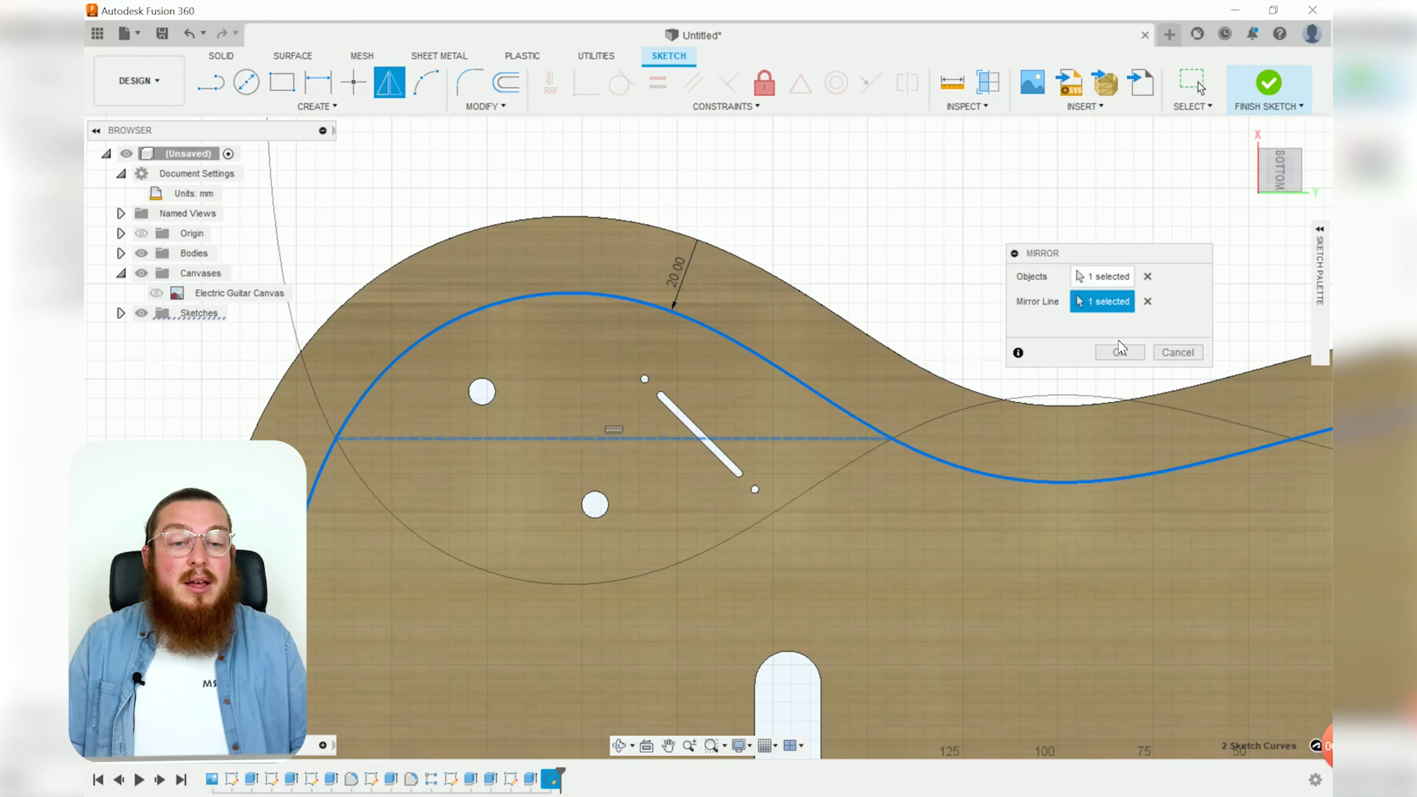
click(1119, 353)
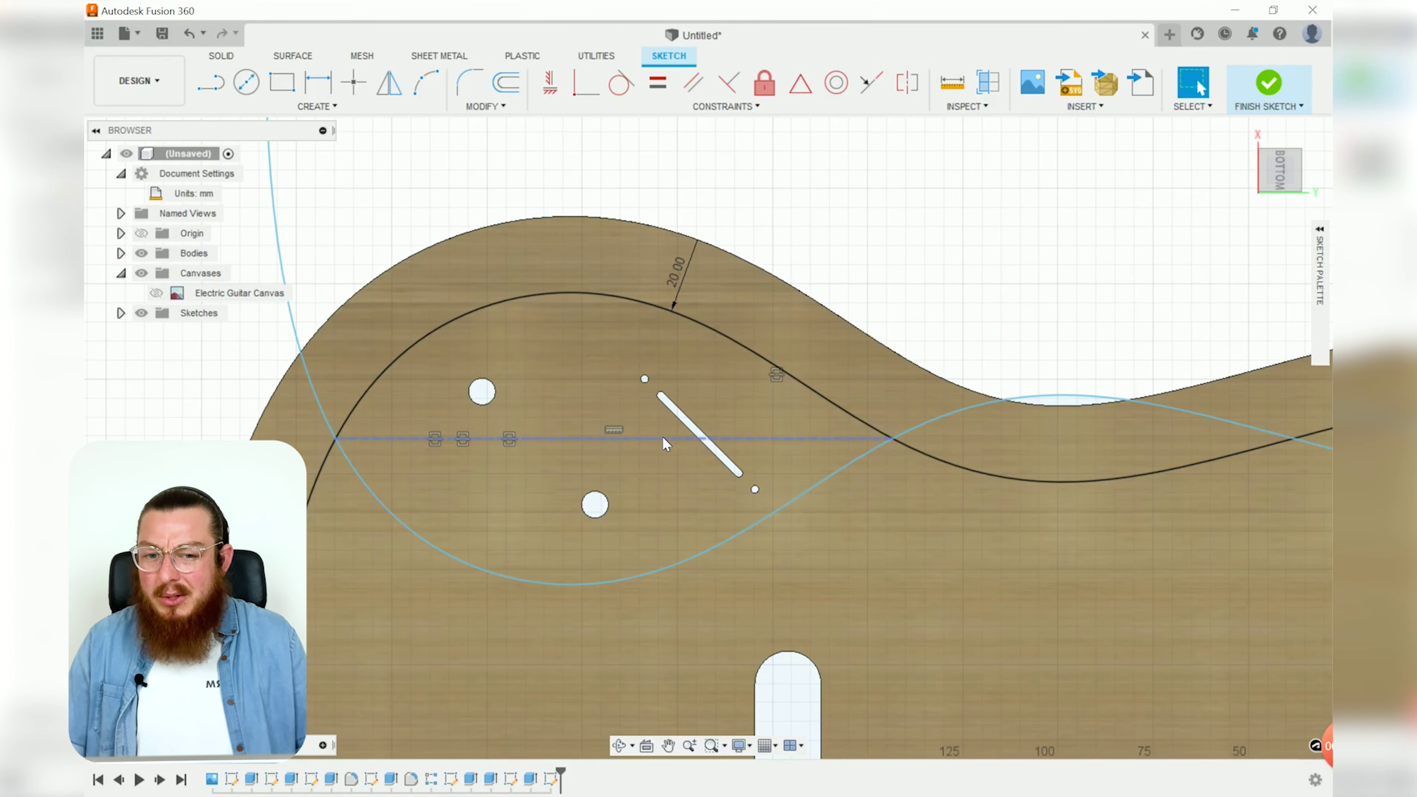
Nudge the construction line so the two curves enclose the control holes, and apply a Fix constraint to the mirrored curve.
mouse_move(664, 434)
mouse_down()
mouse_move(659, 387)
mouse_move(659, 436)
mouse_up()
scroll(731, 488, up, 3)
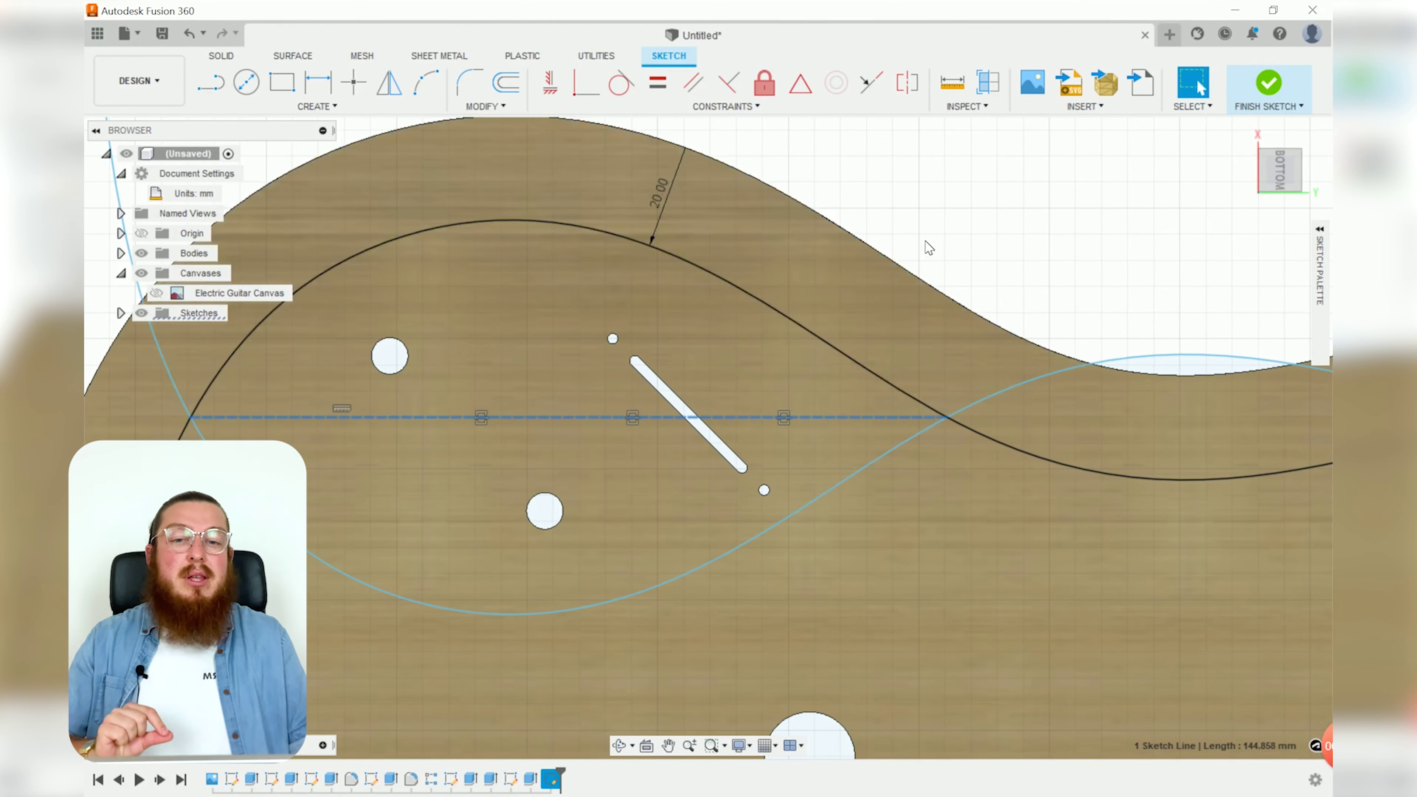
click(1017, 386)
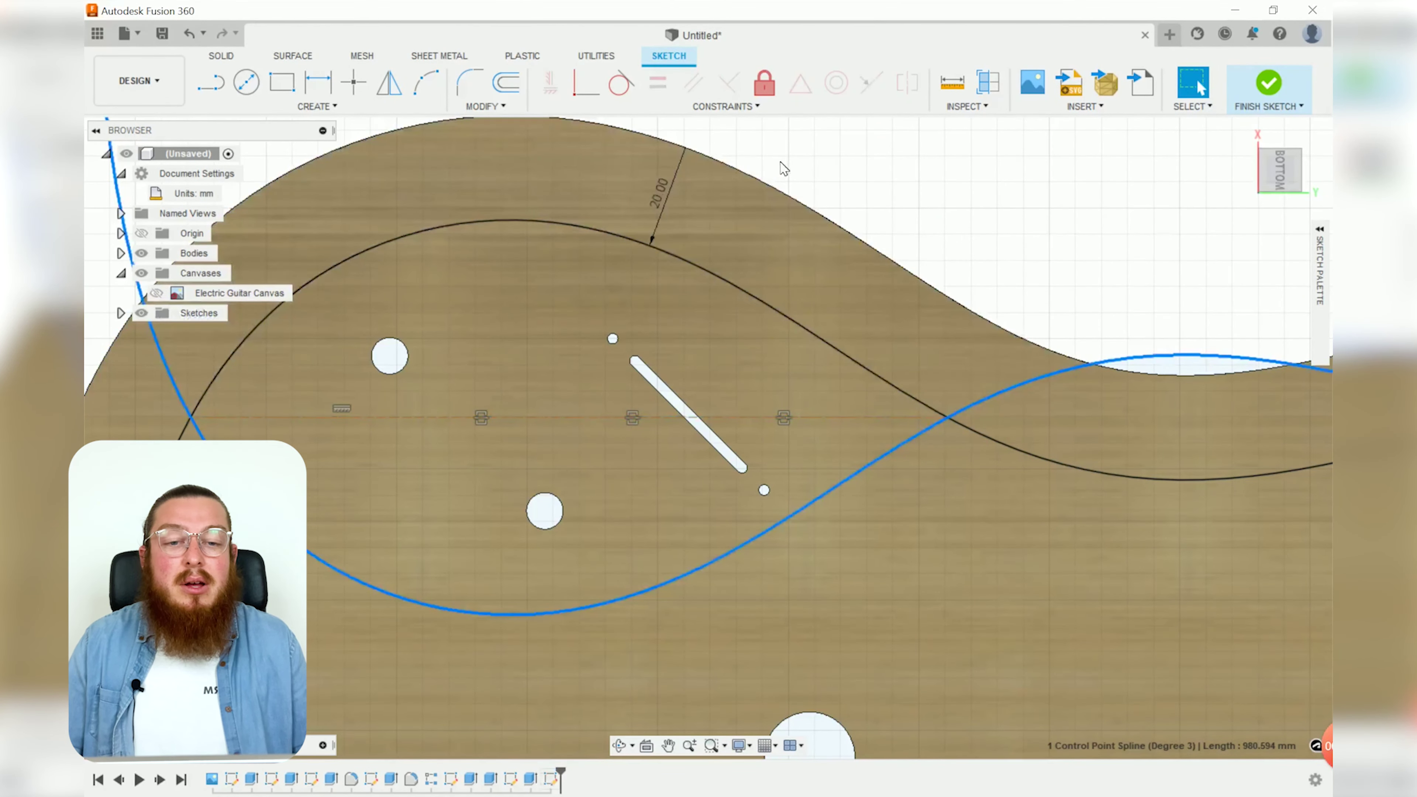
click(764, 83)
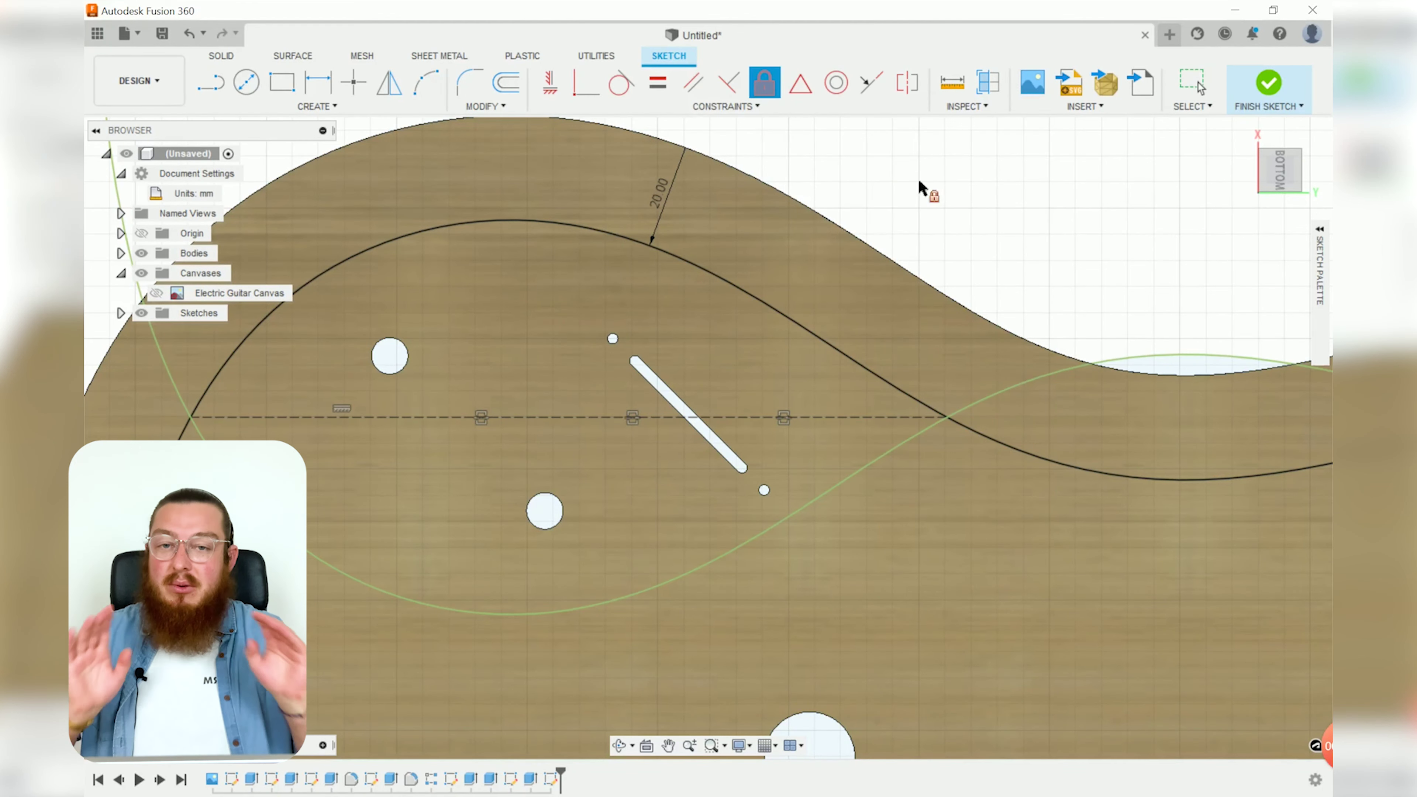
scroll(1028, 246, down, 2)
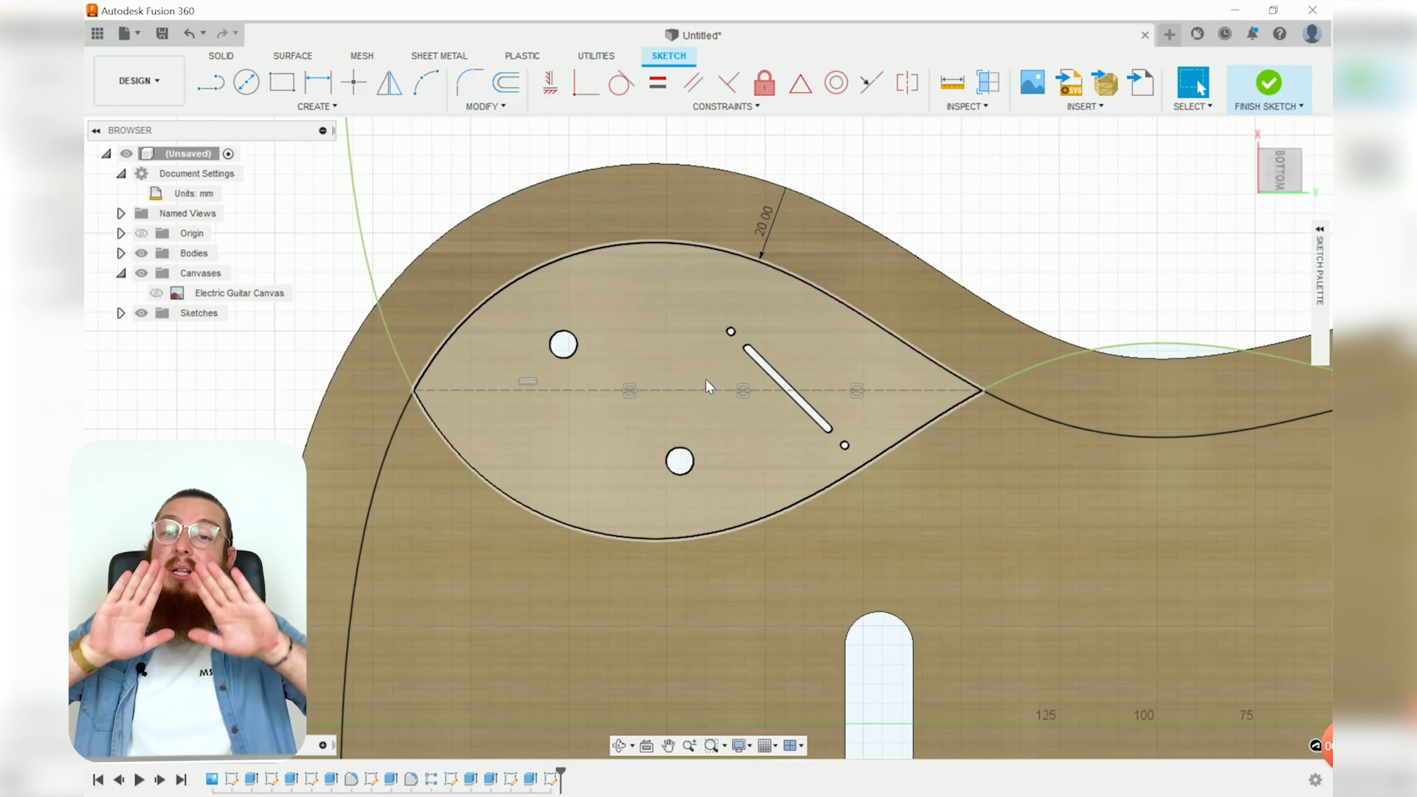
Offset the fixed mirrored curve 5 mm inward toward the control holes.
click(506, 86)
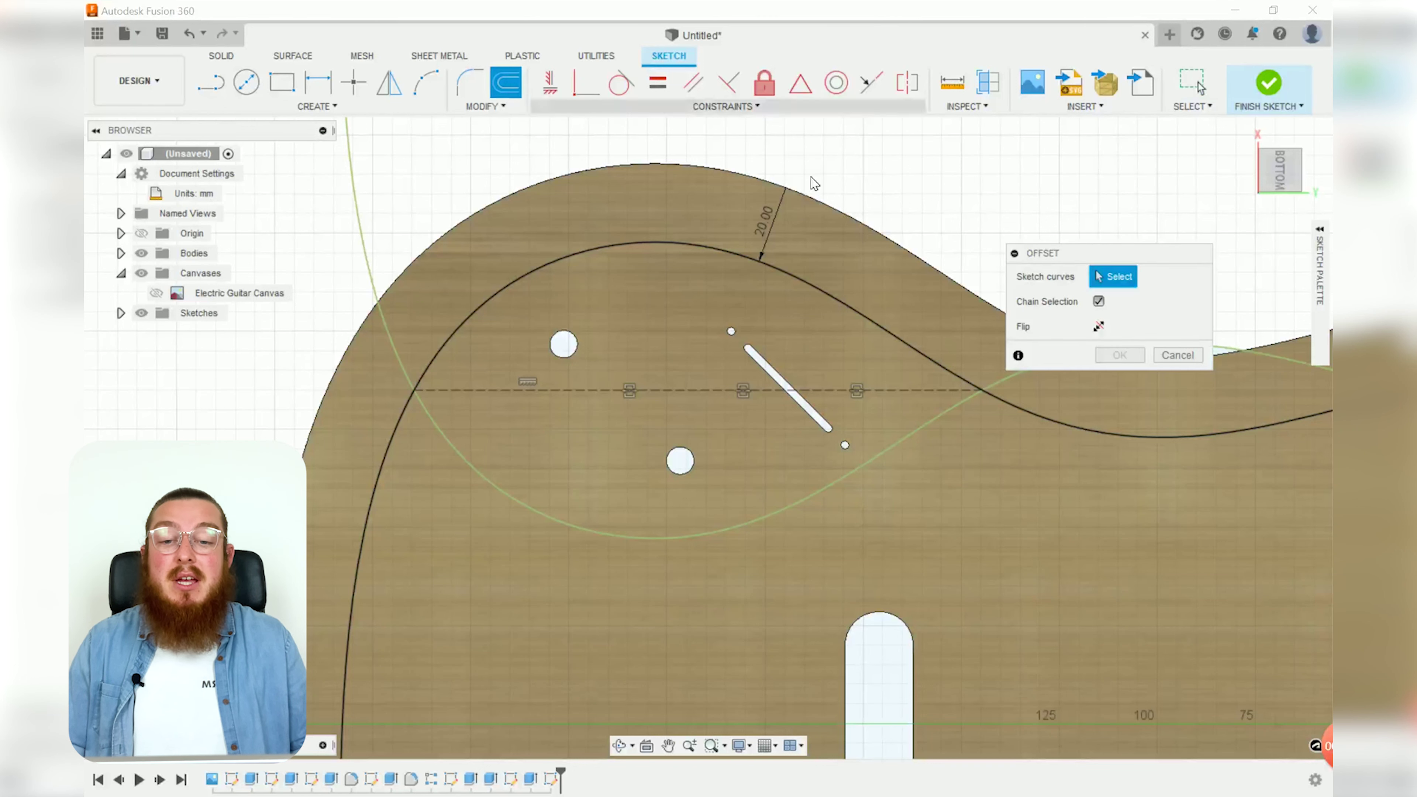
click(686, 535)
text(10)
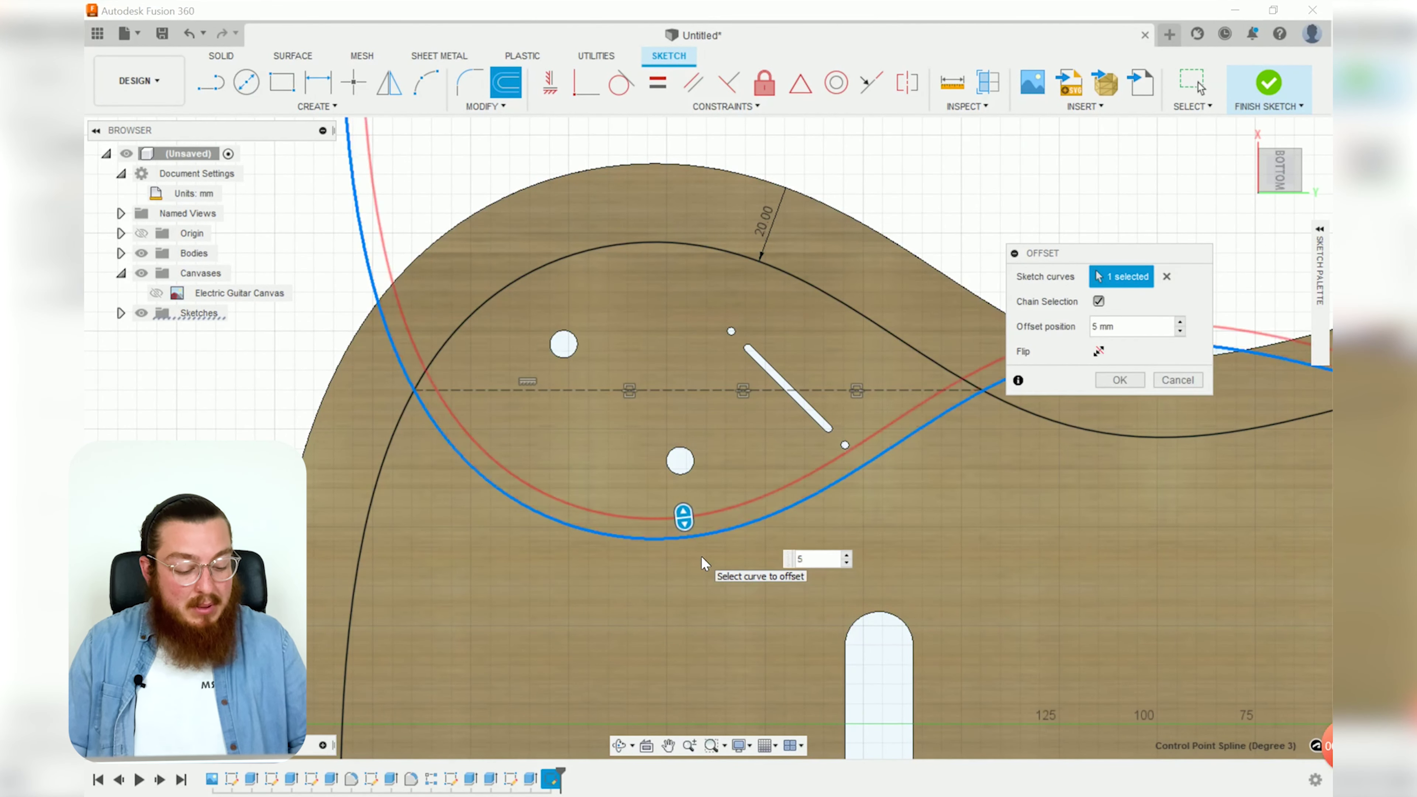
key(Return)
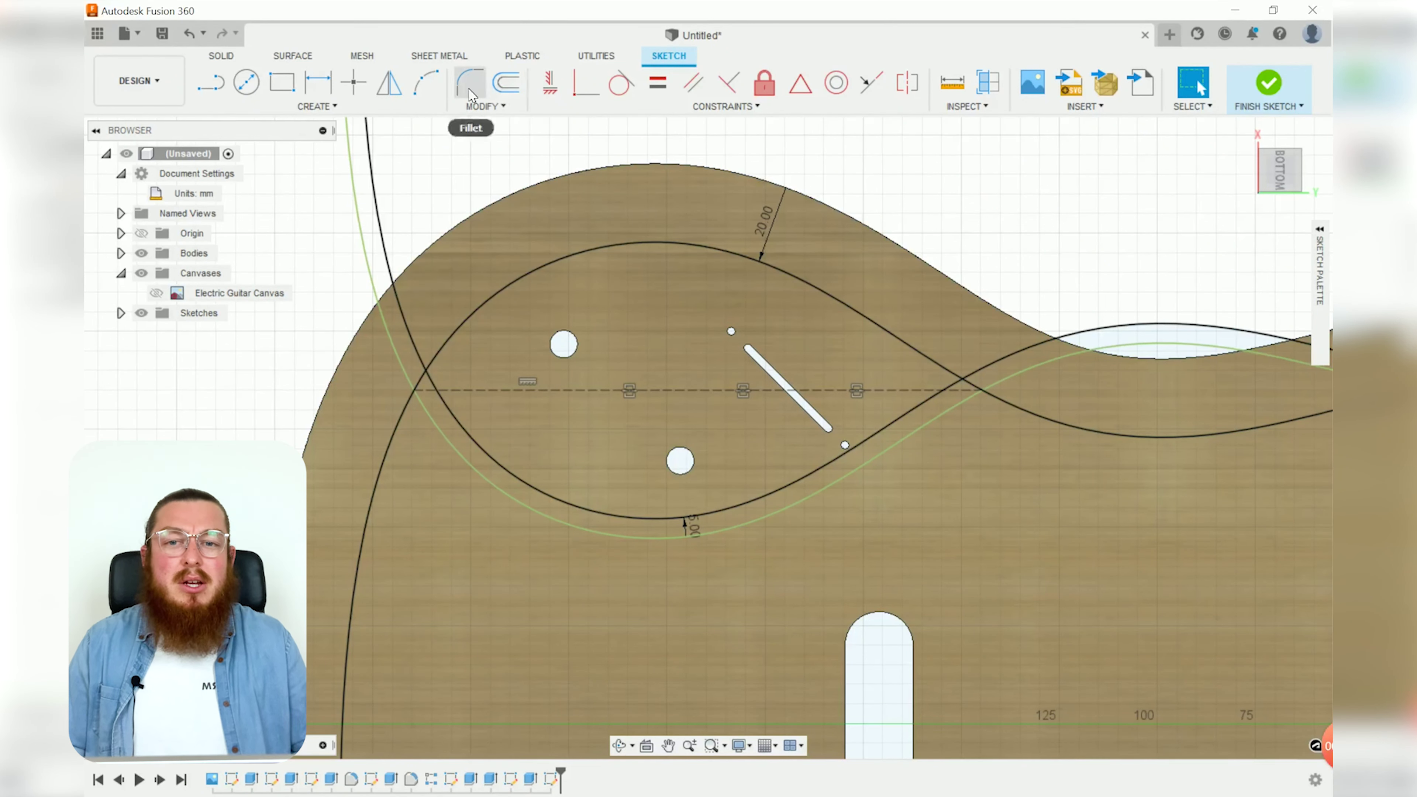
Offset the guitar body's upper outline inward by 25 mm.
click(517, 87)
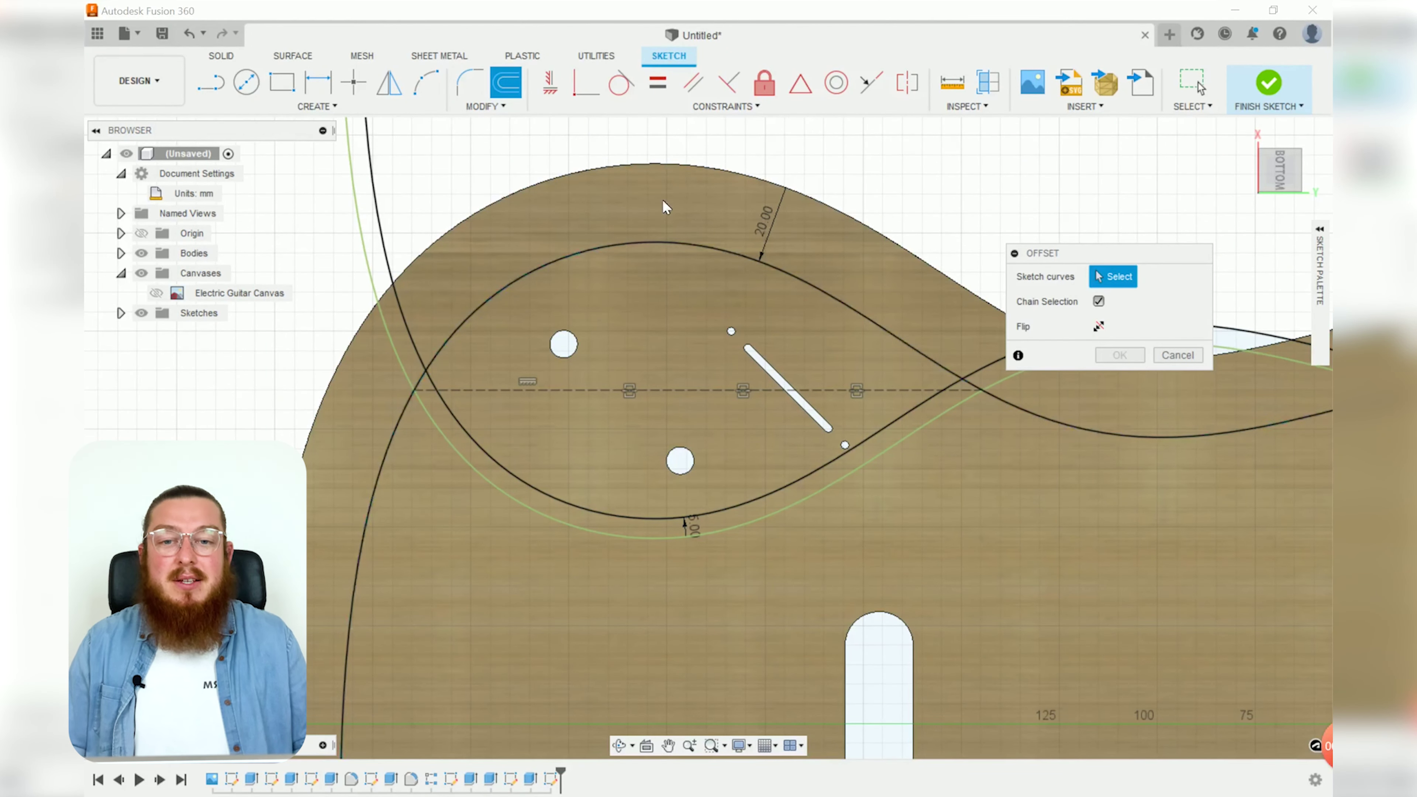
click(670, 164)
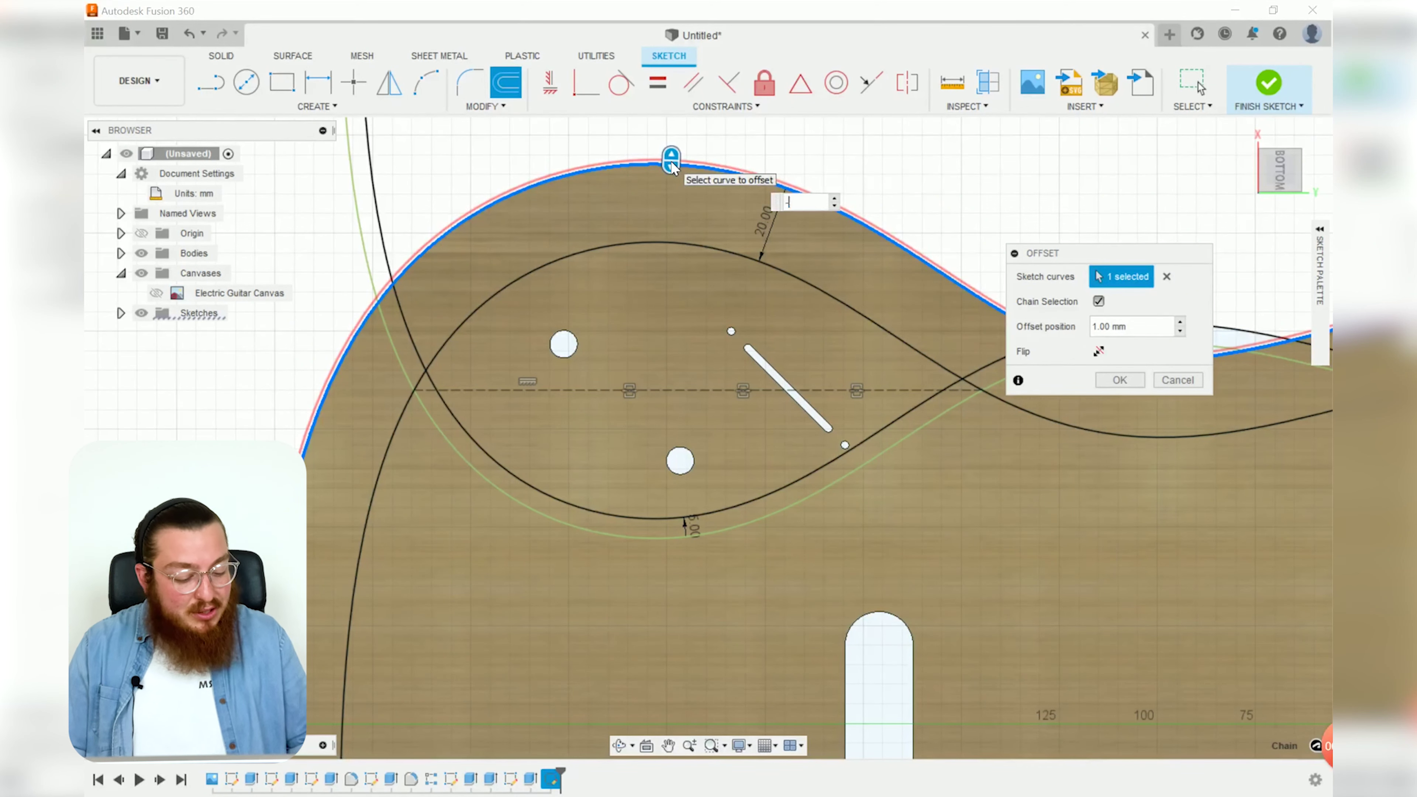
text(25)
key(Return)
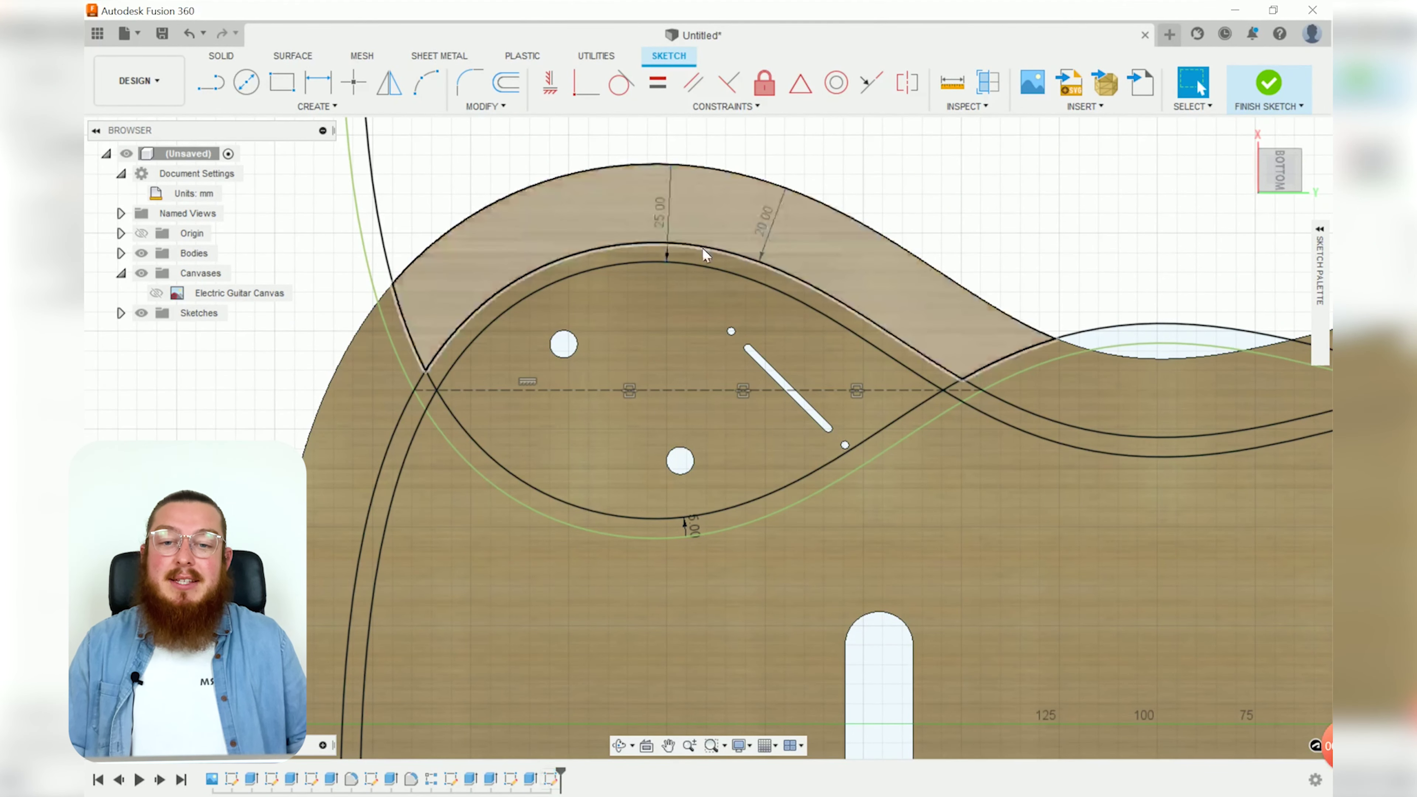
Draw a construction line about 56 mm long across the lower part of the inner cavity outline and constrain it horizontal.
scroll(676, 317, up, 5)
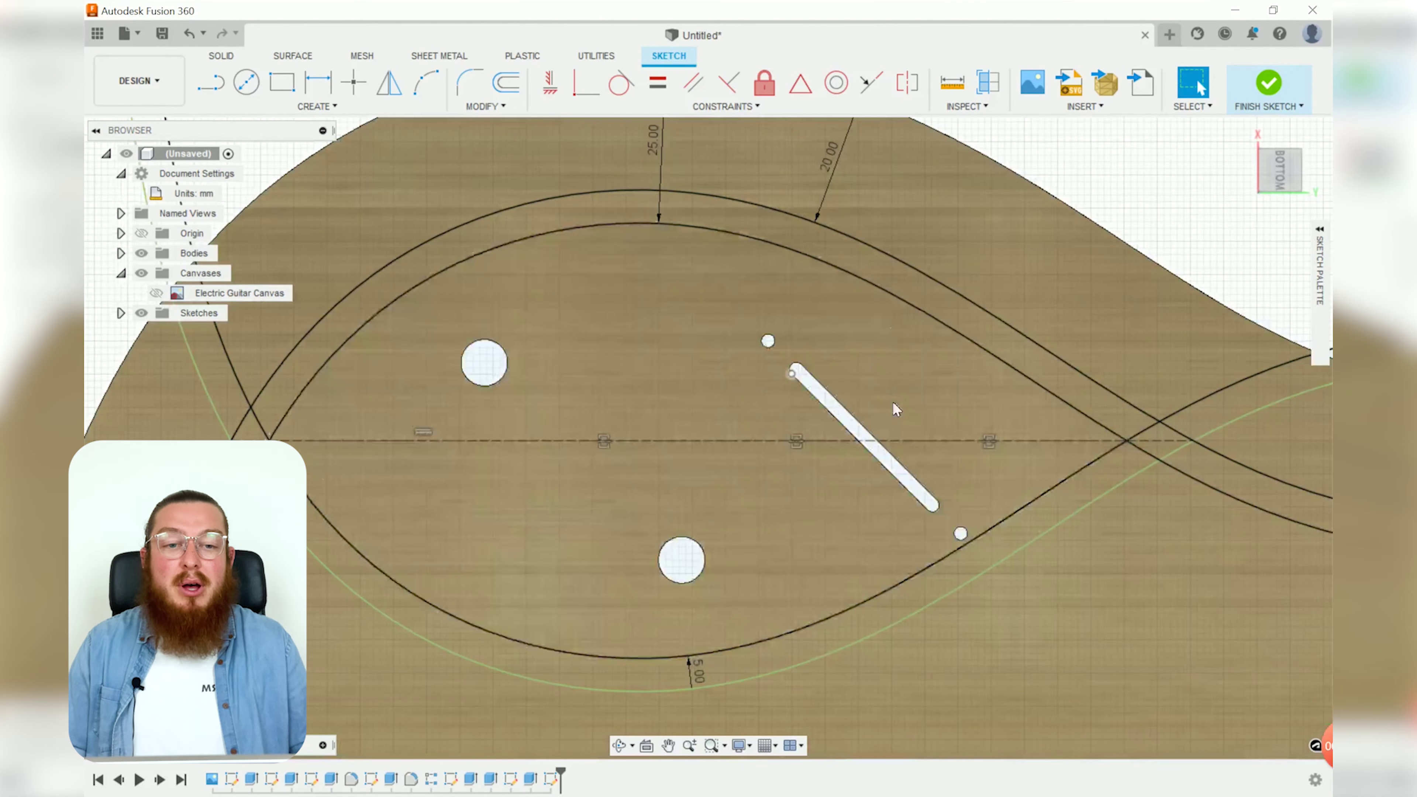
key(l)
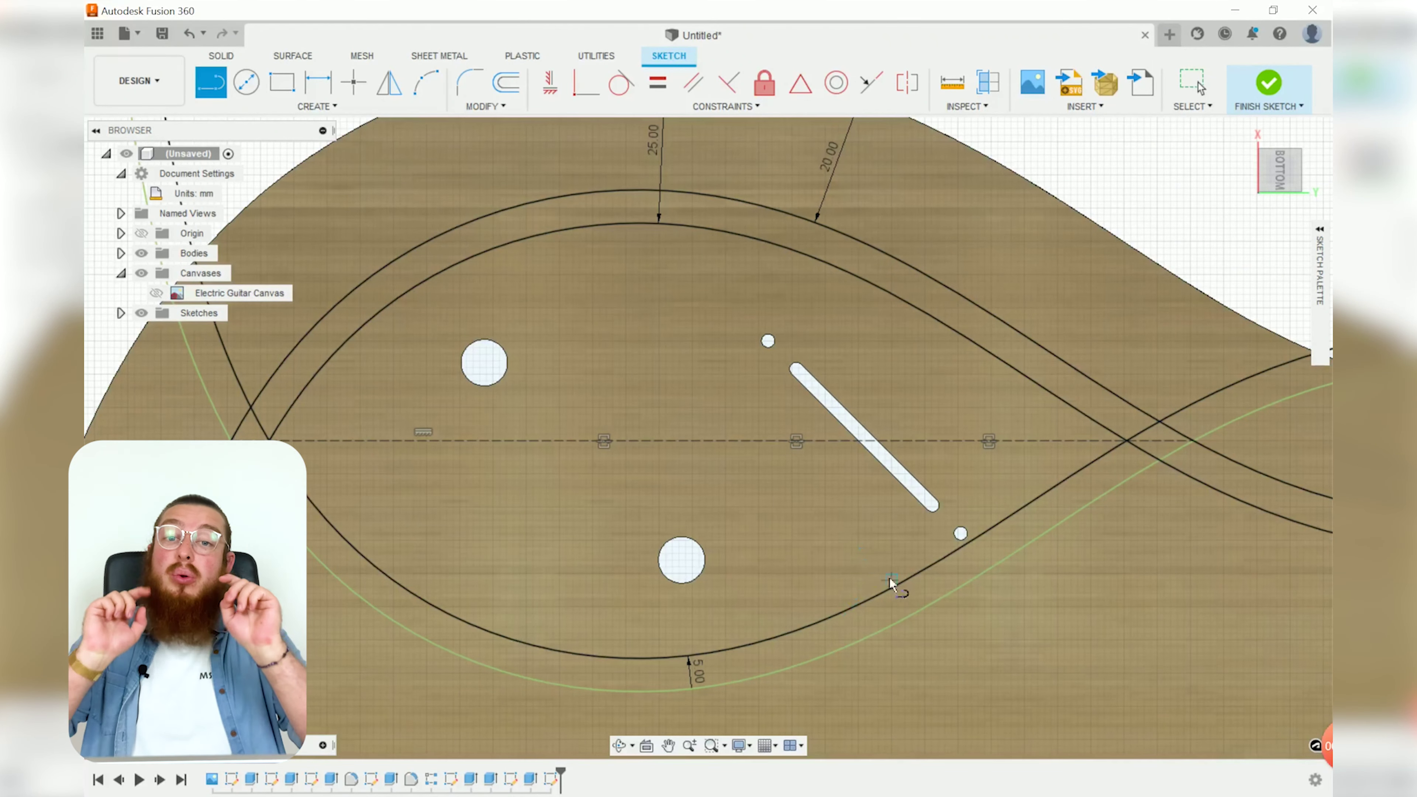
click(461, 619)
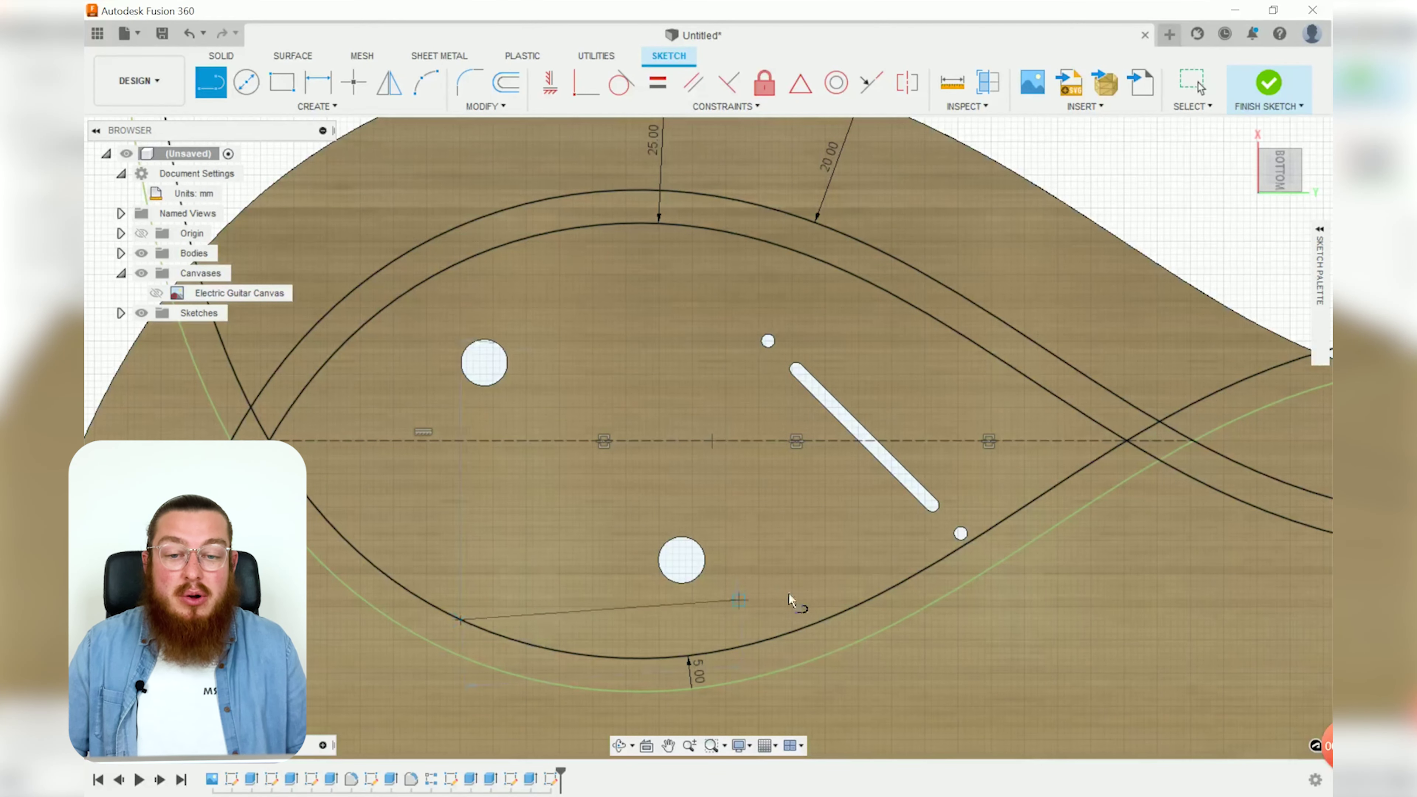
click(831, 616)
key(Escape)
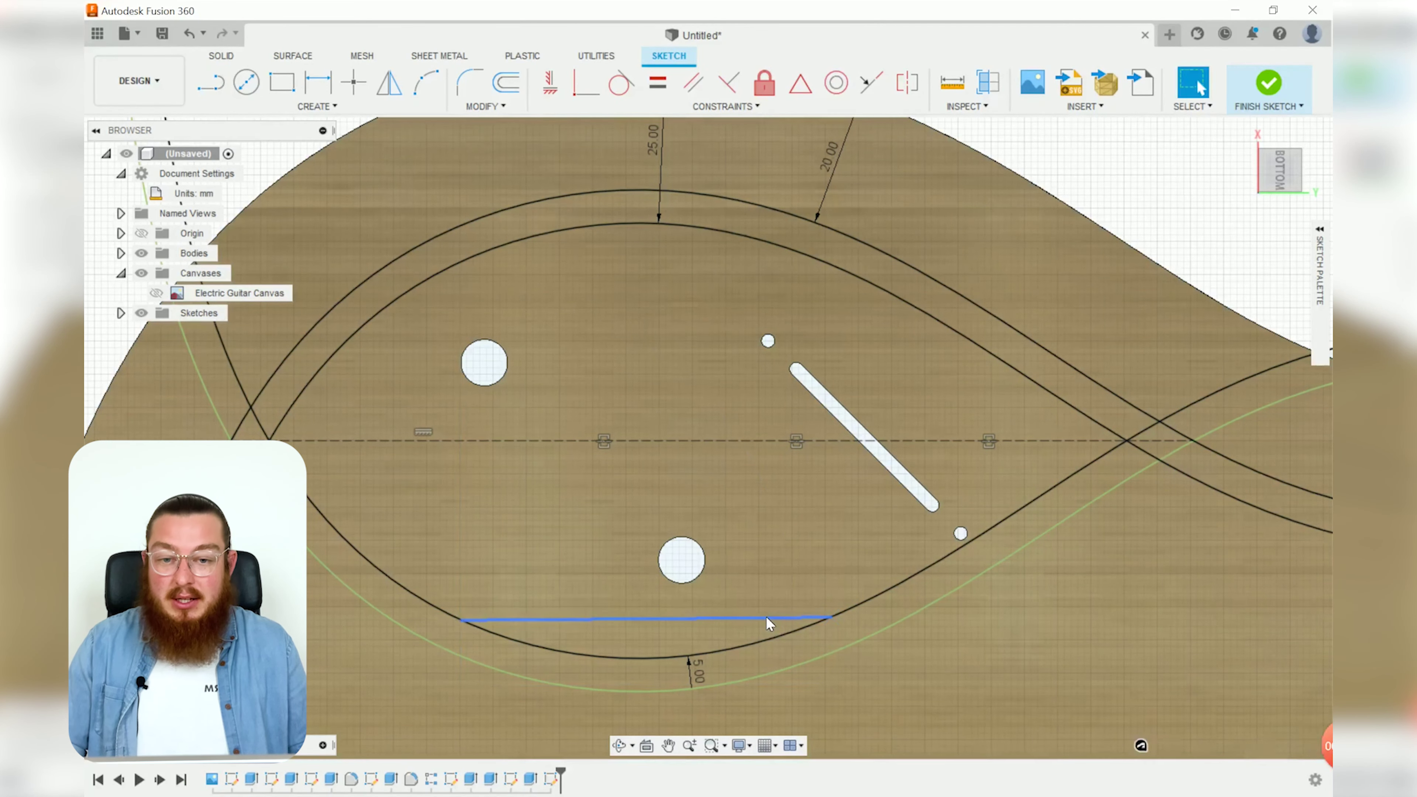
click(767, 618)
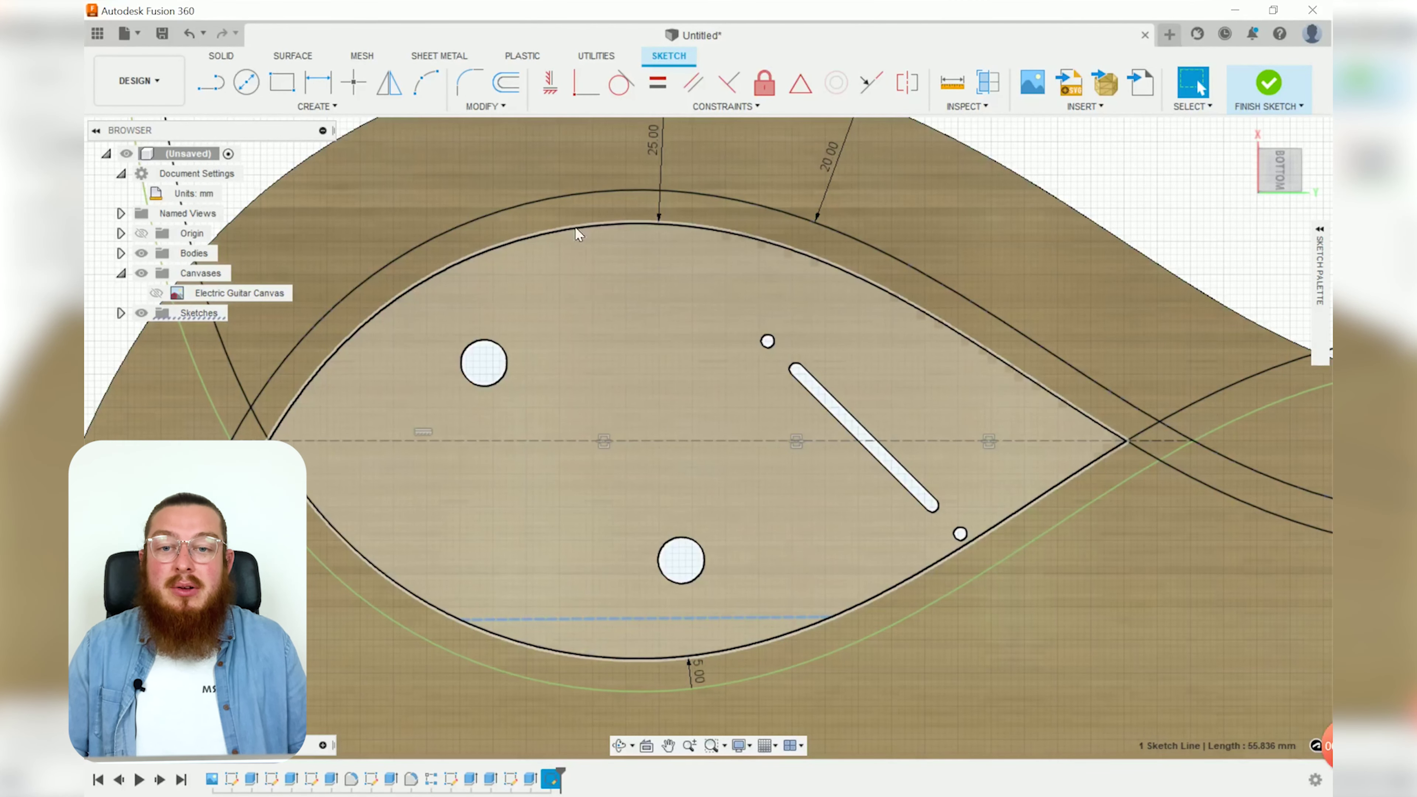
click(550, 84)
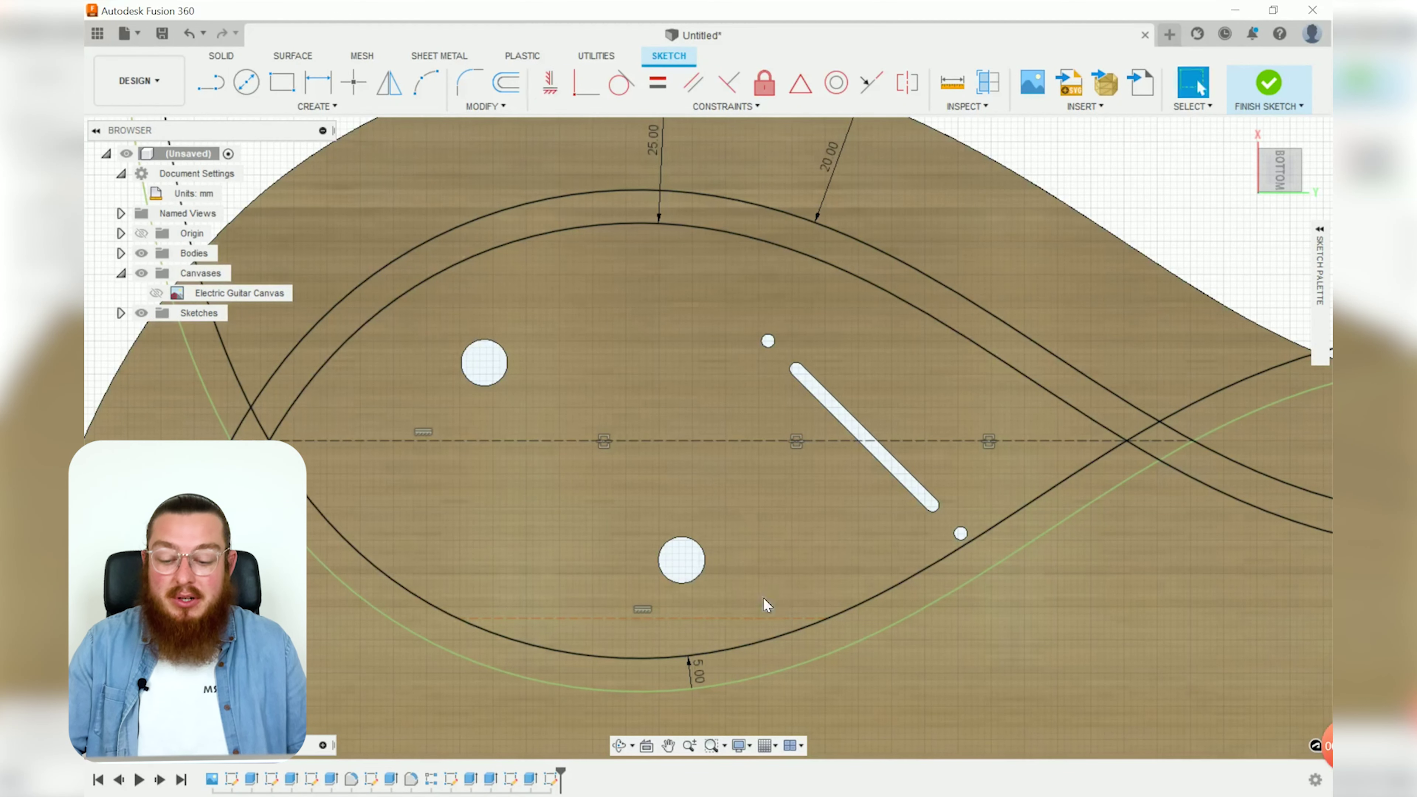
Dimension the lower construction line's length to 80 mm.
key(d)
click(724, 620)
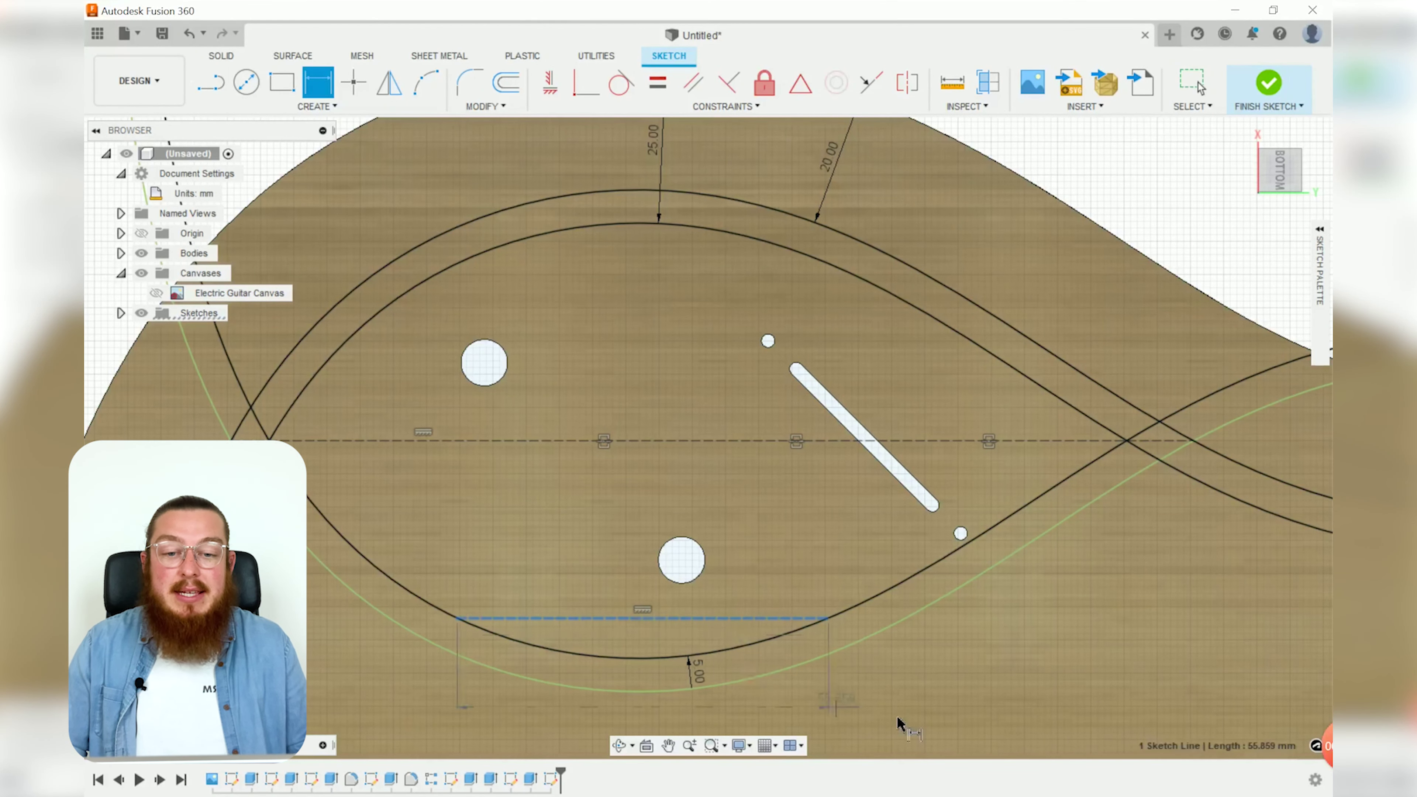
click(923, 685)
text(80)
key(Return)
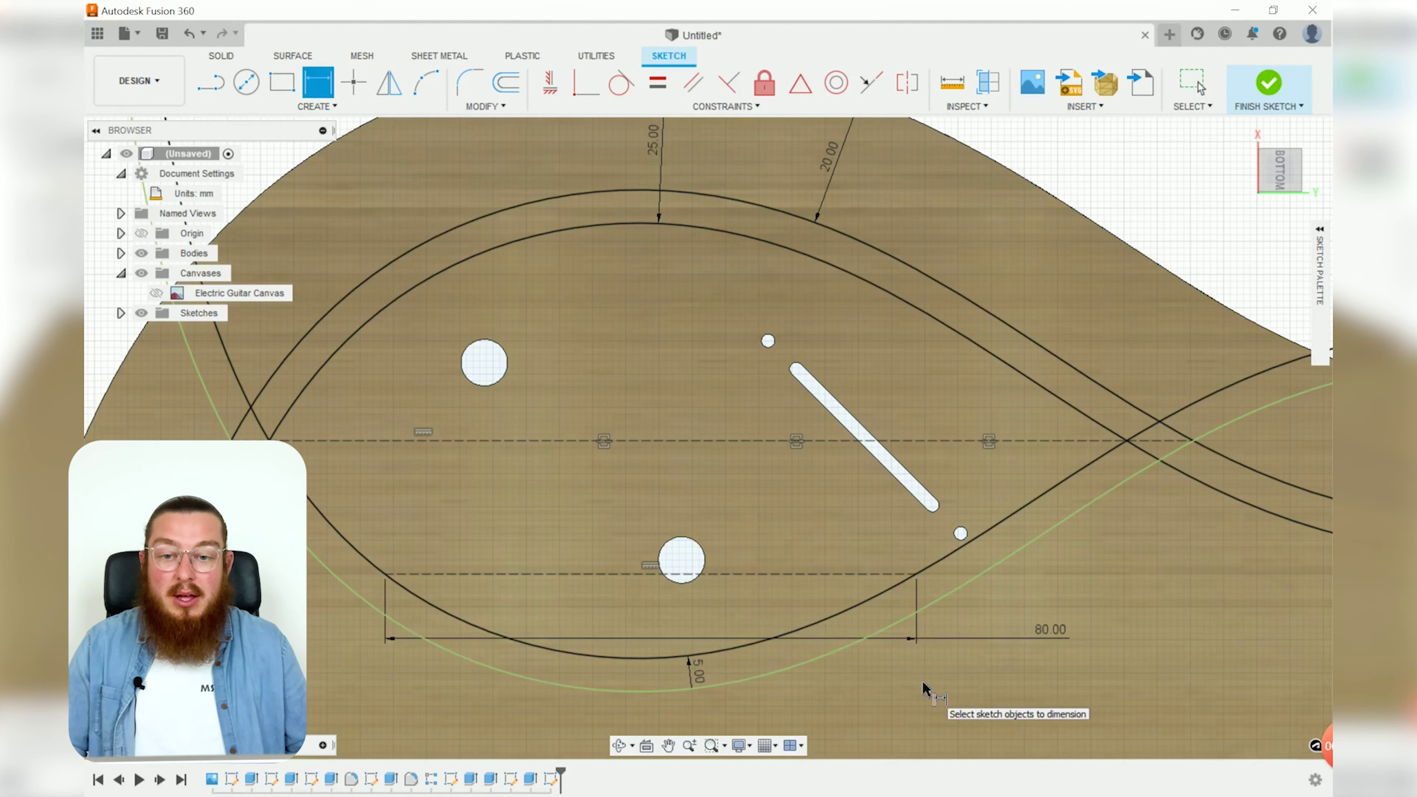
Draw a perpendicular construction line, about 53 mm long, from the 80 mm line's midpoint up to the 25 mm offset curve.
key(l)
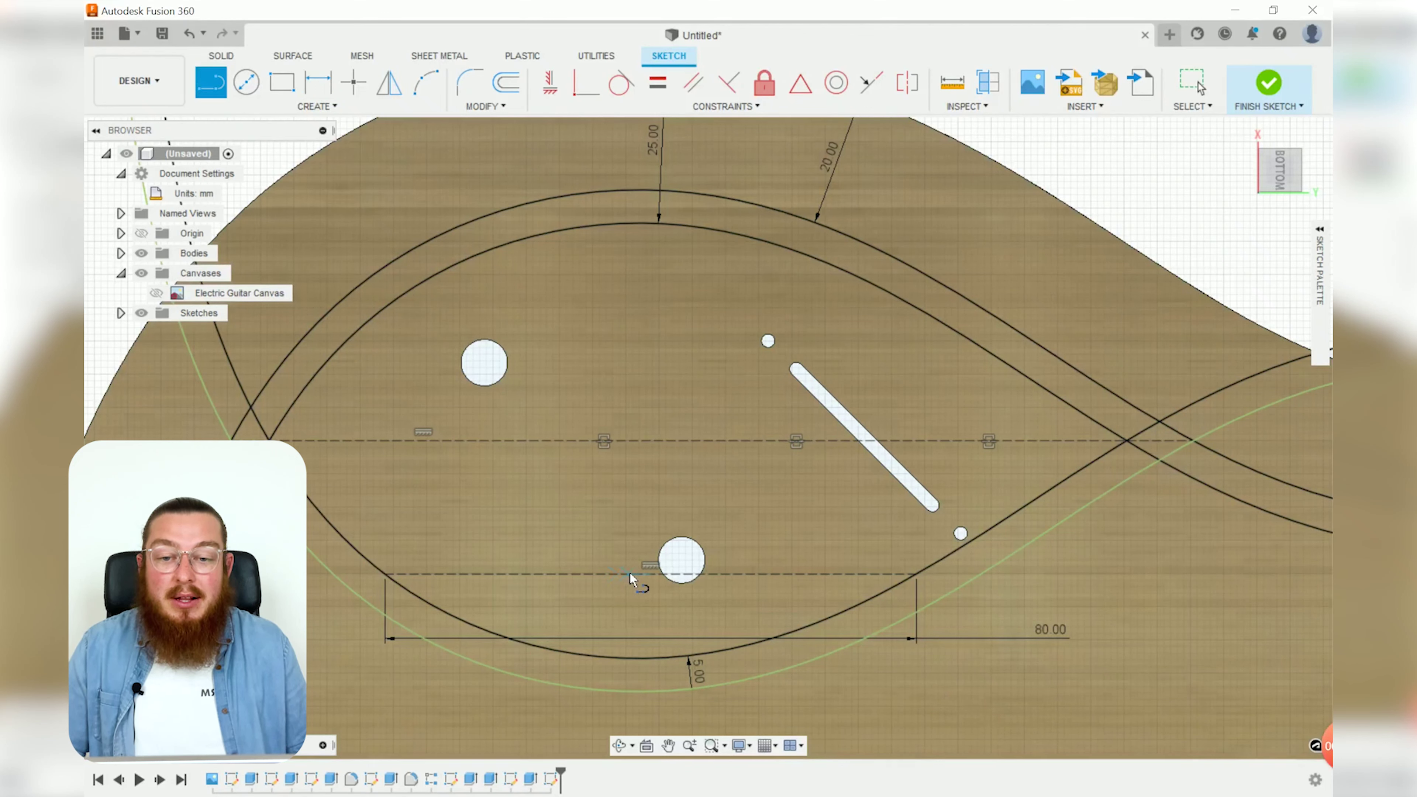
click(652, 574)
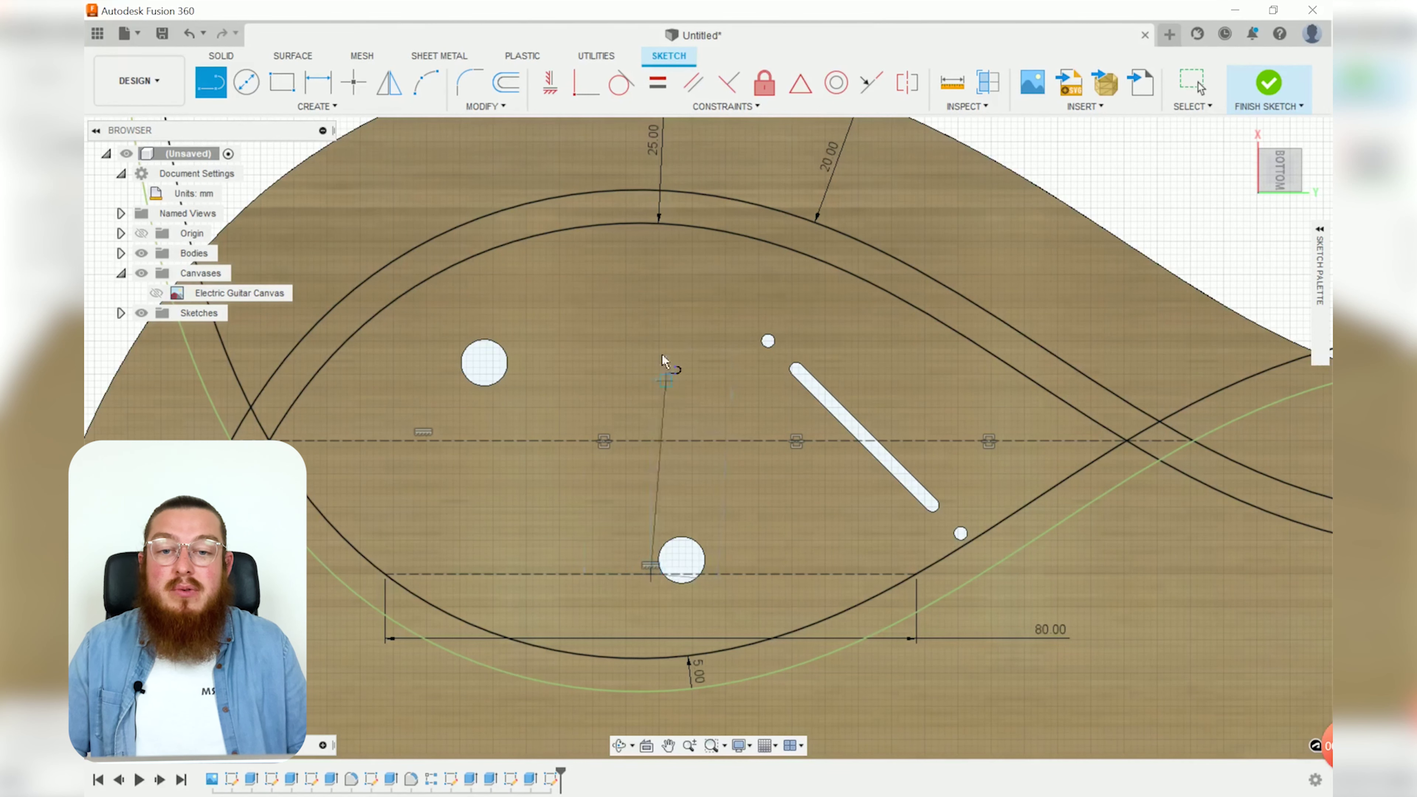
click(653, 223)
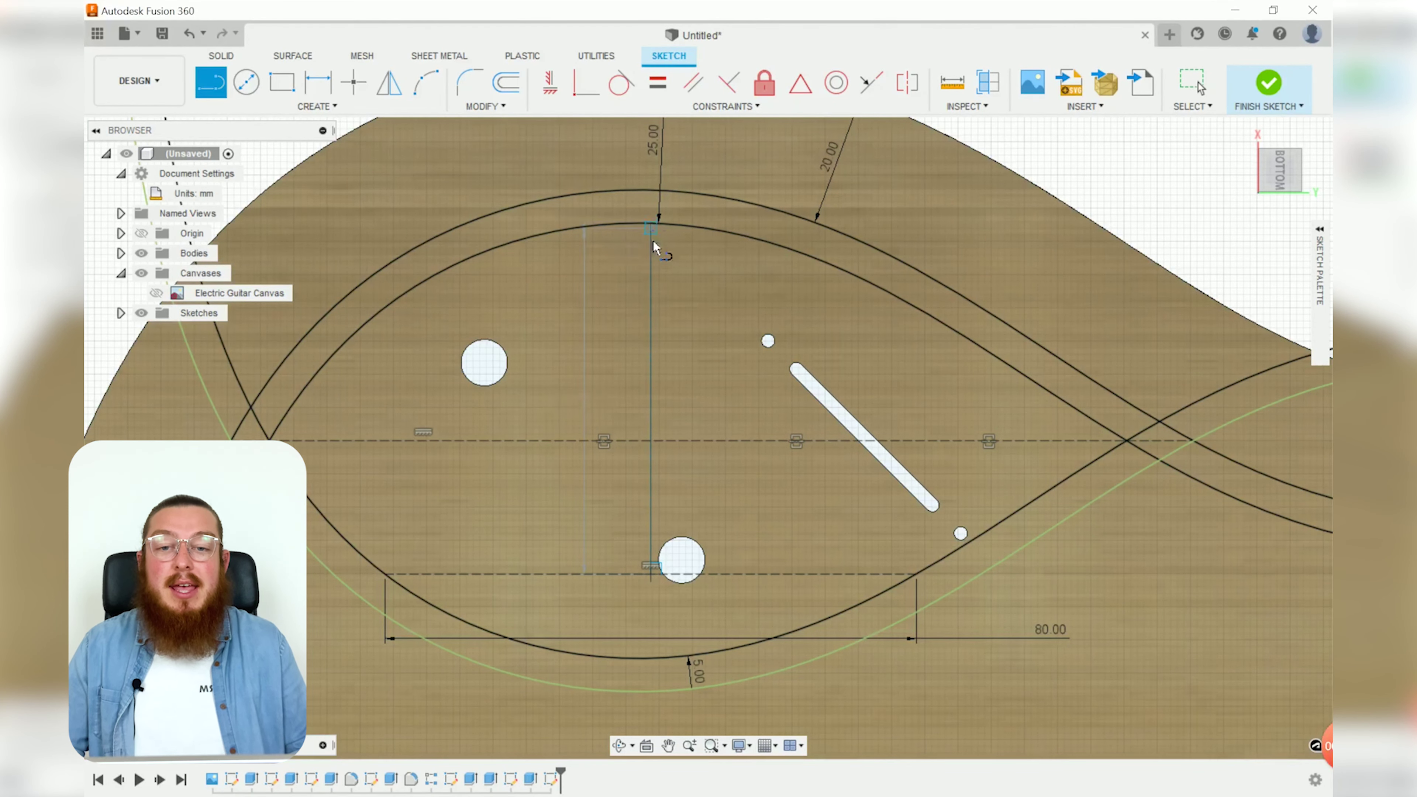
key(Escape)
click(652, 266)
key(x)
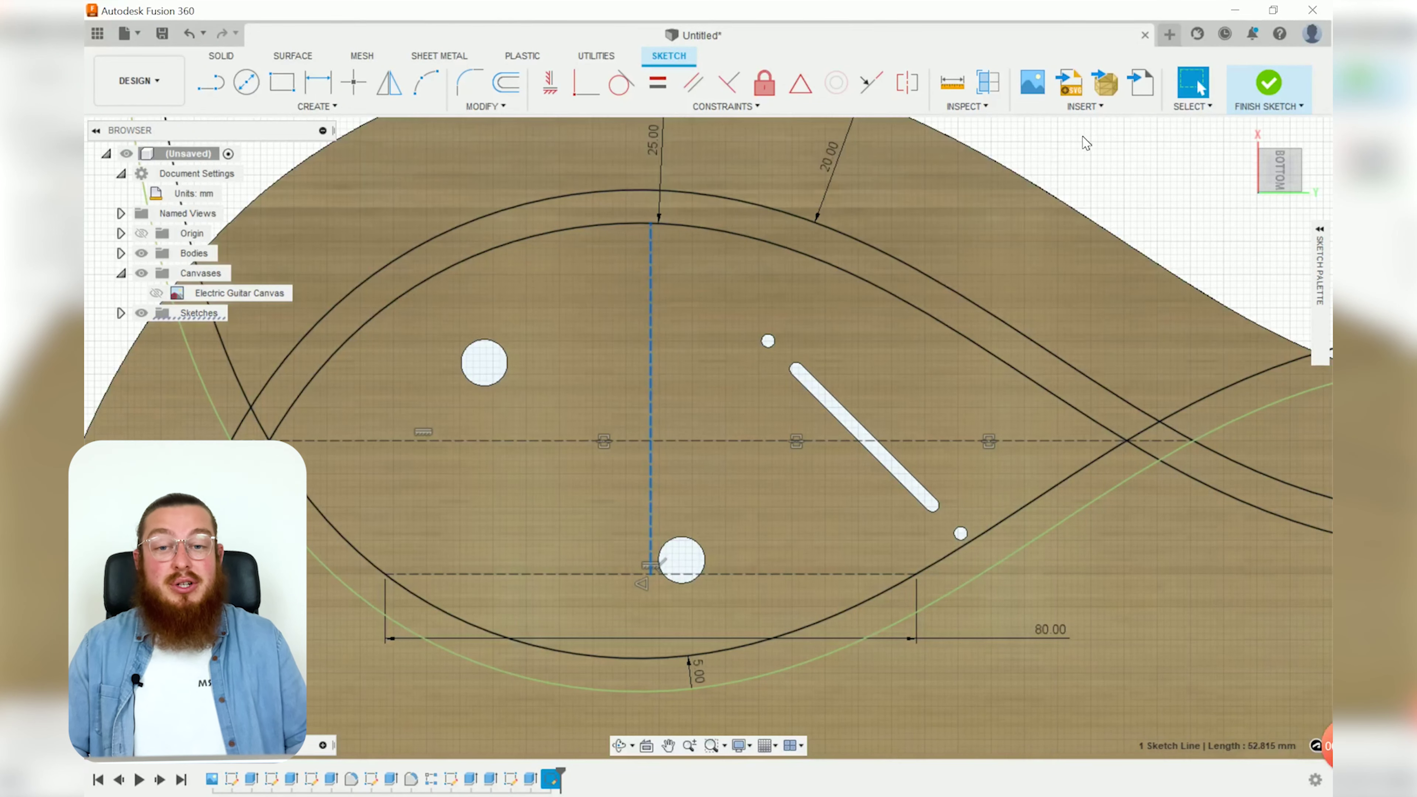
click(1084, 141)
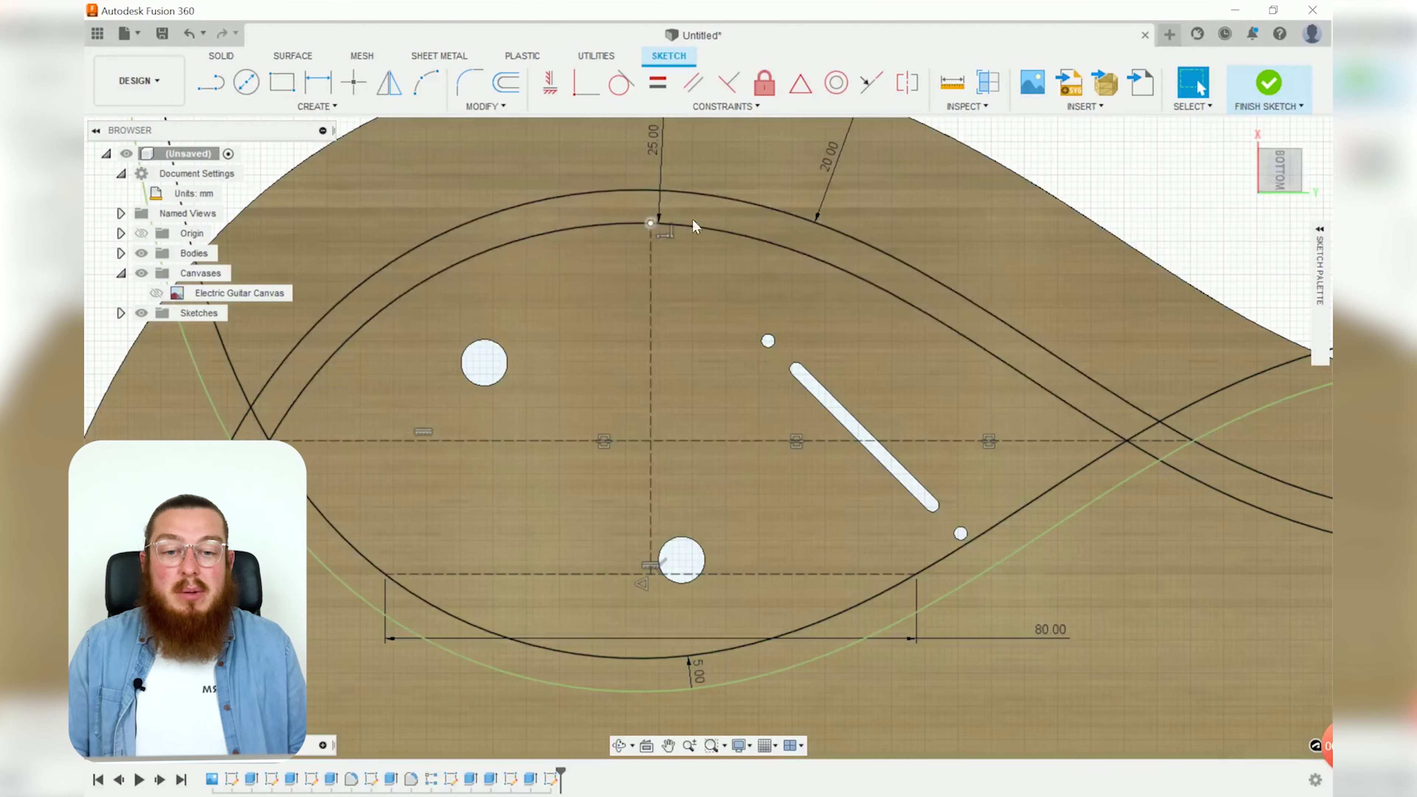
Draw a 4 mm circle centred on the upper end of the vertical construction line.
key(c)
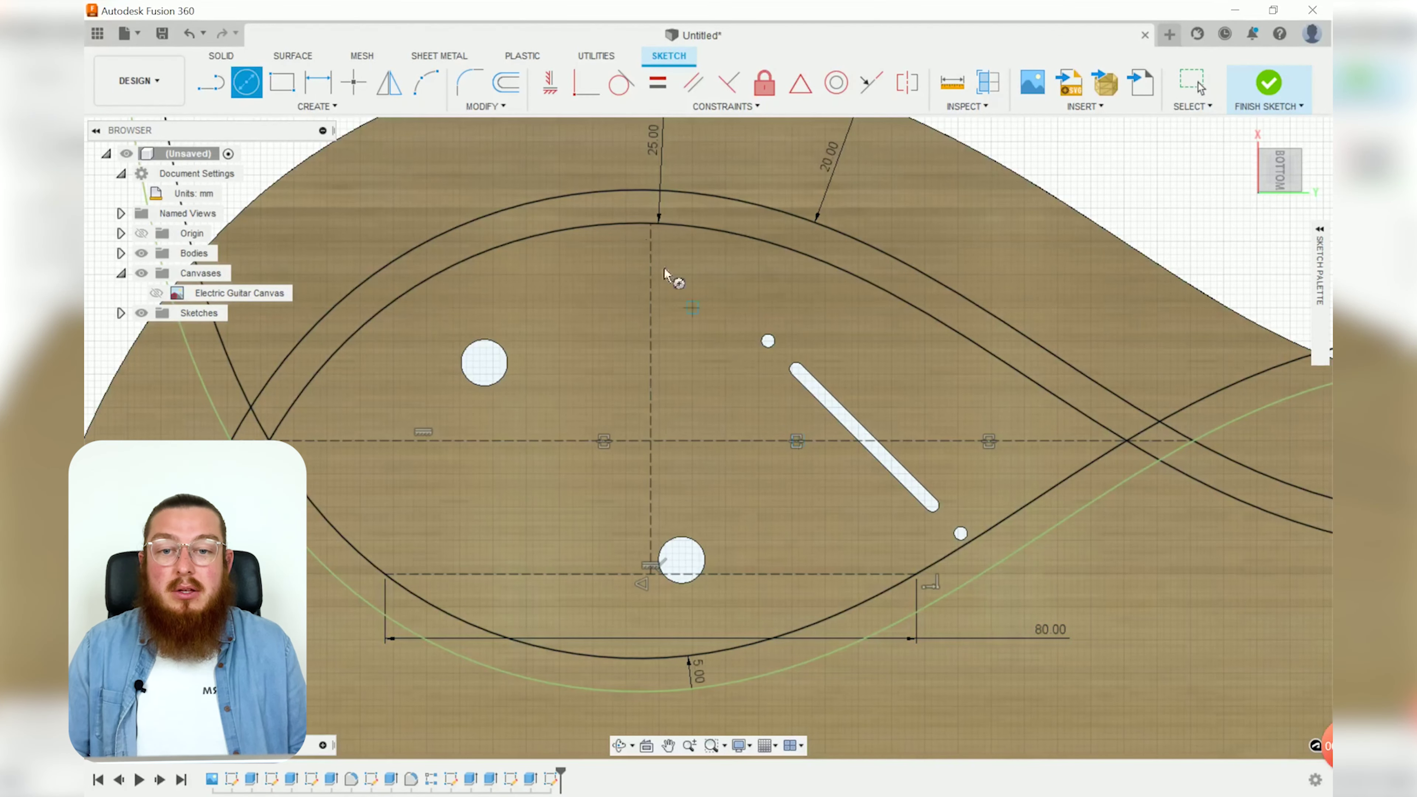
click(650, 224)
text(4)
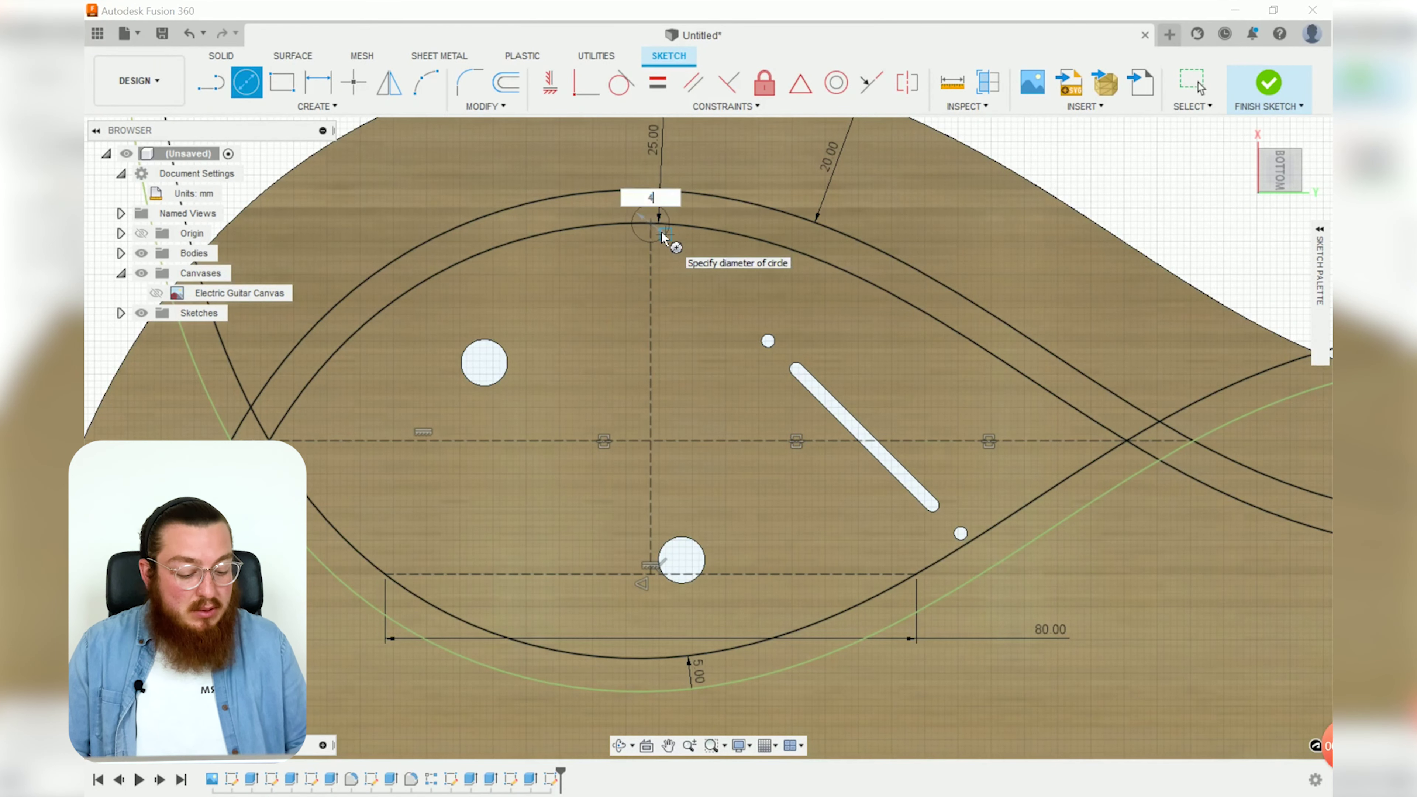
key(Return)
key(Escape)
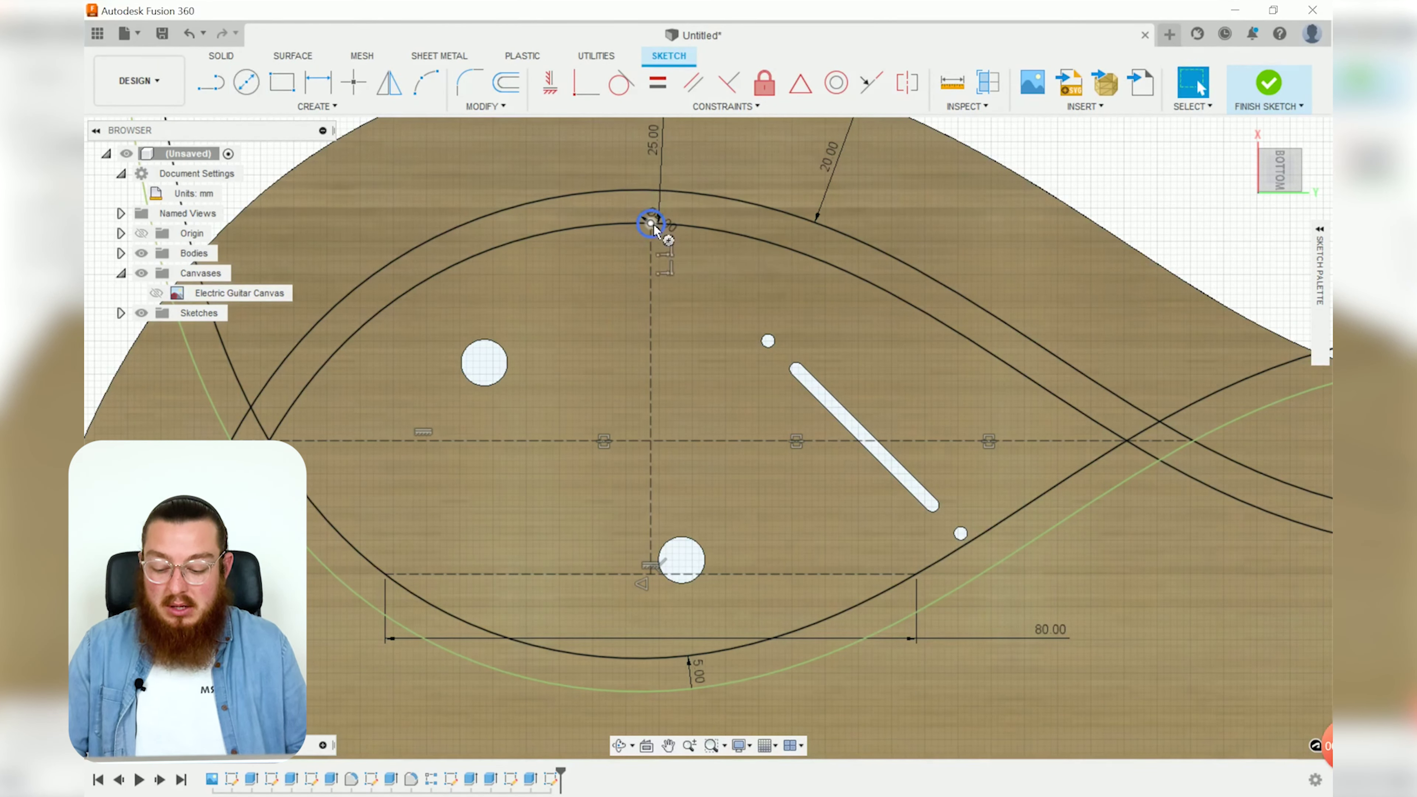
Add a concentric 15 mm circle there, repeat both circles at the ends of the 80 mm line, and finish the sketch.
key(c)
click(650, 224)
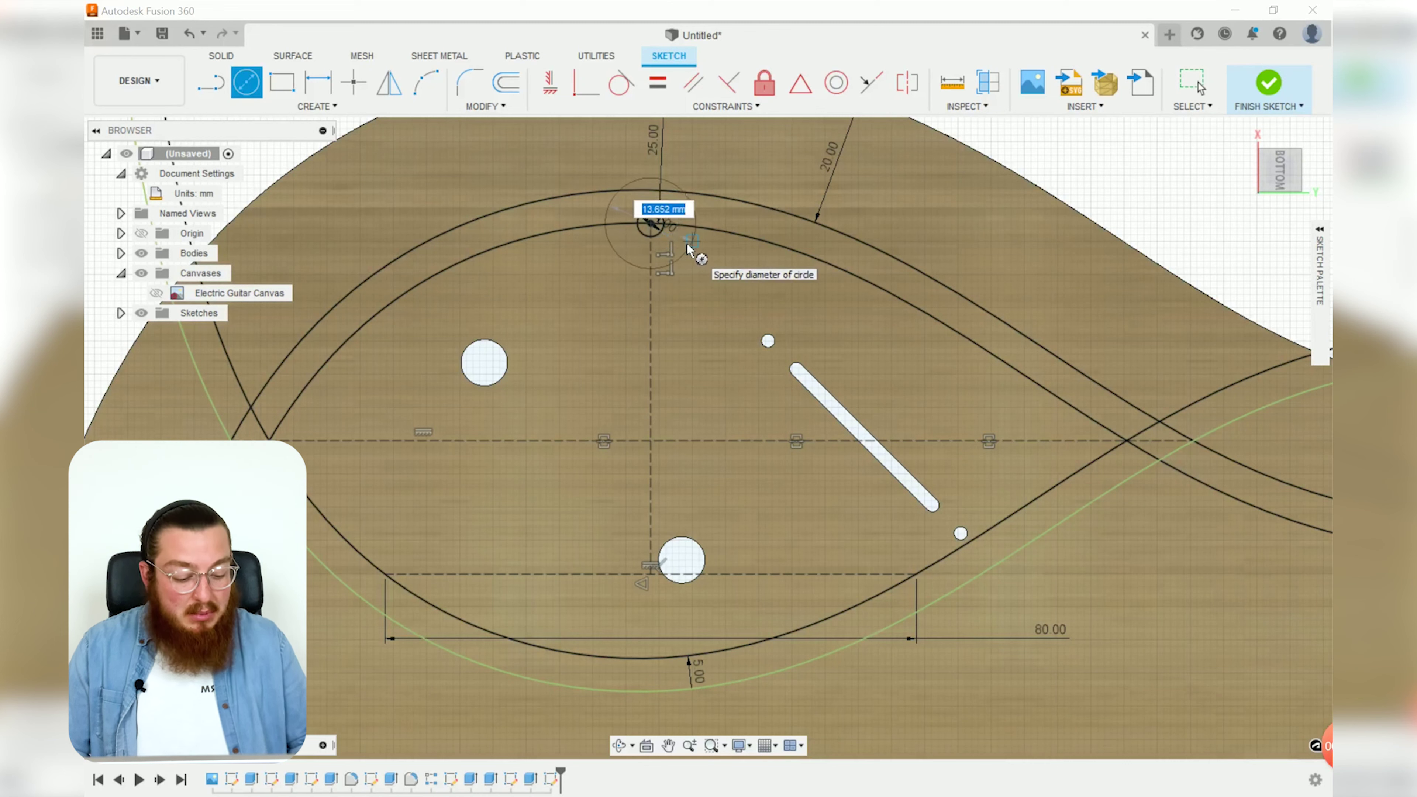
text(14)
key(Return)
key(Escape)
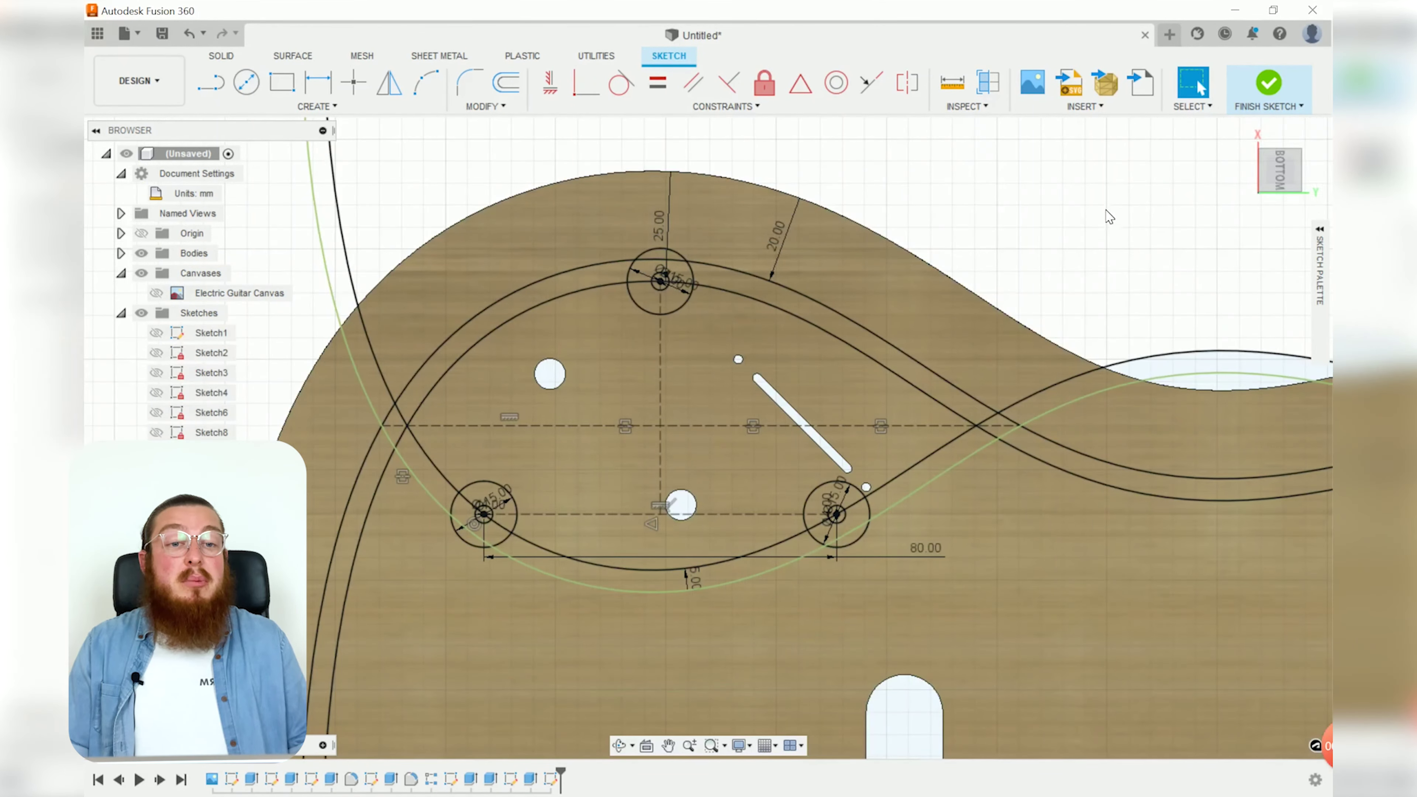
click(1284, 83)
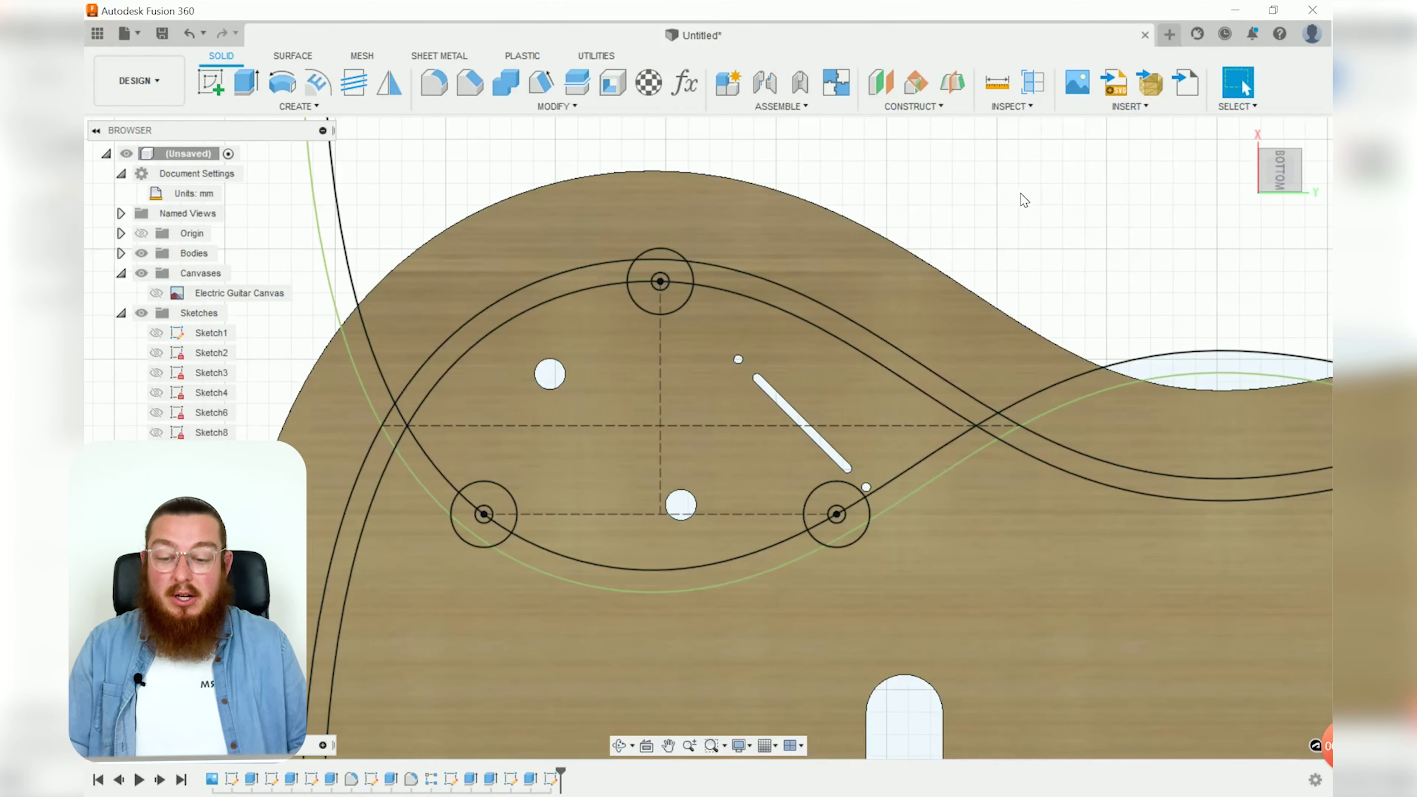
Extrude both halves of the three 4 mm circles by -16 mm to cut screw holes into the body.
key(e)
scroll(658, 277, up, 5)
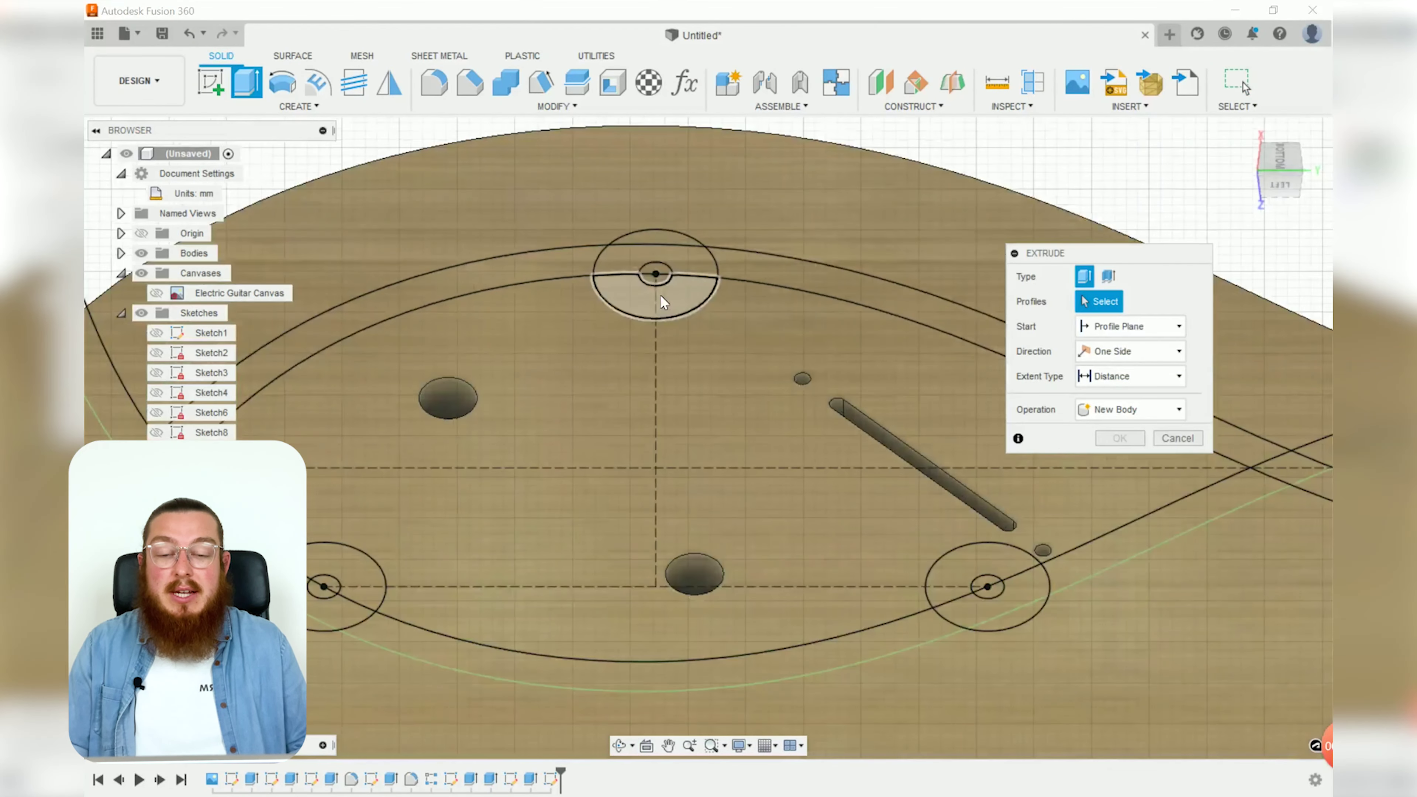
click(660, 274)
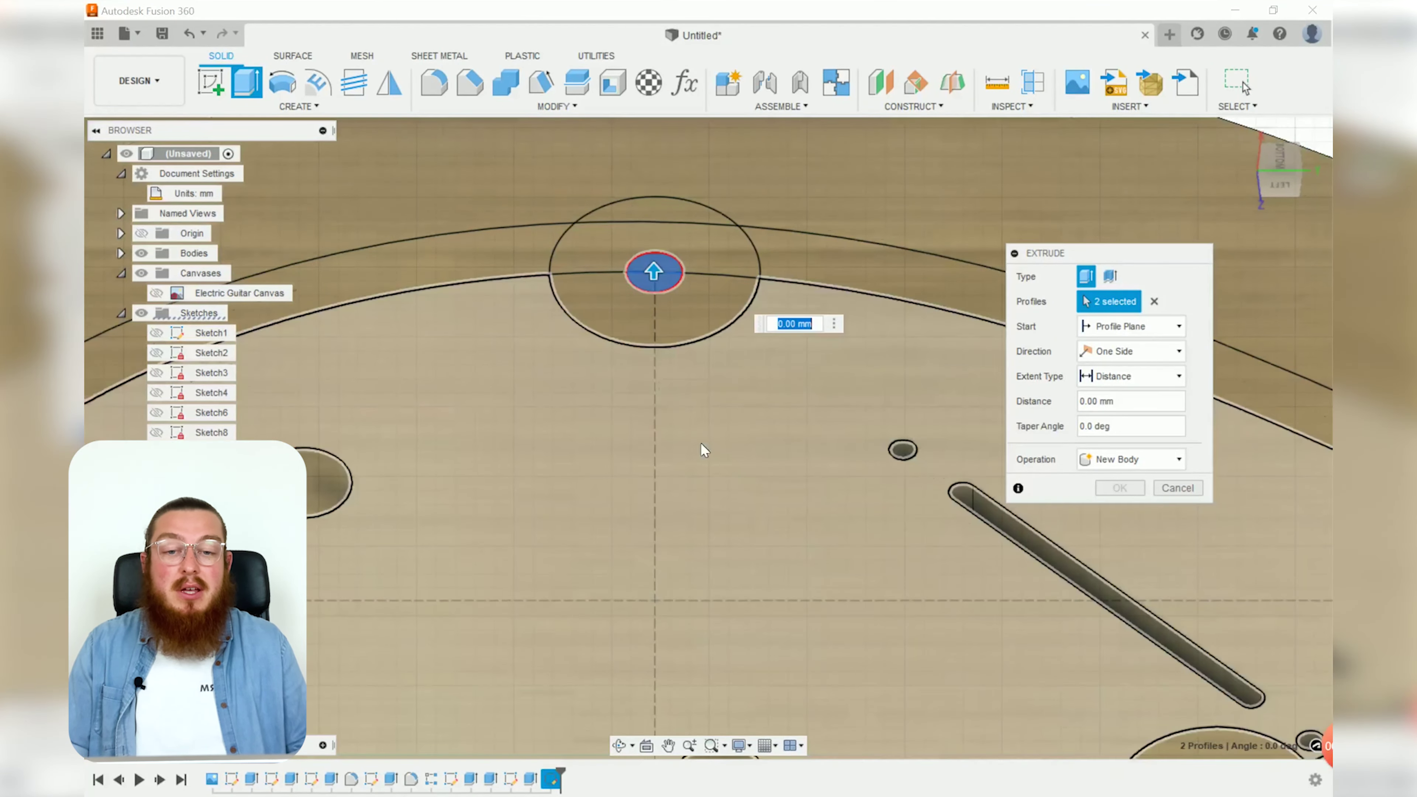
scroll(702, 446, down, 4)
click(727, 427)
scroll(790, 444, up, 3)
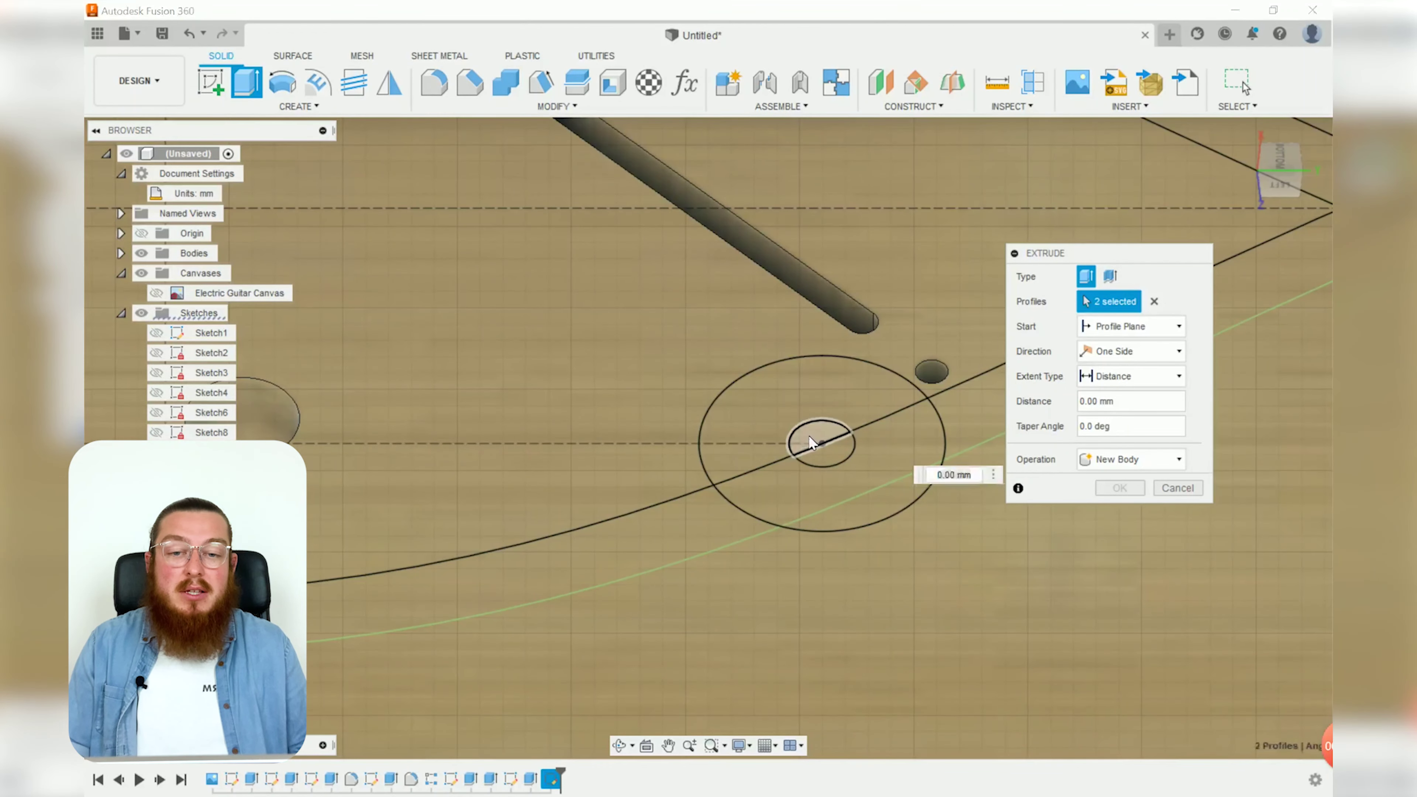
click(814, 444)
scroll(628, 450, down, 2)
middle_drag(629, 449, 1317, 437)
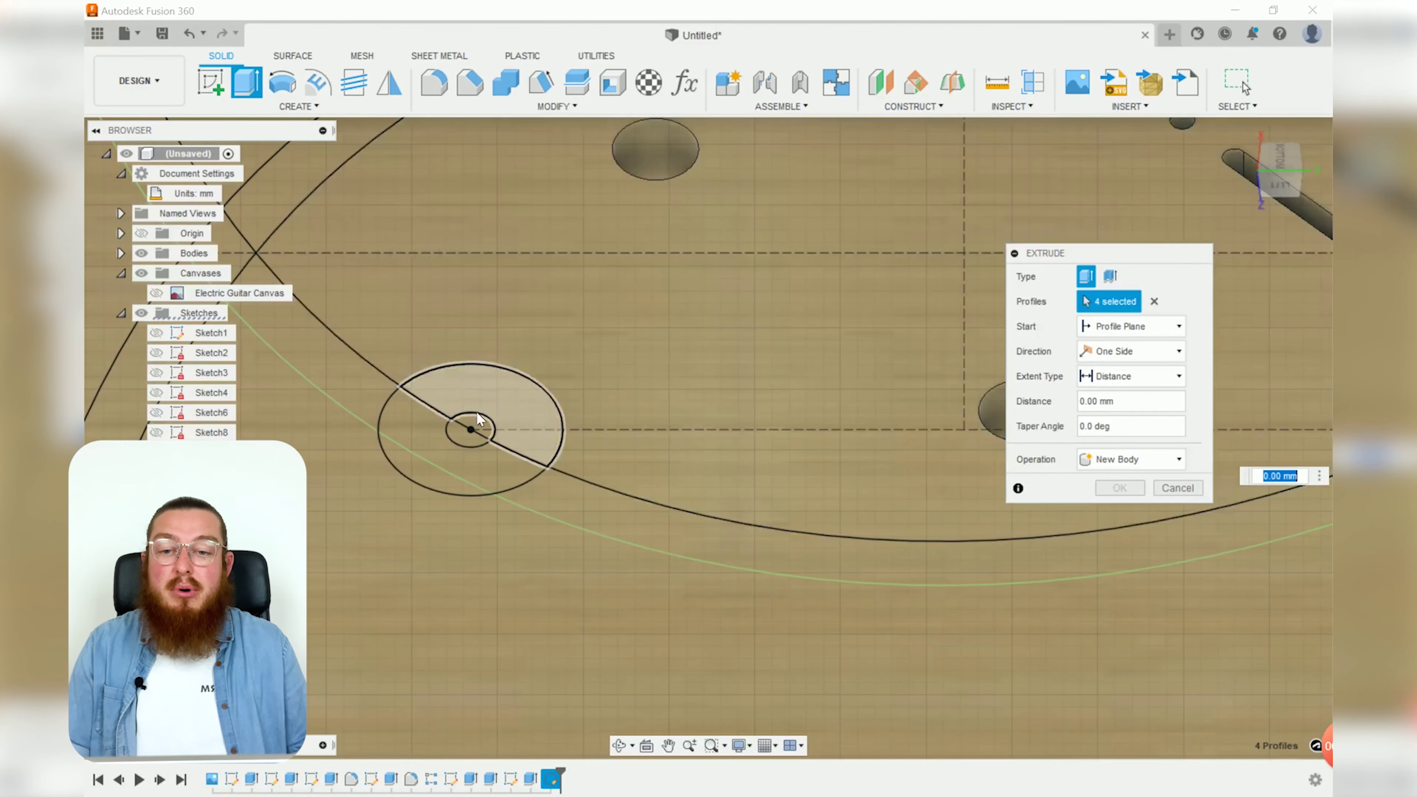
click(473, 427)
click(462, 438)
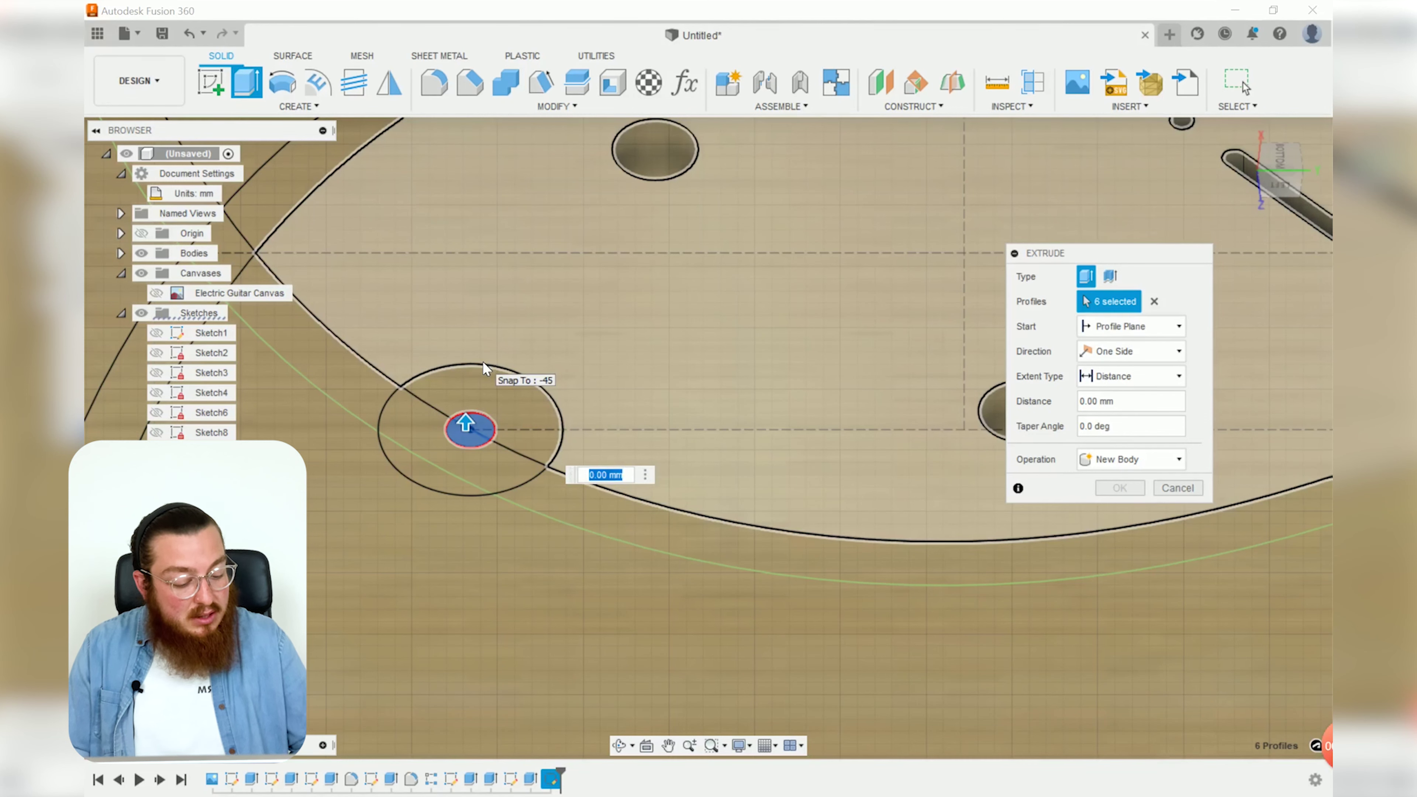
text(-16)
key(Return)
scroll(537, 305, down, 10)
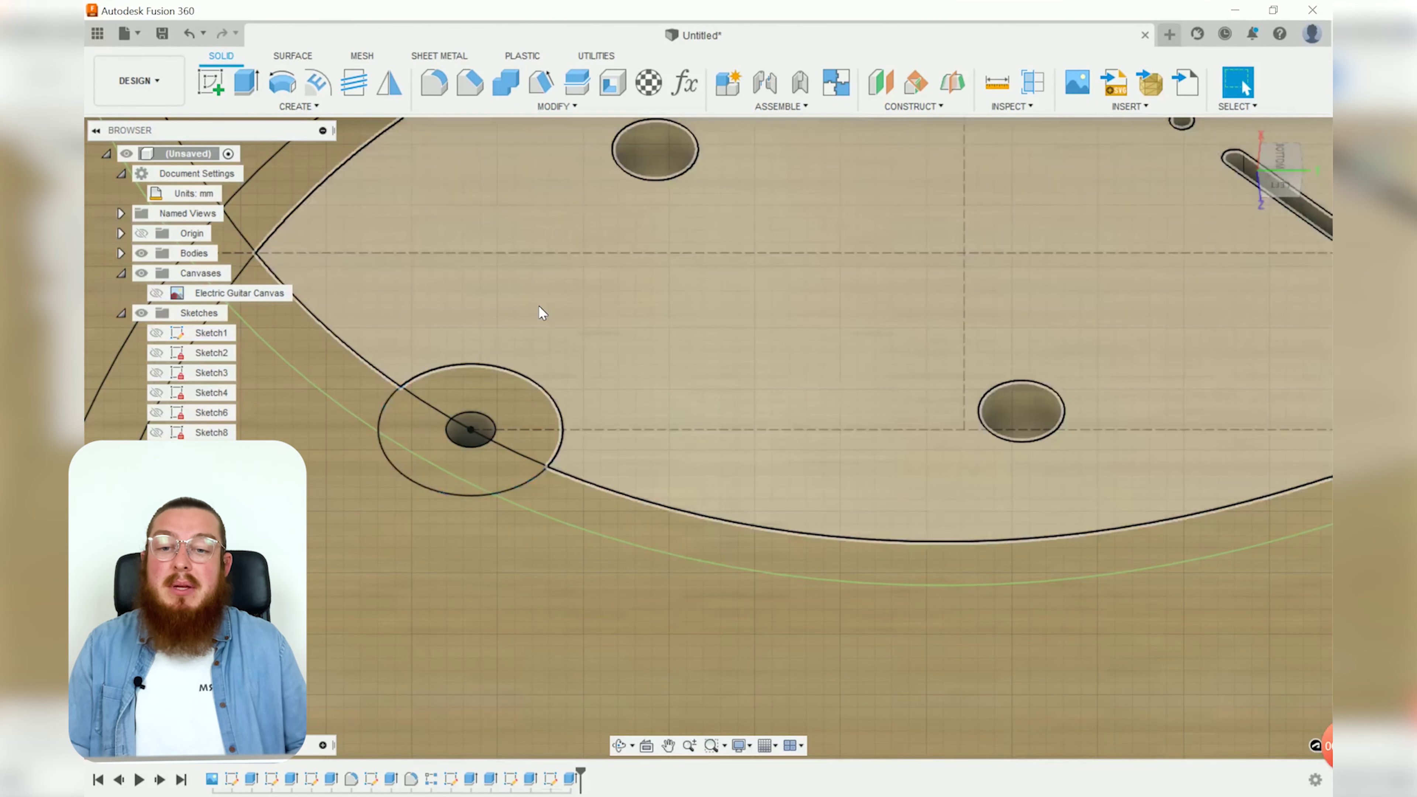
middle_drag(535, 309, 458, 392)
key(Escape)
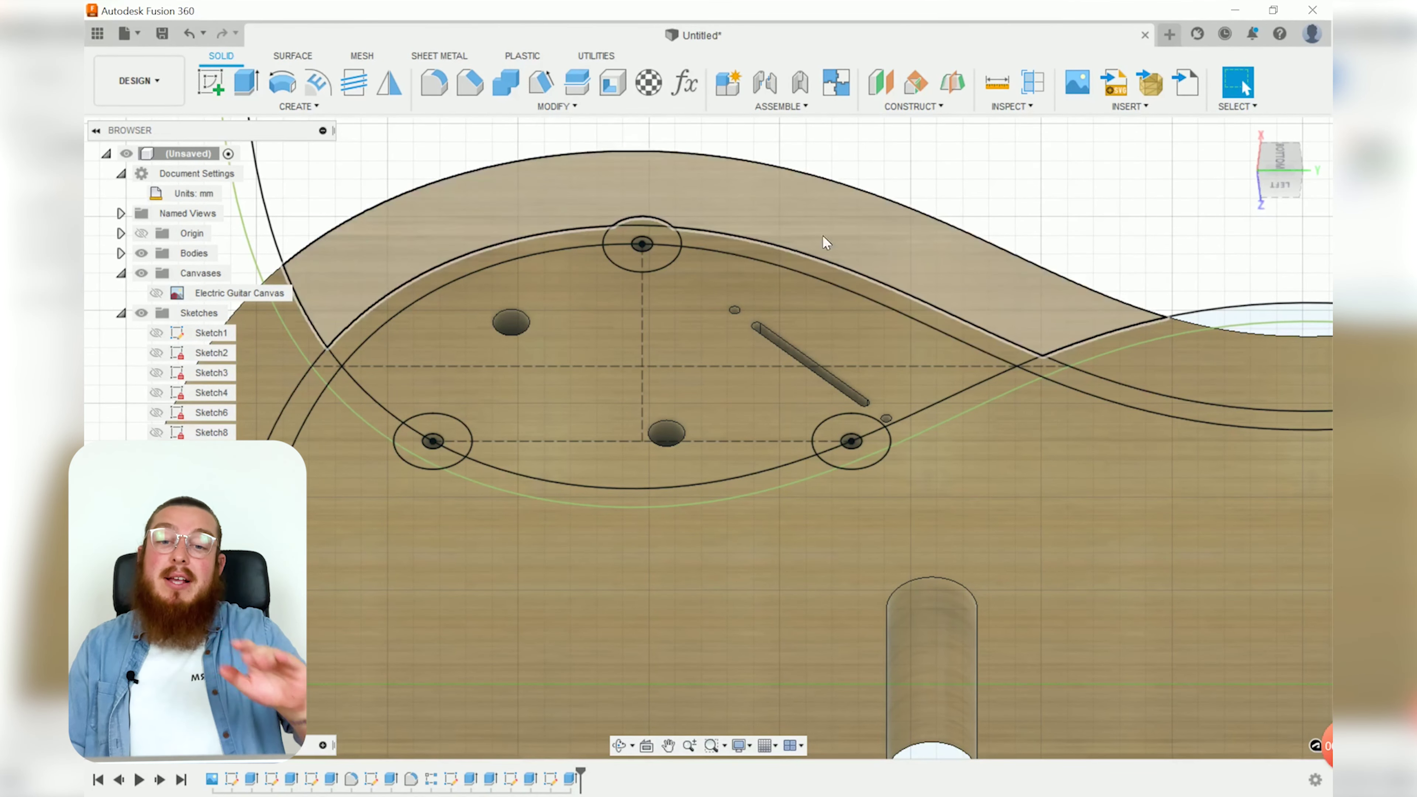
Extrude the ring between the two cavity outlines and the boss areas around the three screw holes by -3.2 mm to cut the cover-plate recess.
click(252, 84)
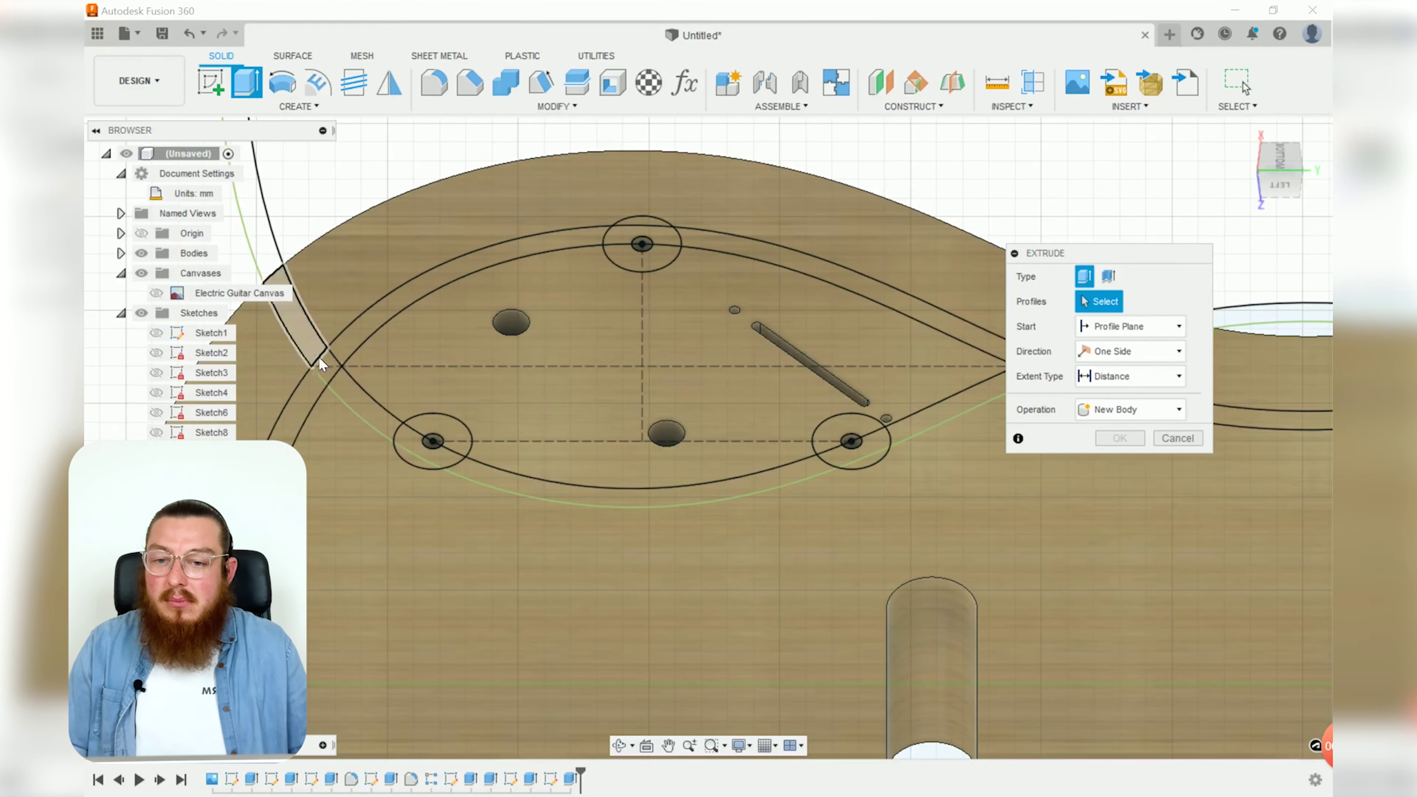
click(326, 366)
click(326, 362)
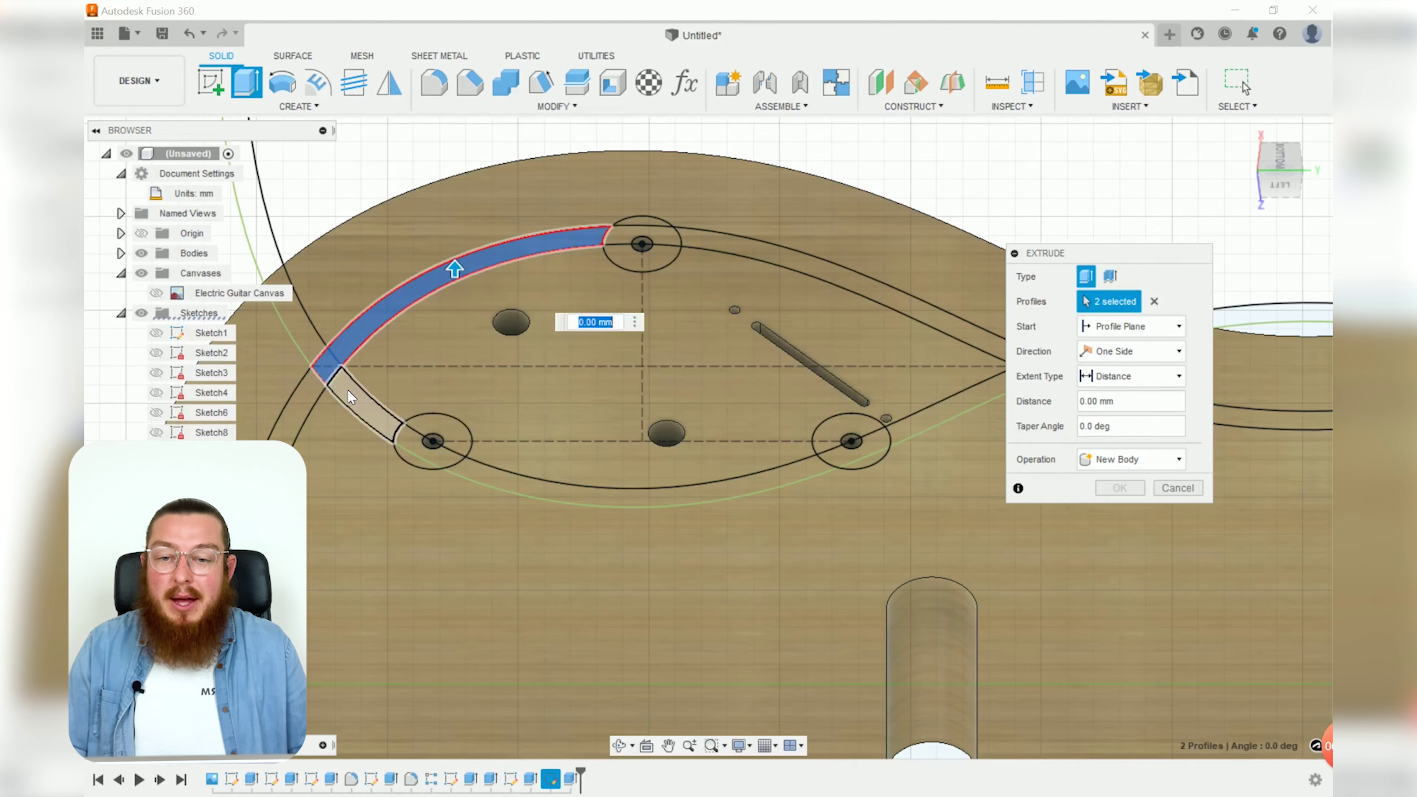
click(396, 419)
click(426, 432)
click(455, 444)
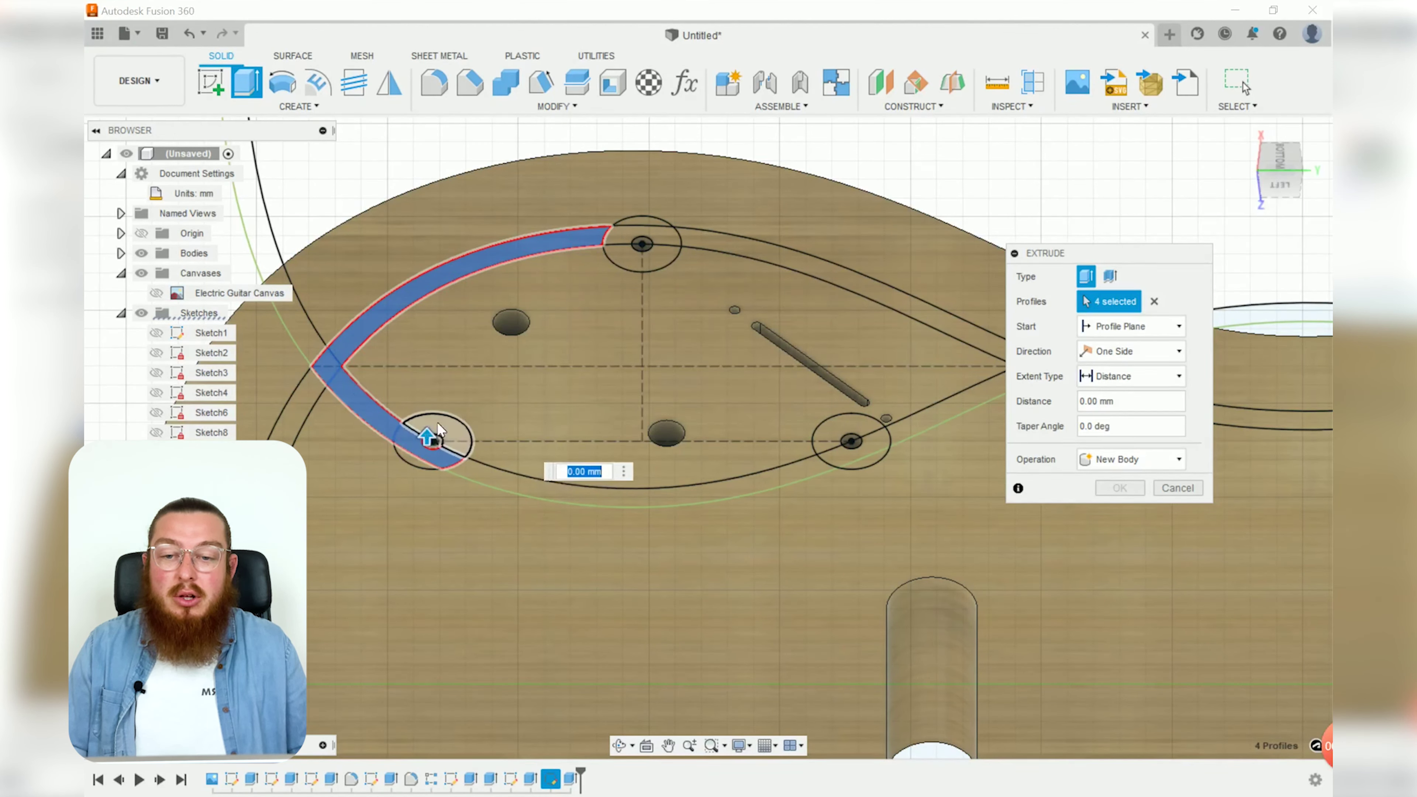
click(470, 474)
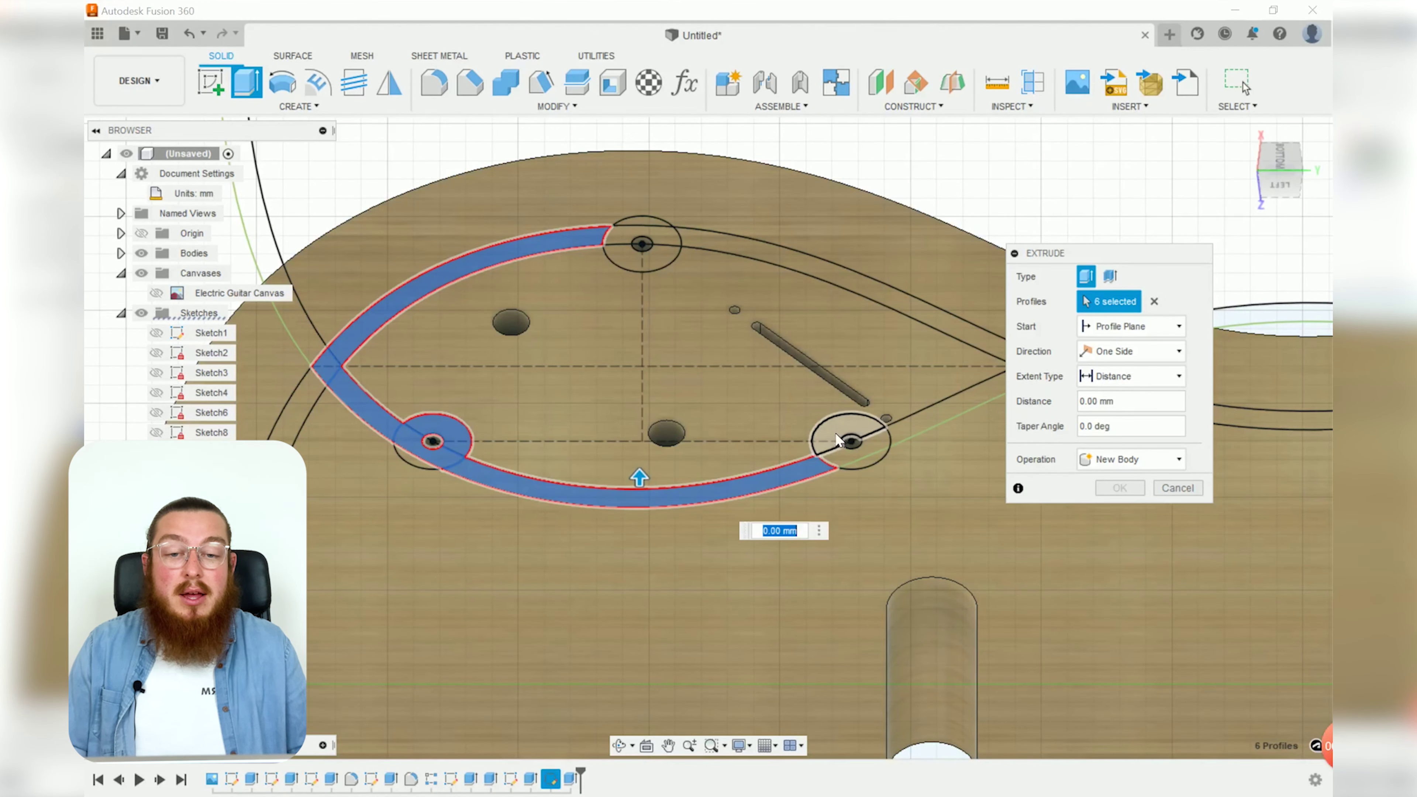
click(835, 434)
click(867, 453)
click(938, 328)
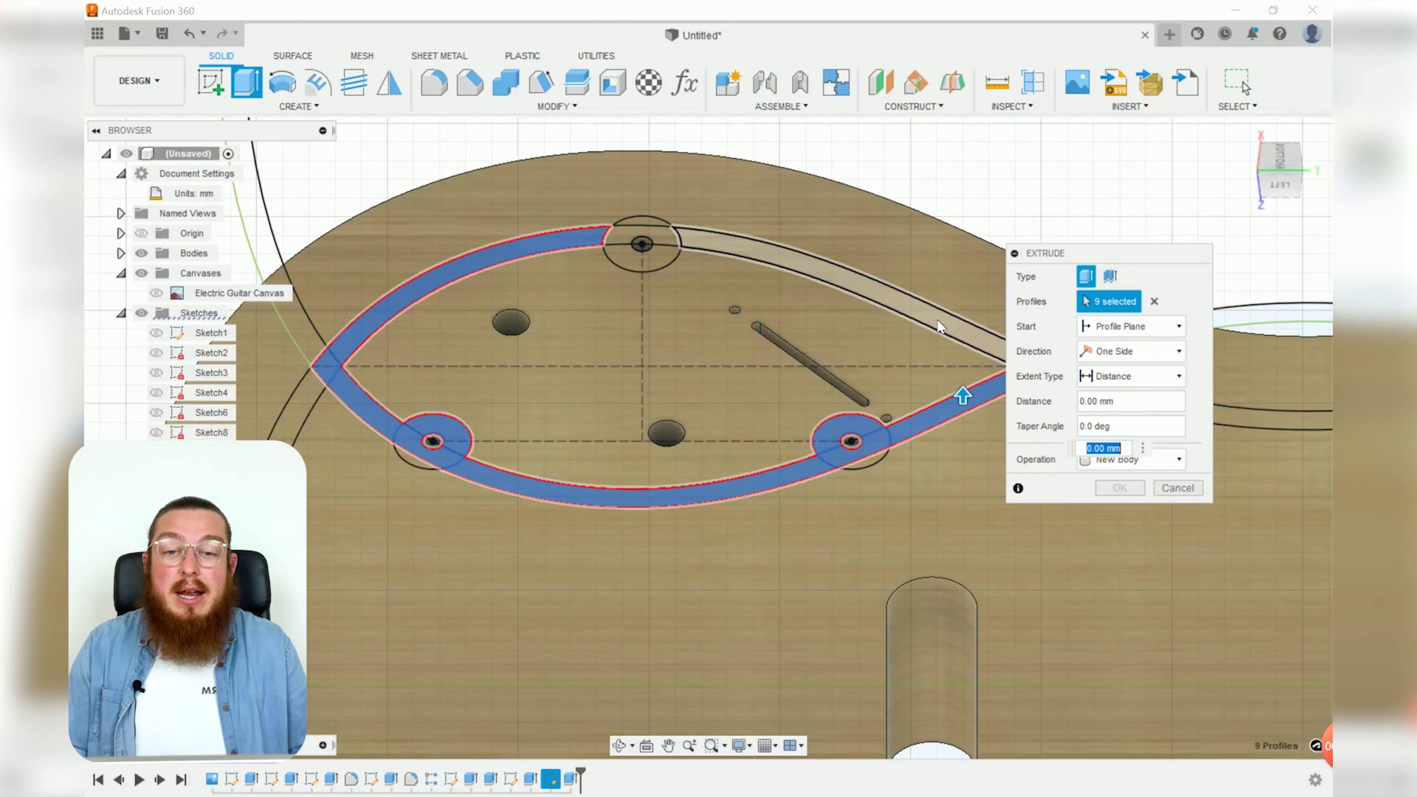
click(663, 235)
click(661, 257)
middle_drag(926, 302, 717, 301)
click(636, 332)
middle_drag(636, 333, 723, 348)
text(-3.2)
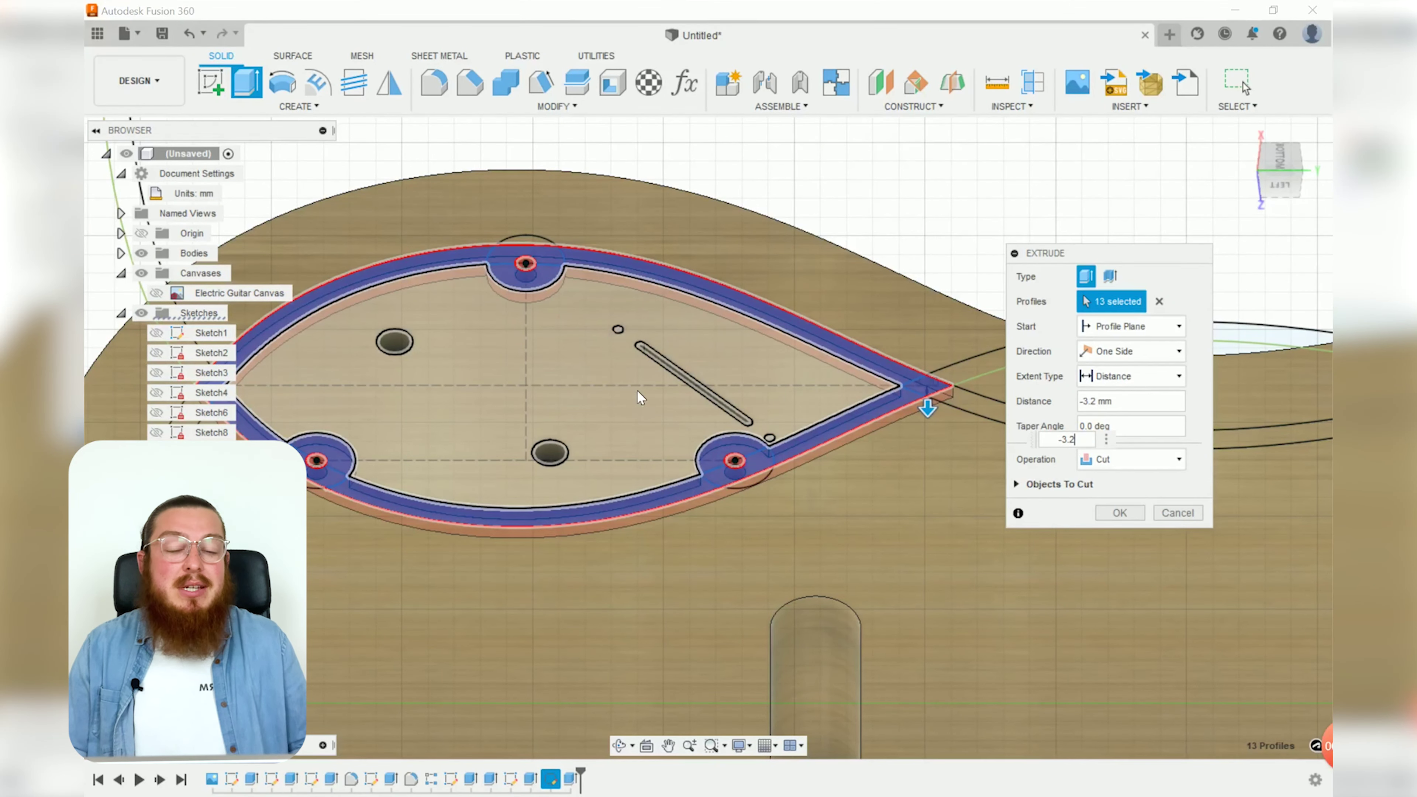
middle_drag(629, 445, 768, 558)
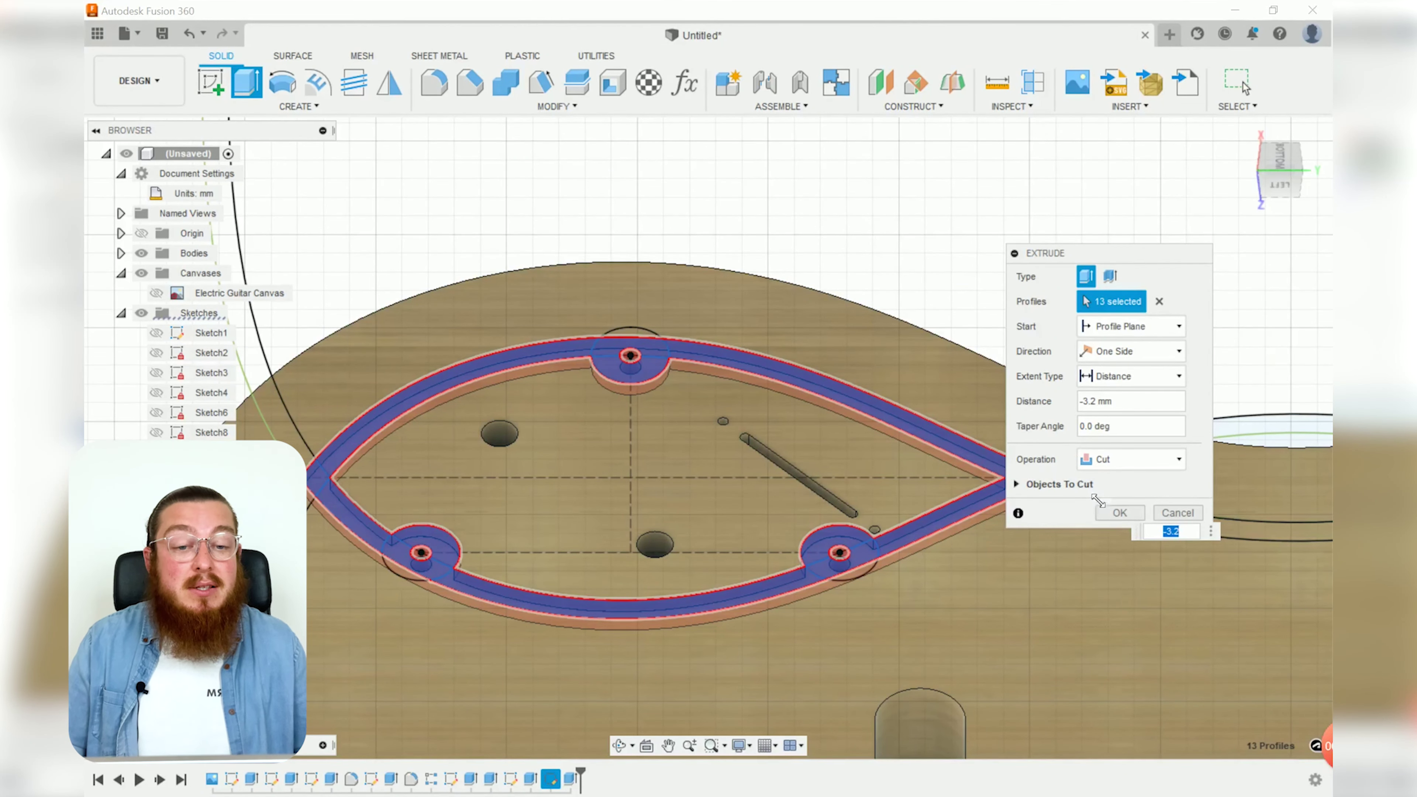
click(1119, 512)
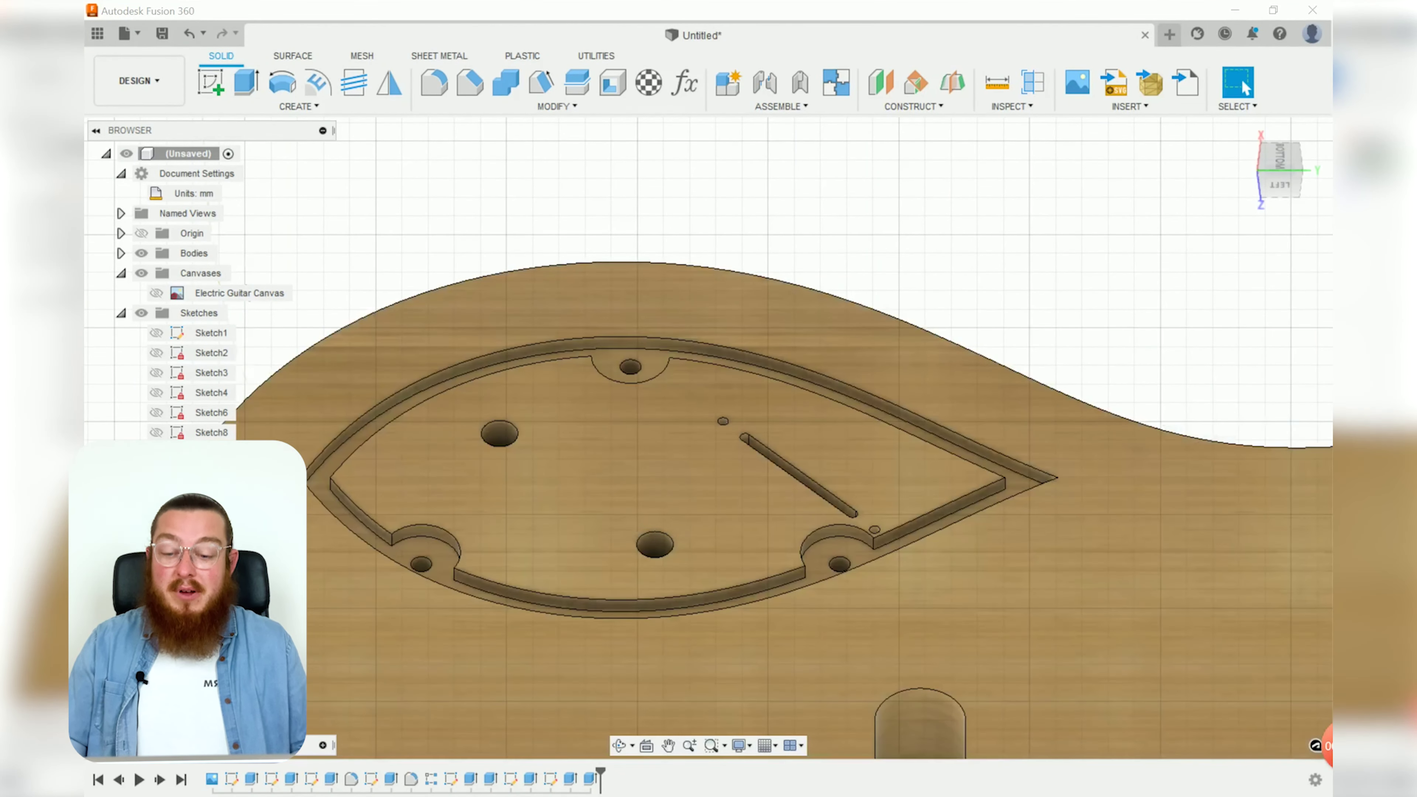
Extrude the inner control cavity face by -35 mm into the body, leaving the screw bosses standing.
key(e)
click(459, 483)
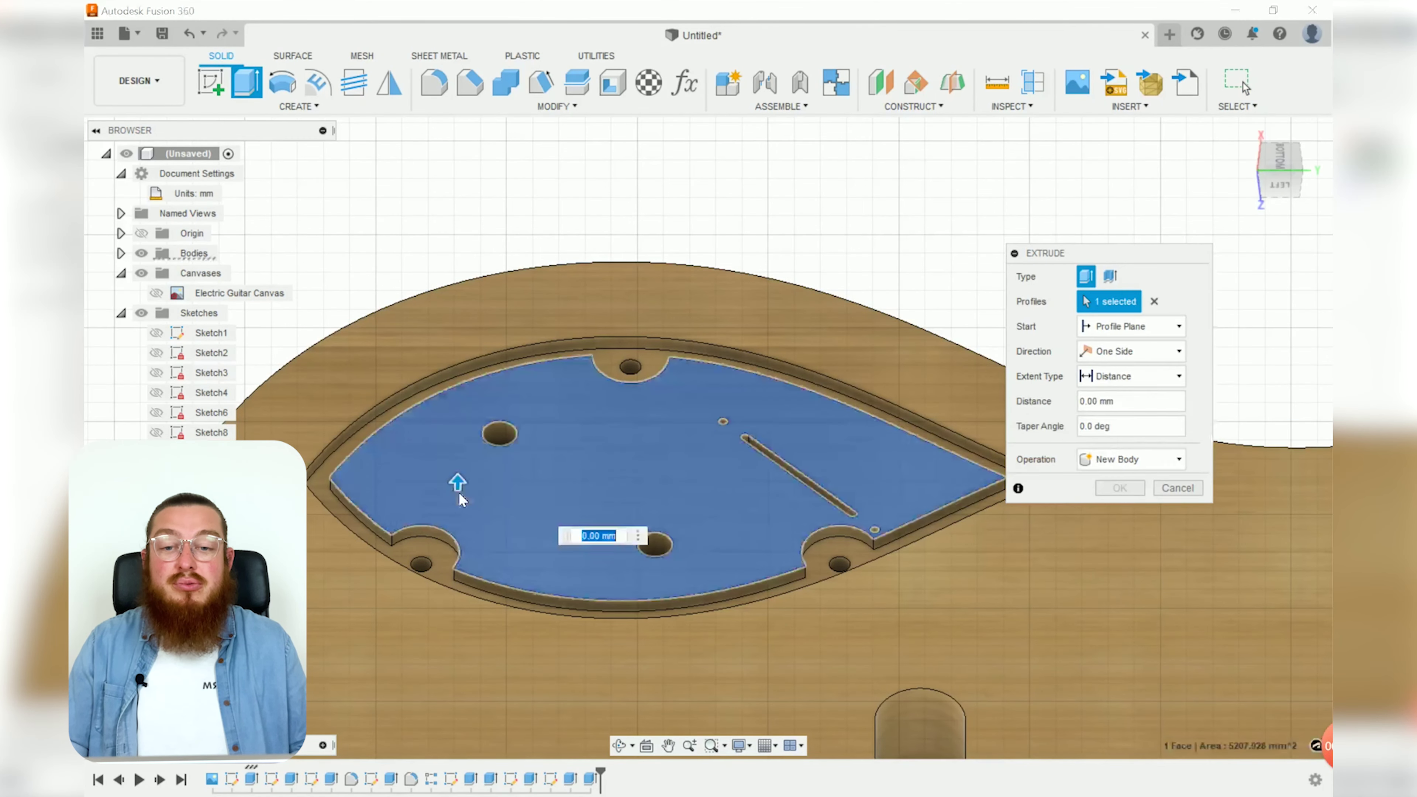
text(-)
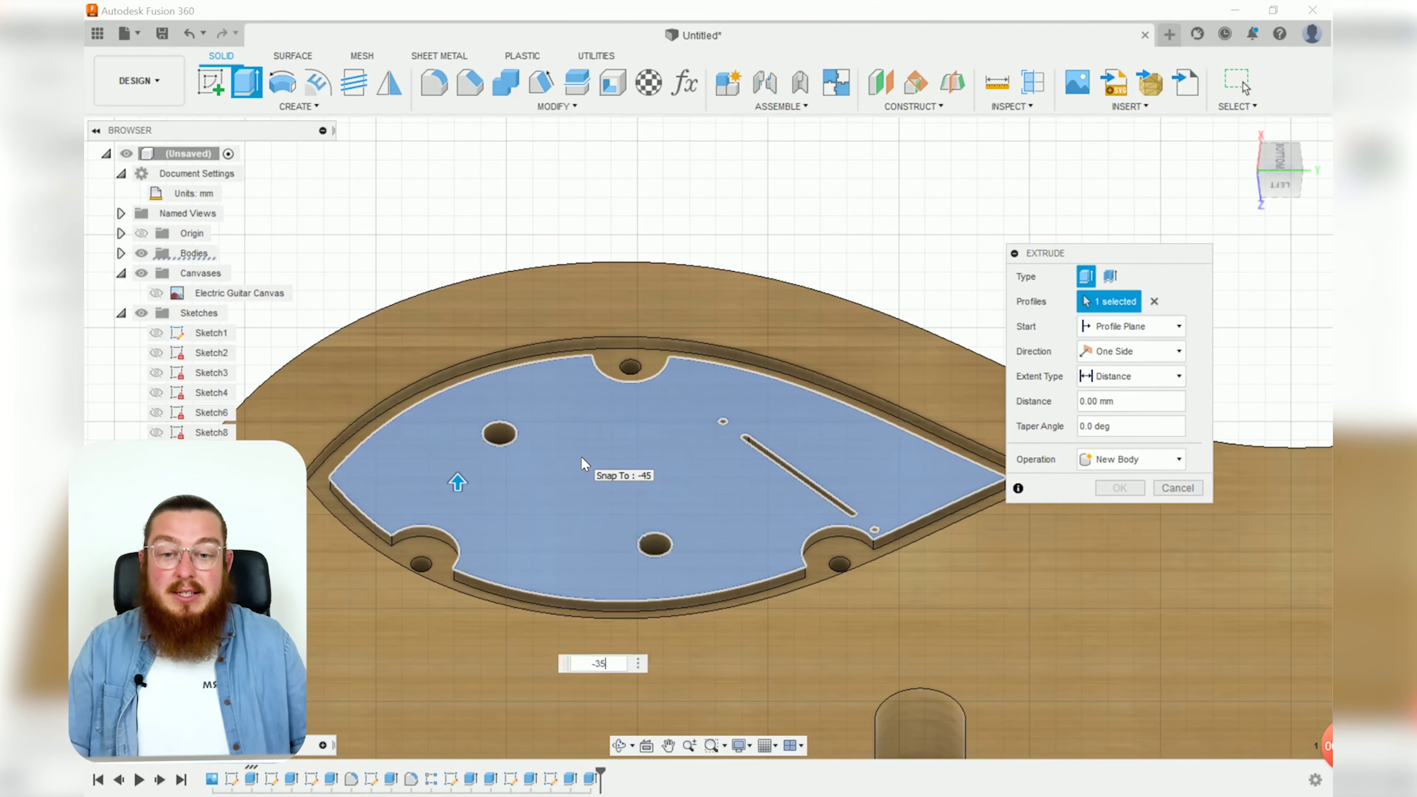
text(35)
key(Return)
Start a sketch on the body's top face and draw a three-point arc, about 167 mm in radius, across the edge of the lower bass-side bout.
shift+middle_drag(598, 512, 600, 550)
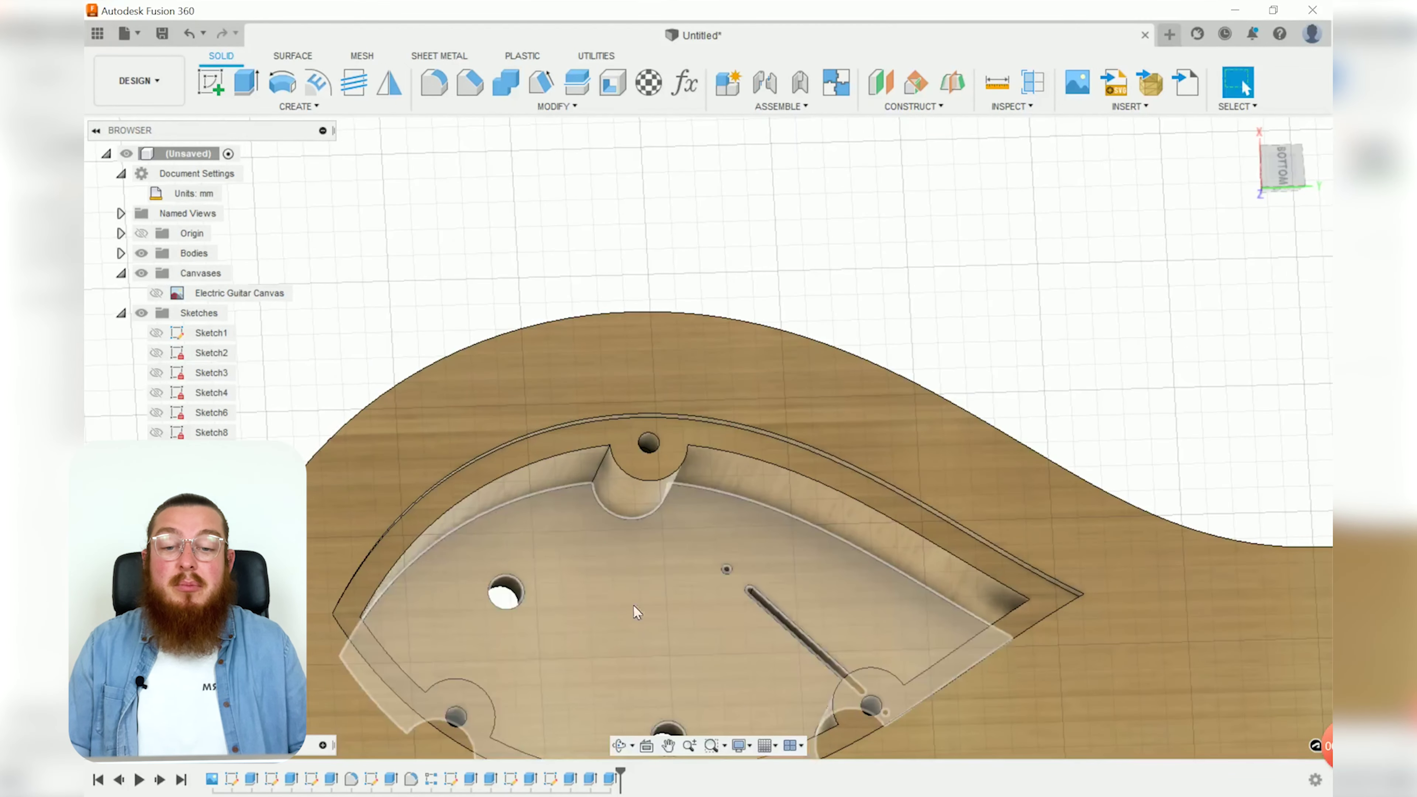
shift+middle_drag(624, 638, 666, 621)
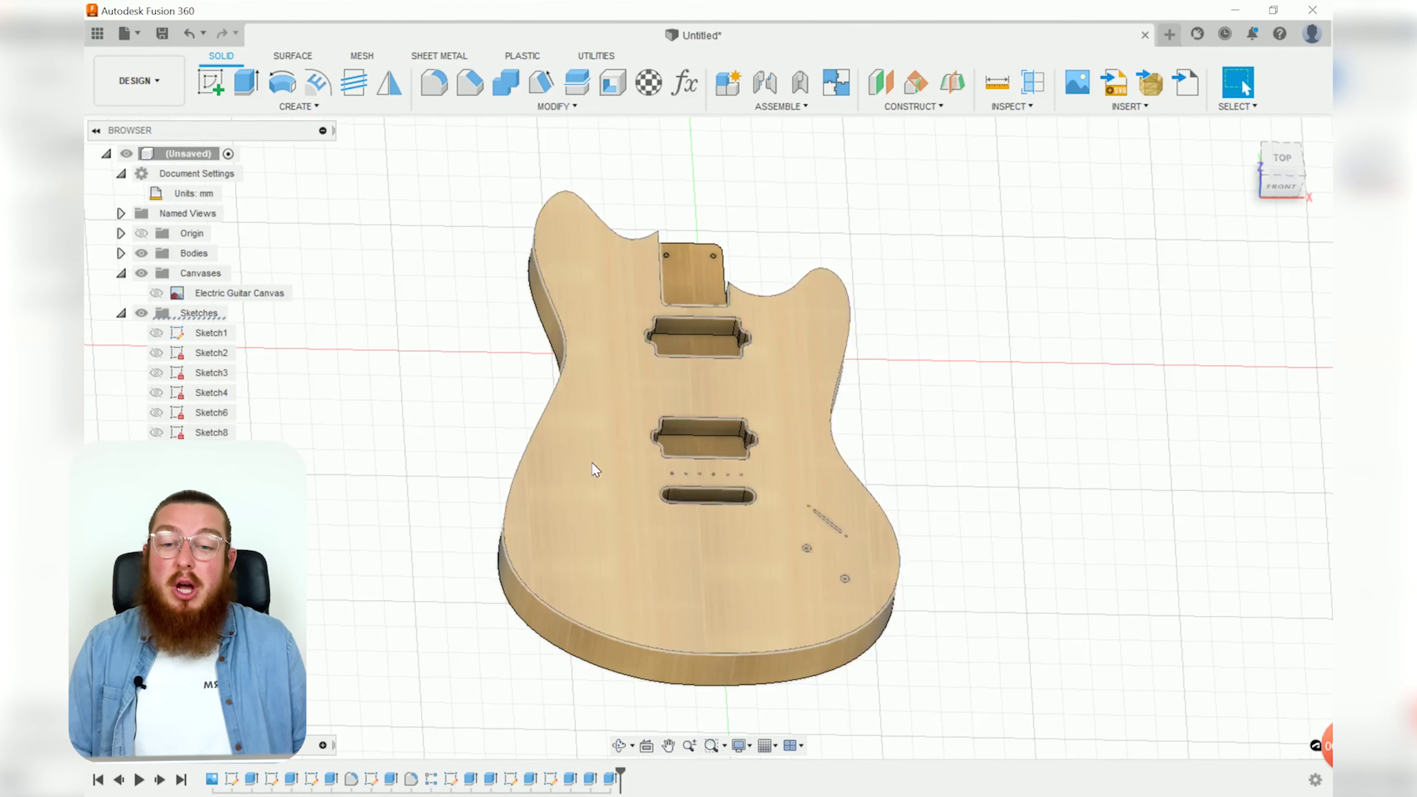
shift+middle_drag(579, 488, 538, 430)
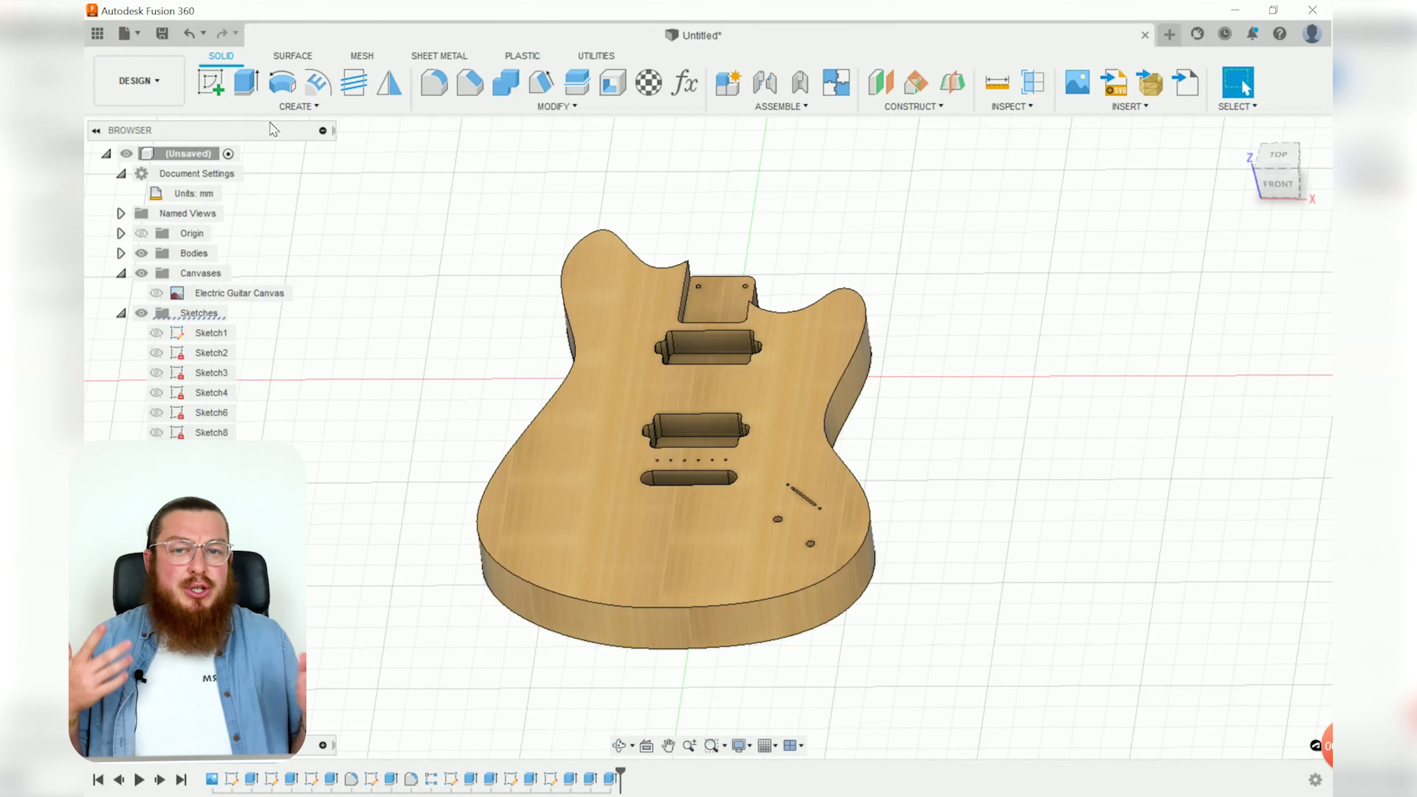
click(213, 85)
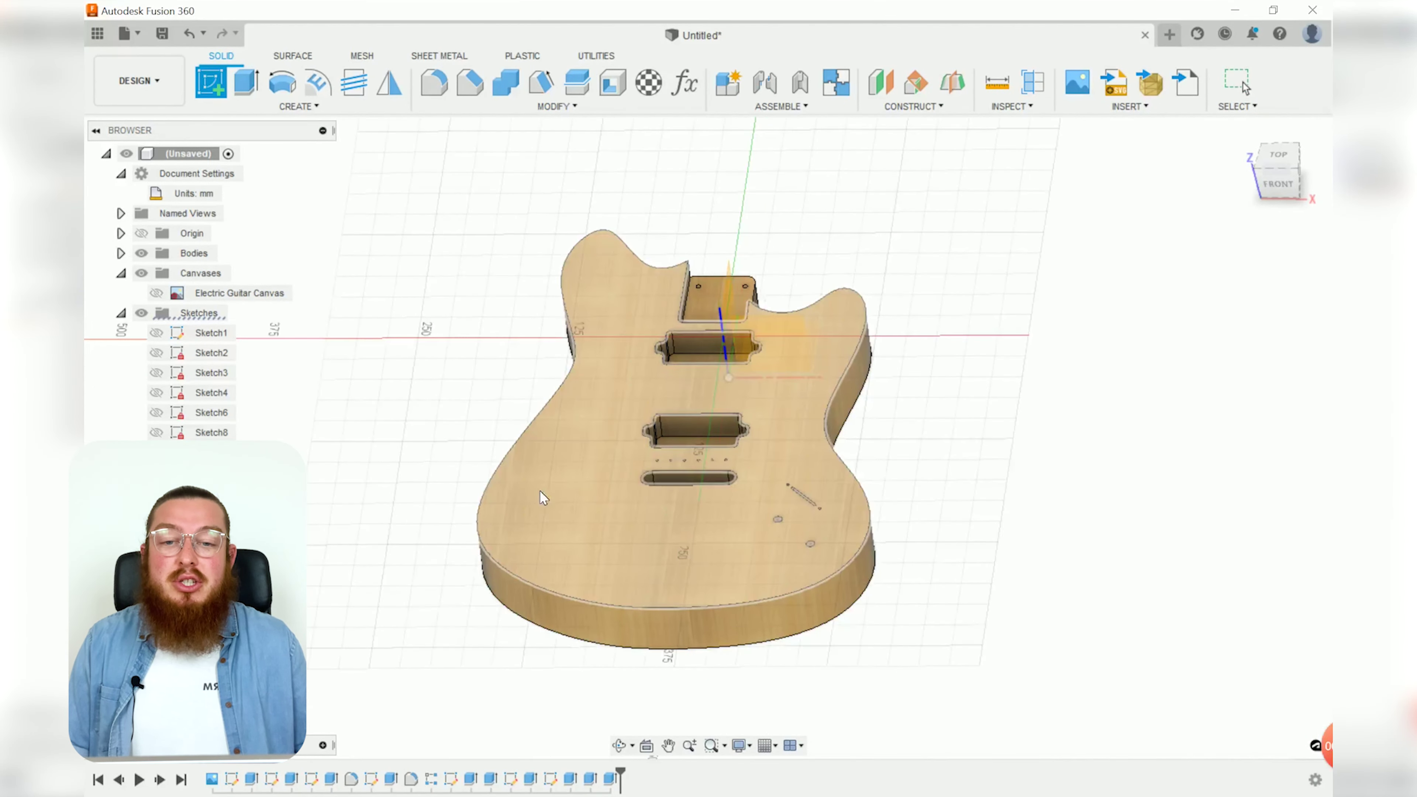
click(554, 498)
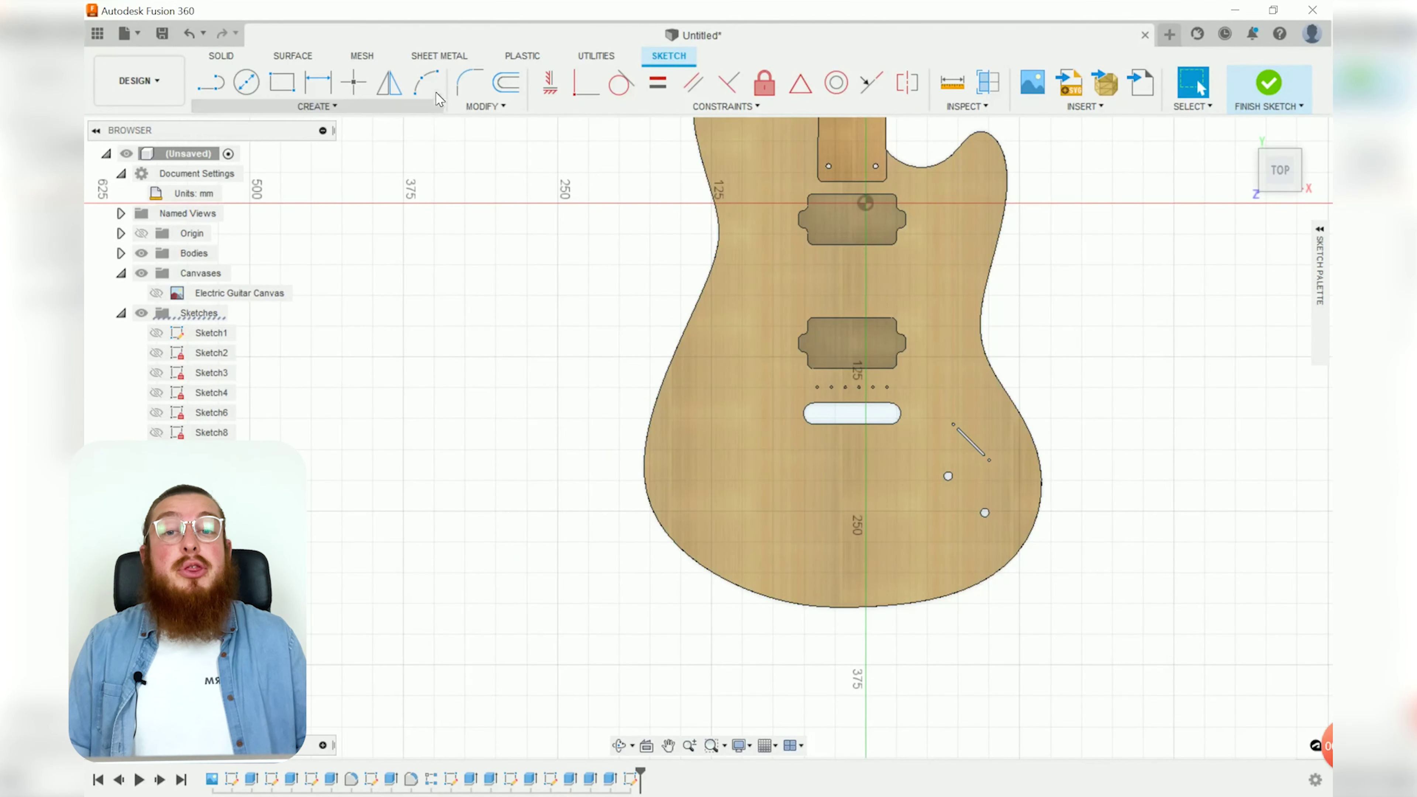
click(435, 88)
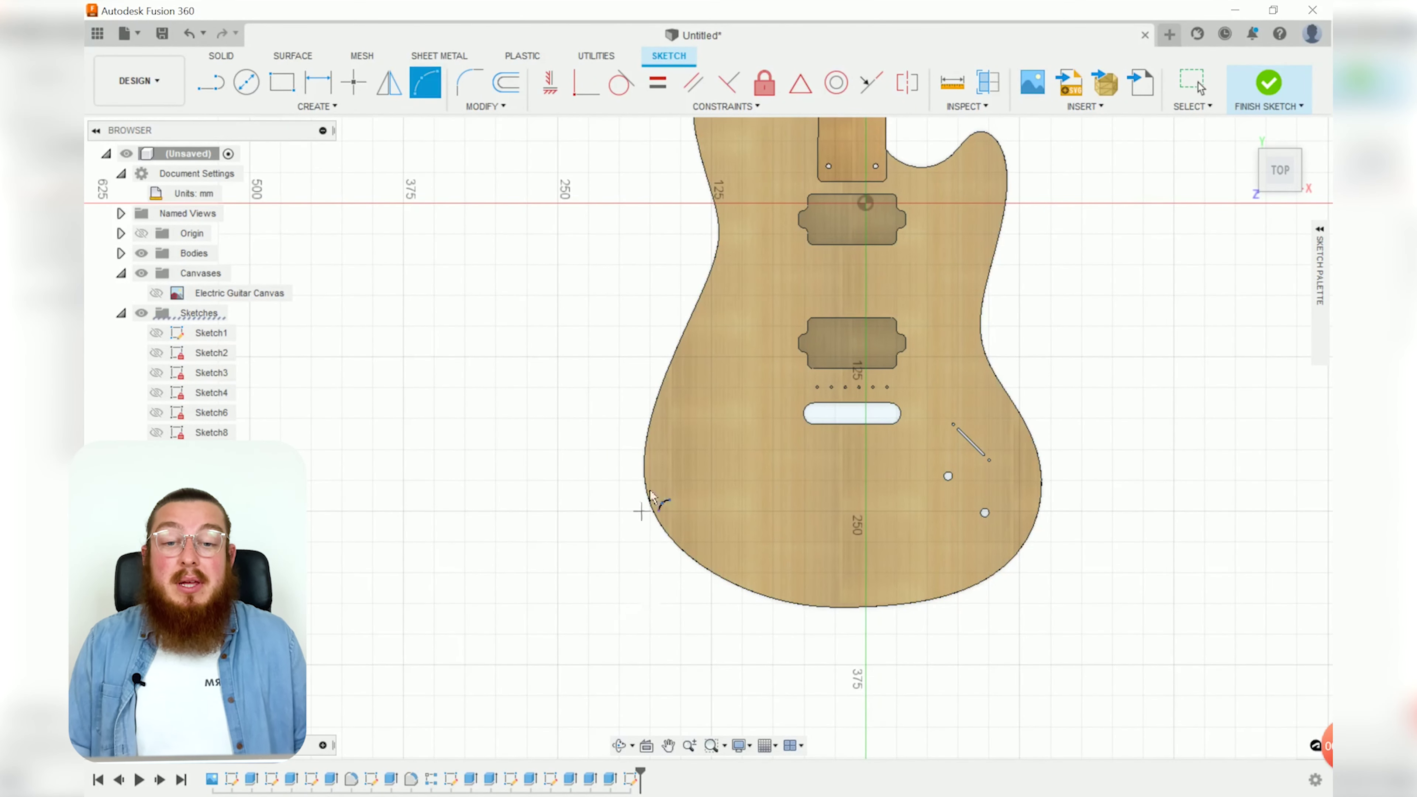
click(705, 568)
scroll(686, 502, up, 3)
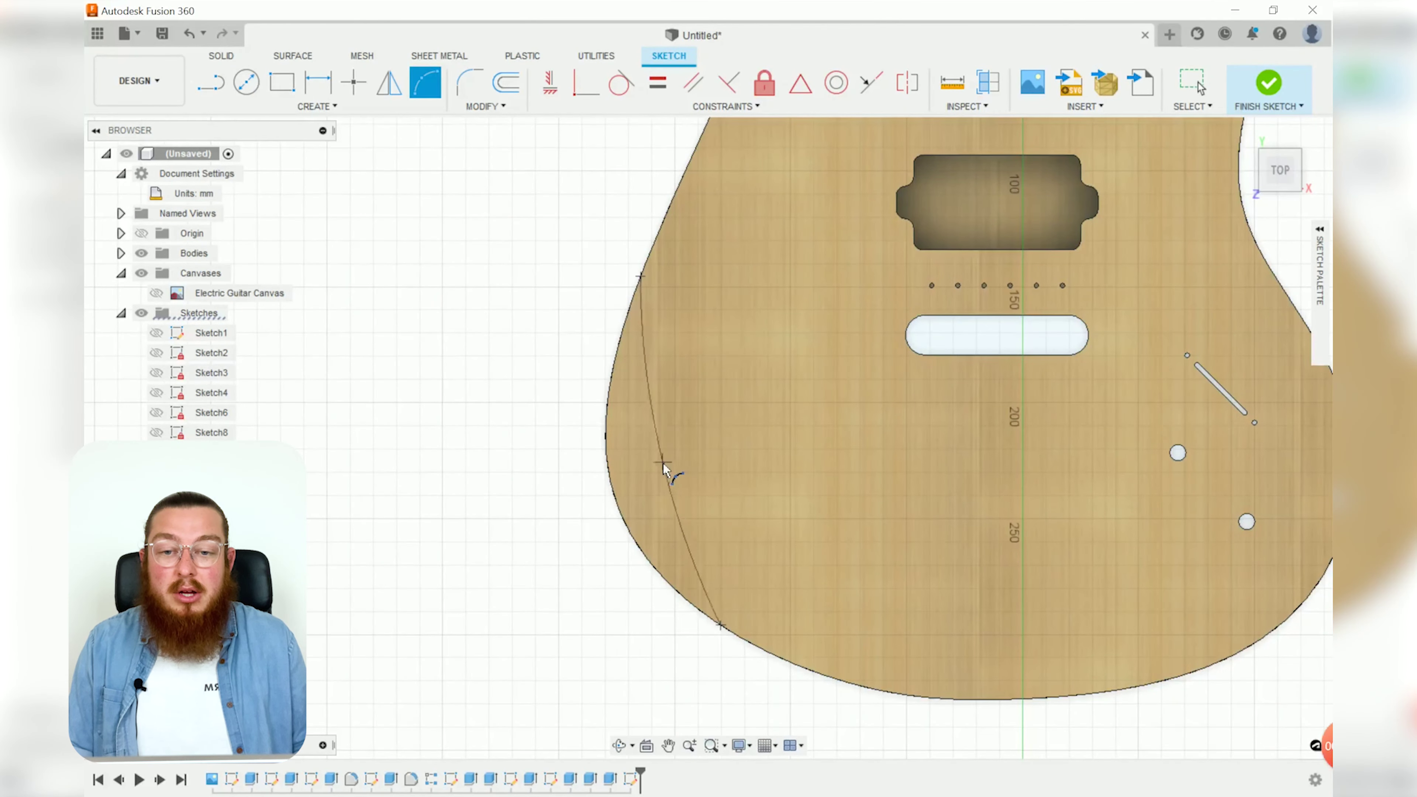
click(643, 470)
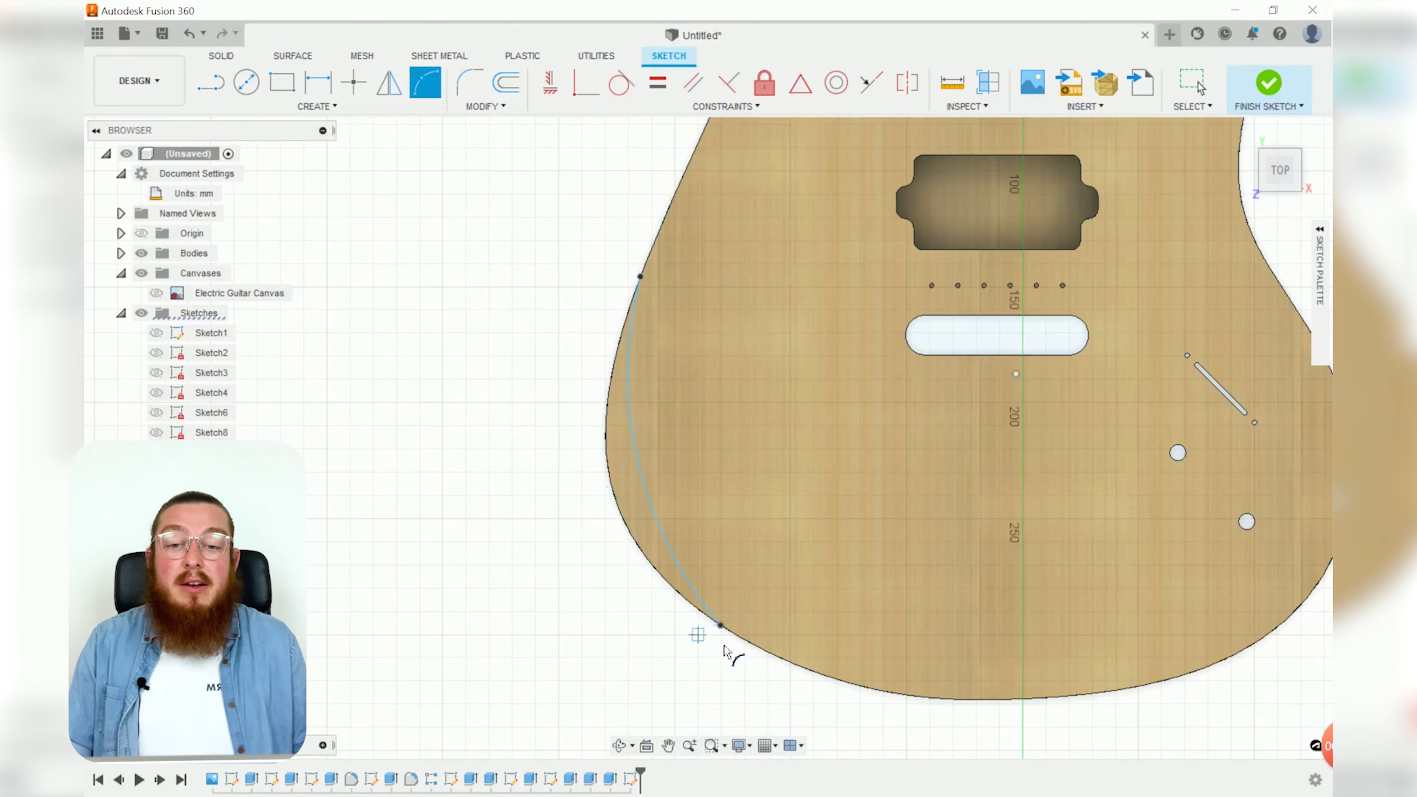
key(Escape)
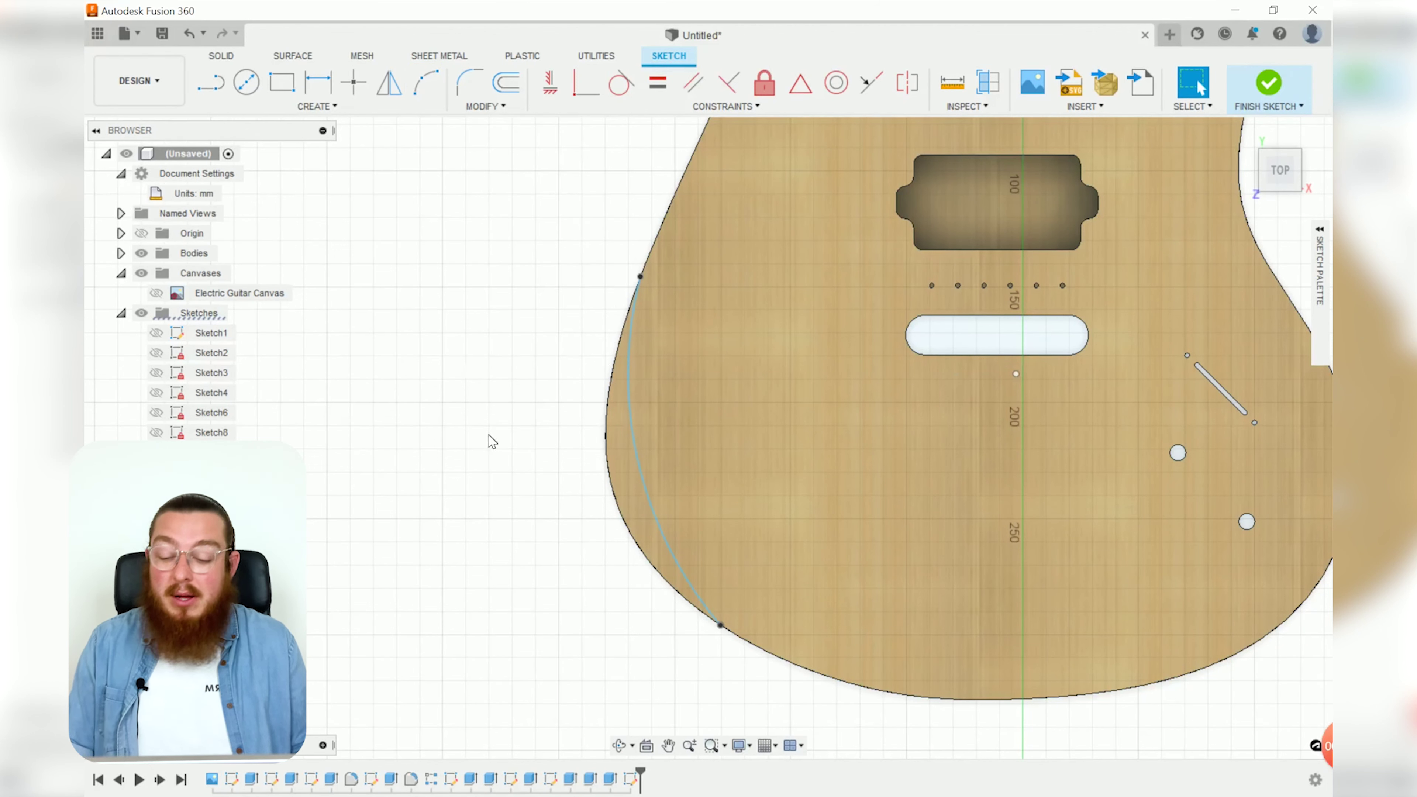
Dimension the arc's radius as 300 mm.
key(d)
click(631, 420)
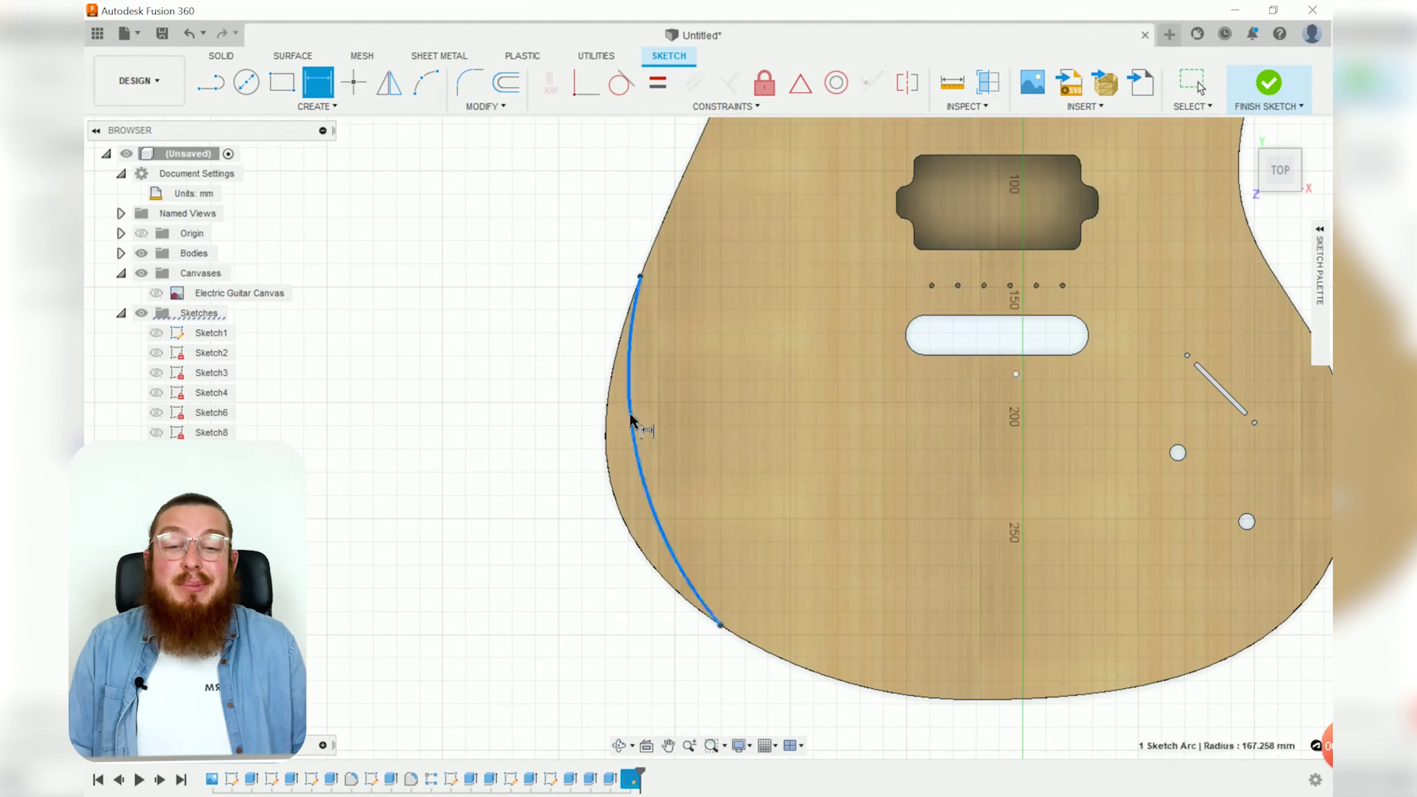
click(697, 416)
text(3)
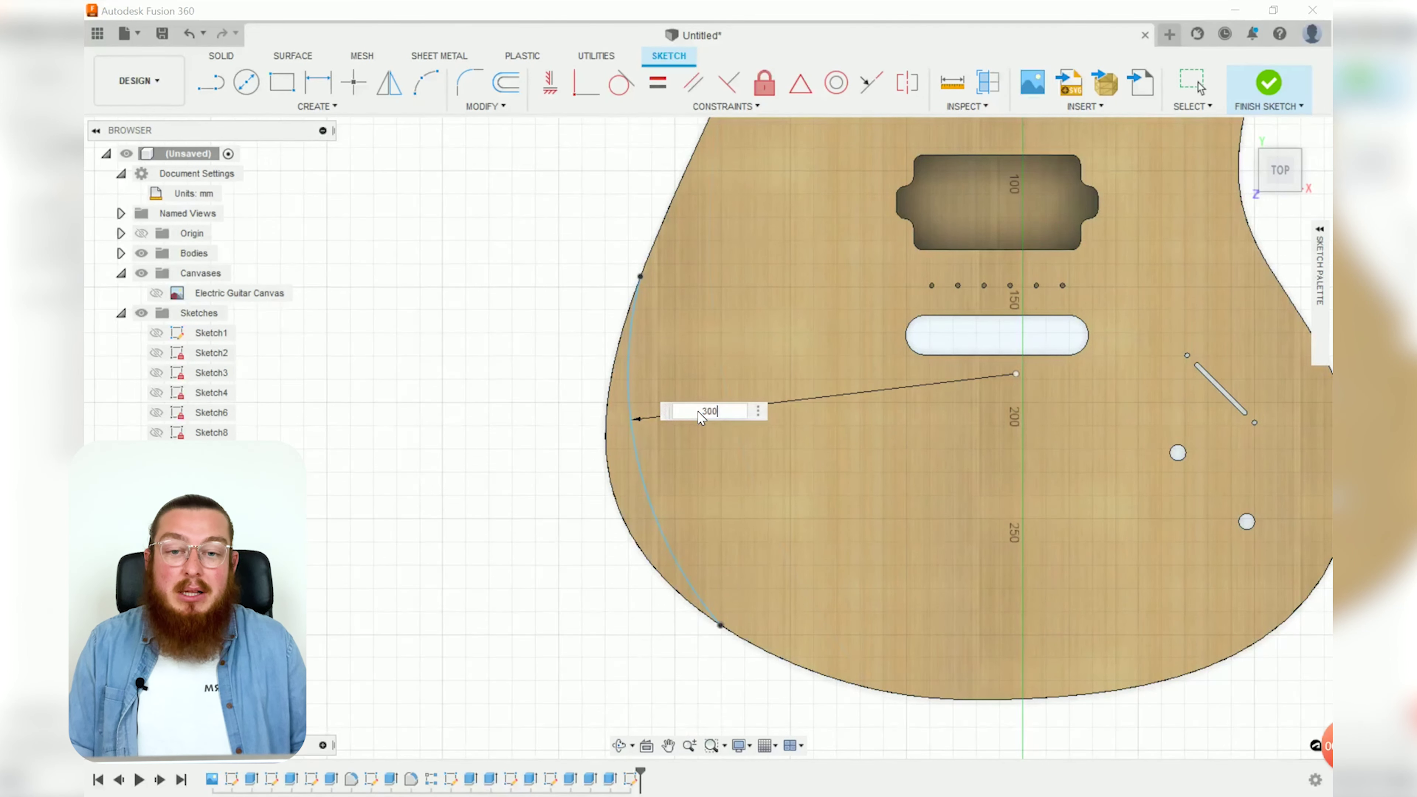
text(00)
key(Return)
scroll(697, 416, down, 5)
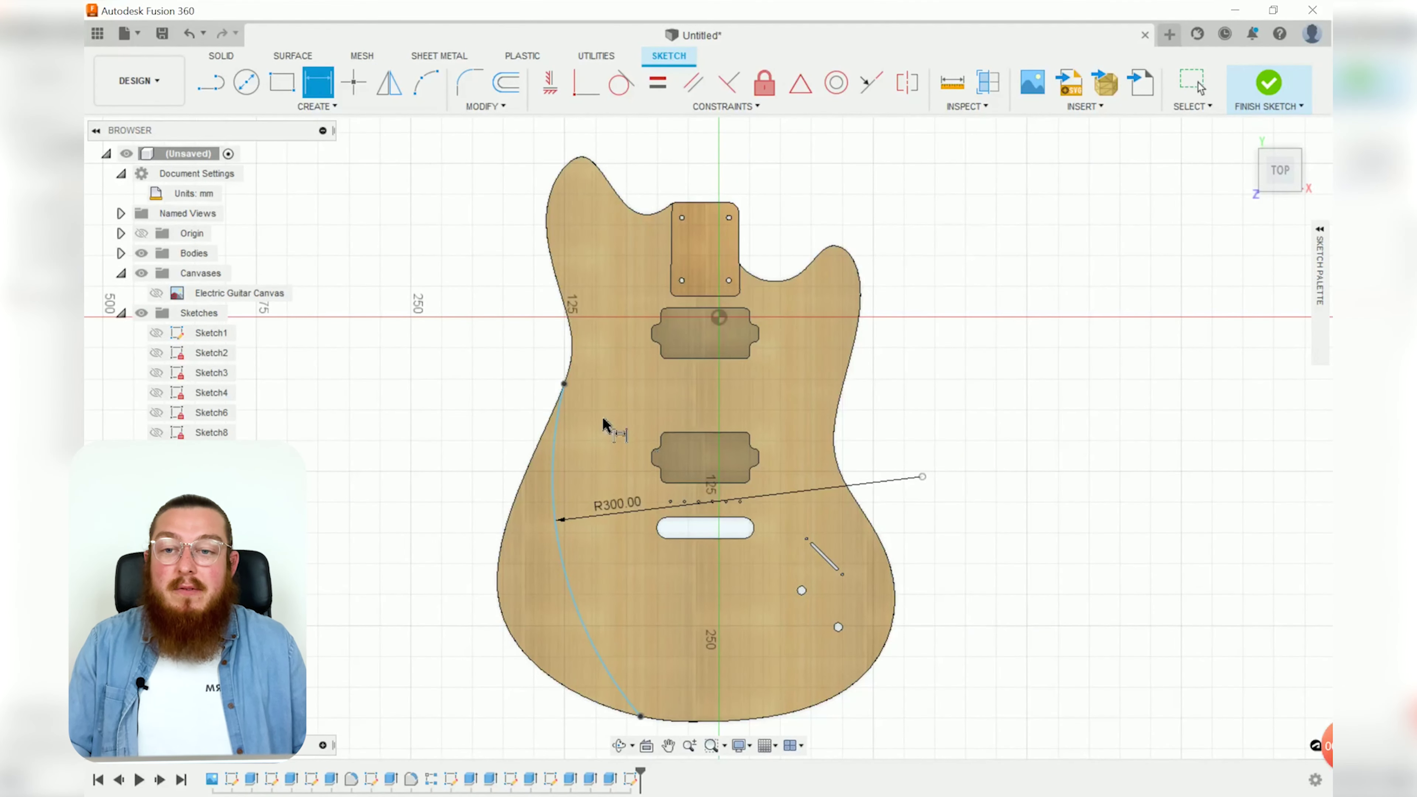
key(Escape)
Draw a straight line between the arc's two endpoints and convert it to a construction line.
key(l)
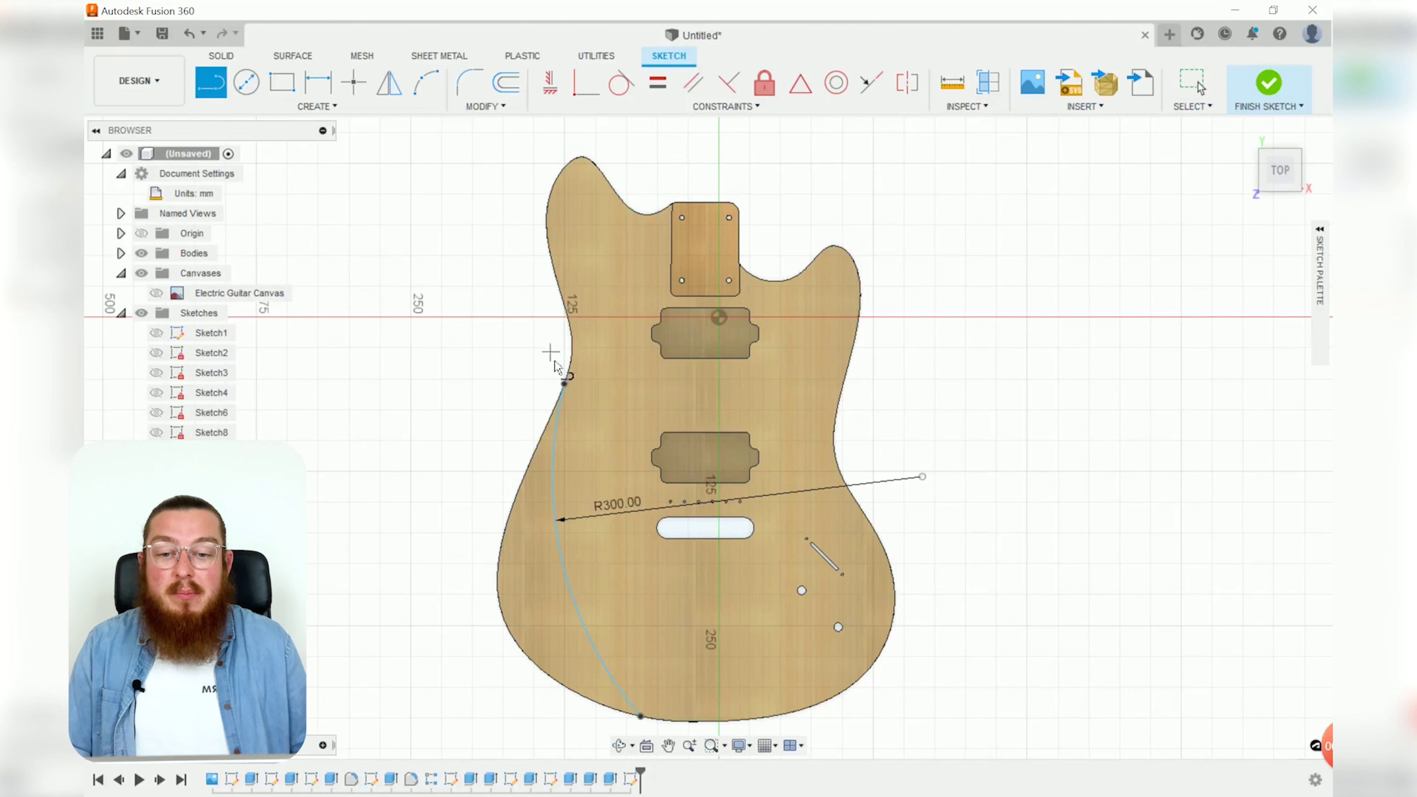
click(564, 385)
click(640, 717)
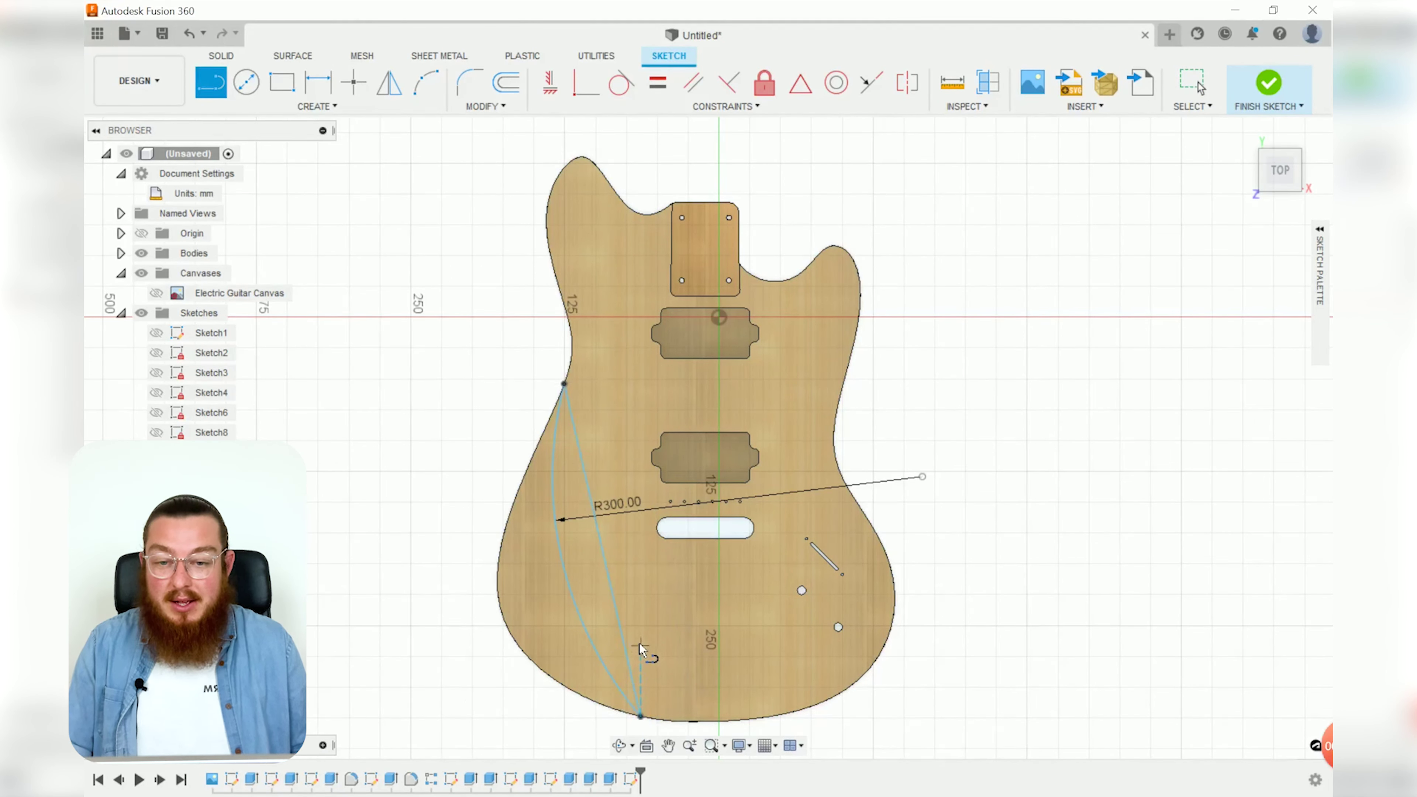
key(Escape)
click(624, 642)
key(x)
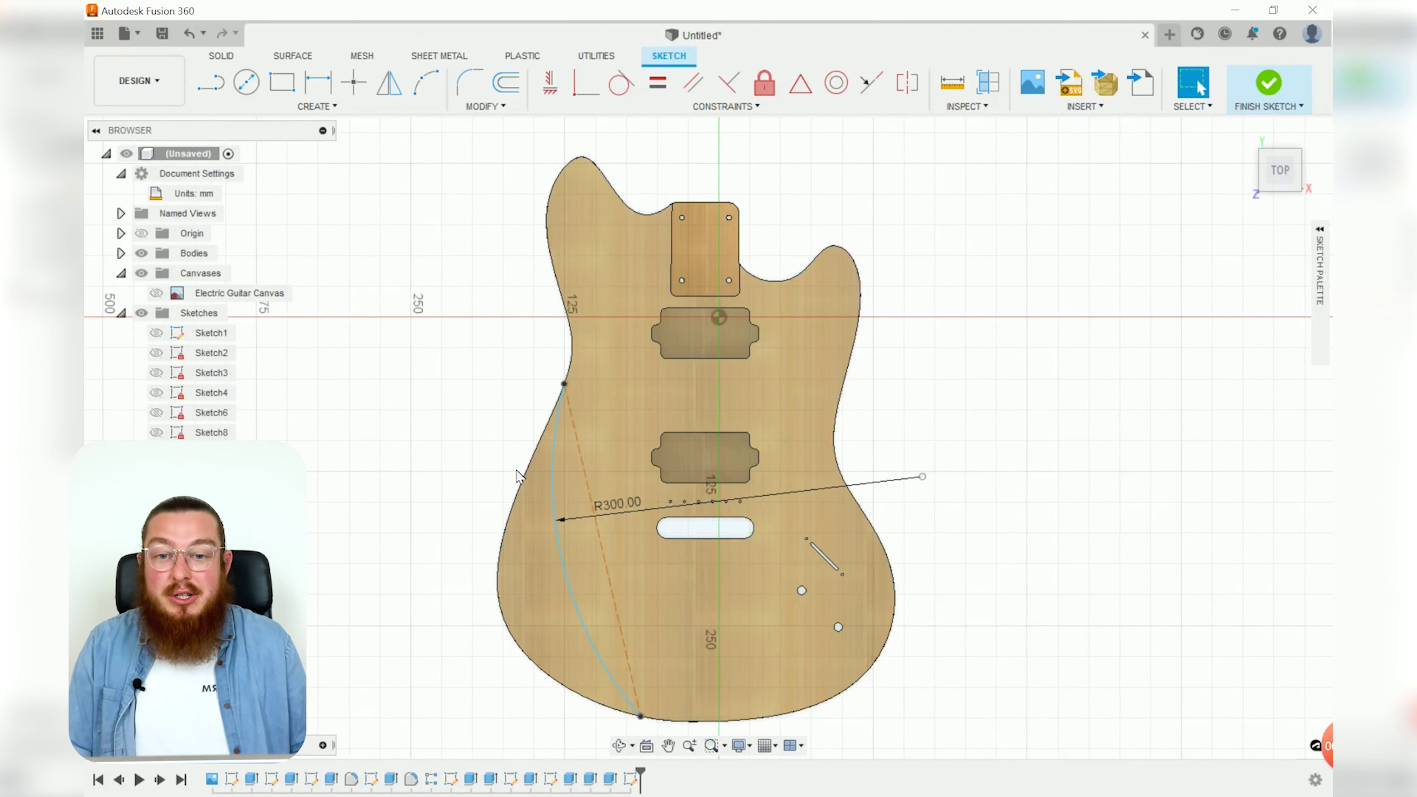
Dimension the construction line's length as 175 mm and move its endpoints along the body outline so the arc cuts across the lower bass-side bout.
key(d)
click(579, 449)
click(594, 455)
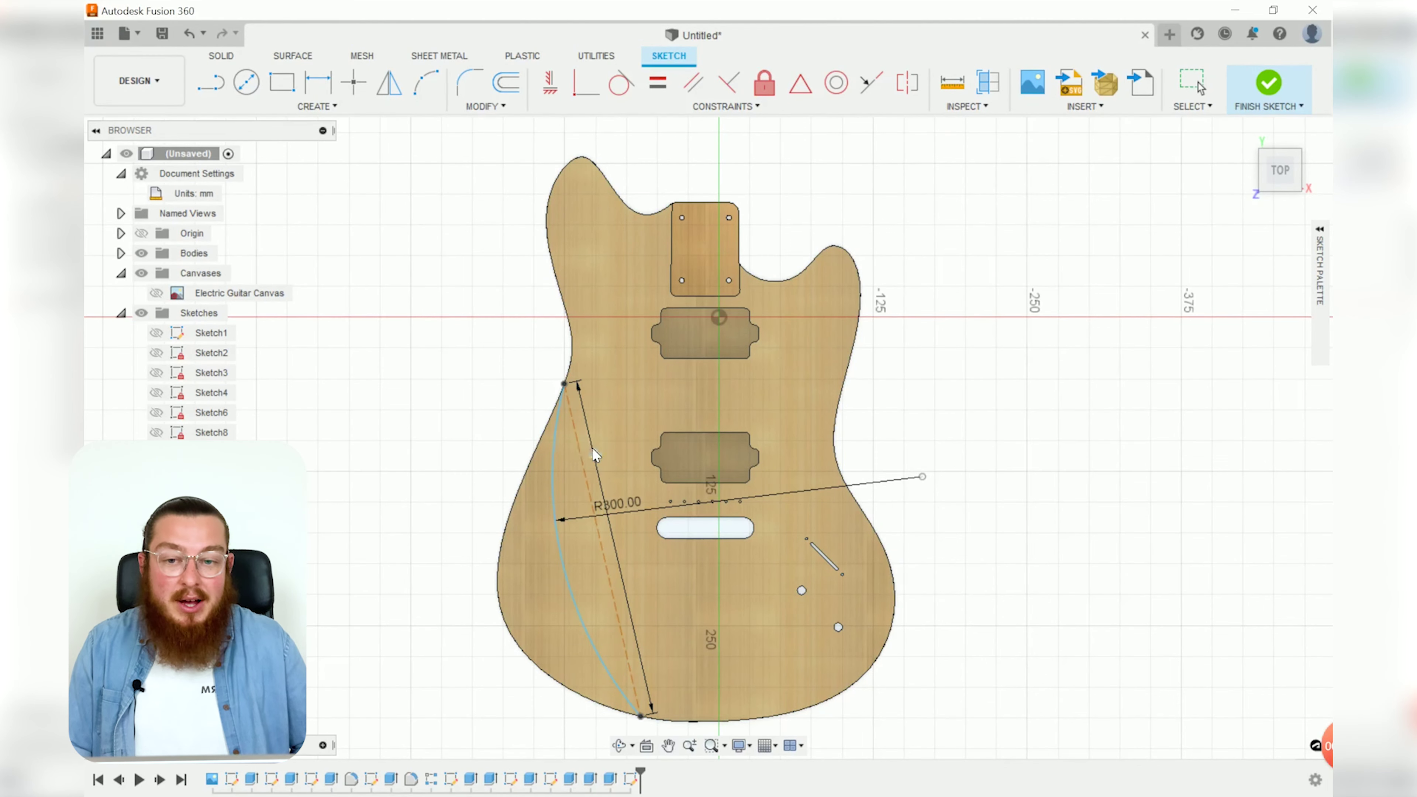
scroll(563, 506, up, 3)
key(Escape)
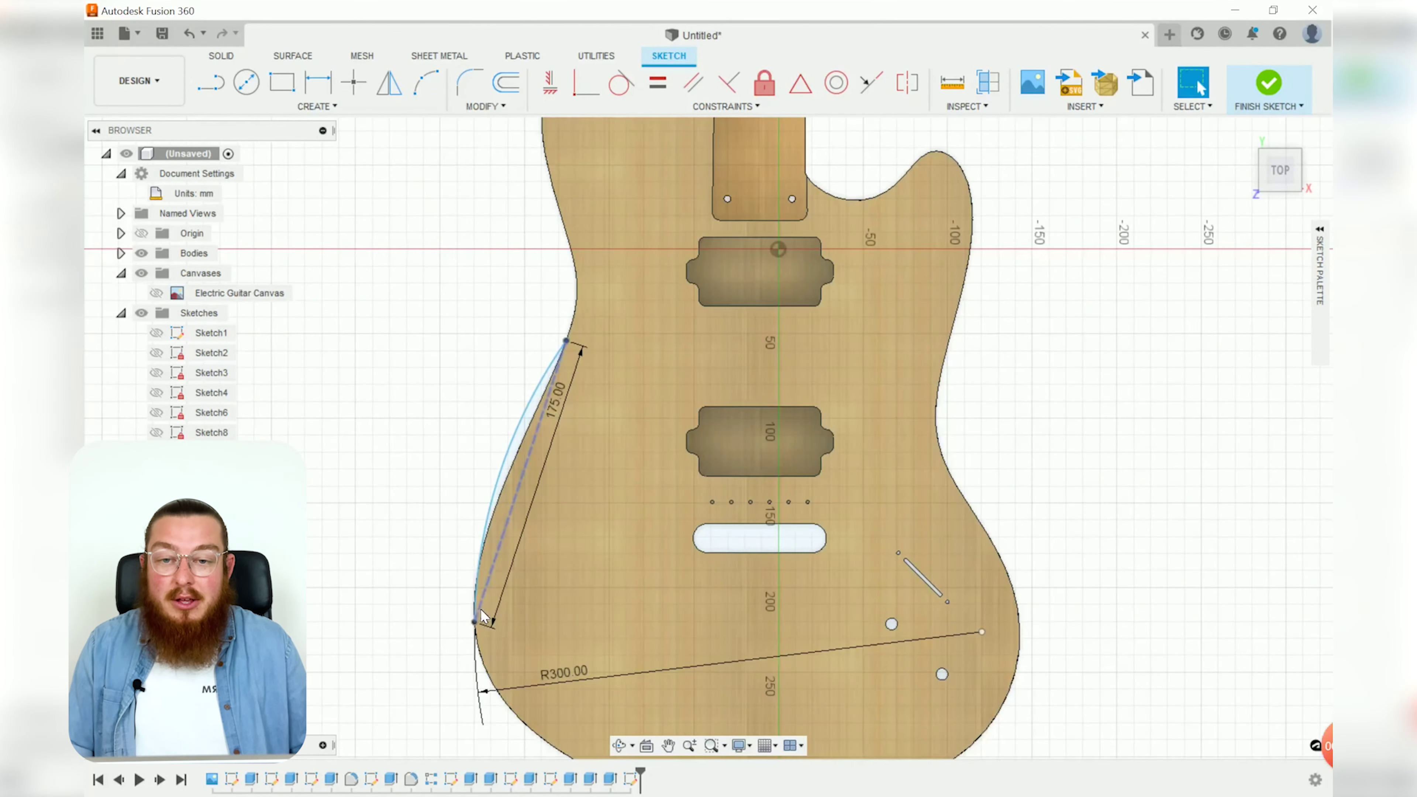
middle_drag(653, 520, 639, 339)
drag(461, 442, 594, 595)
Set a 70° angle between the bridge slot's lower edge and the construction line, and finish the sketch.
key(d)
scroll(736, 382, up, 3)
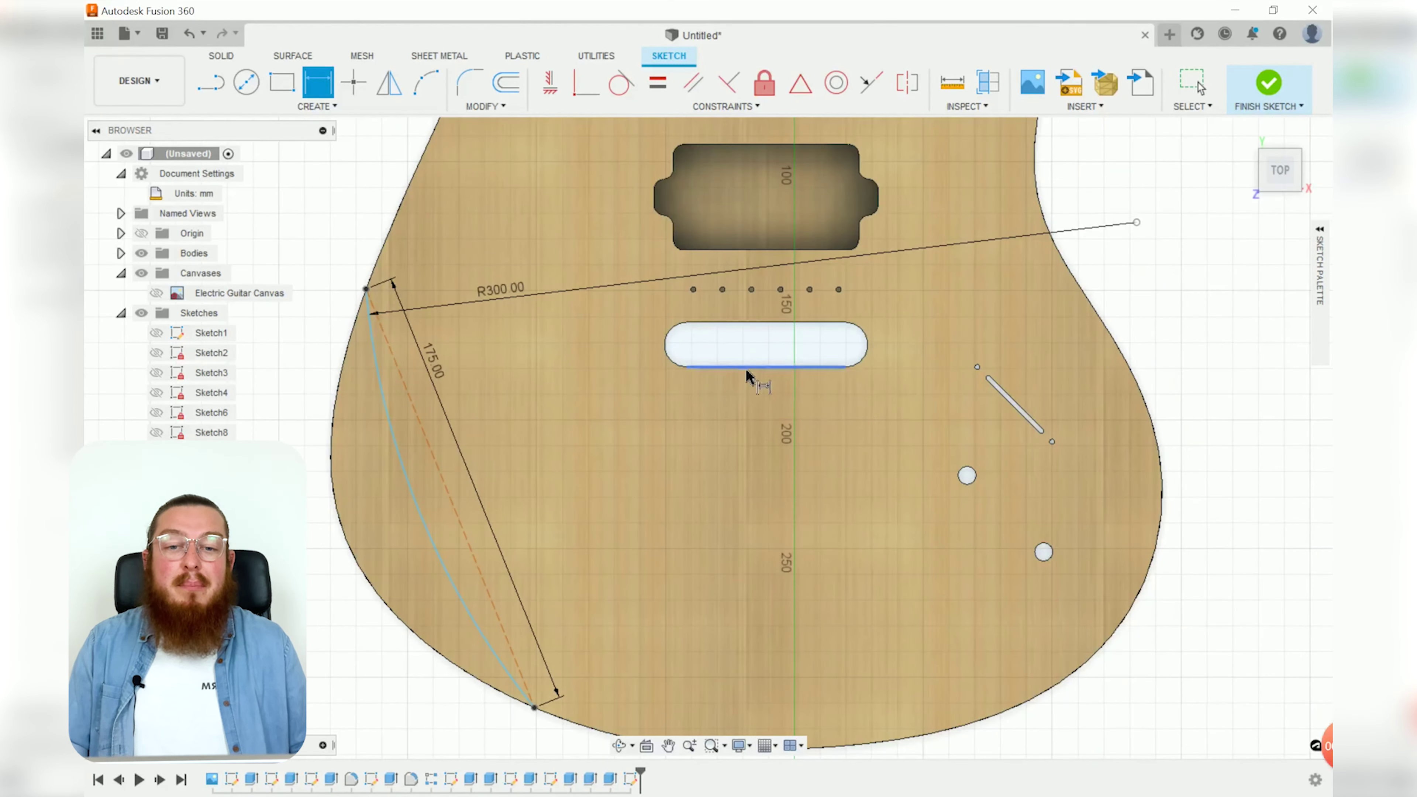
click(746, 371)
click(439, 479)
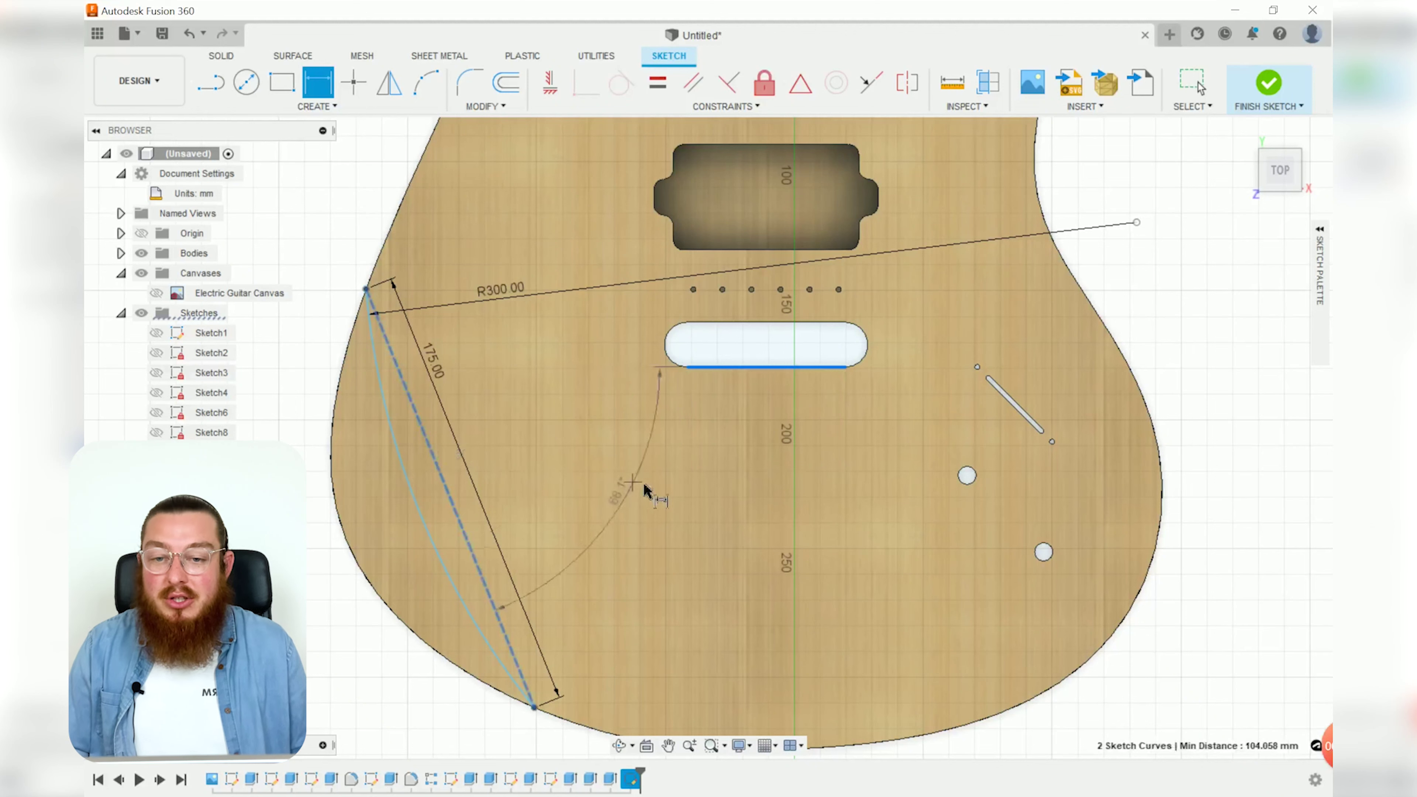
click(663, 491)
text(70)
key(Return)
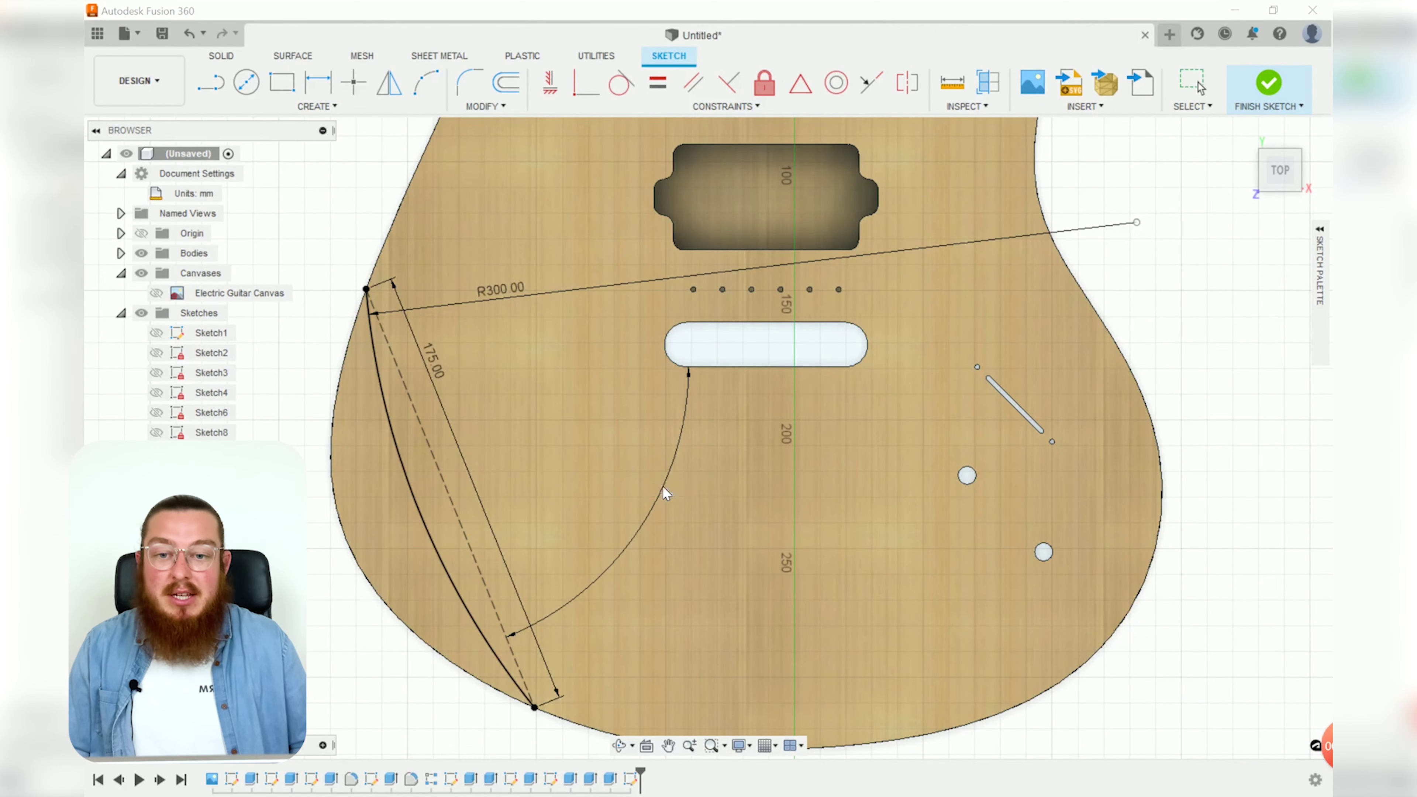
click(1255, 112)
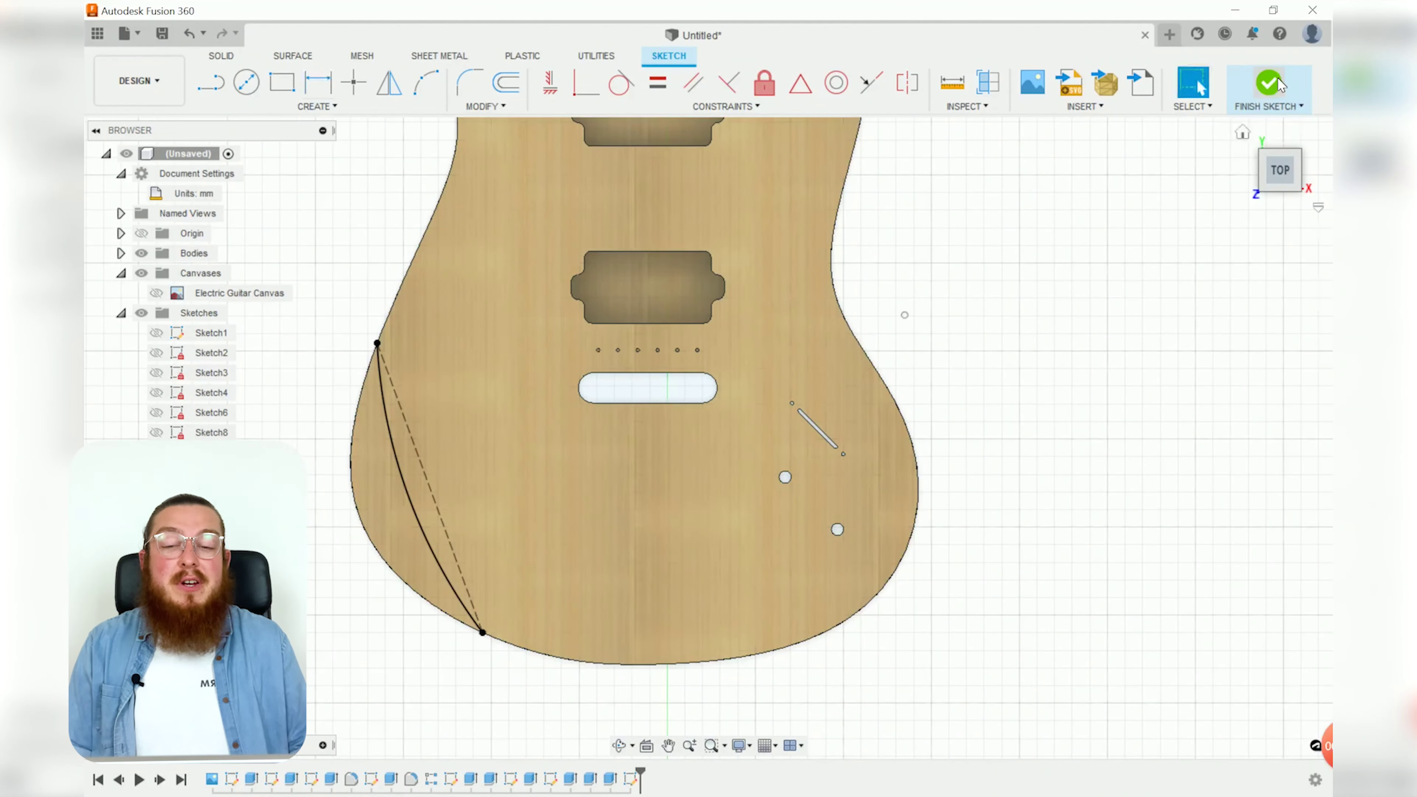
Extrude the area between the arc and the body's outer edge by -15 mm to cut a step into the top.
shift+middle_drag(1090, 442, 1078, 395)
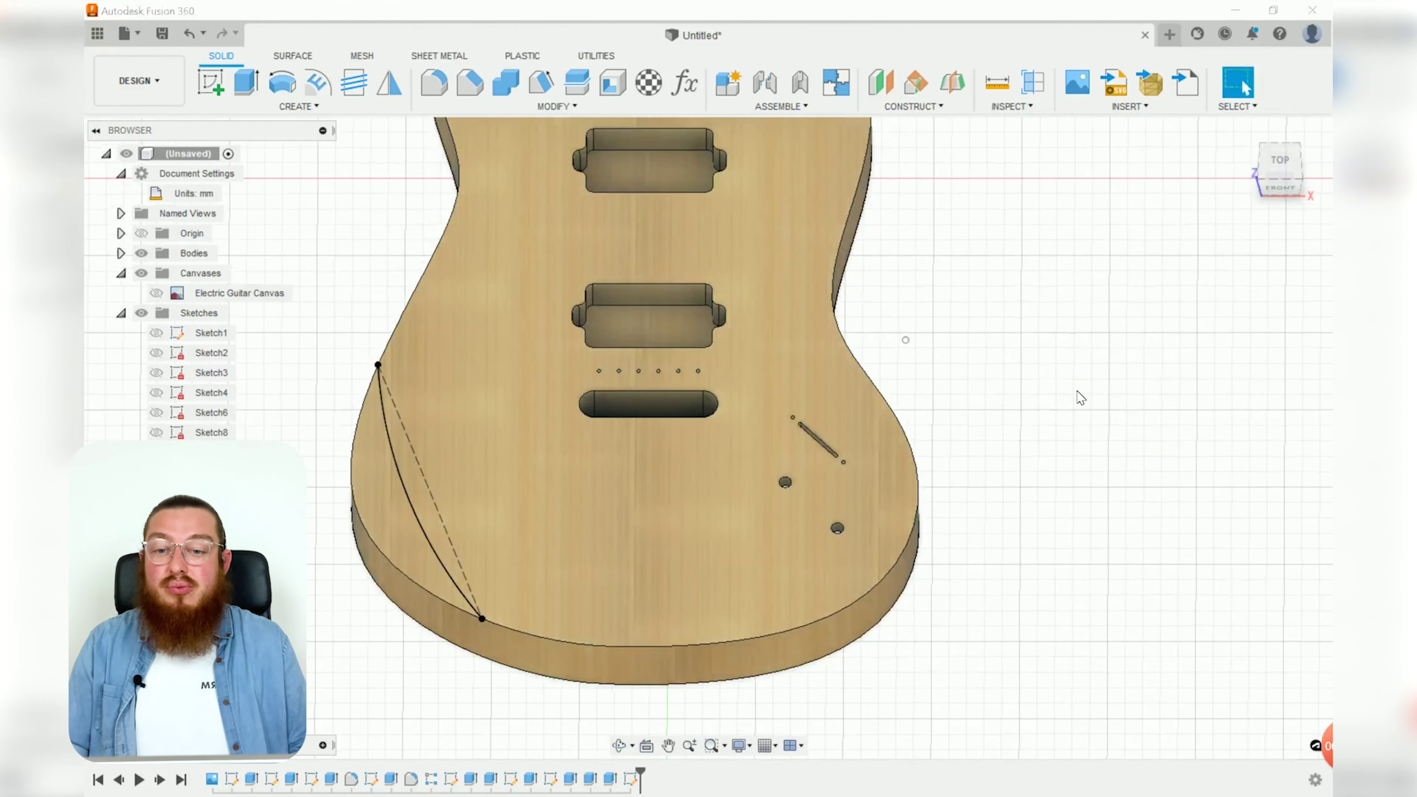
key(e)
click(384, 527)
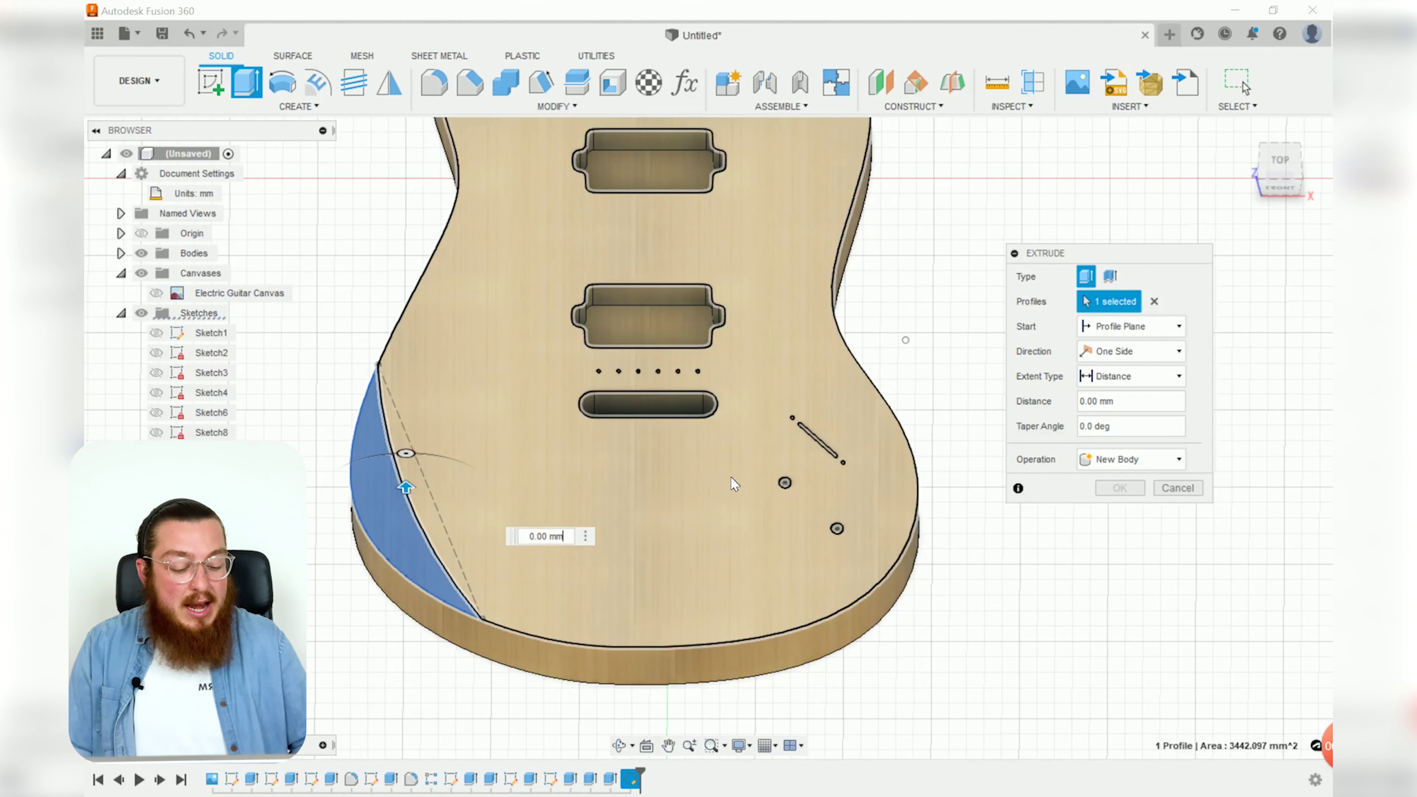
text(-15)
key(Return)
shift+middle_drag(616, 557, 870, 493)
scroll(863, 541, up, 5)
scroll(760, 572, up, 5)
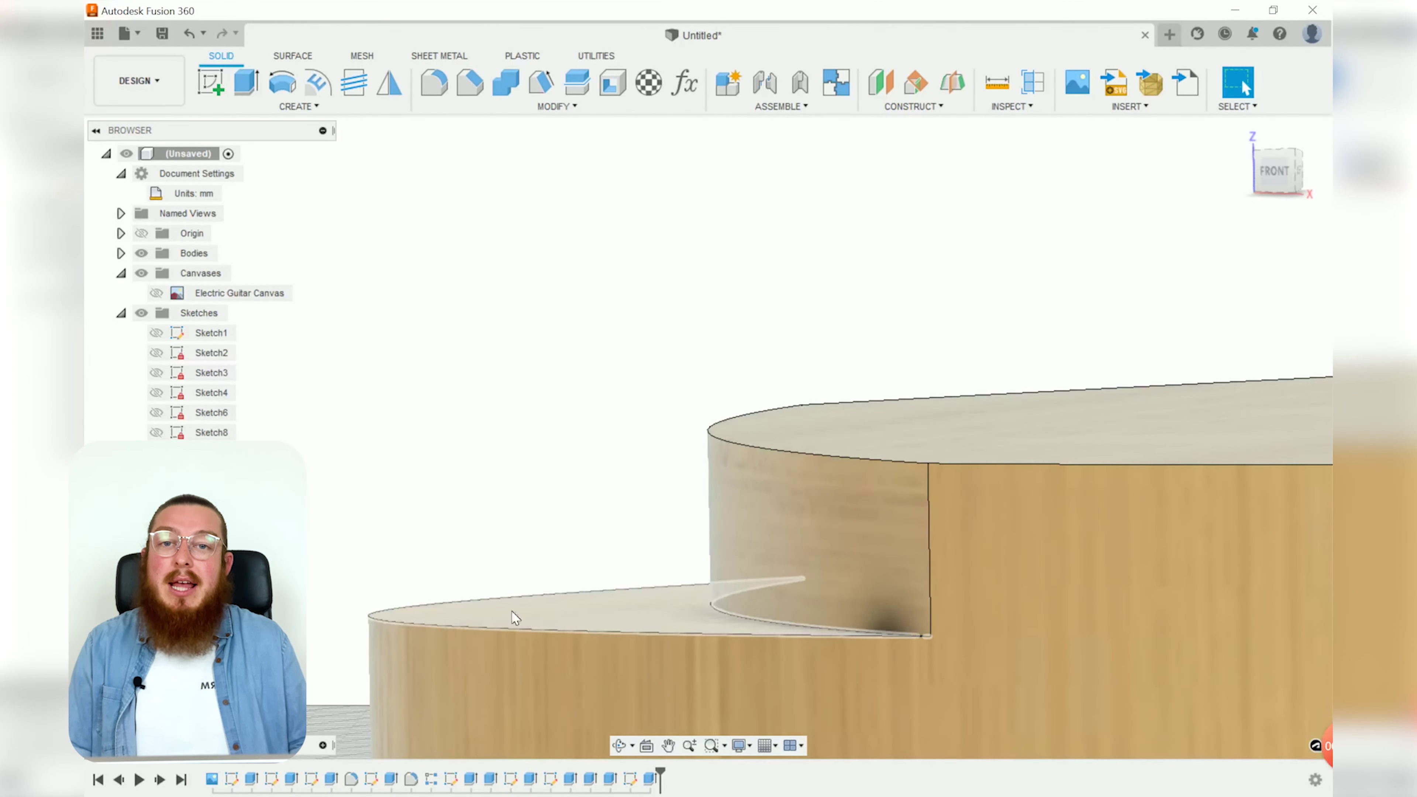
scroll(525, 342, down, 4)
shift+middle_drag(527, 338, 580, 268)
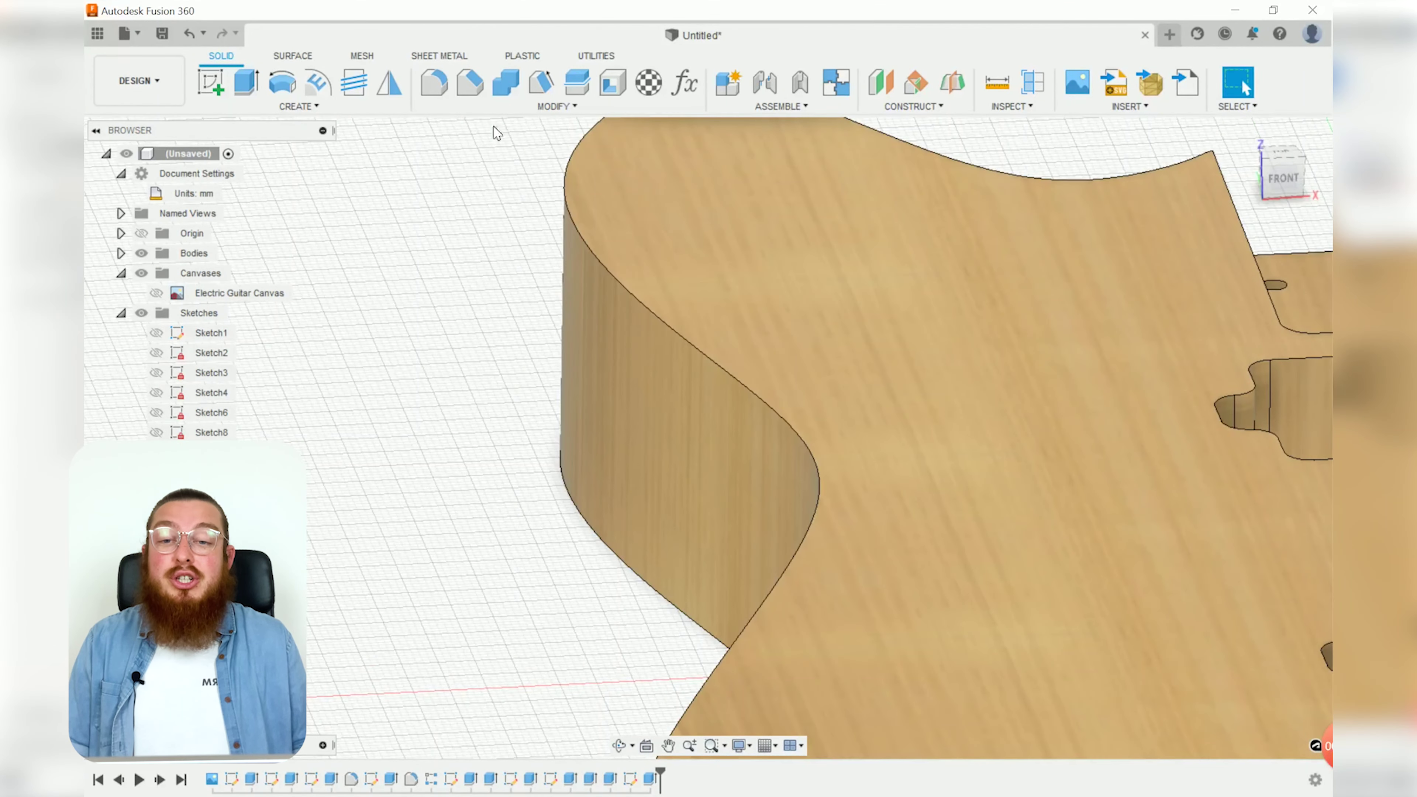
Start a two-distance chamfer on the inner bottom edge of the arm-contour step and set the first distance to 15 mm.
click(477, 92)
scroll(474, 196, down, 5)
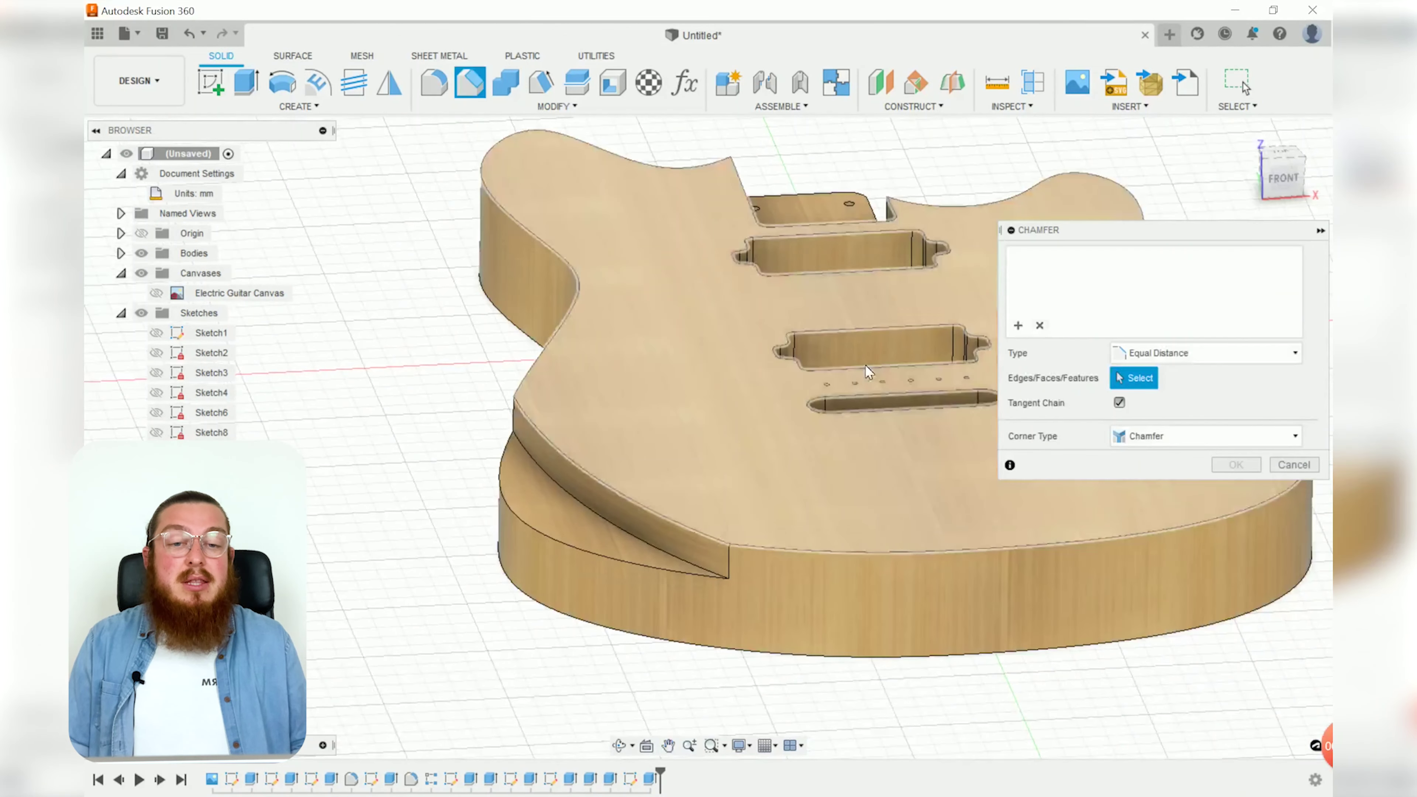
click(1196, 354)
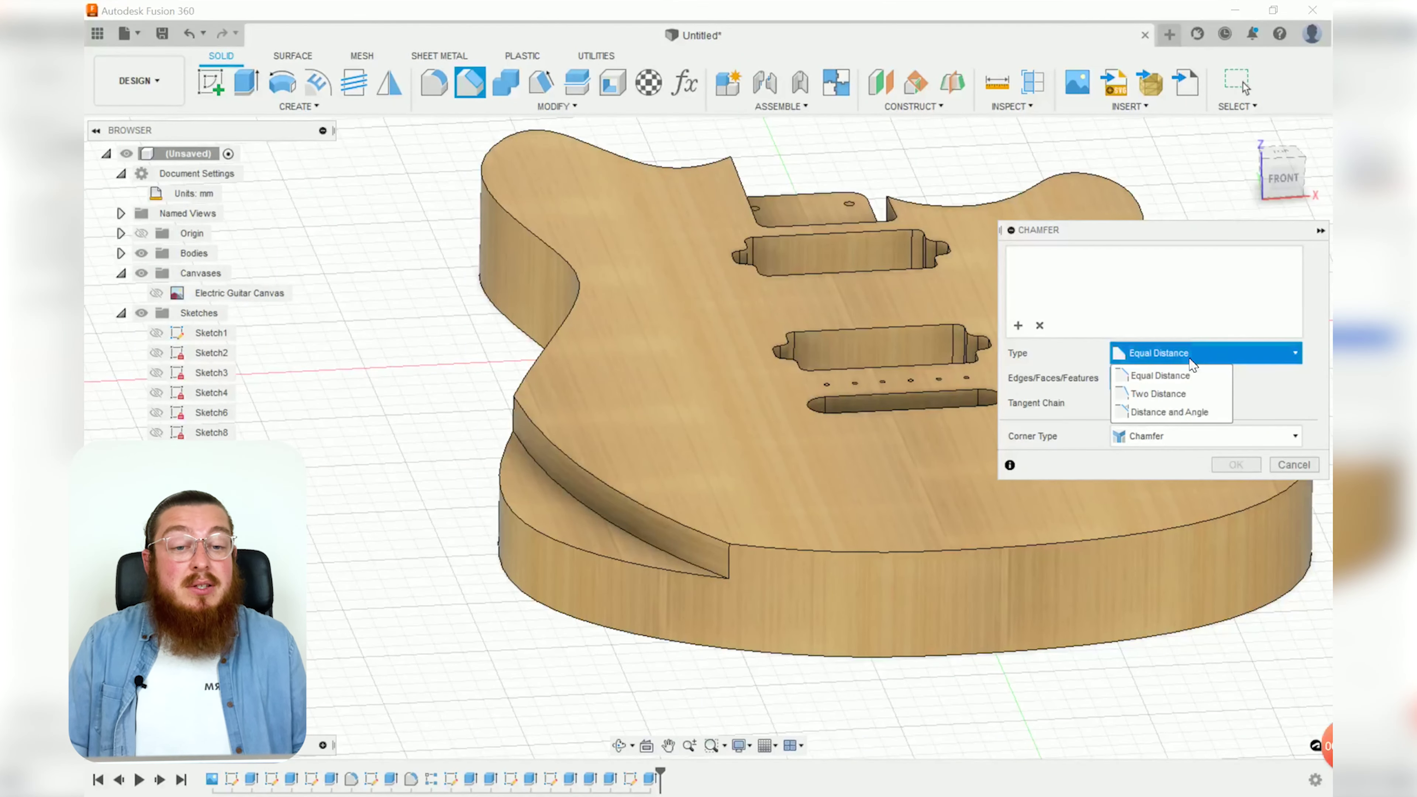
click(1177, 390)
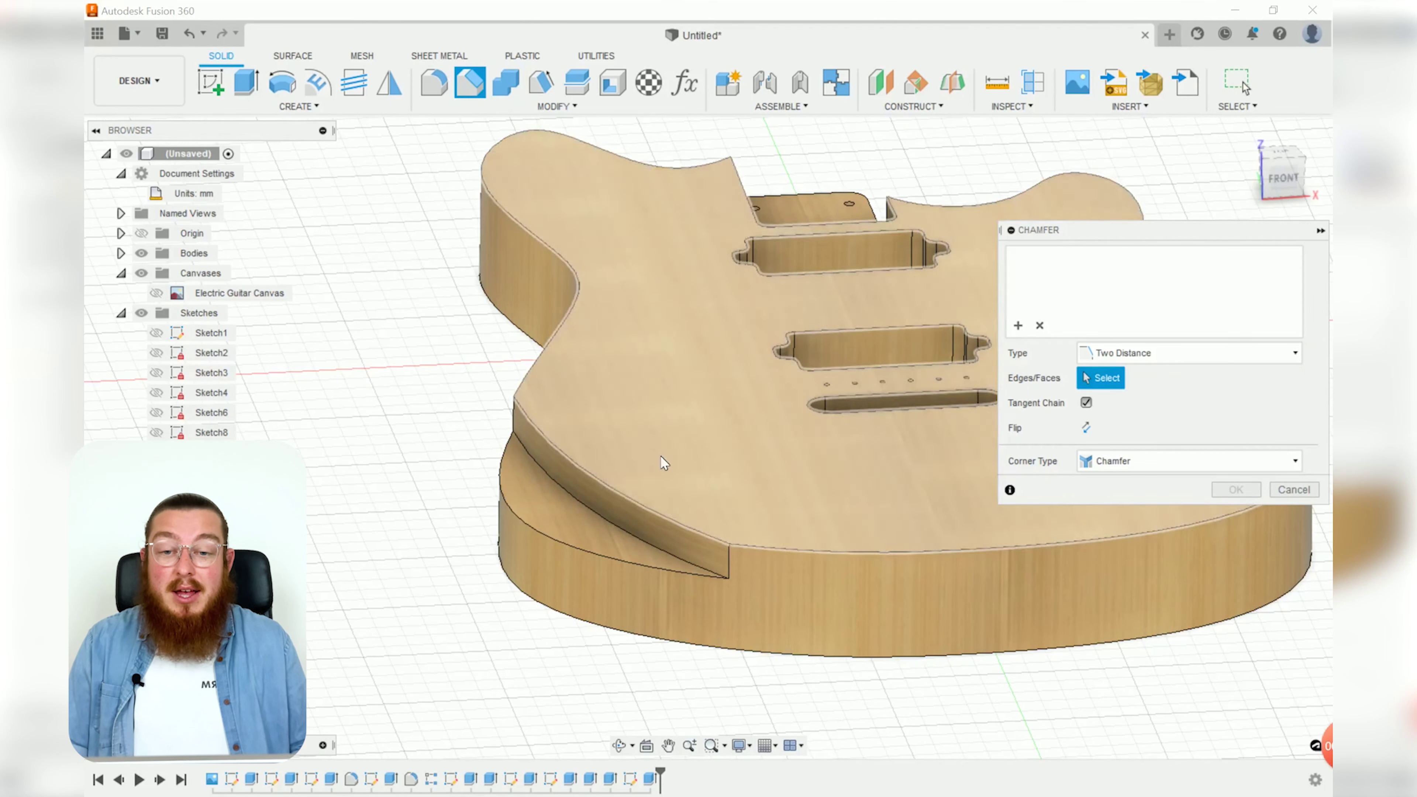
click(624, 538)
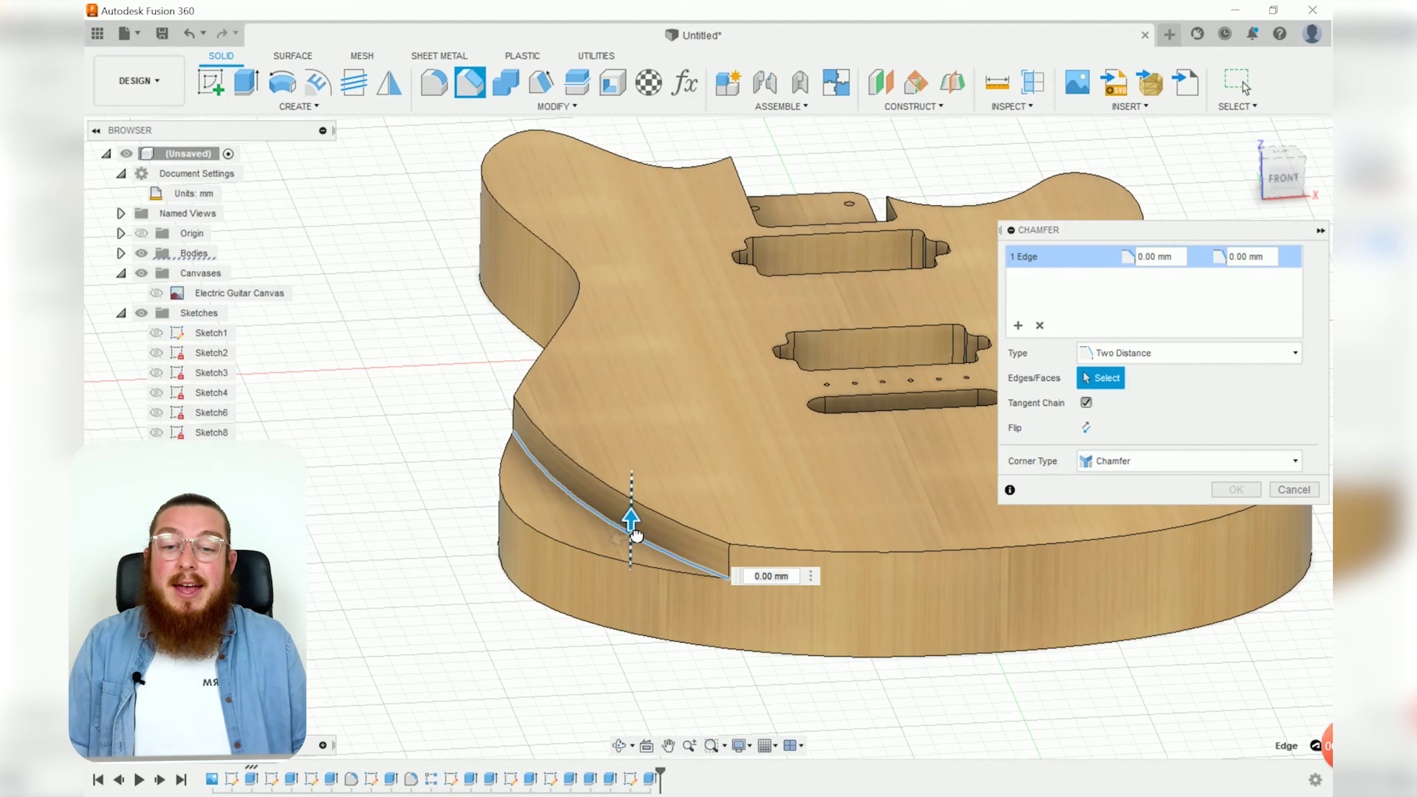
drag(636, 524, 635, 512)
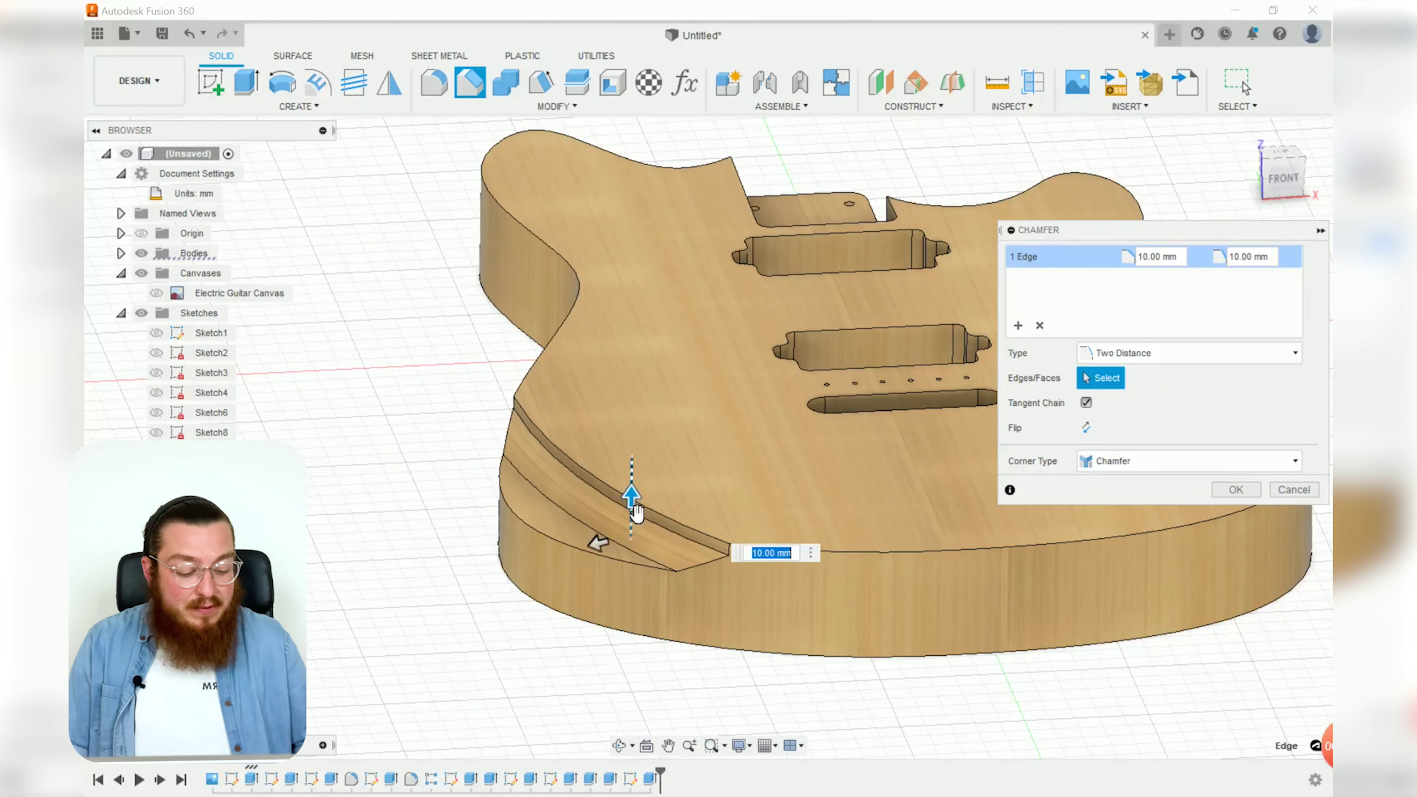
scroll(603, 547, up, 5)
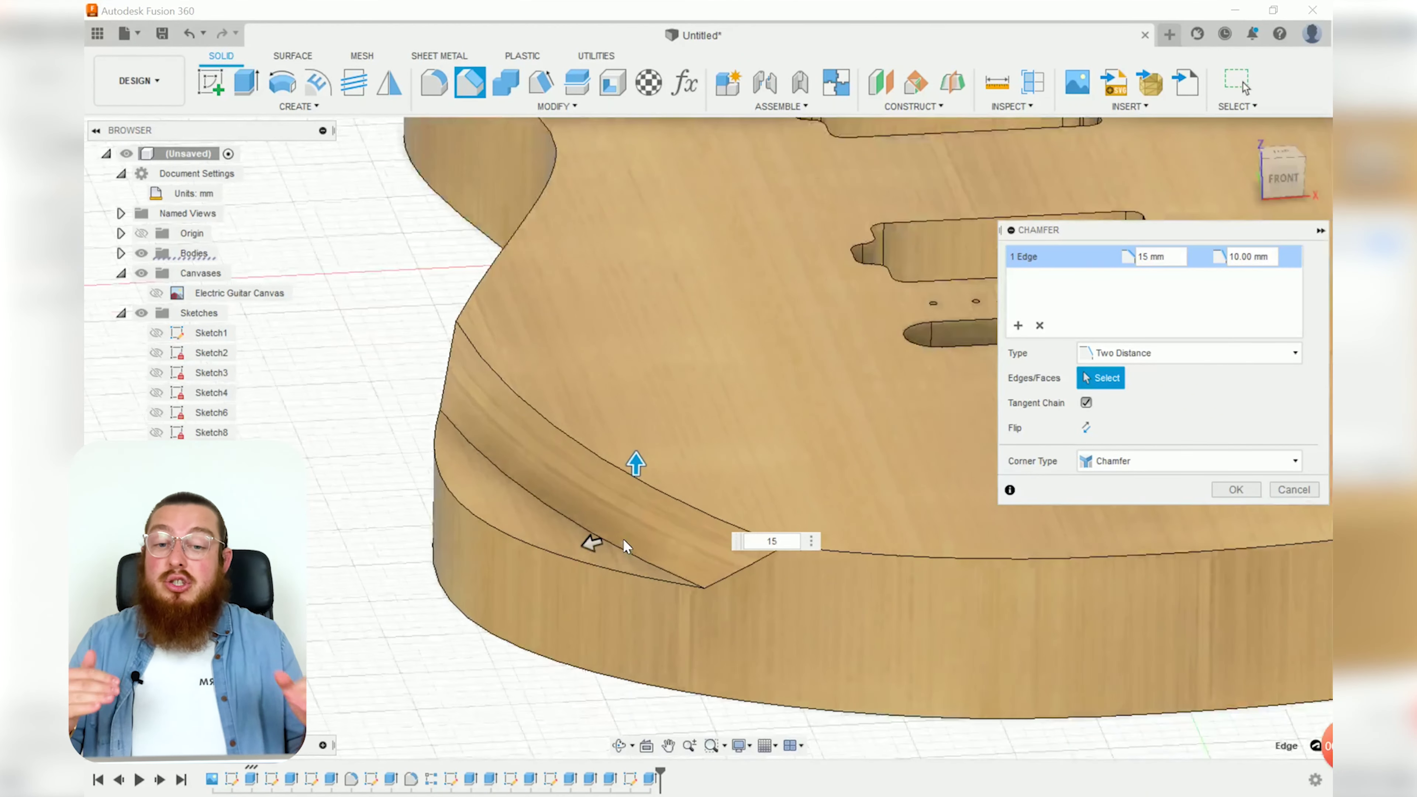
Set the chamfer's second distance to 30.2 mm so the slope runs out to the body's side.
scroll(603, 552, up, 1)
drag(592, 549, 522, 560)
middle_drag(615, 482, 731, 479)
scroll(584, 538, up, 5)
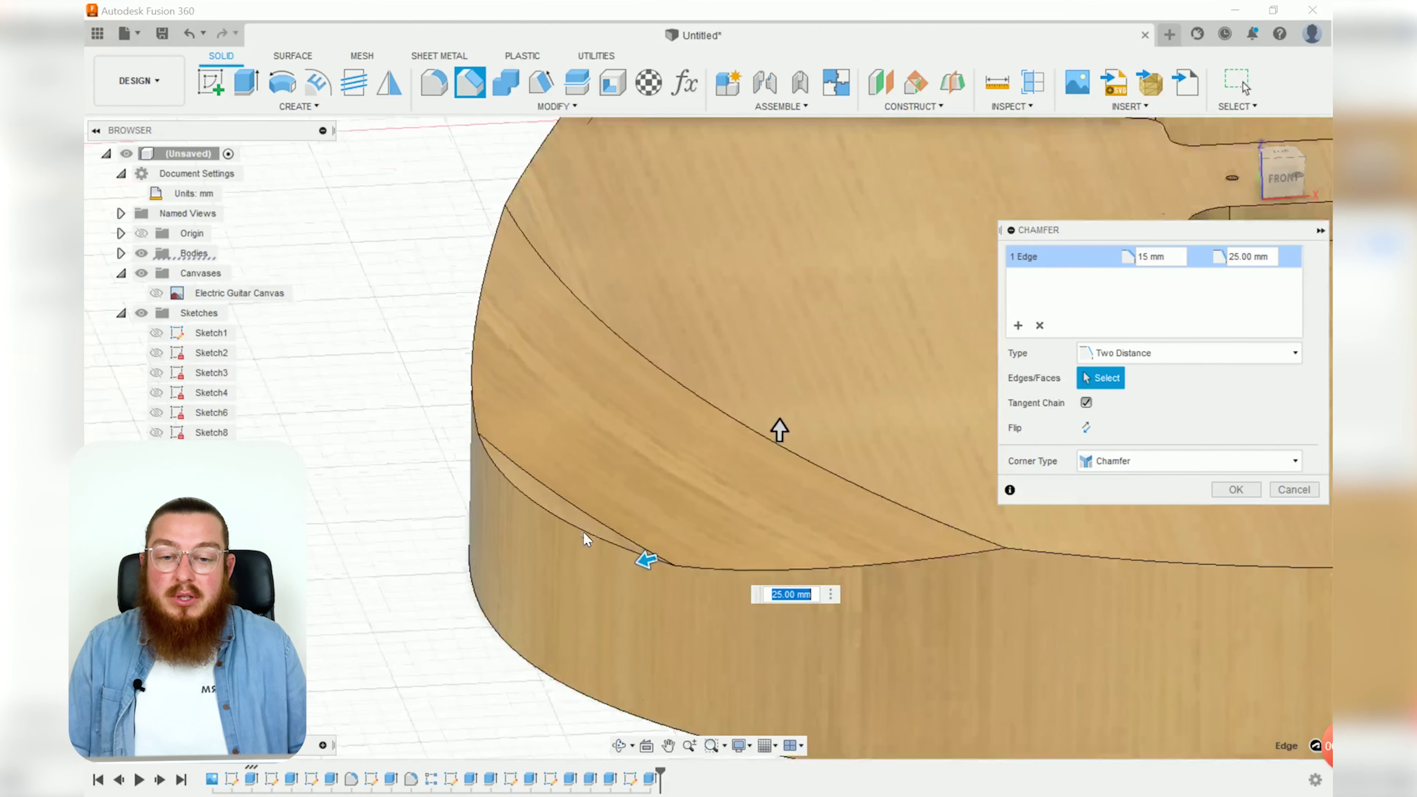
drag(751, 591, 702, 601)
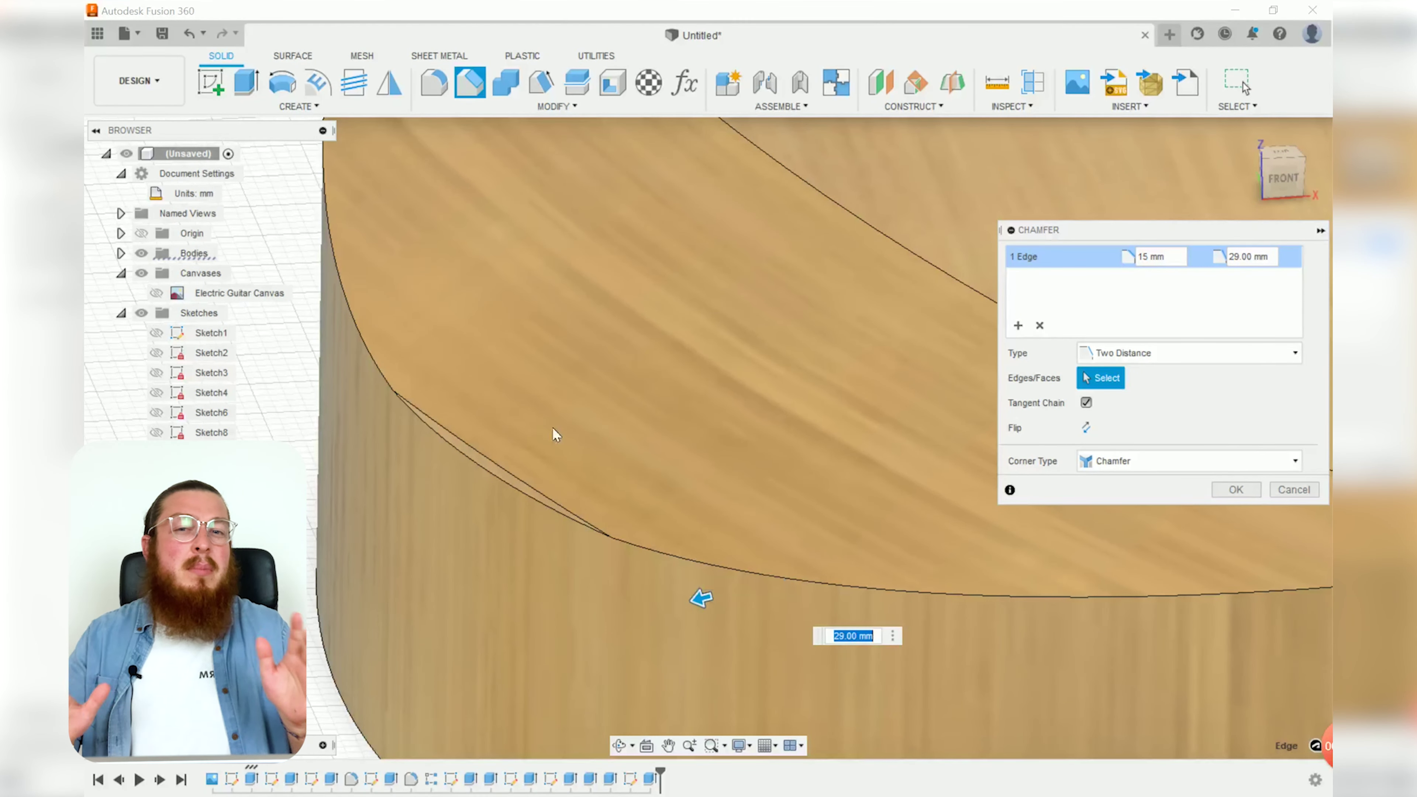
shift+middle_drag(575, 465, 573, 469)
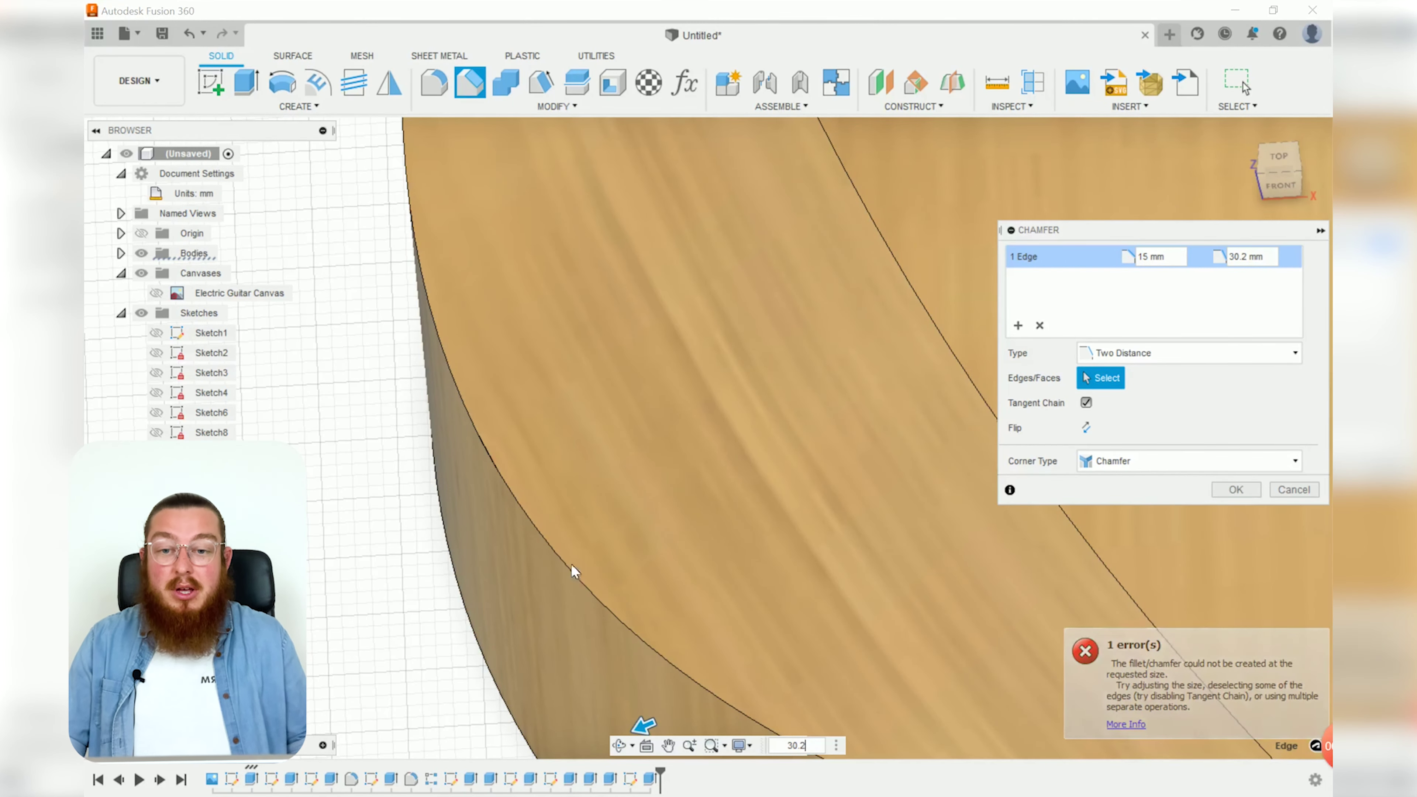
Examine where the chamfer meets the body's side for any leftover ledge, and accept the chamfer.
scroll(503, 497, up, 5)
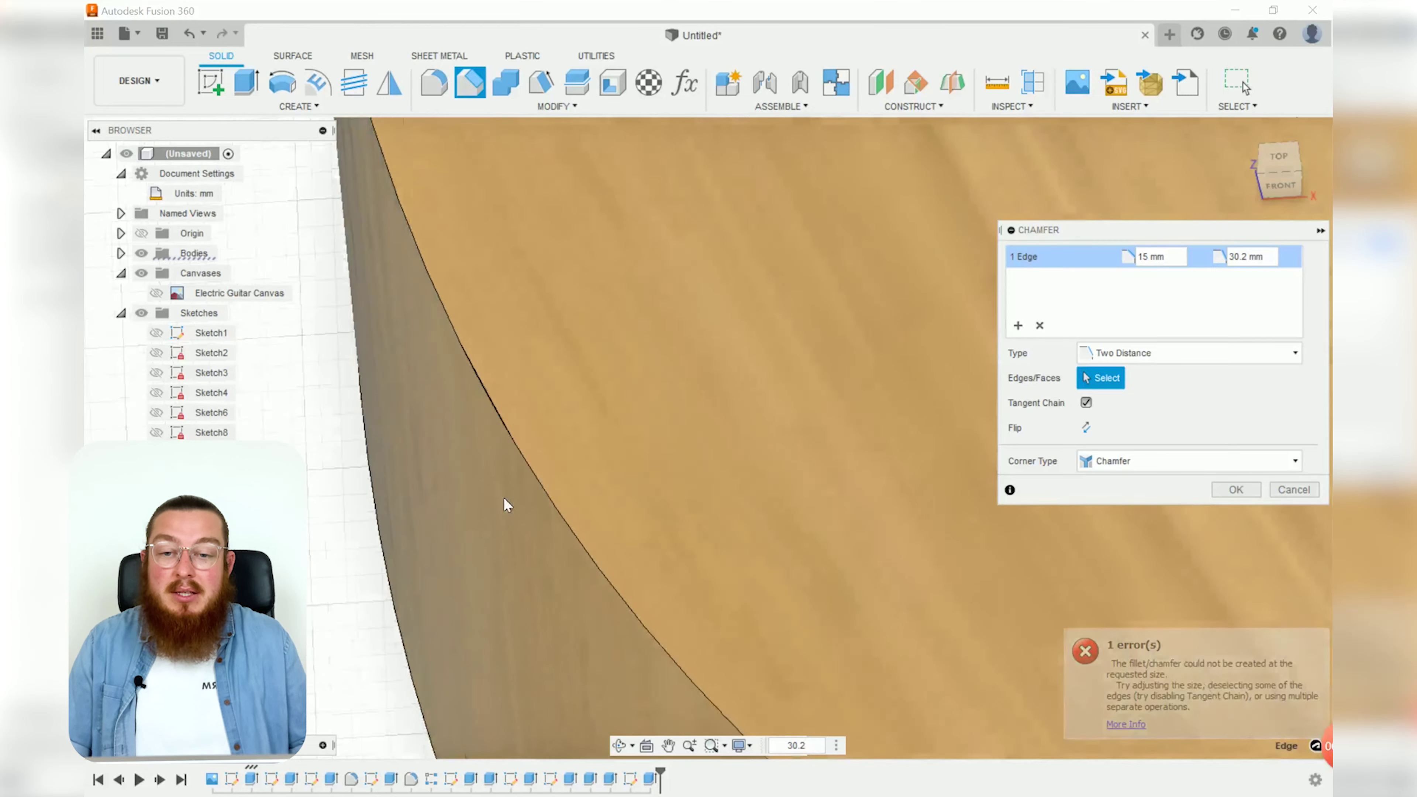
scroll(552, 456, down, 3)
middle_drag(553, 457, 783, 662)
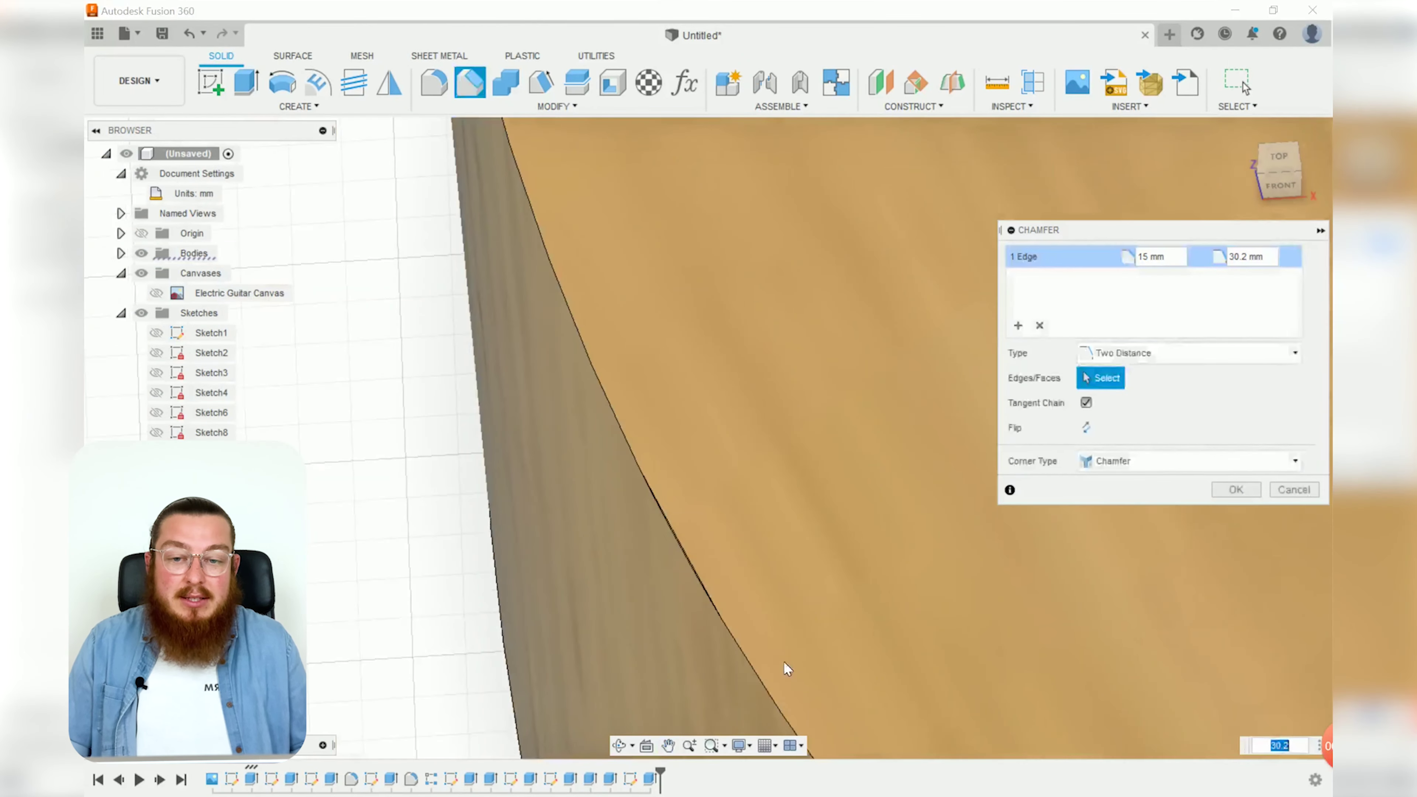
scroll(697, 601, up, 4)
scroll(707, 527, up, 3)
scroll(657, 463, up, 3)
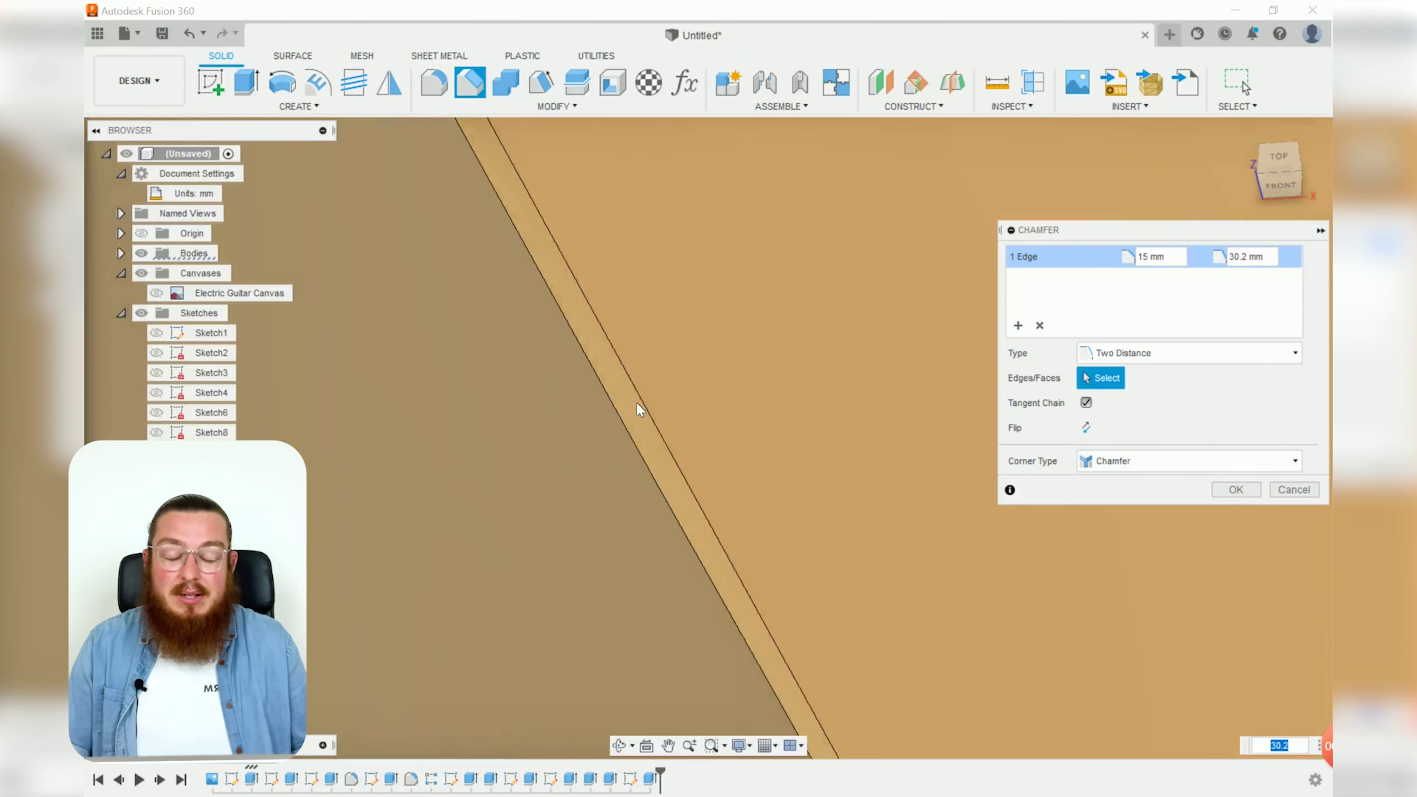
scroll(634, 418, down, 5)
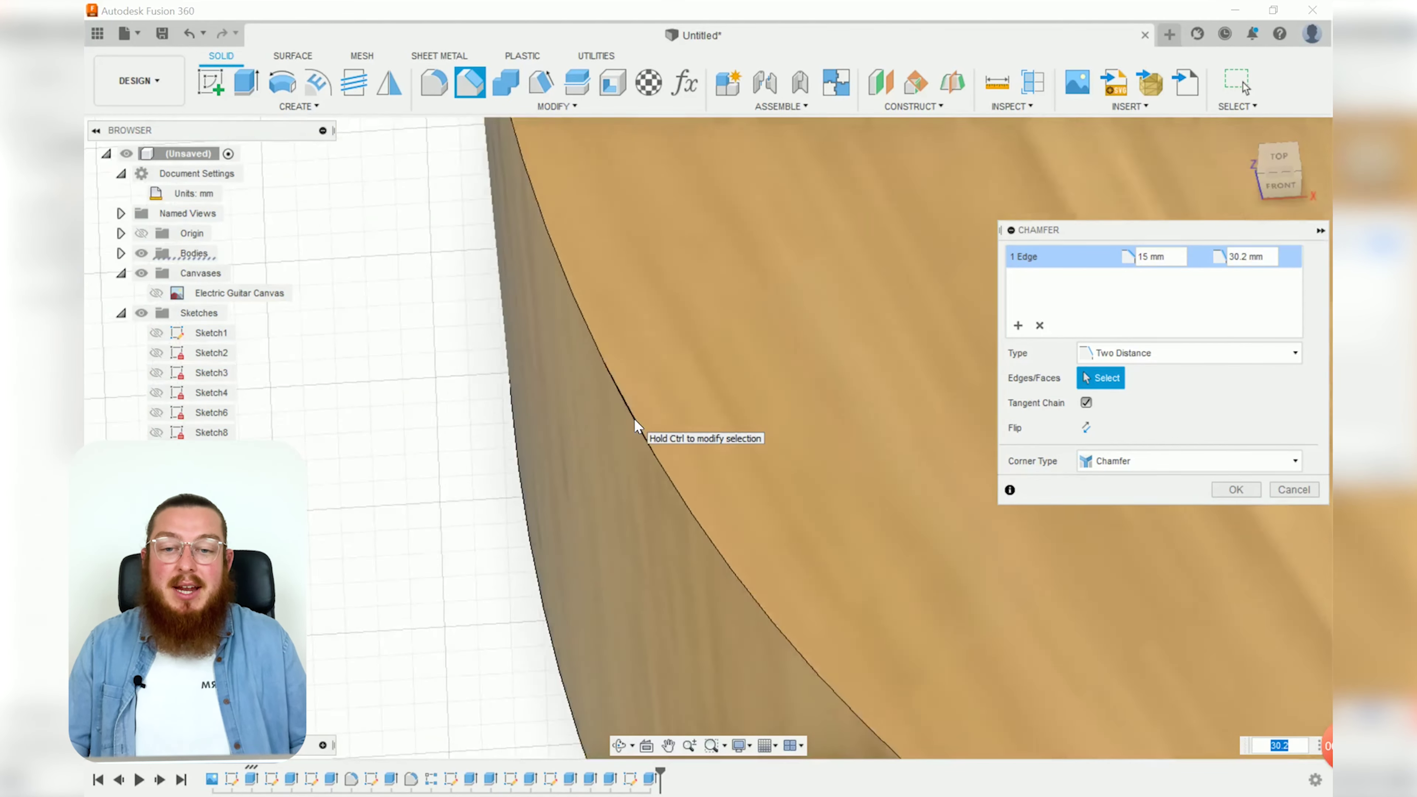
middle_drag(936, 392, 809, 426)
shift+middle_drag(569, 466, 642, 456)
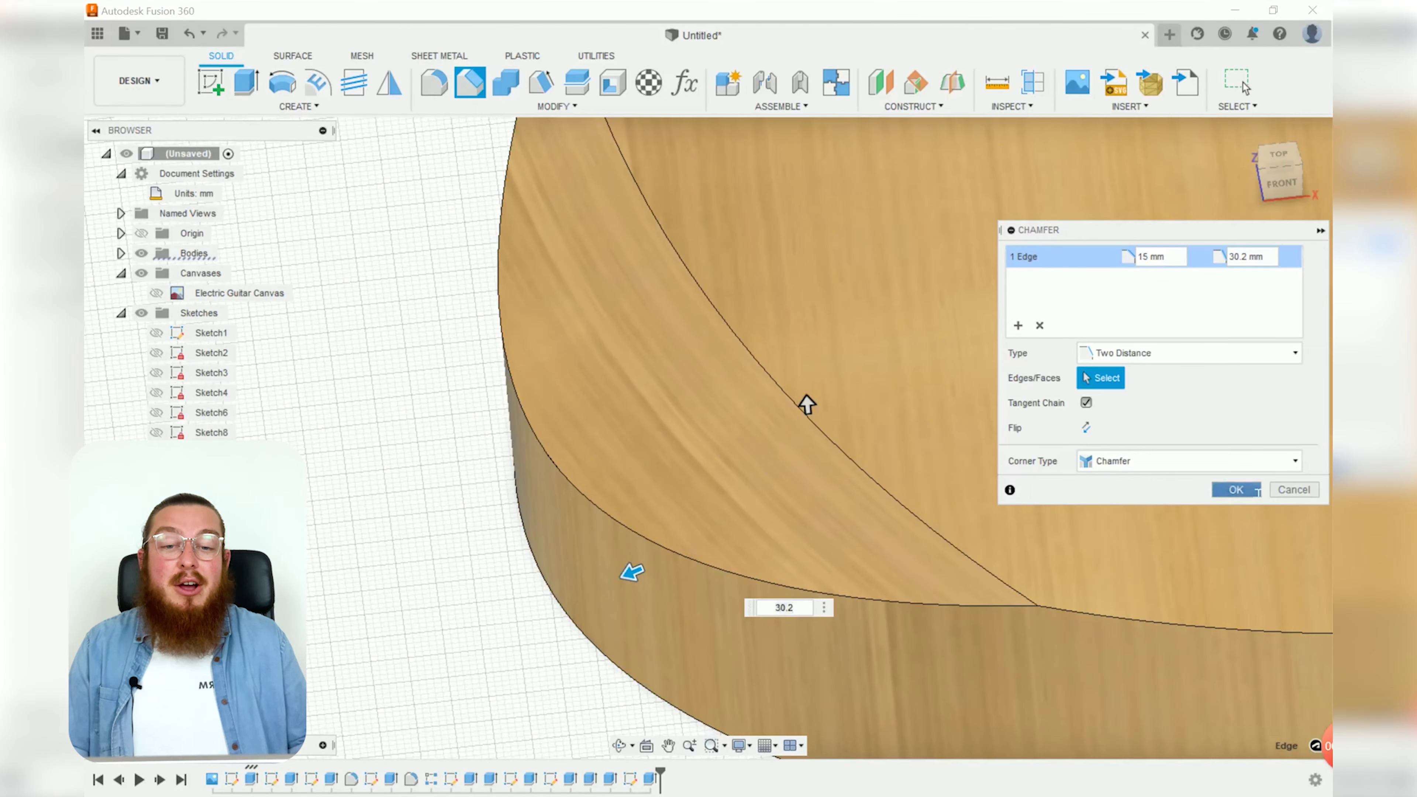
click(1235, 489)
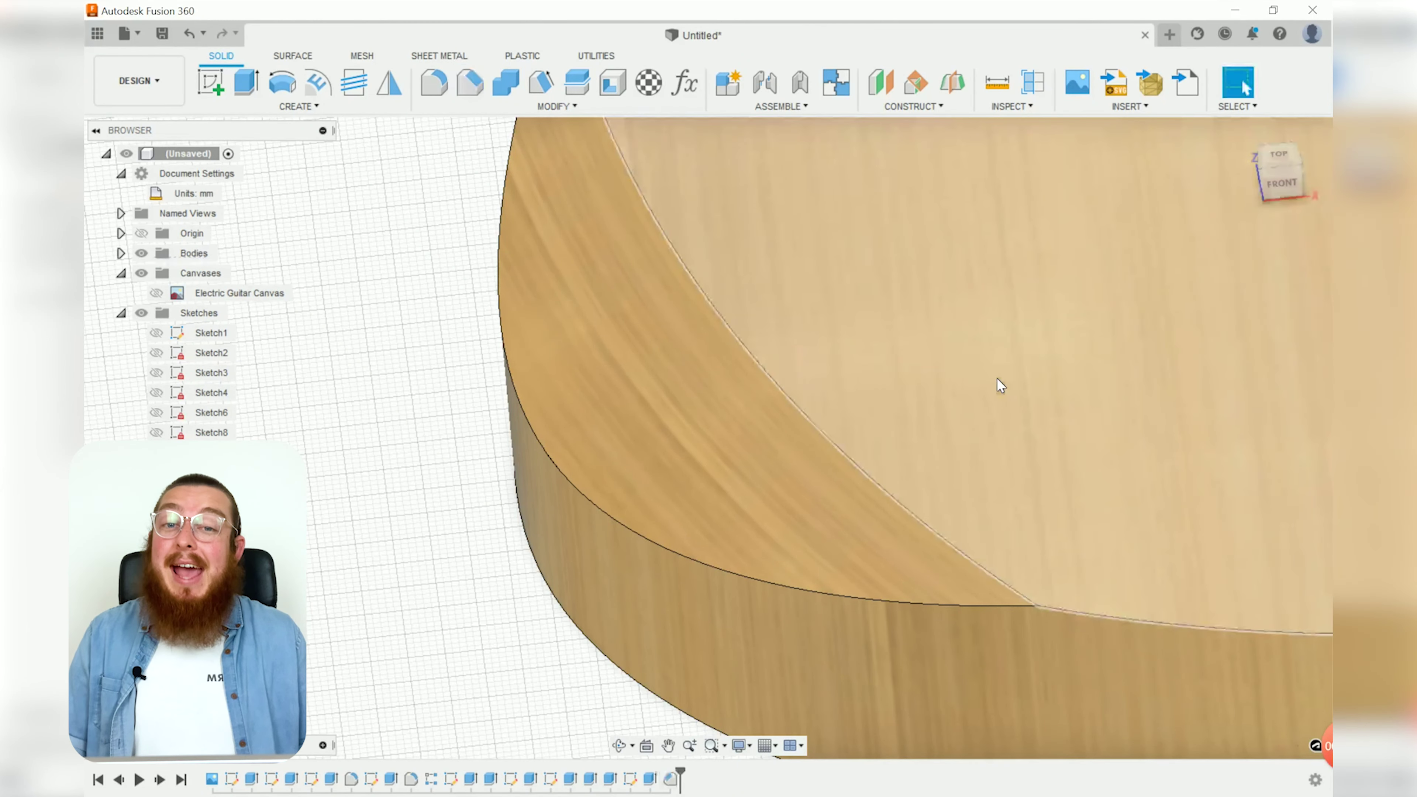
Switch from the Design workspace to the Manufacture workspace with the whole guitar body in view.
scroll(982, 390, down, 5)
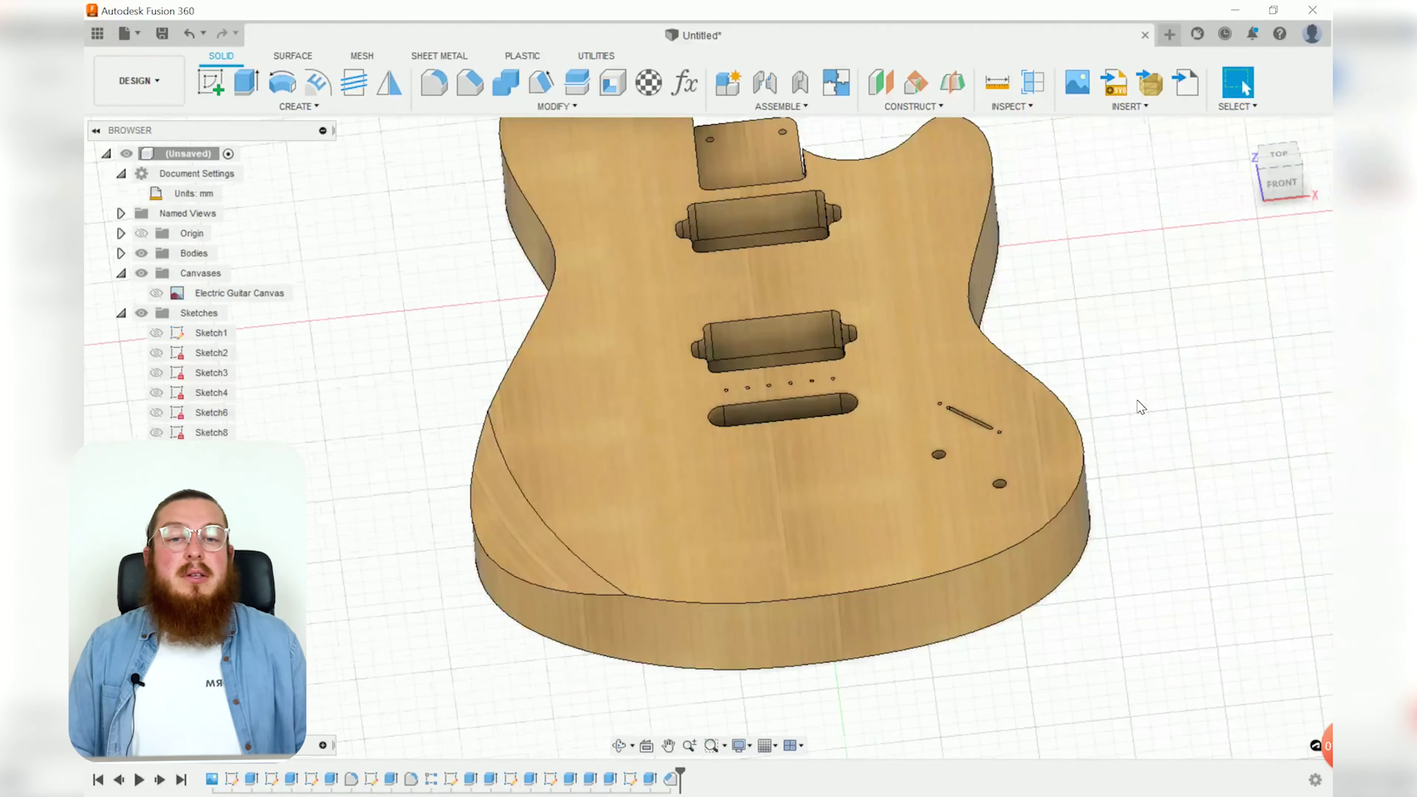
drag(1145, 416, 1066, 445)
key(Escape)
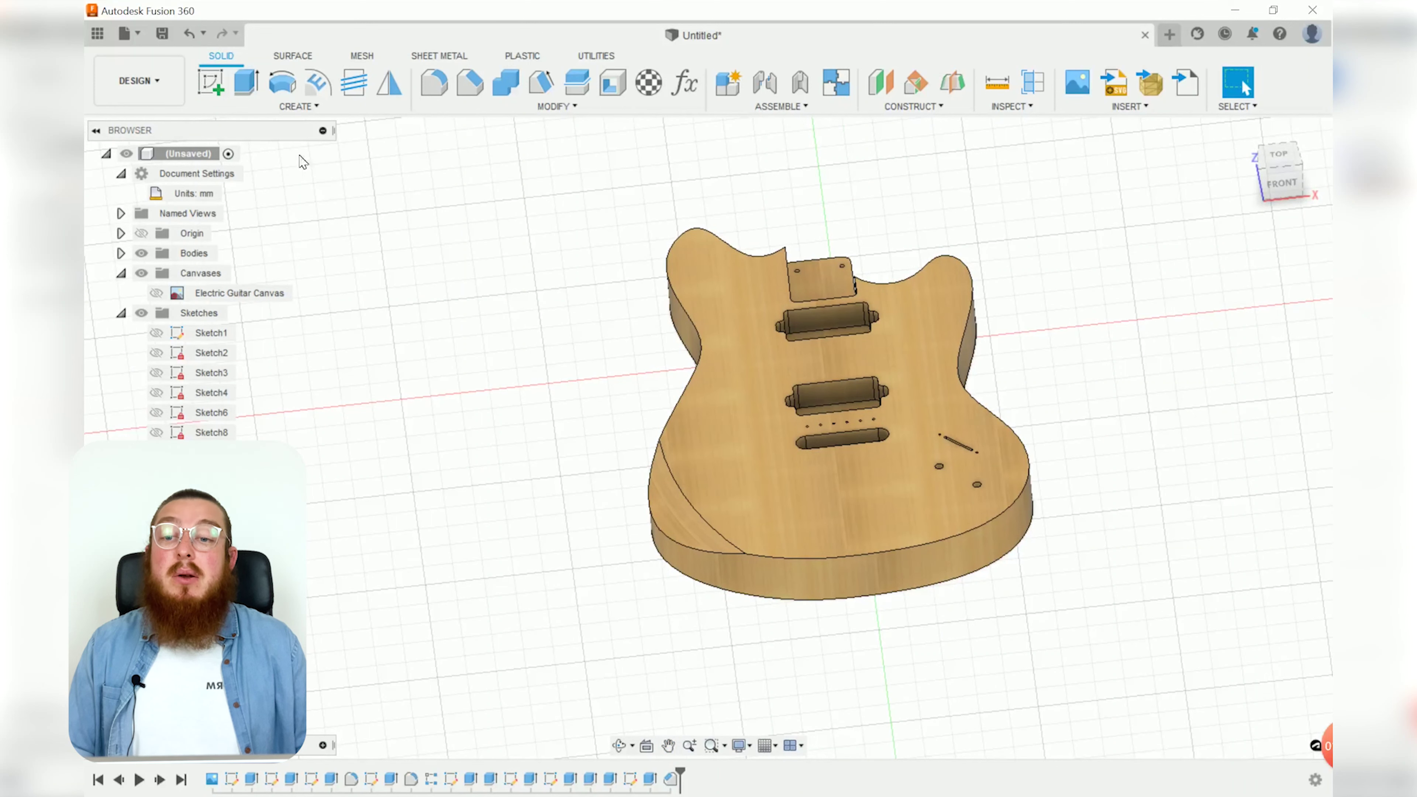
click(138, 81)
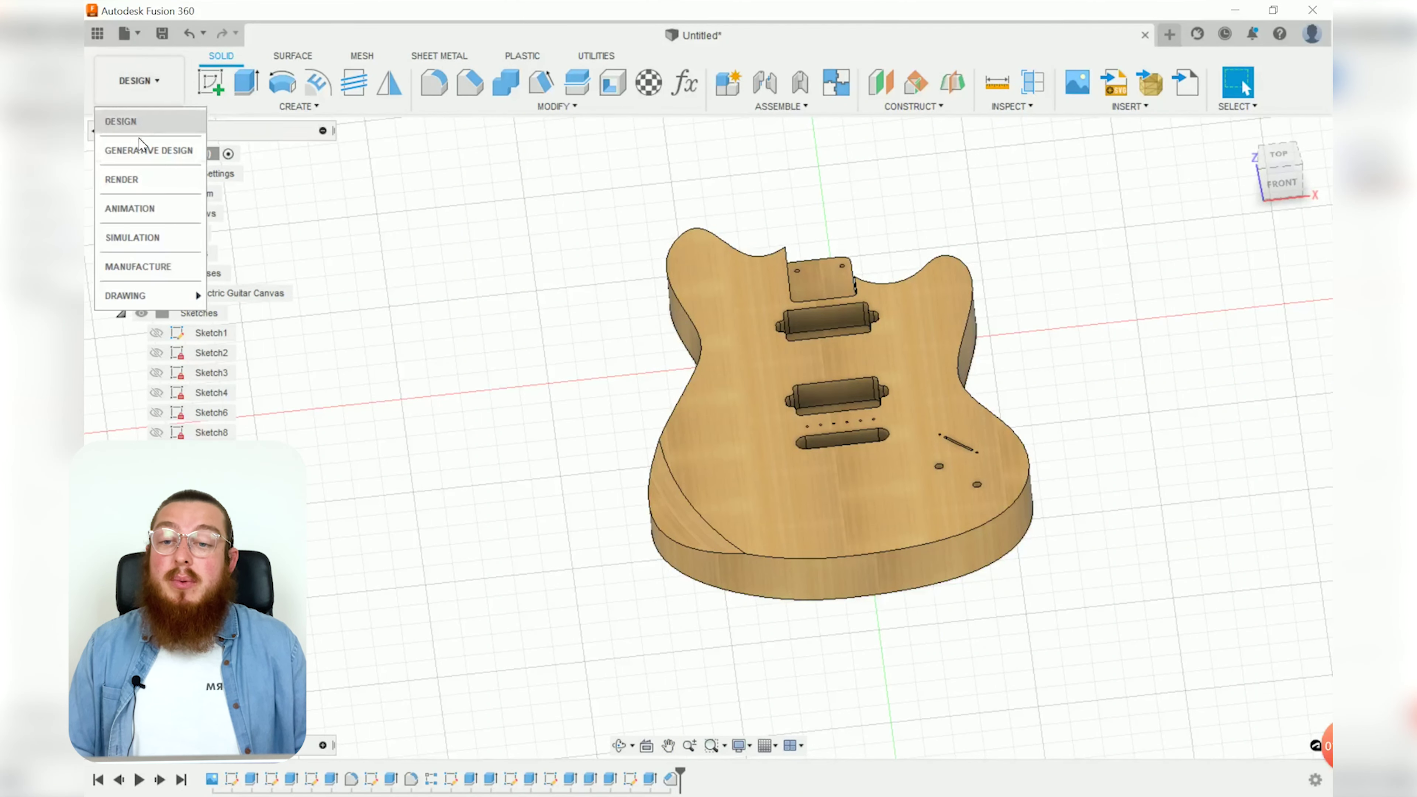
click(132, 268)
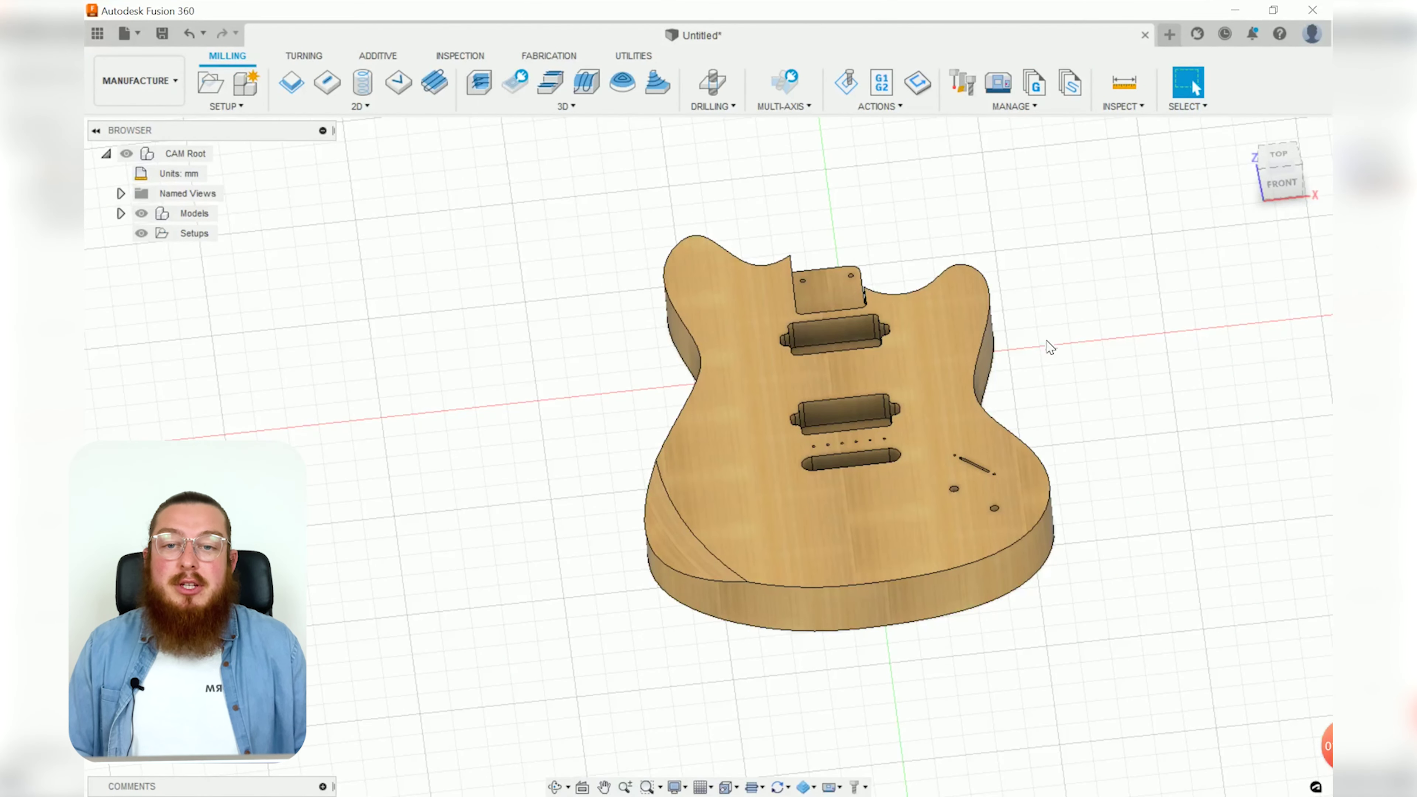
Examine the guitar body's front and rear faces and its top view to plan which features each machining side covers.
shift+middle_drag(1194, 417, 1095, 469)
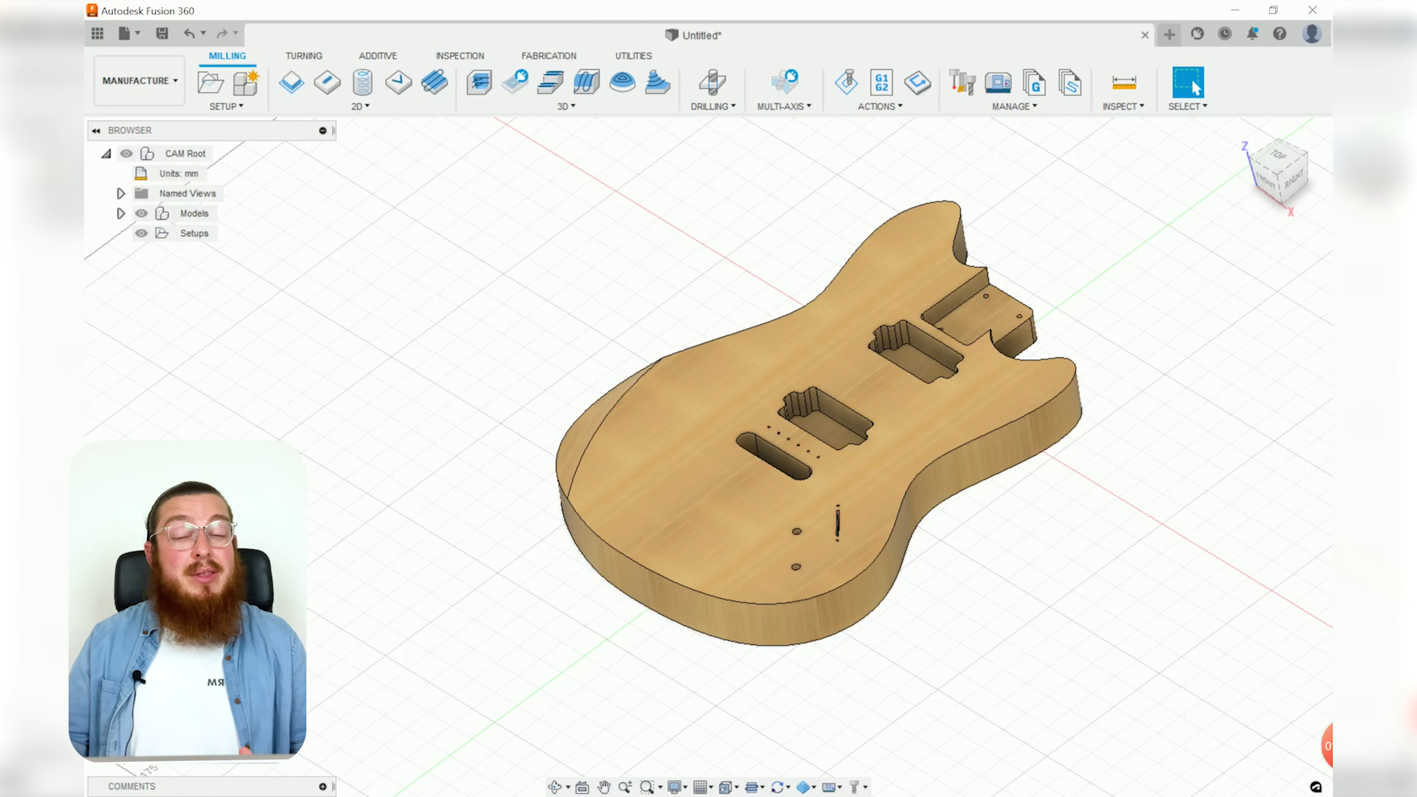
shift+middle_drag(981, 636, 1002, 614)
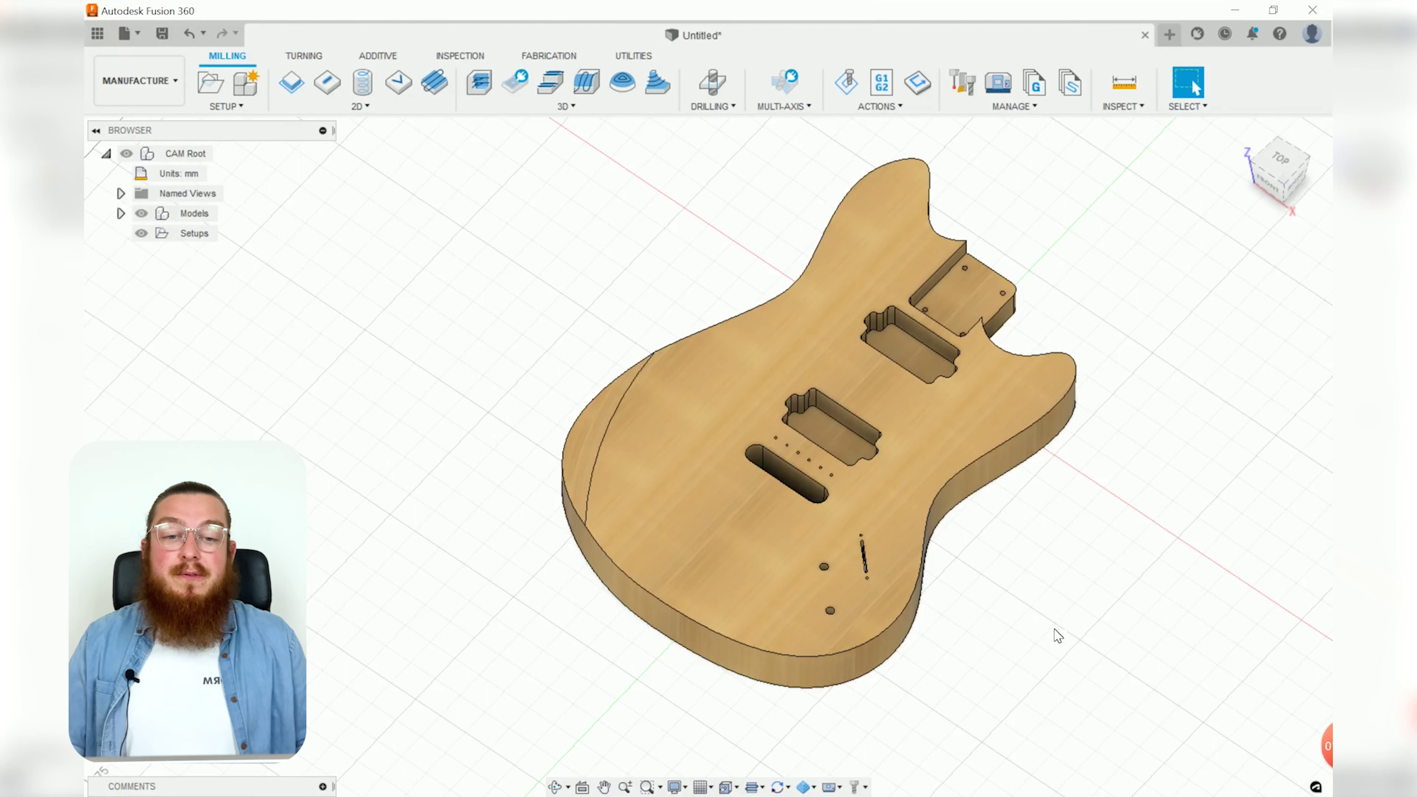
shift+middle_drag(1053, 629, 1107, 407)
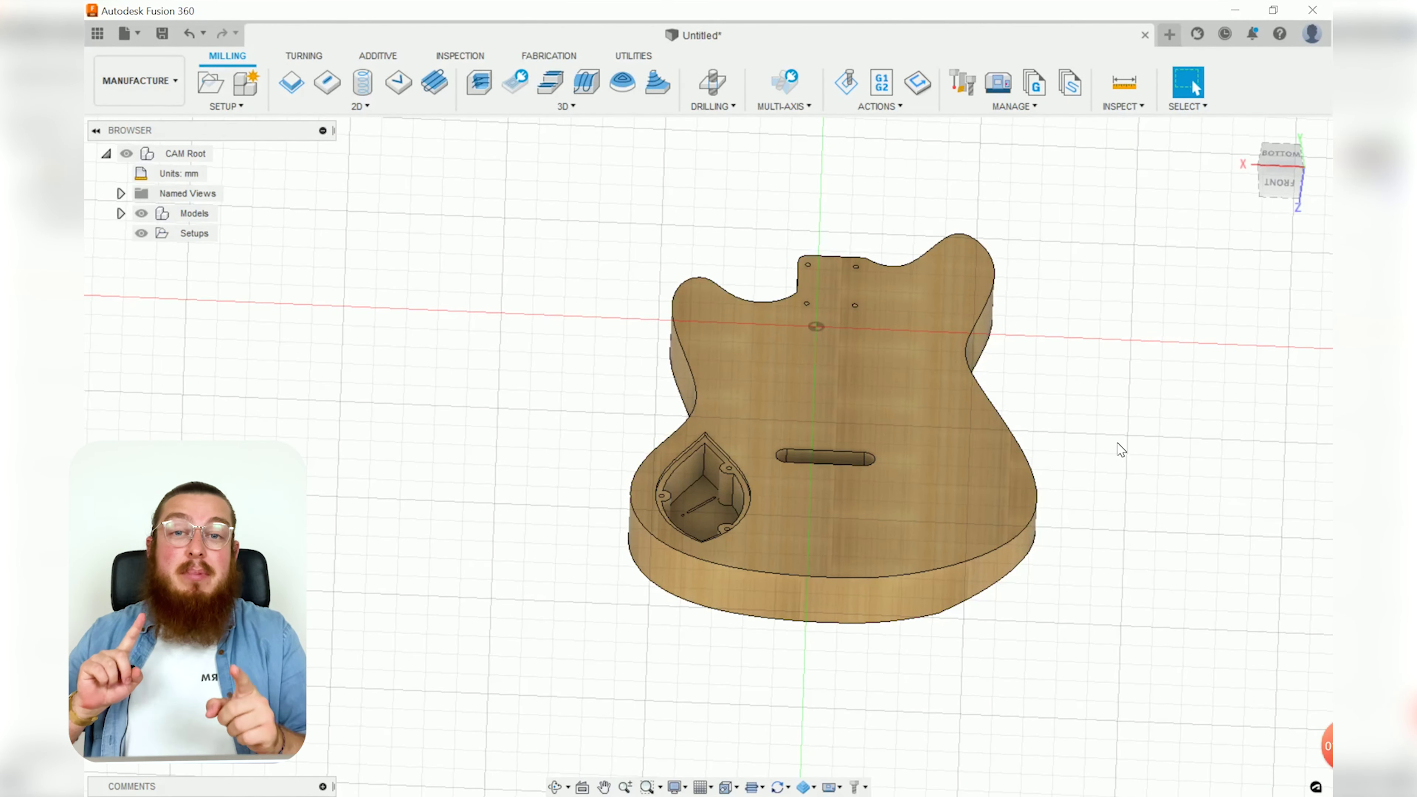
shift+middle_drag(1117, 453, 1002, 507)
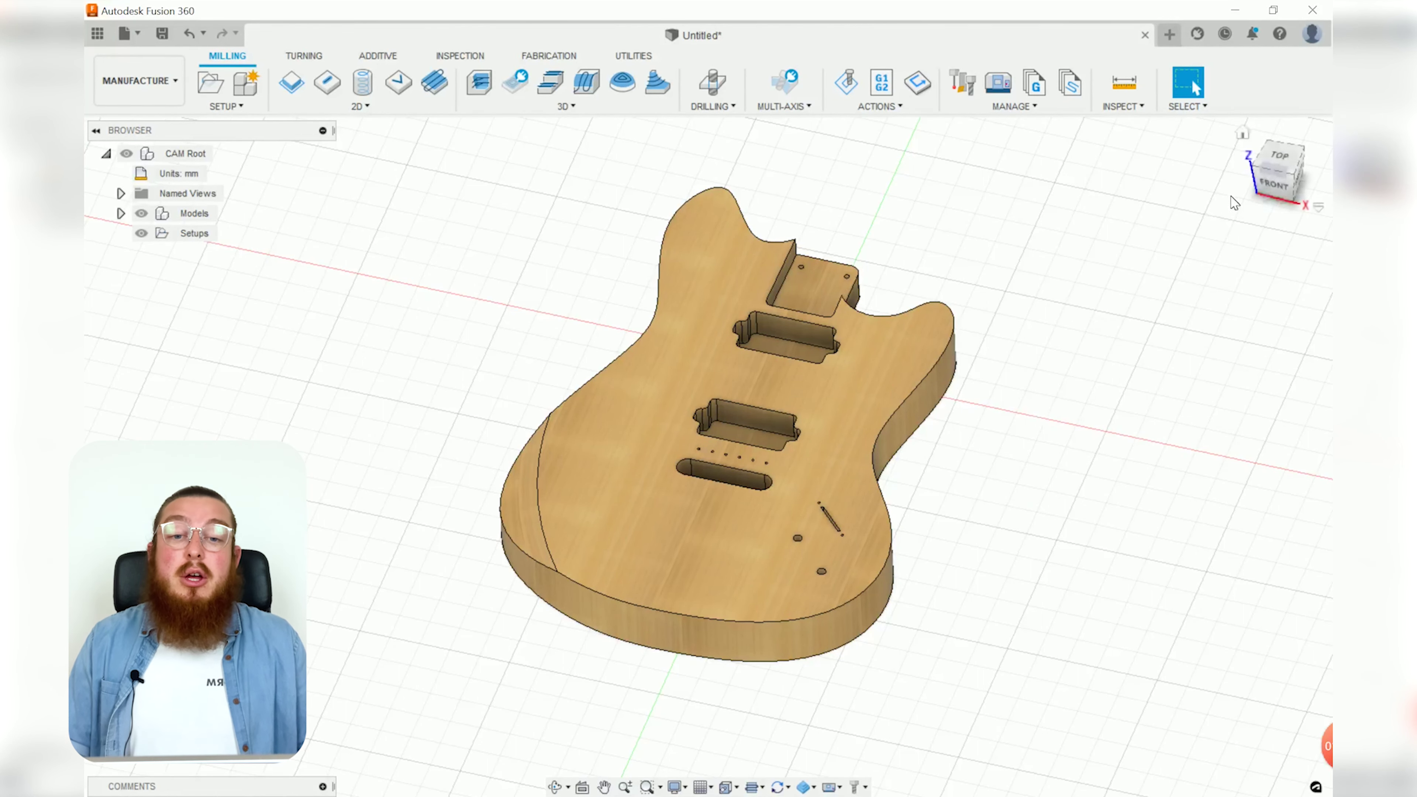
click(1279, 156)
middle_drag(1100, 227, 1136, 409)
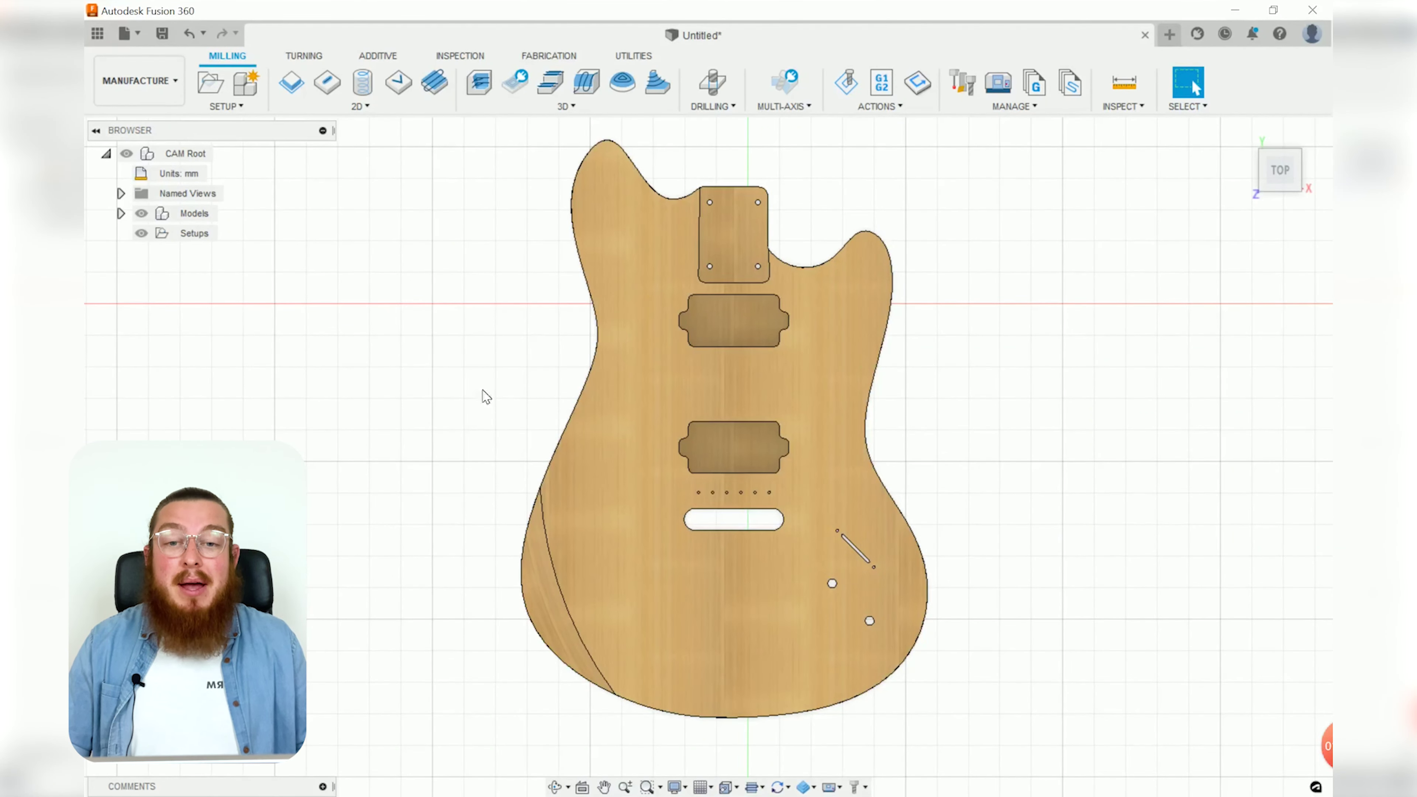
shift+middle_drag(1102, 488, 806, 550)
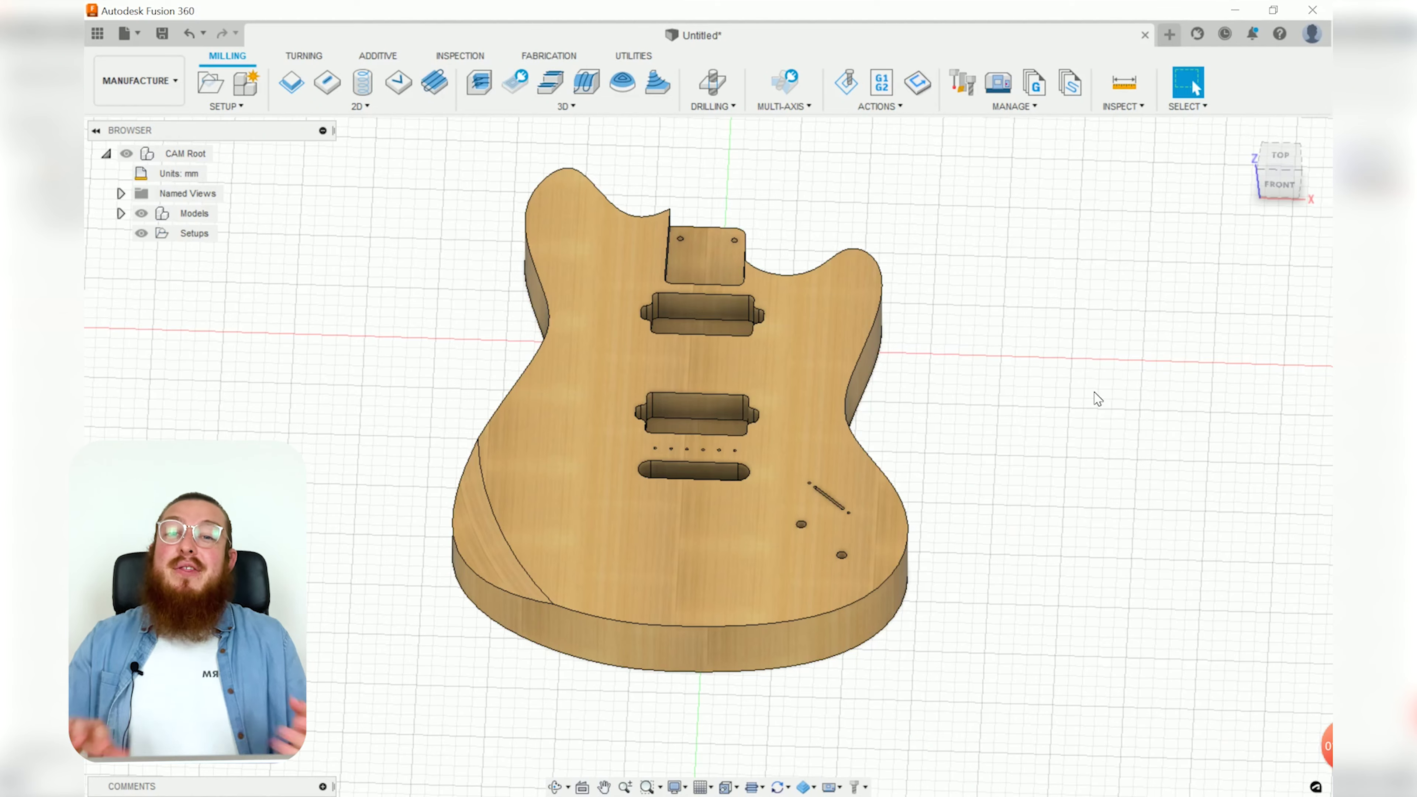
shift+middle_drag(1053, 436, 833, 280)
middle_drag(989, 619, 1125, 659)
key(Escape)
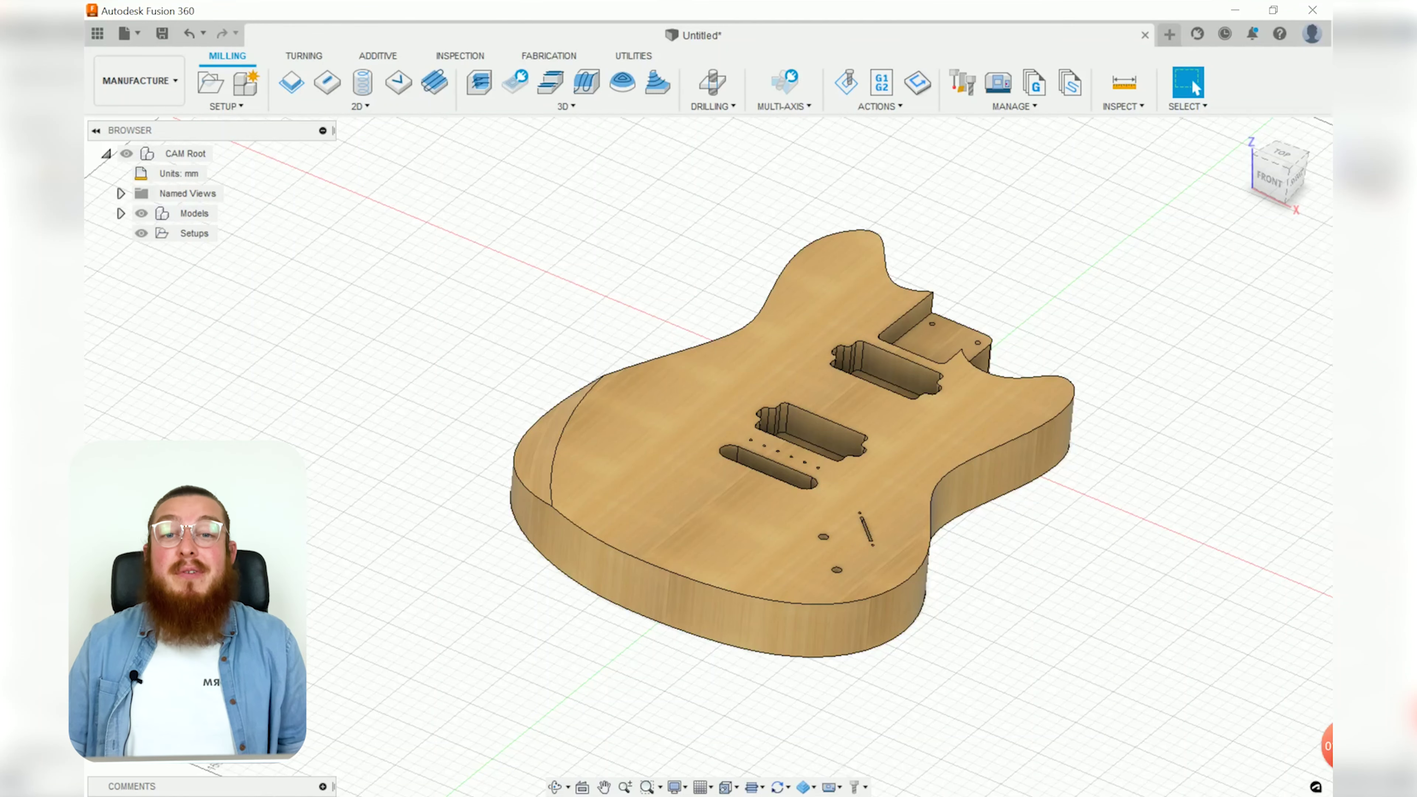
Change the active manufacturing units to inches.
shift+middle_drag(1004, 552, 949, 569)
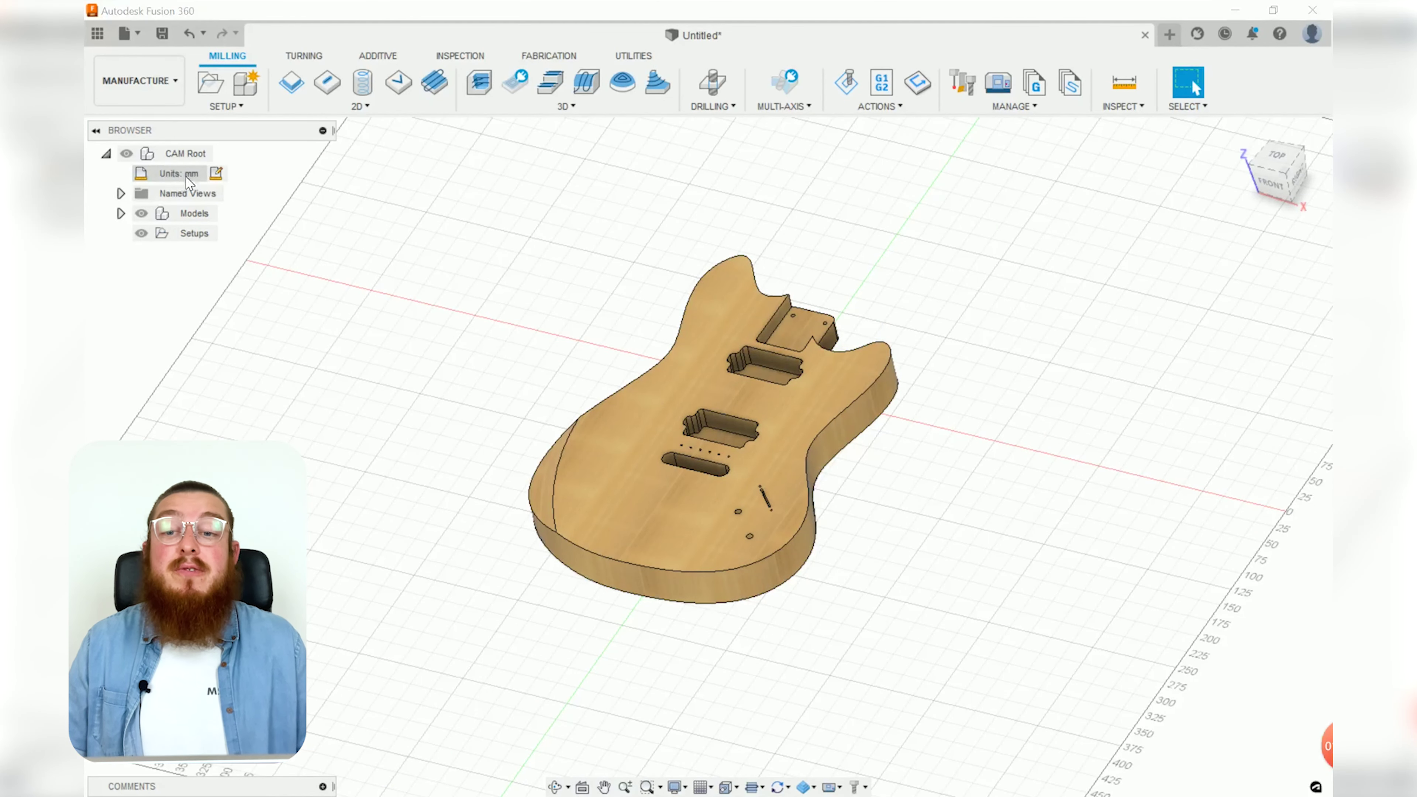
click(217, 174)
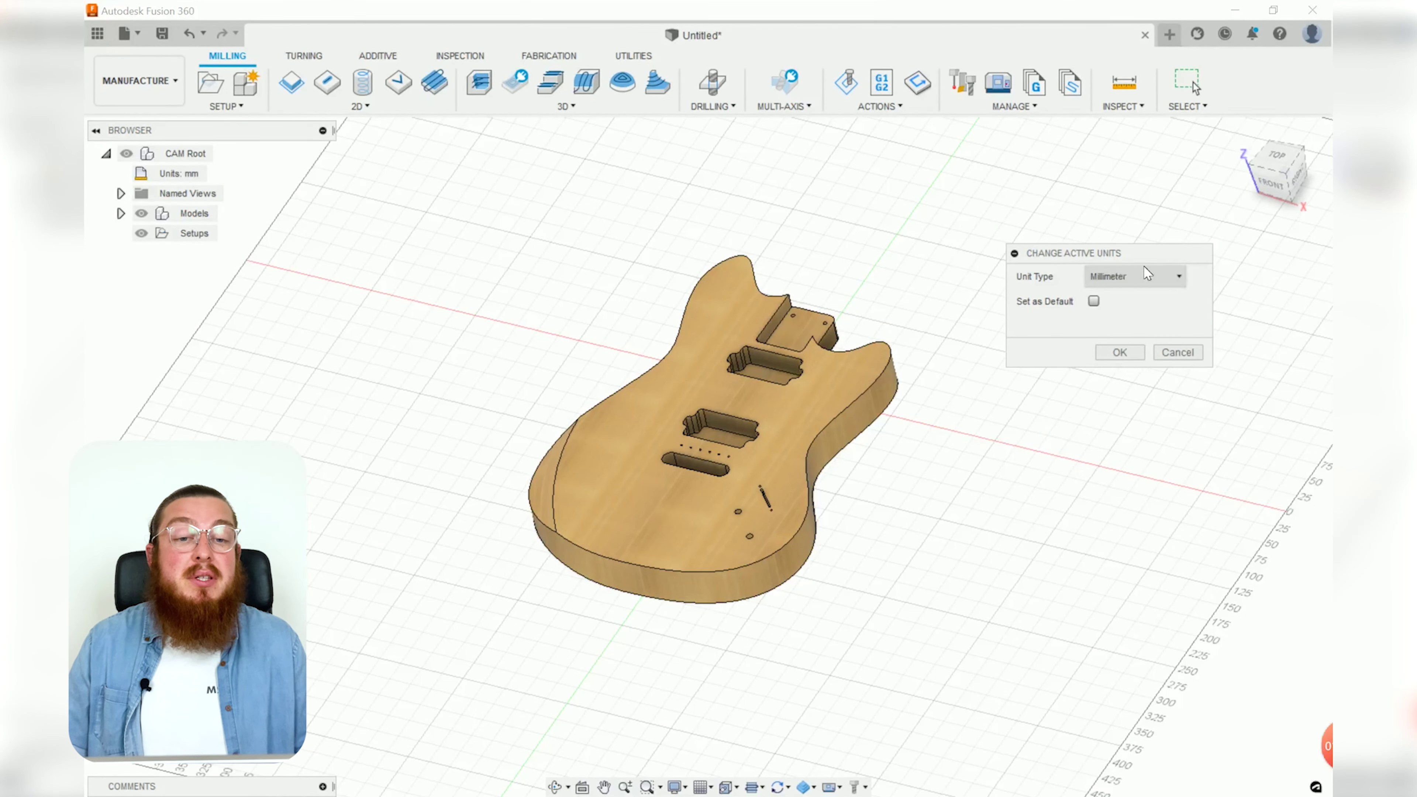
click(1146, 277)
click(1108, 317)
click(1120, 352)
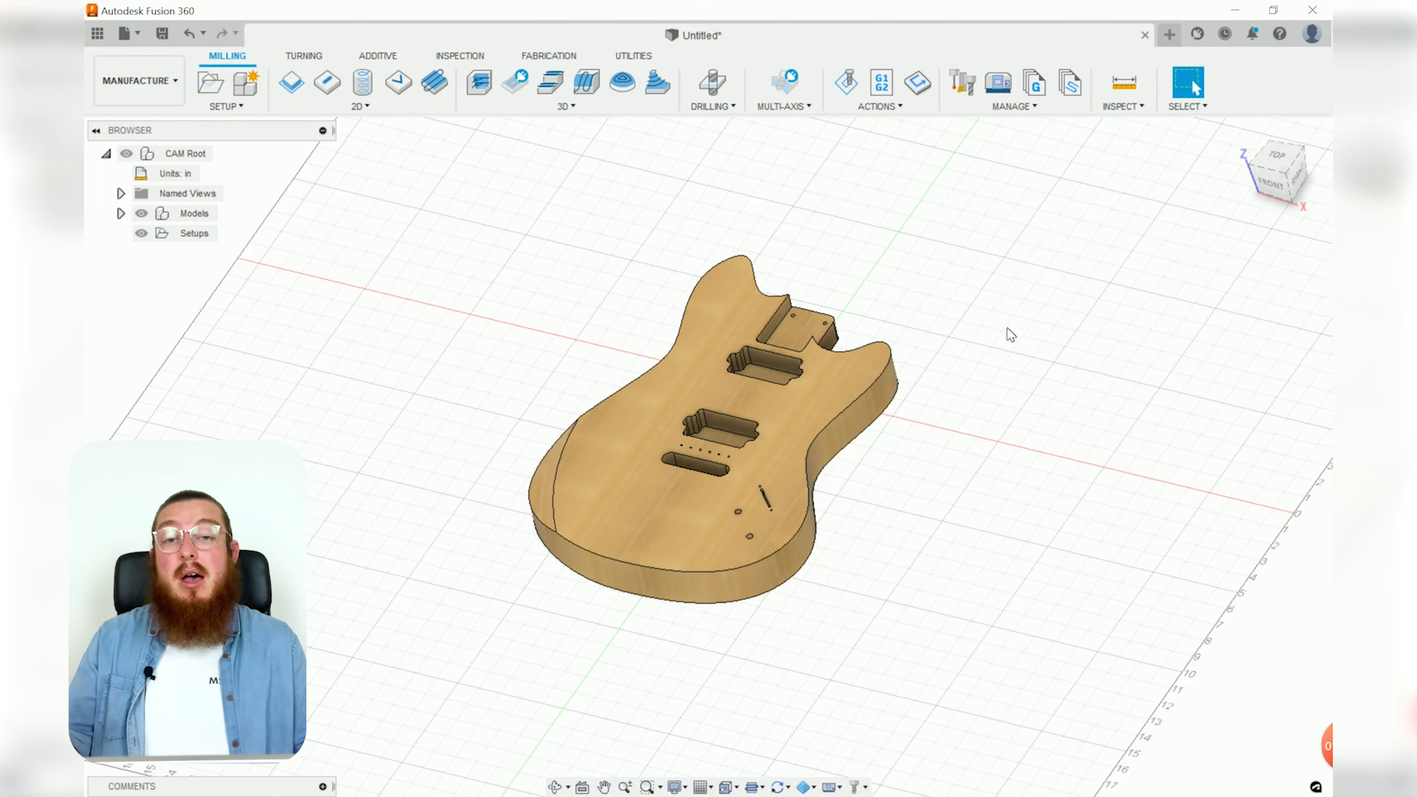
Create a new milling setup and place its work origin at the stock box's upper front-left corner, near the chamfered bout.
click(212, 109)
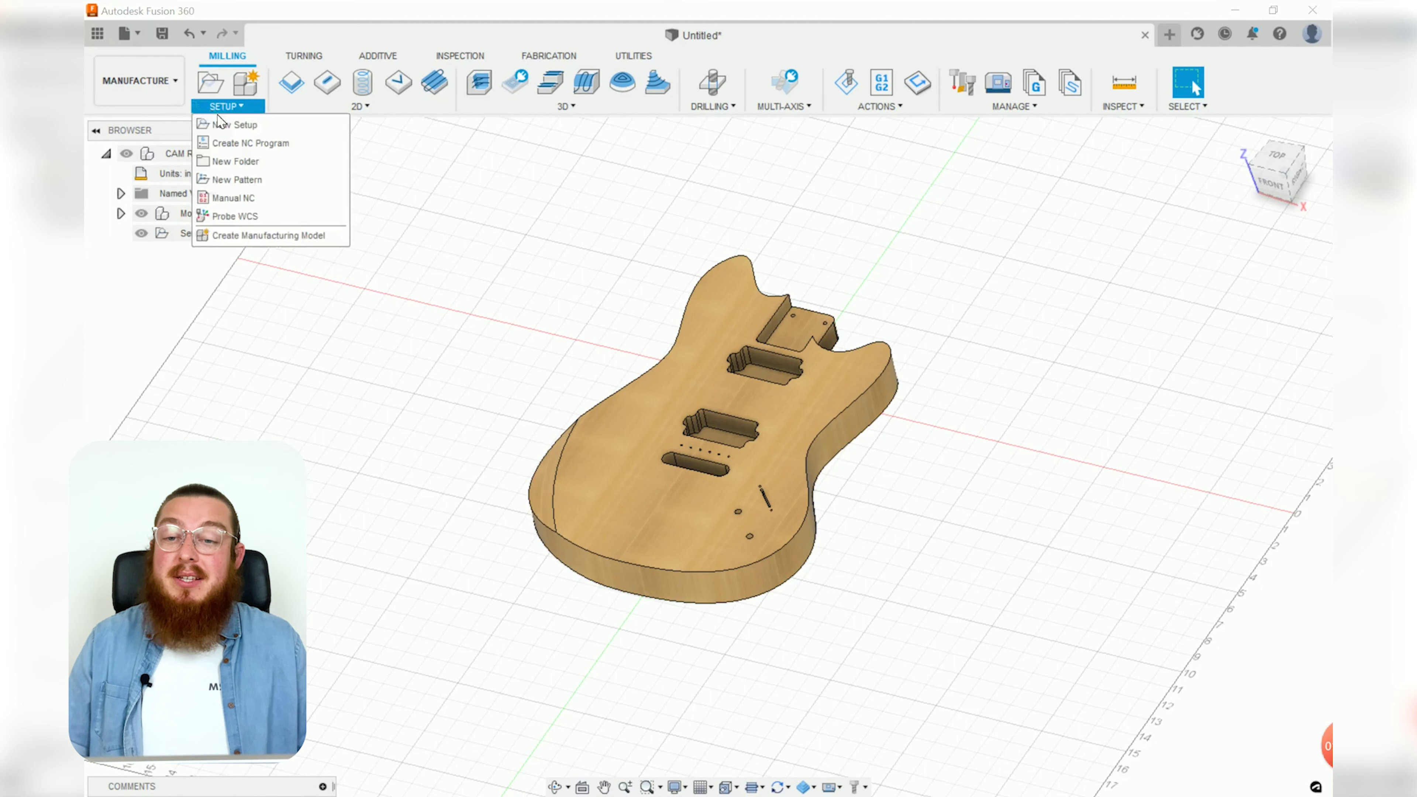
click(274, 133)
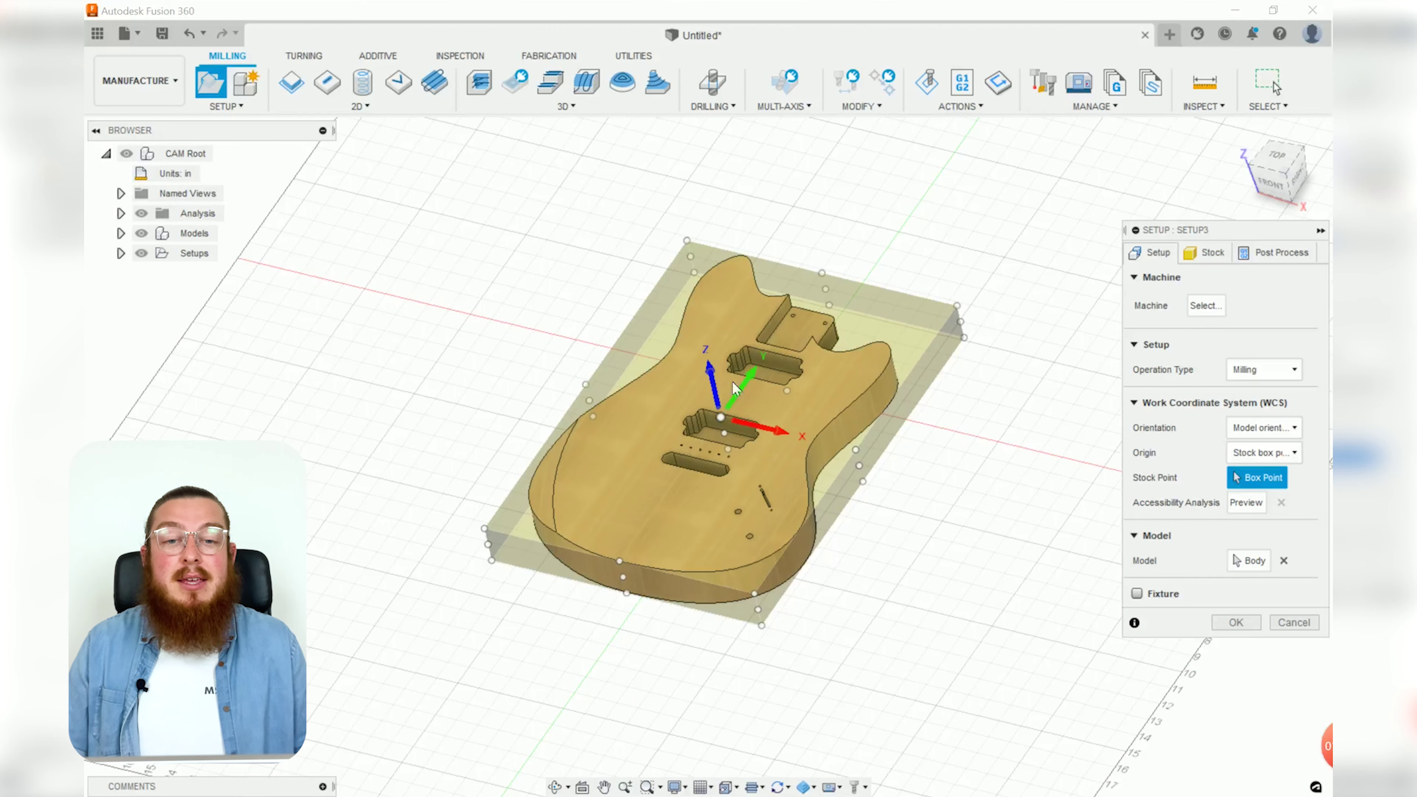
scroll(752, 302, up, 5)
scroll(723, 193, down, 2)
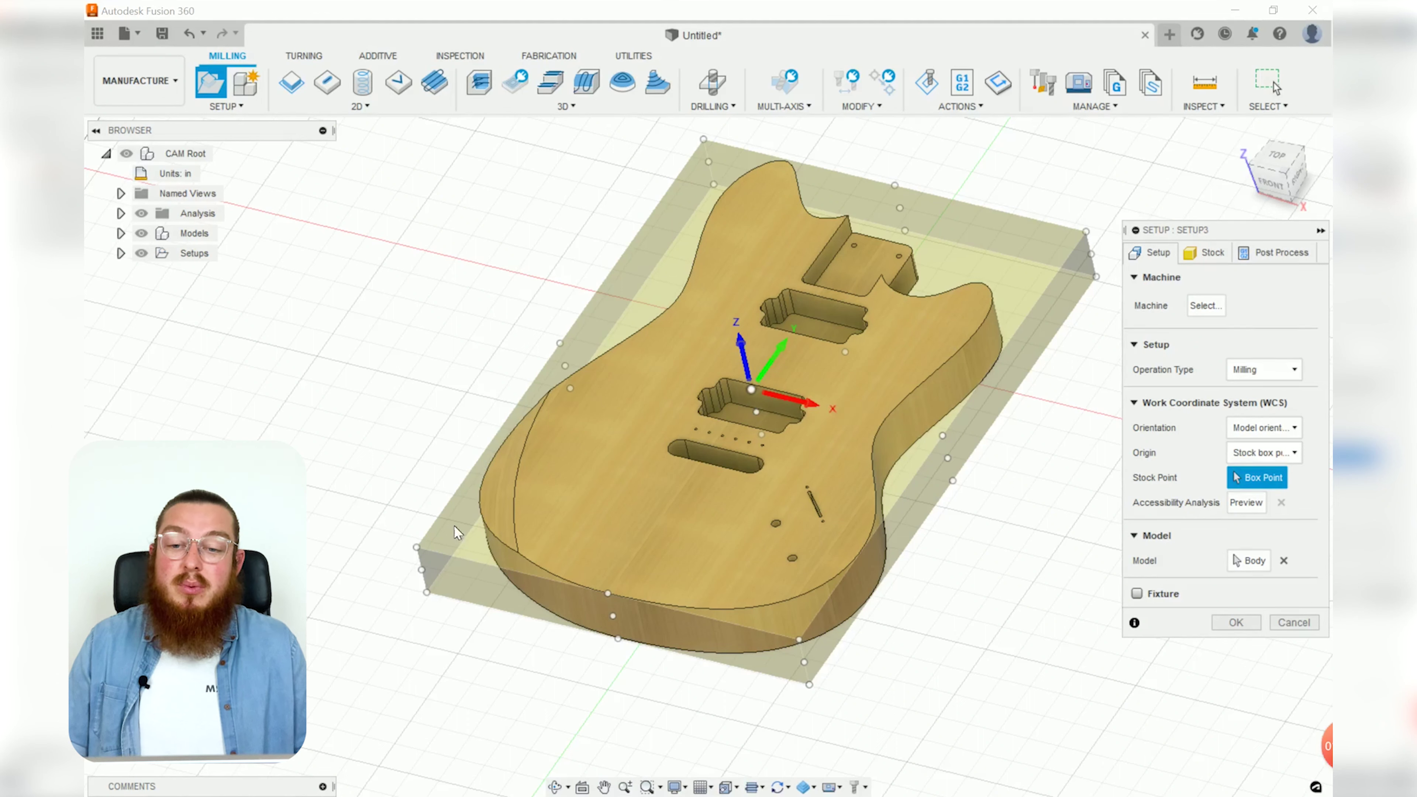
click(416, 549)
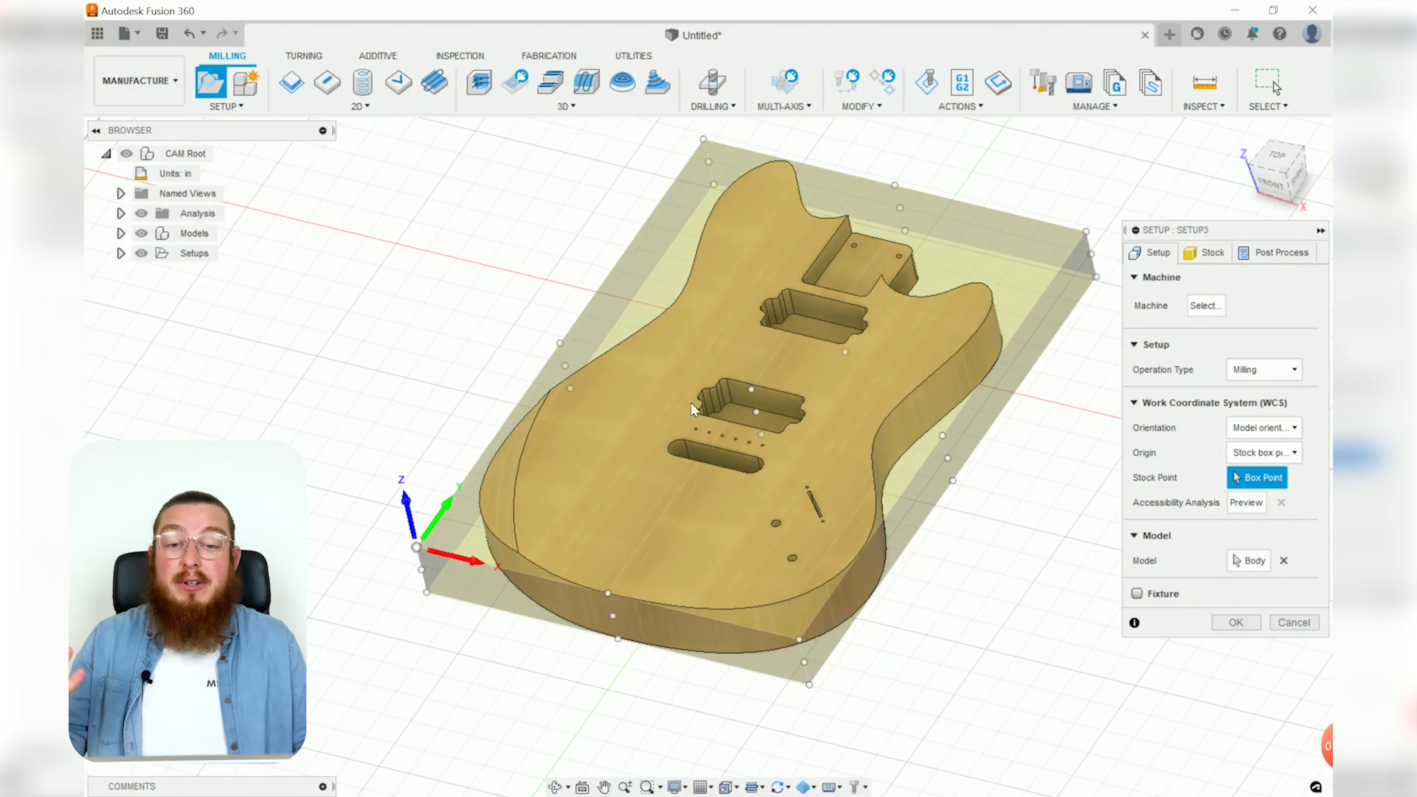
Set the stock side offset to 1.5 in and the stock top offset to 0, and accept the setup.
scroll(786, 348, up, 3)
scroll(751, 334, down, 3)
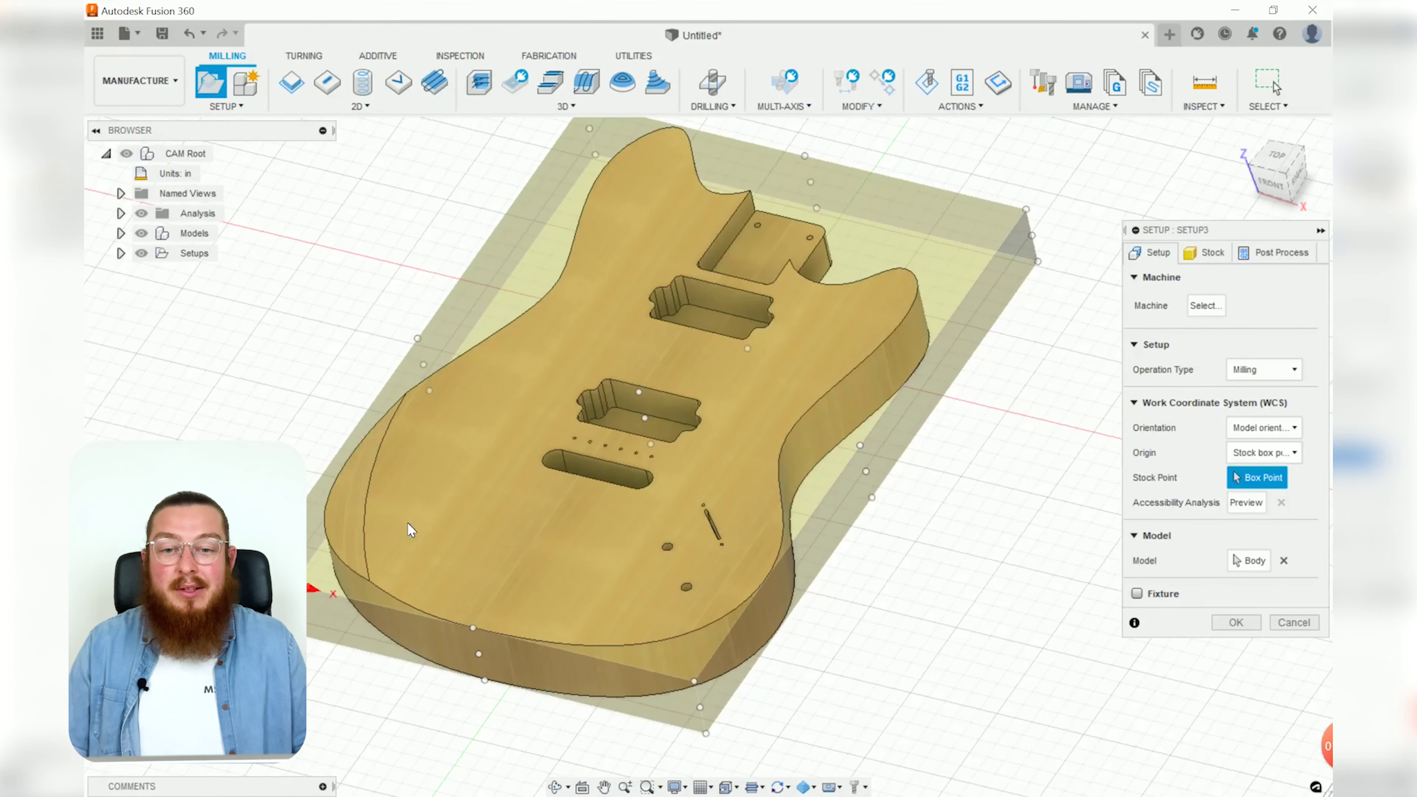
shift+middle_drag(564, 635, 641, 628)
scroll(622, 387, up, 4)
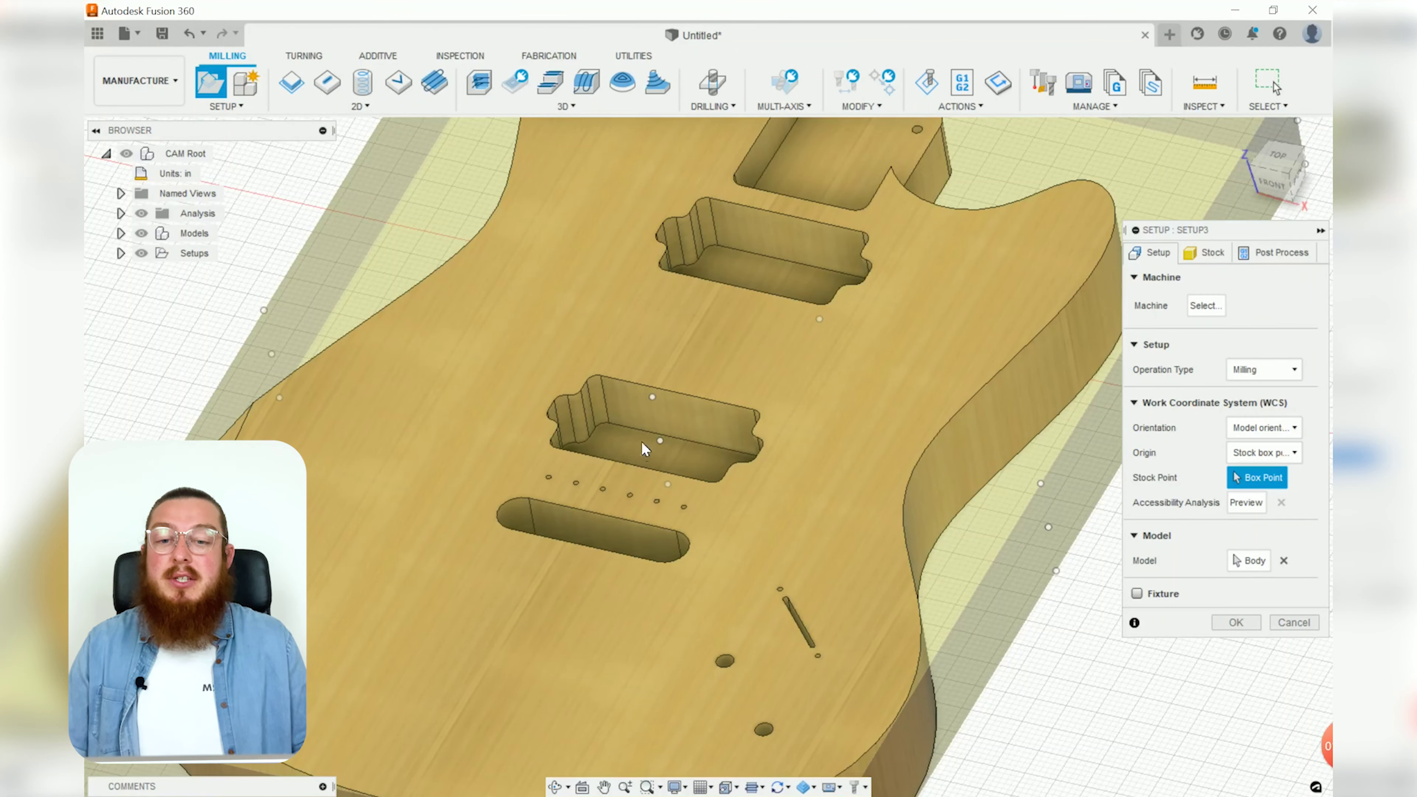
scroll(647, 469, down, 5)
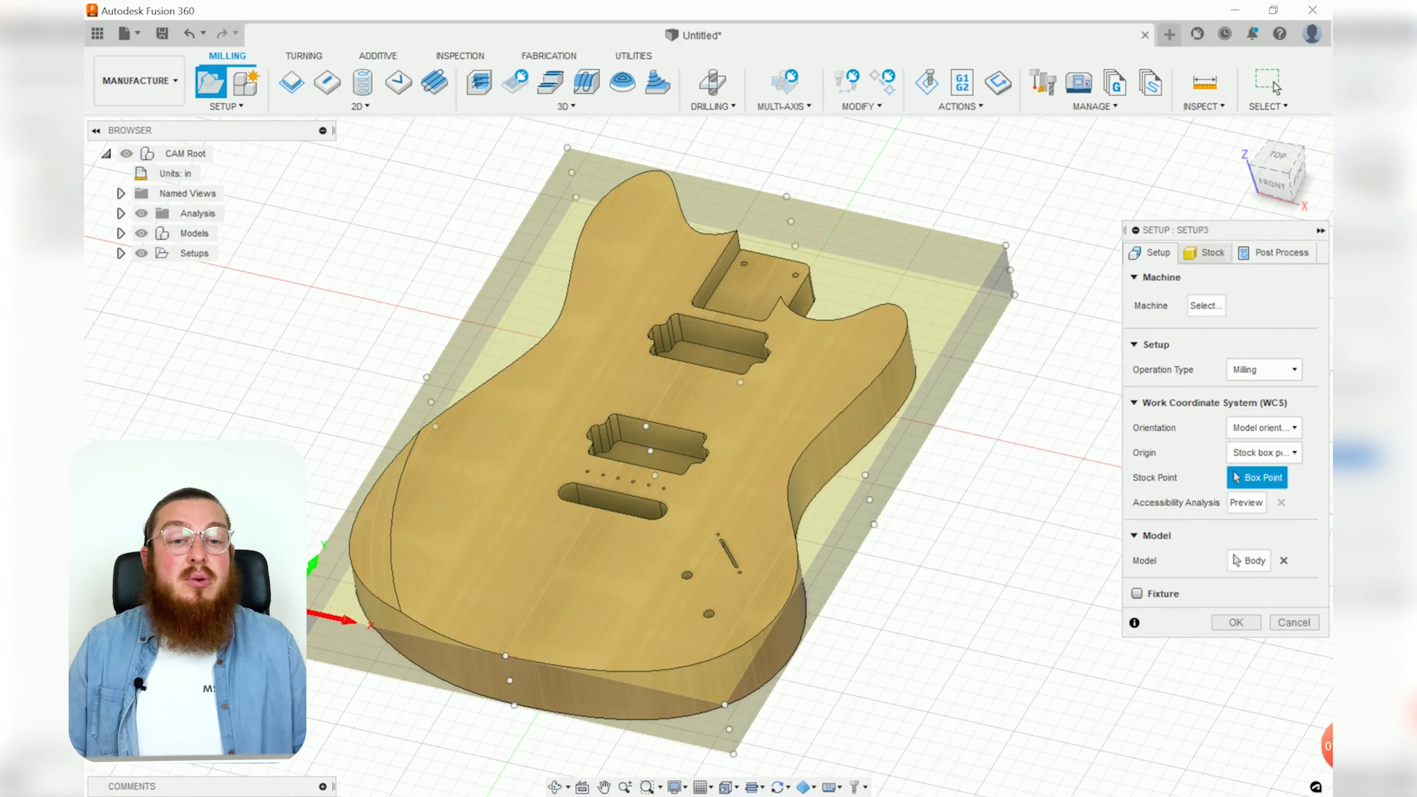
click(1206, 253)
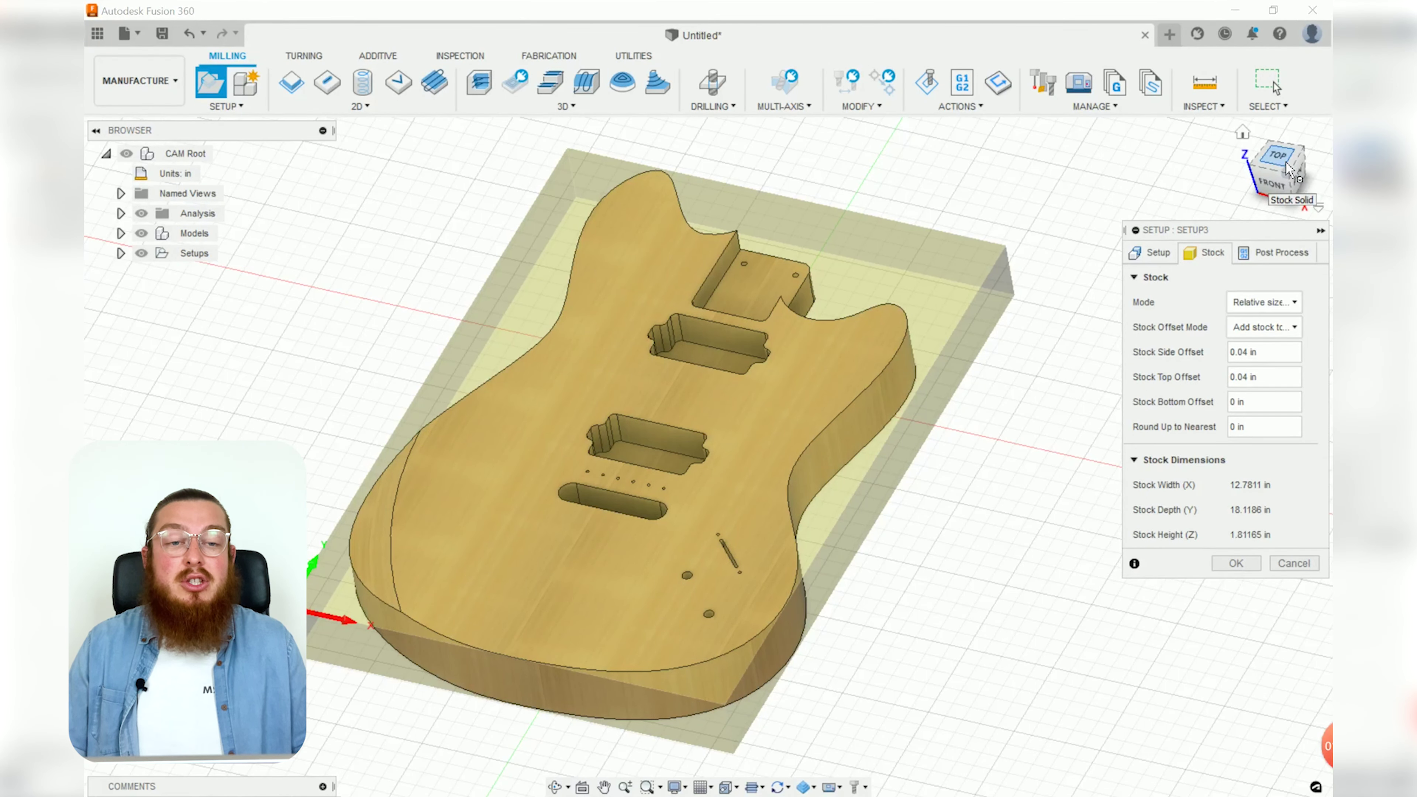
click(1276, 170)
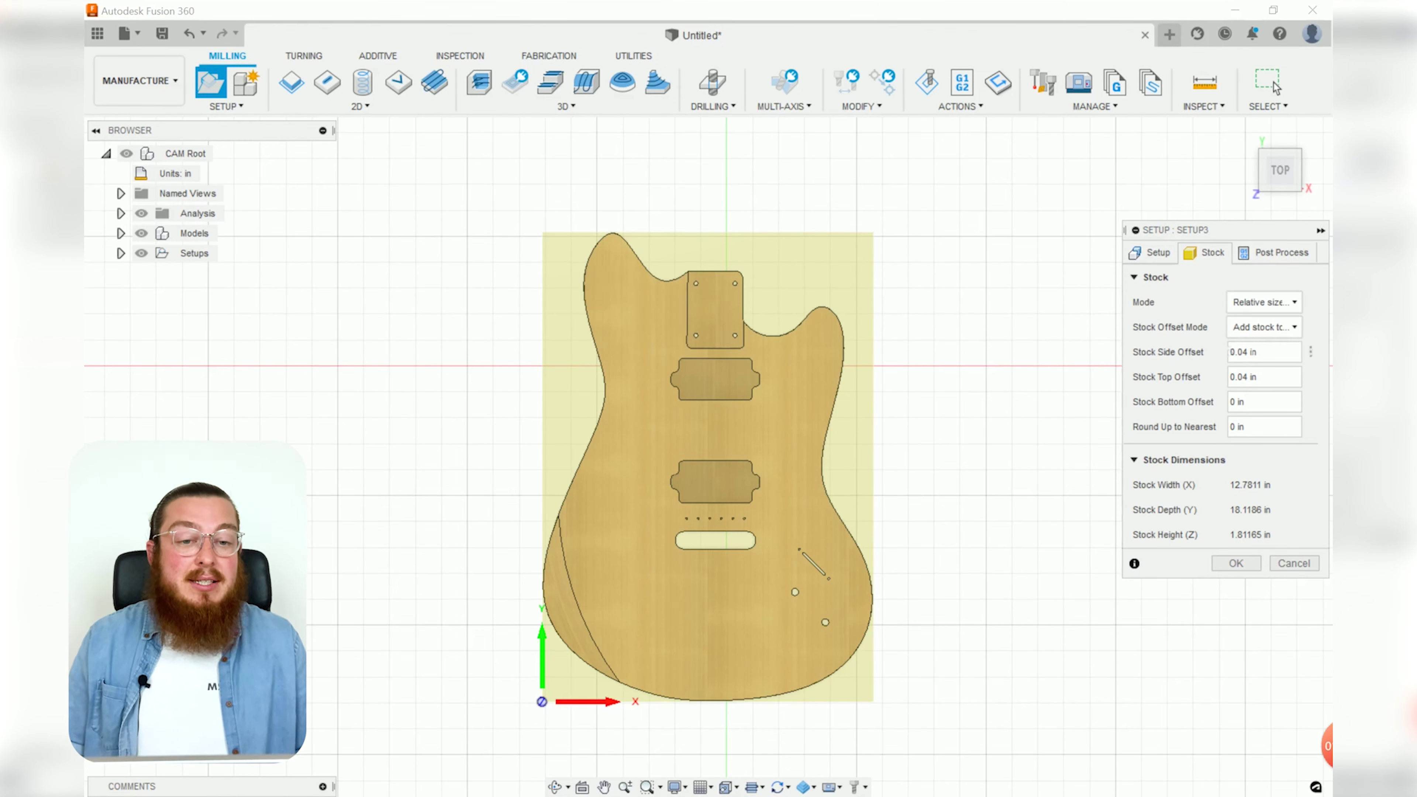
click(1278, 354)
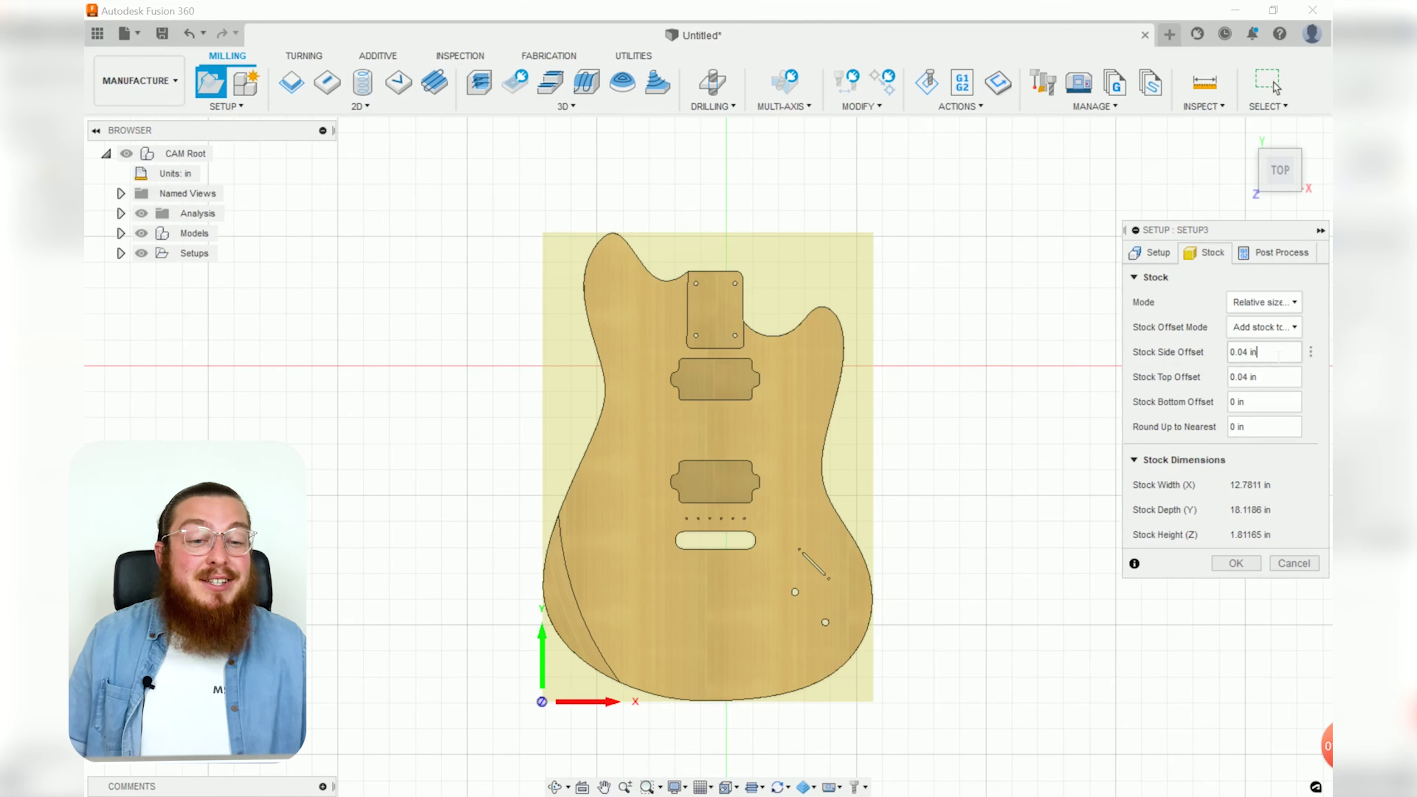
text(1.5)
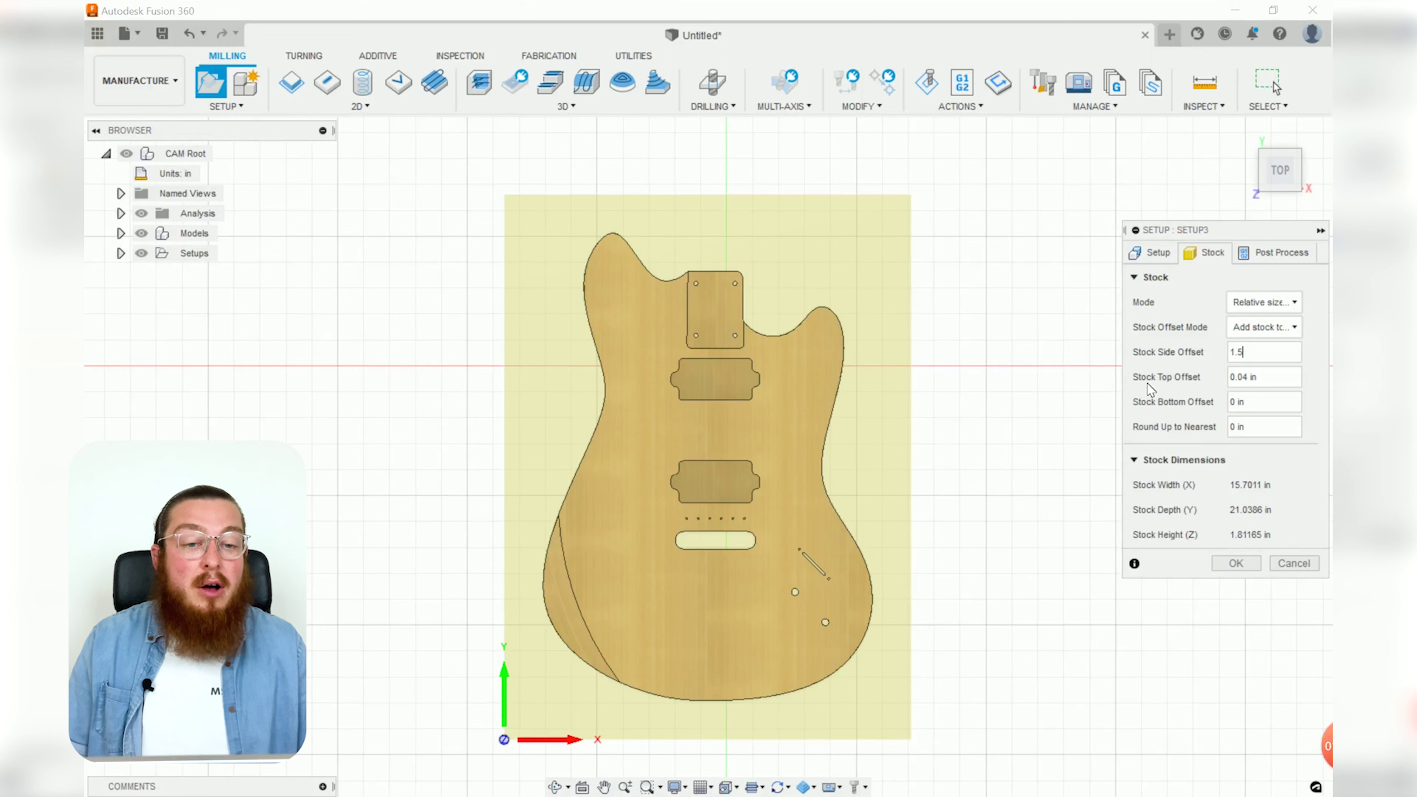
double_click(1253, 377)
key(ctrl+a)
text(0)
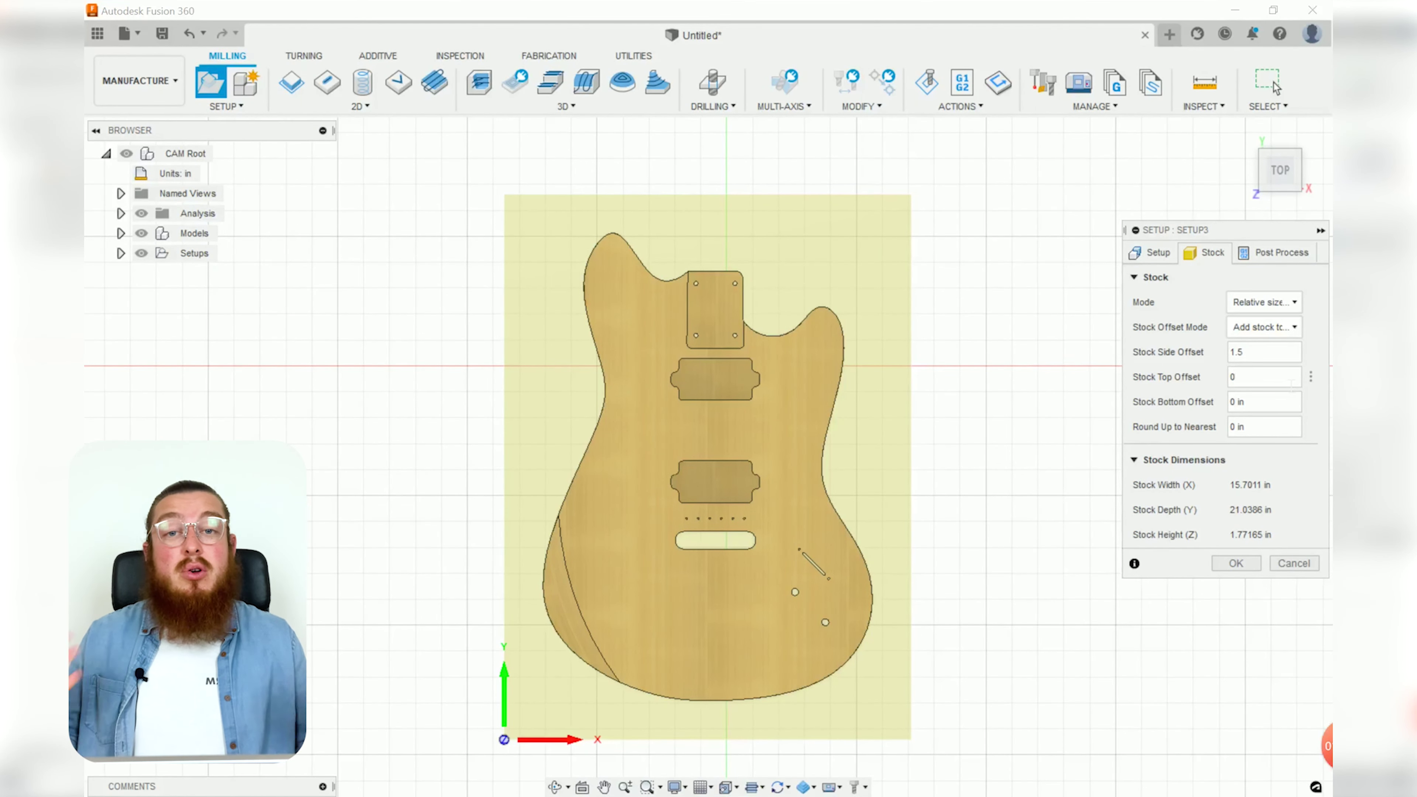
click(1236, 563)
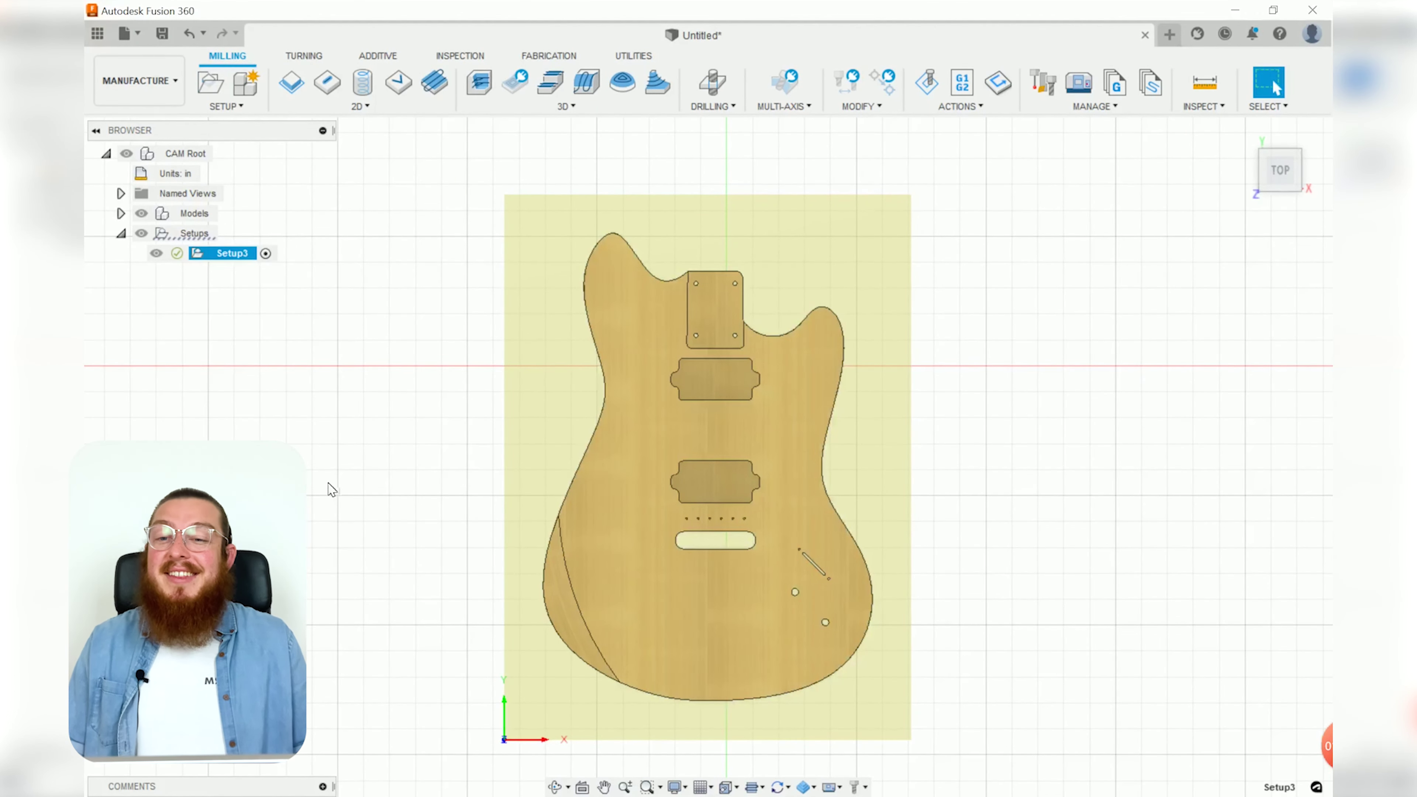
Rename the new setup as TOP.
click(223, 254)
text(TOP)
key(Return)
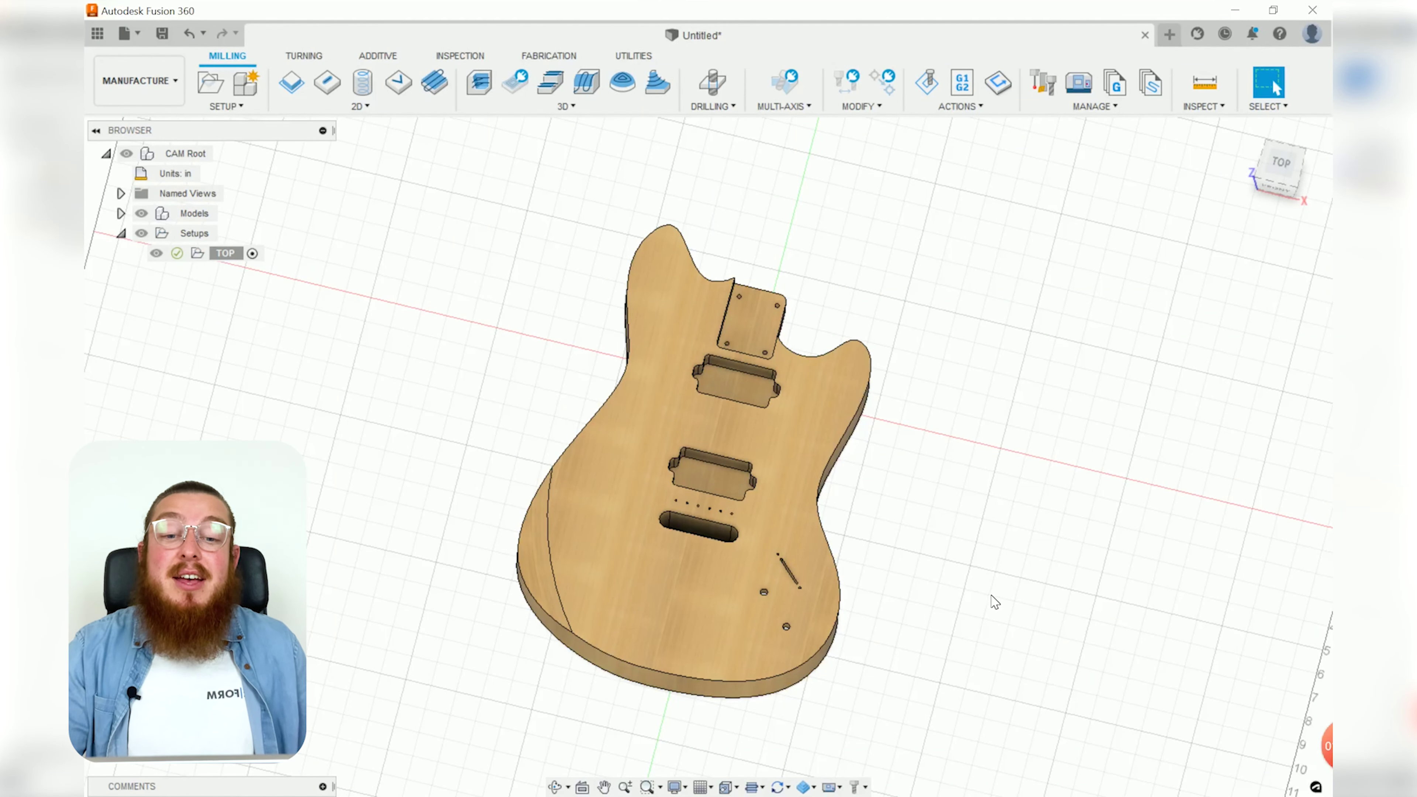
Start a 2D Contour operation in the TOP setup and select the guitar body's bottom outer edge as its contour.
key(F6)
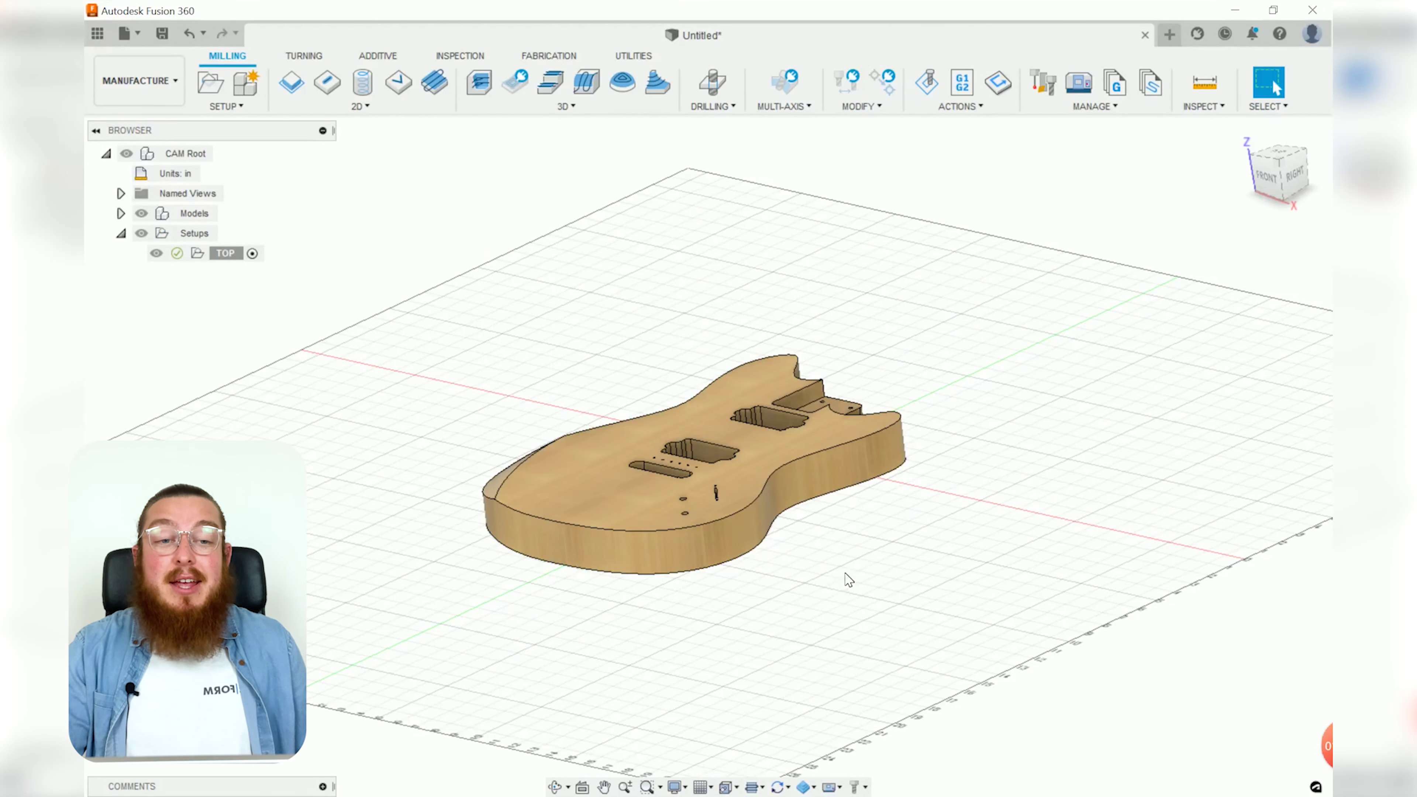
click(1283, 184)
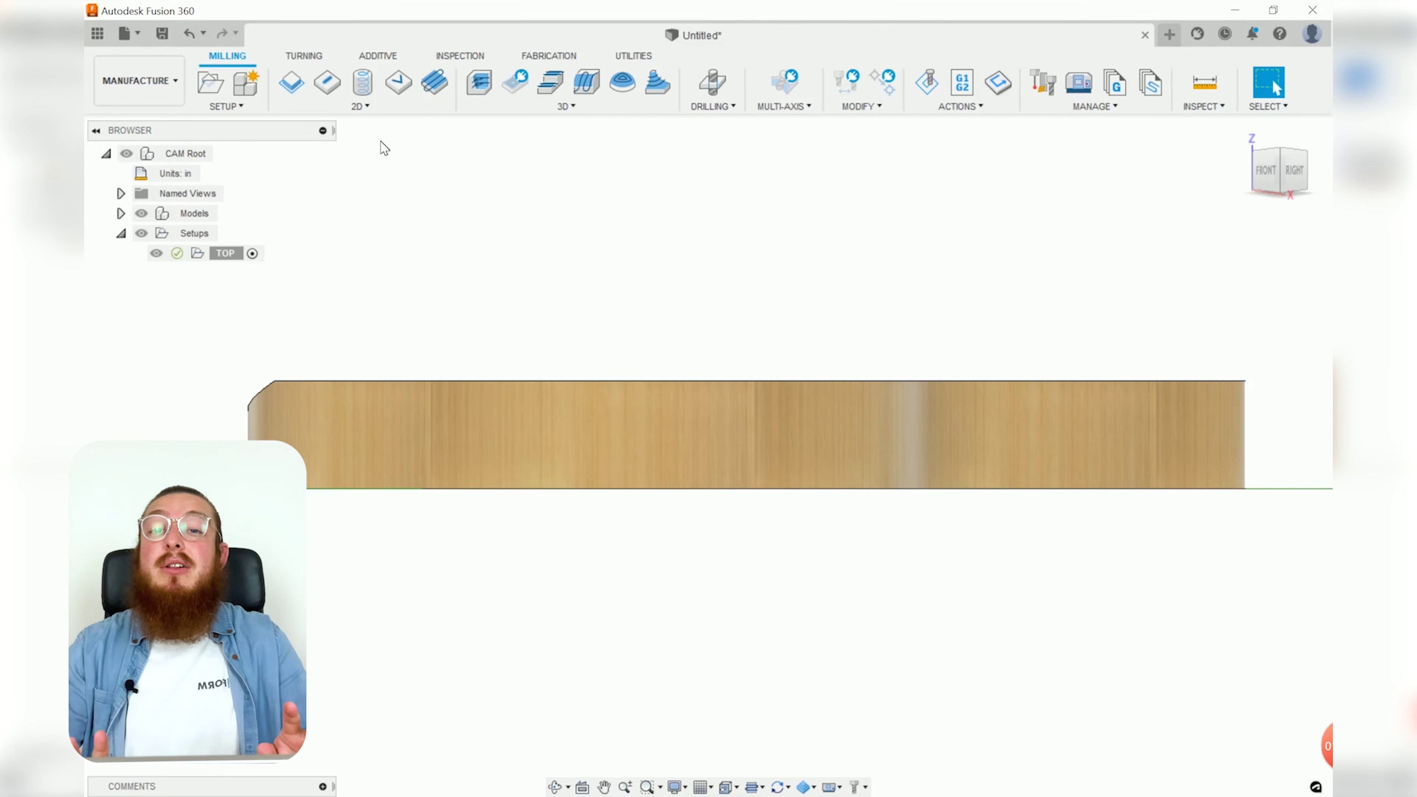
click(371, 109)
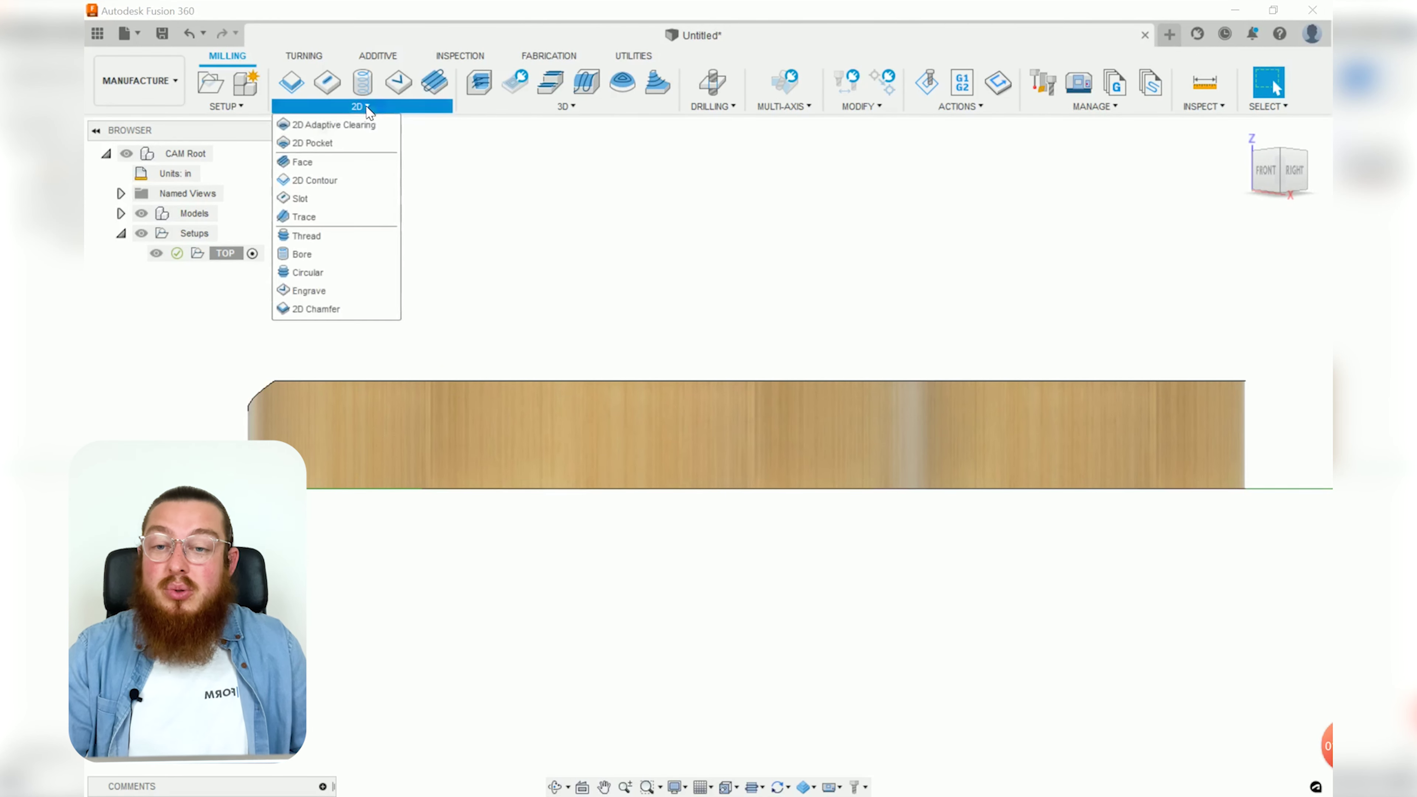
click(328, 180)
shift+middle_drag(655, 240, 673, 270)
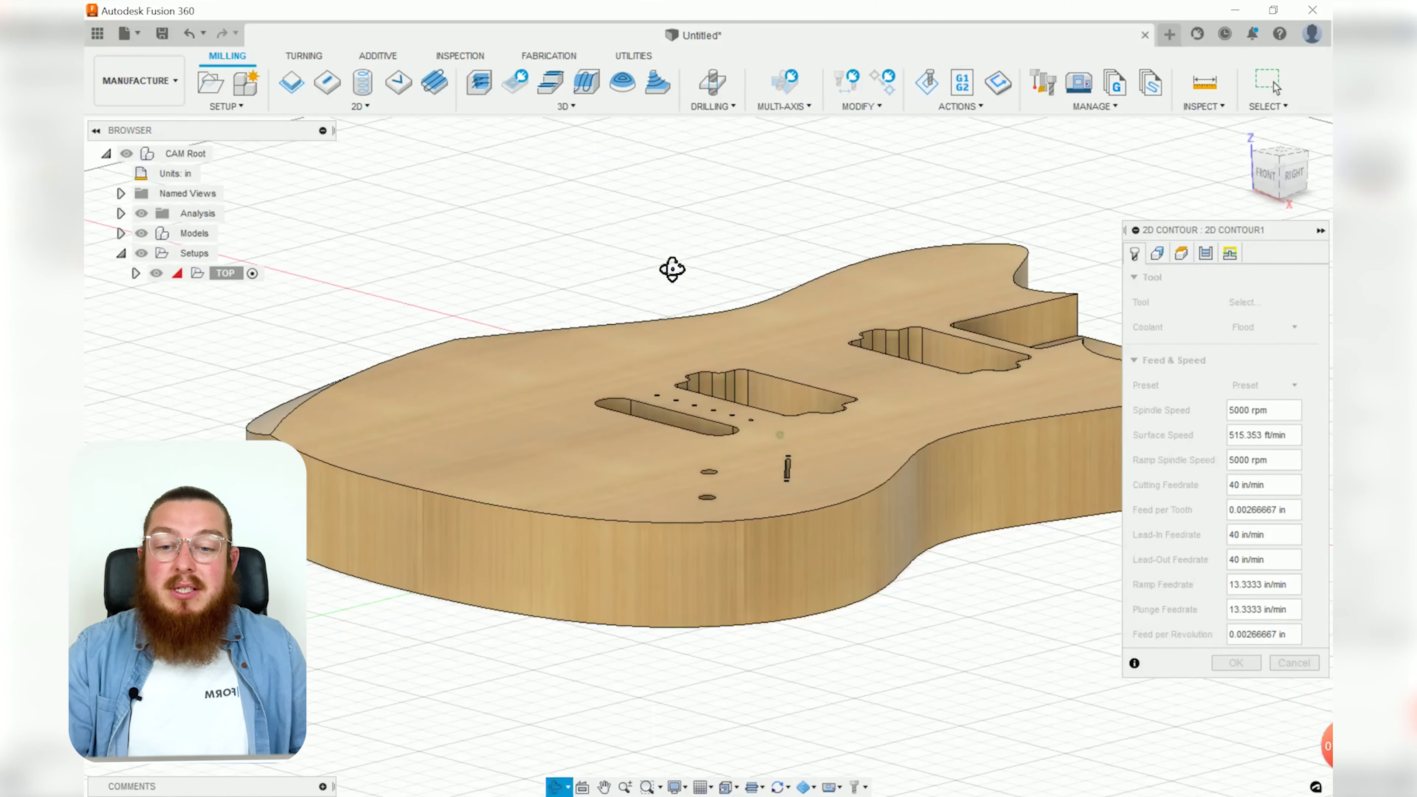
click(476, 594)
shift+middle_drag(935, 617, 965, 649)
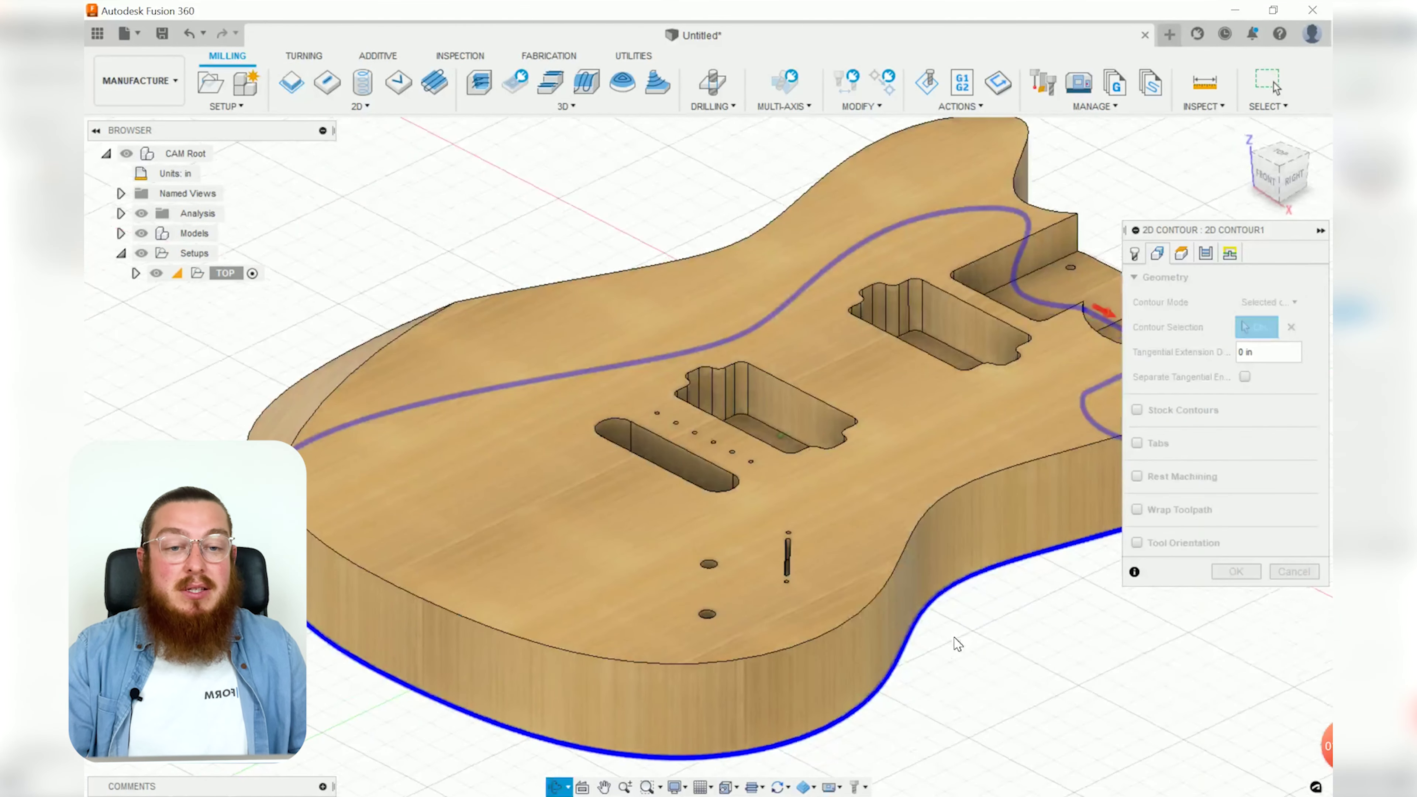
Assign the 1/4" flat end mill from the My Custom Tools library to the 2D contour.
click(1135, 252)
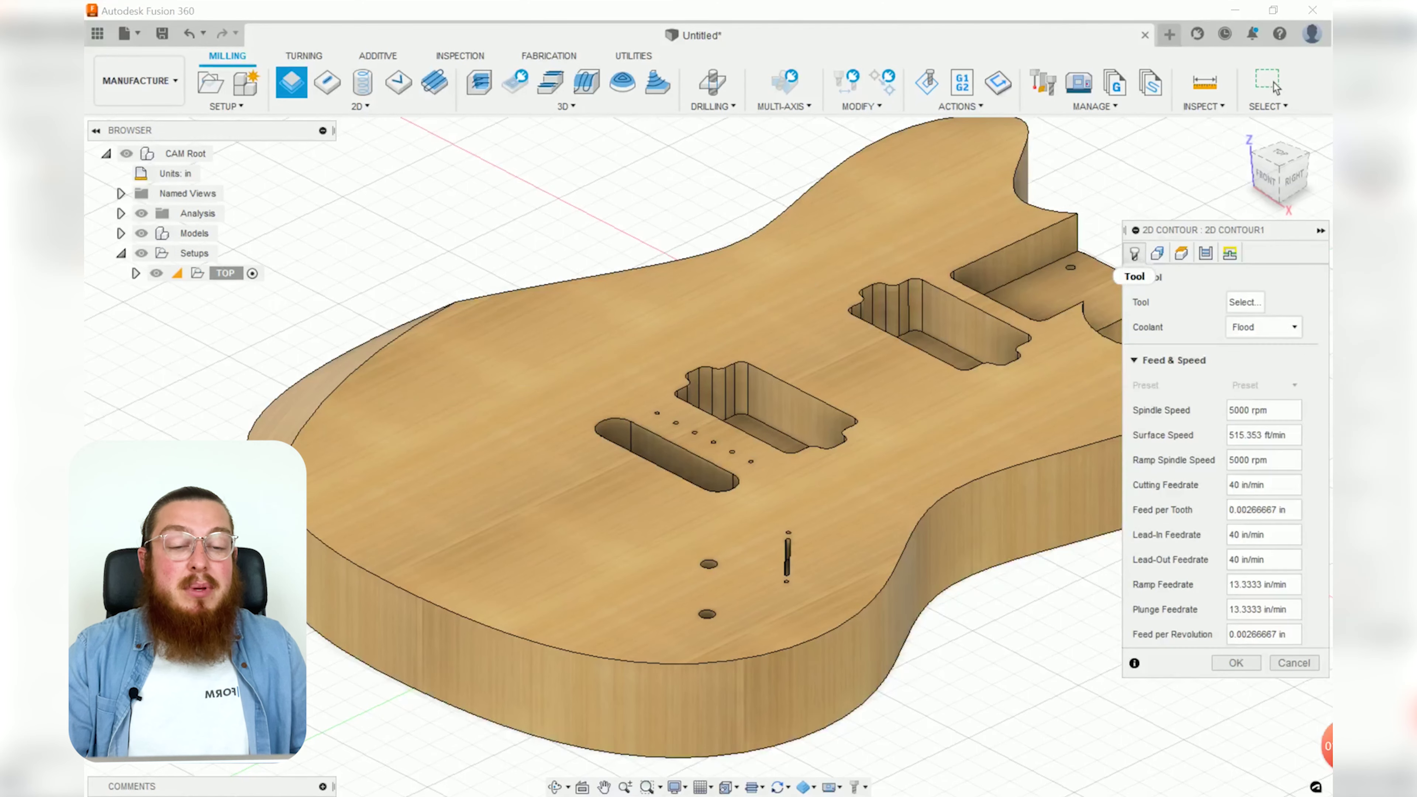
click(1255, 301)
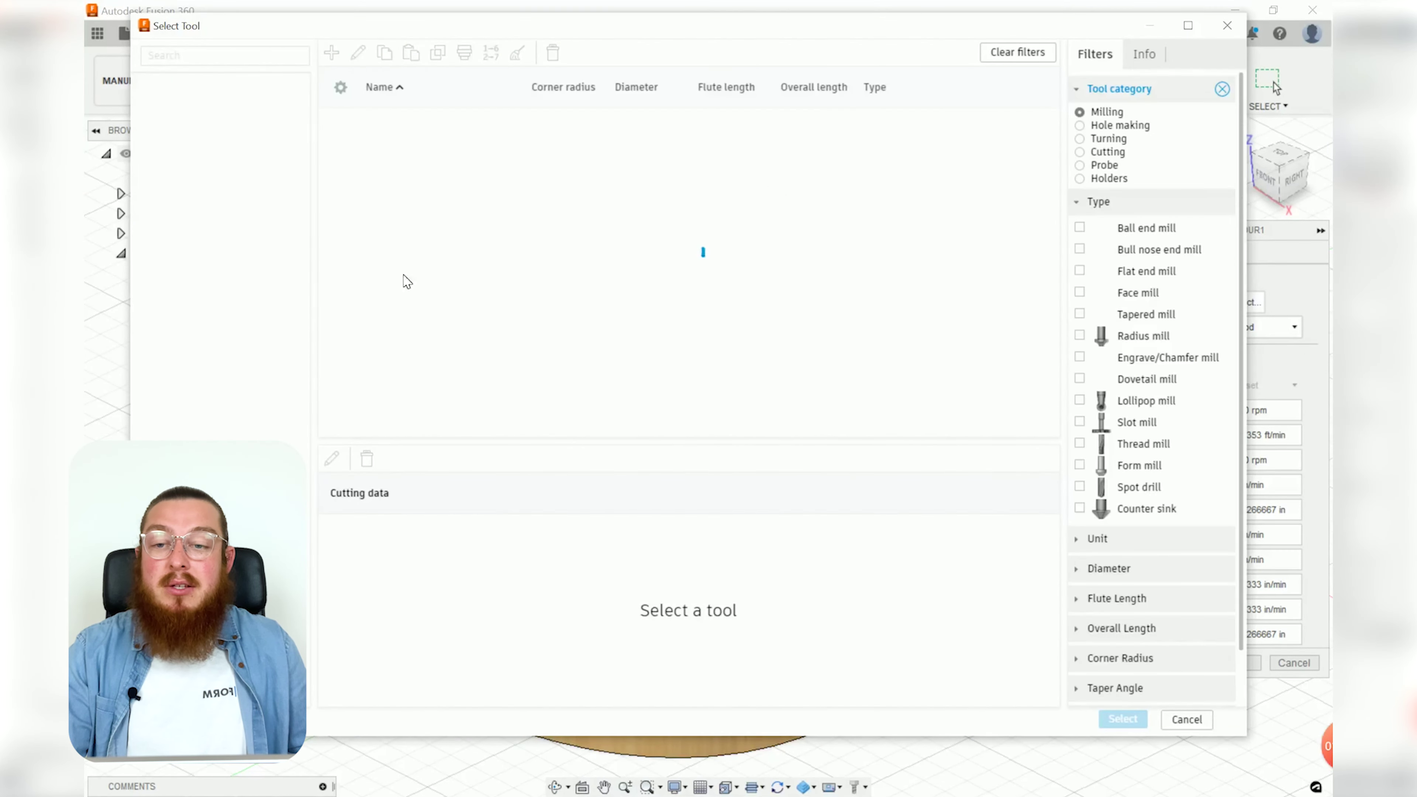
click(202, 225)
click(411, 142)
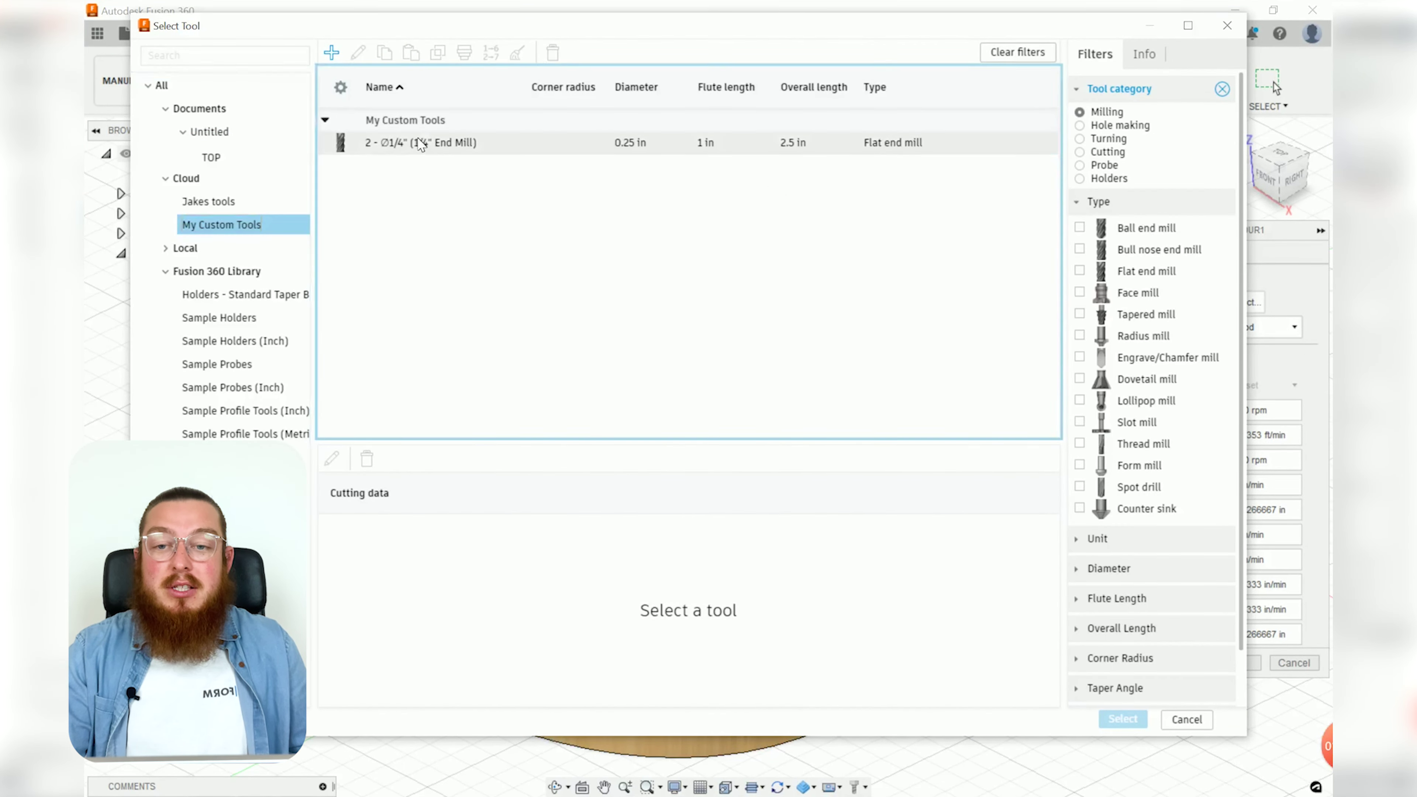
click(1128, 722)
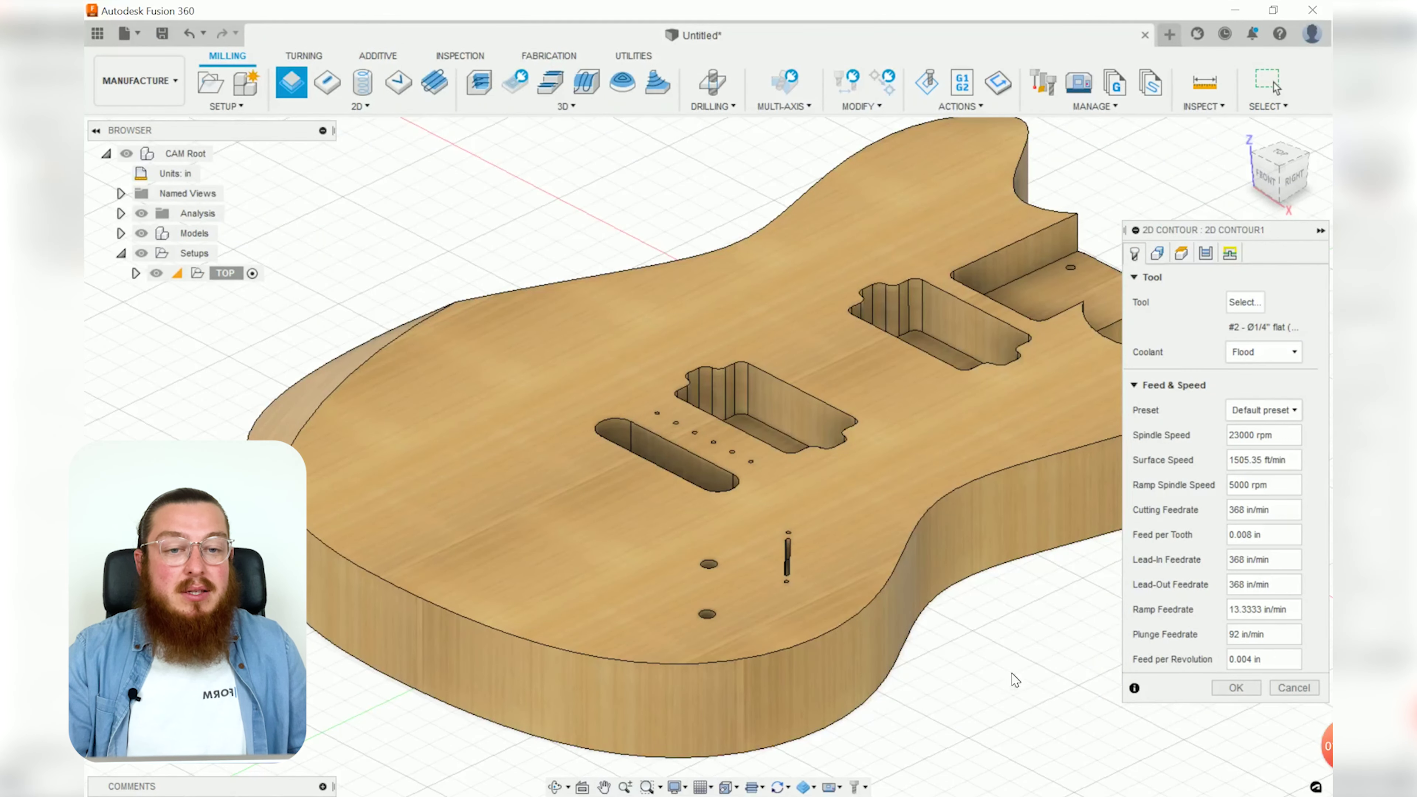
Enable rectangular tabs on the 2D contour and set the tab distance to 4 in.
click(1158, 254)
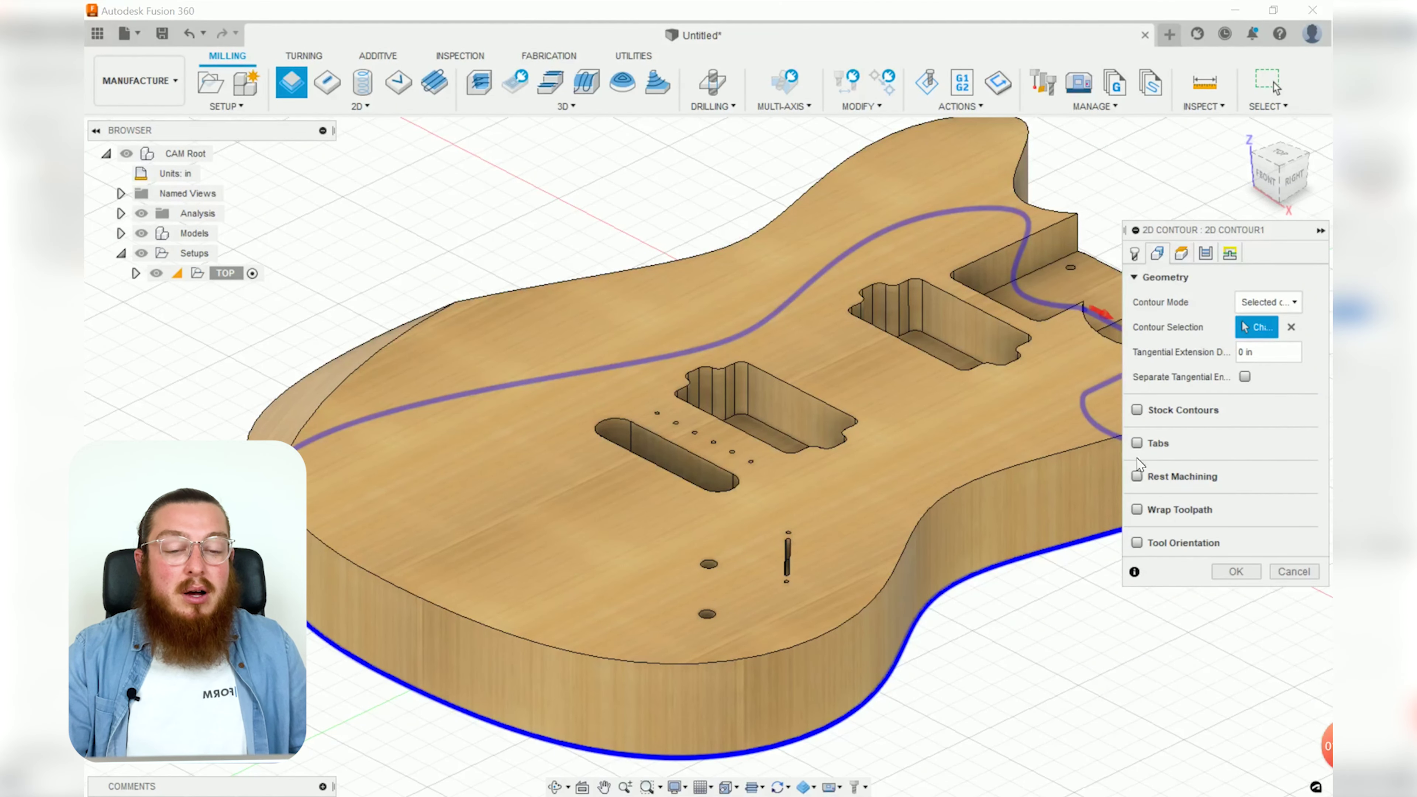
click(1137, 442)
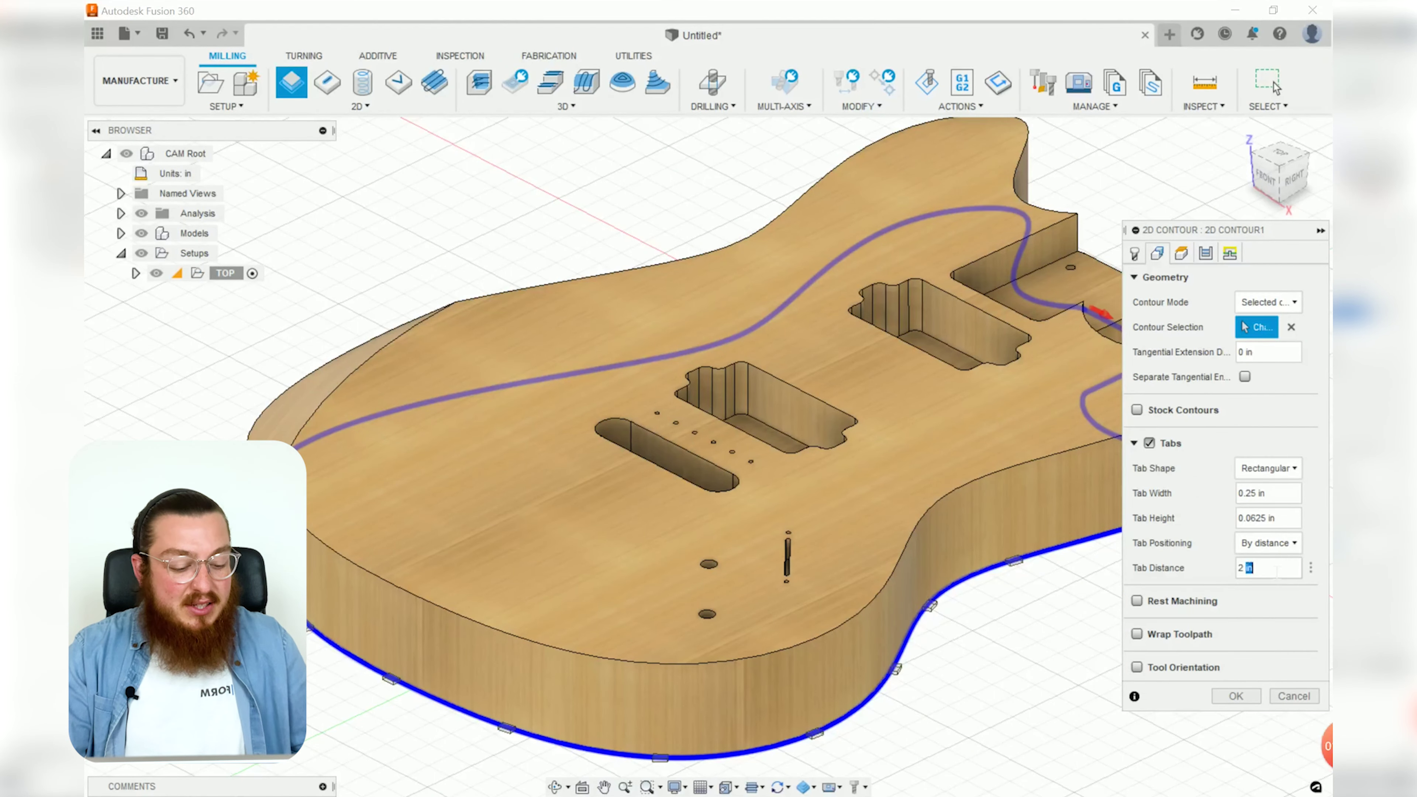
key(BackSpace)
key(BackSpace)
key(BackSpace)
text(4)
scroll(923, 636, down, 3)
middle_drag(923, 636, 854, 616)
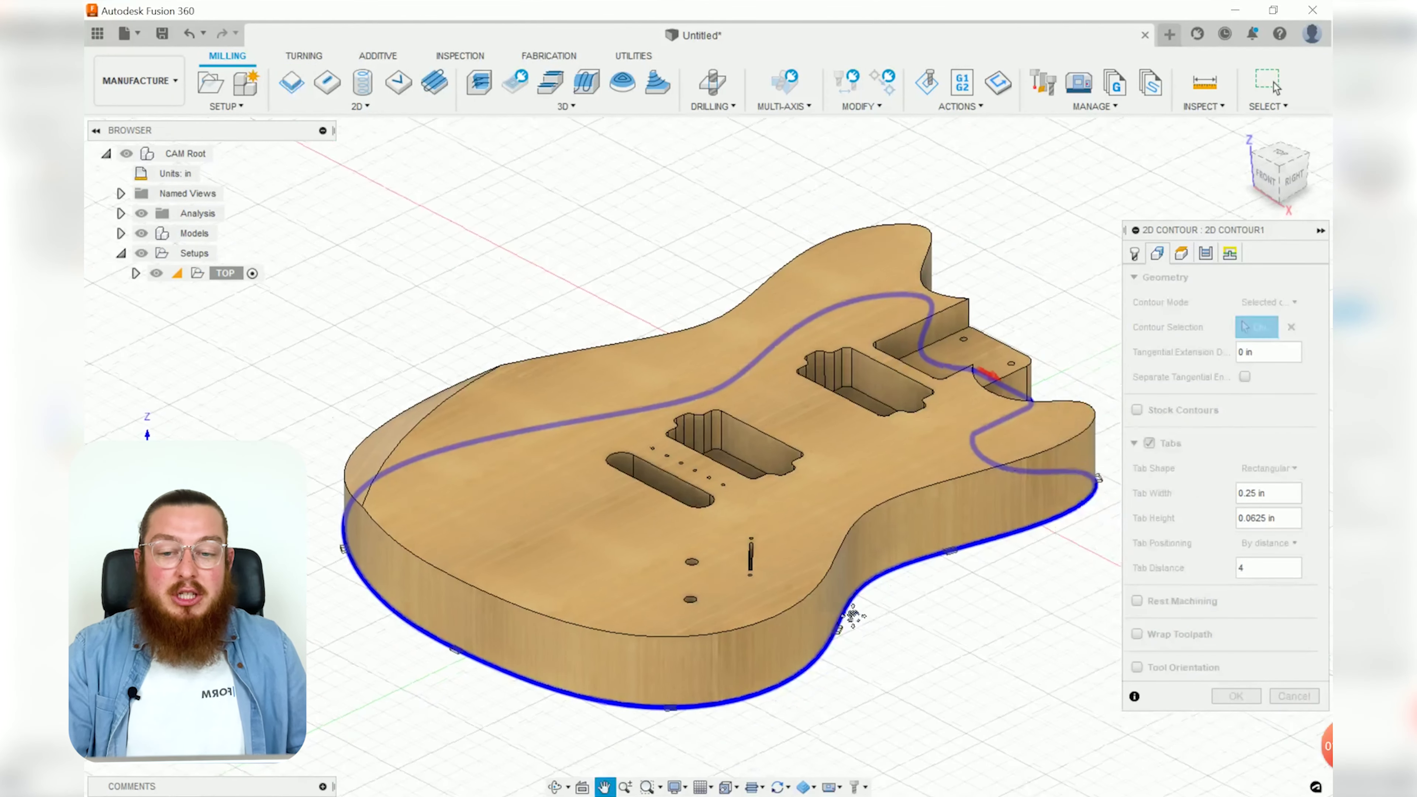
shift+middle_drag(962, 609, 939, 614)
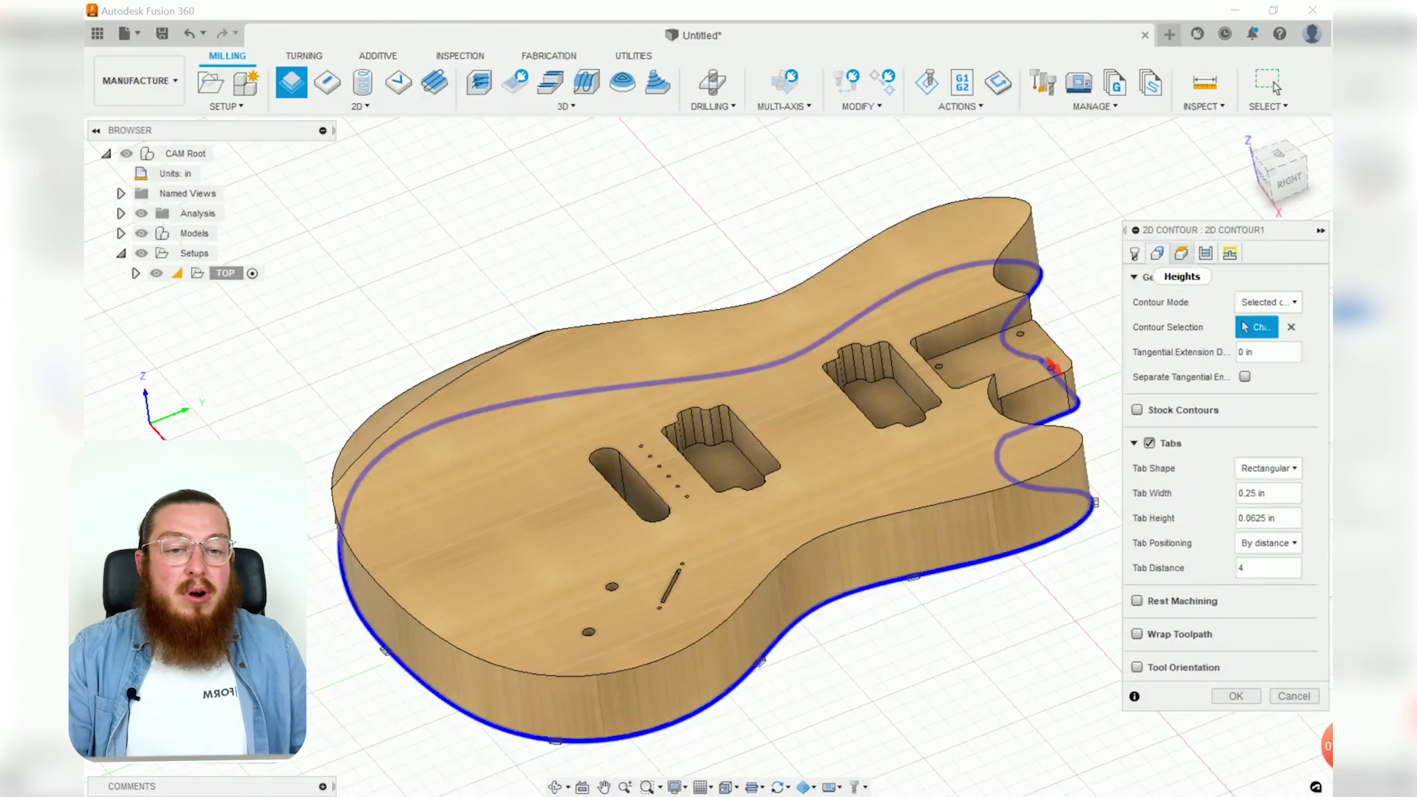
Measure the contour's bottom height from the model bottom with an offset of 45/25.4/2, half the body's thickness.
click(1181, 253)
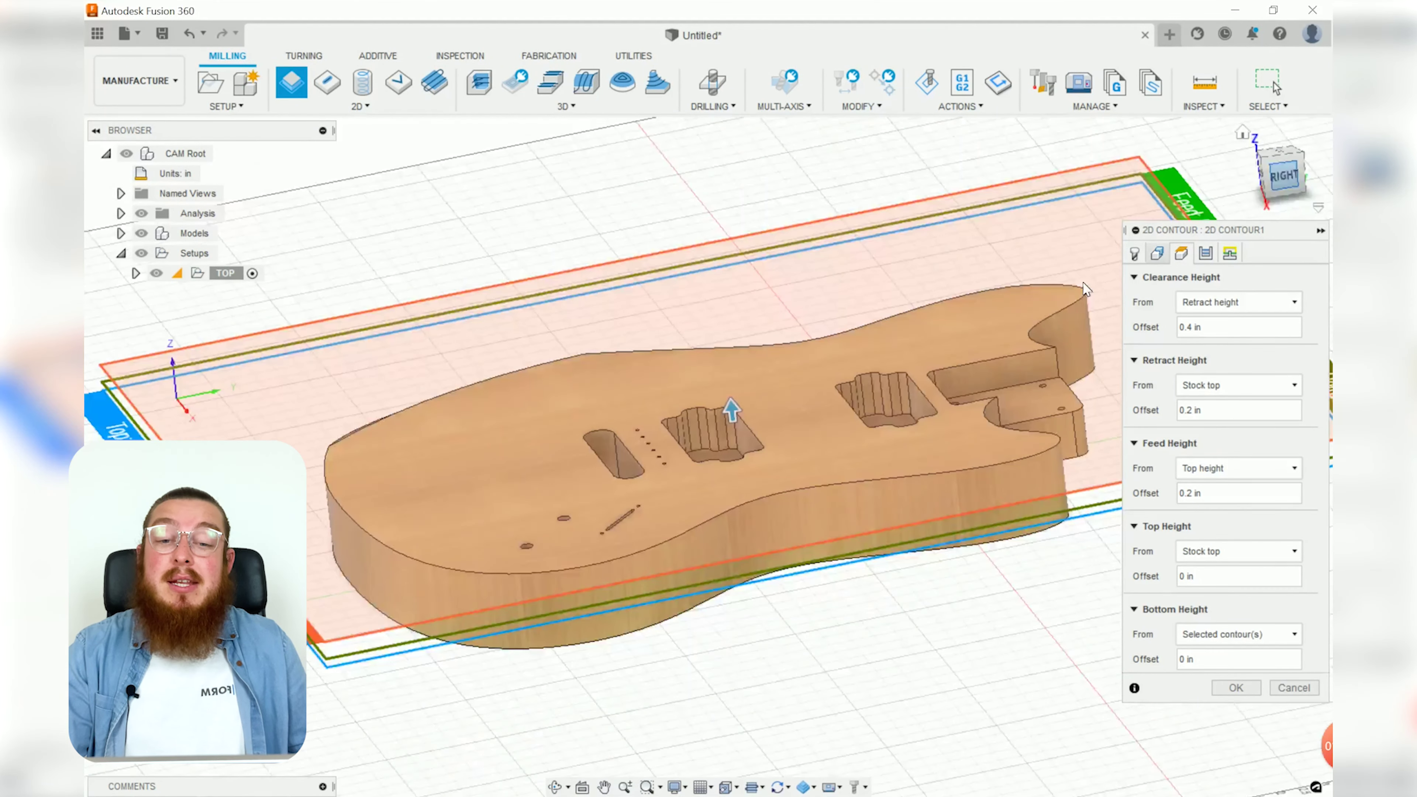
scroll(697, 492, up, 2)
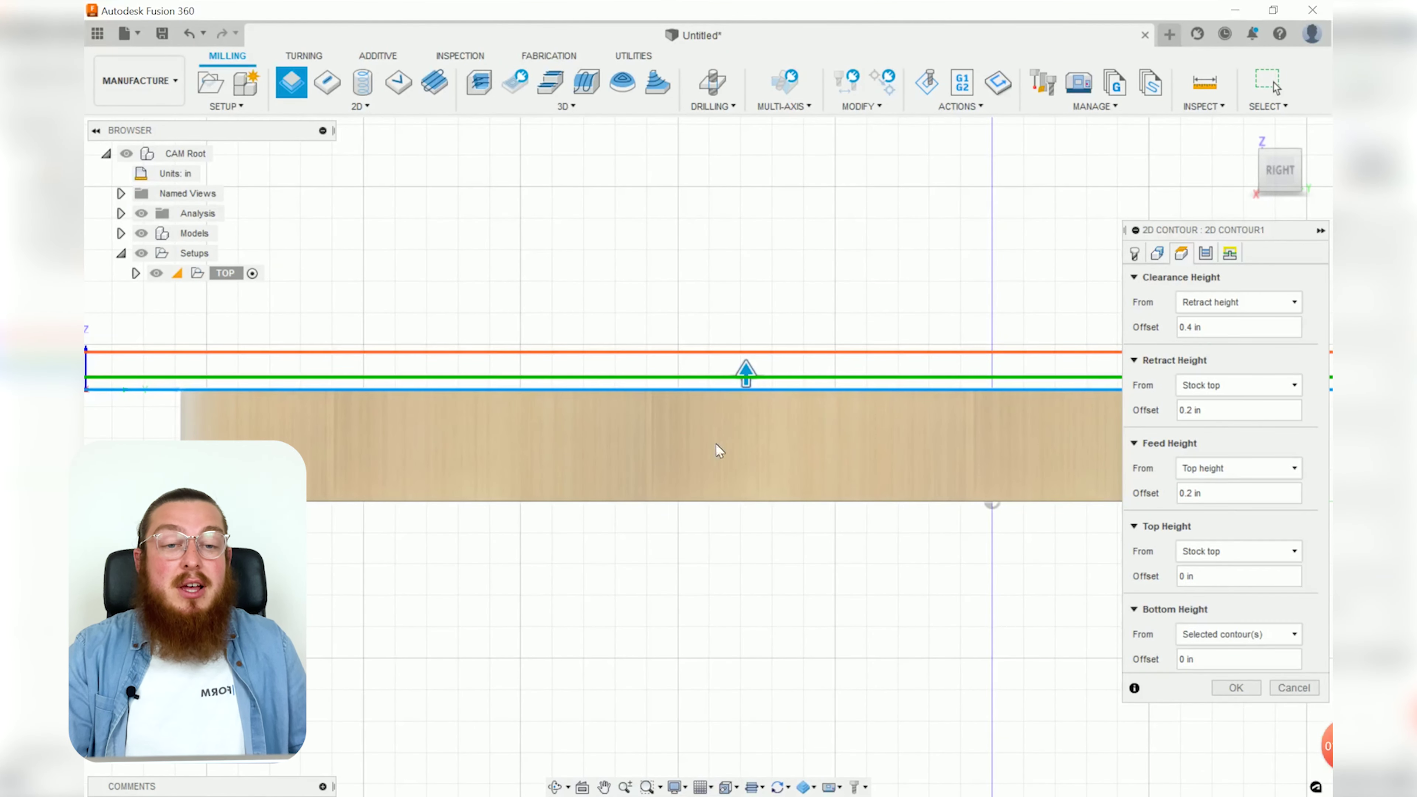
drag(1162, 226, 1029, 137)
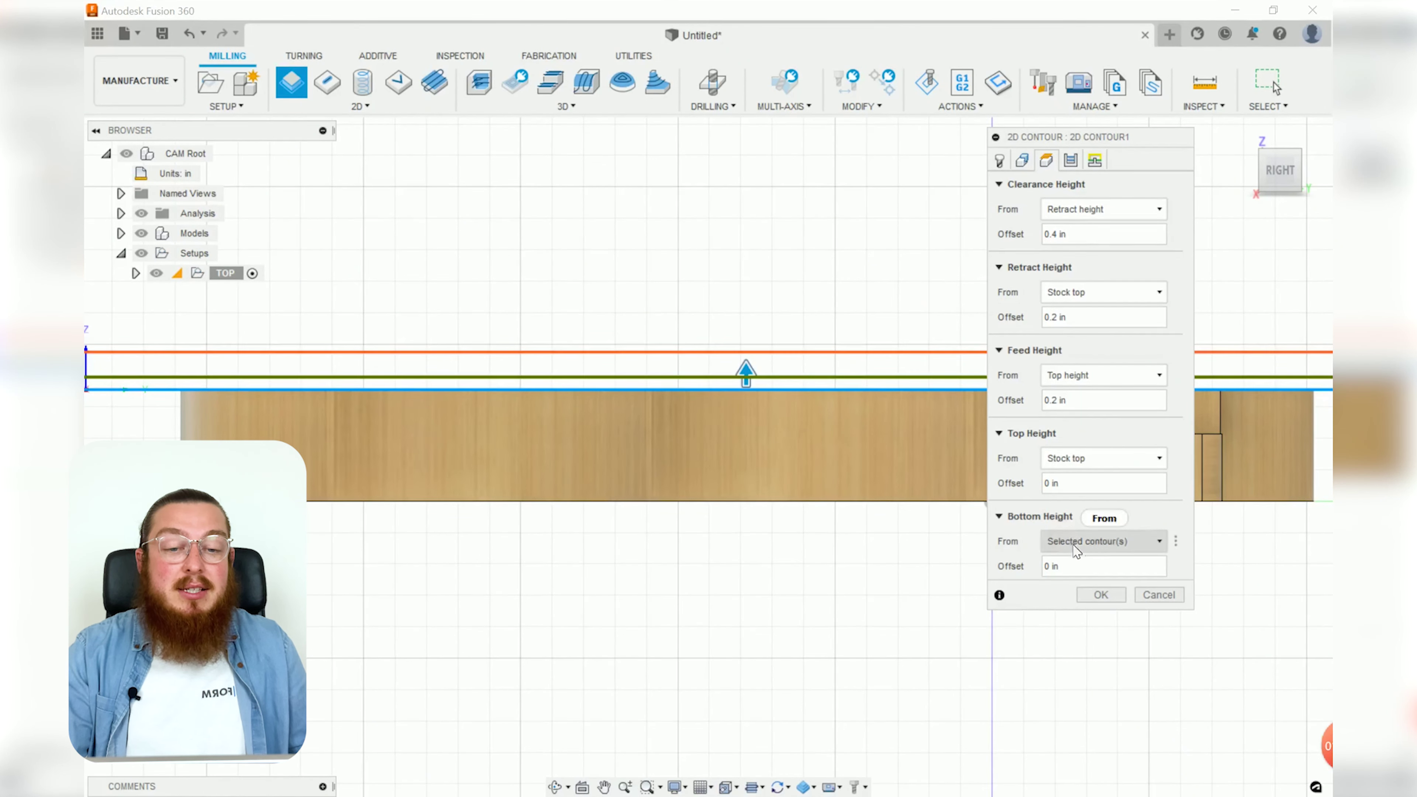
click(1096, 542)
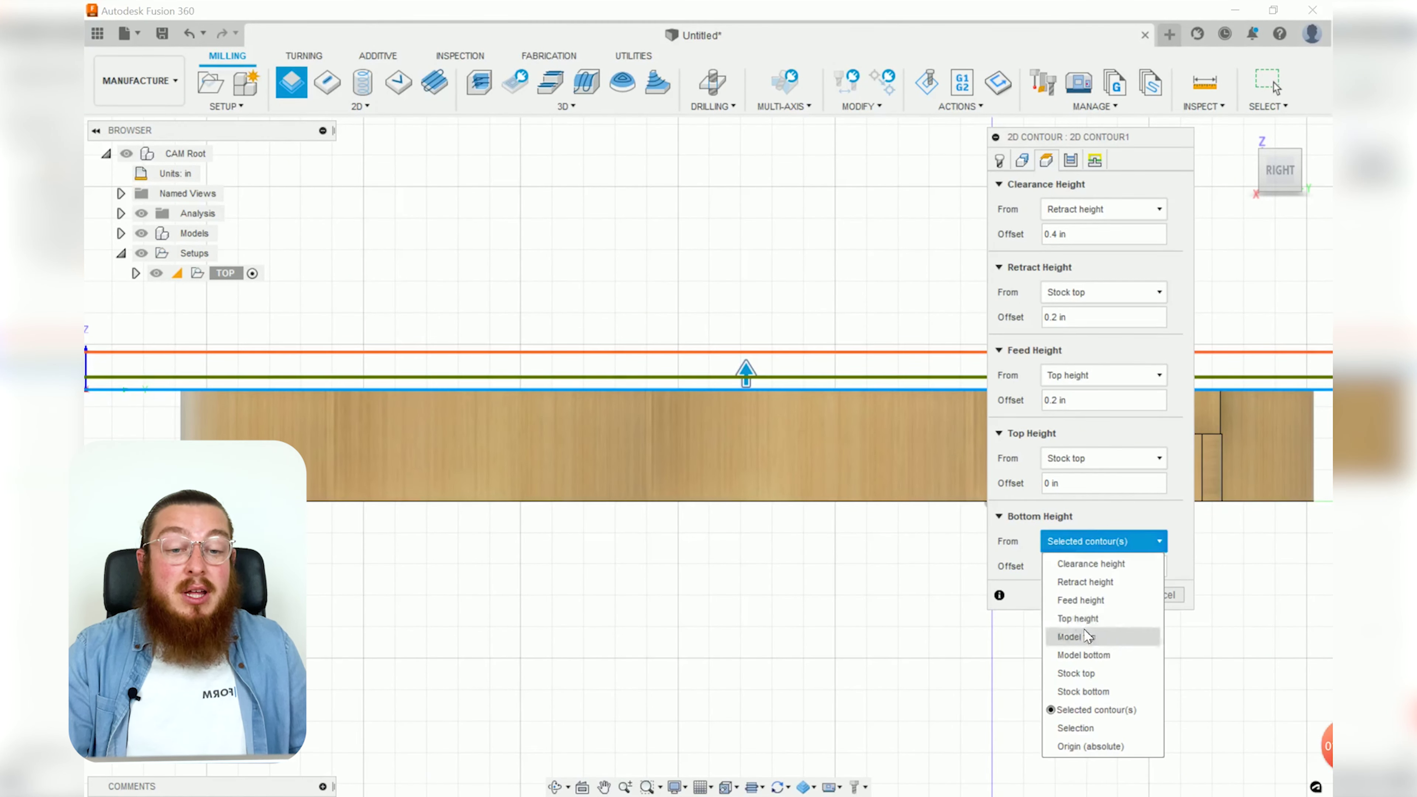
click(1086, 655)
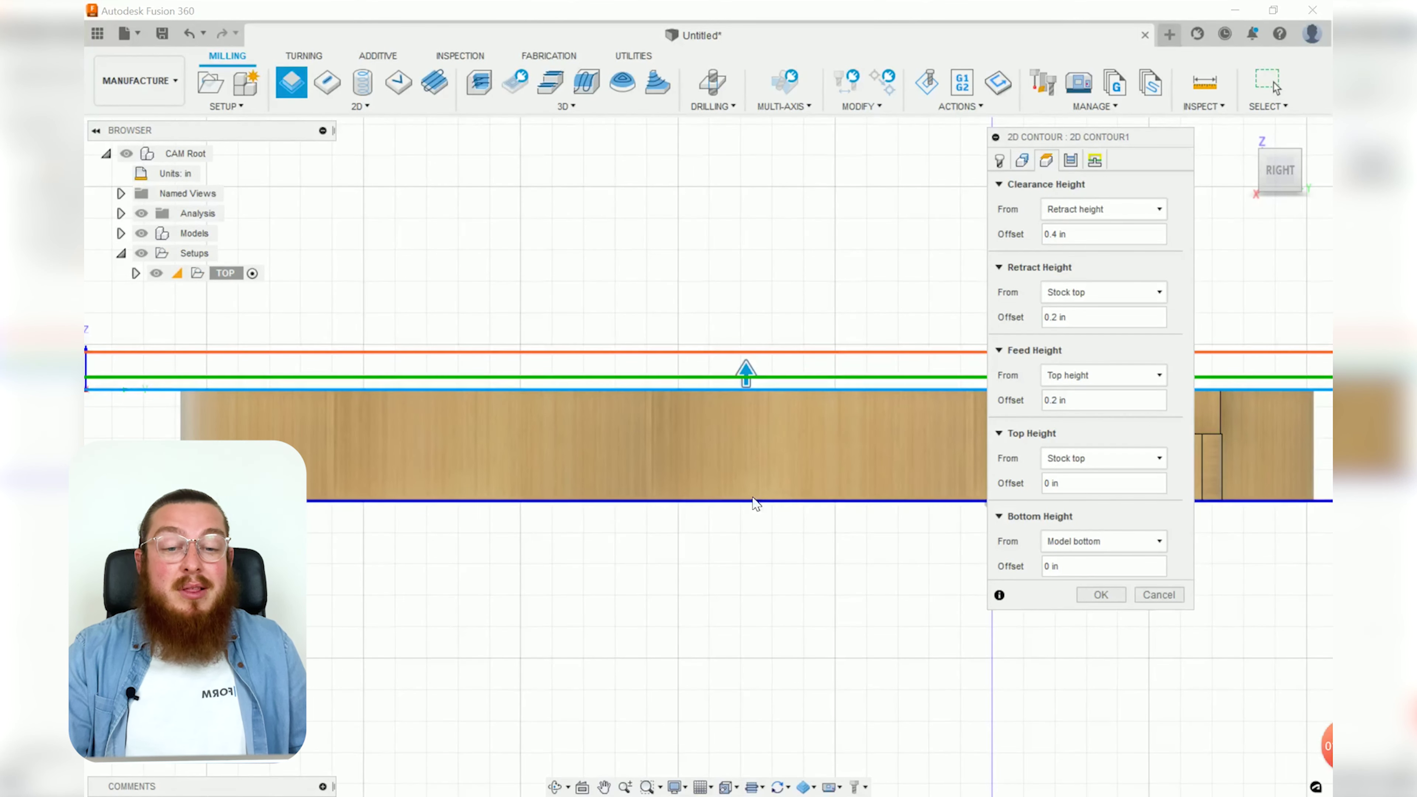
click(1045, 566)
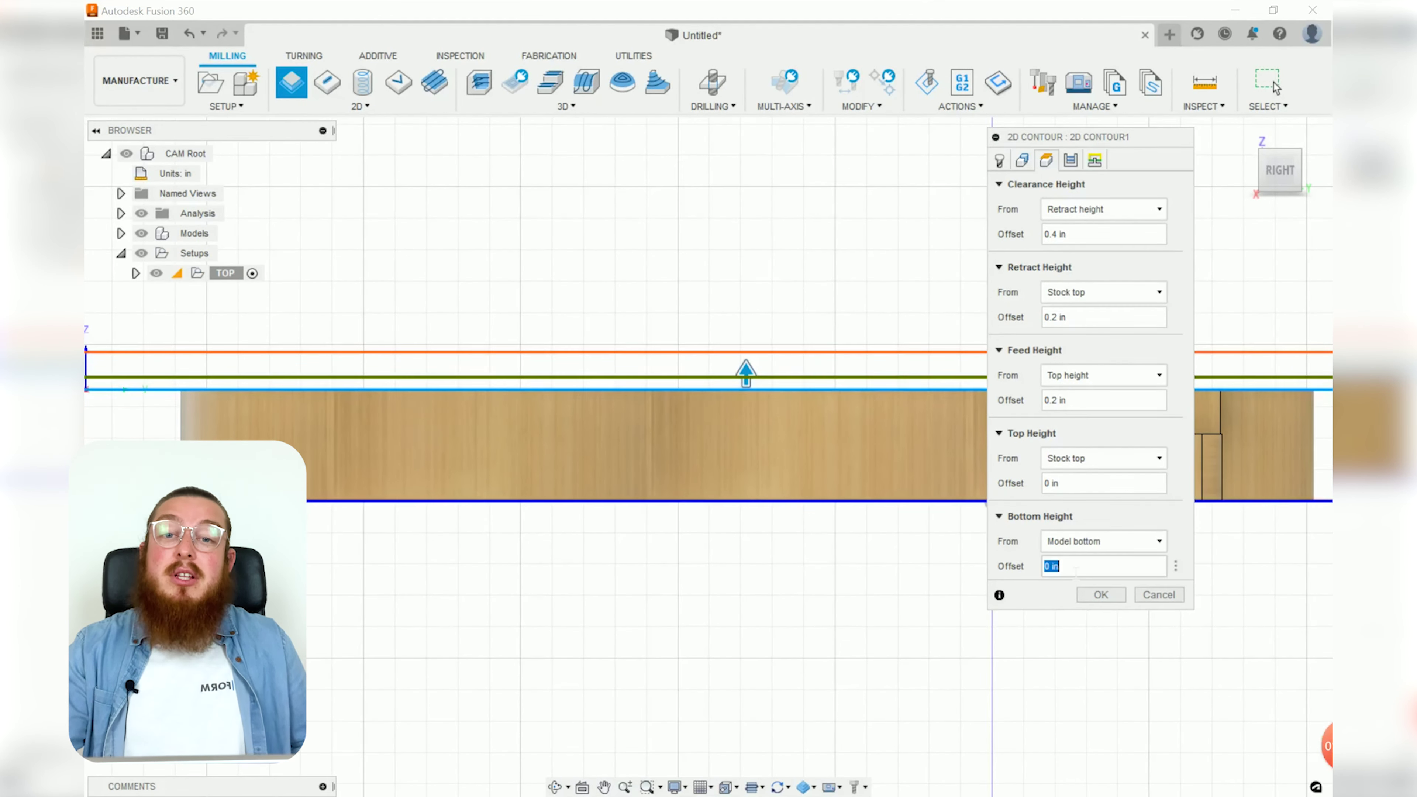
text(45)
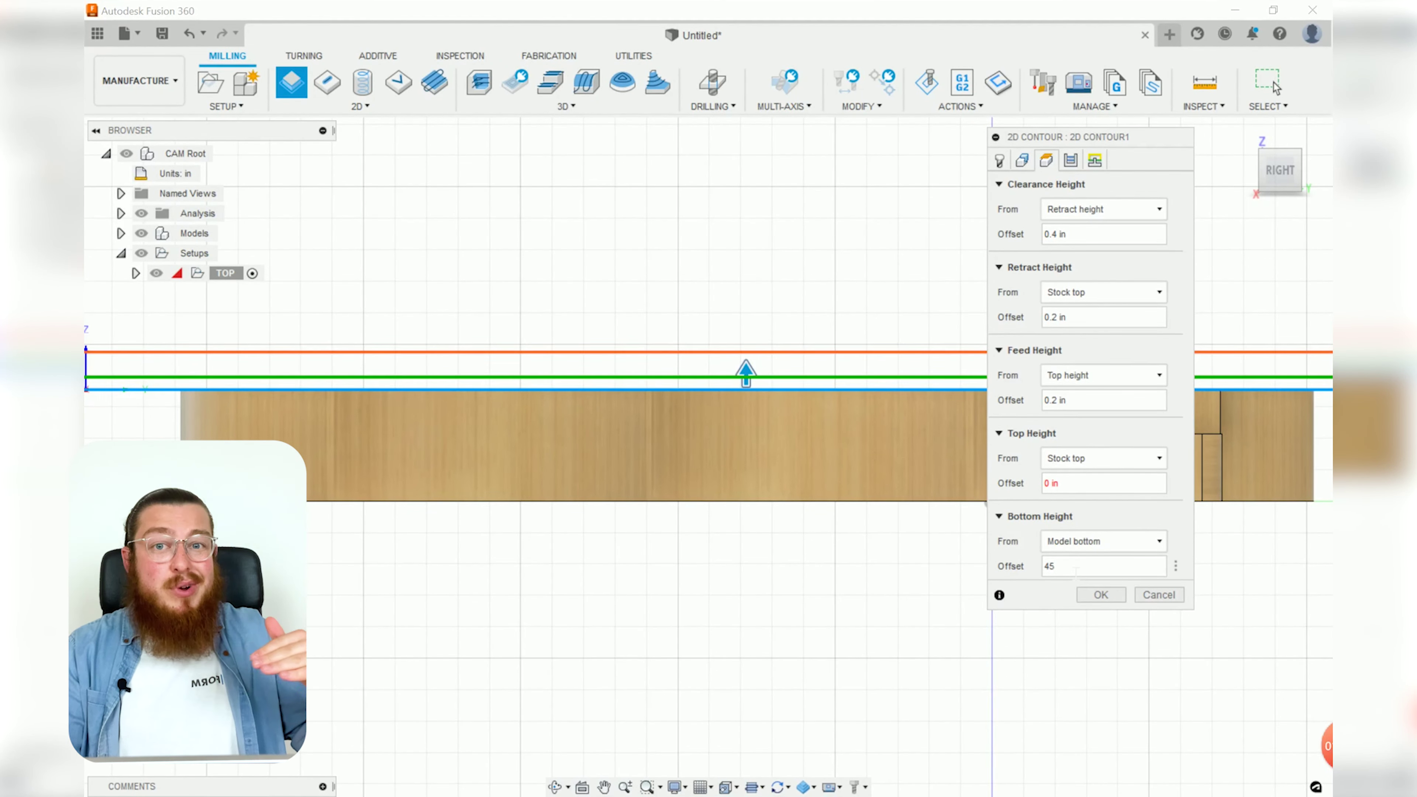
text(/25.4/2)
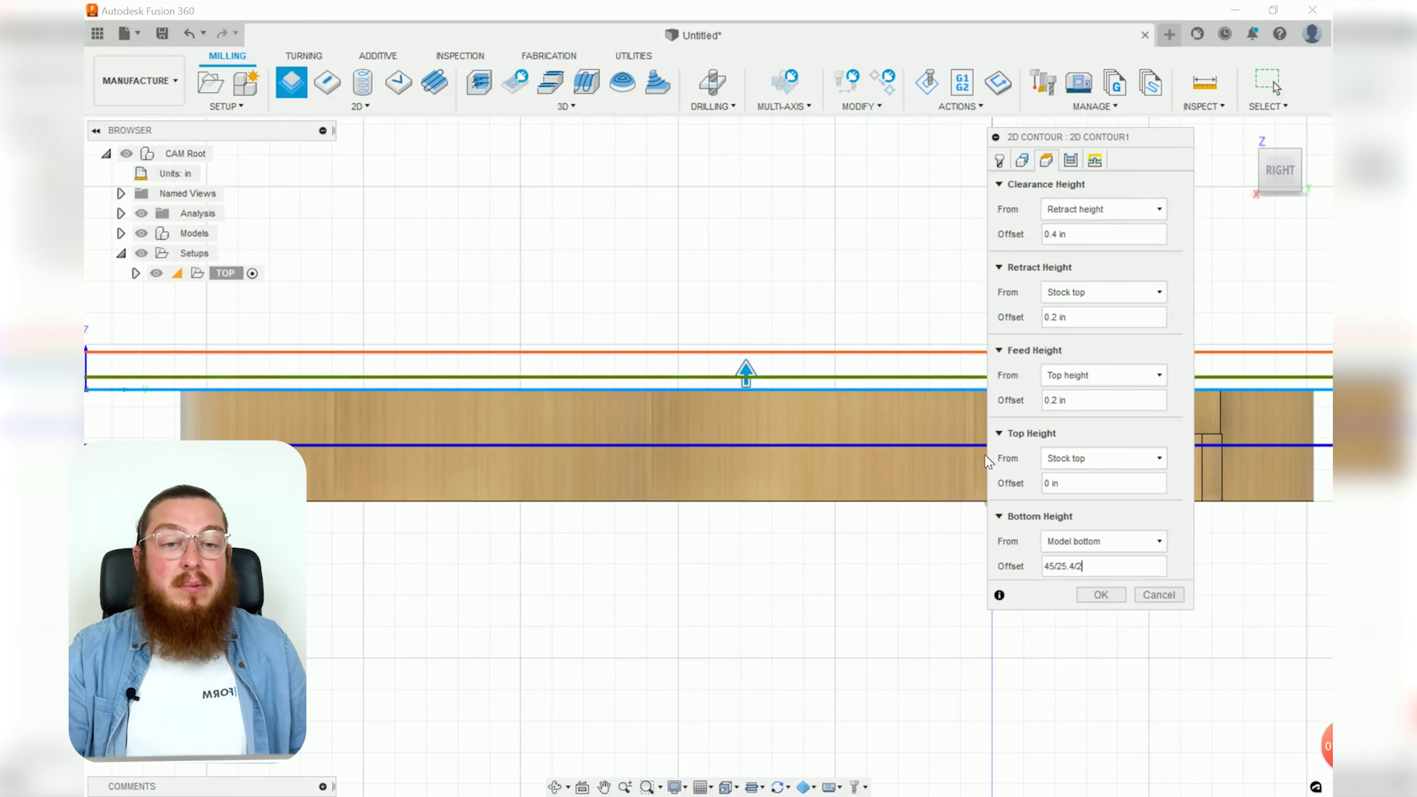
Set the 2D contour's pass tolerance to 0.004 in and its sideways compensation to Right.
click(1070, 161)
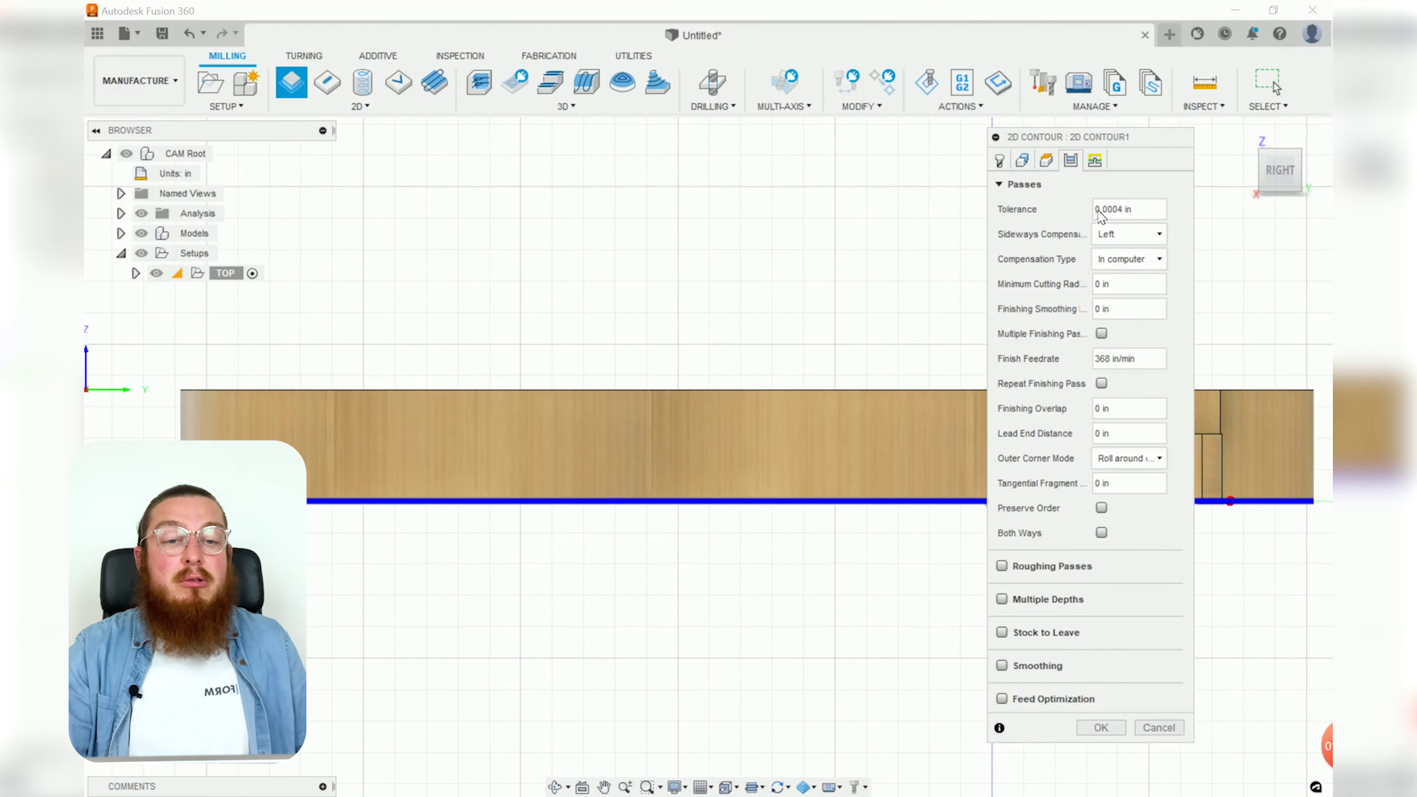
click(1111, 210)
key(BackSpace)
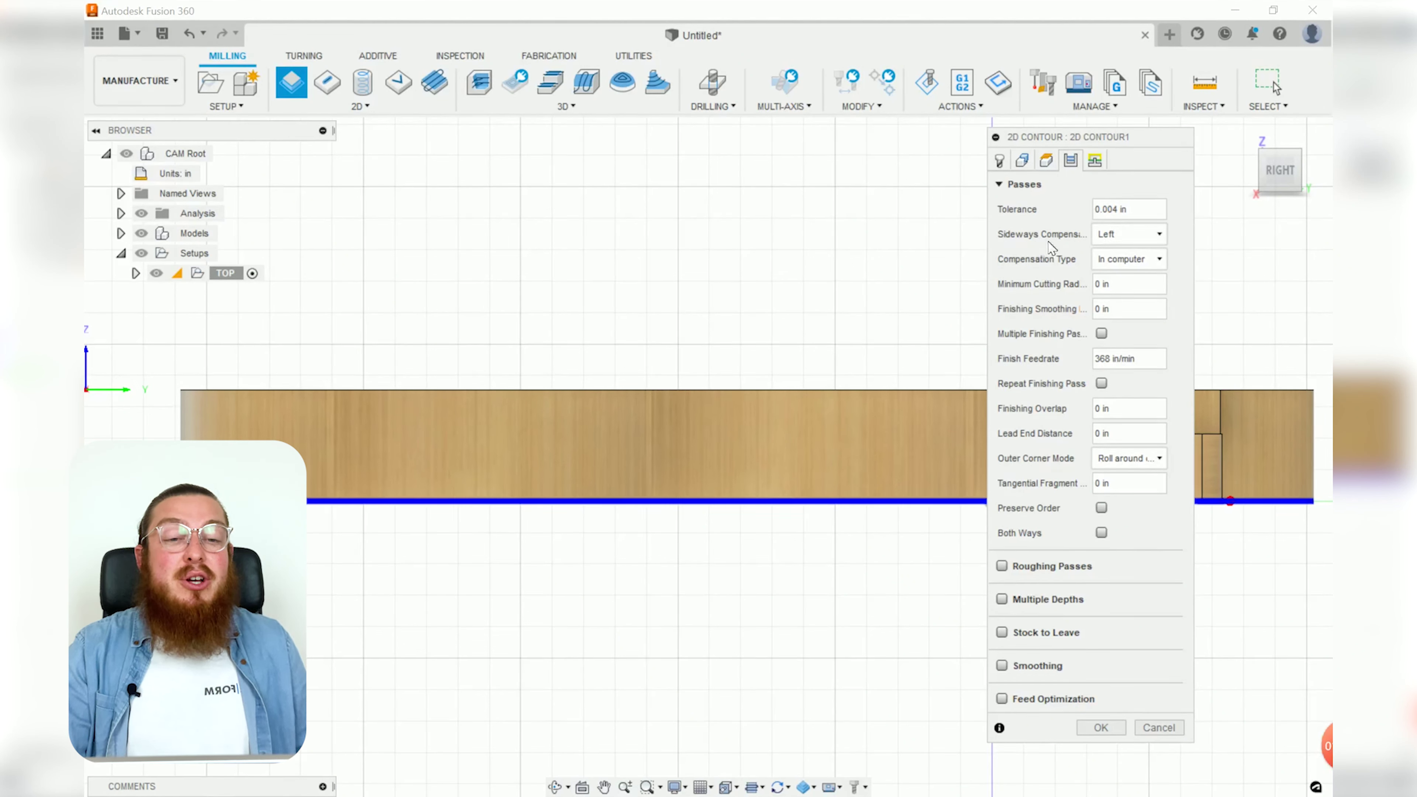
click(1124, 234)
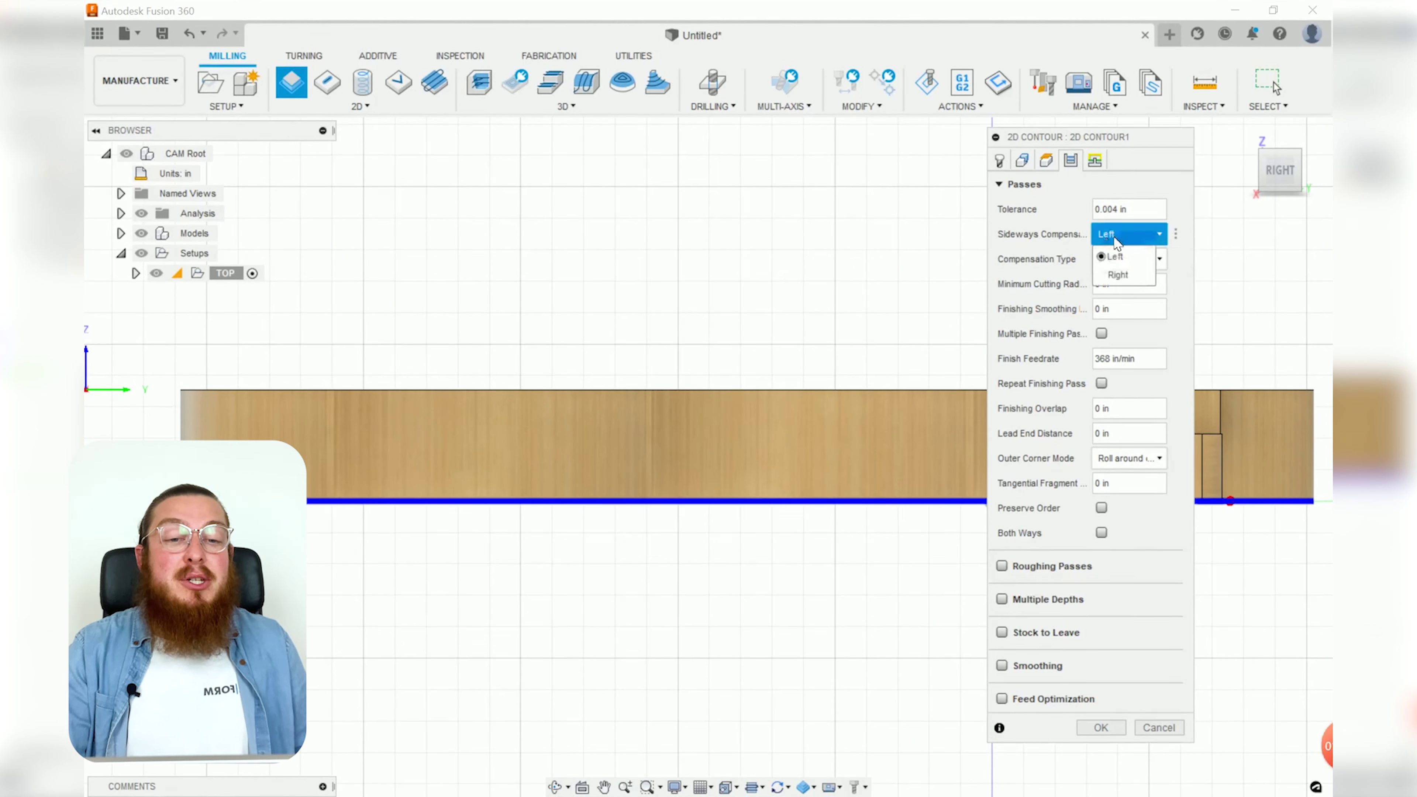
click(1123, 275)
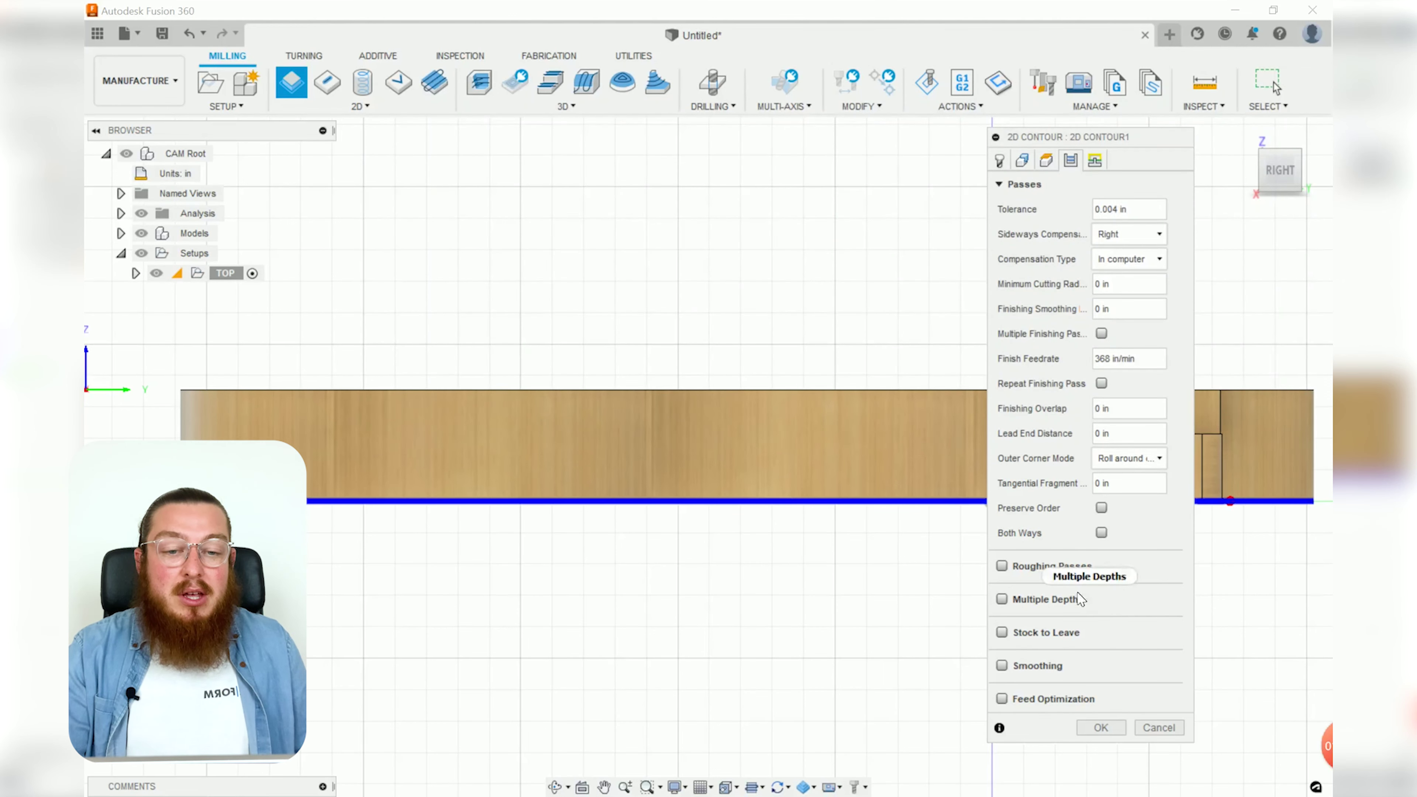
Enable multiple depths on the 2D contour with a maximum roughing stepdown of 0.25 in.
click(1011, 600)
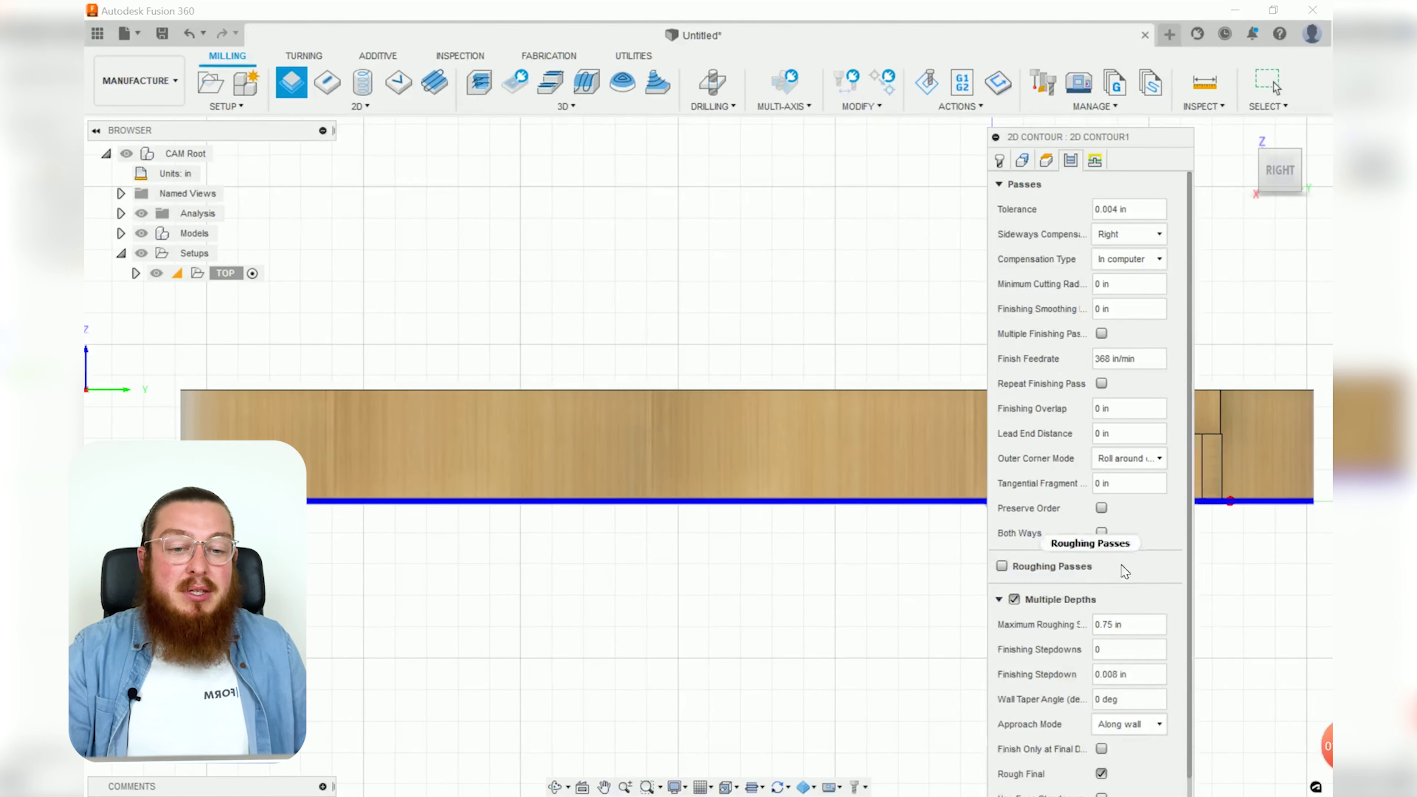
scroll(1148, 565, down, 2)
scroll(1164, 482, down, 1)
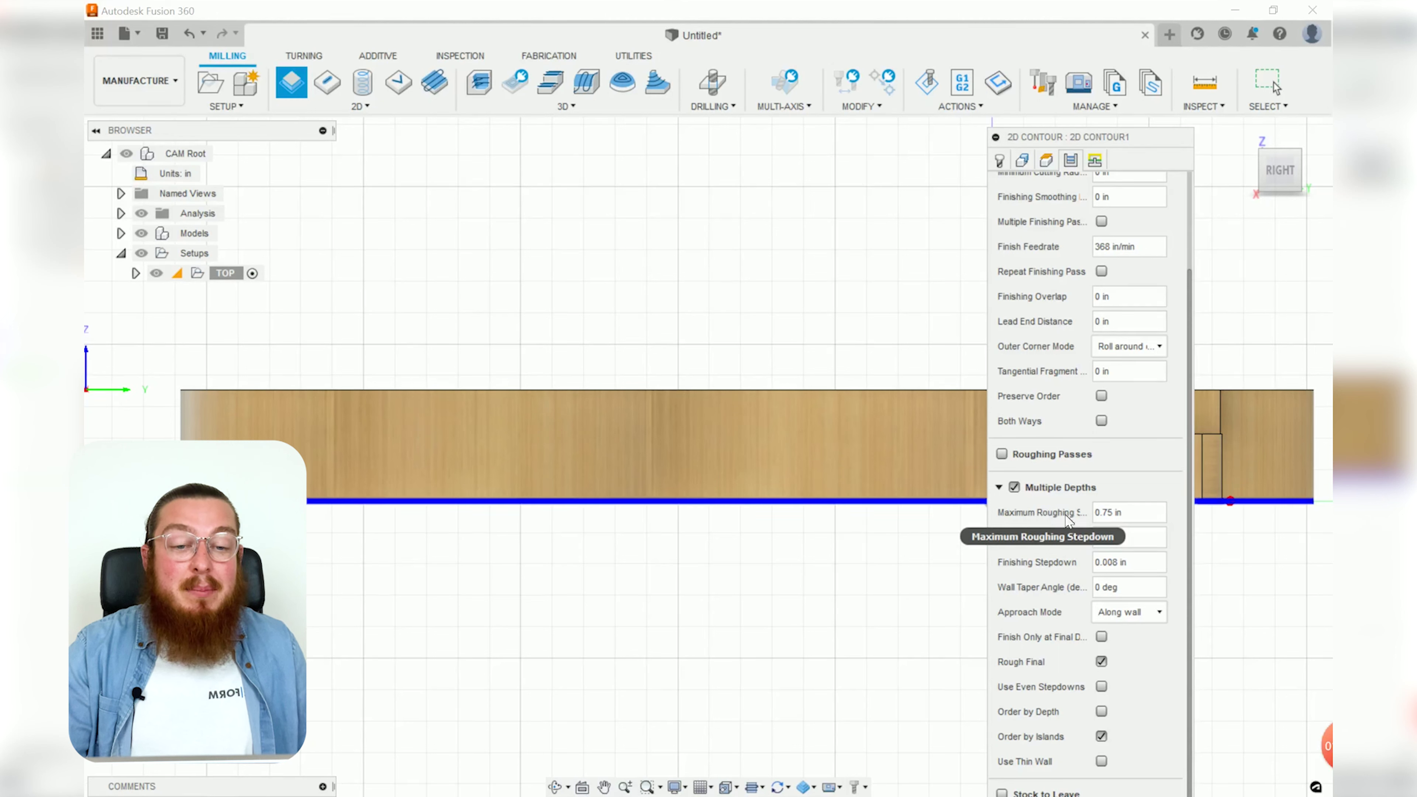
key(BackSpace)
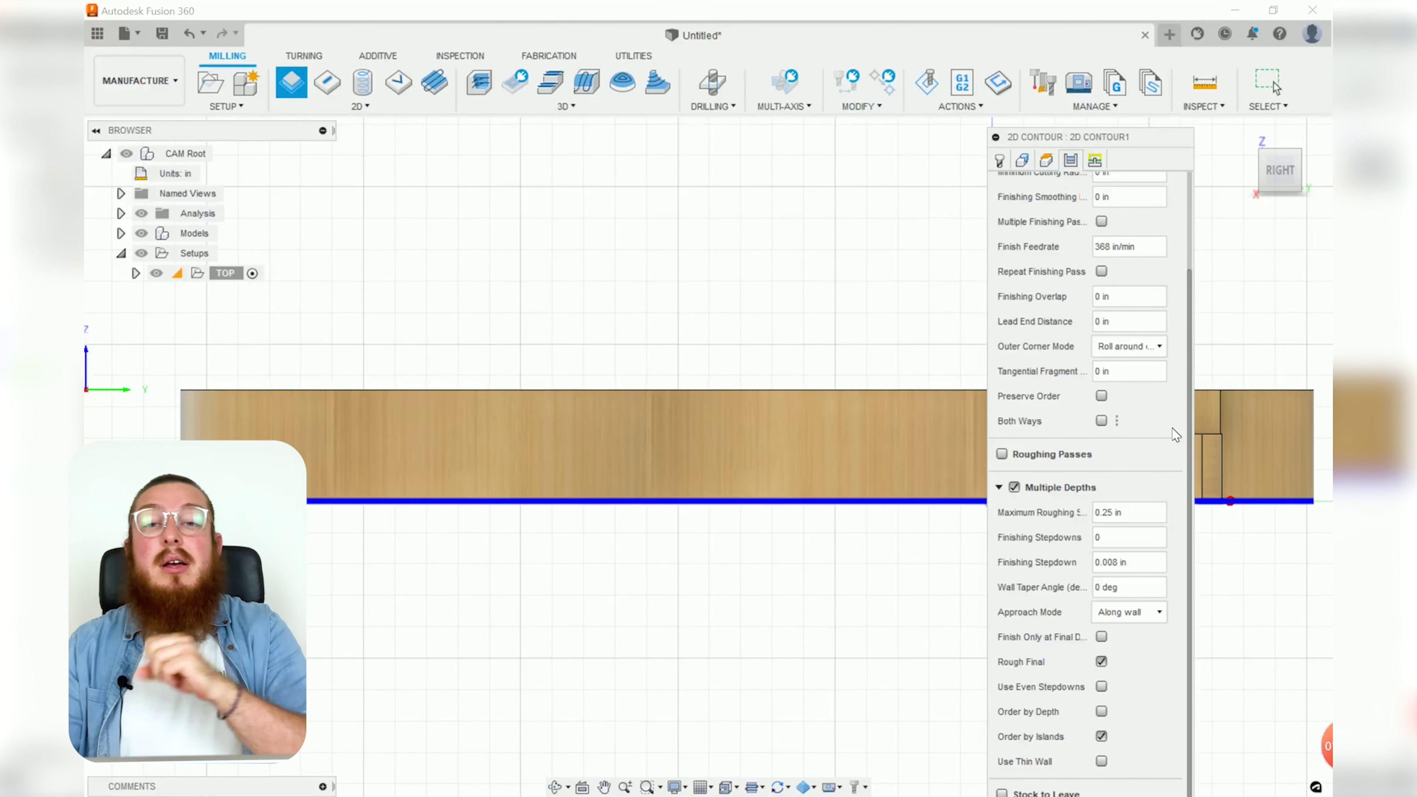
Enable ramp entry on the 2D contour and generate its toolpath around the guitar body.
click(1095, 162)
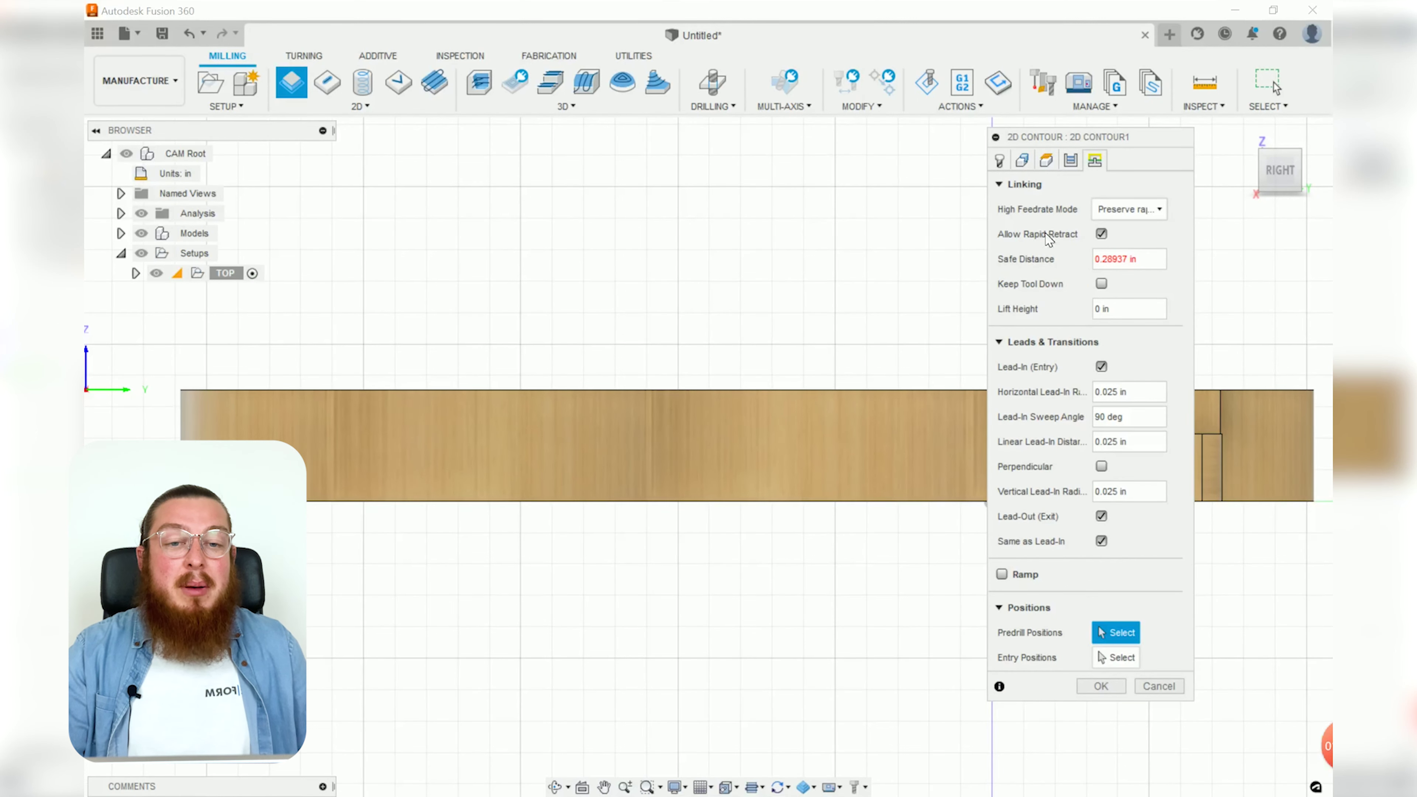
click(1118, 259)
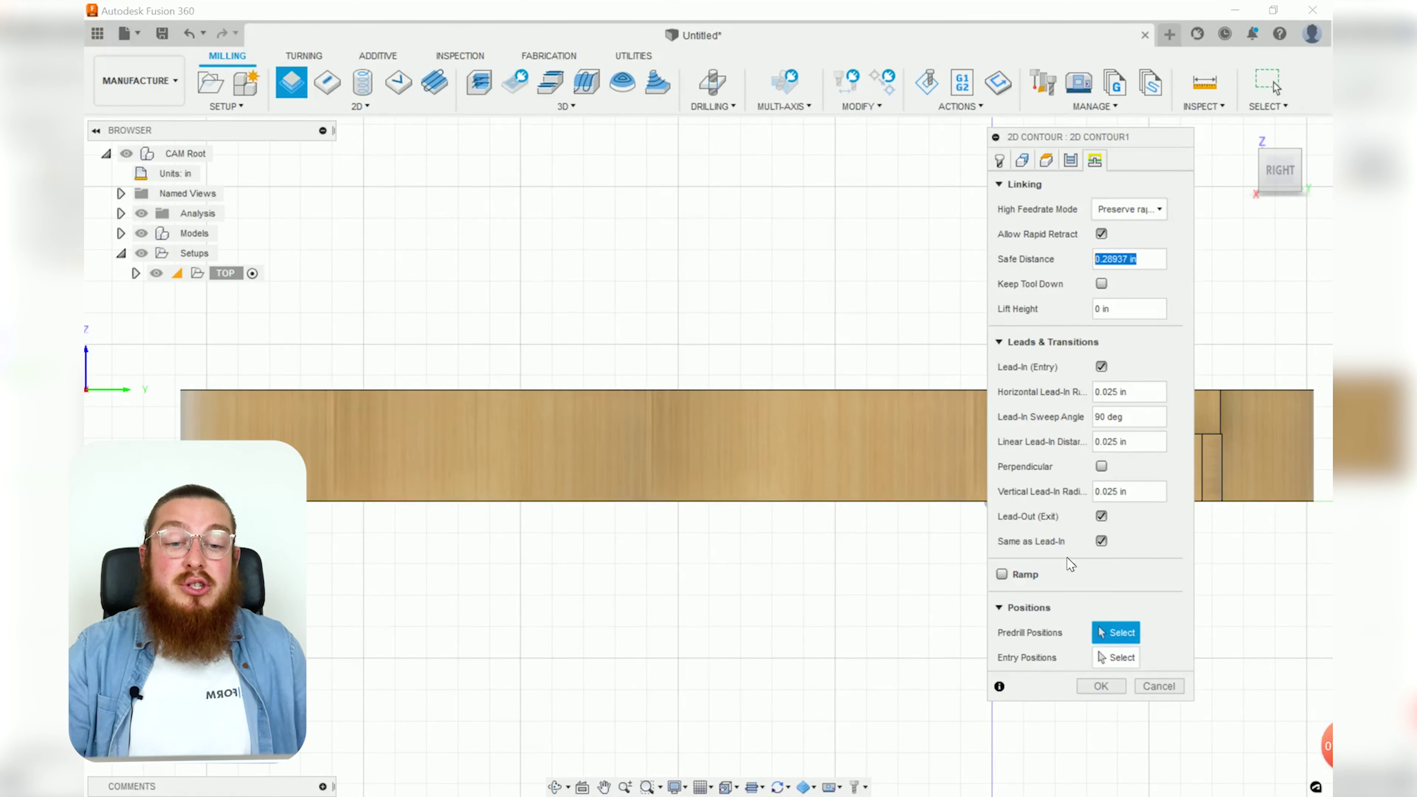
click(1001, 574)
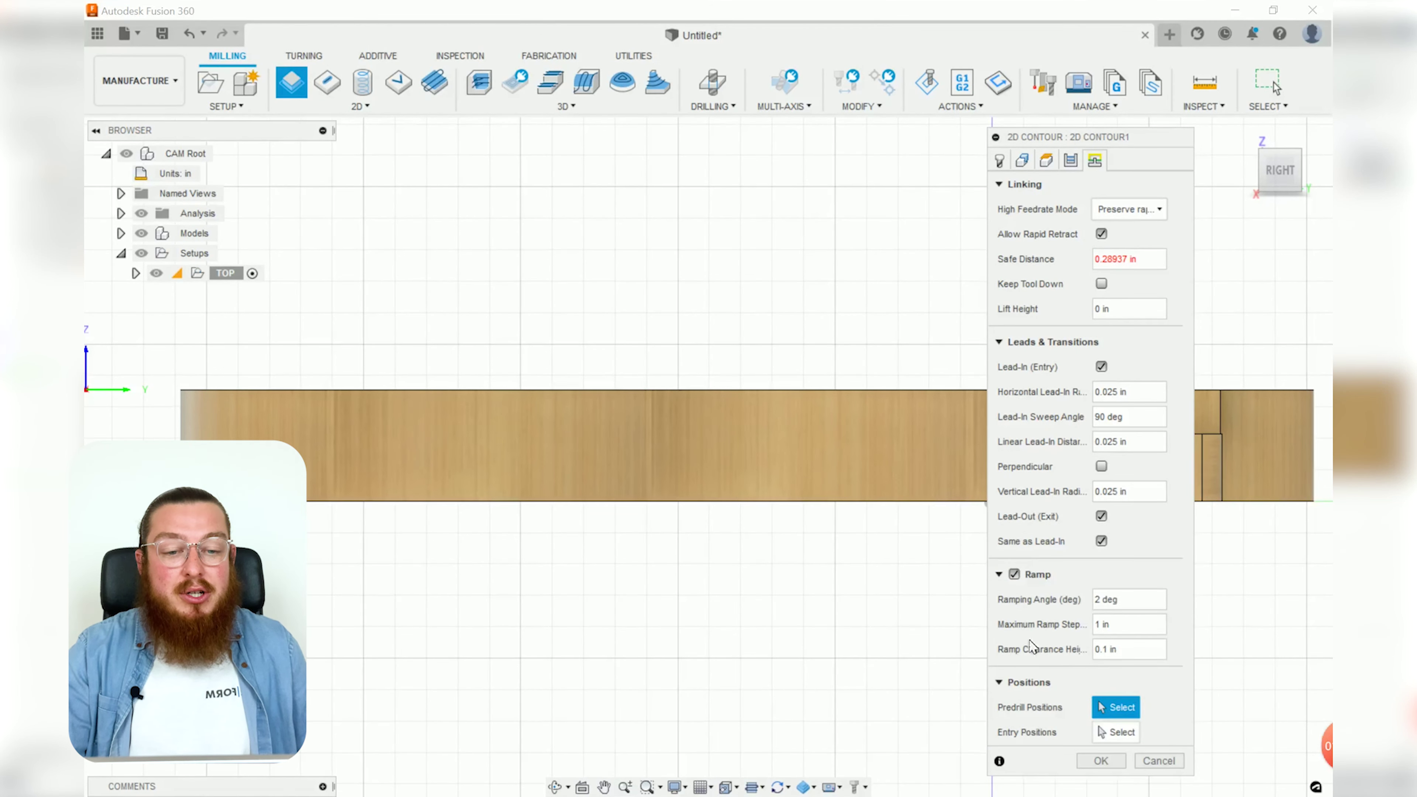
click(1080, 759)
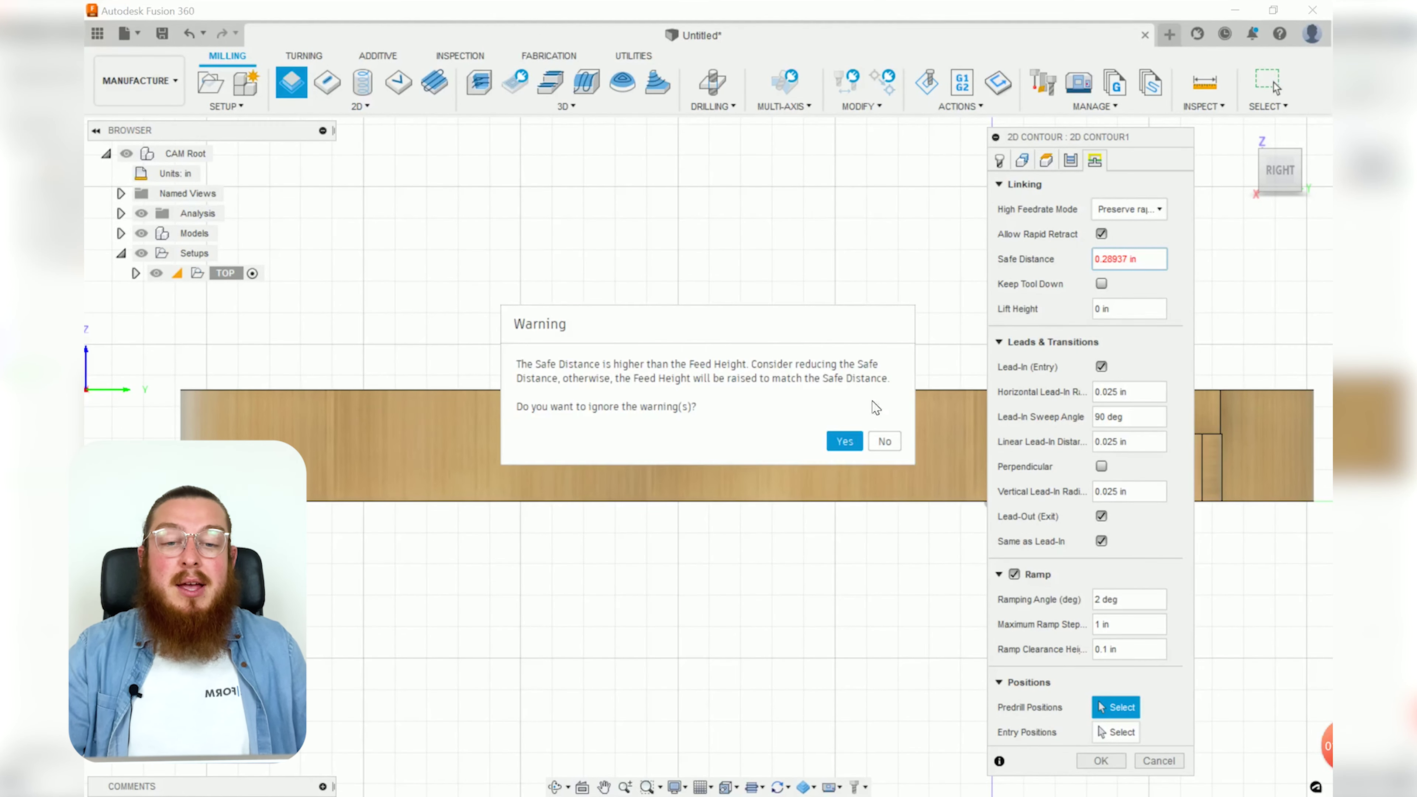
click(849, 442)
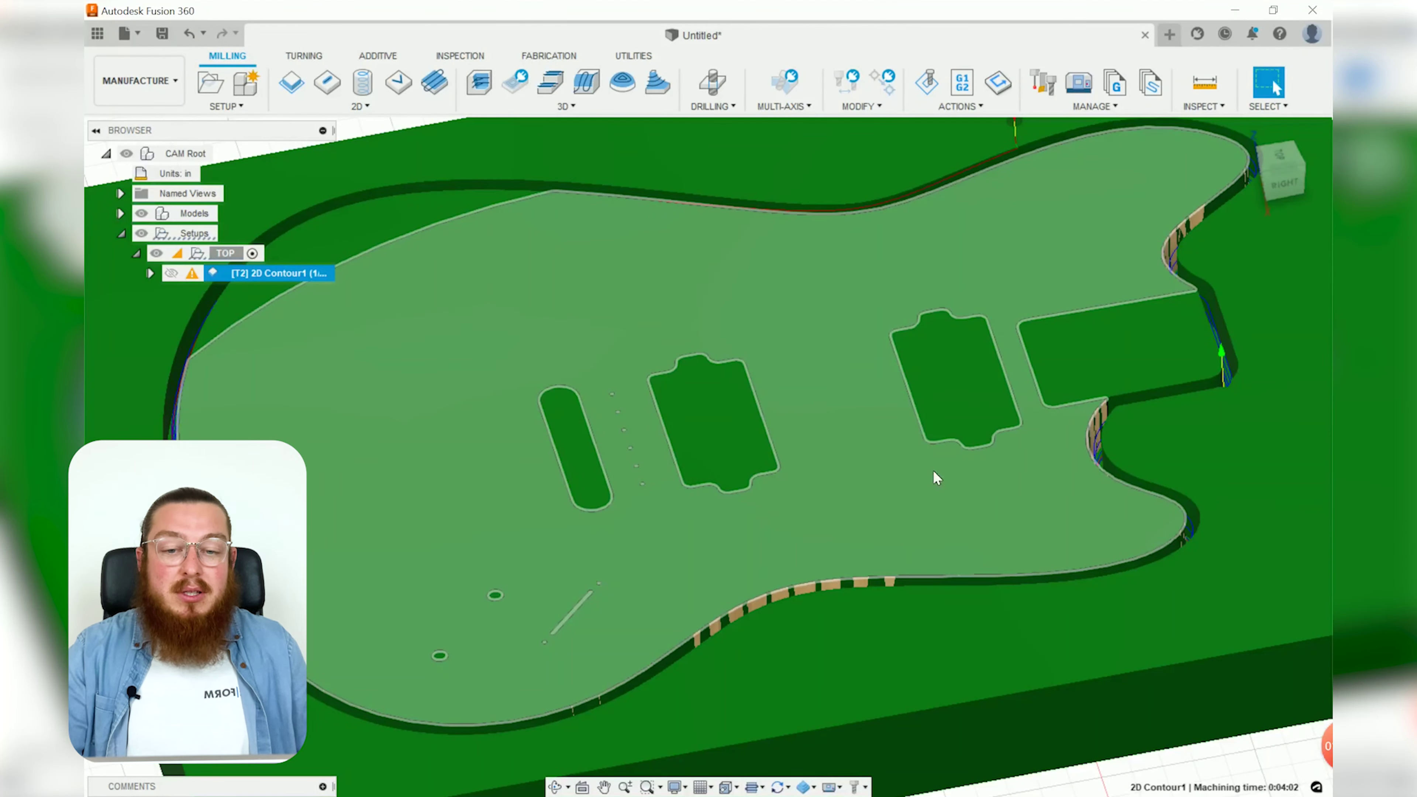
shift+middle_drag(935, 475, 1063, 414)
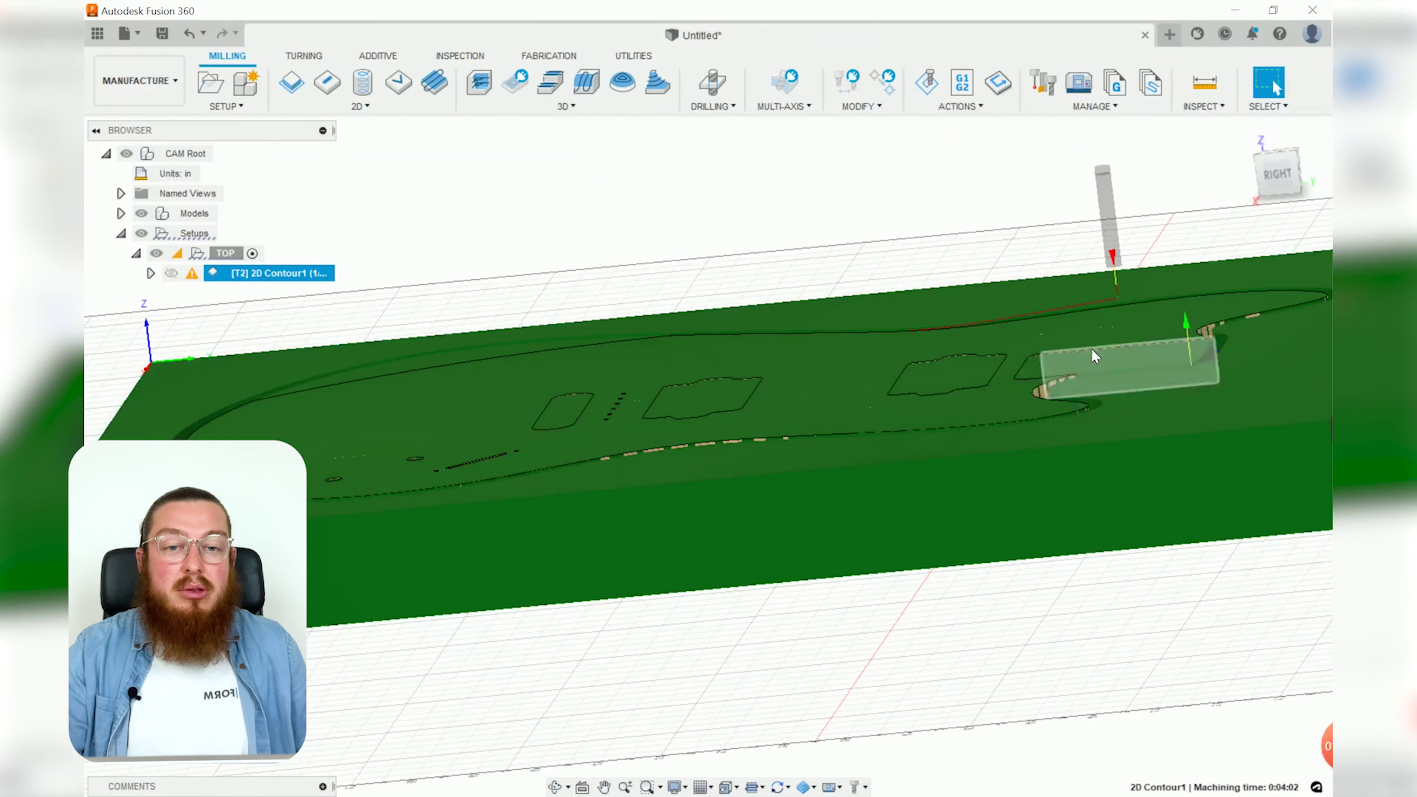
shift+middle_drag(996, 320, 837, 313)
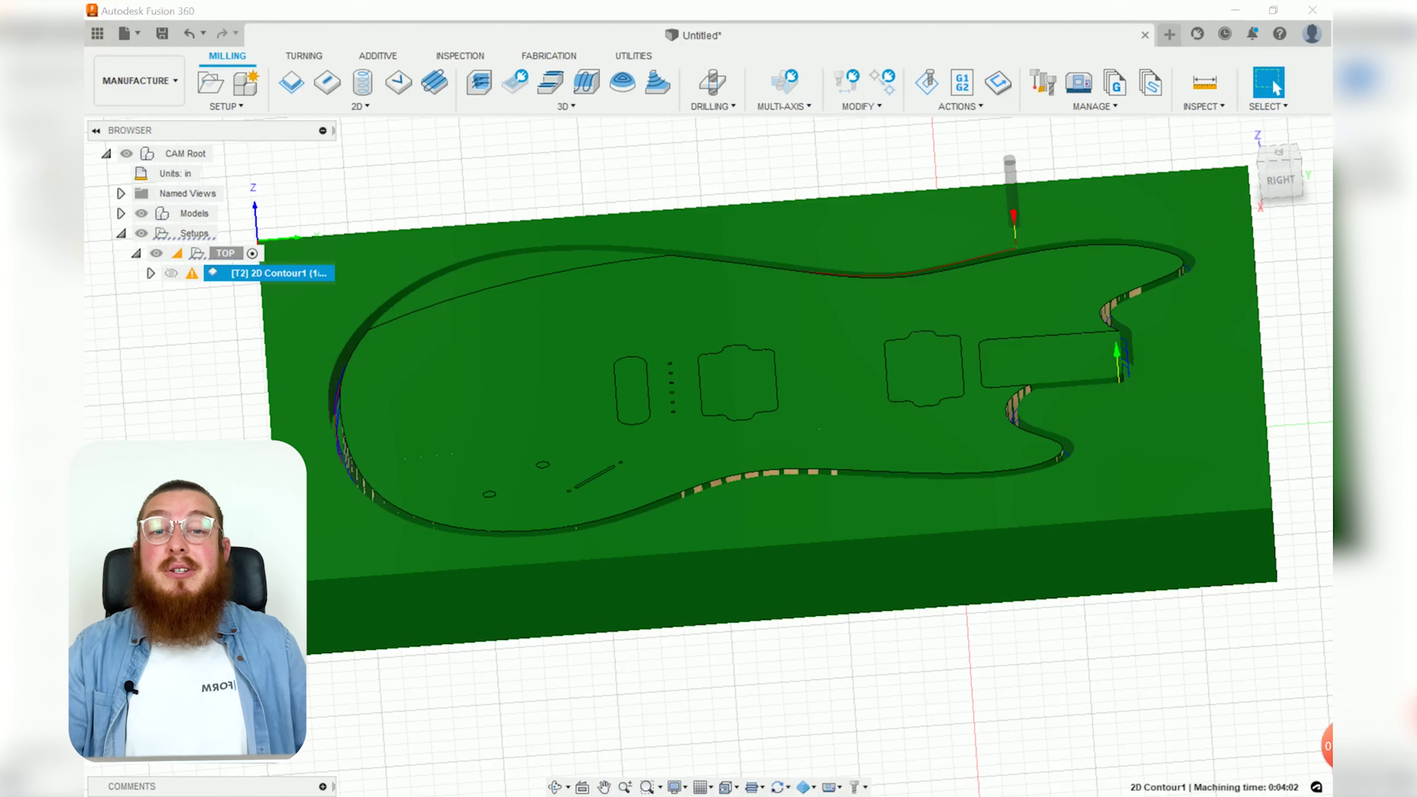
click(824, 672)
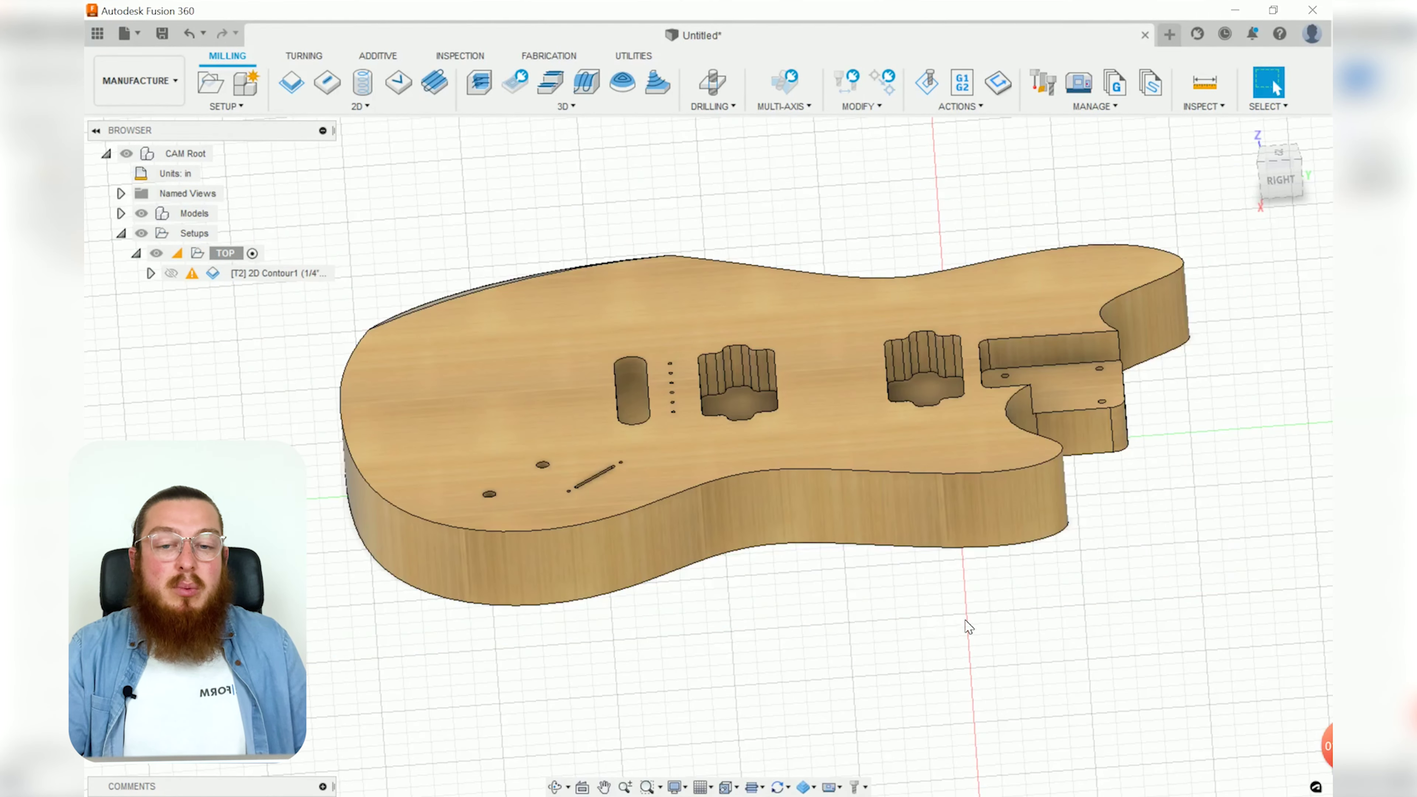
Start a 2D Pocket operation and select the floors of the neck pocket and both pickup cavities as its pockets.
scroll(959, 653, up, 10)
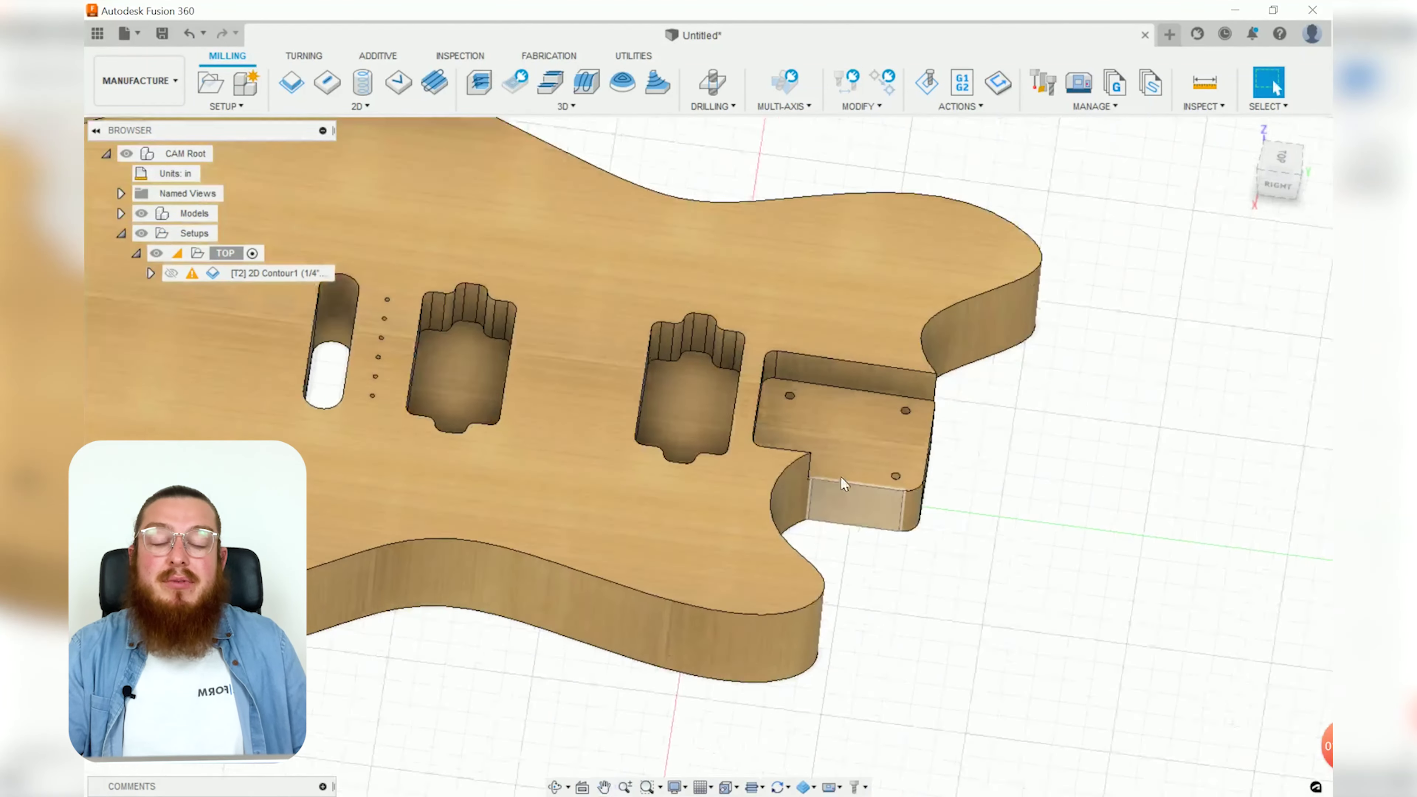
scroll(843, 484, up, 2)
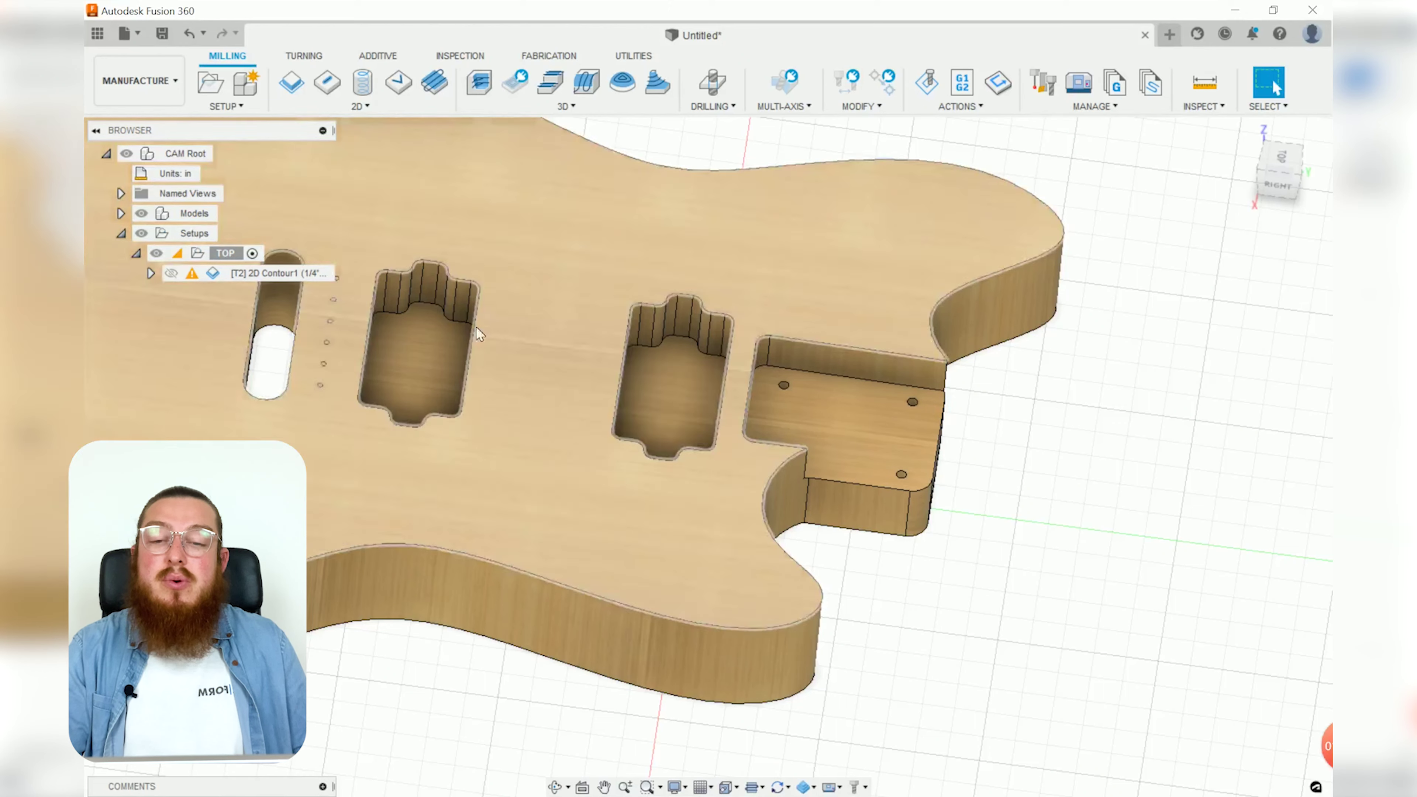
middle_drag(648, 405, 803, 448)
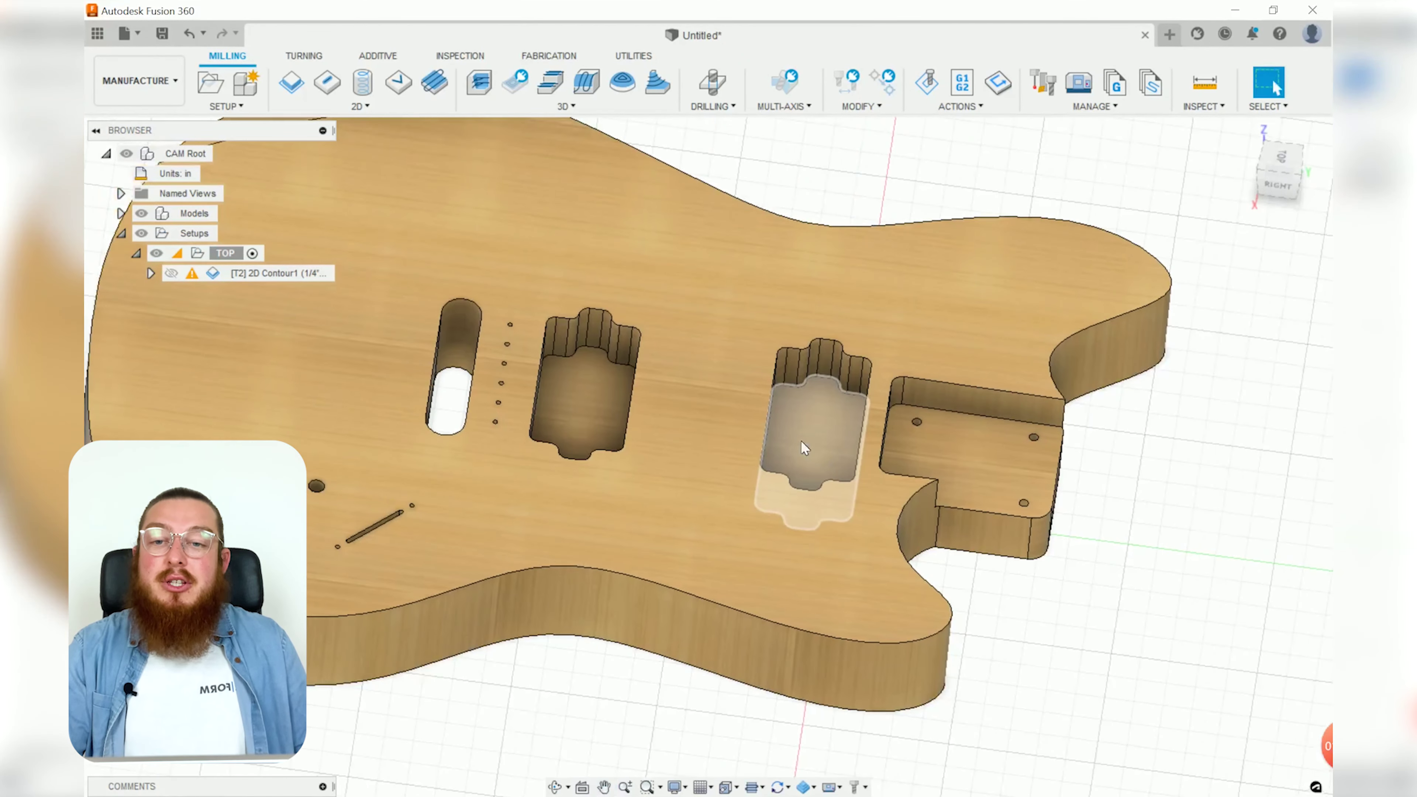
click(332, 107)
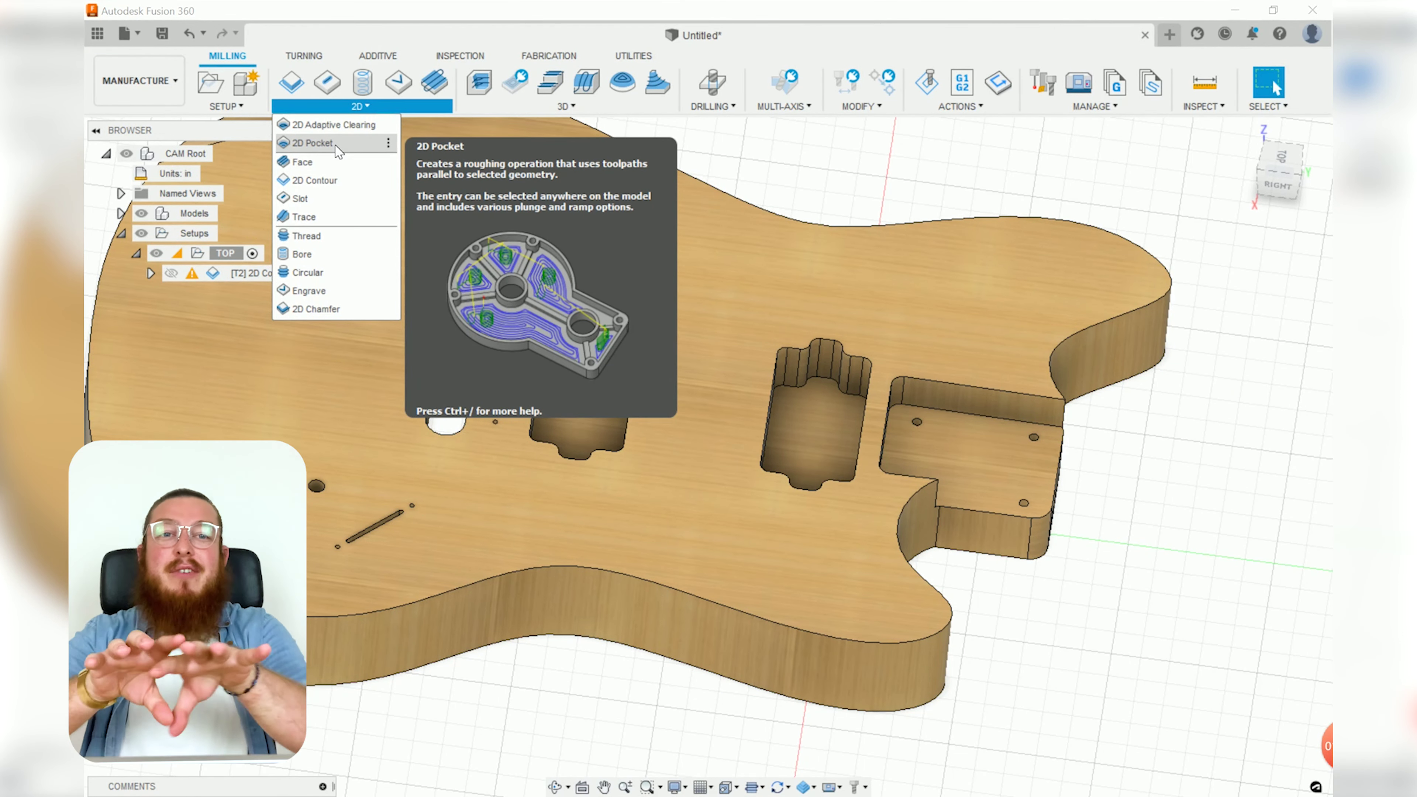
key(Escape)
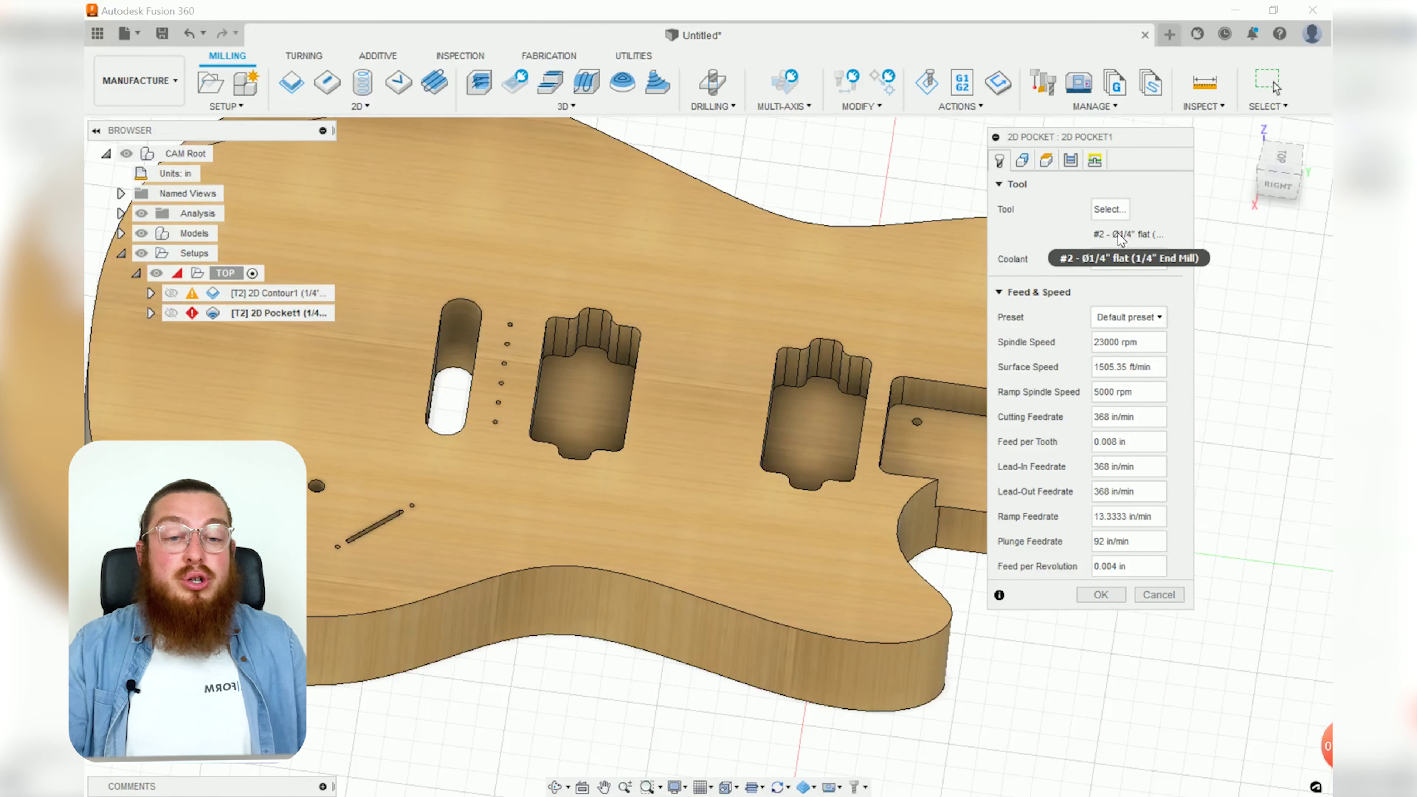
click(1023, 162)
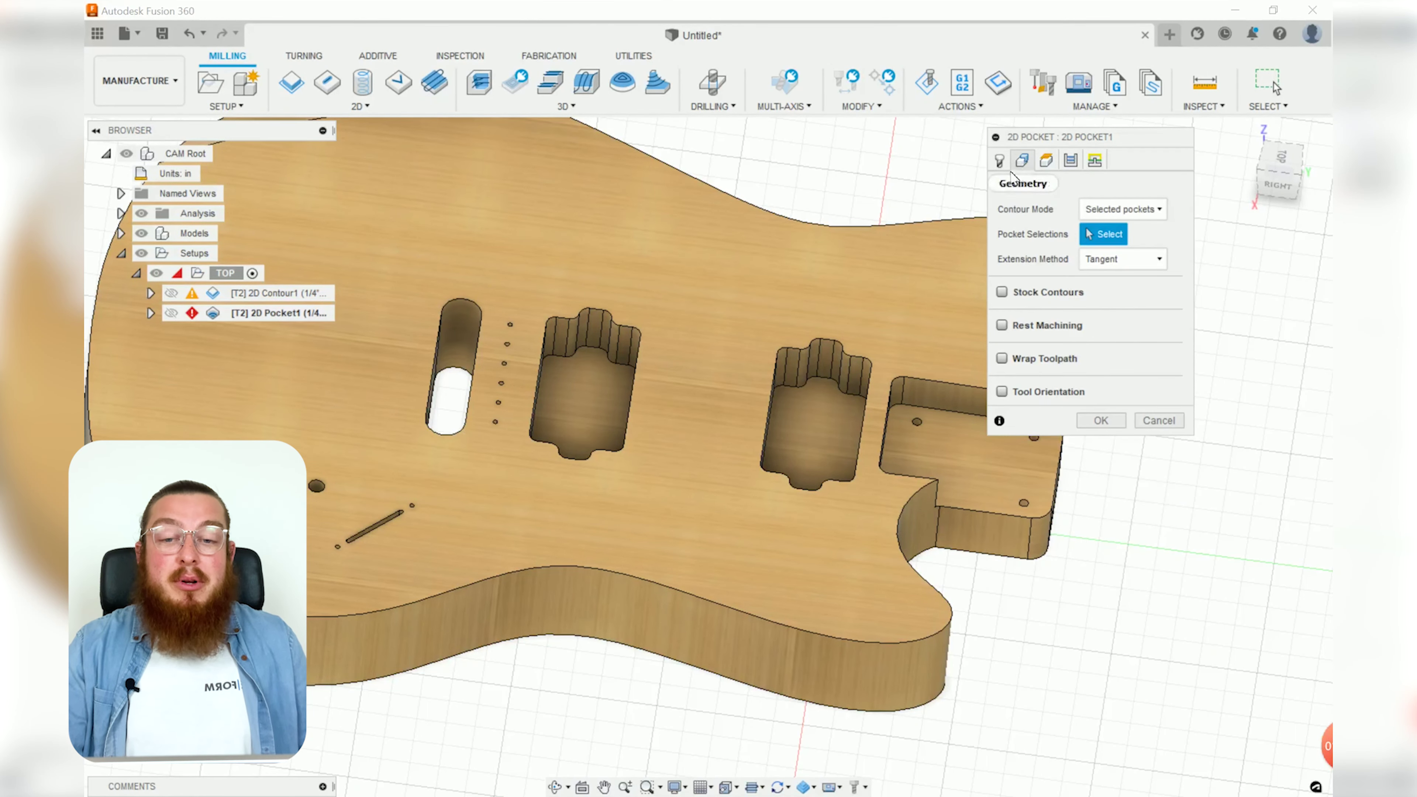
middle_drag(972, 469, 1028, 516)
click(843, 464)
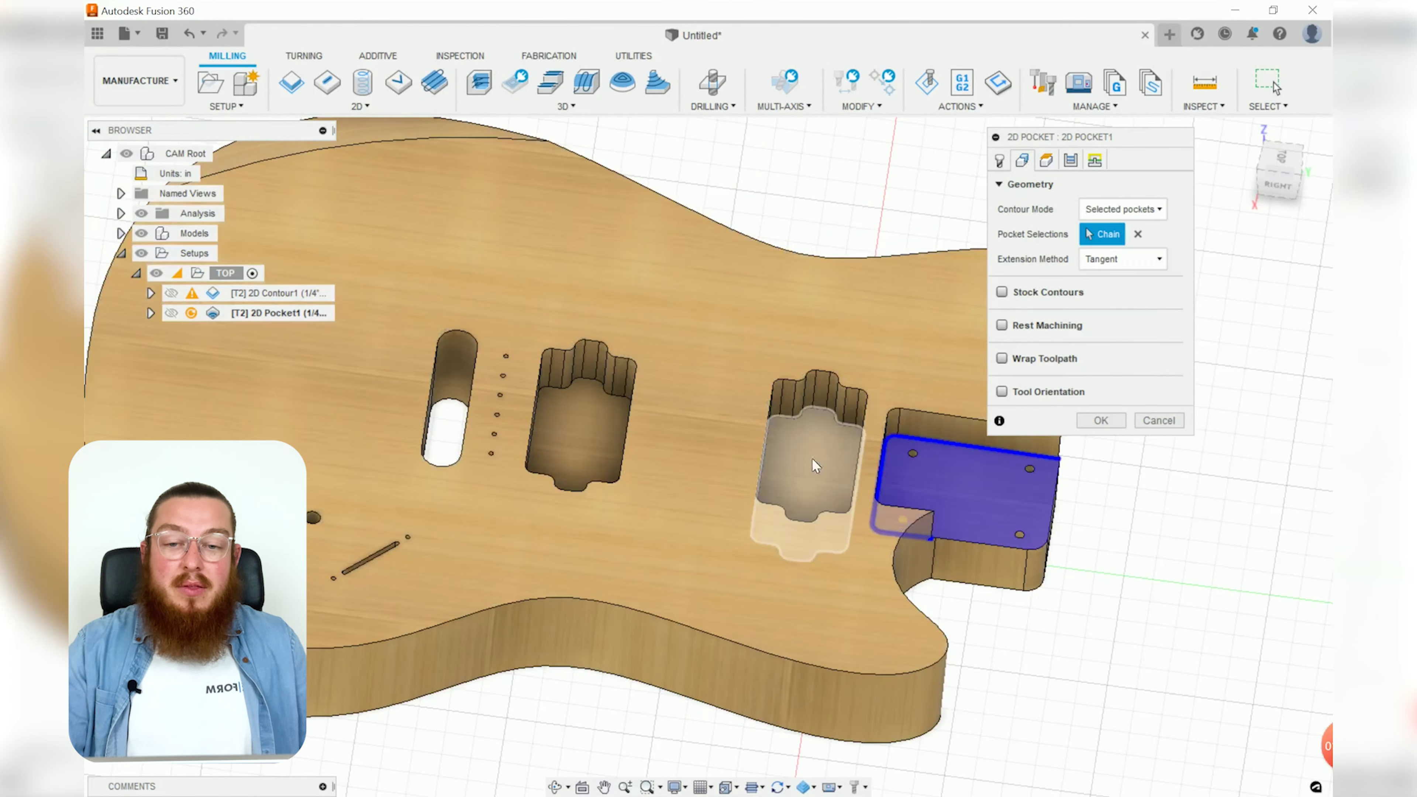
click(810, 459)
click(584, 423)
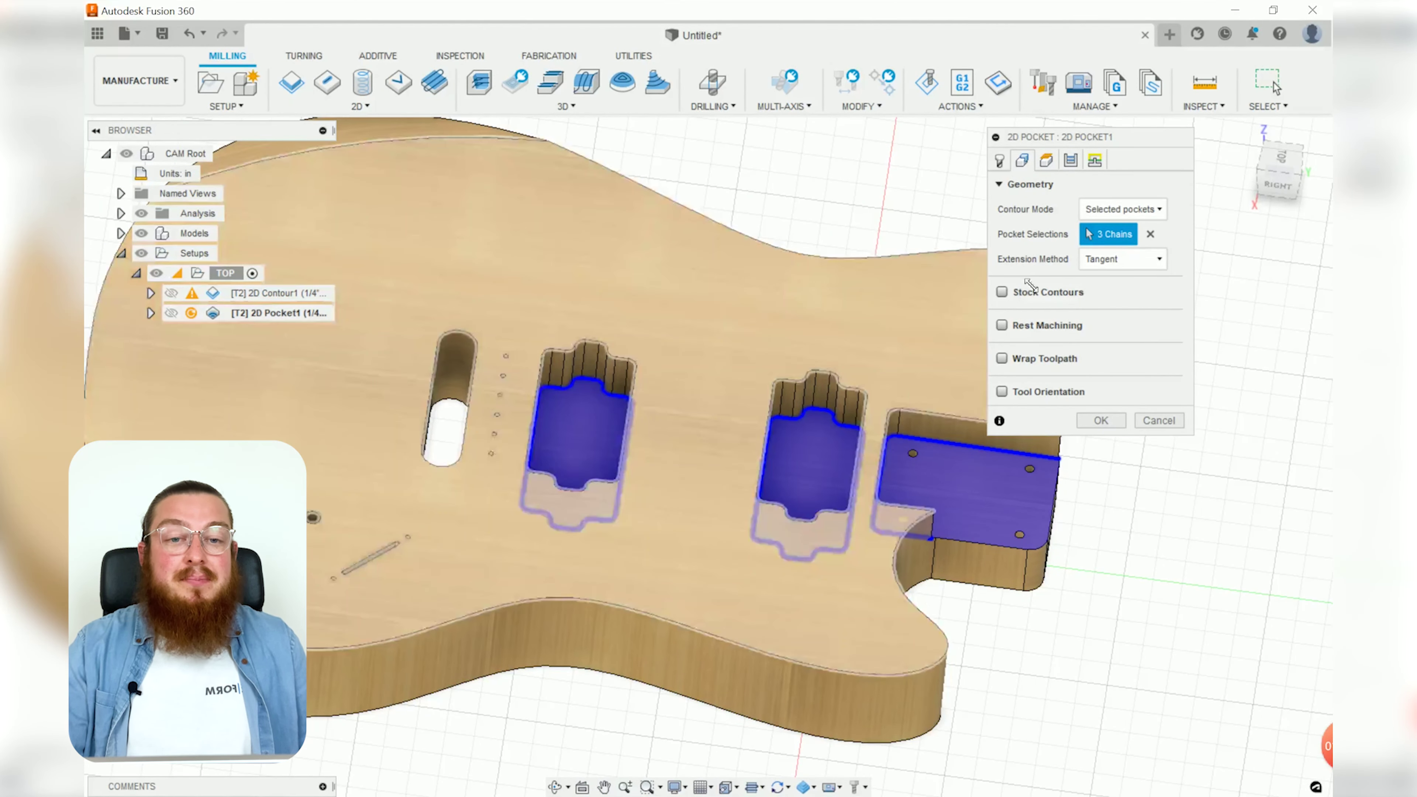
Set the pocket's sideways compensation to Right and enable multiple depths with a maximum roughing stepdown of 0.25 in.
click(1053, 166)
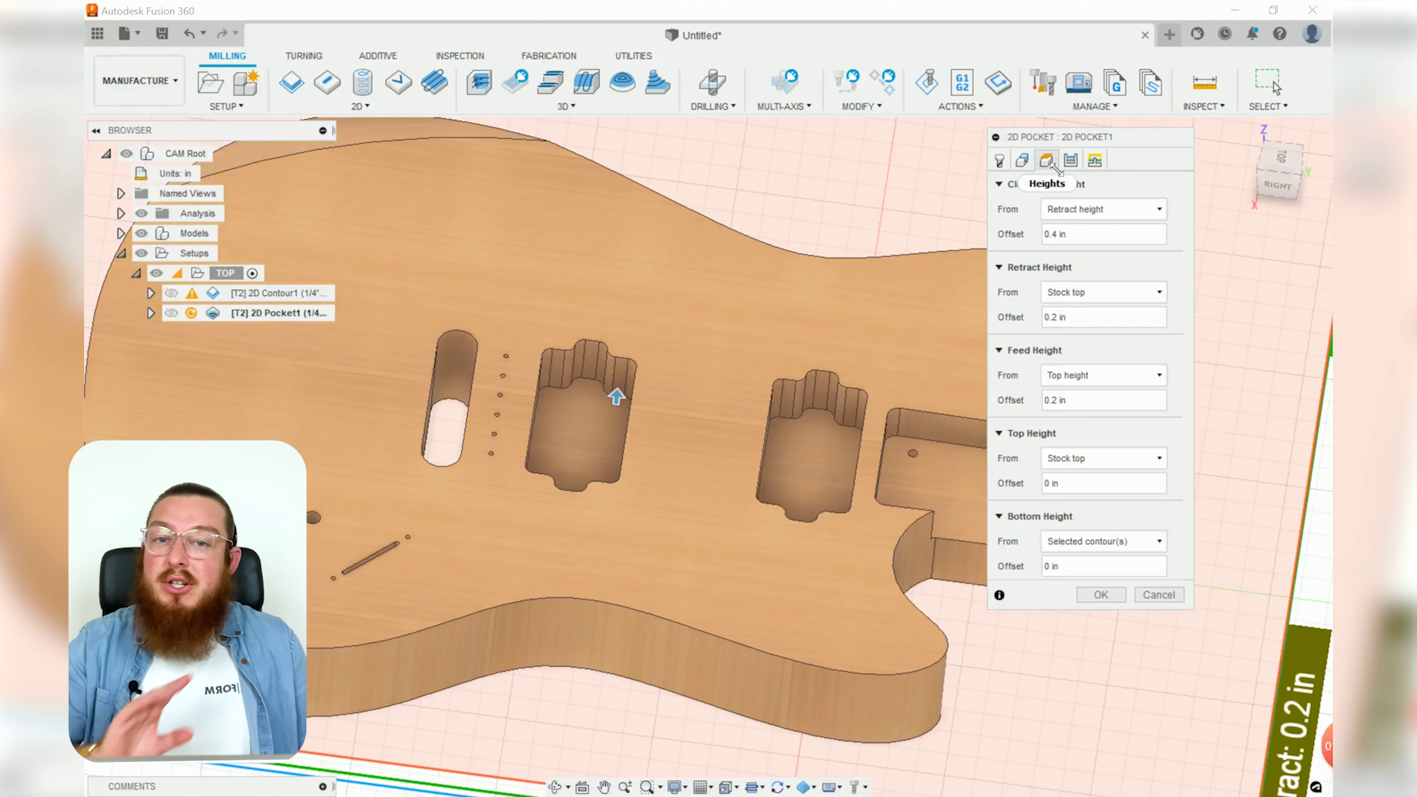
click(1071, 163)
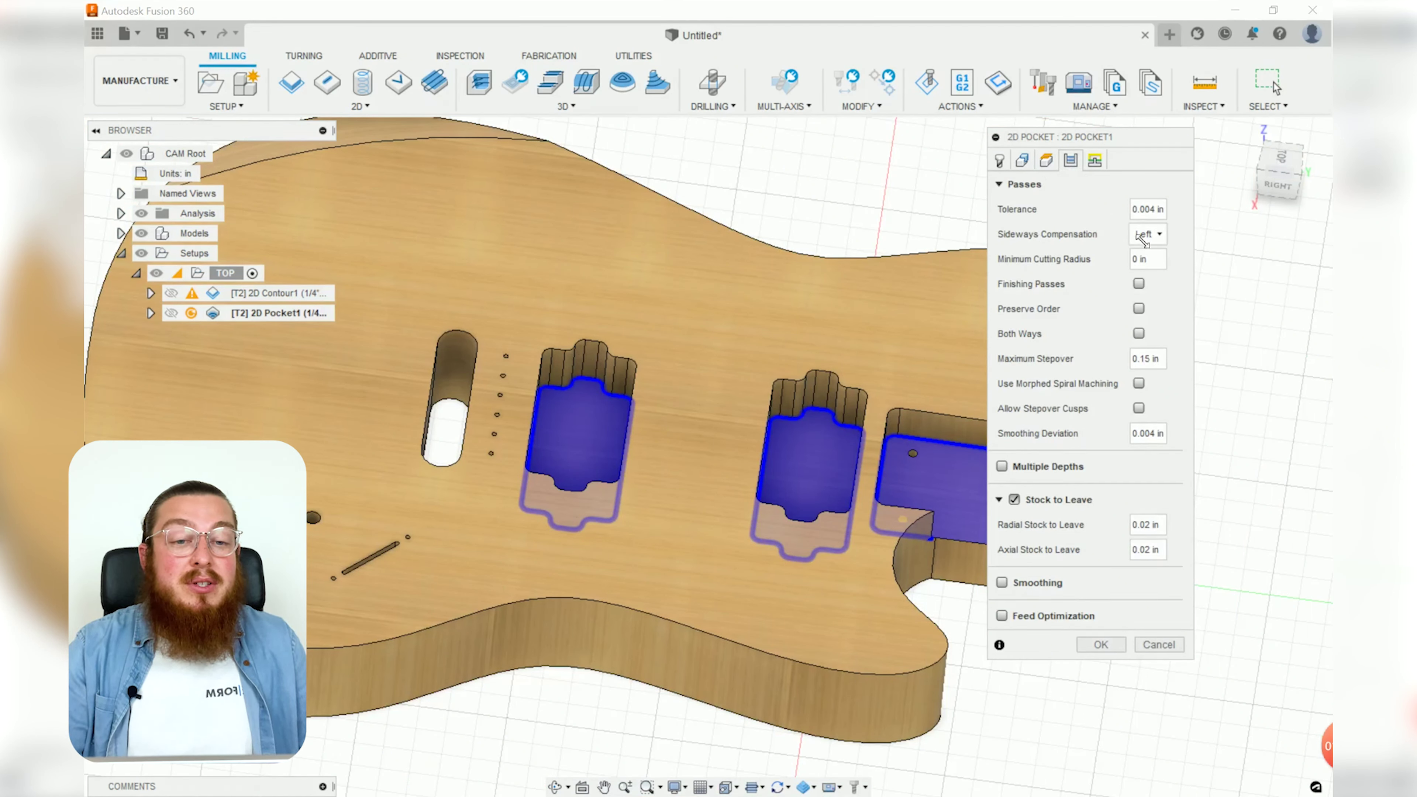
click(1148, 234)
click(1150, 278)
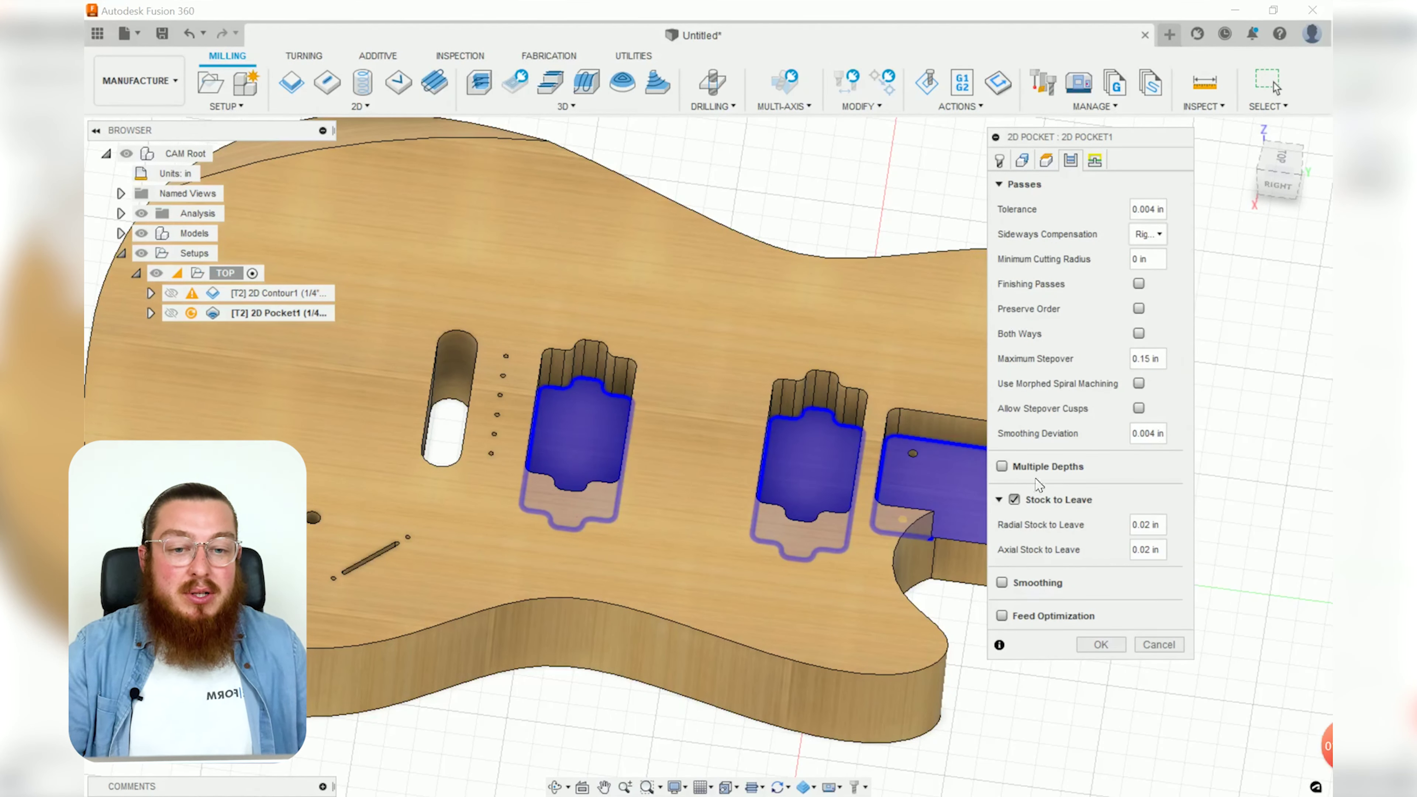
click(1002, 466)
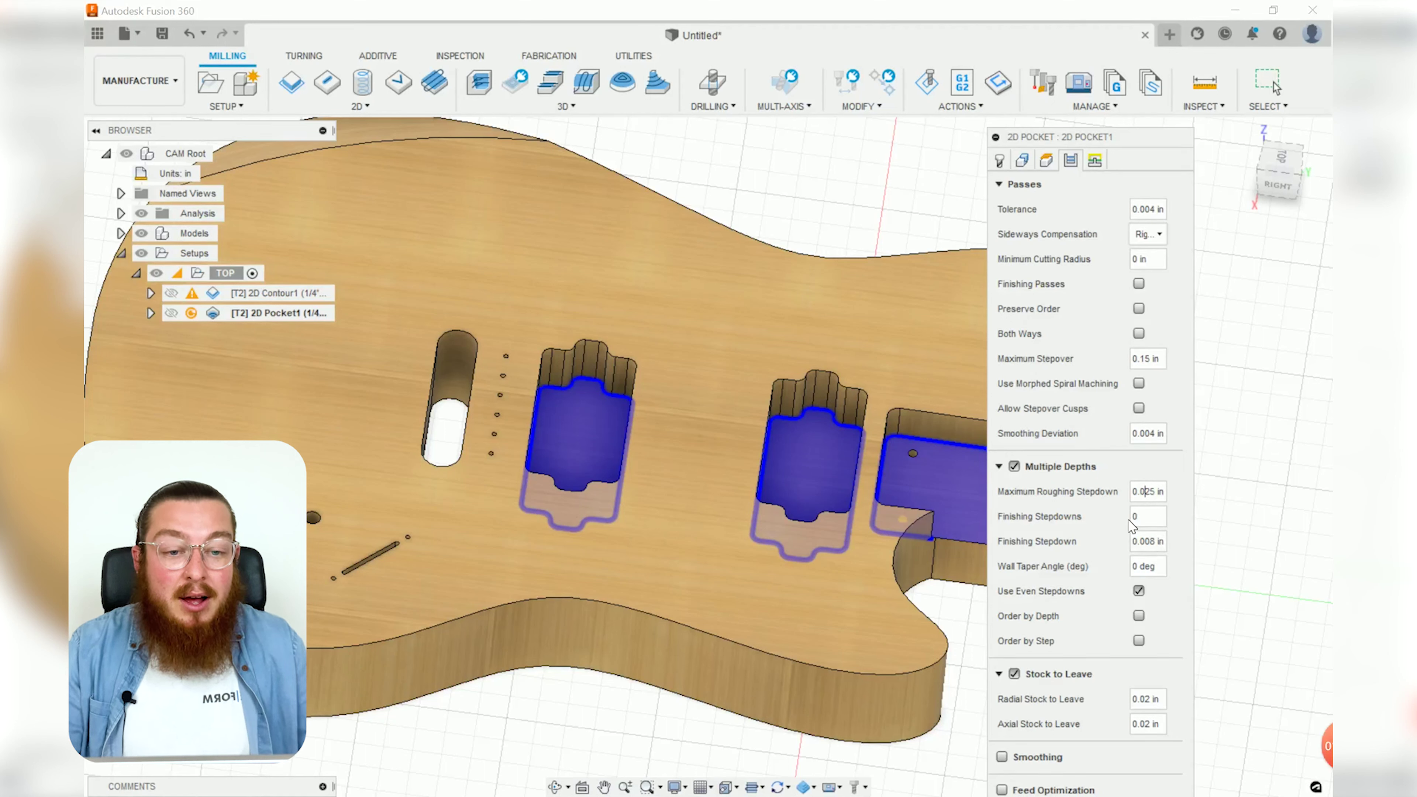
key(BackSpace)
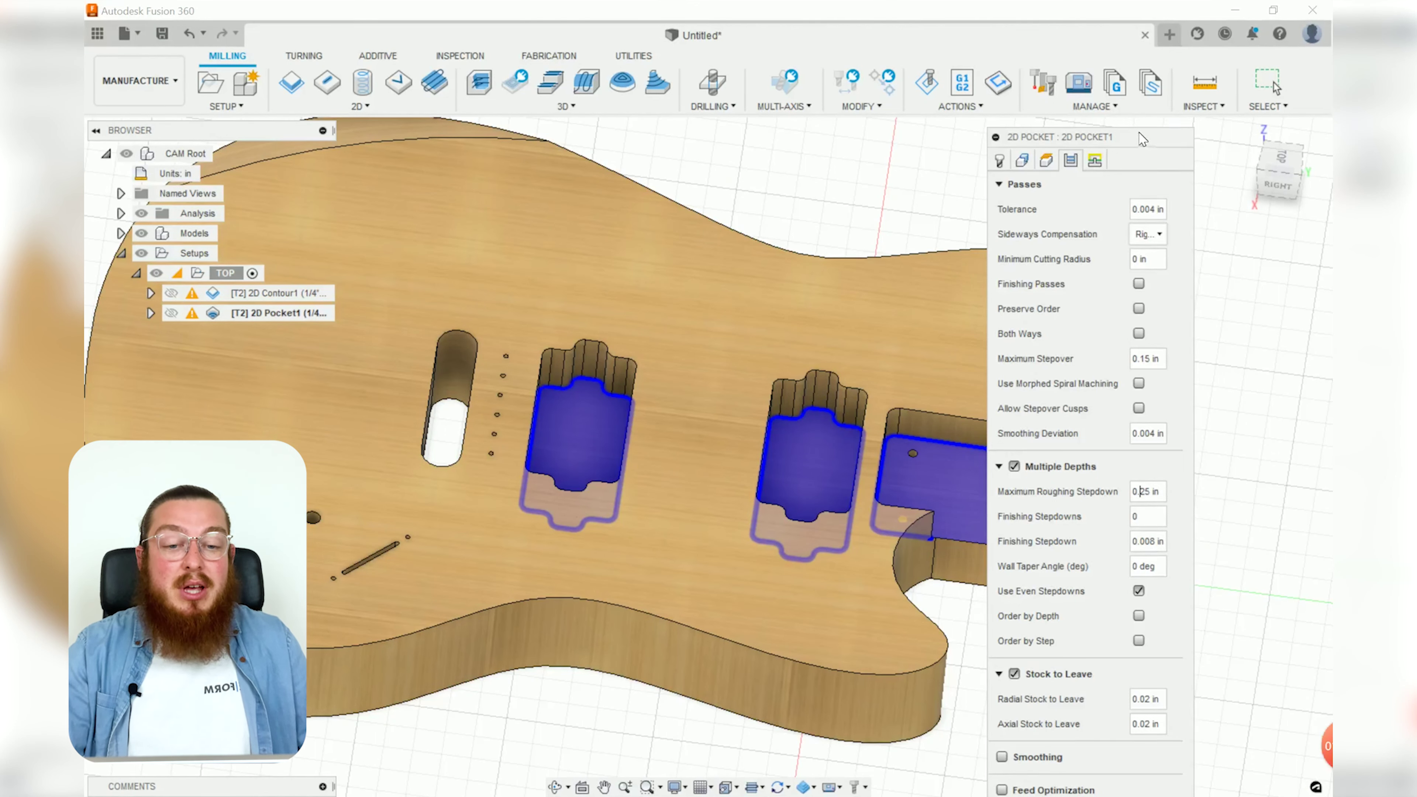
Set the pocket's radial and axial stock to leave to 0 in and generate the pocket toolpath.
drag(1141, 139, 1112, 35)
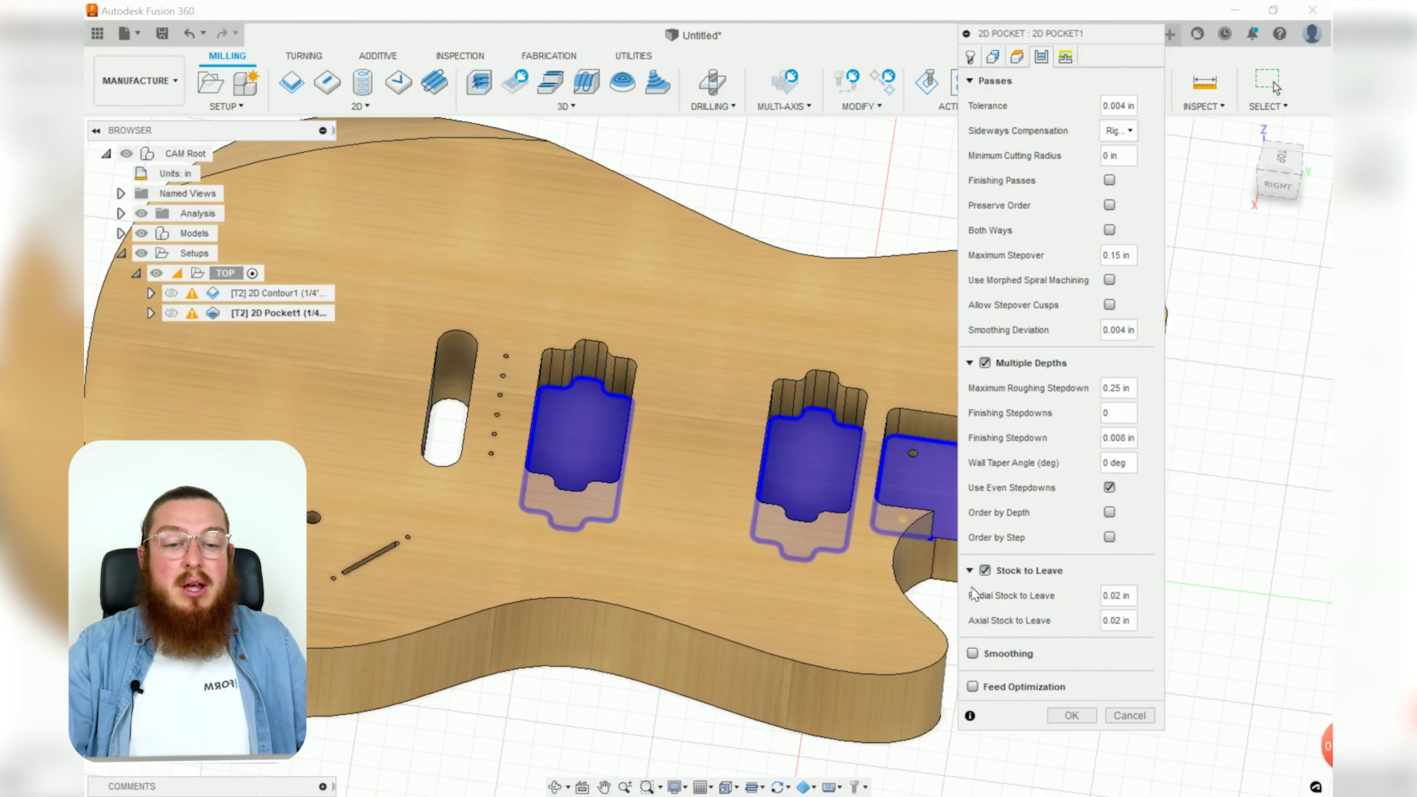
click(1118, 594)
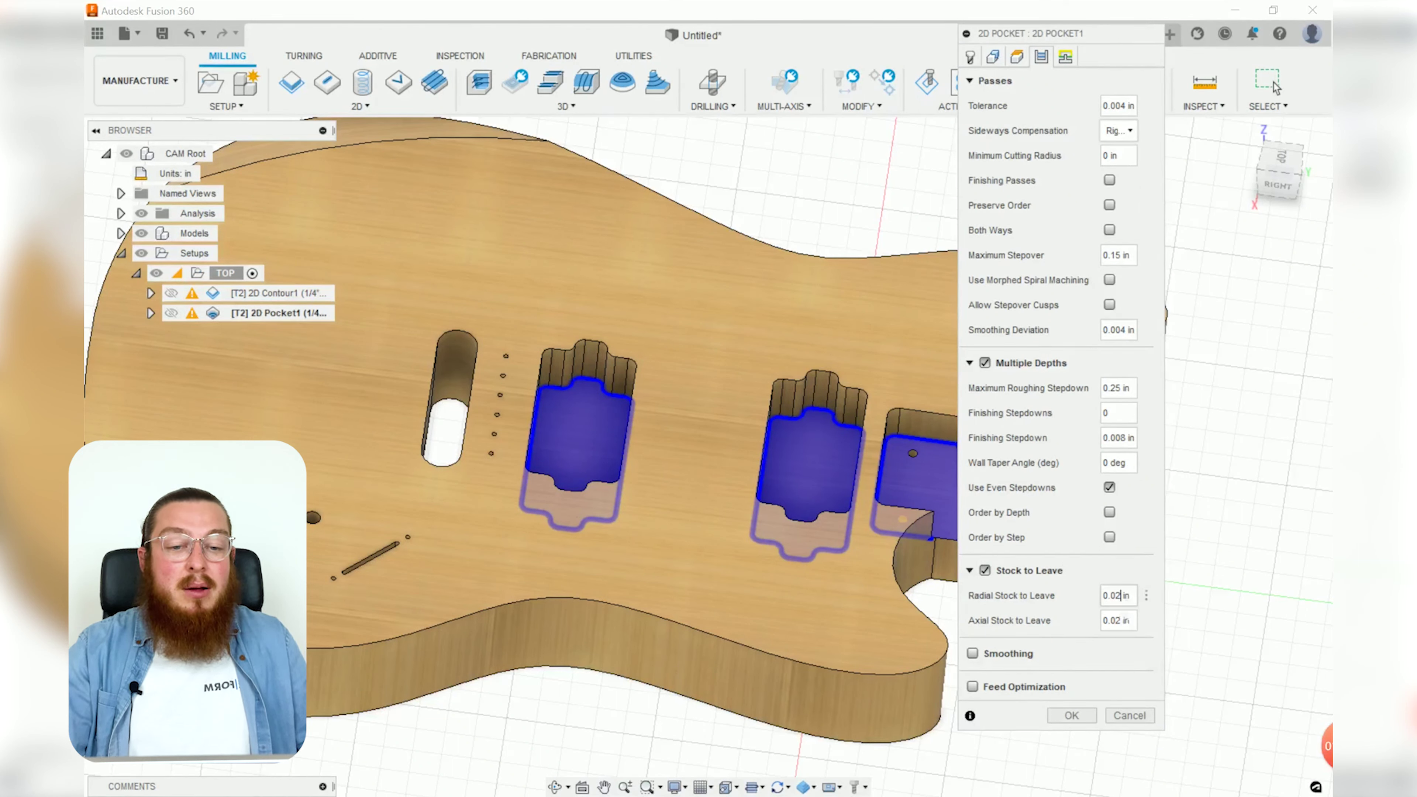
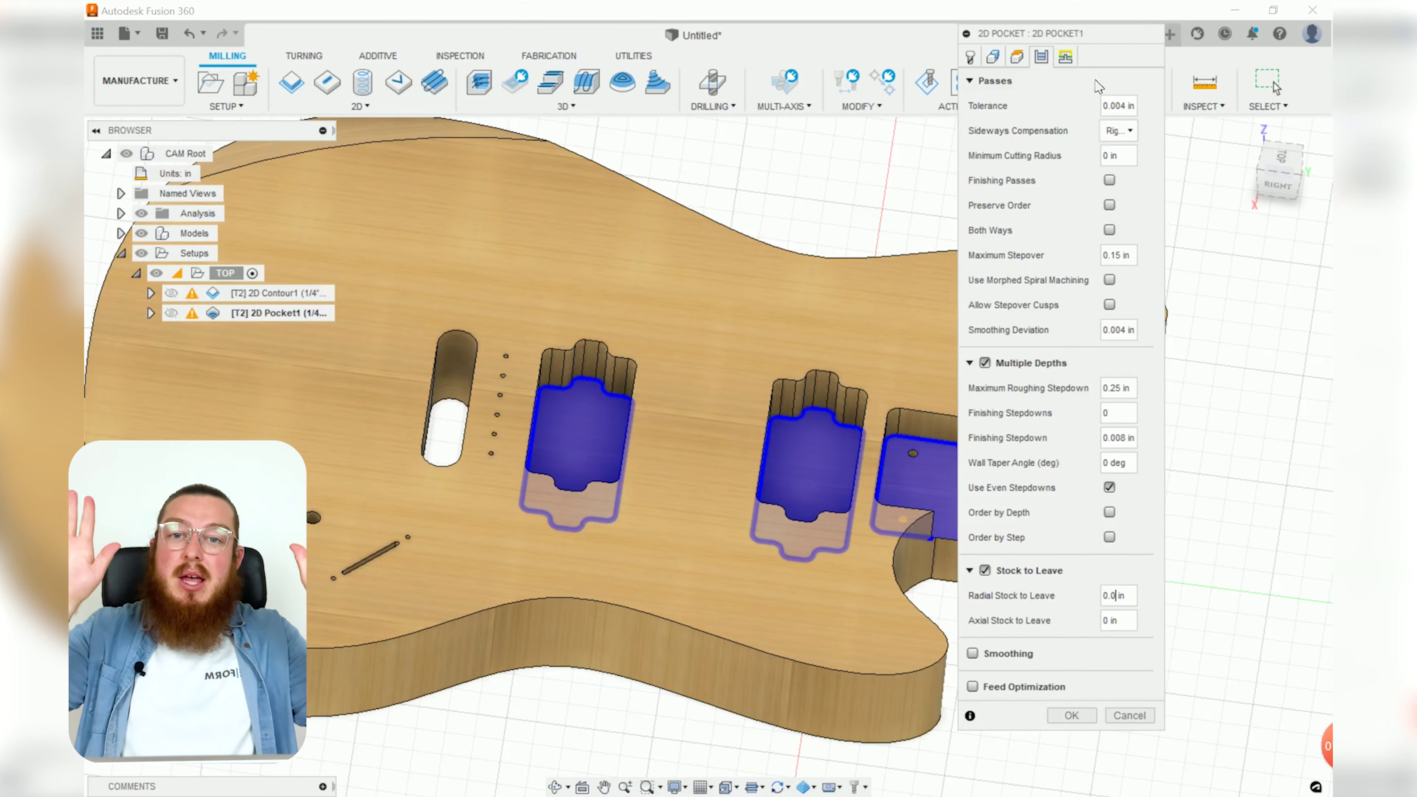
click(1066, 56)
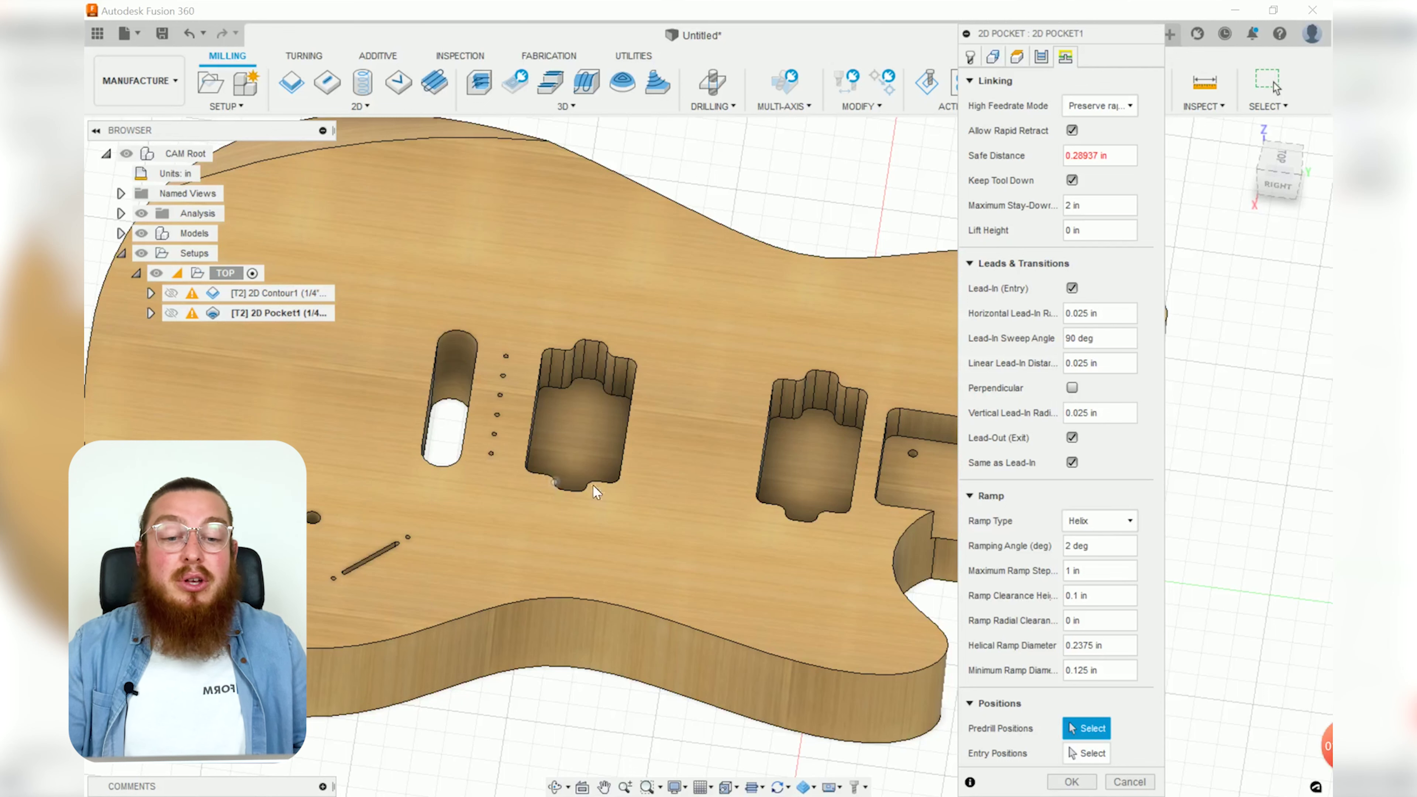
click(1063, 782)
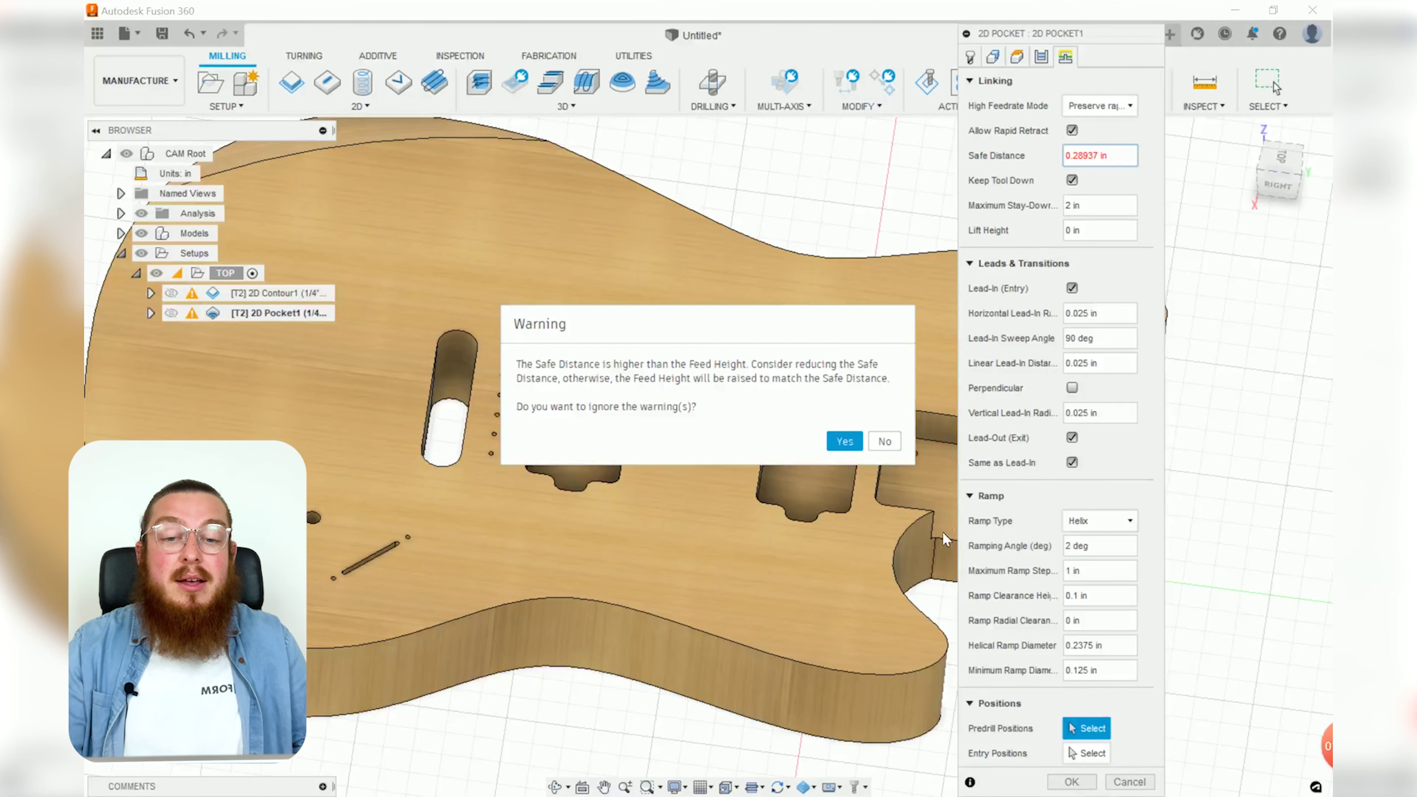
click(851, 433)
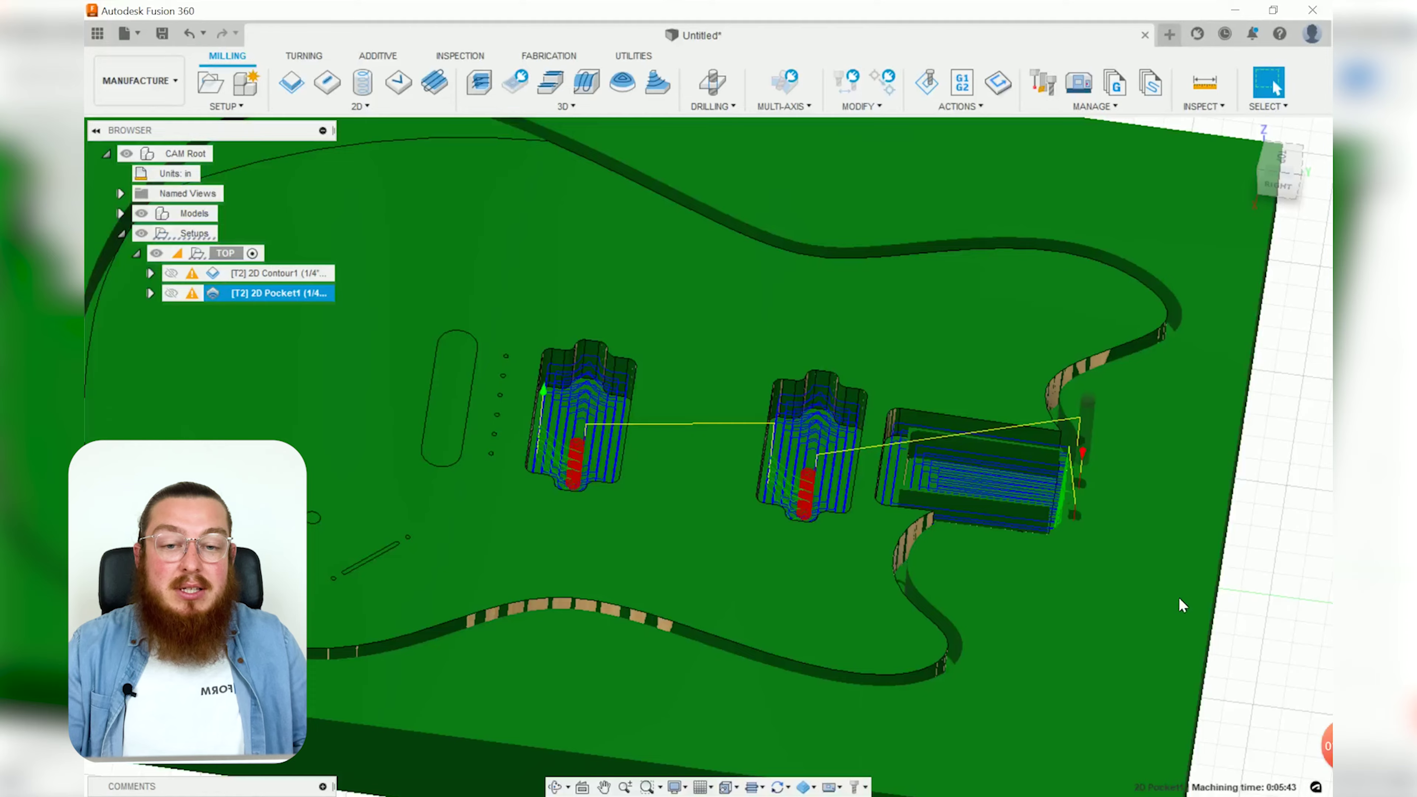
shift+middle_drag(1177, 595, 795, 491)
scroll(694, 444, up, 6)
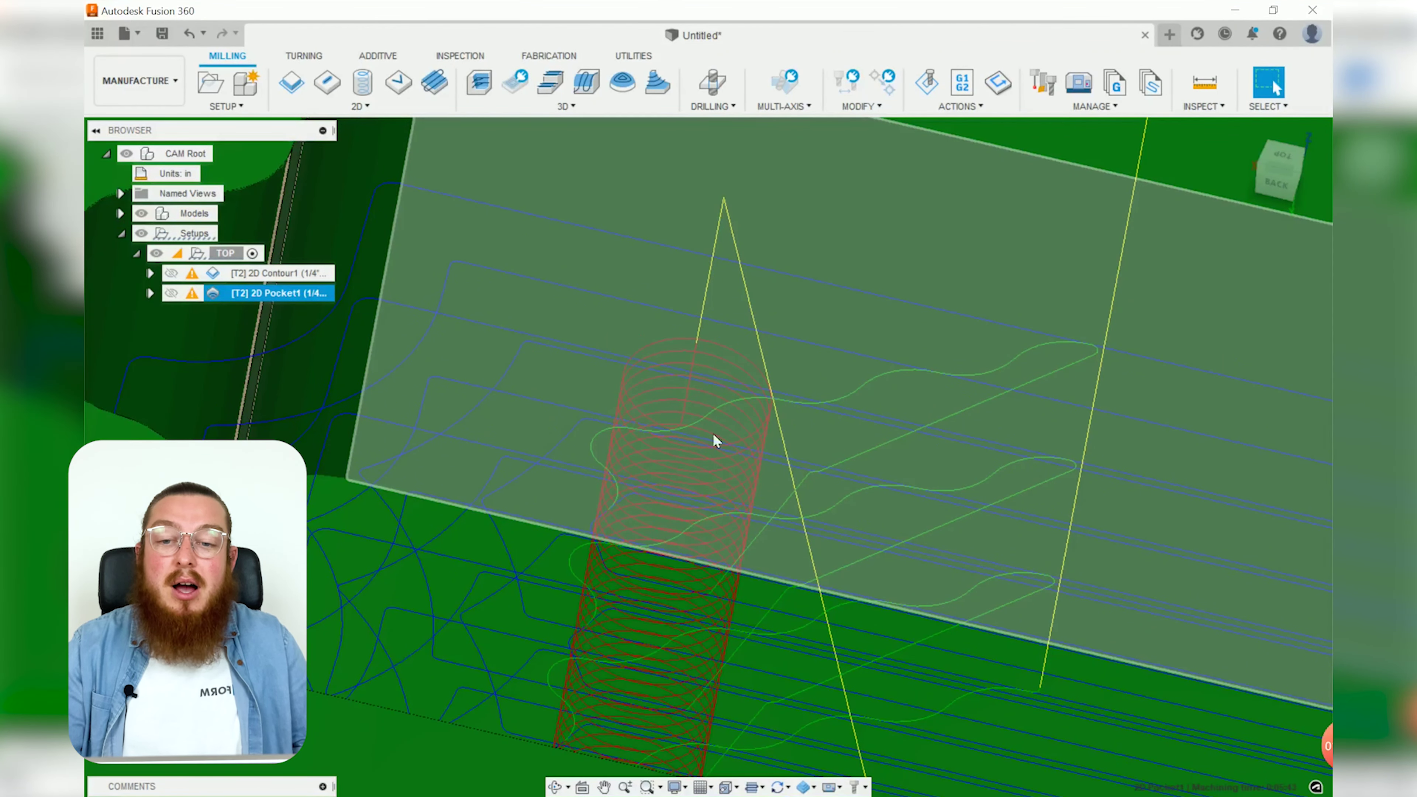
Inspect the 2D pocket toolpath across the guitar body and check its machining time.
scroll(668, 460, down, 5)
shift+middle_drag(687, 501, 777, 535)
scroll(782, 533, down, 8)
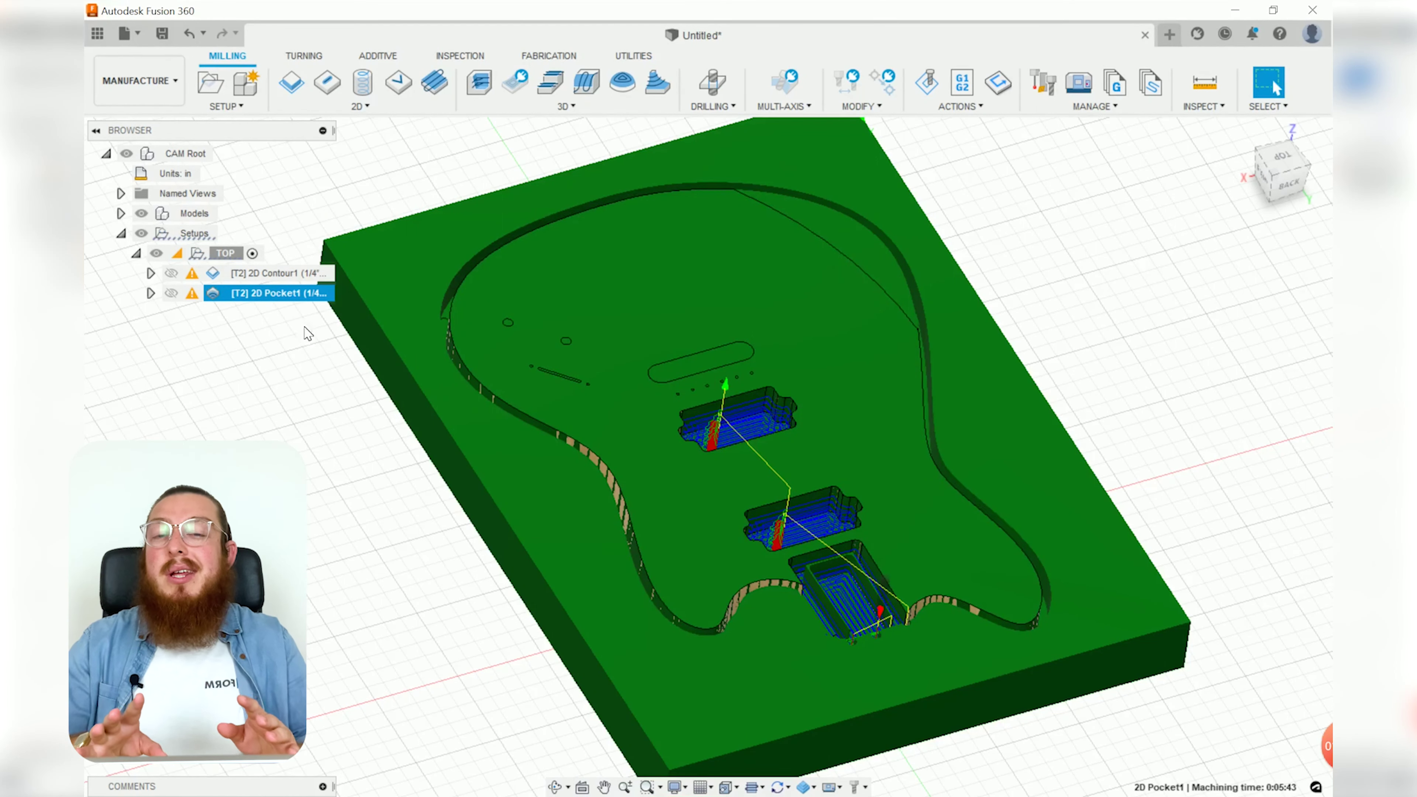
right_click(276, 294)
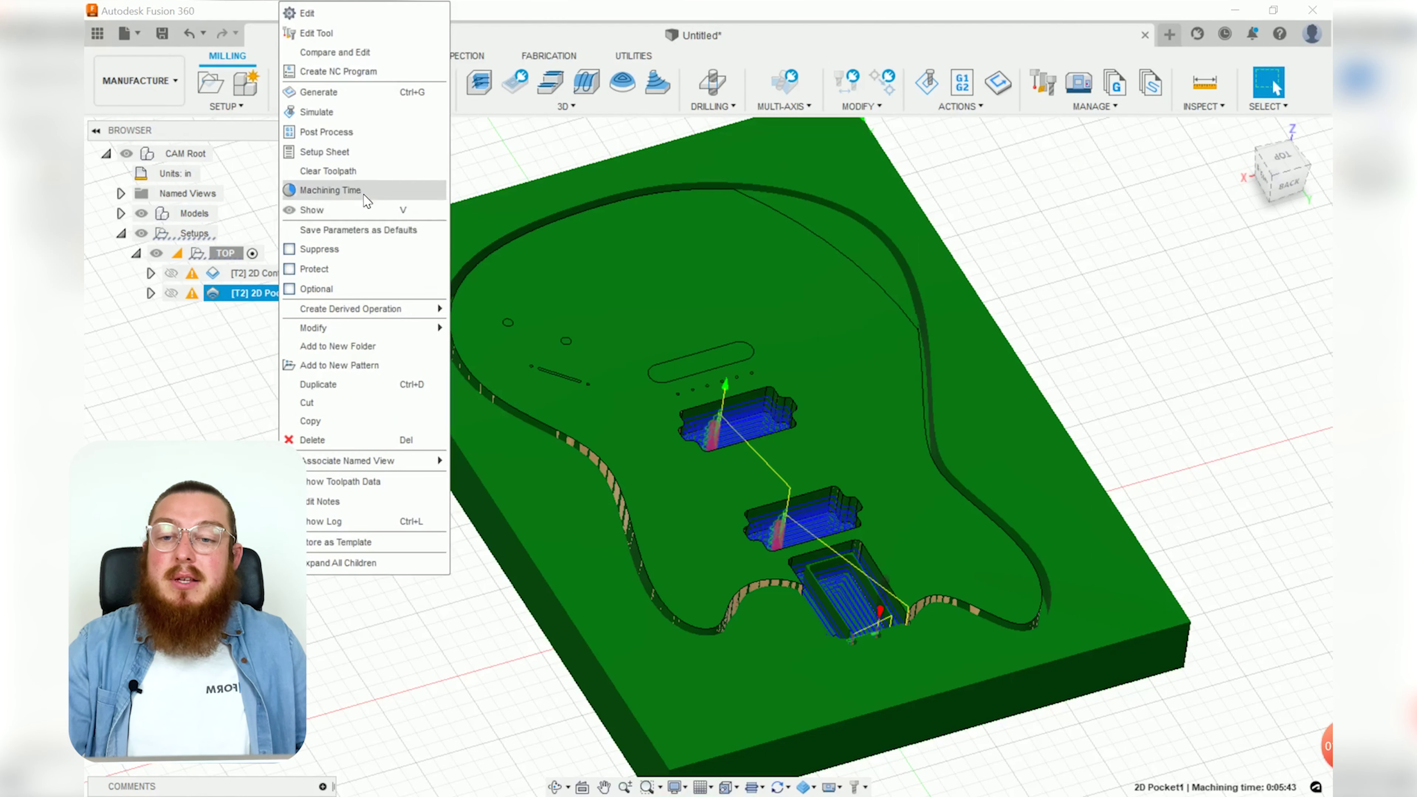
click(331, 190)
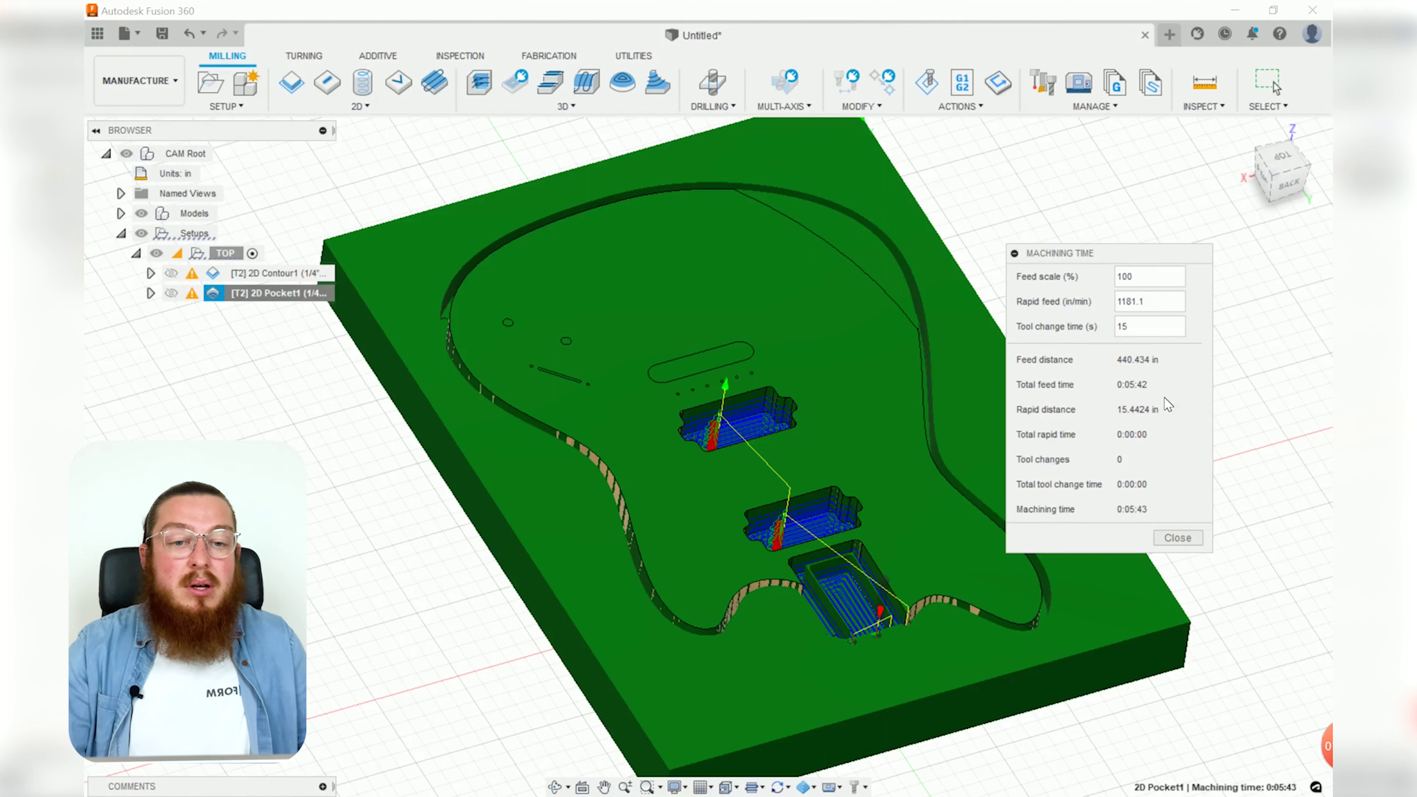
click(1187, 538)
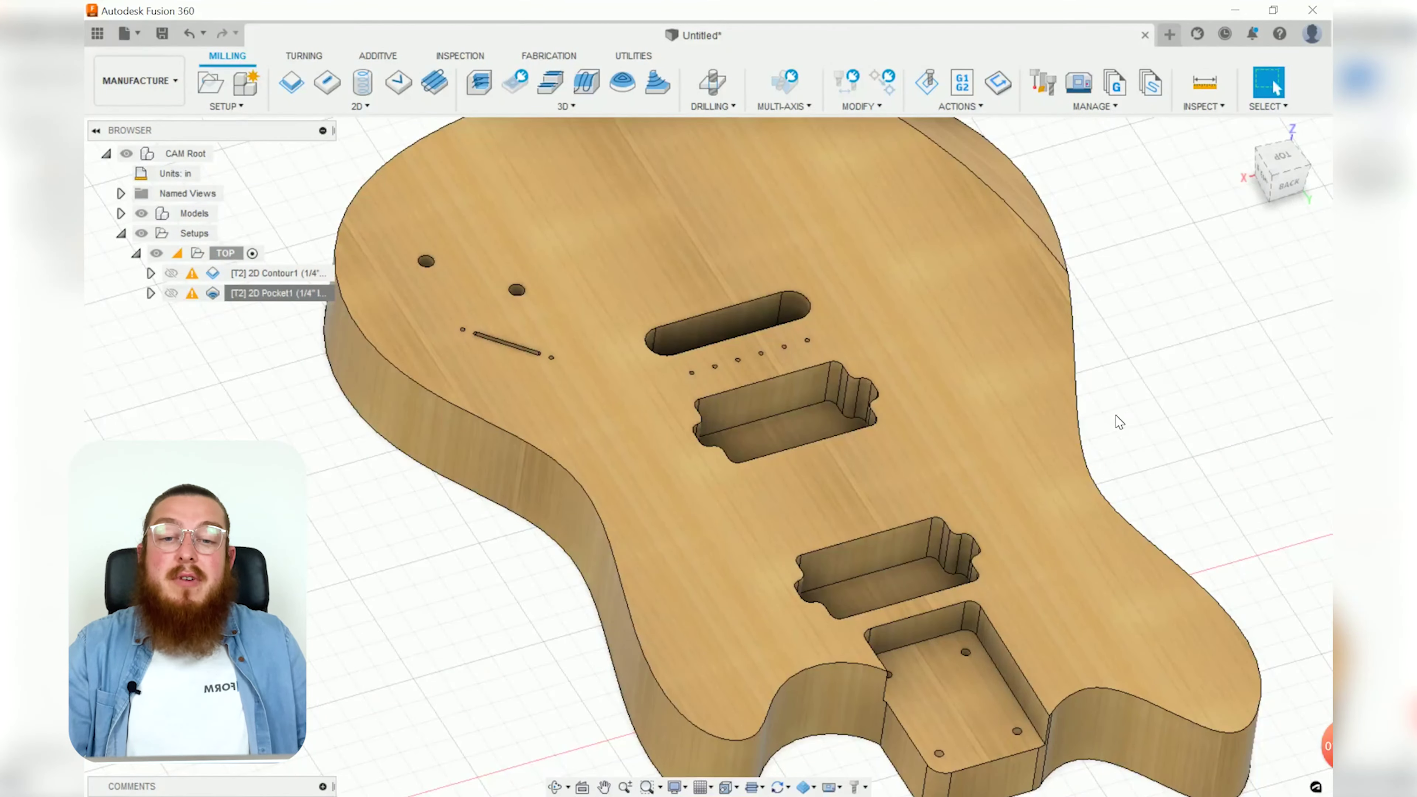
Start a second 2D Pocket operation and select the bottom edge of the elongated through-slot beside the bridge holes as its pocket.
shift+middle_drag(1118, 421, 1110, 474)
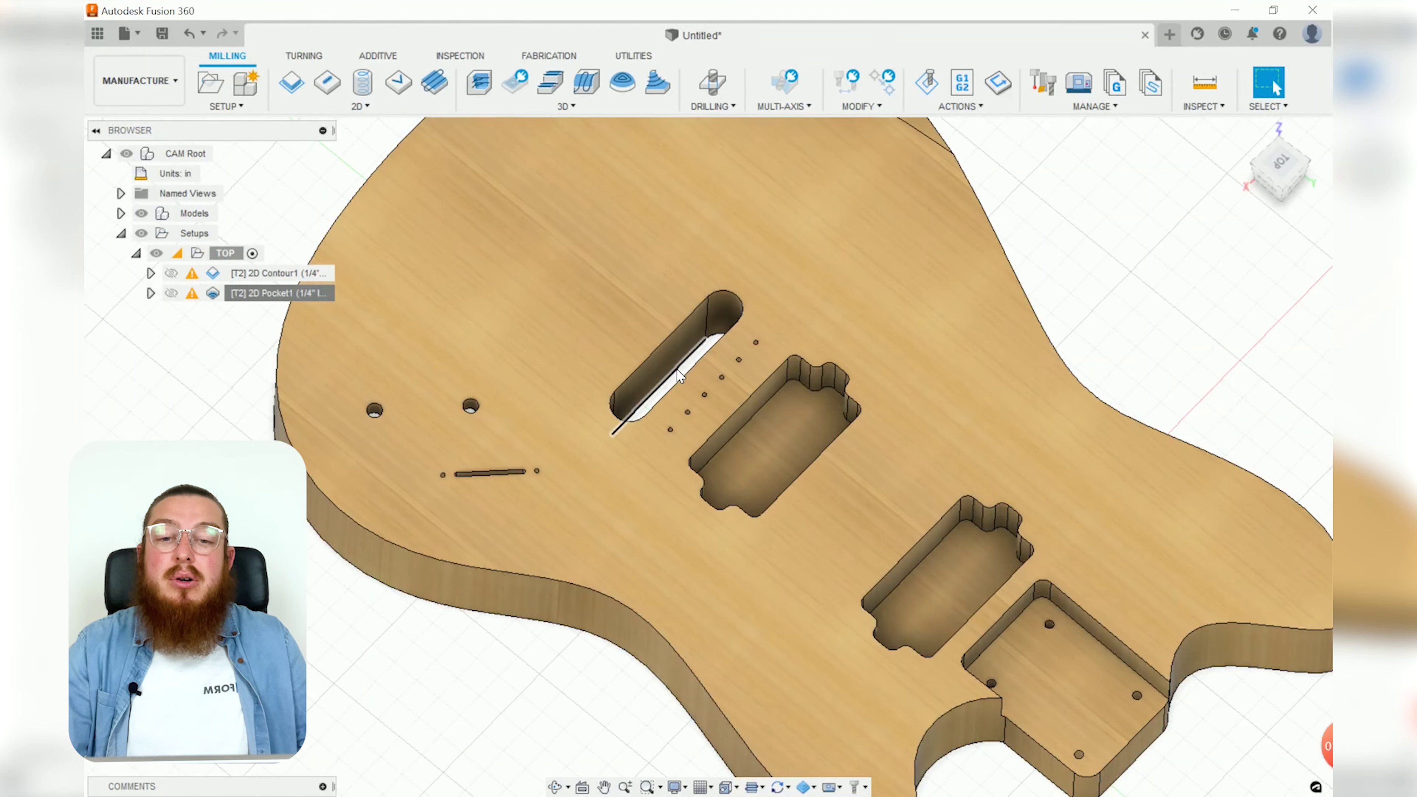
scroll(682, 368, up, 3)
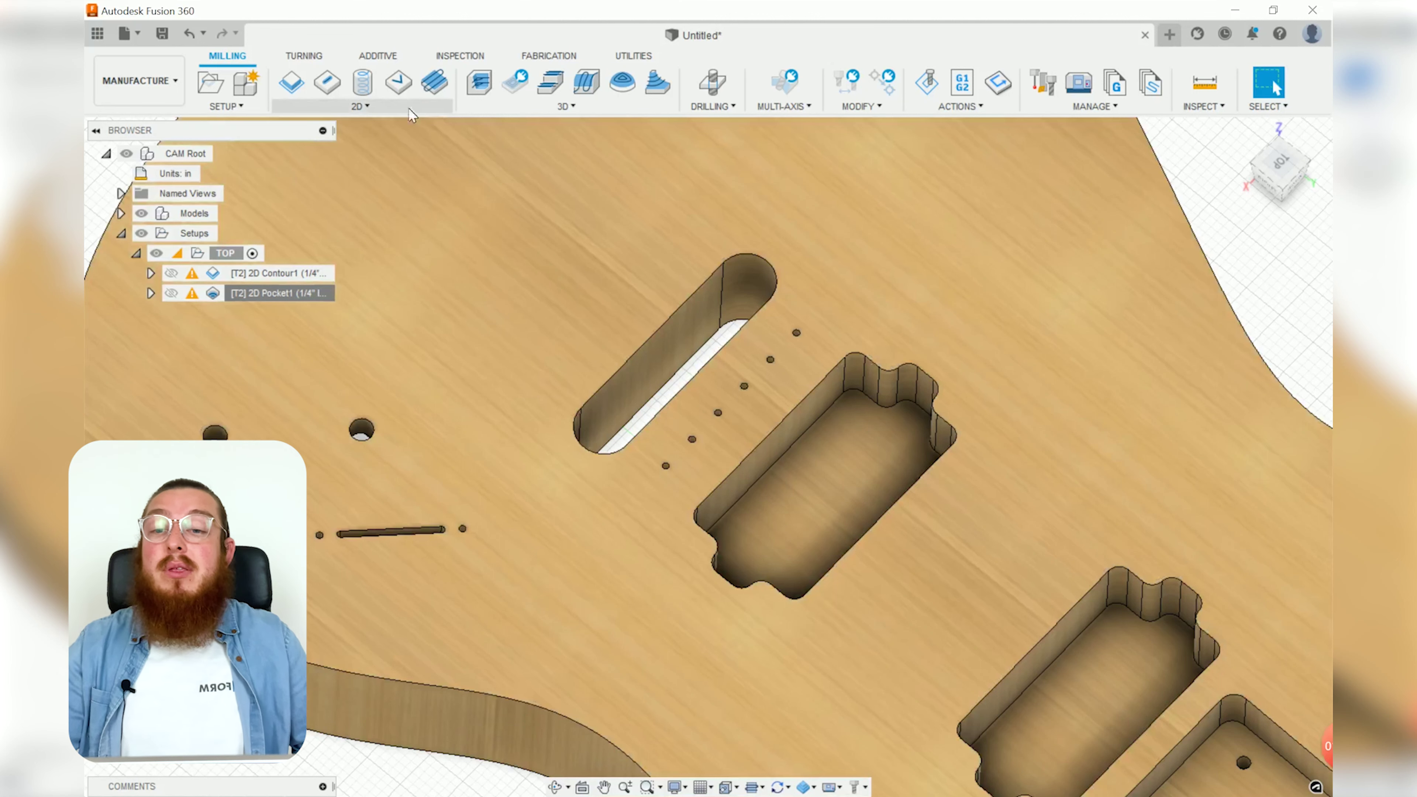
click(365, 107)
click(312, 143)
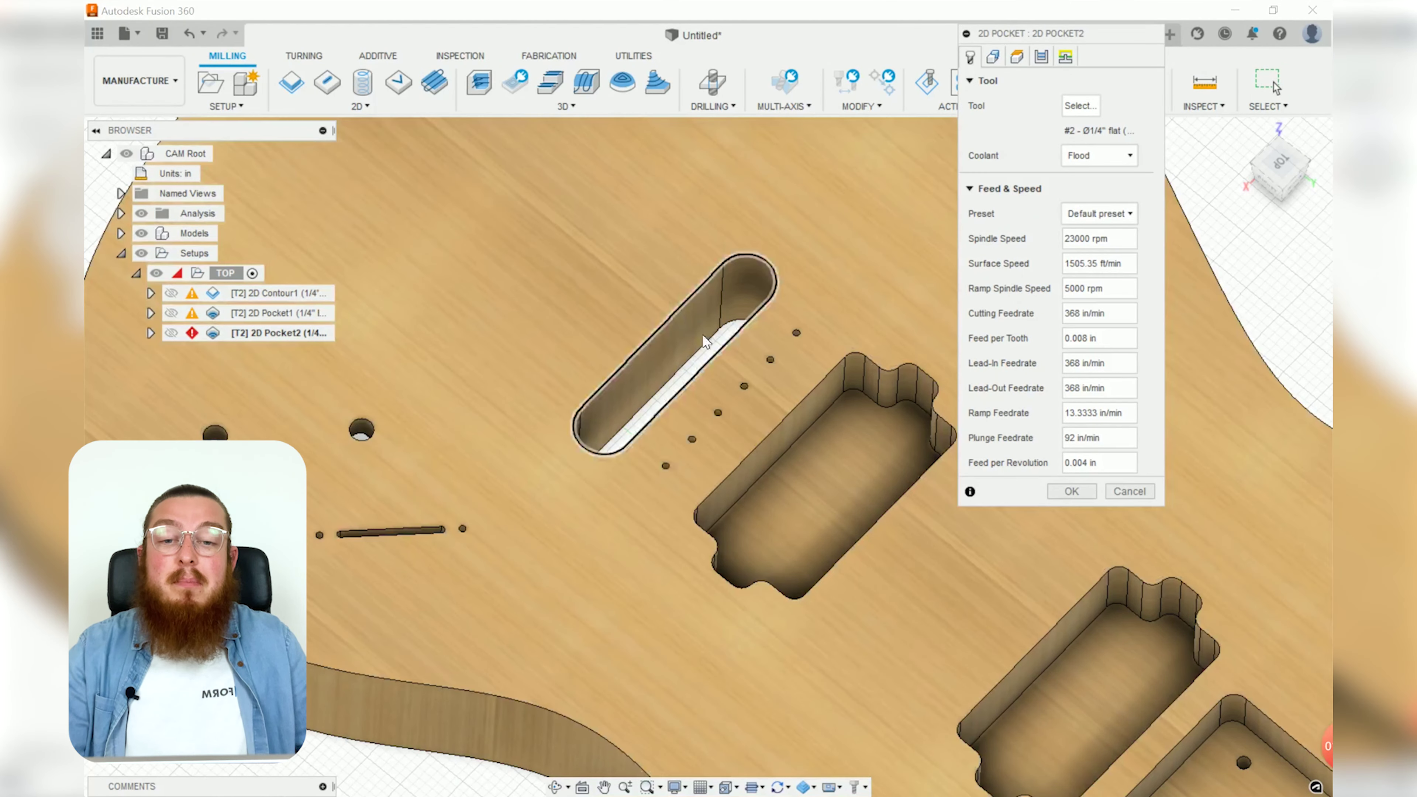
click(714, 344)
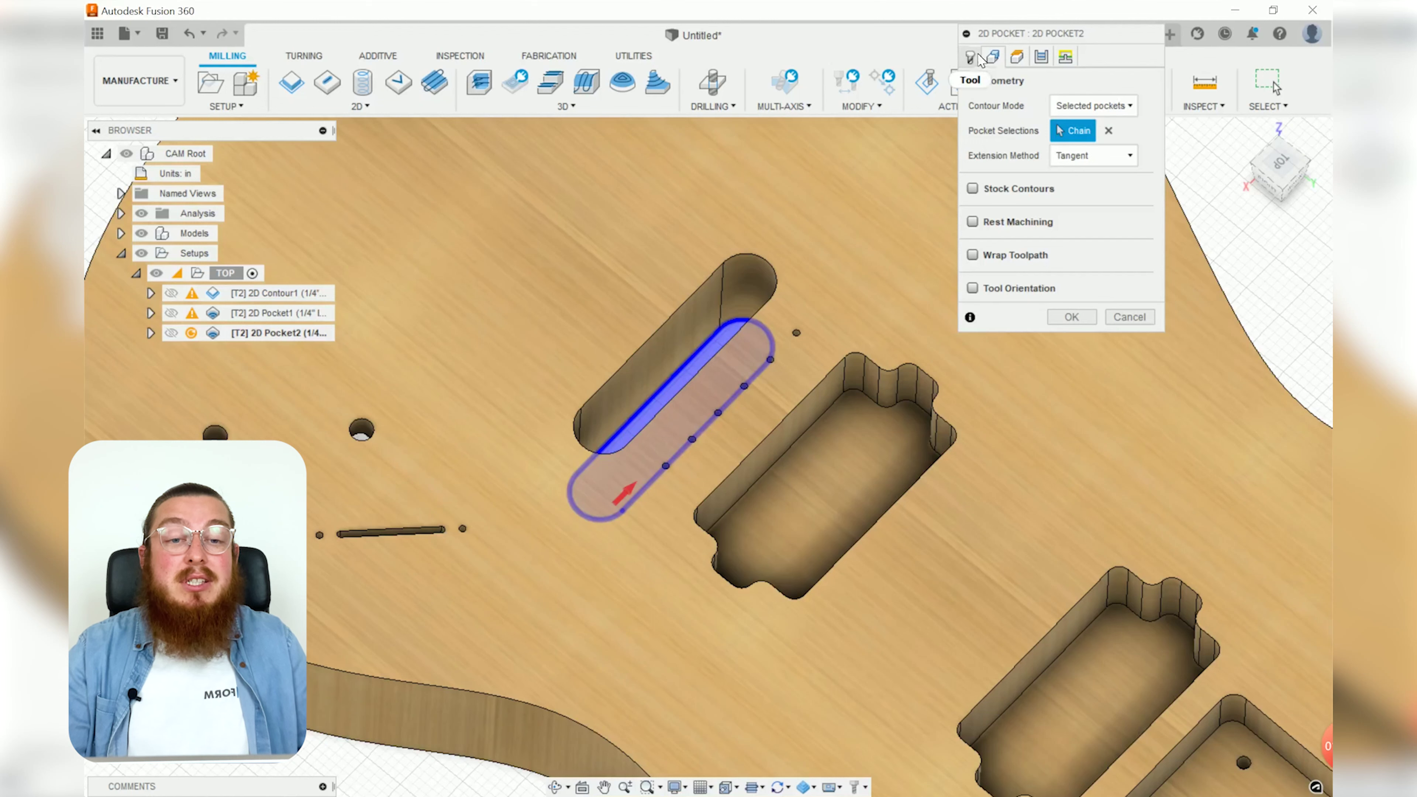
click(978, 56)
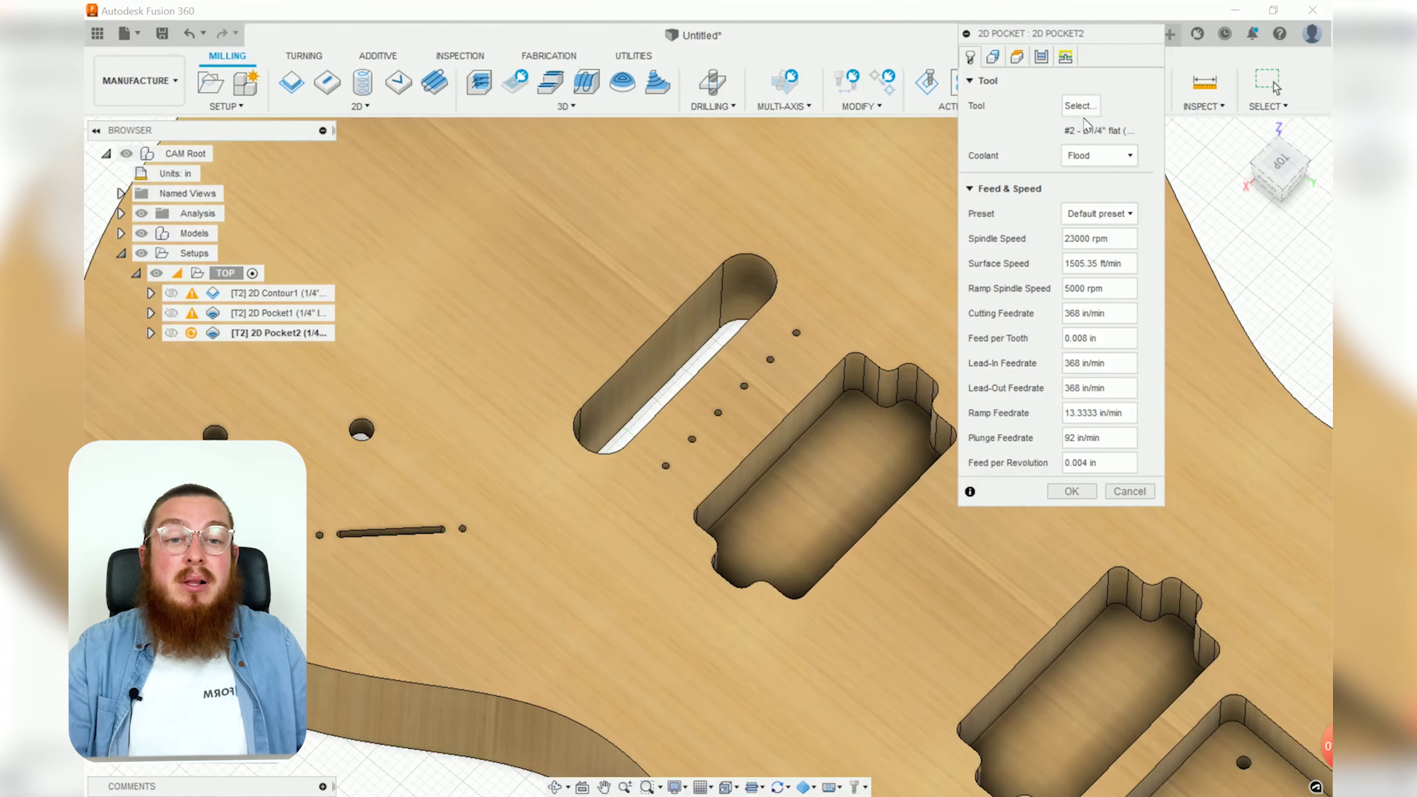
click(992, 55)
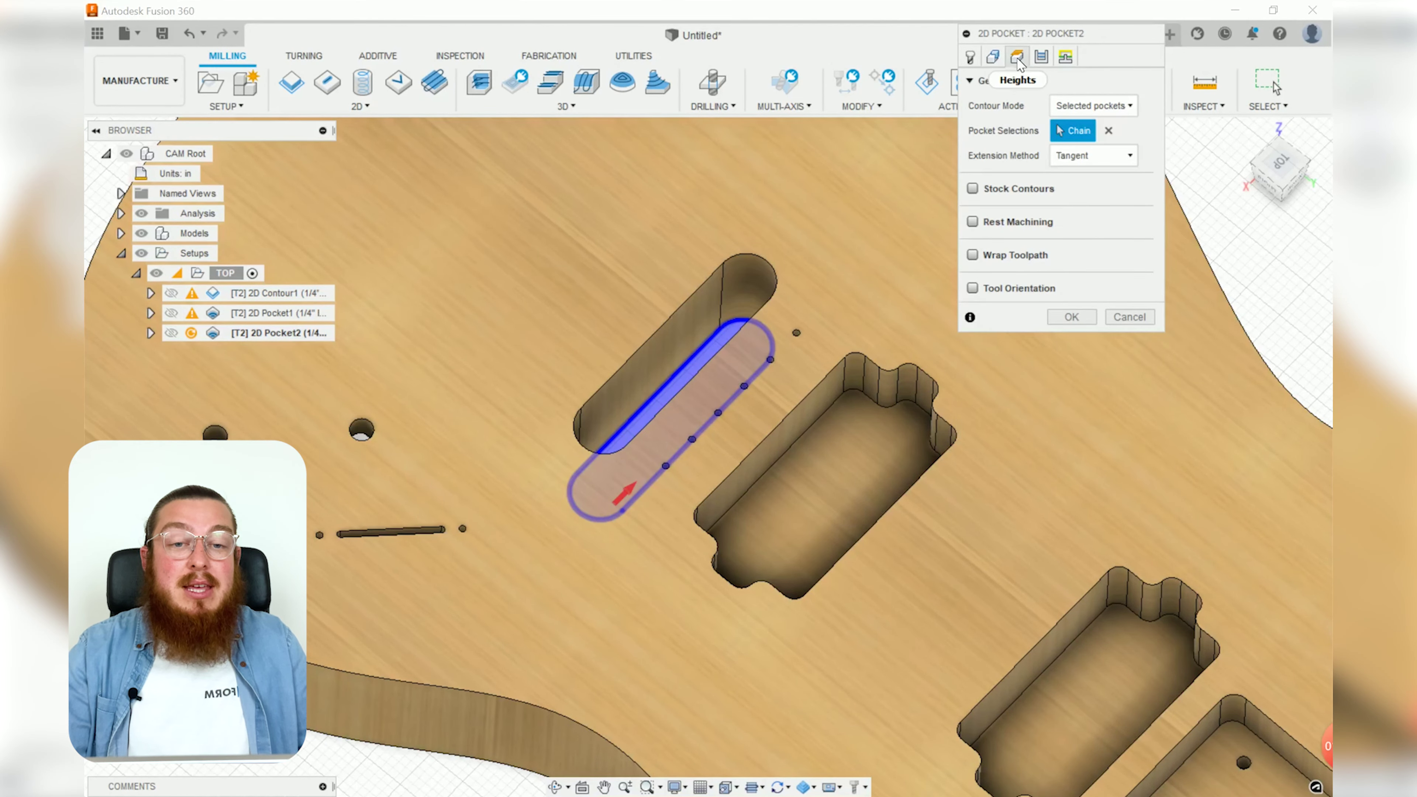
Set the slot pocket's bottom height to Stock bottom with an offset of 45/25.4/2 and check the height from the side.
click(1016, 57)
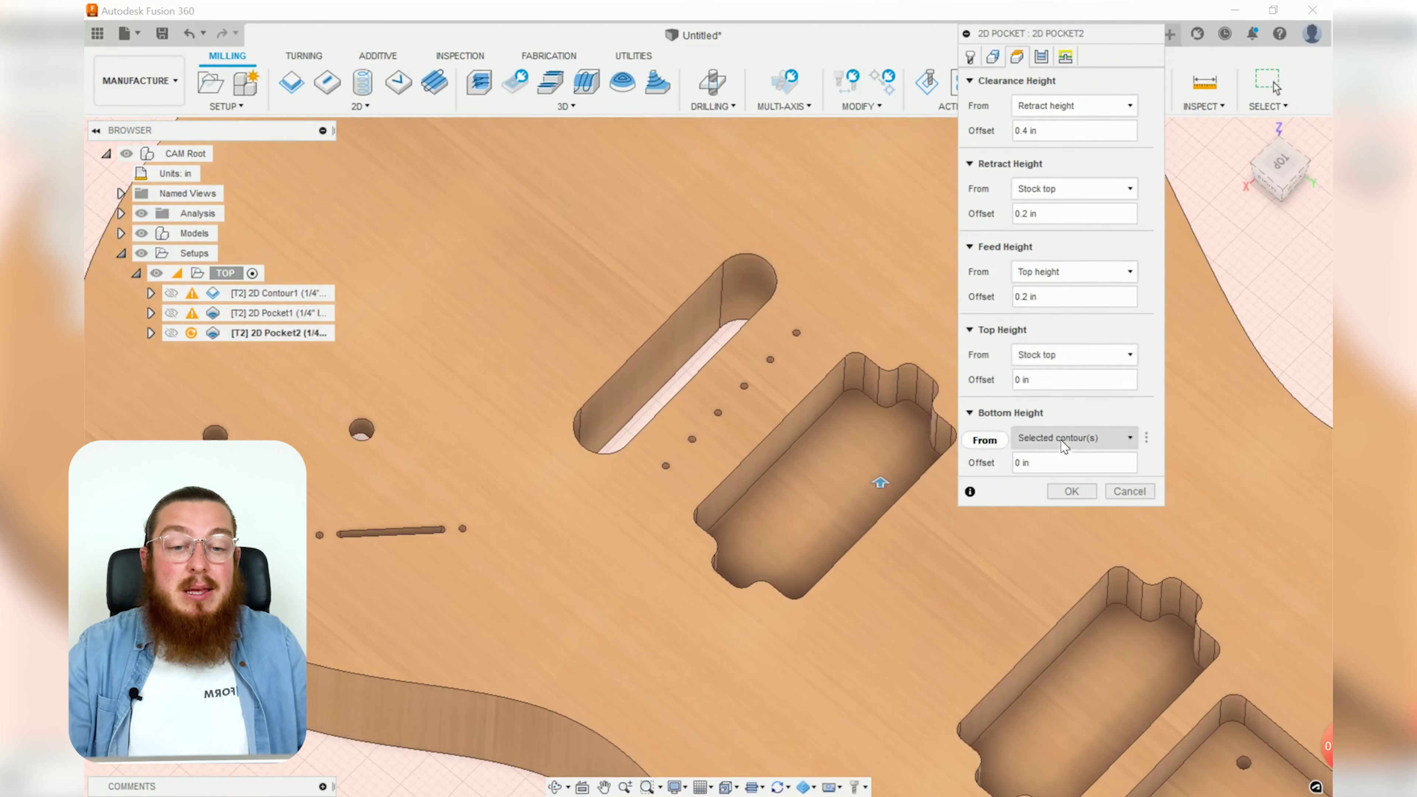
click(1058, 440)
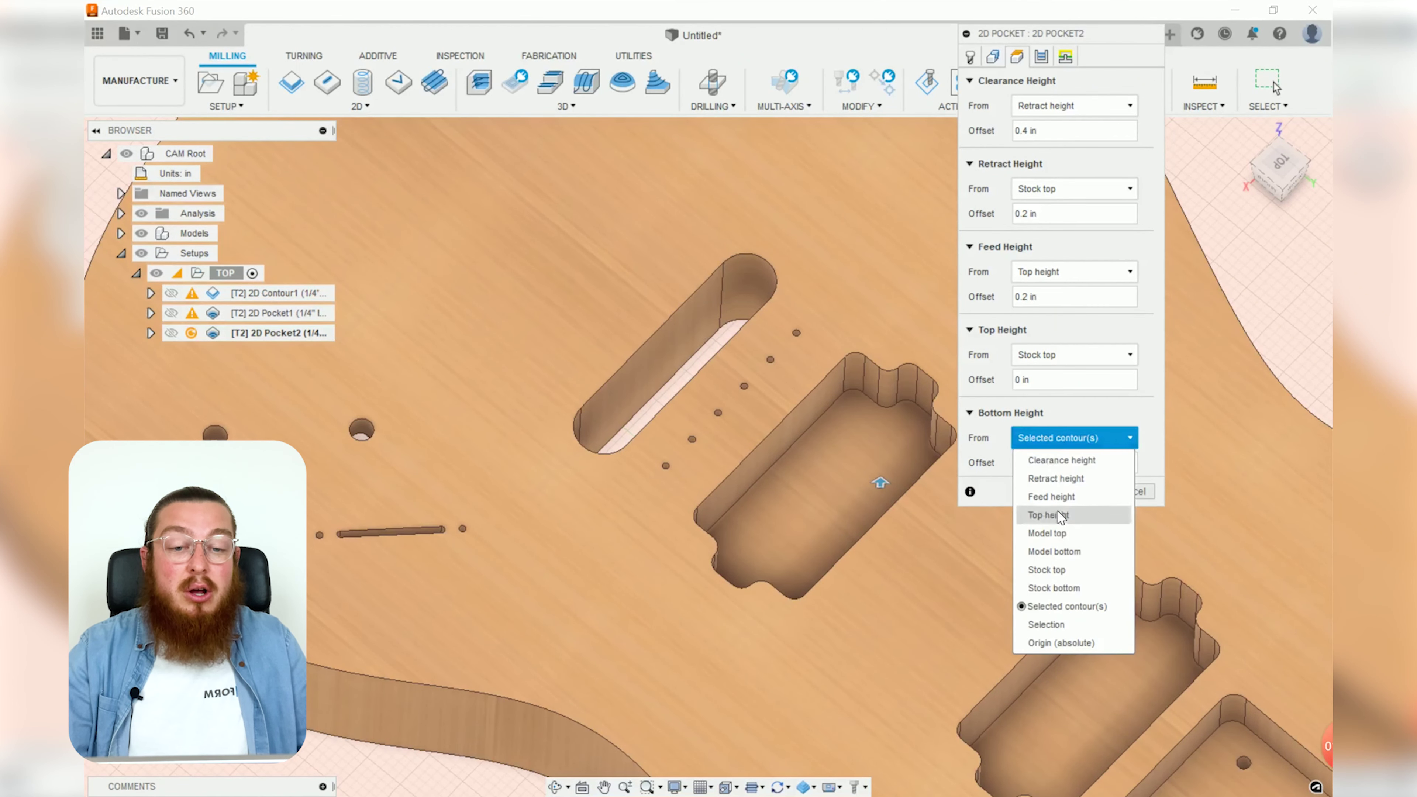
click(1055, 588)
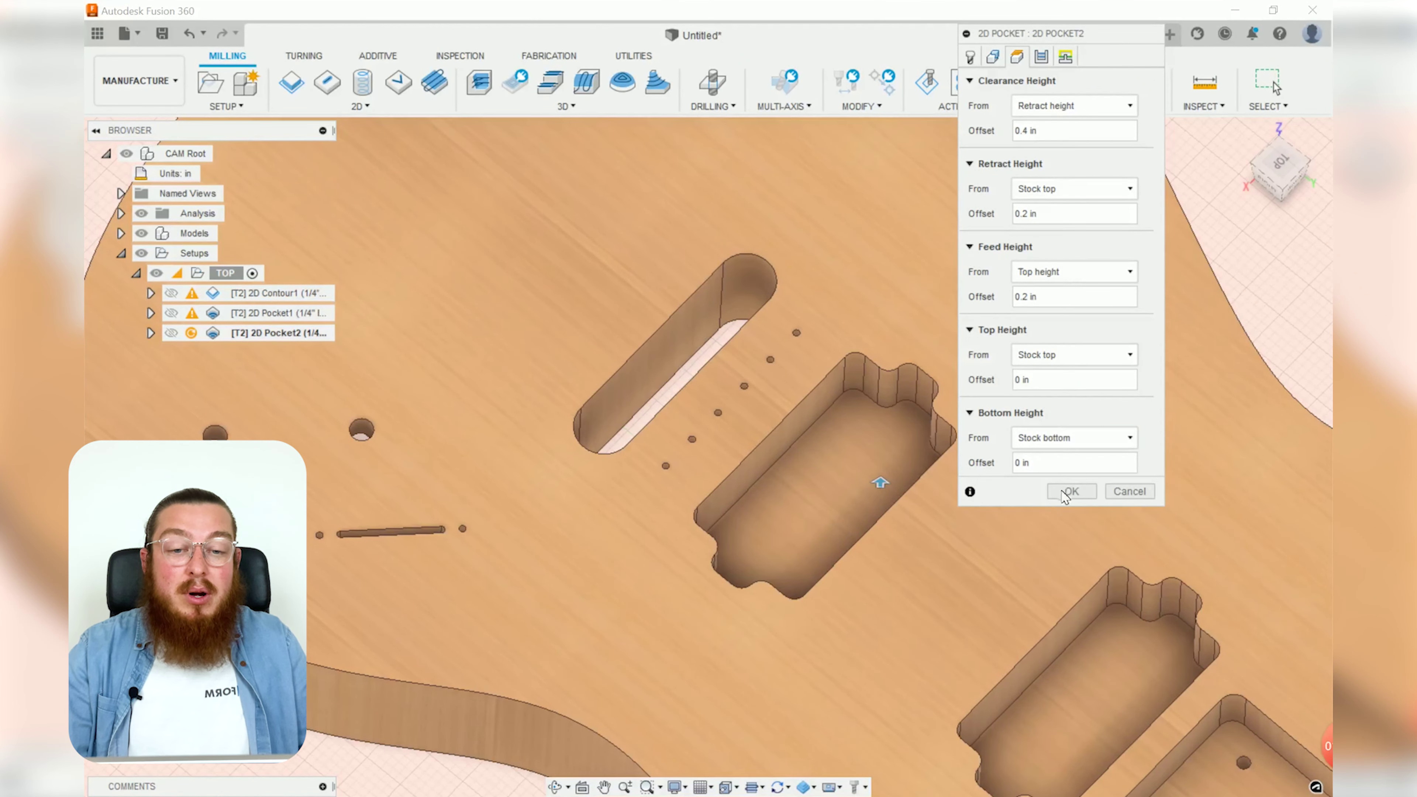
click(1056, 467)
double_click(1056, 468)
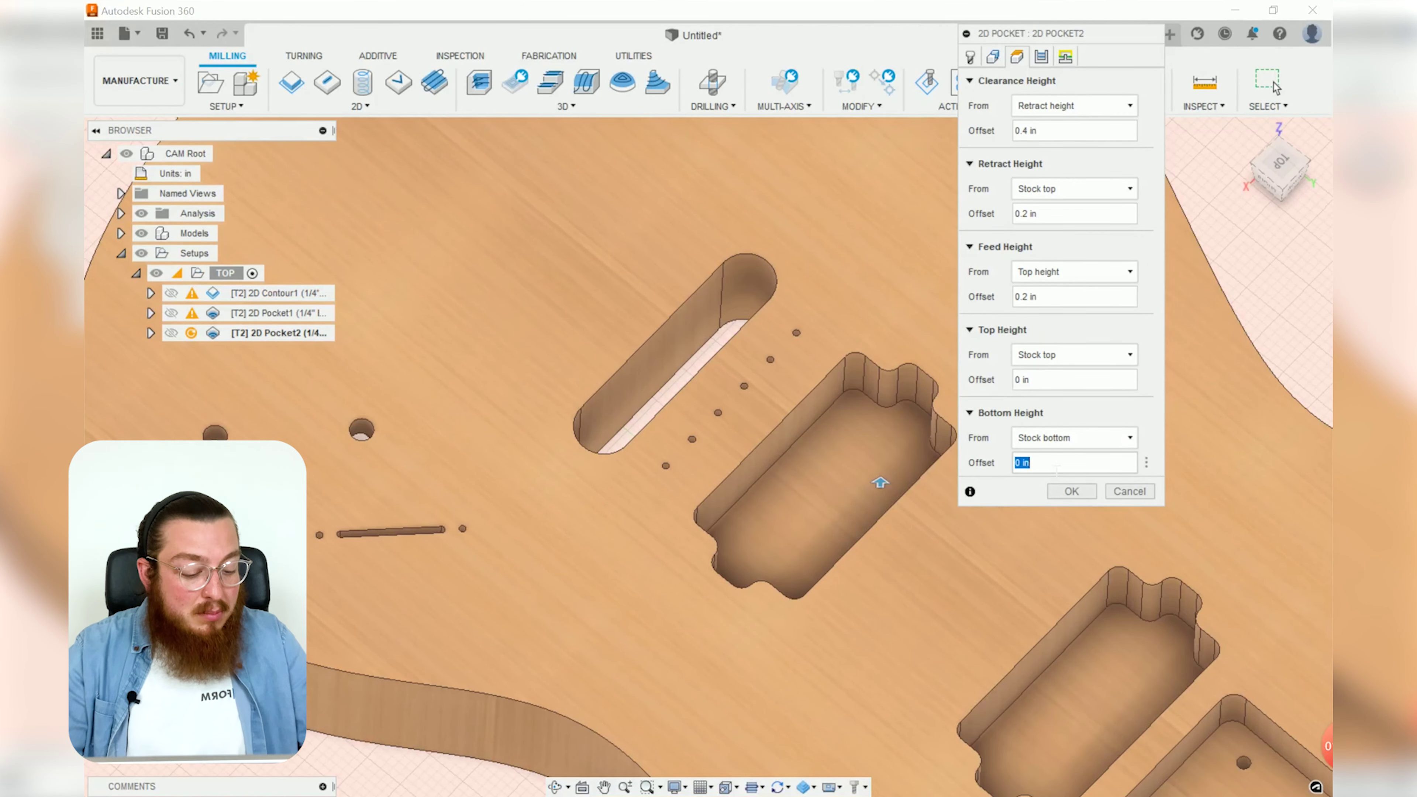
text(45/)
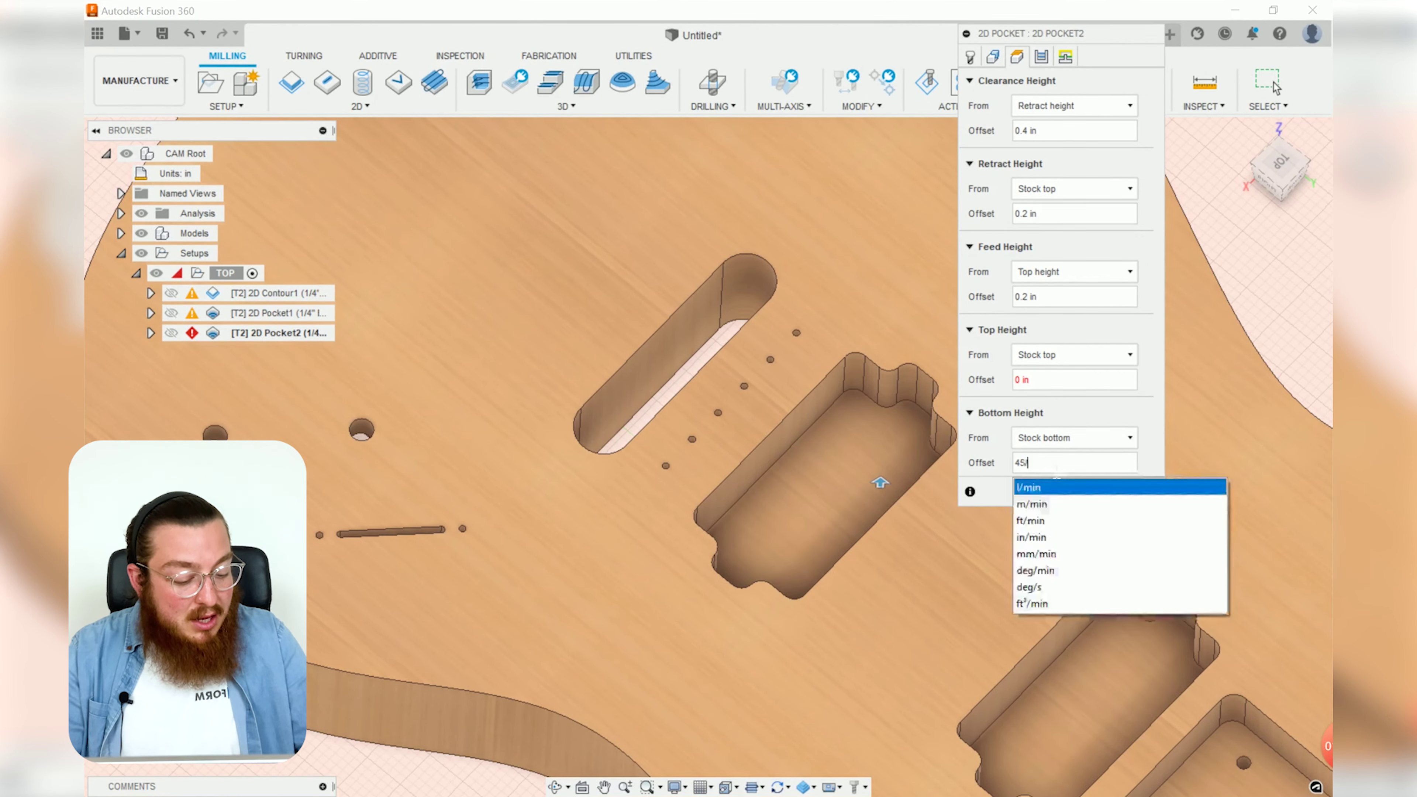
text(25.4)
key(Tab)
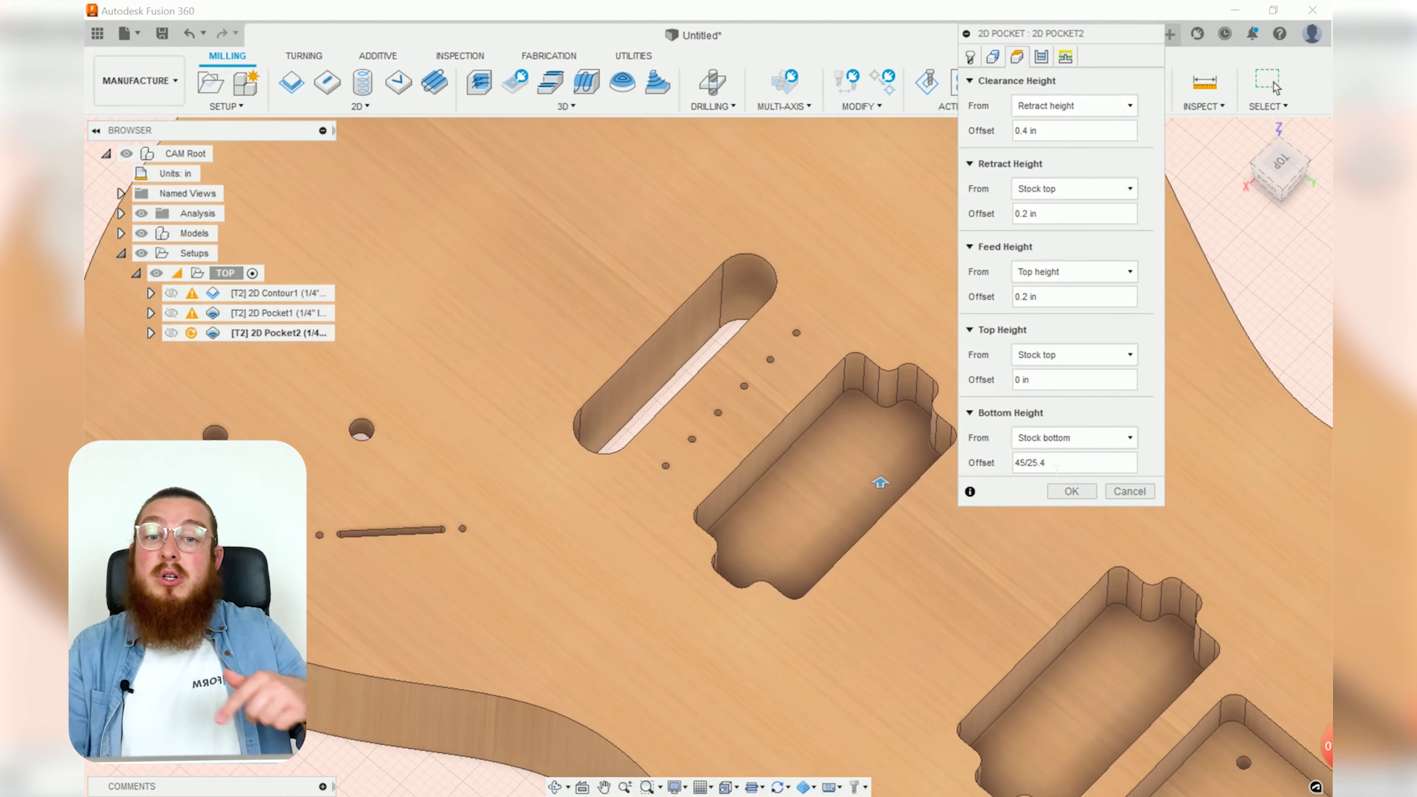
text(/2)
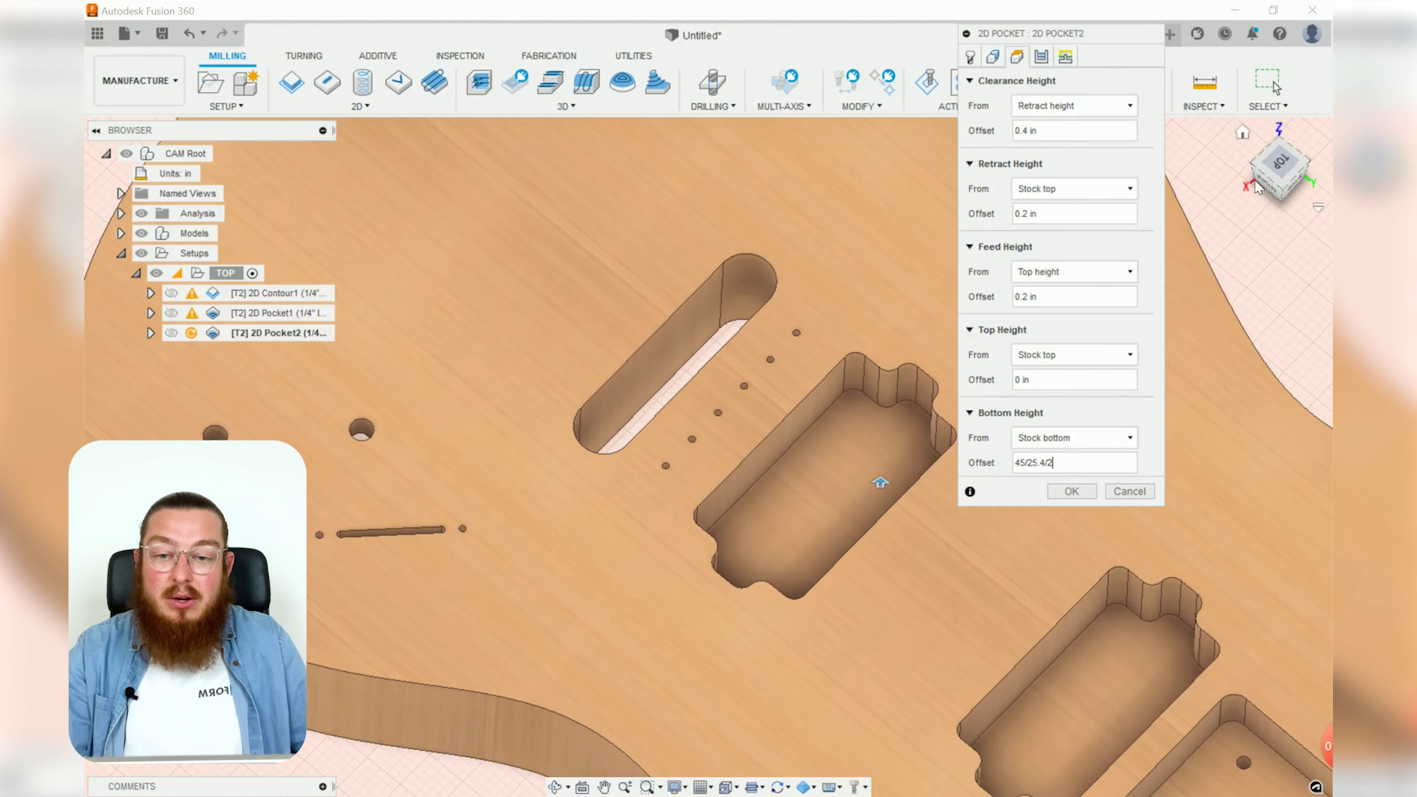
click(1267, 186)
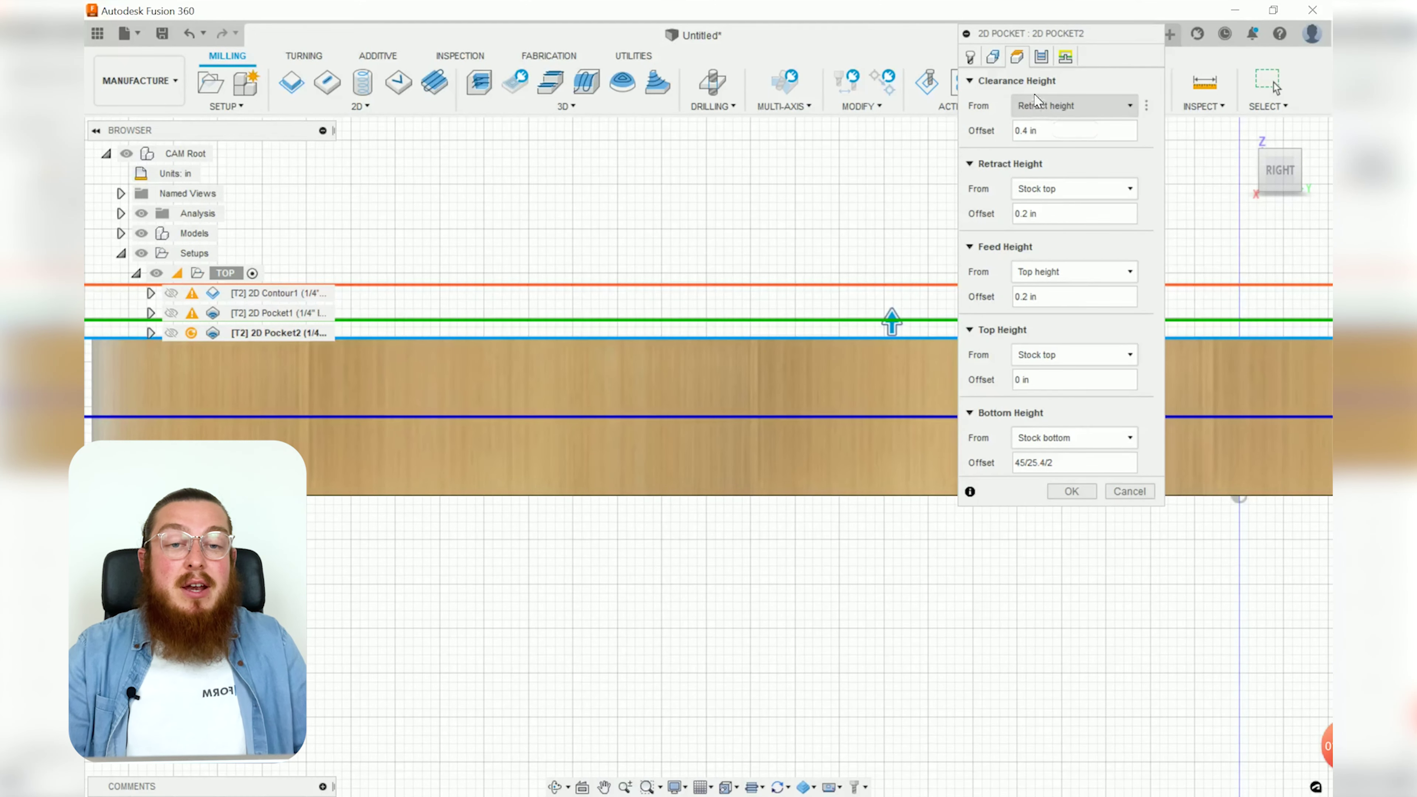
Set the slot pocket's sideways compensation to Right and enable multiple depths with a maximum roughing stepdown of 0.25 in.
click(1041, 56)
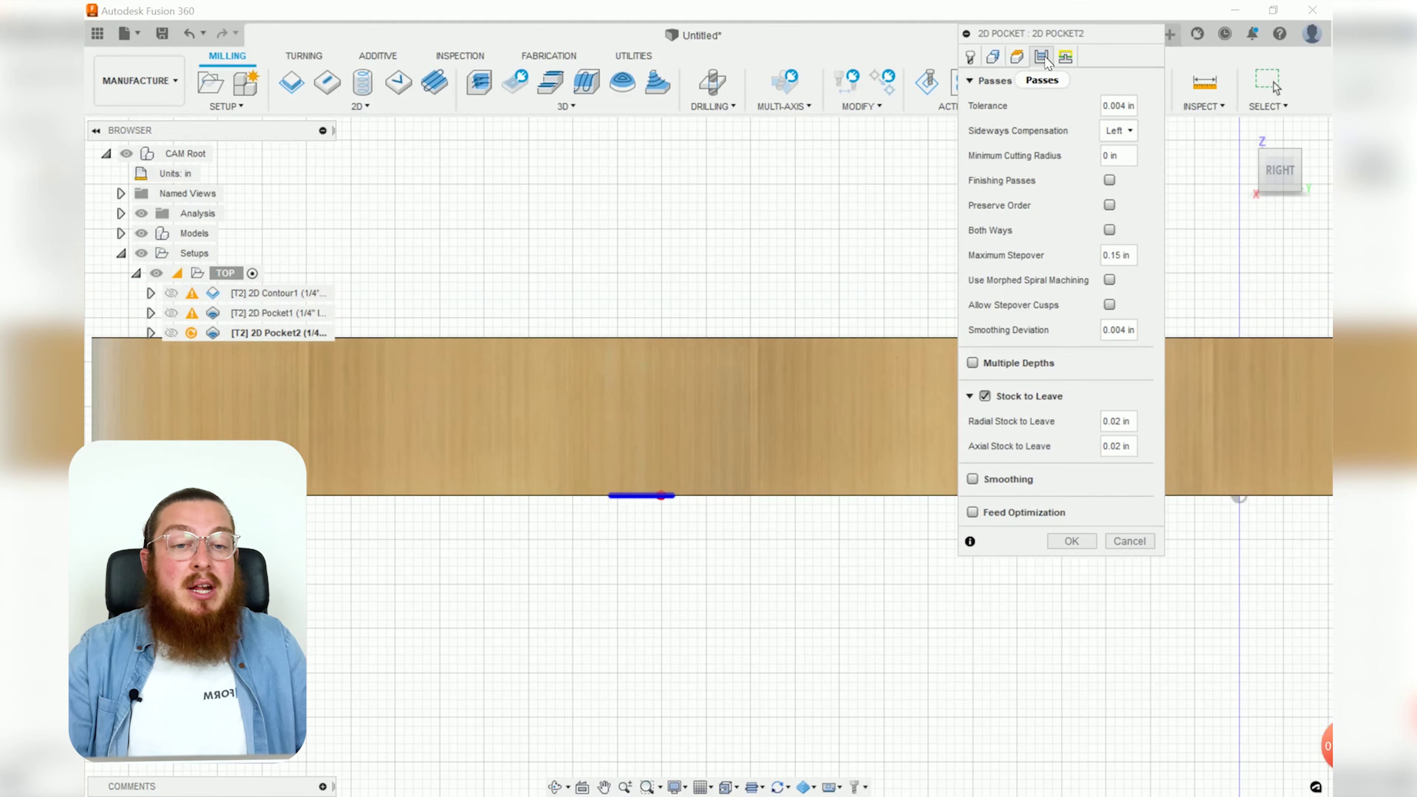
click(1123, 132)
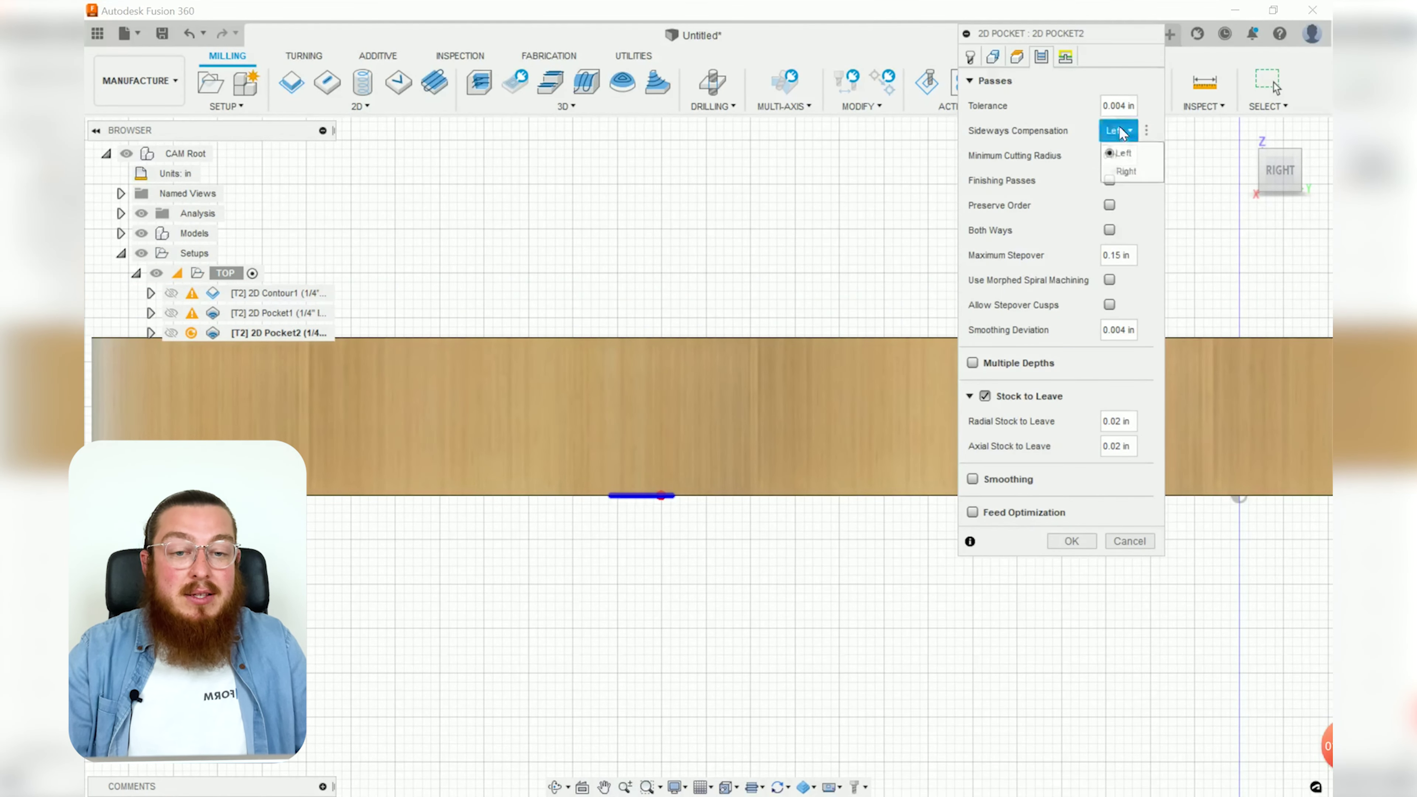
click(1121, 171)
click(972, 362)
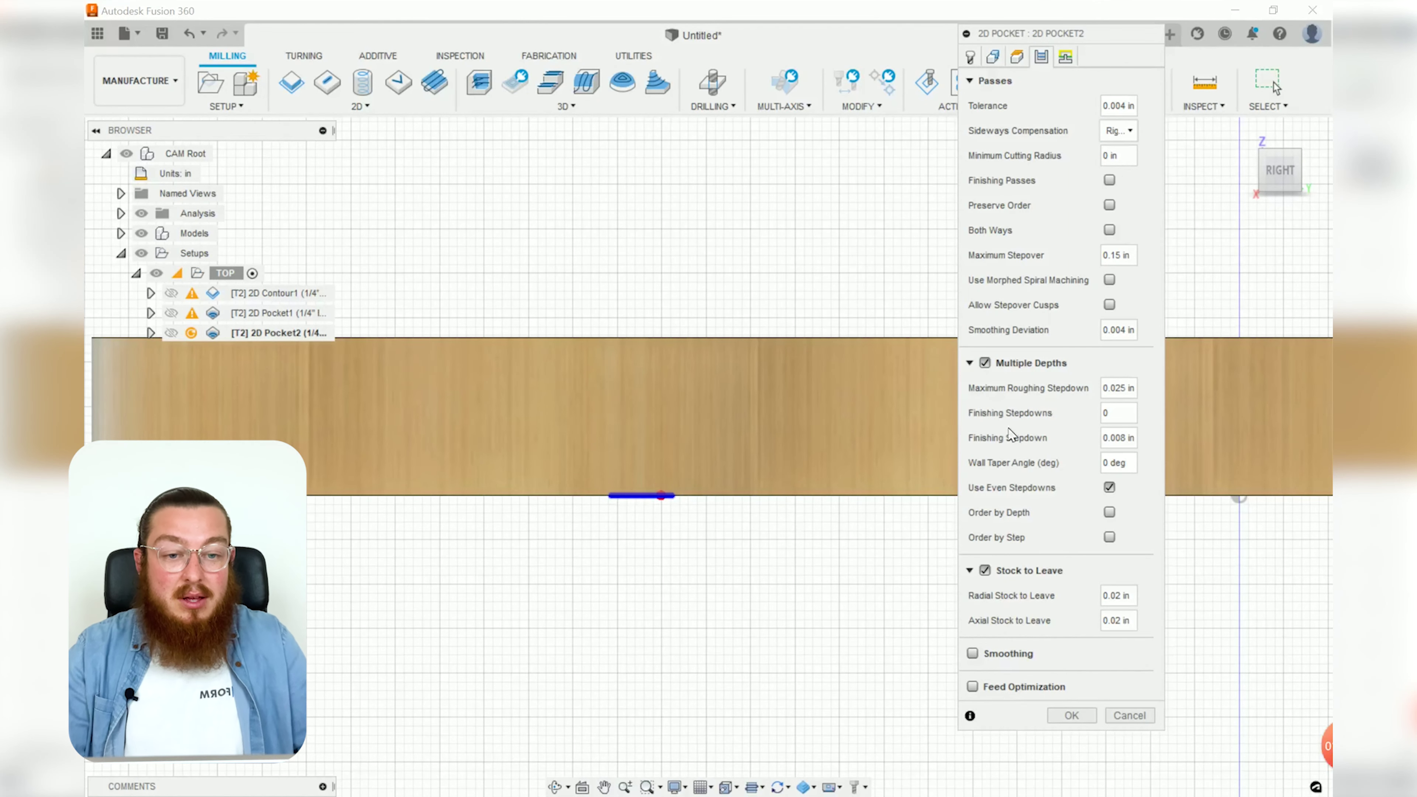
key(BackSpace)
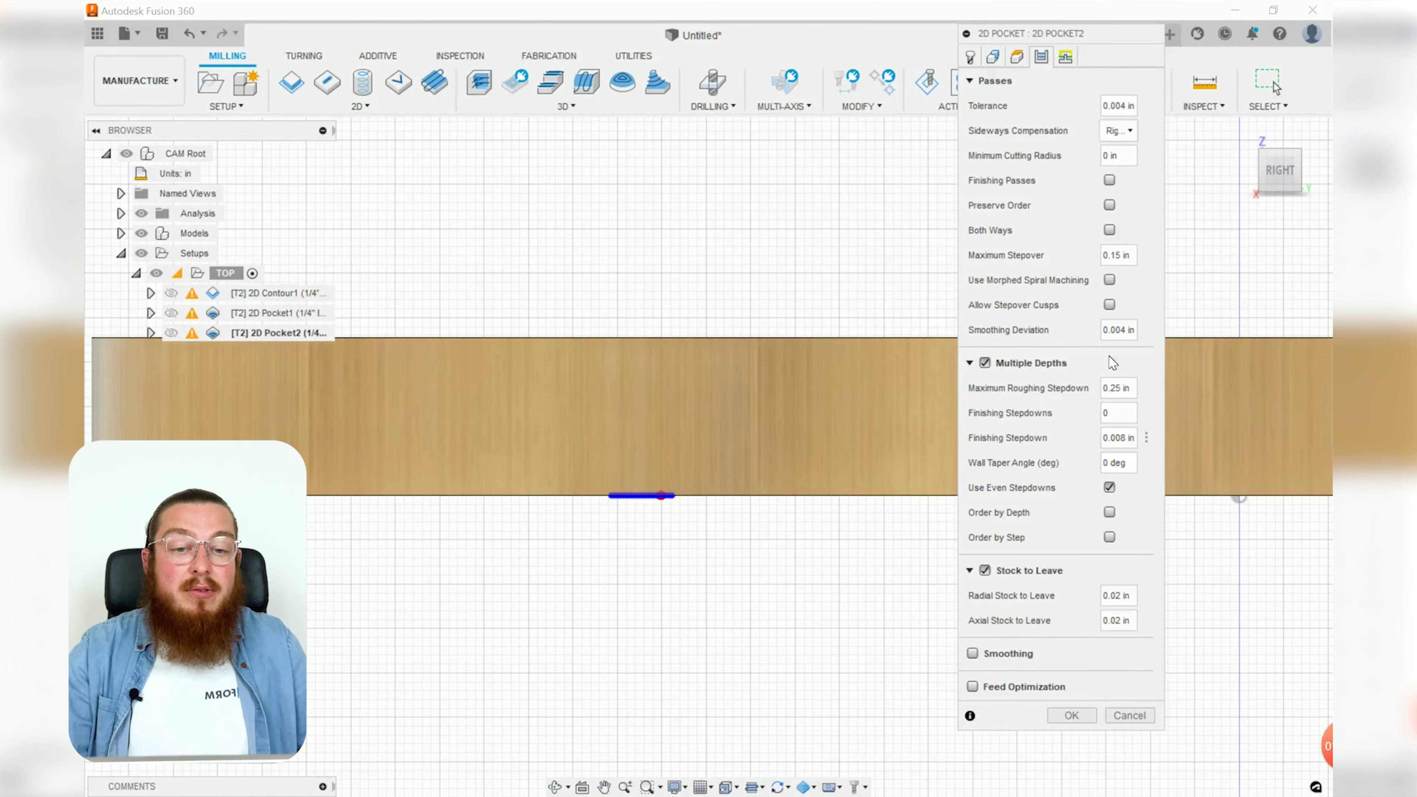
Review the slot pocket's linking and helix ramp settings, generate its toolpath and inspect it in the slot.
click(1072, 62)
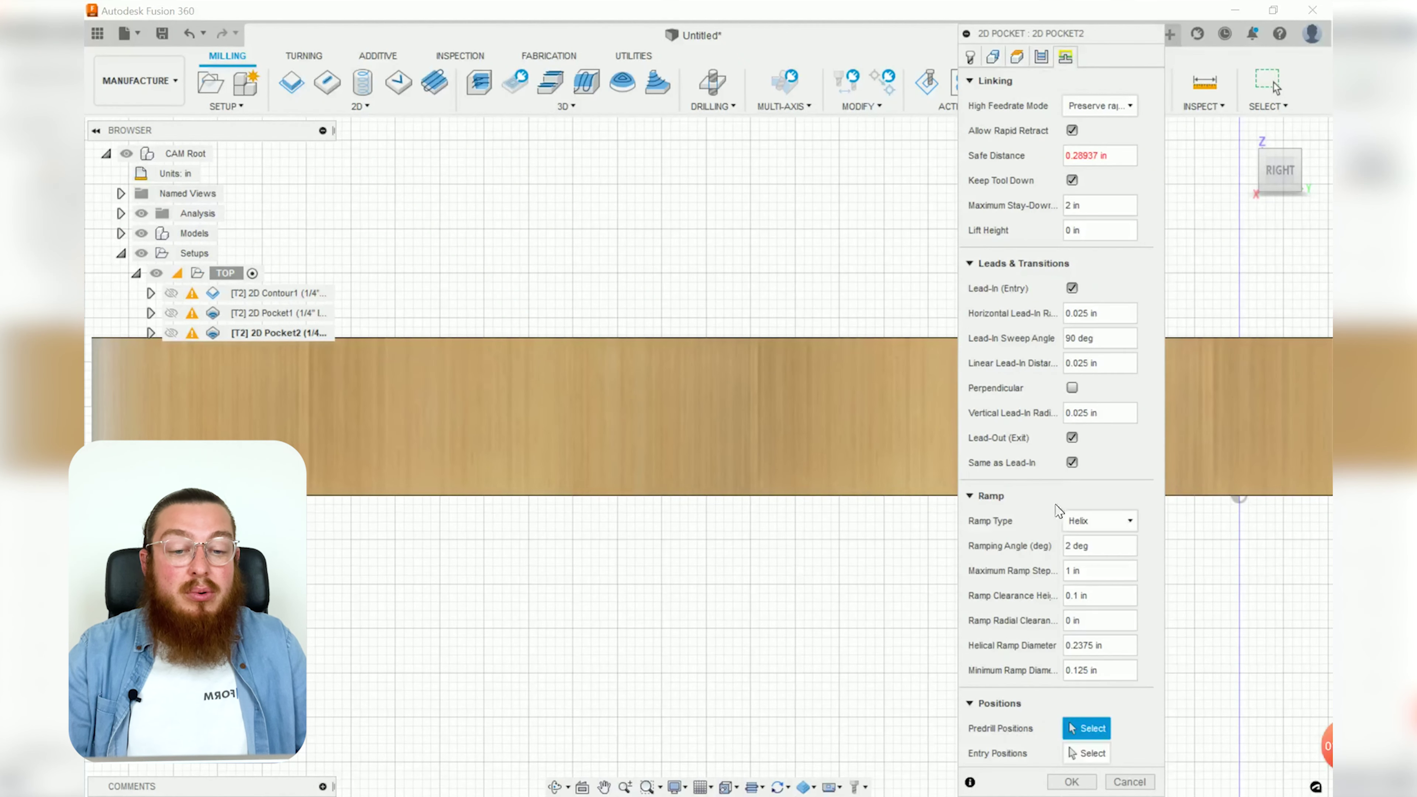
click(1069, 778)
click(844, 441)
shift+middle_drag(869, 303, 812, 527)
scroll(765, 361, up, 5)
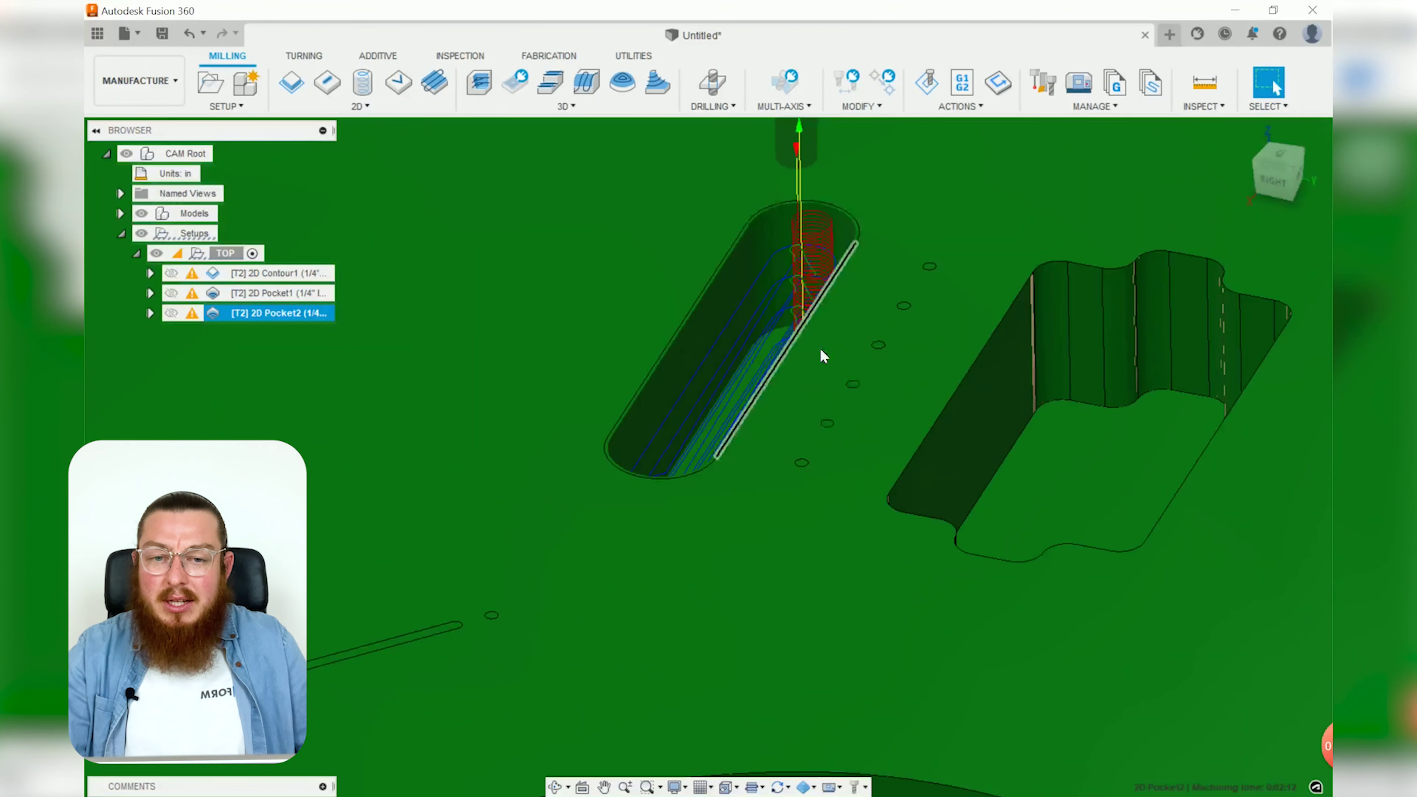
shift+middle_drag(823, 359, 806, 316)
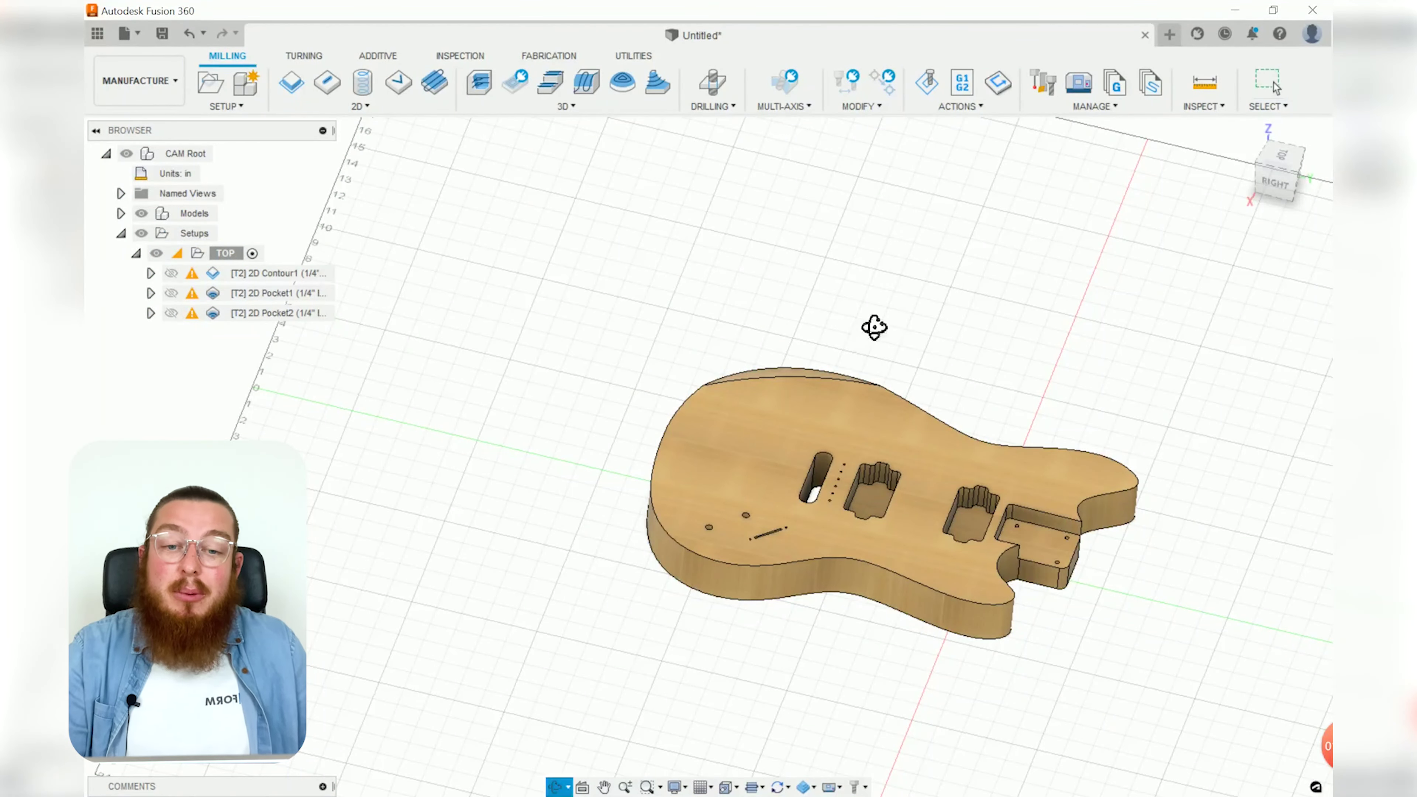
Start a 3D Pocket Clearing operation for the sloped forearm bevel at the edge of the guitar body.
shift+middle_drag(874, 327, 836, 531)
scroll(734, 575, up, 5)
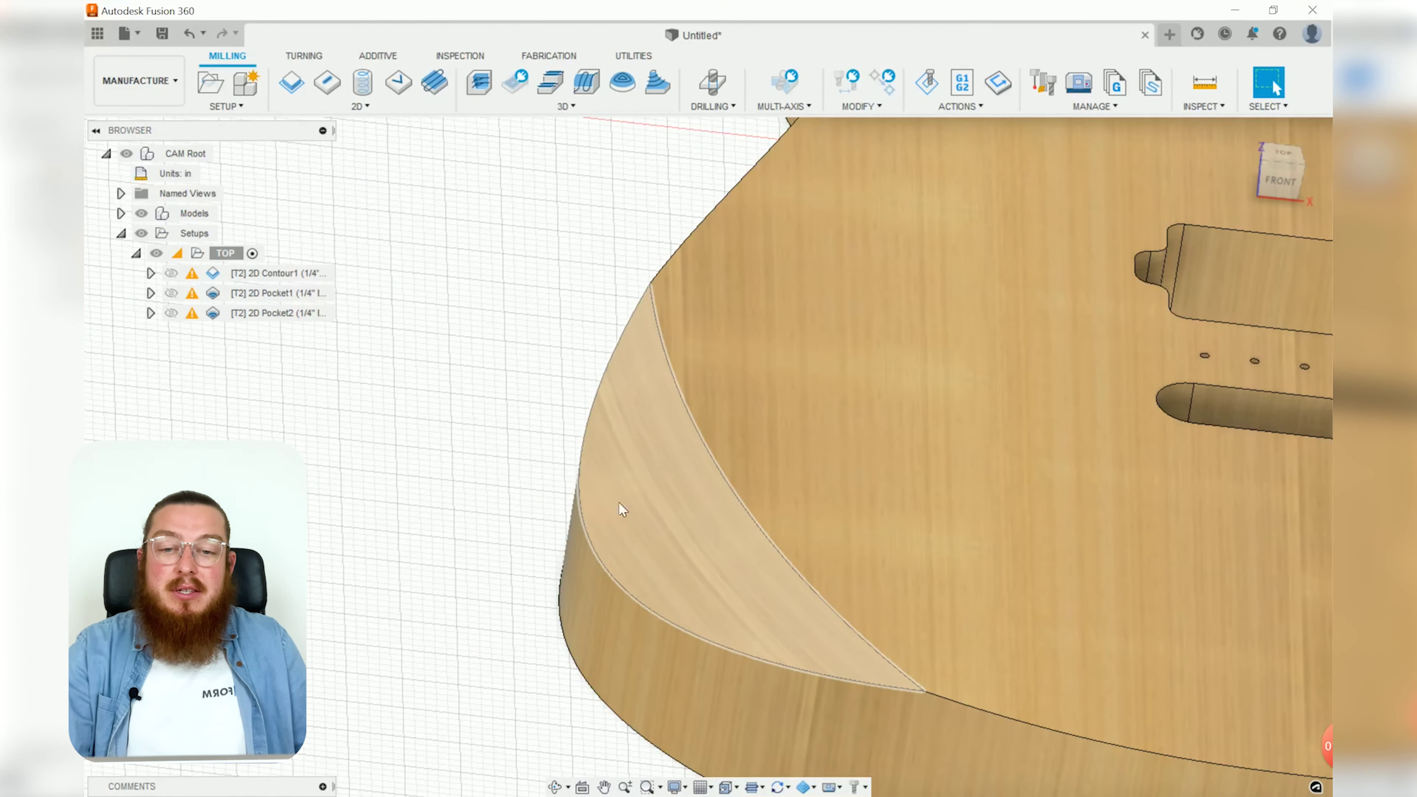
scroll(687, 530, down, 5)
shift+middle_drag(434, 481, 421, 450)
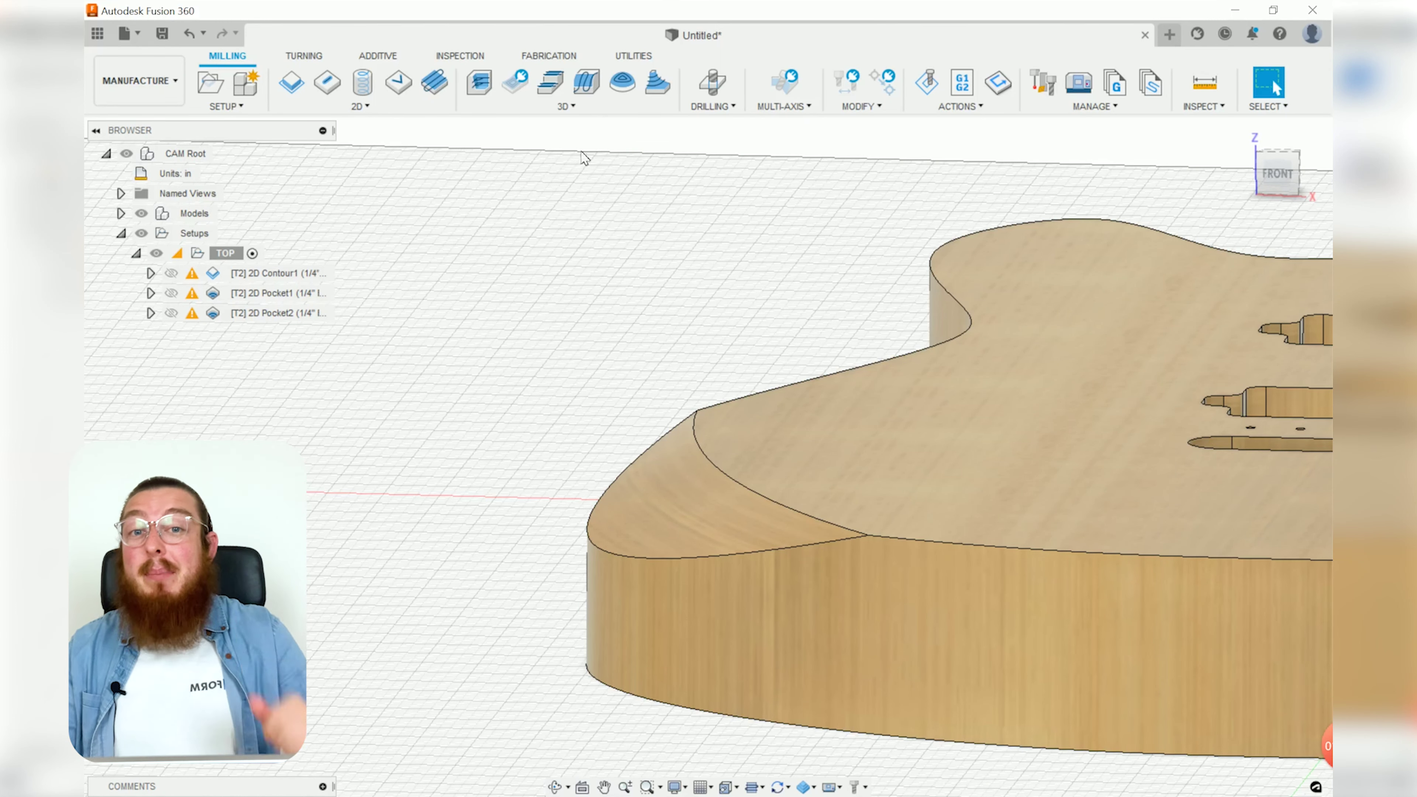
click(591, 112)
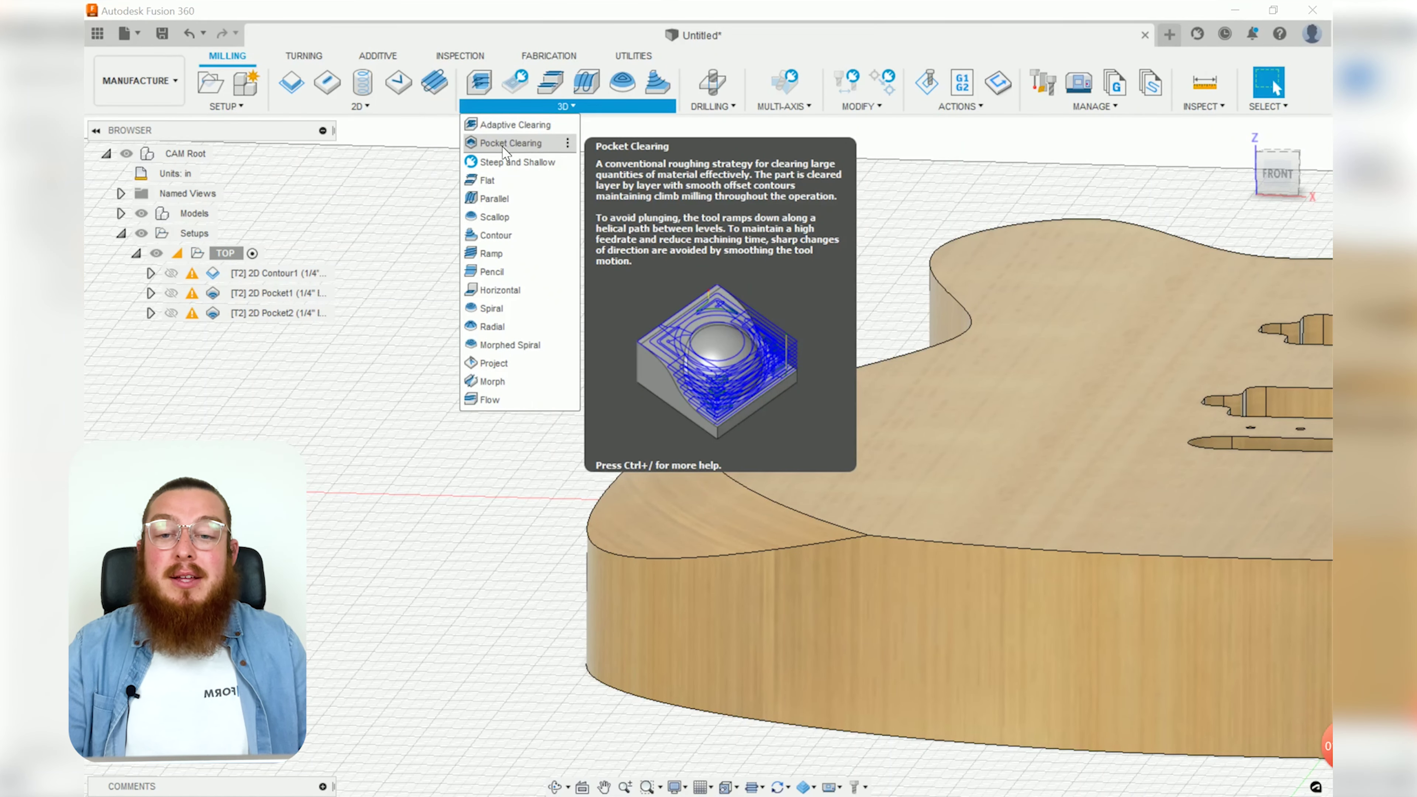
click(502, 146)
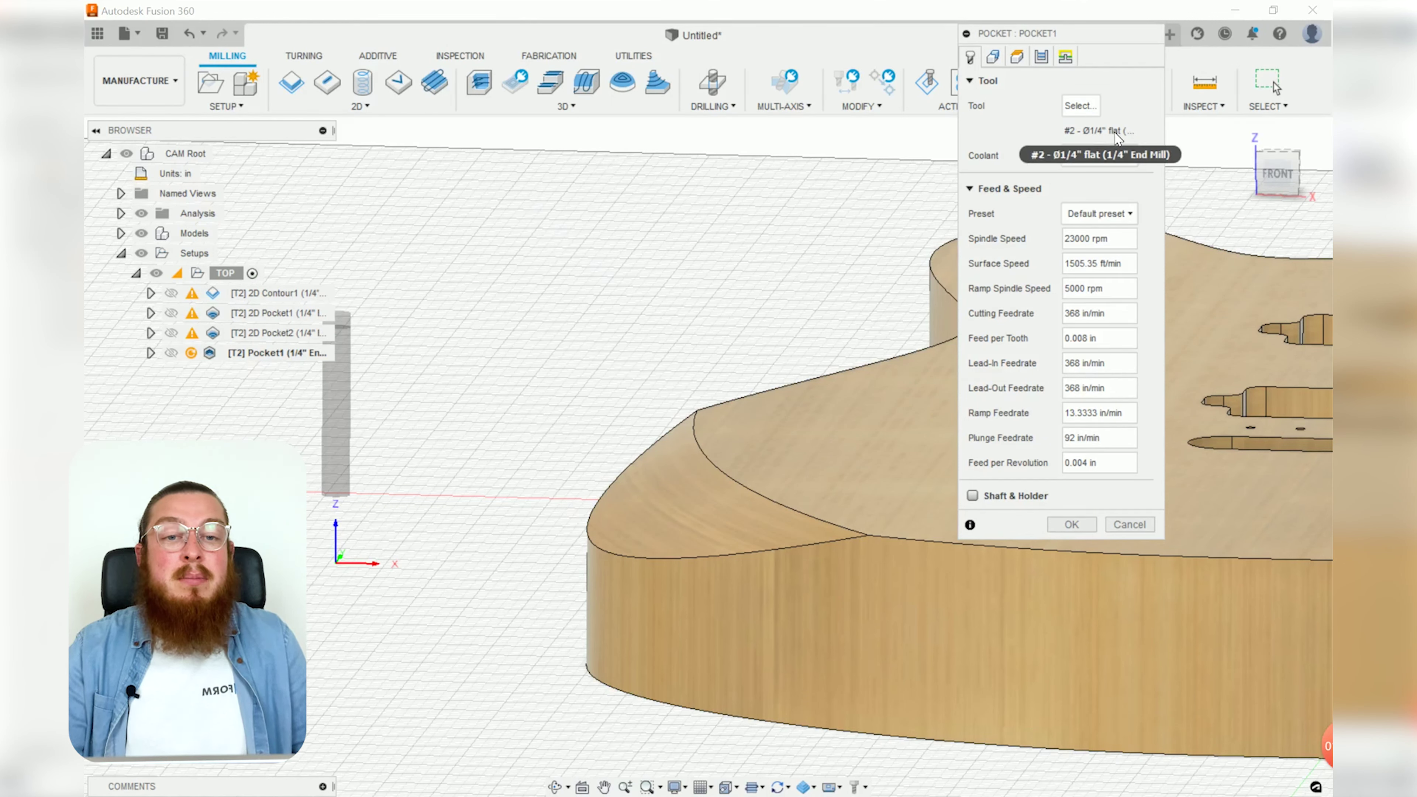
Set the machining boundary to Selection, pick the chains through the forearm bevel's inner and outer edges, and add the bevel face as a model surface.
click(992, 56)
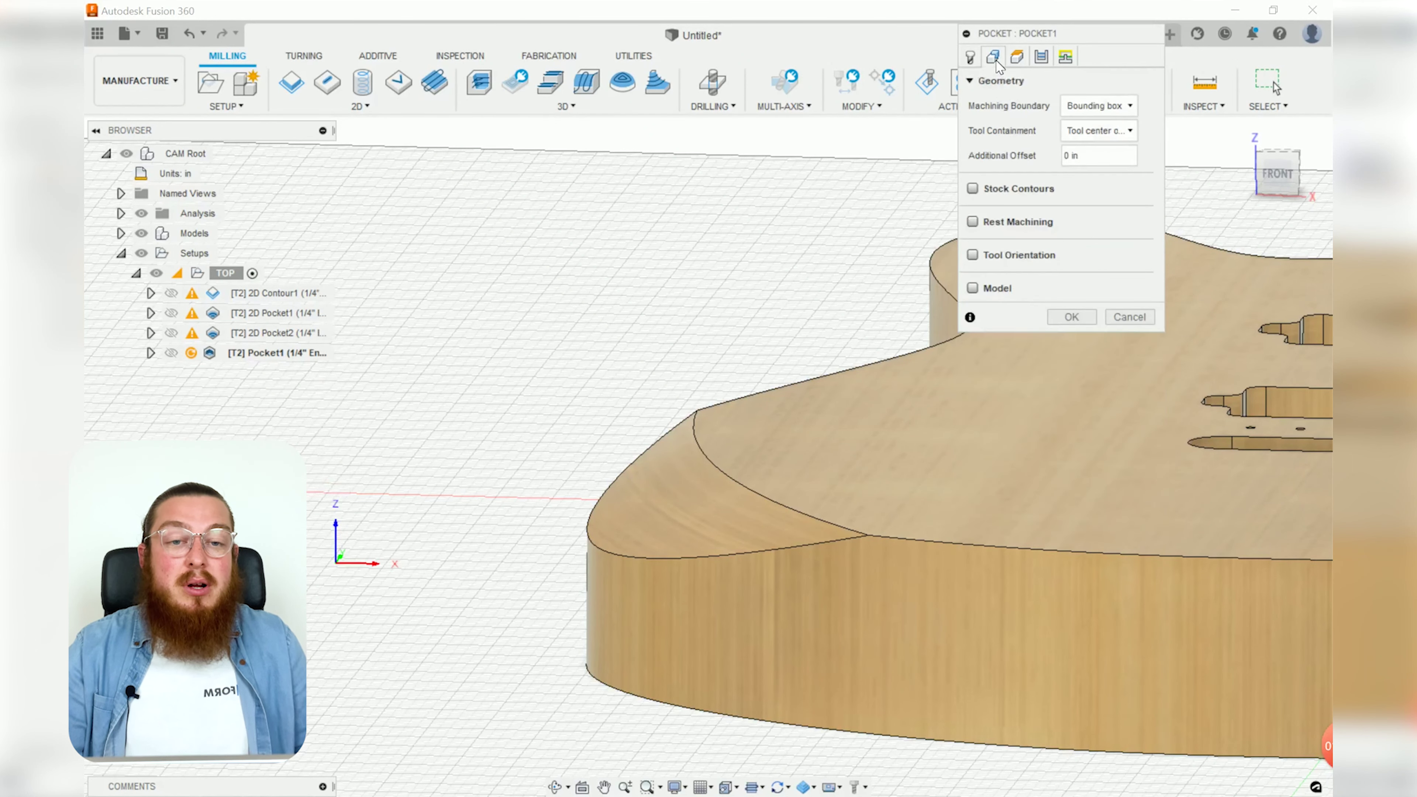
click(1094, 105)
click(1095, 183)
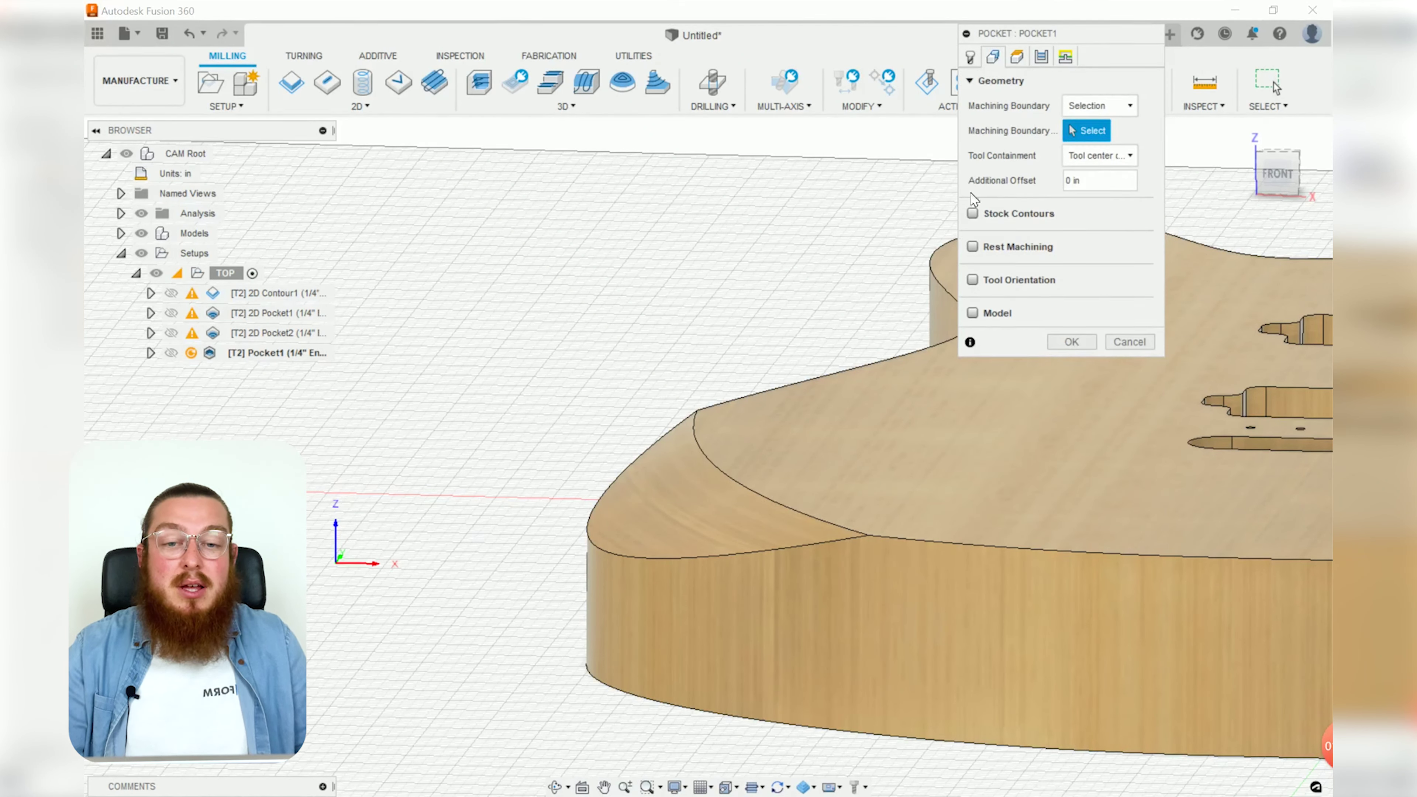
shift+middle_drag(780, 234, 753, 392)
click(724, 425)
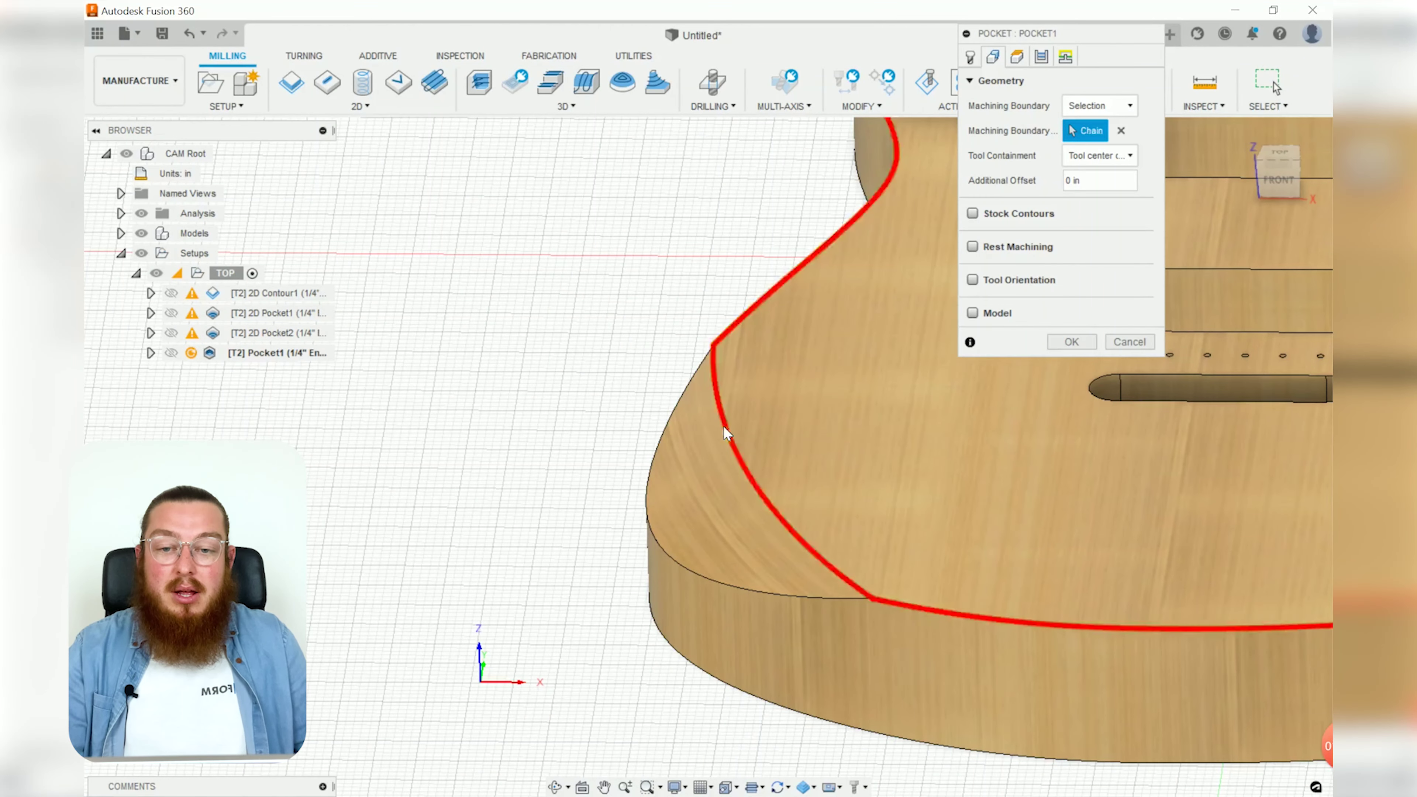
click(649, 502)
shift+middle_drag(712, 485, 759, 502)
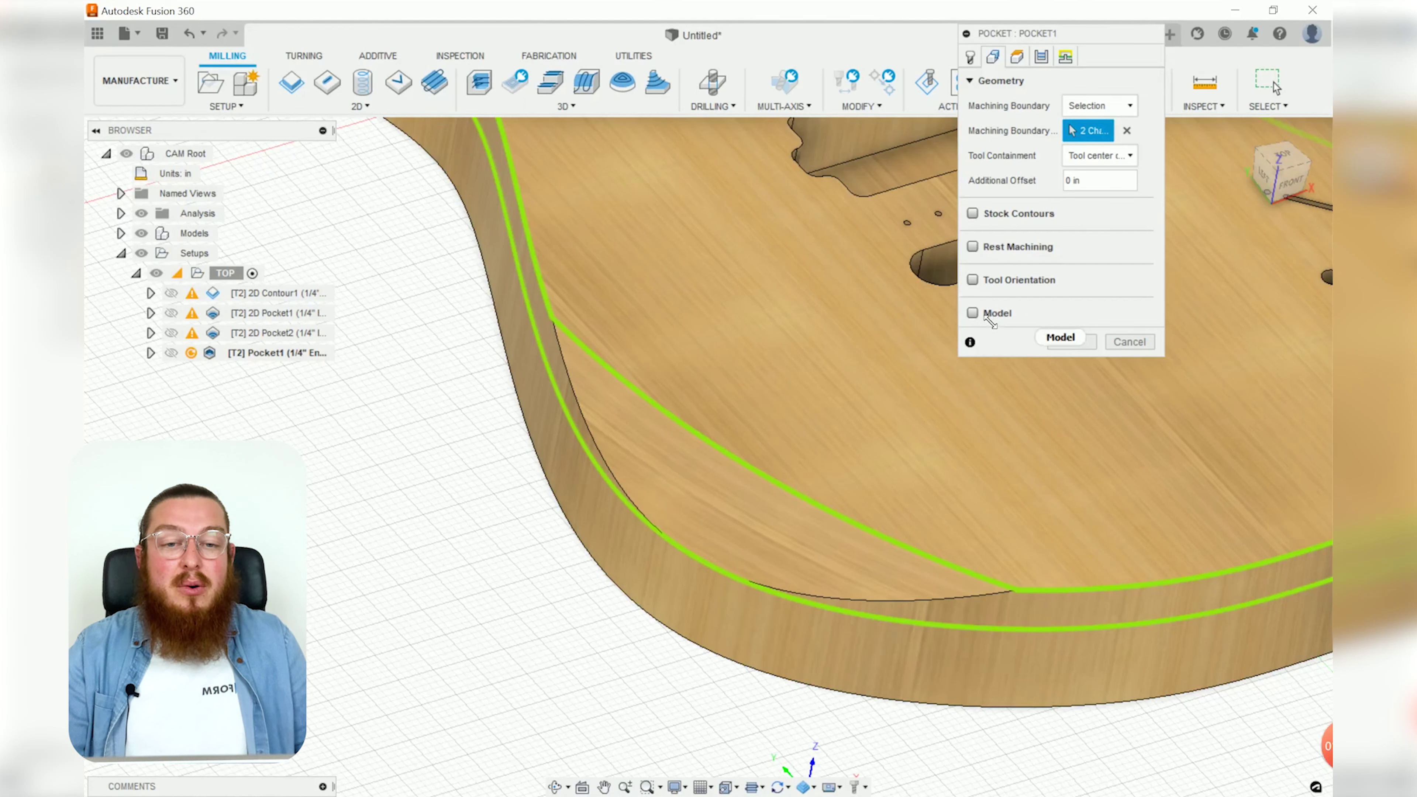
click(974, 313)
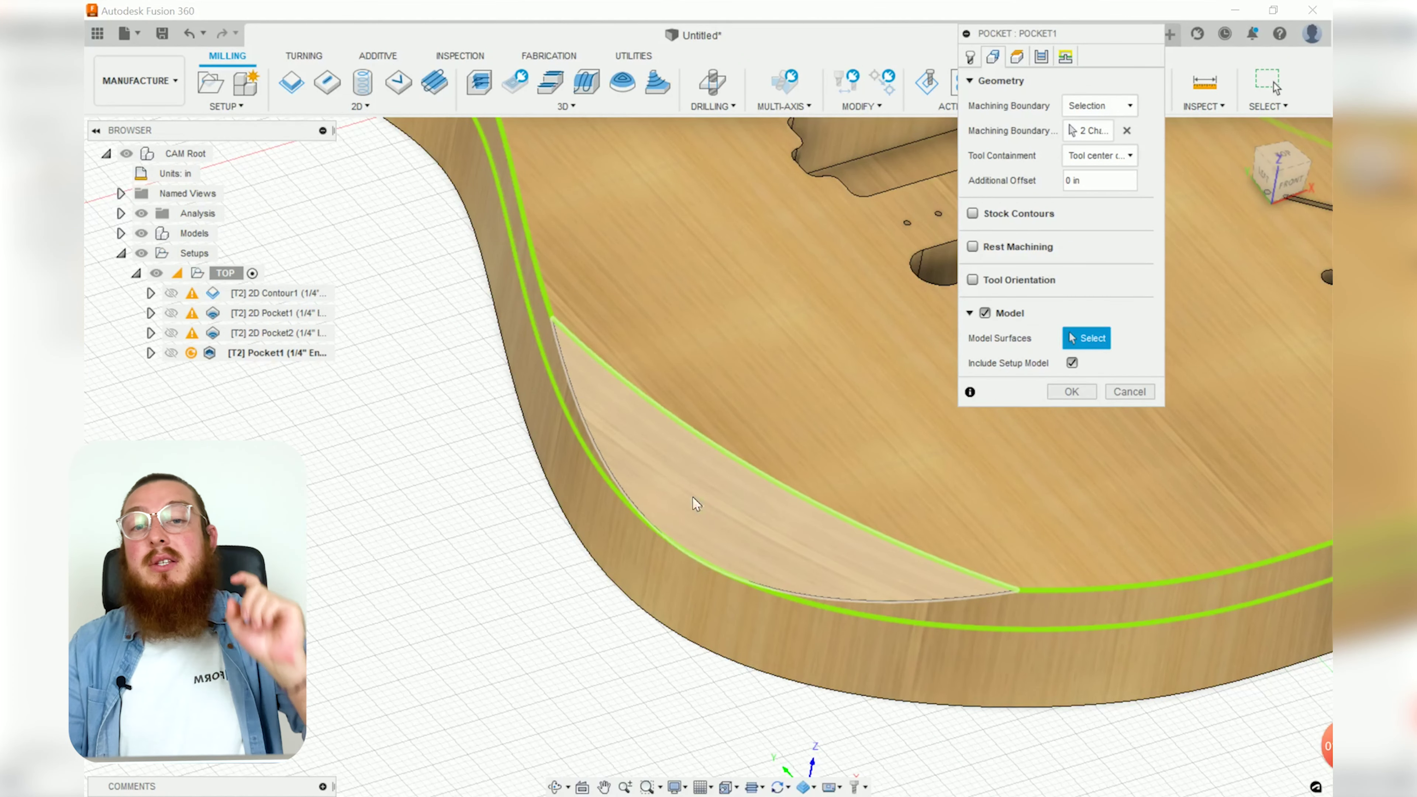
click(672, 470)
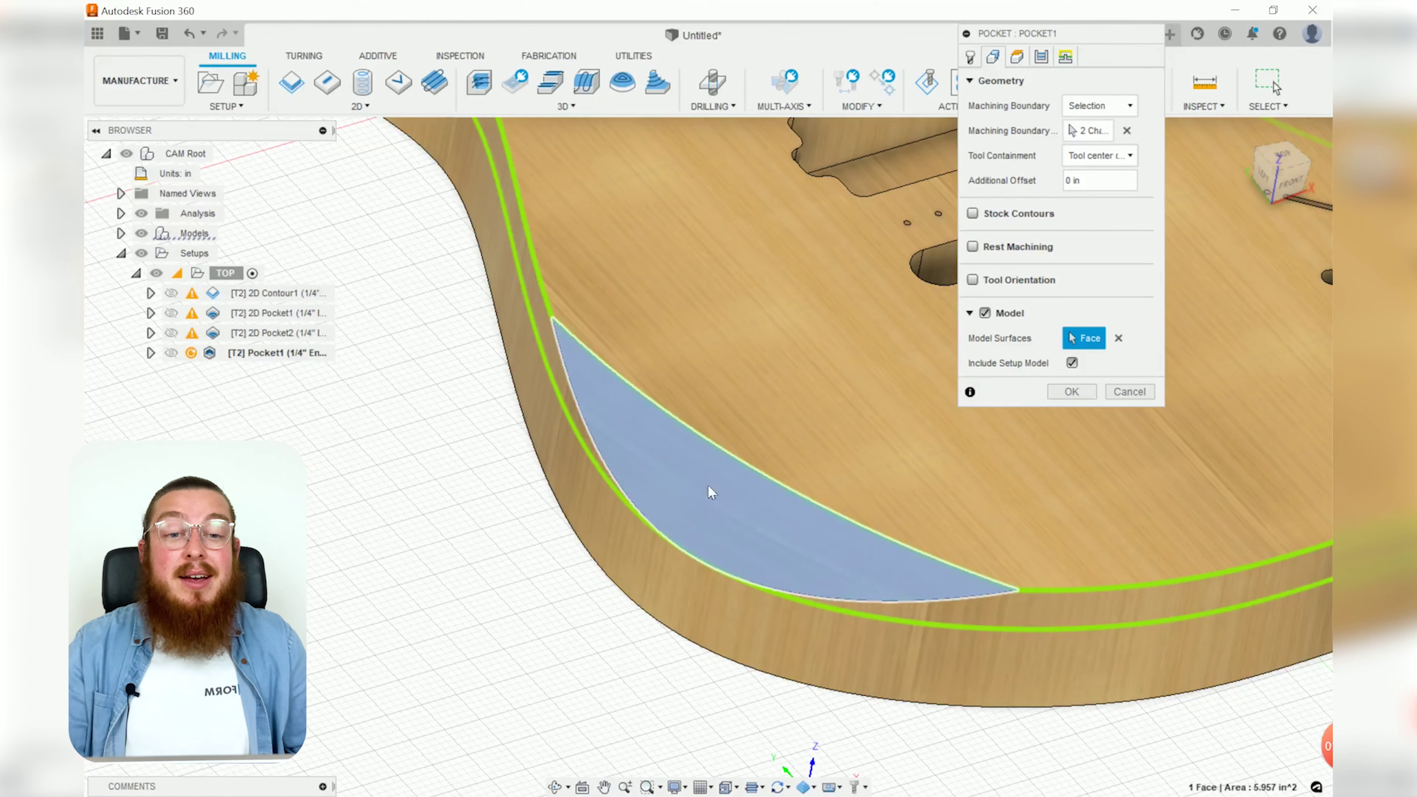
Set the bevel clearing's radial and axial stock to leave to 0 in, review its linking settings and generate the toolpath.
click(1017, 58)
click(1040, 56)
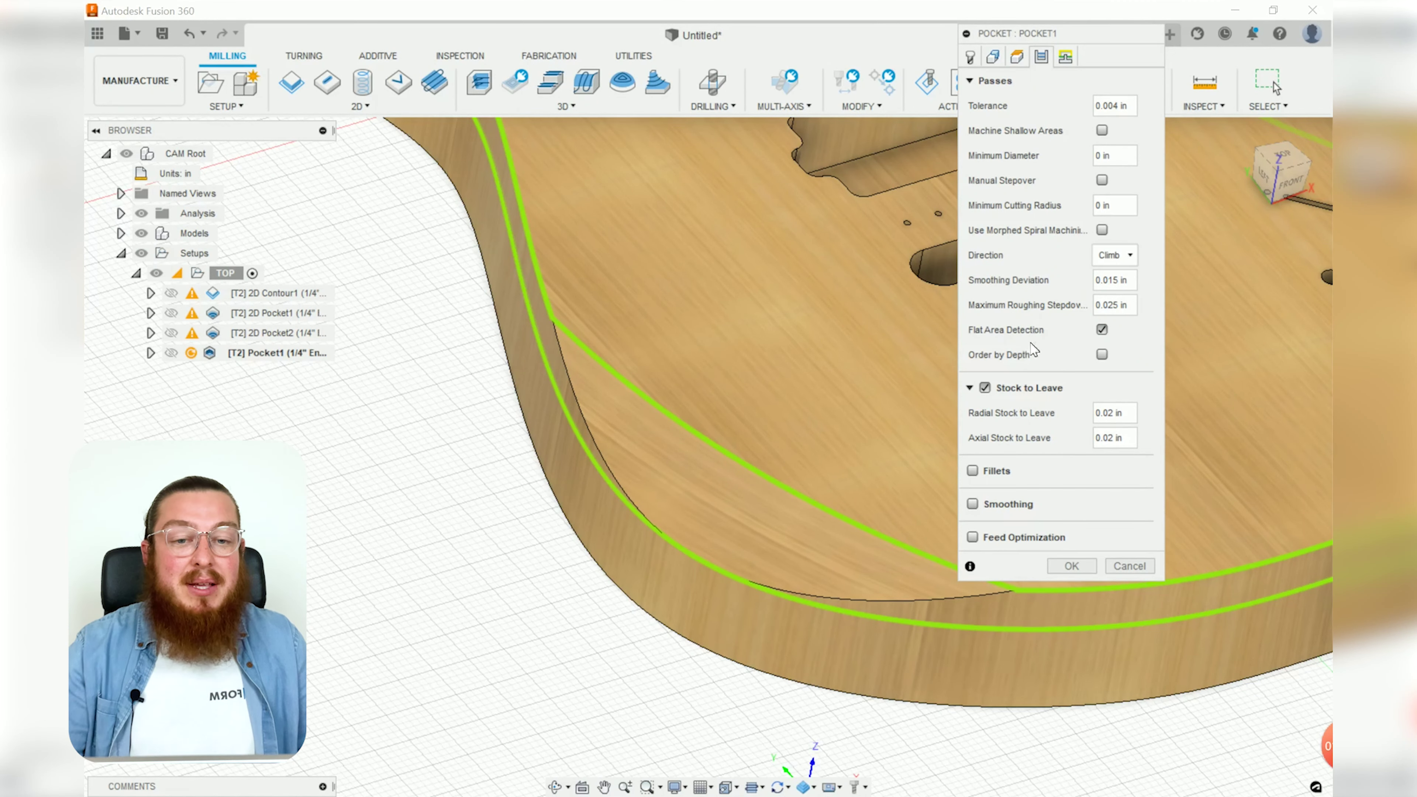
click(1114, 414)
key(BackSpace)
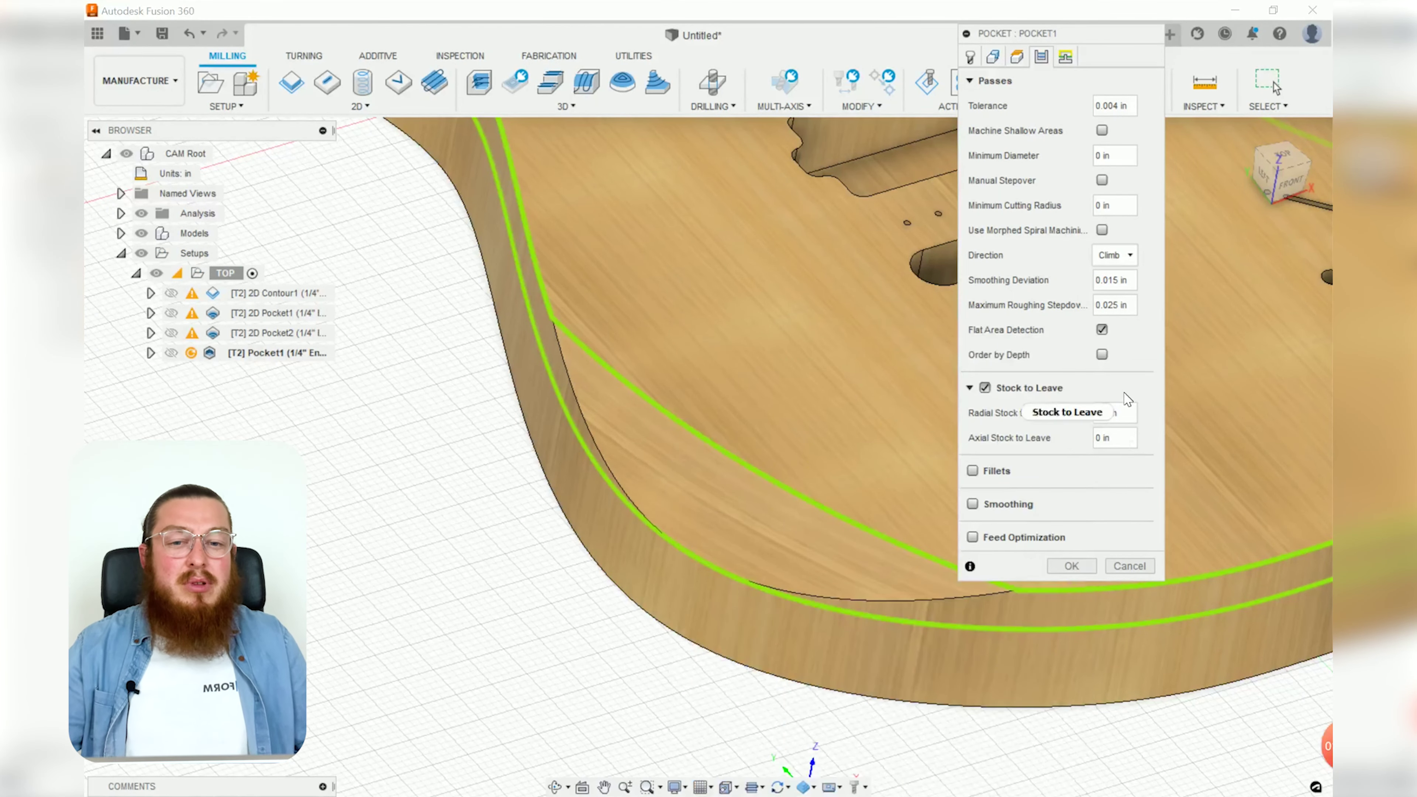
mouse_move(1127, 399)
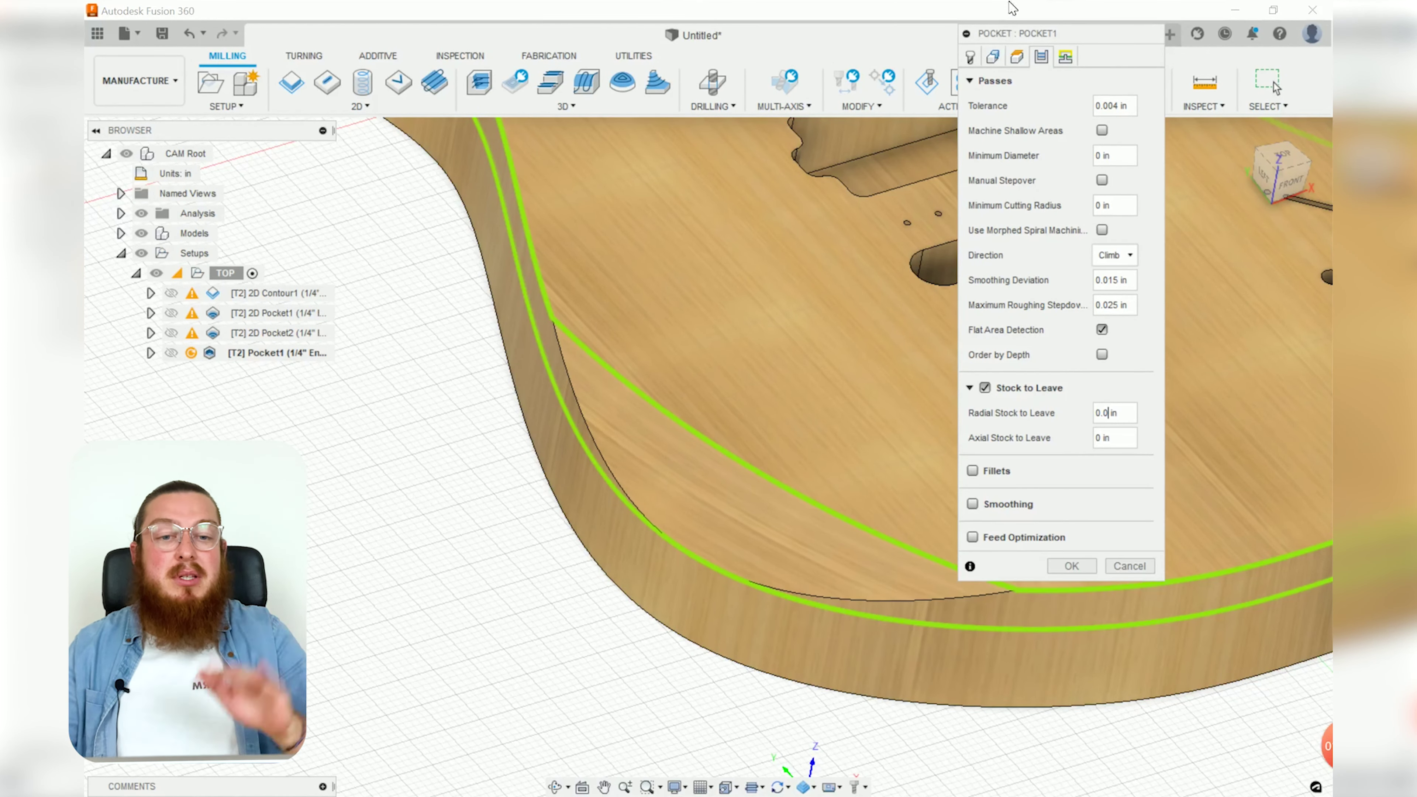
click(1067, 57)
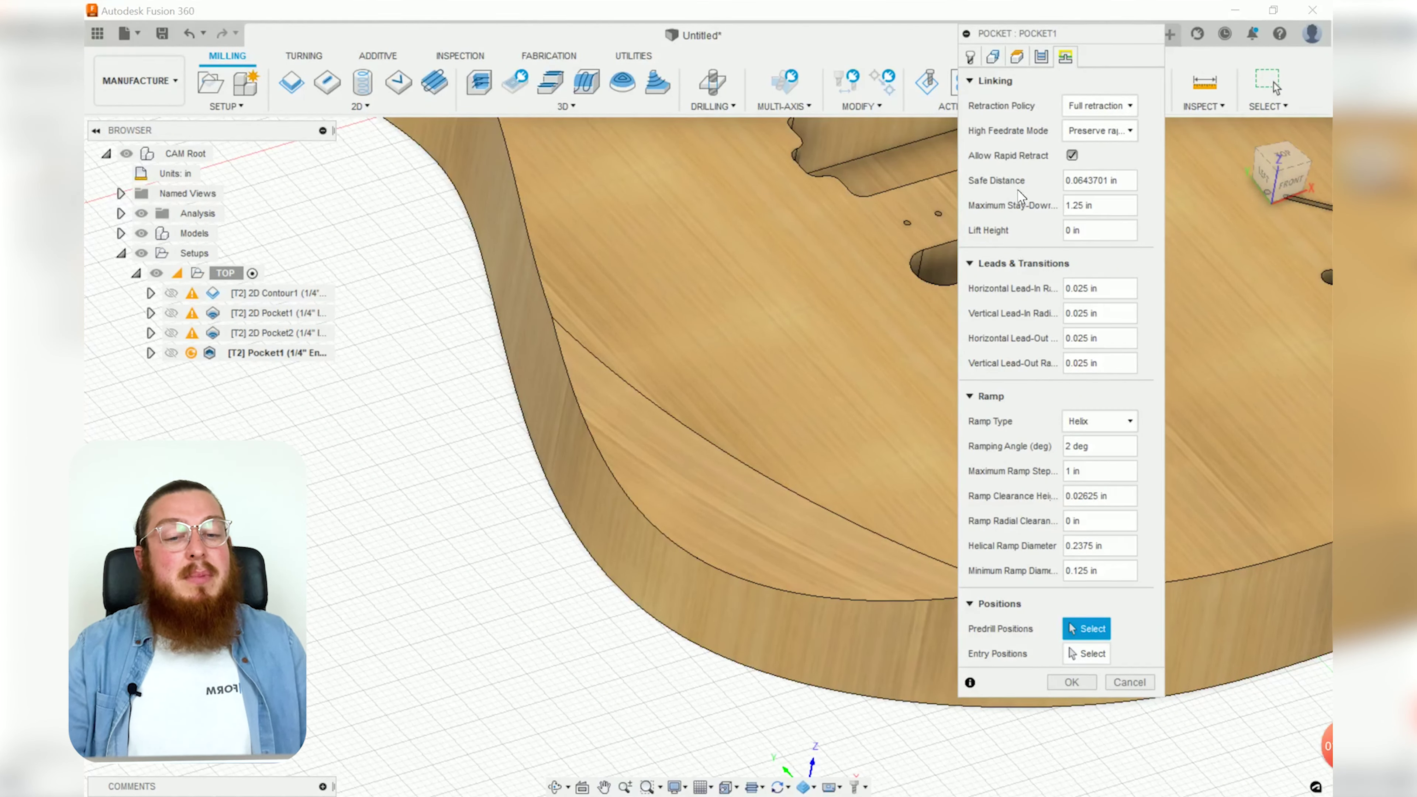
click(1071, 682)
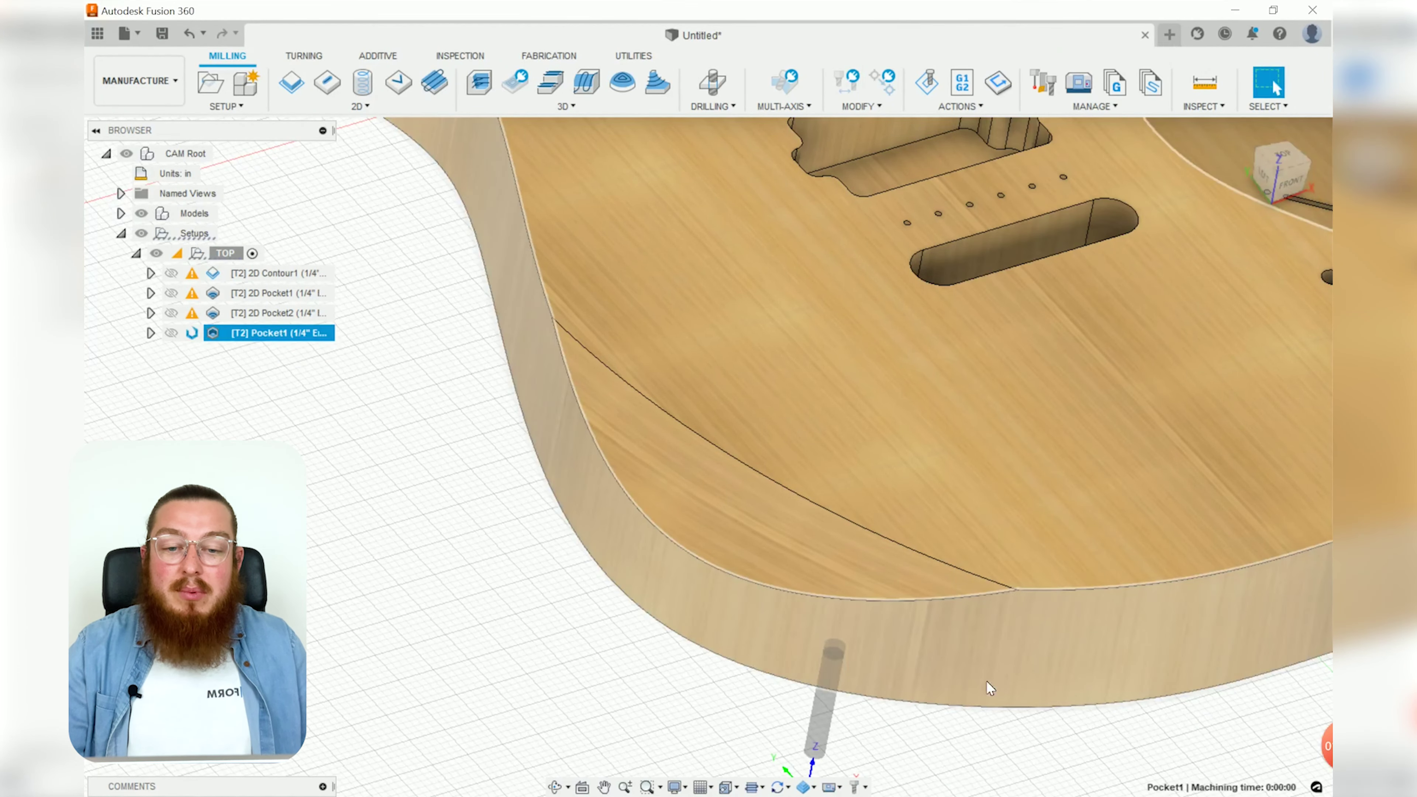
Examine the generated pocket clearing toolpath on the forearm bevel up close, checking its layers and ramp moves.
shift+middle_drag(845, 690, 598, 566)
scroll(854, 554, up, 5)
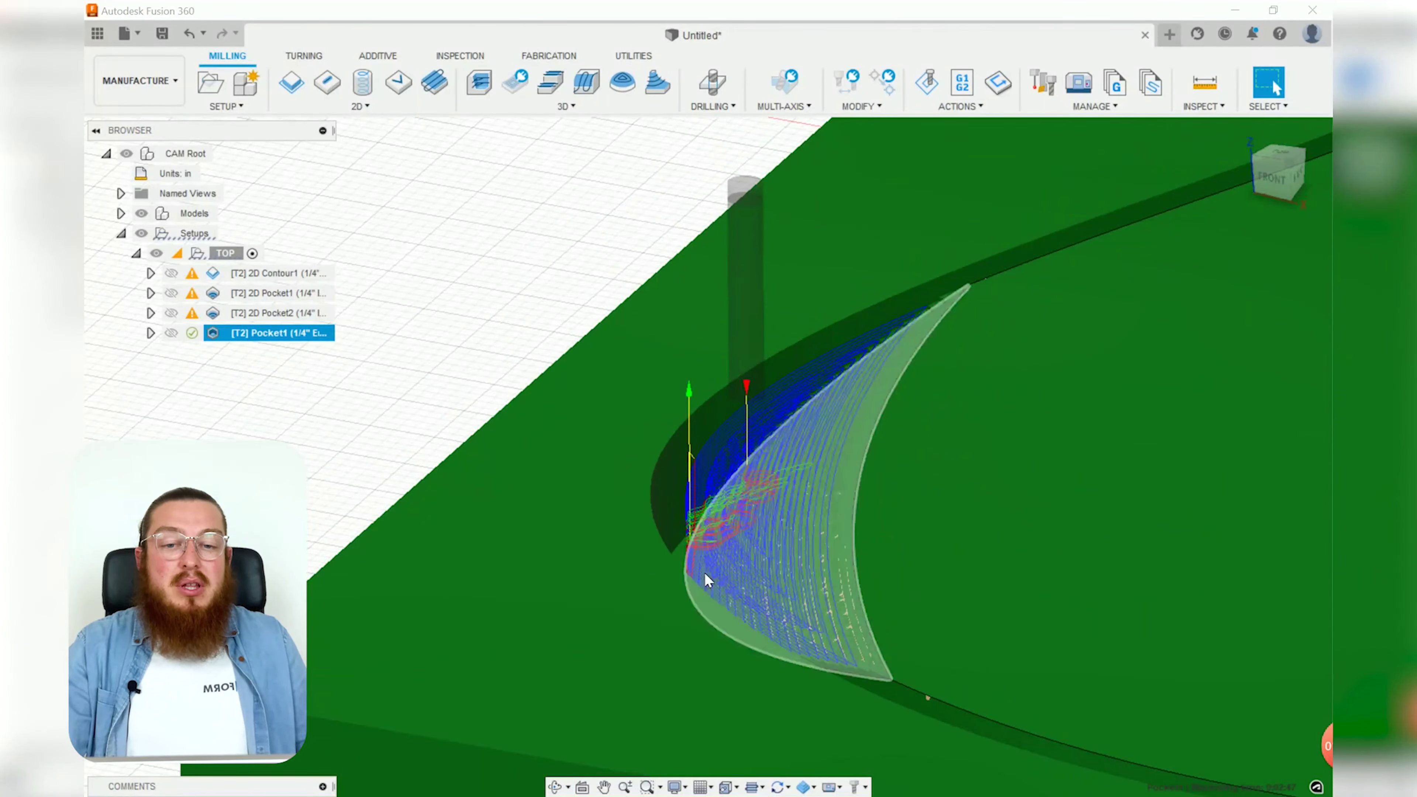
shift+middle_drag(706, 580, 690, 546)
scroll(709, 248, down, 3)
middle_drag(708, 249, 671, 406)
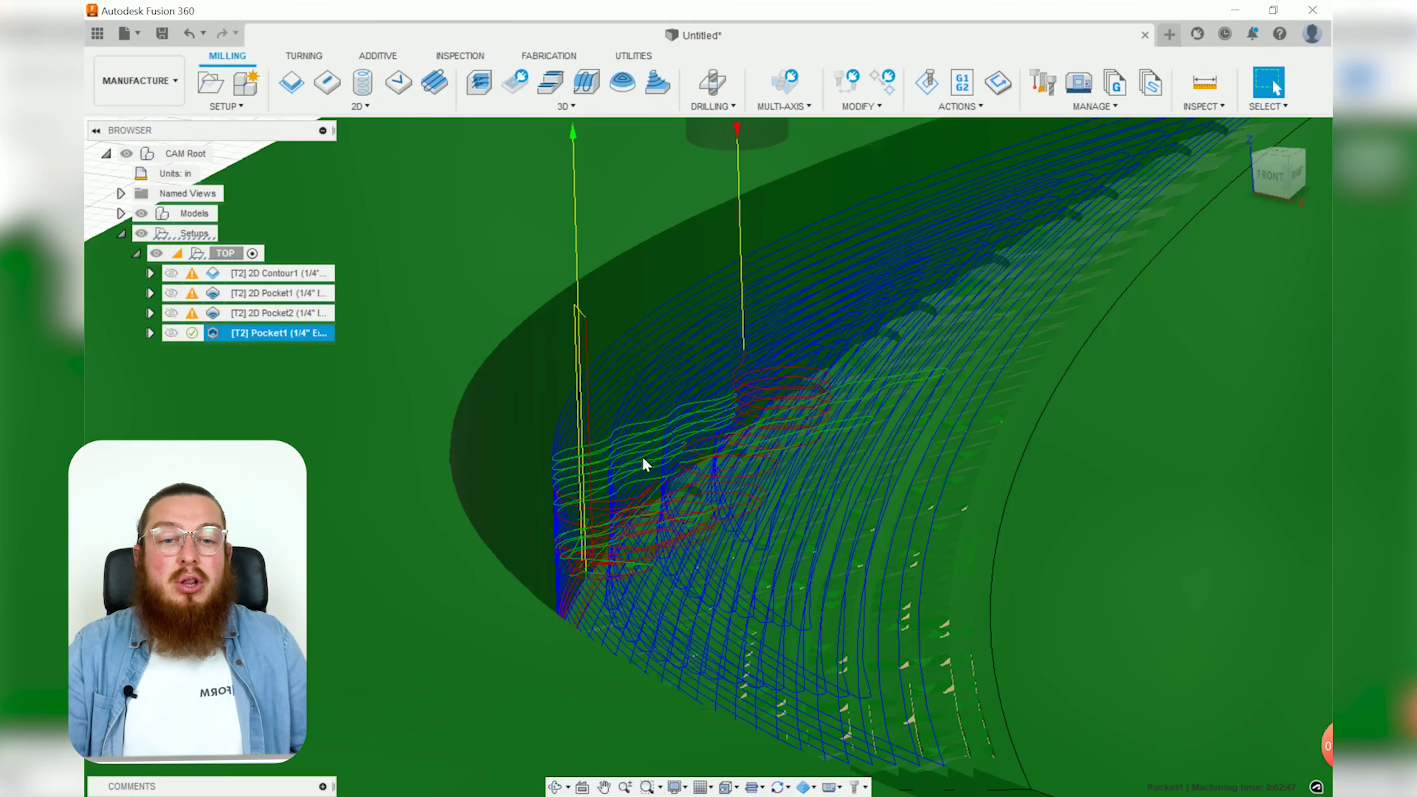
scroll(673, 462, down, 2)
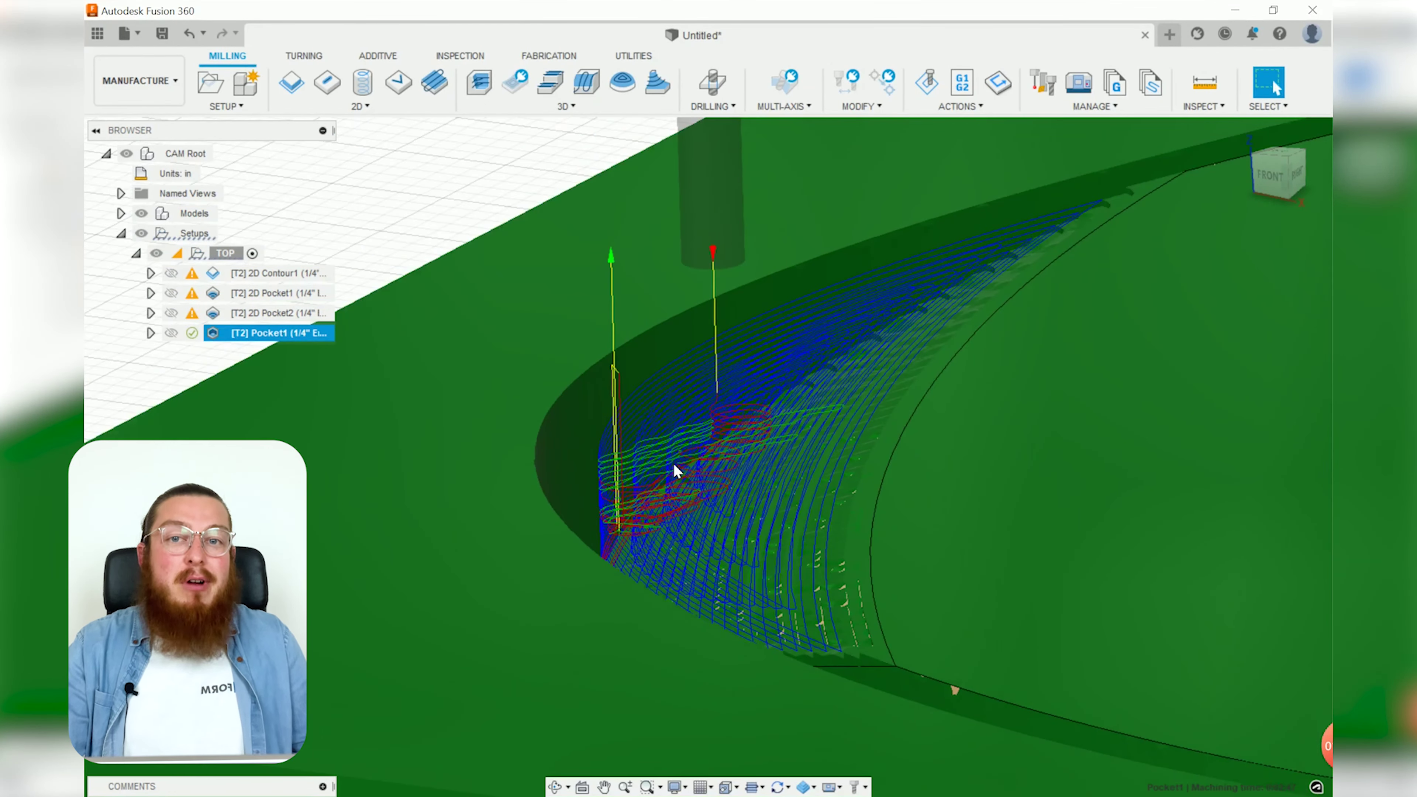
scroll(673, 464, down, 3)
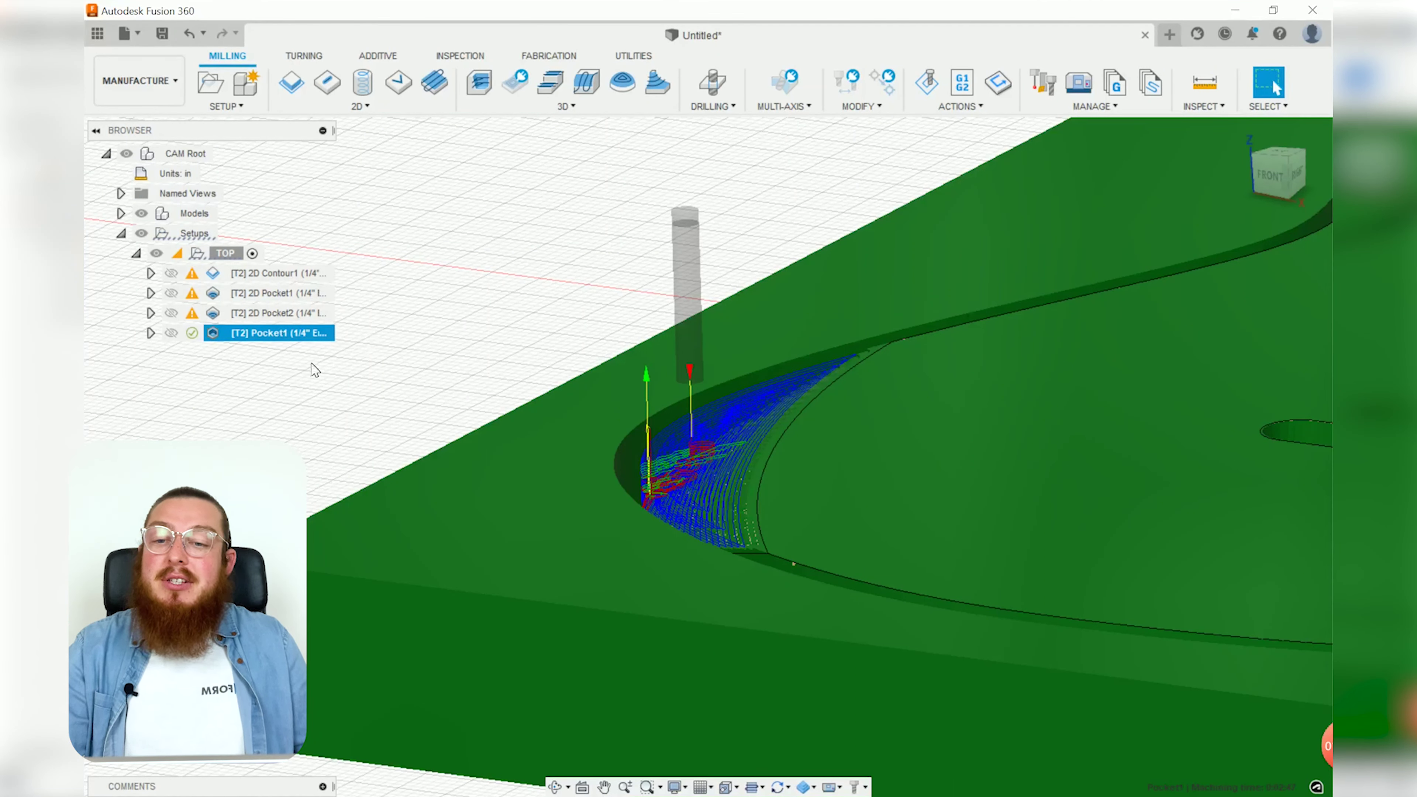
Set the bevel pocket clearing's maximum roughing stepdown to 0.1 in, regenerate it and inspect the toolpath on the bevel.
right_click(274, 337)
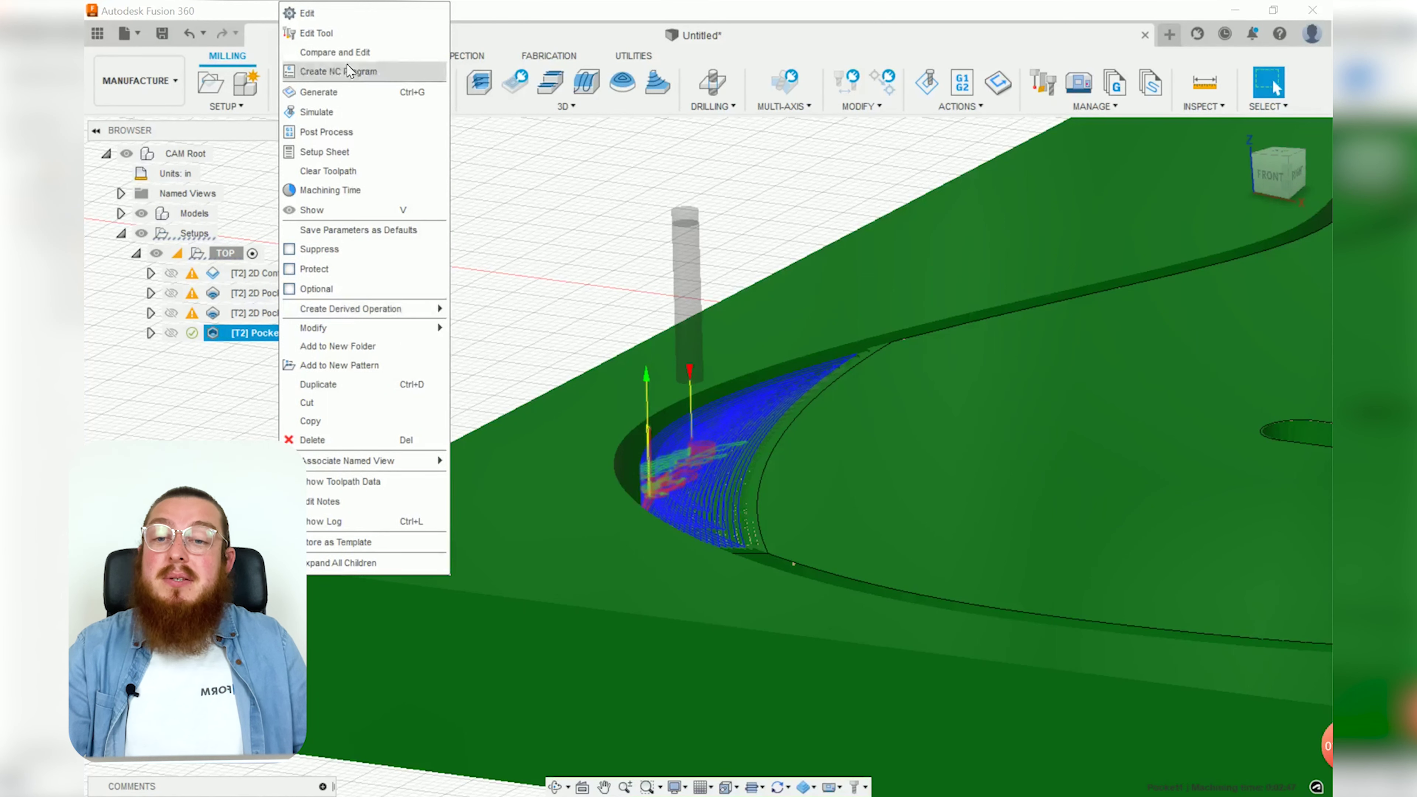
click(337, 20)
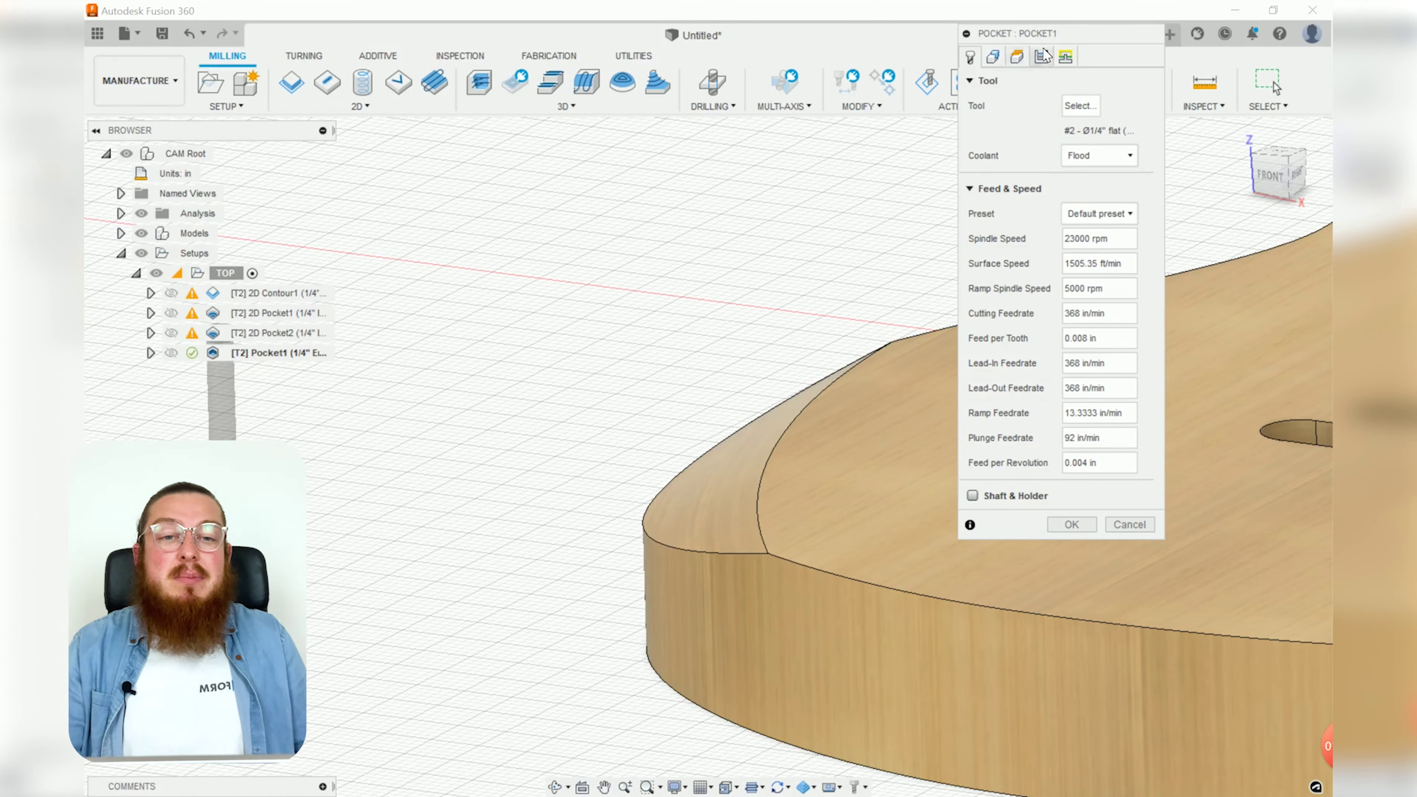
click(1041, 57)
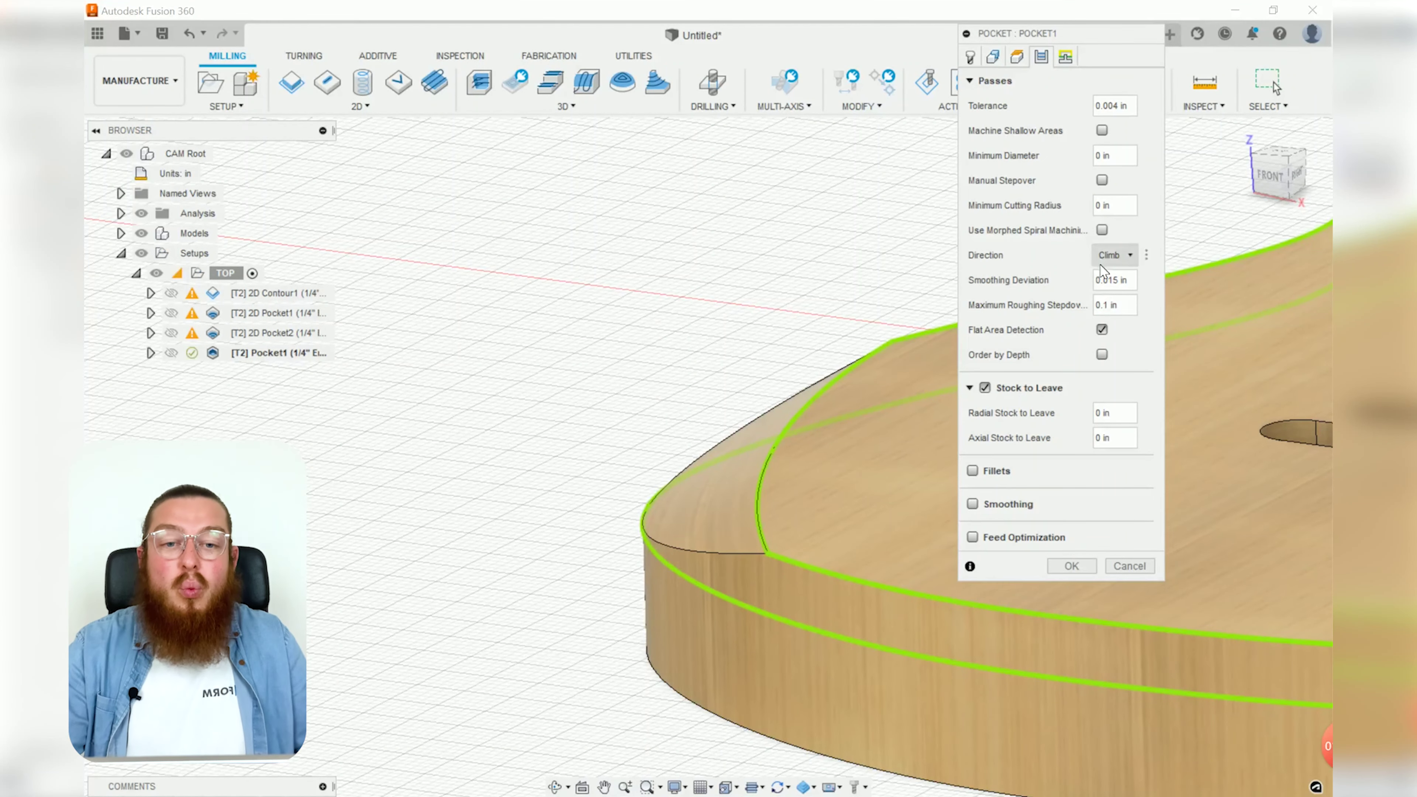
click(1080, 563)
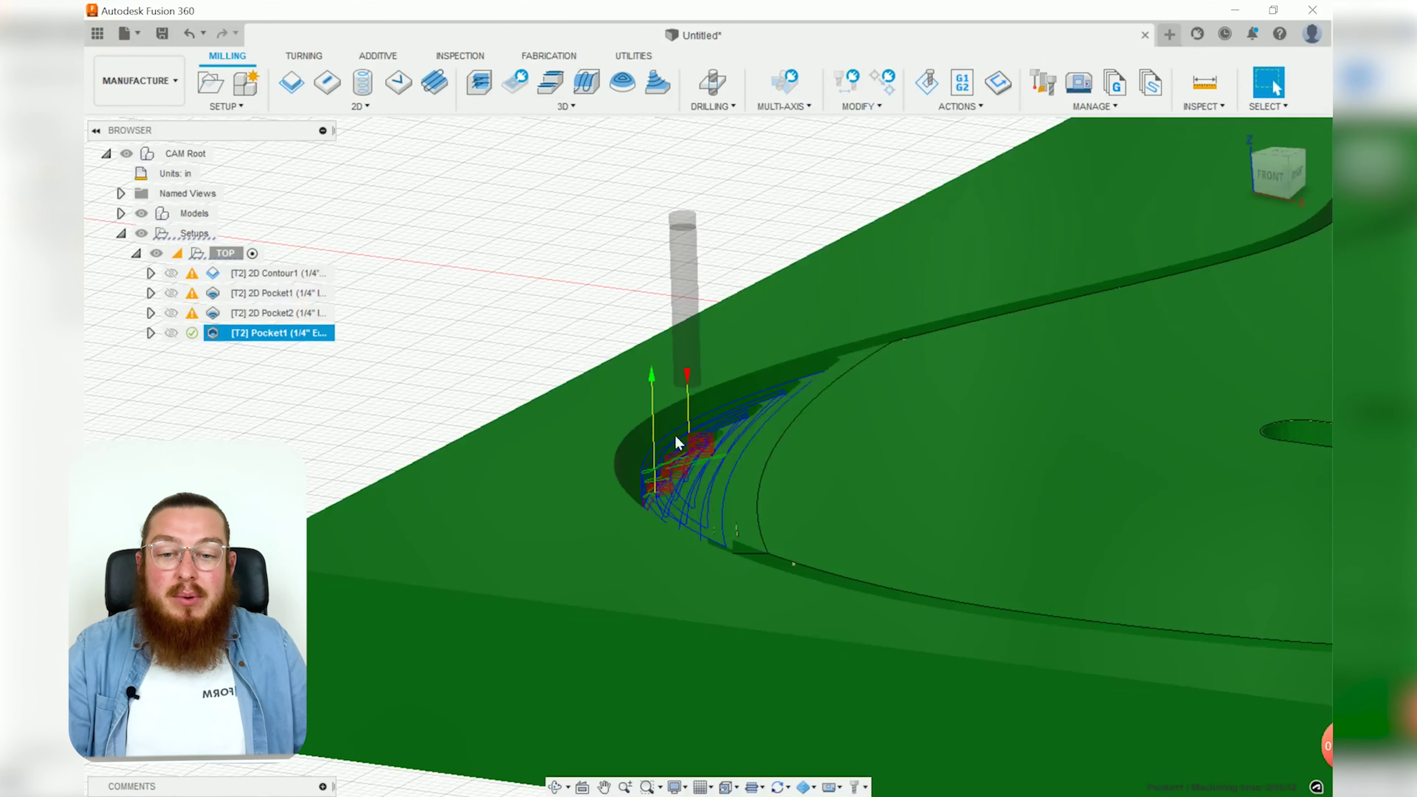
scroll(683, 496, up, 4)
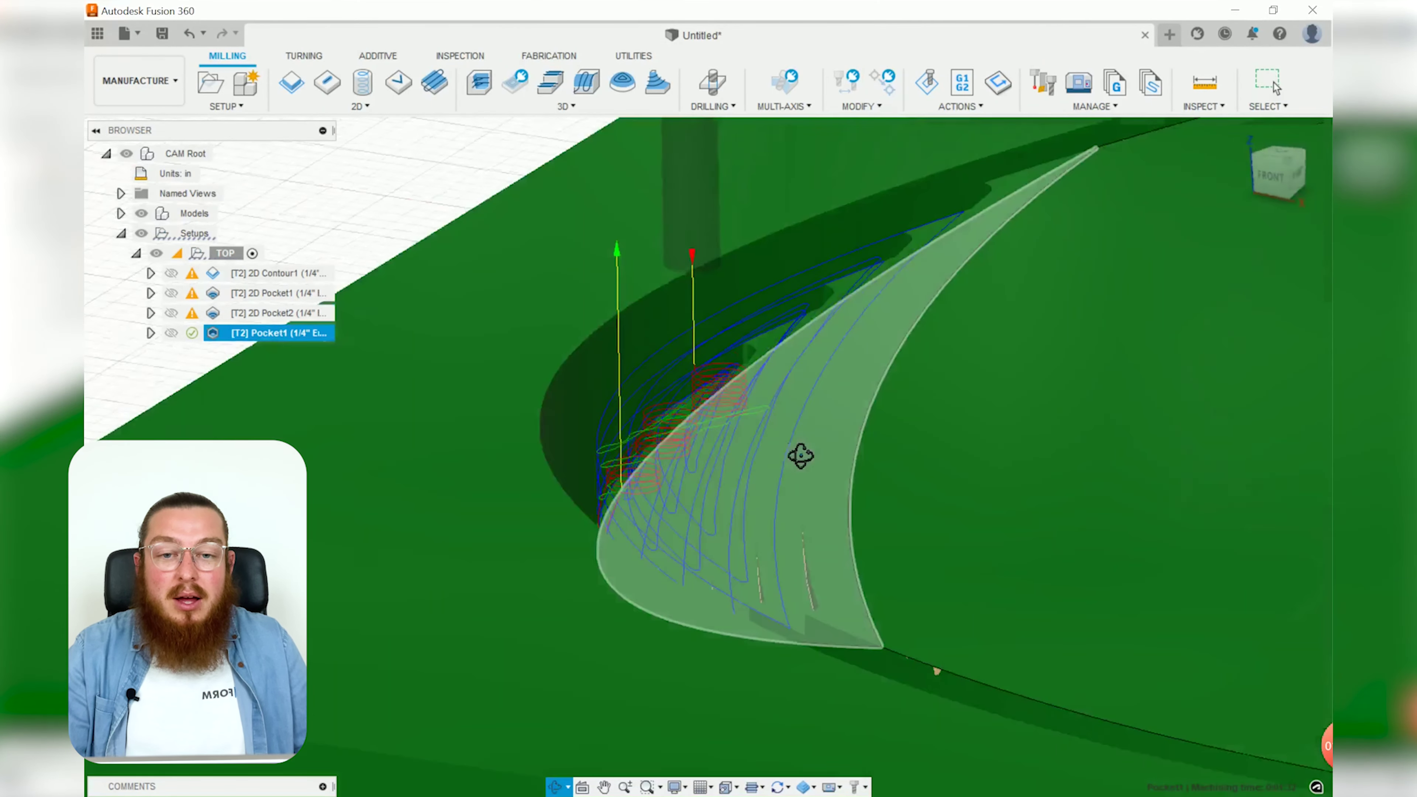
shift+middle_drag(799, 452, 907, 428)
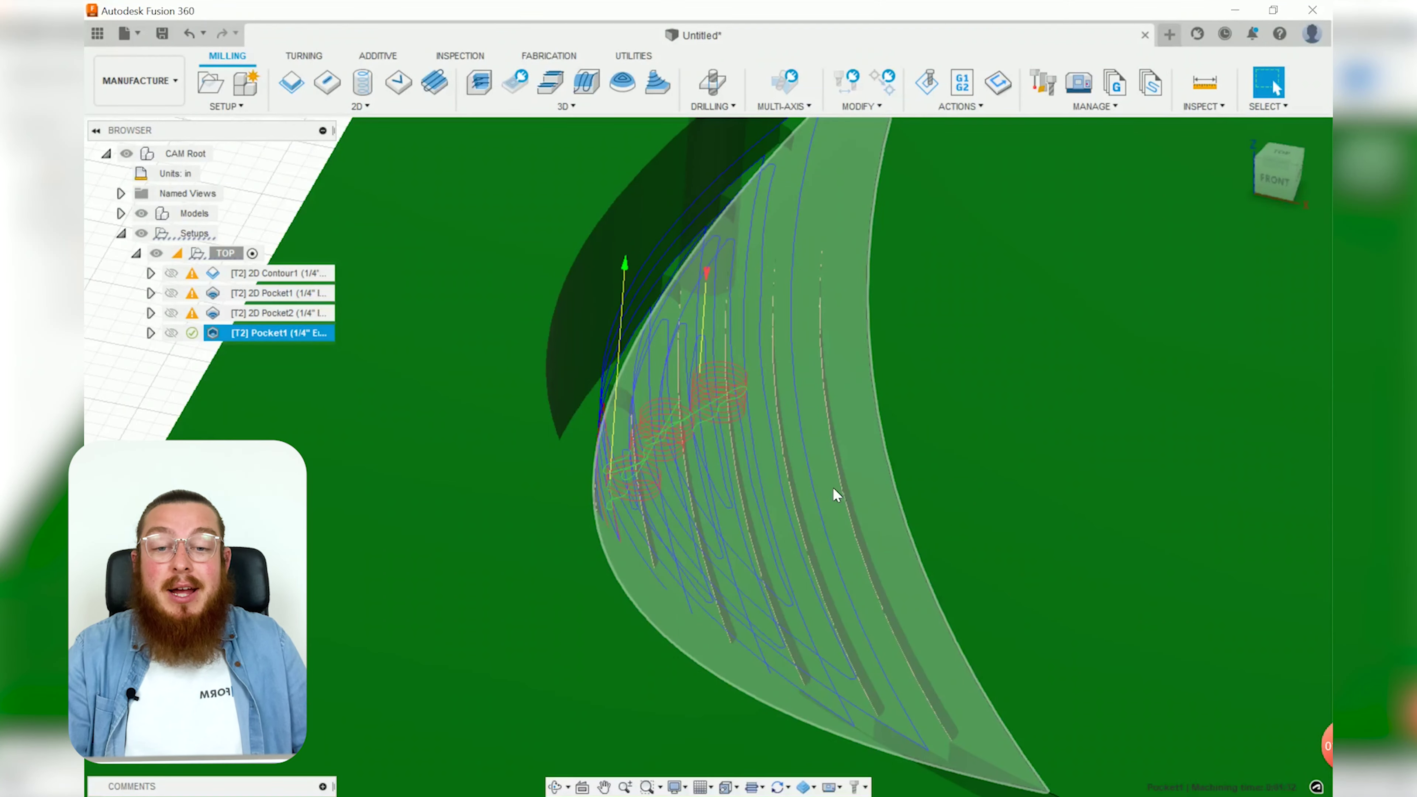
shift+middle_drag(835, 494, 739, 398)
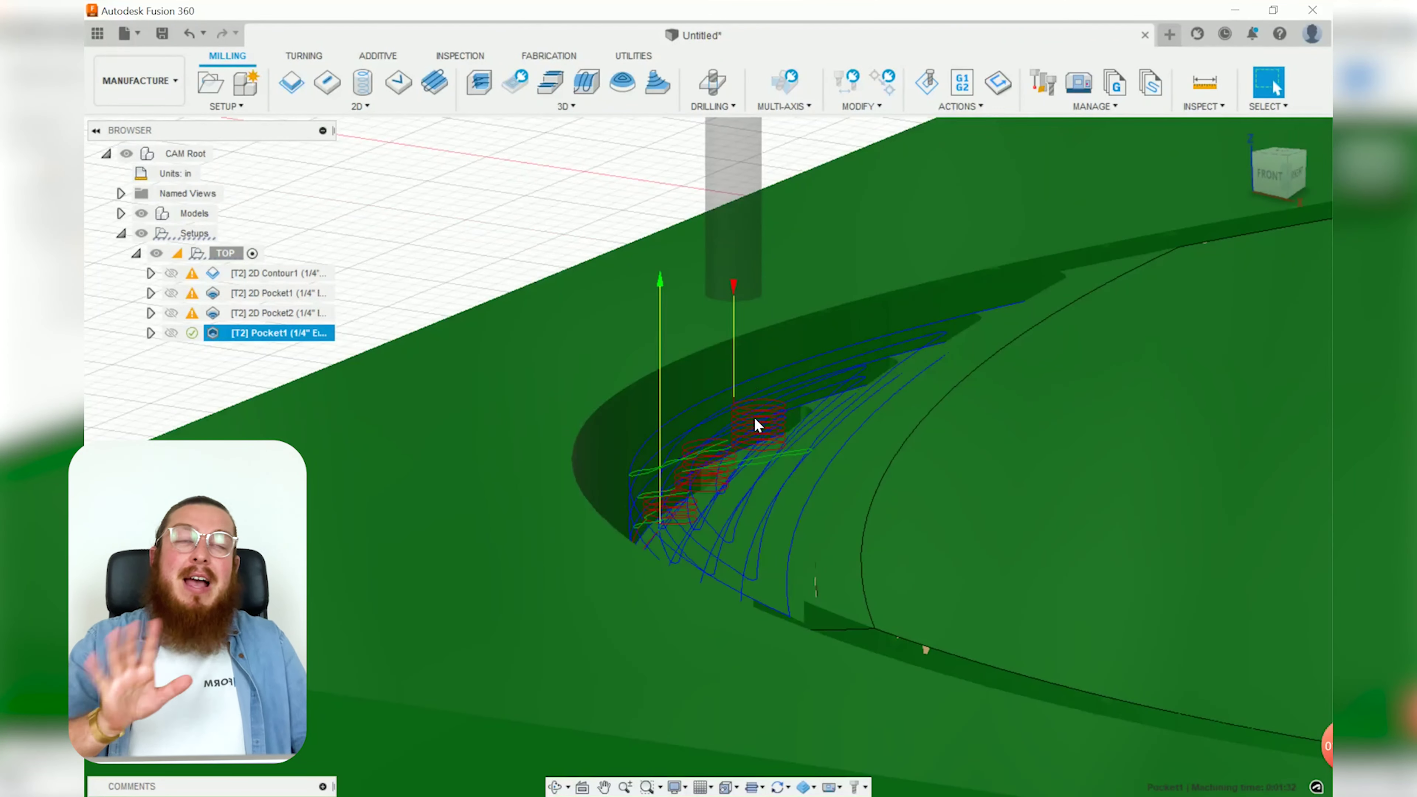
click(587, 237)
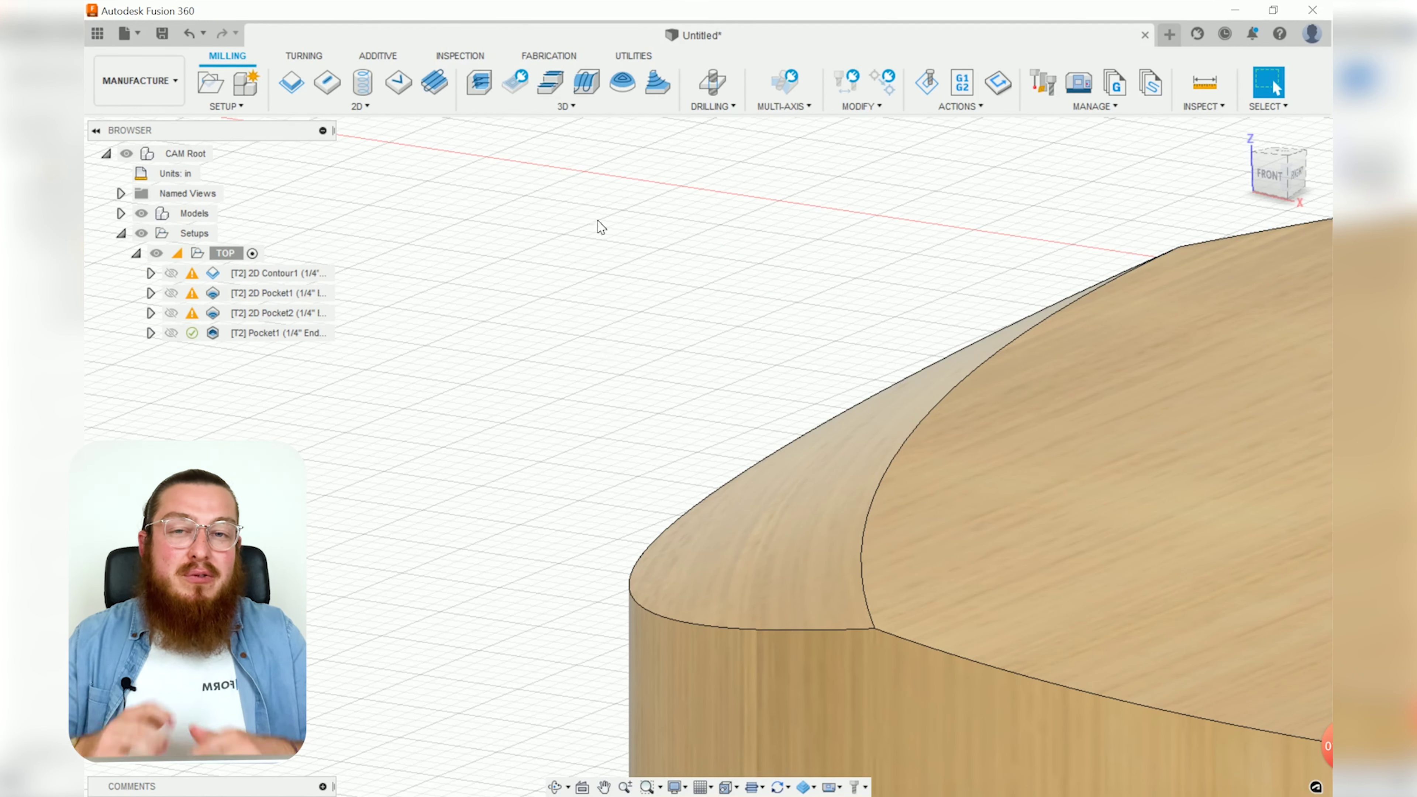
Start a 3D Parallel operation and set its machining boundary to Selection, picking the chains through the bevel's inner and outer edges.
click(602, 112)
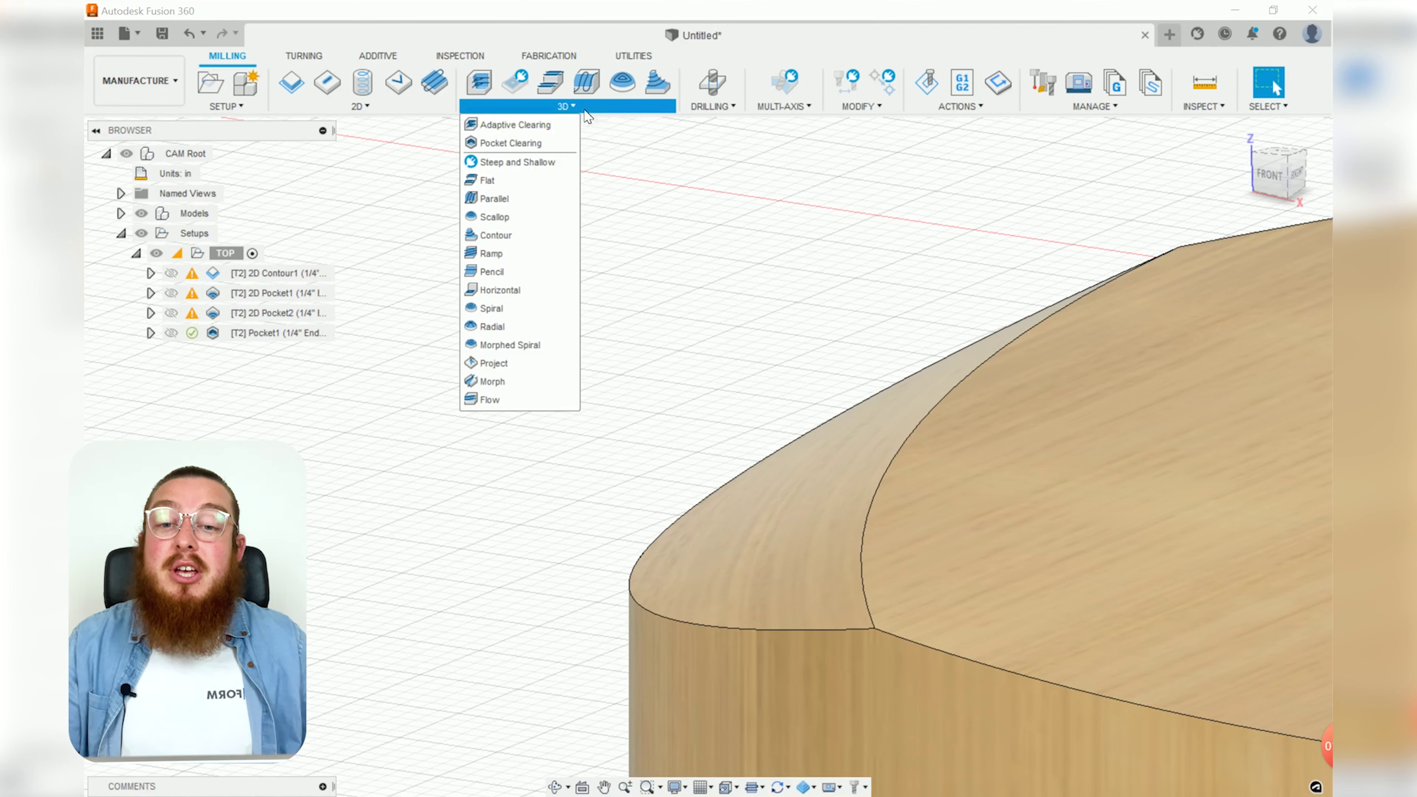
click(494, 198)
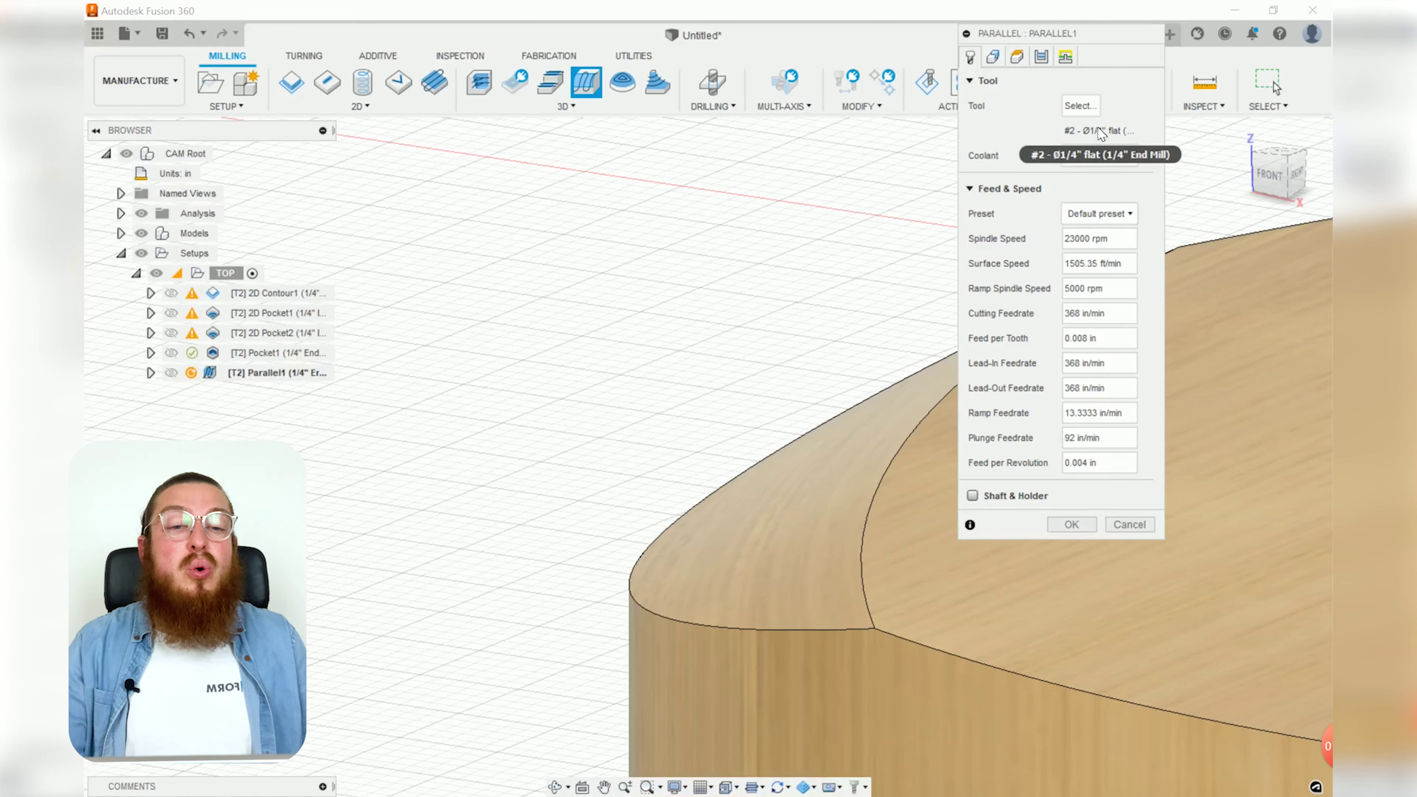
click(994, 57)
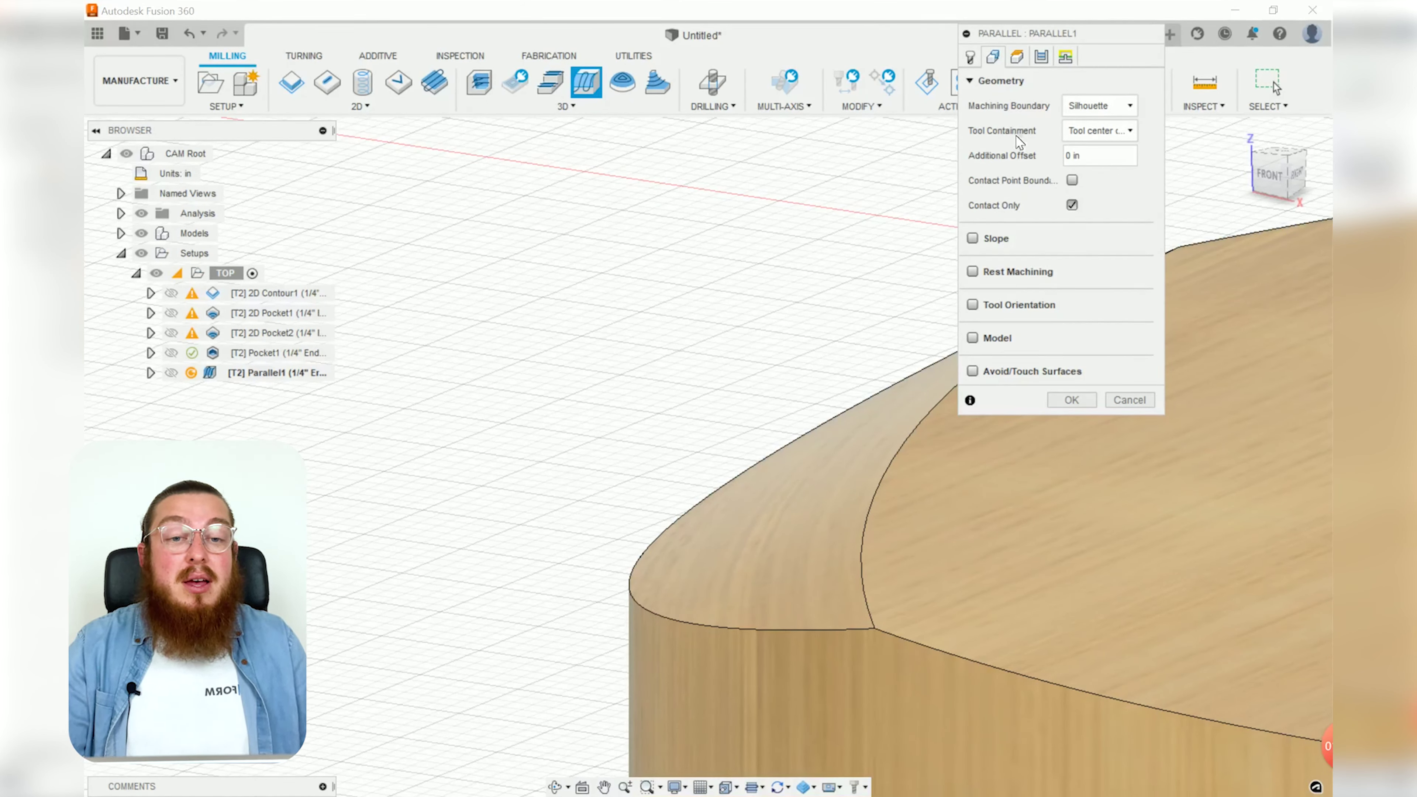
click(1121, 105)
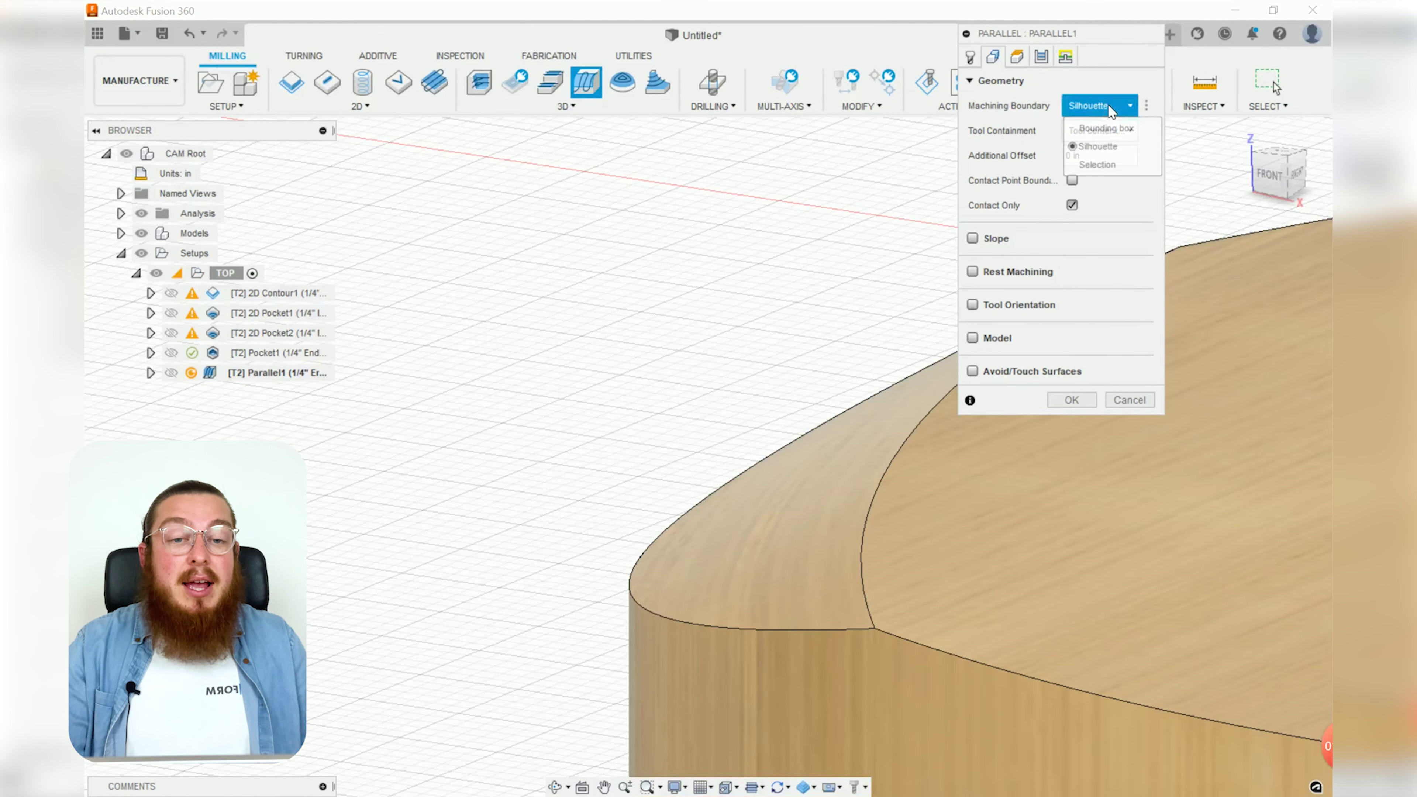
click(1094, 157)
click(942, 410)
click(819, 420)
shift+middle_drag(700, 356, 519, 327)
scroll(614, 406, down, 3)
scroll(701, 473, down, 1)
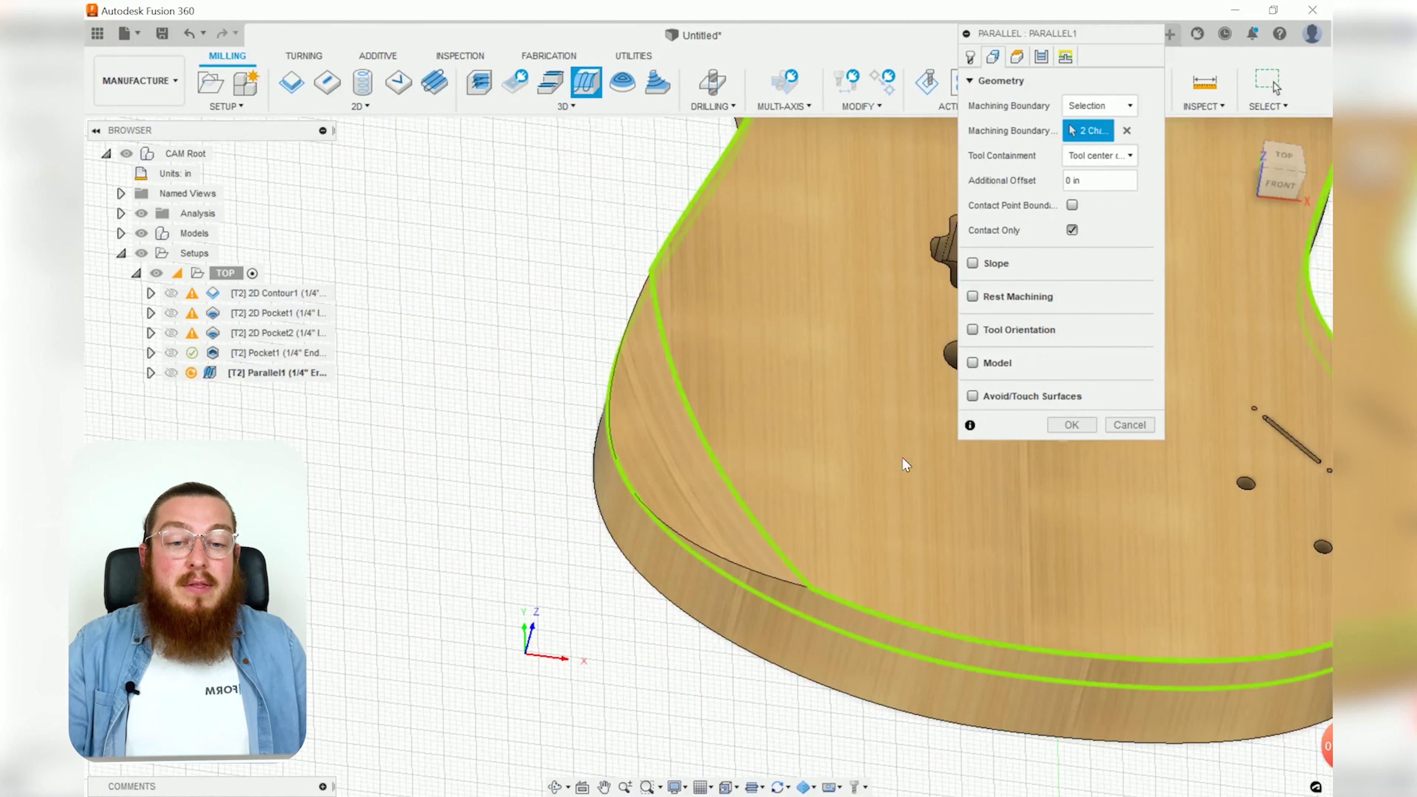
Enable the Parallel operation's model option and add the forearm bevel face as its model surface.
click(981, 370)
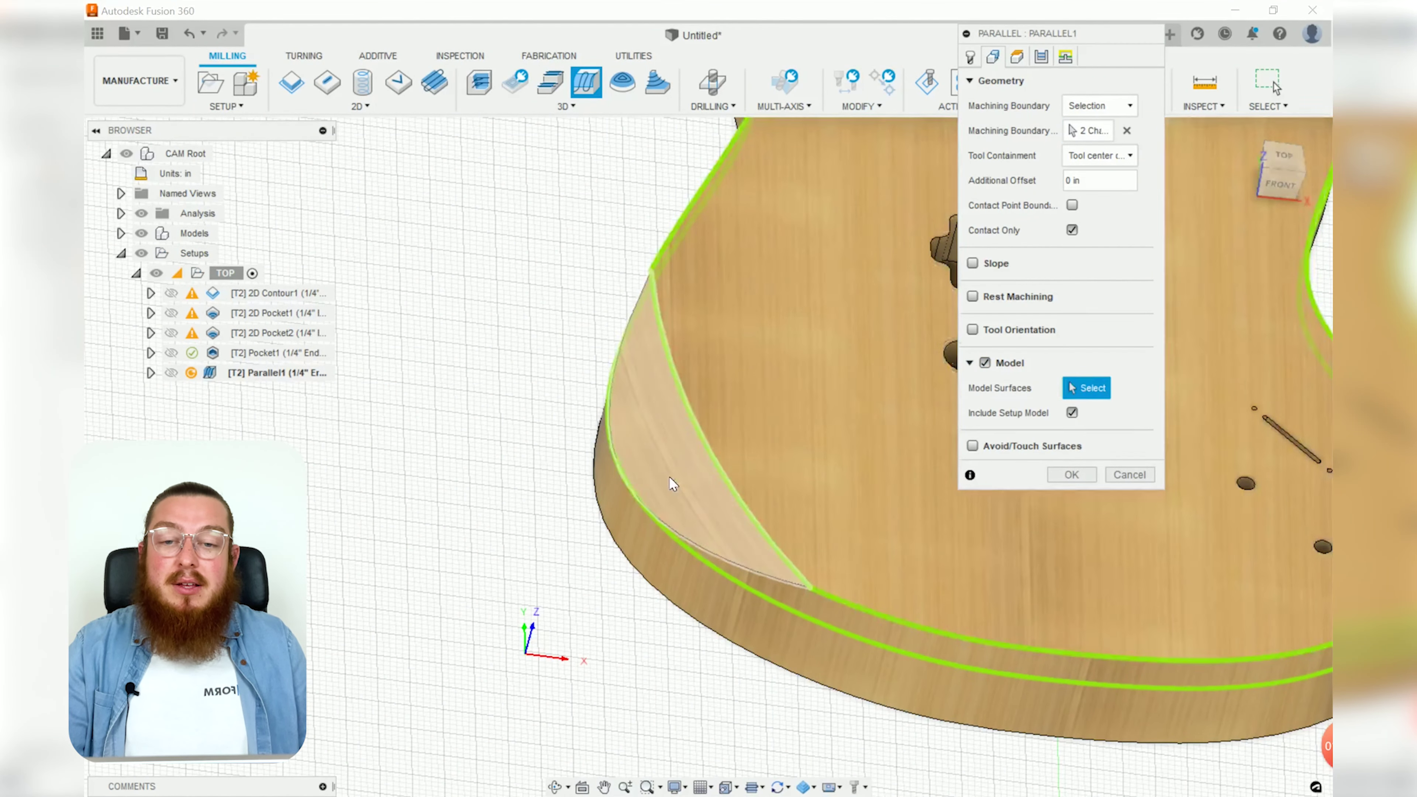
click(657, 471)
shift+middle_drag(657, 470, 725, 486)
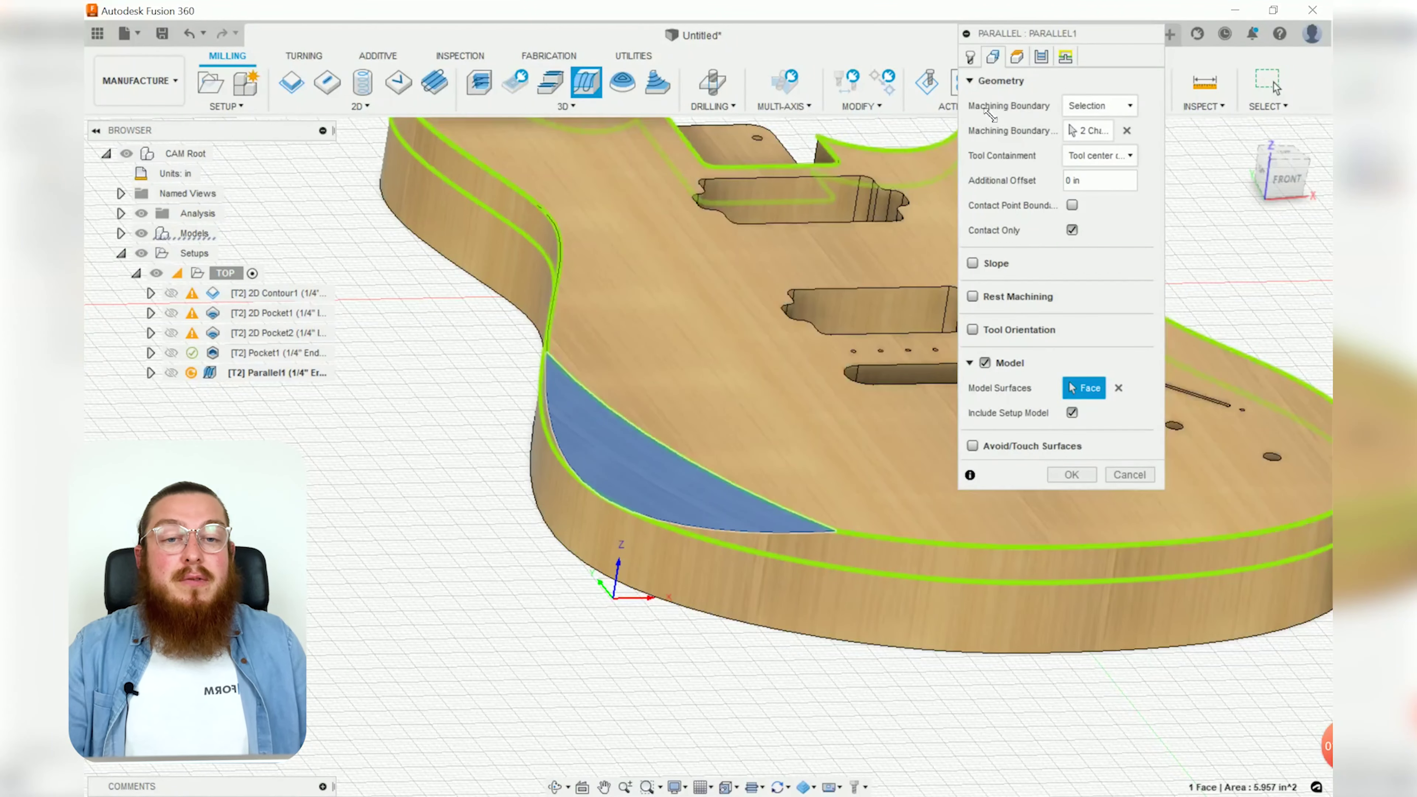
Review the Parallel operation's heights and passes, generate its toolpath and inspect it on the bevel.
click(1030, 64)
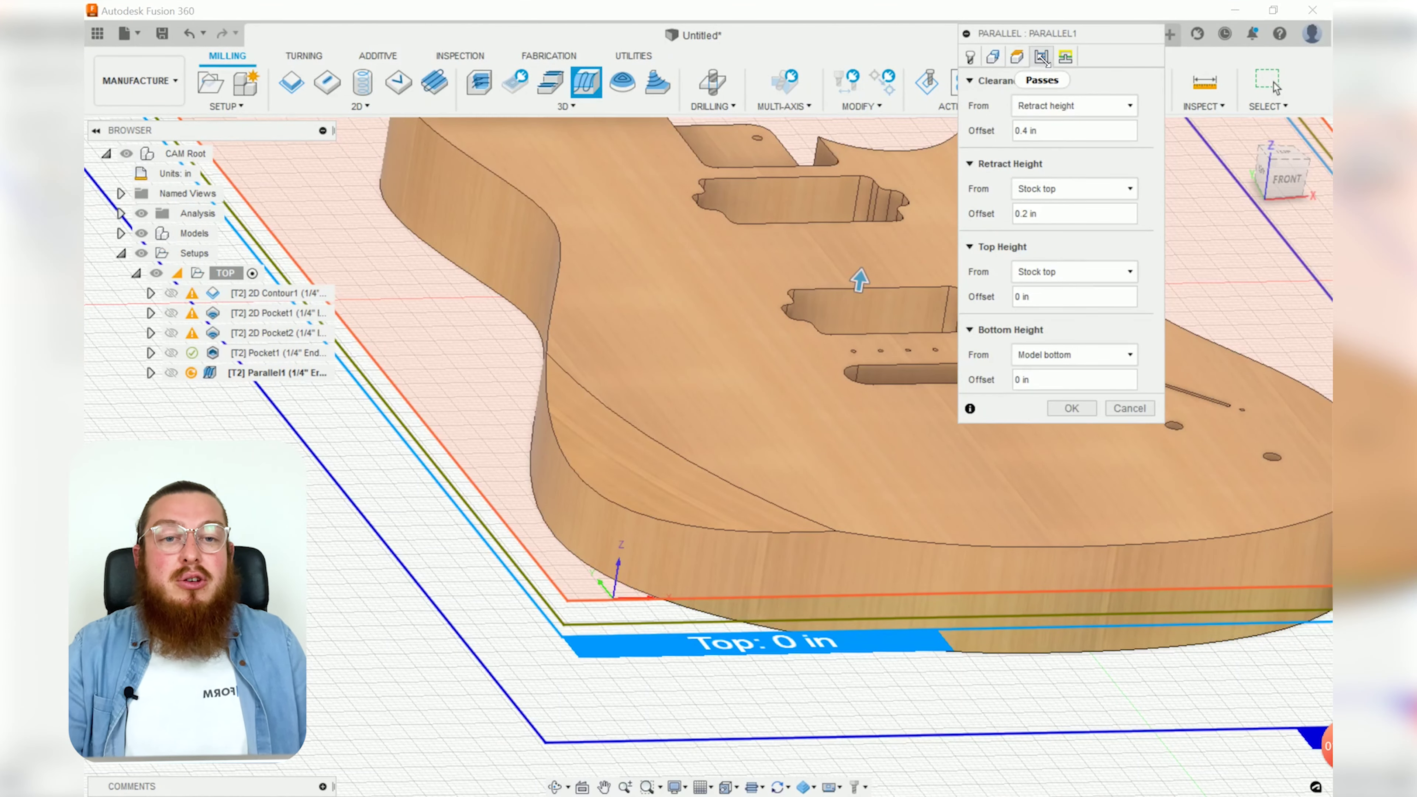
click(1042, 57)
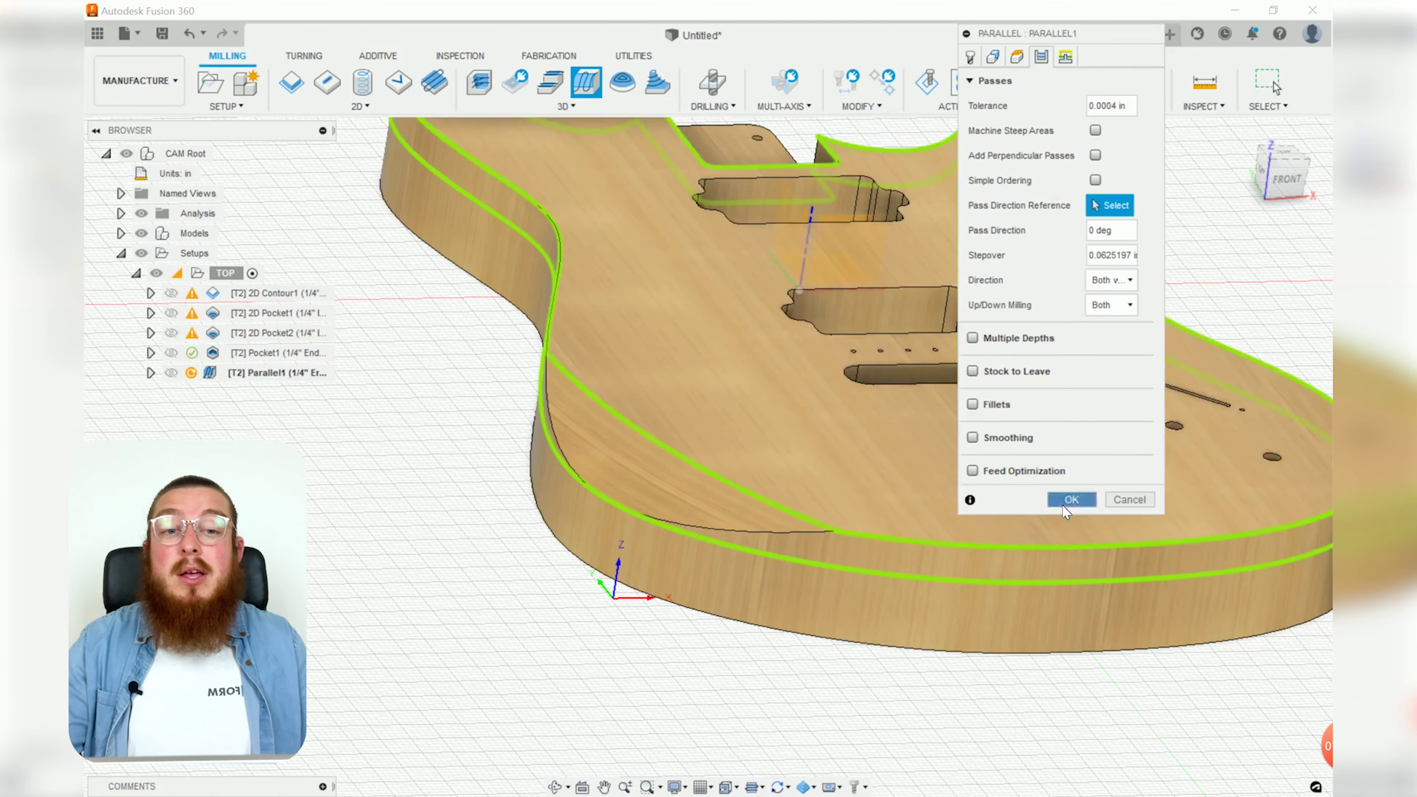
click(1065, 509)
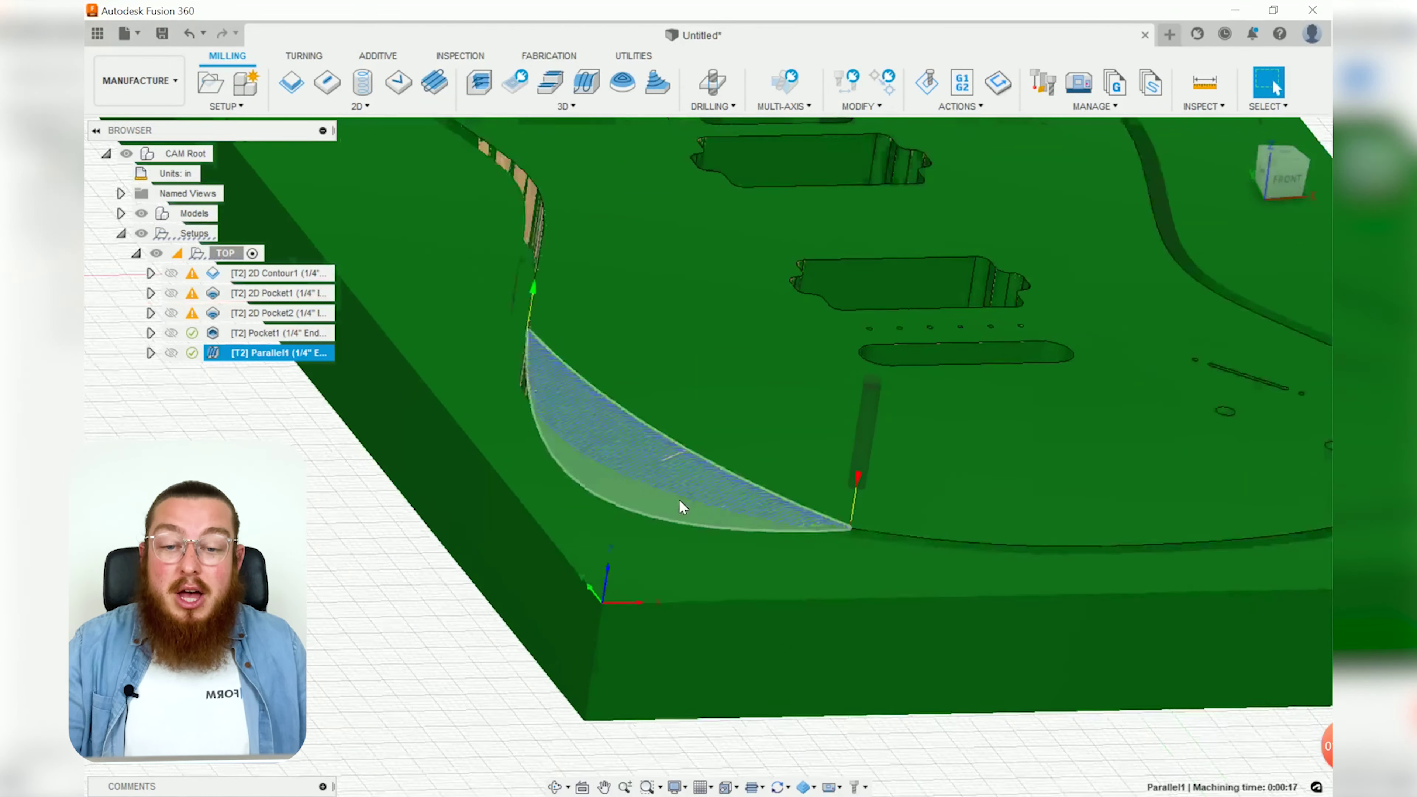
scroll(682, 507, up, 3)
shift+middle_drag(686, 501, 651, 544)
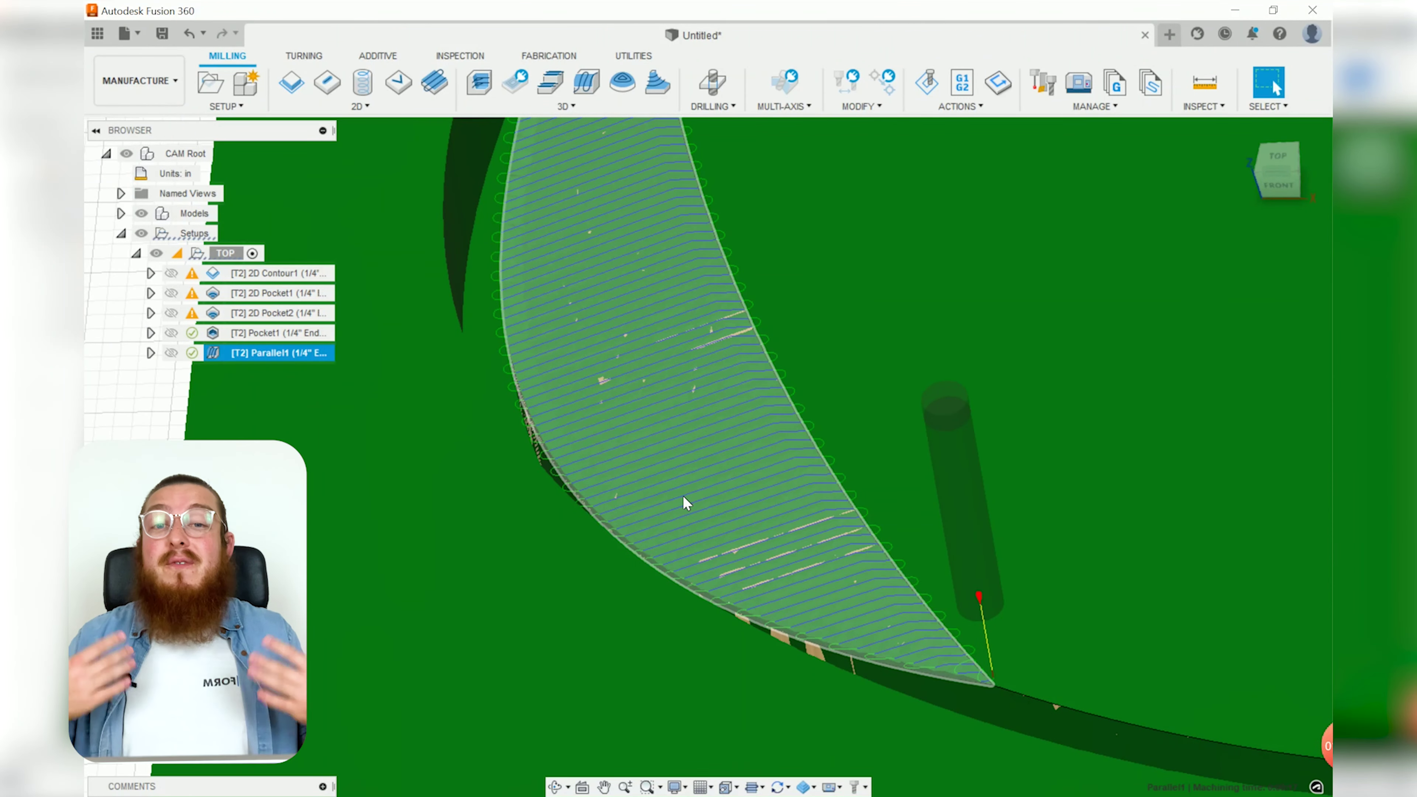
Simulate the Parallel toolpath, check its machining time statistics and close the simulation.
right_click(292, 352)
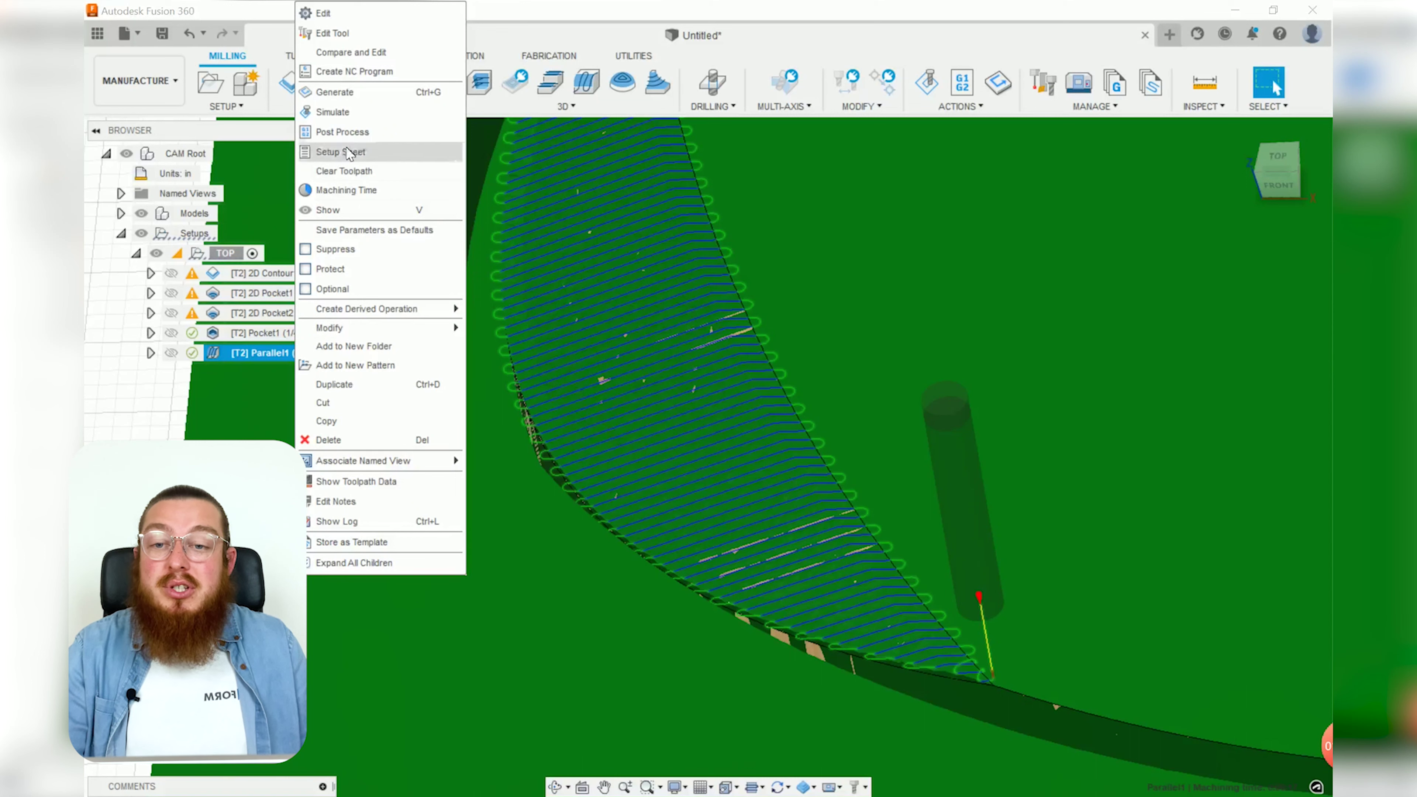
click(352, 116)
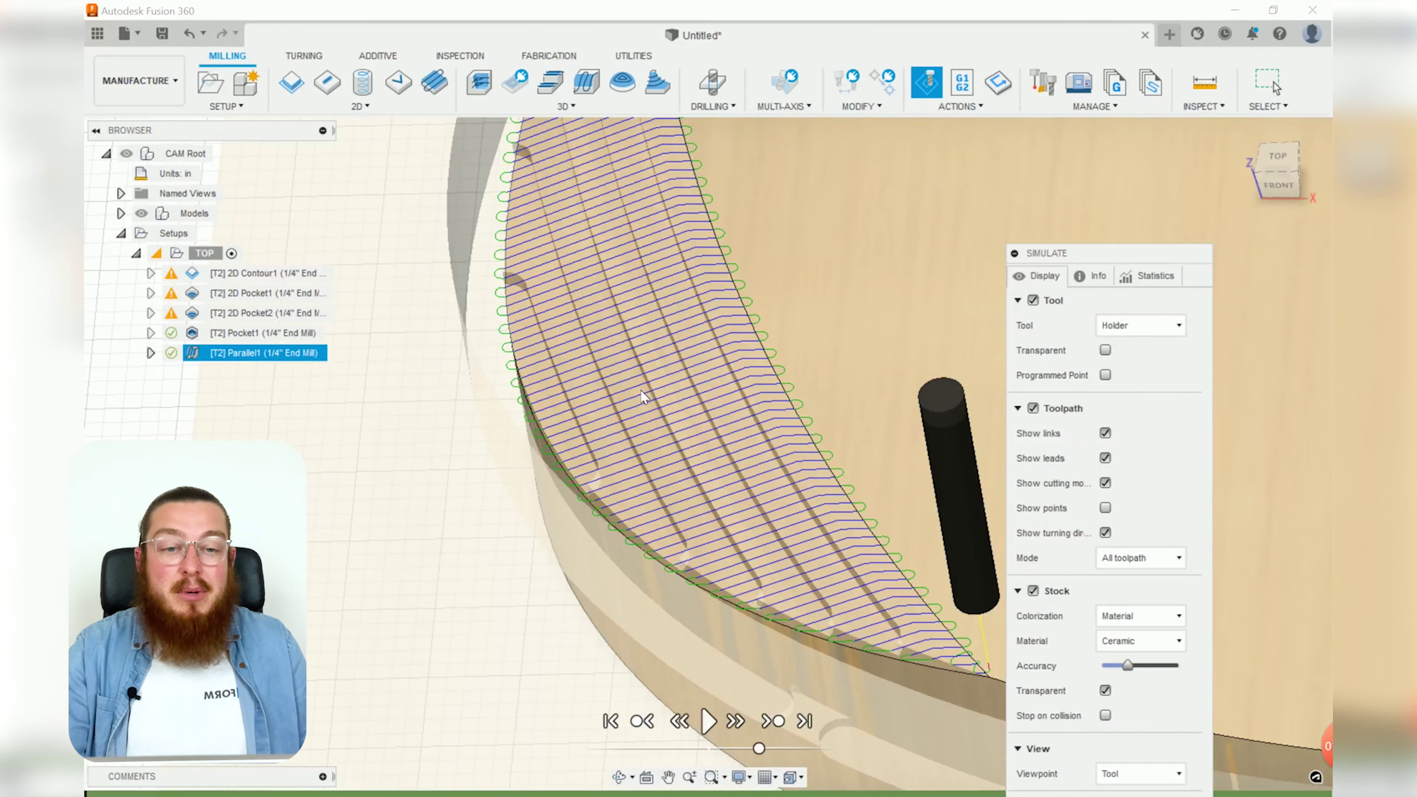
click(1149, 275)
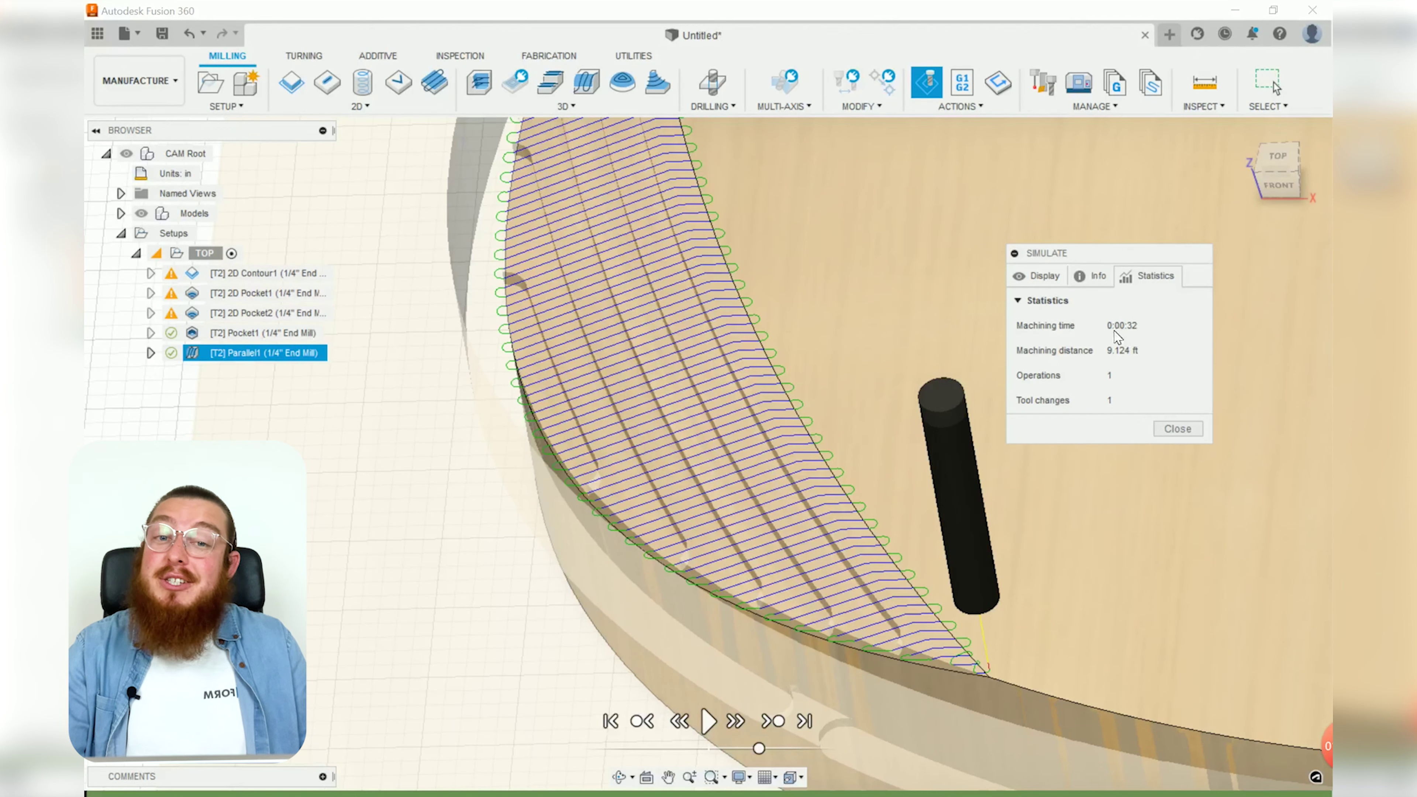
scroll(656, 444, down, 2)
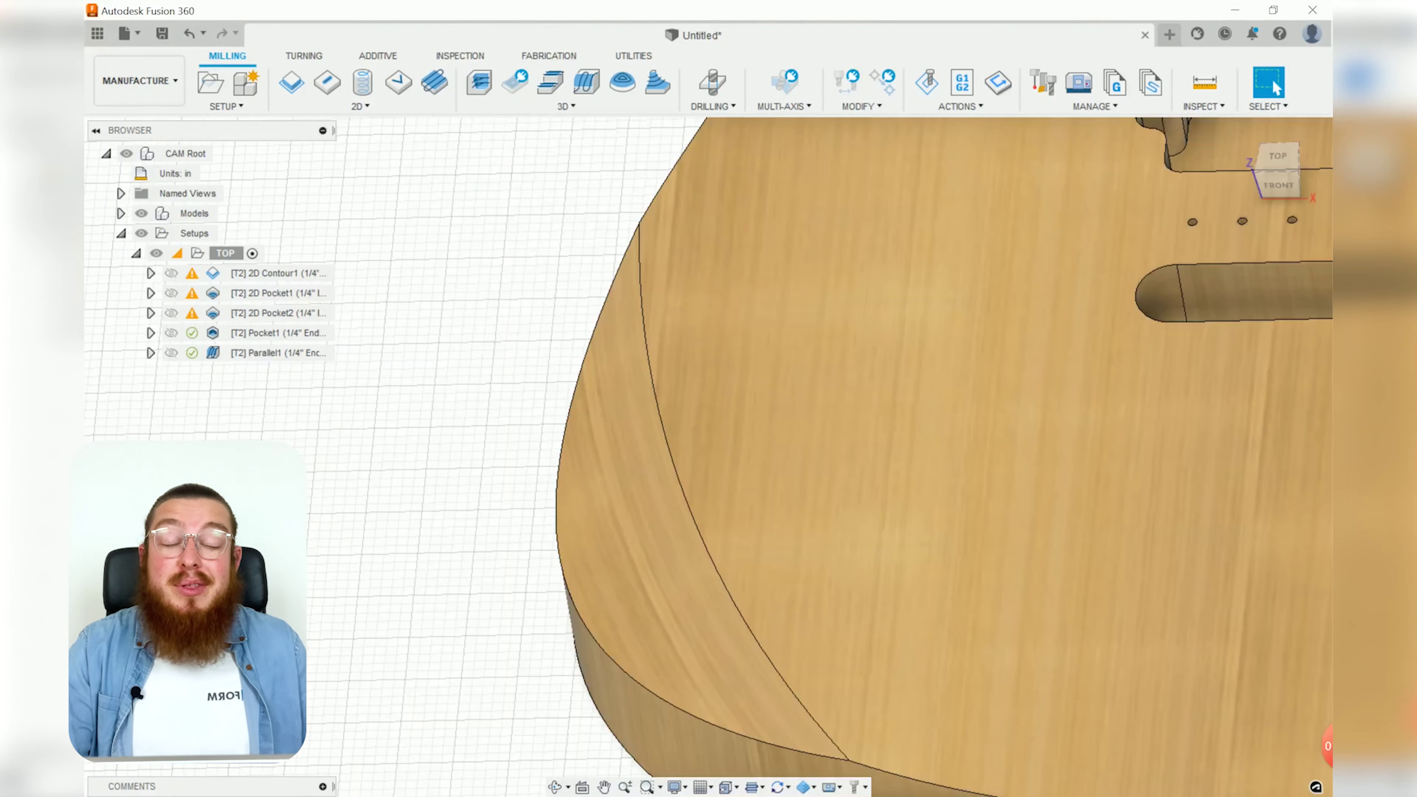
Create a new flat end mill in the My Custom Tools library with the description 3/32 End Mill.
scroll(638, 492, down, 4)
scroll(642, 491, down, 3)
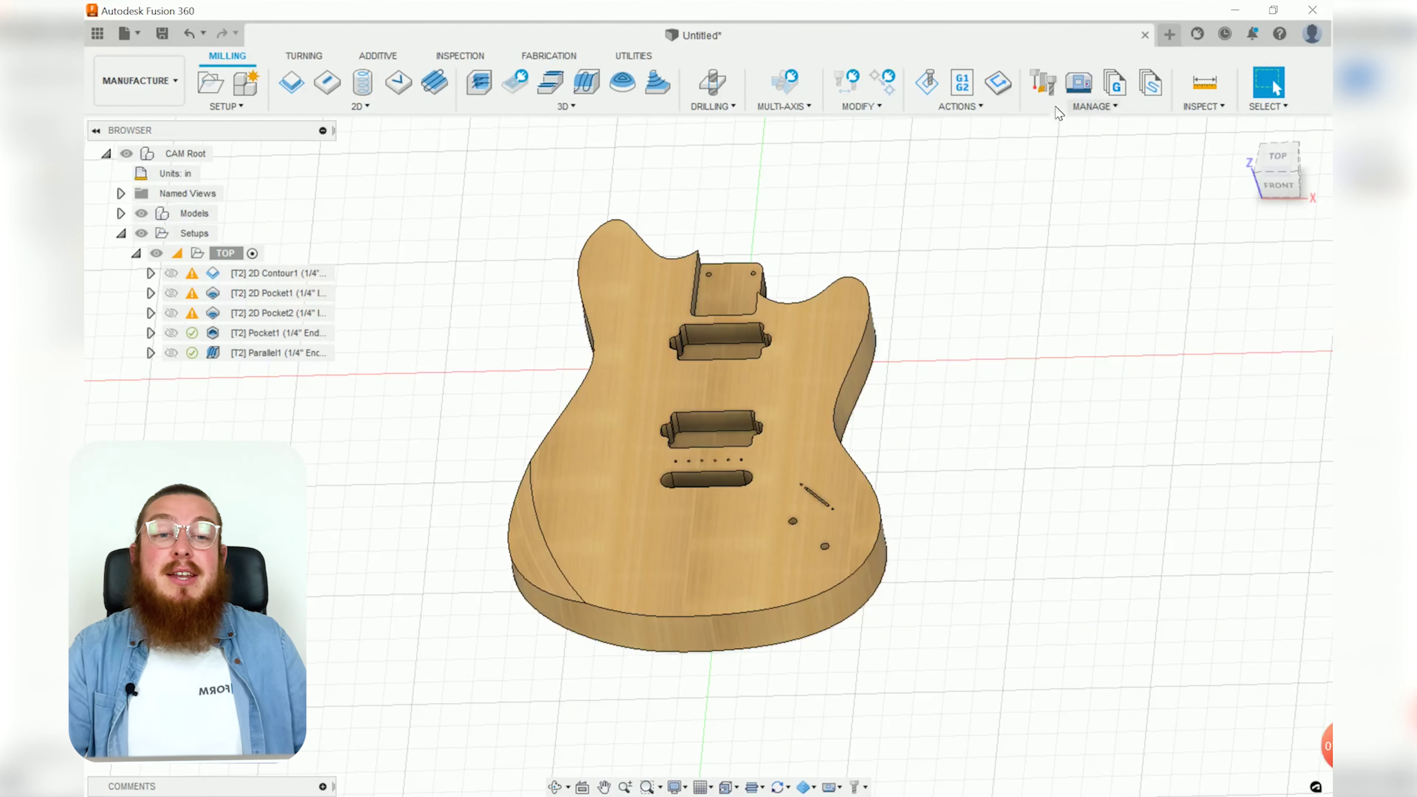
click(1049, 88)
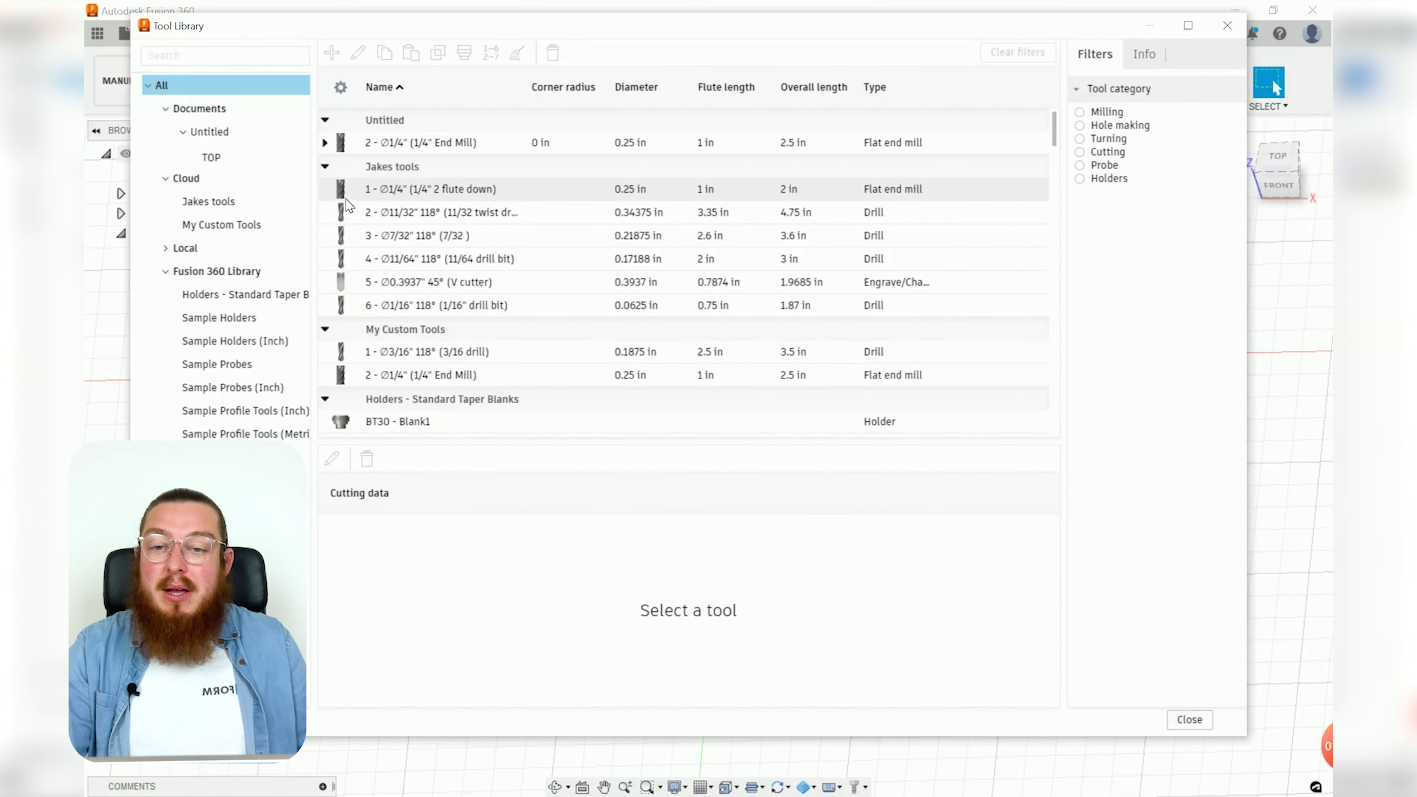
click(242, 225)
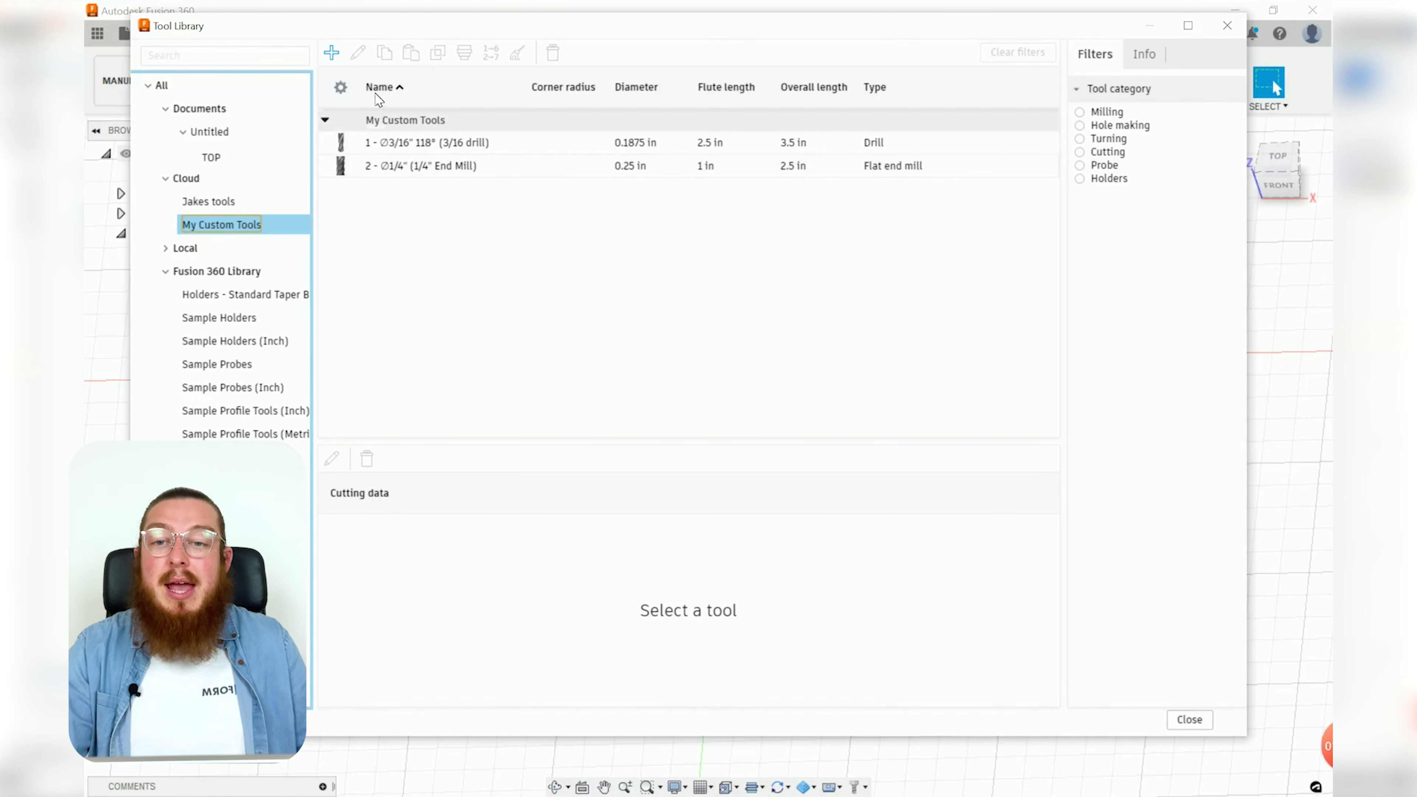
click(331, 52)
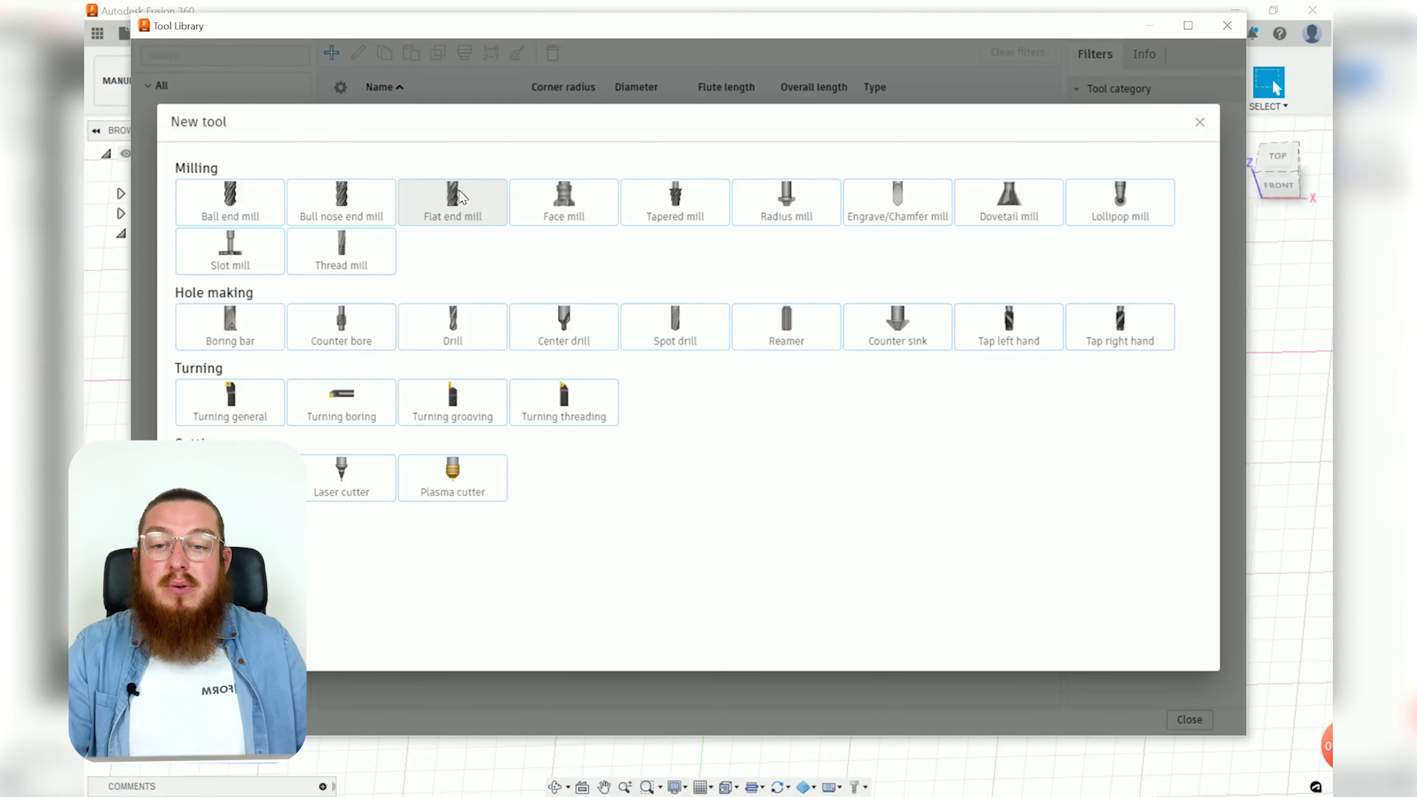
click(468, 200)
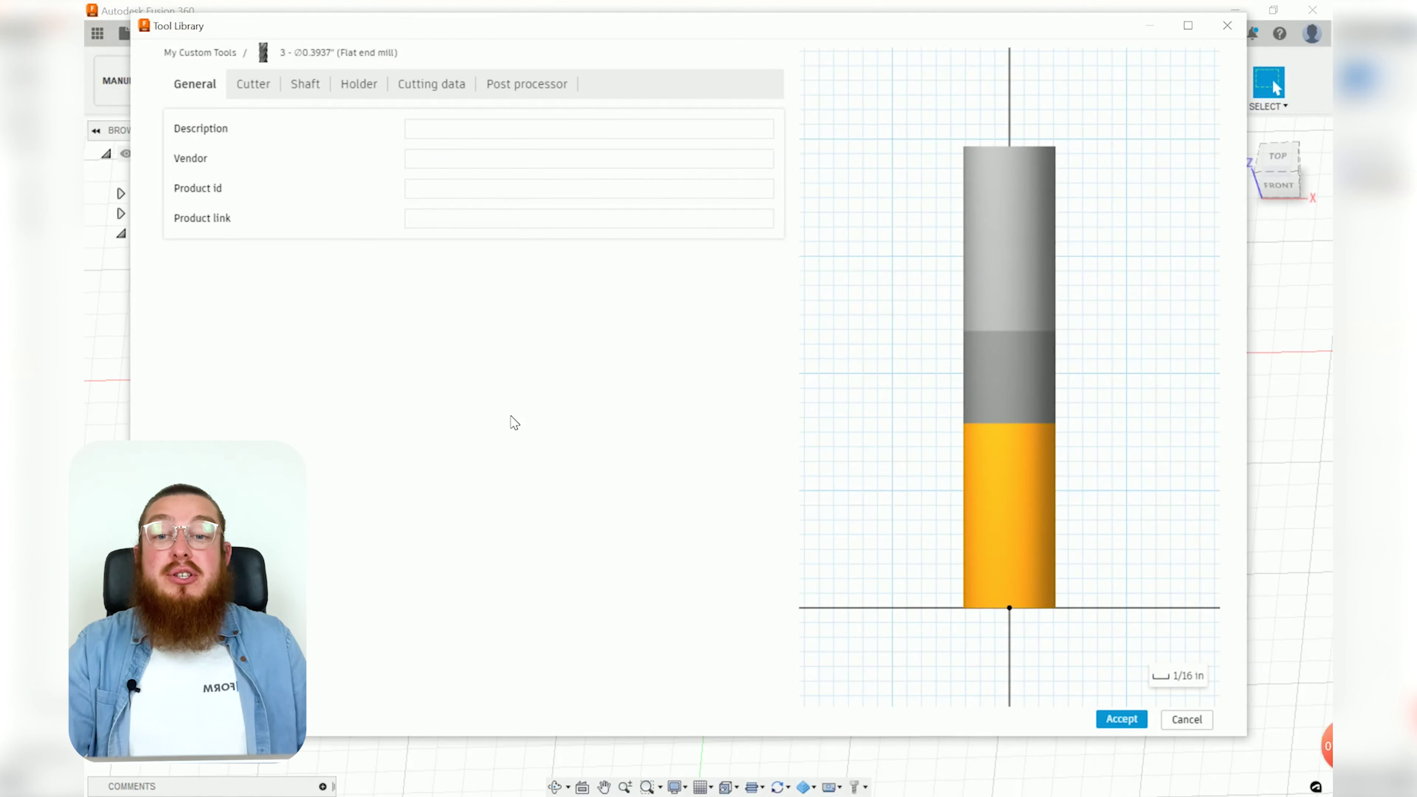
click(470, 133)
text(3/32 End Mill)
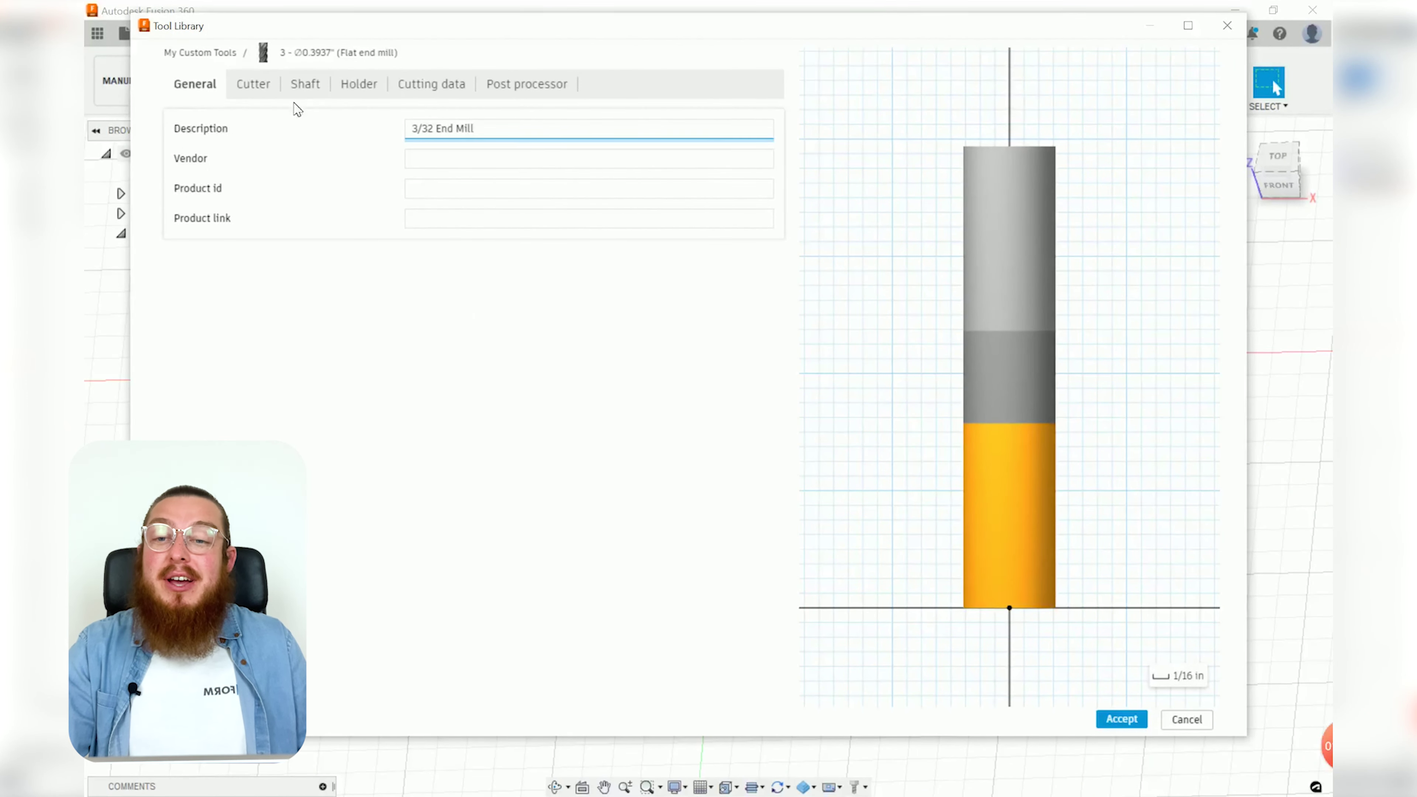
Set the cutter geometry to 3/32 in diameter, 0.25 in shaft, 3 in overall, 2 in below holder, 1 in shoulder and 0.75 in flute length.
click(272, 91)
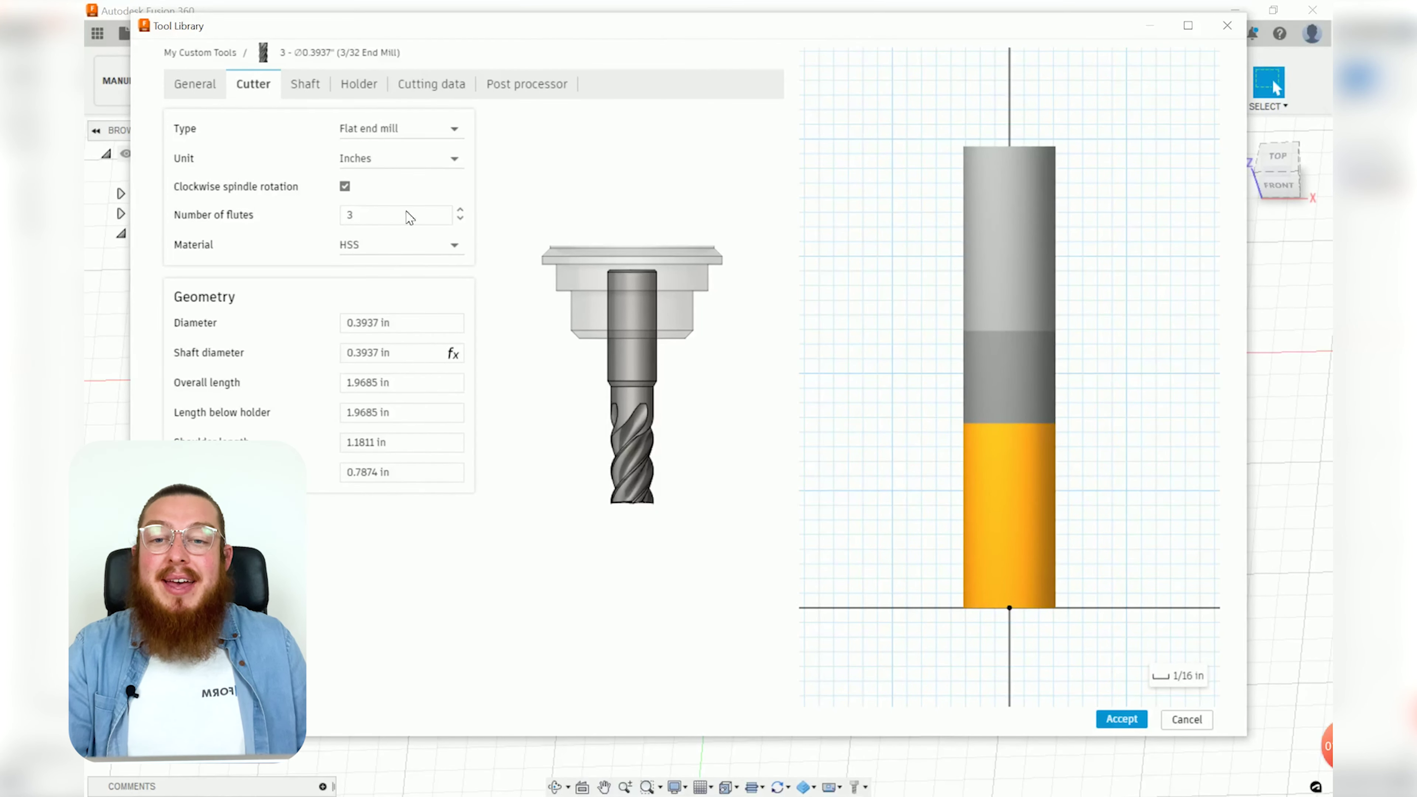
click(439, 96)
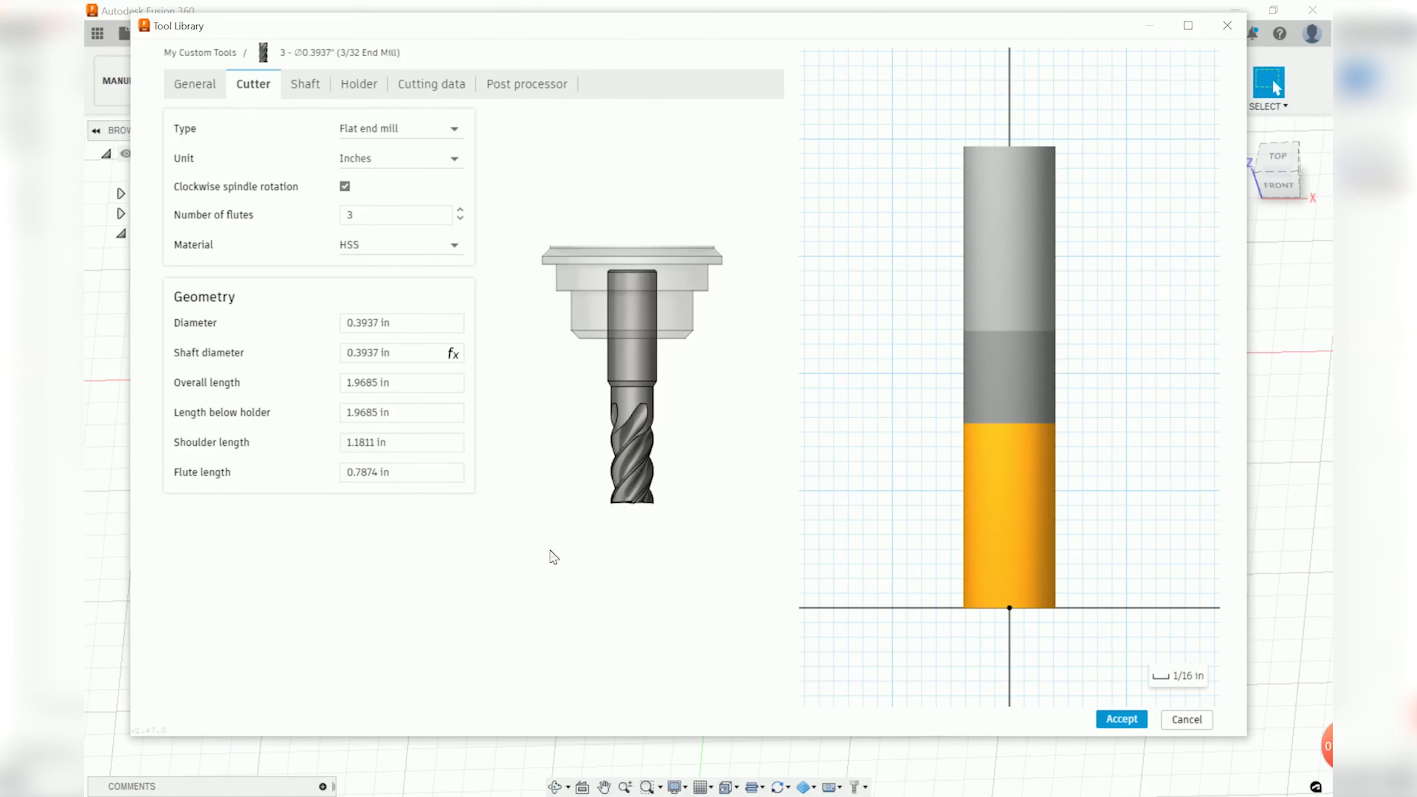
key(Tab)
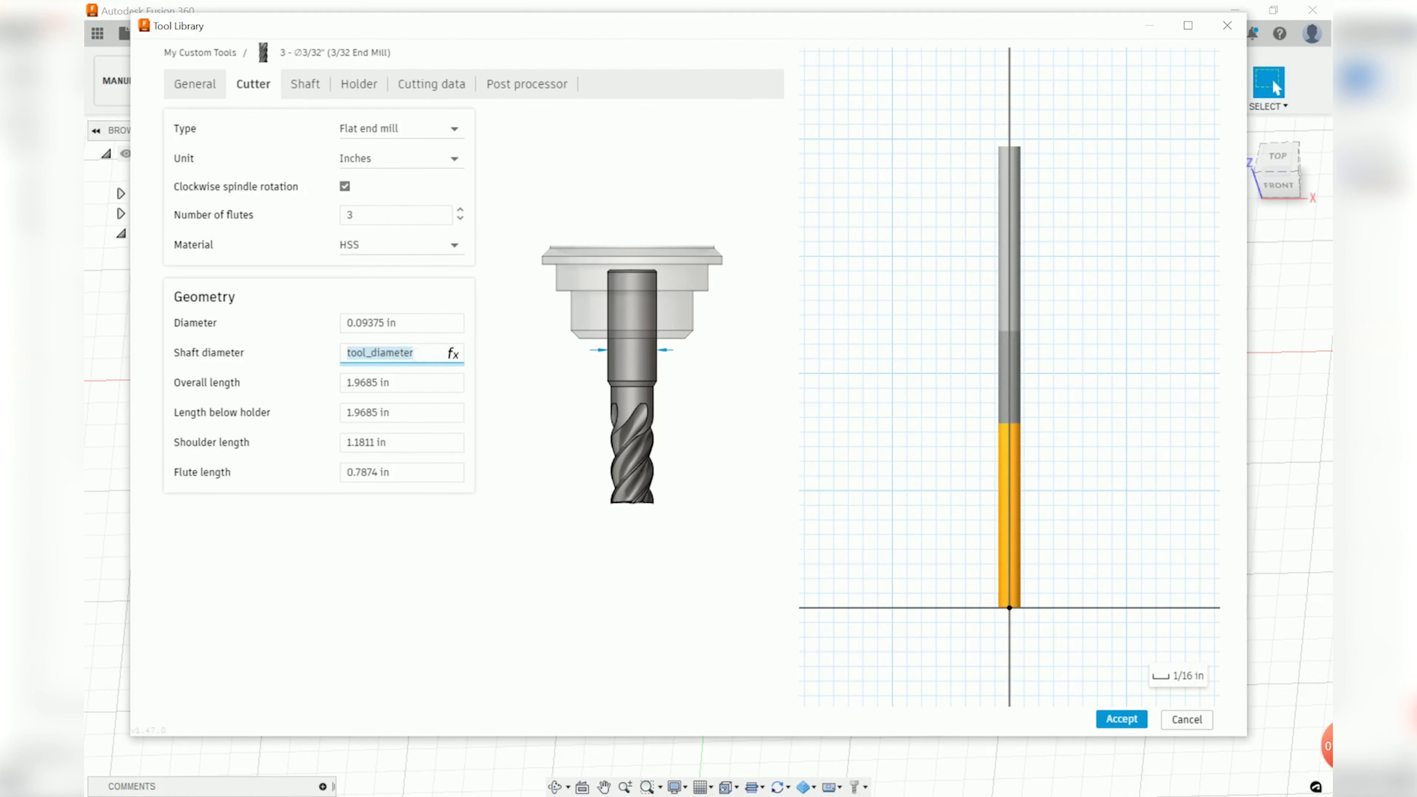
text(0.25)
click(396, 522)
text(1)
key(Tab)
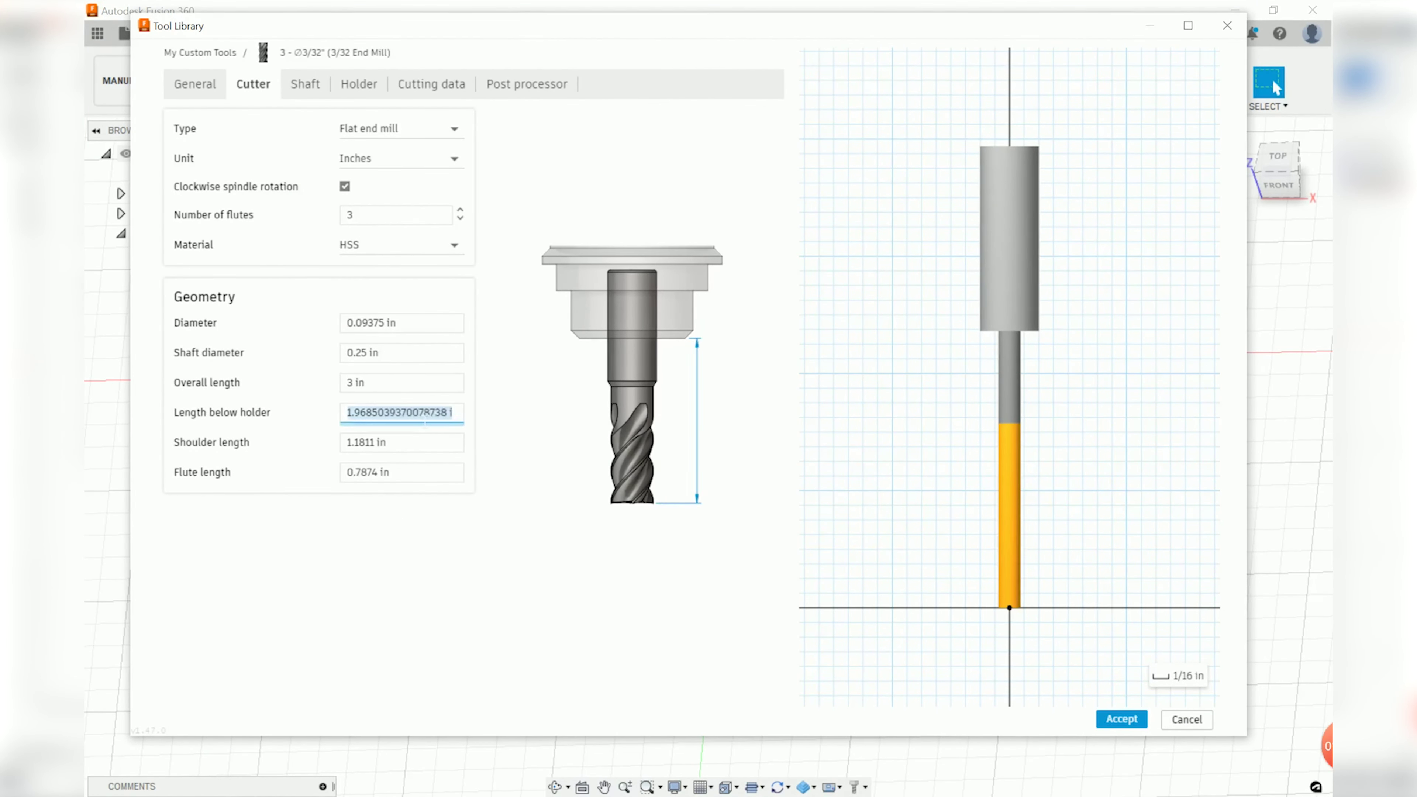
text(1)
key(Tab)
text(1)
key(Tab)
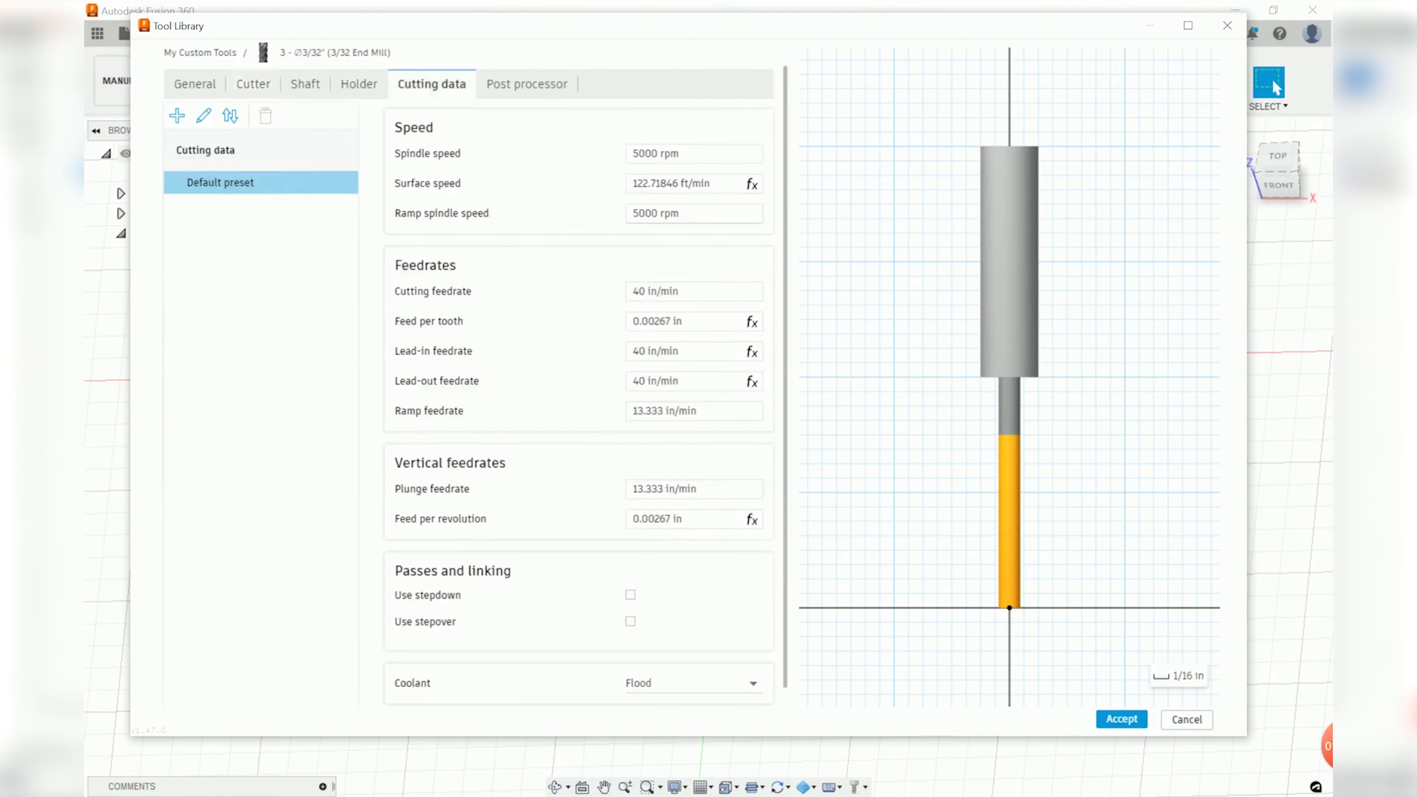
Set the new end mill's spindle speed to 25000 rpm and cutting feedrate to 200 in/min, accept it and close the tool library.
click(670, 153)
text(25000)
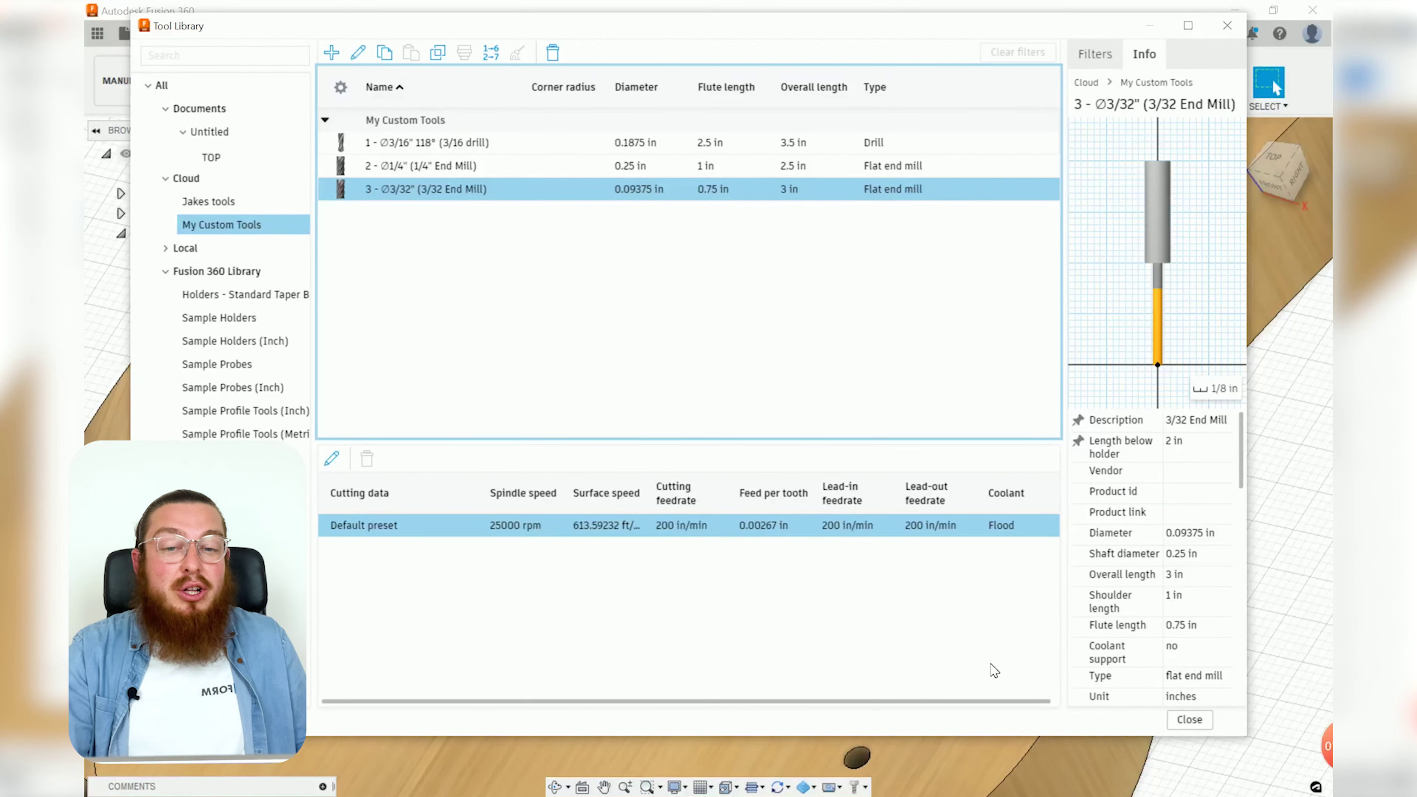
click(1189, 720)
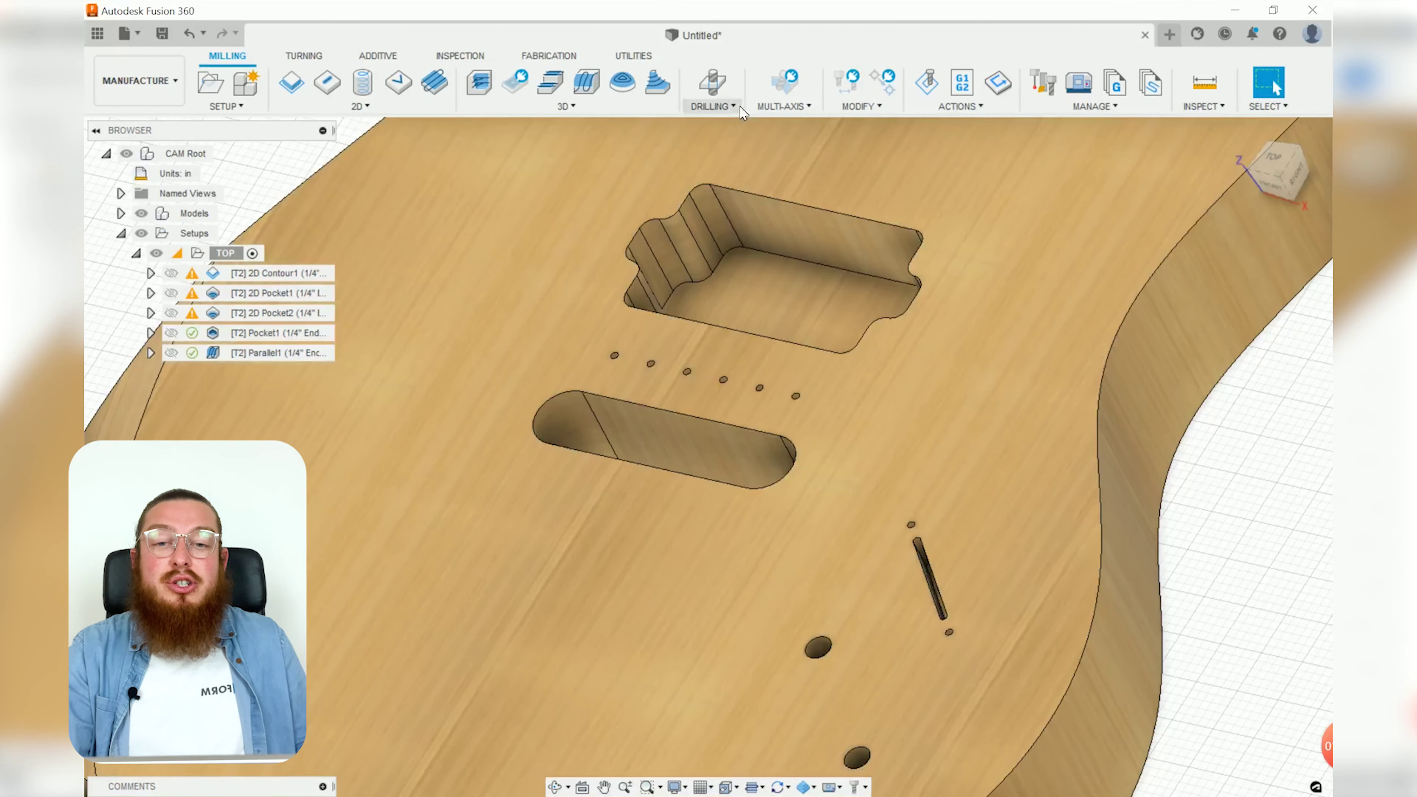
Start a Drill operation and assign it the 3/32 End Mill from My Custom Tools, using the Milling tool category.
click(713, 84)
scroll(627, 377, down, 1)
middle_drag(628, 377, 601, 446)
scroll(576, 421, up, 4)
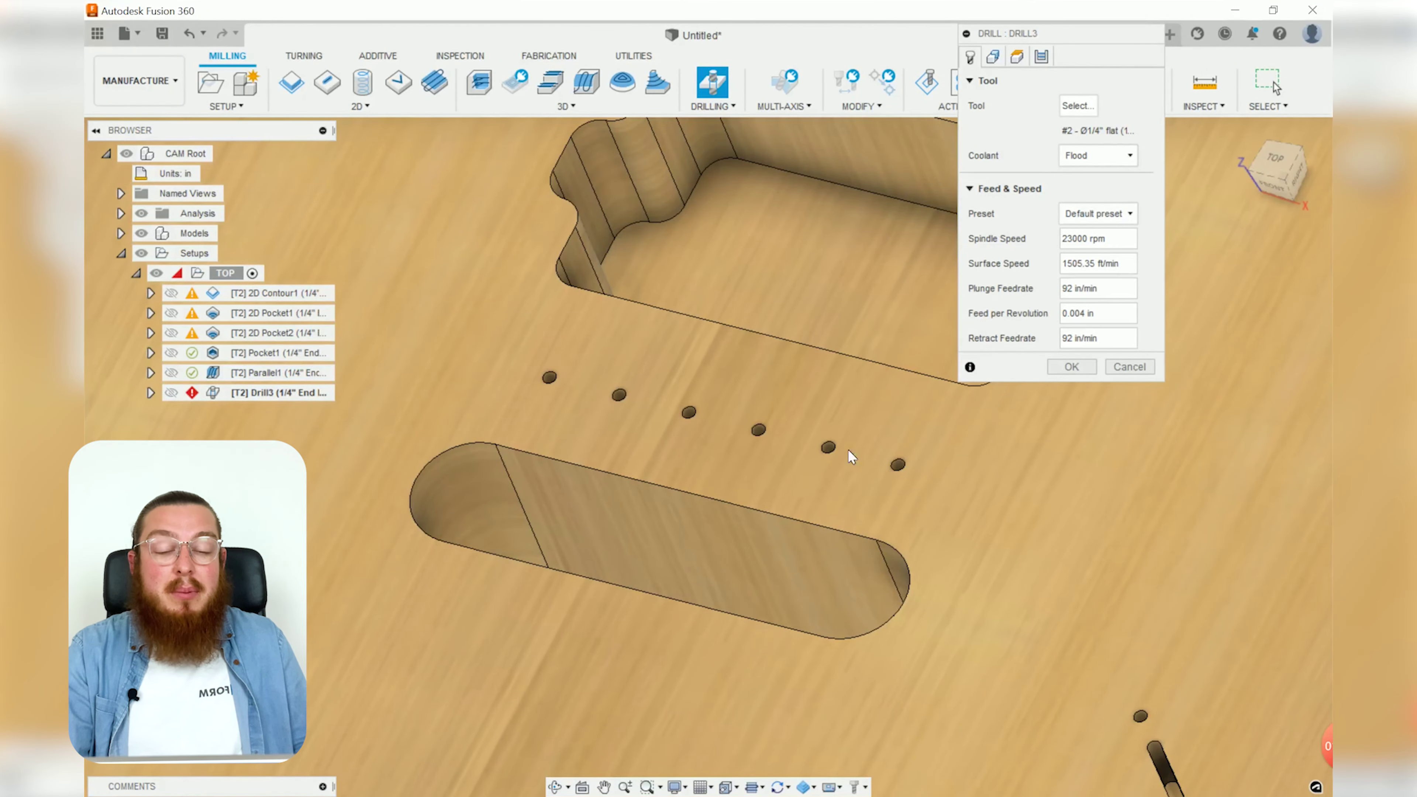
middle_drag(945, 503, 568, 187)
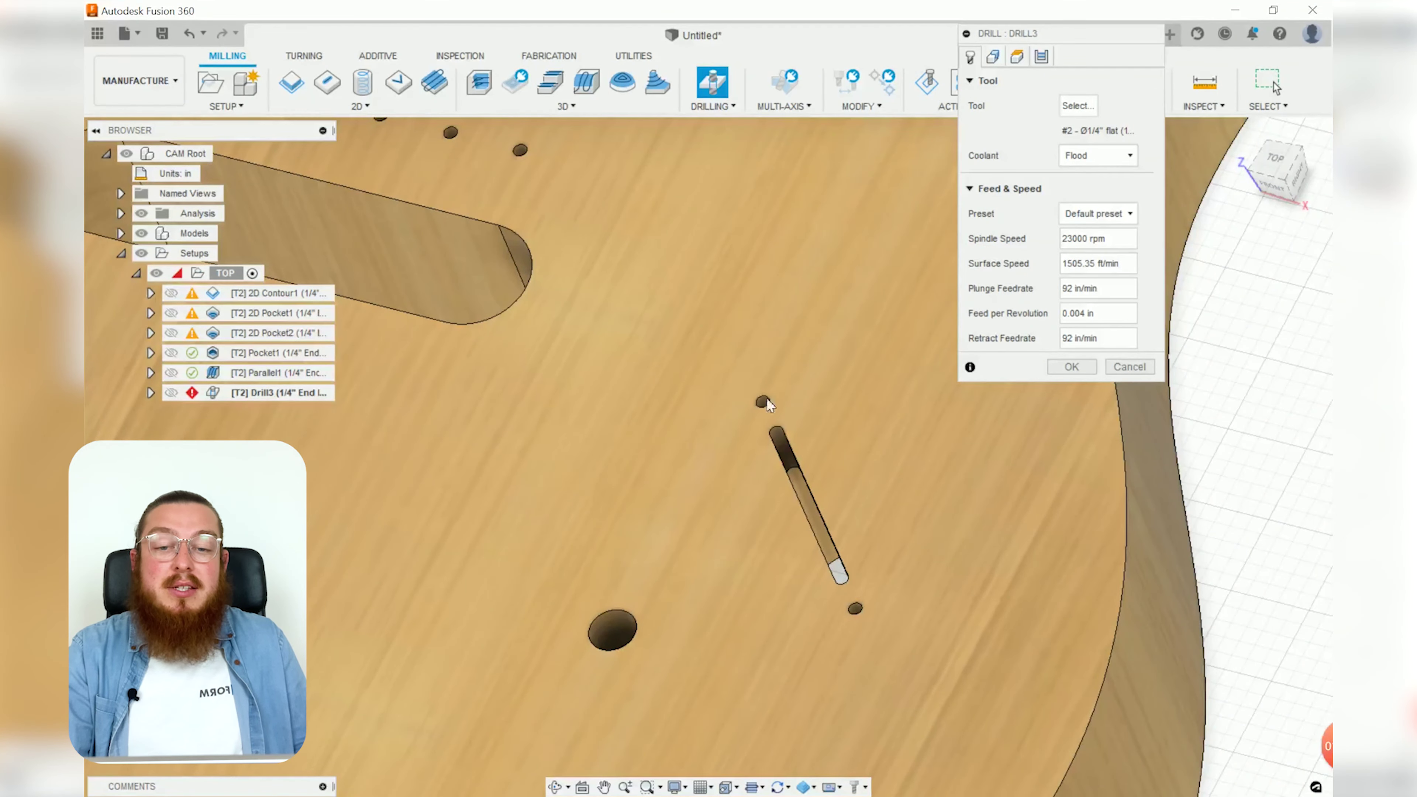
scroll(496, 258, down, 4)
middle_drag(550, 296, 807, 471)
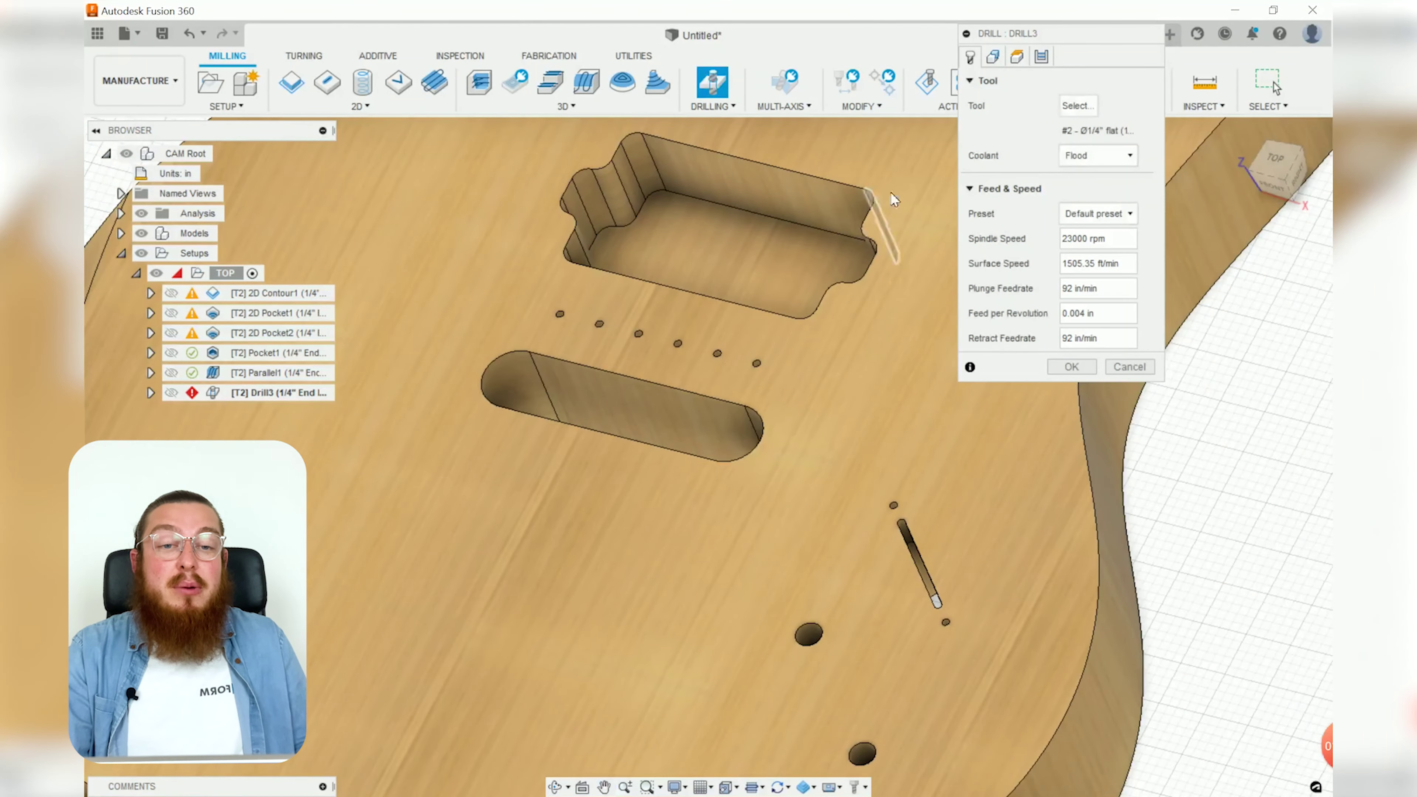
click(1077, 105)
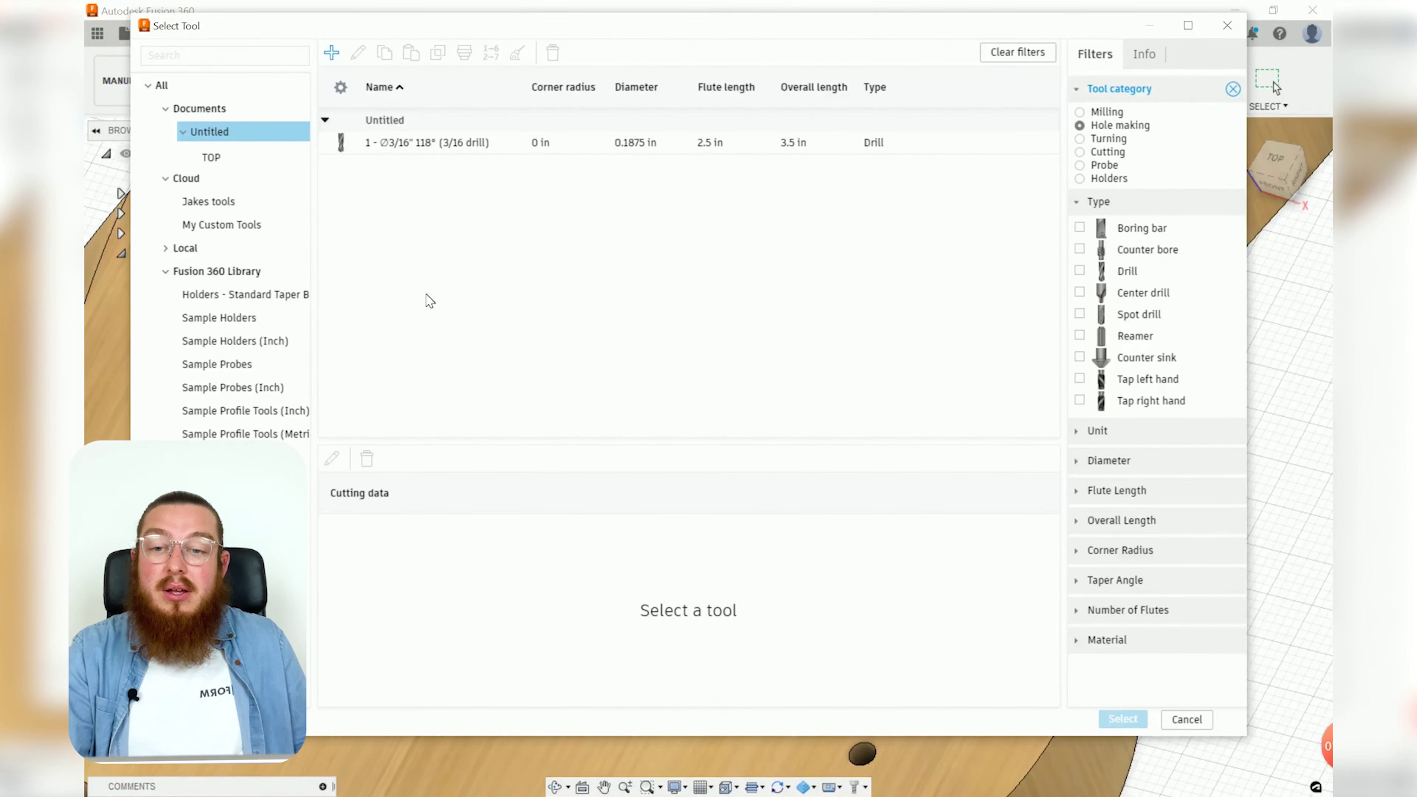
click(223, 225)
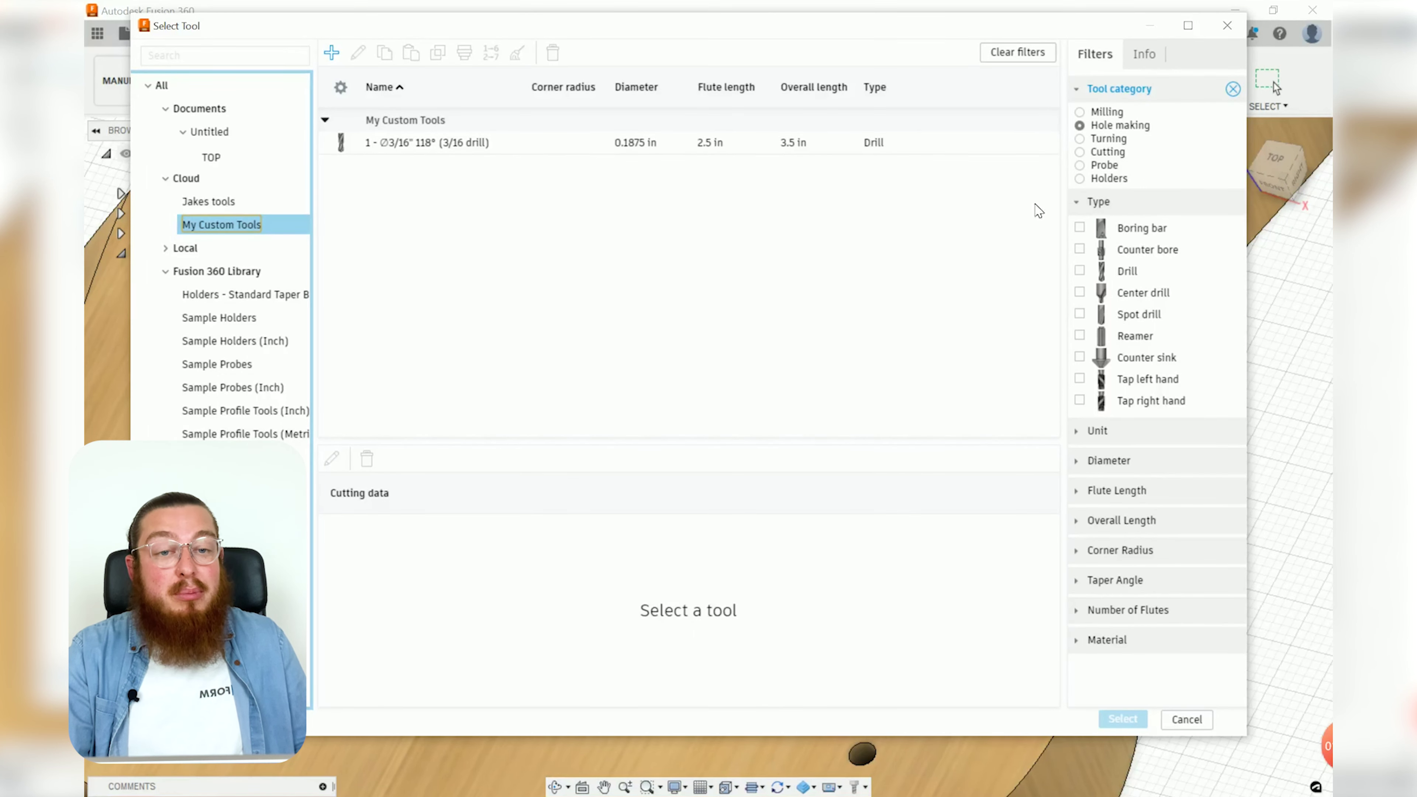
click(1080, 113)
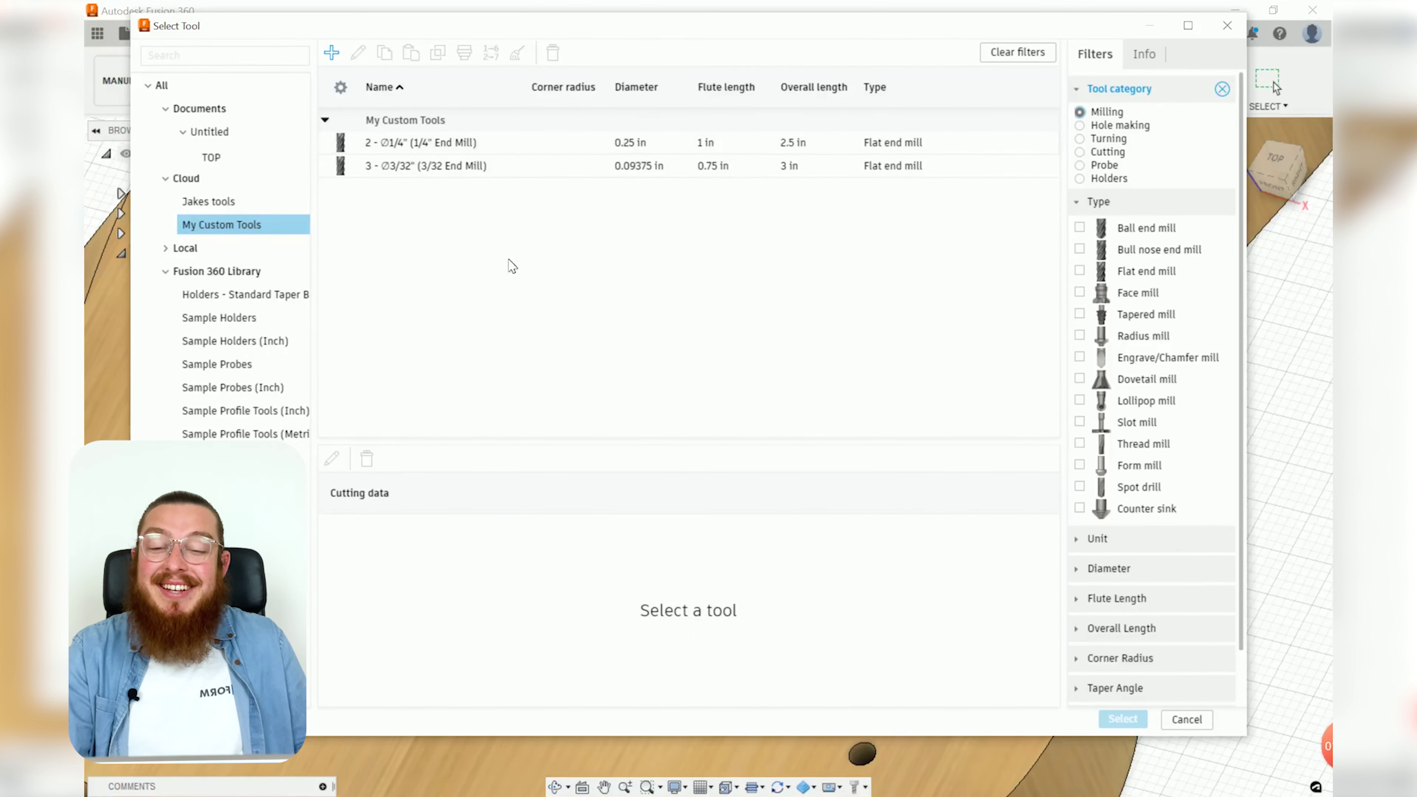
click(422, 167)
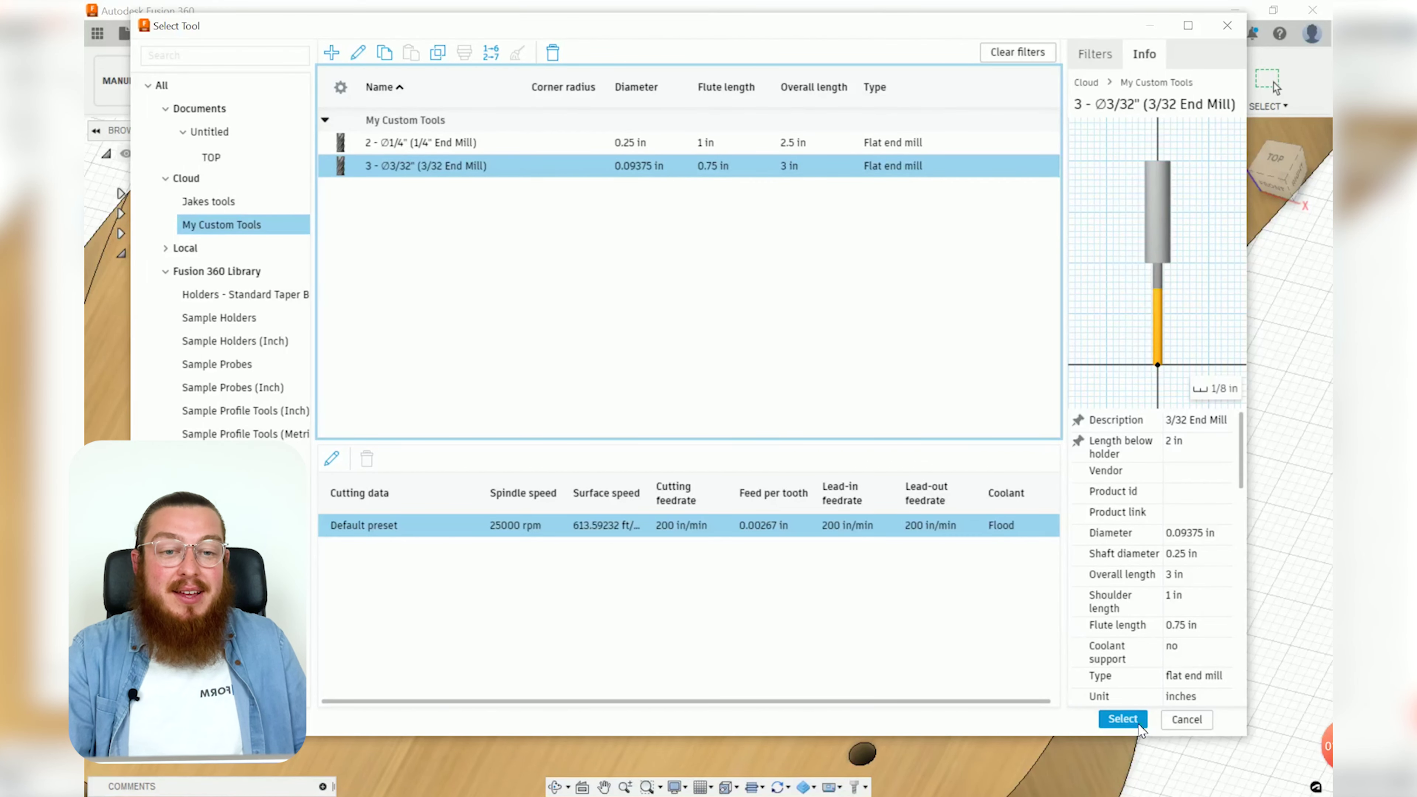
click(1122, 721)
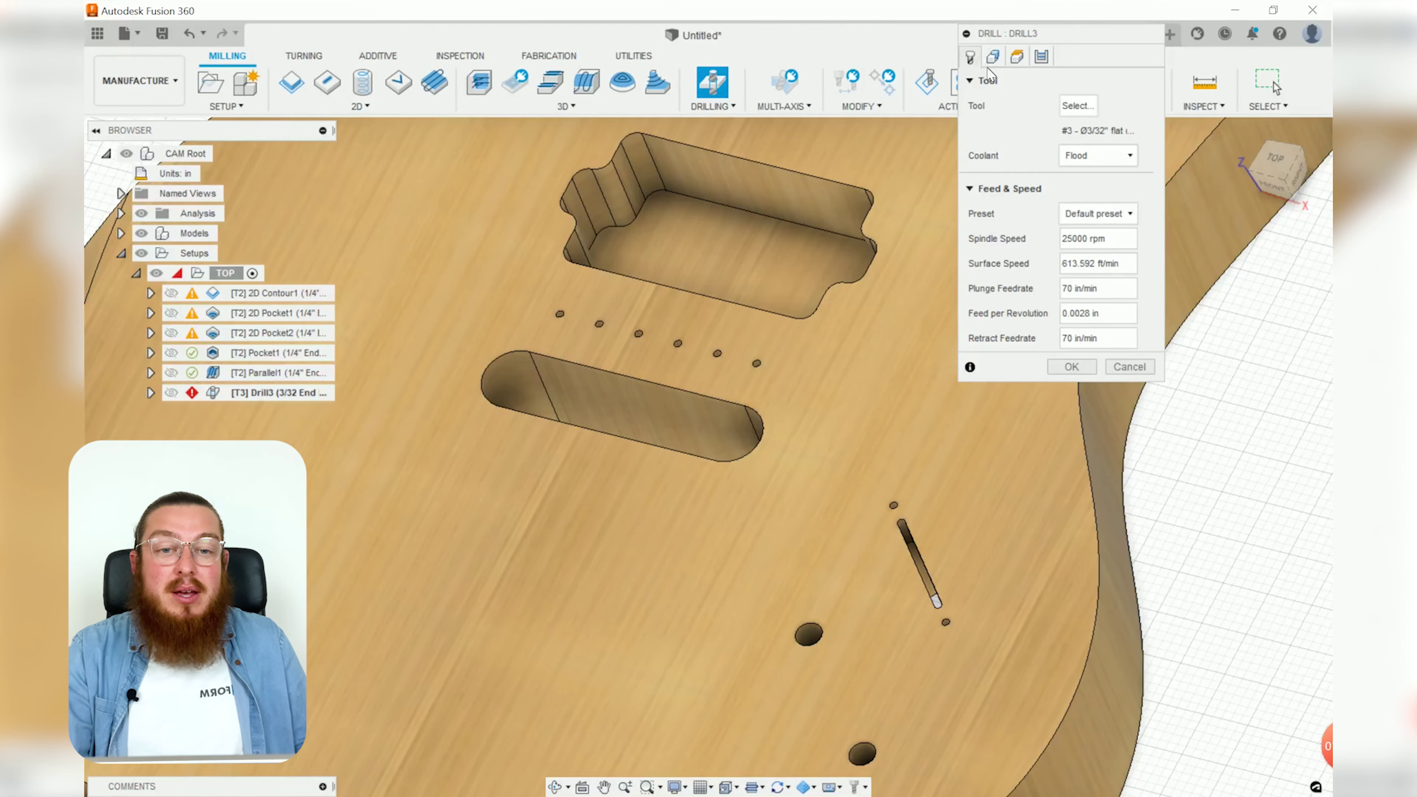
Select the six small holes in the row between the bridge pickup pocket and the long rounded slot as hole faces.
click(993, 56)
scroll(558, 331, up, 3)
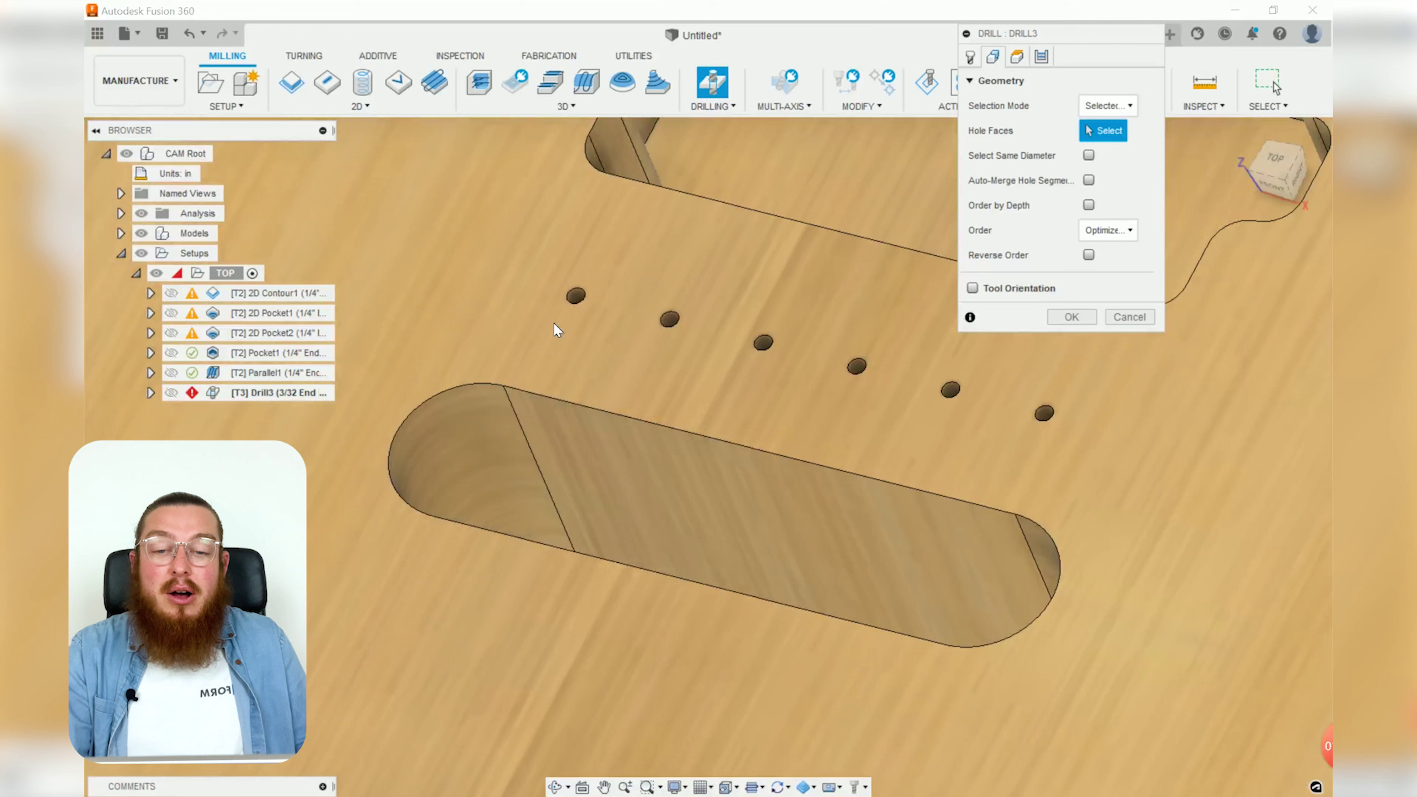
click(576, 295)
click(669, 319)
click(765, 344)
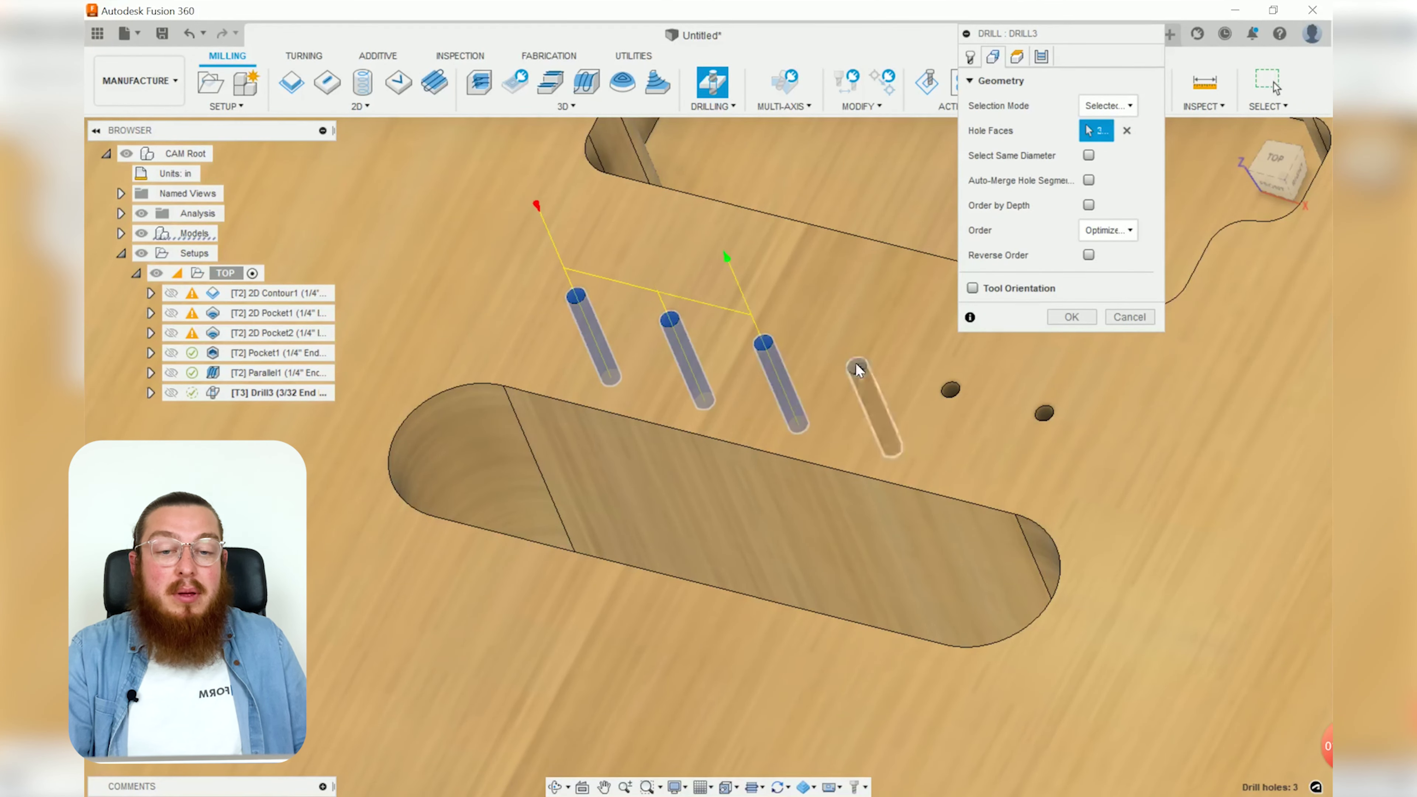
click(858, 367)
click(951, 390)
click(1042, 415)
scroll(1060, 645, down, 4)
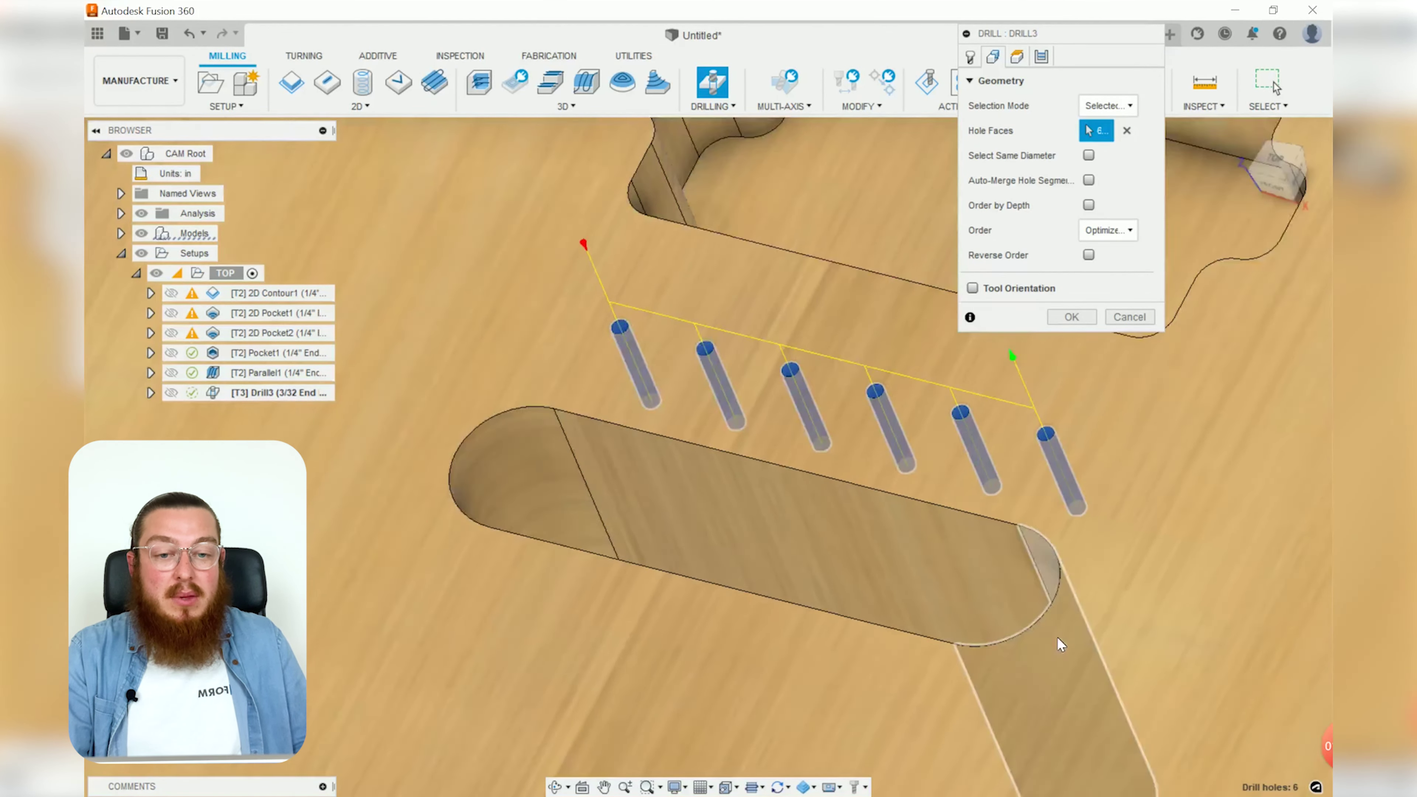
Add the two small screw holes at the ends of the narrow switch slot to the Drill operation's hole faces.
middle_drag(993, 582, 540, 192)
scroll(833, 363, up, 4)
click(801, 302)
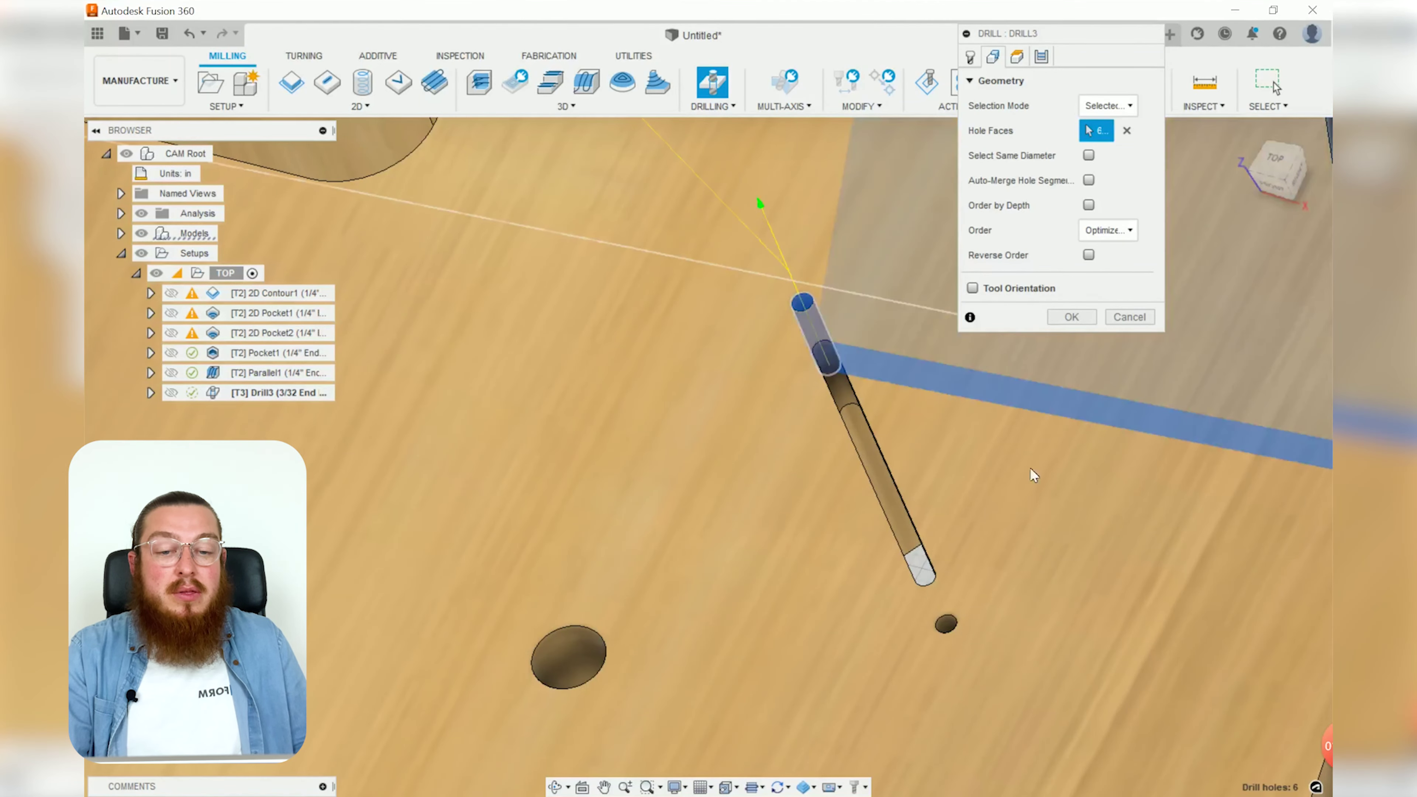
click(946, 623)
scroll(704, 489, down, 5)
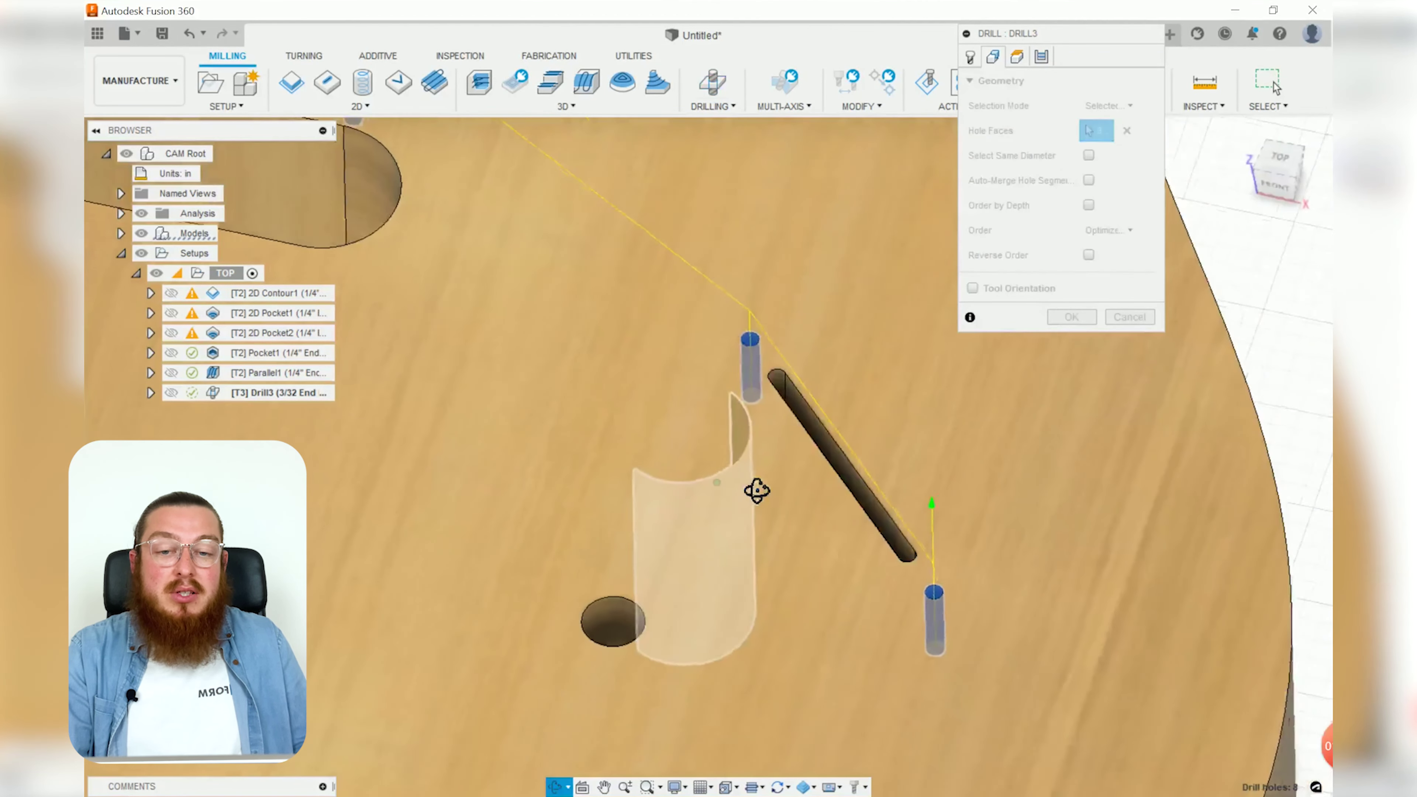
scroll(678, 341, down, 3)
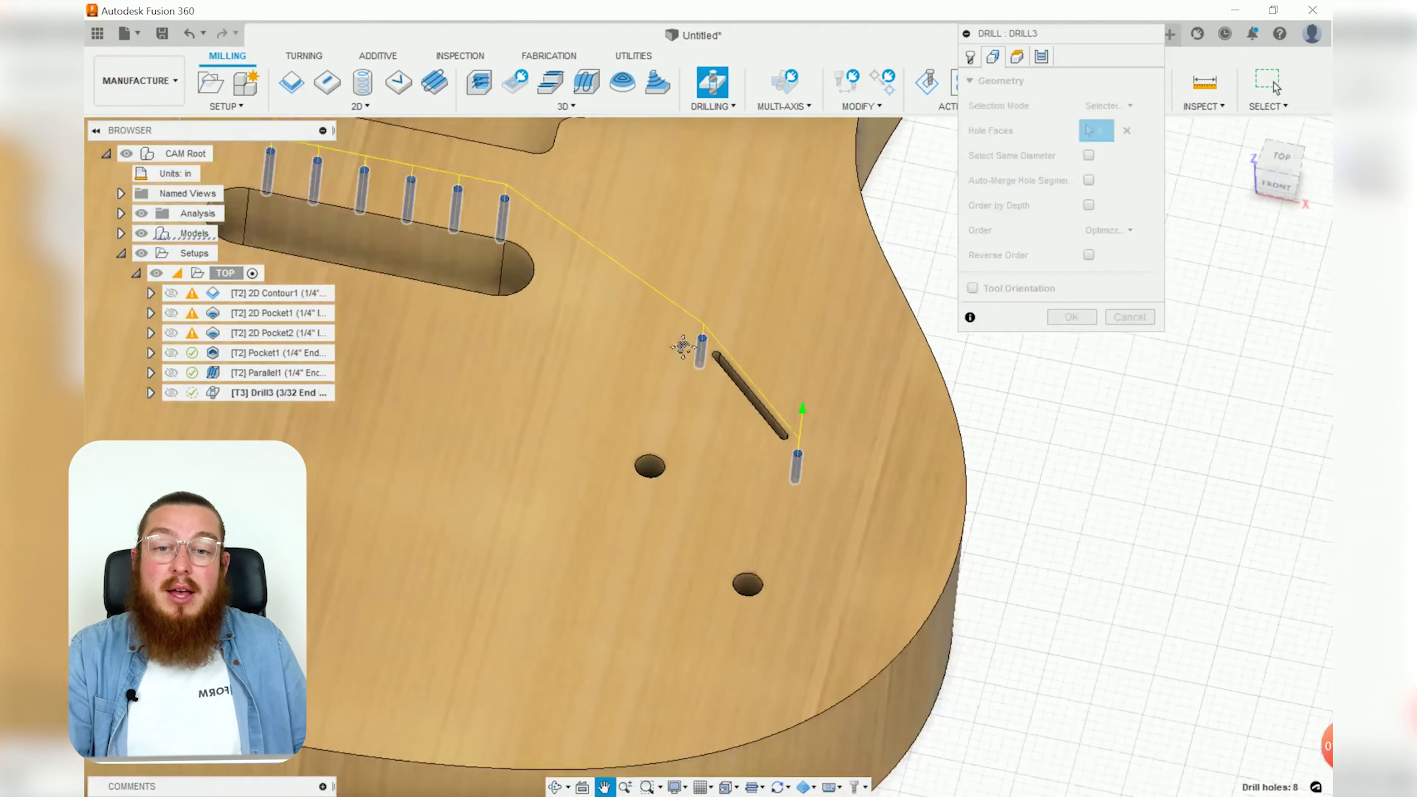
scroll(669, 363, up, 3)
shift+middle_drag(653, 441, 663, 446)
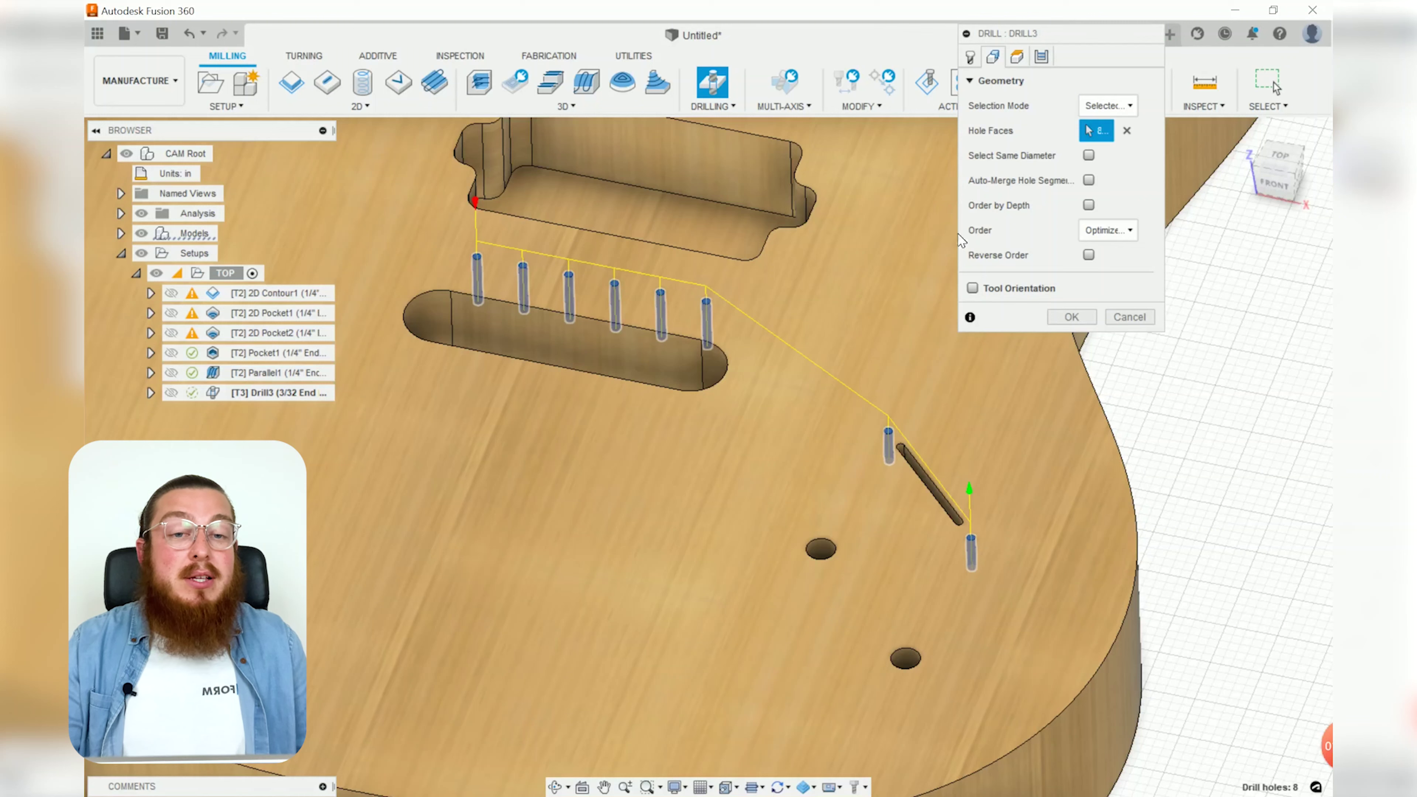
Review the Drill operation's heights, keep the Drilling - rapid out cycle and generate the toolpath.
click(1016, 56)
click(1040, 57)
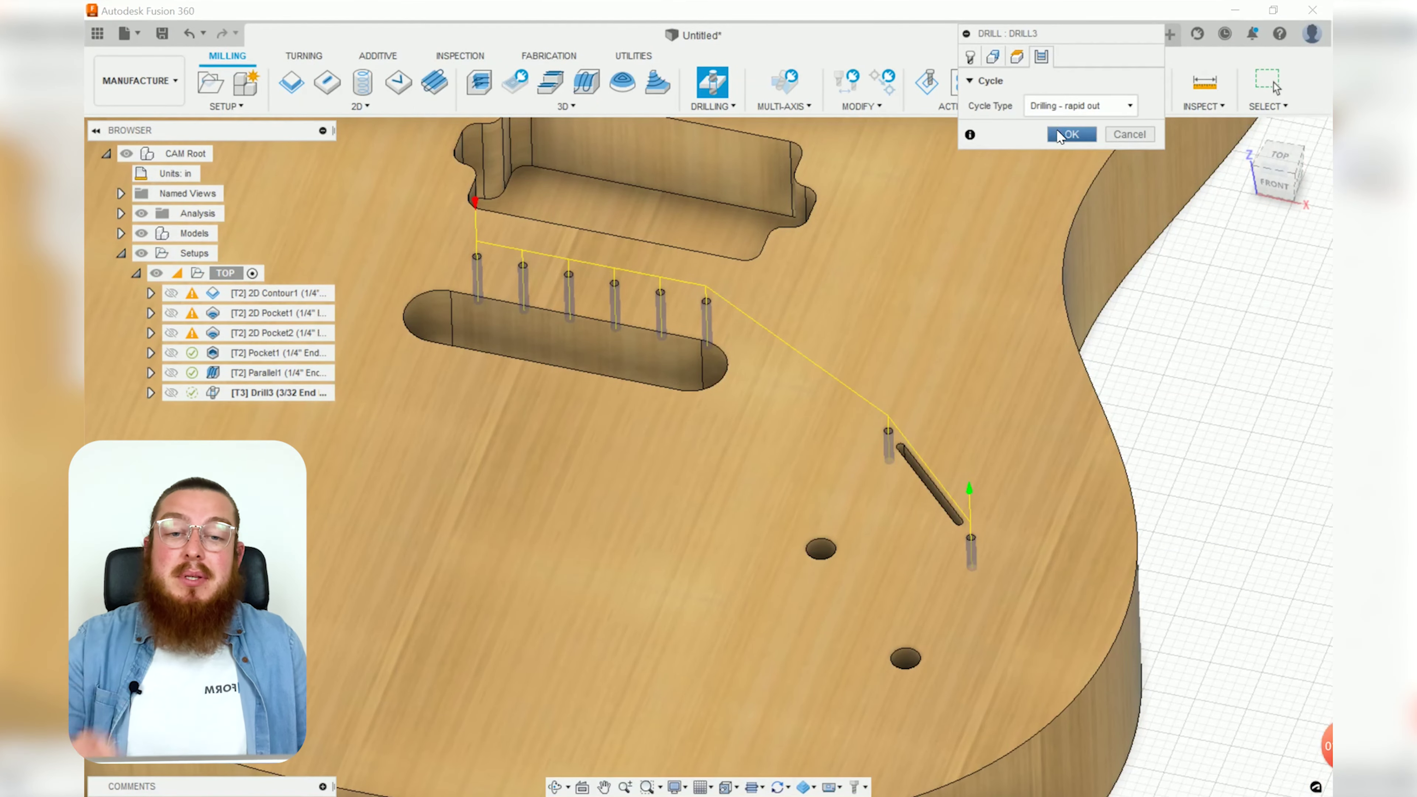
click(1067, 134)
click(1155, 435)
Start a 2D Slot operation and select the floor chain of the narrow switch slot as its pocket.
middle_drag(1073, 534, 887, 430)
scroll(744, 397, up, 5)
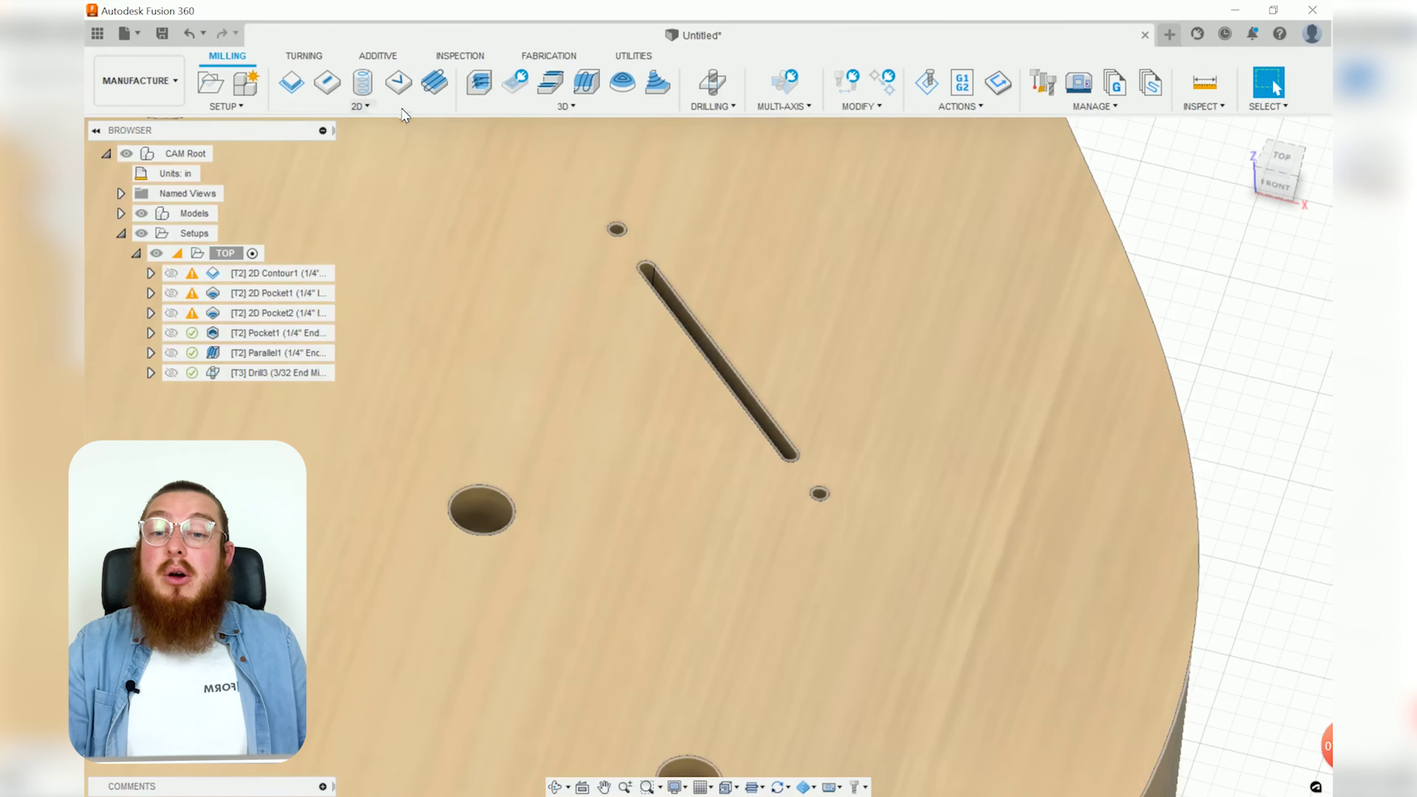
click(400, 106)
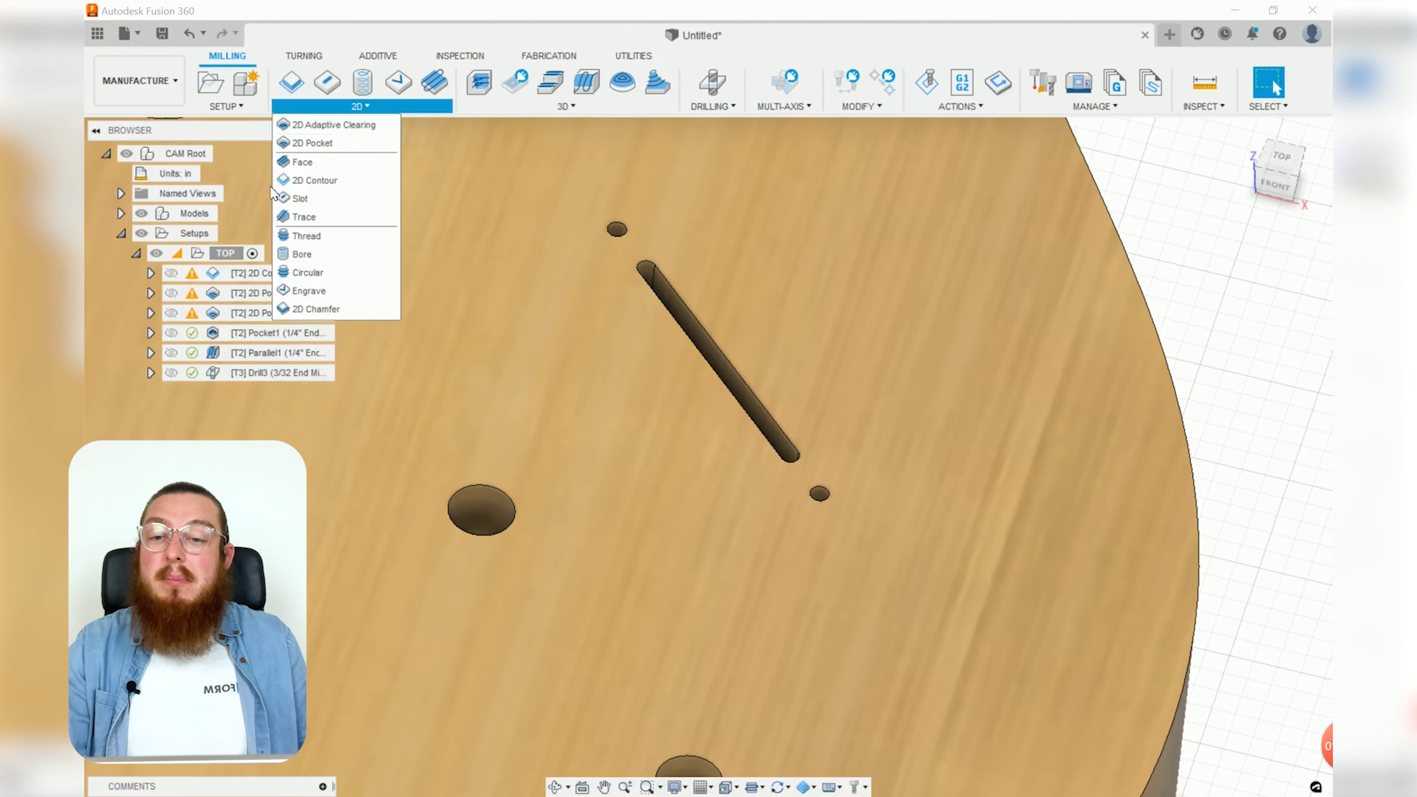
click(326, 199)
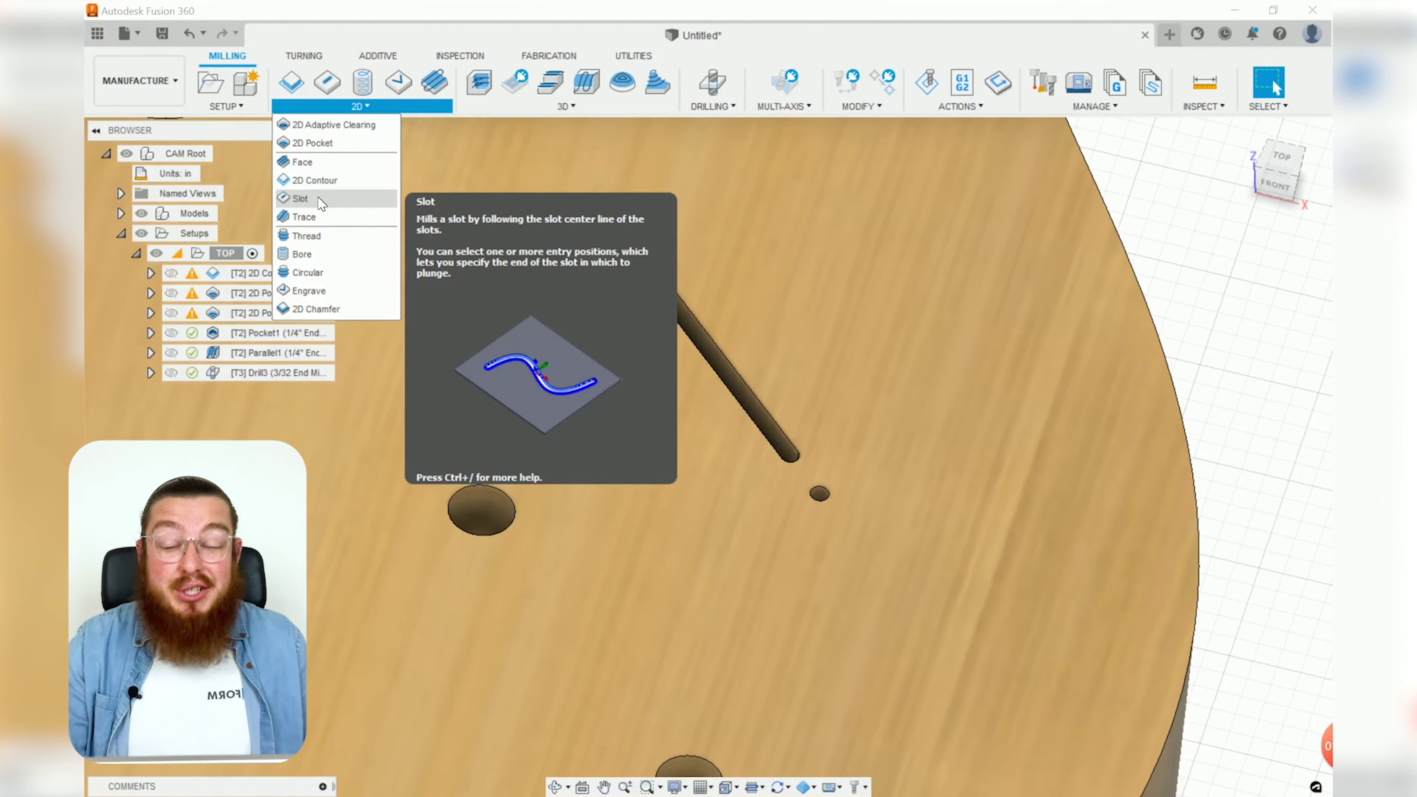
scroll(700, 370, up, 5)
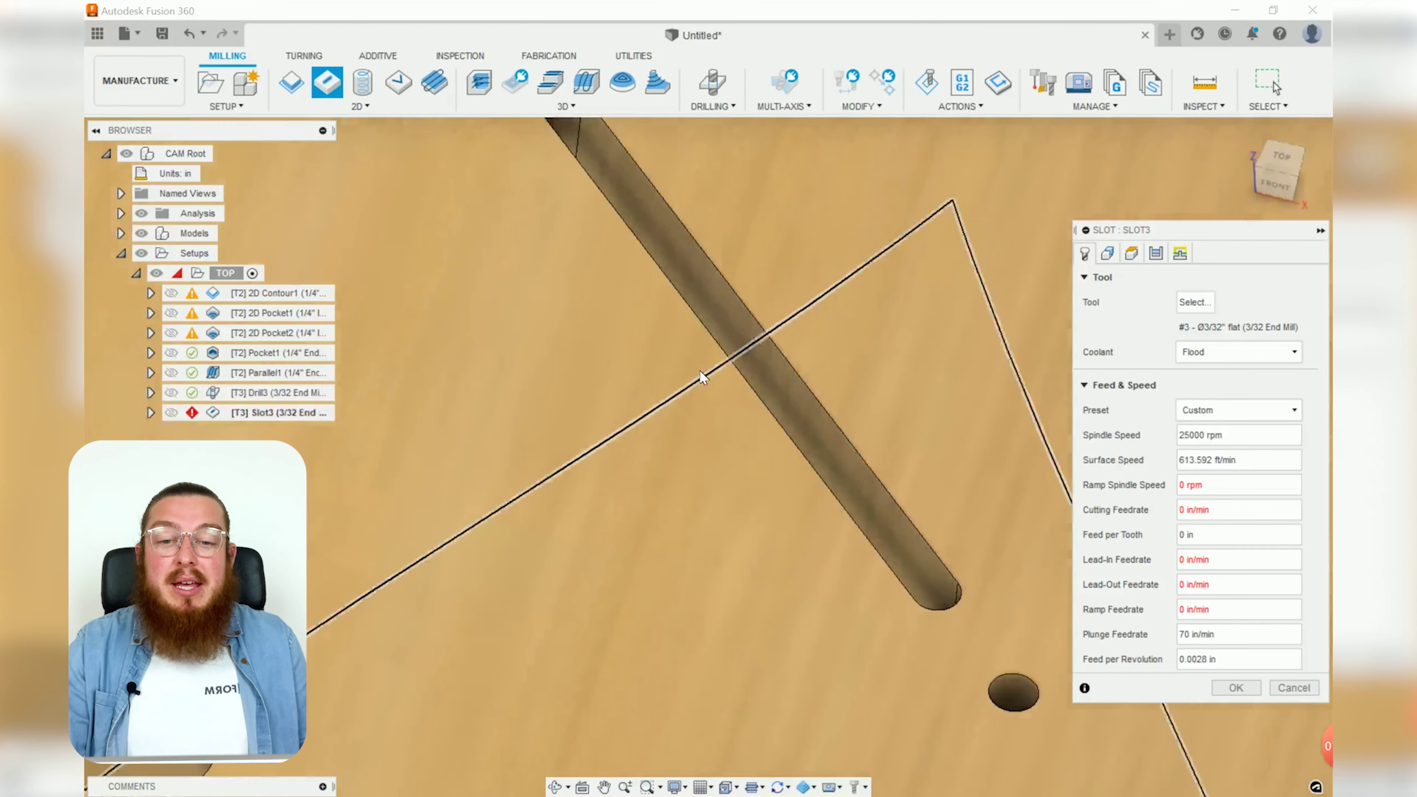
mouse_move(700, 370)
shift+middle_down()
mouse_move(721, 376)
mouse_move(708, 399)
mouse_move(695, 393)
shift+middle_up()
click(769, 394)
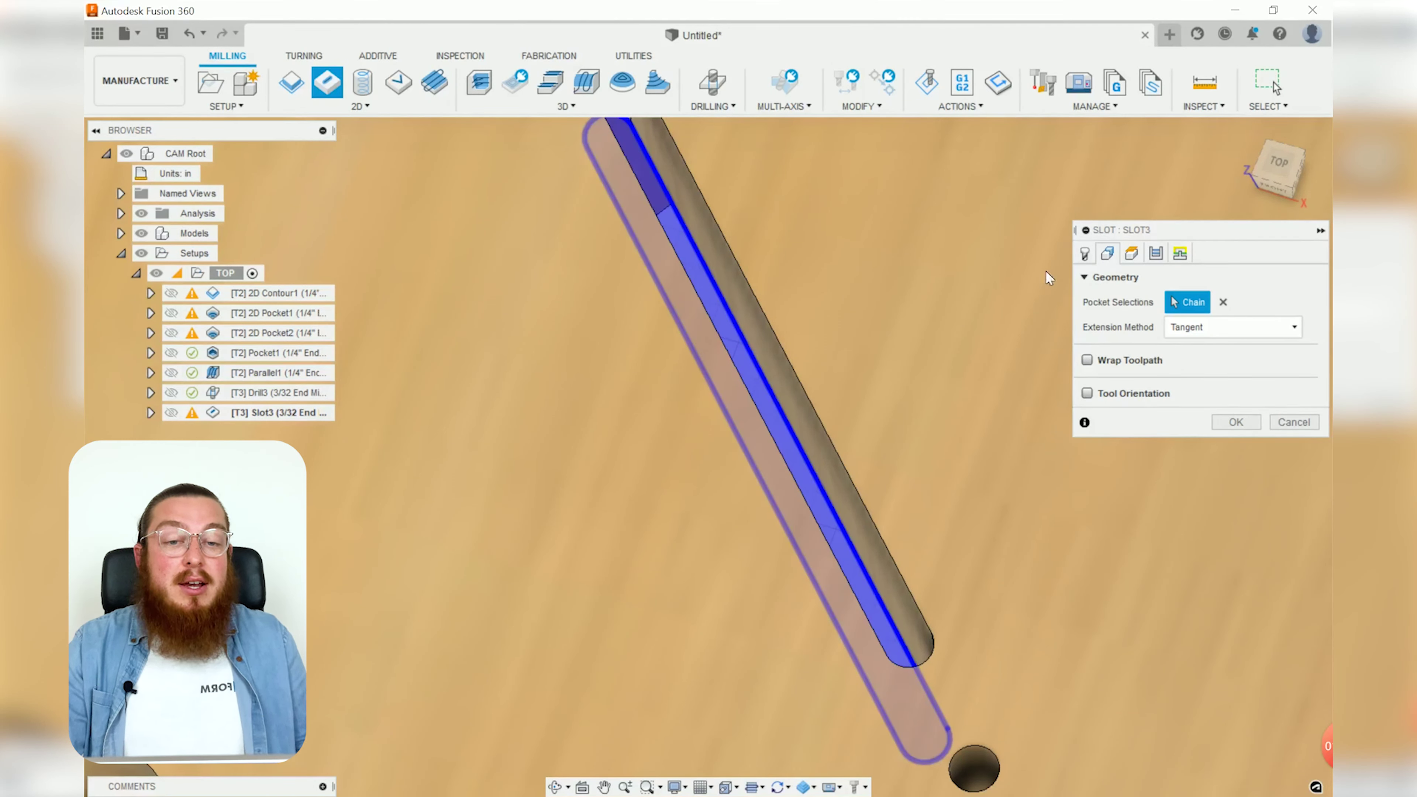
Review the Slot operation's tool and heights, enable Multiple Depths with a maximum roughing stepdown of 0.04 in, and generate the toolpath.
click(1084, 254)
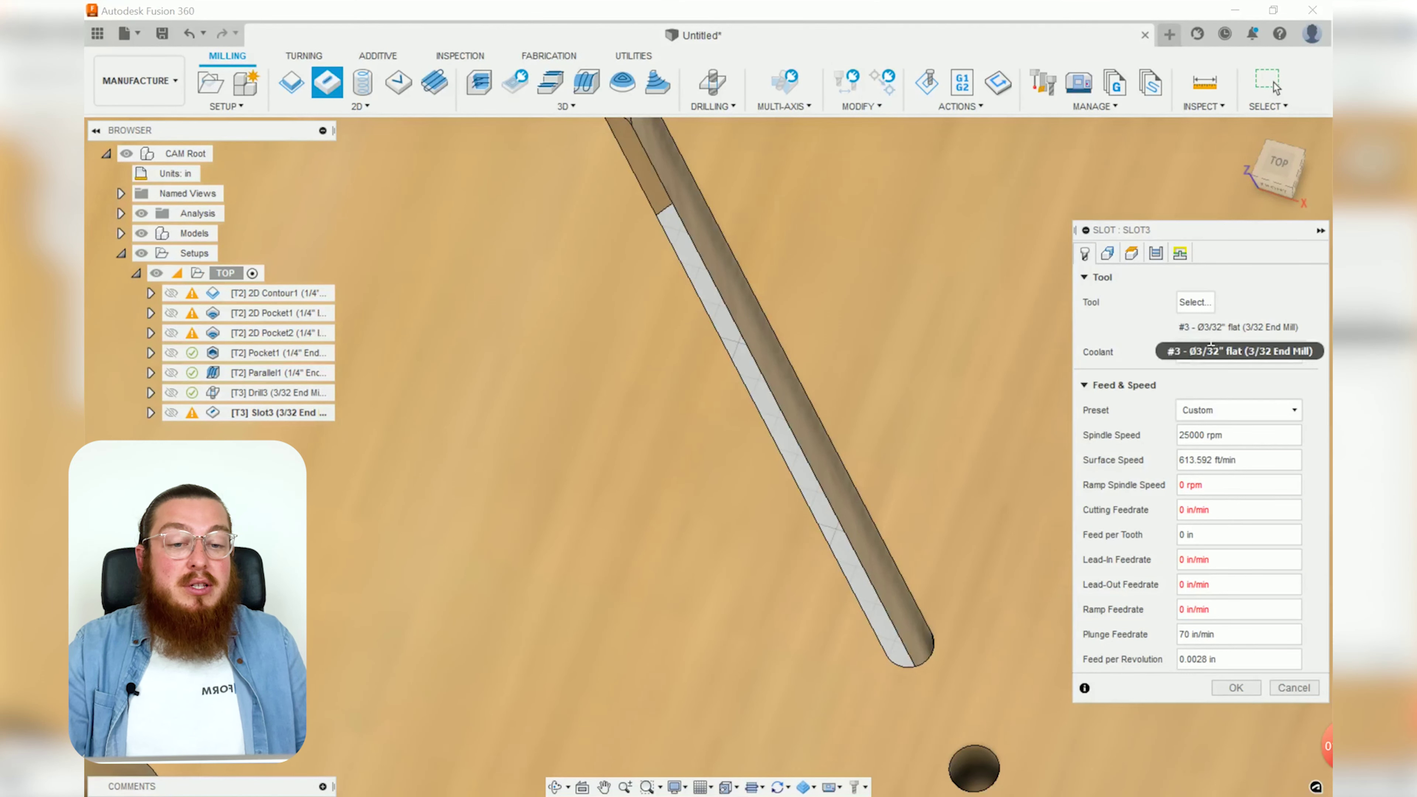
click(1131, 253)
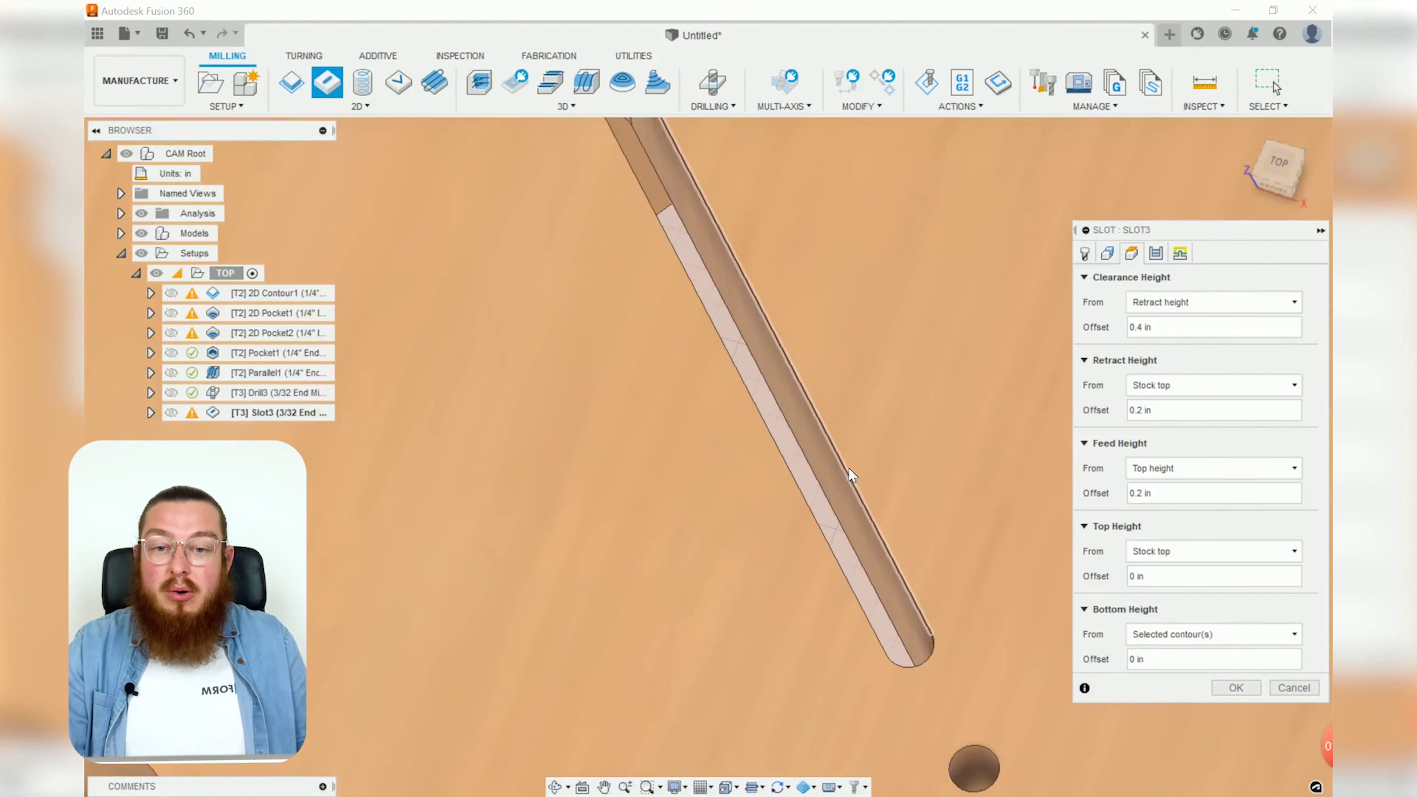
mouse_move(850, 475)
shift+middle_down()
mouse_move(855, 453)
mouse_move(828, 468)
shift+middle_up()
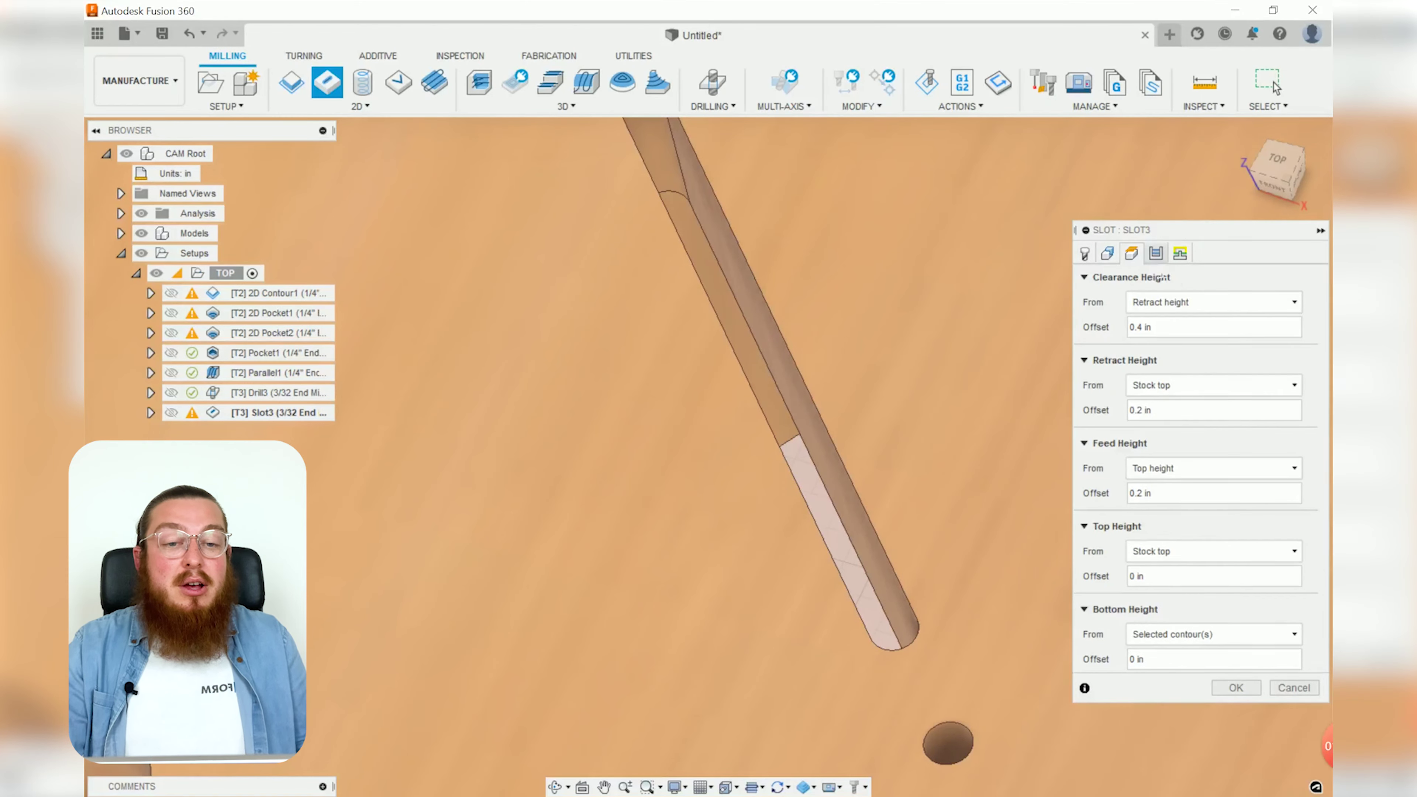
click(1155, 252)
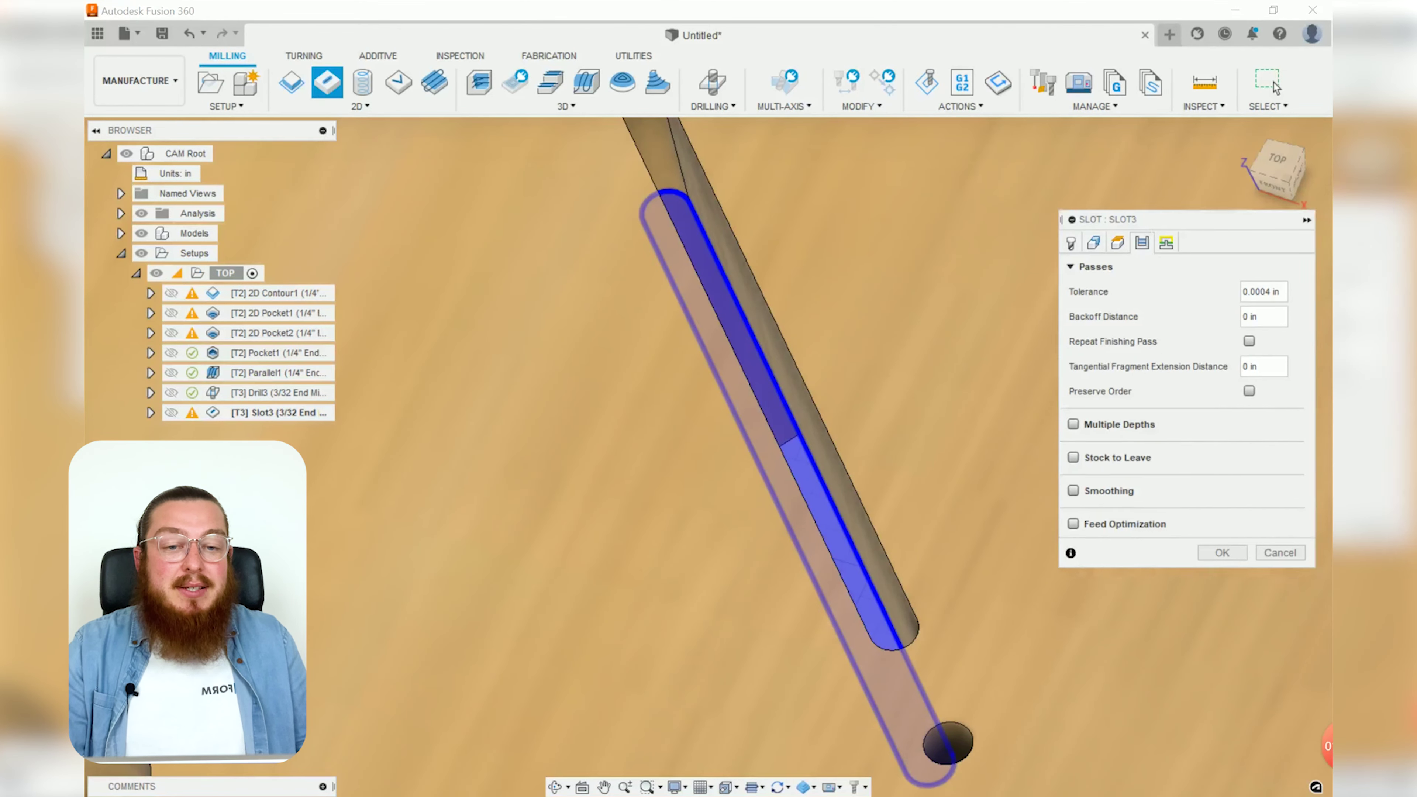
mouse_move(883, 453)
shift+middle_down()
mouse_move(866, 468)
mouse_move(881, 440)
shift+middle_up()
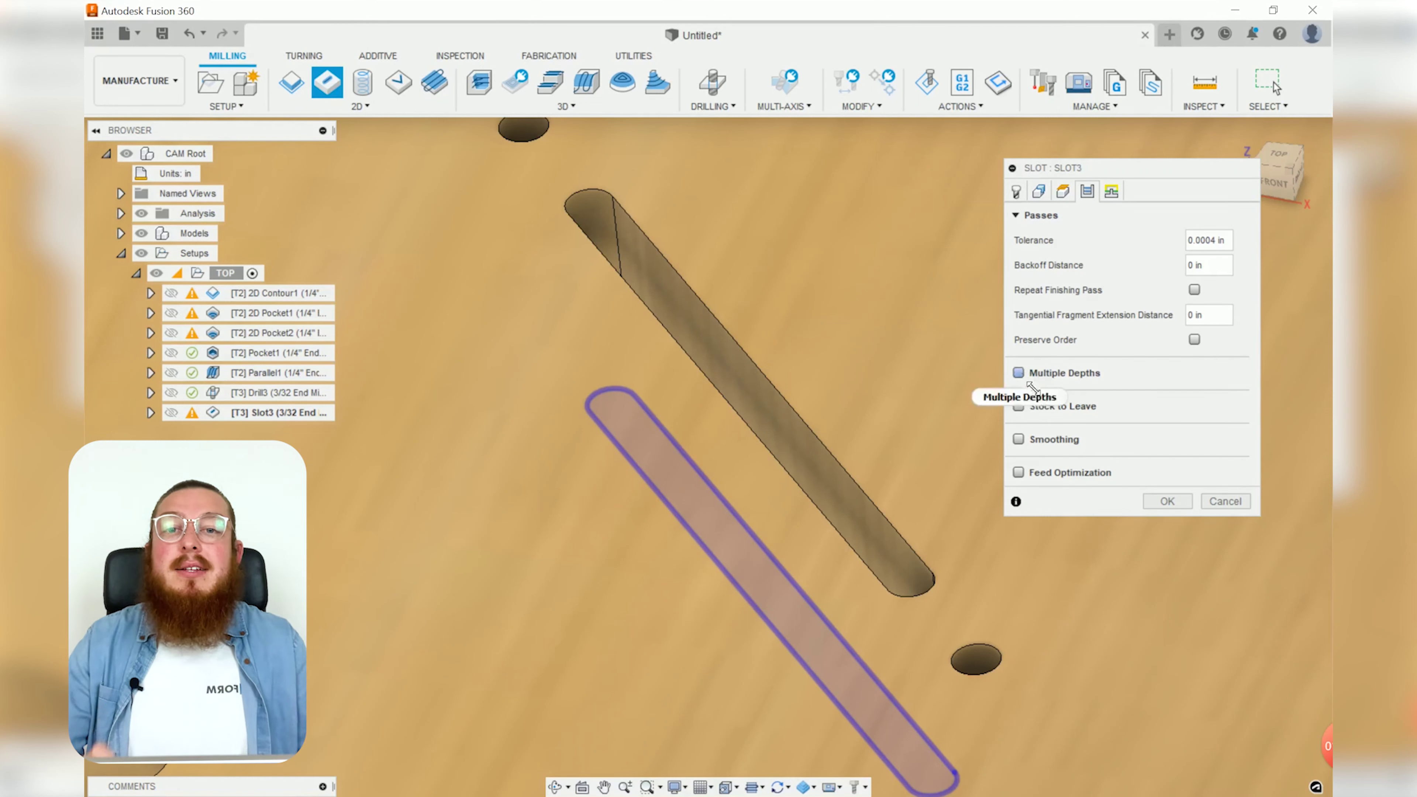
click(1018, 373)
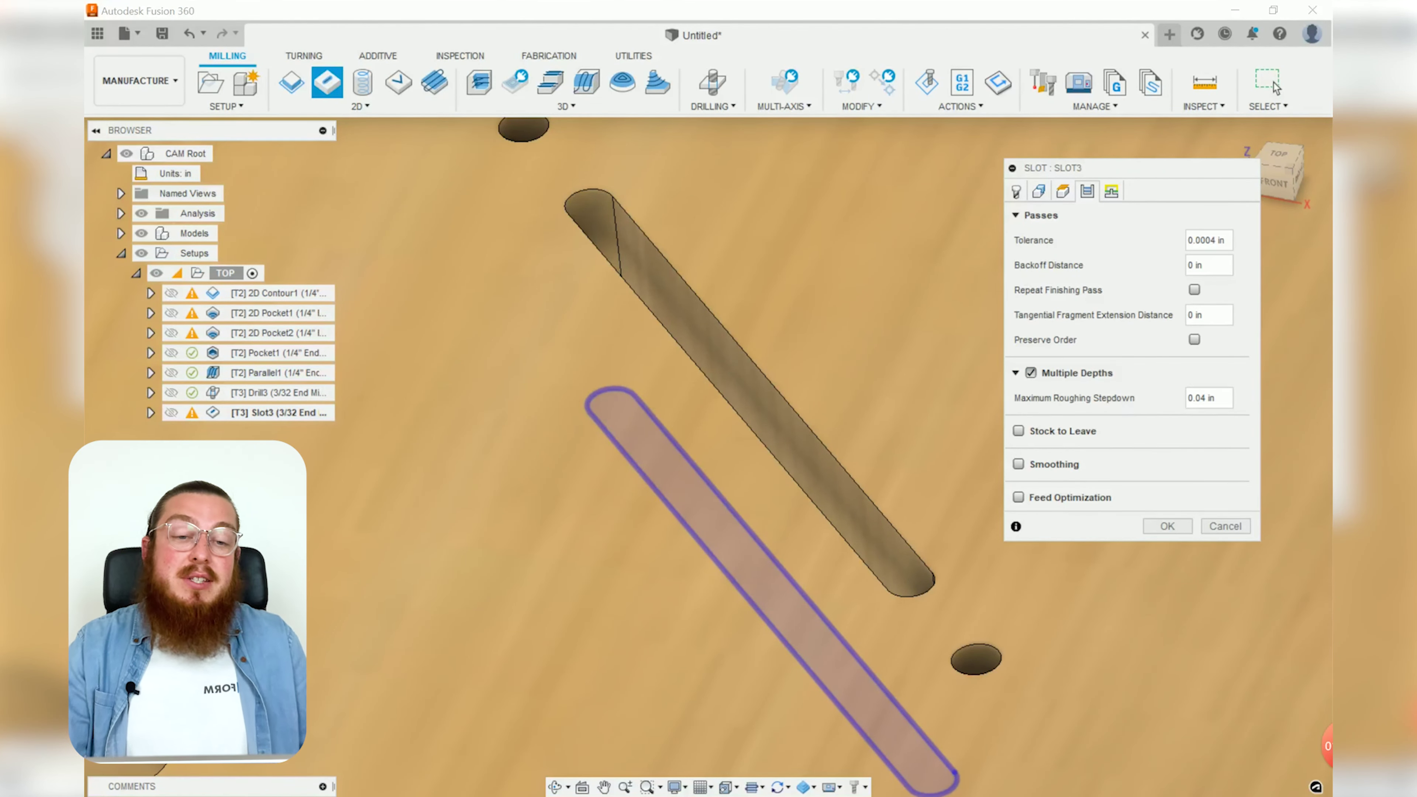
mouse_move(1209, 380)
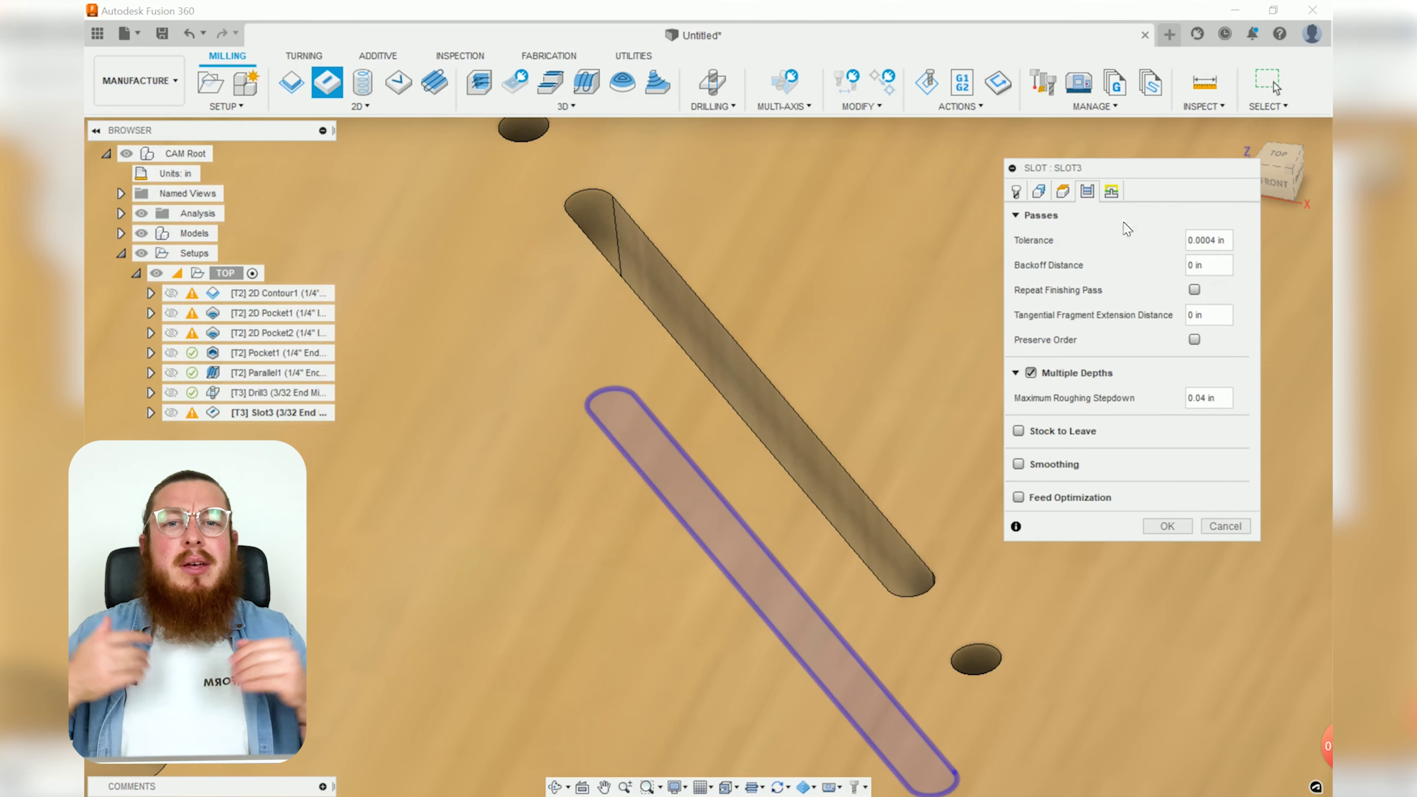
click(1110, 193)
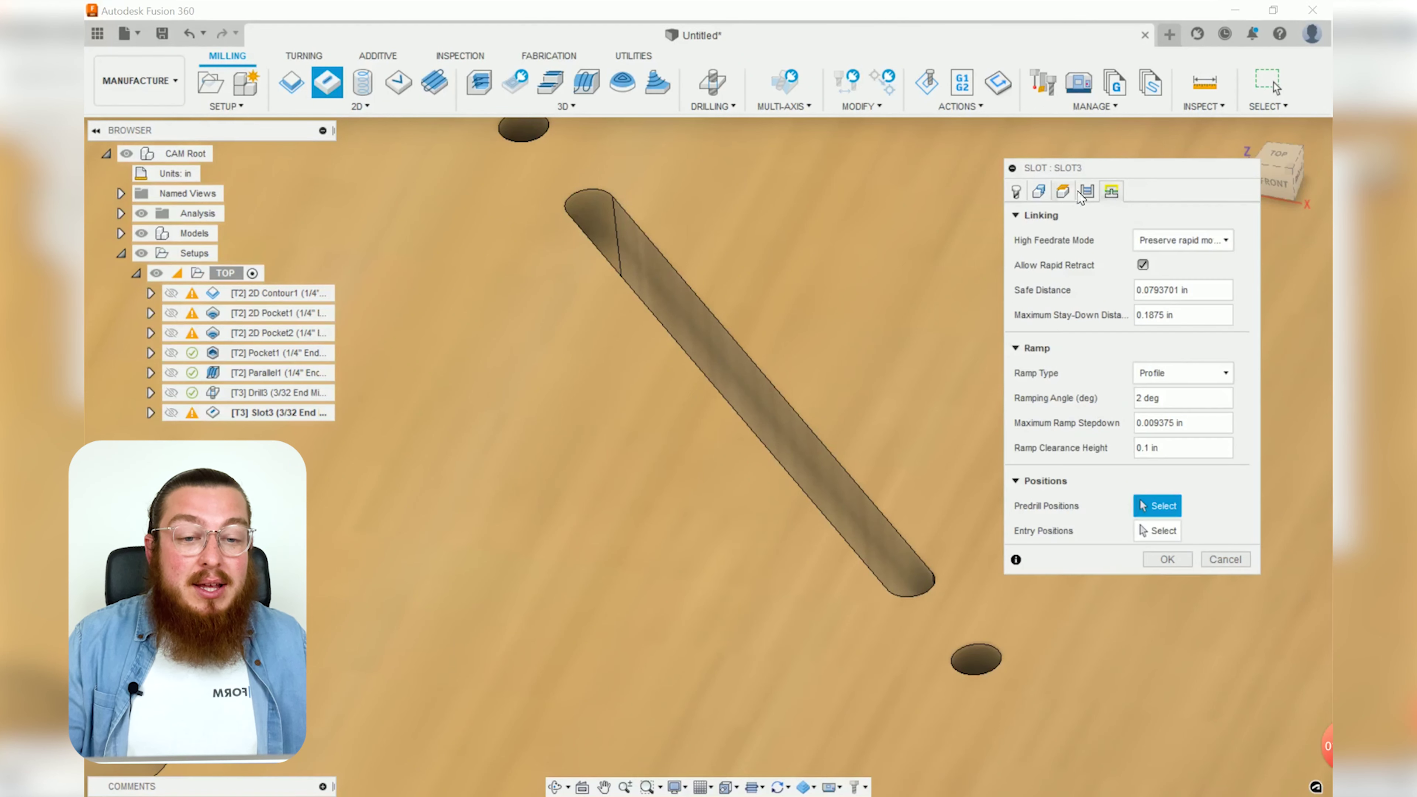
click(1167, 559)
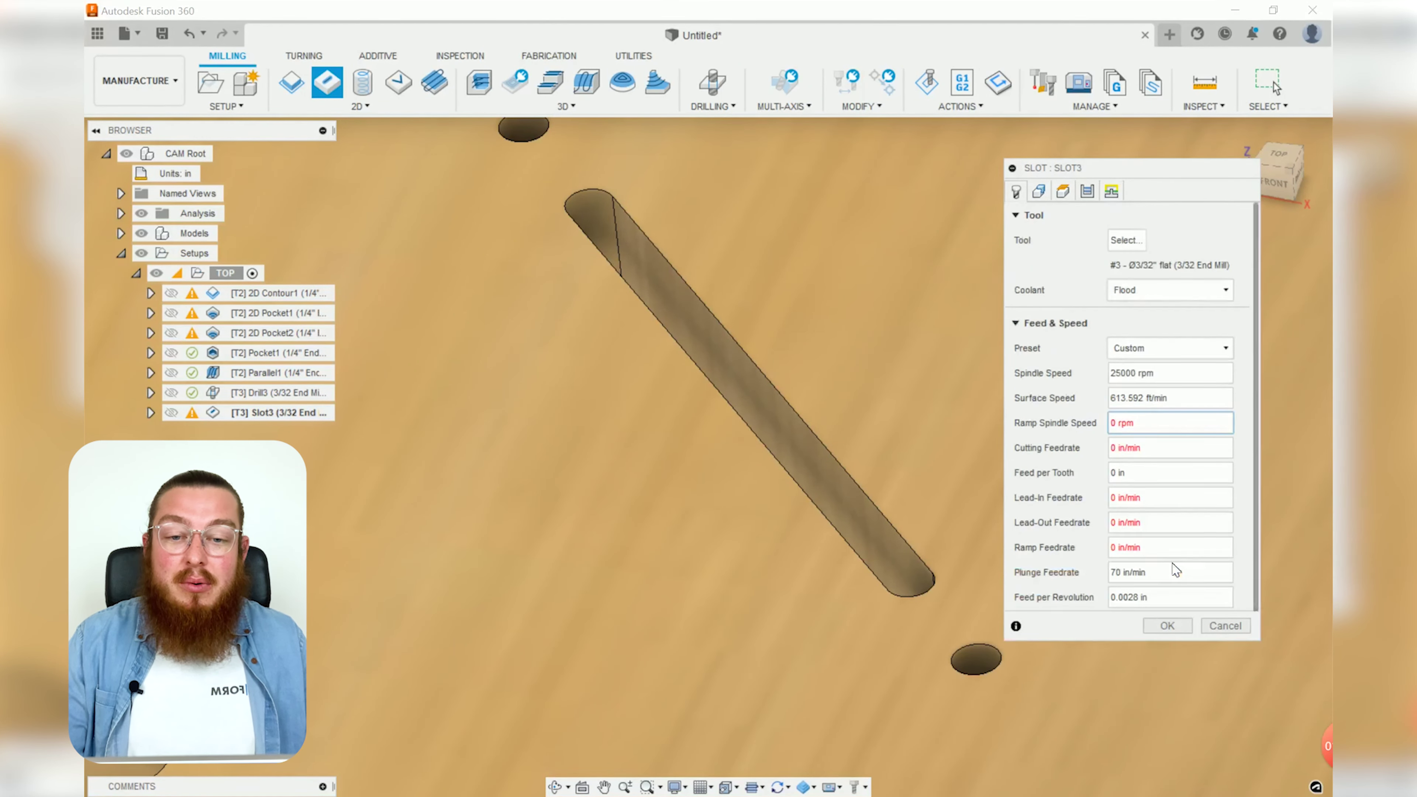
click(845, 491)
Examine the generated toolpath passes in the narrow switch slot from the side, from above and against the whole body.
scroll(793, 474, down, 2)
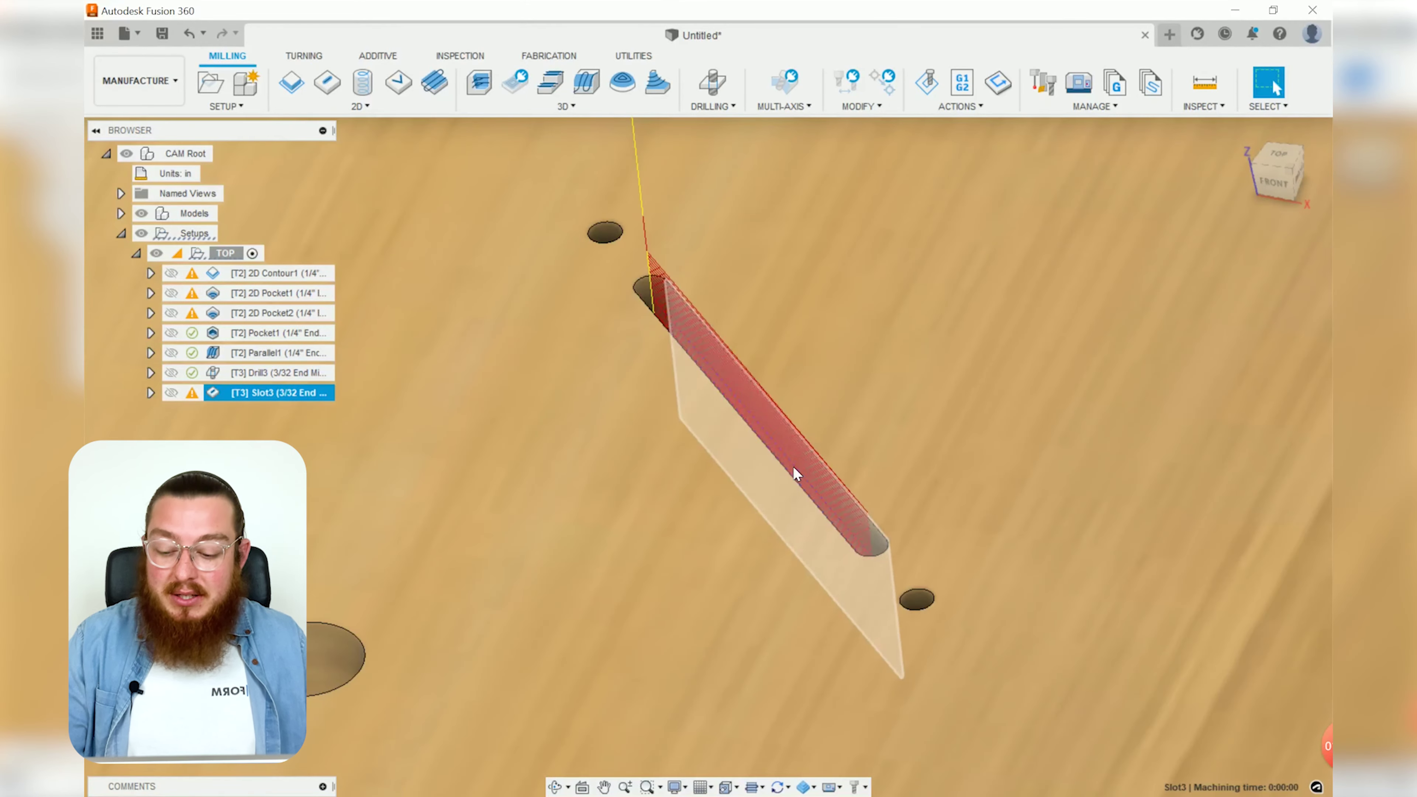
shift+middle_drag(752, 443, 769, 404)
scroll(769, 404, up, 2)
scroll(572, 372, up, 3)
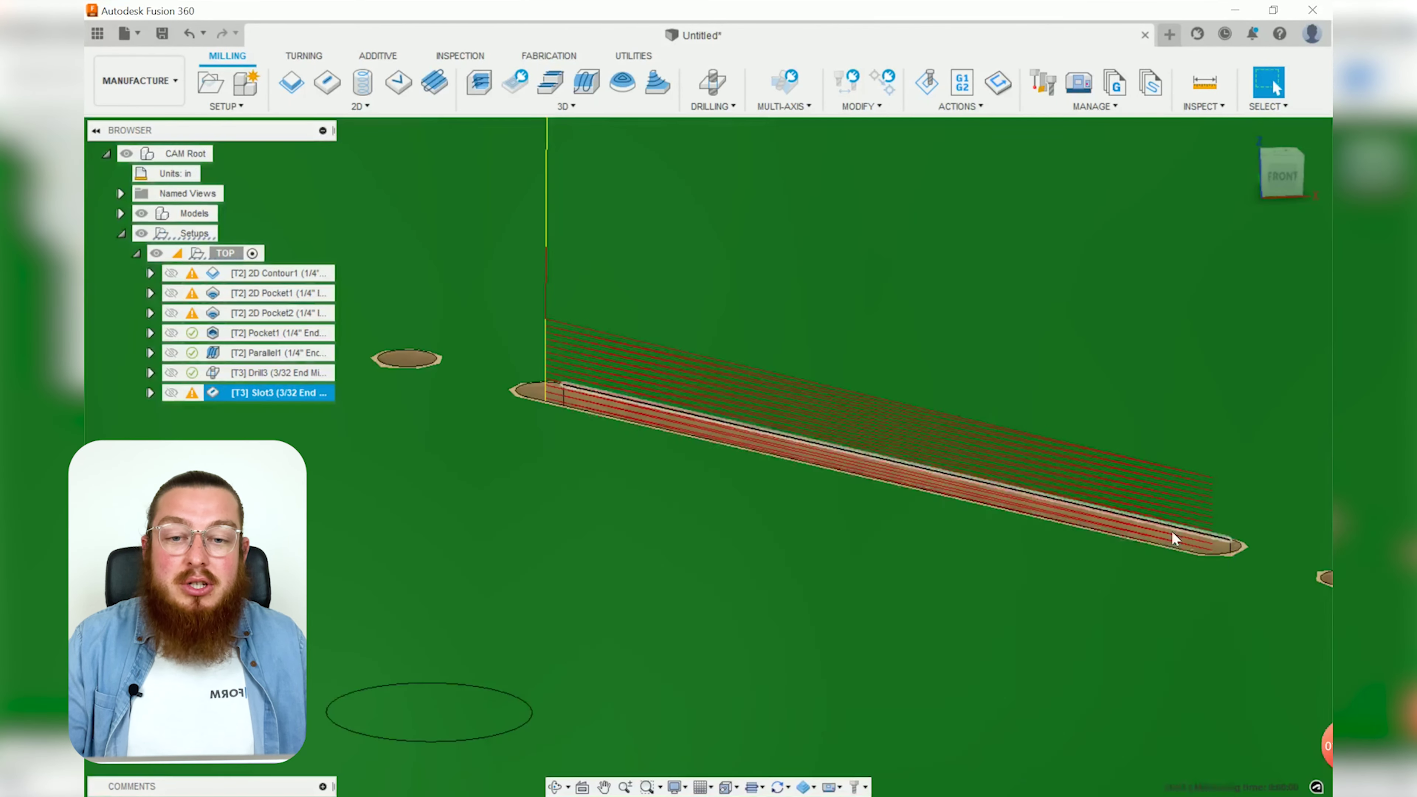
mouse_move(1173, 539)
shift+middle_down()
mouse_move(958, 507)
mouse_move(941, 574)
mouse_move(937, 561)
shift+middle_up()
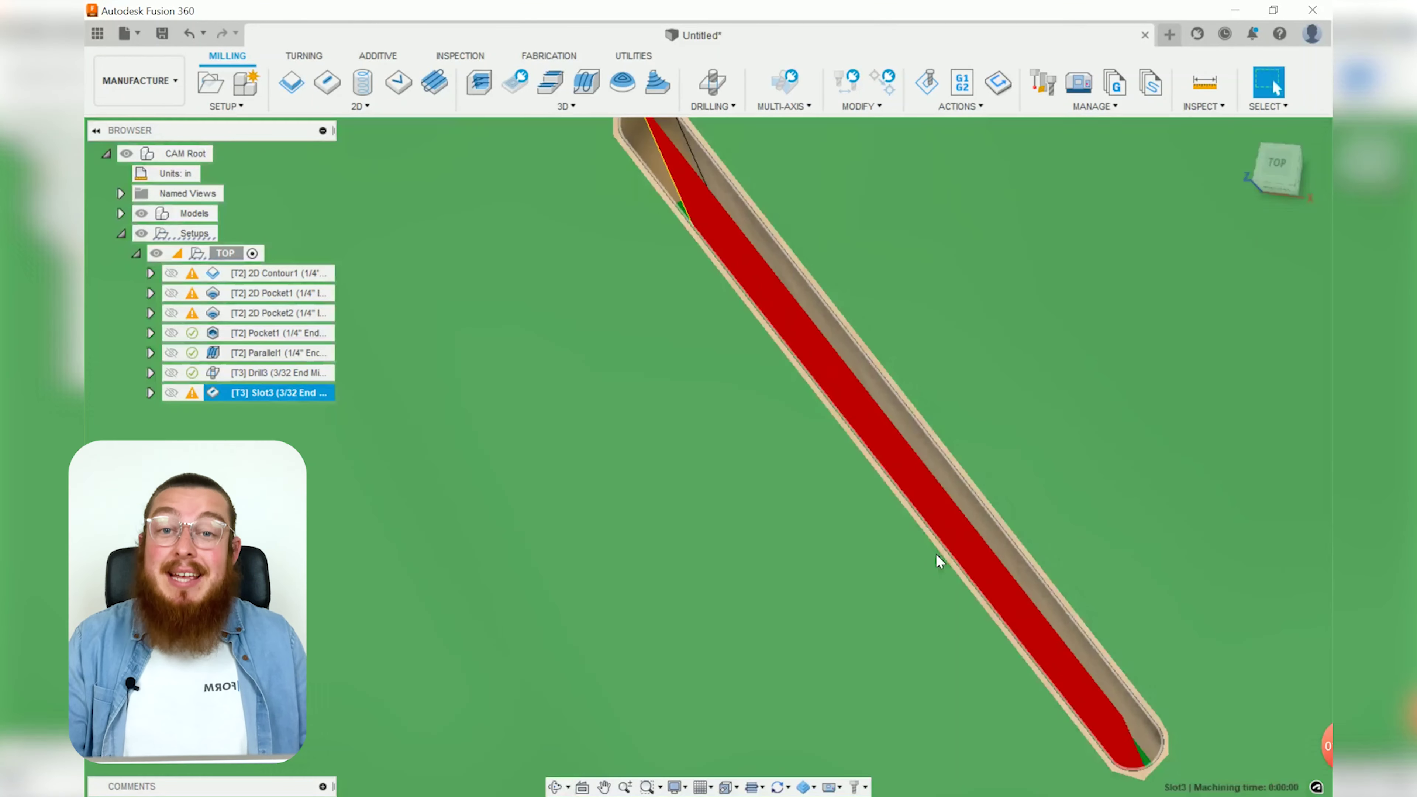
scroll(936, 565, down, 4)
scroll(799, 592, down, 8)
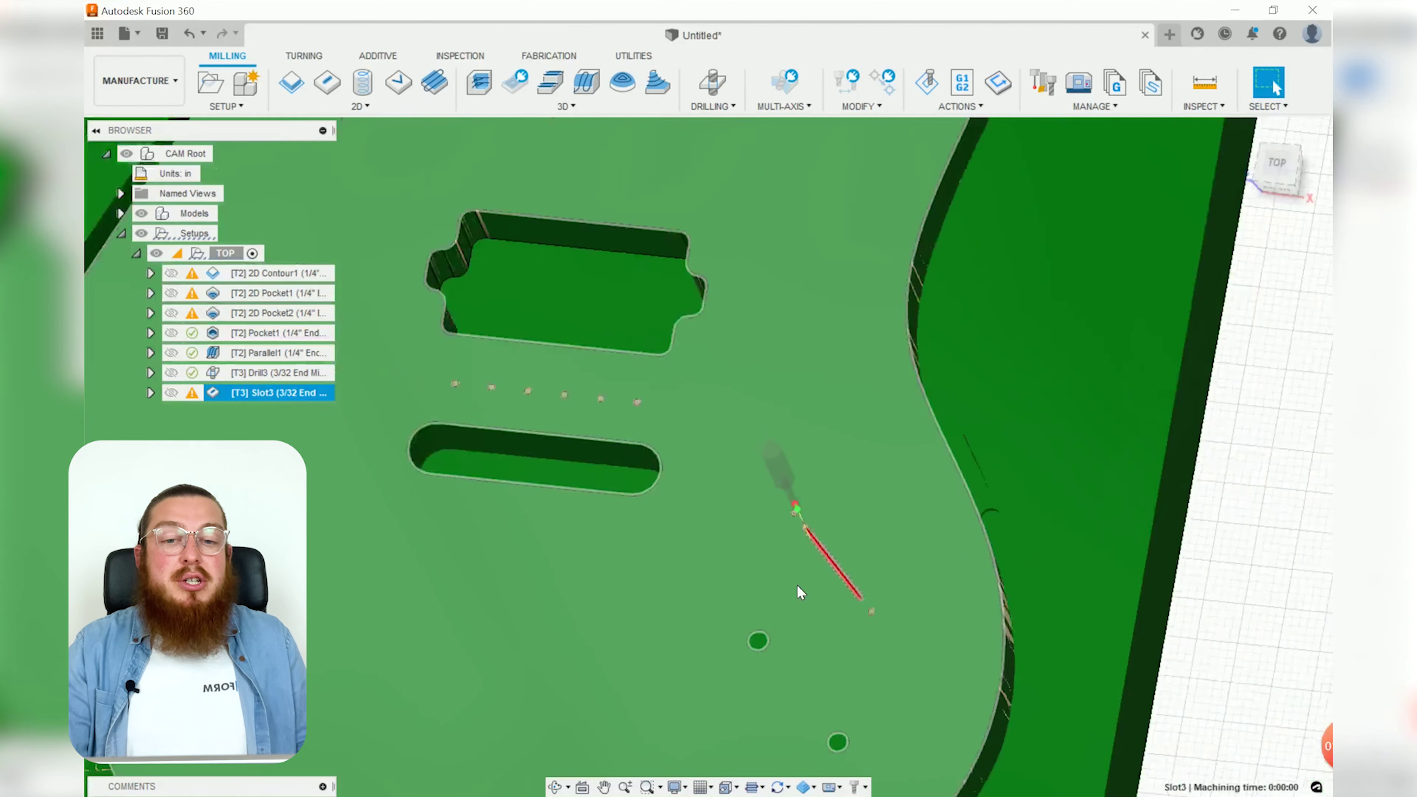
click(1074, 565)
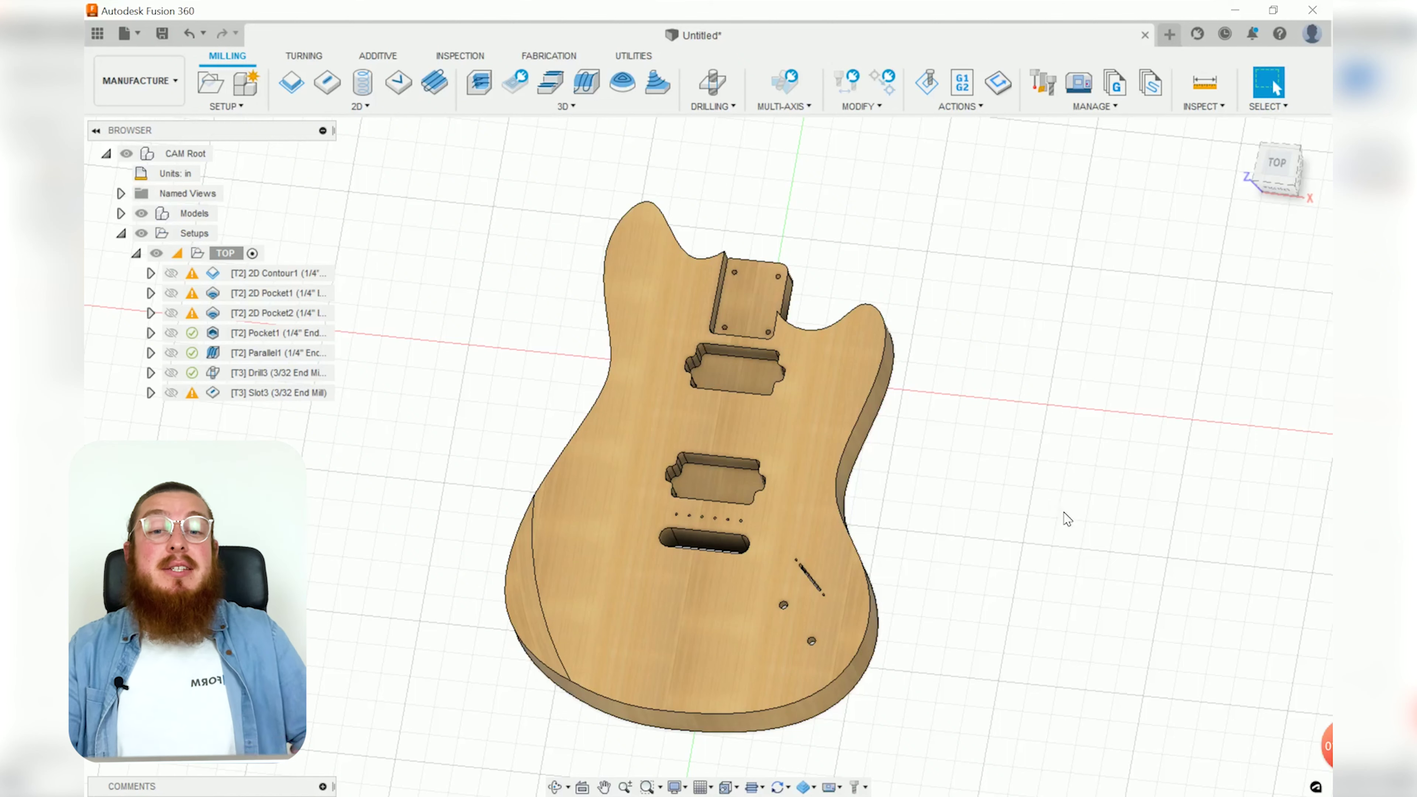
Create a new milling setup for the back of the guitar body, keeping the stock mode From preceding setup.
key(F4)
drag(1075, 522, 829, 387)
key(Escape)
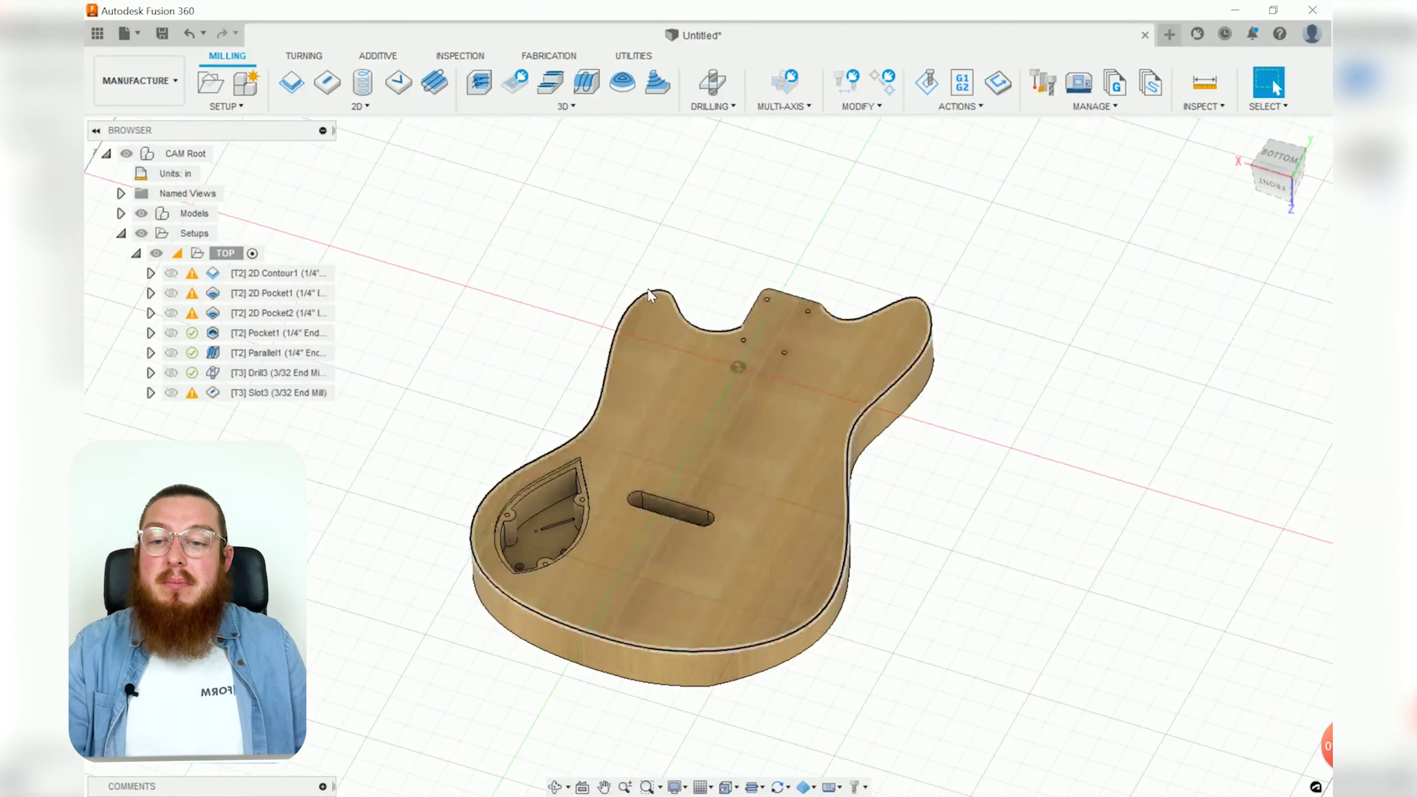
click(206, 80)
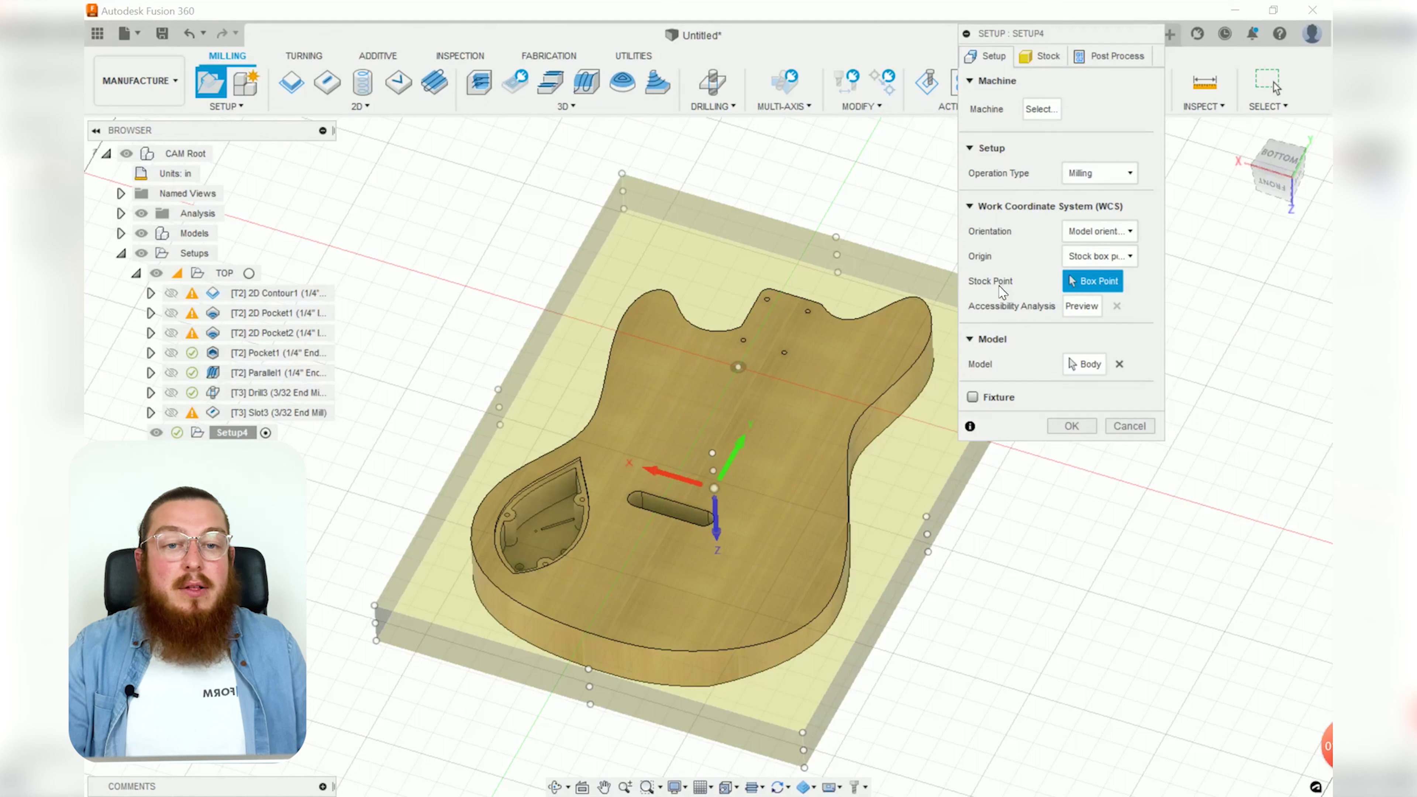
click(1041, 56)
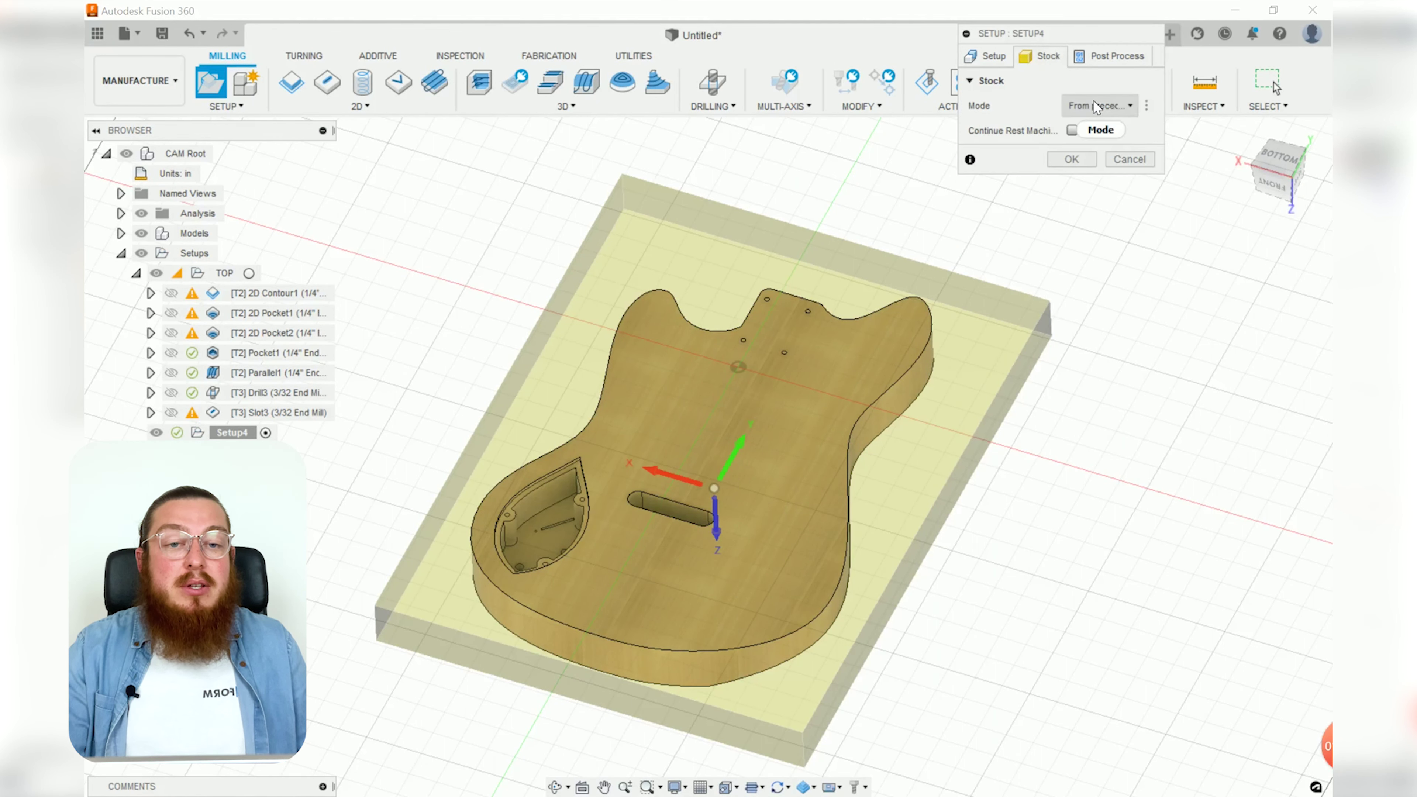
click(1108, 106)
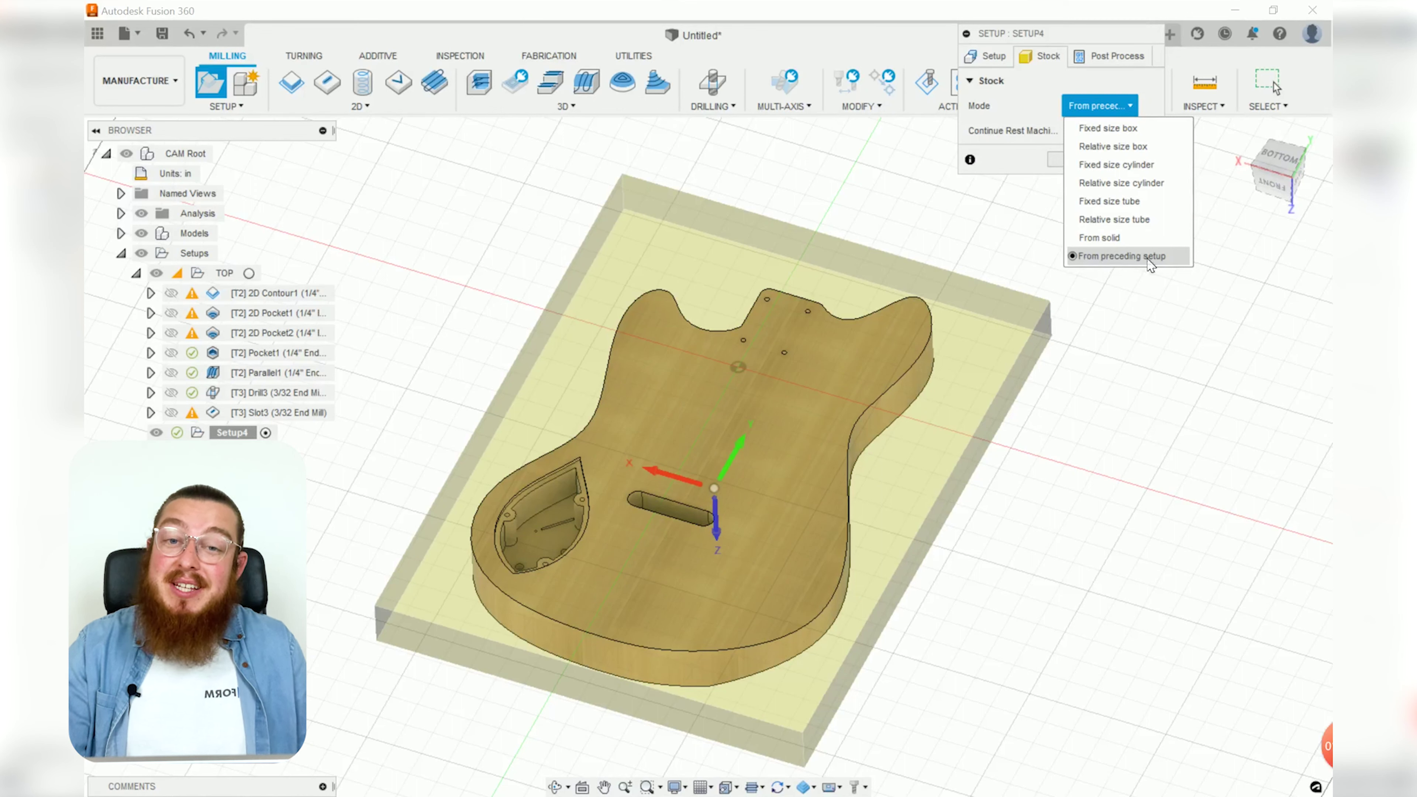
click(991, 58)
click(991, 59)
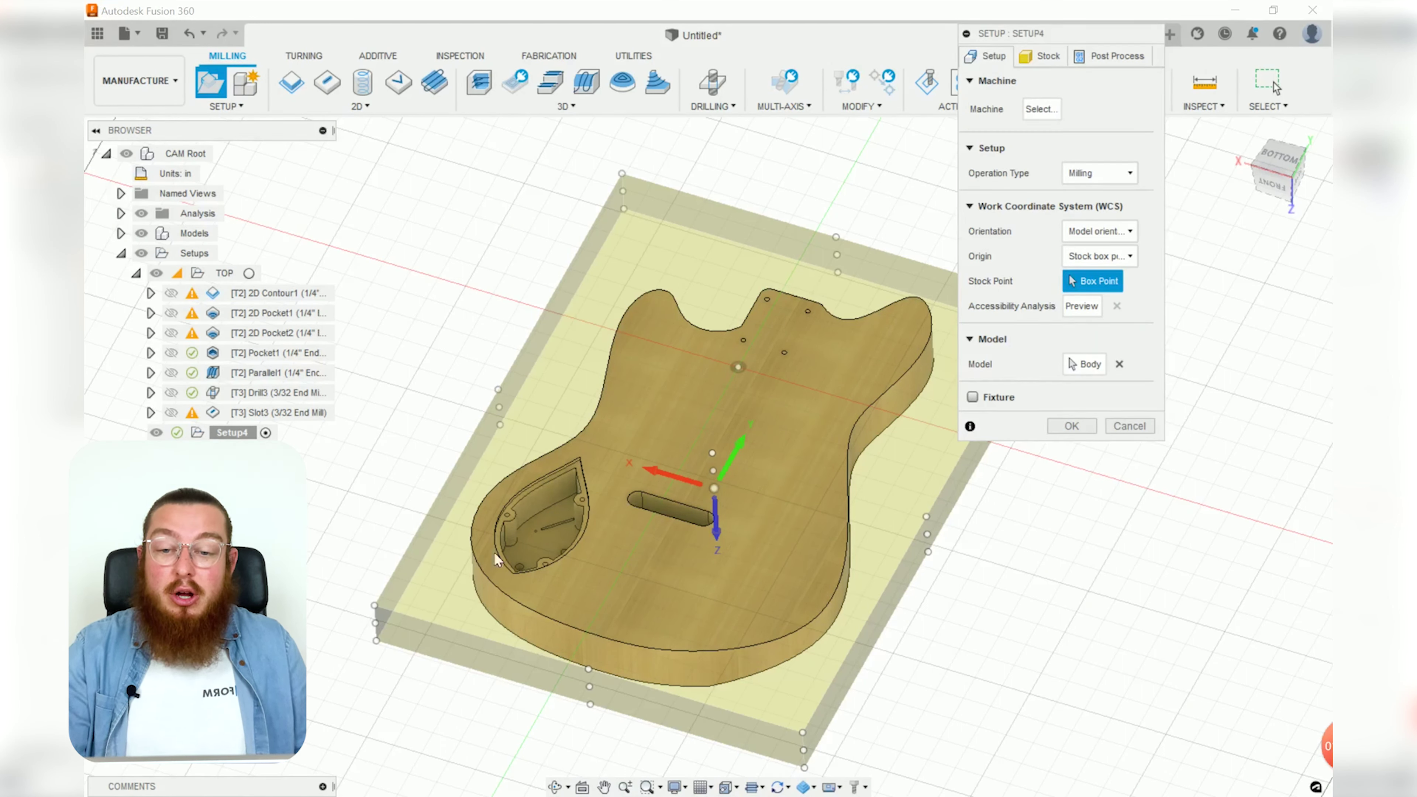
Place the new setup's origin on the stock's upper corner nearest the control cavity, flip the Z and X axes, and confirm the setup.
click(373, 606)
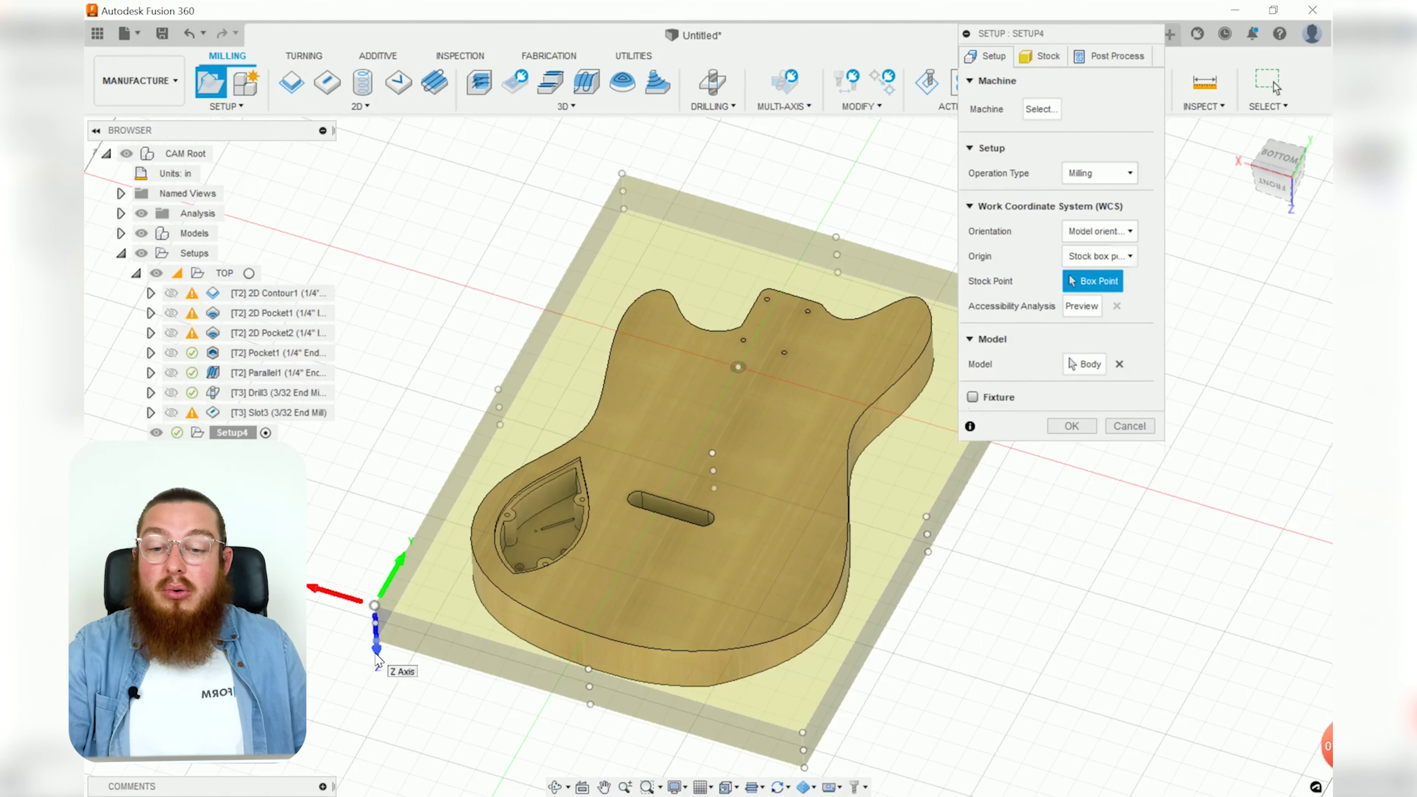
click(376, 652)
click(321, 595)
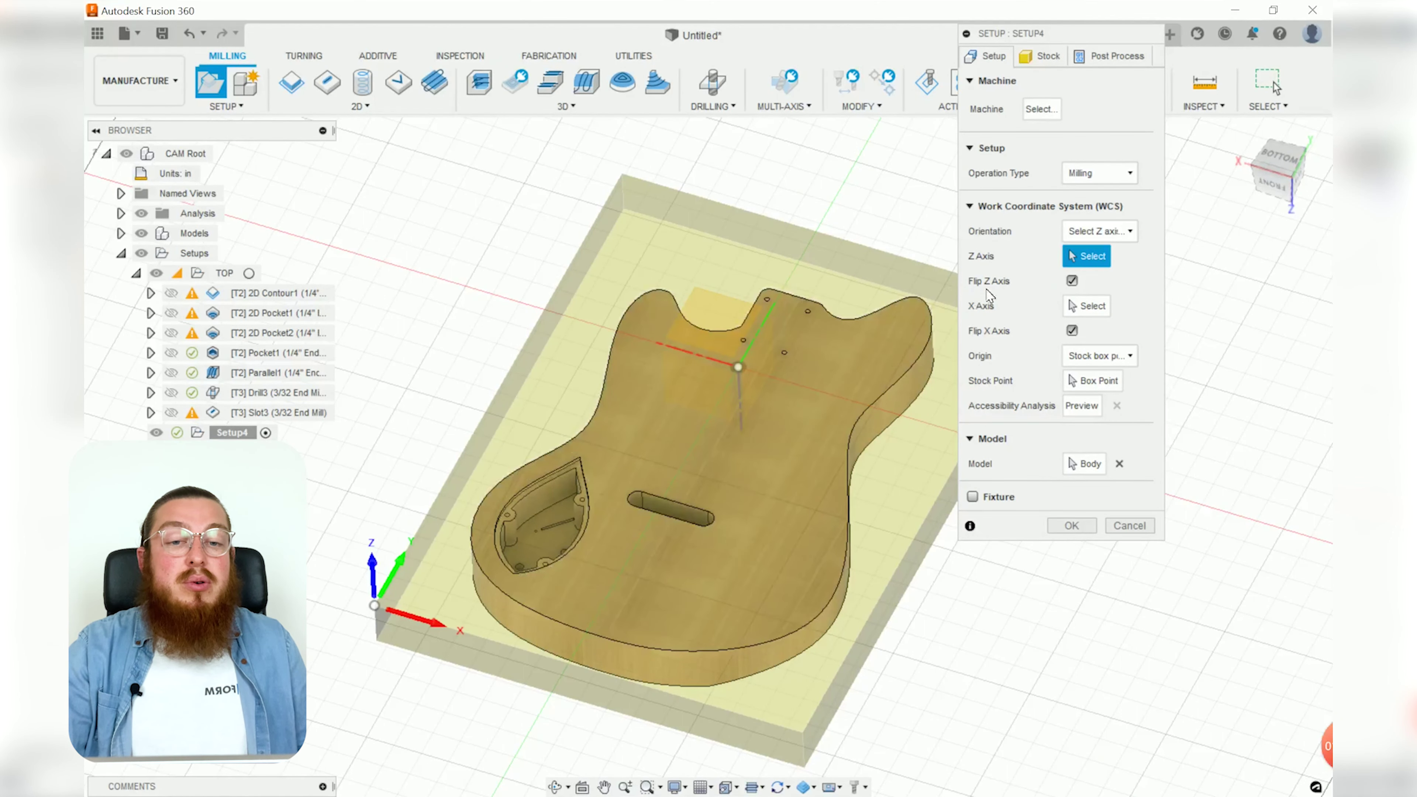
click(1096, 230)
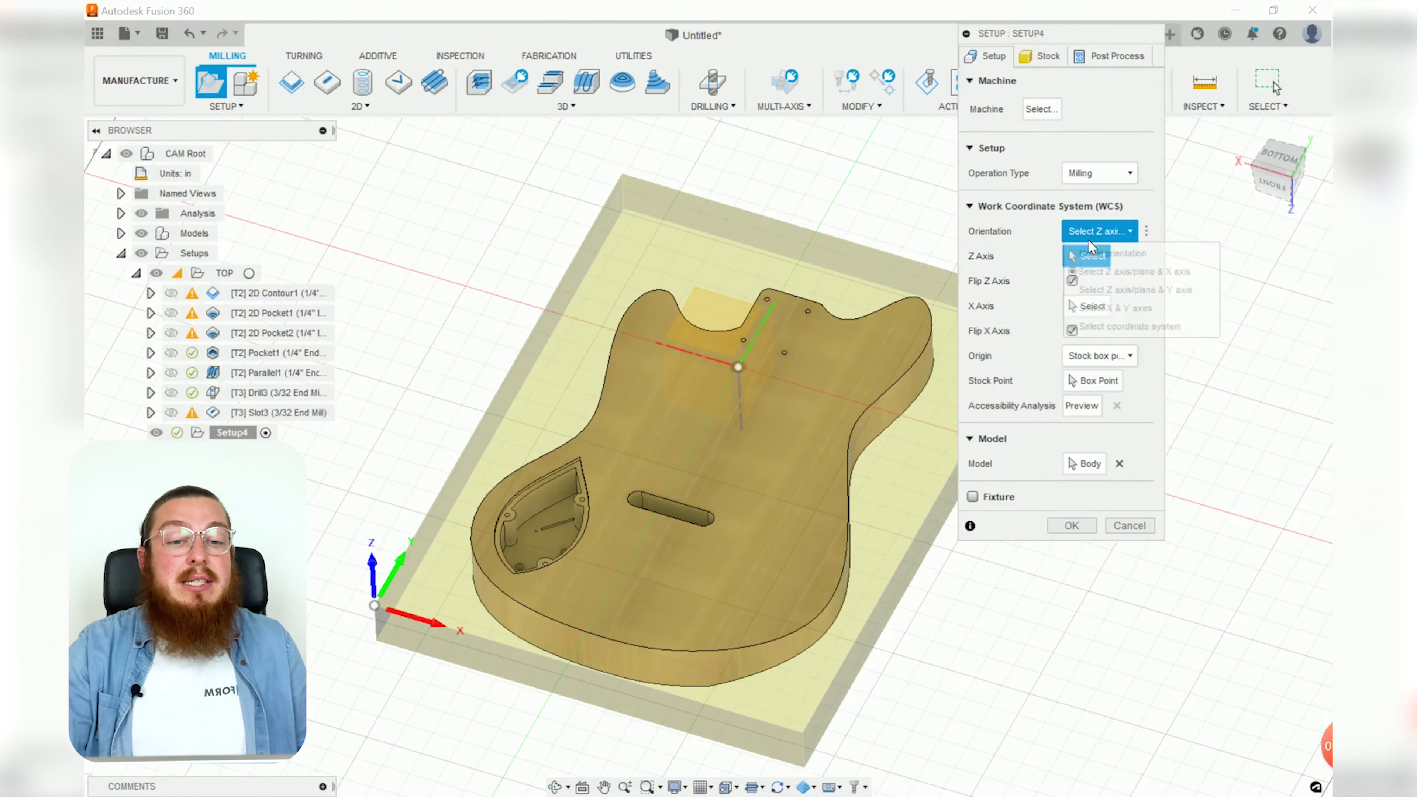
click(1138, 221)
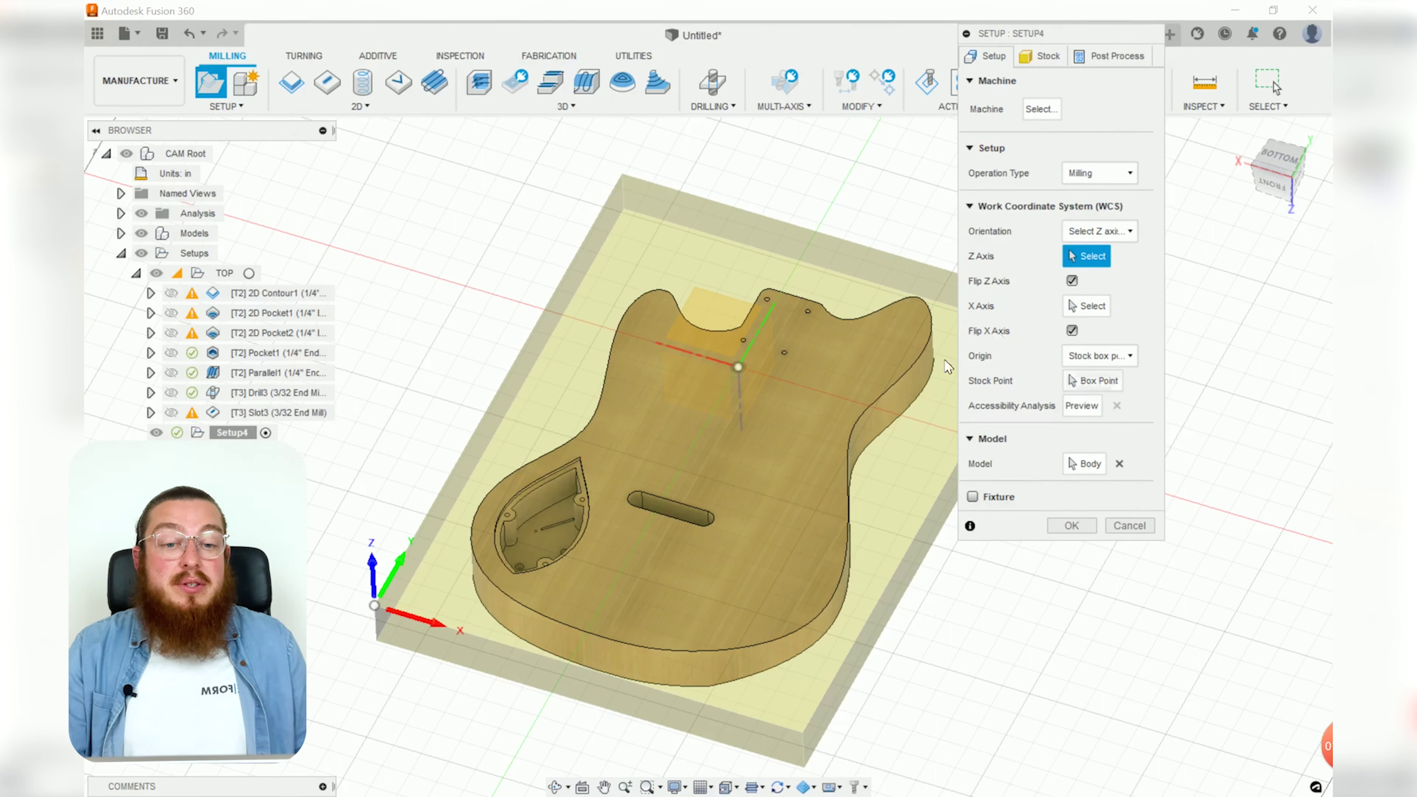
click(1062, 528)
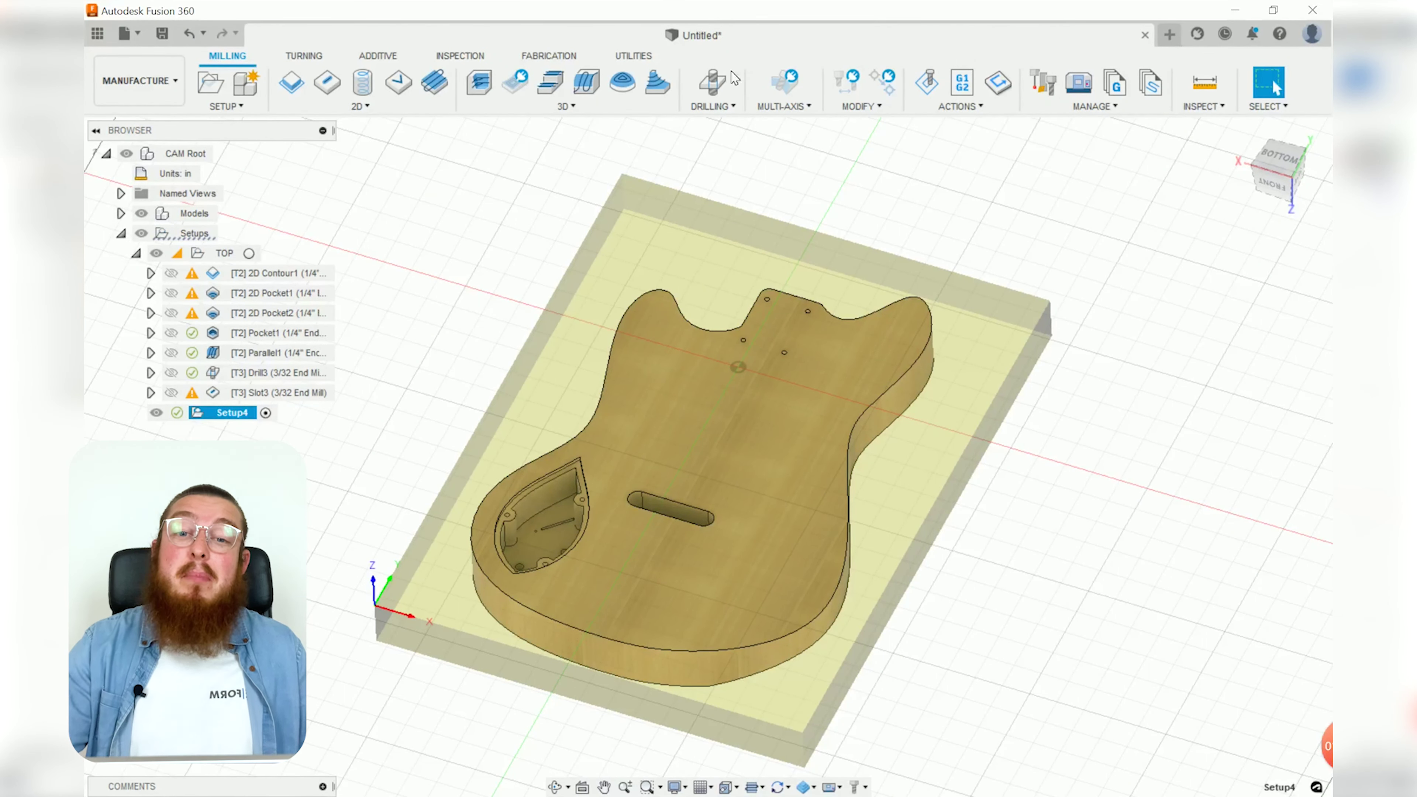
Start a Drill operation and choose the 5/32" 118° drill from the Fusion 360 Library, filtering by Drill type and 5/32 diameter.
click(717, 83)
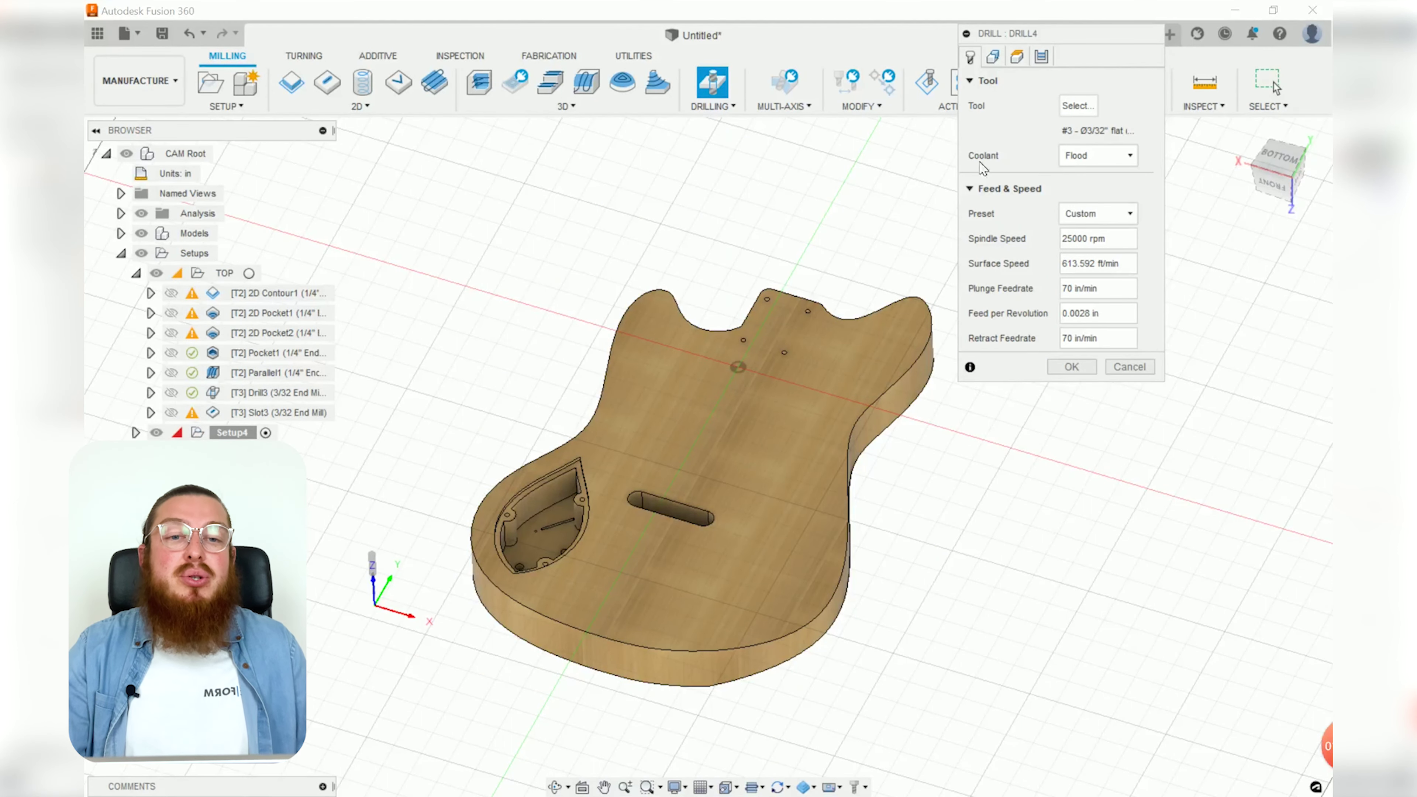
click(1078, 106)
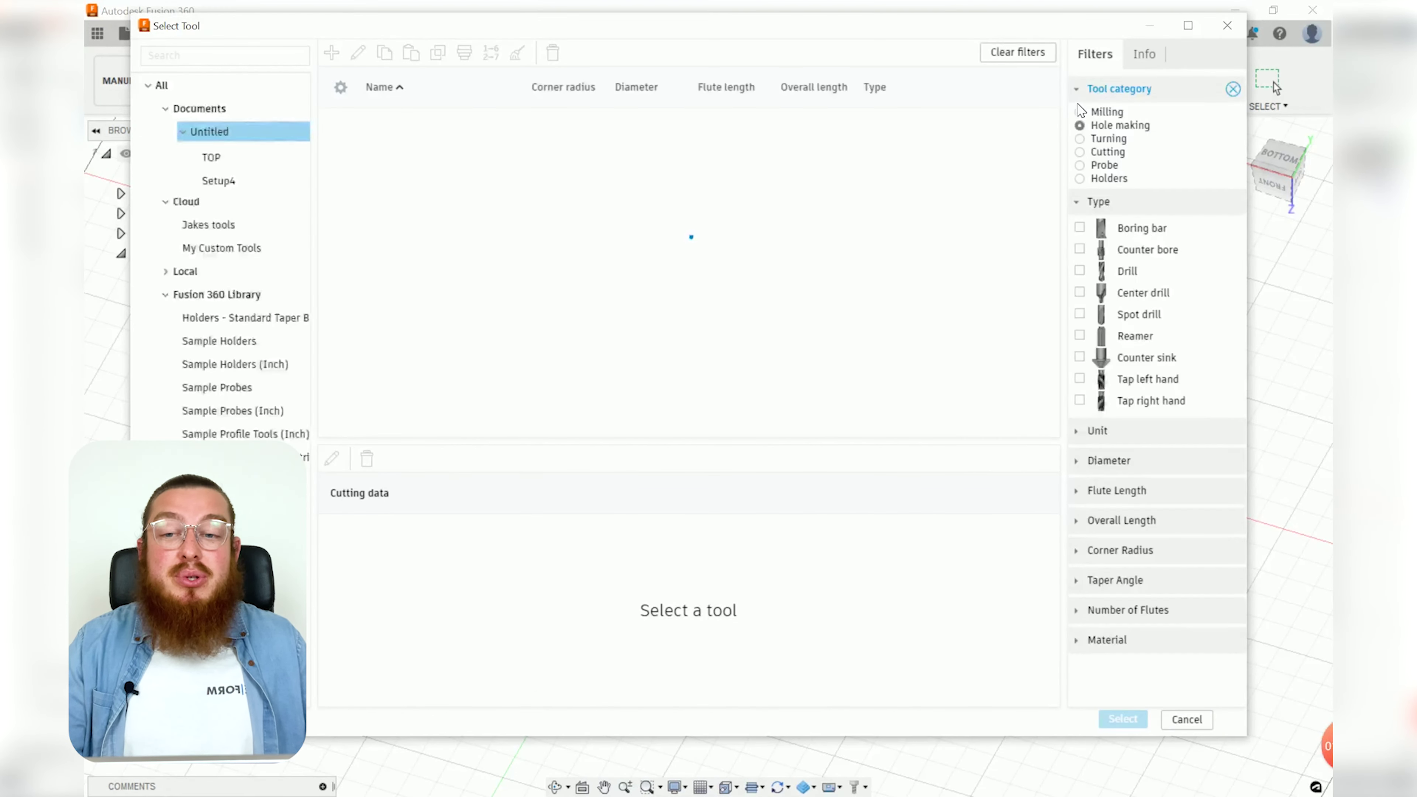
click(217, 295)
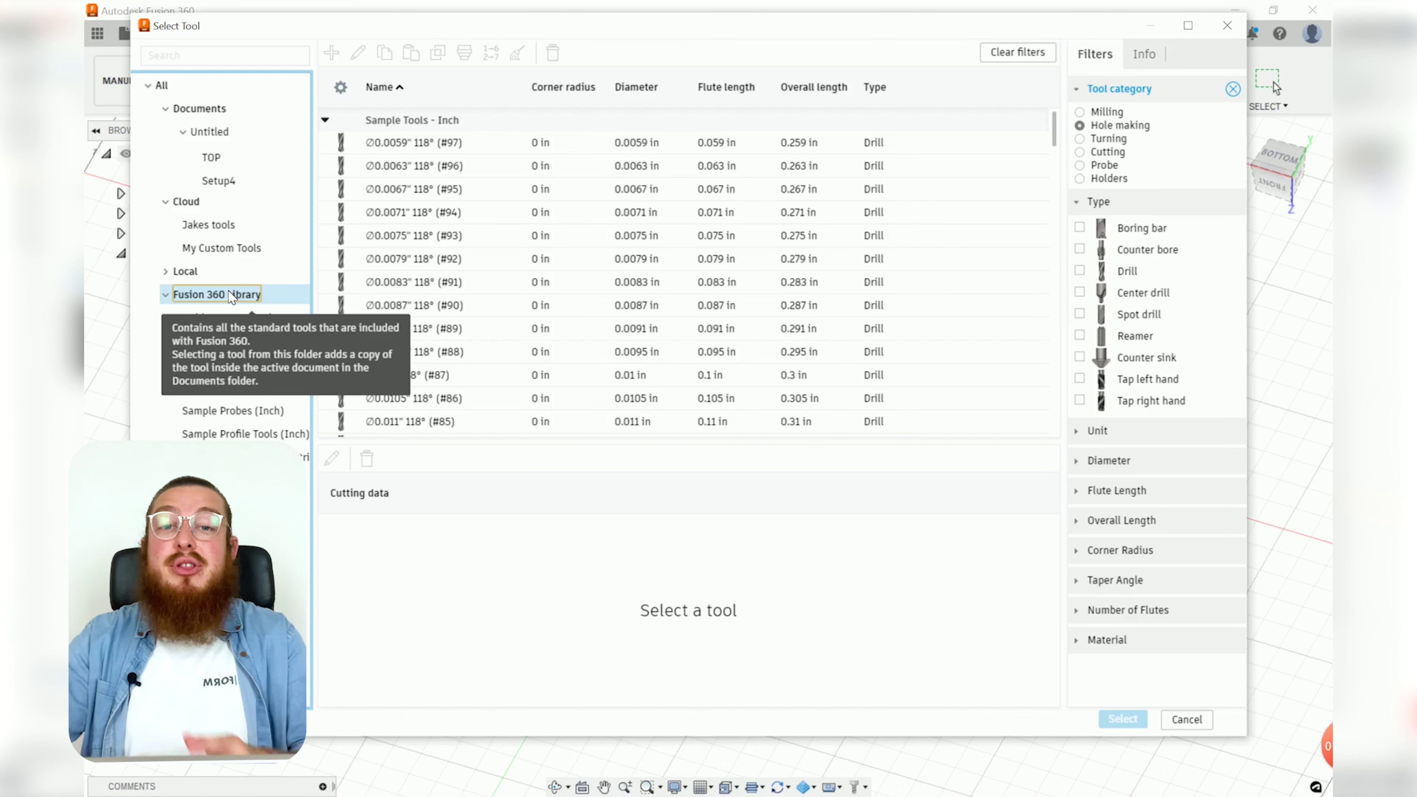
click(906, 95)
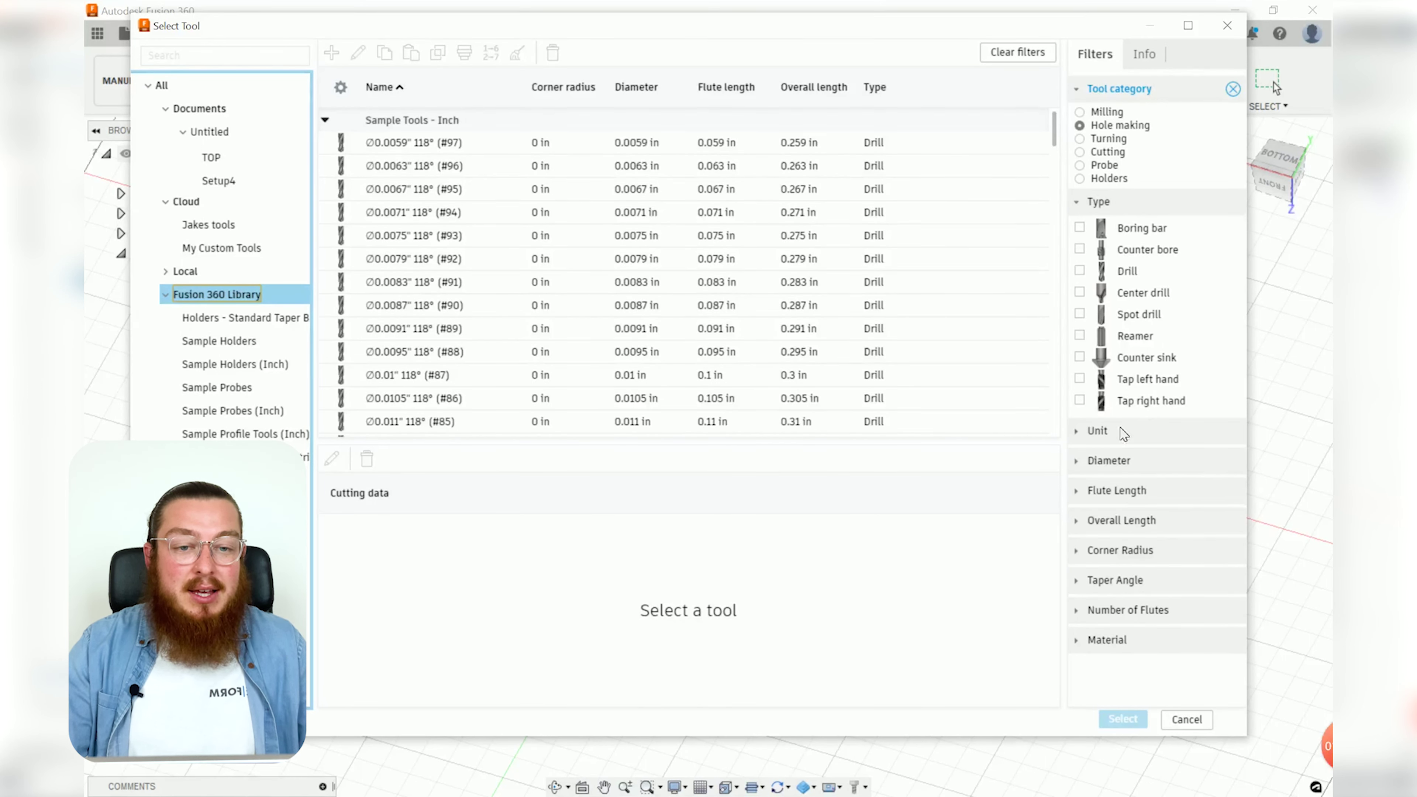
click(1081, 271)
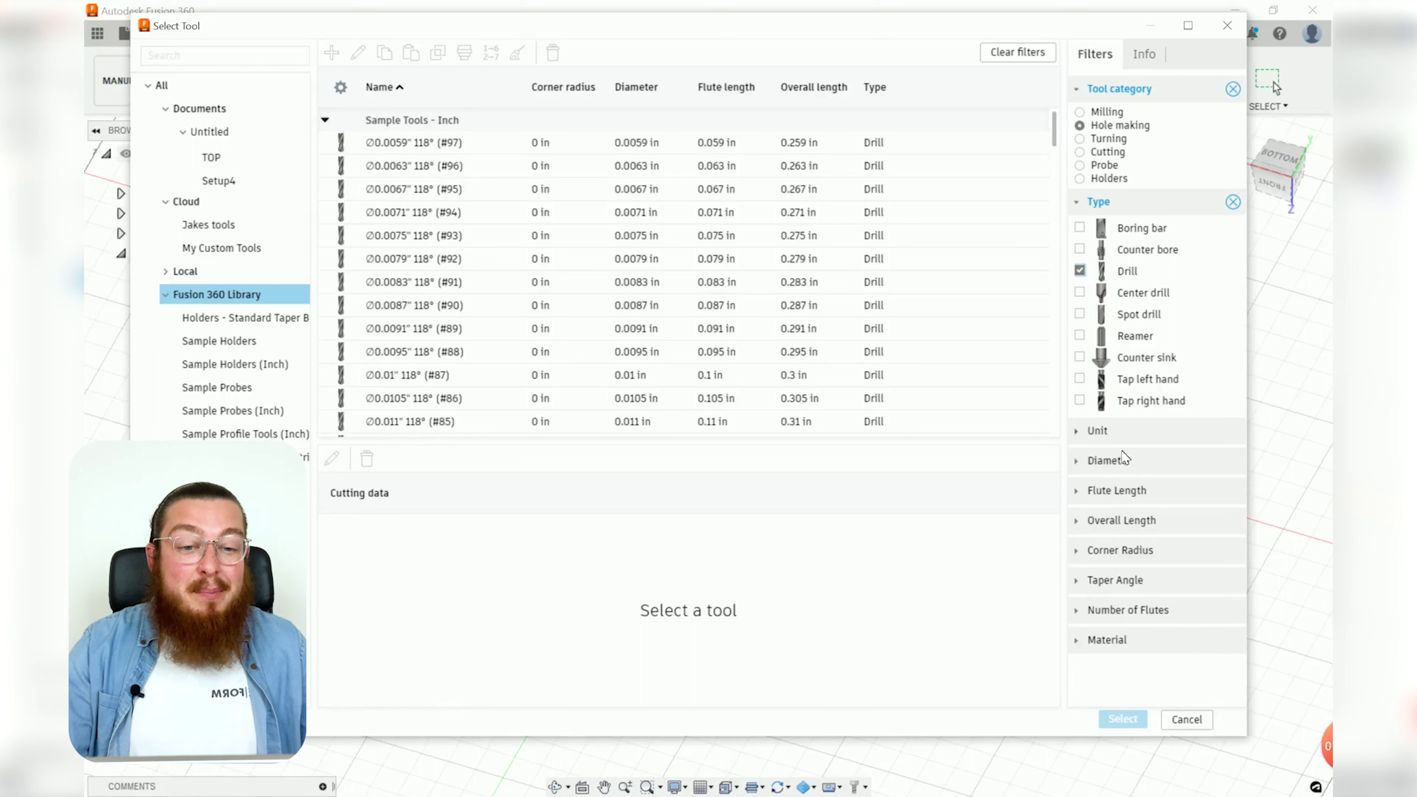
click(1102, 462)
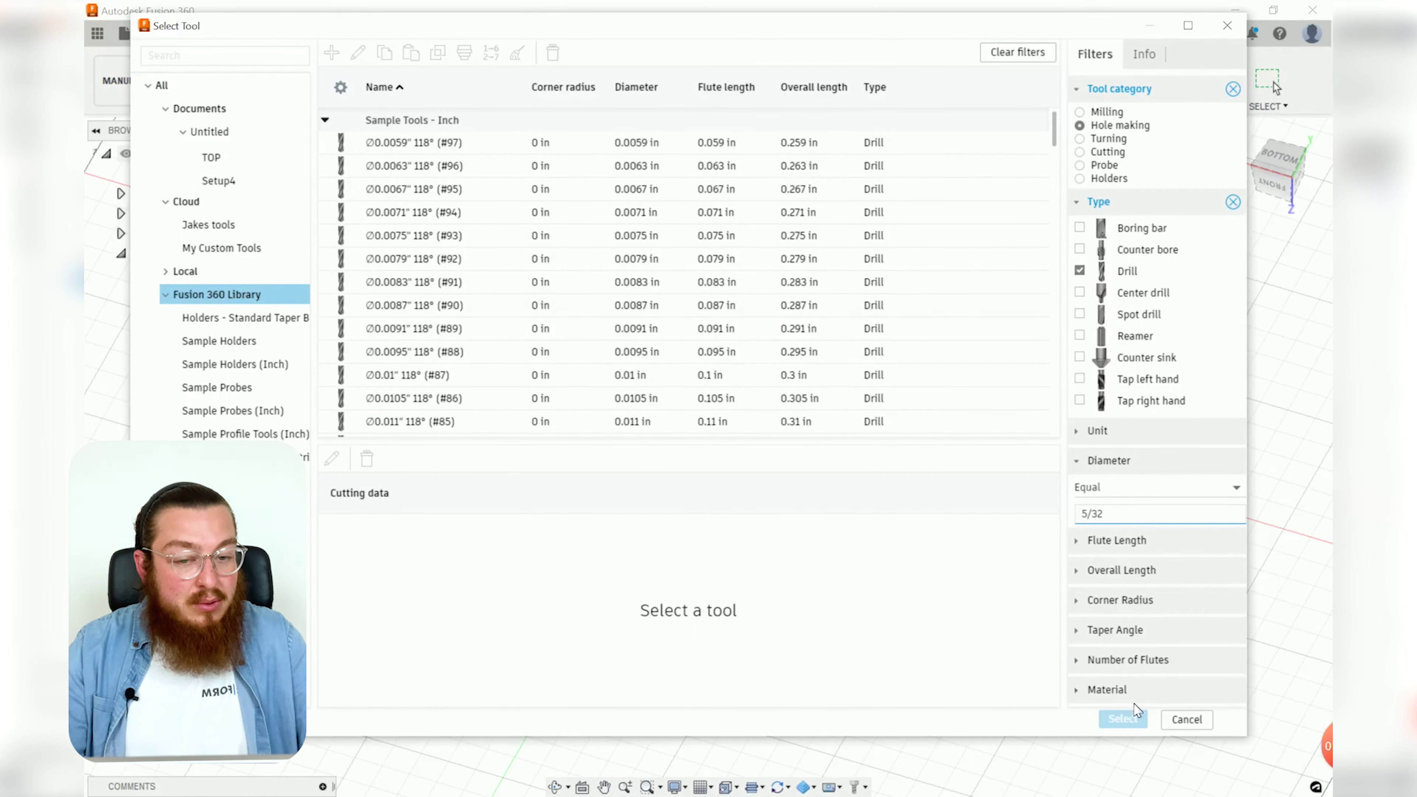
click(1017, 631)
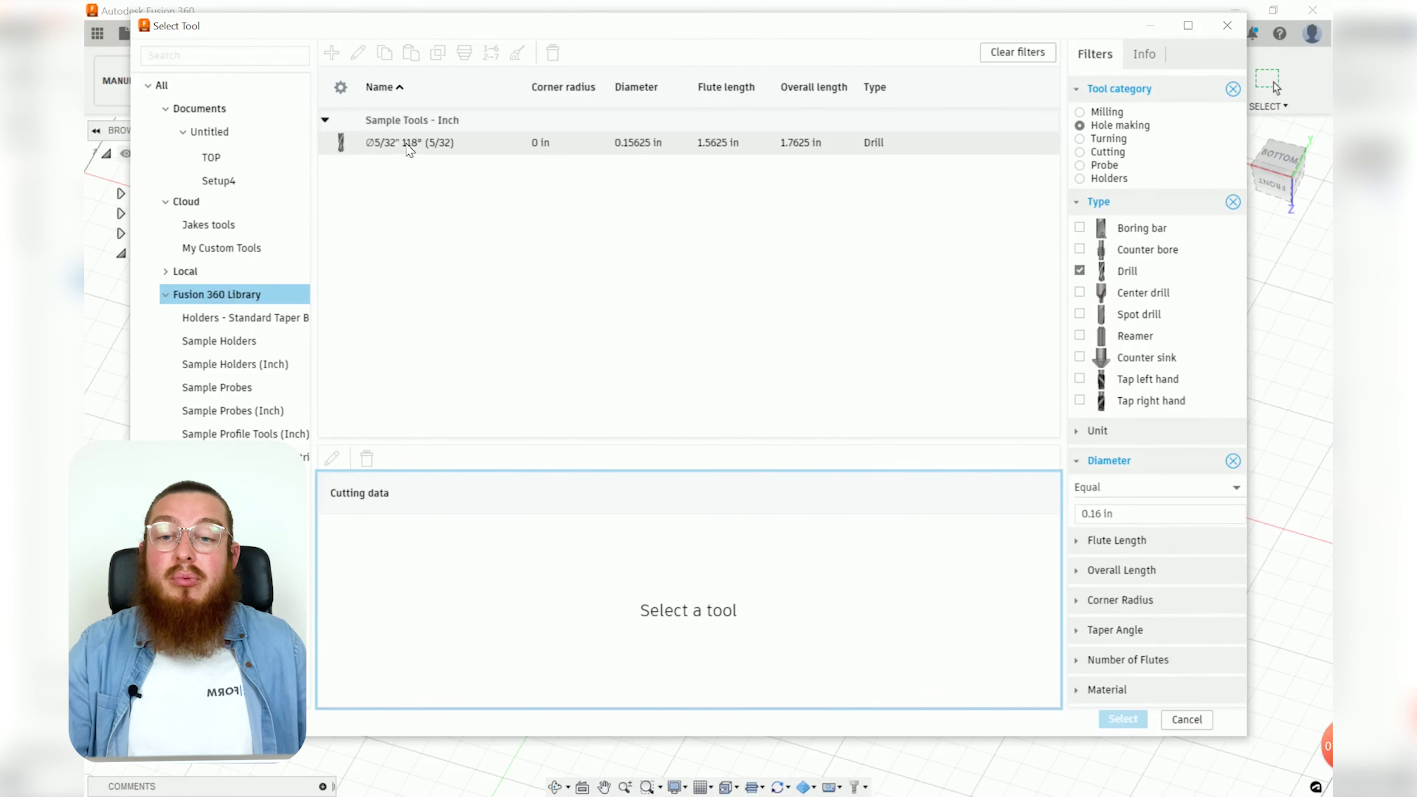
click(378, 145)
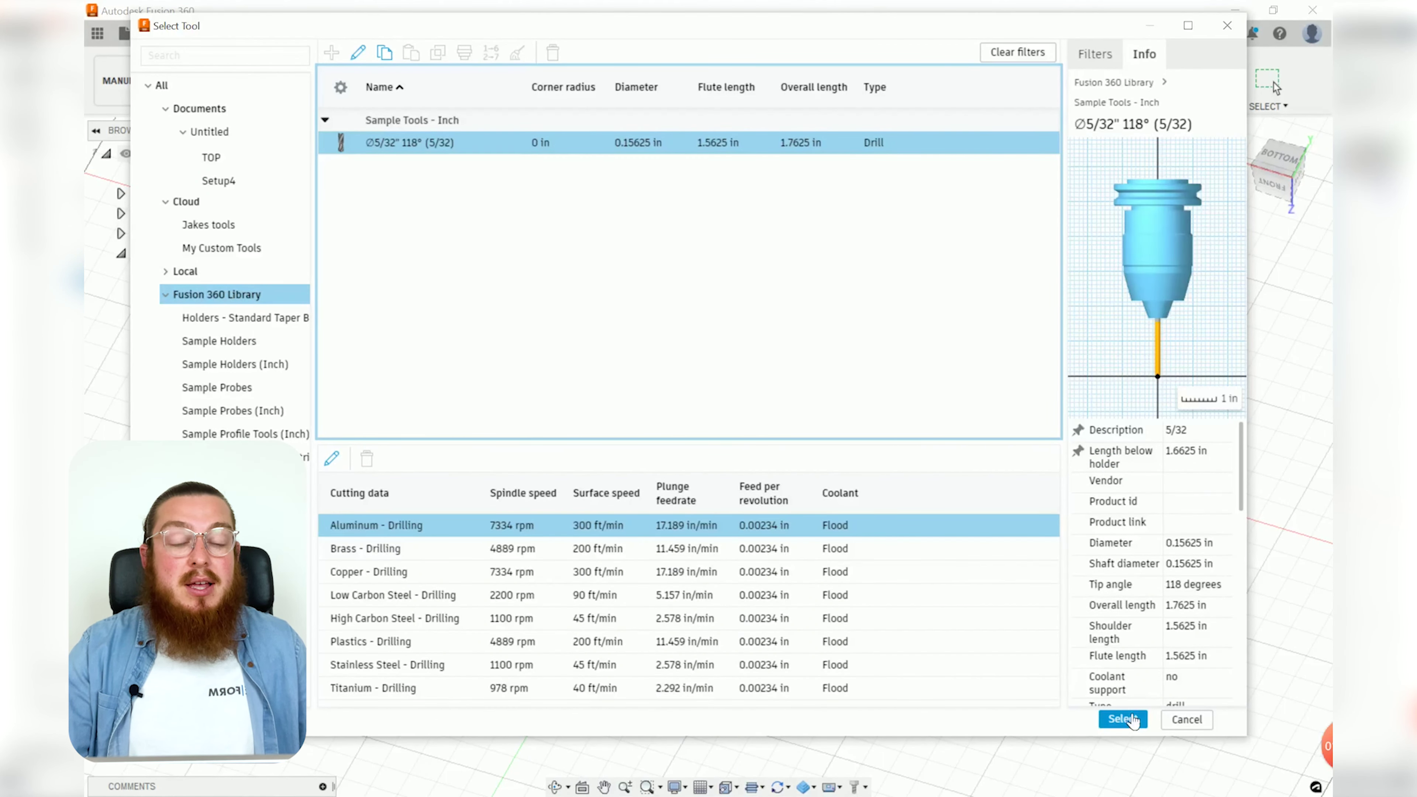
click(1122, 720)
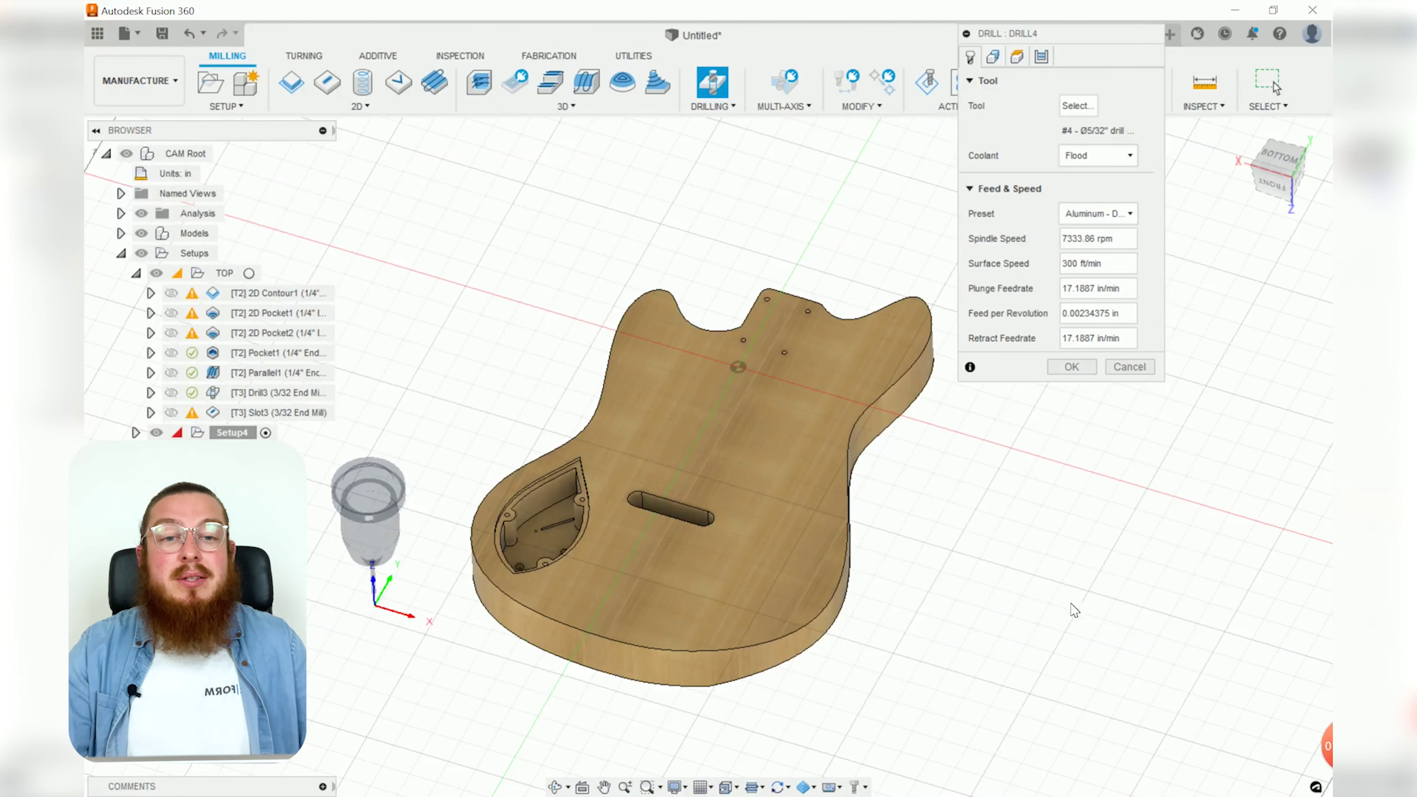
Select the four neck screw holes in the back of the body as the drill operation's hole faces.
click(993, 57)
scroll(775, 282, up, 5)
scroll(775, 282, up, 3)
click(781, 282)
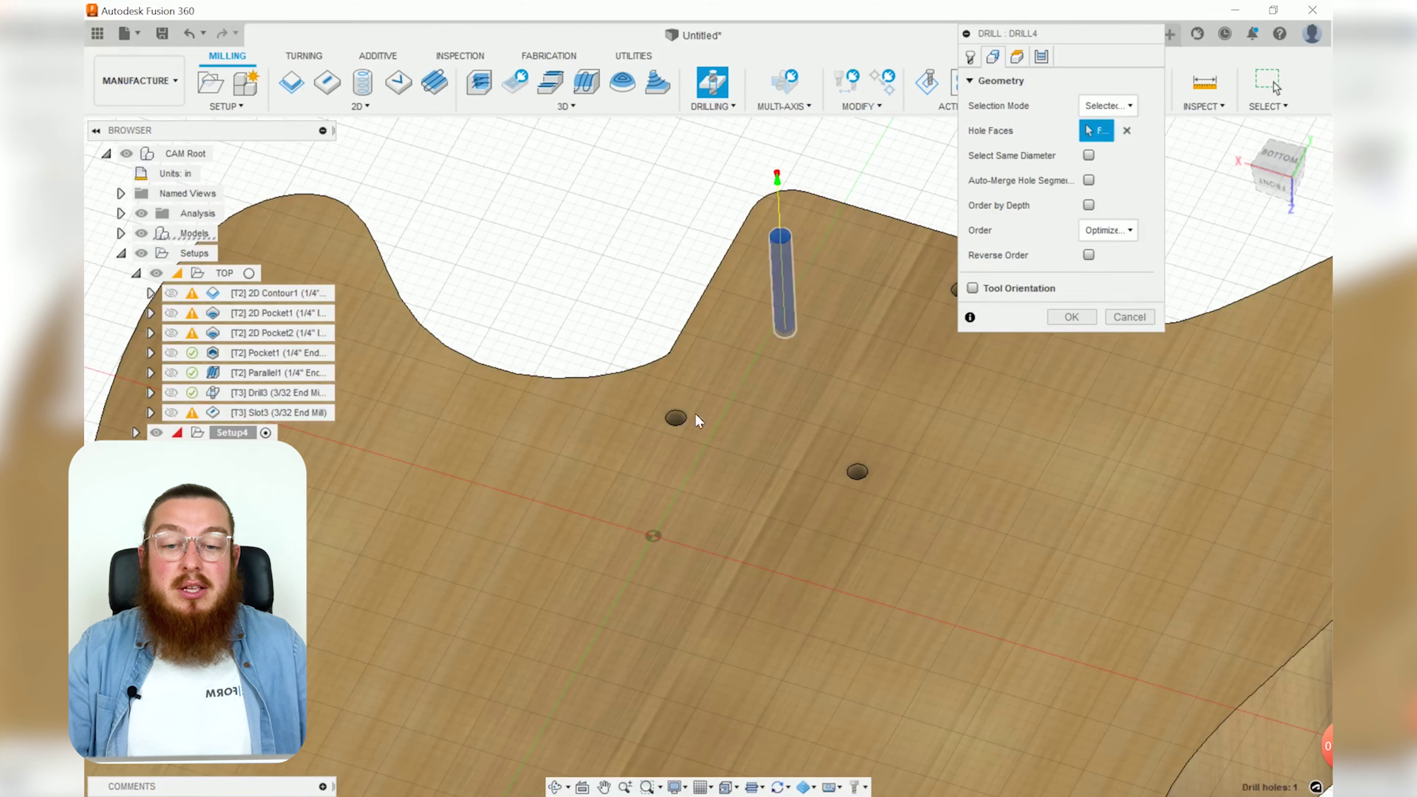
click(678, 446)
click(857, 472)
middle_drag(938, 359, 769, 370)
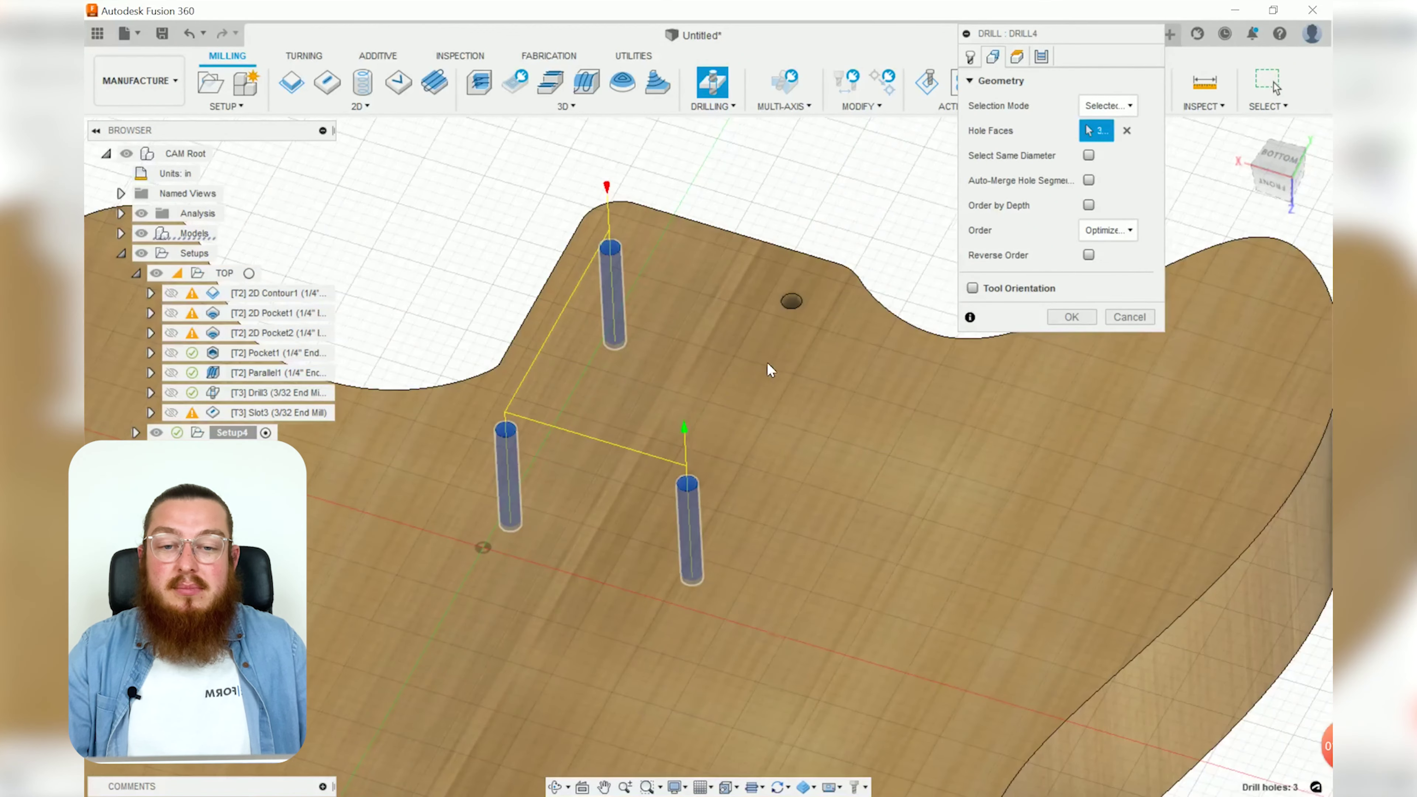
click(794, 348)
Add the three cover screw holes on the control cavity's posts to the drill operation's hole faces.
scroll(794, 357, down, 3)
middle_drag(474, 614, 793, 431)
scroll(632, 552, up, 5)
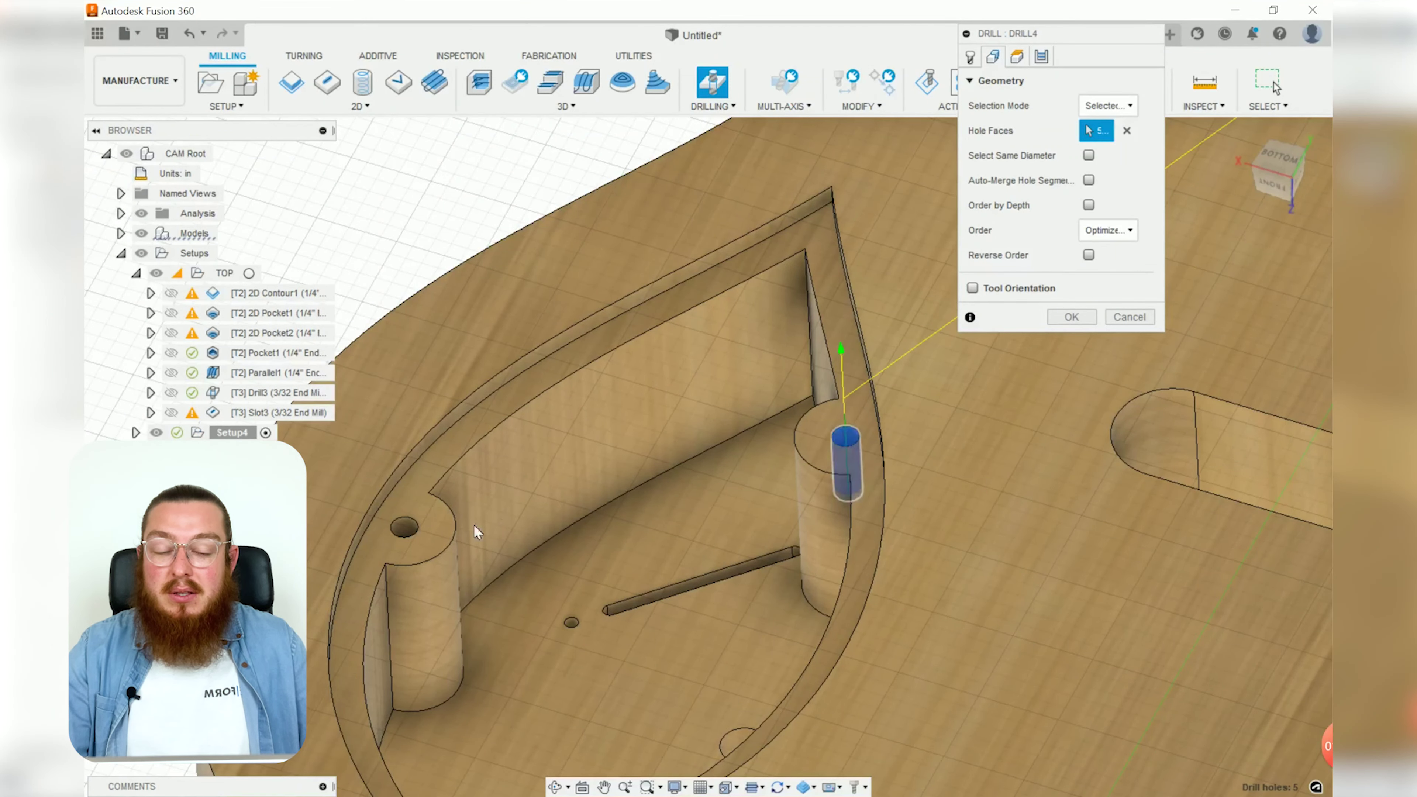
click(404, 536)
middle_drag(594, 631, 605, 394)
click(623, 577)
Enable Drill Tip Through Bottom, keep the cycle type Drilling - rapid out, and confirm the drill operation.
click(1018, 56)
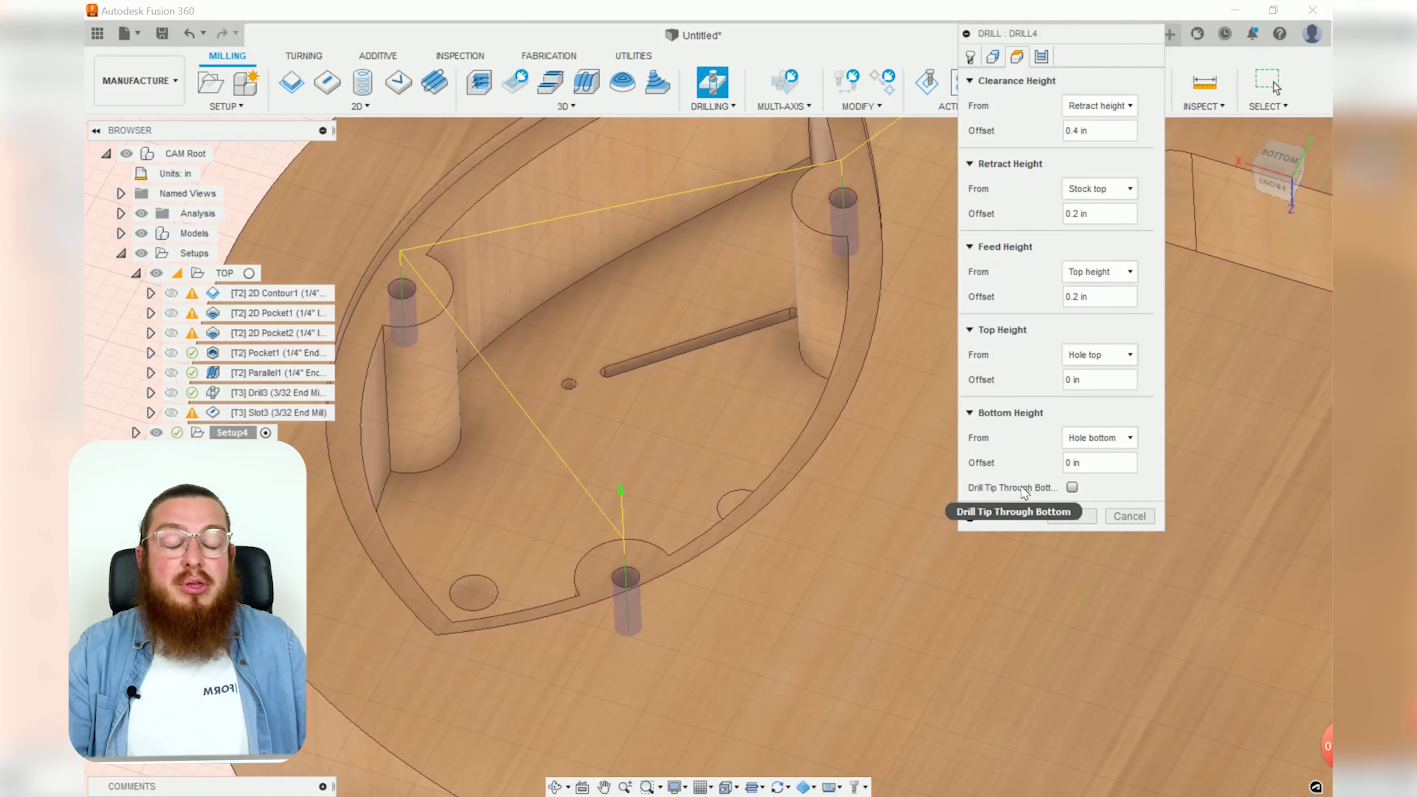
click(1072, 487)
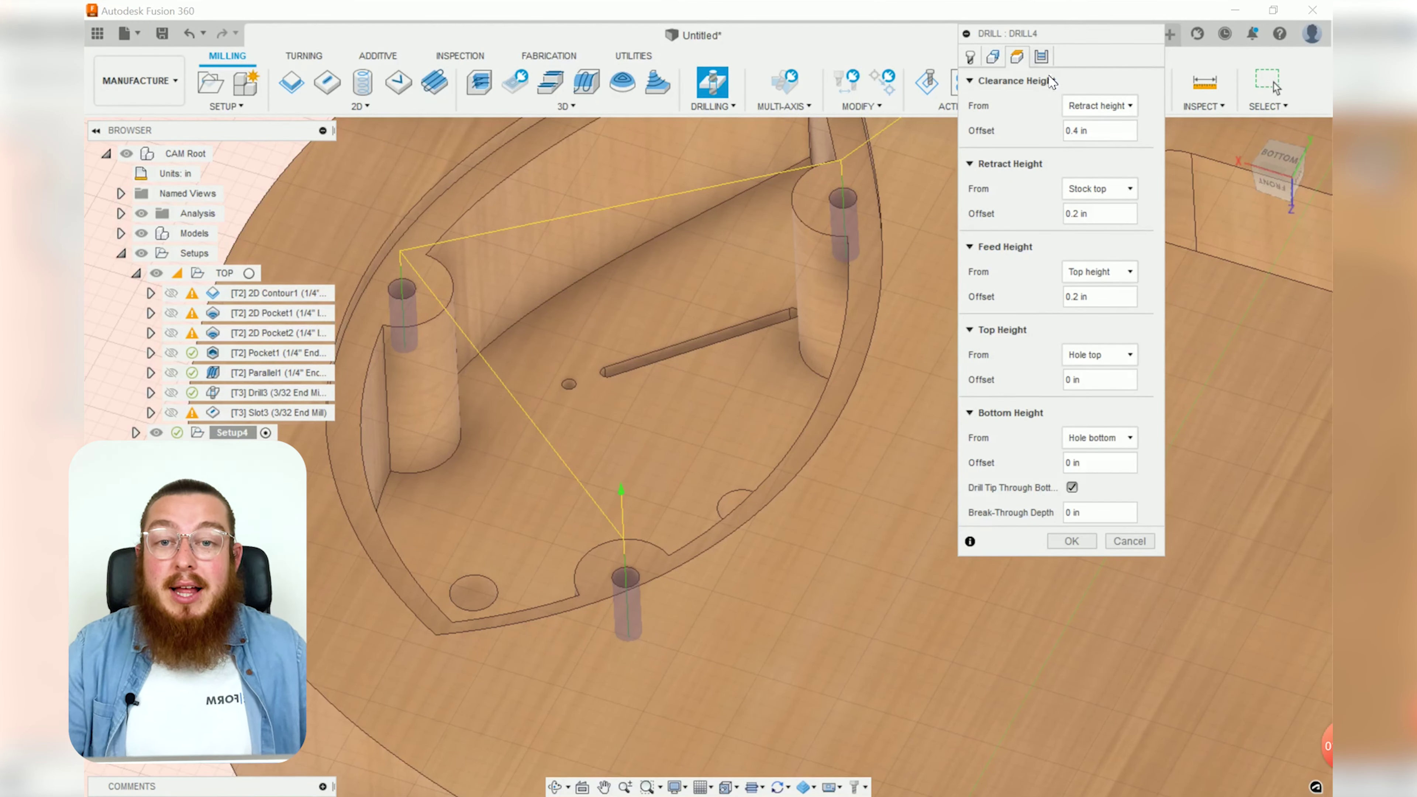
click(1042, 56)
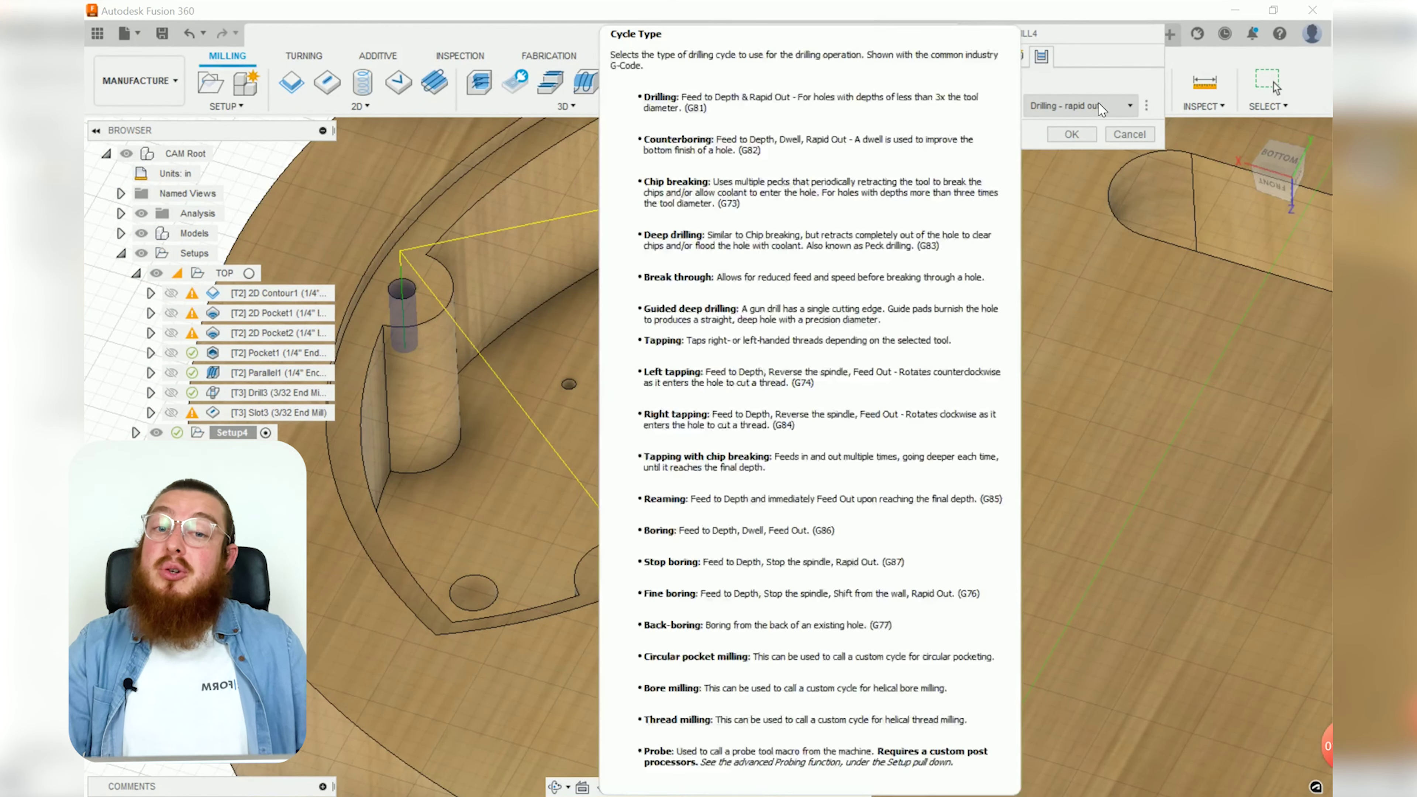
scroll(814, 391, down, 5)
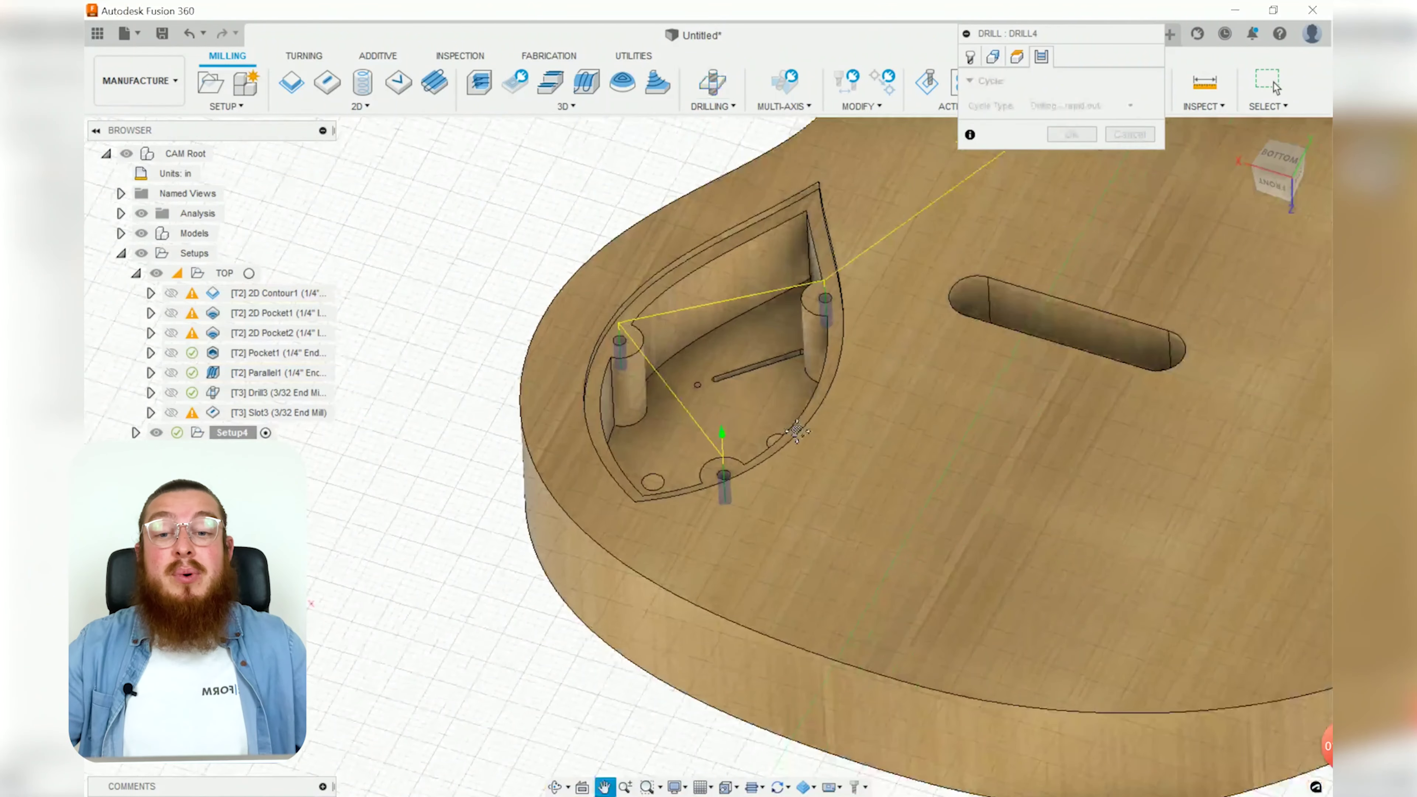
middle_drag(822, 398, 724, 541)
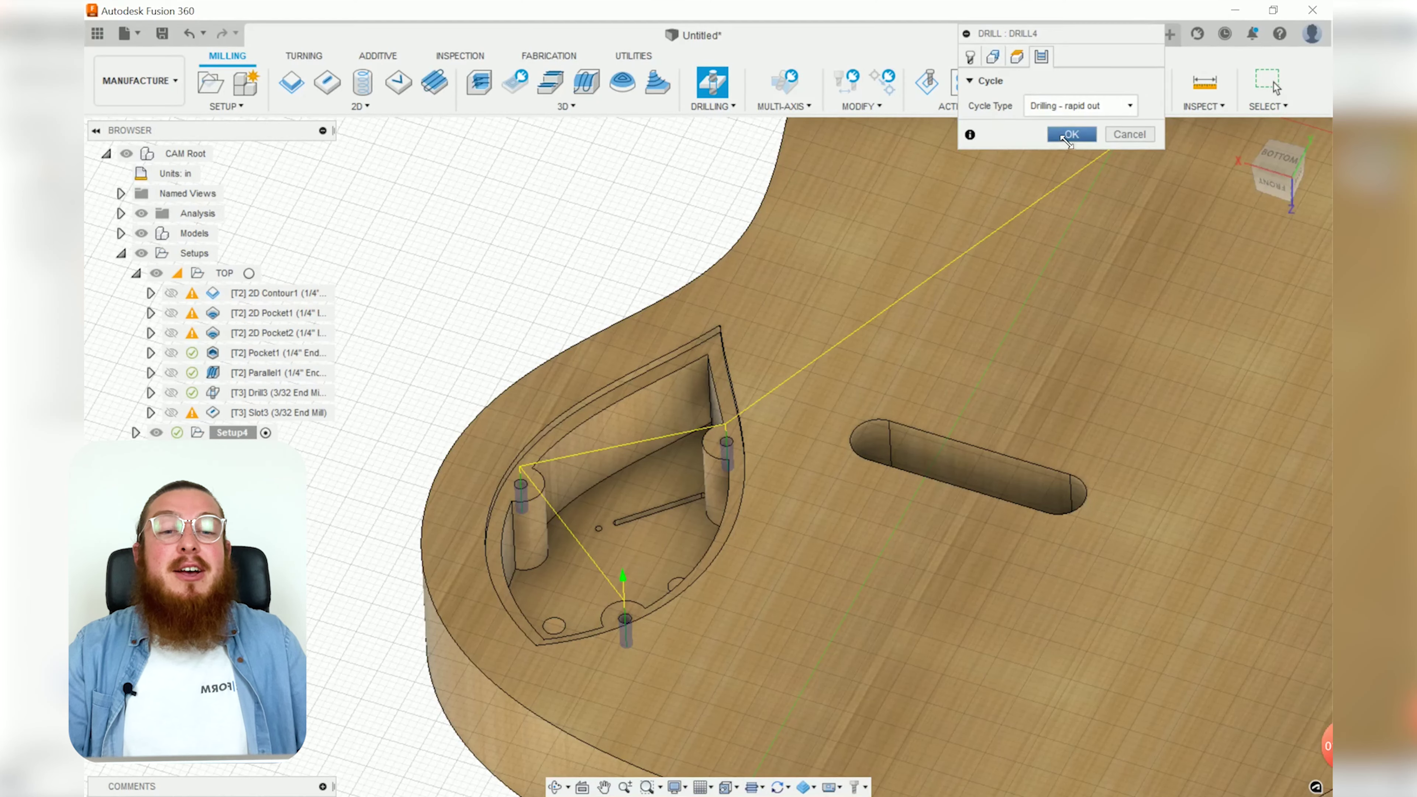
click(1056, 139)
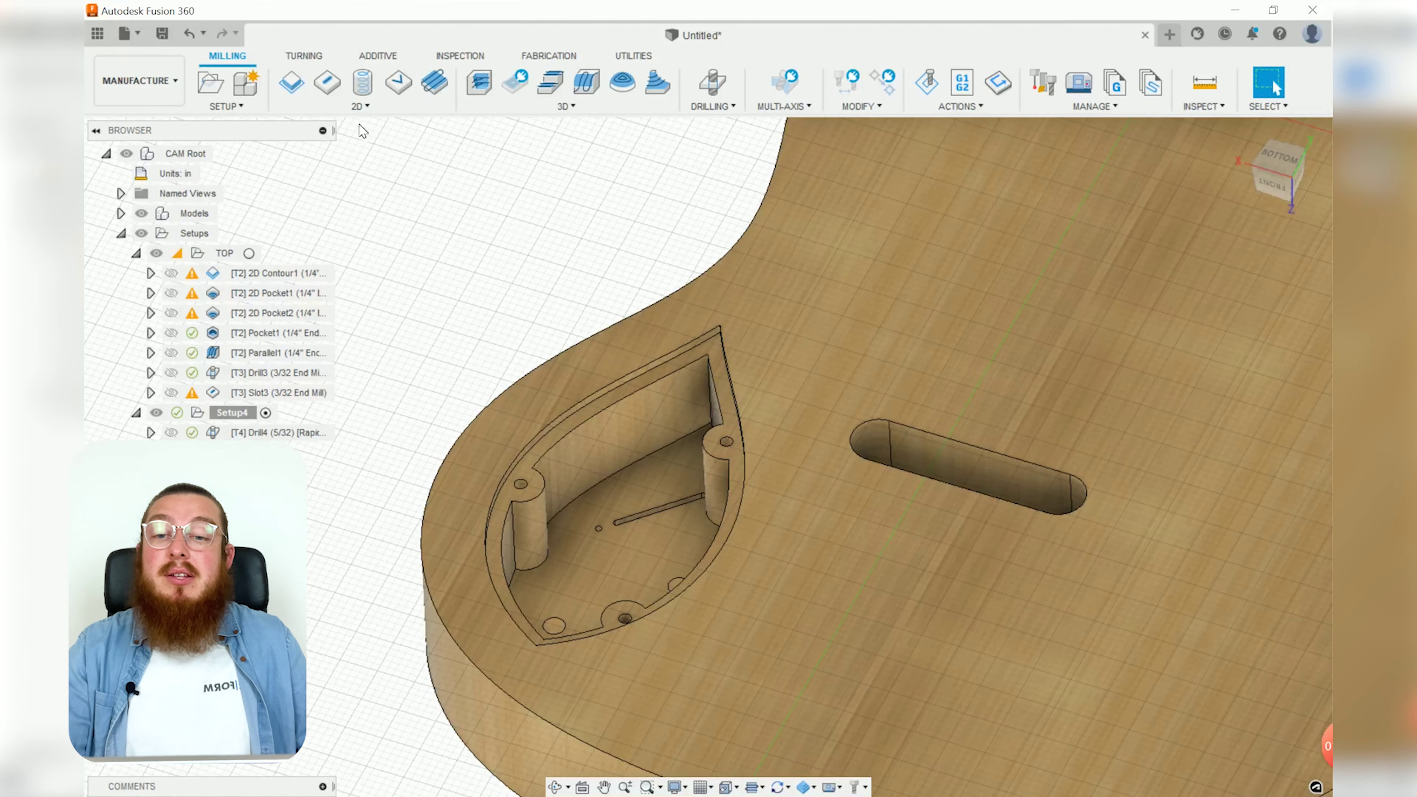
Start a 2D Pocket operation and select the far edge loop of the through slot in the body's middle as the pocket contour.
click(360, 106)
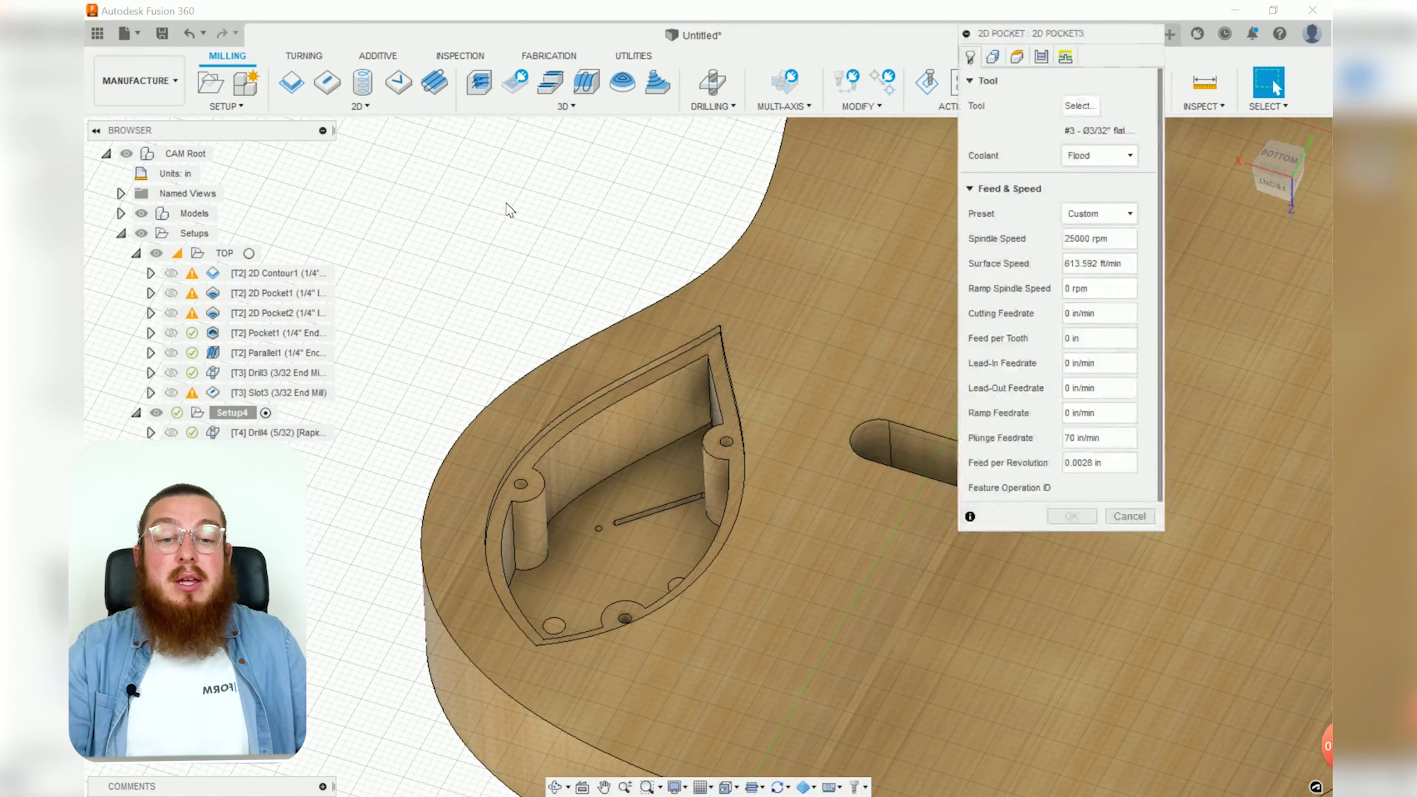
shift+middle_drag(574, 217, 583, 247)
scroll(787, 363, up, 5)
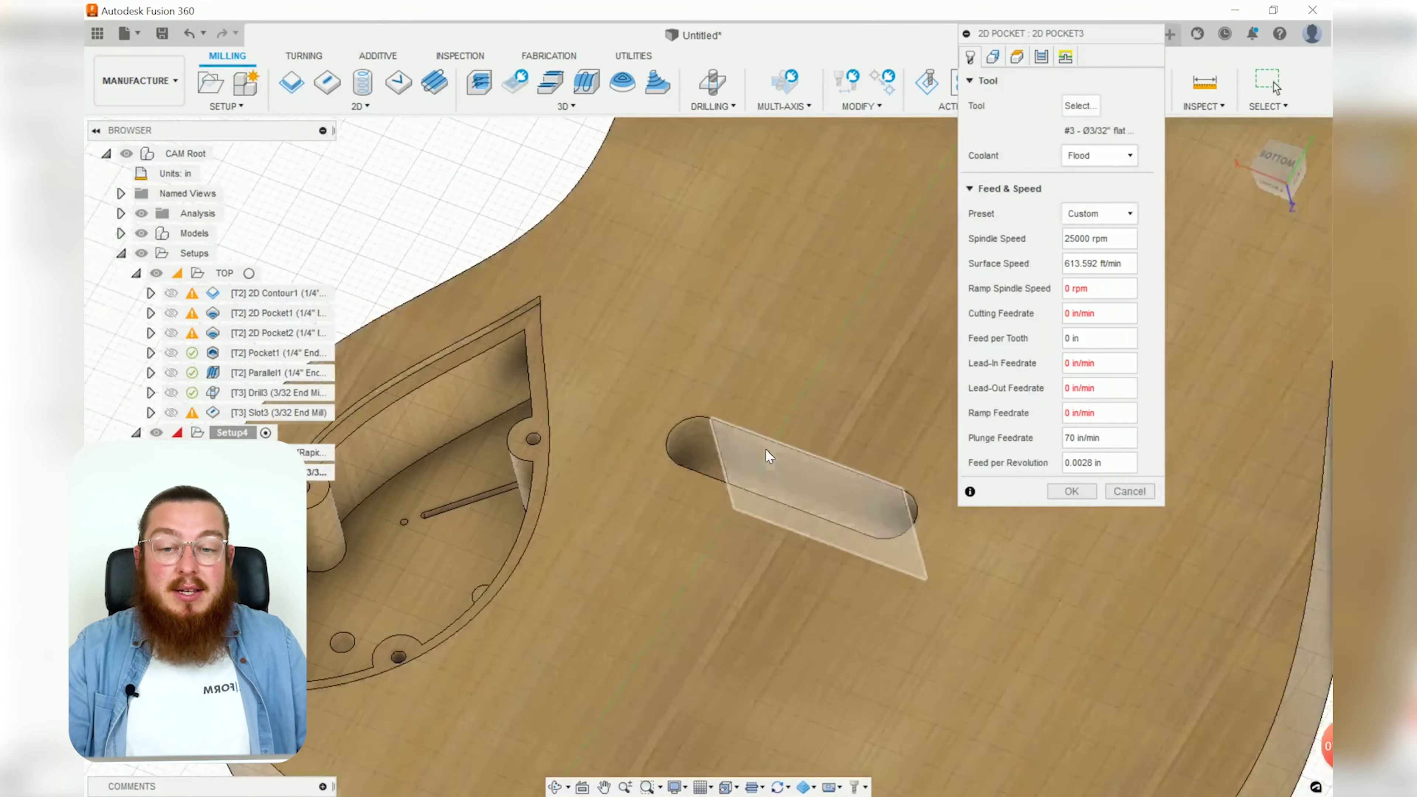
click(768, 523)
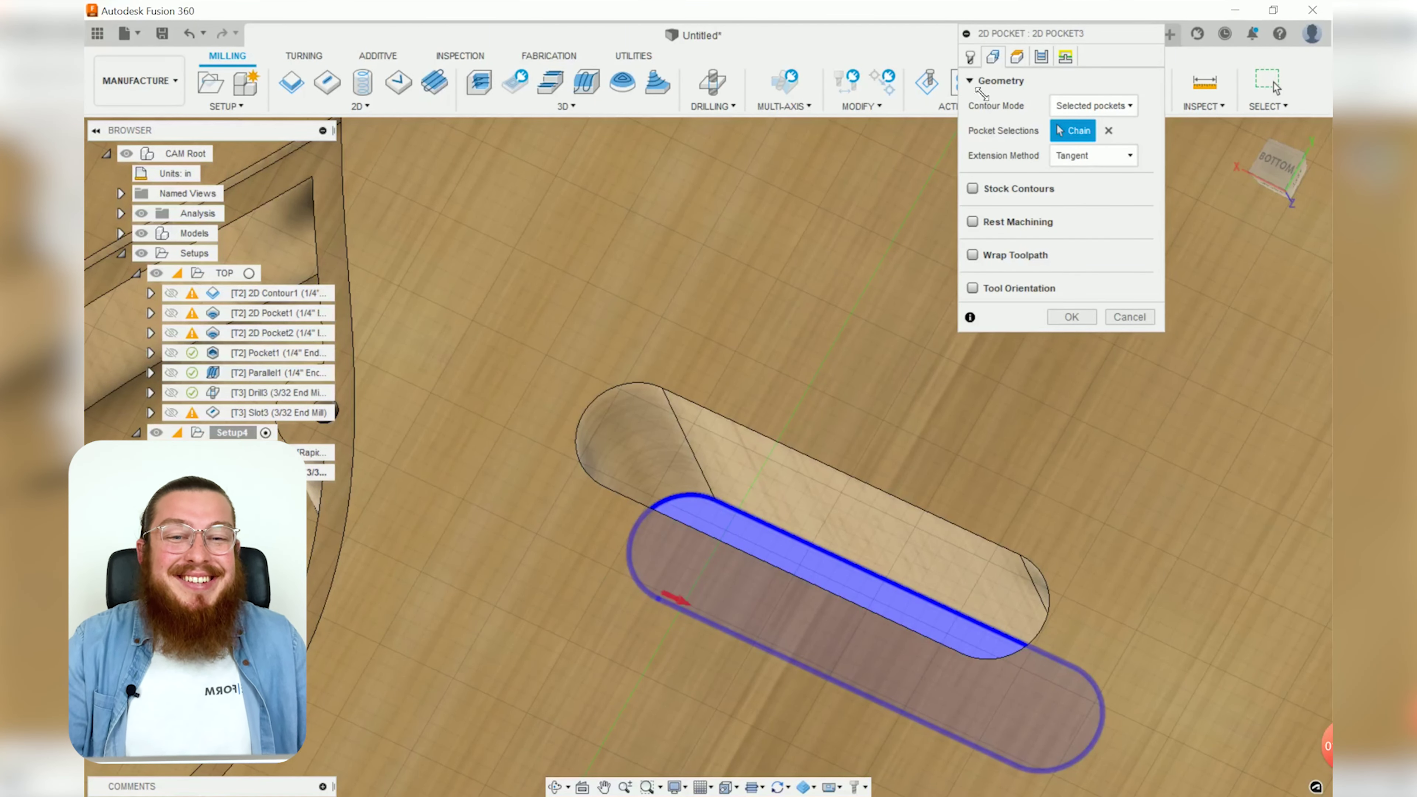
Assign the 1/4" End Mill from My Custom Tools to the 2D Pocket operation.
click(970, 56)
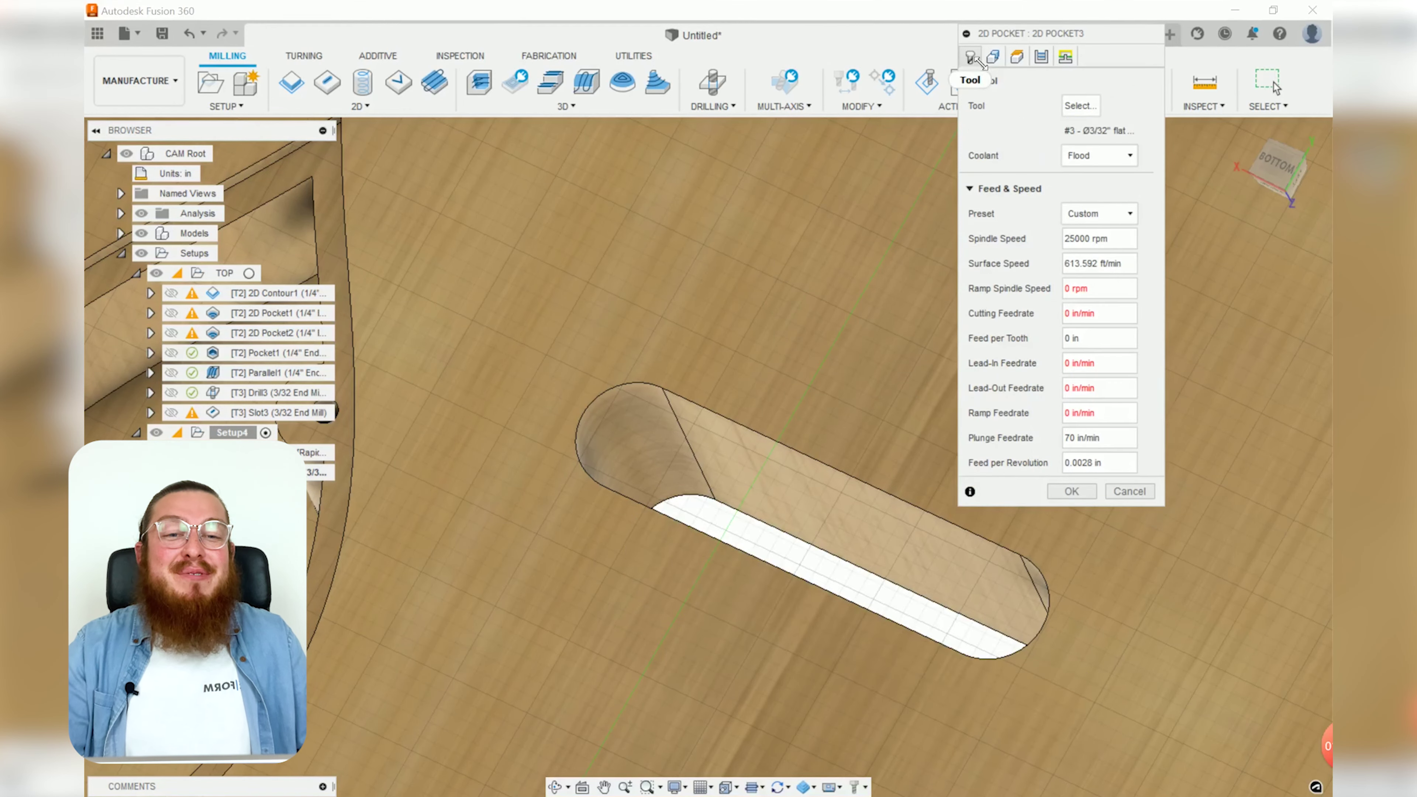
click(1097, 105)
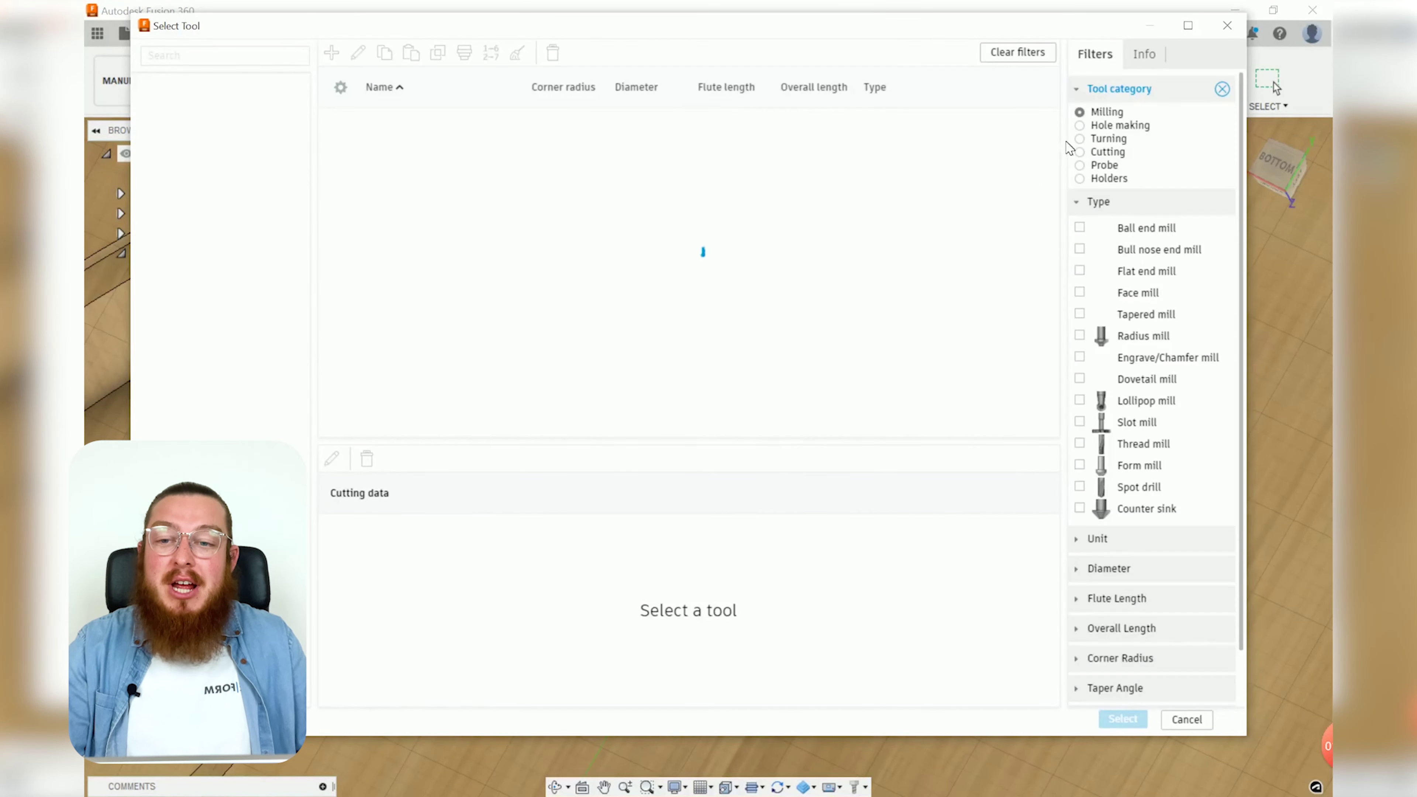
click(209, 248)
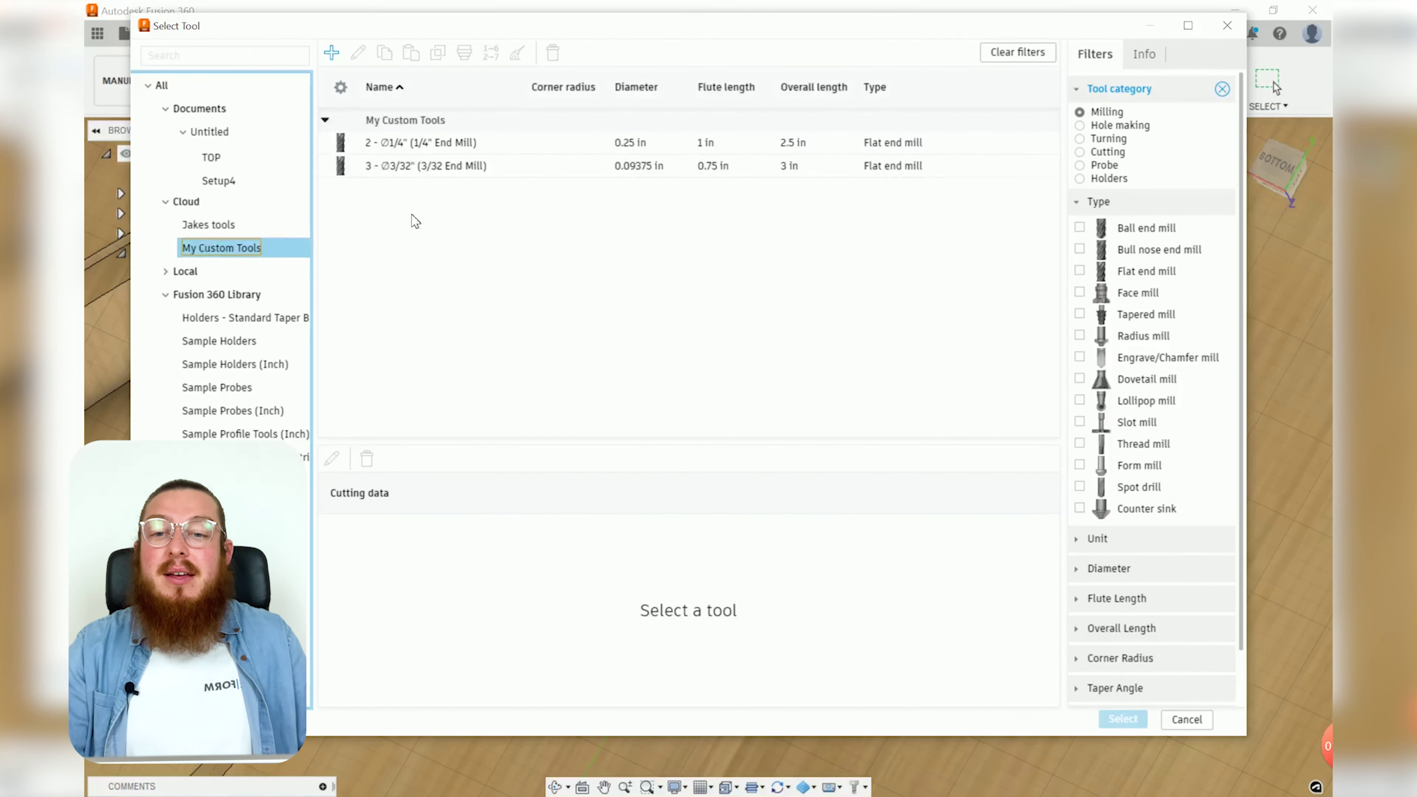
click(419, 146)
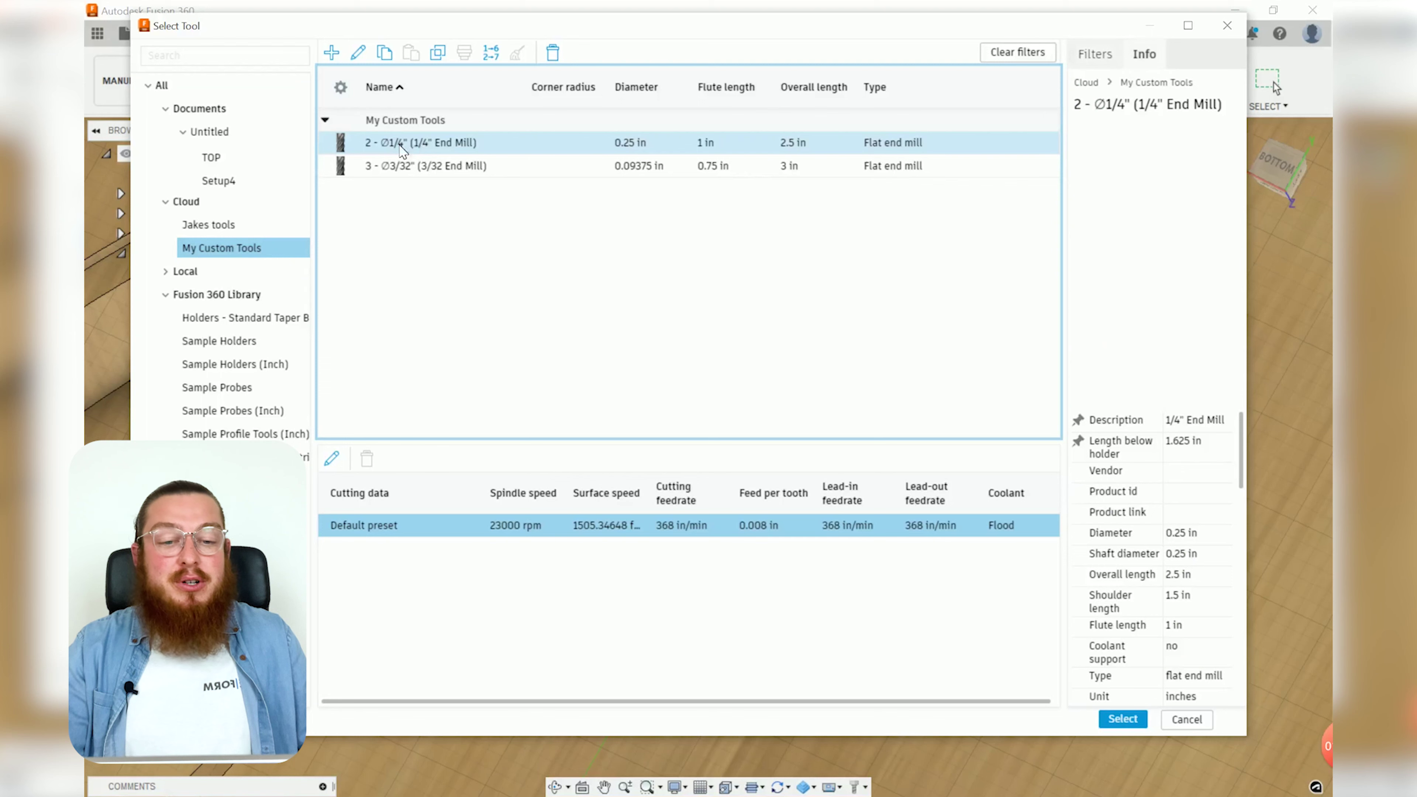
click(1132, 720)
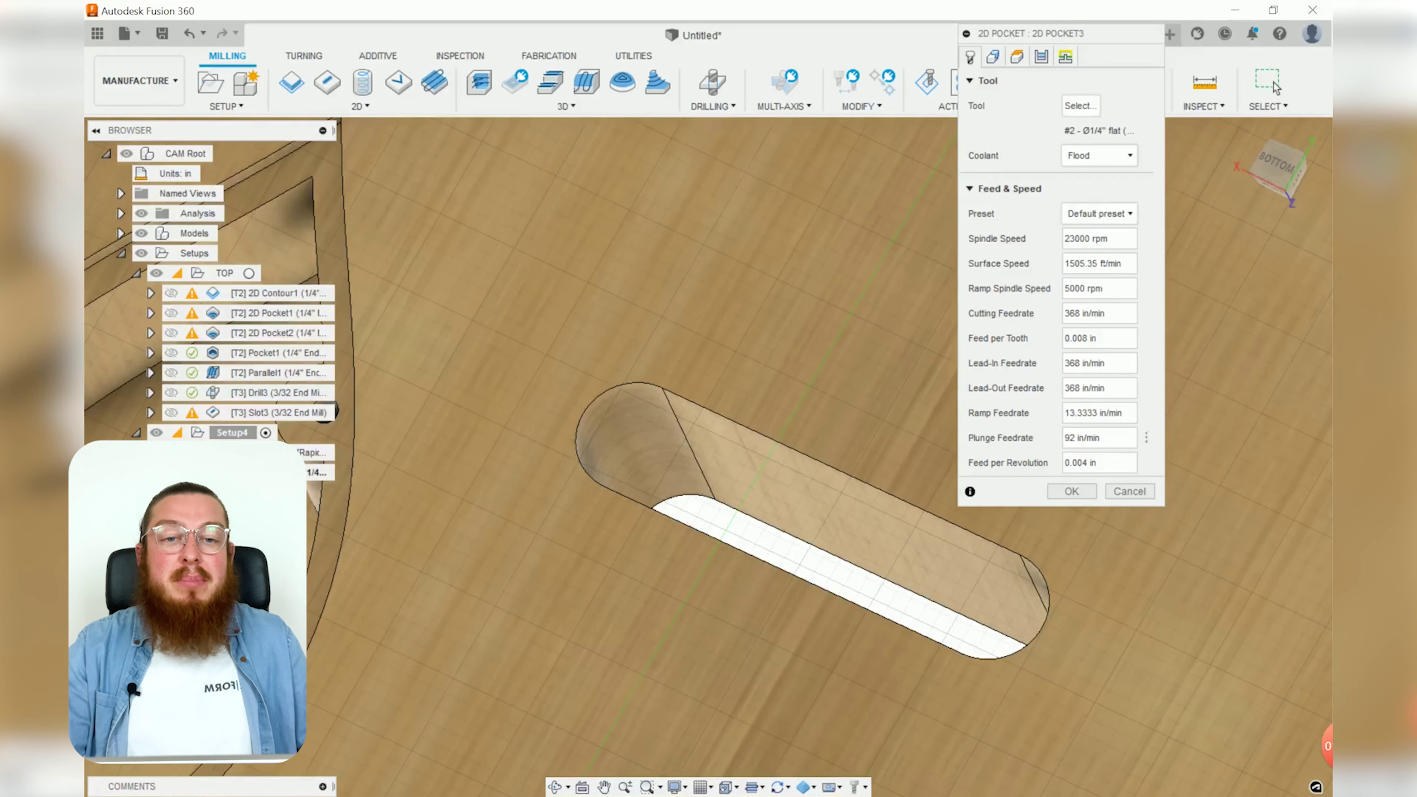
Set the pocket's bottom height from Stock bottom with an offset of 45/25.4/2, and check the height planes from the side.
click(993, 57)
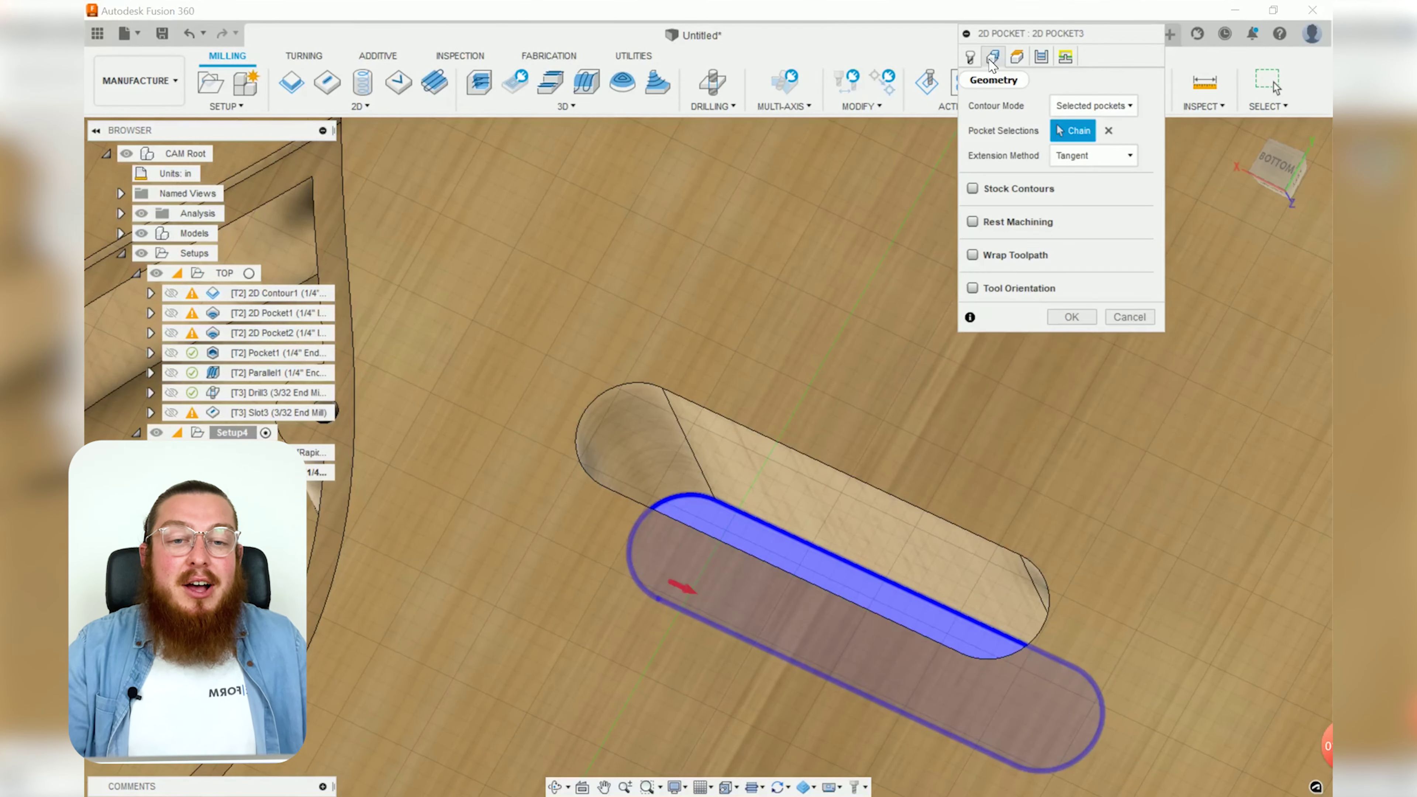
click(1017, 59)
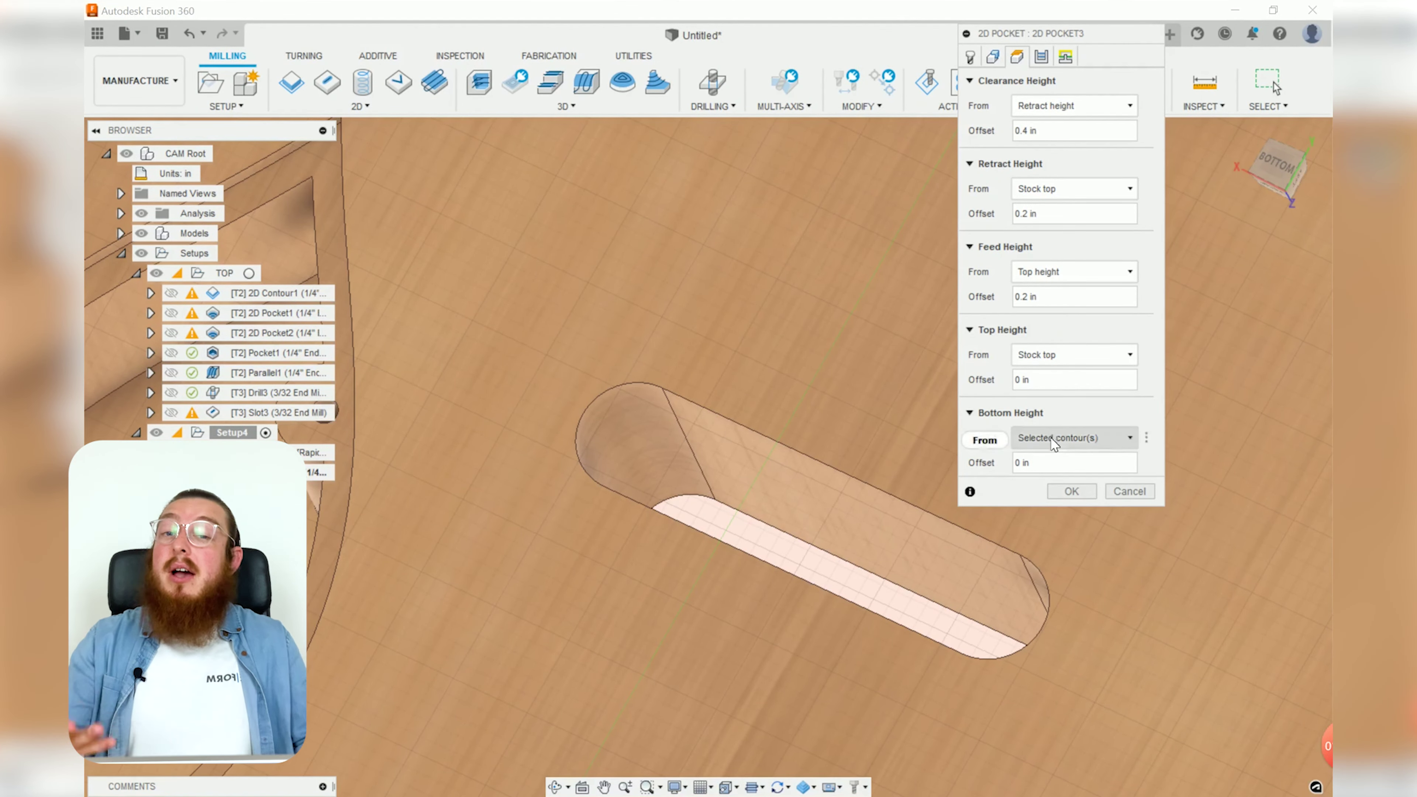
click(1056, 445)
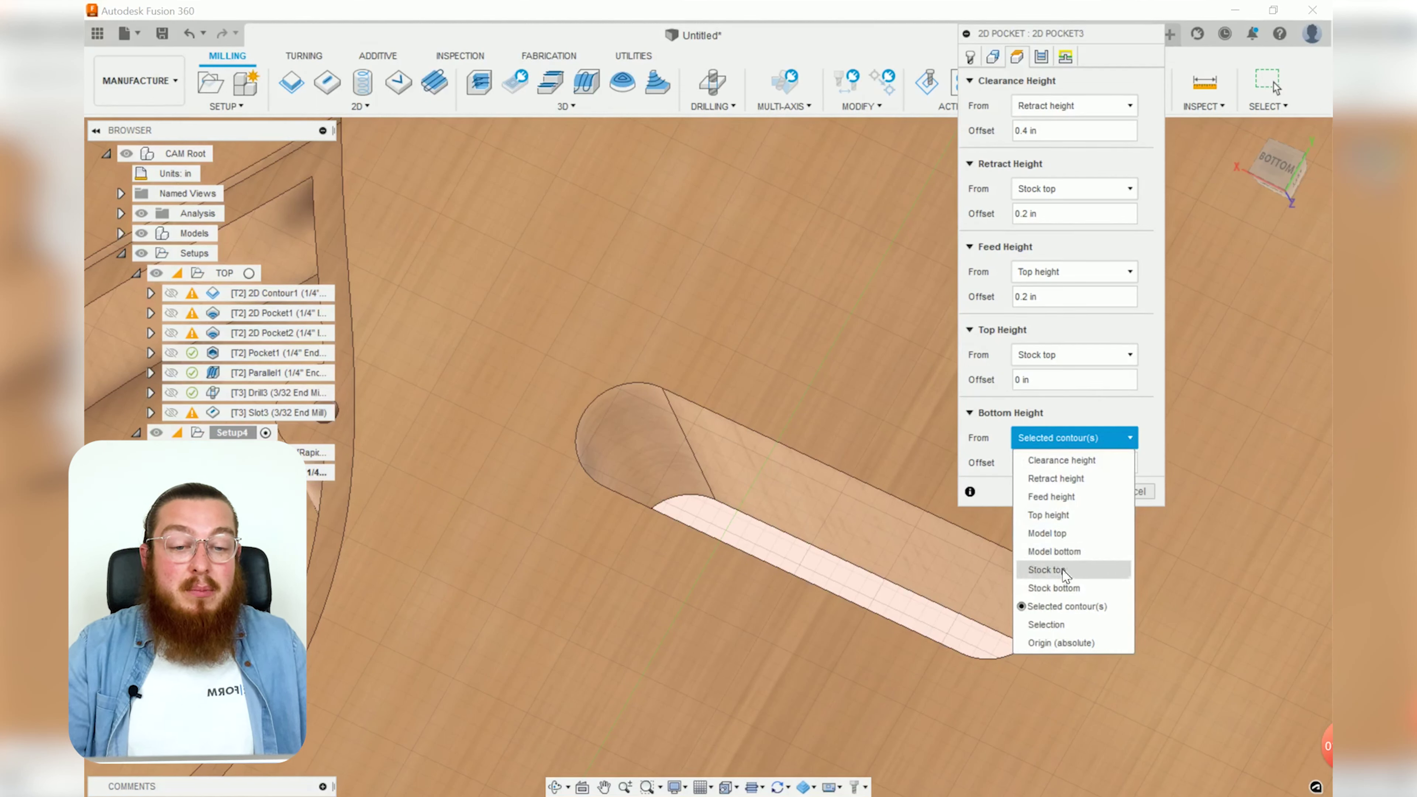
click(1062, 588)
click(1054, 464)
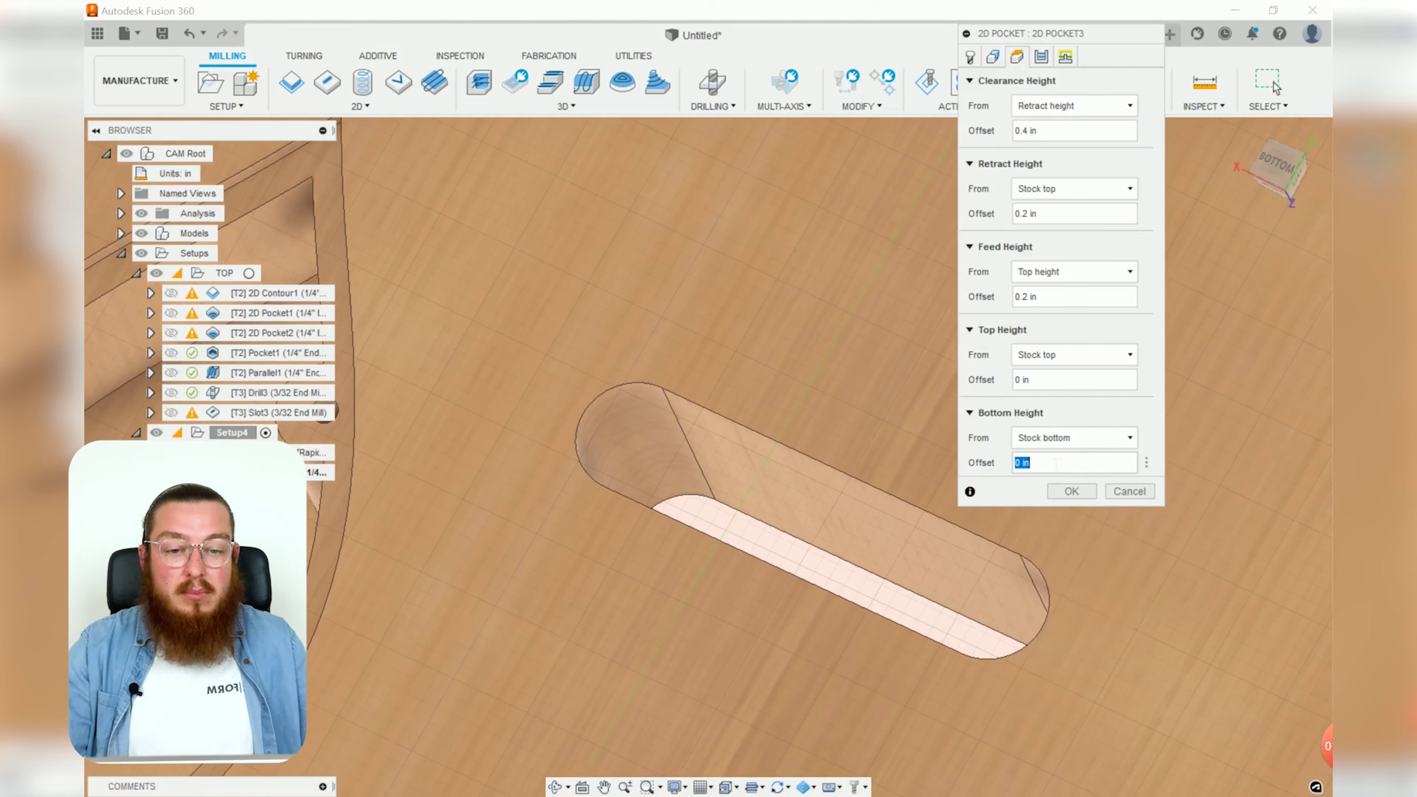
text(45/25.4)
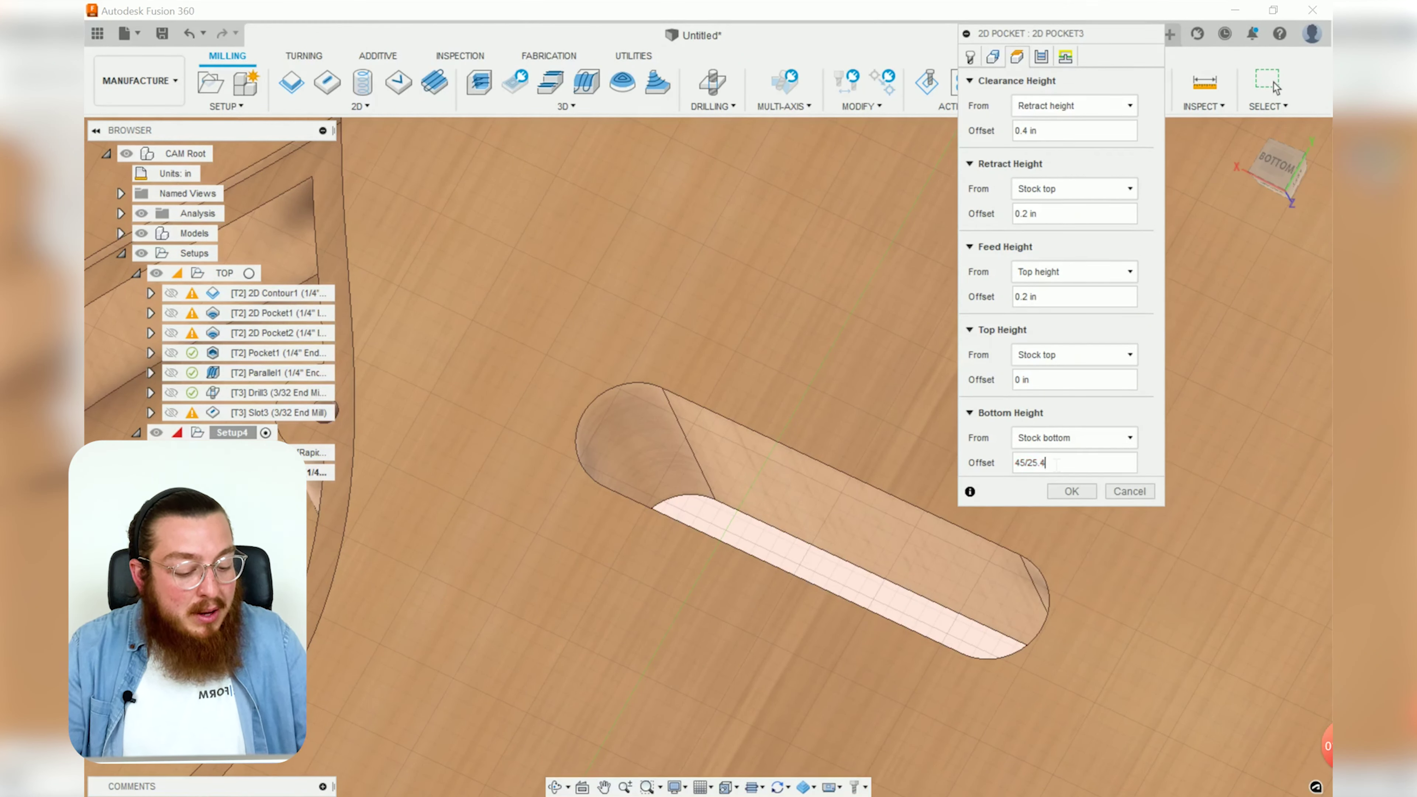
text(/2)
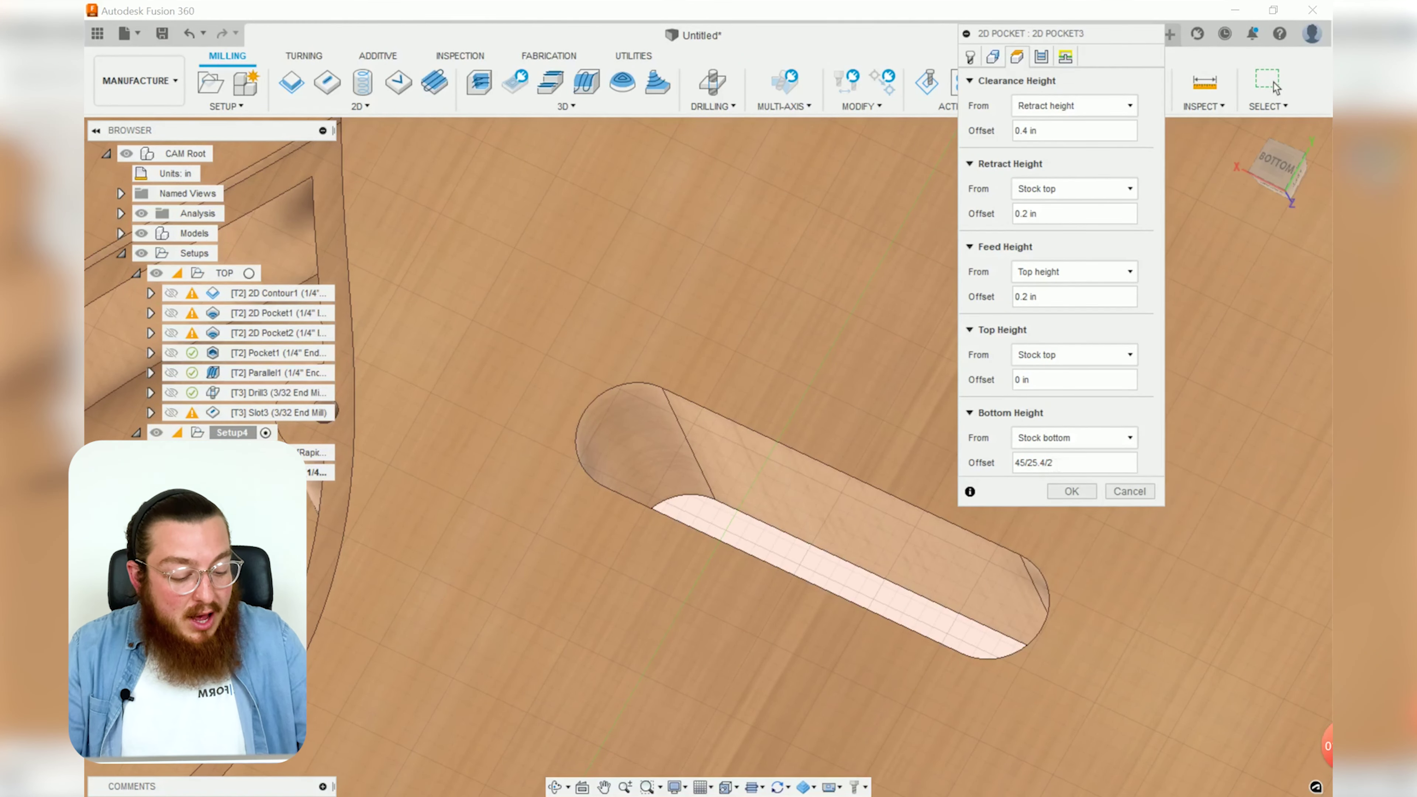
shift+middle_drag(858, 499, 770, 463)
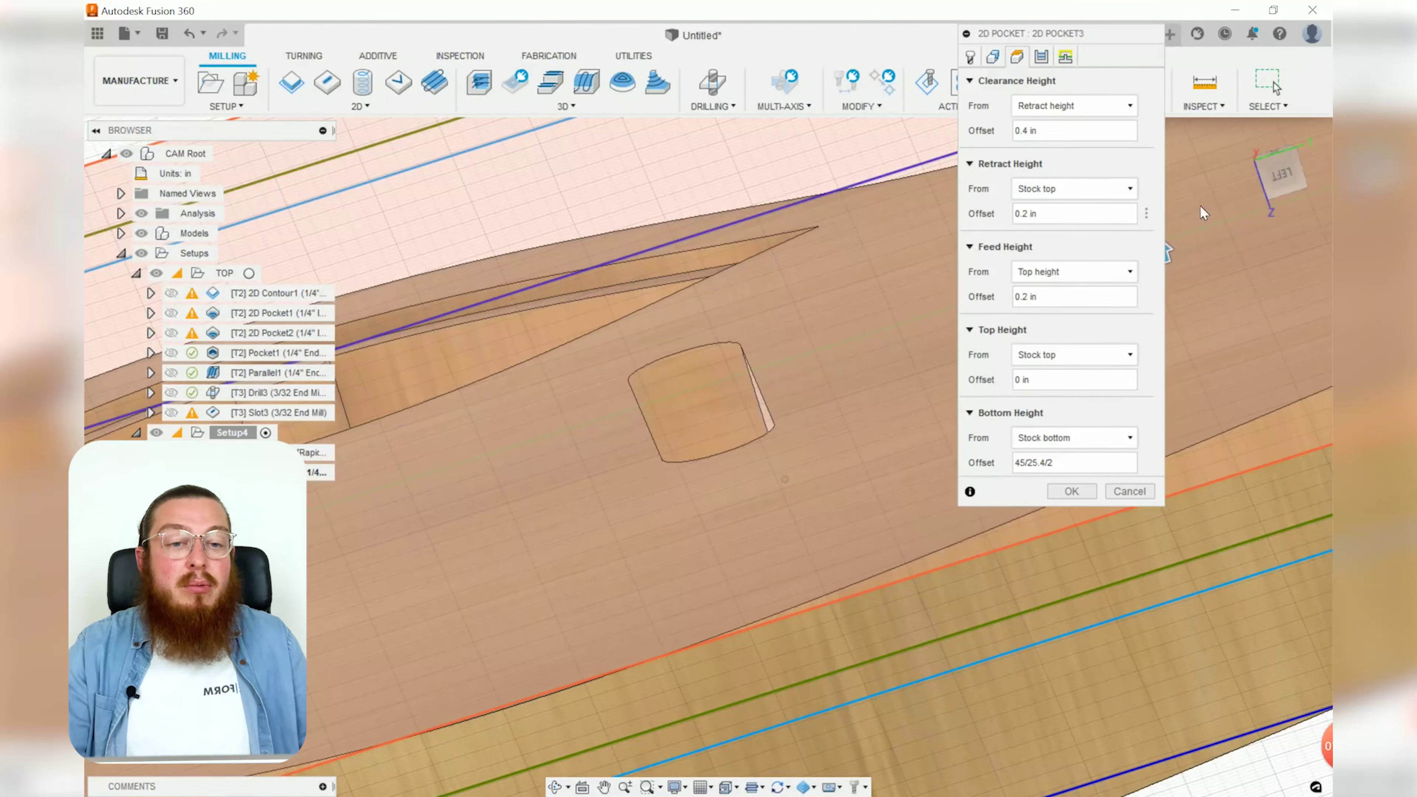
click(1288, 184)
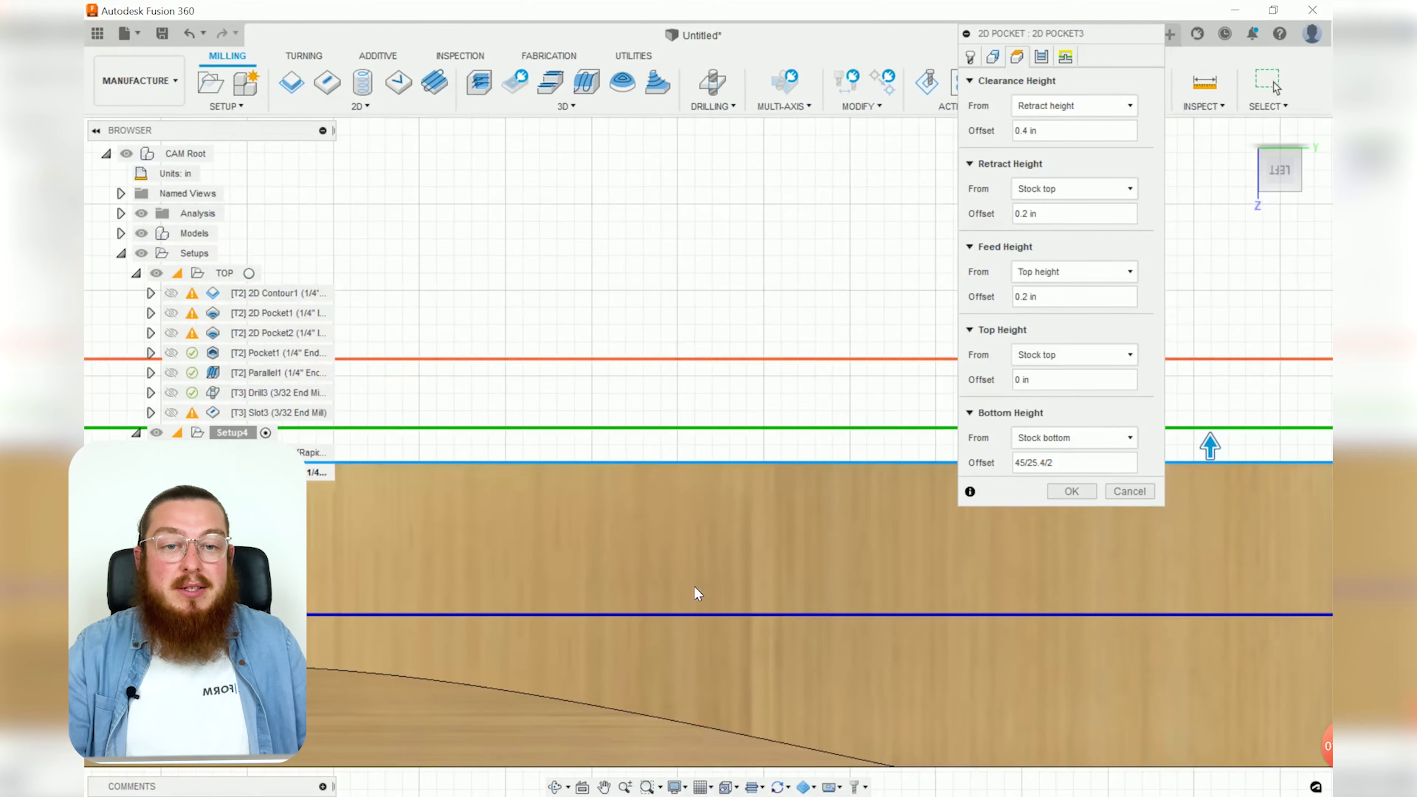
Set sideways compensation to Right, enable Multiple Depths with 0.25 in maximum roughing stepdown, set radial and axial stock to leave to 0, and confirm the pocket.
click(1042, 57)
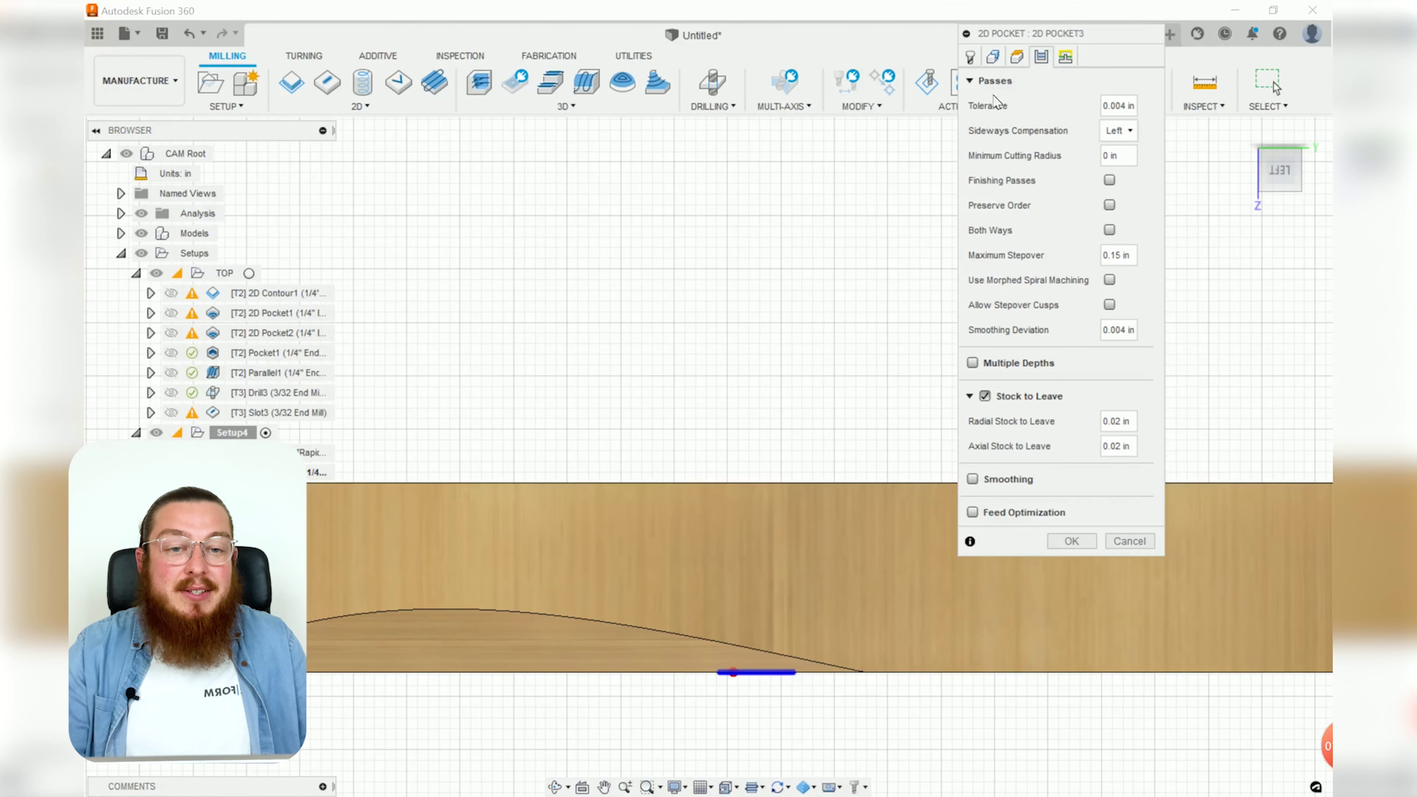
click(1118, 130)
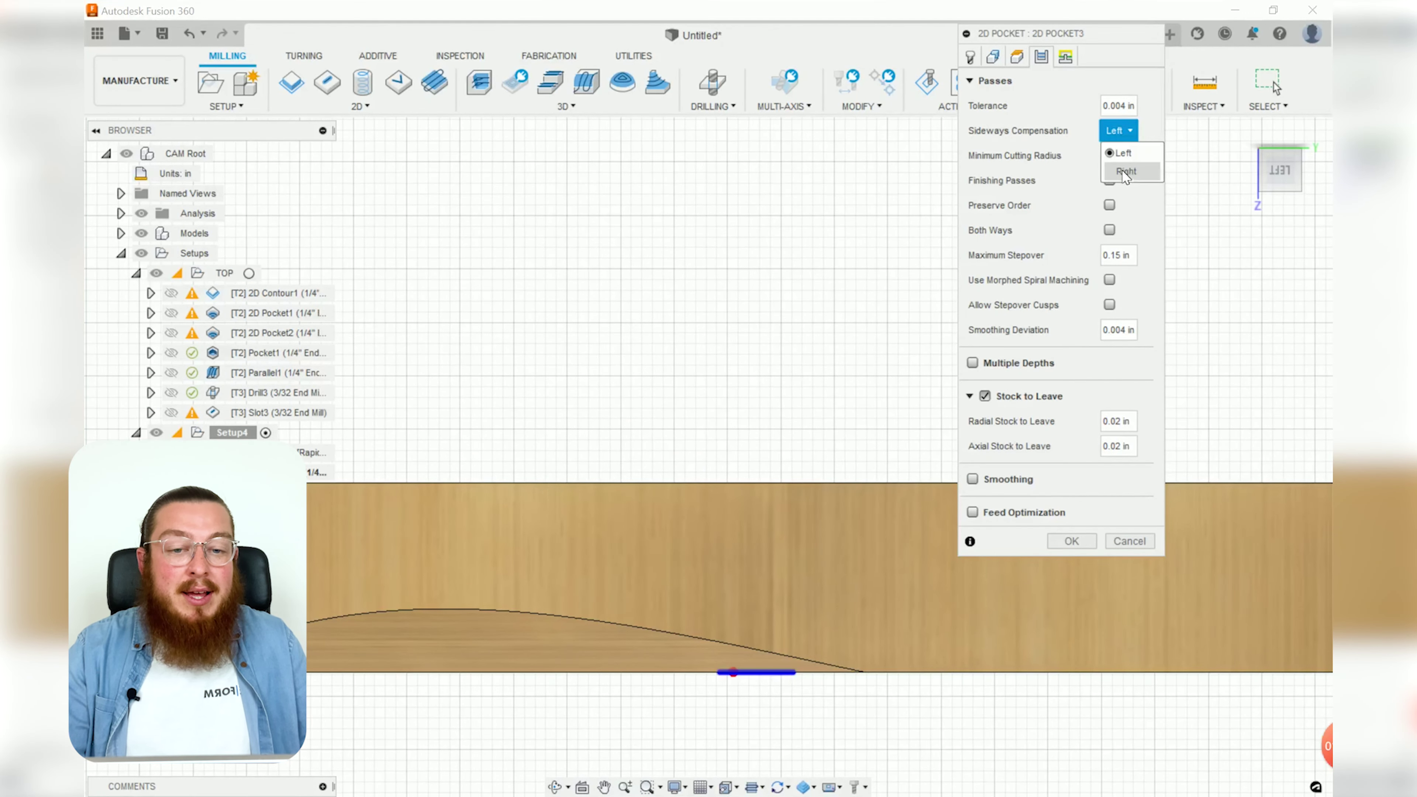
click(1123, 173)
click(973, 363)
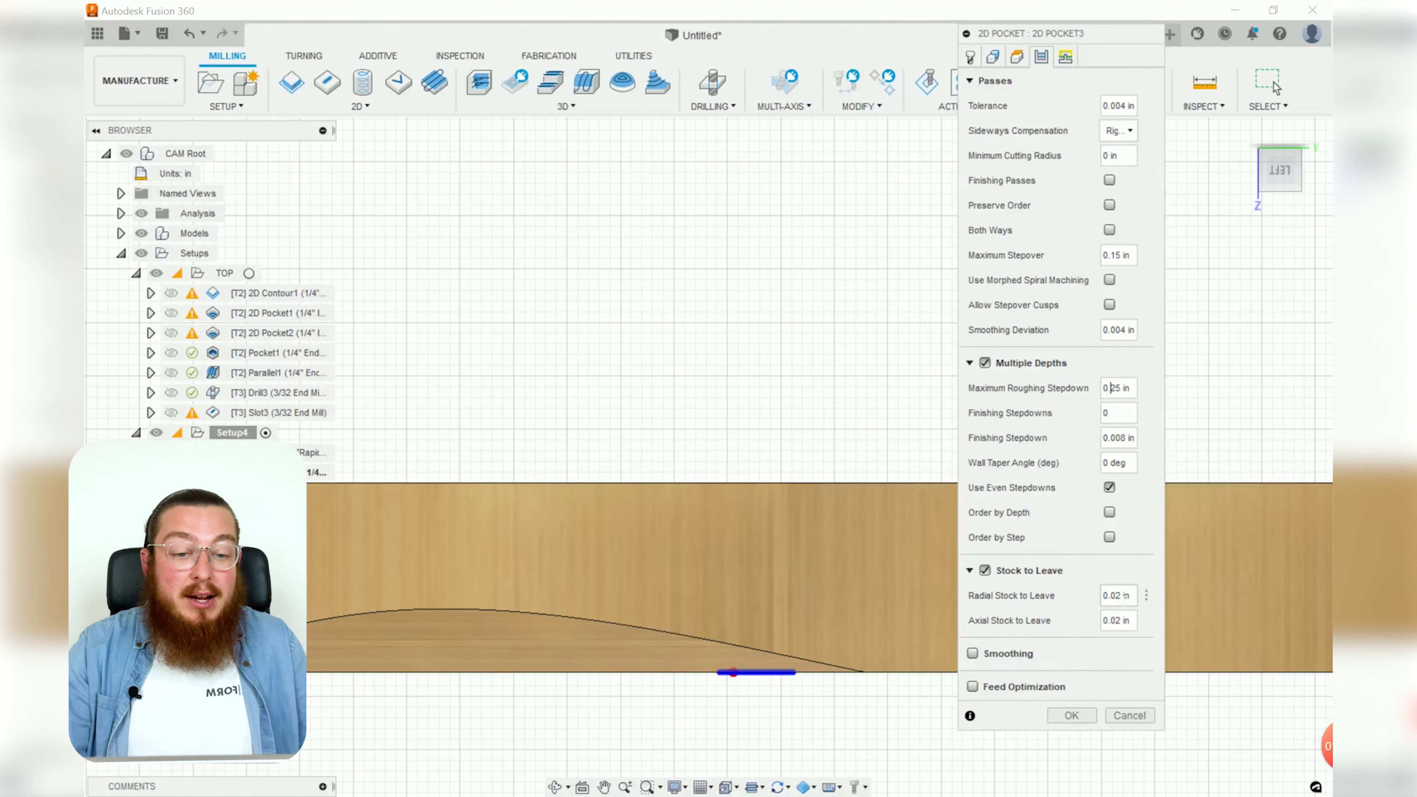
key(BackSpace)
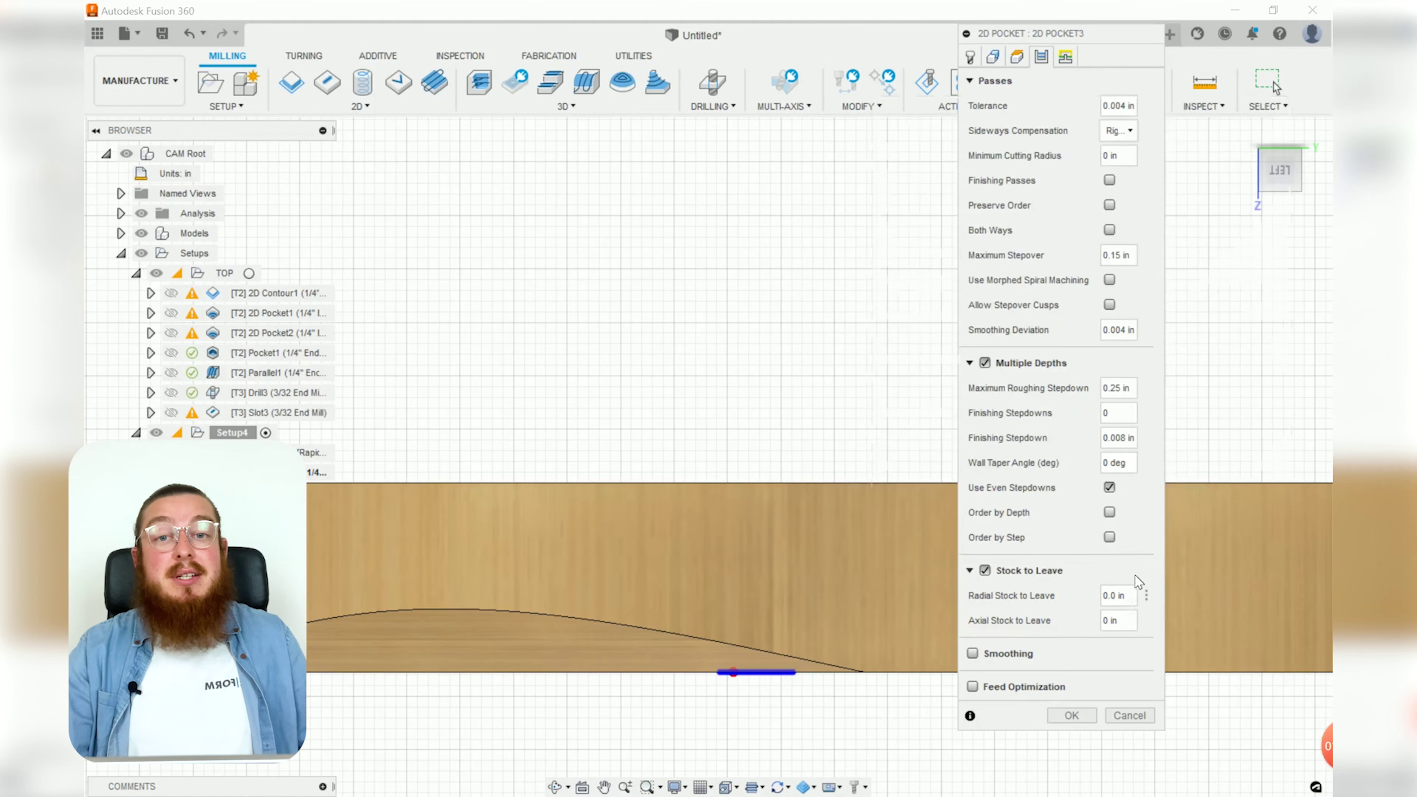
mouse_move(1139, 579)
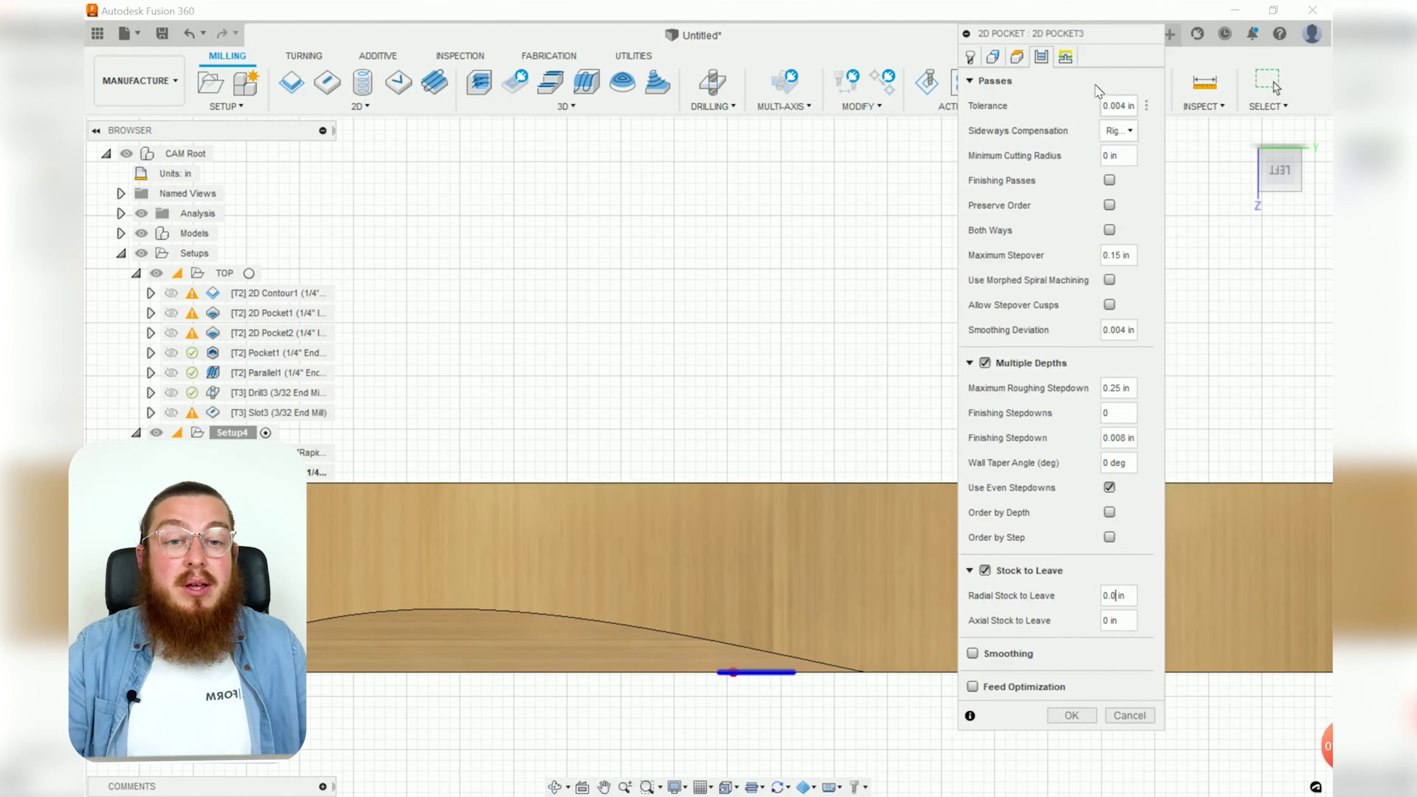
click(1066, 56)
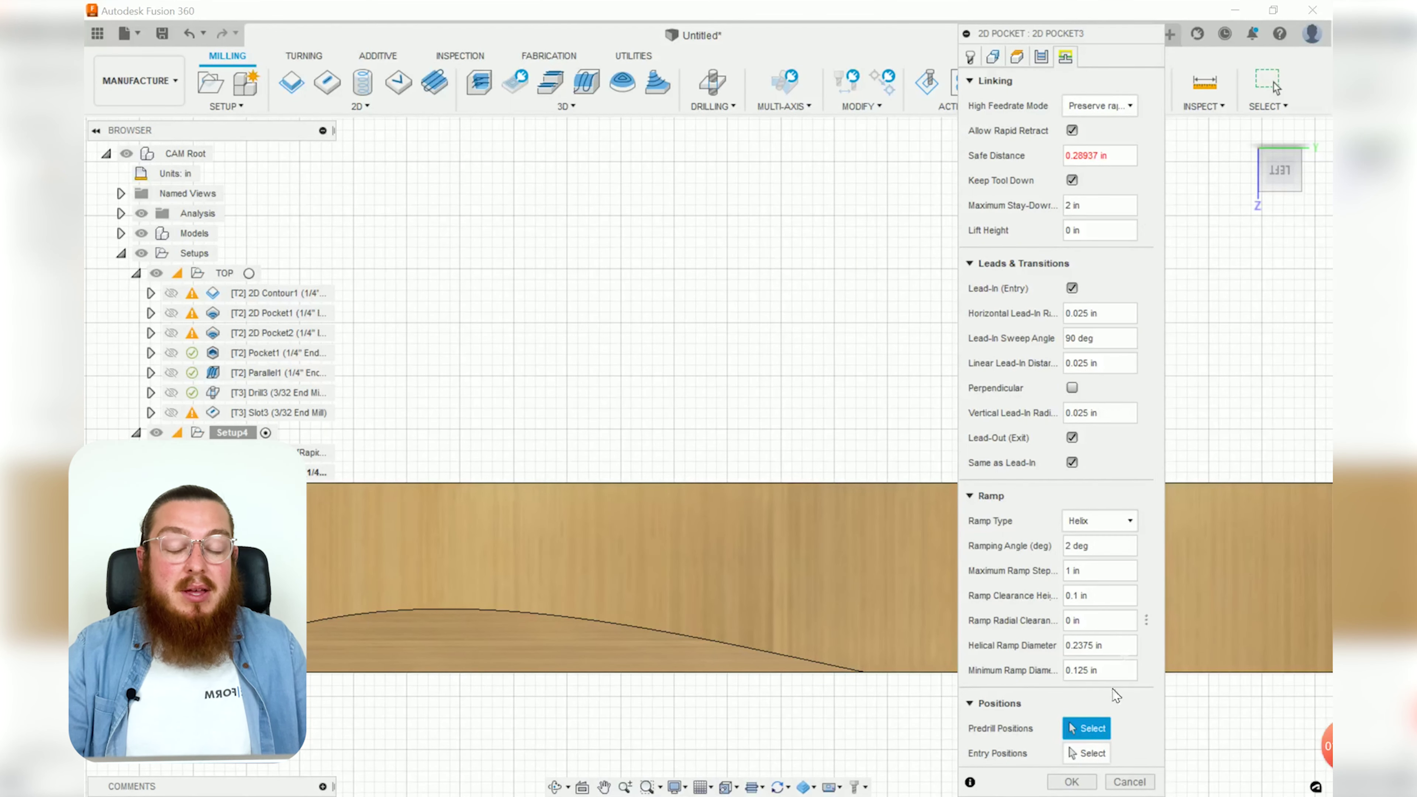
click(1071, 782)
Examine the pocket toolpath in the through slot up close and against the whole stock, and clear the selection.
click(845, 440)
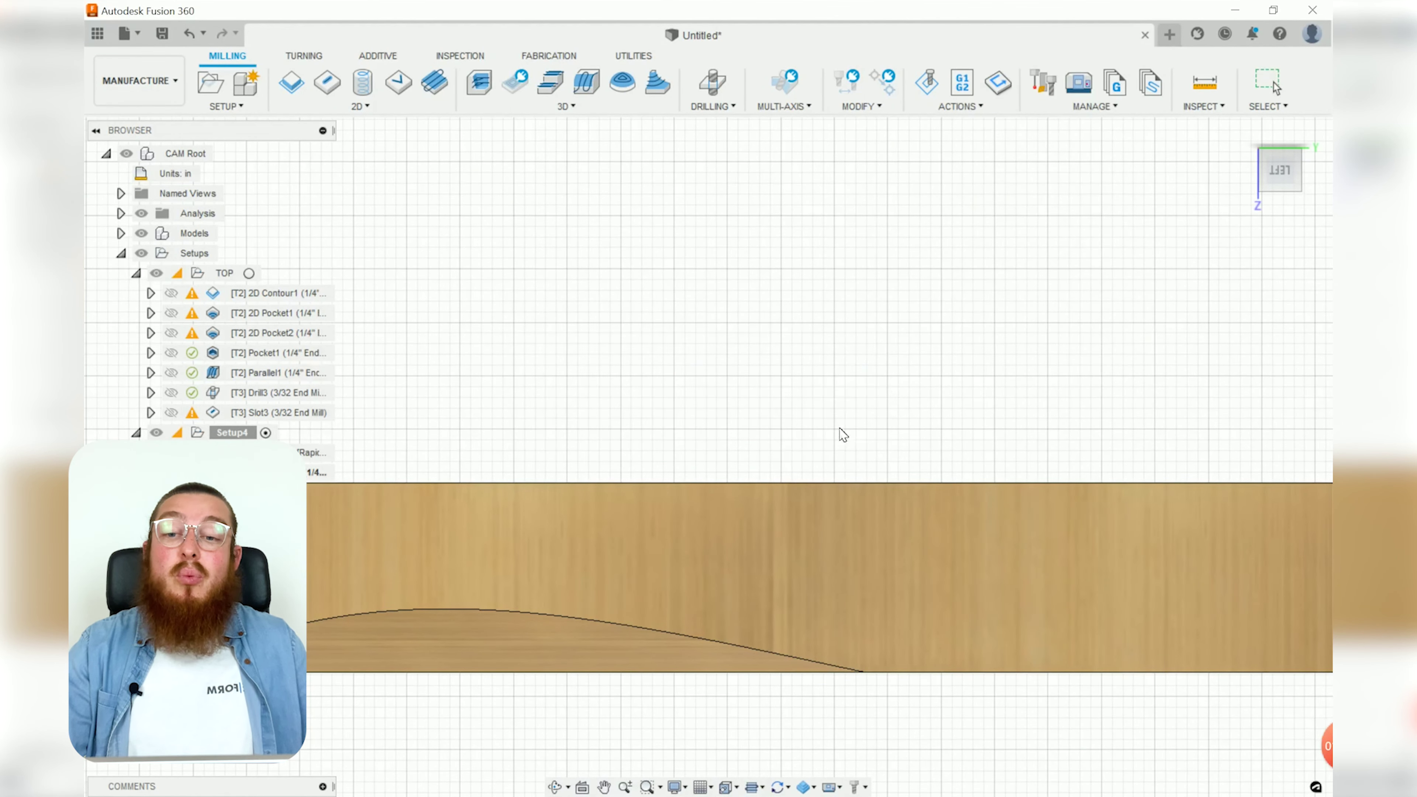
shift+middle_drag(800, 332, 823, 398)
scroll(752, 509, up, 5)
shift+middle_drag(781, 494, 834, 469)
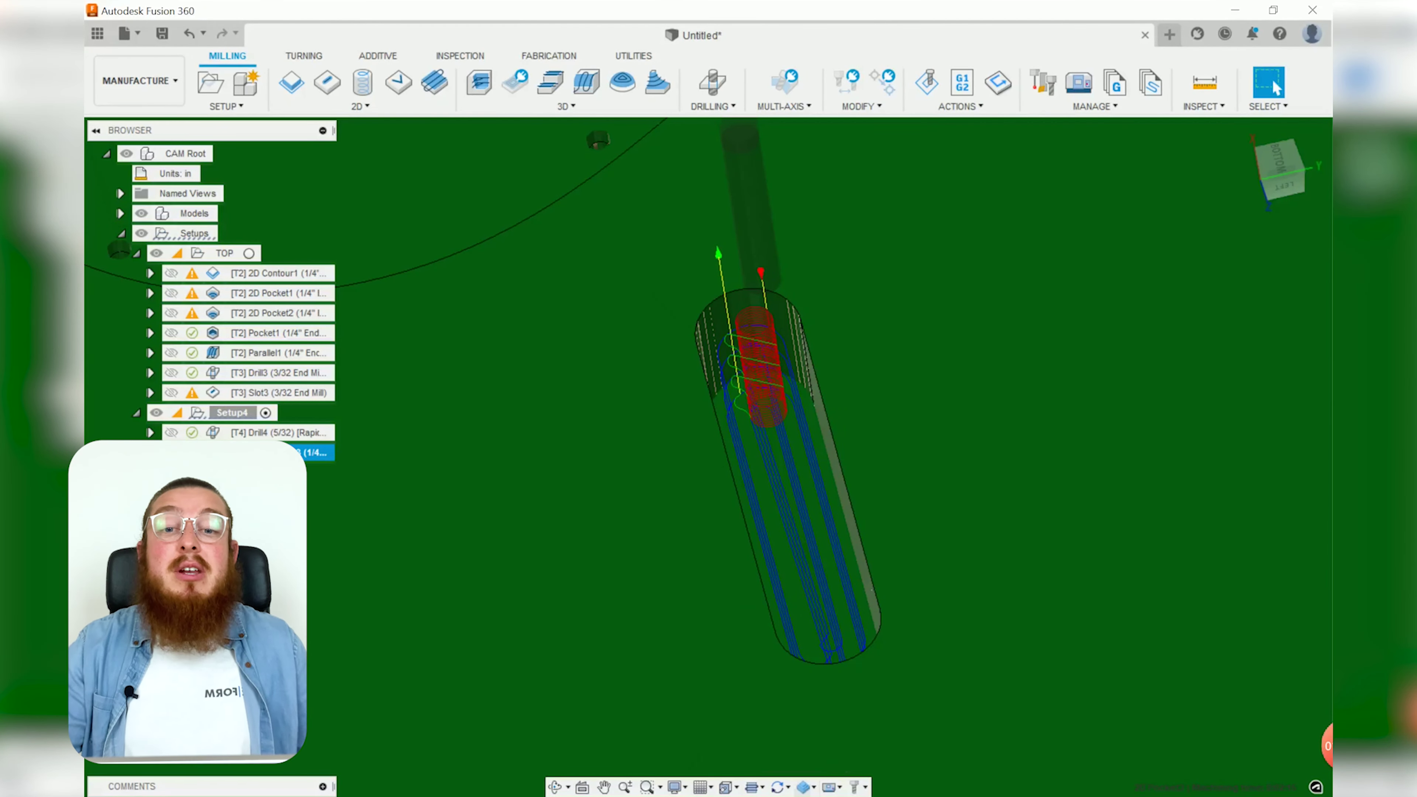
scroll(767, 388, down, 5)
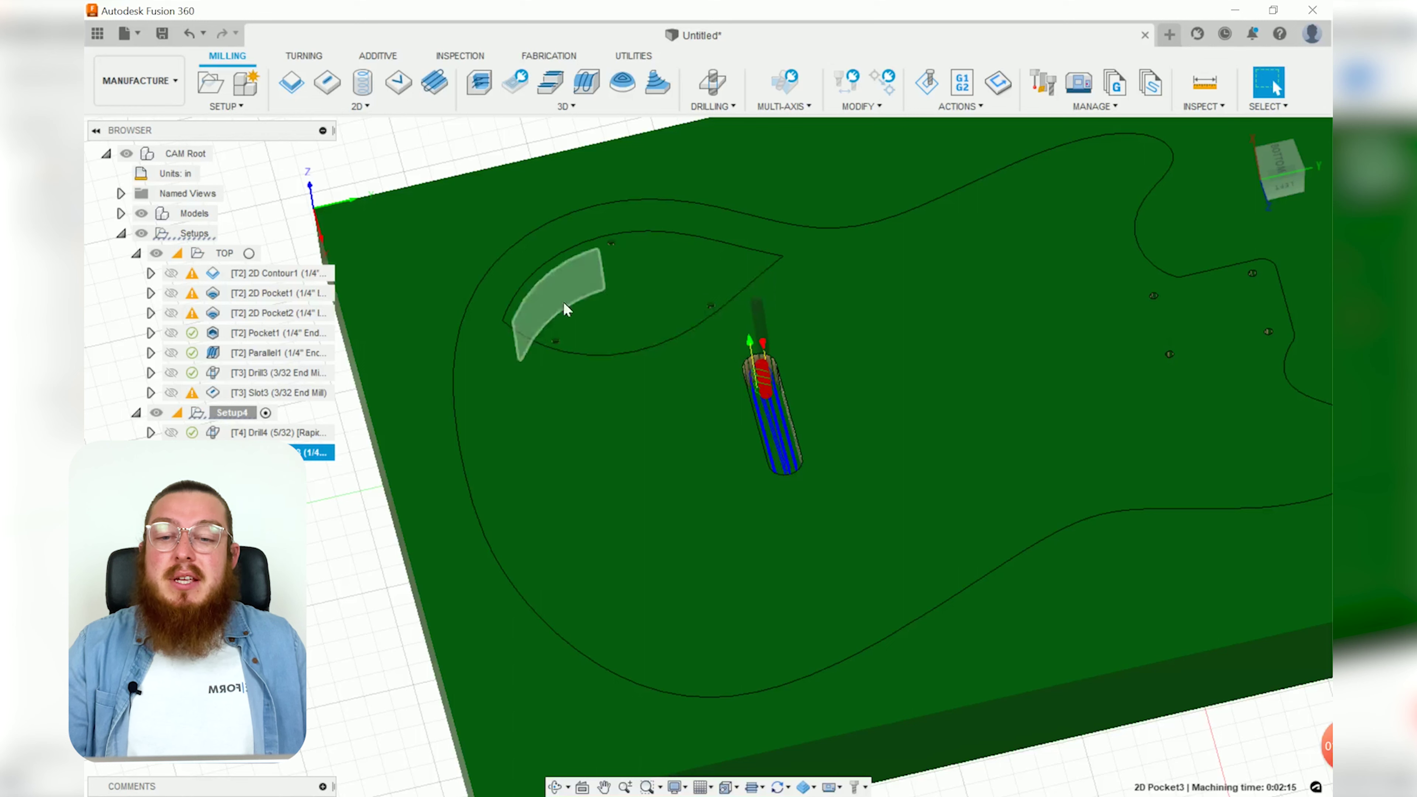
click(318, 590)
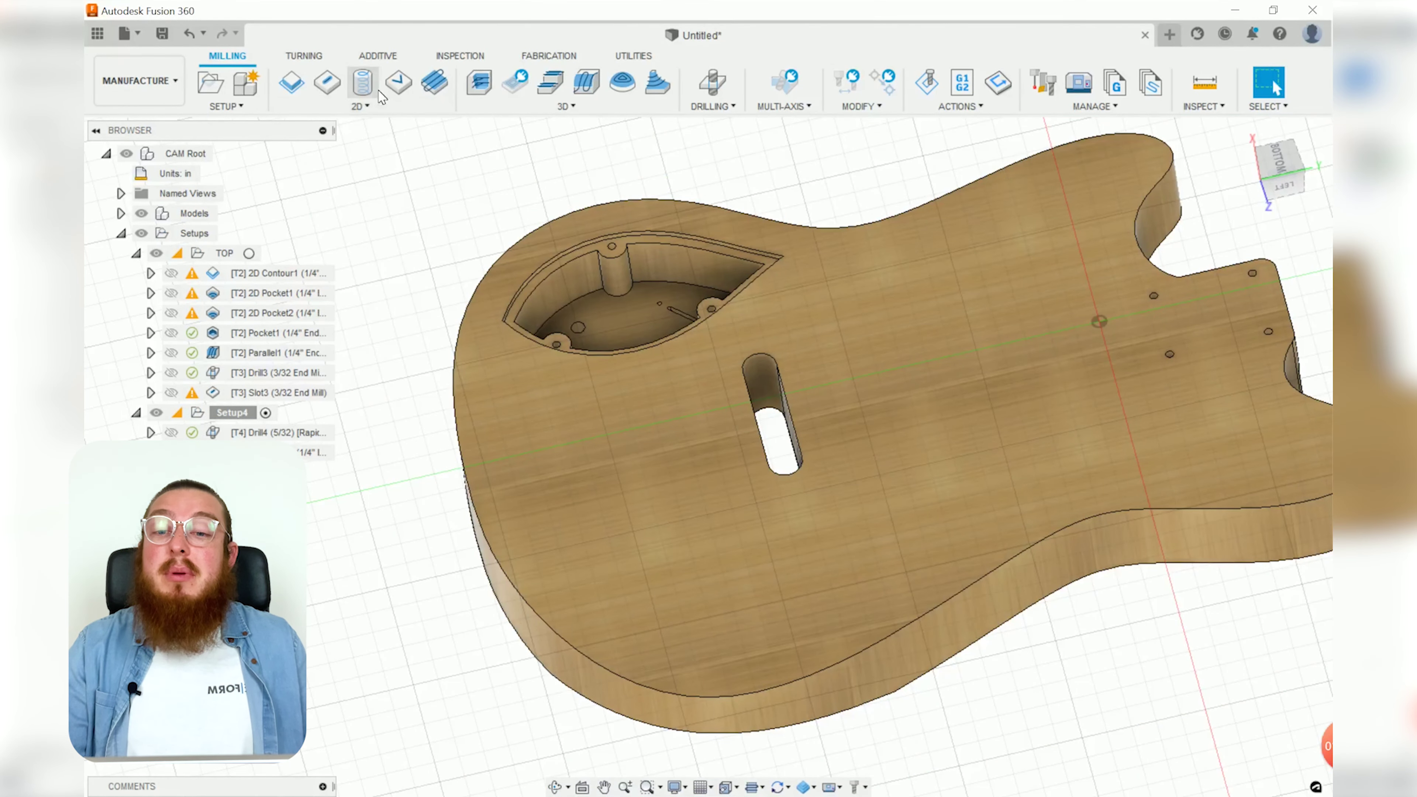
Create a 2D Pocket operation with the 1/4" End Mill and select the control cavity's cover ledge as the pocket.
click(366, 106)
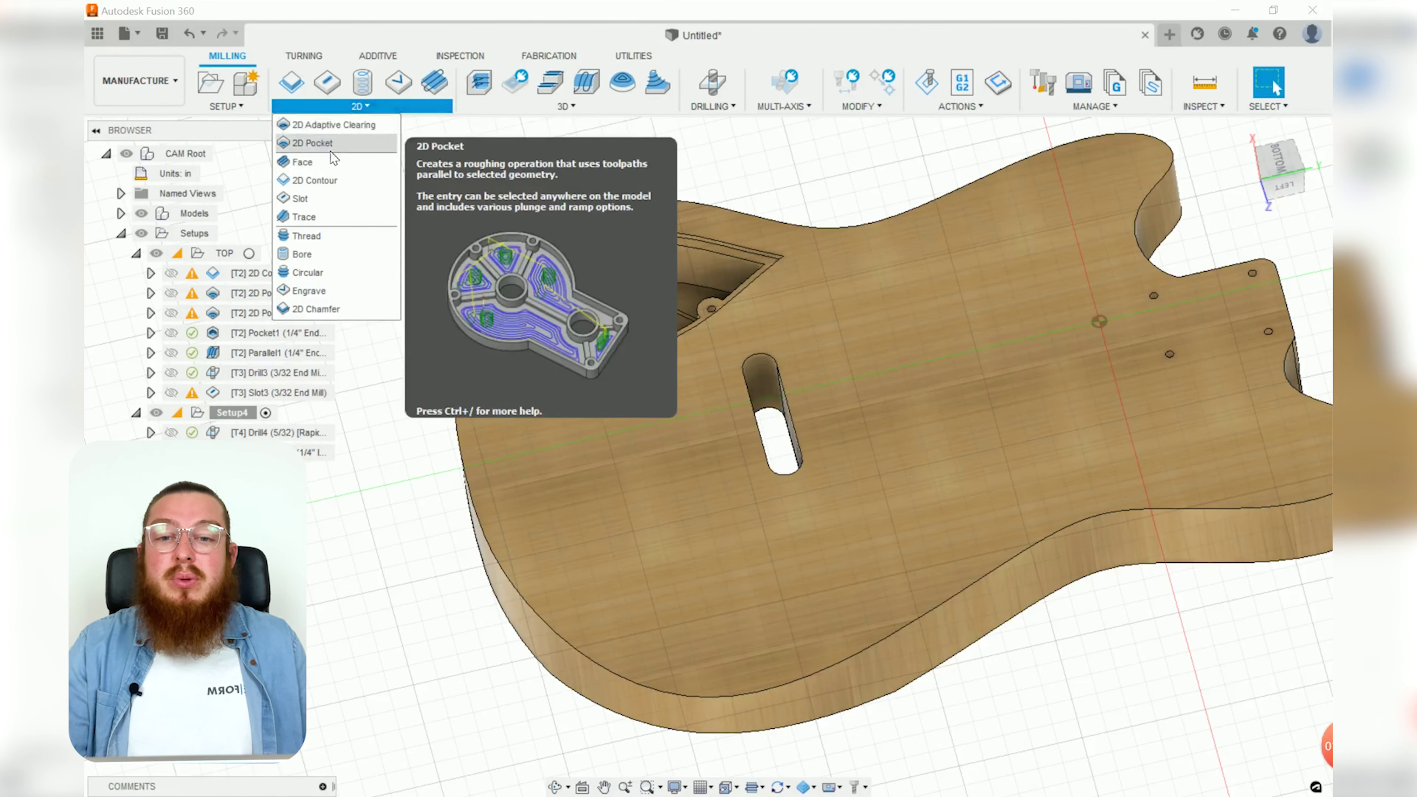
click(318, 143)
scroll(658, 156, up, 4)
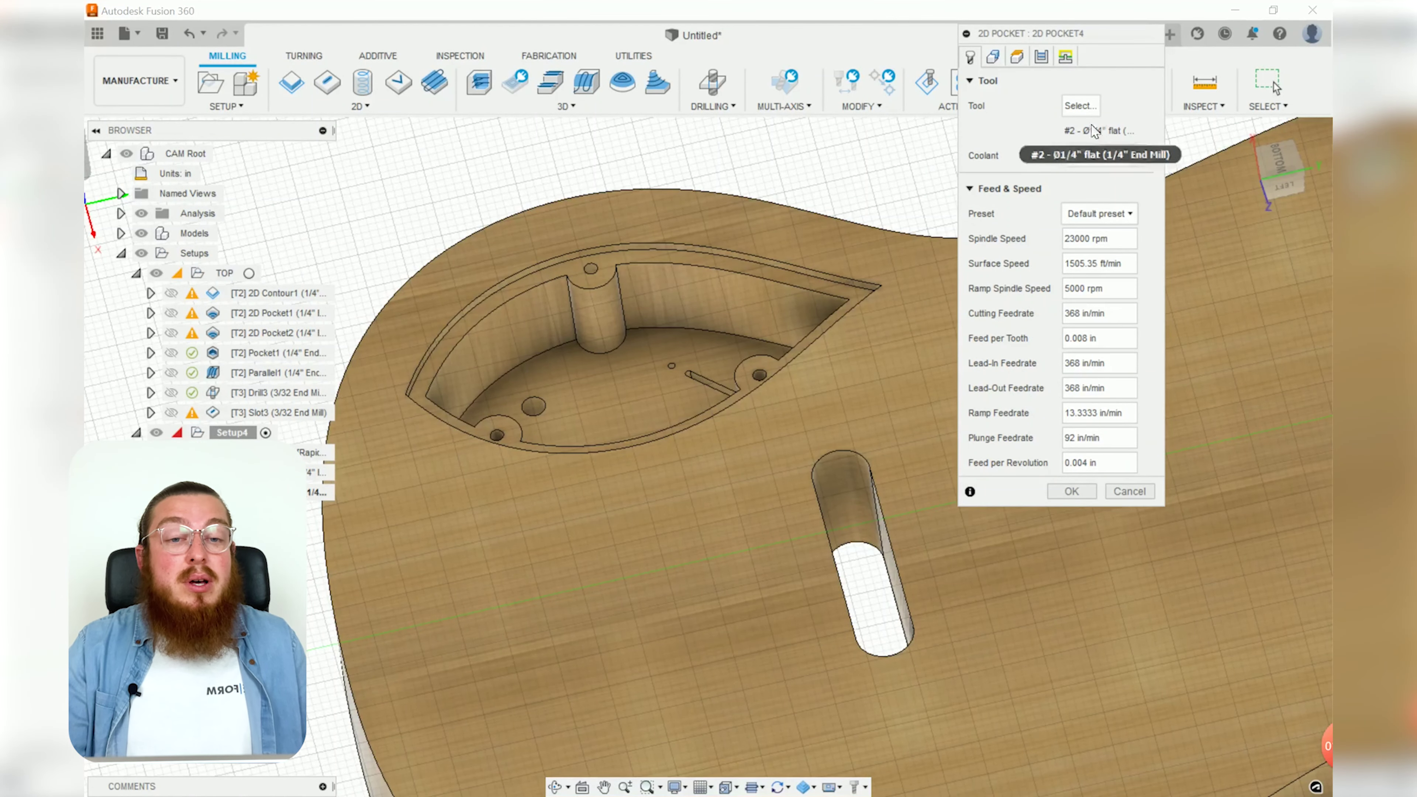
click(993, 56)
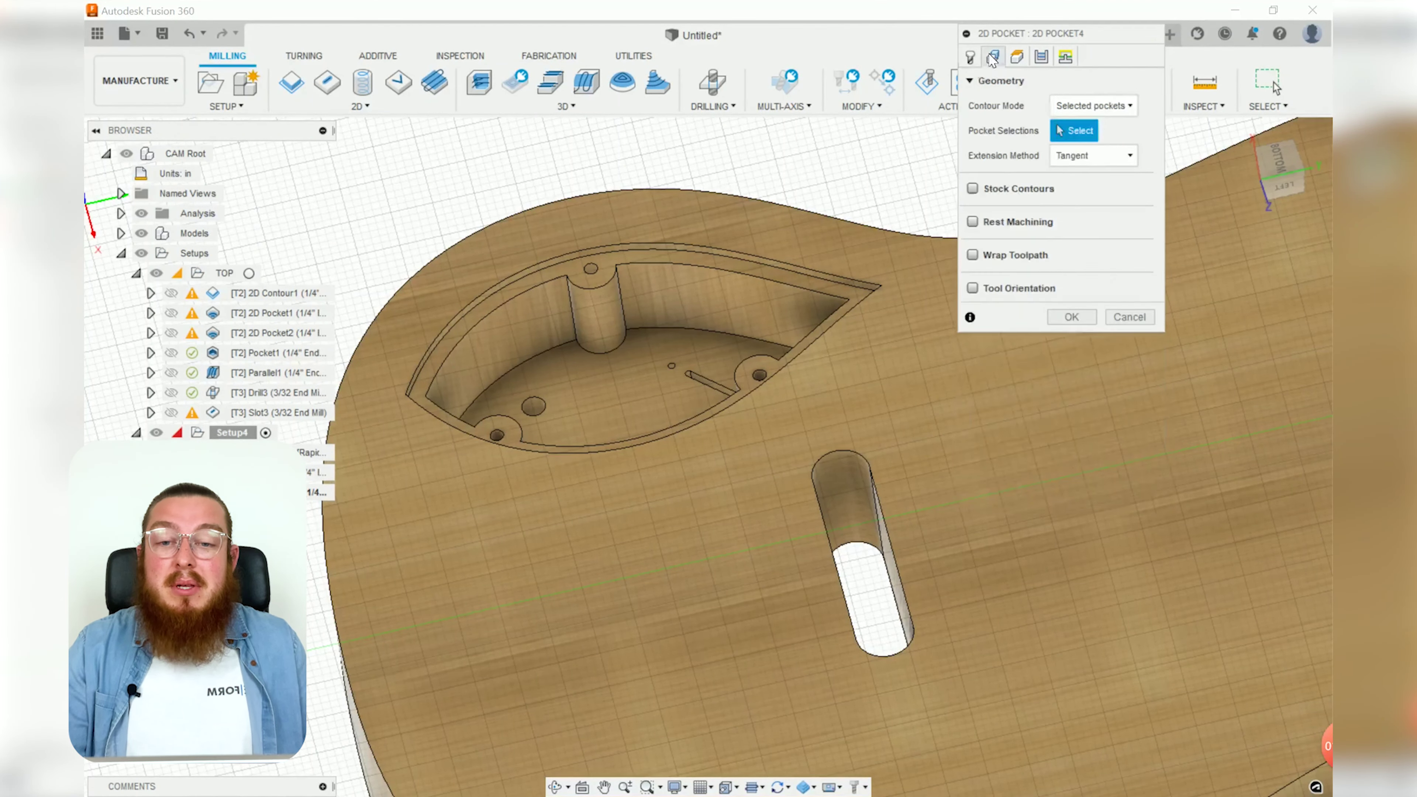
scroll(686, 232, up, 3)
click(626, 272)
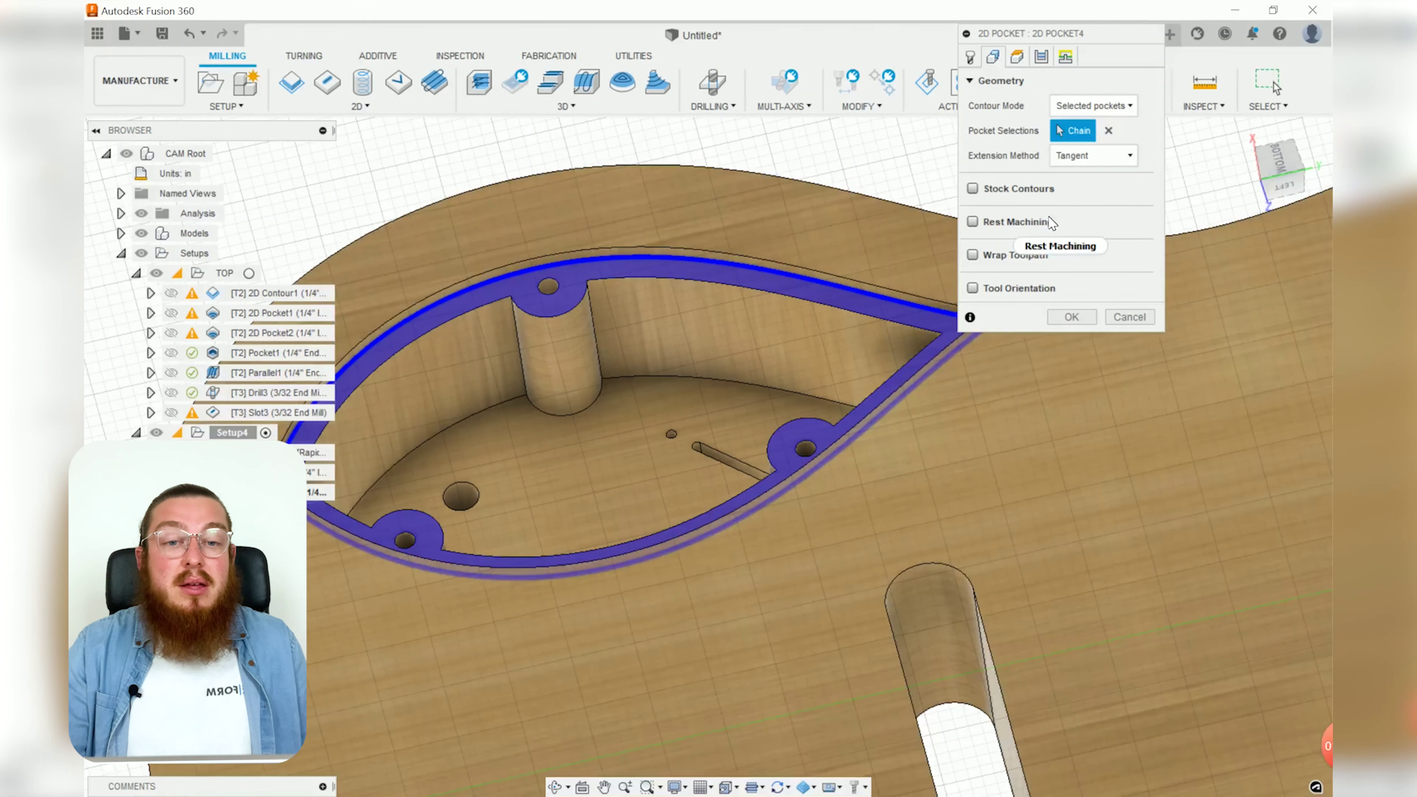
Enable Multiple Depths with 0.25 in maximum roughing stepdown for the ledge pocket and confirm the operation, ignoring the safe distance warning.
click(1016, 56)
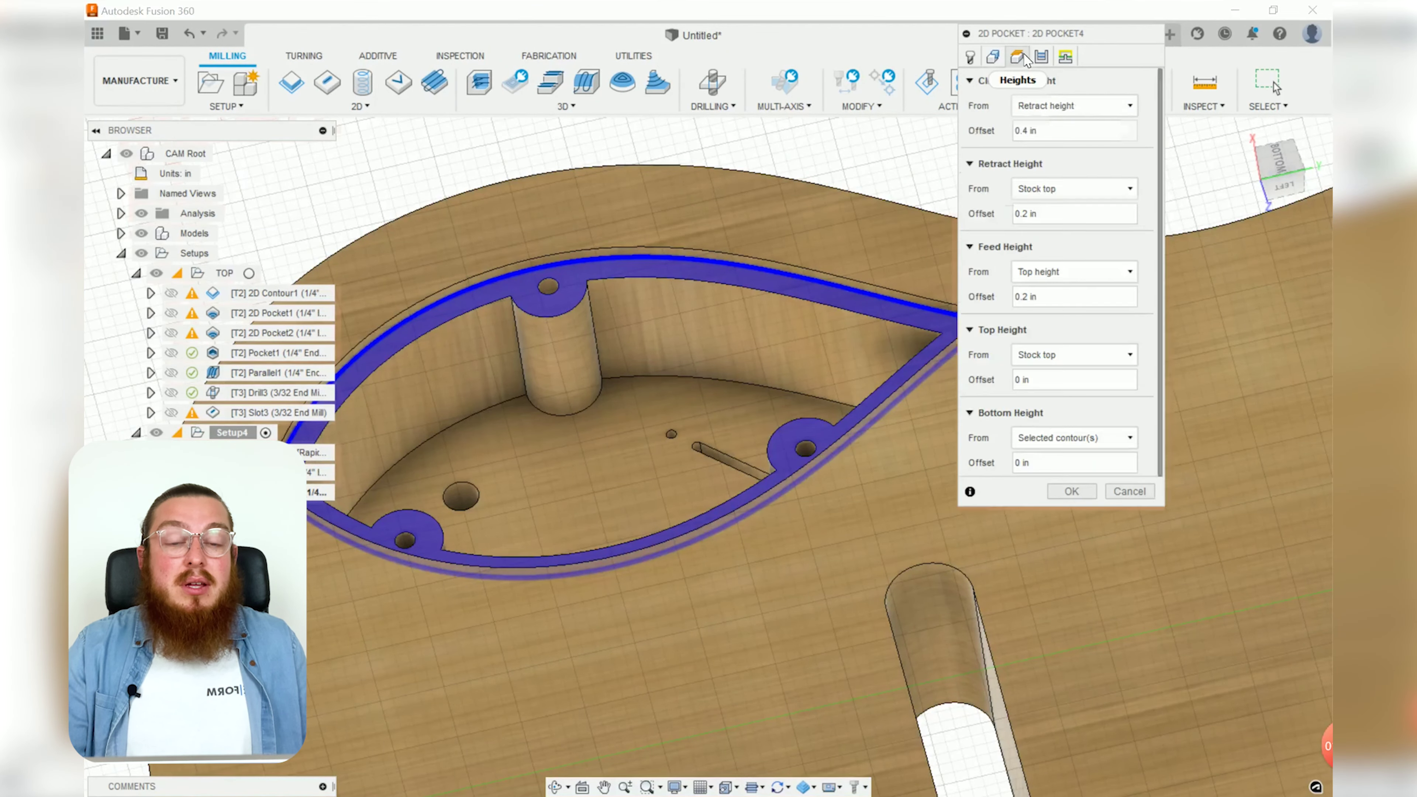
click(1043, 58)
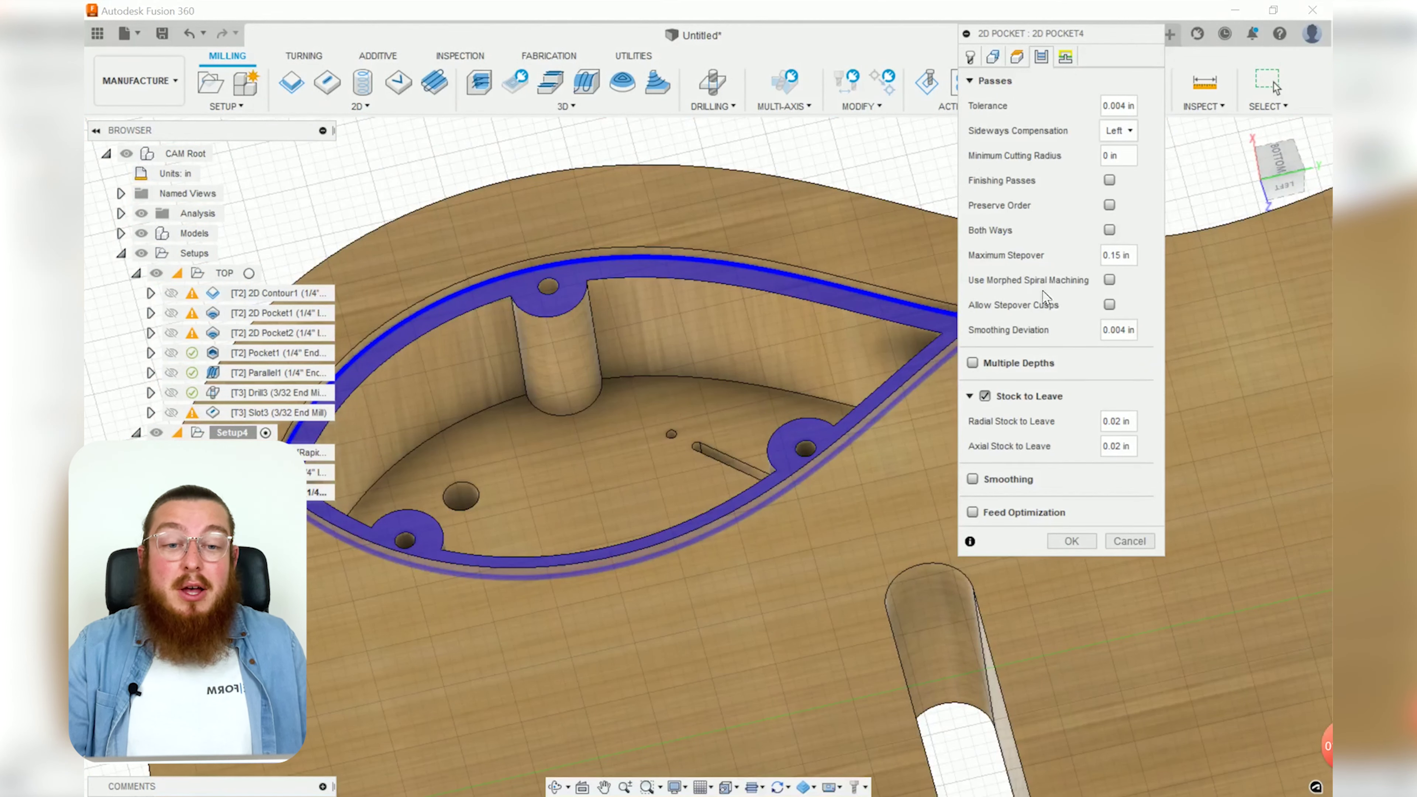
click(972, 363)
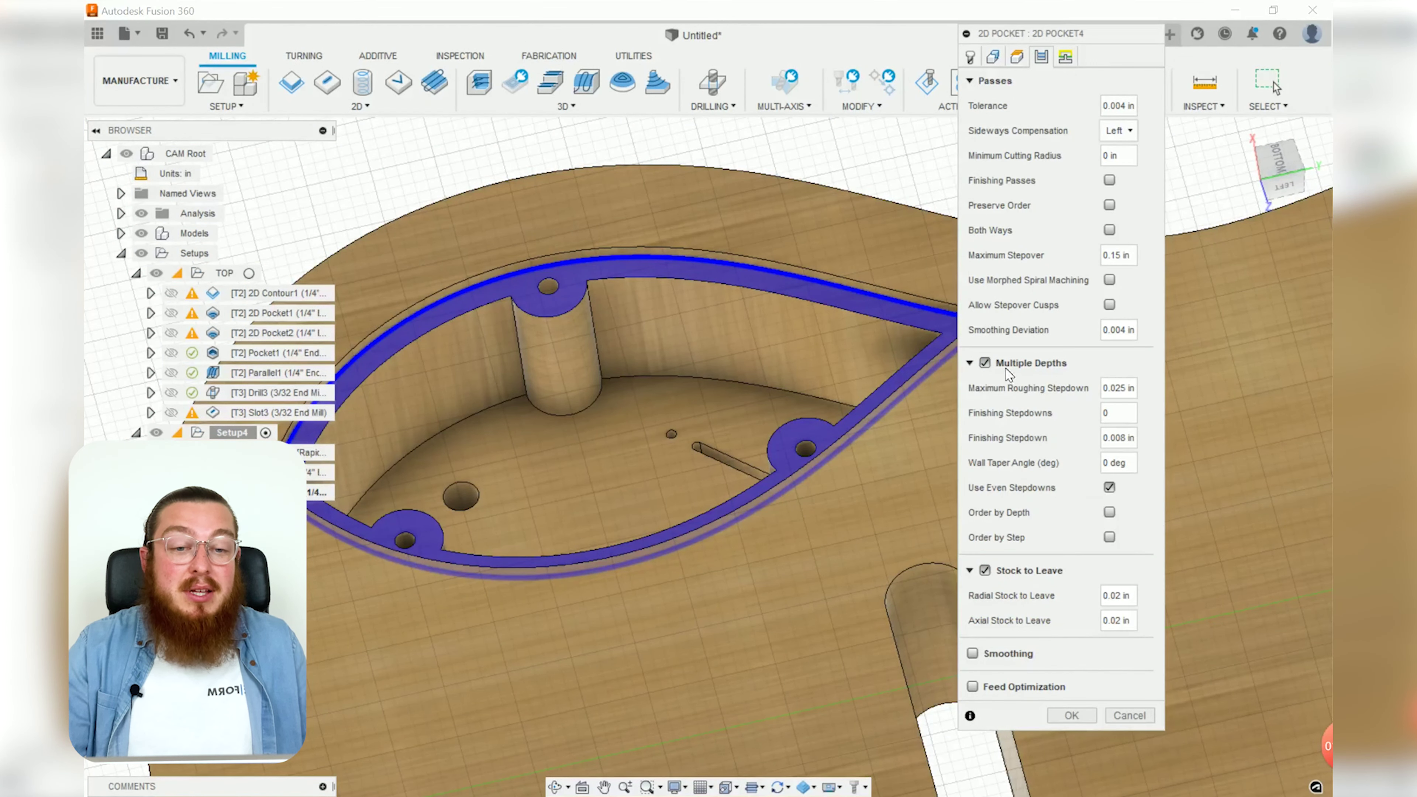
key(Delete)
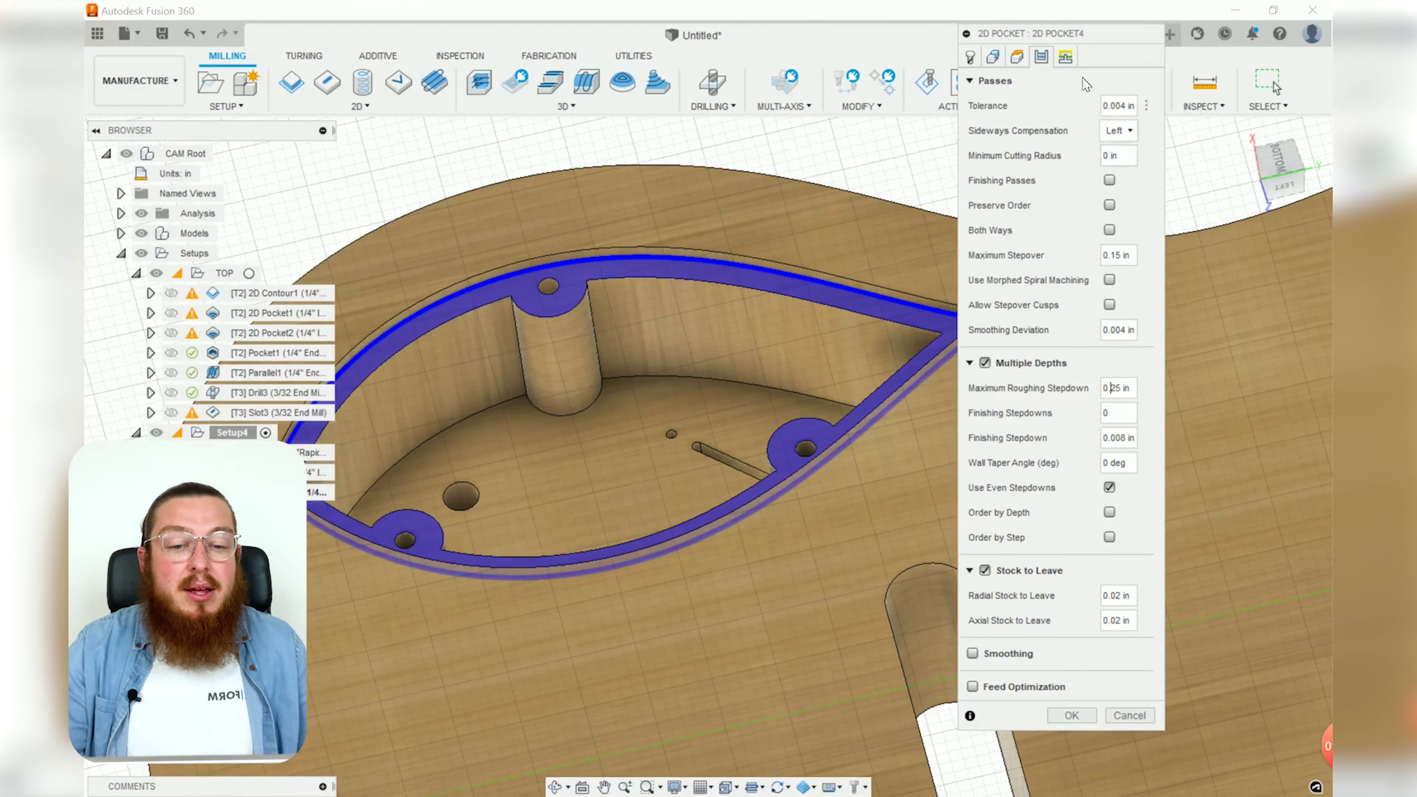
click(1066, 56)
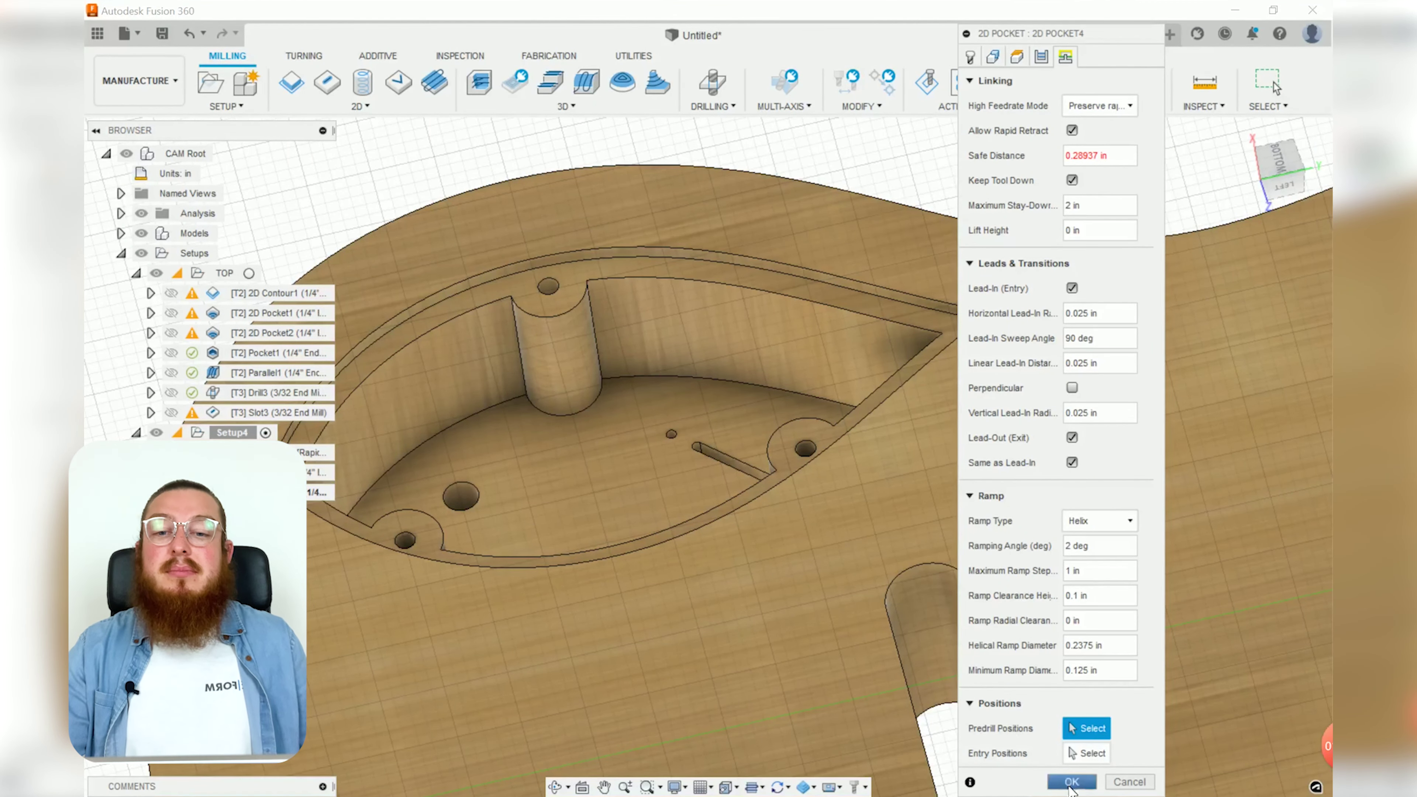
click(1071, 781)
click(845, 441)
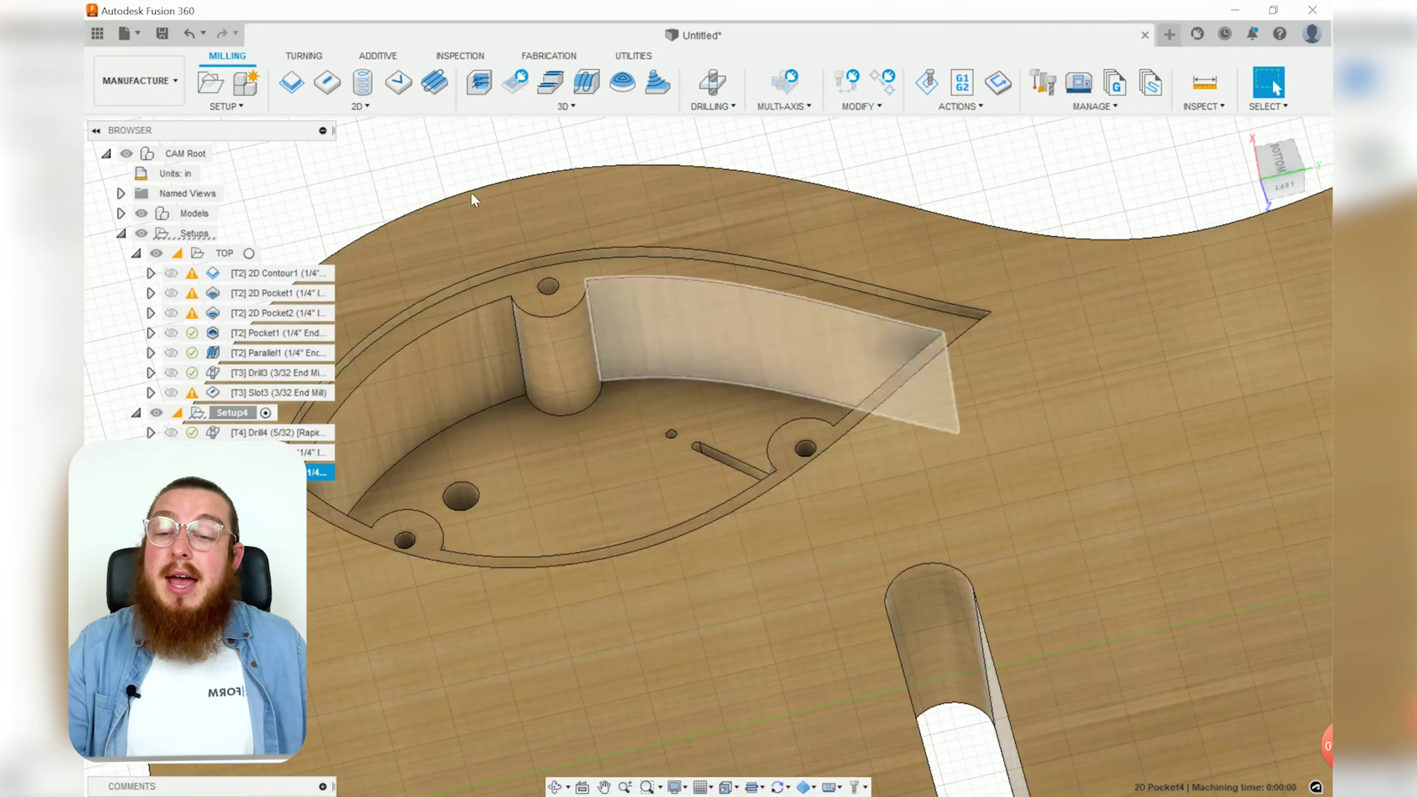
Create another 2D Pocket operation with the 1/4" End Mill and select the control cavity's floor as the pocket.
click(359, 106)
click(313, 143)
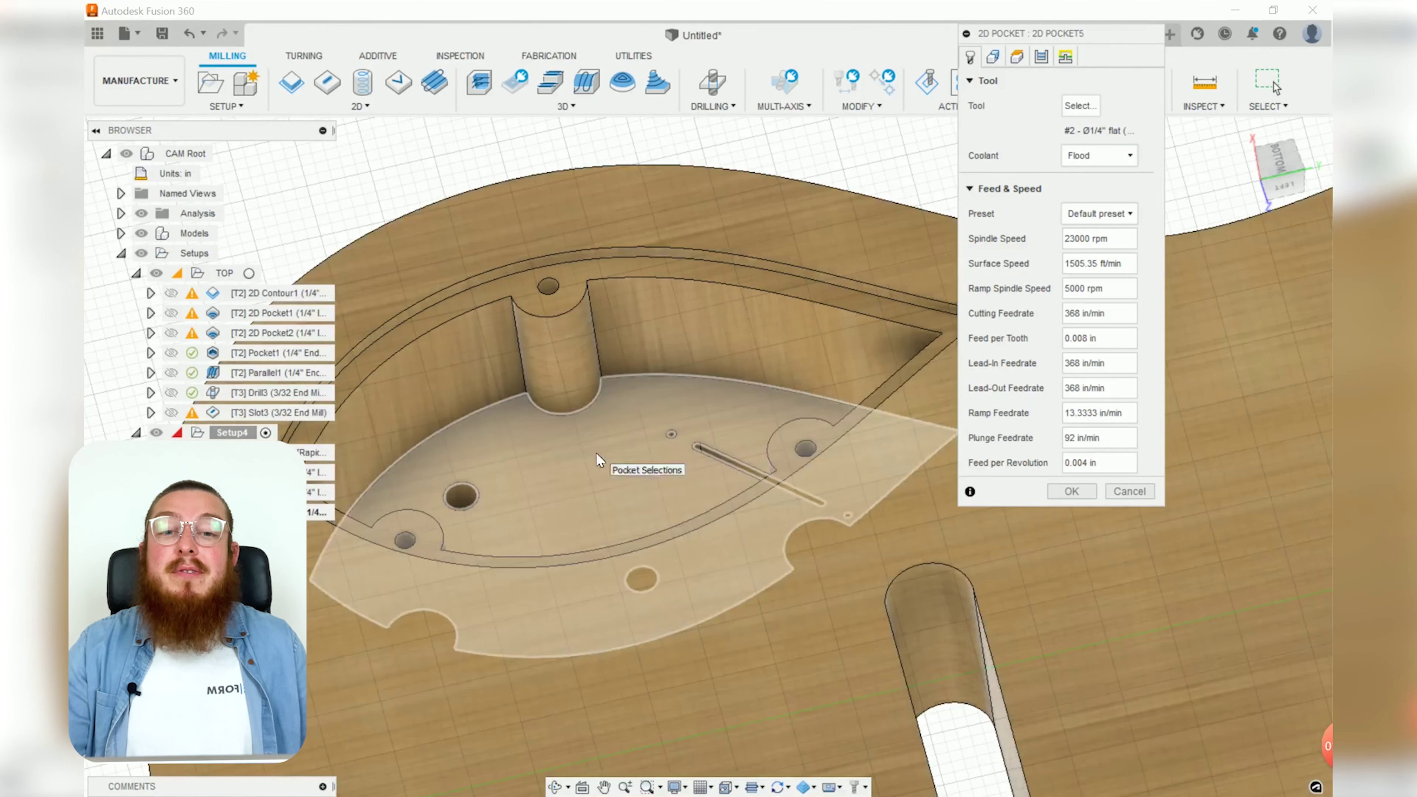
click(590, 462)
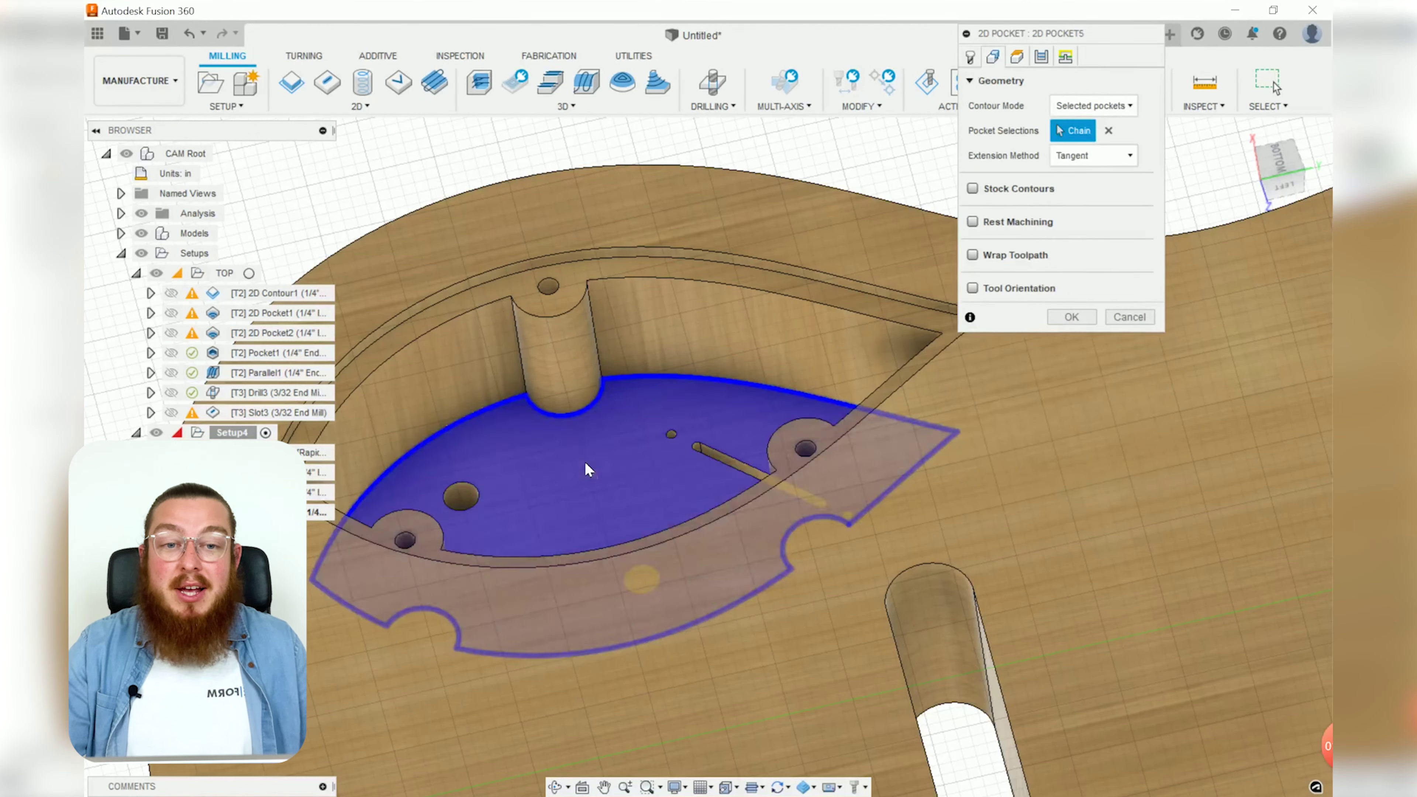
click(970, 56)
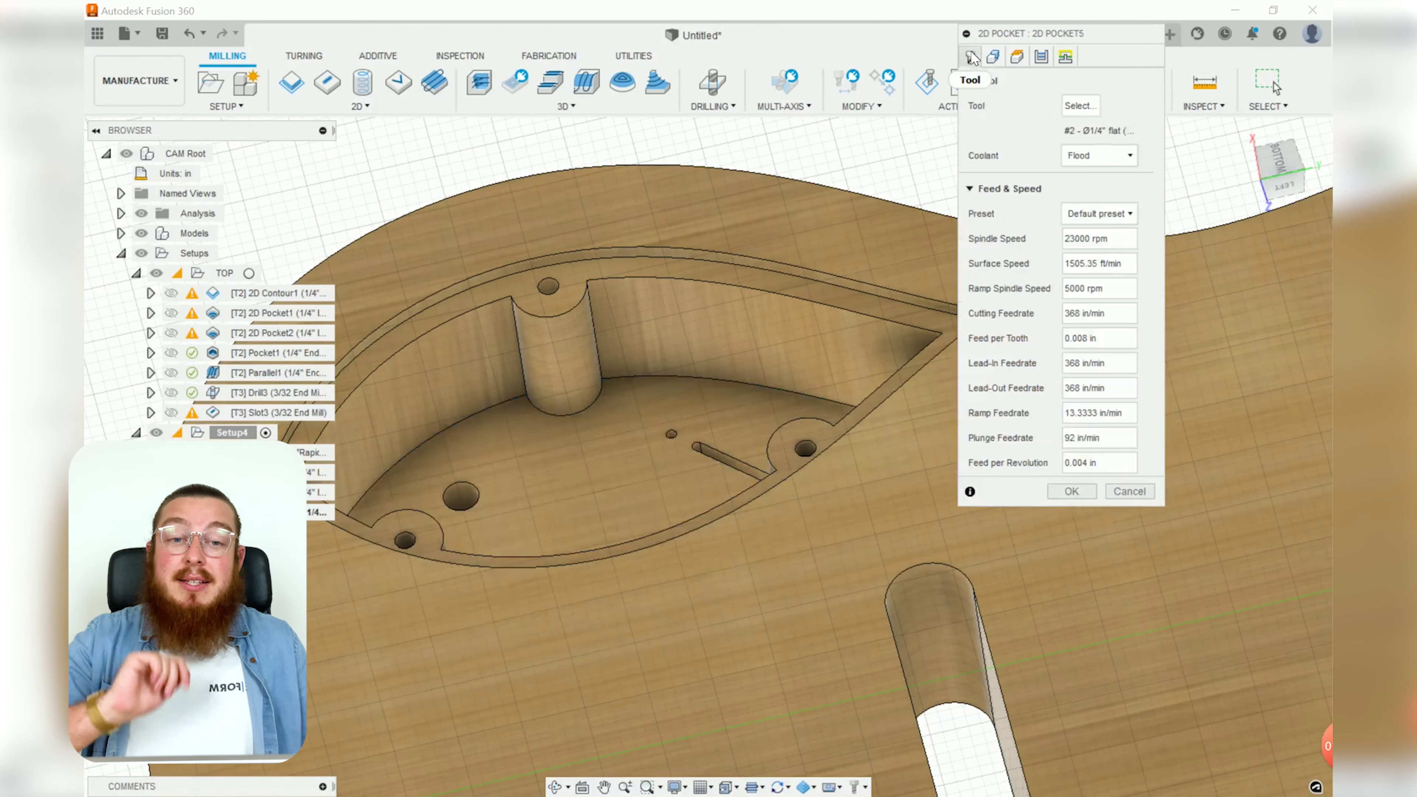
click(993, 57)
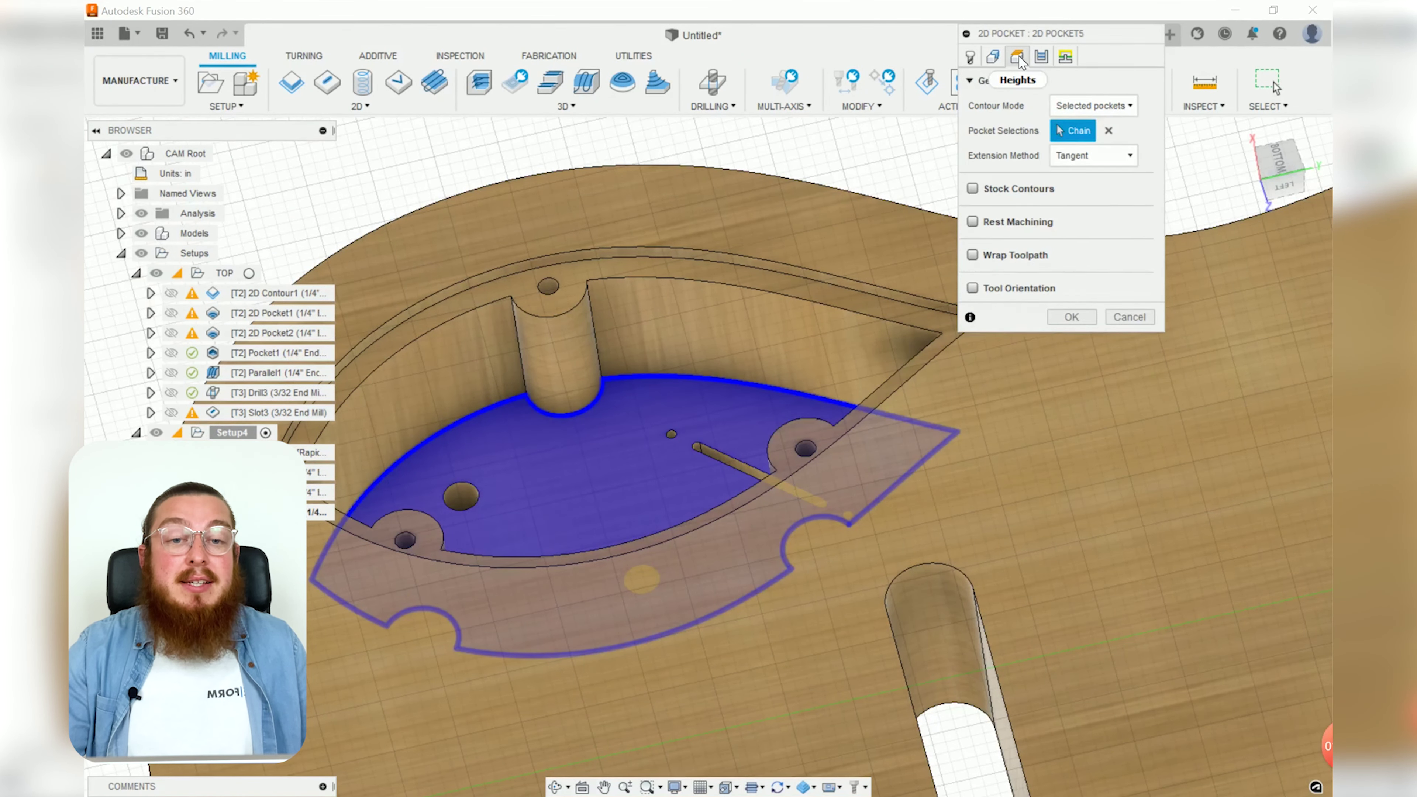
Enable Multiple Depths with 0.25 in maximum roughing stepdown for the cavity floor pocket and confirm it, ignoring the safe distance warning.
click(1016, 58)
click(1039, 57)
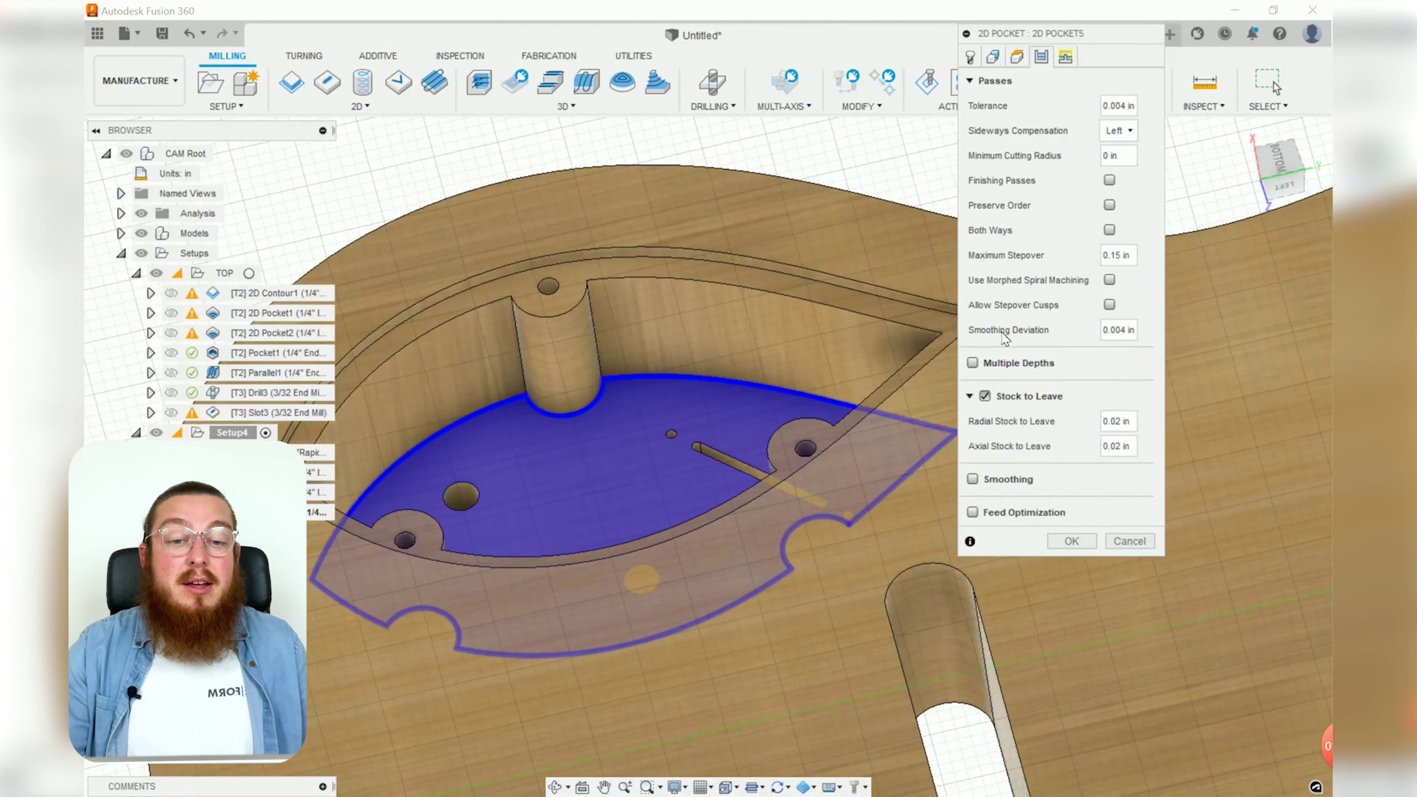
click(990, 367)
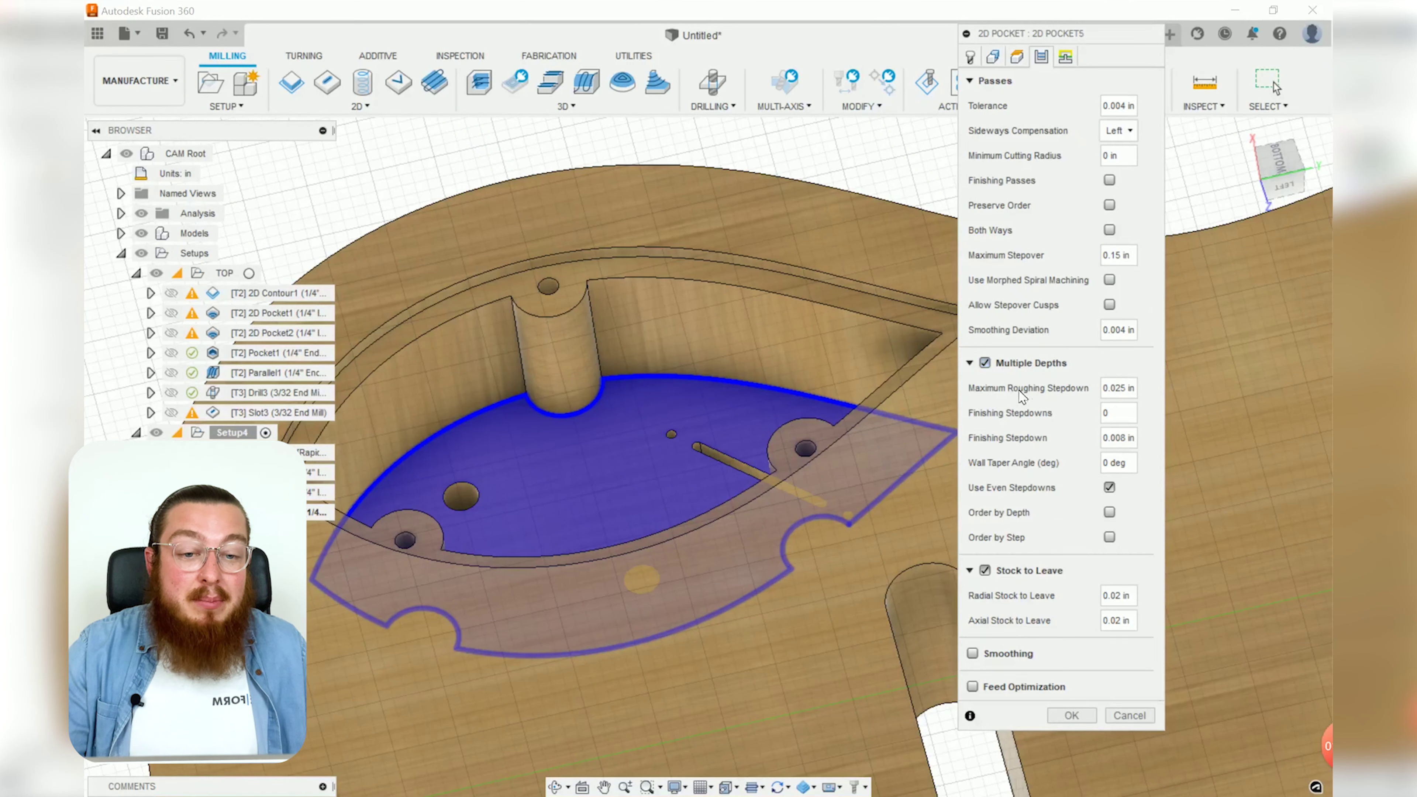
key(BackSpace)
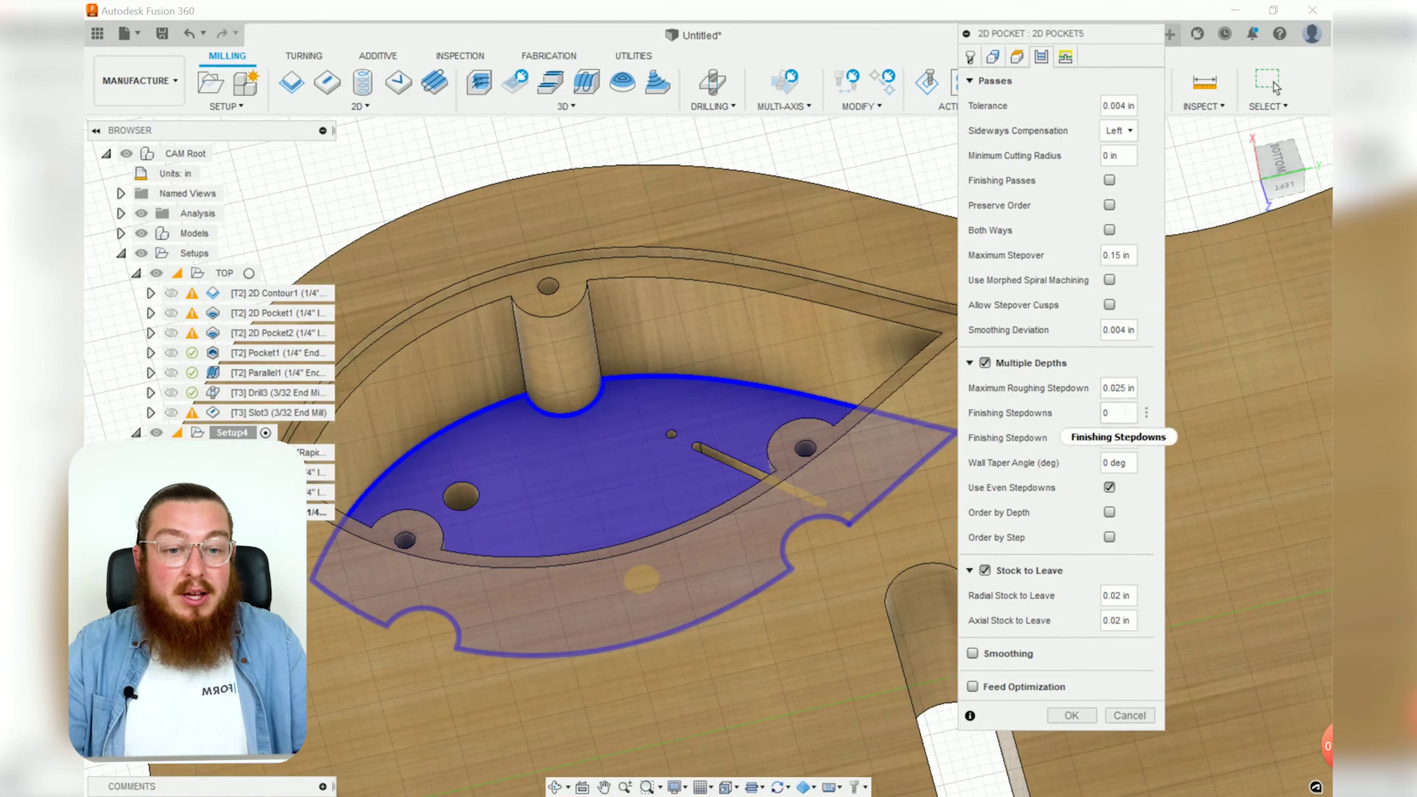
key(Tab)
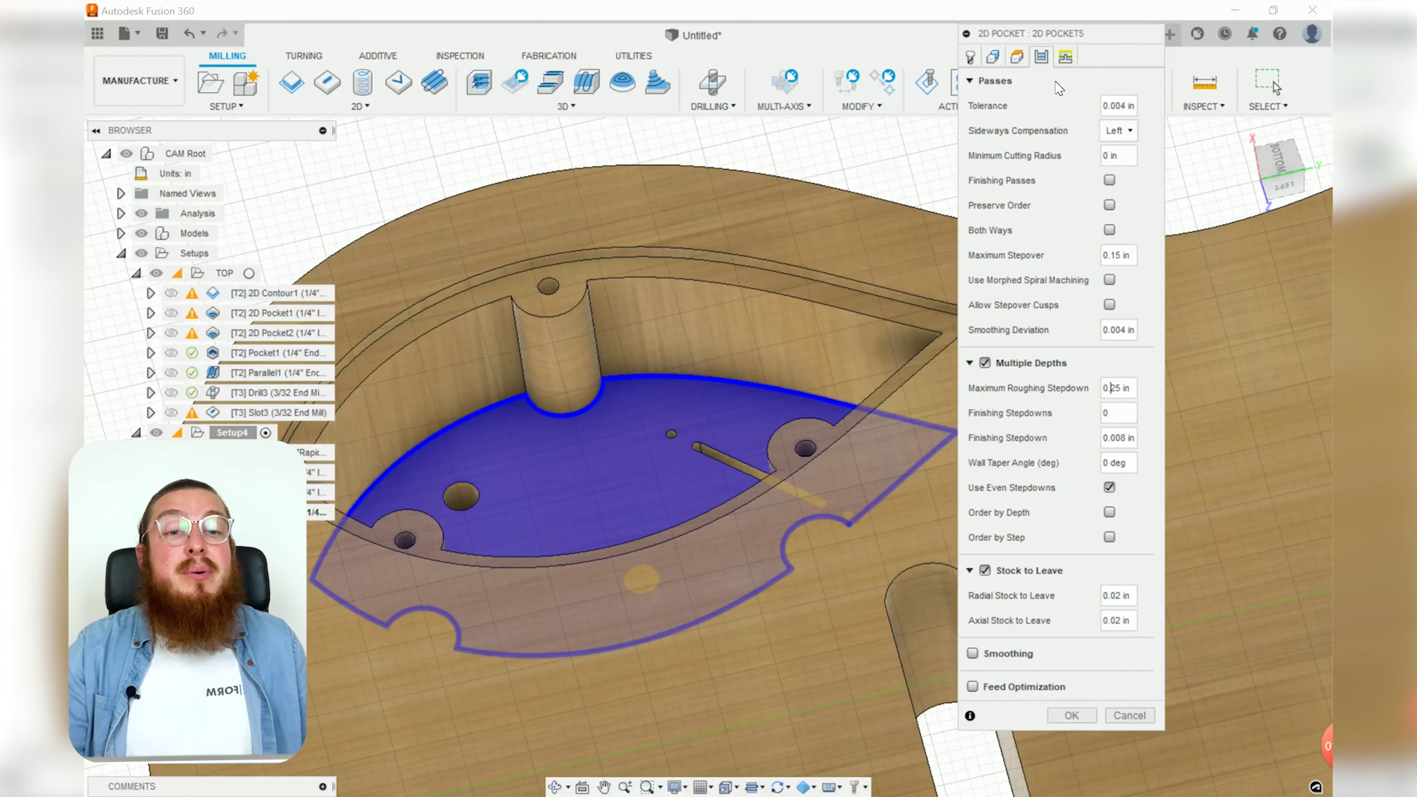
click(1064, 56)
click(1071, 781)
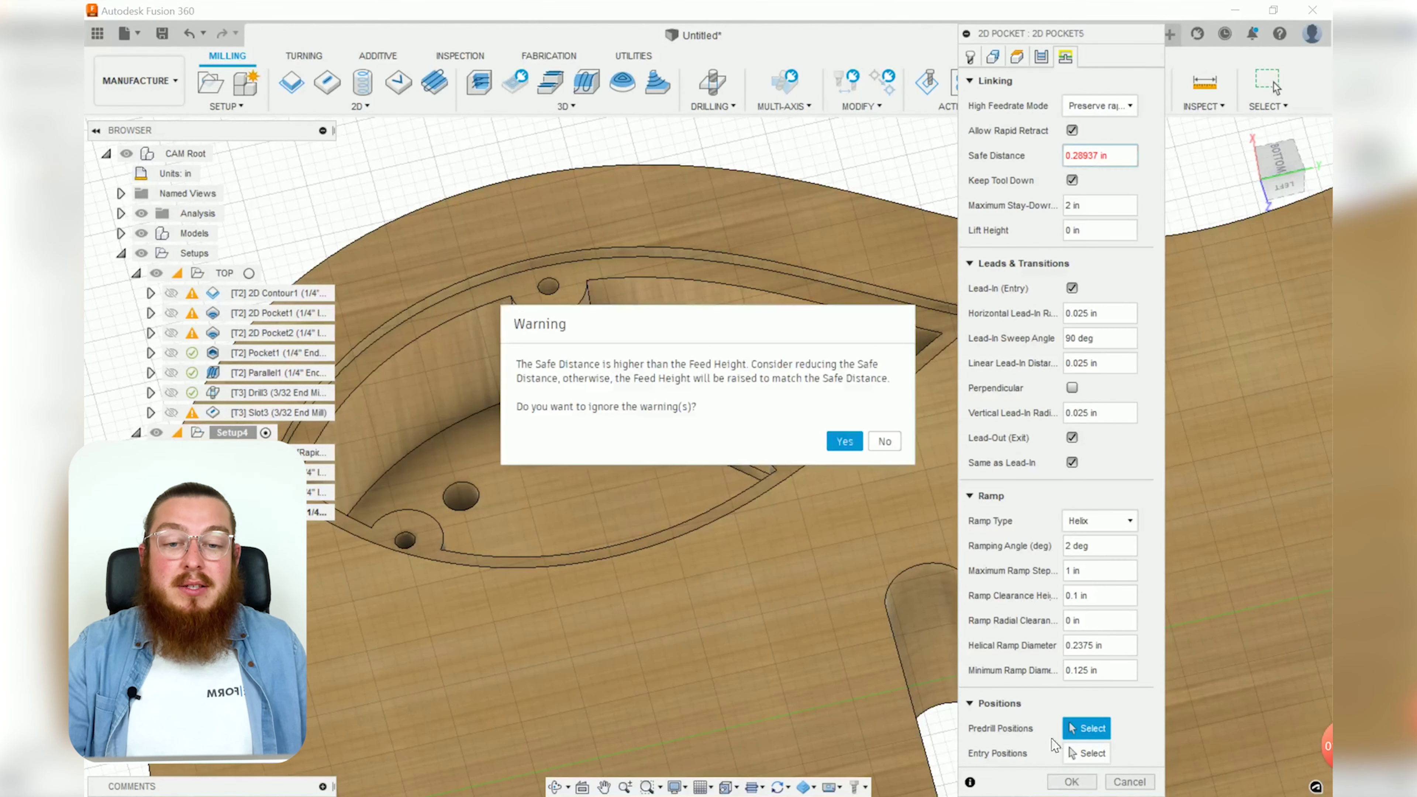
click(843, 440)
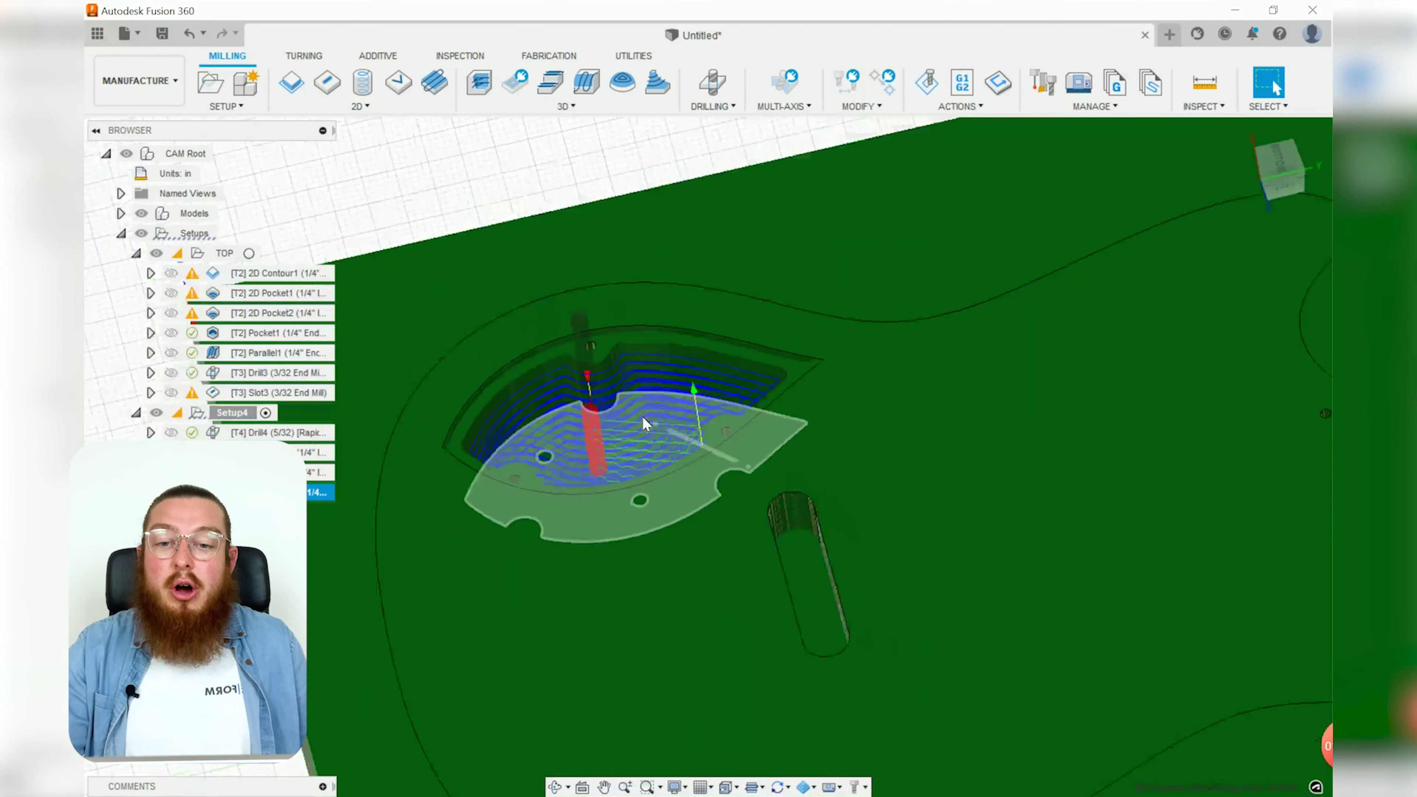
Examine the cavity pocket toolpath up close and against the whole stock, clear the selection, and review the back of the body.
shift+middle_drag(661, 408, 659, 447)
shift+middle_drag(634, 462, 620, 427)
scroll(619, 427, up, 4)
scroll(575, 479, down, 5)
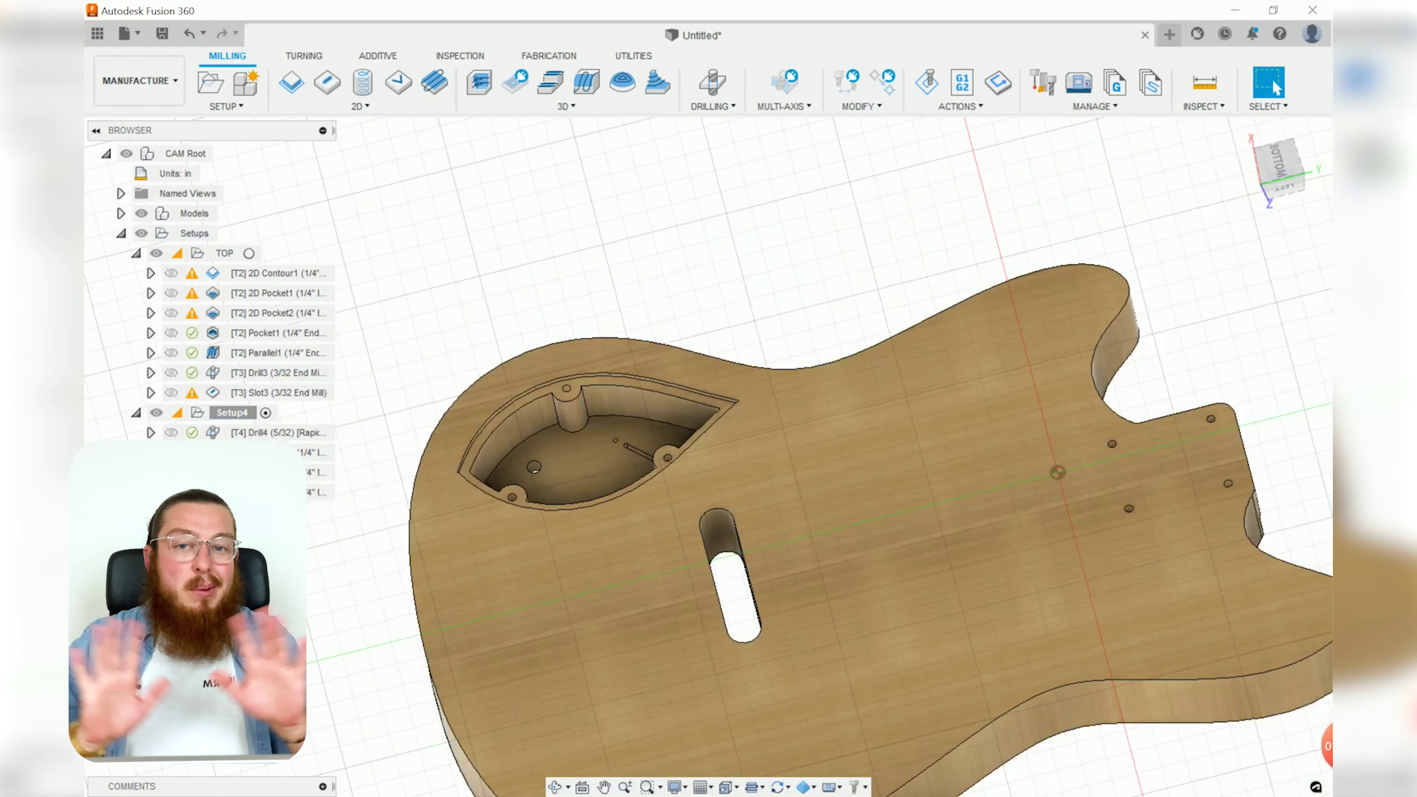
shift+middle_drag(591, 502, 533, 512)
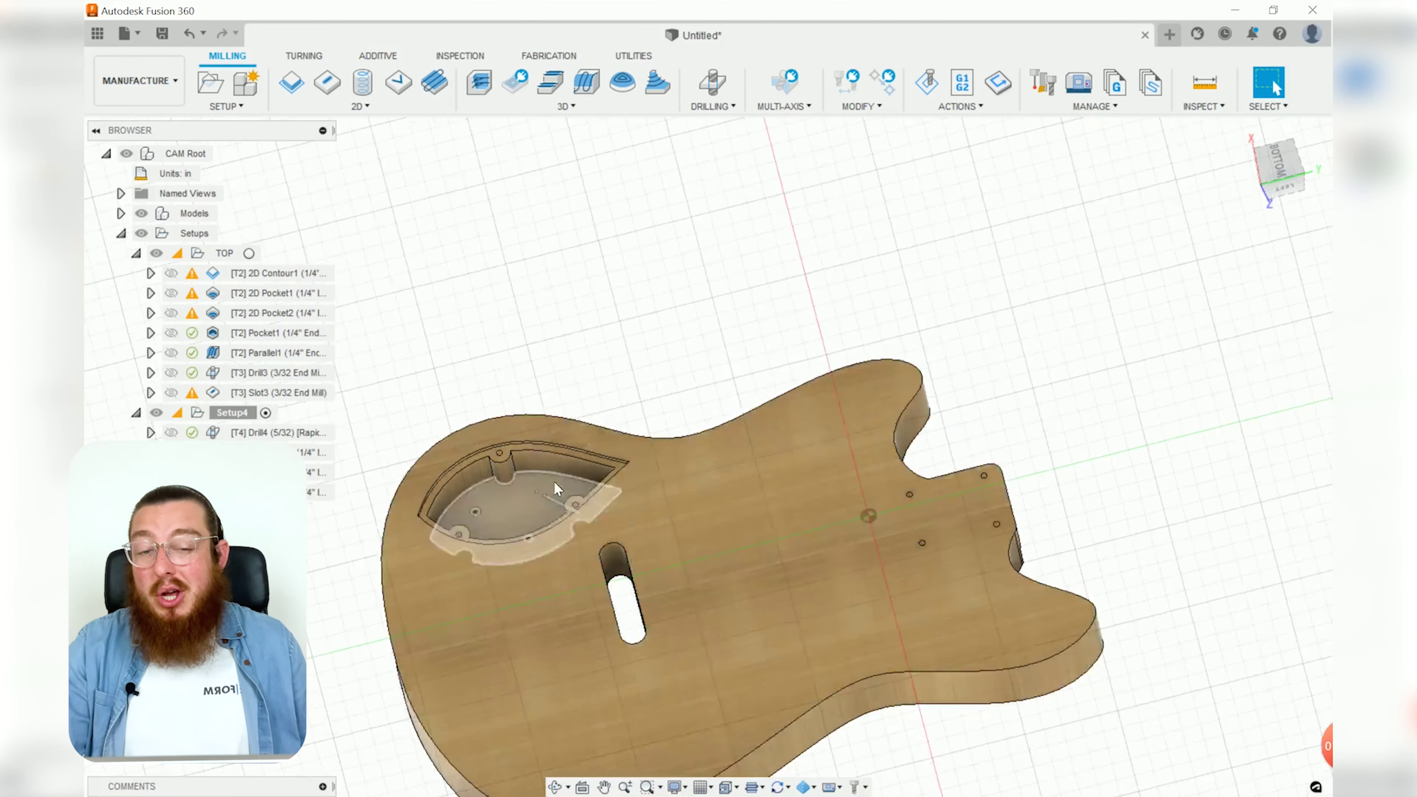
scroll(601, 405, down, 2)
middle_drag(600, 405, 672, 274)
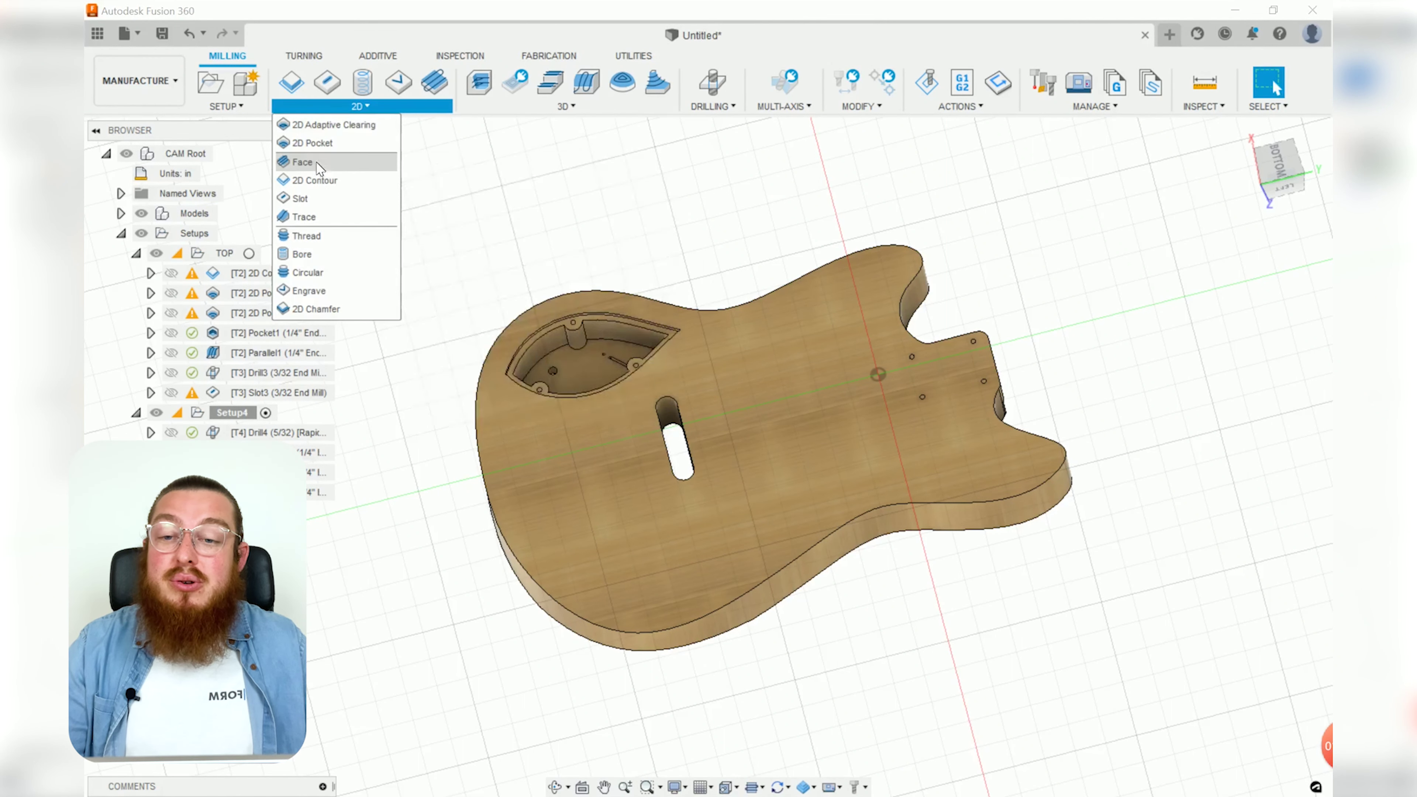
Create a 2D Contour operation and select the outer perimeter edge of the body's back face as the contour.
click(315, 180)
shift+middle_drag(829, 625, 753, 444)
scroll(786, 559, up, 3)
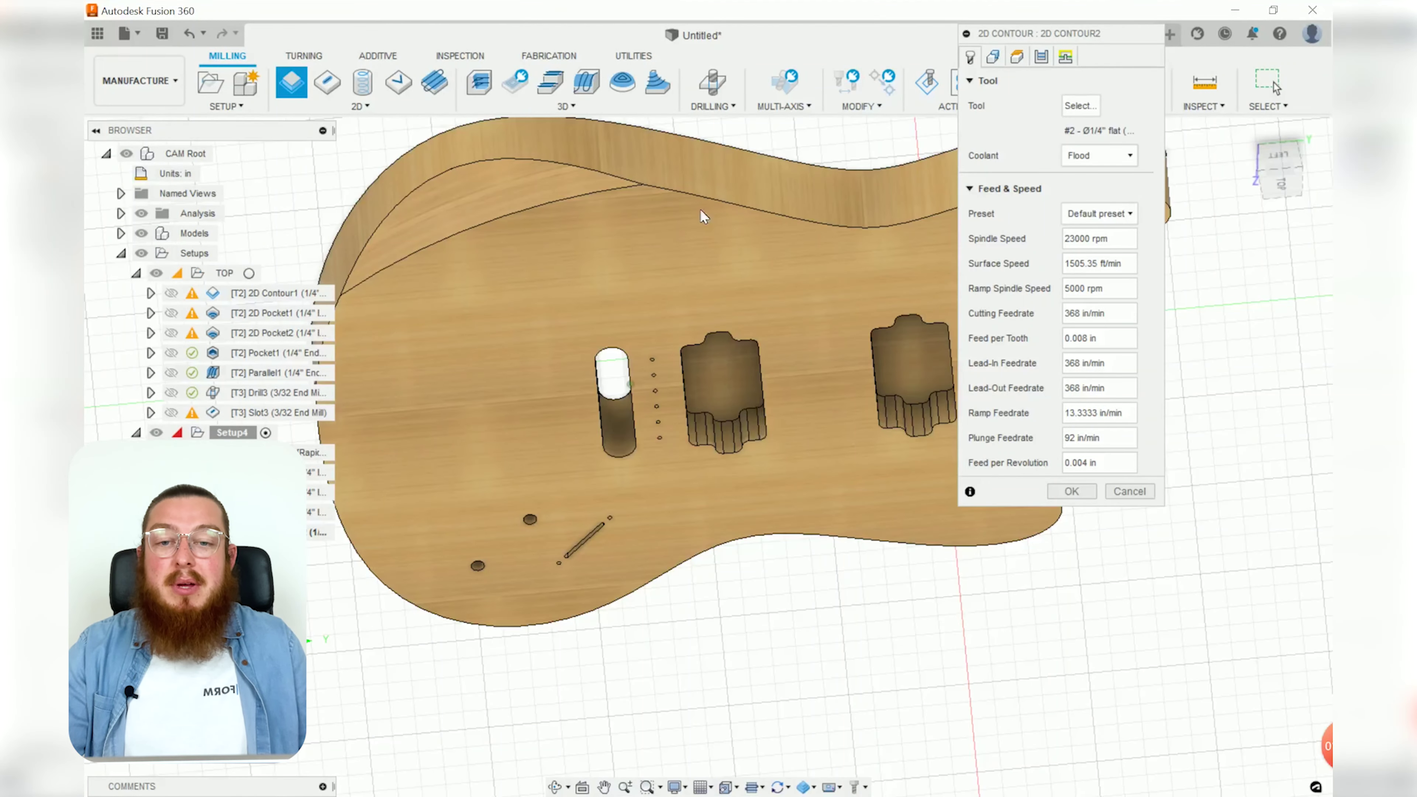
shift+middle_drag(698, 194, 691, 308)
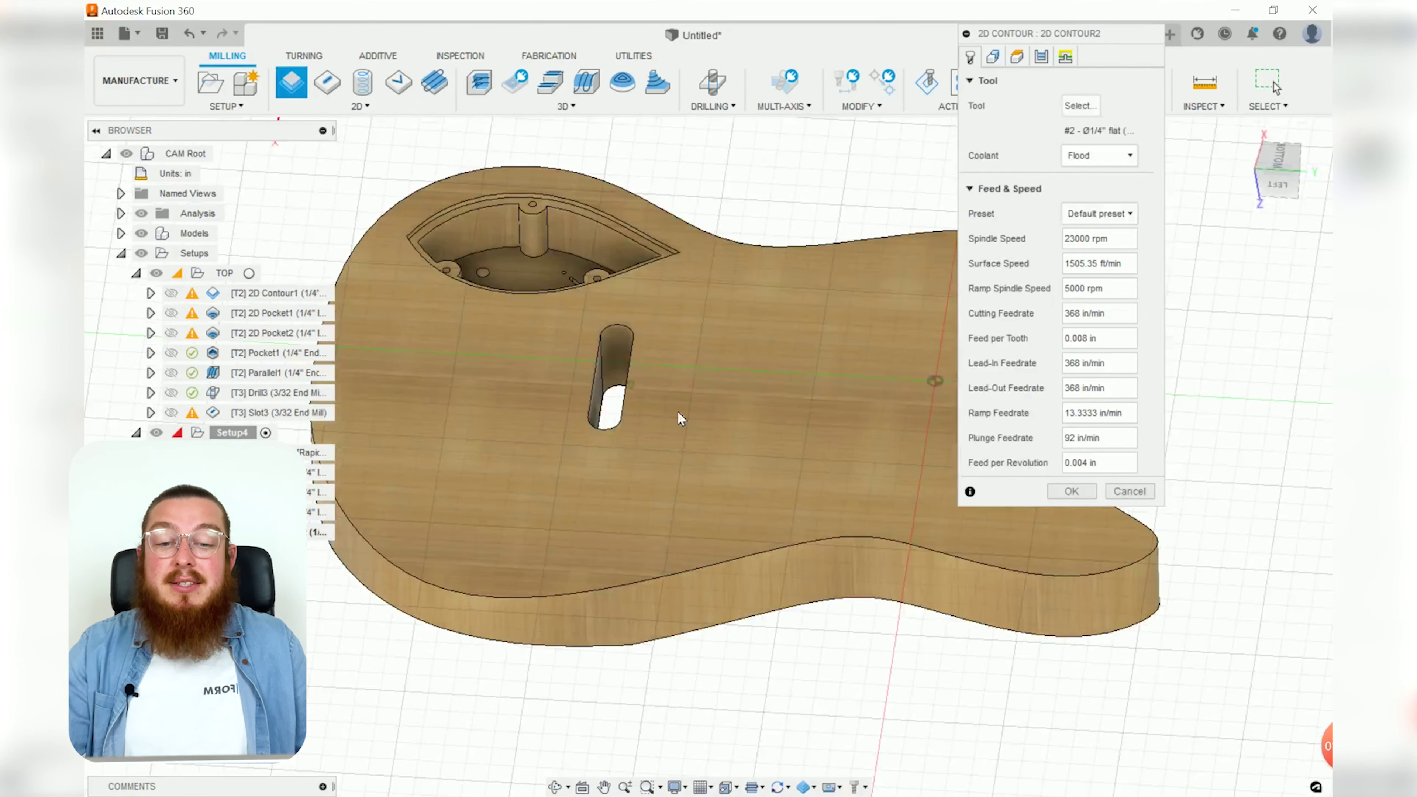
click(741, 556)
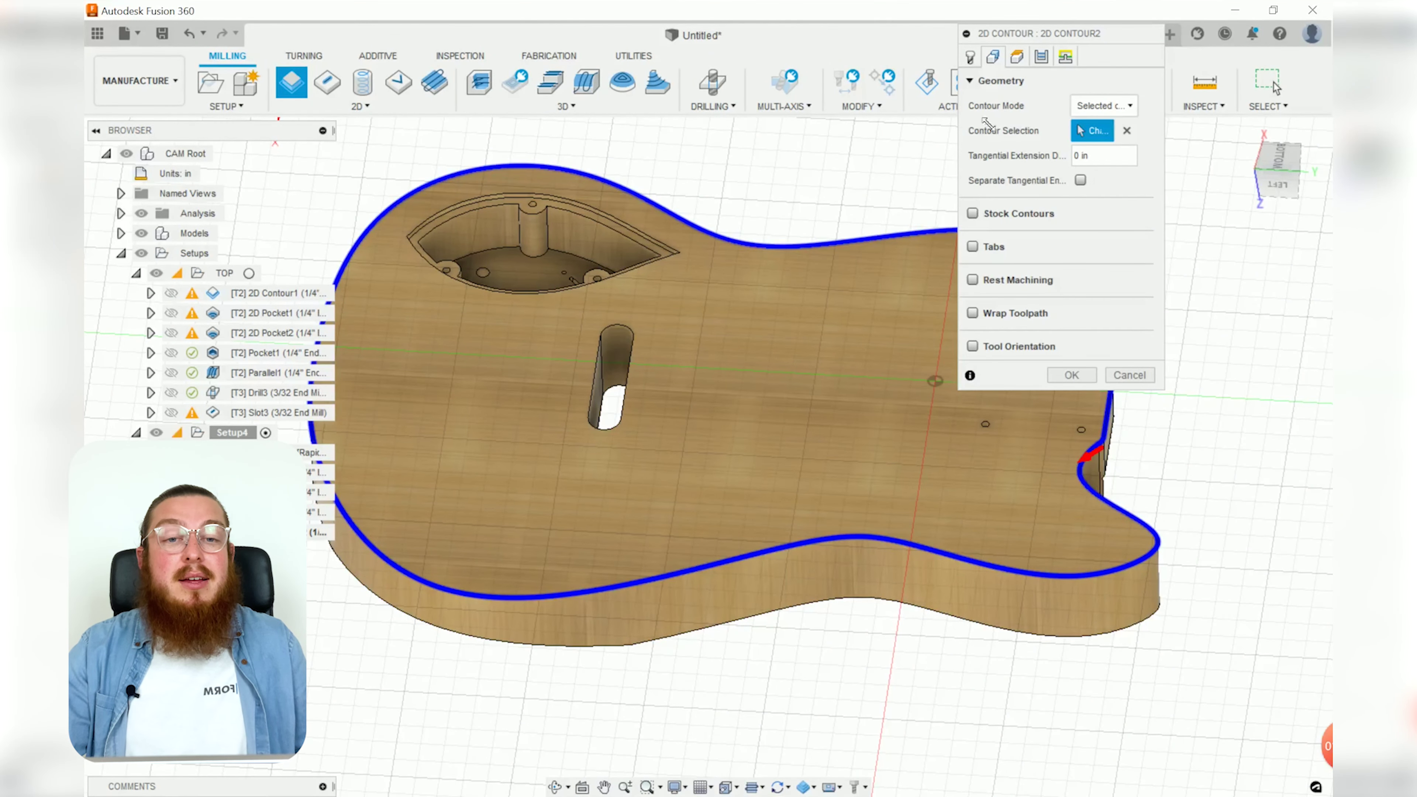
Set the contour's bottom height from Model bottom with an offset of 45/25.4/2, checking the height planes from the side.
click(971, 57)
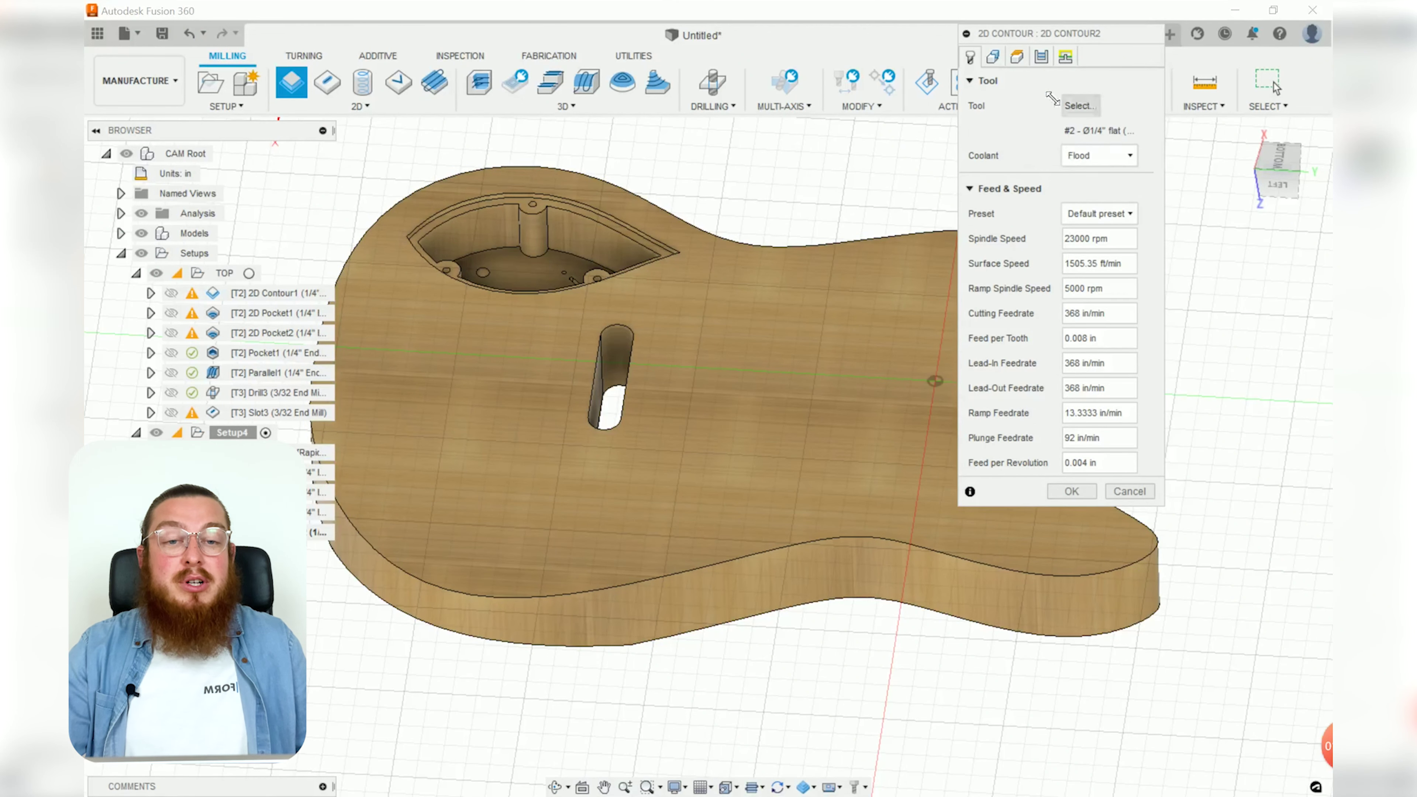
click(995, 58)
click(1019, 58)
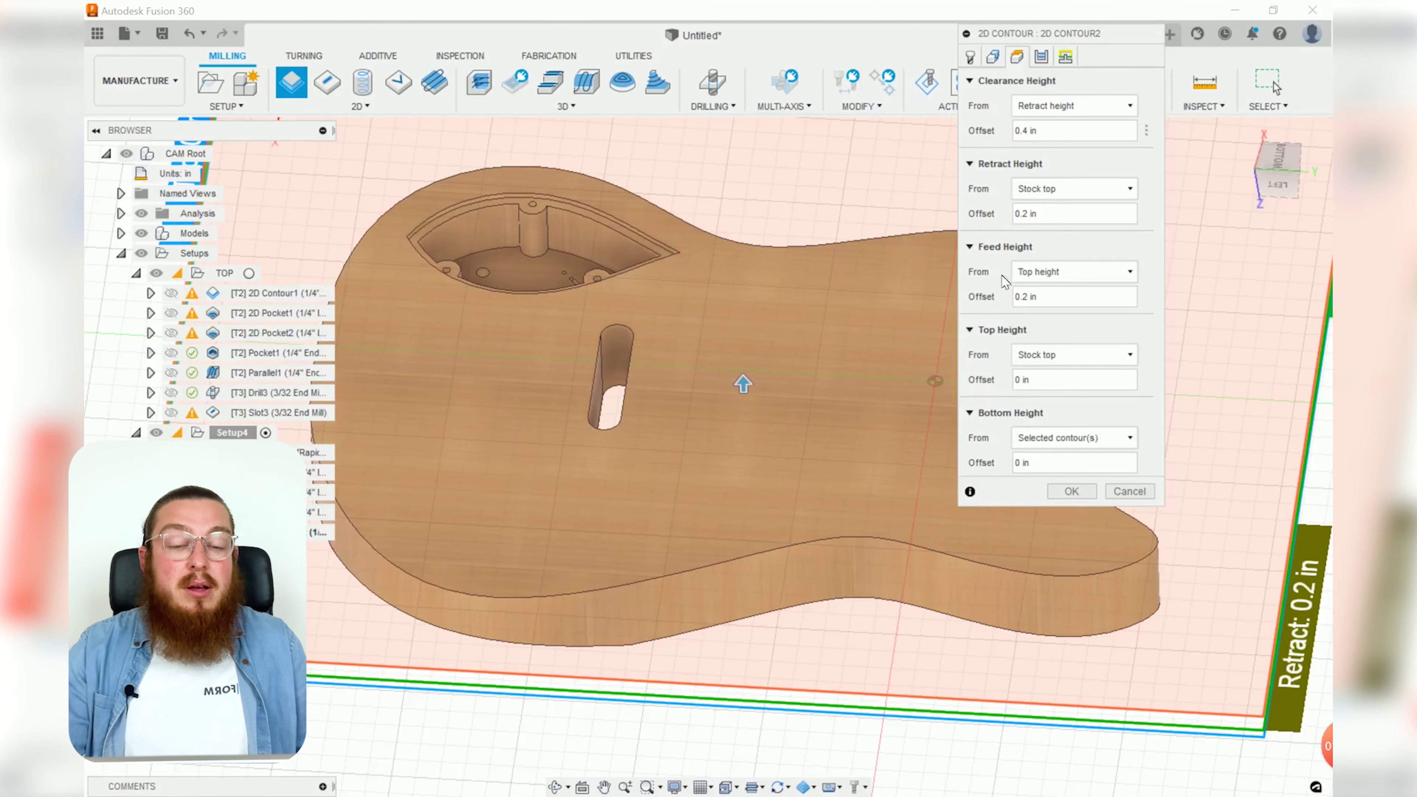
click(1280, 191)
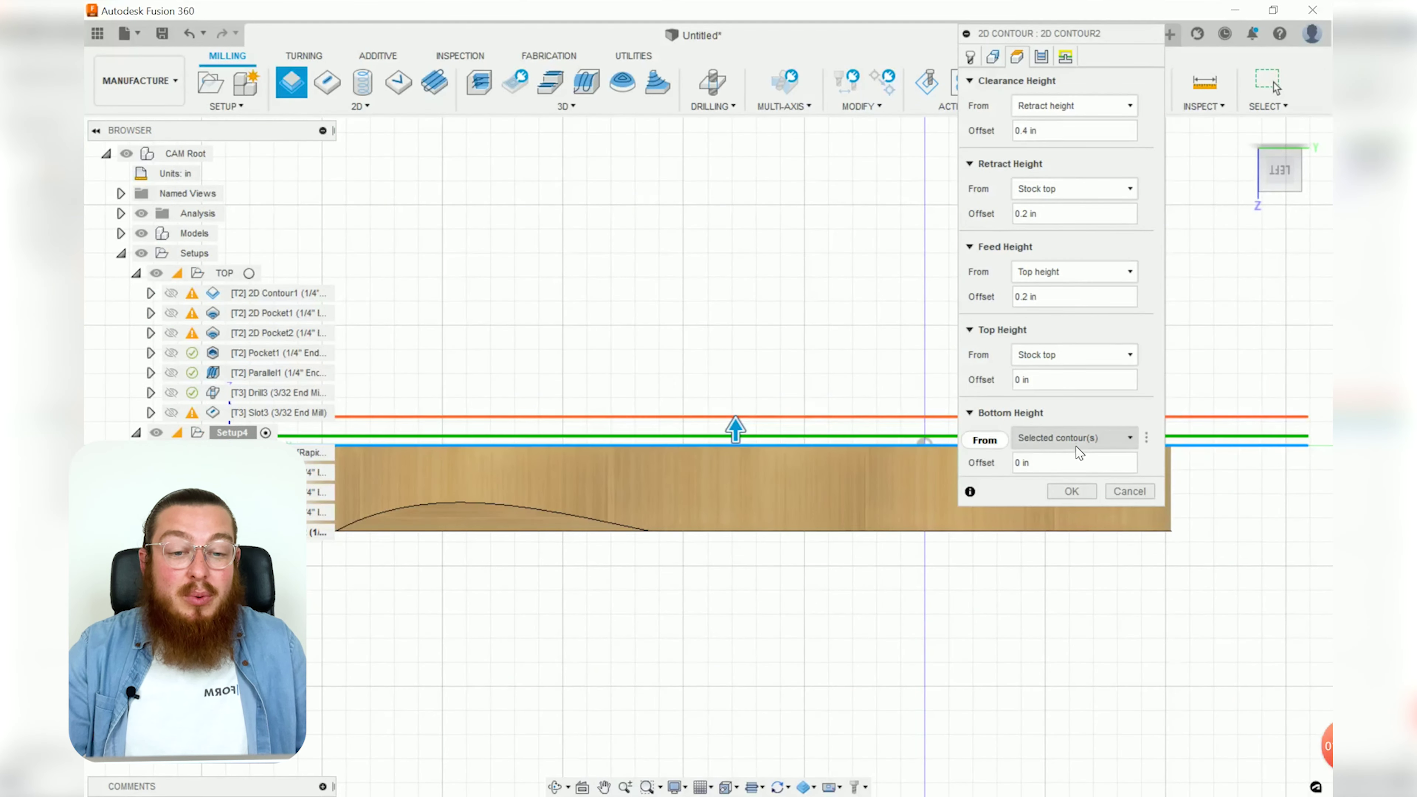
click(1078, 439)
click(1059, 557)
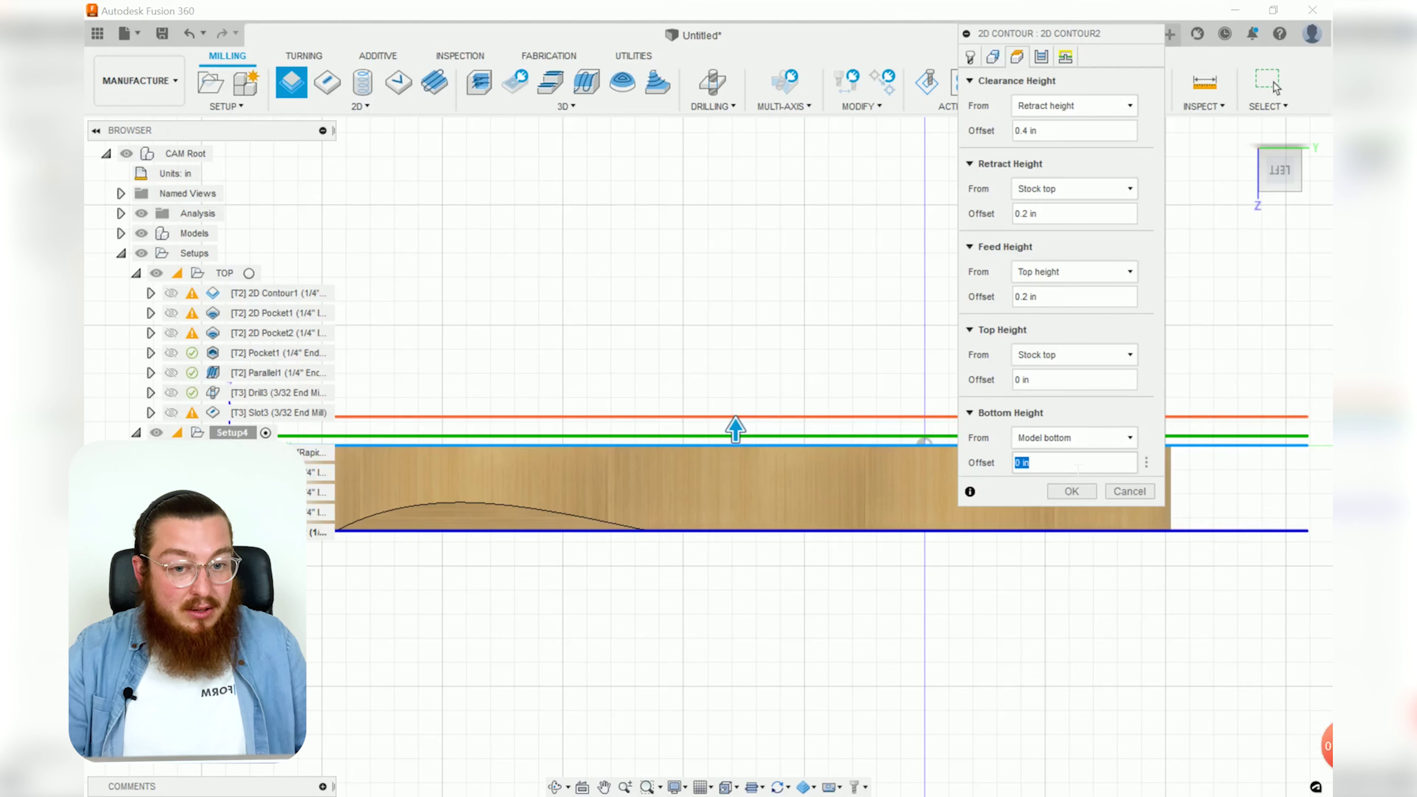
text(45/25.4/2)
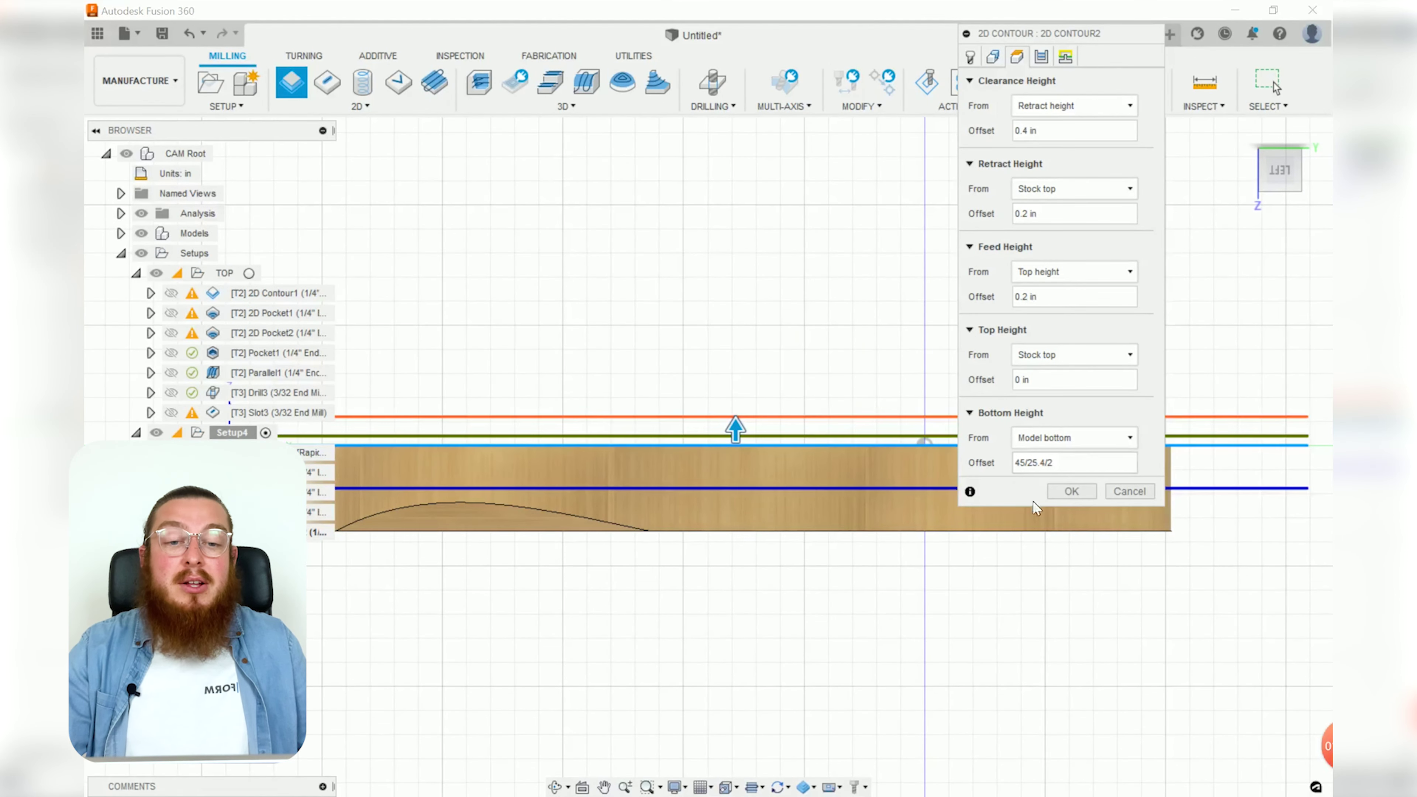
Enable Multiple Depths with 0.25 in maximum roughing stepdown and a 2 deg Ramp for the back contour, and confirm it, ignoring the safe distance warning.
click(1042, 57)
click(972, 496)
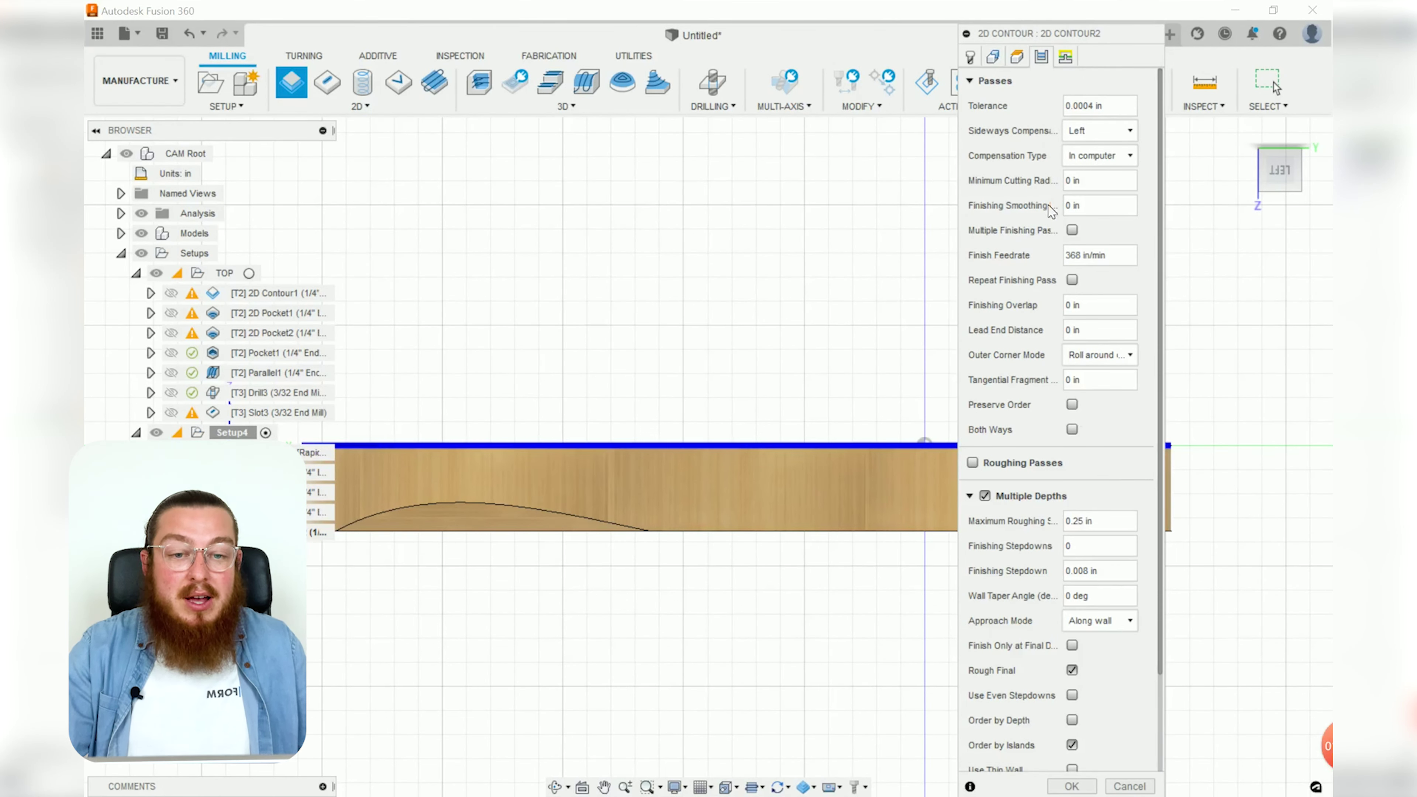
click(1065, 57)
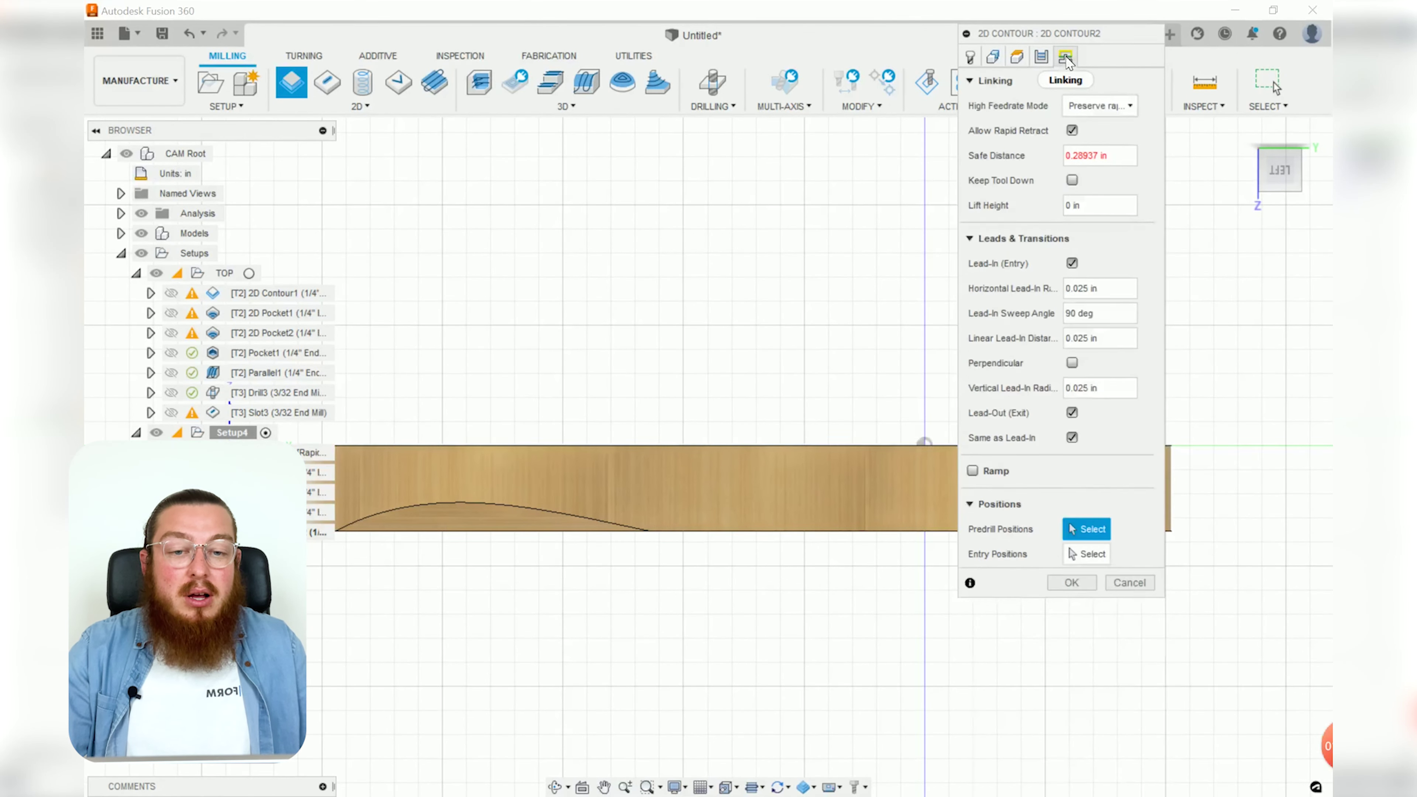
click(973, 471)
click(991, 56)
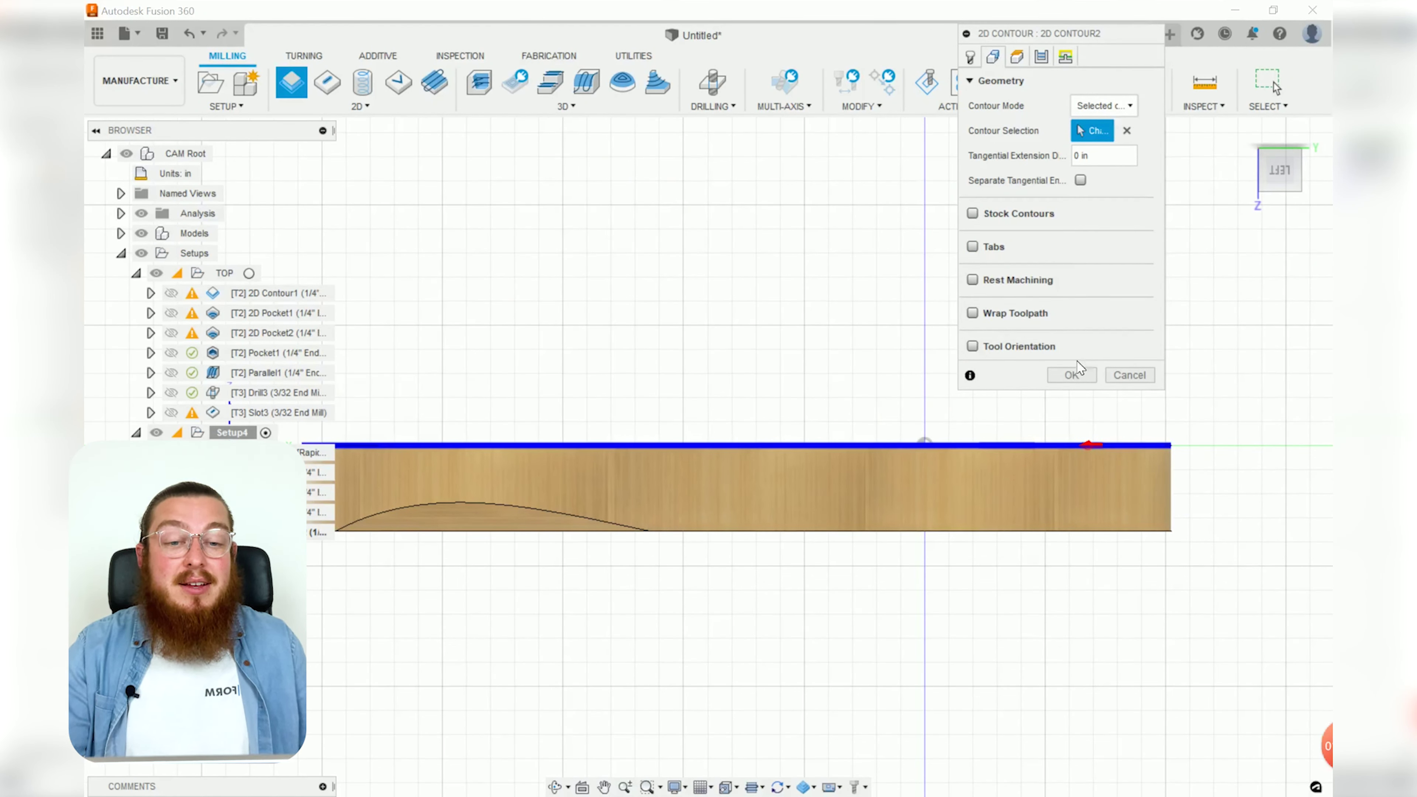
click(1072, 374)
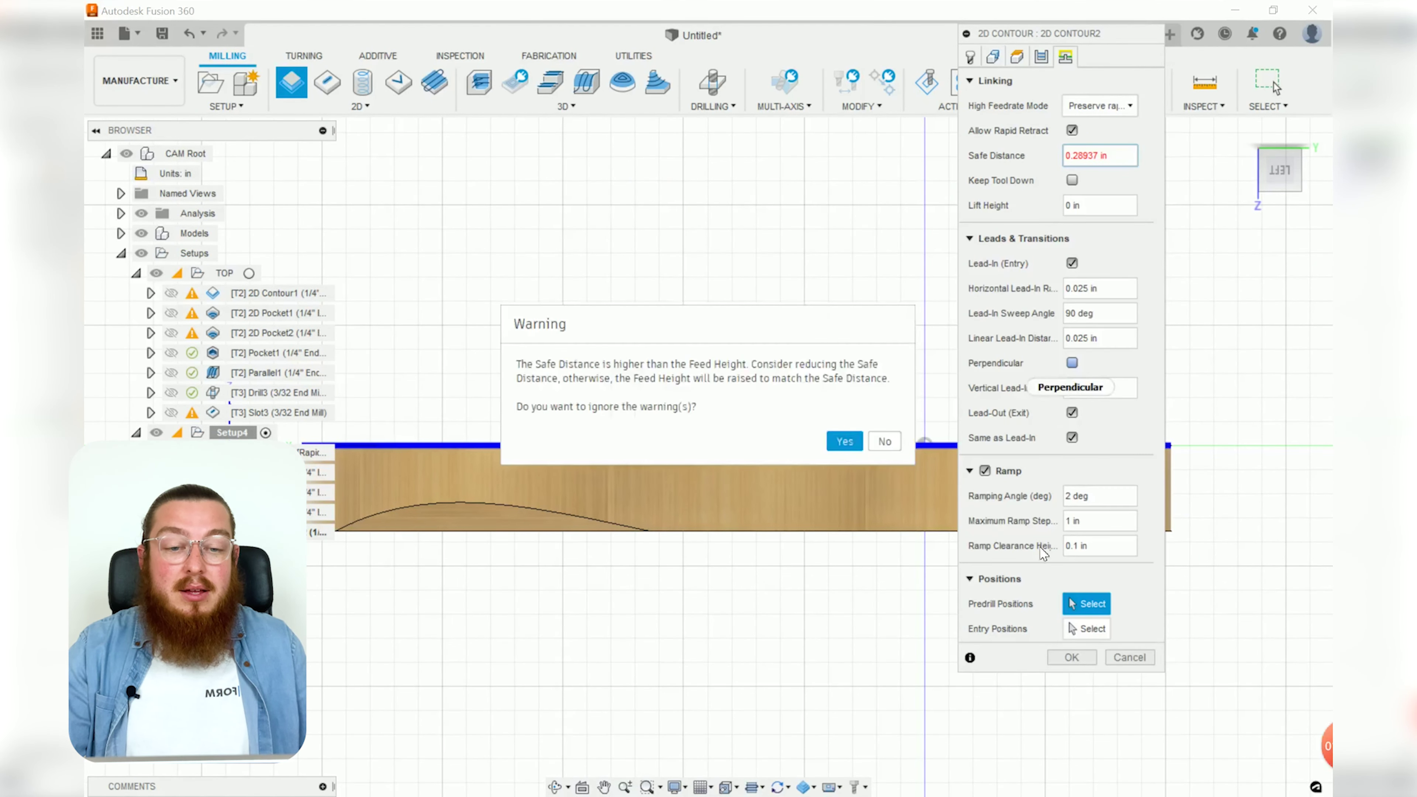
click(847, 441)
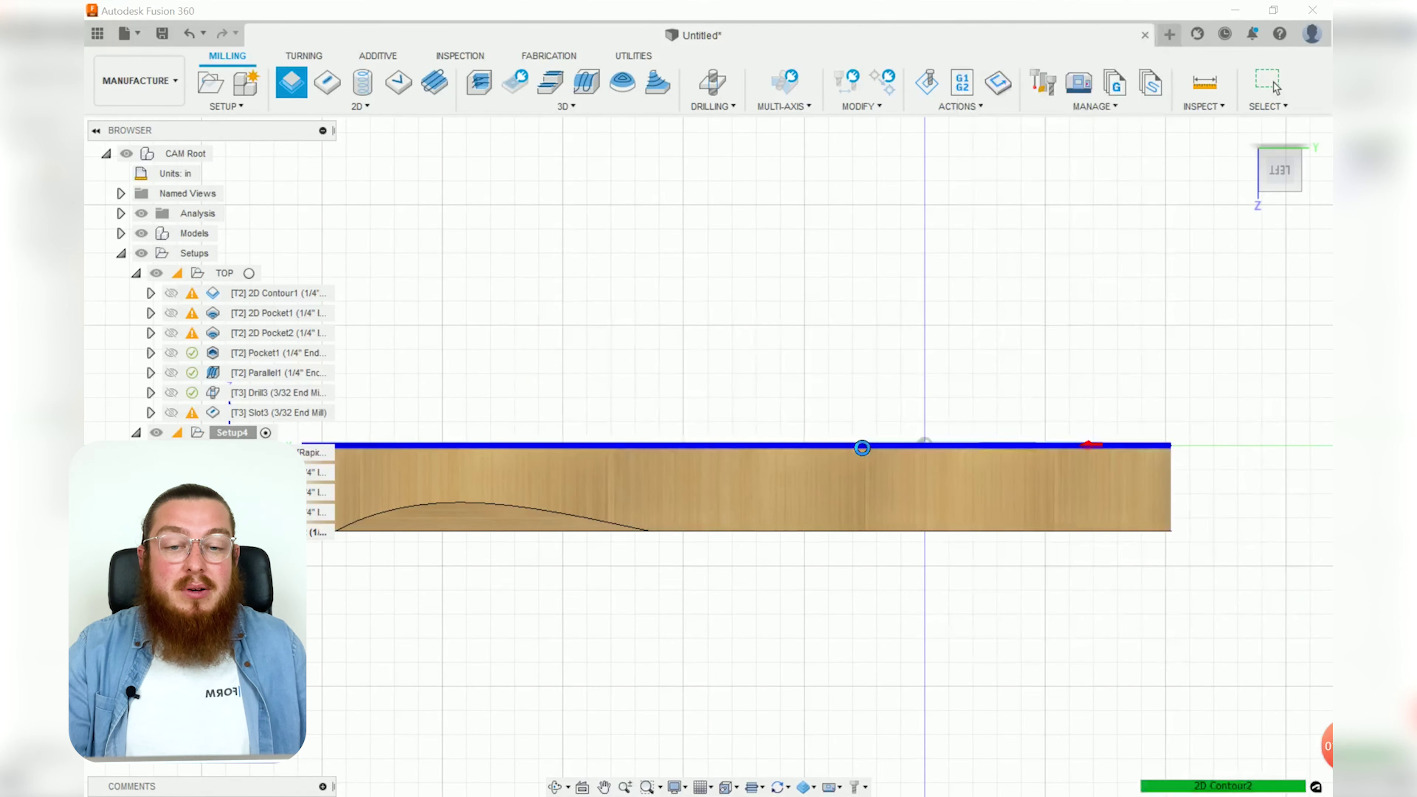
shift+middle_drag(713, 228, 705, 319)
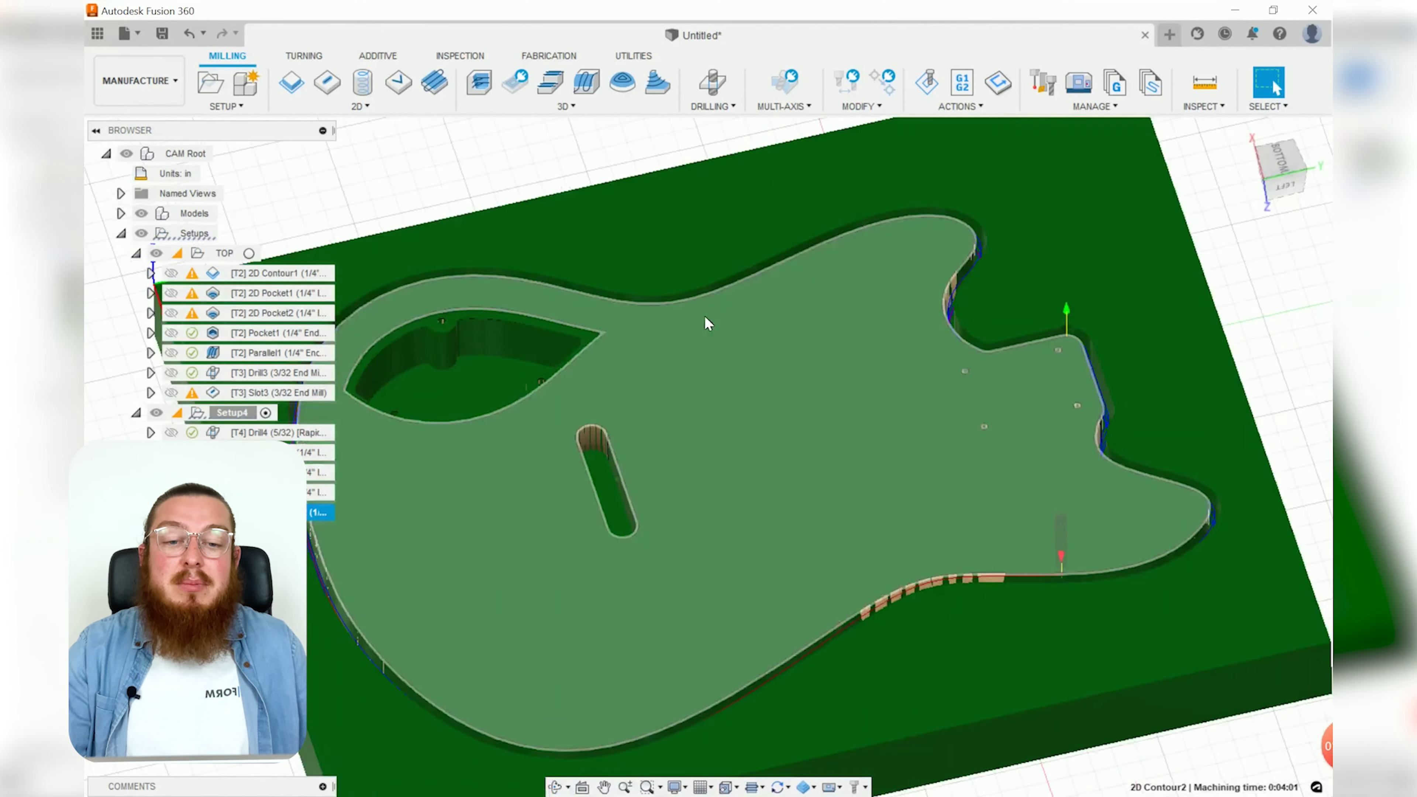
scroll(816, 375, down, 3)
click(1136, 400)
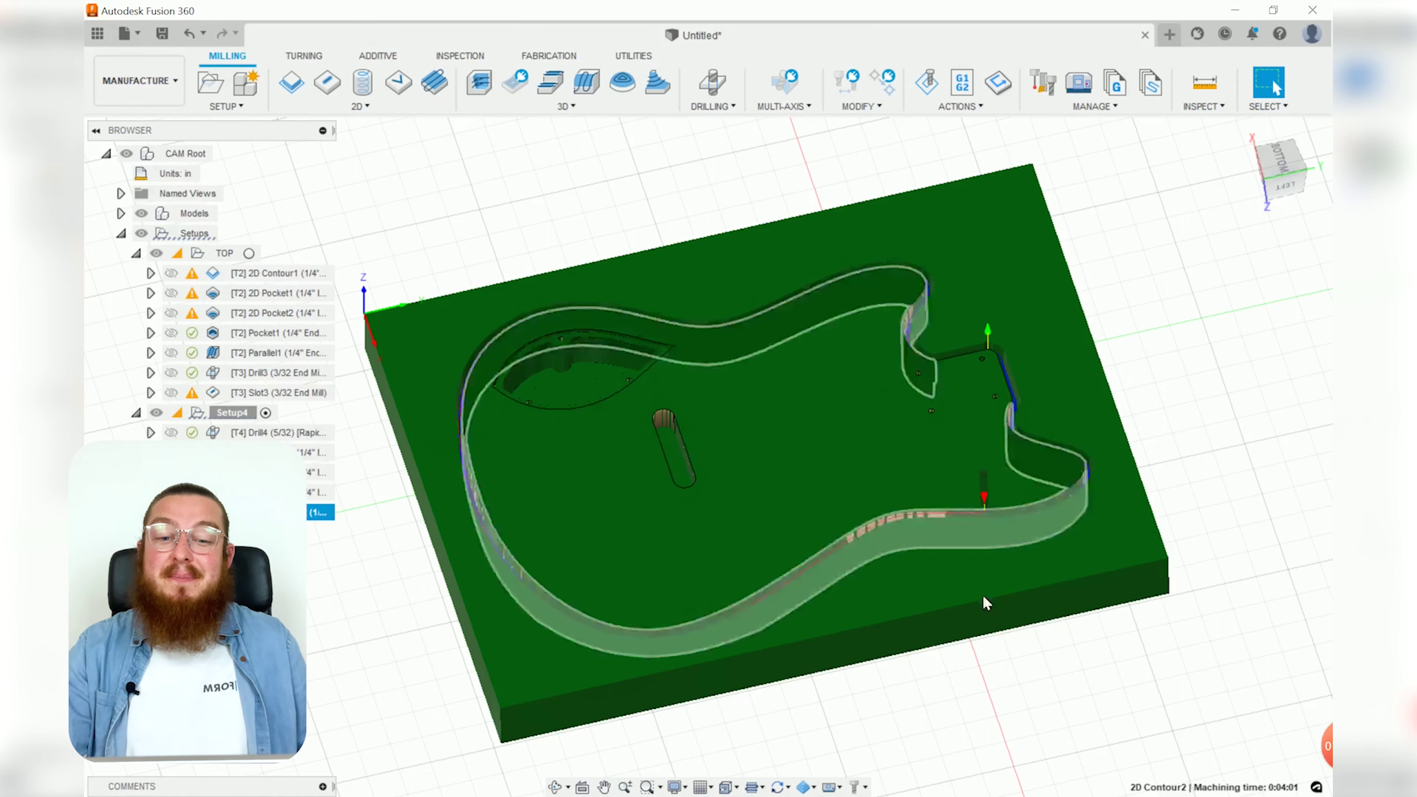
Simulate the toolpaths of the TOP setup with non-transparent stock and watch the outer contour cut around the body.
shift+middle_drag(772, 337, 563, 348)
click(250, 254)
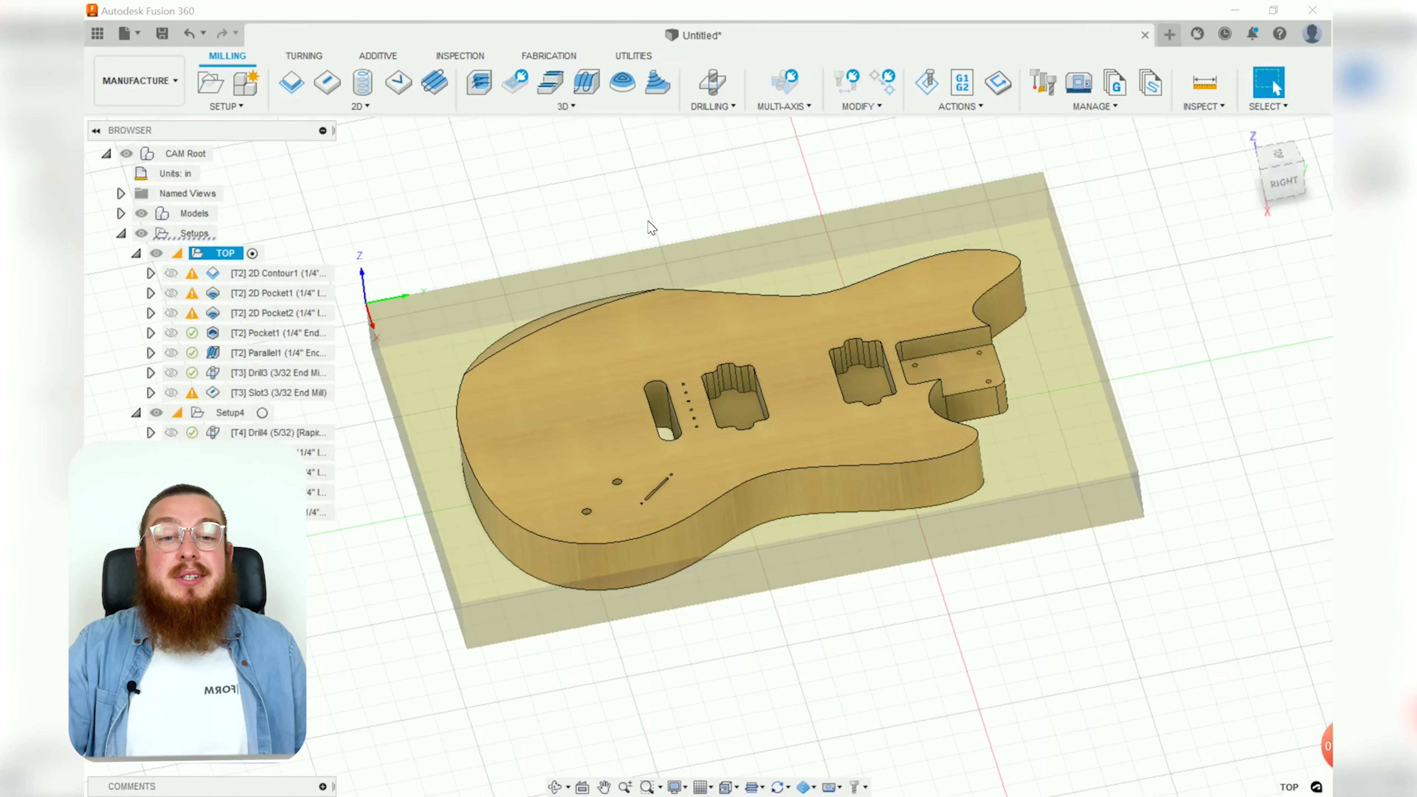
click(926, 81)
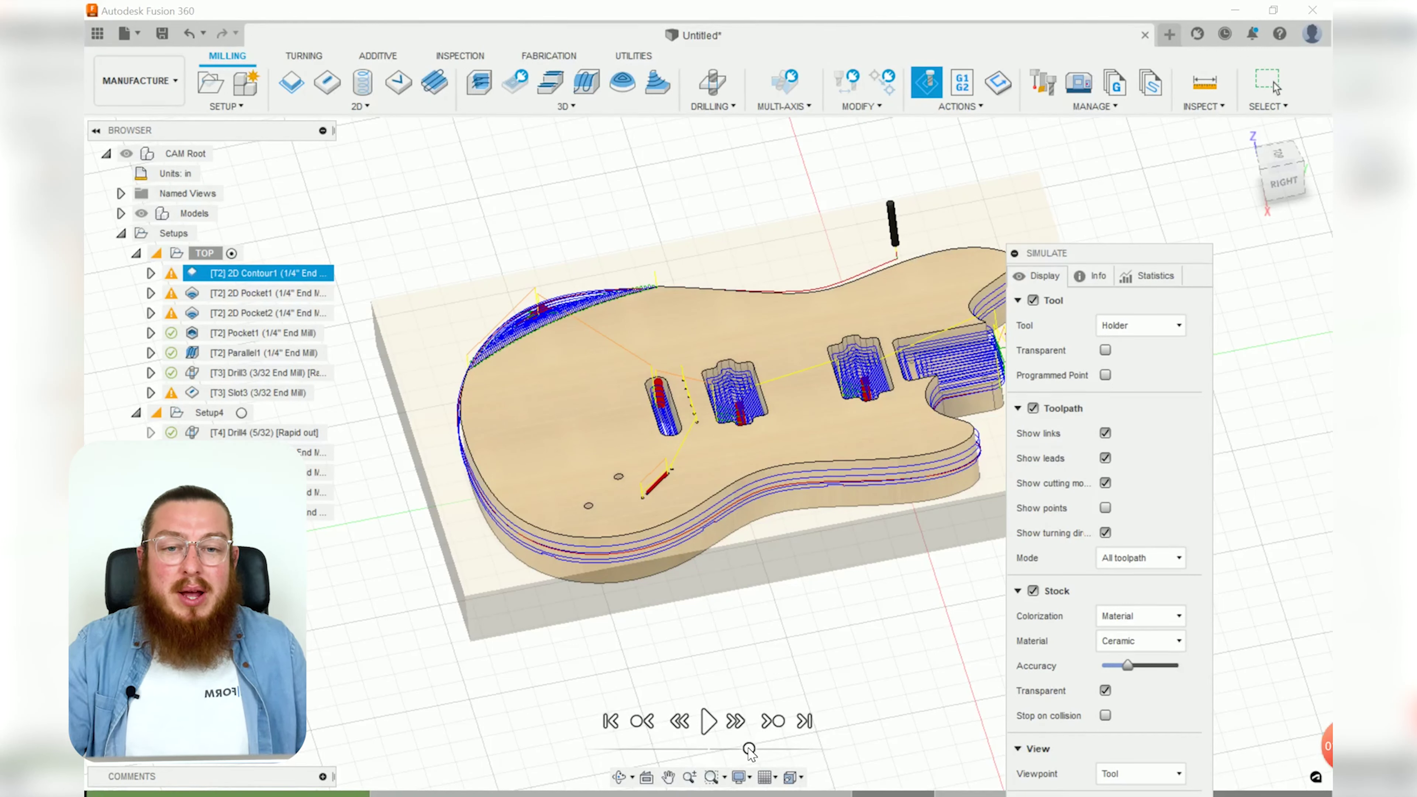
click(708, 721)
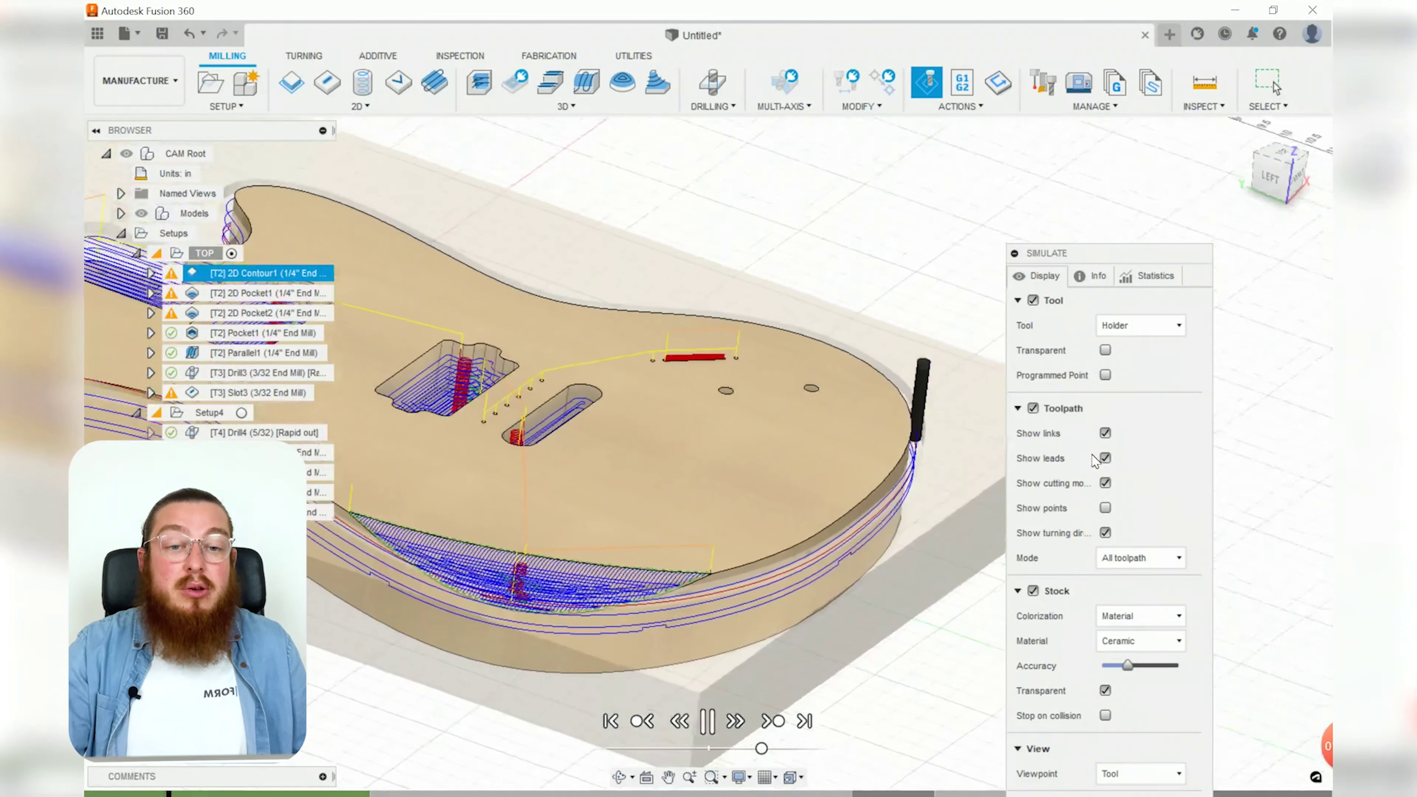
drag(1081, 262, 1136, 114)
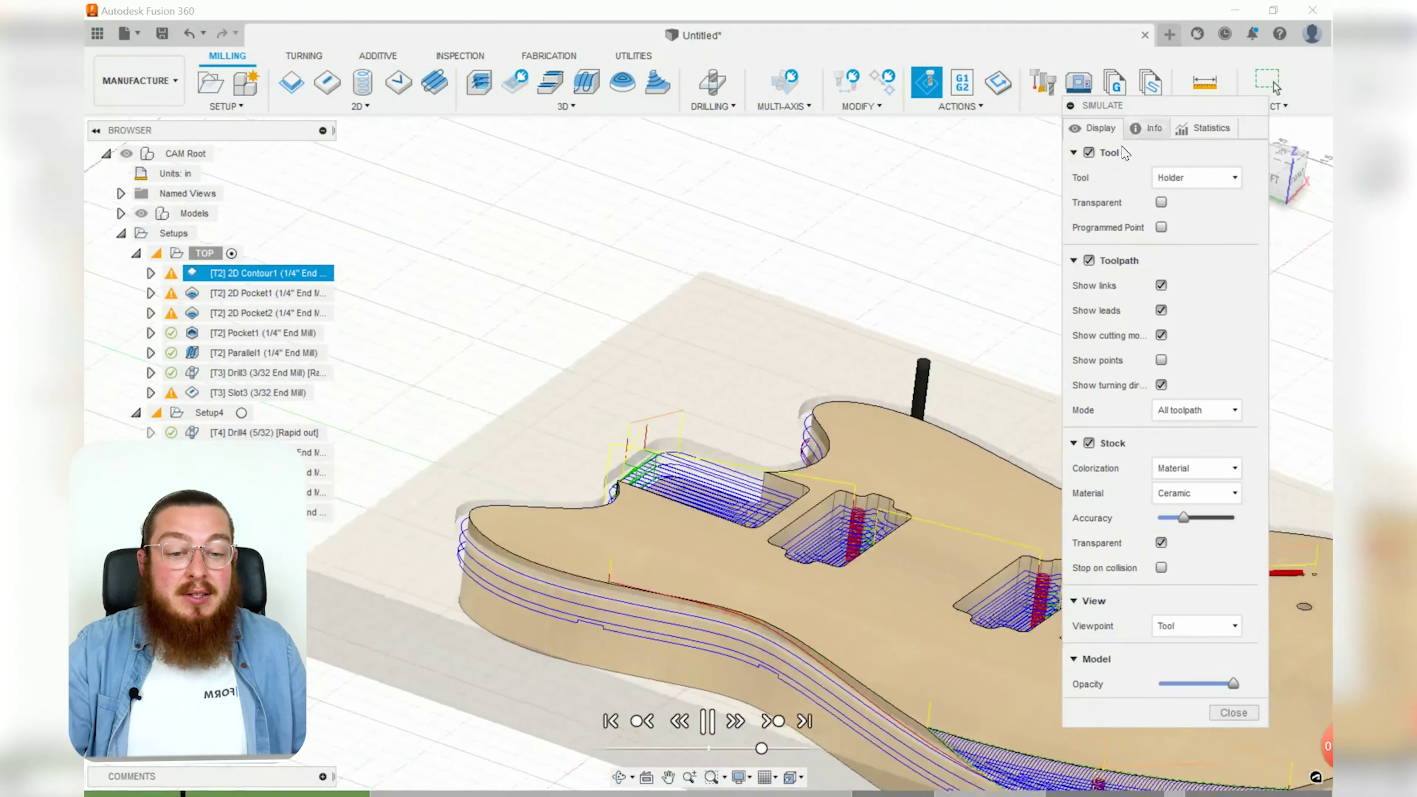
click(1161, 543)
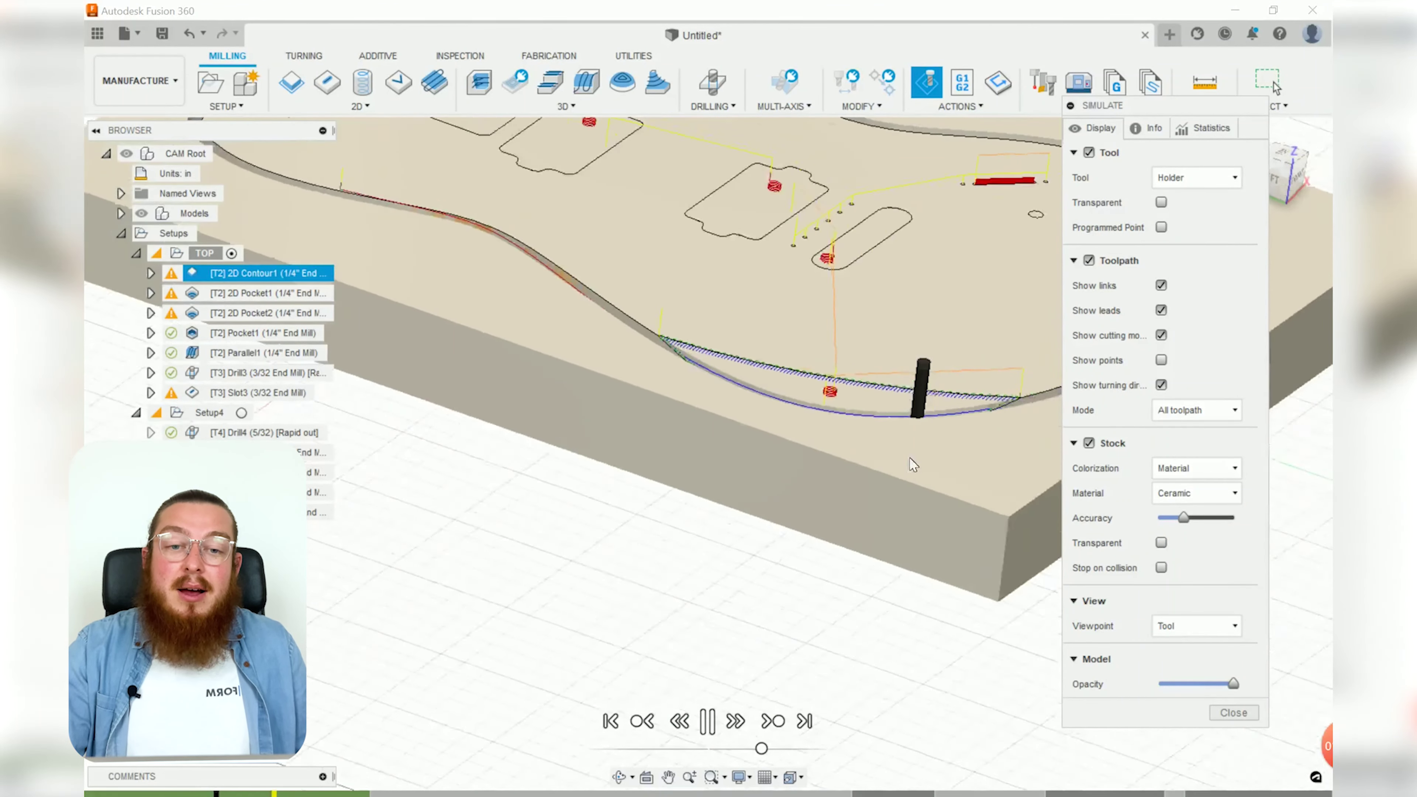
shift+middle_drag(913, 438, 902, 472)
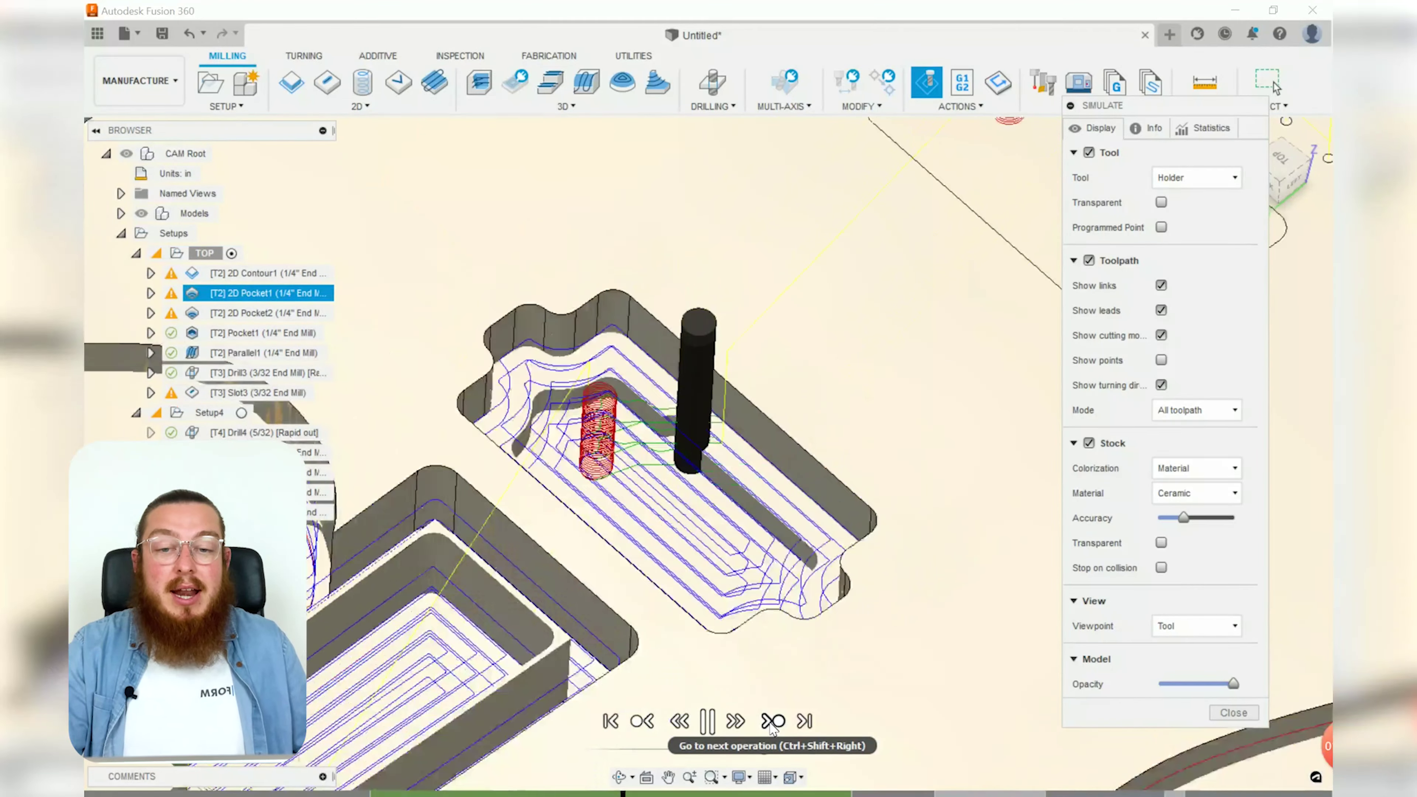
Skip through the pocket, parallel, drill and slot operations of the TOP simulation, switch its viewpoint to Model, and close the simulation.
click(772, 722)
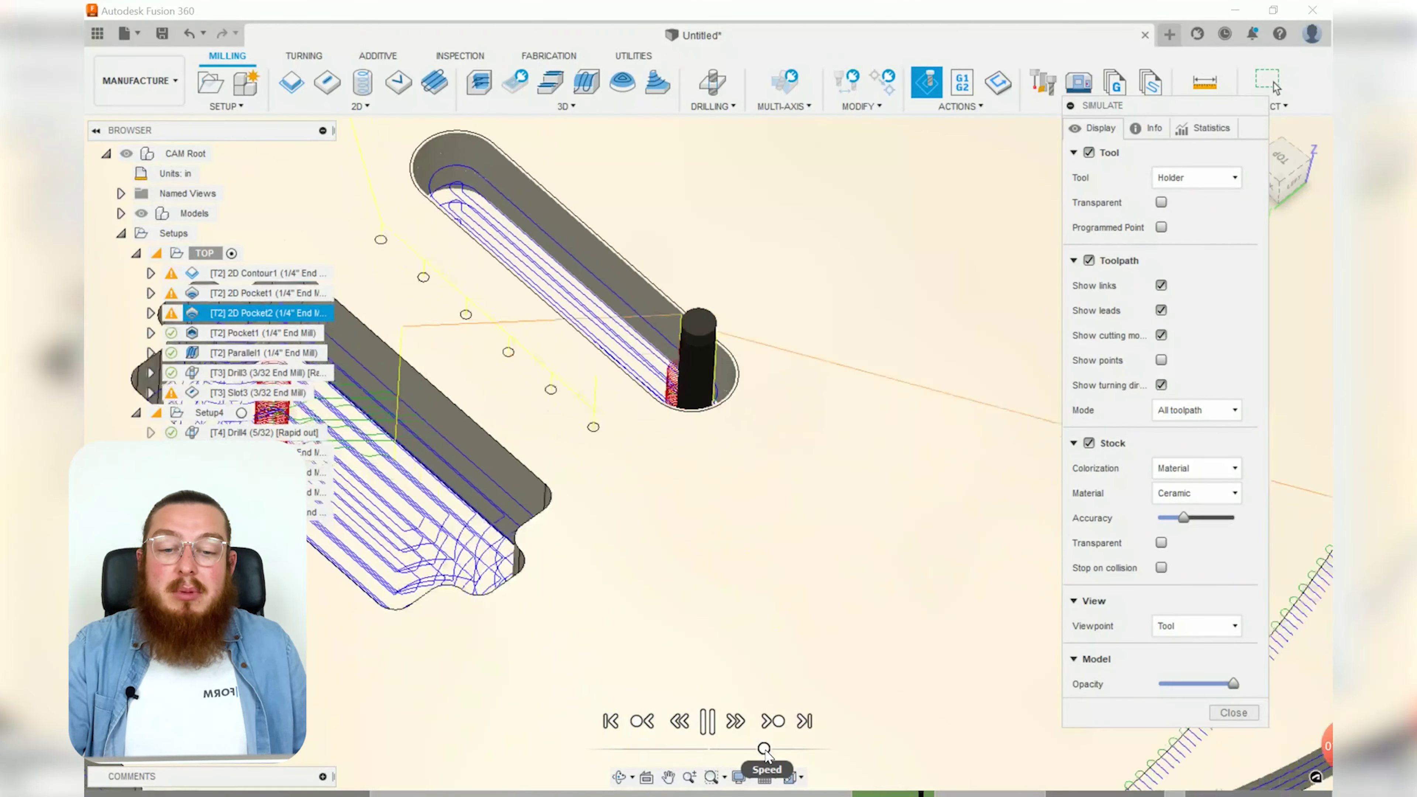
click(774, 724)
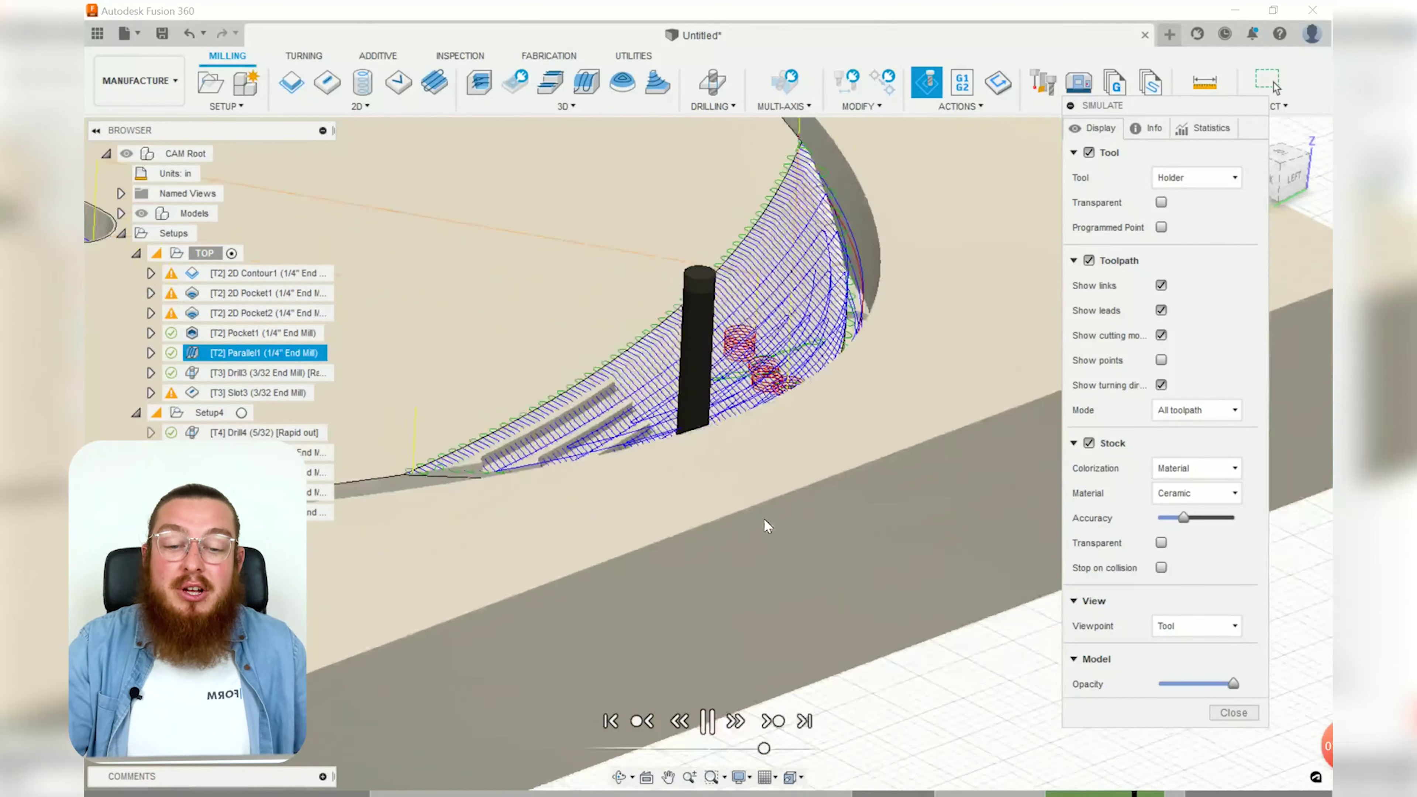
click(775, 721)
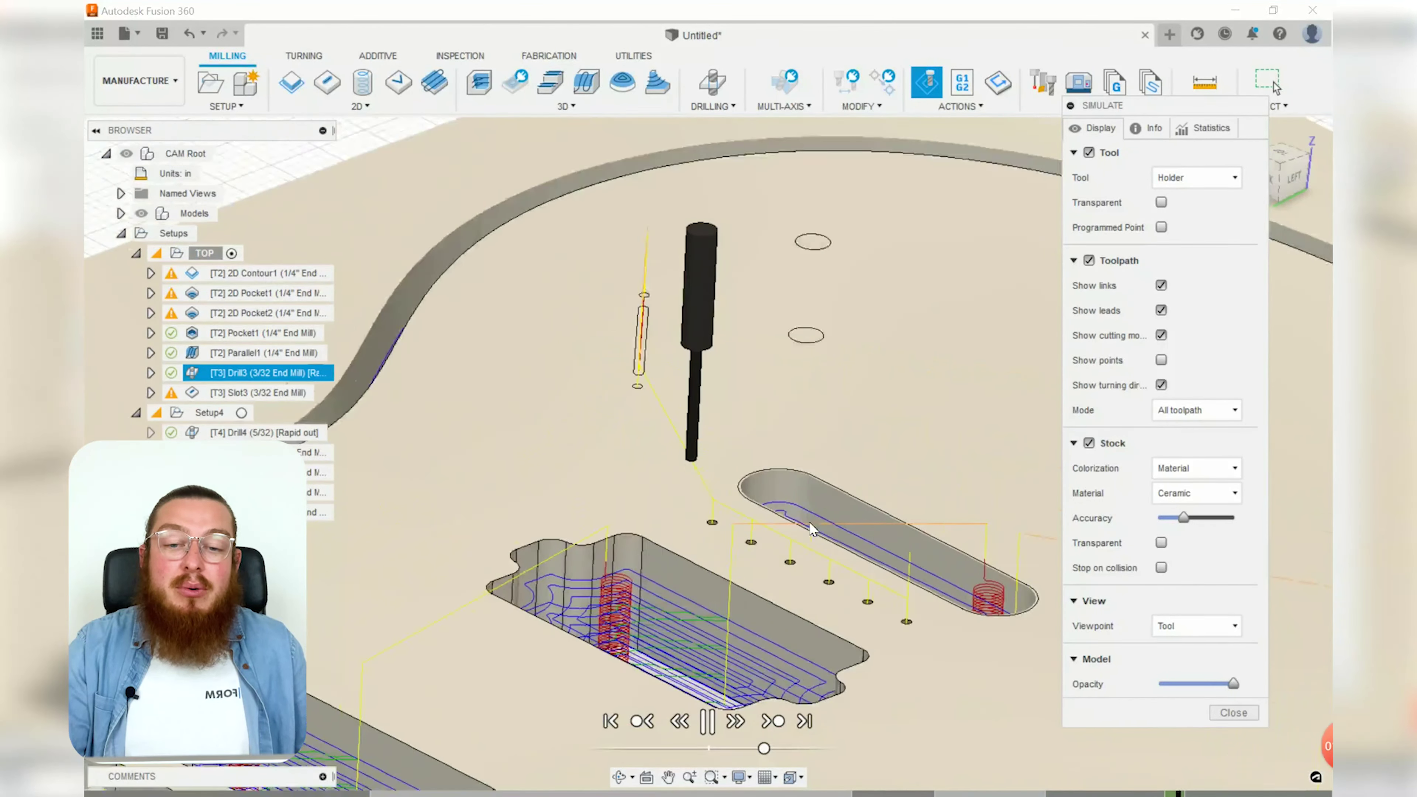
click(1191, 626)
click(1179, 649)
shift+middle_drag(822, 520, 685, 558)
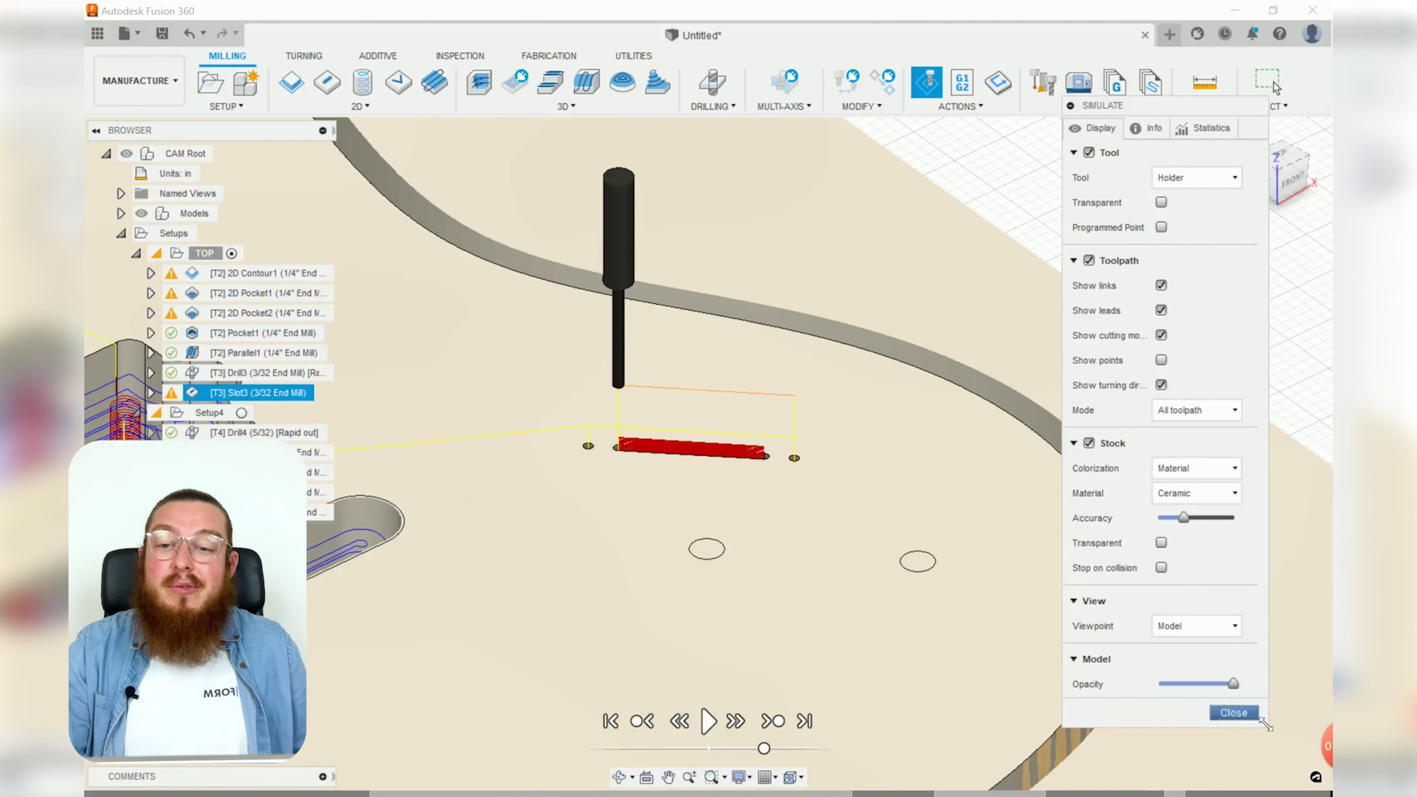
click(1233, 713)
Simulate Setup4 on the back of the body and examine the drilling and the long slot pocket being cut.
click(263, 414)
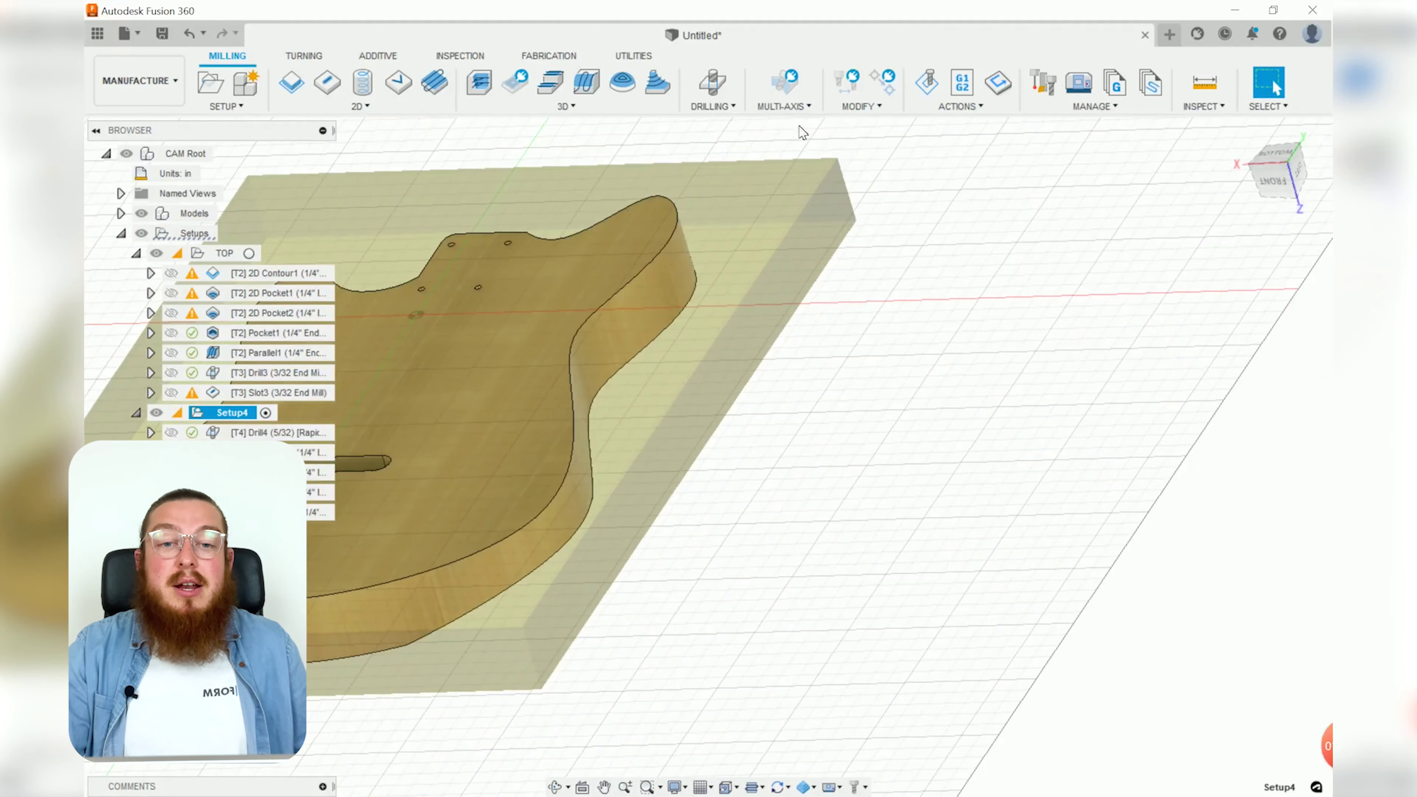
click(926, 83)
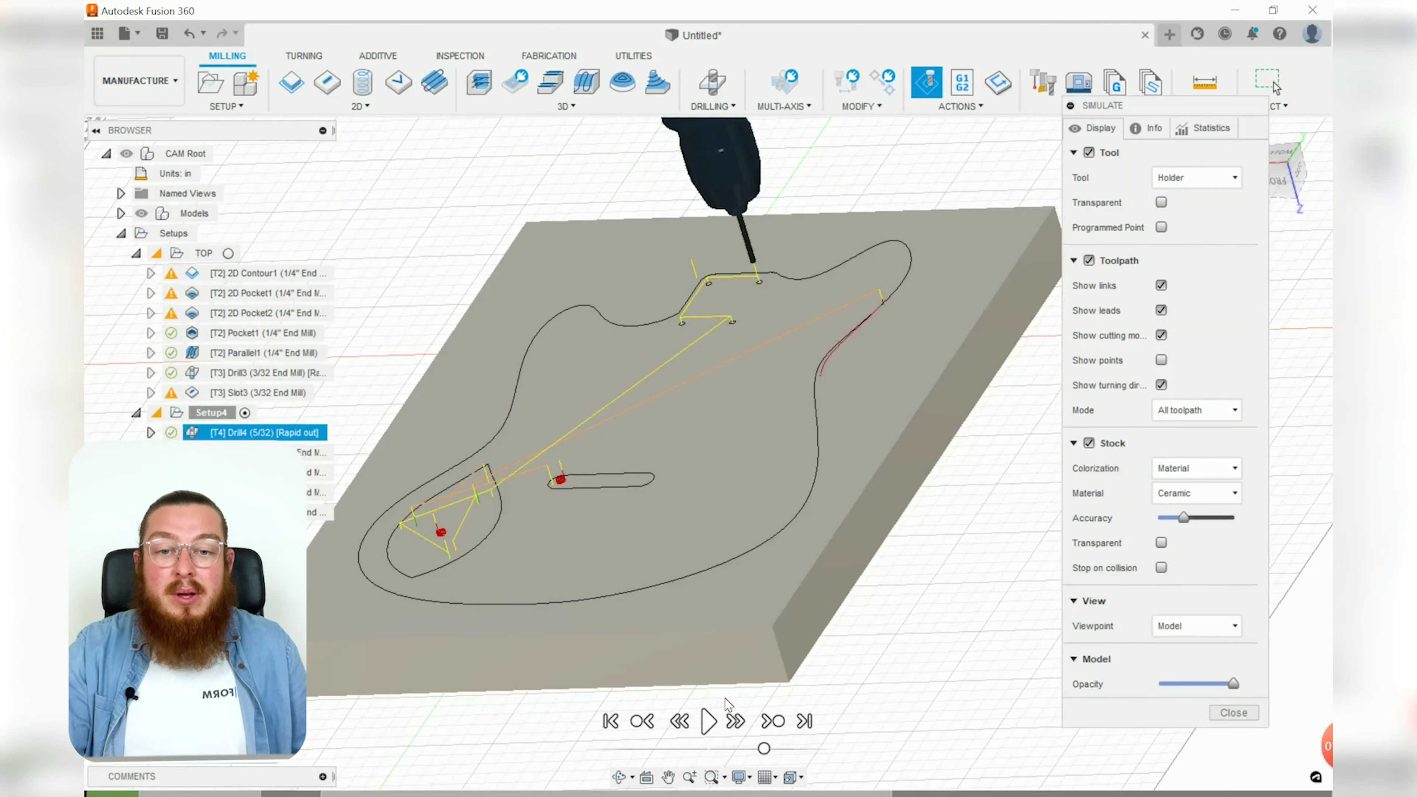
click(707, 720)
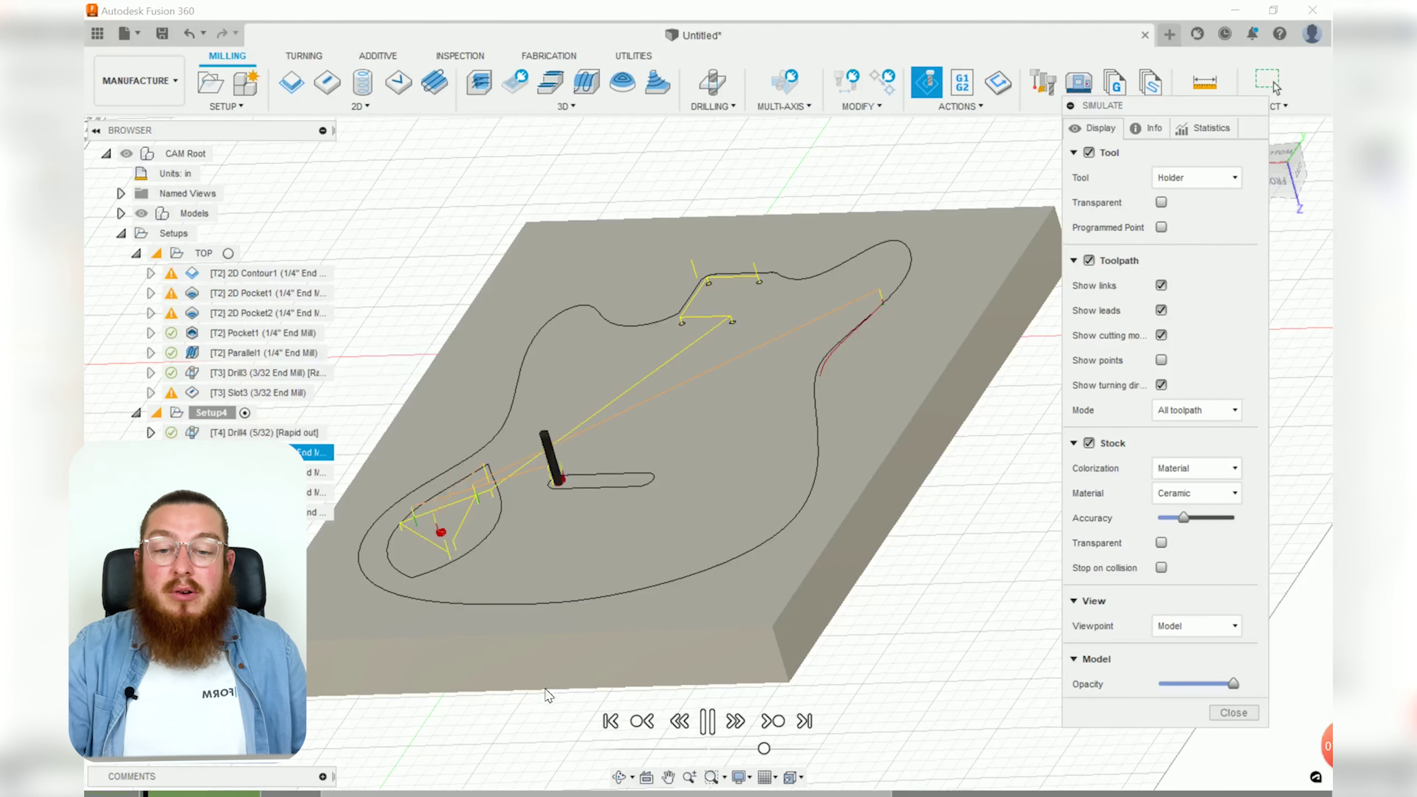
scroll(552, 483, up, 5)
shift+middle_drag(645, 573, 622, 489)
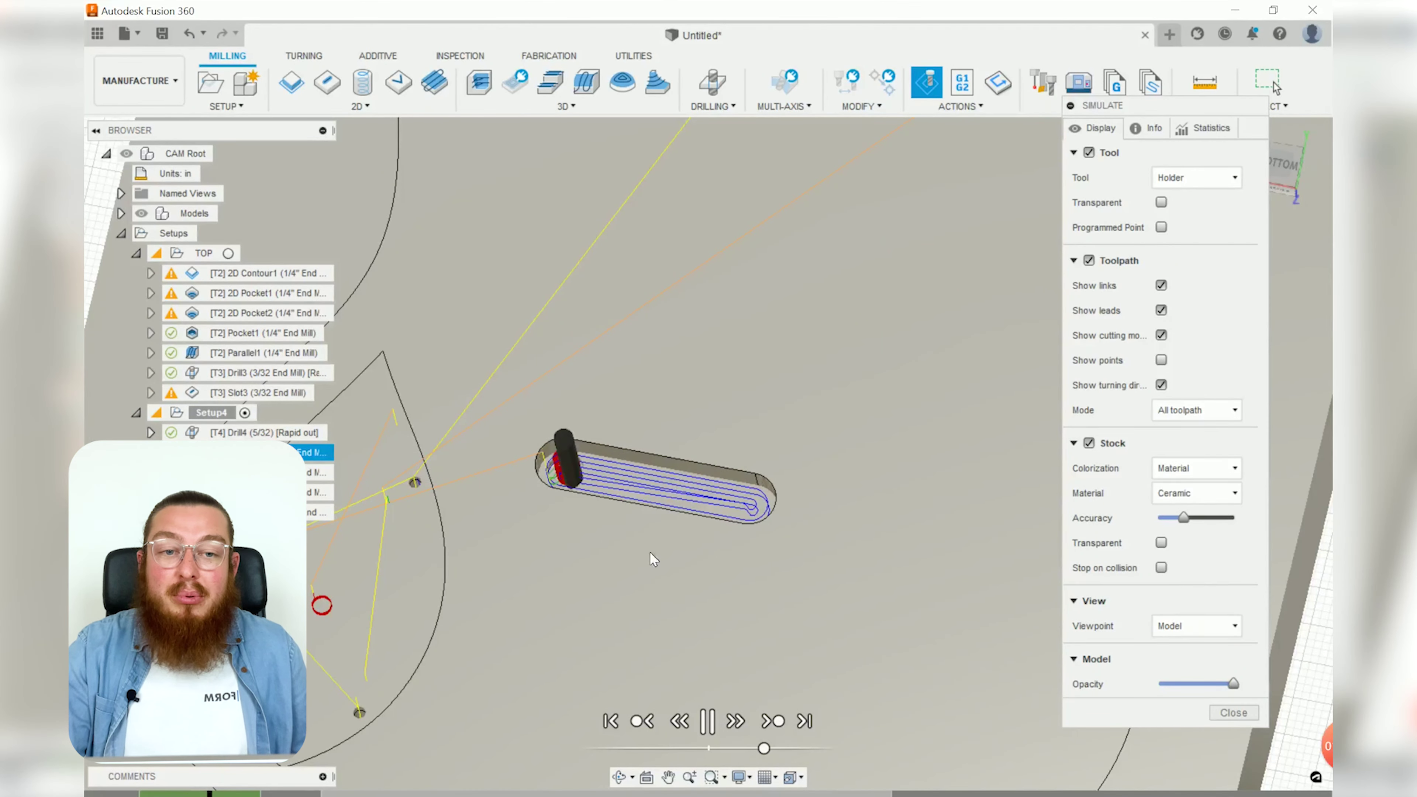
scroll(565, 573, down, 4)
middle_drag(627, 557, 772, 509)
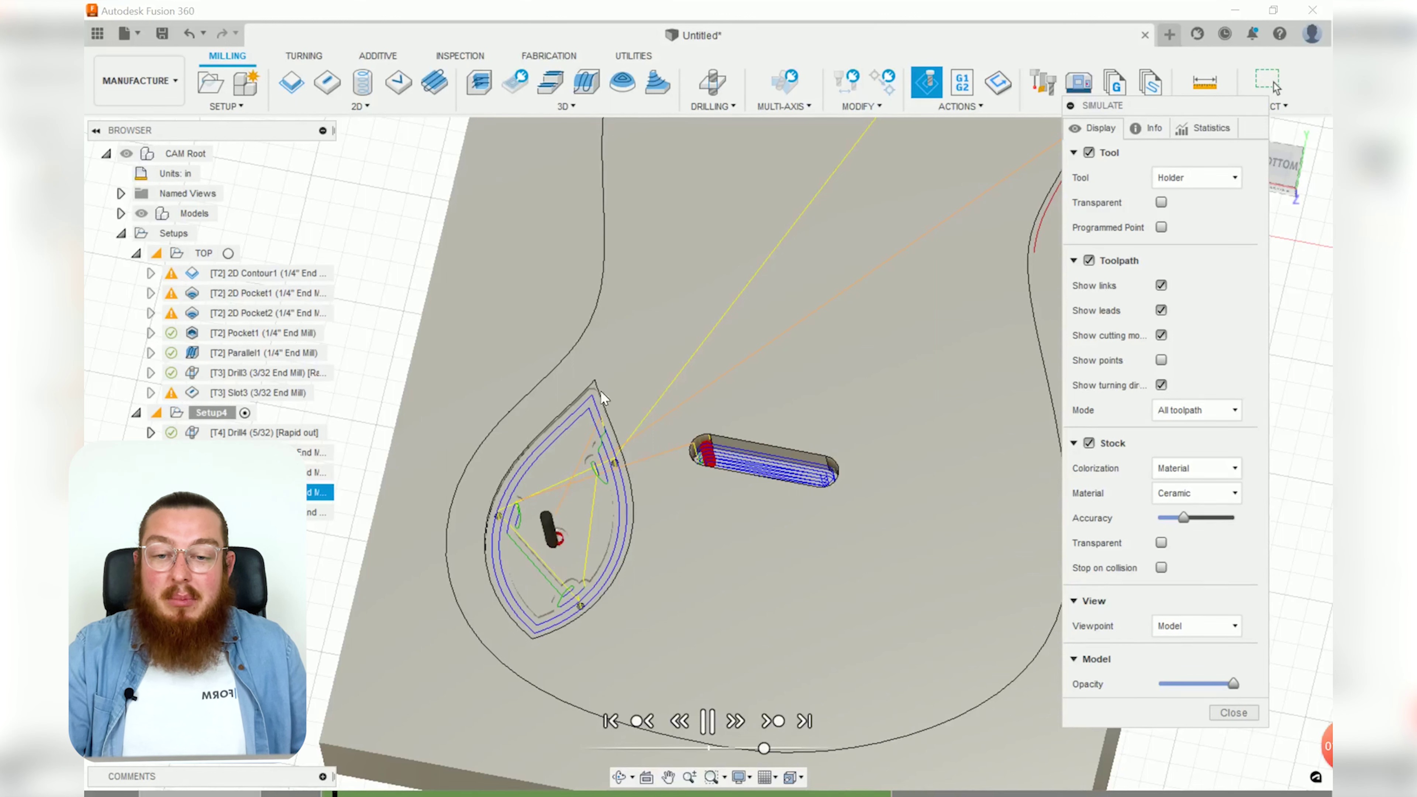
Examine the control cavity pocketing up close in the simulation and skip ahead to the outer contour cut.
shift+middle_drag(562, 559, 552, 507)
scroll(552, 506, up, 5)
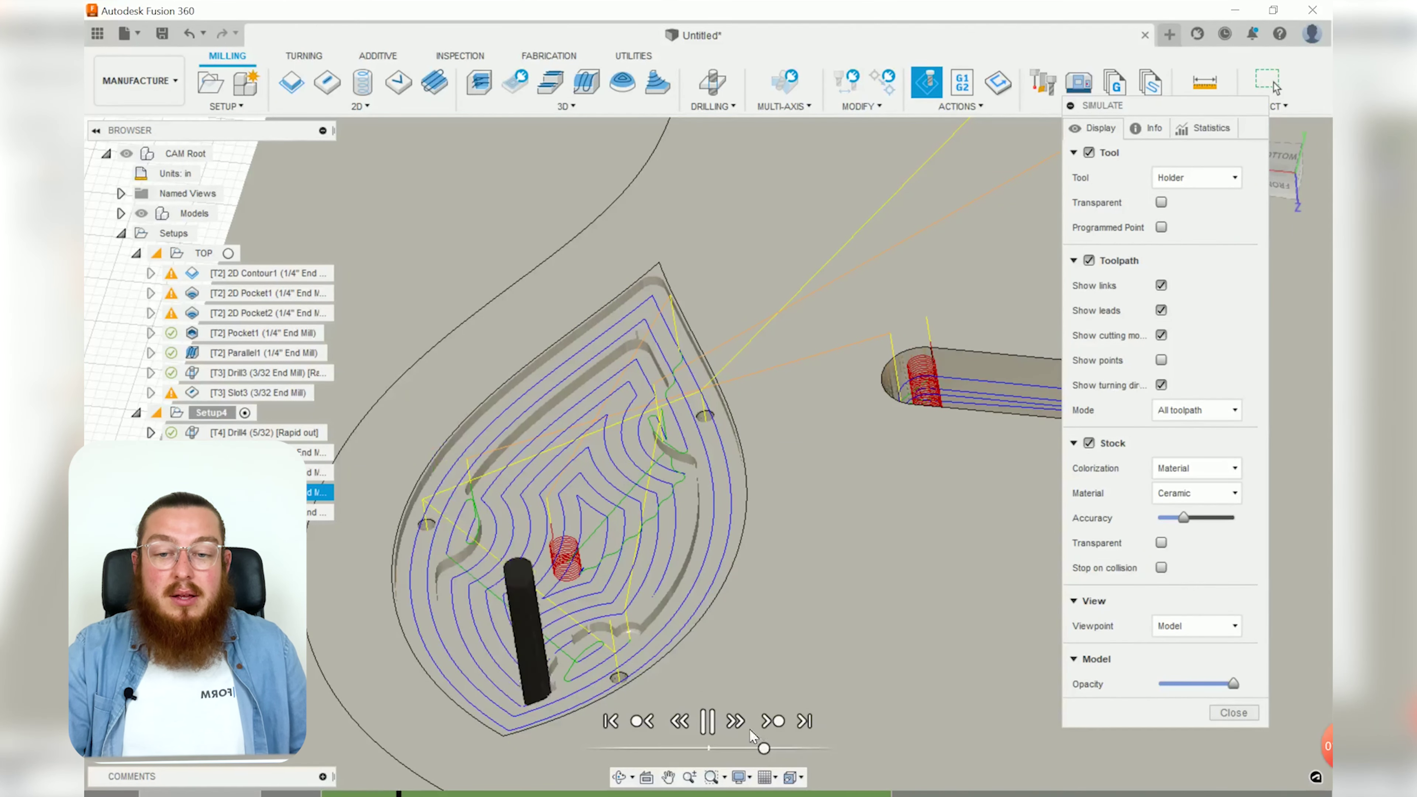
click(769, 725)
scroll(758, 489, down, 10)
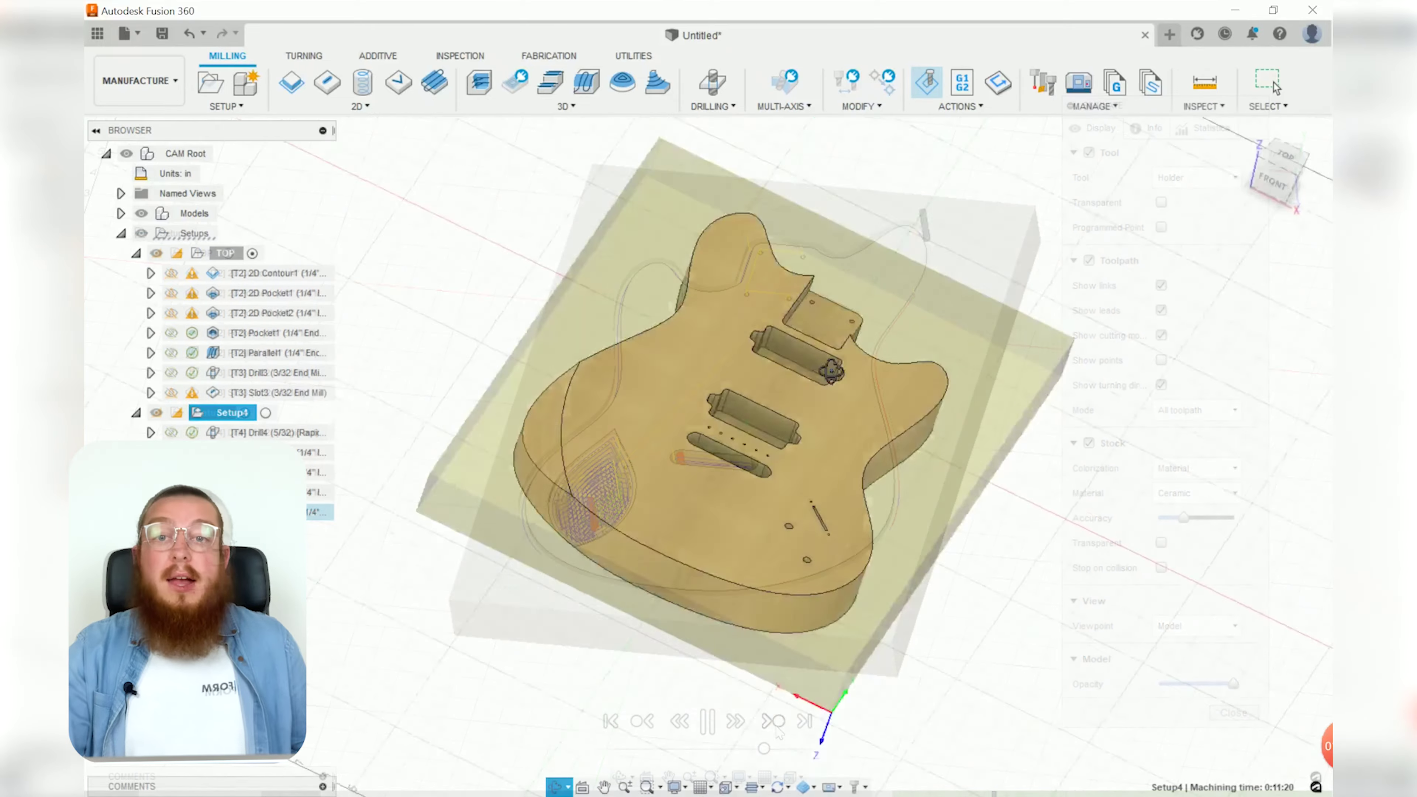
Start post processing the TOP setup's operations from 2D Contour1 through Parallel1 as NC program "1 1.4 end mill", then cancel it and clear the selection.
shift+middle_drag(725, 335, 998, 576)
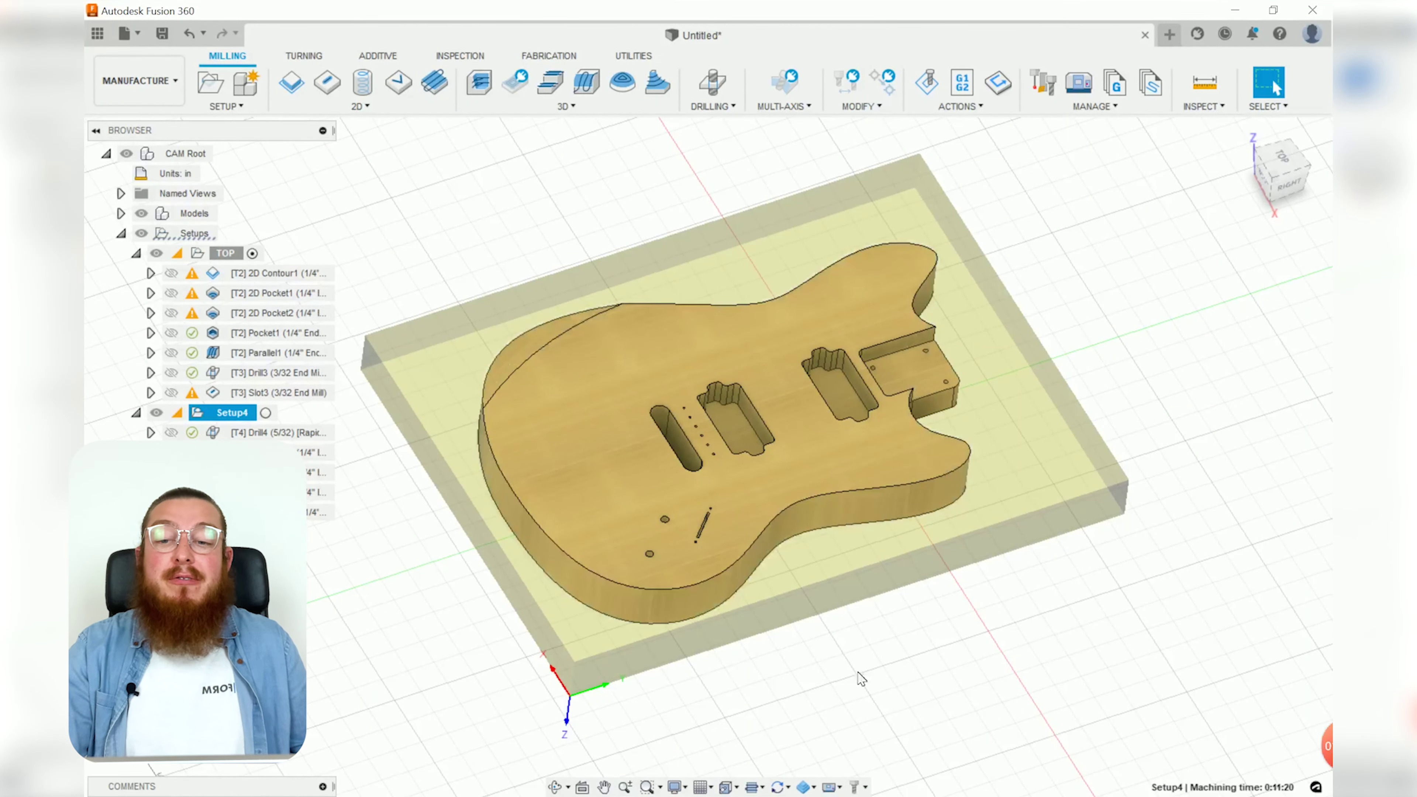
scroll(925, 689, down, 3)
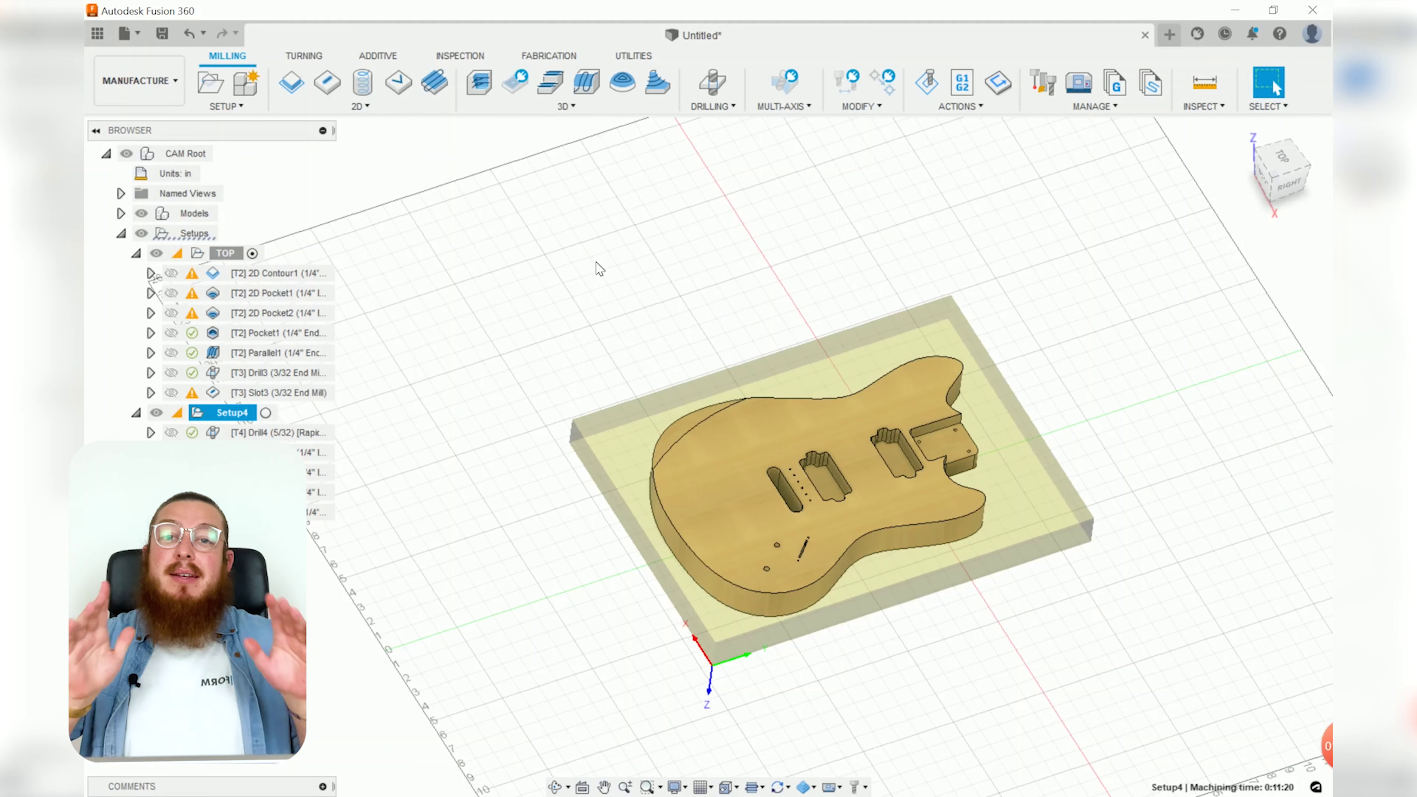
click(289, 276)
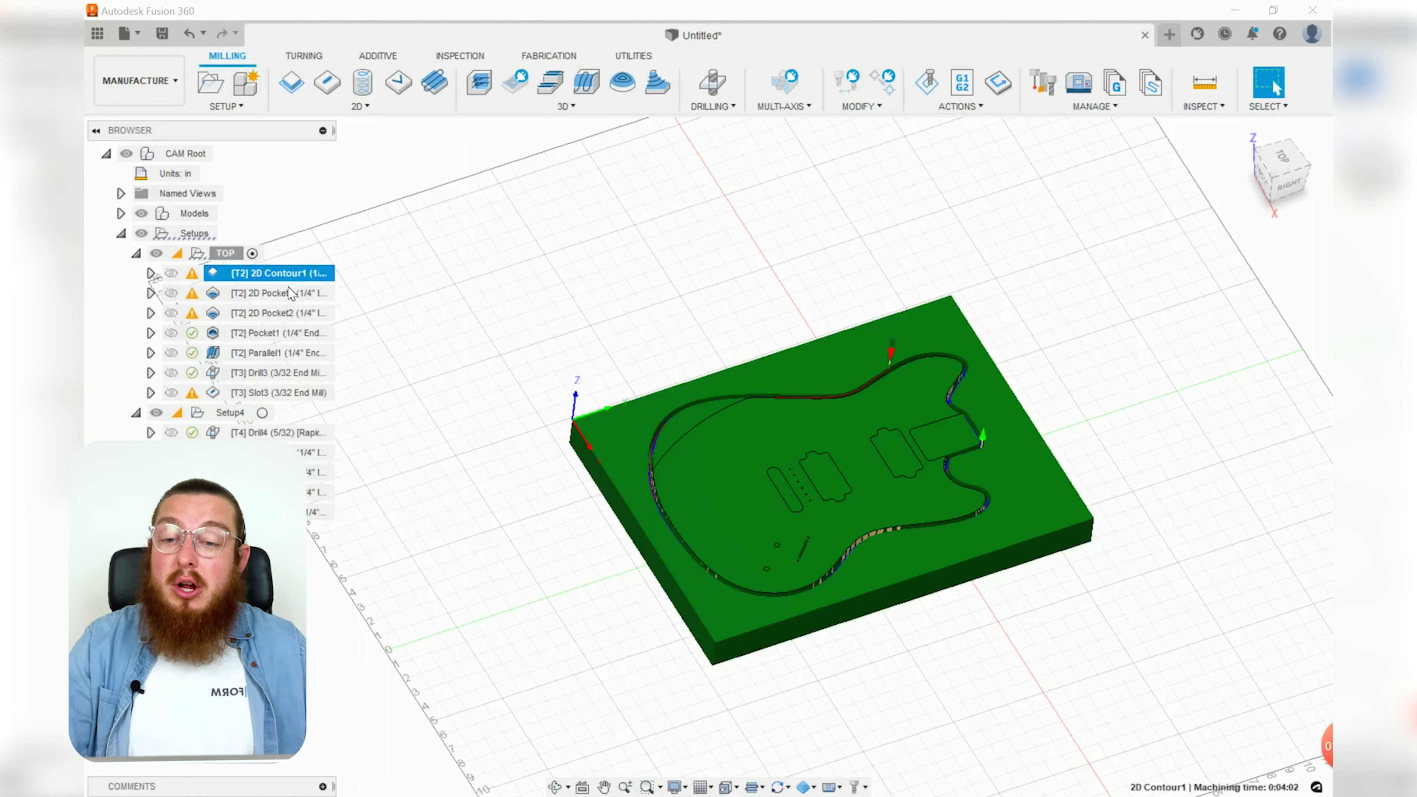
shift+click(284, 358)
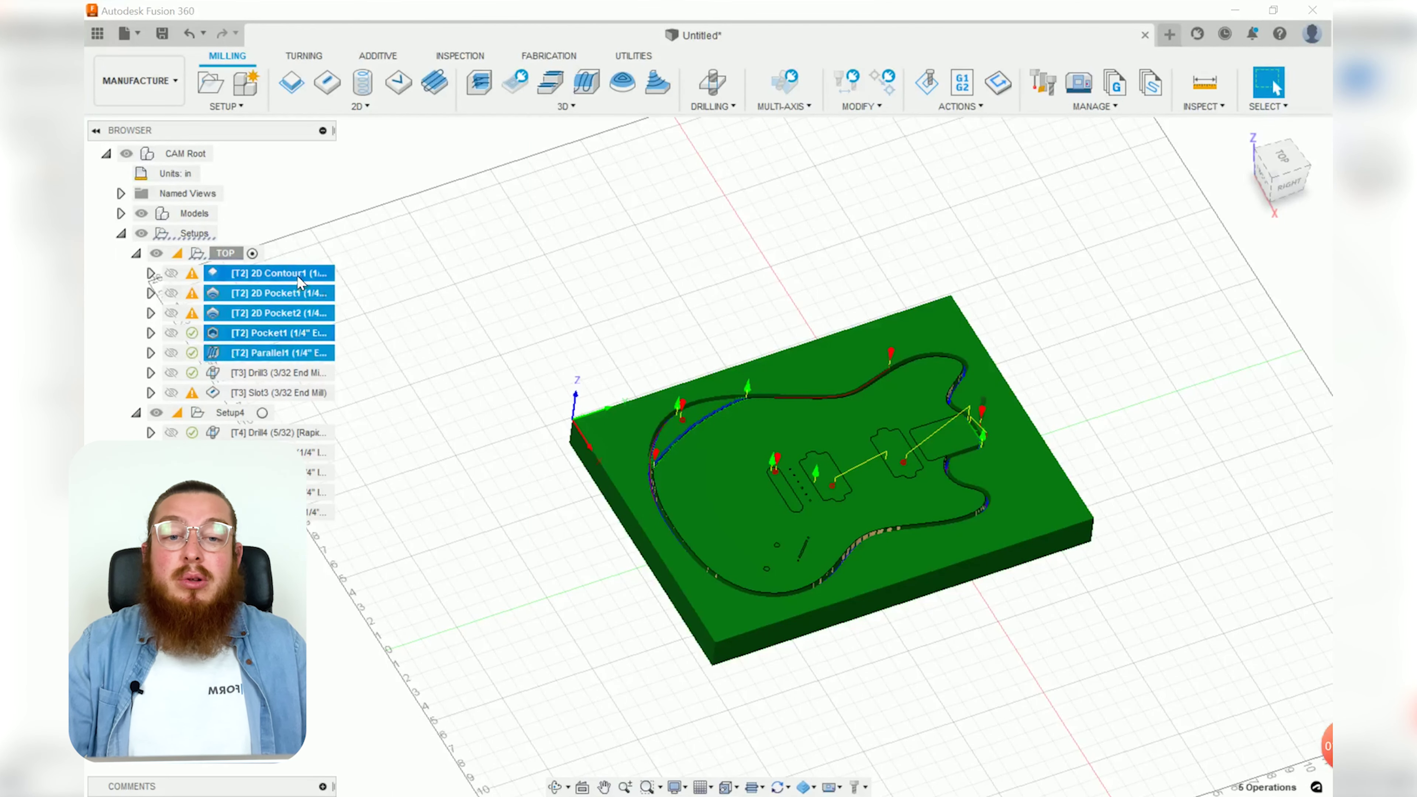
click(963, 83)
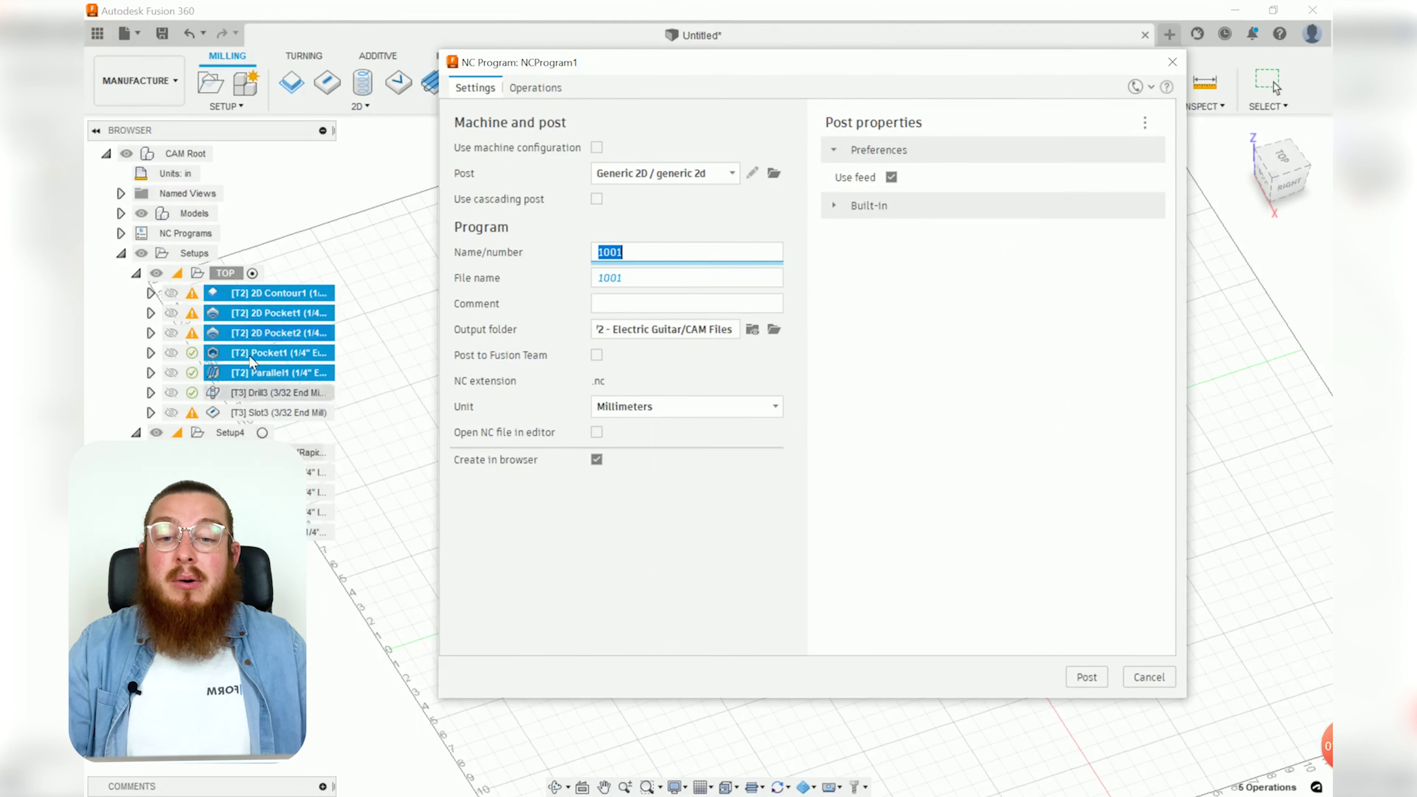
text(11)
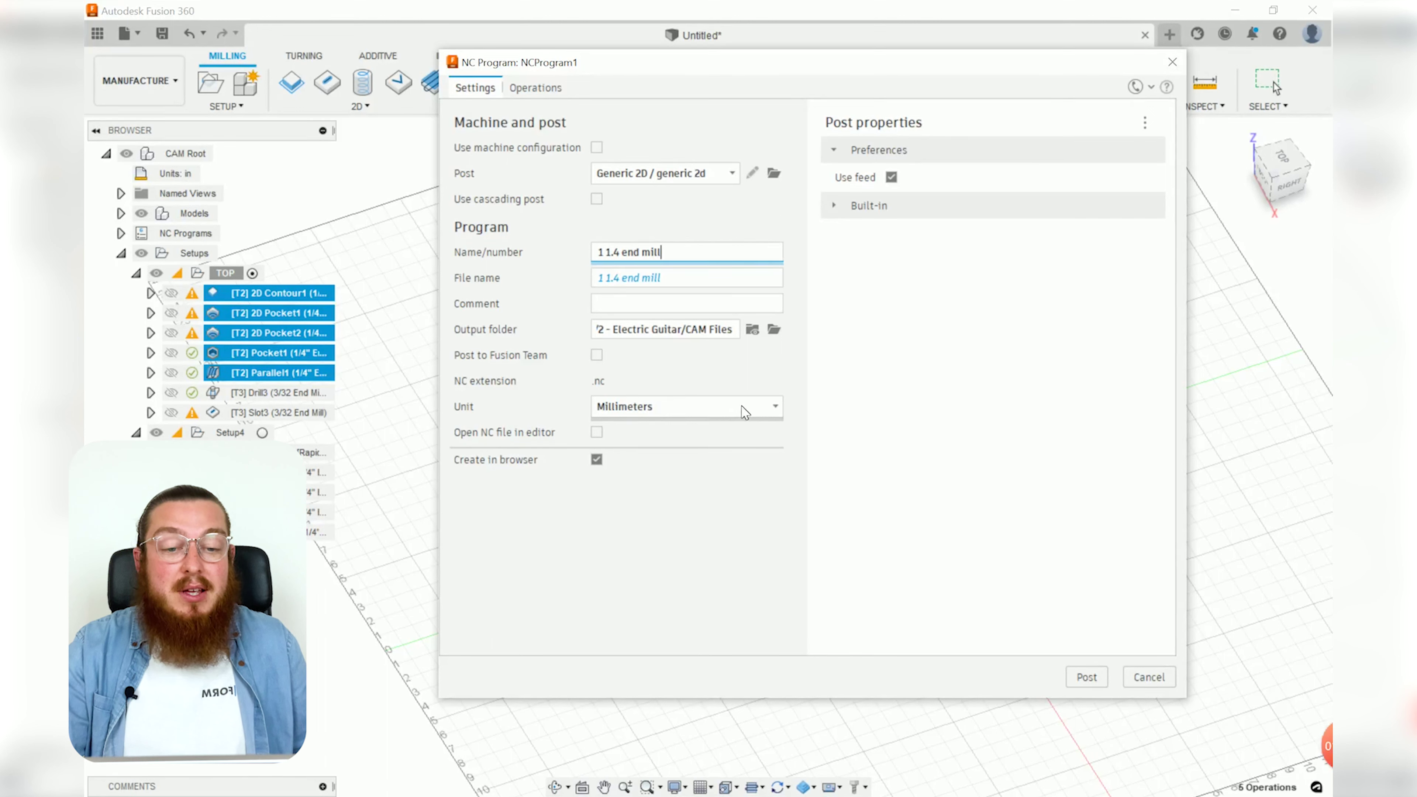
click(1149, 677)
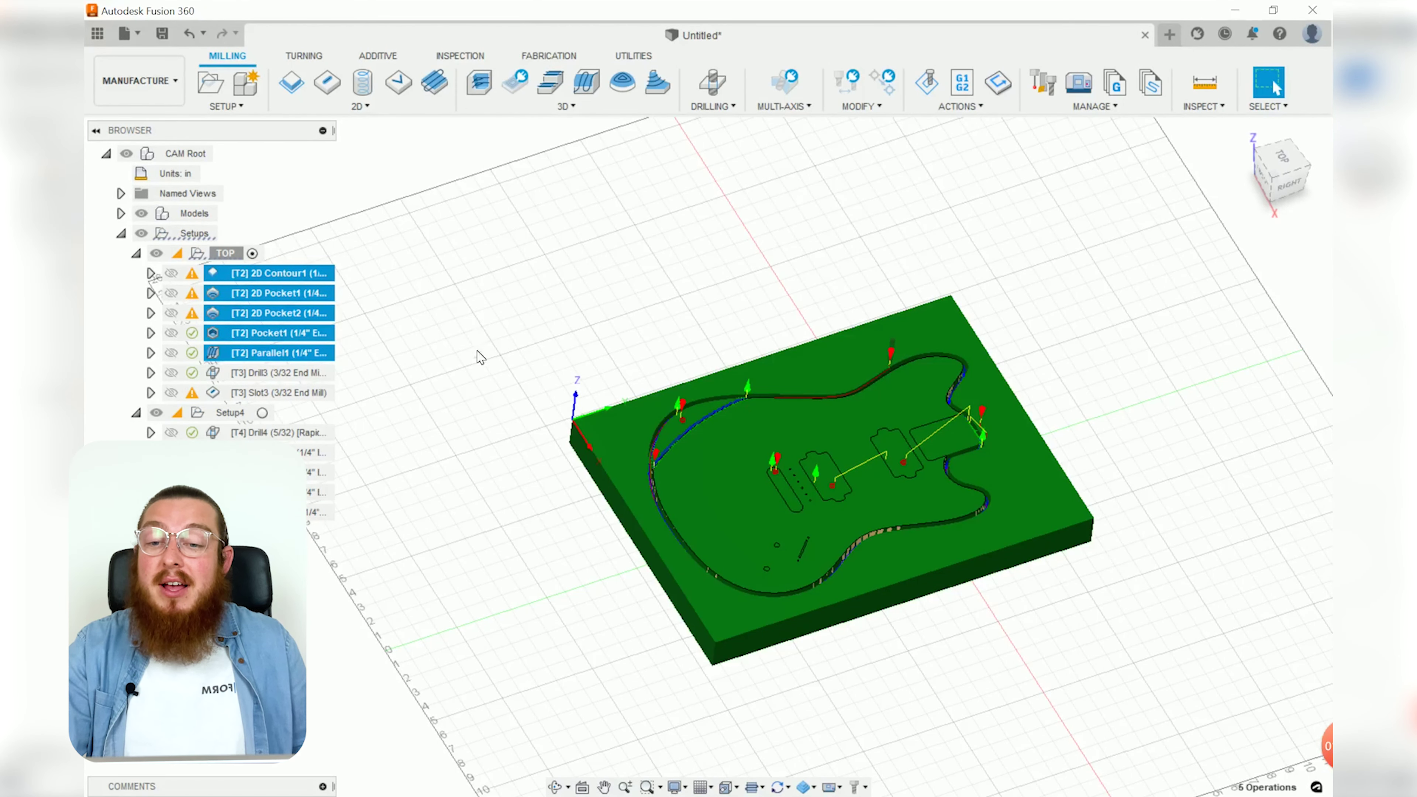
click(391, 355)
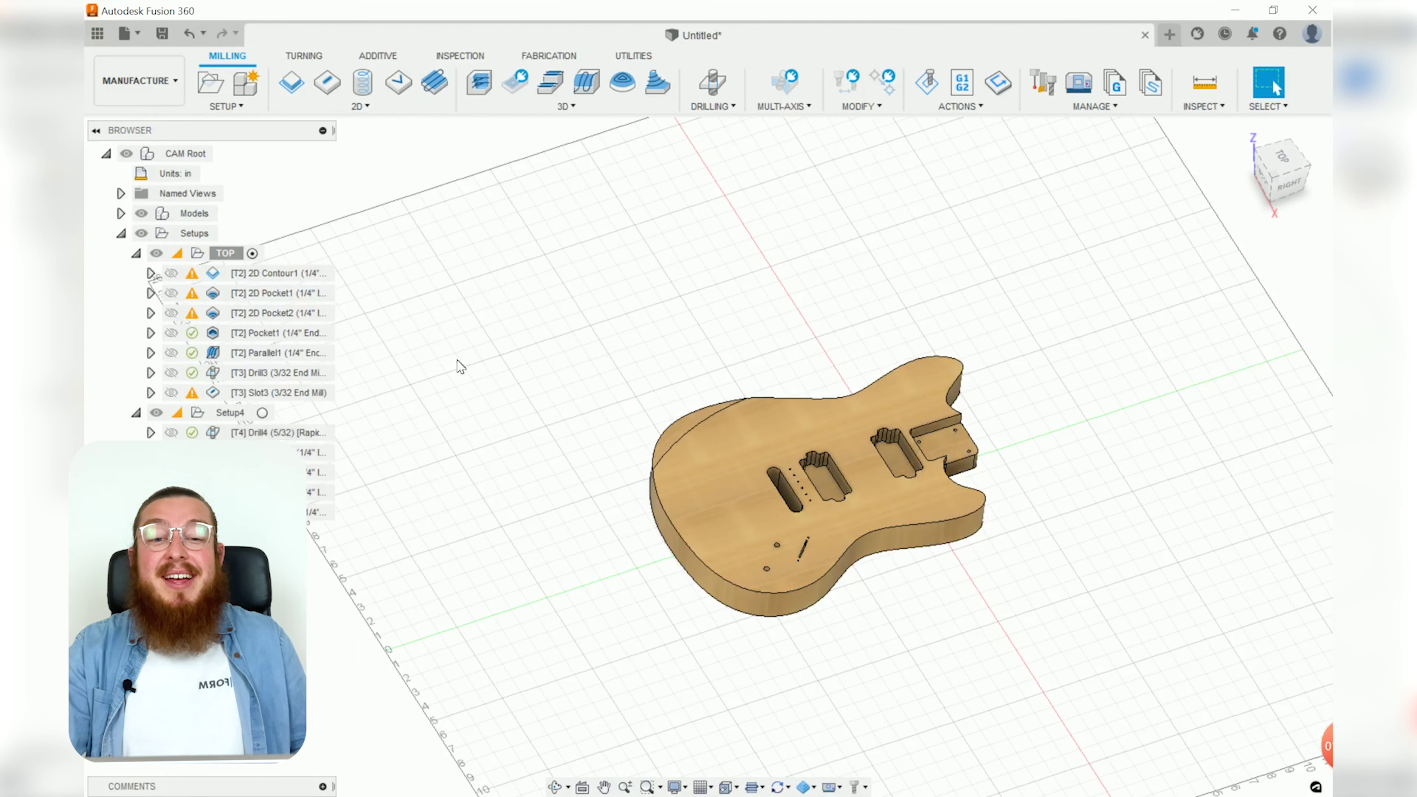
shift+middle_drag(1073, 594, 1051, 528)
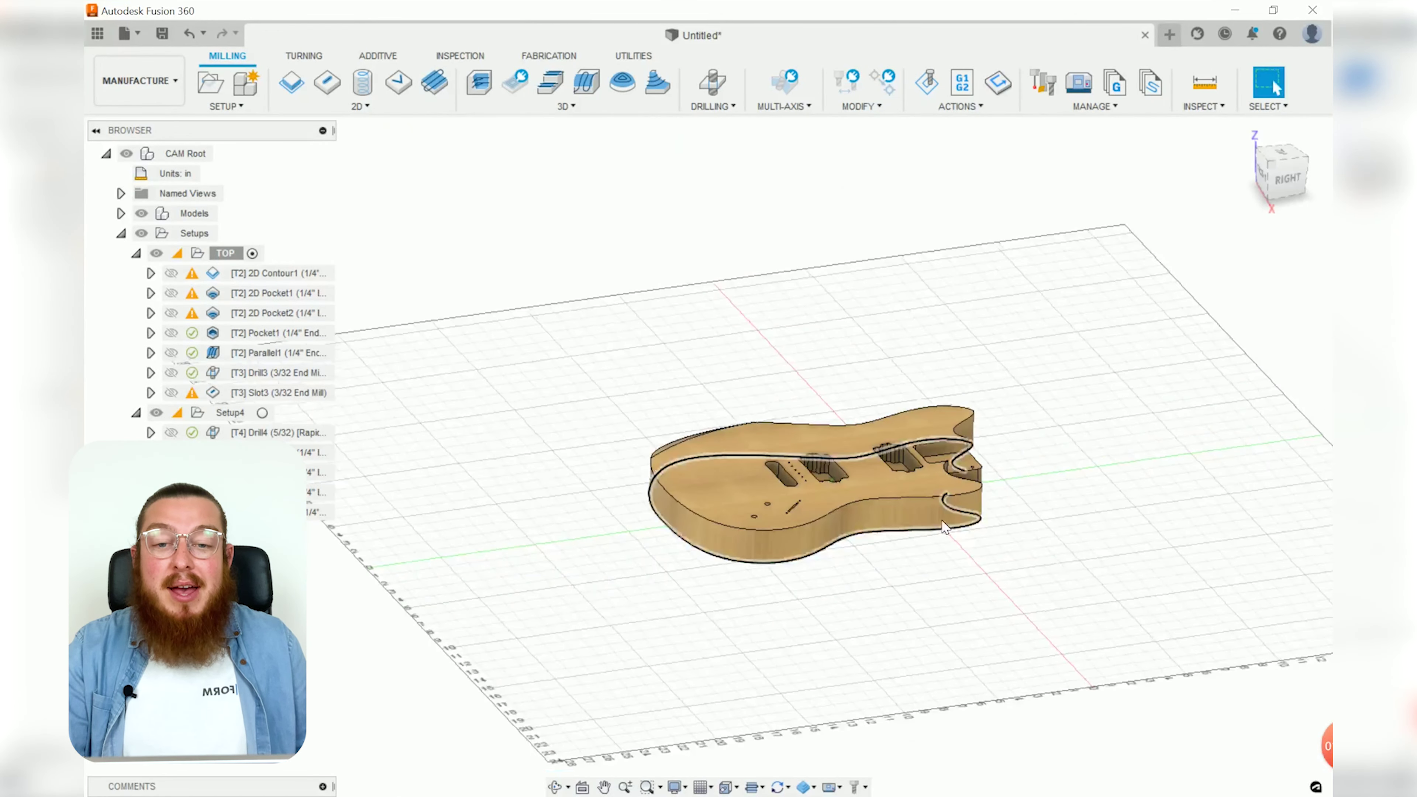
scroll(938, 520, up, 5)
shift+middle_drag(938, 520, 1143, 513)
scroll(1189, 527, down, 5)
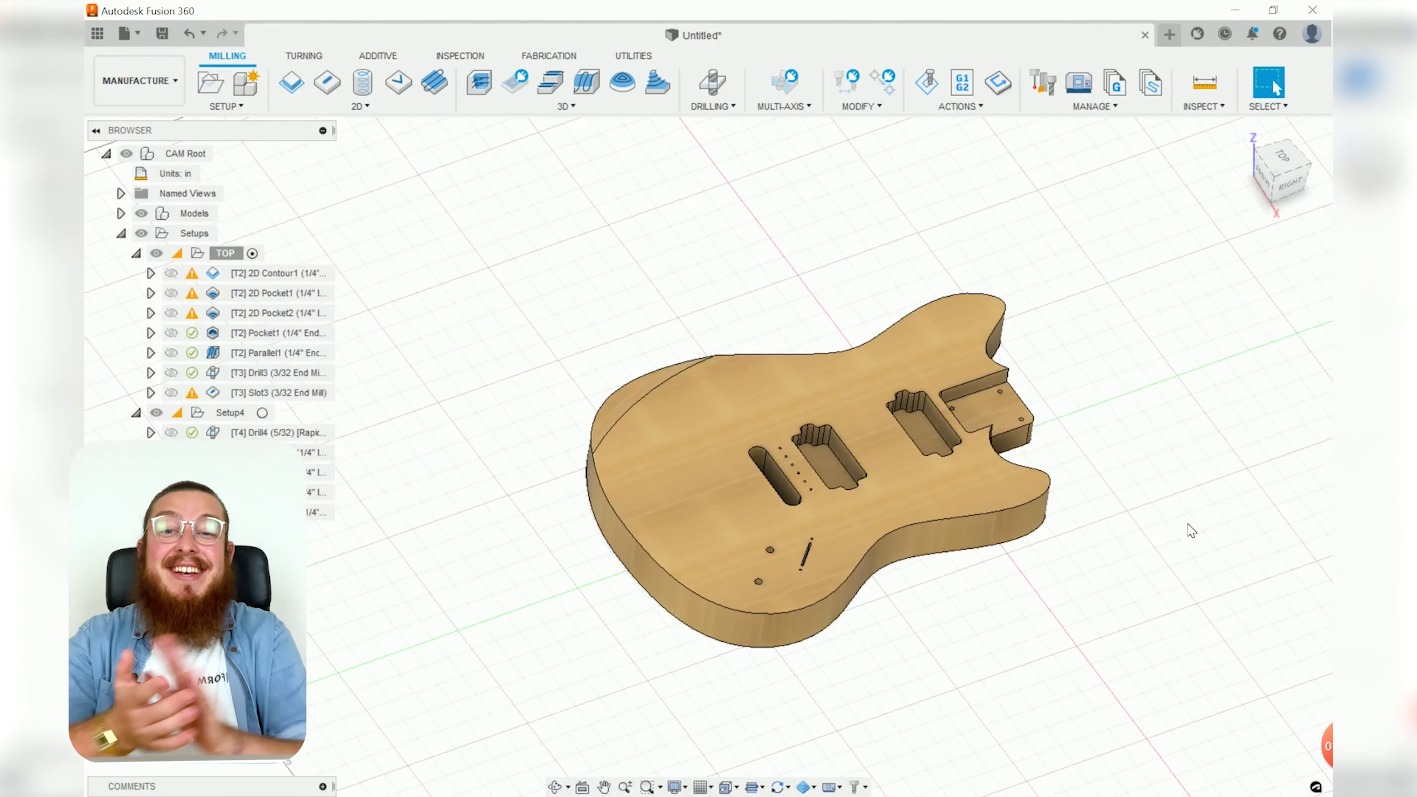